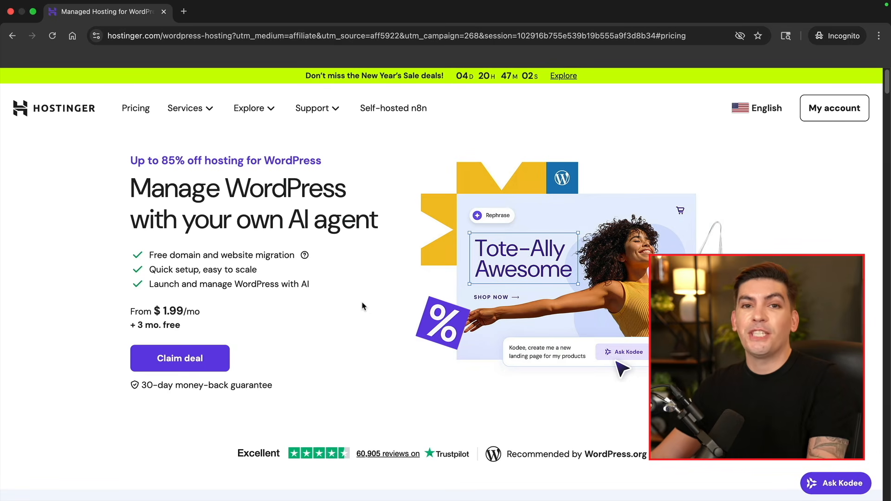
Claim the WordPress hosting deal and set the Business plan to 12 months ($47.88 subtotal)
left_click(193, 365)
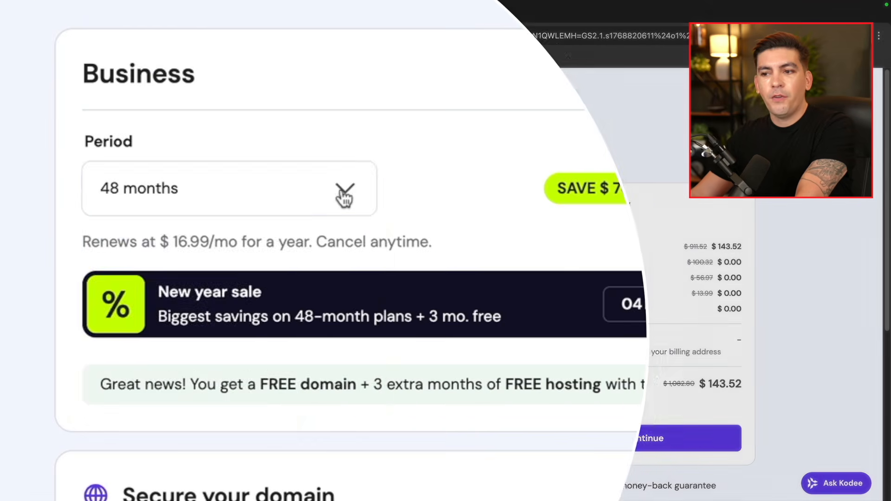
left_click(273, 266)
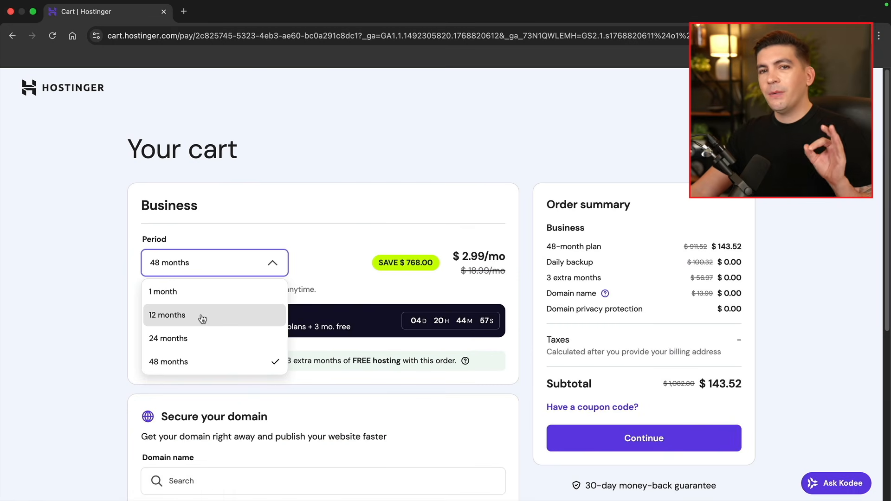
left_click(202, 317)
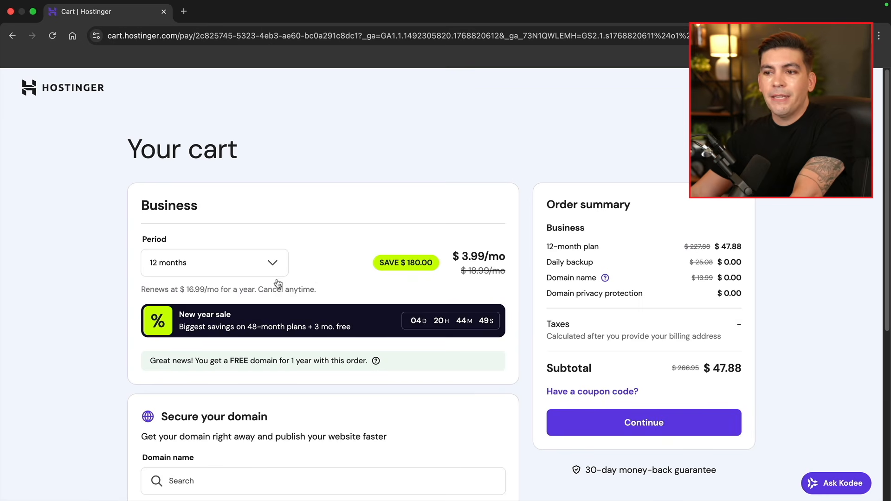
Add the free domain wilsontutorialz.com to the cart with a 1-year registration period
scroll(330, 273, "down", 5)
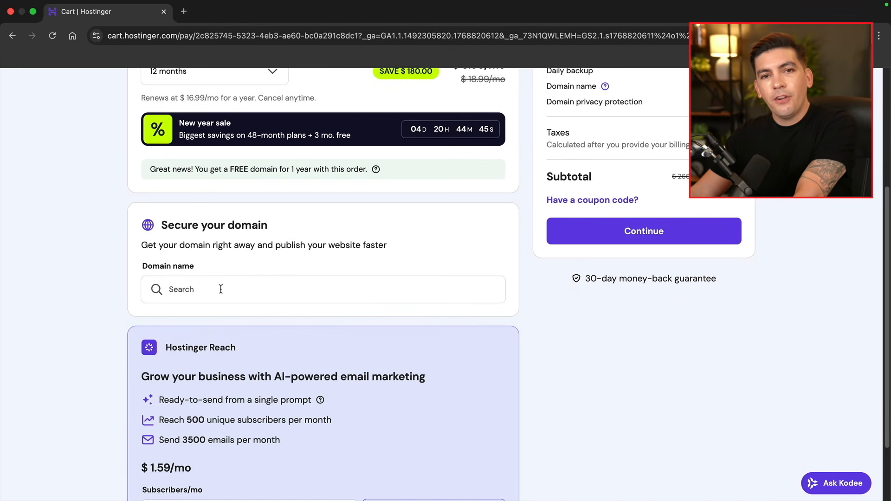
left_click(226, 290)
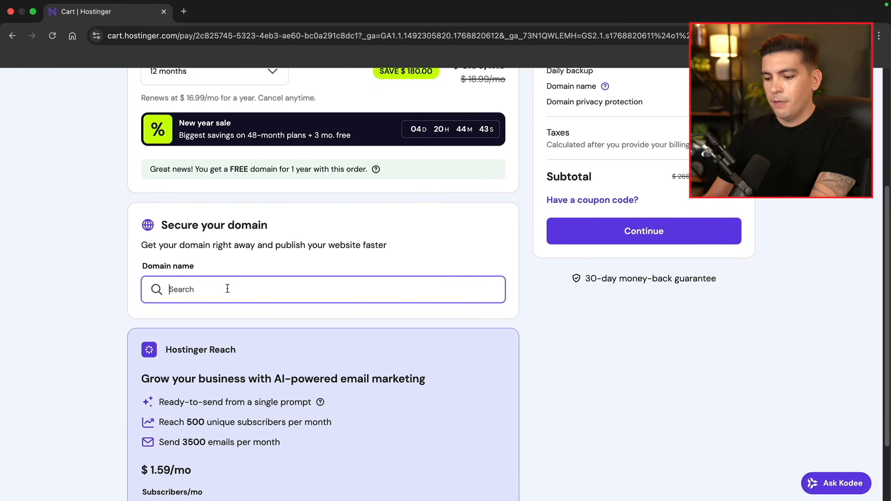
type("wilsontutorialz.com")
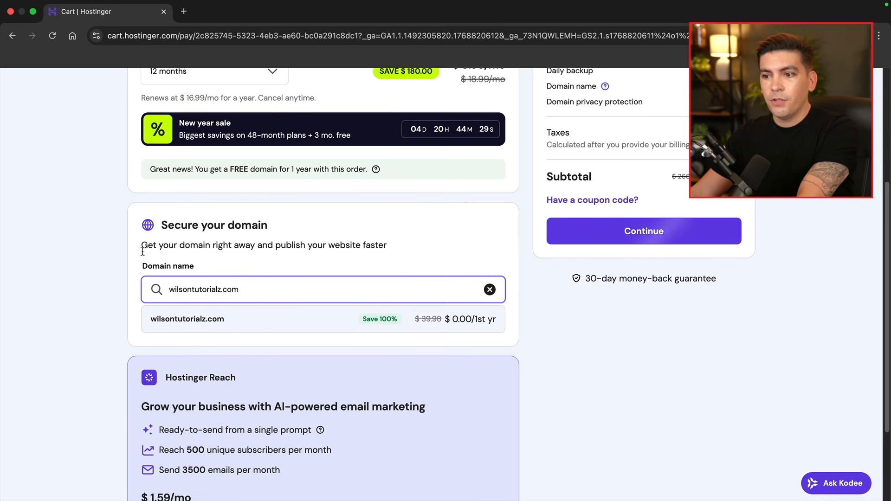
left_click(212, 320)
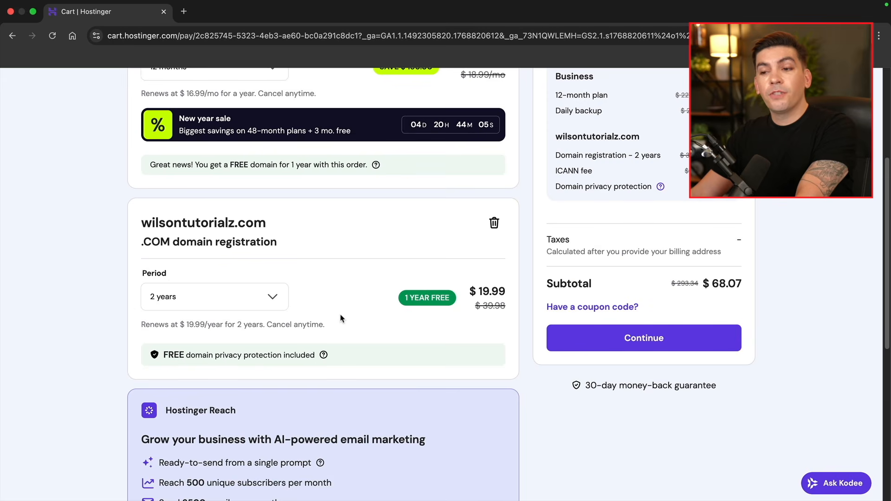
left_click(274, 299)
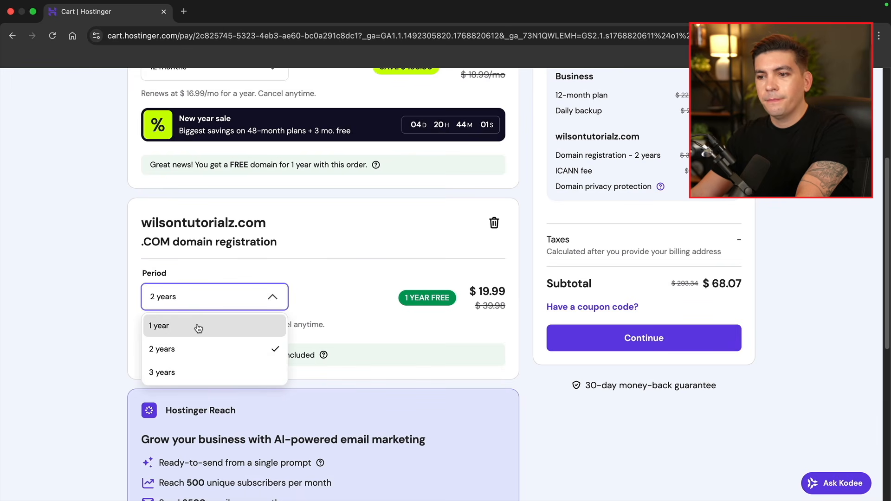
left_click(199, 327)
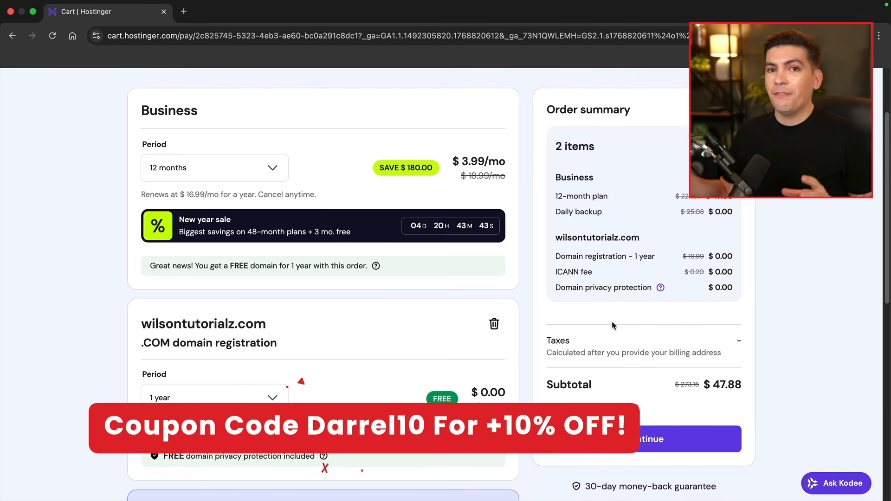
Apply coupon DARREL10 for 10% off, lowering the subtotal to $43.09
scroll(618, 333, "down", 2)
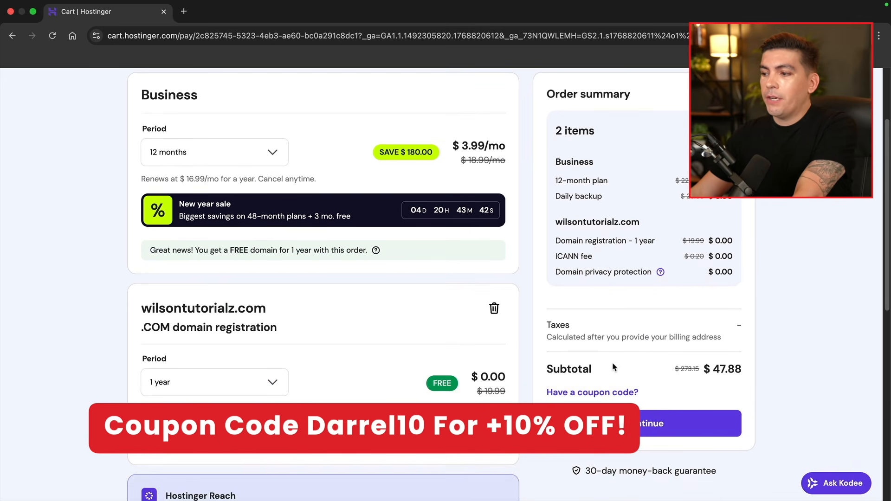
left_click(601, 389)
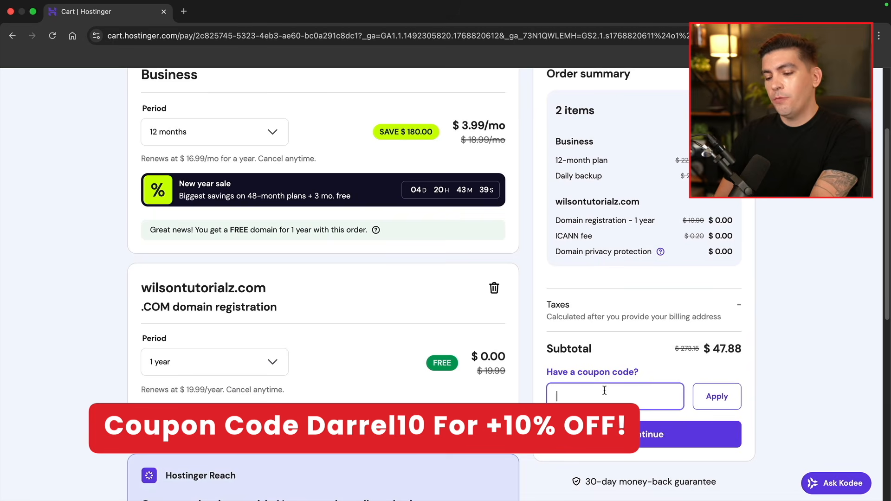
type("DARREL10")
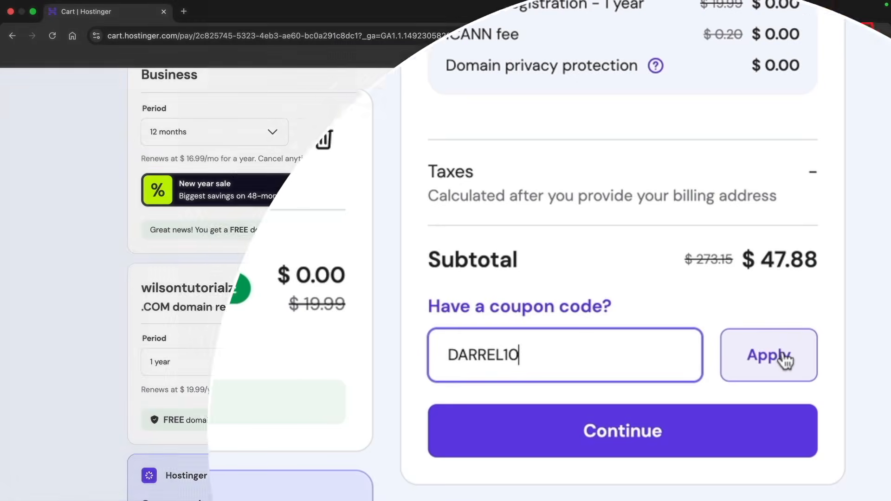
left_click(780, 361)
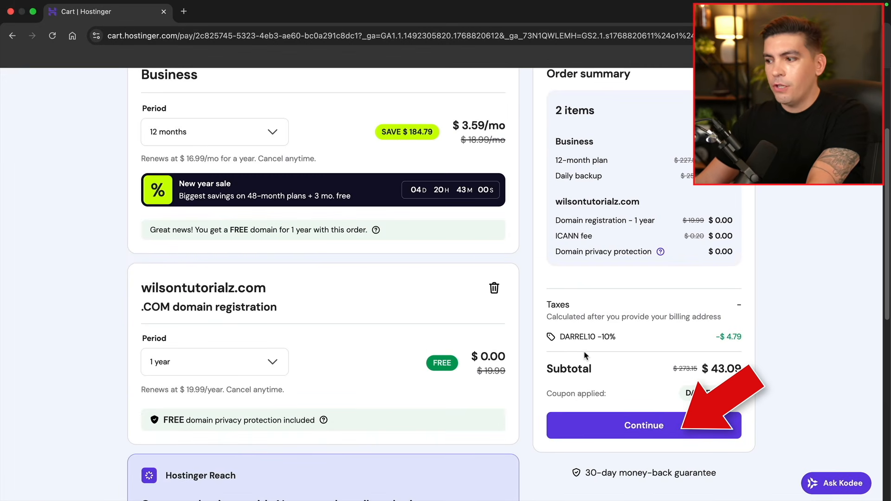
Proceed to checkout, create a Hostinger account and confirm the billing address
left_click(633, 424)
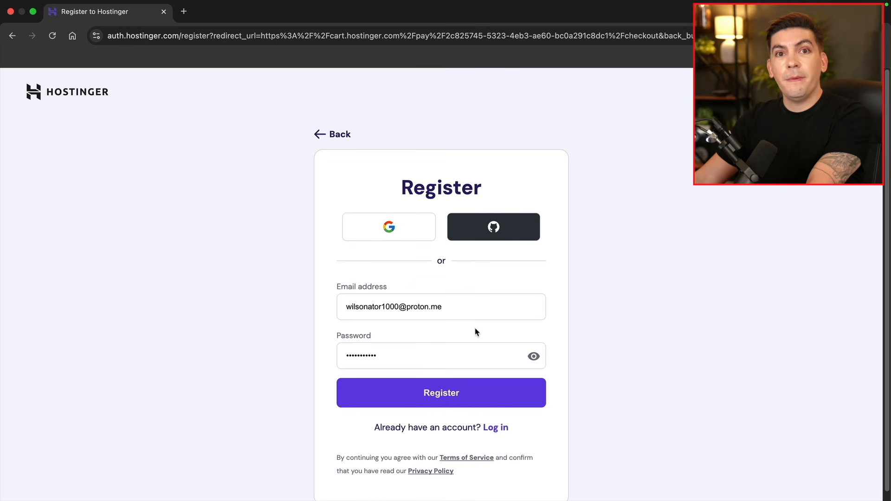
left_click(452, 401)
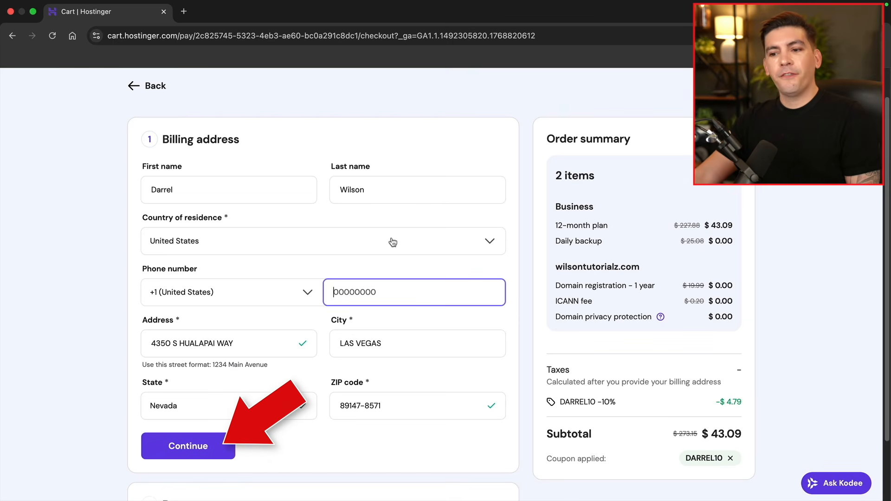
left_click(188, 447)
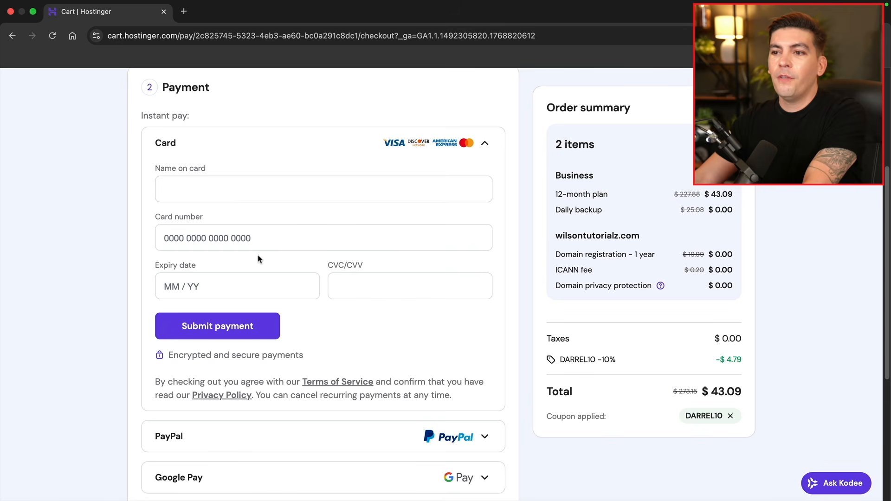
Enter the card details, pay $43.09 and start setting up the purchased services
left_click(247, 195)
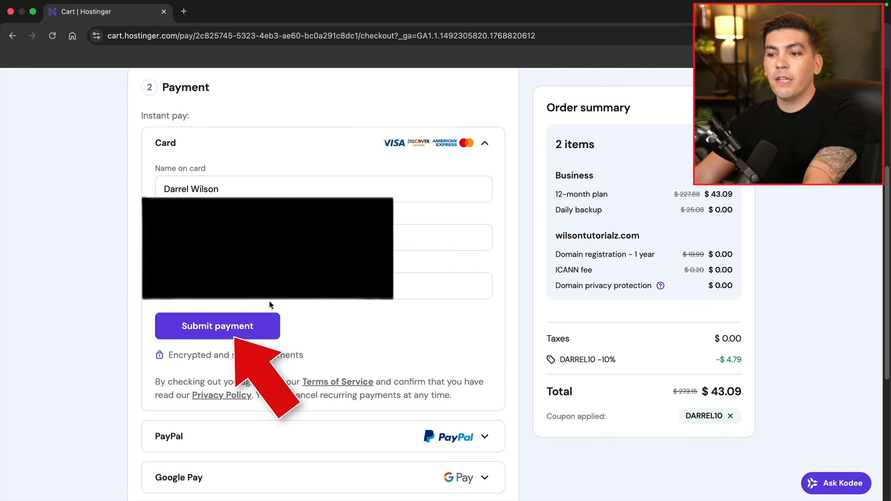
left_click(268, 321)
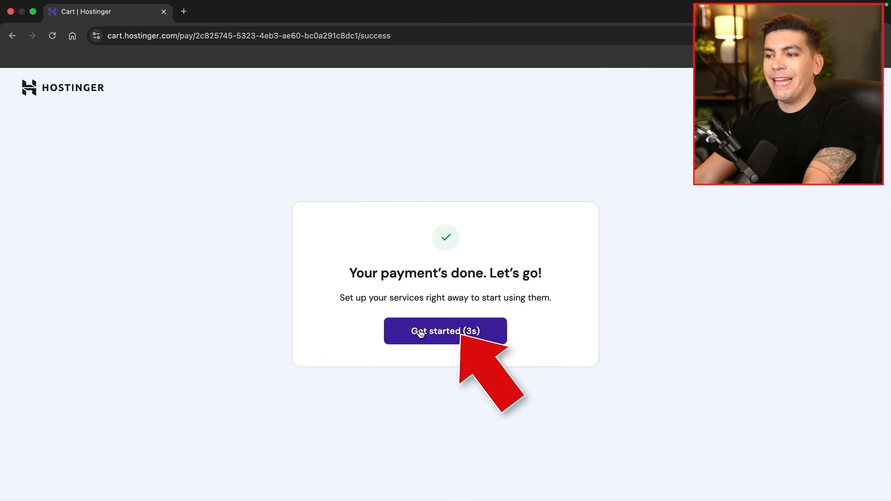
left_click(460, 331)
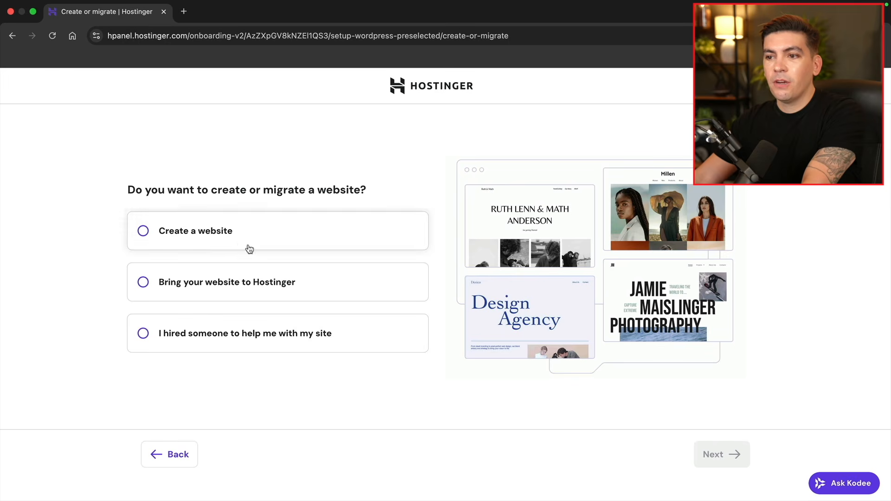
Create a new blank WordPress site with the admin login, using the already-owned domain
left_click(232, 234)
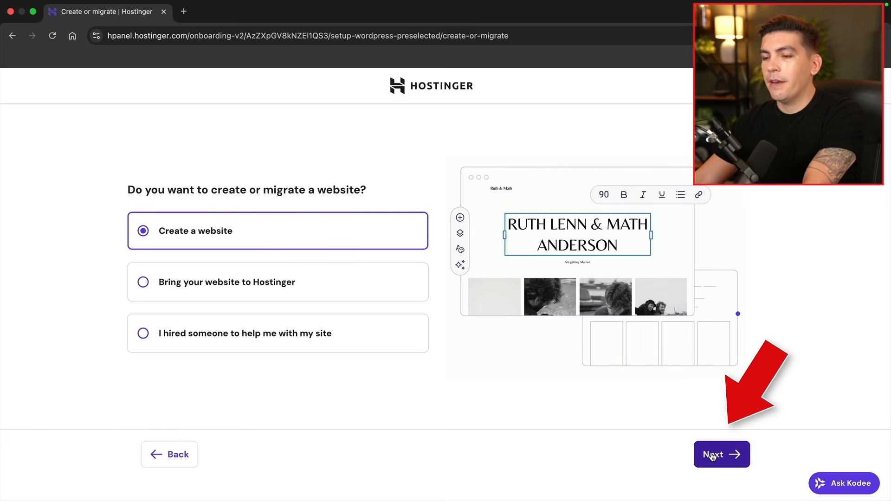
left_click(710, 454)
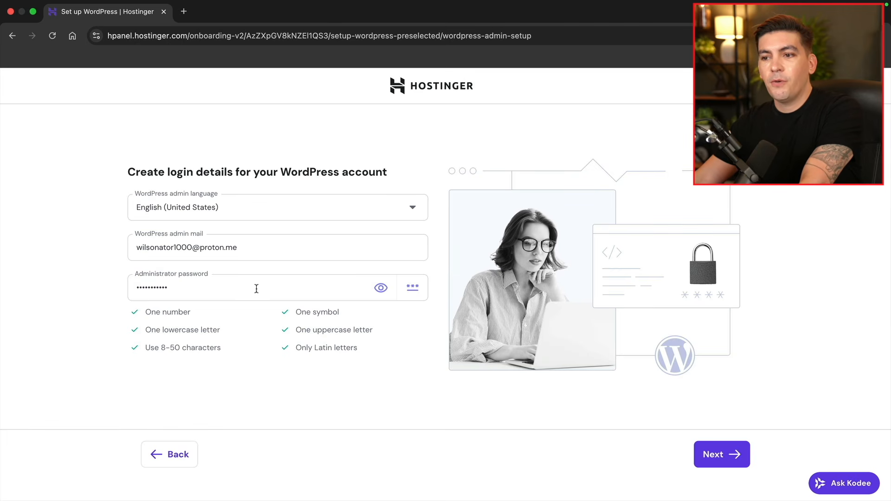
left_click(722, 455)
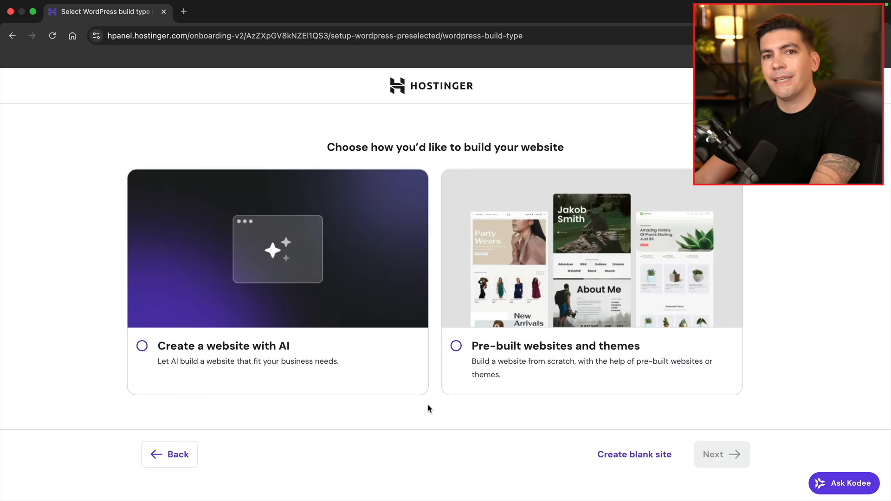
left_click(627, 459)
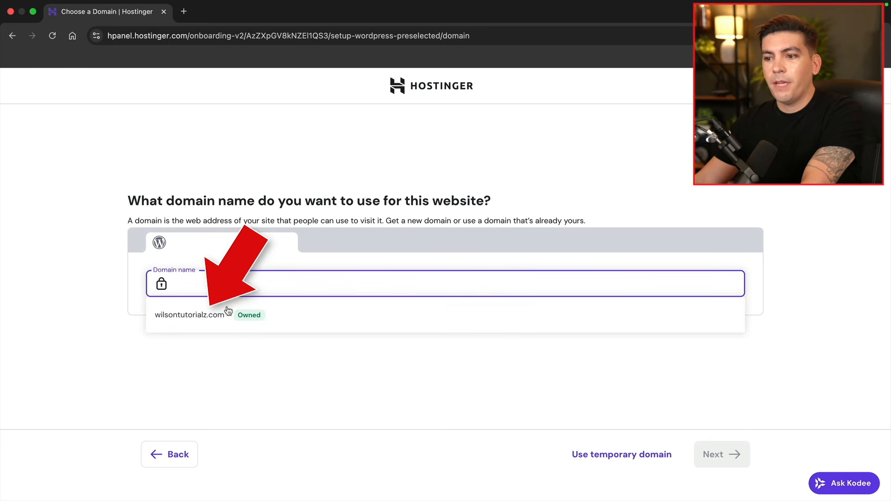
left_click(214, 318)
left_click(215, 318)
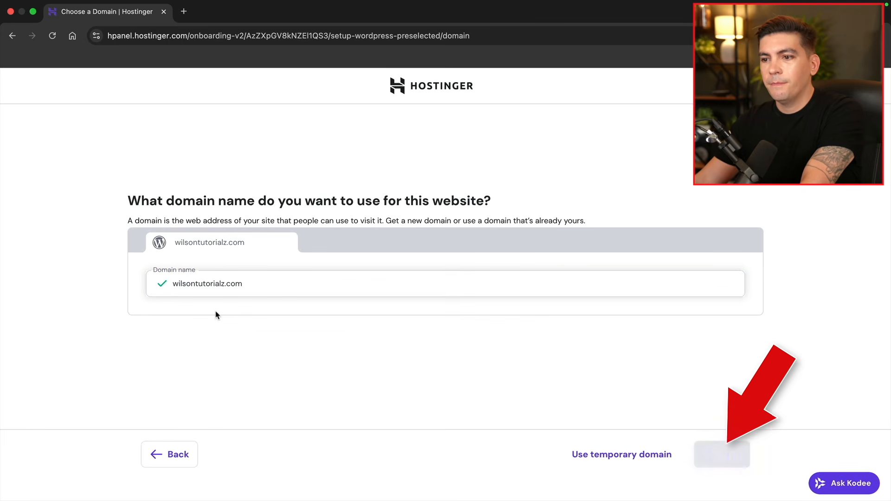
left_click(716, 456)
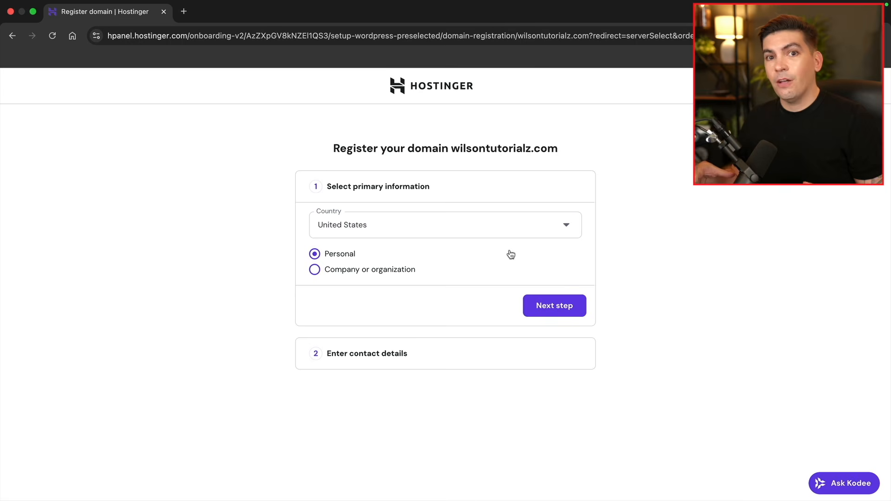
Complete the domain registration with country and contact details
left_click(547, 307)
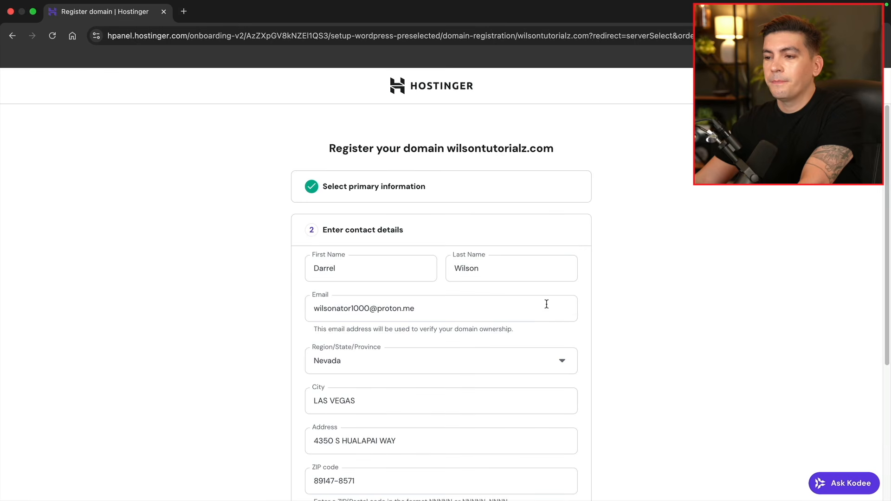
scroll(355, 283, "down", 2)
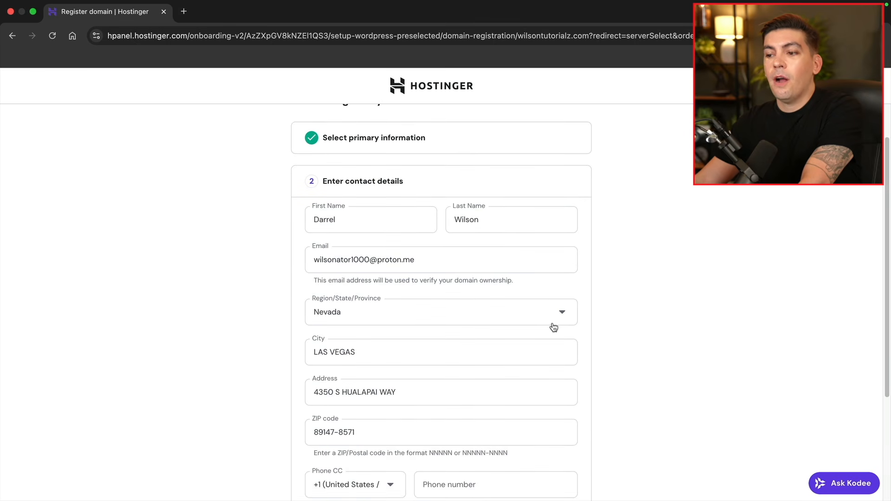
scroll(449, 249, "down", 1)
scroll(499, 321, "down", 2)
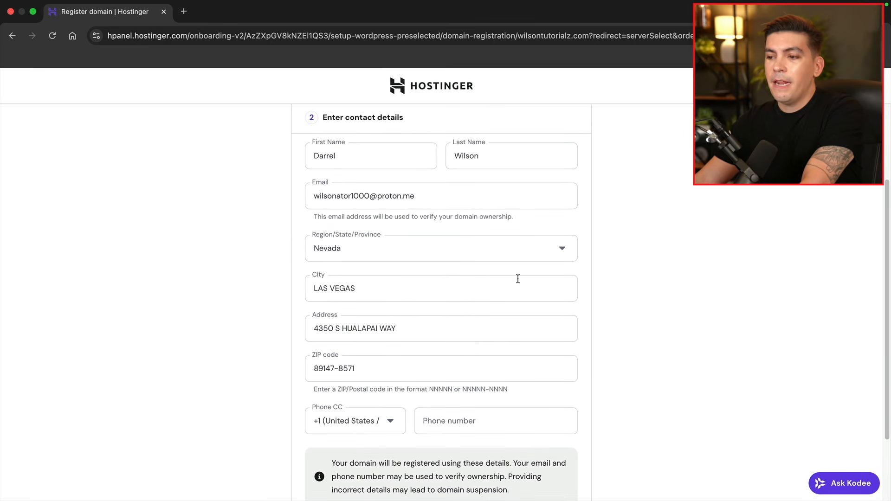
scroll(485, 288, "down", 4)
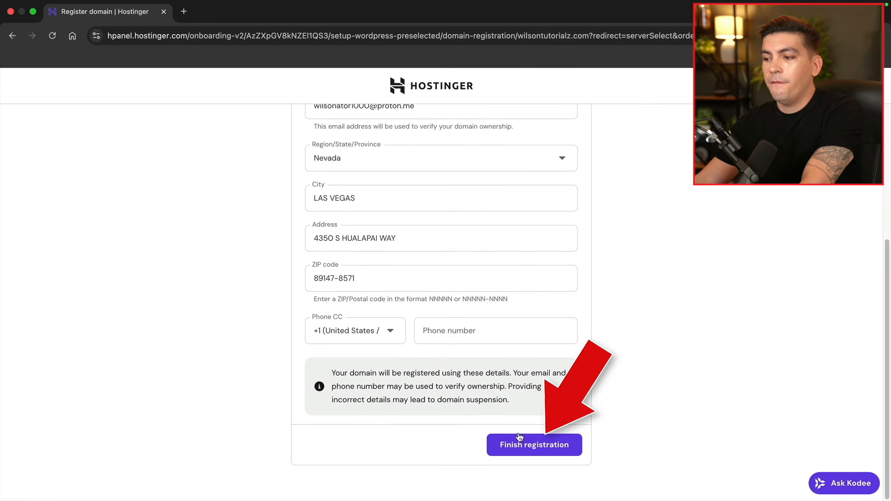
left_click(533, 447)
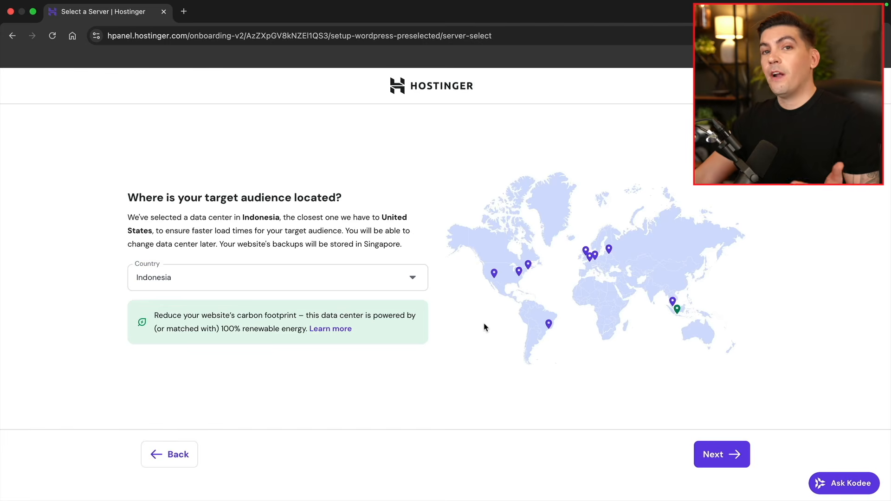
Choose United States, Arizona as the data center and proceed to account setup
left_click(343, 280)
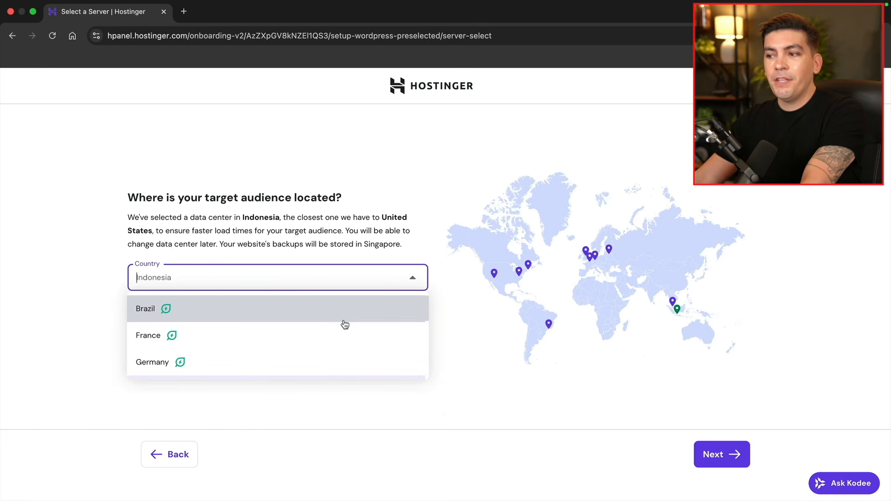
scroll(343, 322, "down", 5)
scroll(341, 324, "down", 2)
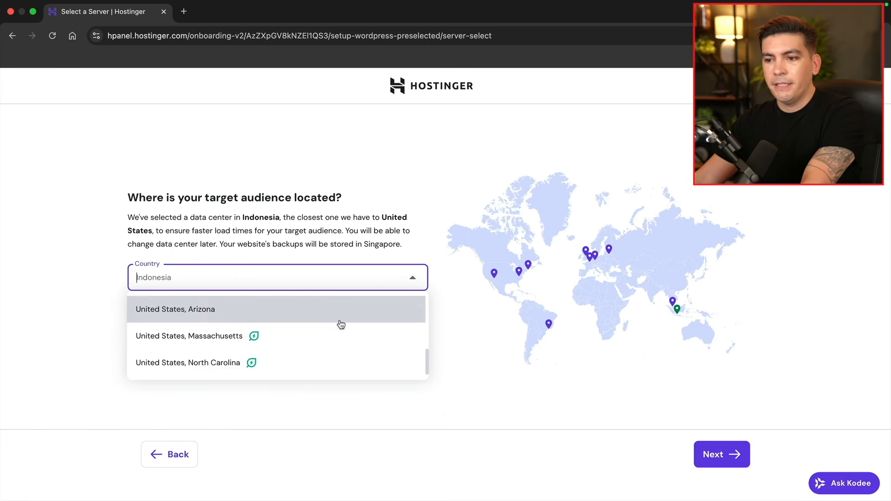
left_click(208, 314)
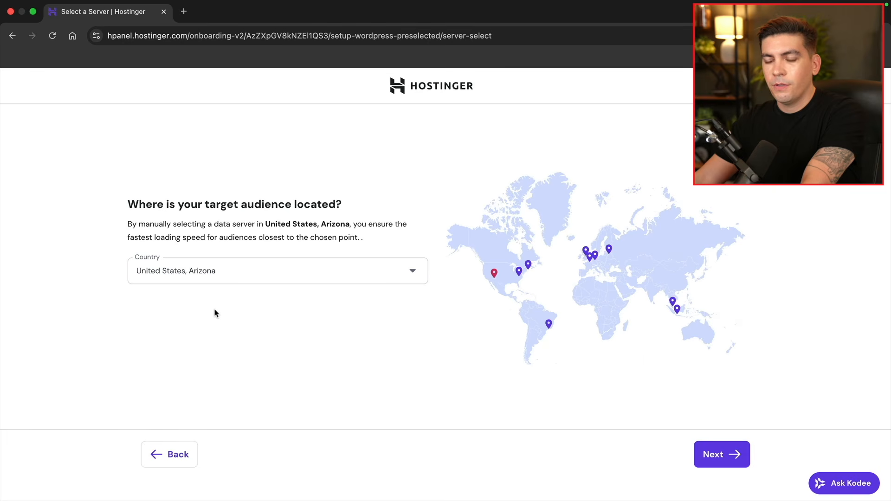
left_click(719, 454)
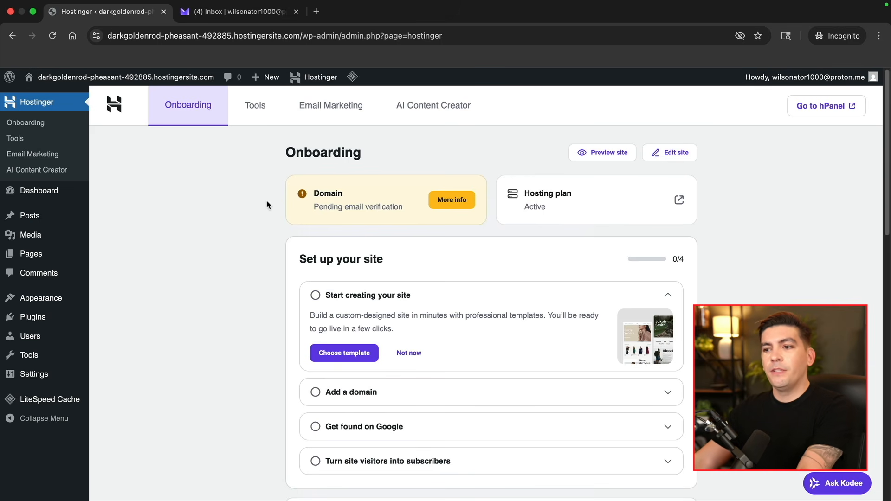
Visit the live site from the admin bar and look over its Blog front page
mouse_move(61, 78)
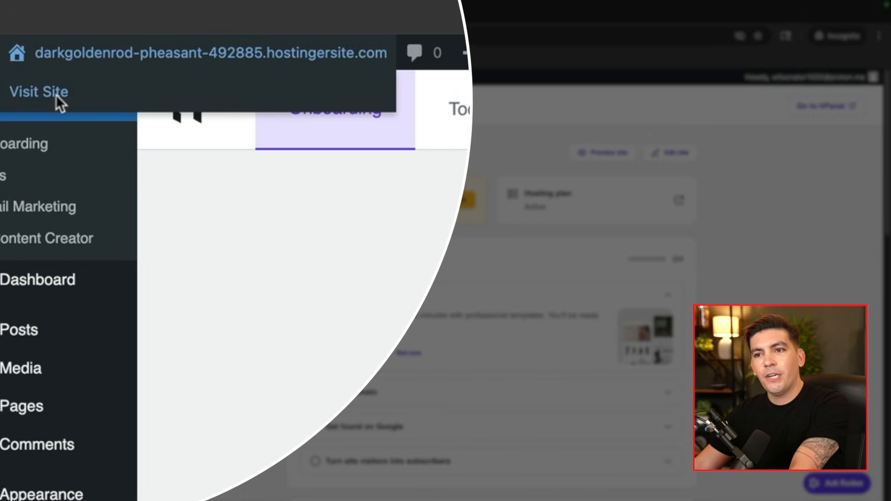
left_click(56, 95)
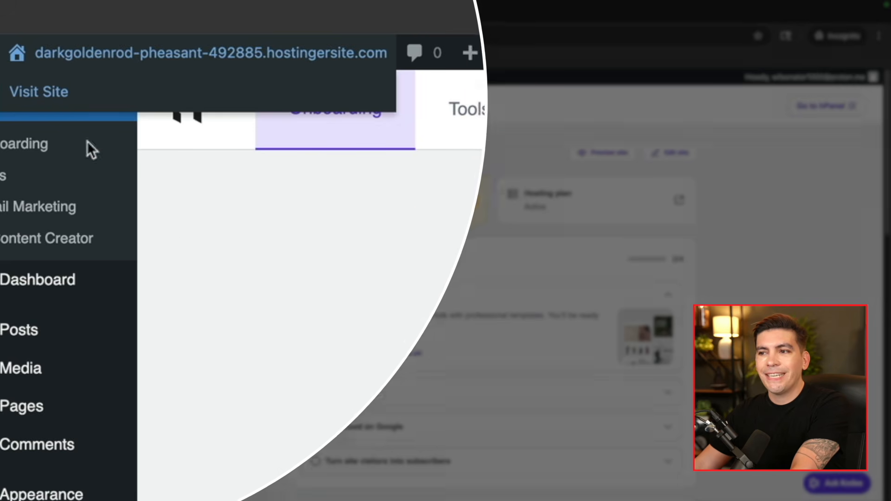
scroll(396, 276, "down", 5)
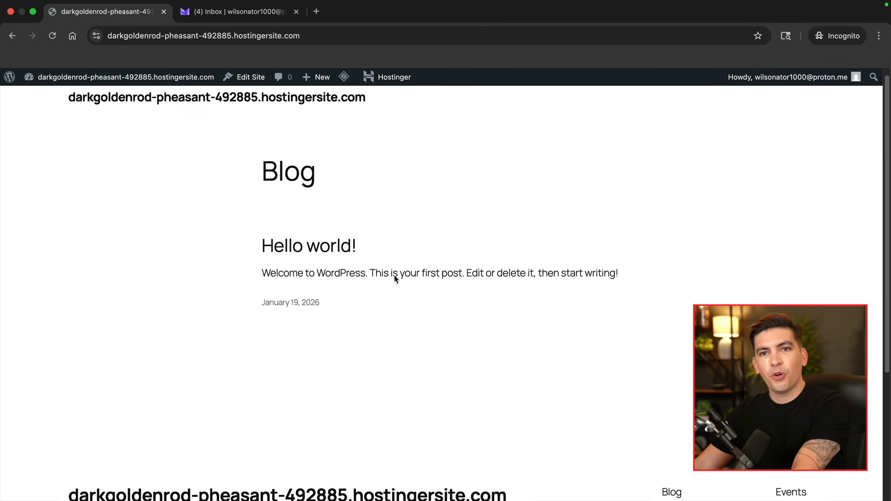
scroll(403, 279, "up", 5)
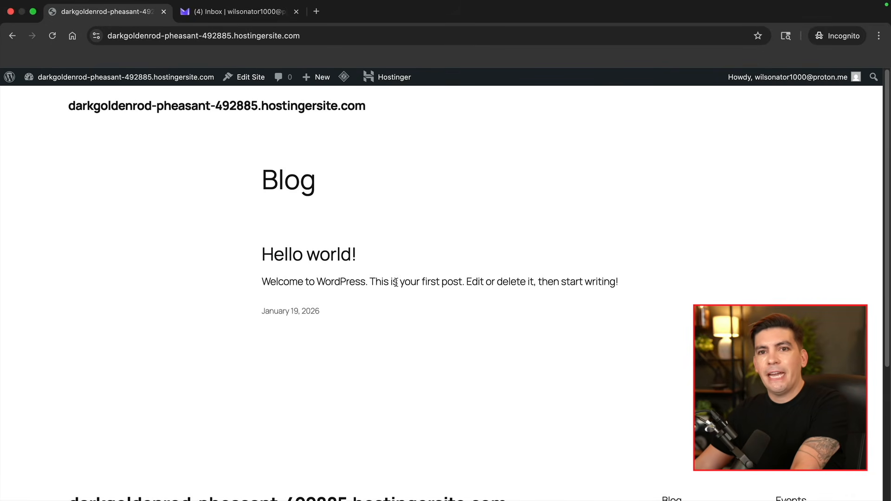
Return to the WordPress Dashboard, then switch to the Proton Mail inbox
mouse_move(86, 77)
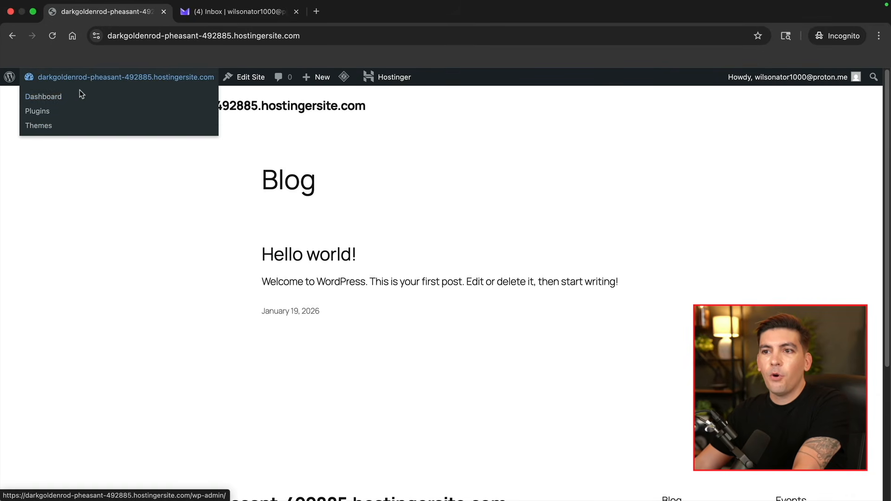
left_click(52, 98)
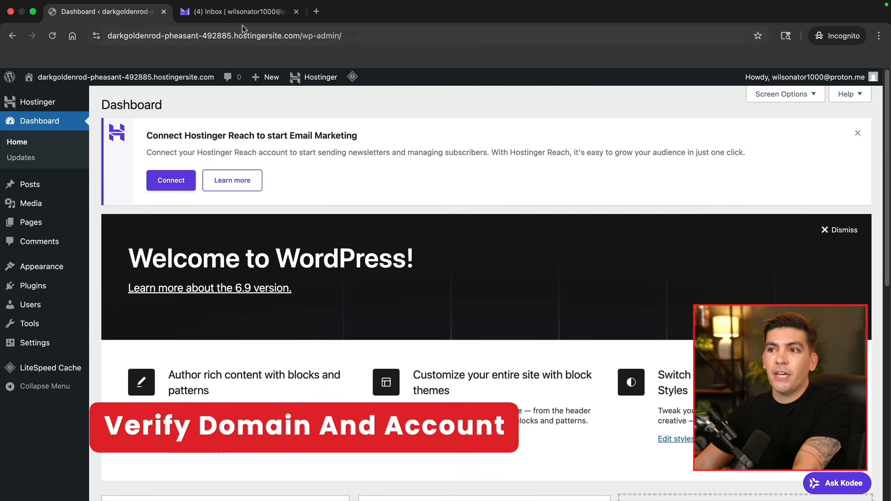
left_click(246, 14)
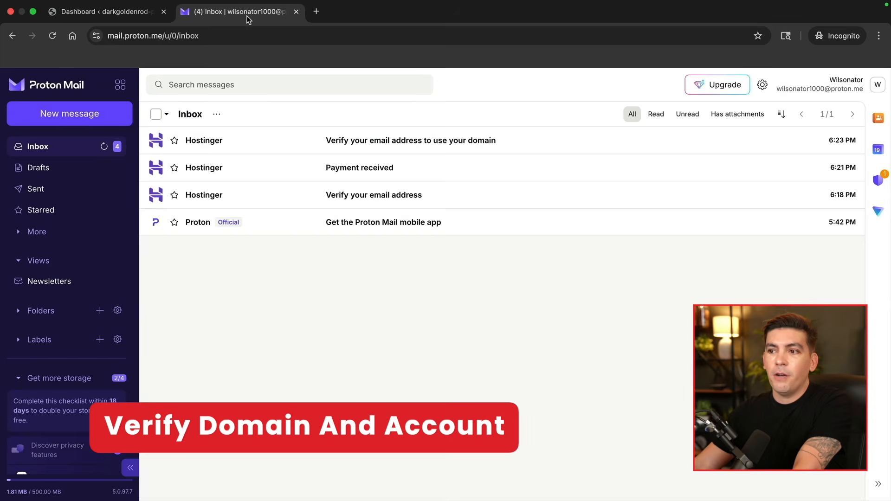
Verify the Hostinger account e-mail via the Verify your email address message
left_click(367, 199)
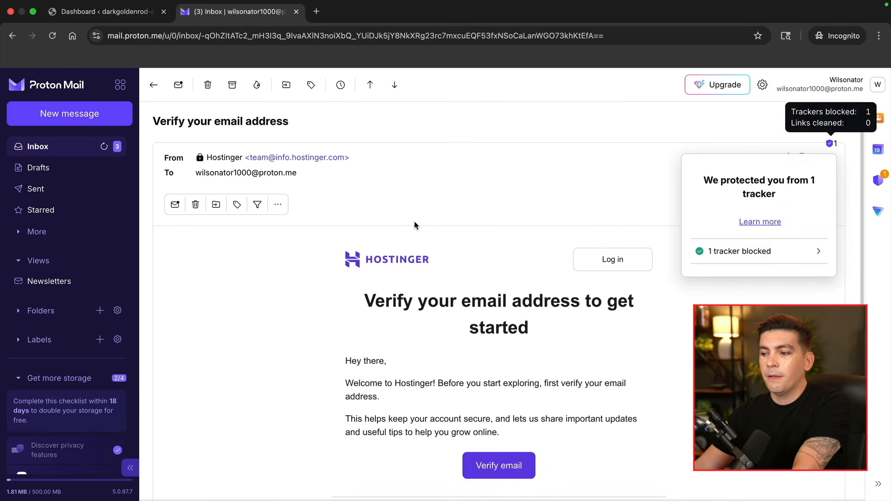
scroll(415, 225, "down", 4)
left_click(487, 303)
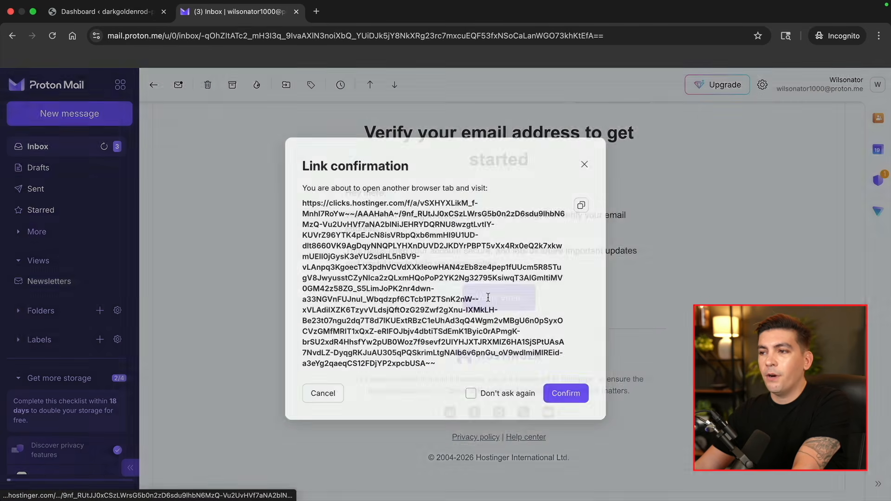
left_click(567, 409)
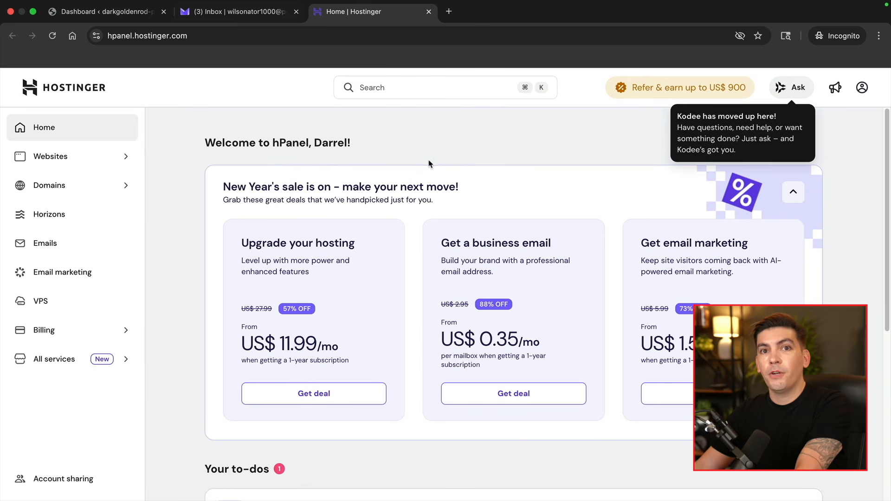
Verify the domain contact e-mail from its message and continue to hPanel home
left_click(246, 17)
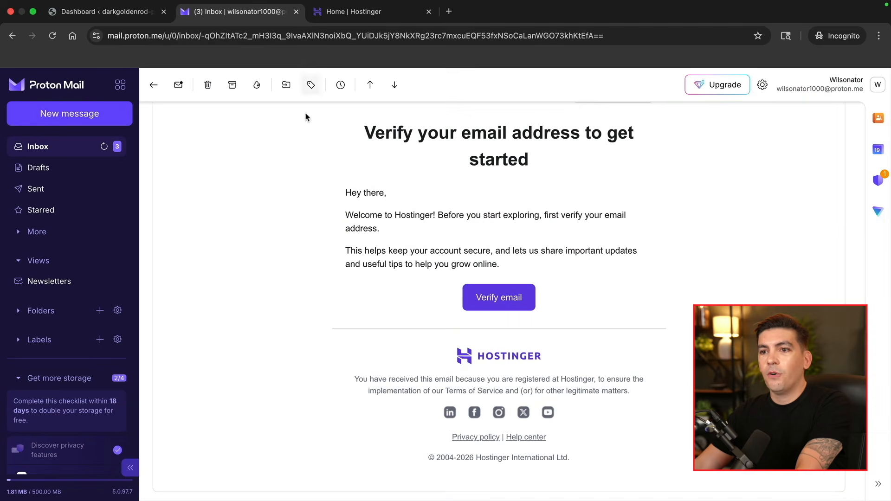
left_click(65, 149)
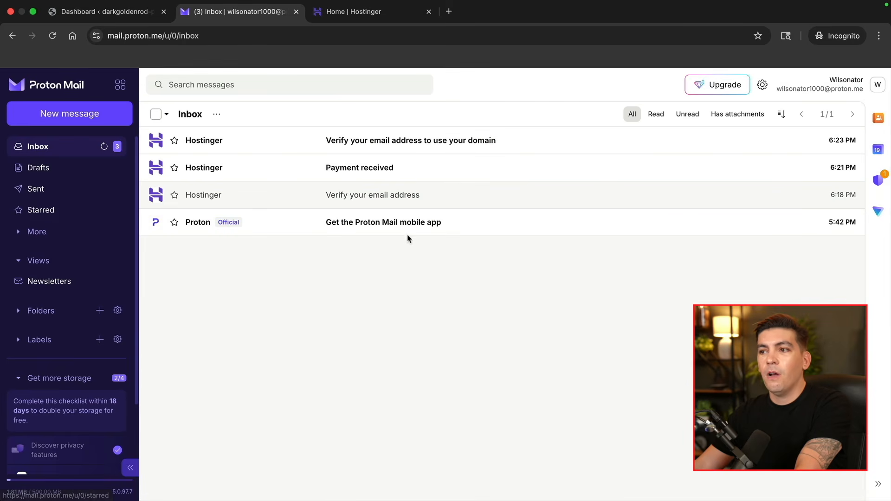
left_click(372, 146)
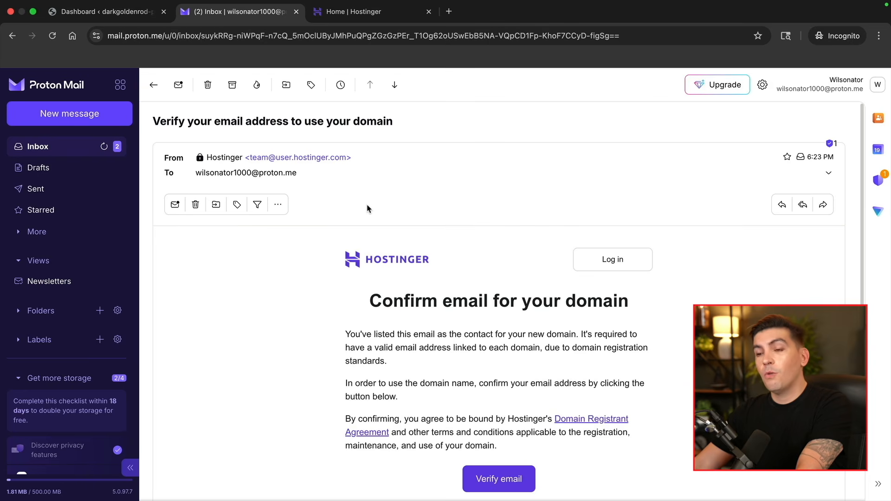
scroll(362, 222, "down", 2)
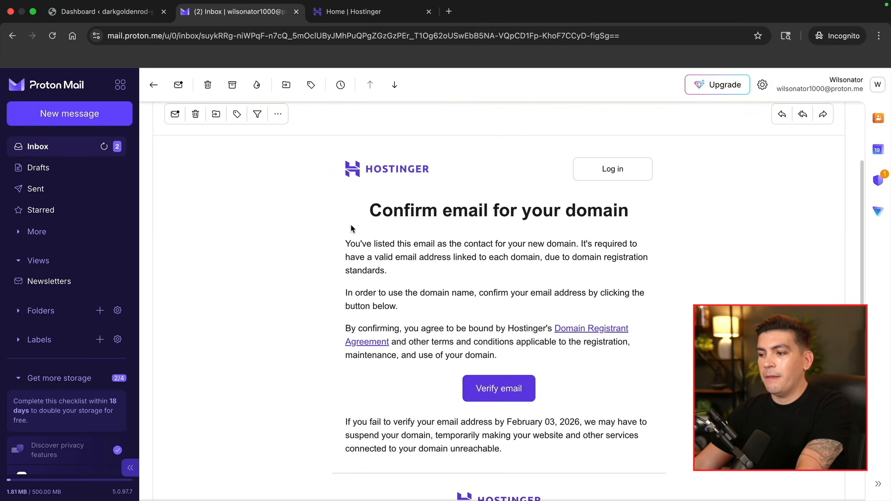
left_click(500, 398)
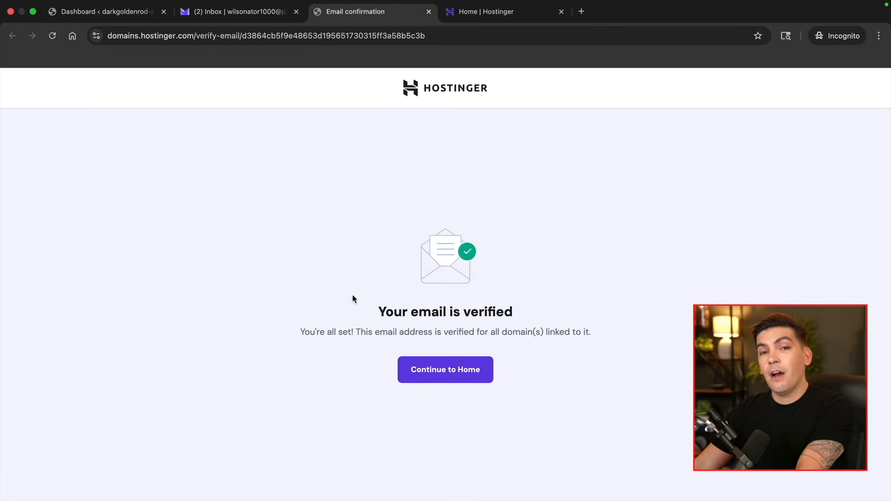
left_click(439, 372)
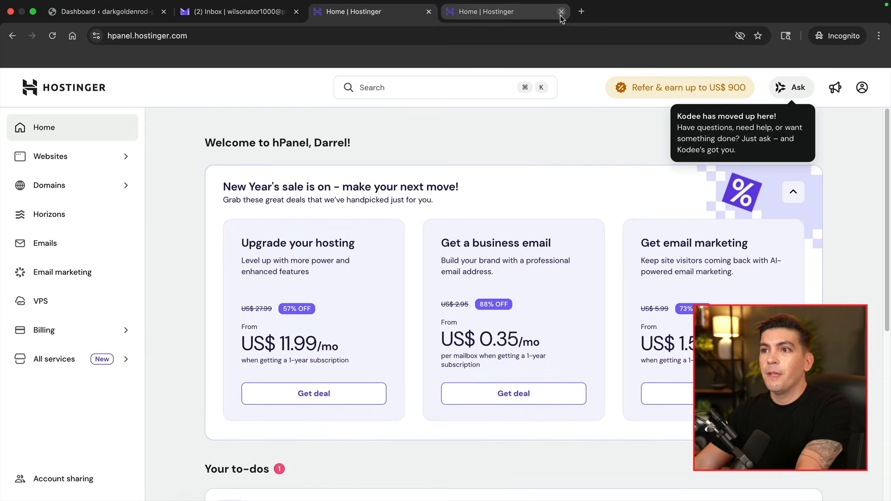
Close the duplicate tab and load wilsontutorialz.com/wp-admin in a new tab
left_click(561, 14)
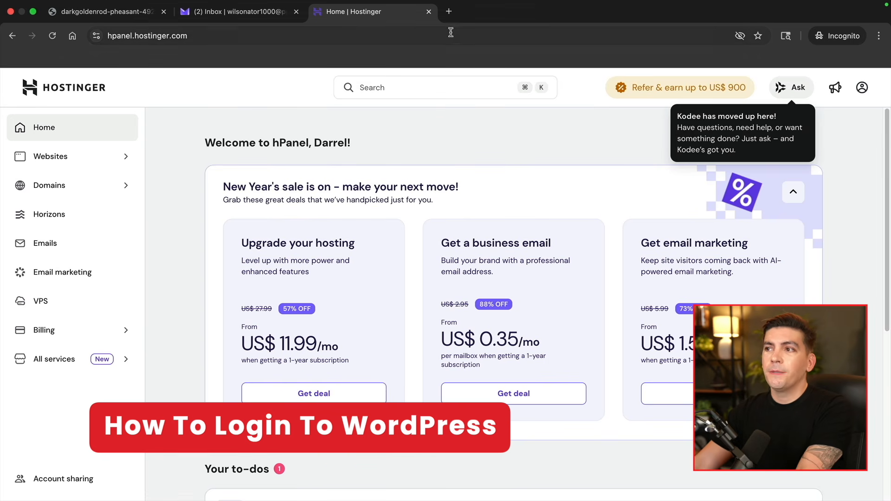
left_click(449, 11)
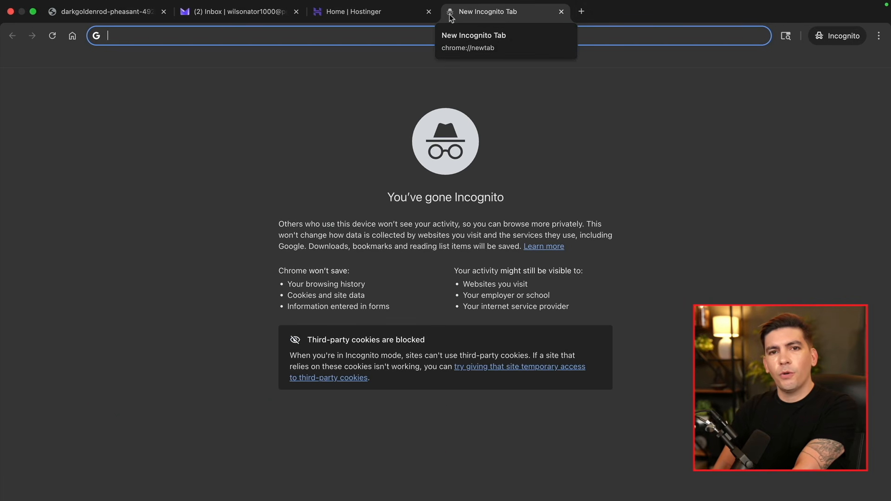
type("wilsontutorialz.com")
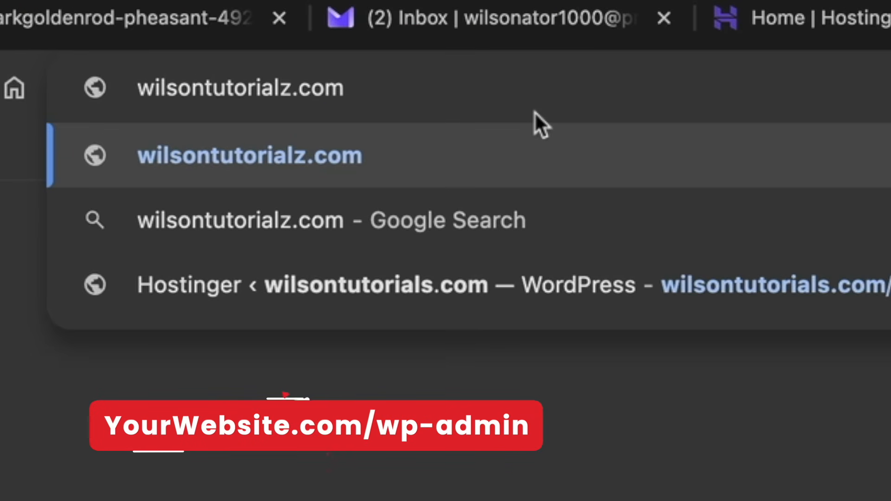
type("/wp-a")
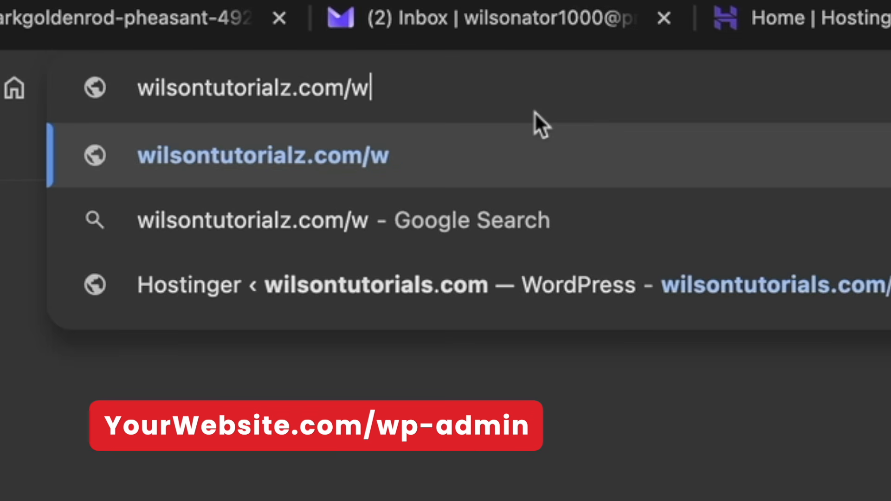
type("dmin")
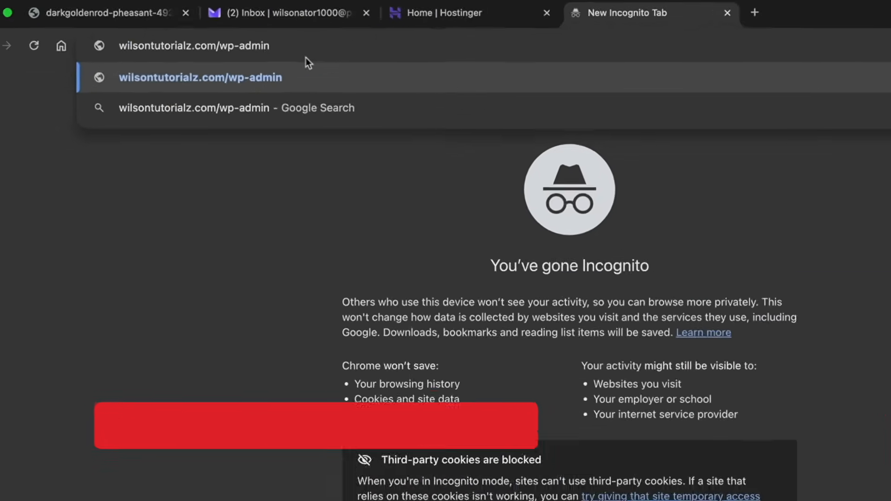
key("Return")
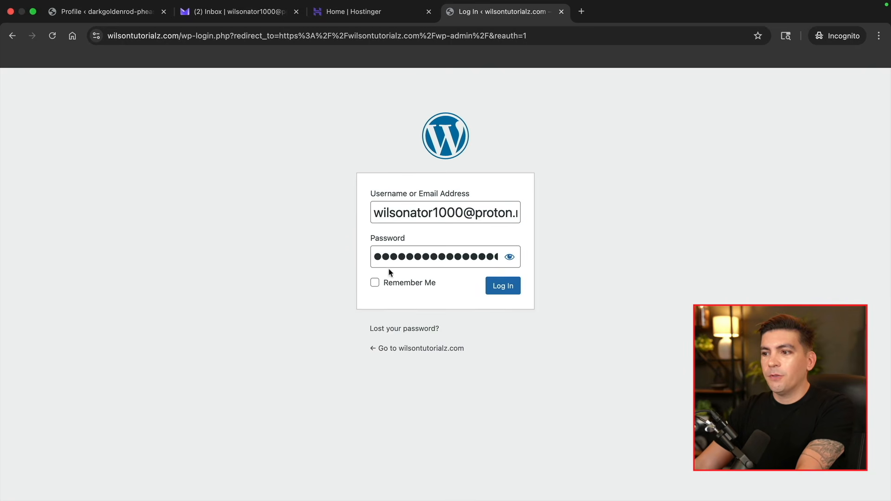
Log in to WordPress with Remember Me checked, then return to the Hostinger tab
left_click(374, 283)
left_click(498, 286)
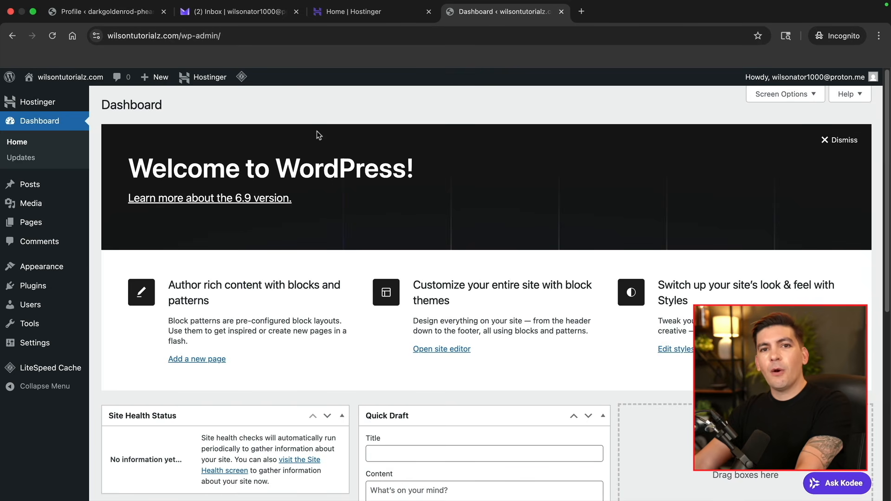
left_click(347, 16)
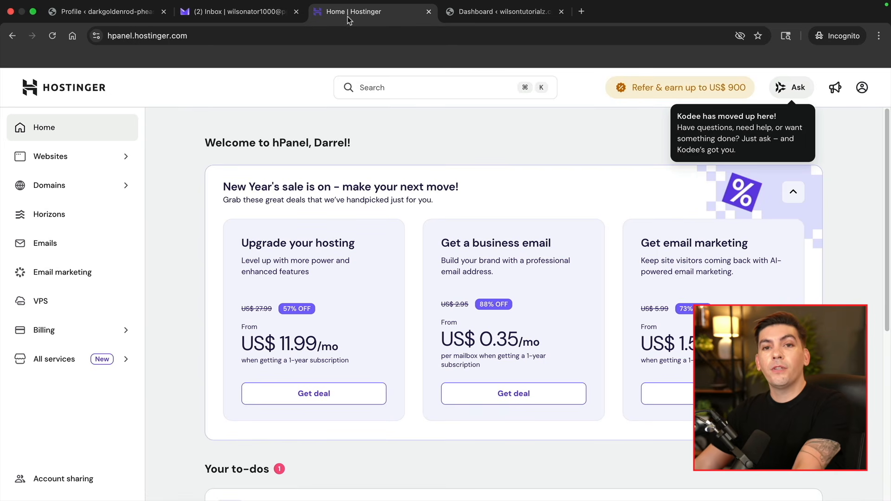
Open the site's WP Admin from hPanel's Websites list
left_click(68, 162)
left_click(76, 185)
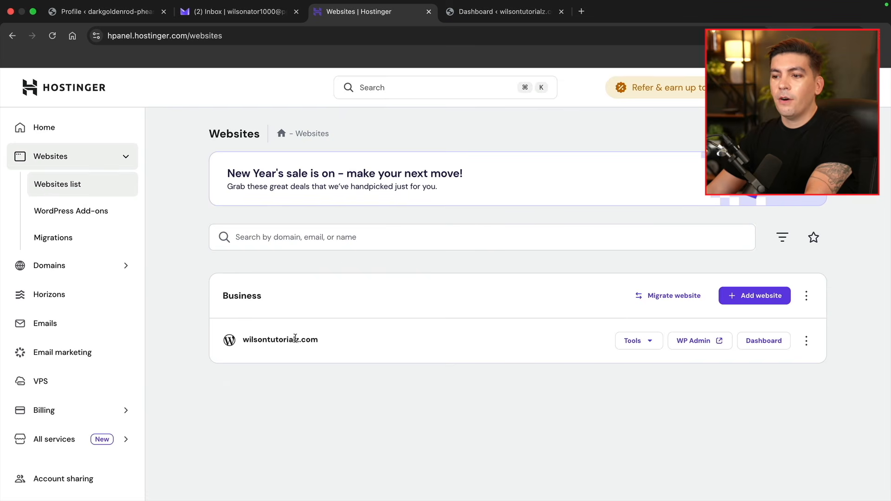
left_click(689, 344)
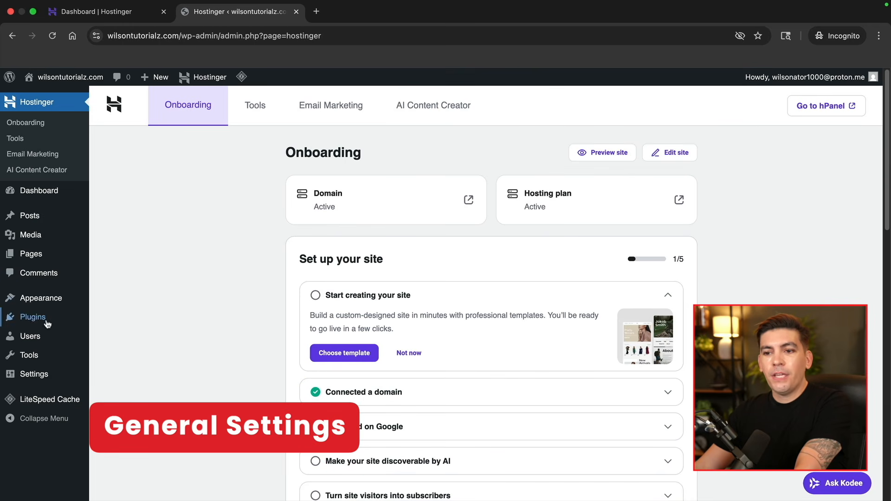
In Users > Profile, try the admin colour schemes and settle on Midnight
mouse_move(40, 338)
left_click(118, 371)
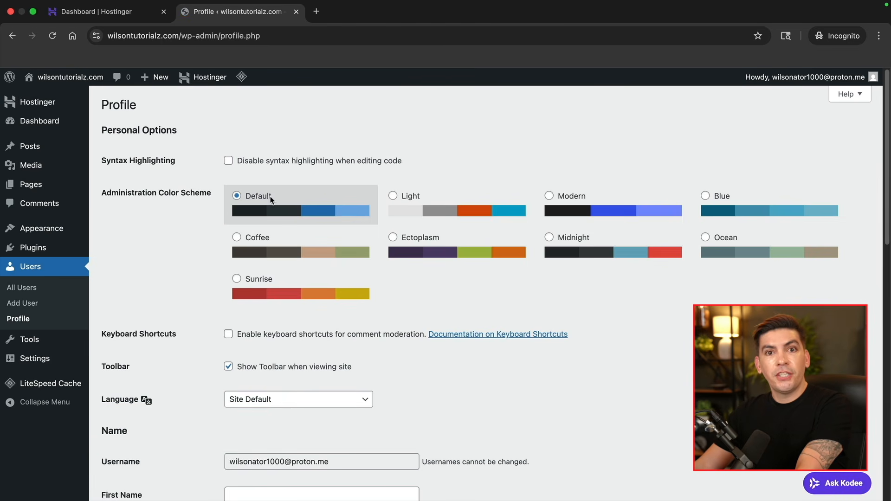
left_click(411, 199)
left_click(570, 199)
left_click(728, 200)
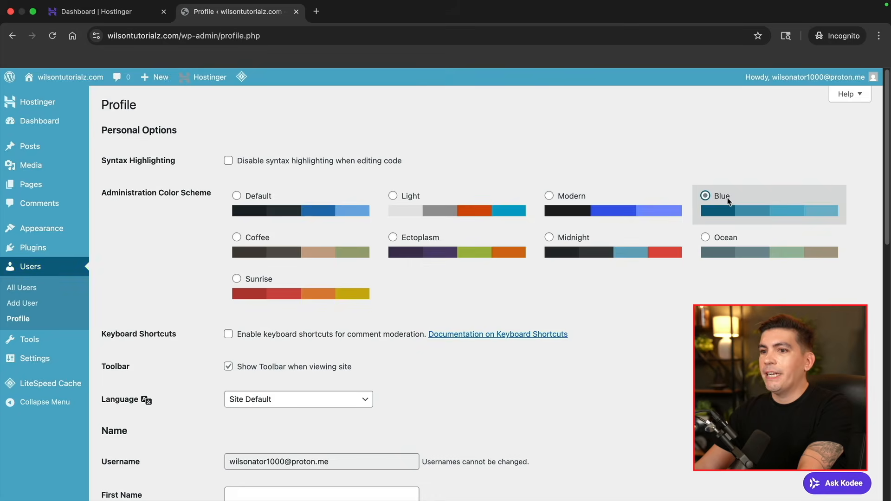
left_click(724, 258)
left_click(609, 256)
left_click(528, 251)
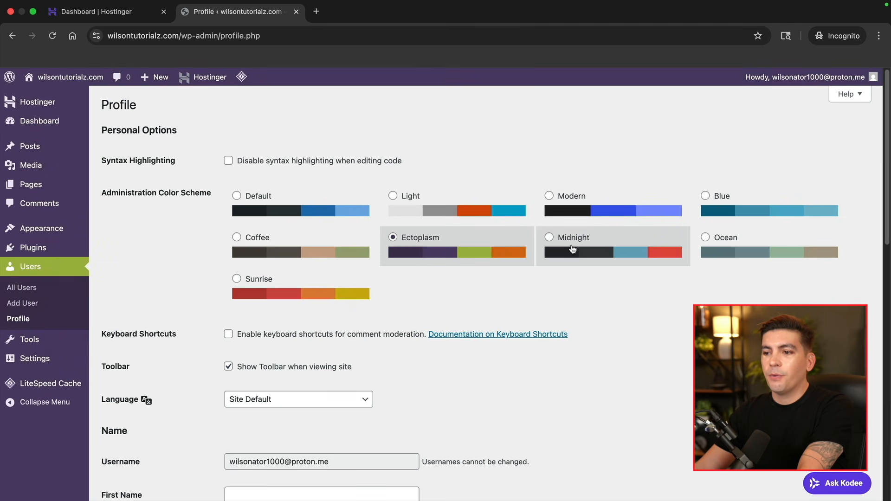
left_click(573, 249)
Scroll down the profile and select the existing account e-mail address
scroll(390, 264, "down", 8)
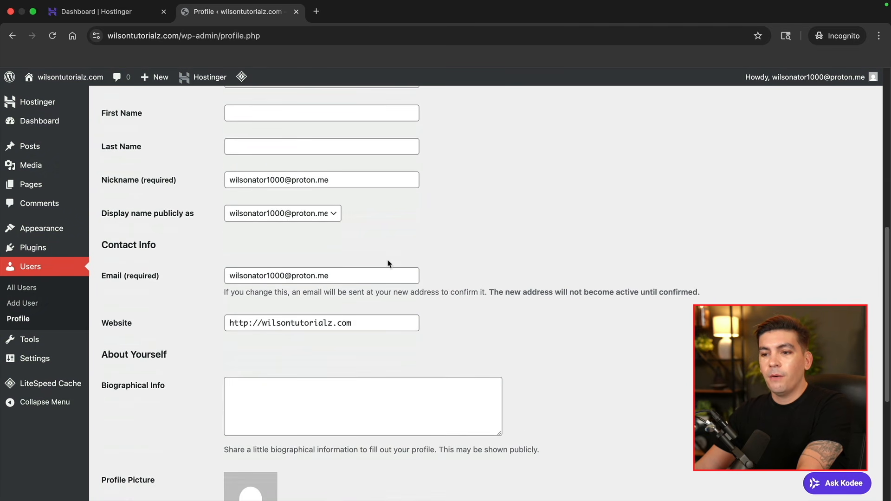
scroll(389, 263, "down", 2)
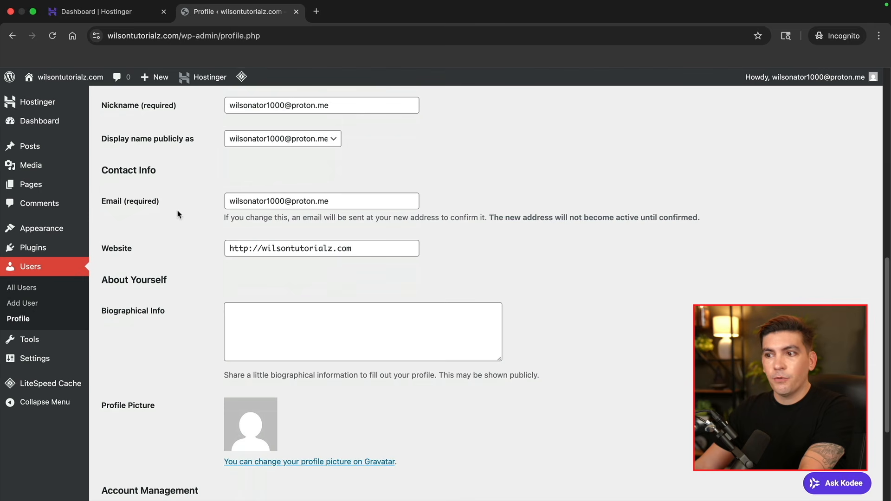
left_click_drag(336, 205, 225, 199)
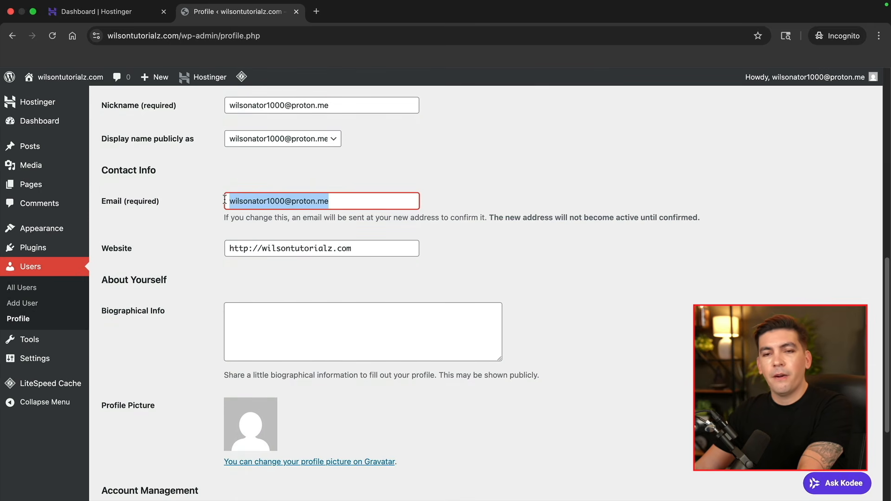
scroll(217, 232, "down", 4)
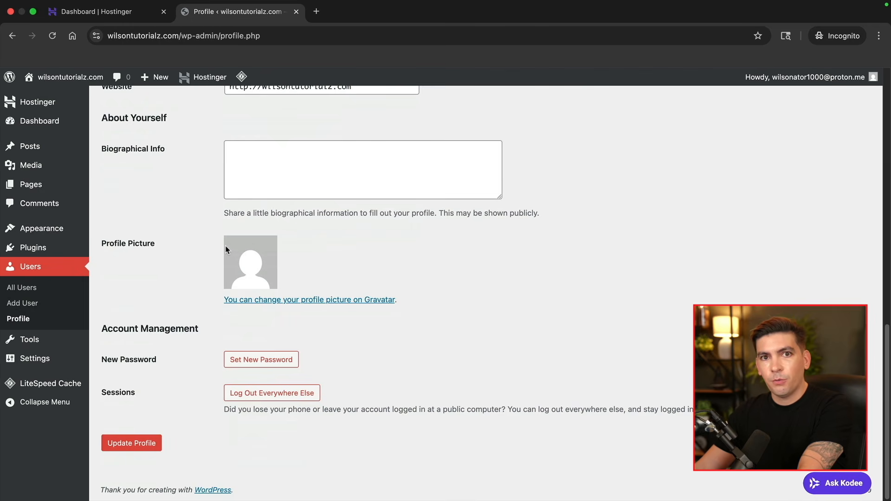
Generate a new strong password, regenerating once, and save with Update Profile
left_click(255, 364)
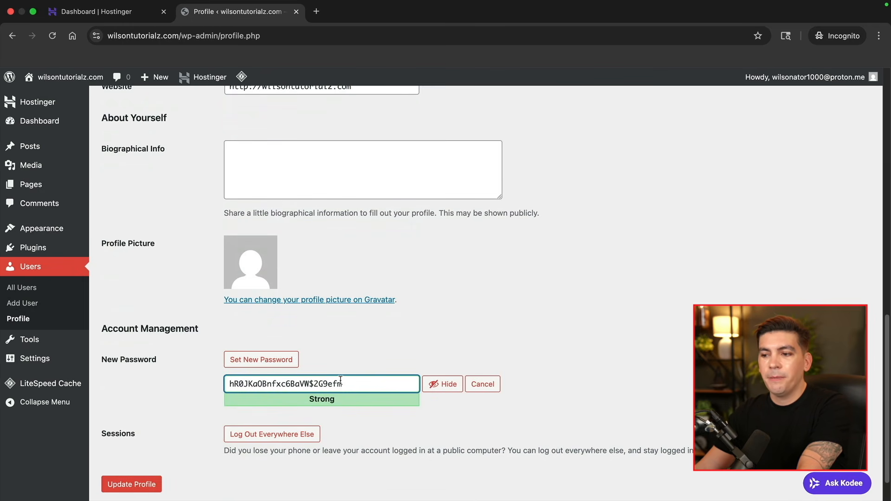
left_click(255, 363)
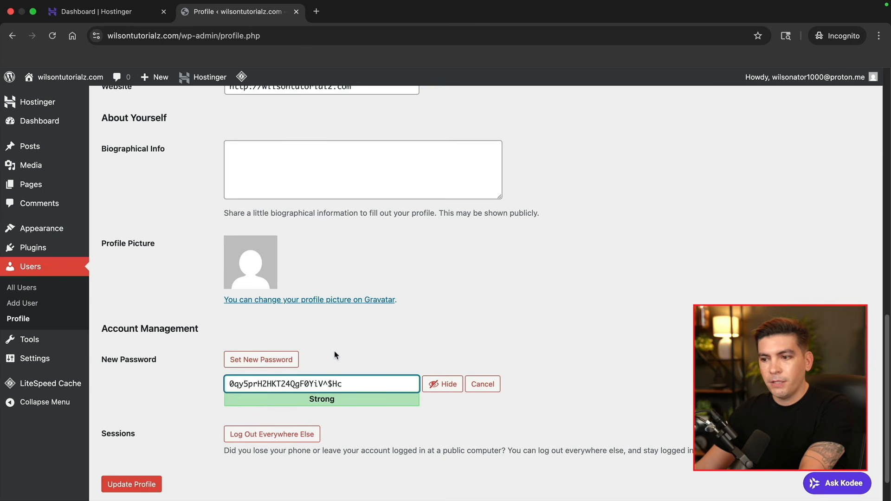
scroll(258, 377, "down", 1)
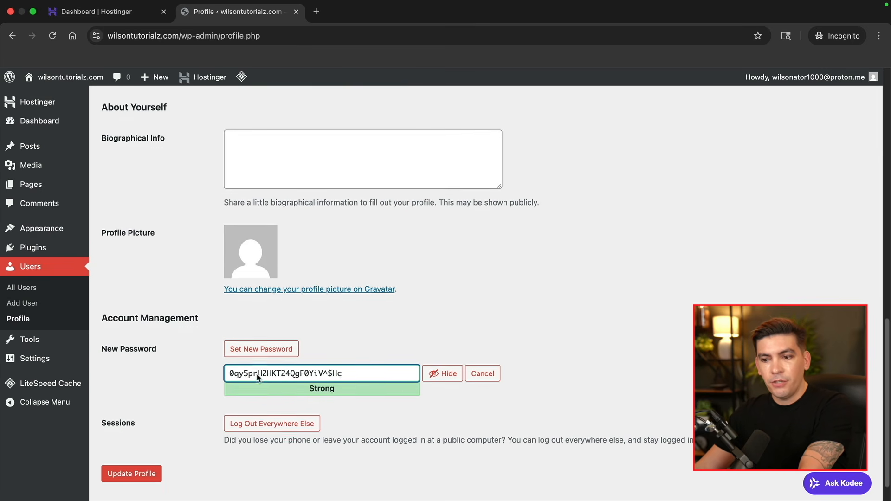
left_click(141, 473)
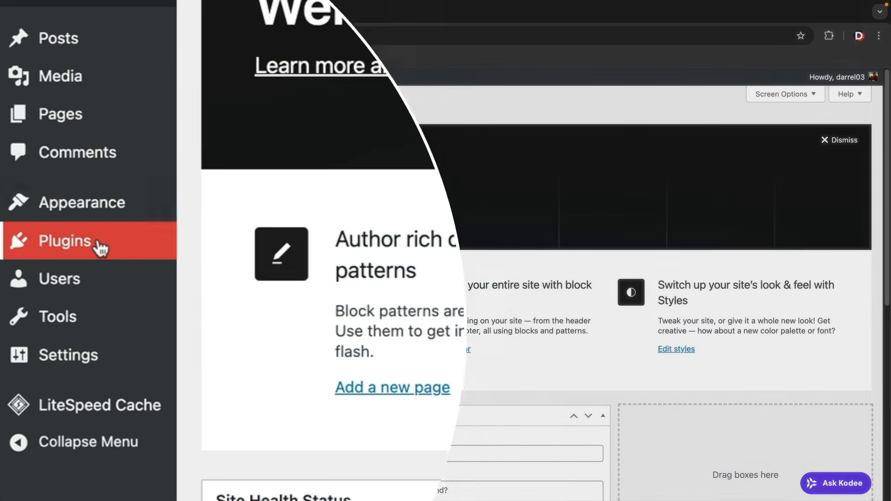
Deactivate all five installed plugins, including Hostinger and LiteSpeed Cache, with the Deactivate bulk action
mouse_move(63, 290)
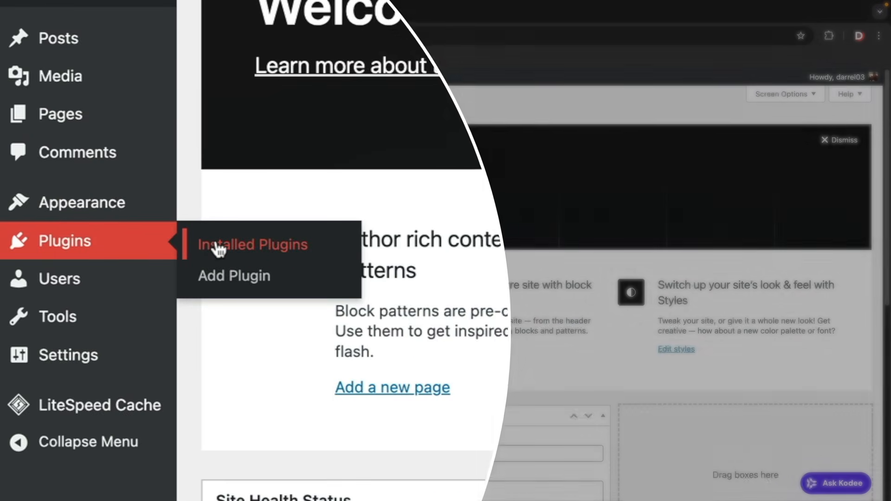
left_click(219, 250)
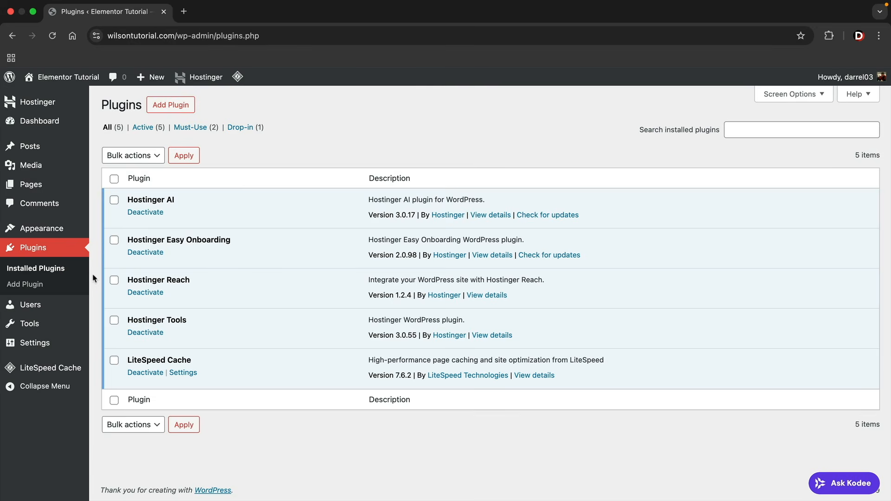
left_click(114, 180)
left_click(132, 157)
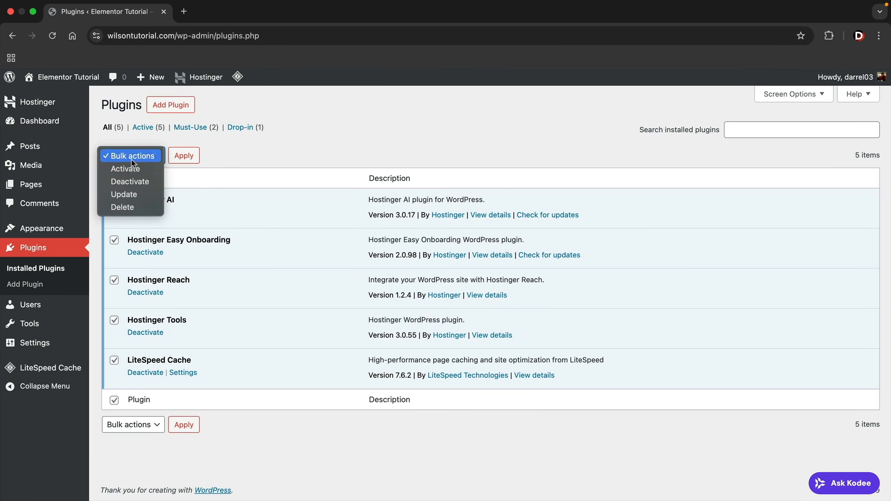
left_click(129, 185)
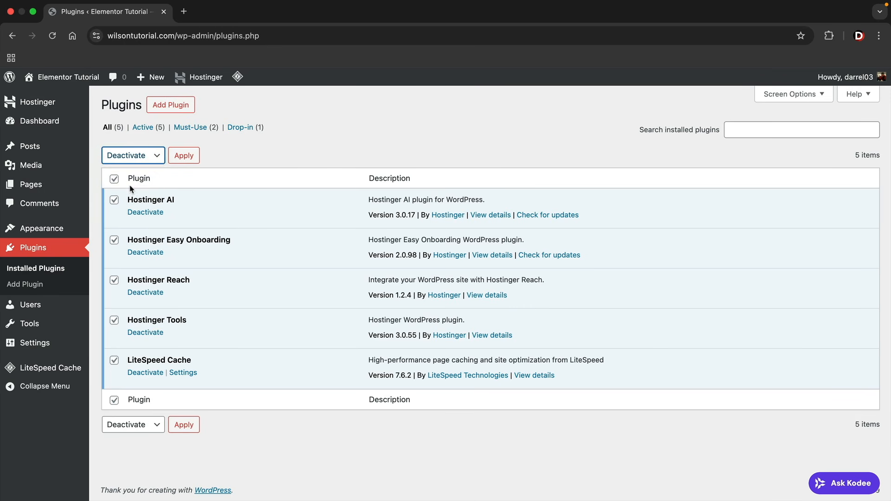
left_click(182, 158)
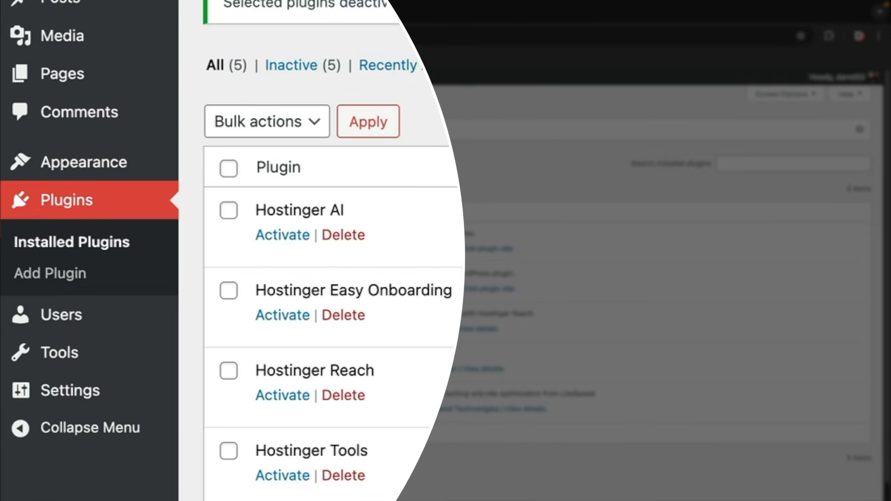
mouse_move(130, 175)
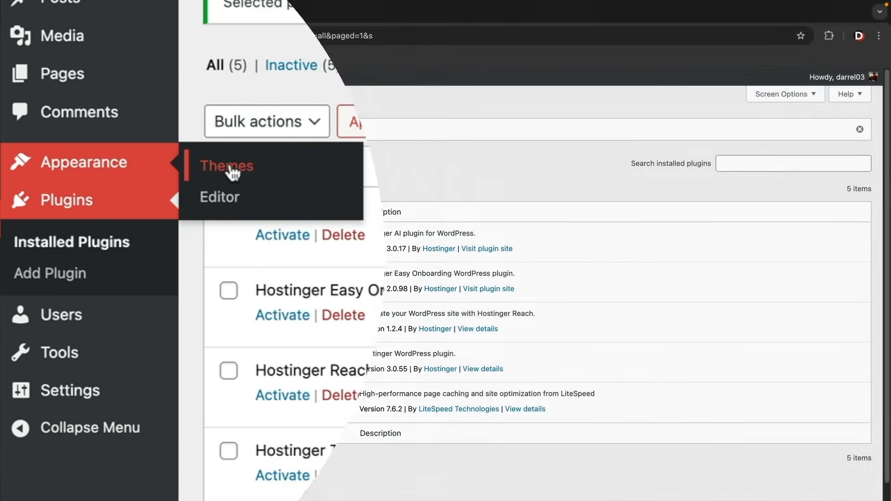
left_click(230, 169)
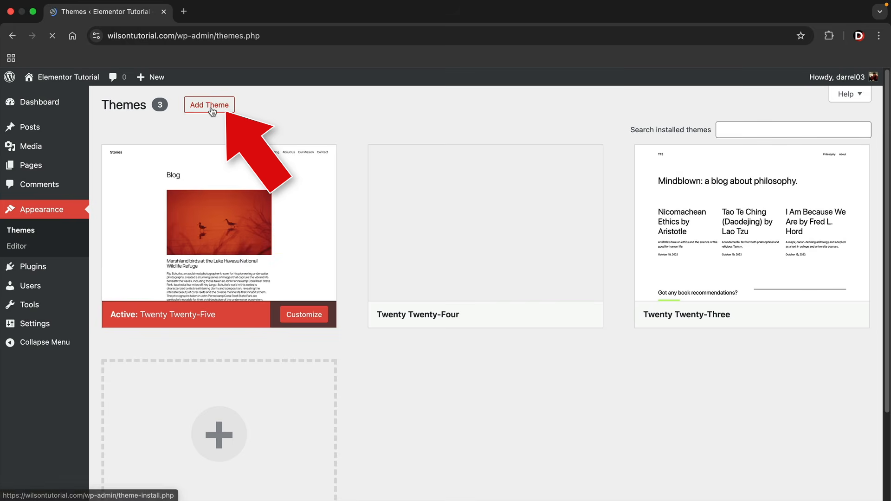
Search the theme directory for 'blocksy', then install and activate the Blocksy theme
left_click(210, 105)
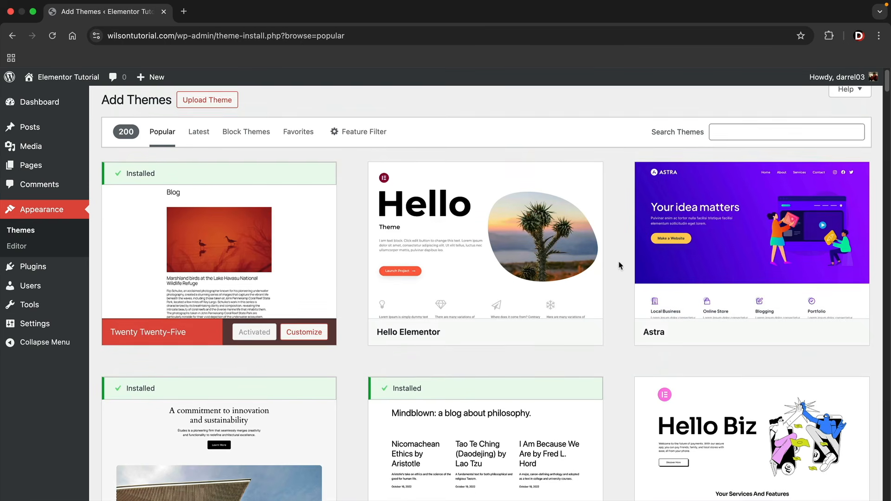
scroll(619, 266, "down", 3)
scroll(618, 266, "down", 8)
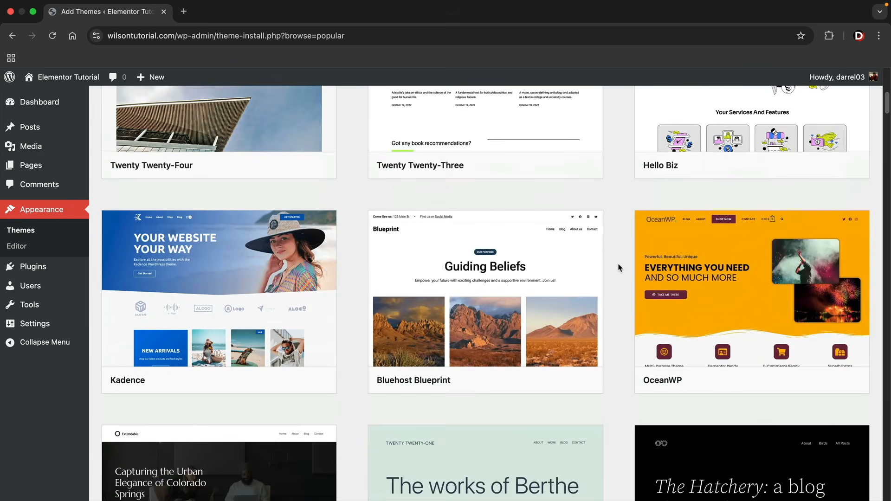
scroll(619, 270, "down", 6)
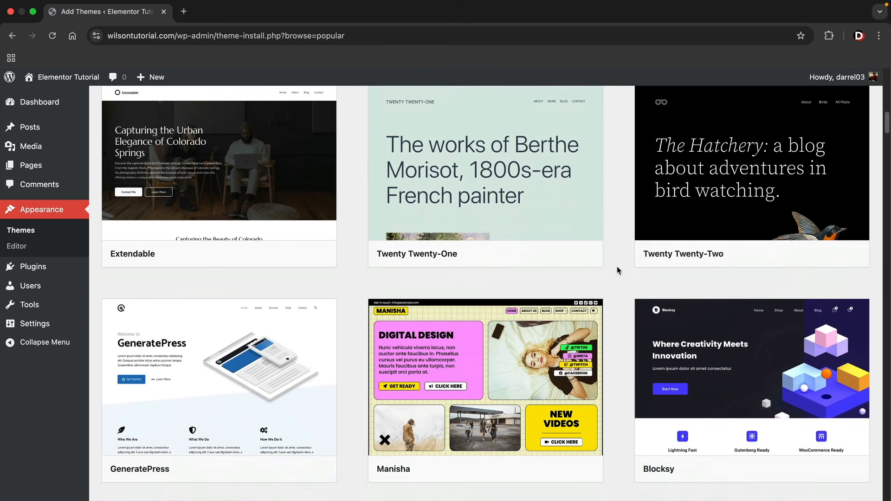
scroll(617, 270, "down", 1)
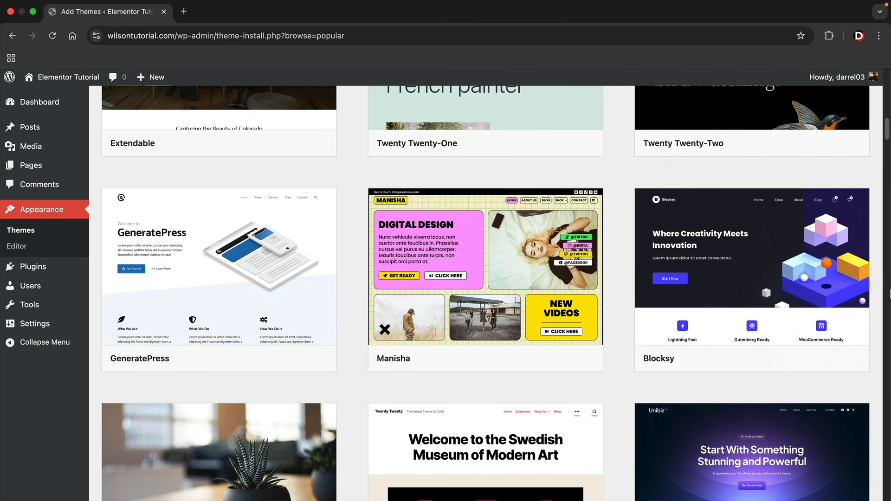
scroll(888, 165, "up", 12)
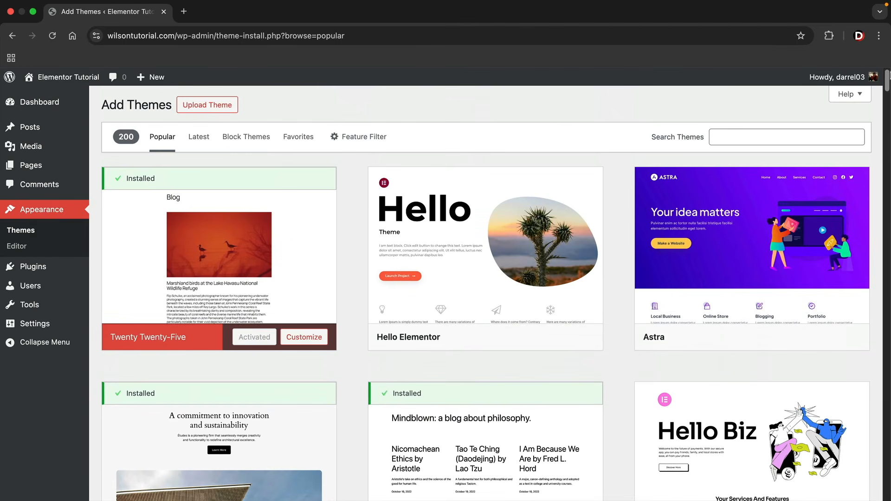
left_click(761, 137)
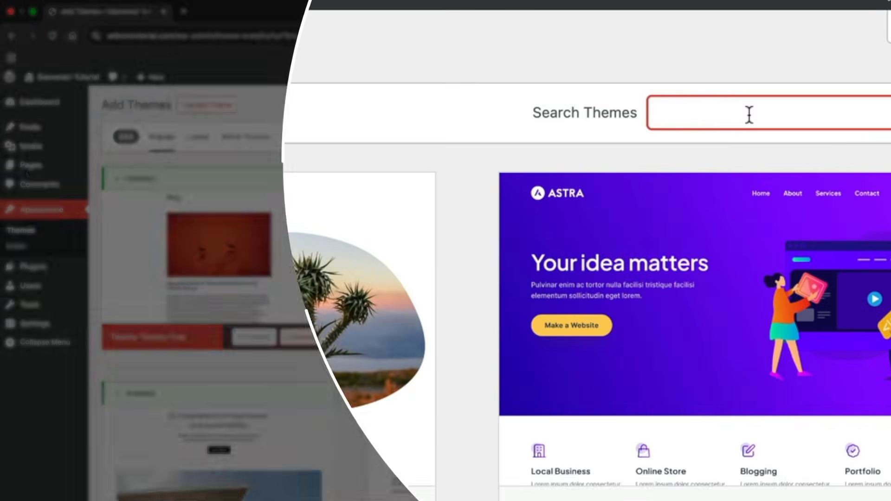
type("blocksy")
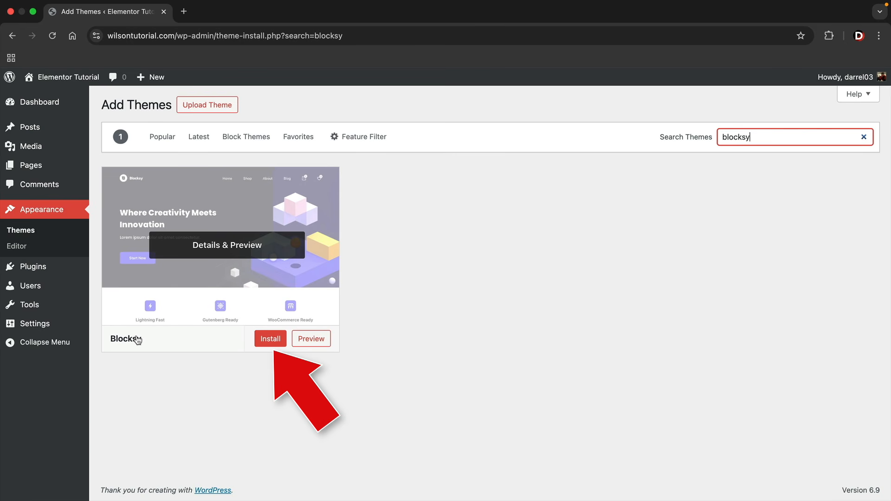
left_click(265, 342)
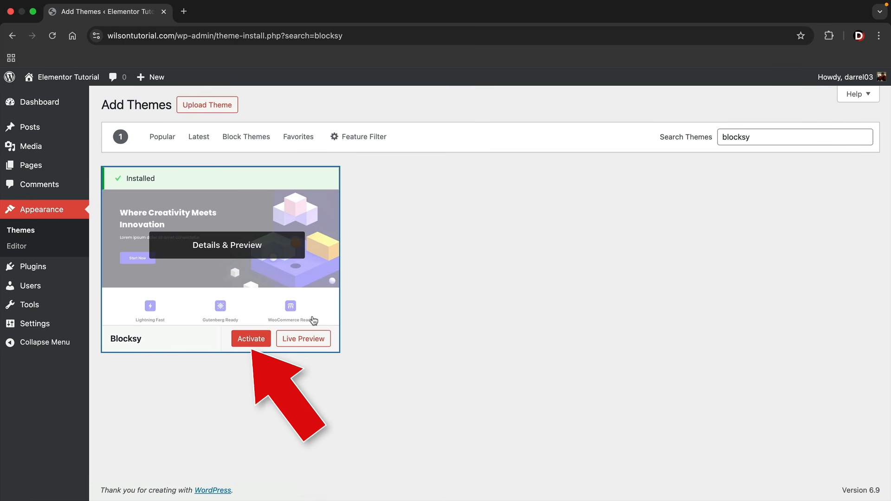
left_click(253, 339)
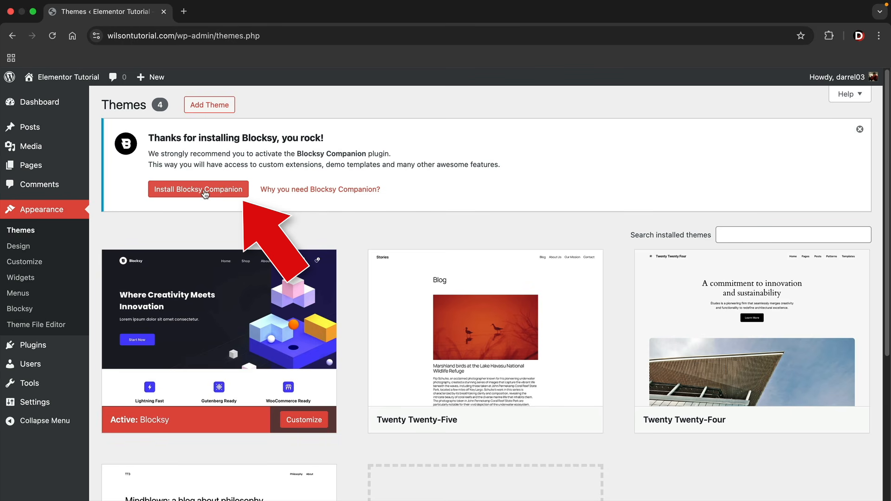
Install the recommended Blocksy Companion plugin and view the Starter Sites tab
left_click(206, 191)
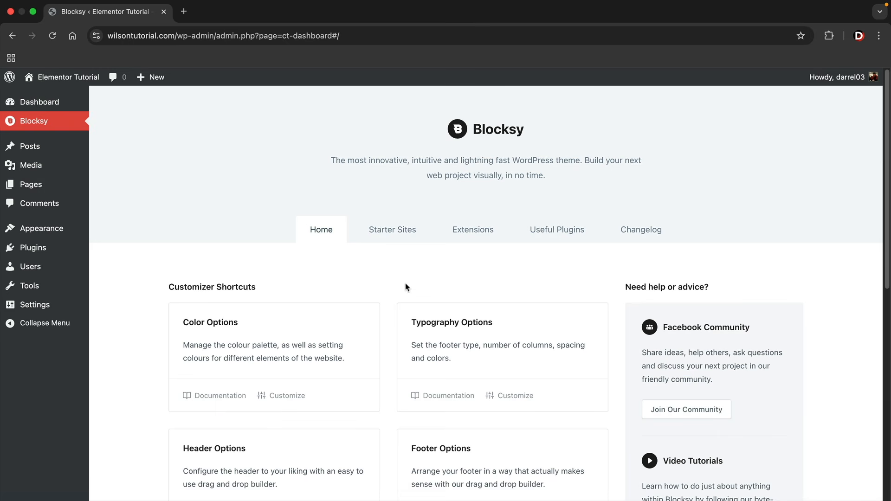
scroll(399, 289, "down", 3)
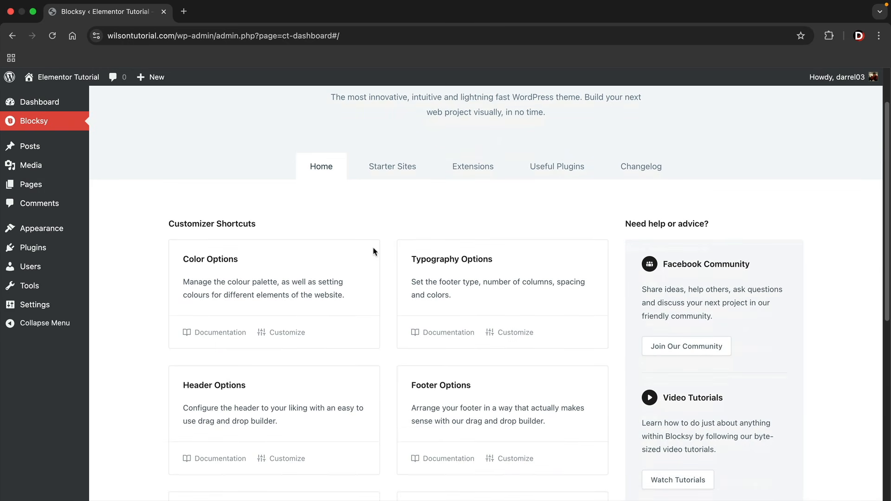
left_click(391, 171)
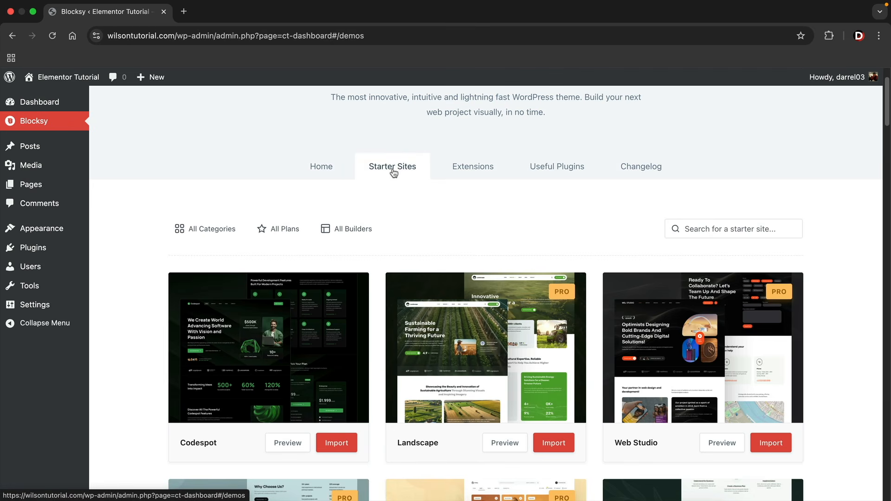
Browse the Extensions and Useful Plugins tabs, then read the Changelog listing version 2.1.22
left_click(469, 173)
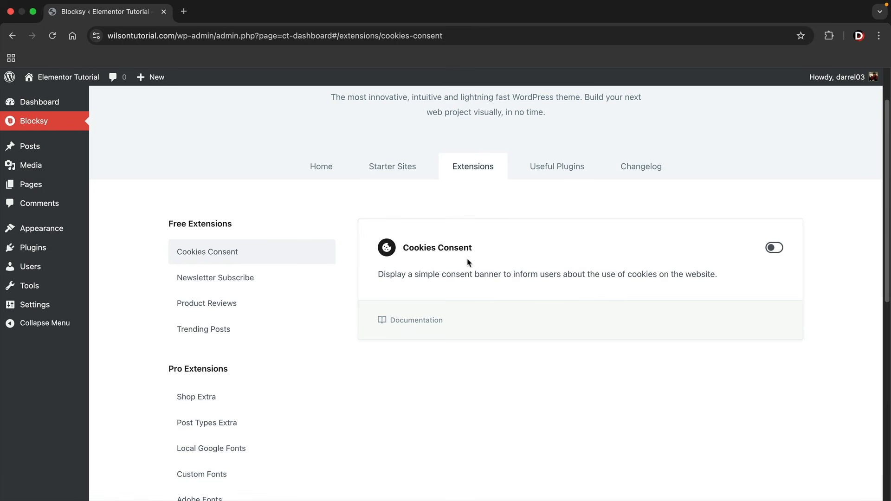
left_click(547, 174)
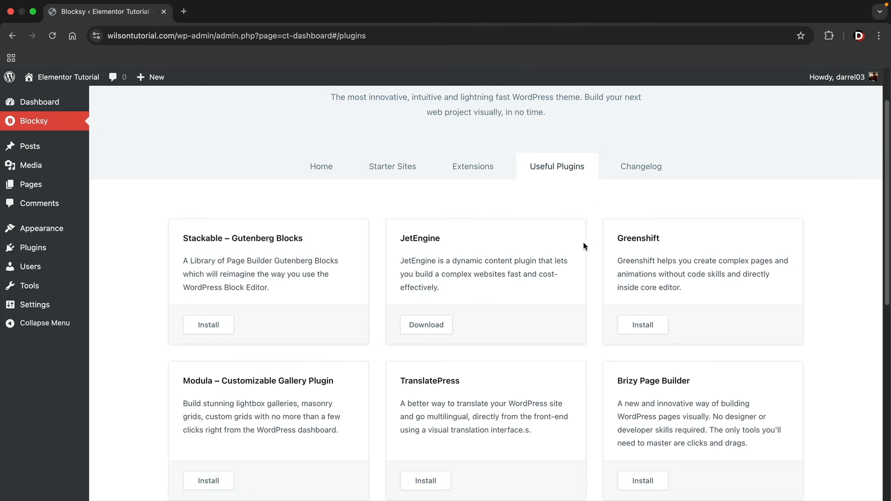
left_click(641, 168)
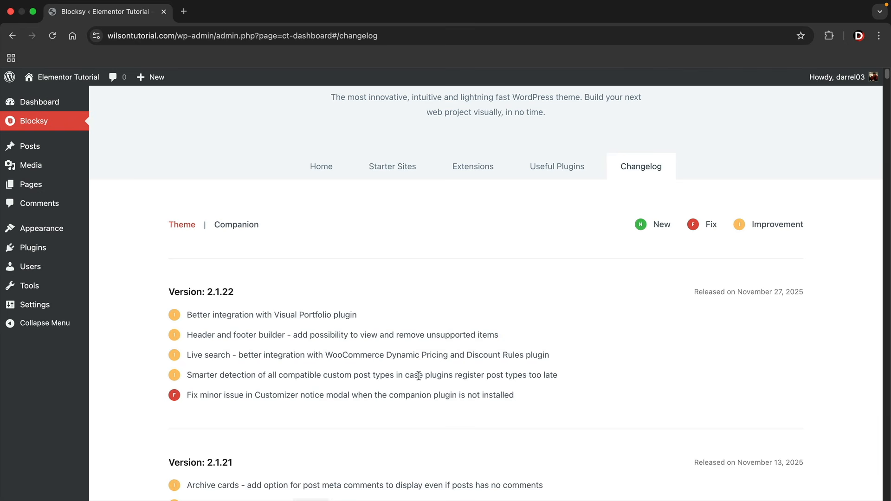
scroll(478, 366, "down", 2)
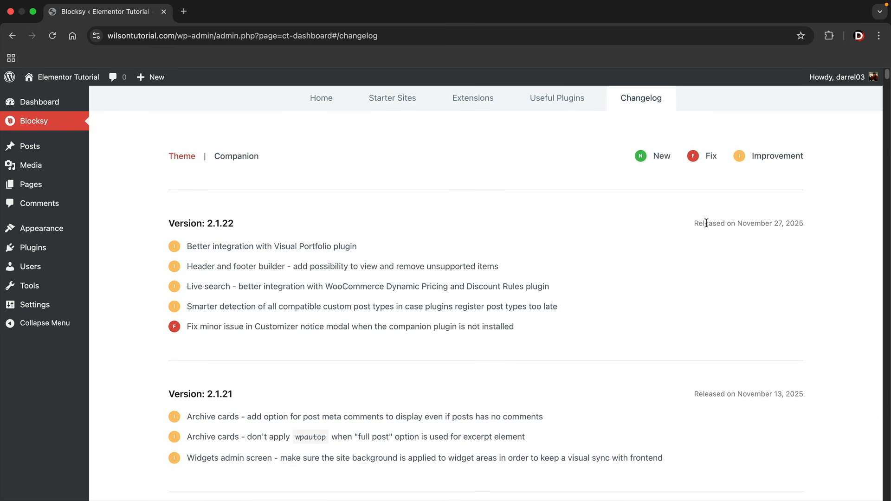
mouse_move(696, 223)
left_mouse_down()
mouse_move(807, 224)
mouse_move(699, 223)
left_mouse_up()
left_click_drag(695, 391, 771, 393)
left_click(811, 396)
scroll(668, 302, "up", 4)
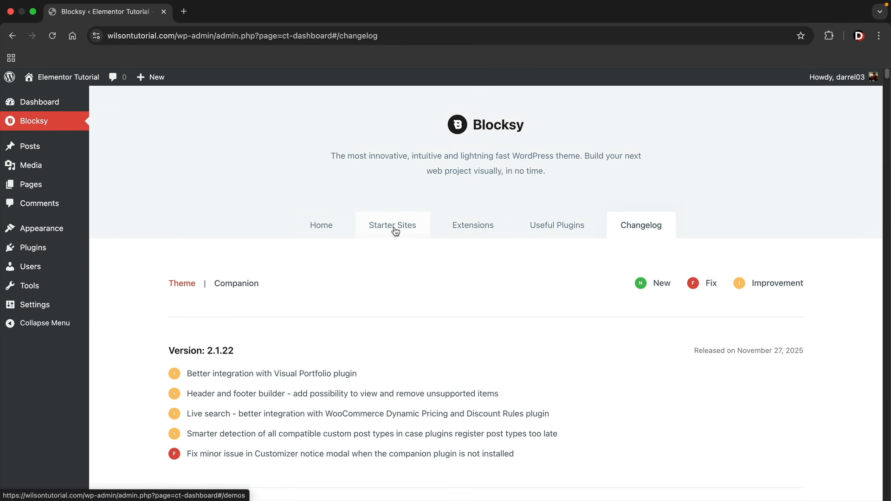
Filter the Starter Sites gallery to Free plans and the Elementor builder
left_click(394, 229)
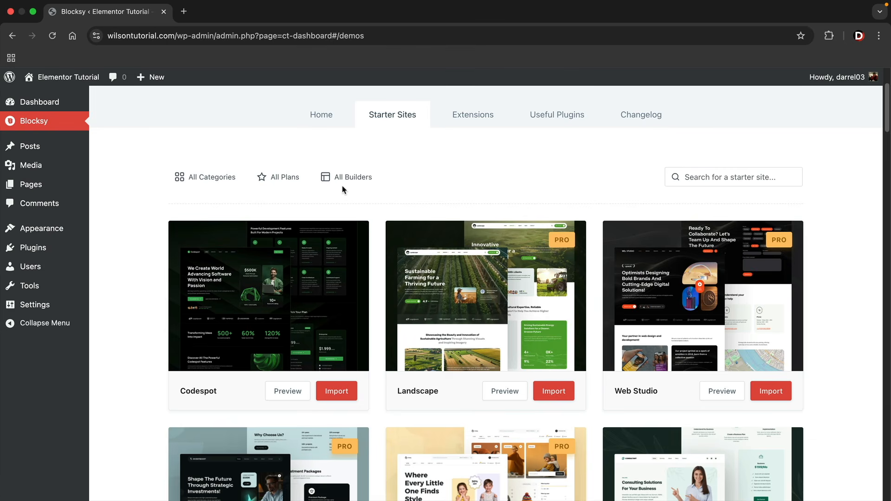
left_click(286, 181)
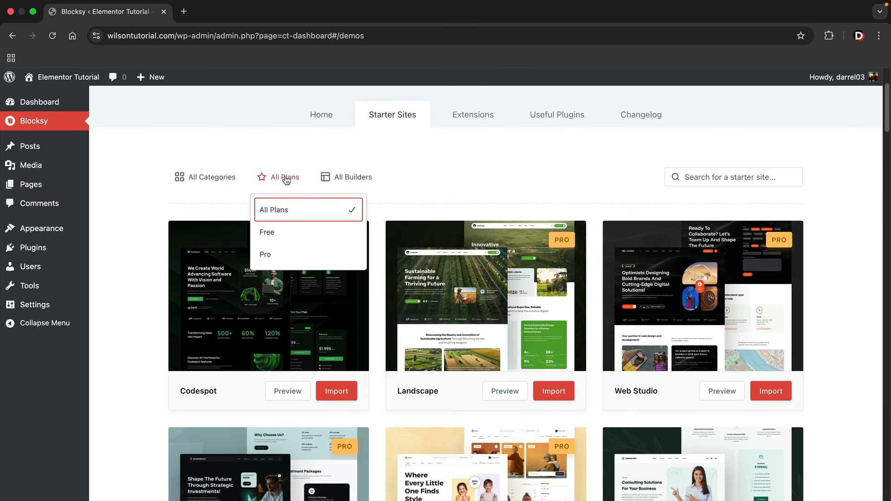
left_click(274, 234)
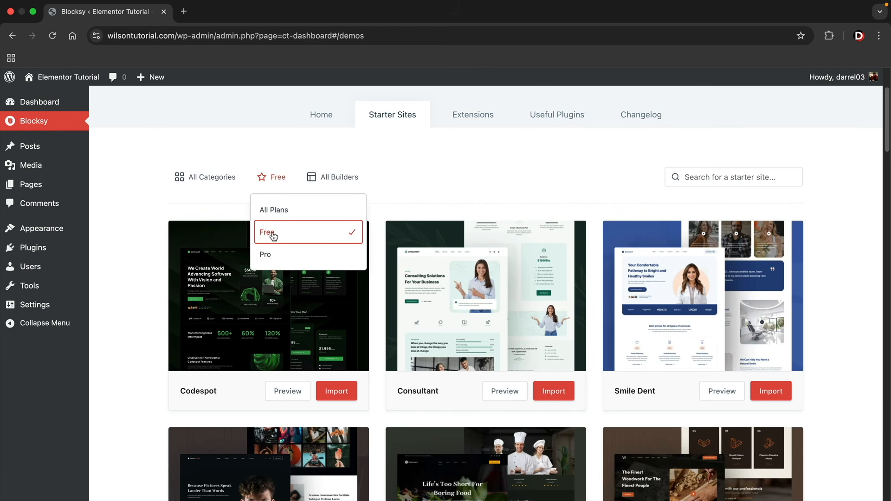
left_click(328, 179)
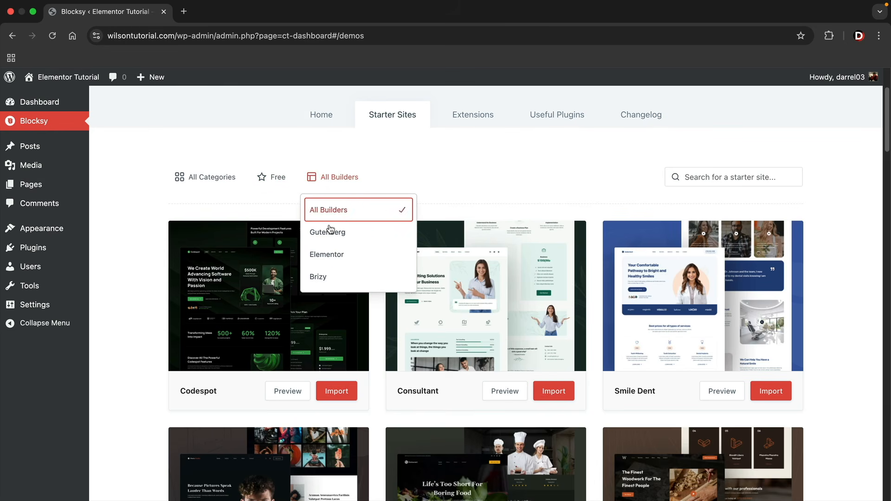
left_click(331, 257)
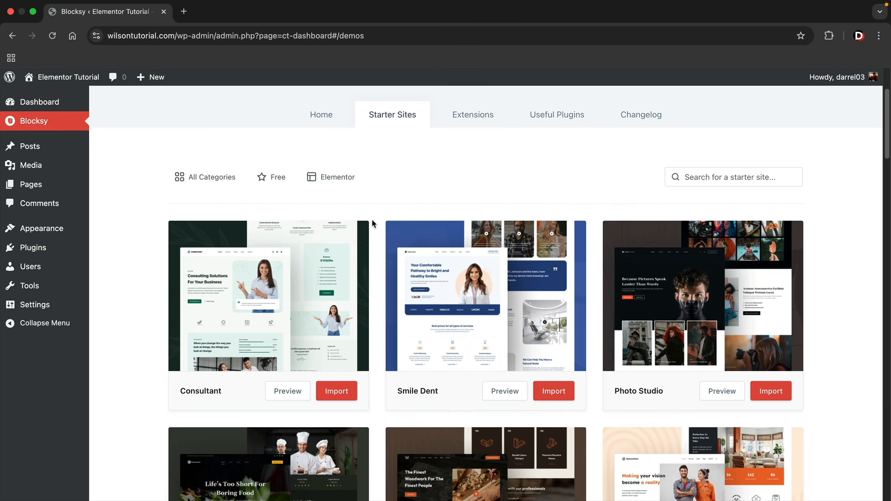
Scroll the filtered gallery down to the Garderobe, Petsy and Justice templates
scroll(377, 227, "down", 7)
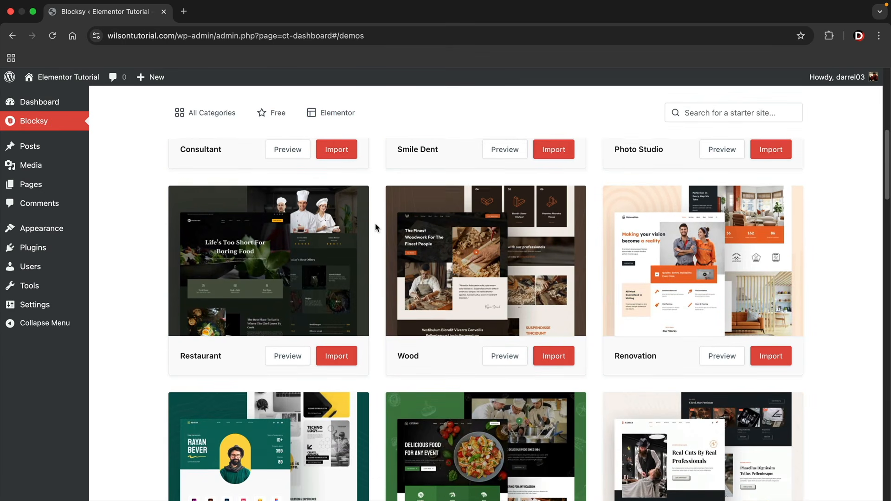
scroll(376, 228, "down", 6)
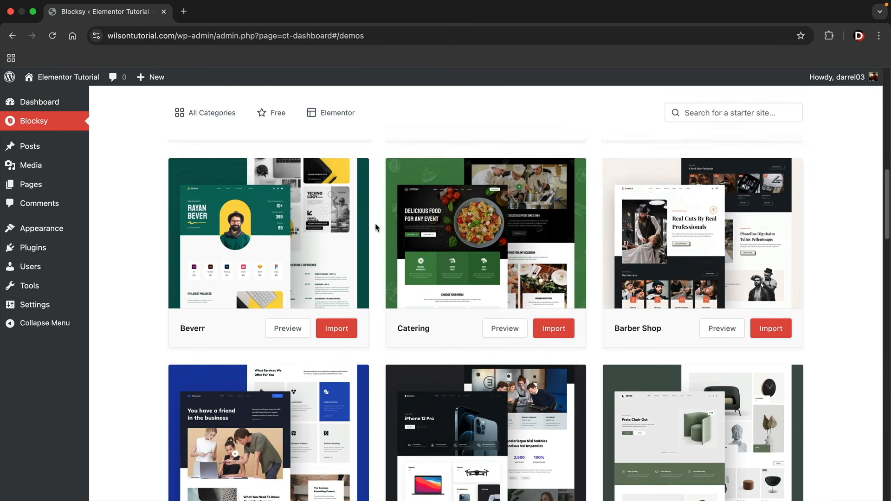
scroll(376, 227, "down", 10)
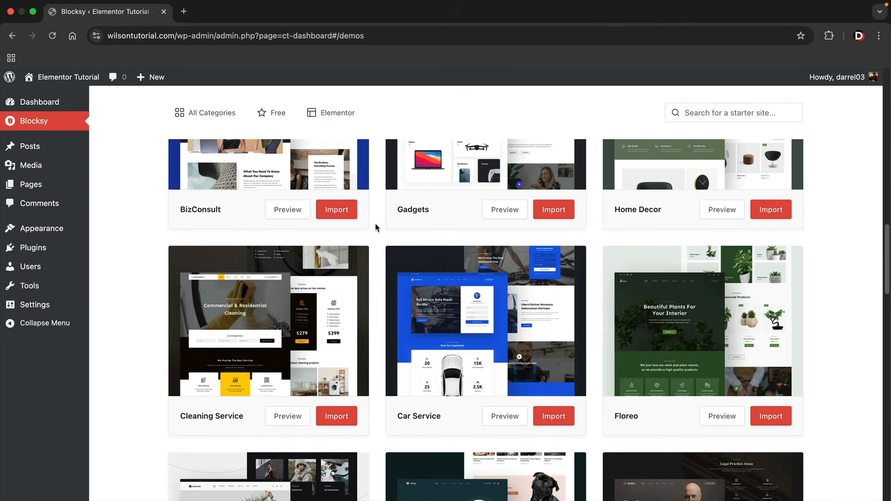
scroll(376, 227, "down", 2)
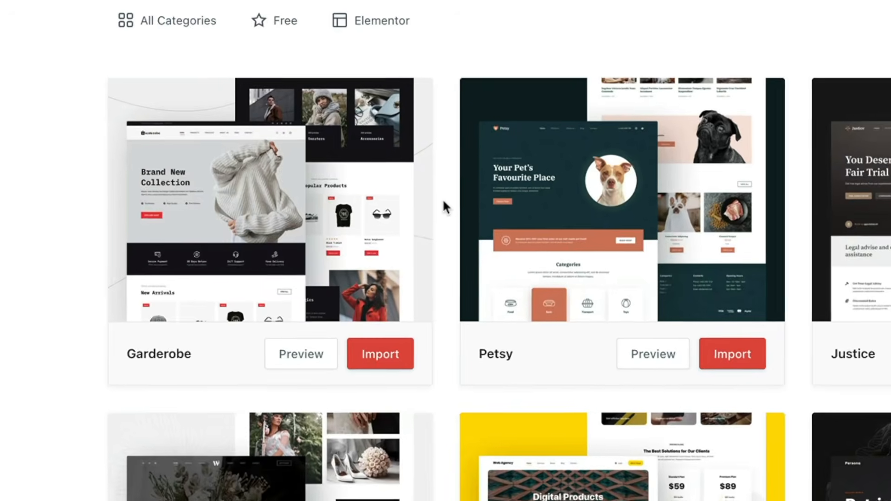
mouse_move(285, 194)
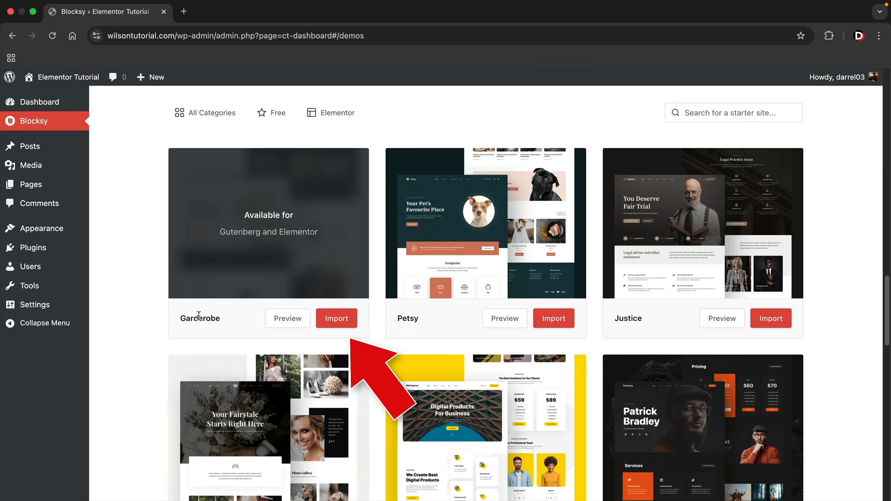
Import the Garderobe starter site for Elementor with its required plugins, then view the site
left_click(342, 320)
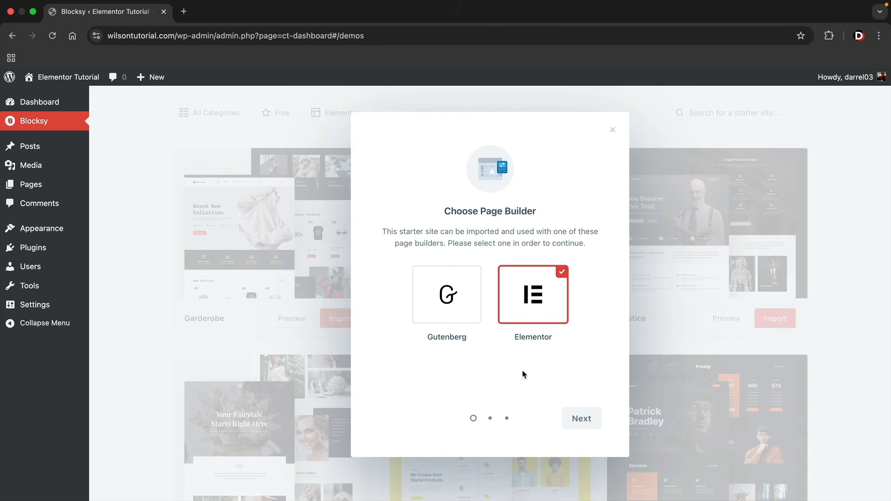
left_click(590, 426)
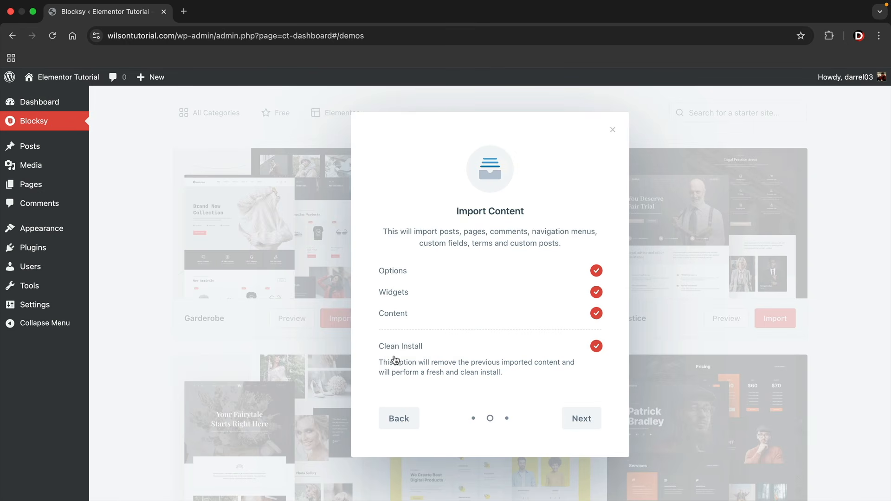
left_click(581, 419)
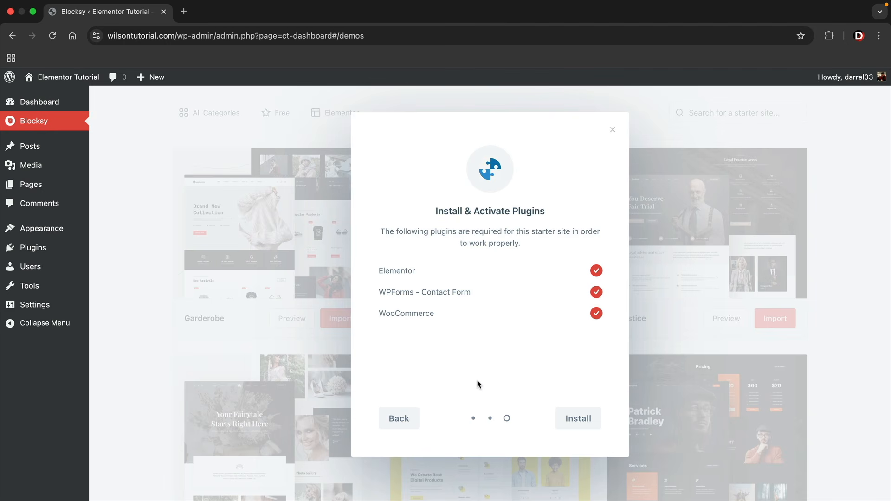
left_click(588, 421)
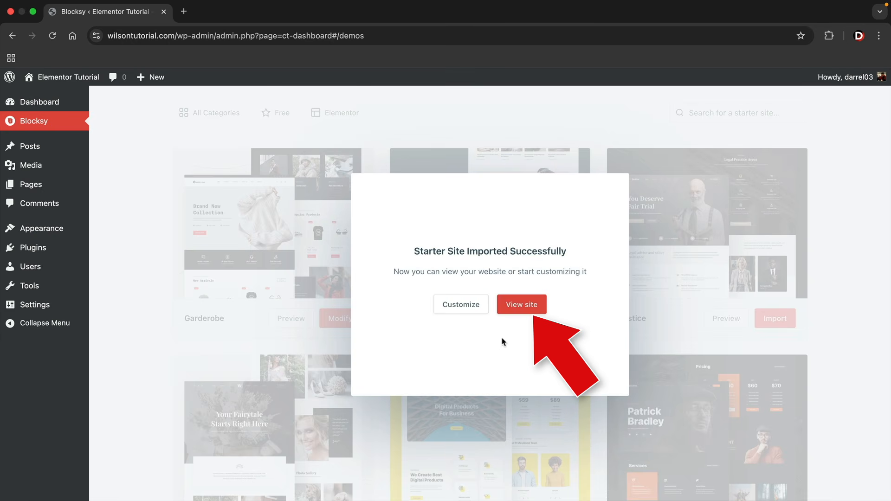
left_click(513, 311)
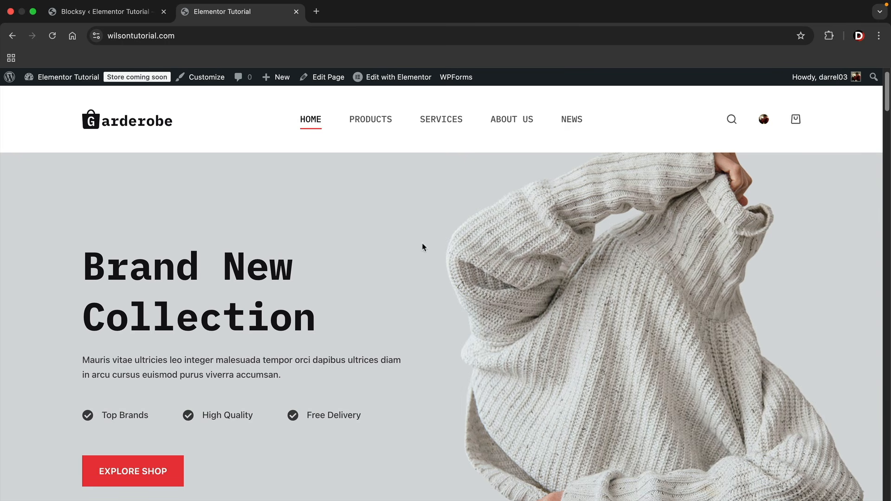
Scroll through the upper sections of the Garderobe home page
scroll(479, 394, "down", 1)
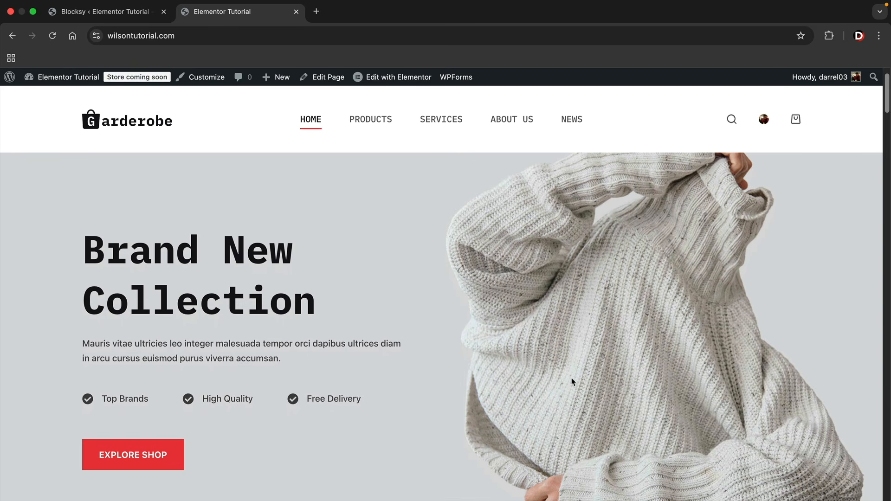
scroll(581, 379, "down", 10)
scroll(595, 380, "down", 1)
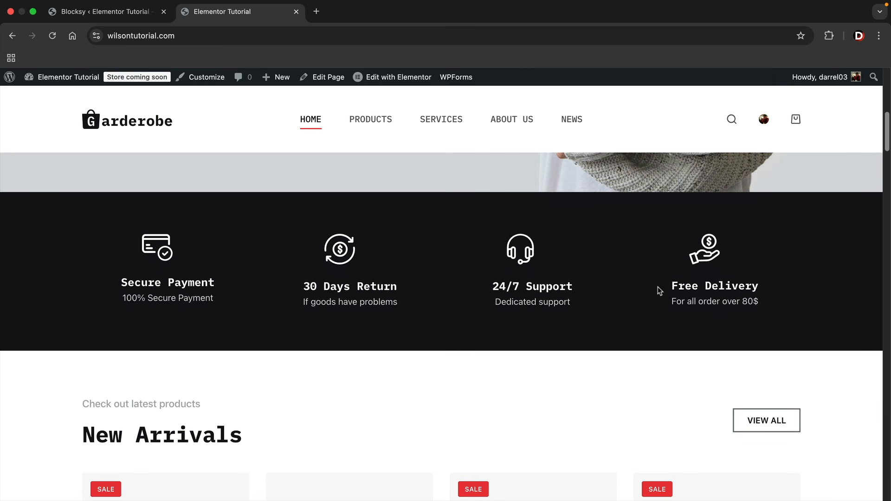
left_click_drag(660, 291, 771, 286)
left_click_drag(313, 286, 434, 294)
left_click(434, 294)
scroll(610, 350, "down", 5)
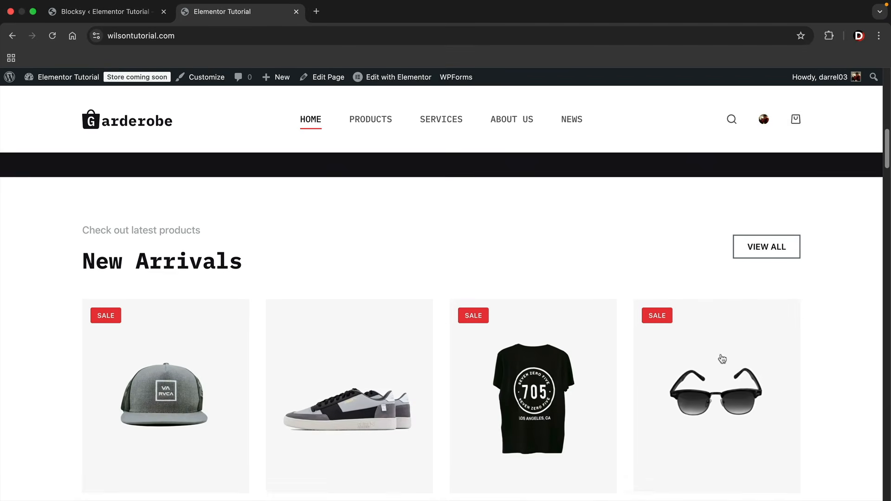
scroll(812, 353, "down", 1)
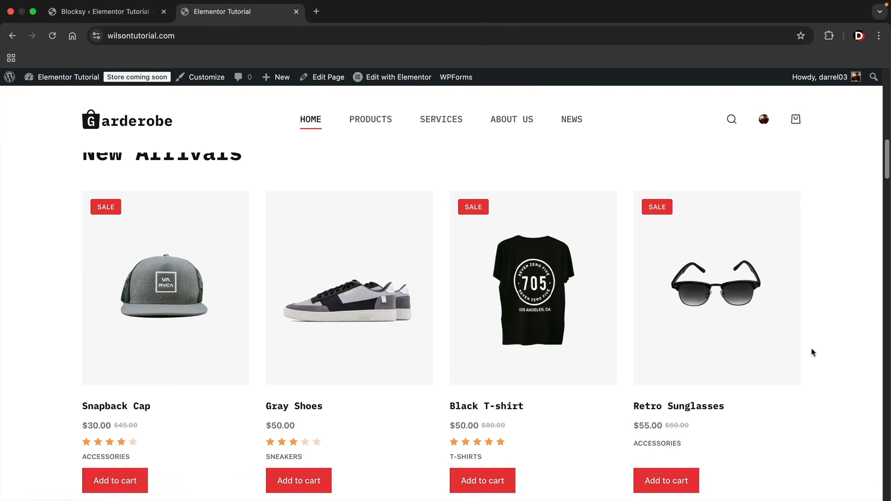
scroll(813, 353, "up", 1)
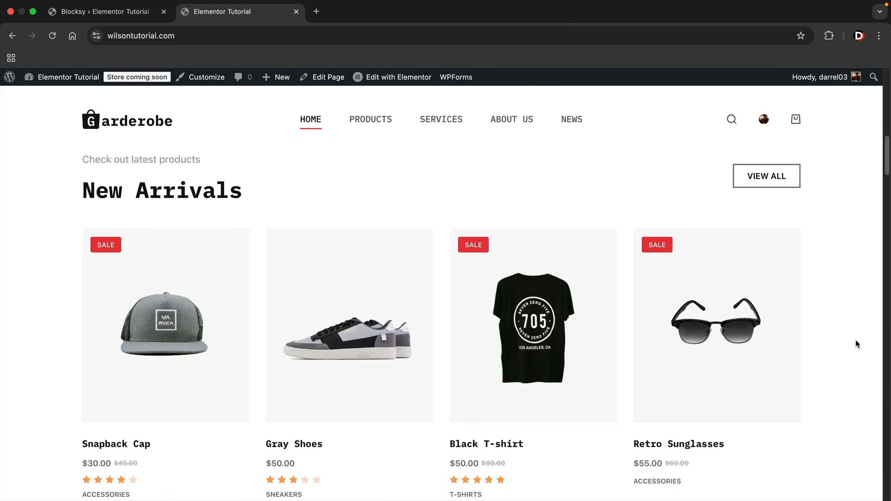
Scroll the remaining storefront sections to the bottom, then return to the top
scroll(848, 380, "down", 10)
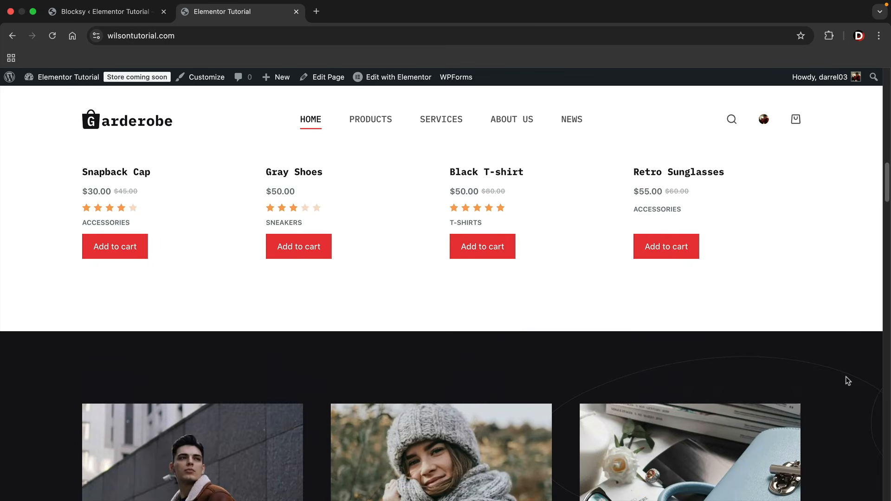
scroll(846, 377, "down", 1)
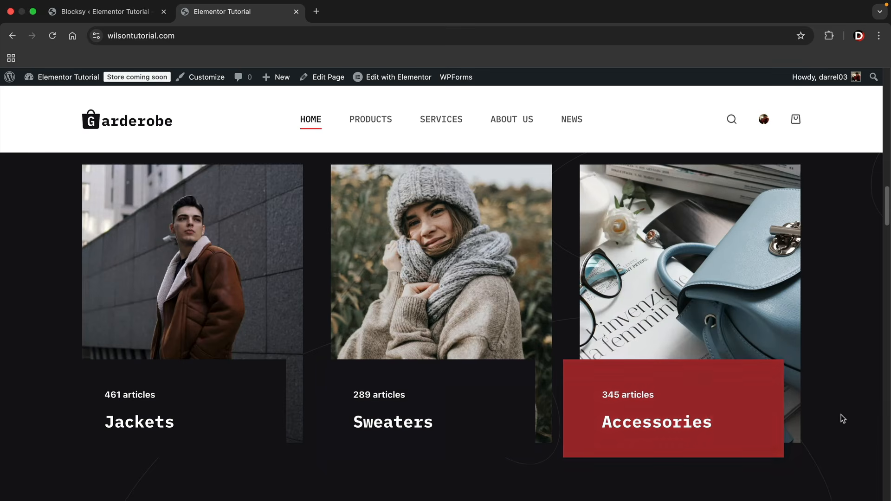
scroll(848, 418, "down", 9)
scroll(850, 417, "down", 1)
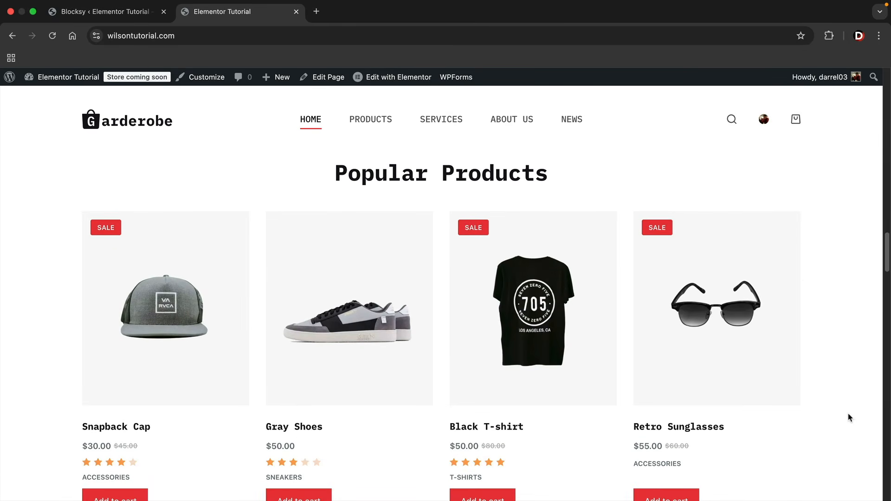
scroll(846, 415, "down", 4)
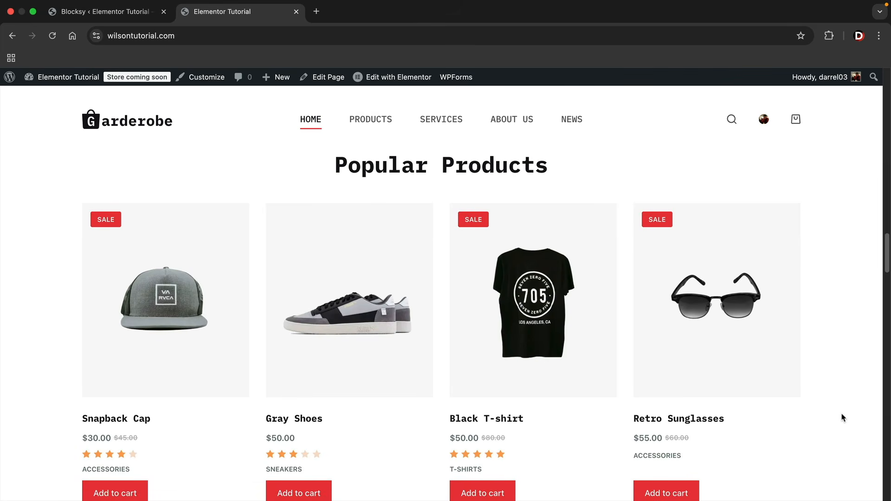
scroll(844, 418, "down", 10)
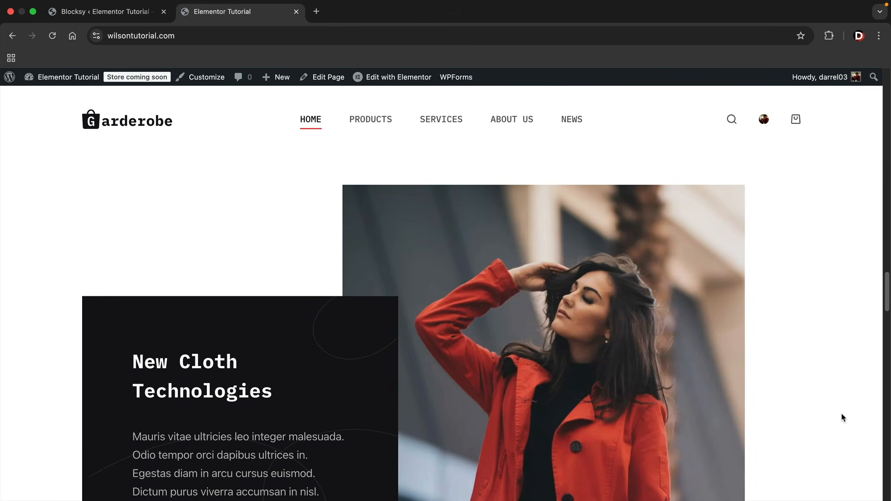
scroll(848, 404, "down", 10)
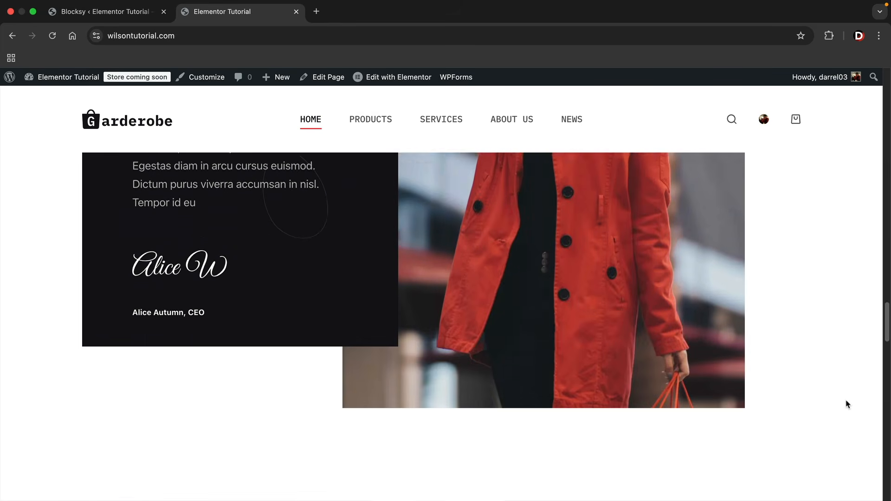
scroll(846, 406, "down", 8)
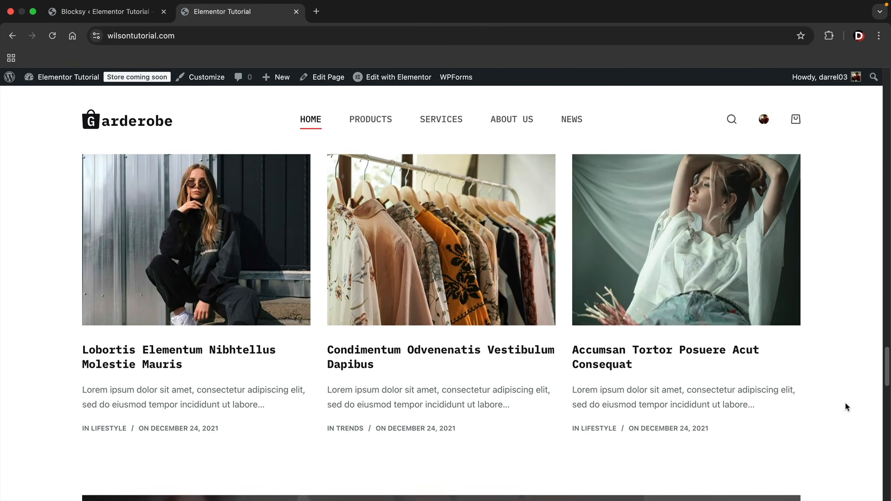
scroll(846, 407, "down", 8)
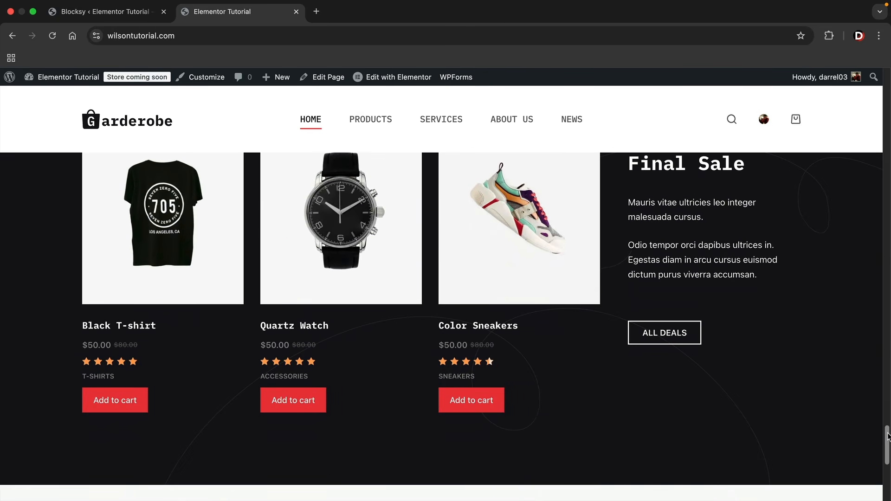
left_click_drag(887, 436, 885, 80)
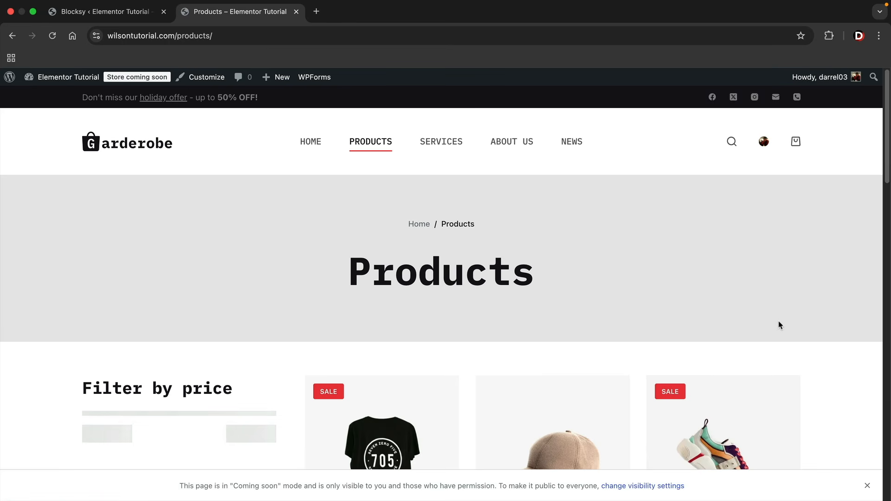
Lower the Products page's maximum price filter to $50 and browse the page
scroll(785, 329, "down", 4)
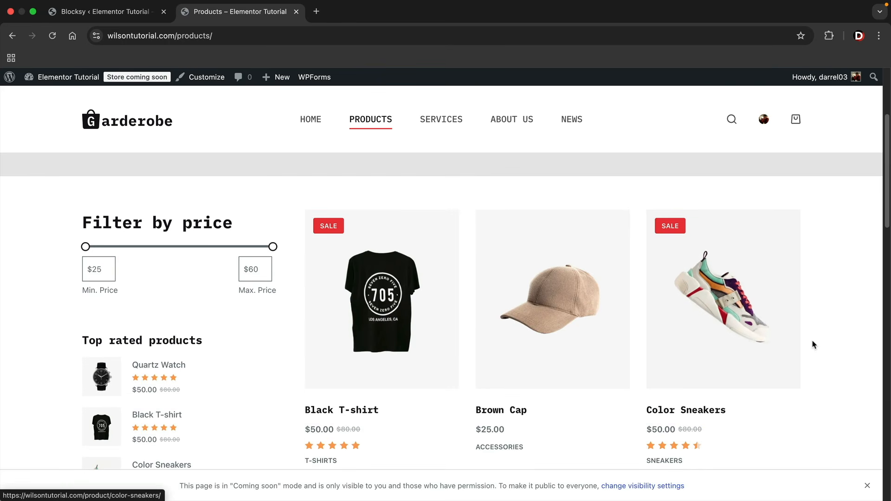
scroll(828, 342, "down", 1)
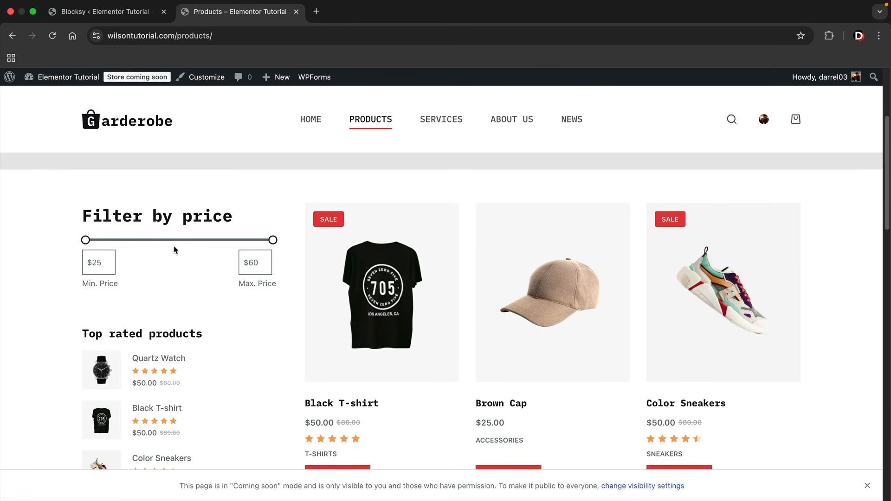
mouse_move(273, 240)
left_mouse_down()
mouse_move(169, 240)
mouse_move(275, 241)
left_mouse_up()
scroll(217, 268, "down", 3)
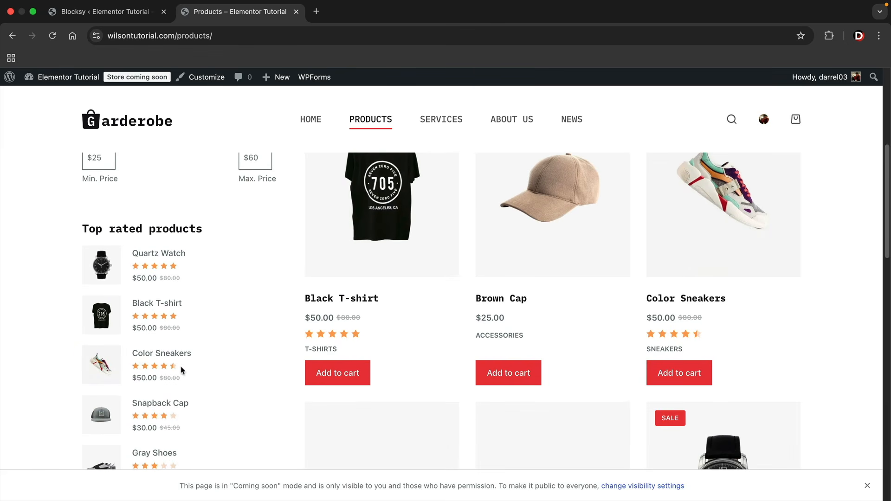
scroll(188, 360, "down", 8)
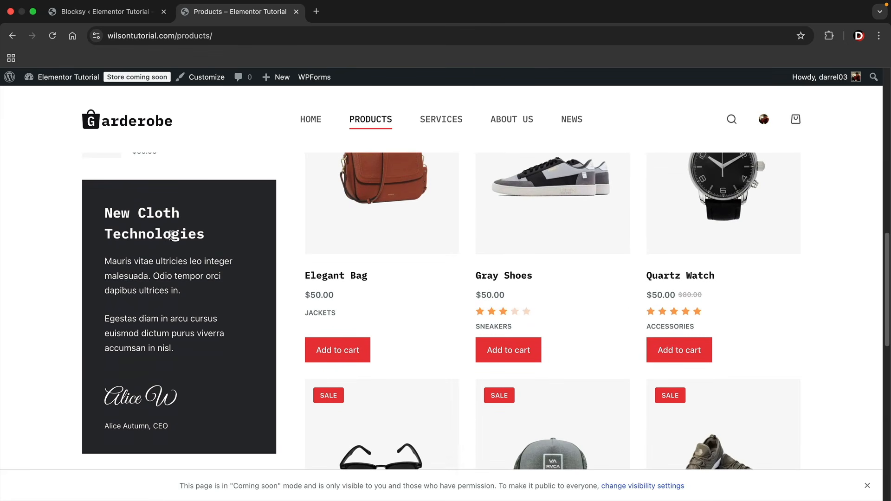
left_click_drag(118, 212, 226, 356)
left_click(227, 356)
scroll(226, 356, "down", 4)
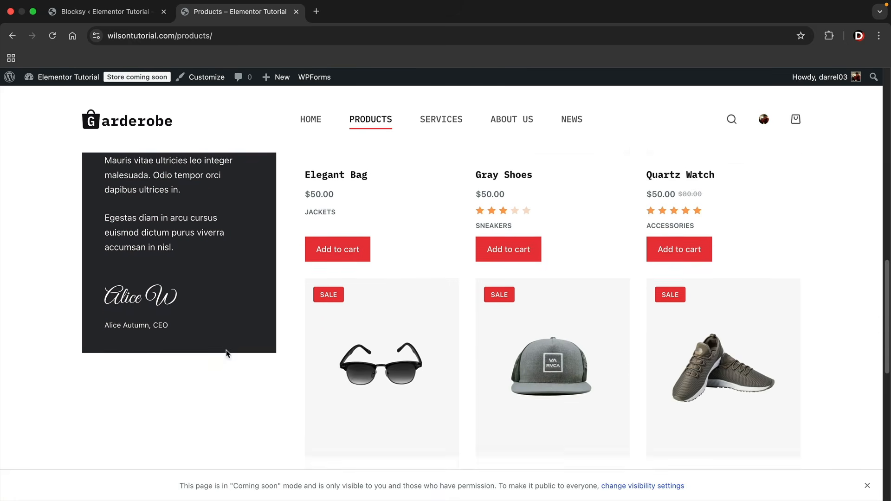
left_click_drag(889, 336, 889, 116)
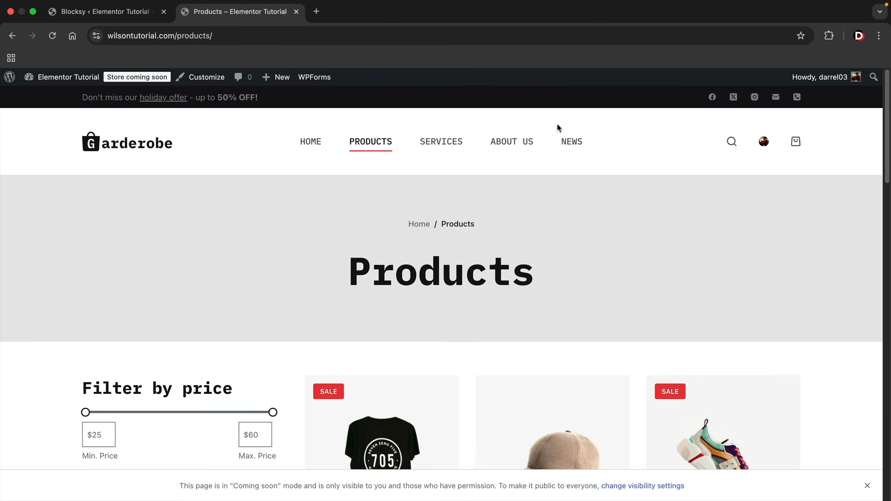
Visit the Services, About Us and News pages, then return to Home
left_click(447, 139)
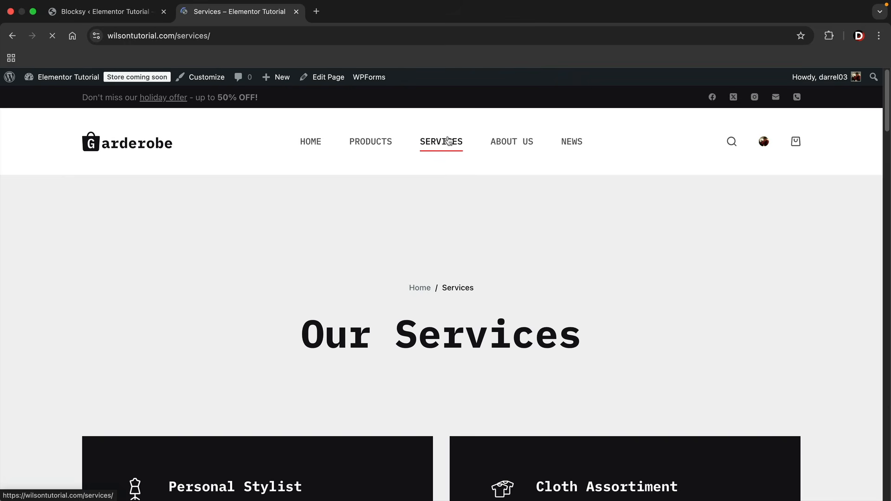
left_click(515, 143)
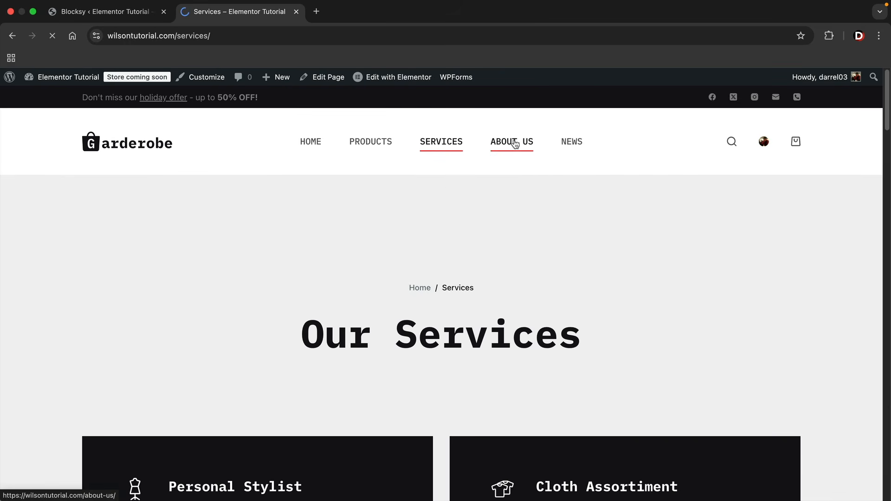
left_click(572, 142)
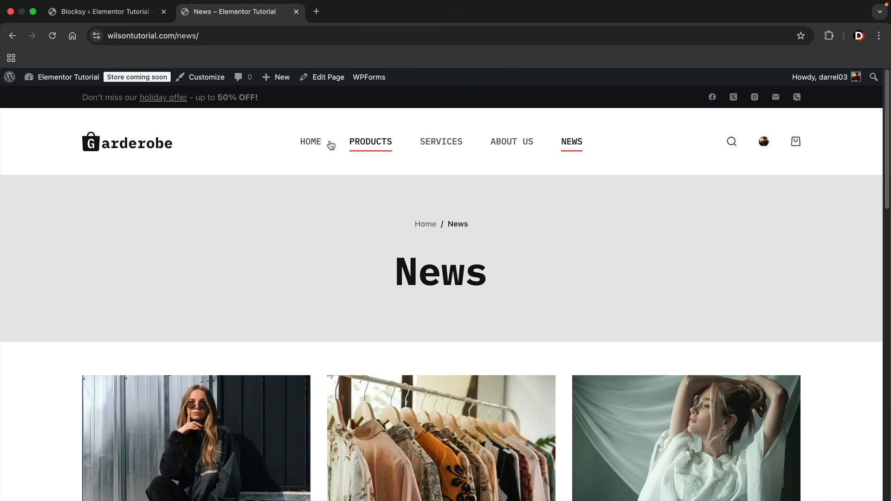
left_click(309, 141)
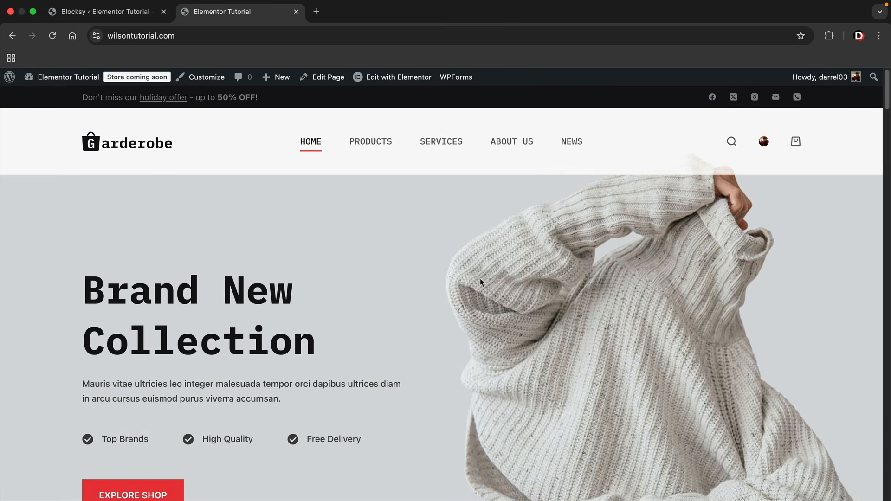
scroll(484, 281, "down", 1)
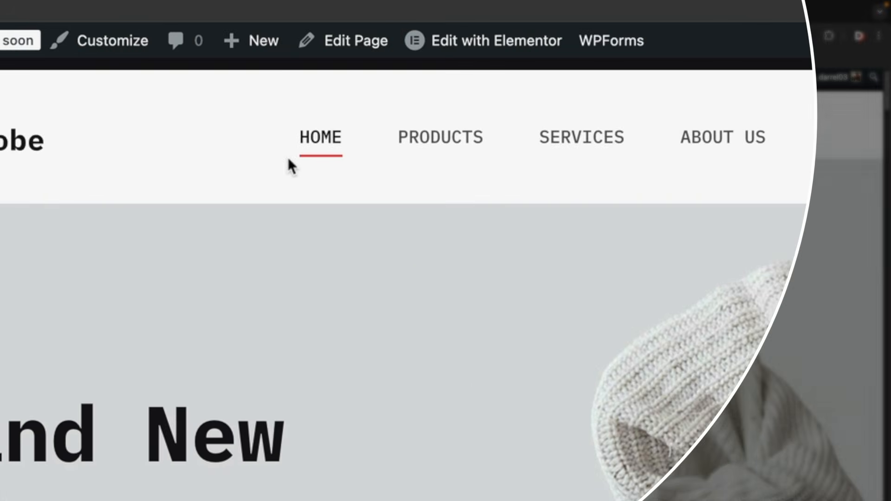
Show the admin bar's + New menu listing Post, Media, Page and other content types
mouse_move(279, 78)
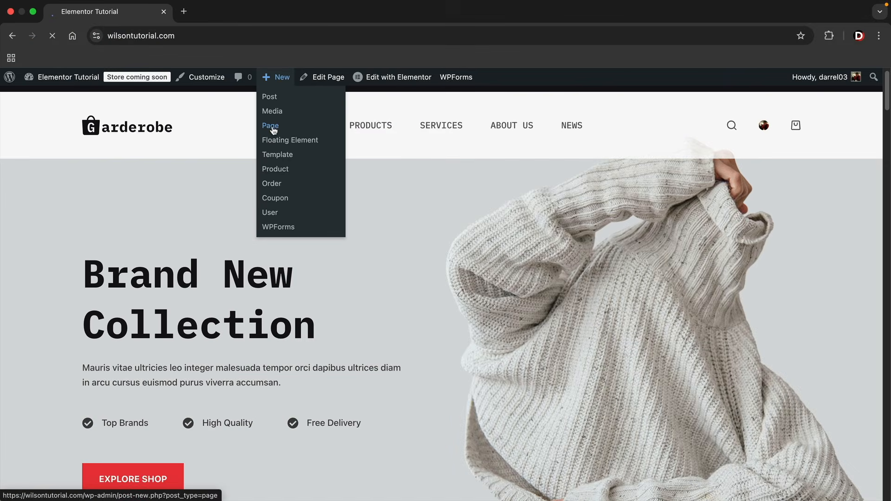
Create a new page titled 'Practice' and publish it
left_click(246, 145)
type("Practice")
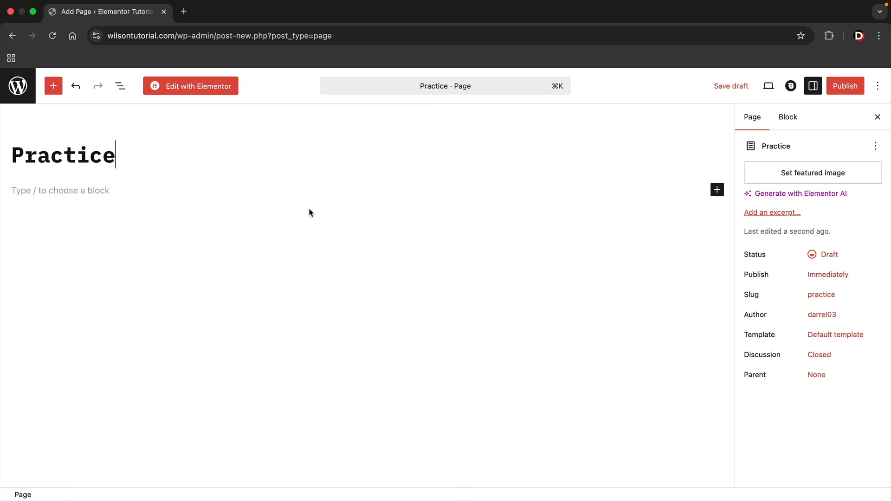
left_click(846, 91)
Confirm publishing the Practice page and open it in Elementor, dismissing the AI notification
left_click(846, 87)
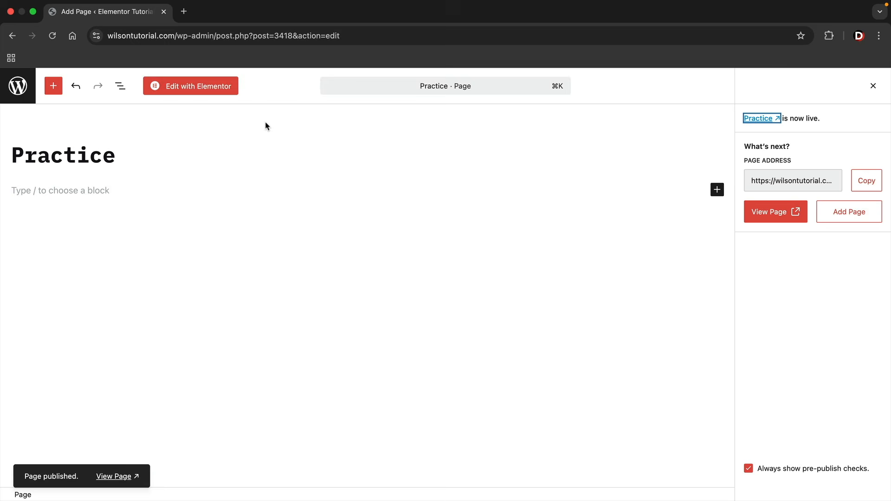
left_click(219, 91)
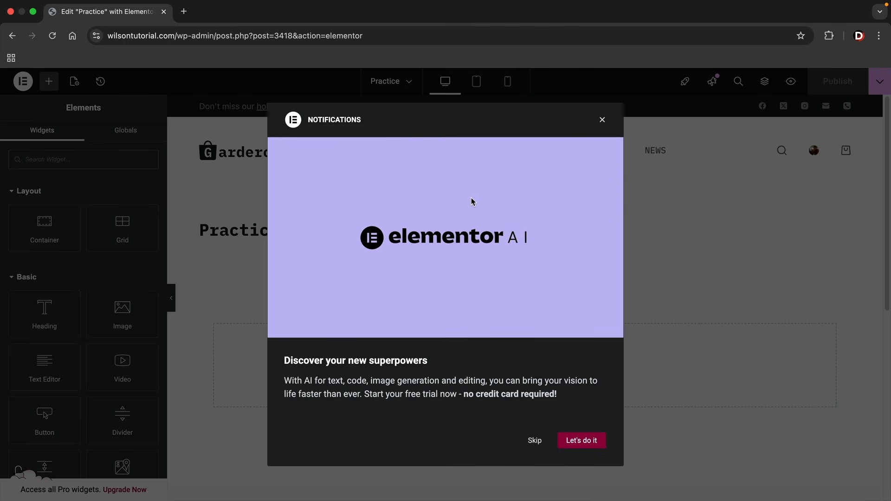
left_click(602, 121)
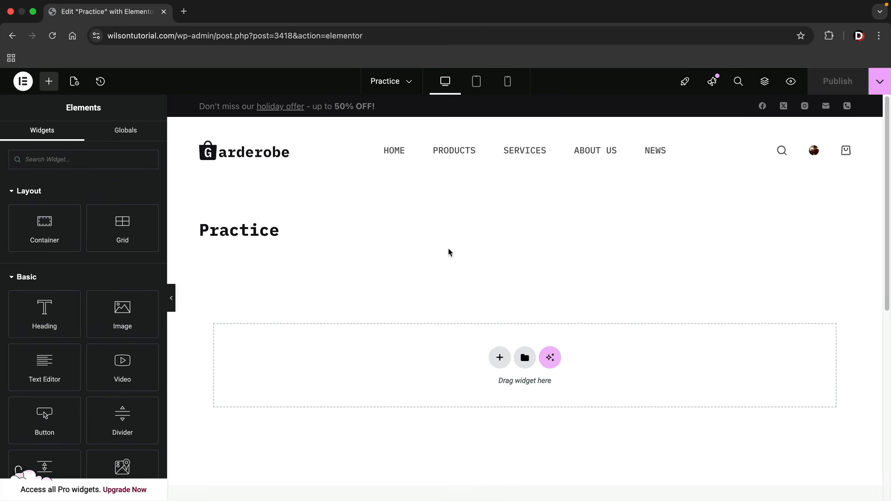
left_click_drag(286, 240, 190, 232)
left_click(201, 250)
In Page Settings, set the Practice page's Page Layout to Elementor Full Width
left_click(75, 83)
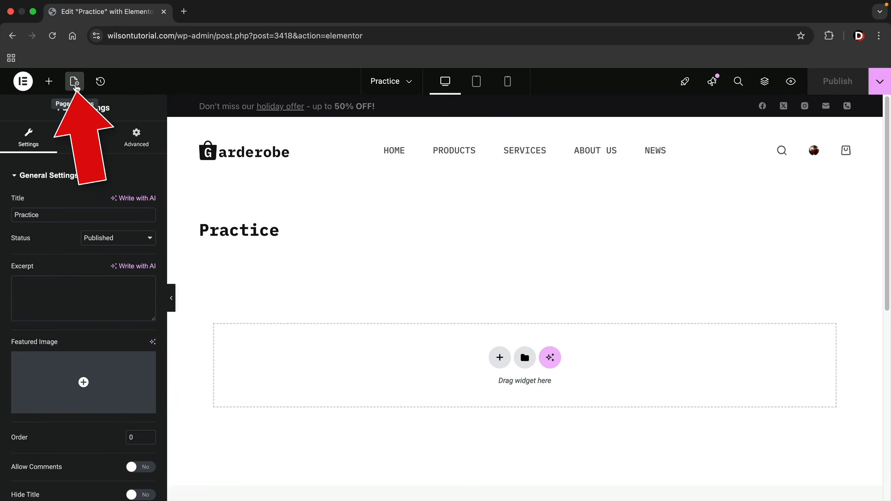
scroll(82, 281, "down", 3)
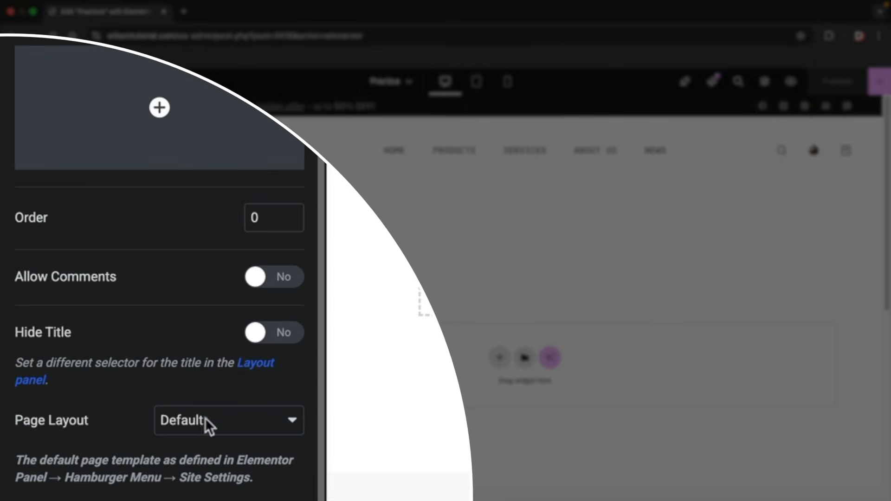
left_click(107, 460)
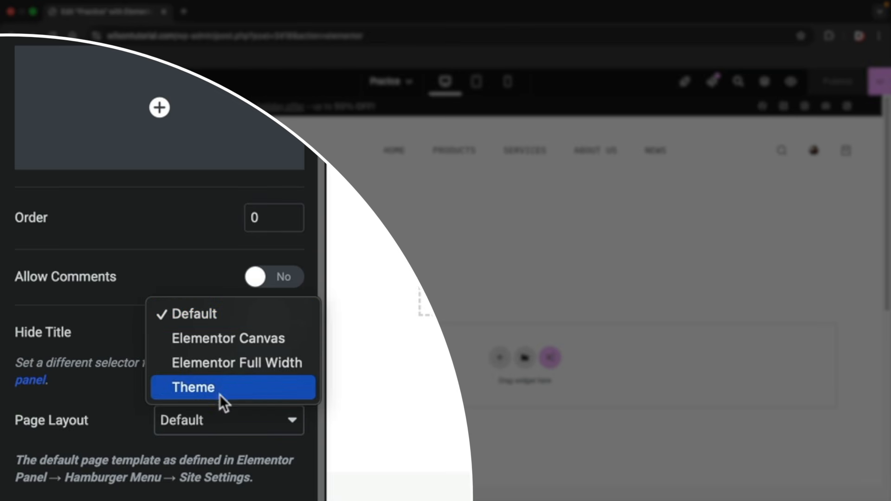
left_click(233, 364)
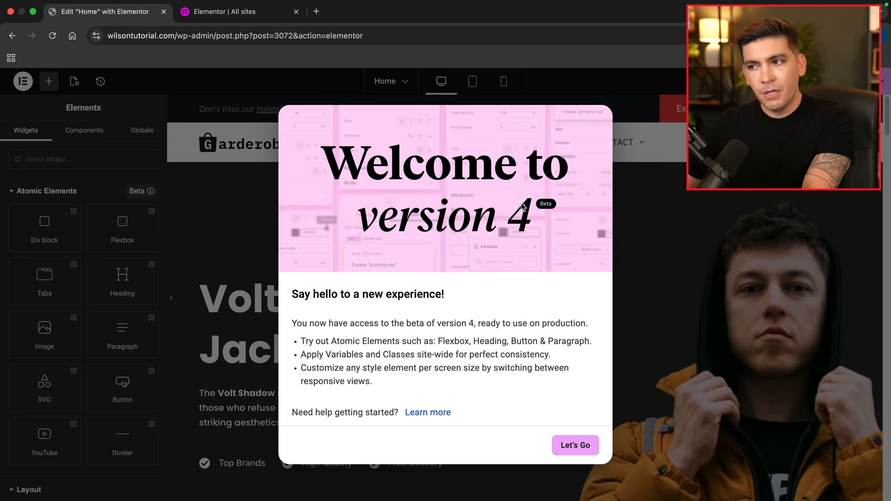
Dismiss the version 4 welcome notice and leave the Atomic Elements widget group collapsed
left_click(576, 444)
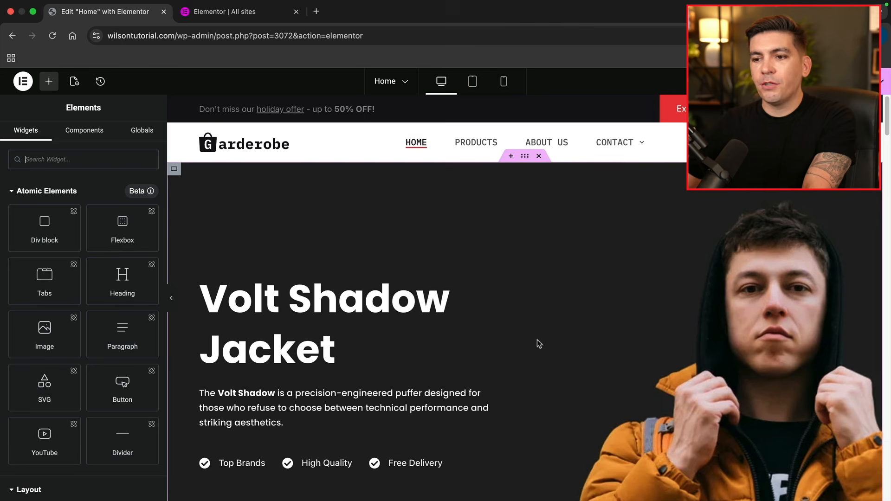
left_click(49, 192)
scroll(112, 284, "down", 1)
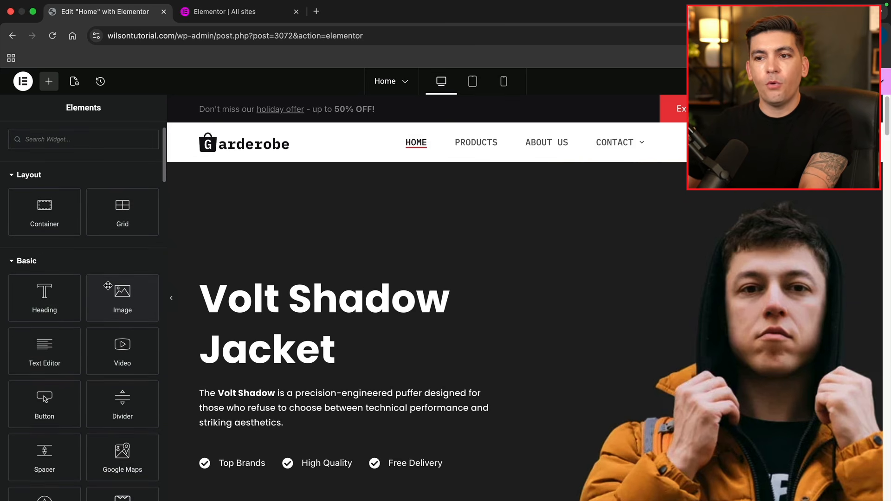
scroll(98, 260, "up", 2)
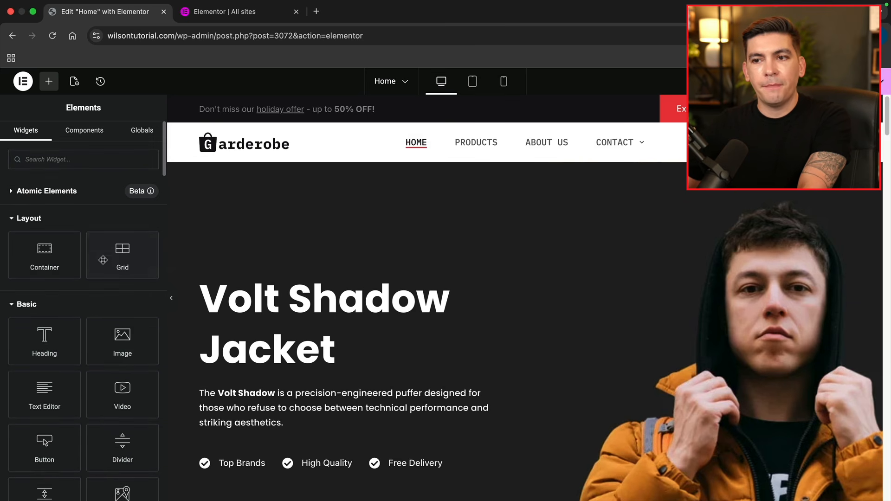
left_click(72, 194)
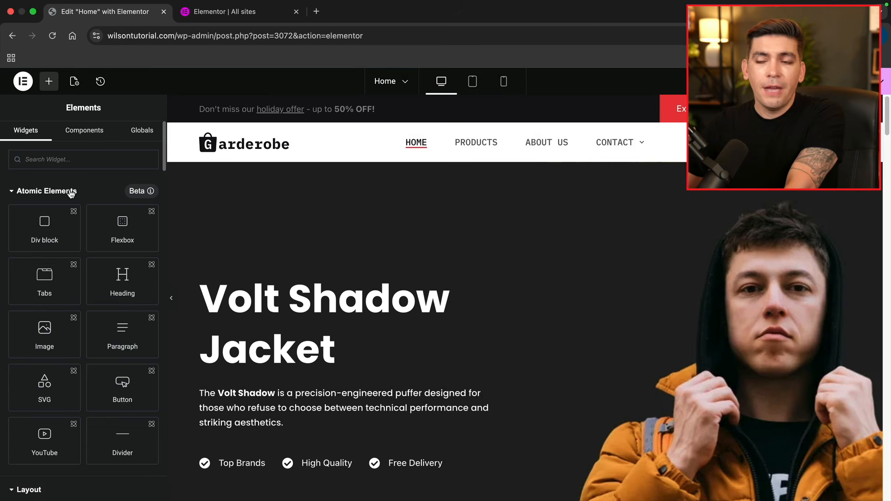
left_click(70, 193)
scroll(122, 252, "down", 3)
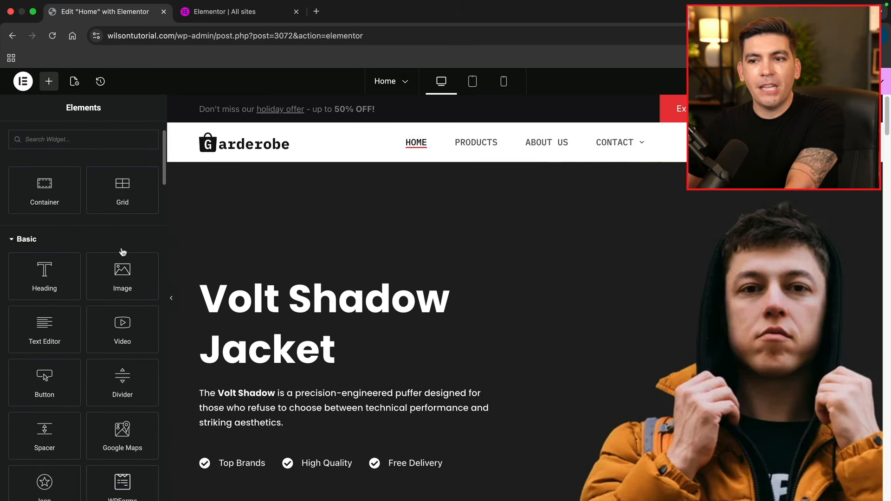
scroll(123, 252, "up", 1)
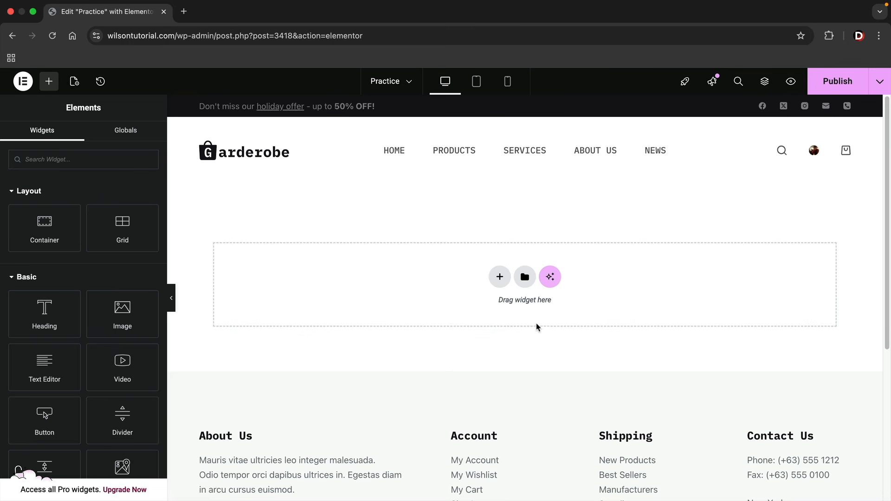
Scroll the empty Practice page to the footer and back, then open a new browser tab
scroll(537, 328, "down", 5)
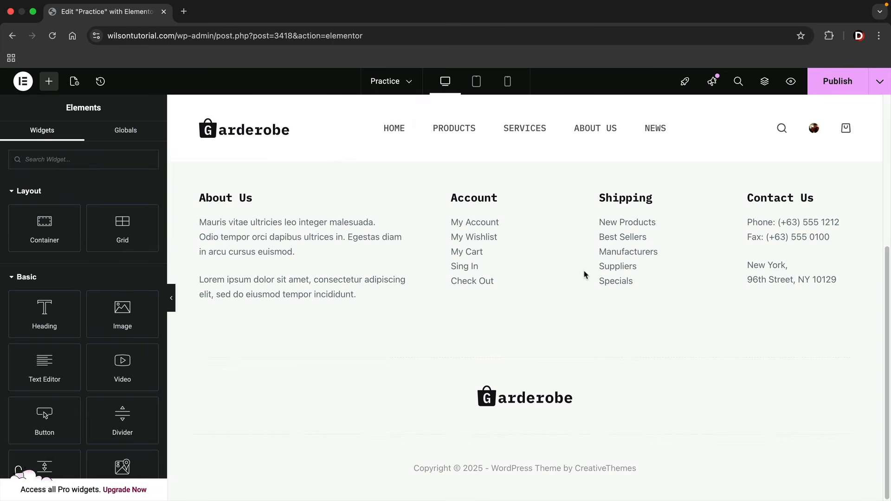
scroll(584, 275, "up", 5)
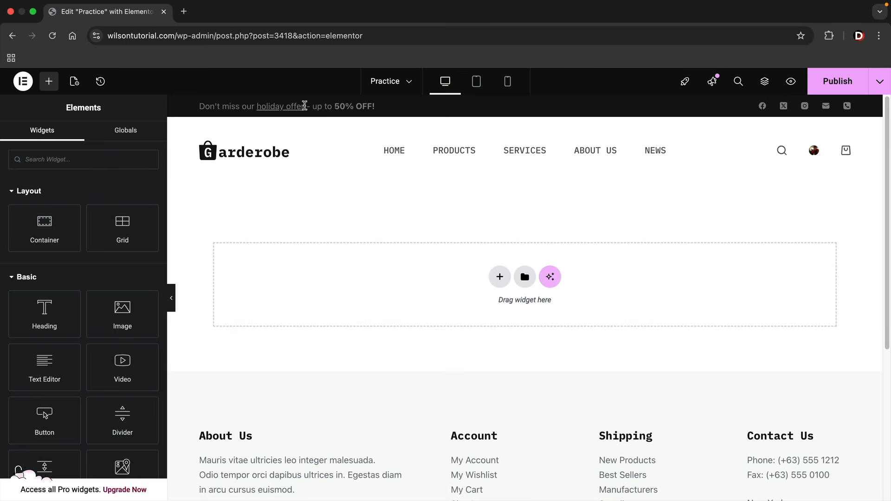
left_click(184, 13)
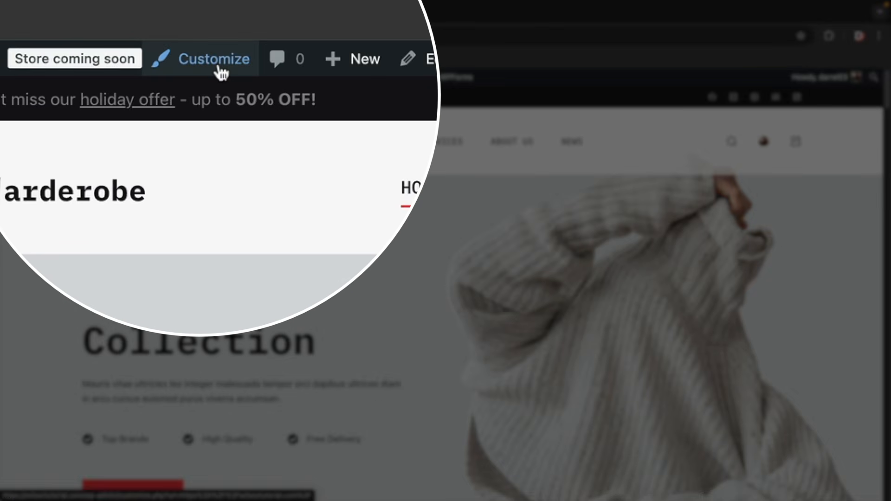
Turn off the Global Header's Sticky Functionality in the Customizer and publish the change
left_click(218, 70)
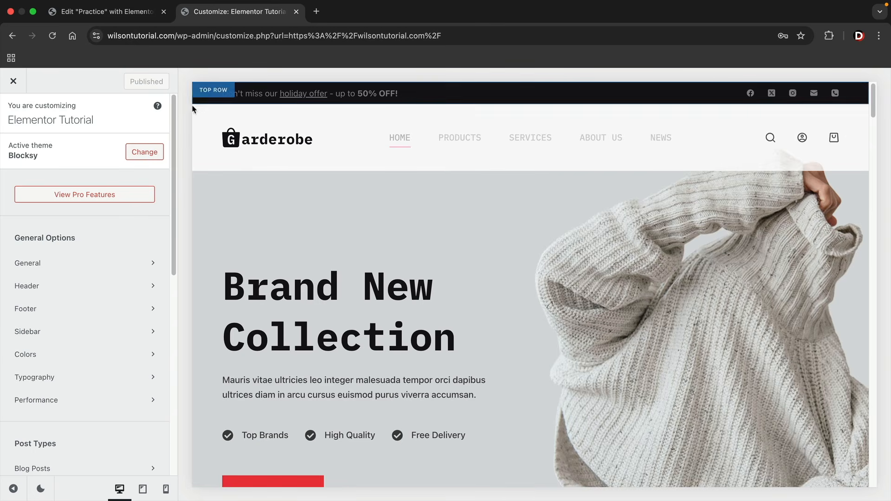
left_click(44, 288)
left_click(133, 185)
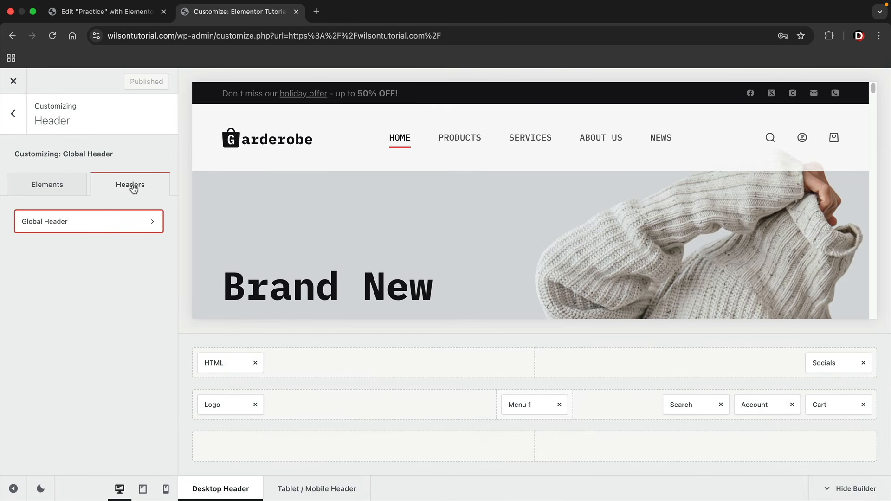
left_click(130, 222)
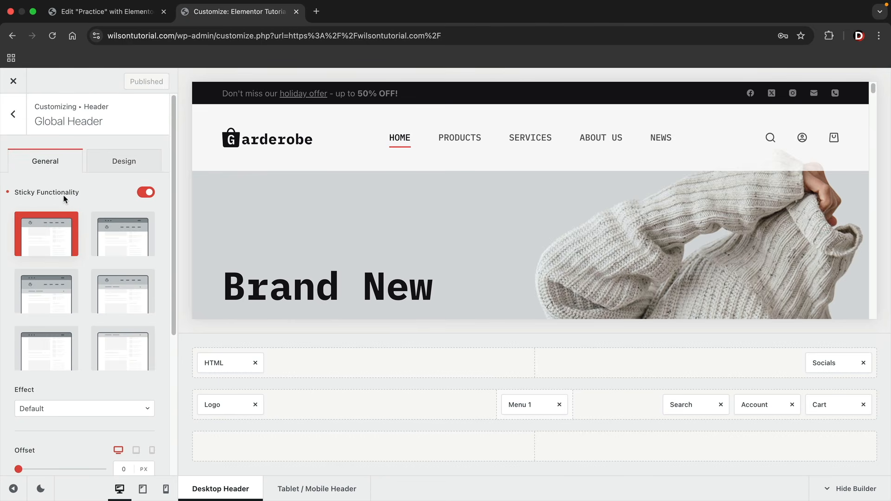
left_click(148, 193)
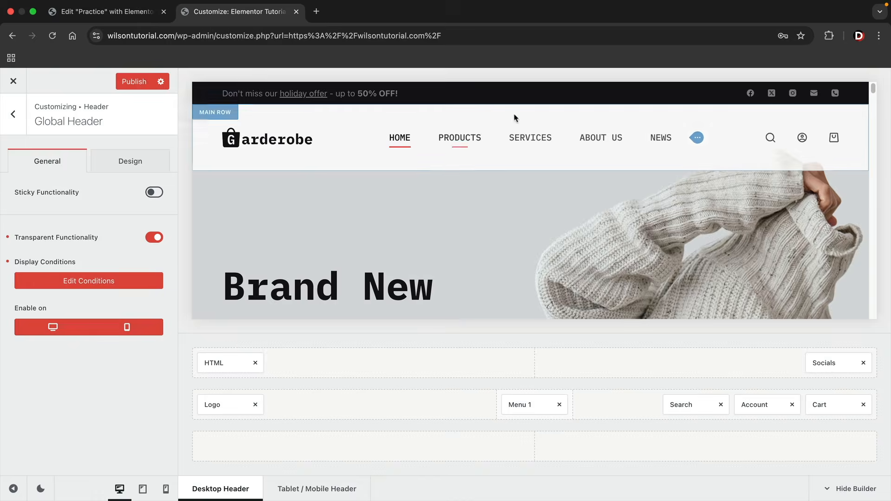
scroll(508, 220, "down", 1)
scroll(508, 219, "down", 3)
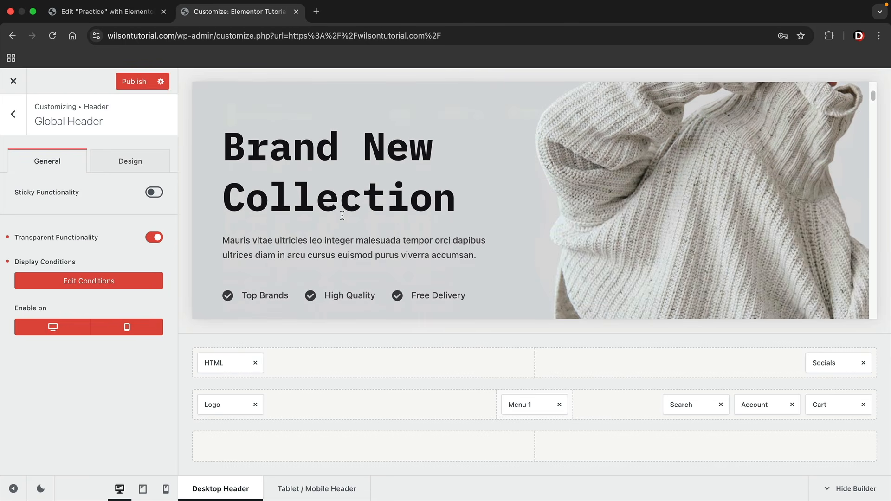
scroll(254, 158, "up", 4)
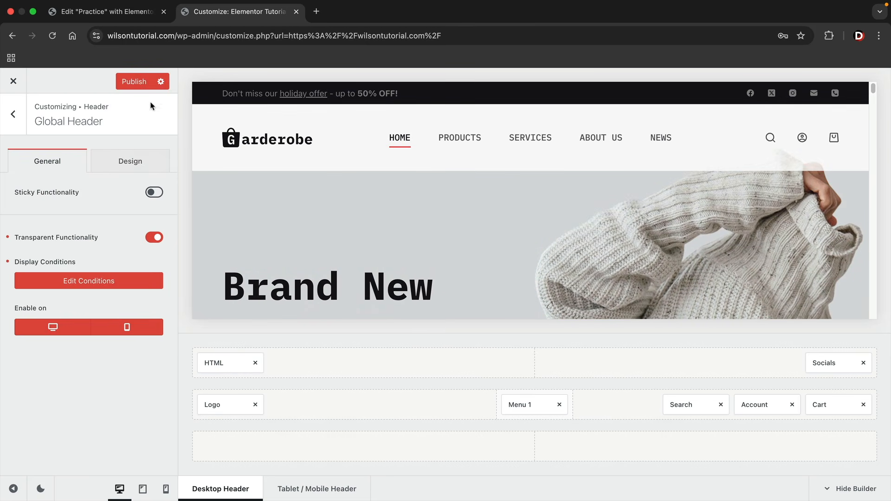
left_click(139, 83)
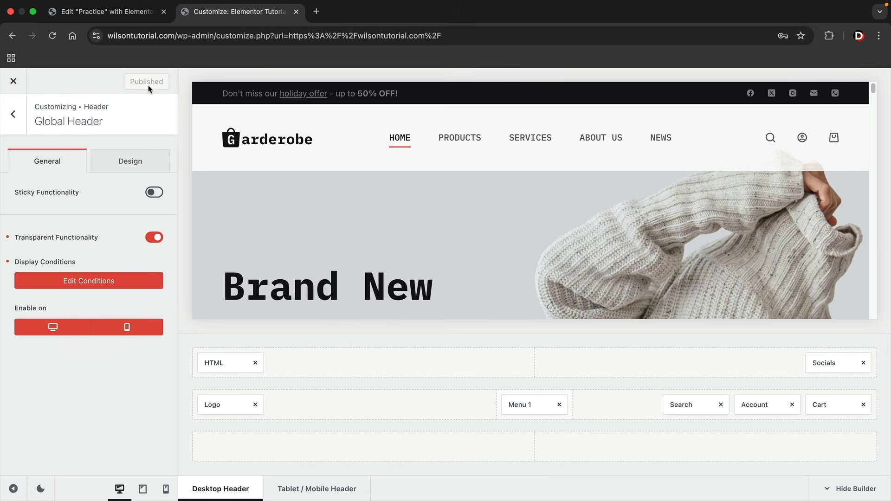
left_click(119, 15)
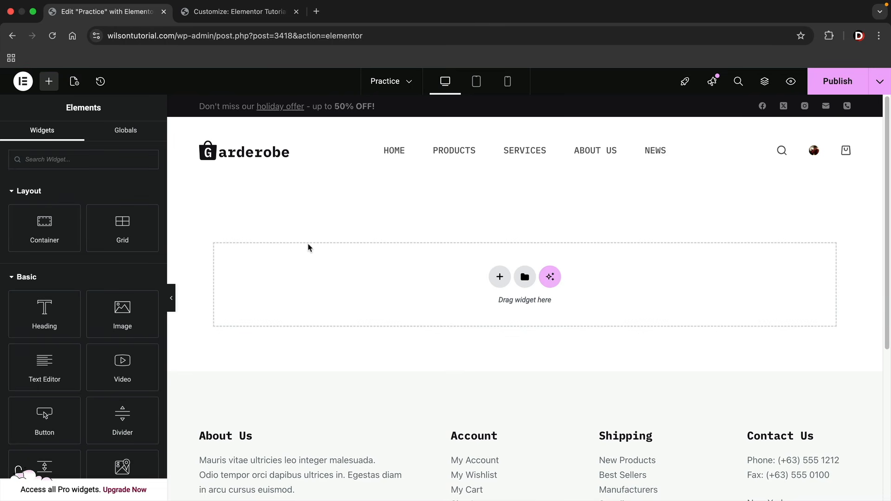
scroll(309, 249, "down", 3)
scroll(318, 263, "up", 3)
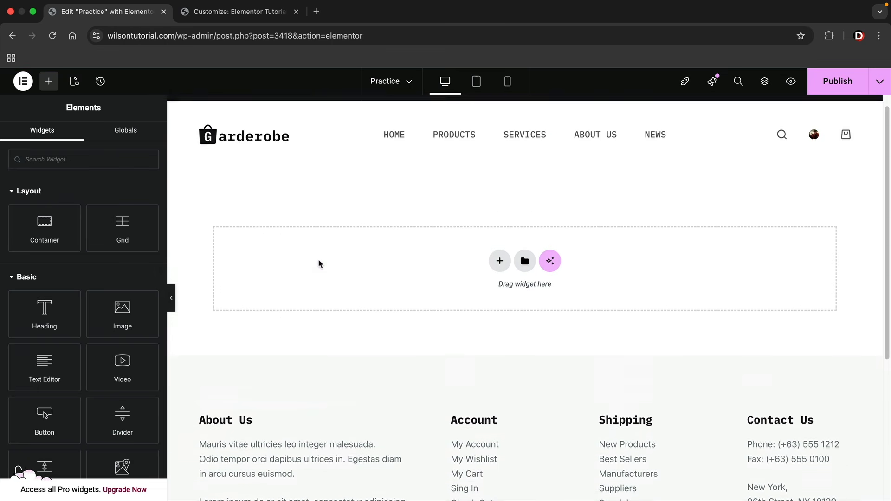
scroll(320, 255, "up", 1)
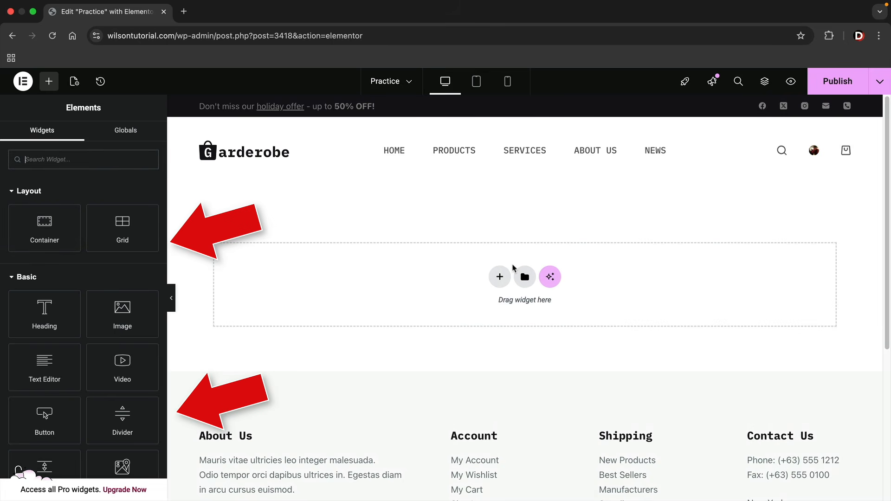
scroll(102, 288, "down", 3)
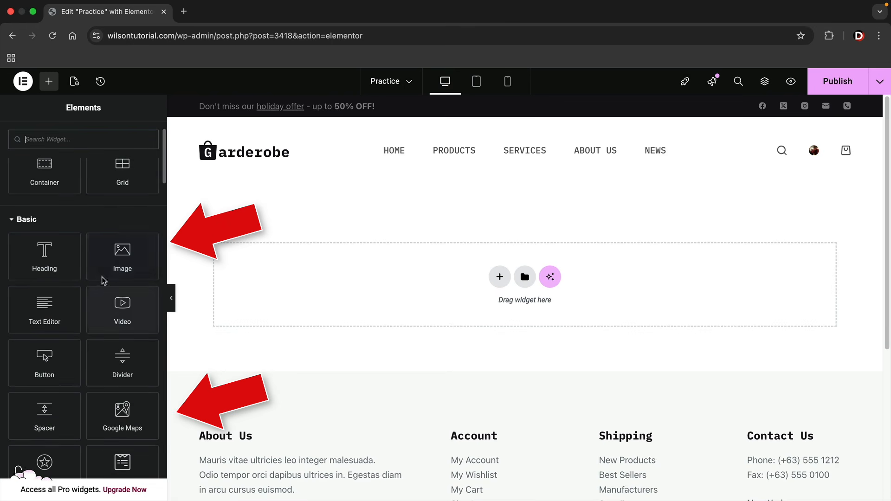
scroll(92, 272, "down", 1)
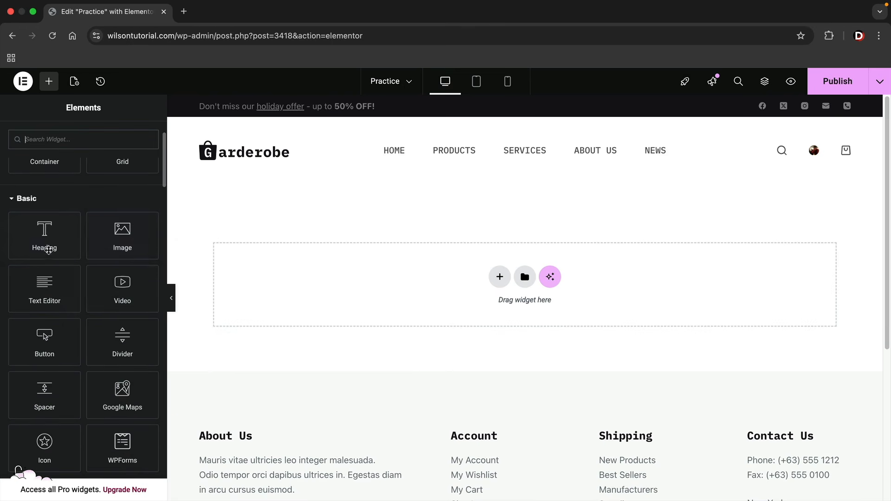
left_click_drag(35, 288, 55, 293)
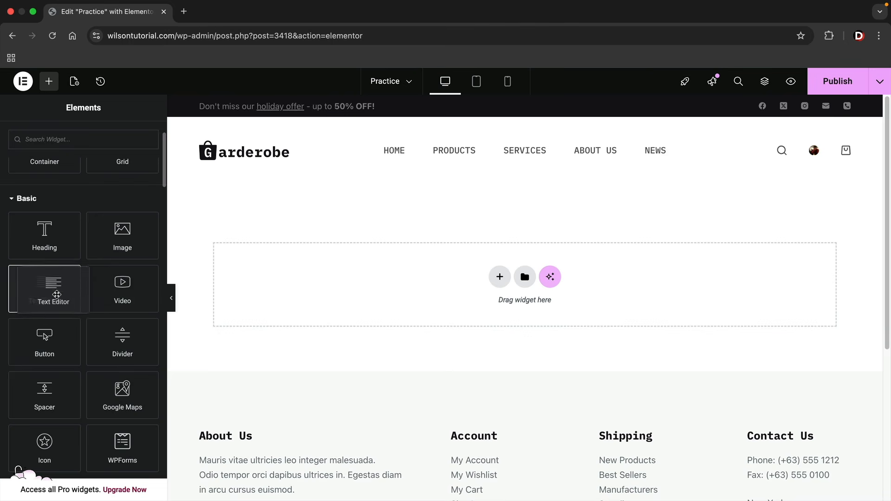
scroll(119, 303, "down", 10)
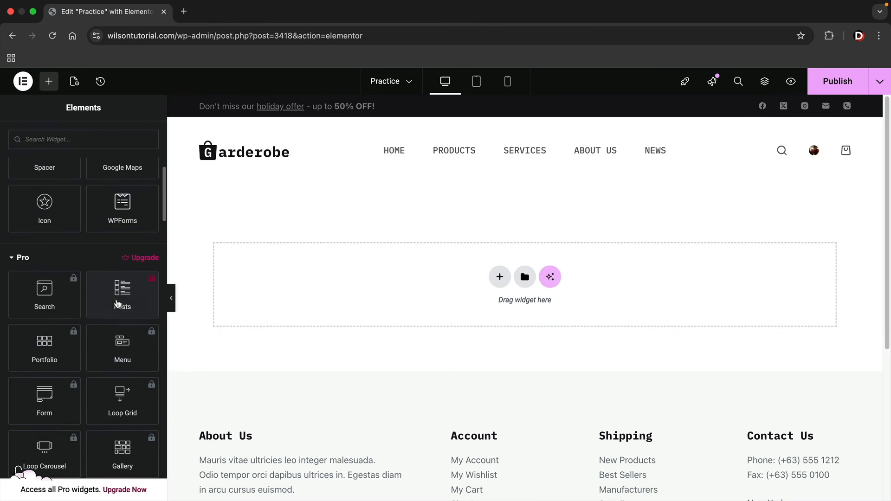
left_click(22, 258)
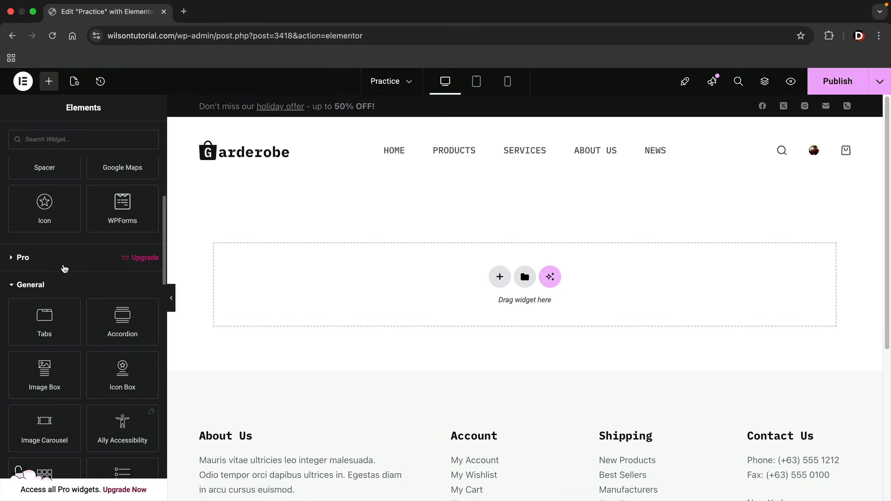
scroll(65, 267, "down", 3)
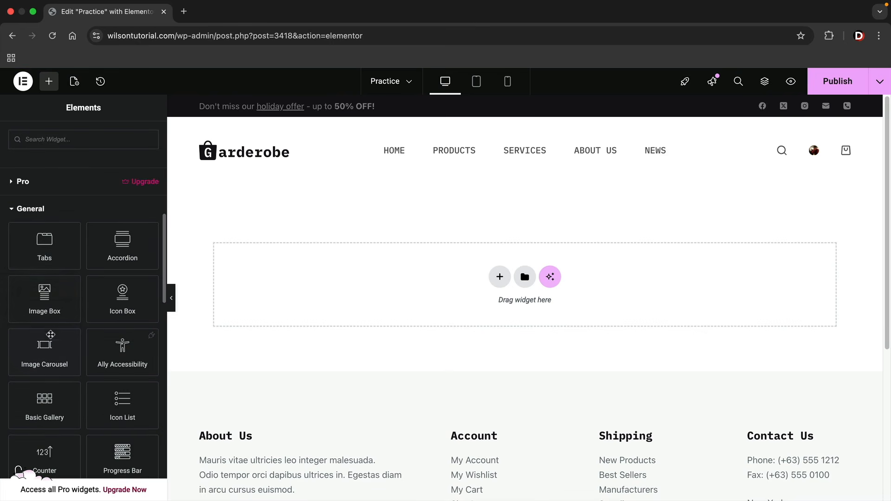
left_click_drag(72, 287, 84, 303)
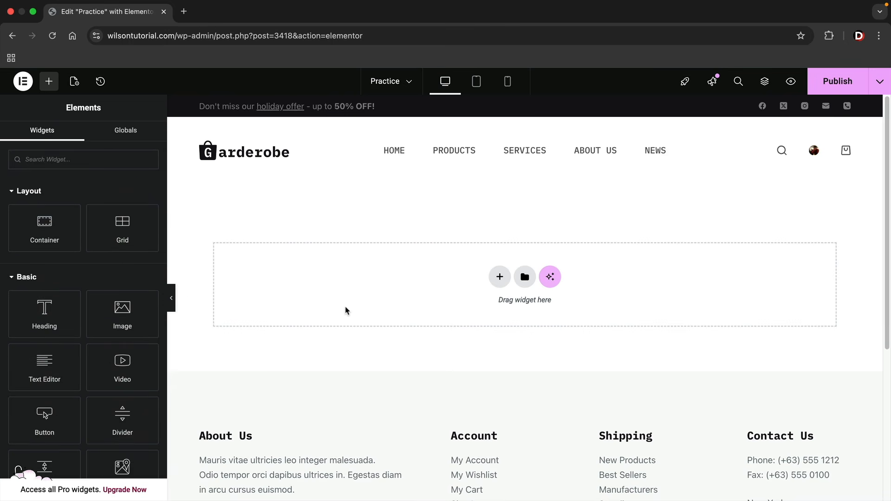
Add a Flexbox container with a two-column structure to the Practice page
left_click(498, 277)
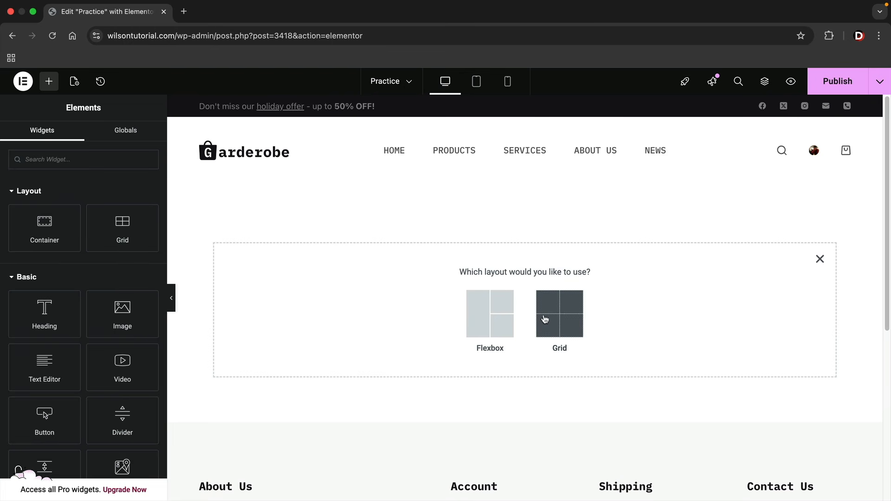
left_click(483, 322)
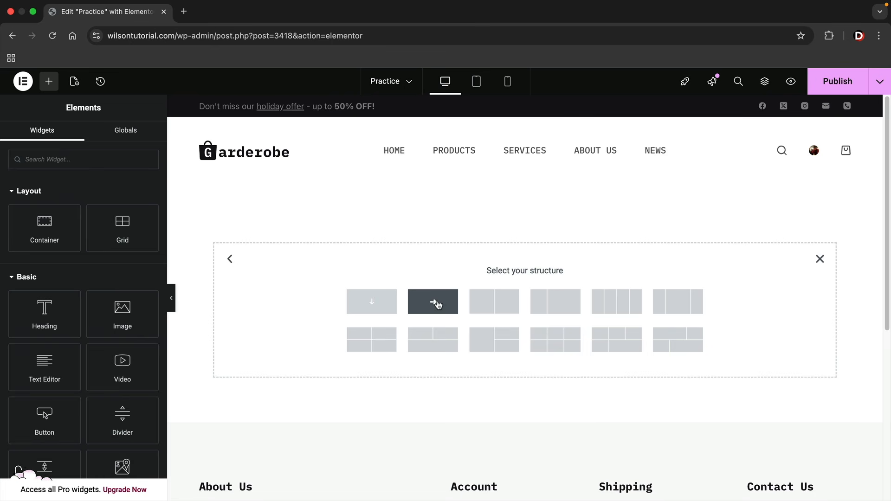
left_click(507, 304)
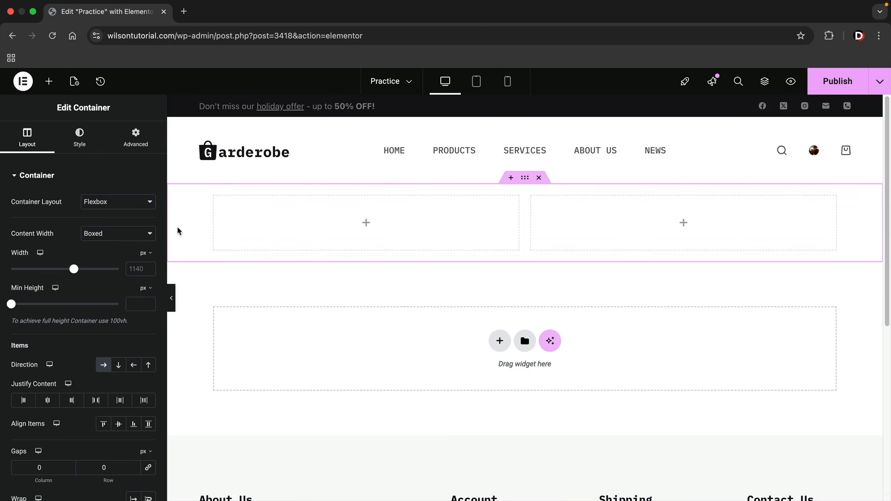
left_click(49, 82)
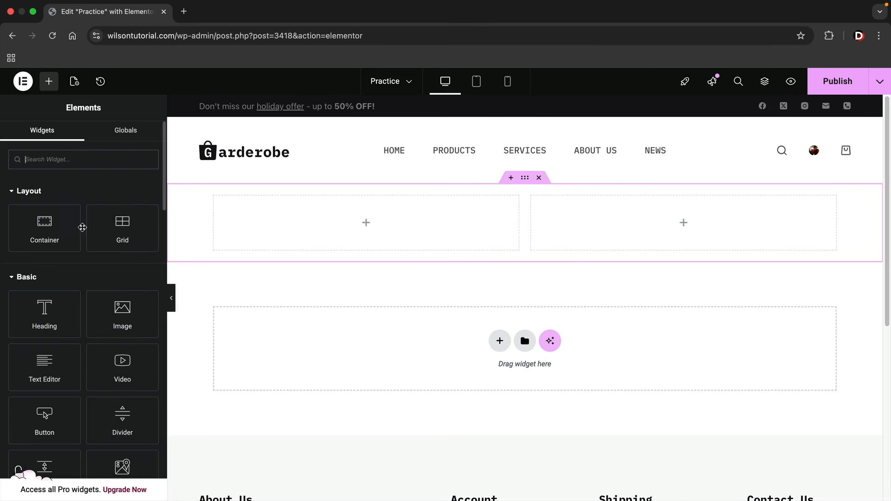
Drop a Heading widget into the left column and edit its title text
scroll(88, 232, "down", 2)
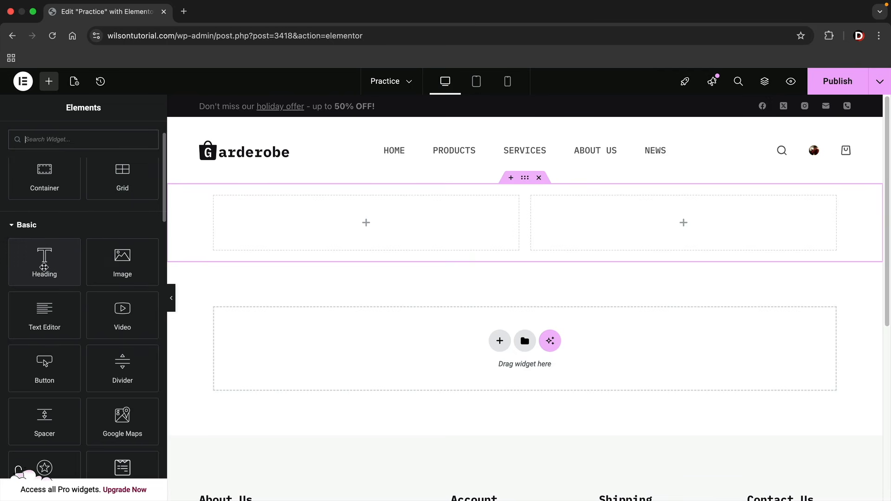
left_click_drag(44, 267, 279, 225)
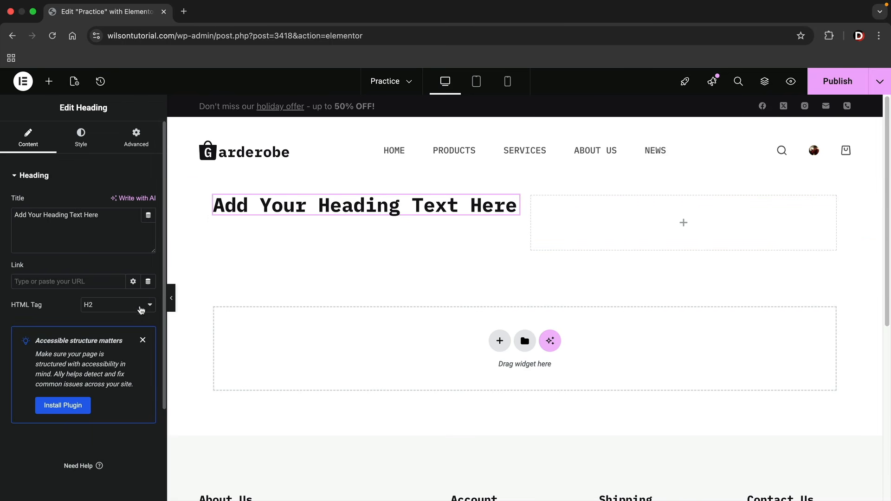
left_click(143, 341)
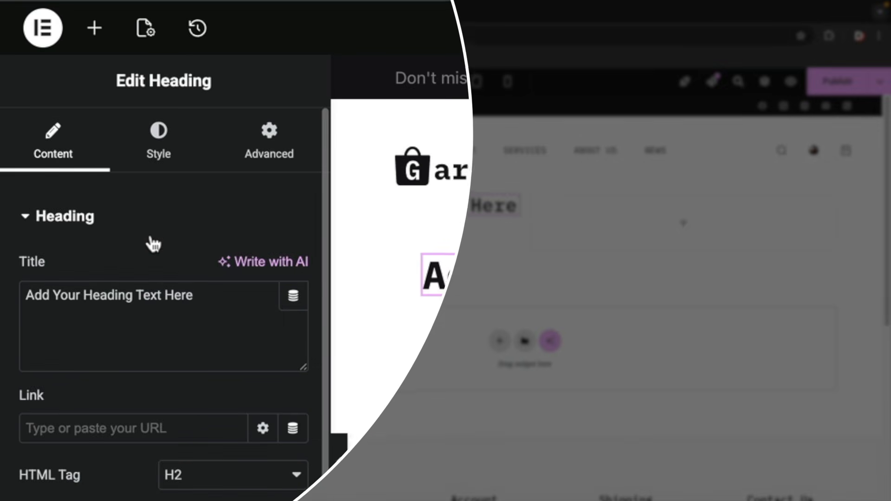
left_click(259, 328)
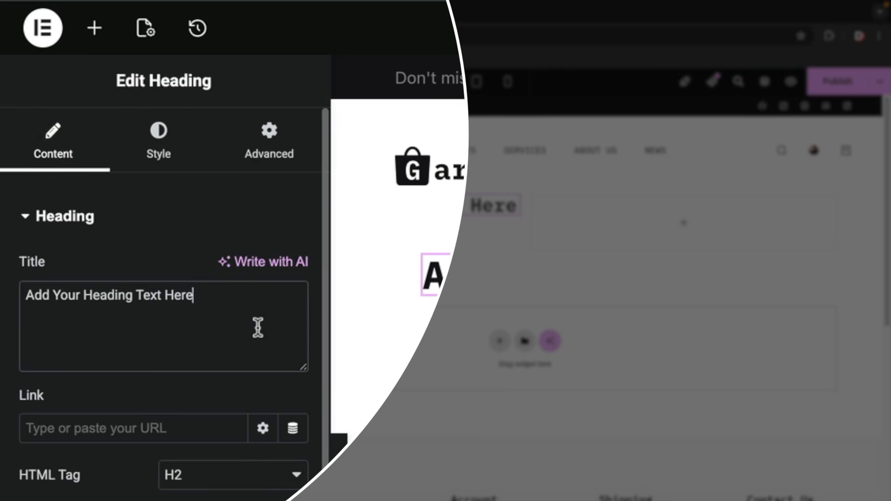
type("ding Text Hereddddddddd")
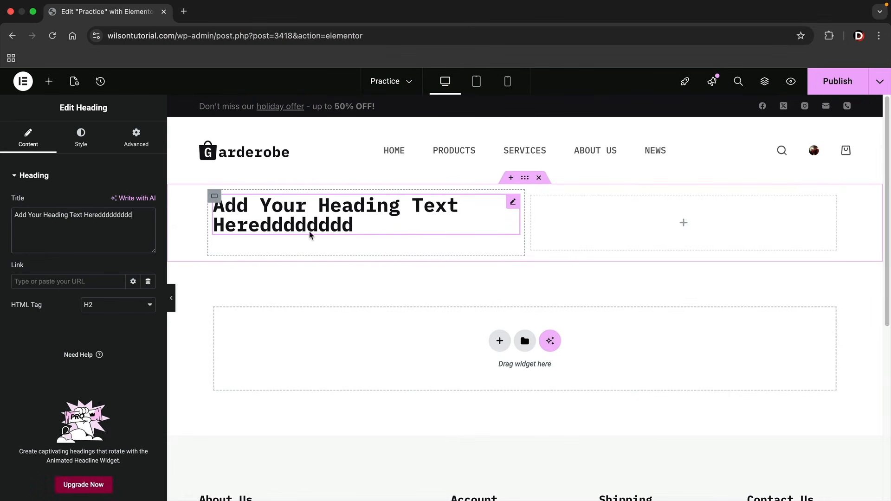
type("ddddd")
Set the heading's typography to Tahoma at 54 px
left_click(81, 139)
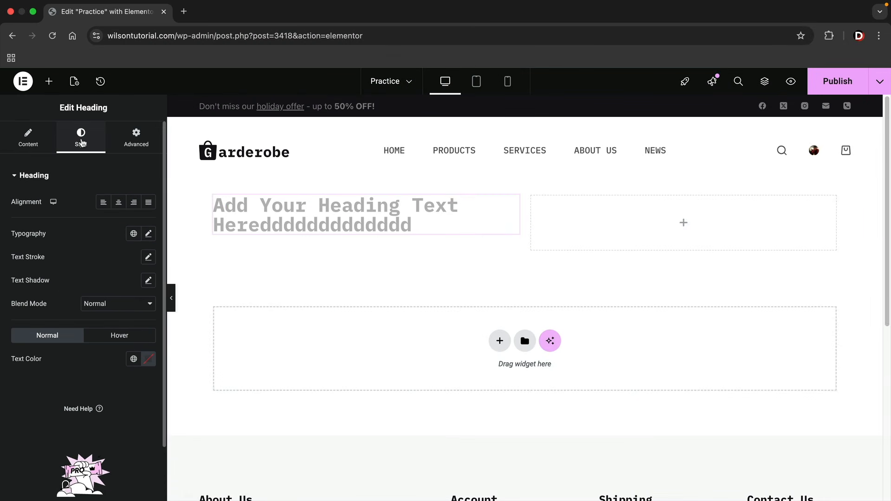
left_click(148, 233)
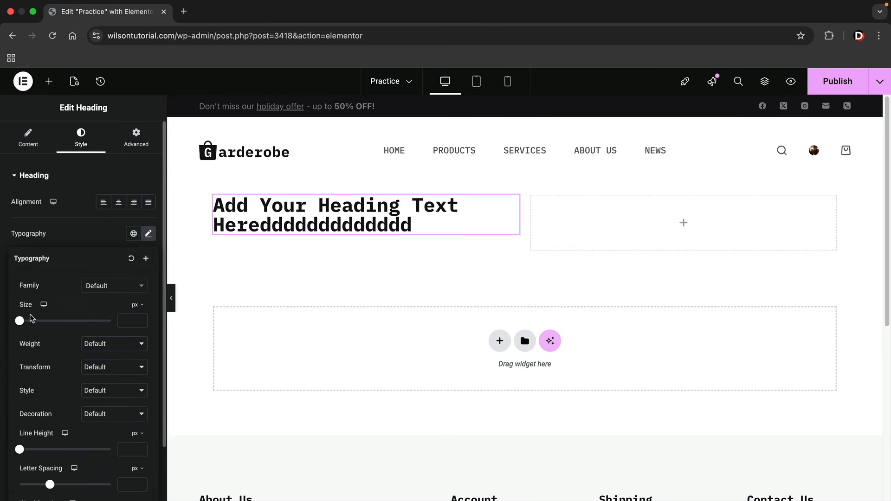
left_click_drag(19, 321, 43, 321)
left_click(133, 289)
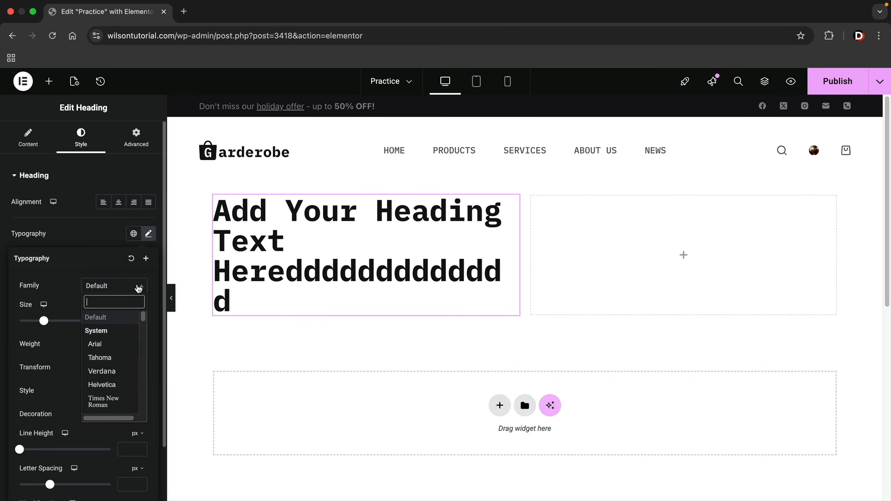
left_click(104, 359)
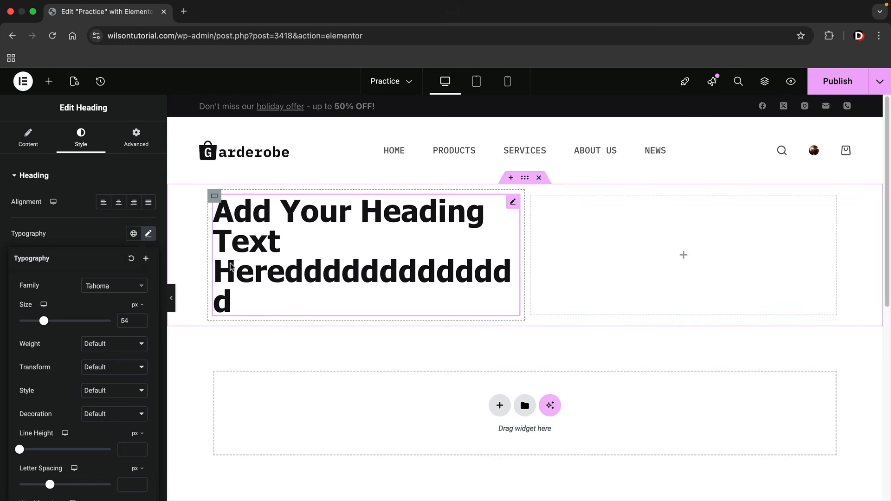
left_click(102, 177)
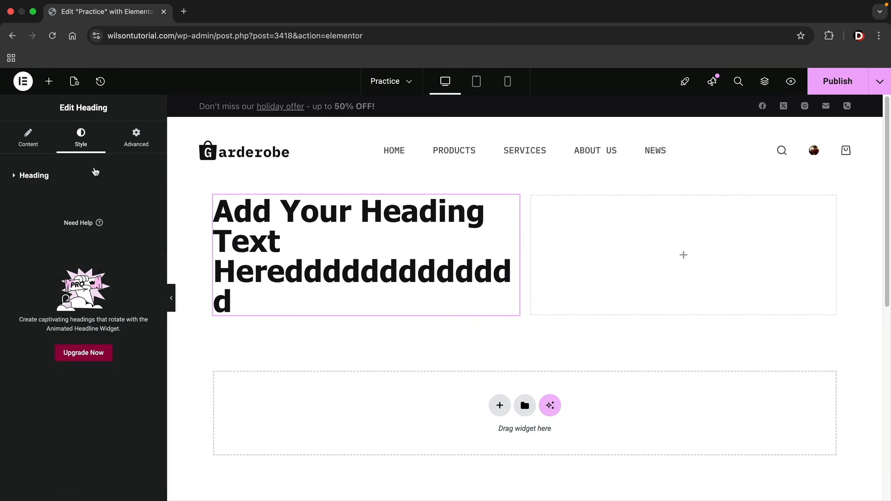
Give the heading 74 px of linked padding on every side
left_click(96, 174)
left_click(136, 138)
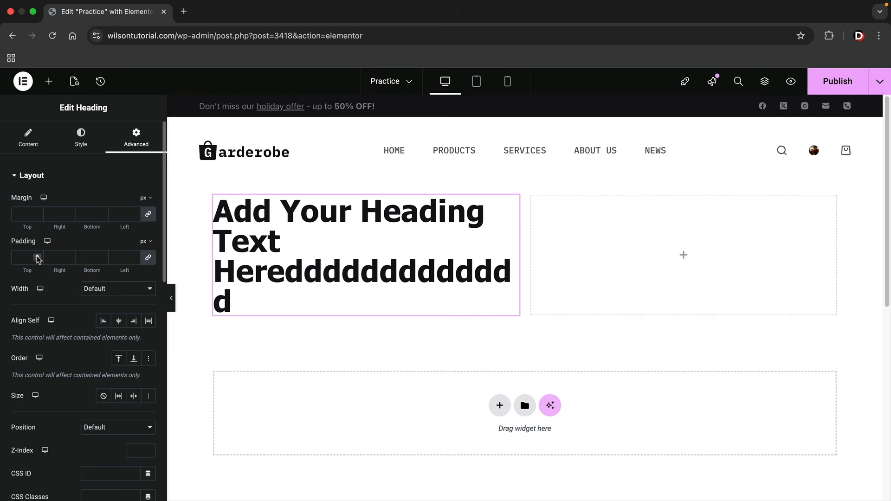
left_click_drag(38, 258, 38, 258)
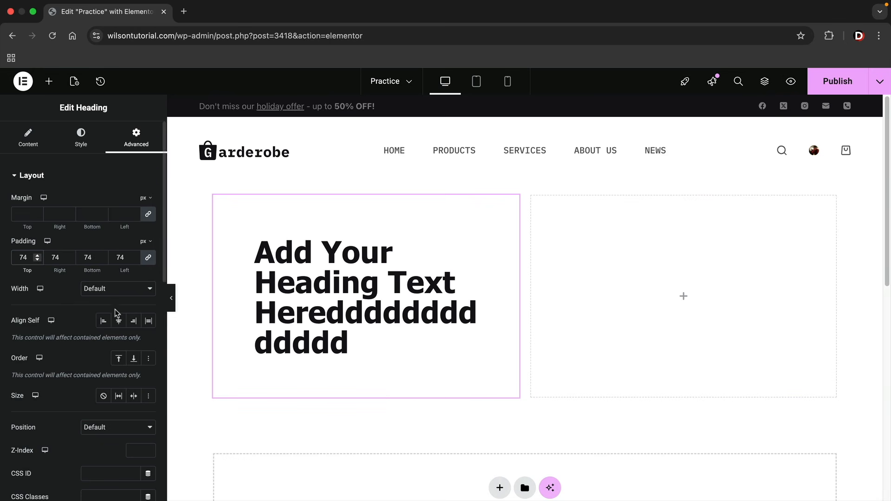
scroll(115, 310, "down", 6)
scroll(113, 315, "down", 1)
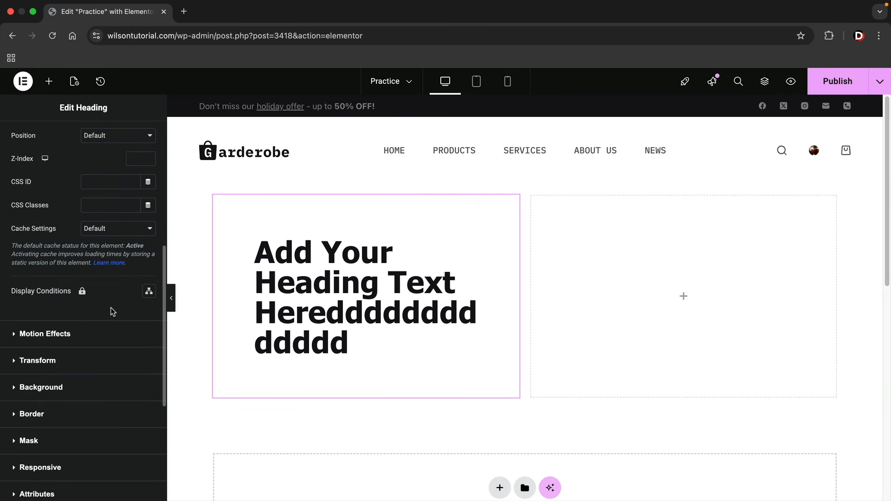
Set the heading's entrance animation to Bounce In, replacing Zoom In Left
left_click(75, 337)
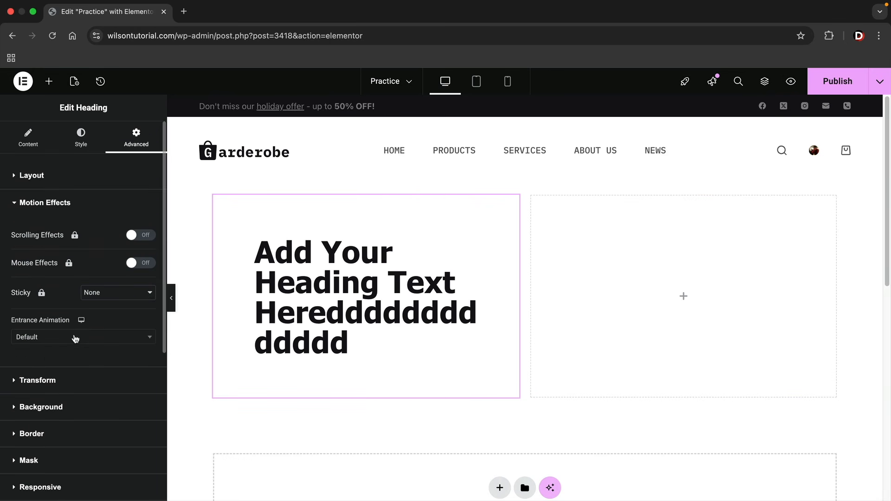
left_click(78, 338)
scroll(84, 381, "down", 3)
left_click(83, 389)
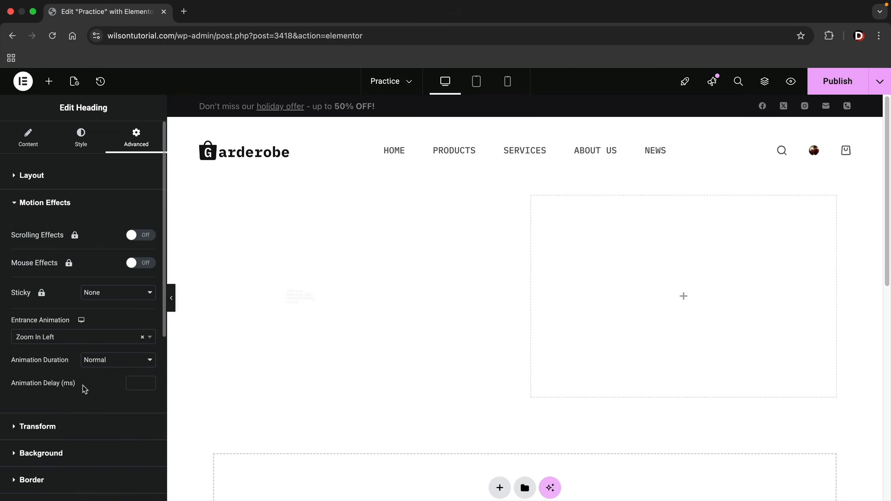
left_click(84, 336)
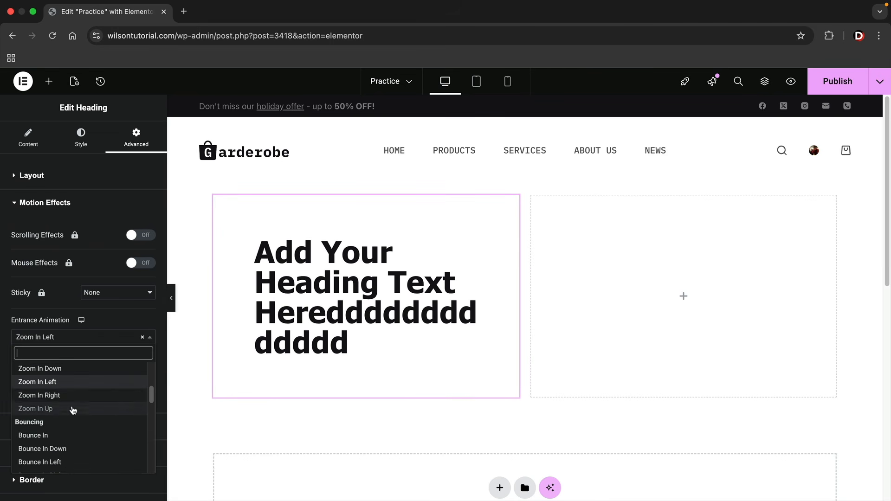
left_click(68, 435)
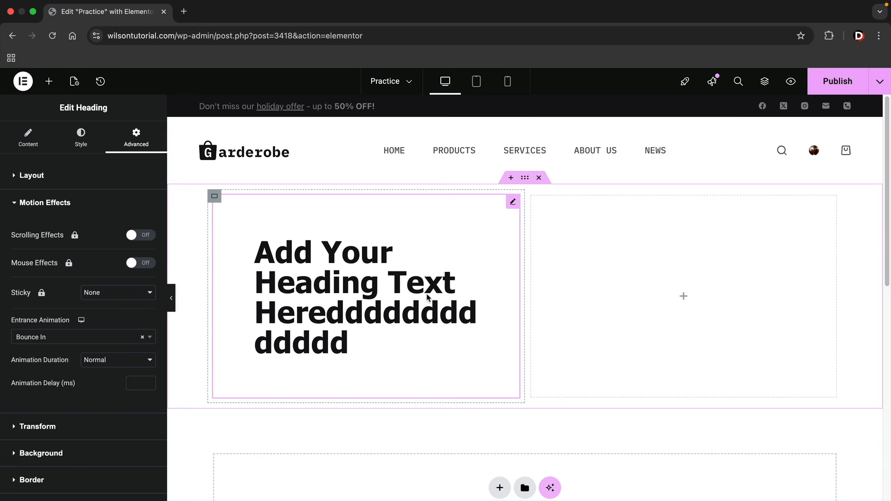
right_click(409, 253)
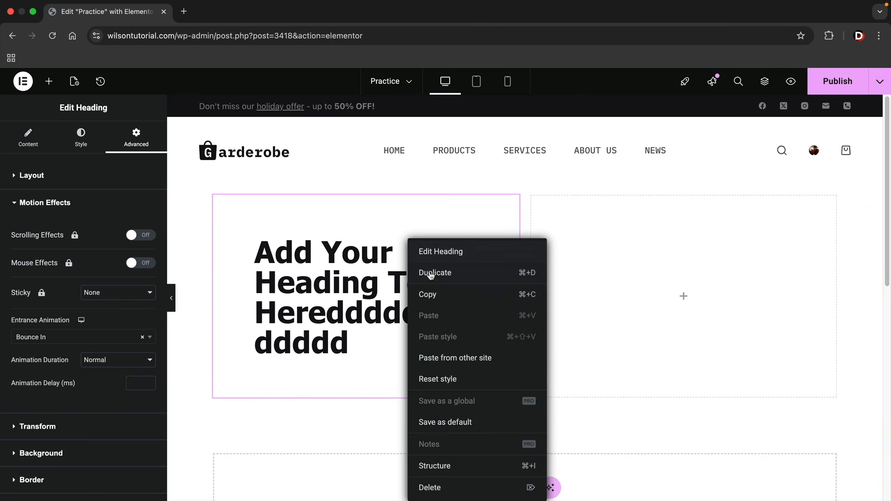
Duplicate the heading into the right column, then delete both headings
left_click(432, 275)
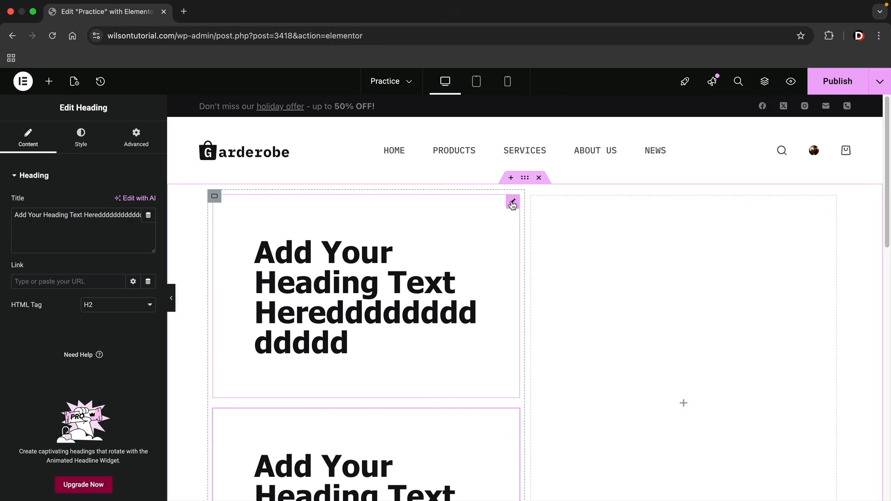
left_click_drag(513, 201, 611, 259)
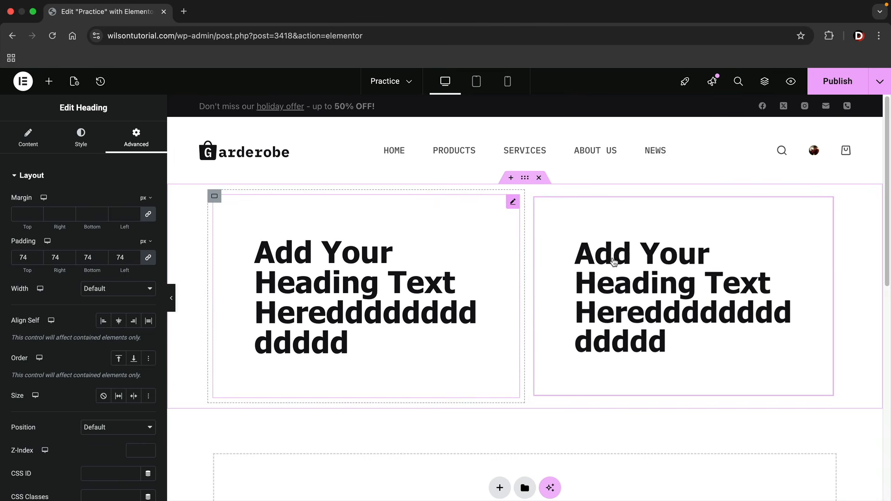
right_click(572, 269)
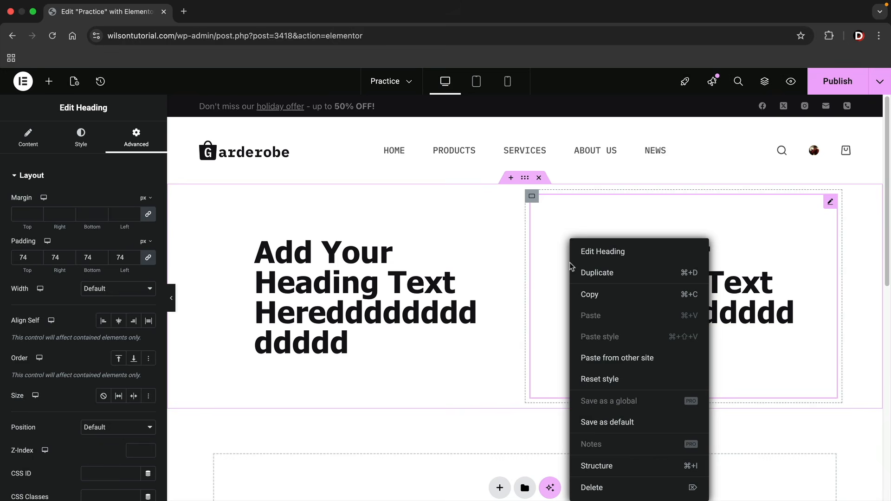
left_click(592, 488)
right_click(371, 283)
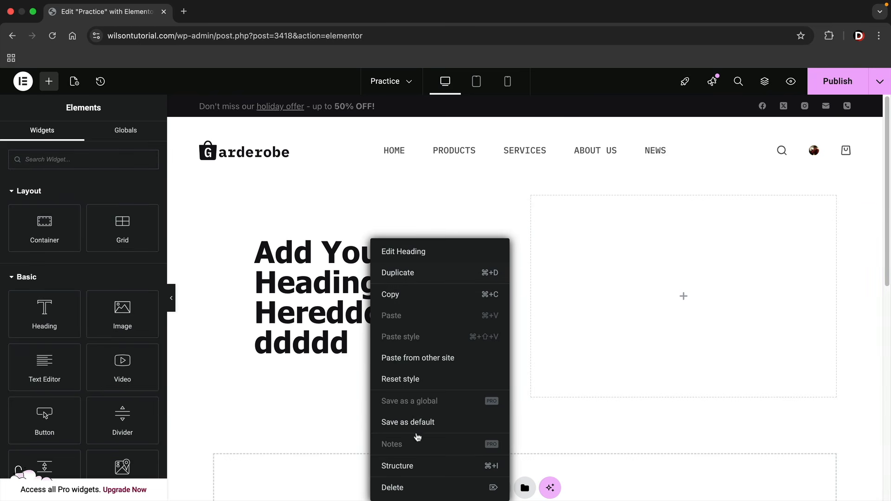
left_click(415, 490)
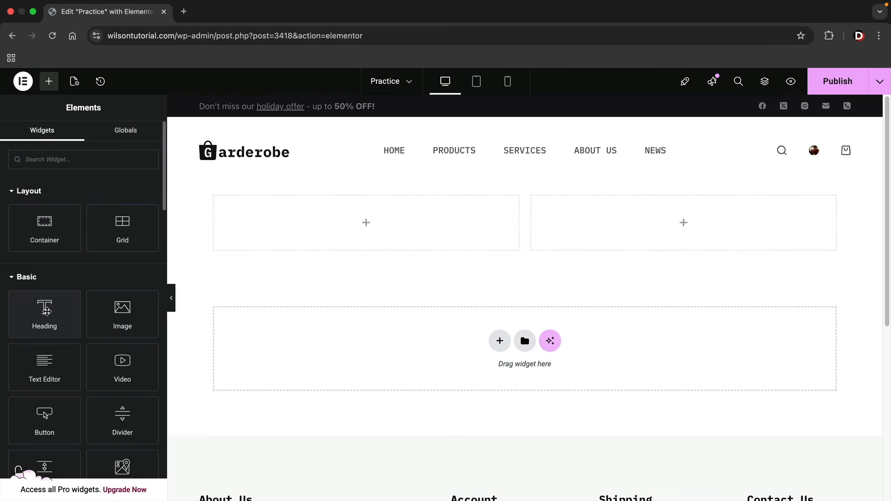
Place a new default Heading and an Image widget beneath it in the left column
left_click_drag(43, 322, 288, 235)
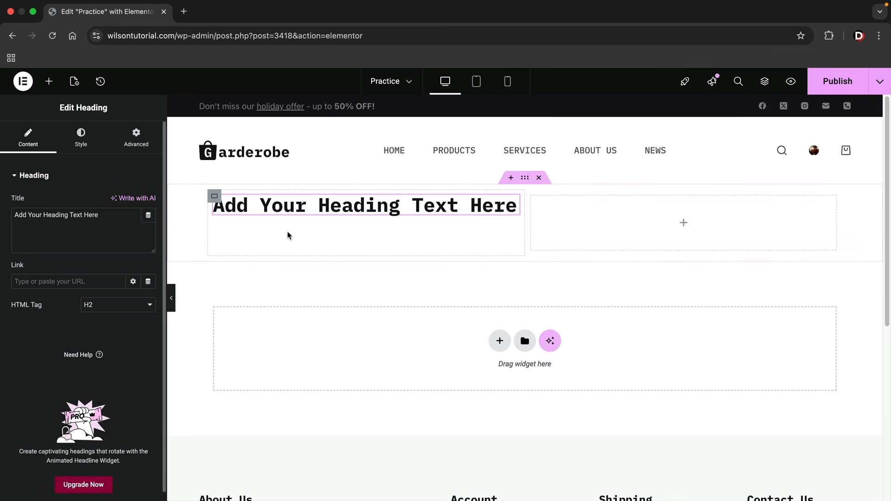
left_click(49, 83)
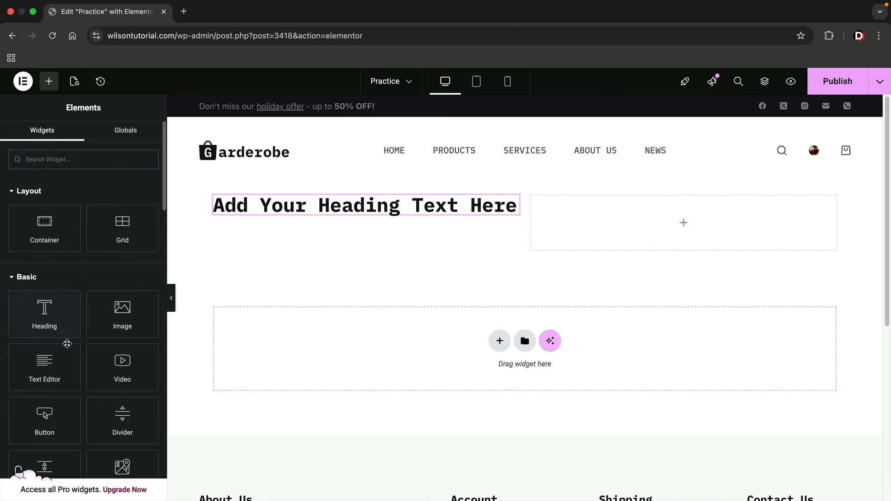
left_click_drag(108, 327, 363, 214)
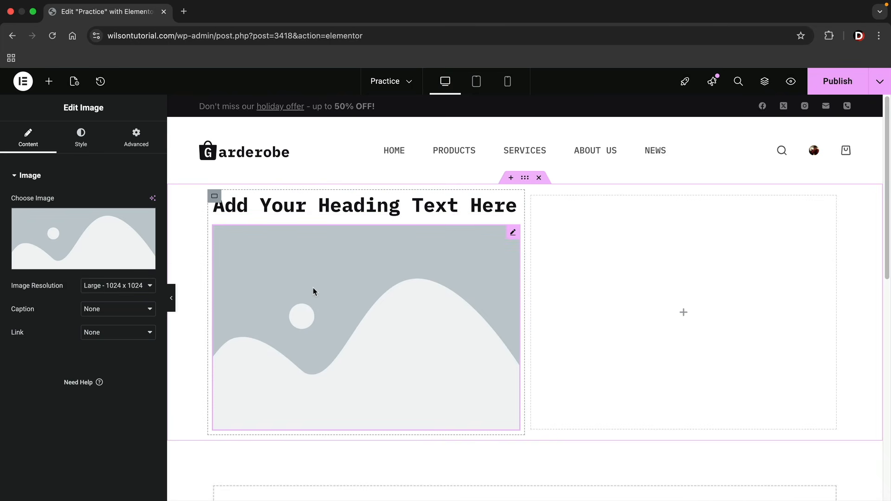
Insert the brown leather jacket photo from the media library into the image widget
left_click(53, 231)
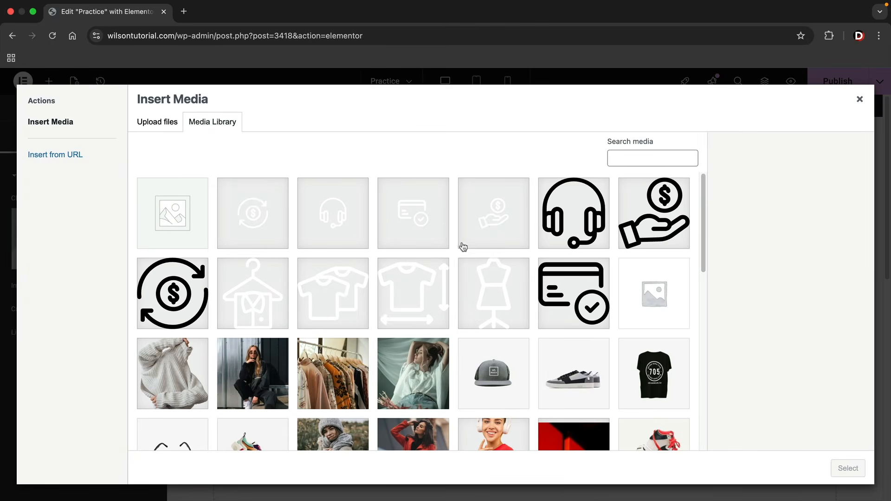
scroll(461, 255, "down", 5)
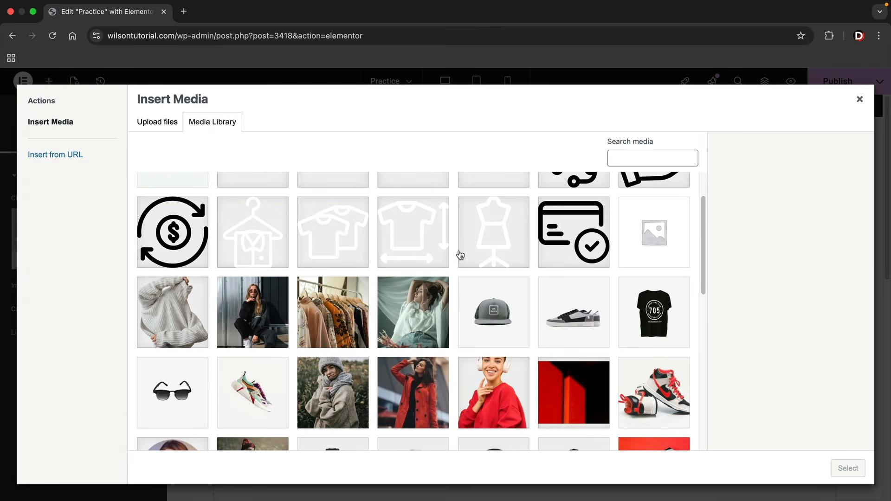
scroll(460, 255, "down", 4)
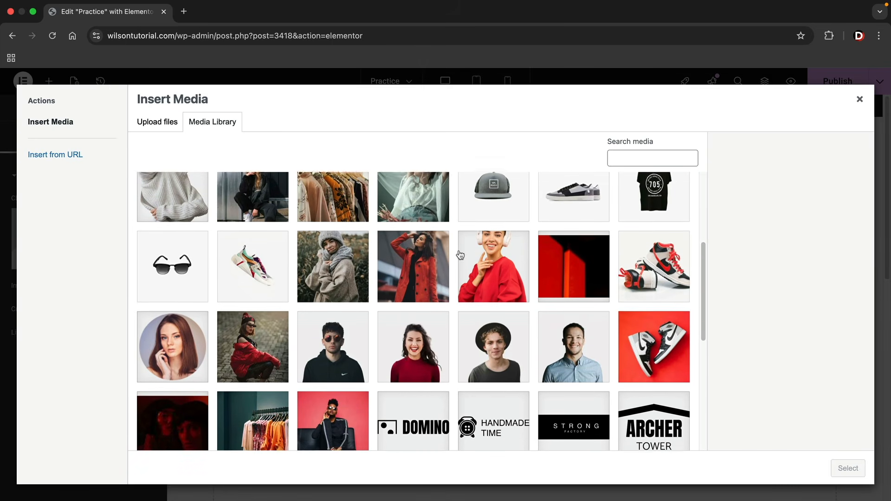
scroll(460, 255, "down", 3)
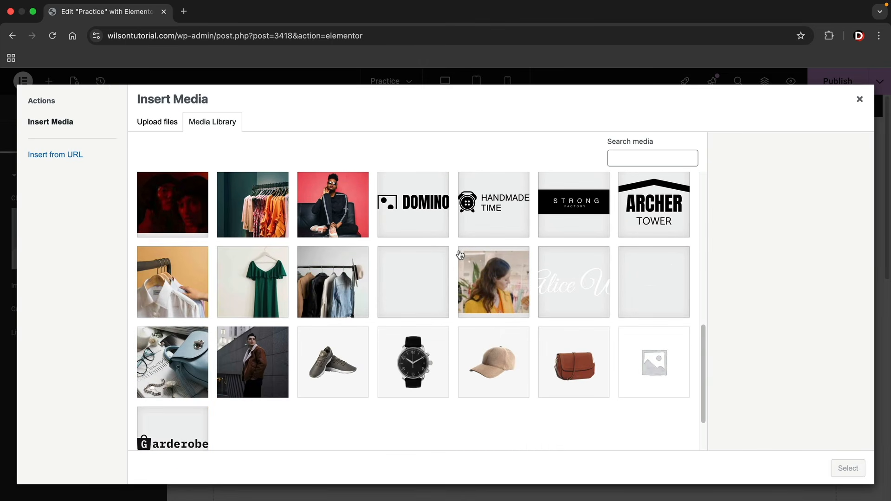
scroll(460, 255, "up", 7)
scroll(388, 285, "down", 6)
scroll(388, 285, "down", 3)
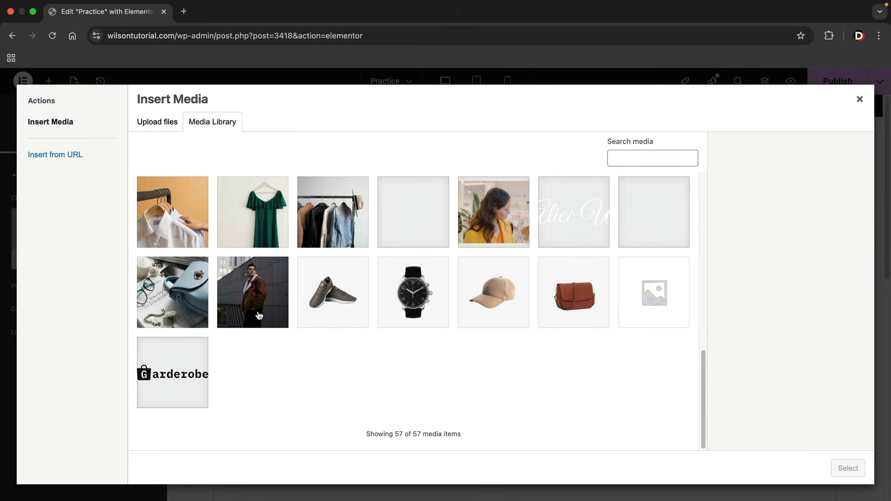
left_click(259, 317)
left_click(848, 469)
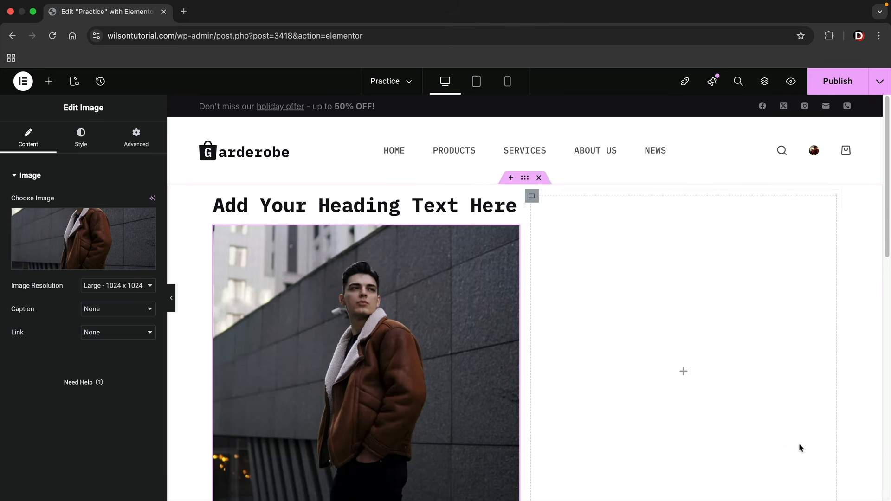
left_click(48, 82)
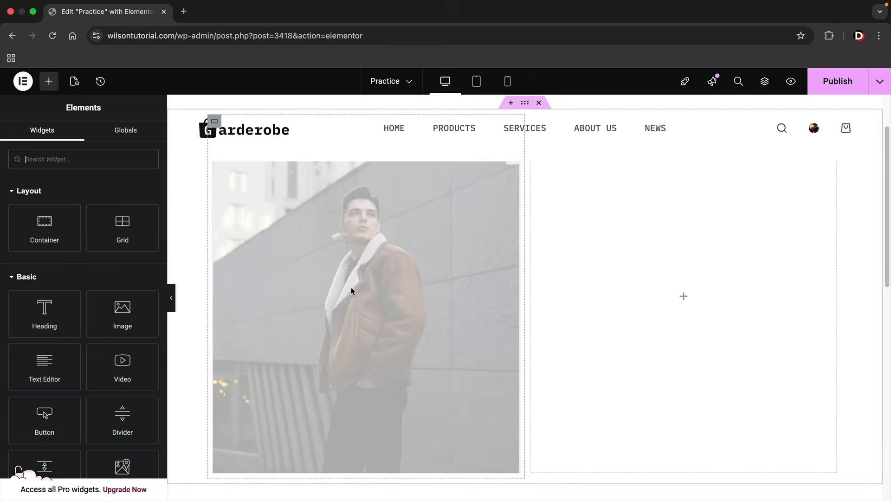
Add a Text Editor widget with Lorem ipsum text below the photo
scroll(304, 278, "down", 3)
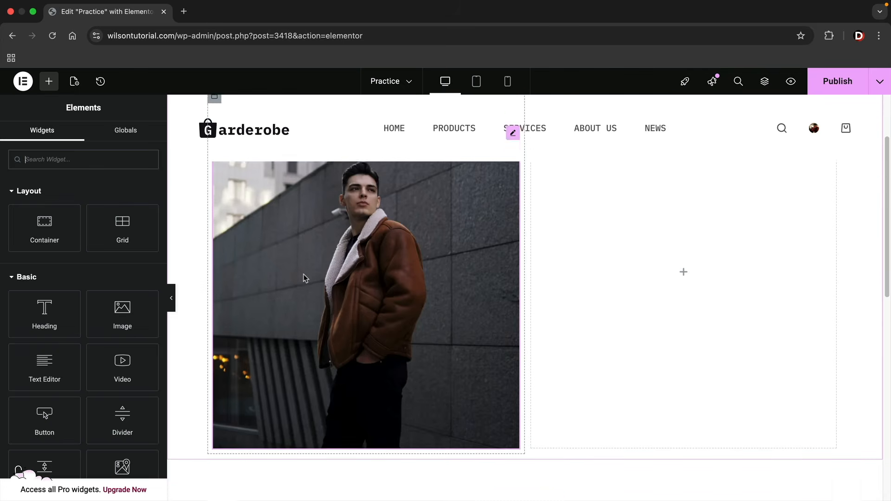
left_click_drag(45, 364, 267, 397)
scroll(279, 392, "down", 3)
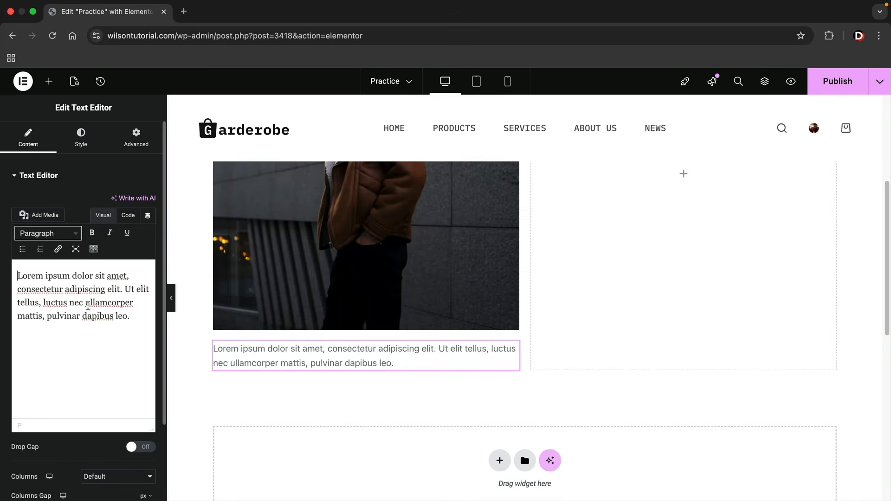
Add left-aligned Facebook, Twitter and YouTube social icons below the paragraph
left_click(49, 82)
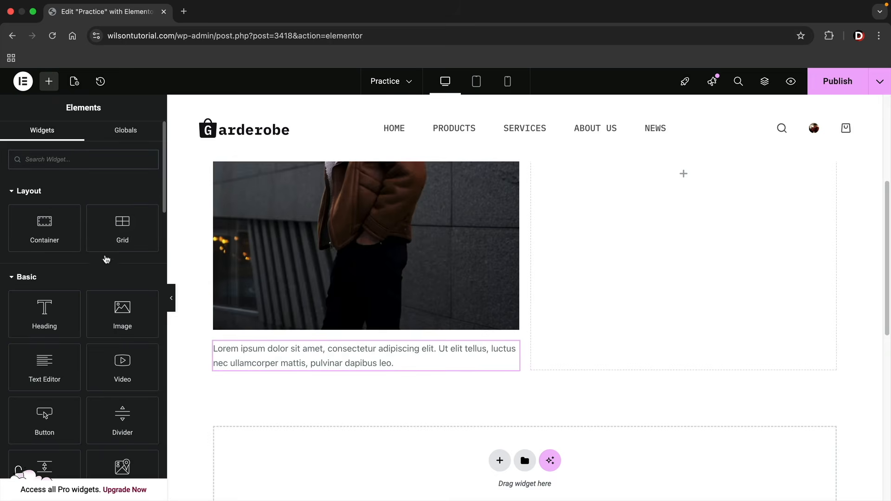
scroll(77, 300, "down", 3)
scroll(69, 318, "up", 3)
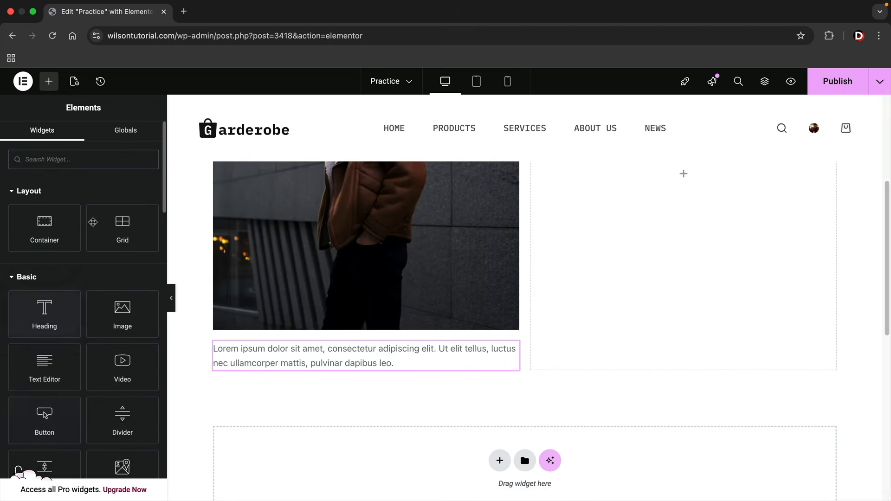
type("social")
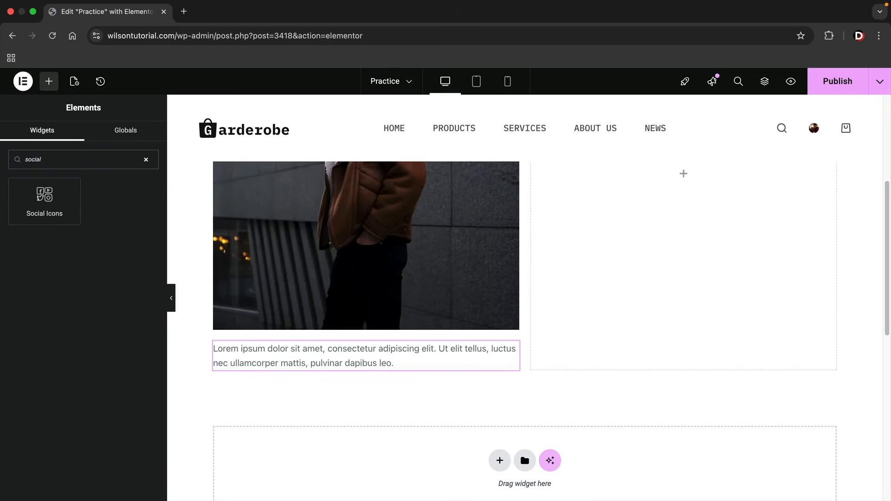
left_click_drag(45, 199, 263, 370)
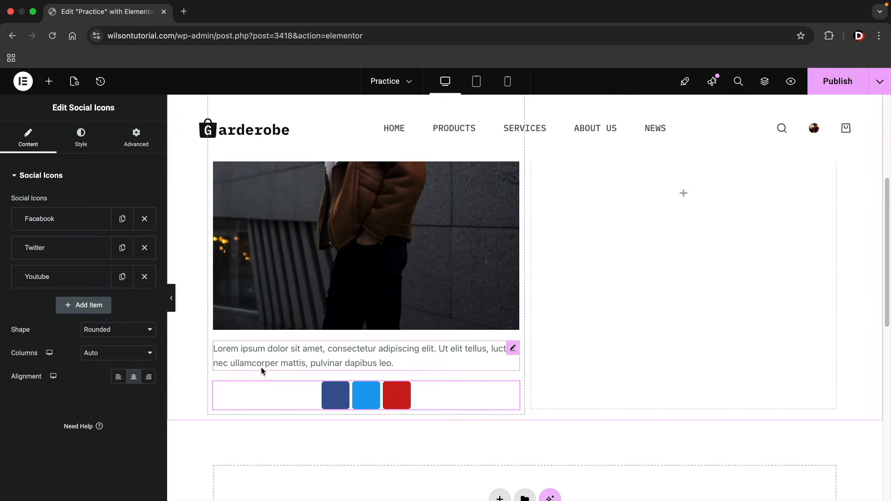
left_click(118, 377)
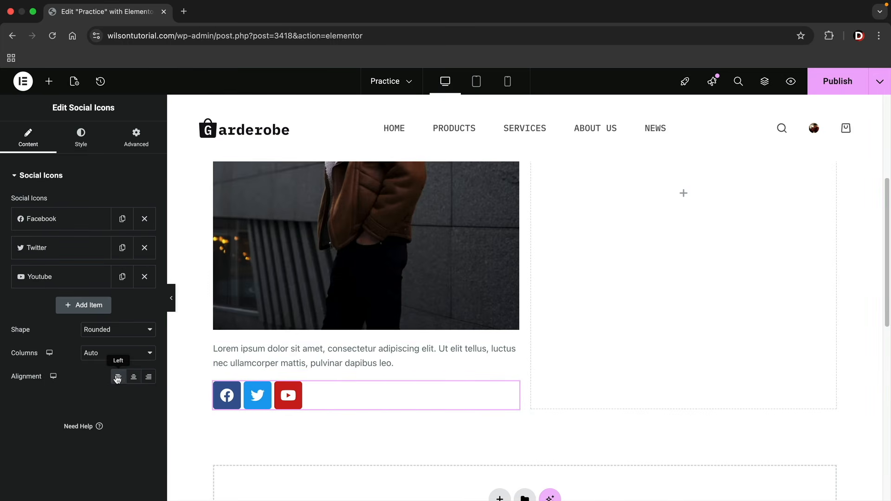
left_click(131, 377)
left_click(149, 377)
left_click(133, 377)
left_click(118, 377)
left_click(49, 82)
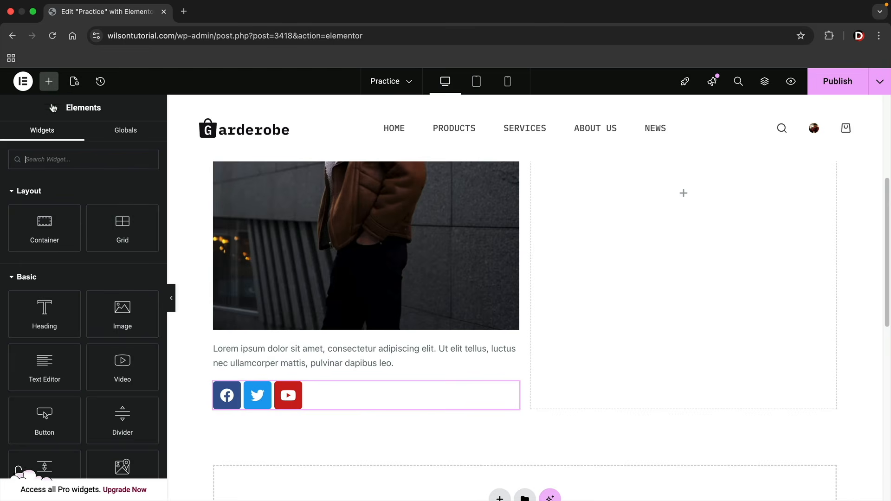
scroll(120, 306, "down", 2)
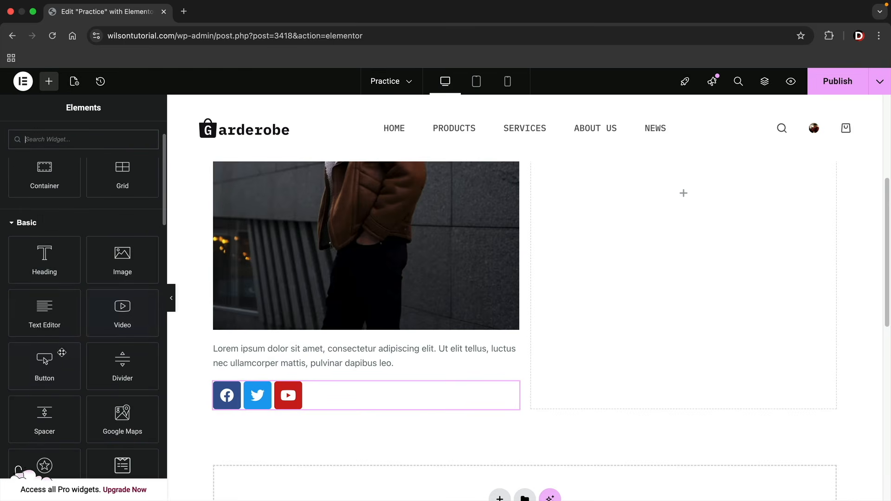
Add a 'Click here' Button widget below the social icons in the left column
left_click_drag(62, 353, 287, 382)
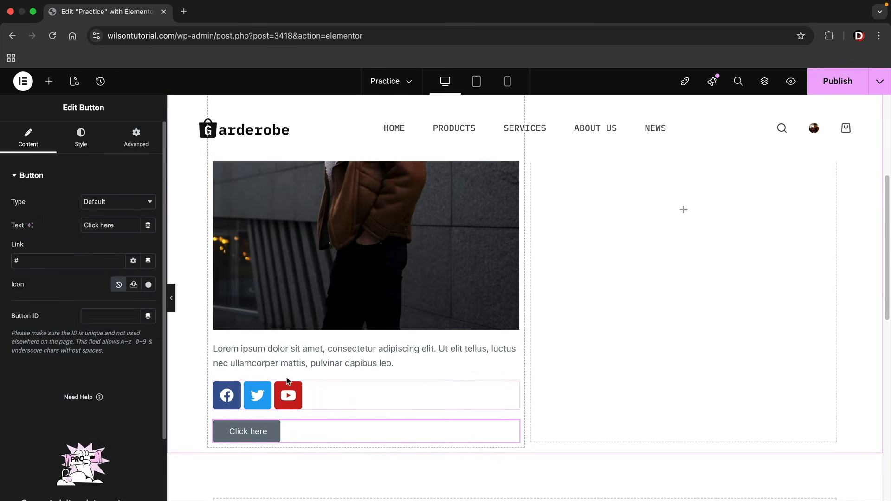
left_click(288, 379)
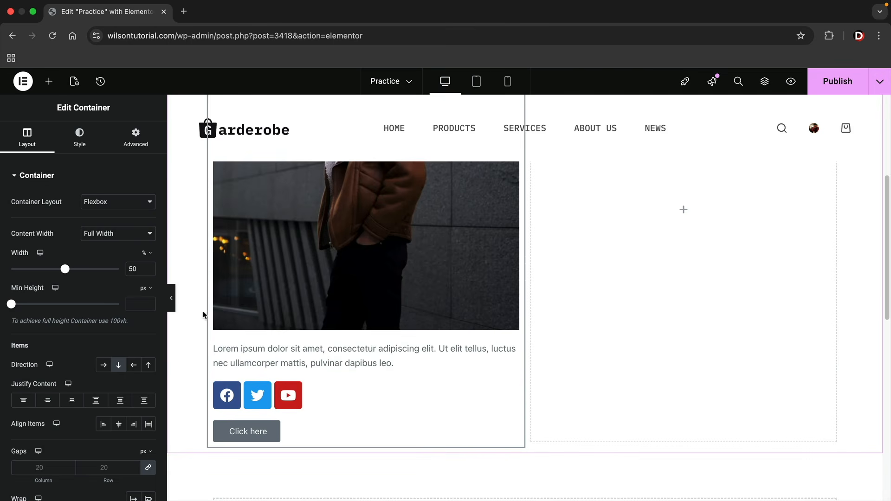
left_click(229, 433)
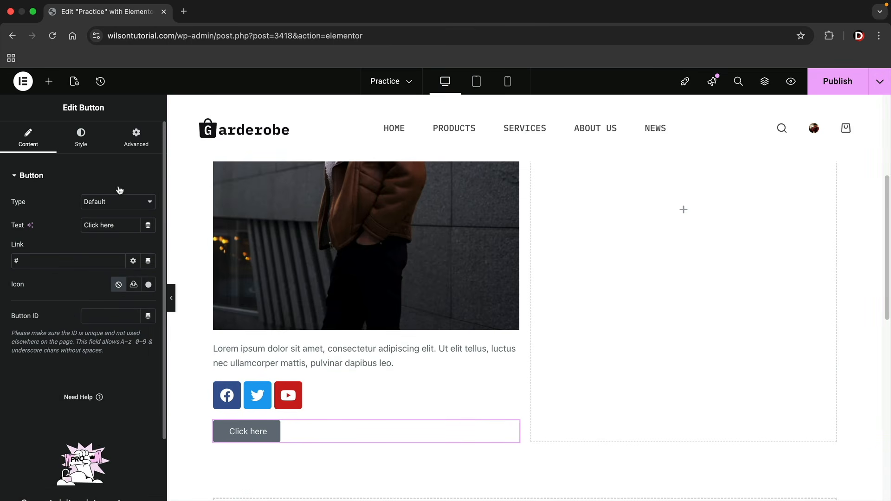
Give the button a Classic background in black (#000000)
left_click(83, 145)
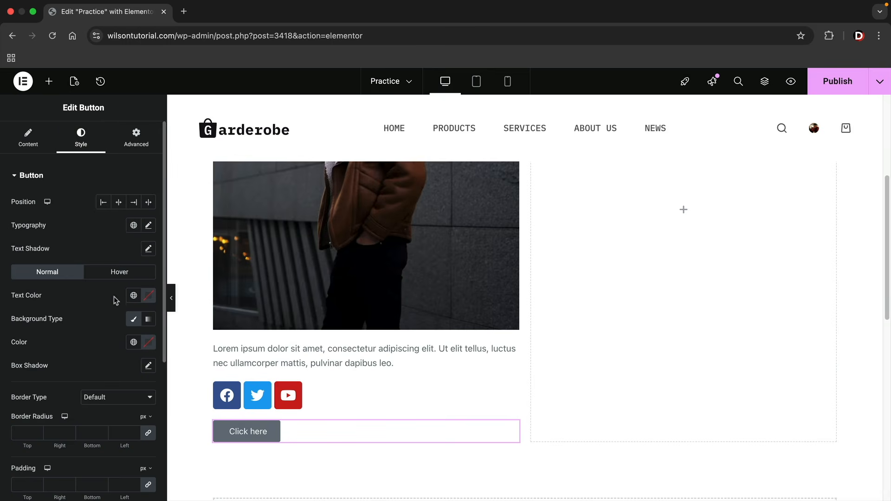
left_click(135, 320)
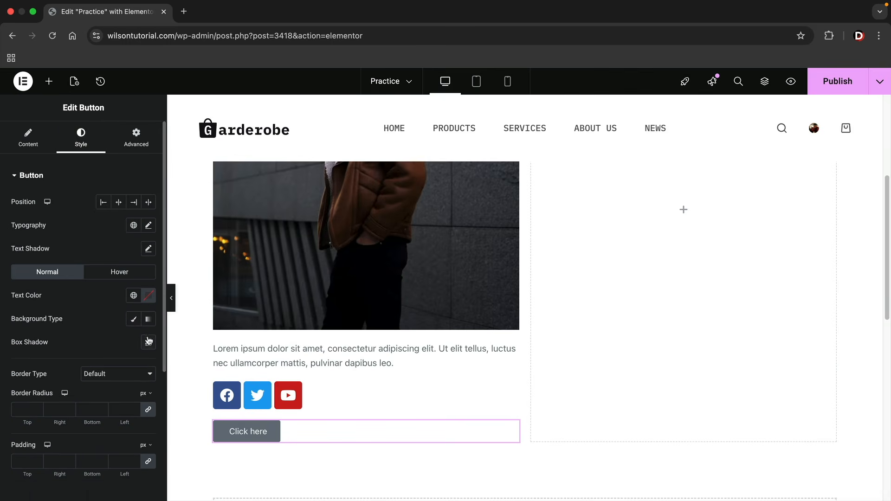
left_click(134, 320)
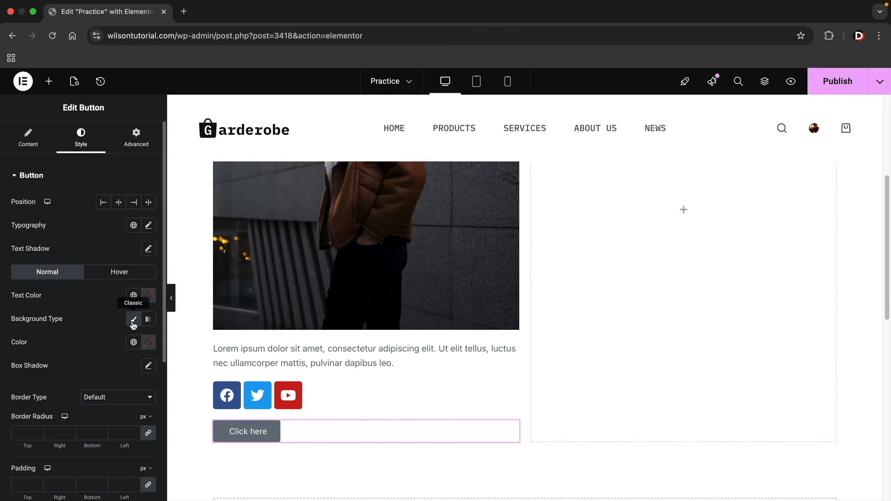
left_click(146, 343)
left_click_drag(136, 253, 84, 298)
left_click(59, 302)
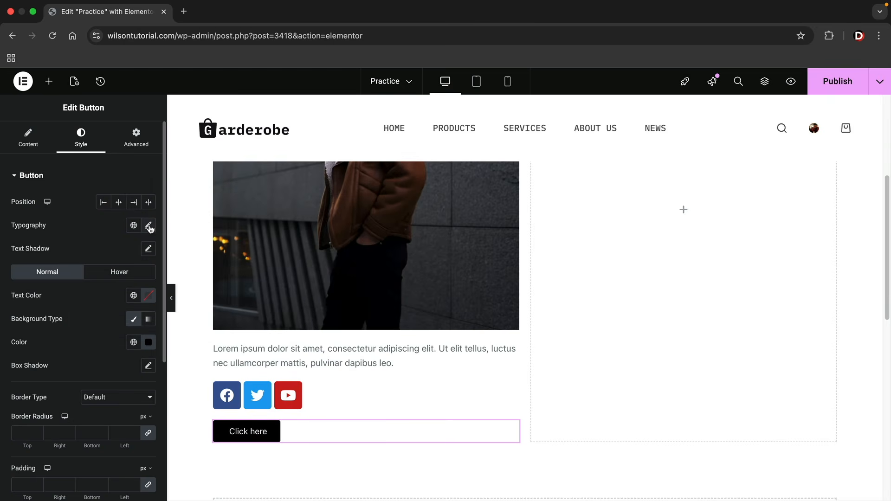
Set the button typography to Poppins, weight Bold
left_click(149, 227)
left_click(120, 276)
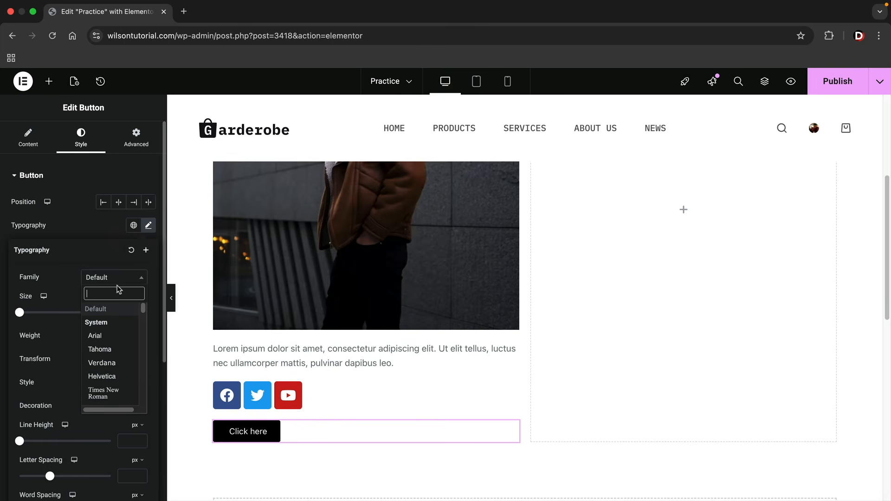
type("popp")
left_click(108, 323)
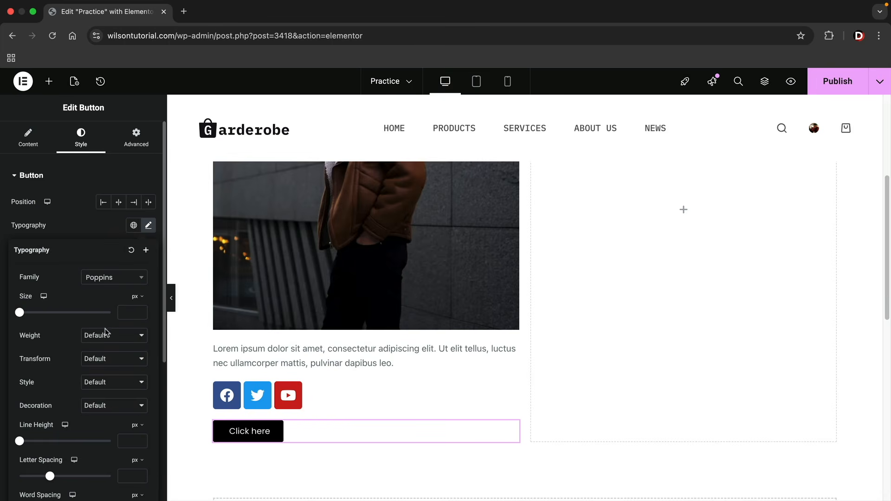
left_click(103, 338)
left_click(100, 348)
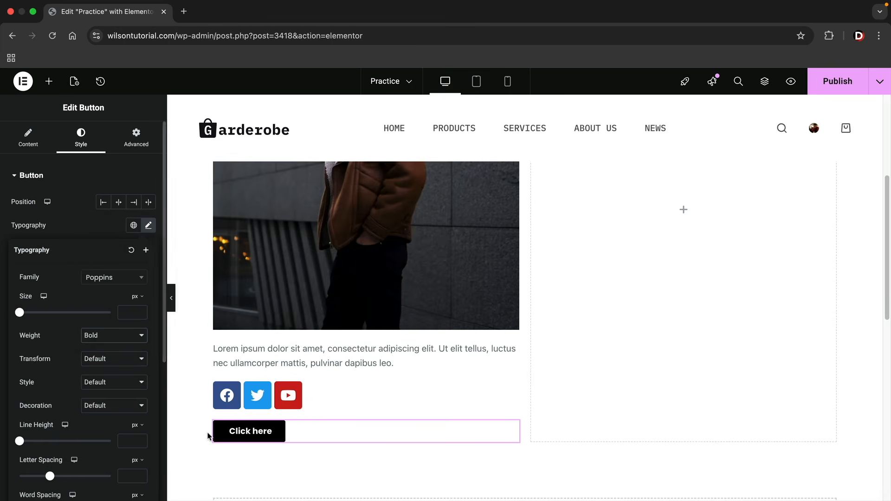
left_click(39, 148)
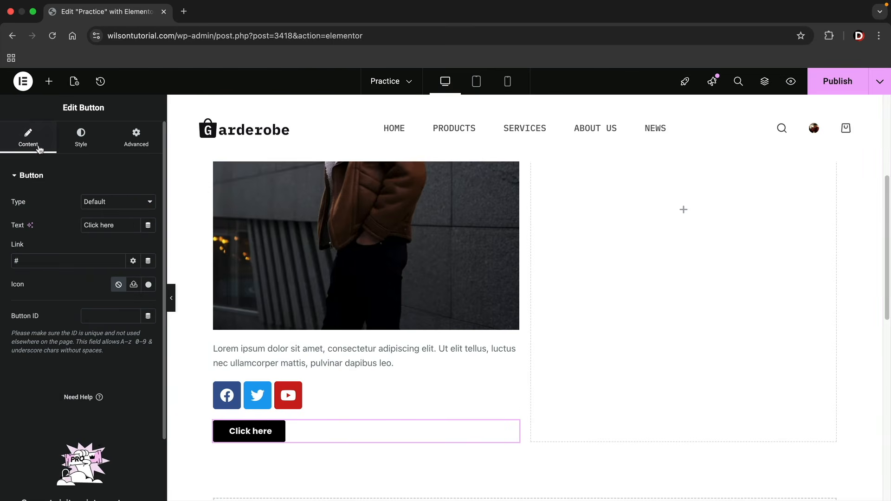
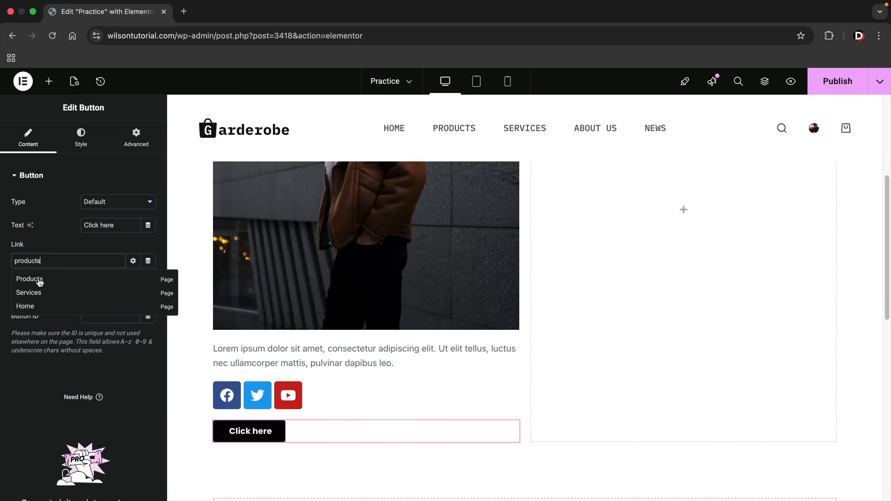
Link the button to the Products page and change its label from 'Click here' to 'Shop Now'
left_click(40, 283)
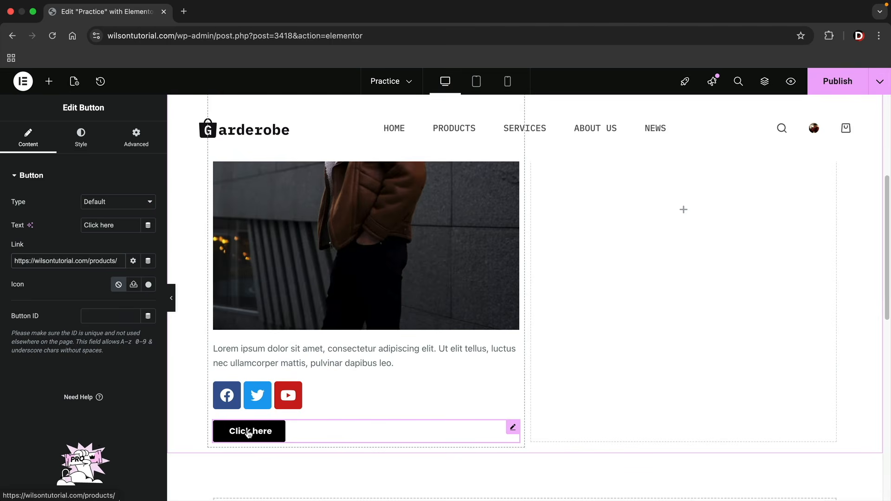
left_click_drag(115, 225, 73, 225)
type("S")
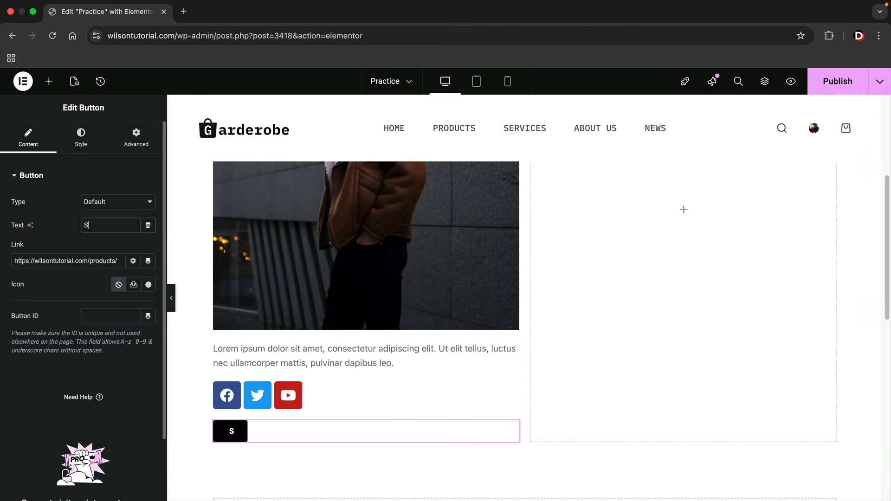
type("hop Now")
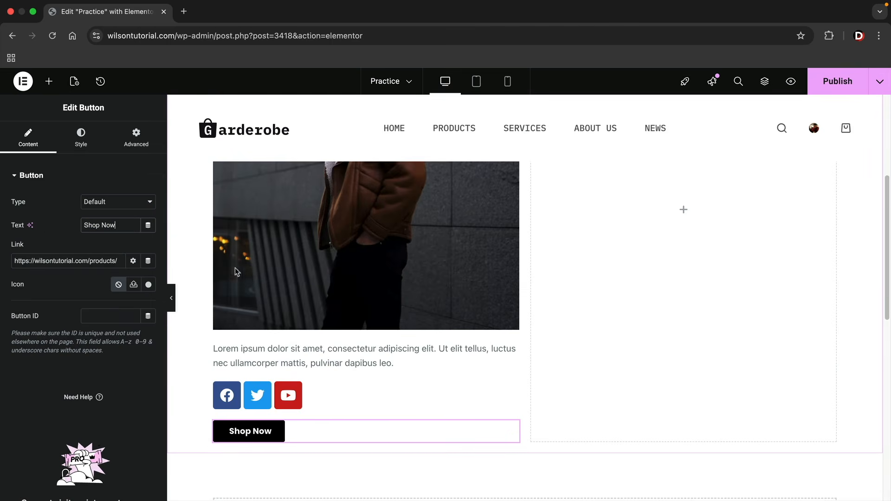
scroll(328, 321, "up", 2)
scroll(328, 320, "up", 5)
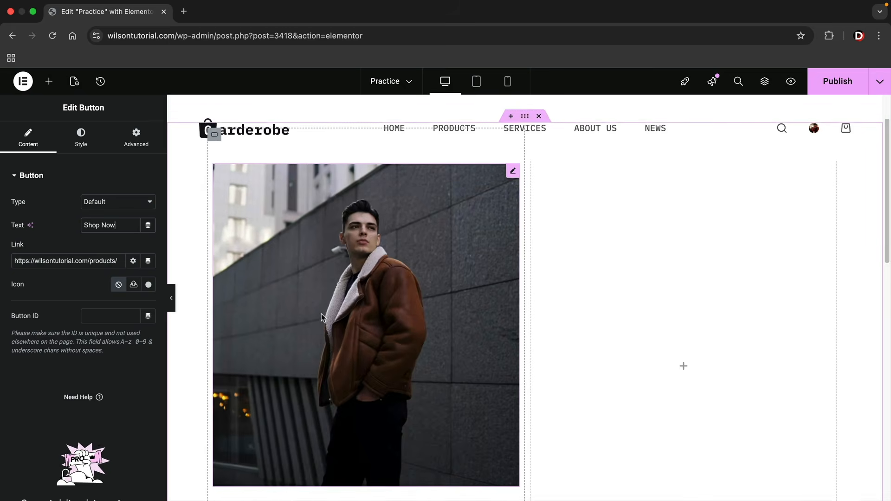
scroll(318, 313, "up", 1)
Duplicate the heading, image and paragraph text into the right column
right_click(319, 205)
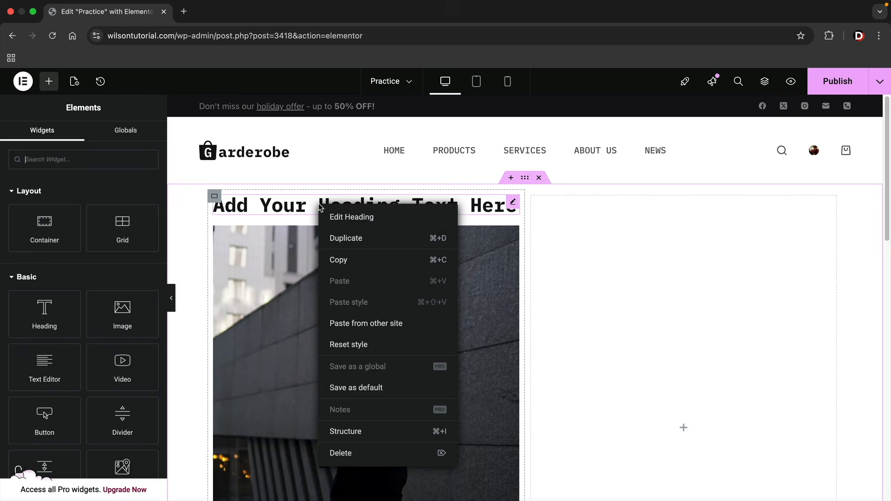
left_click(347, 239)
left_click_drag(515, 233, 669, 418)
scroll(534, 349, "down", 2)
right_click(432, 290)
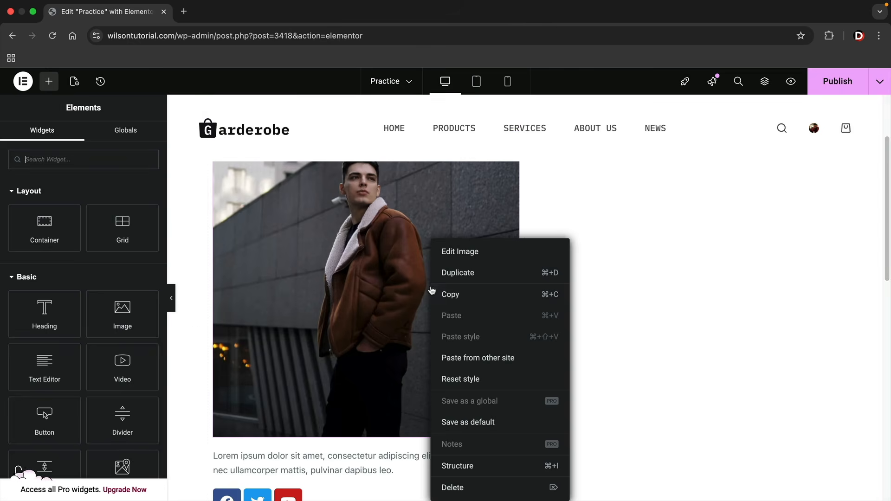
left_click(458, 274)
left_click_drag(474, 288, 645, 233)
scroll(597, 291, "down", 5)
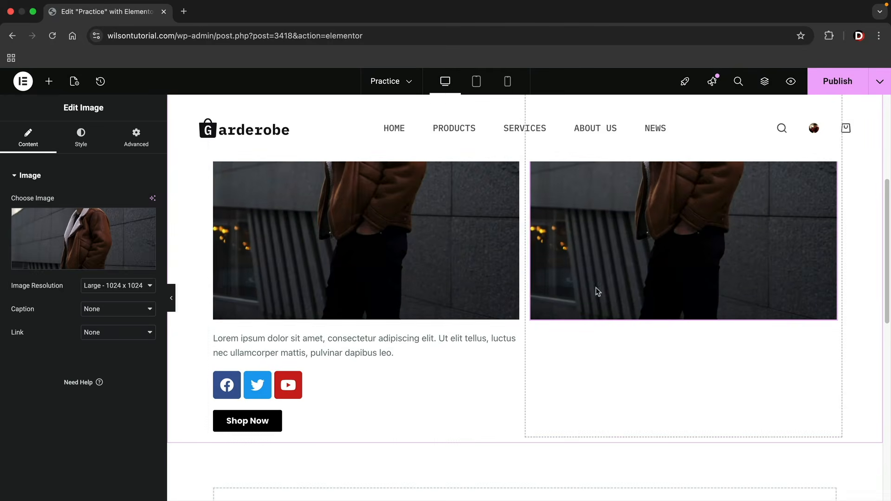
right_click(453, 342)
left_click(482, 274)
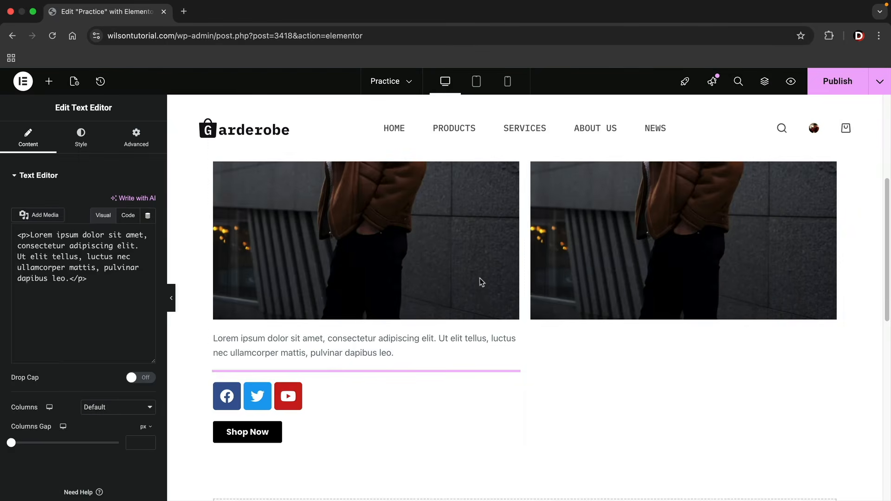
left_click_drag(512, 379, 585, 316)
Duplicate the left column container
right_click(341, 382)
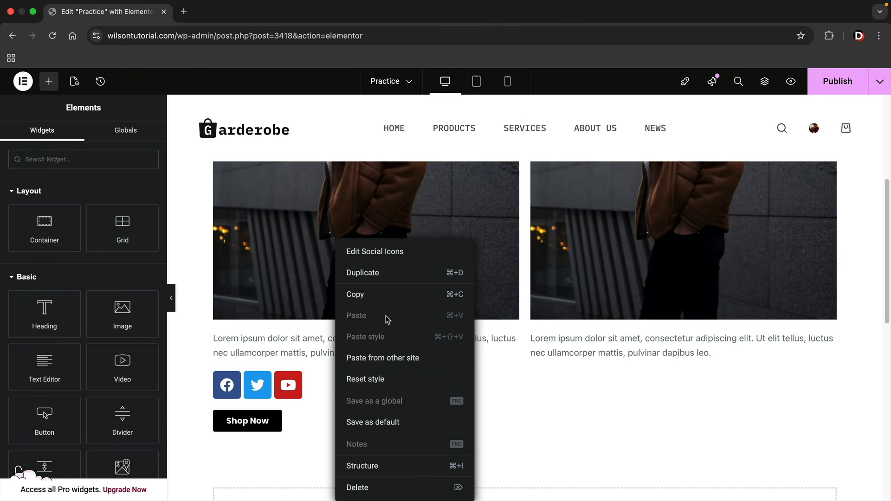
left_click(553, 350)
scroll(548, 357, "up", 4)
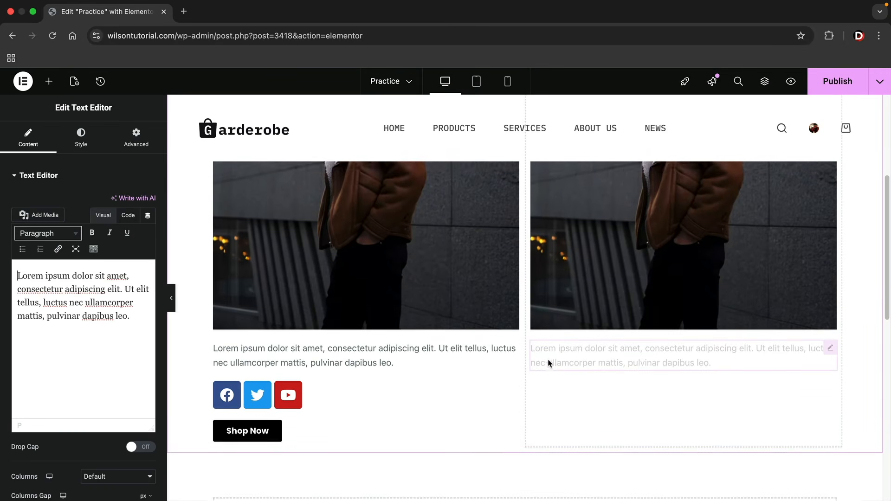
scroll(547, 361, "up", 2)
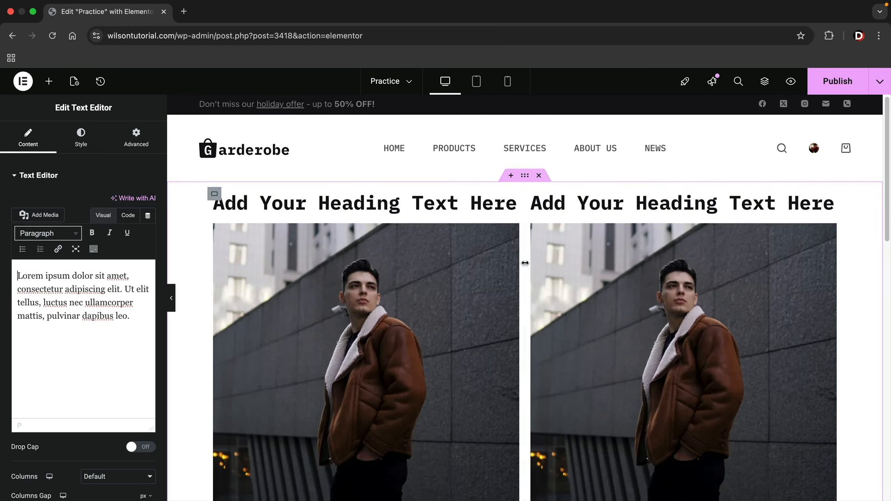
scroll(520, 262, "down", 1)
scroll(372, 243, "up", 1)
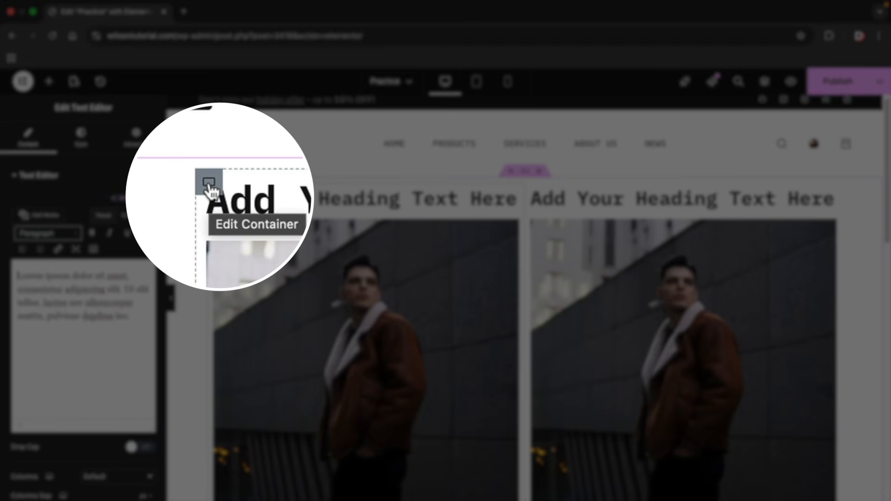
right_click(209, 183)
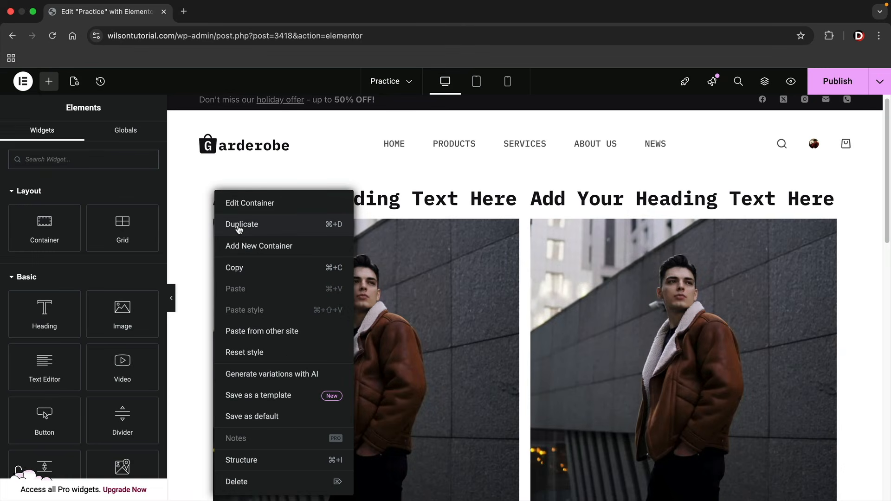
left_click(239, 228)
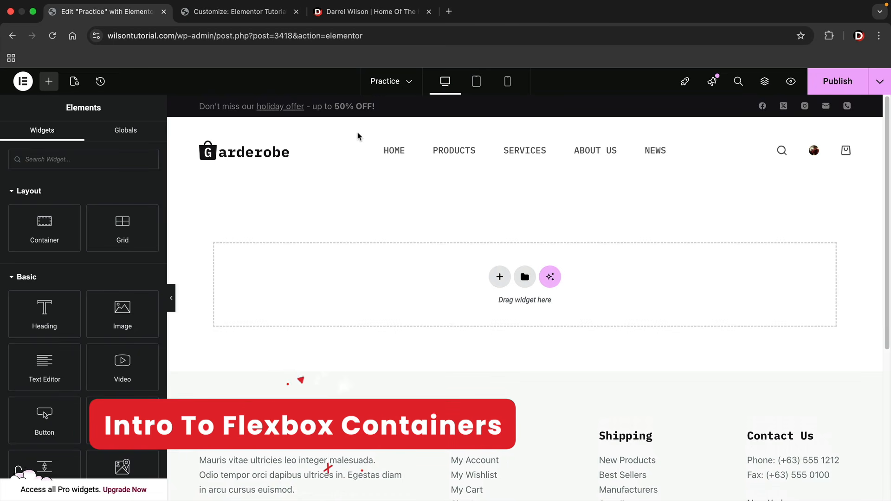
left_click(375, 18)
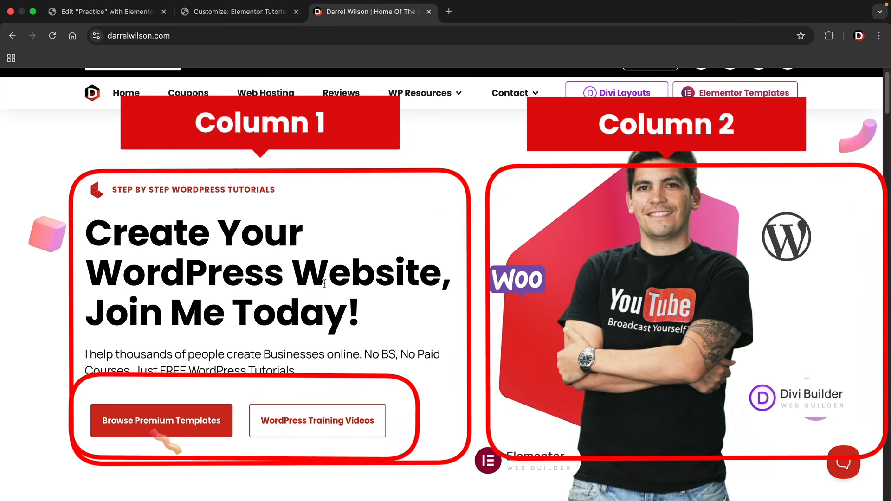
left_click_drag(122, 191, 260, 191)
left_click_drag(148, 268, 298, 315)
left_click_drag(167, 355, 286, 371)
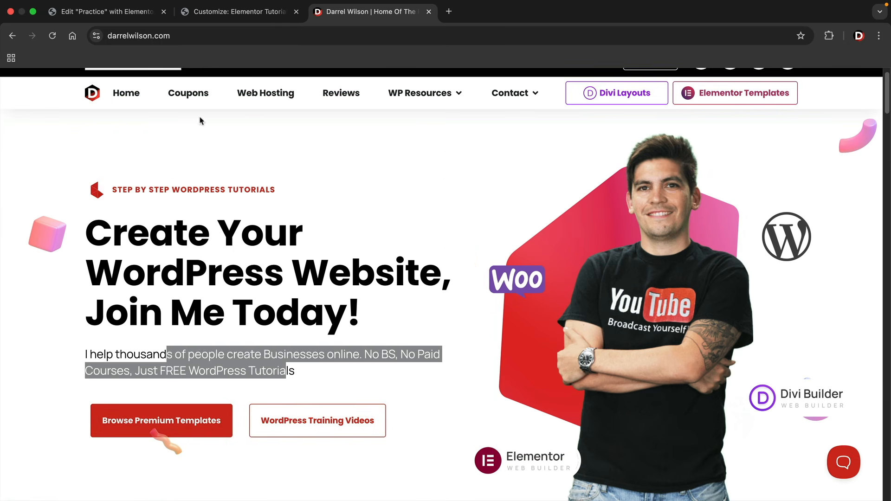
left_click(124, 18)
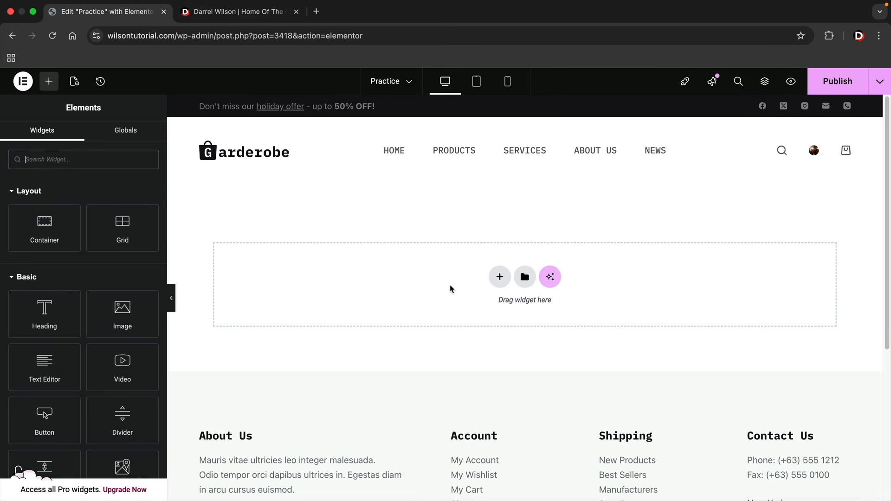
Add a two-column Flexbox structure to the empty container
left_click(500, 278)
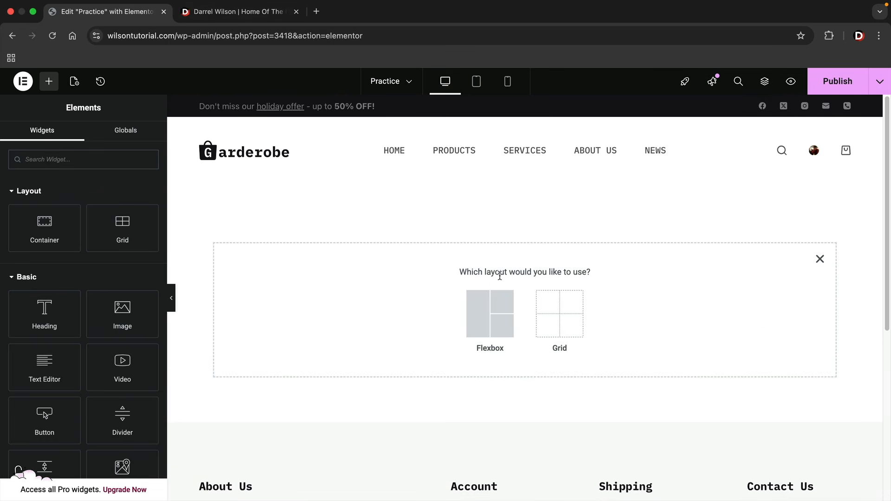
left_click(481, 309)
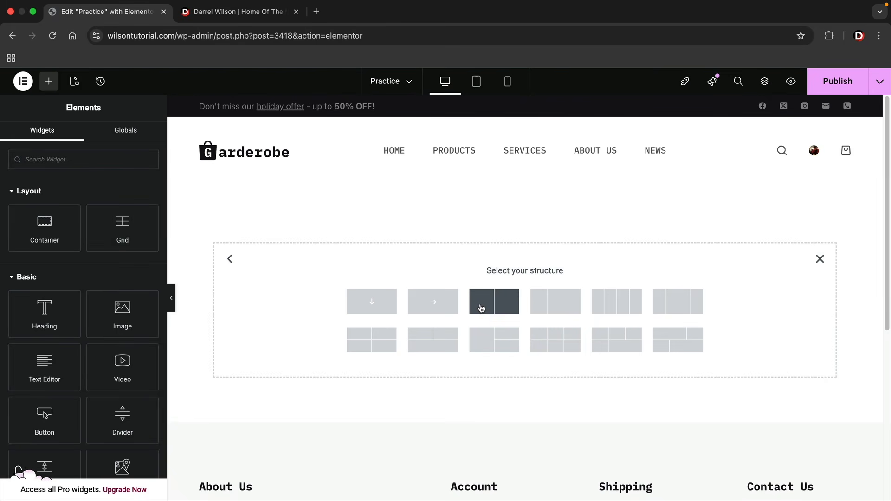
left_click(508, 306)
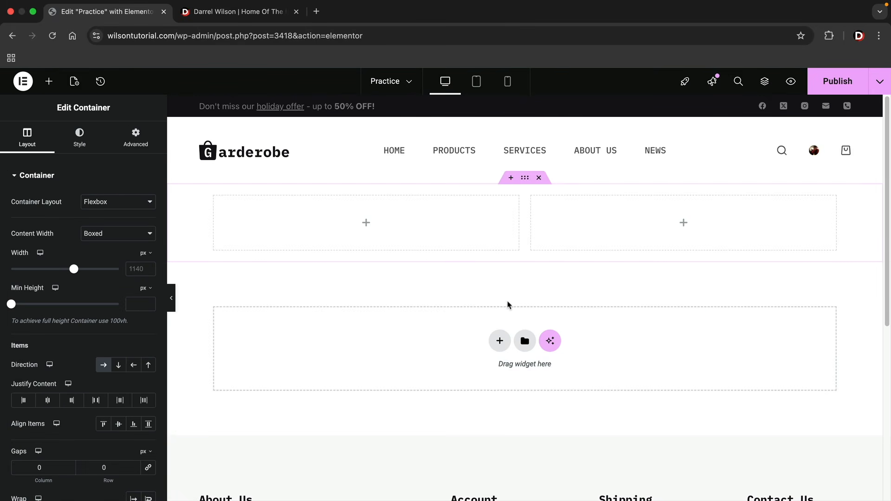
Fill the left column with a short lorem tagline, a heading and a lorem paragraph
left_click(49, 83)
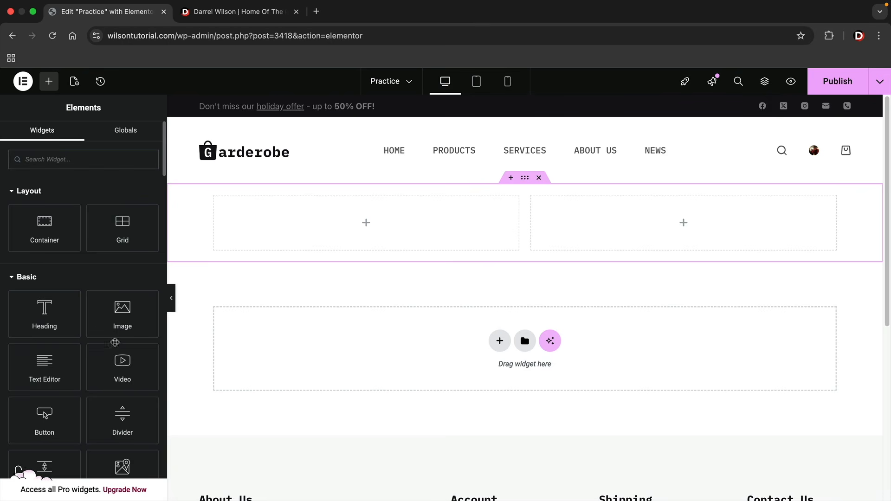
left_click_drag(42, 376, 277, 231)
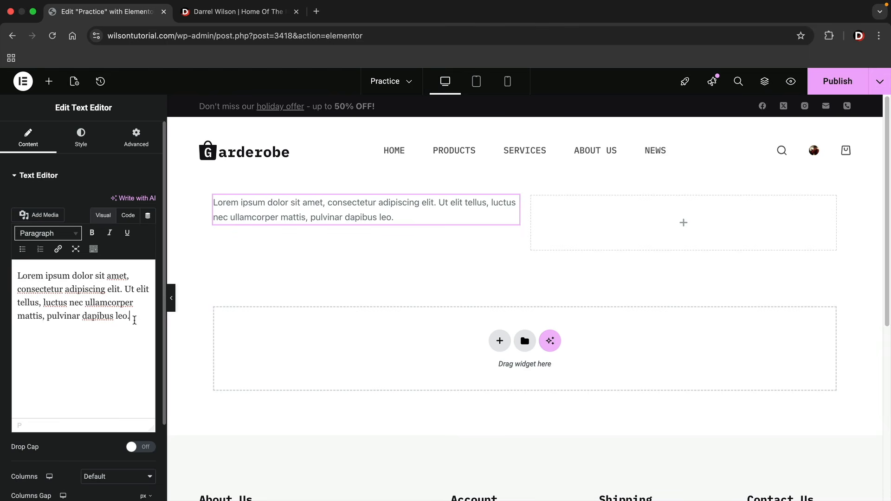
left_click_drag(134, 316, 129, 275)
key("BackSpace")
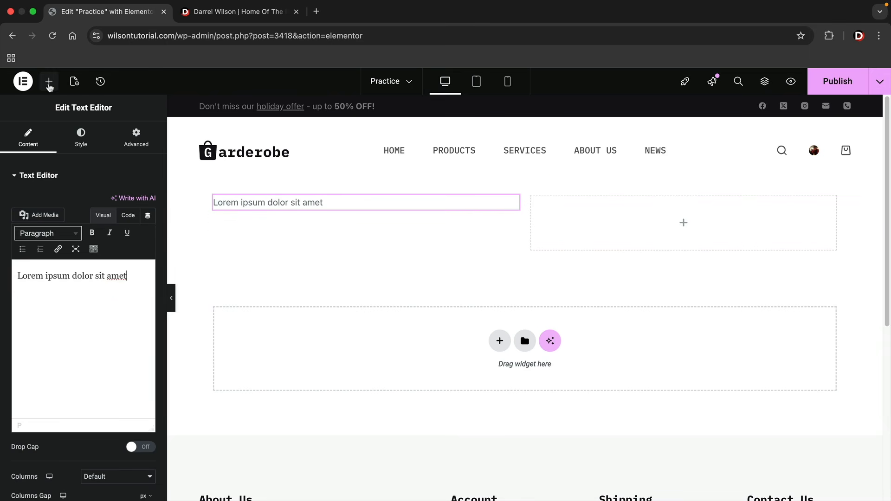
left_click(49, 86)
left_click_drag(65, 307, 267, 207)
left_click(49, 81)
left_click_drag(45, 367, 270, 275)
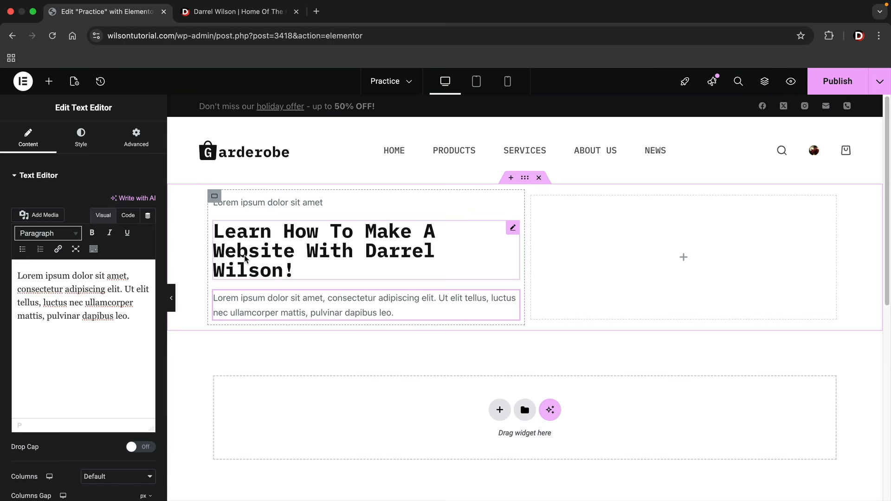
Add two Click here buttons below the paragraph and compare with the darrelwilson.com reference
left_click(51, 85)
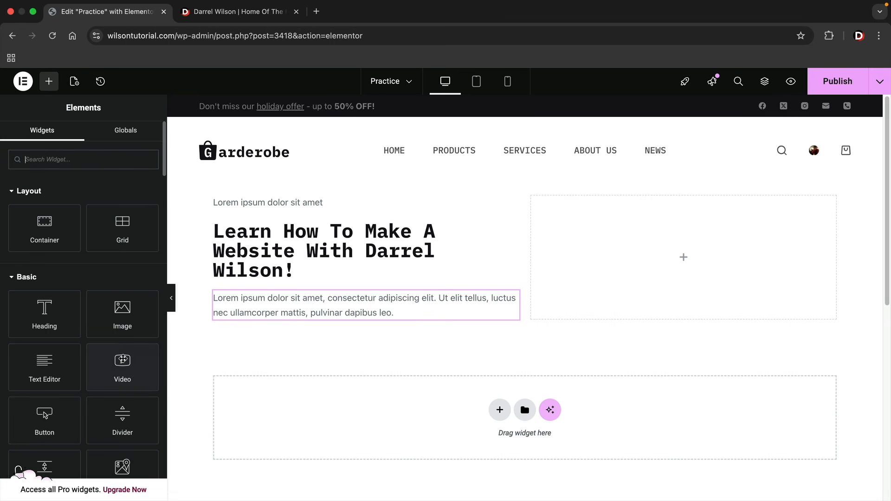
left_click_drag(49, 424, 260, 315)
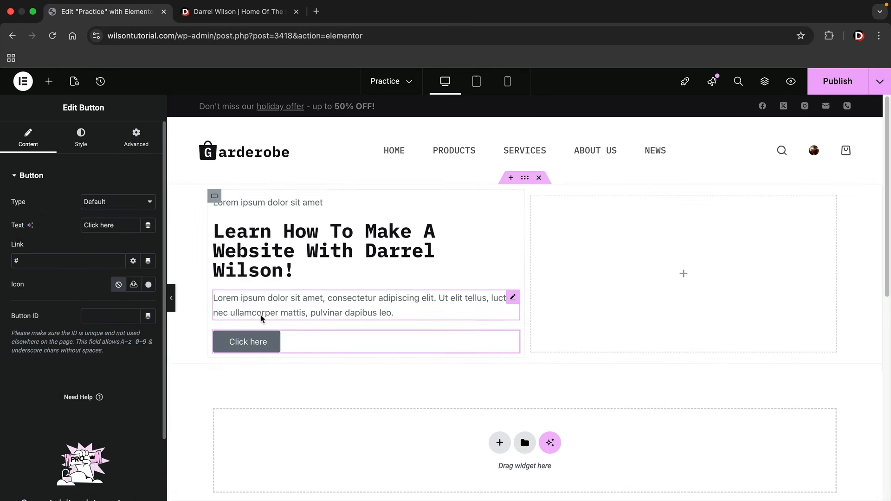
left_click(49, 83)
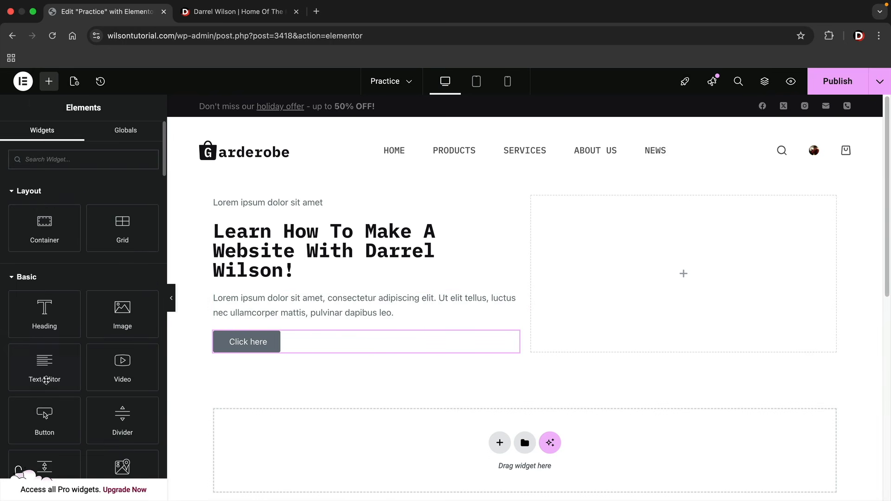
left_click_drag(44, 418, 279, 350)
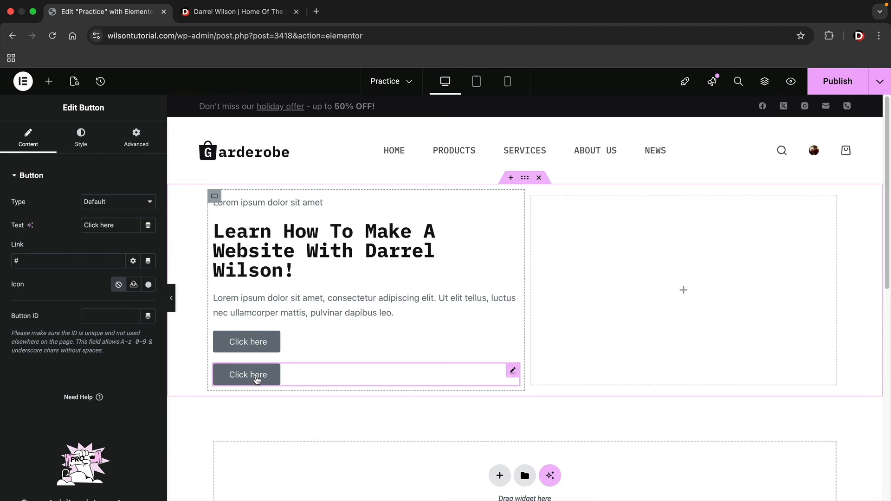
left_click(245, 23)
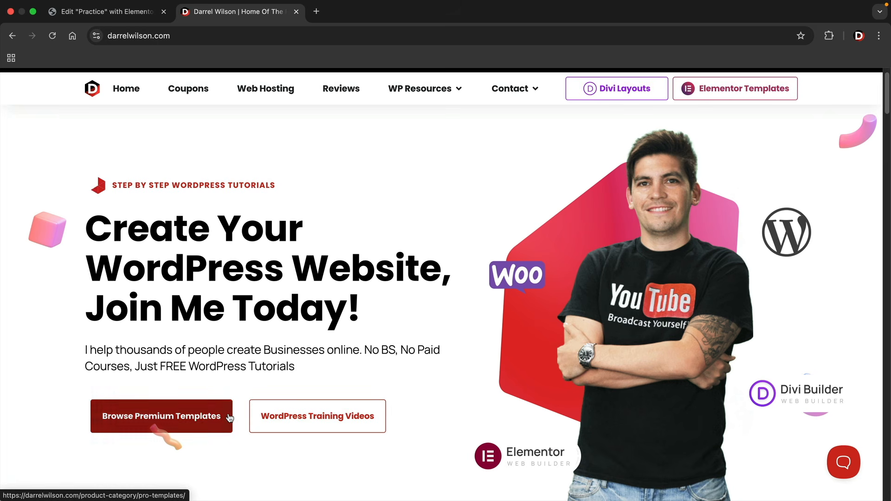
left_click(107, 11)
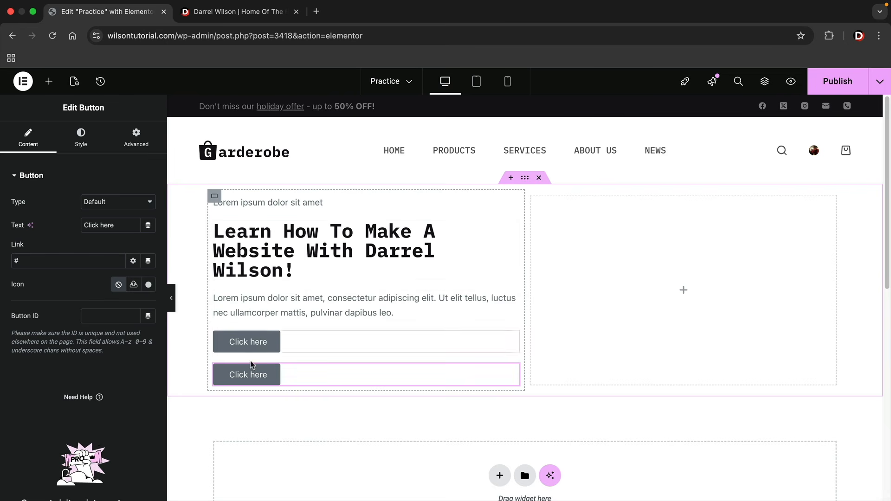
Delete both Click here buttons from the left column
right_click(250, 379)
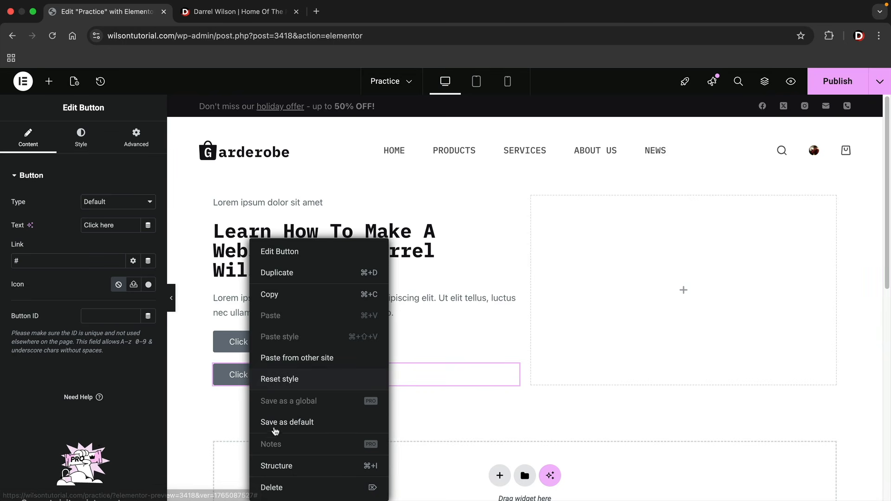
left_click(272, 487)
right_click(250, 344)
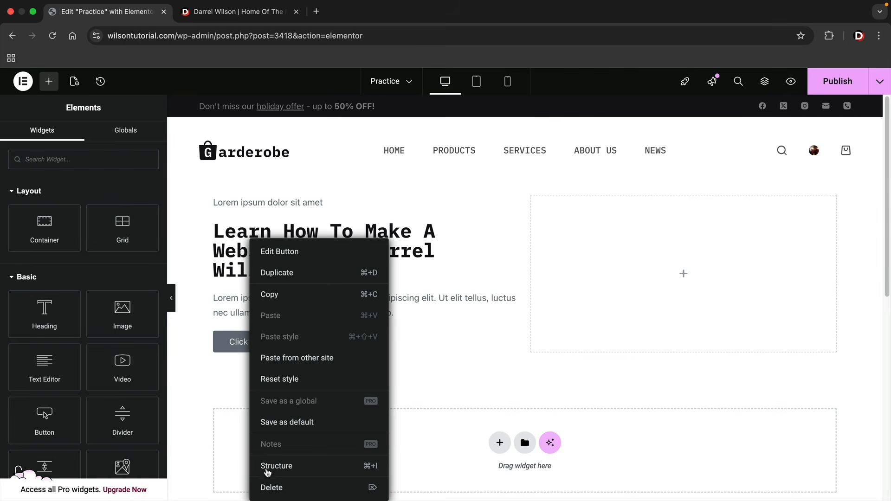
left_click(273, 485)
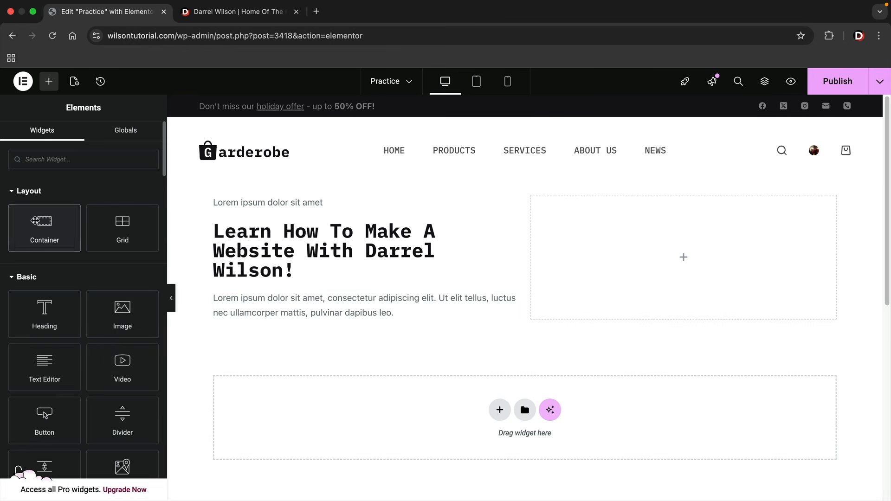
Add a container under the paragraph holding a Click here button and its duplicate
left_click_drag(35, 221, 249, 317)
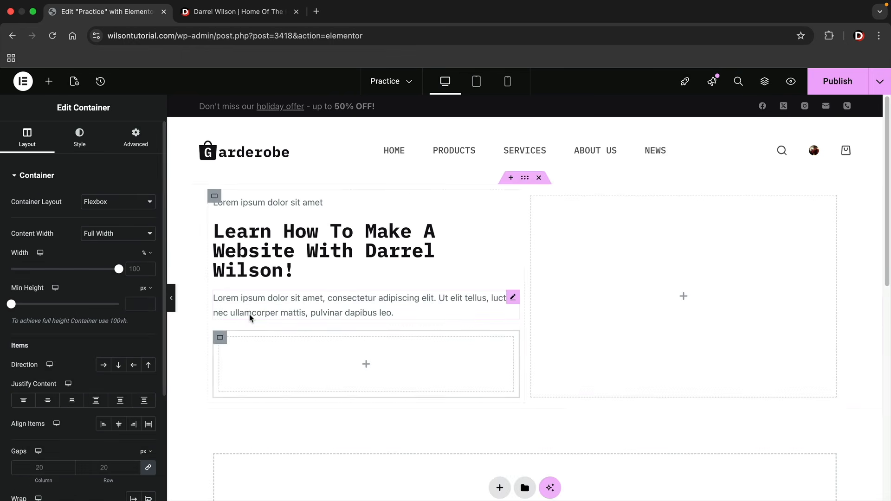
left_click(49, 82)
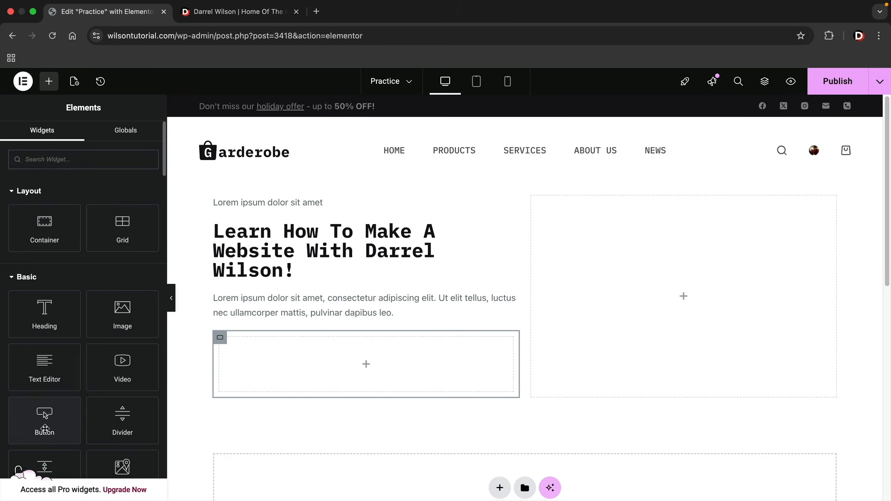
left_click_drag(45, 428, 245, 368)
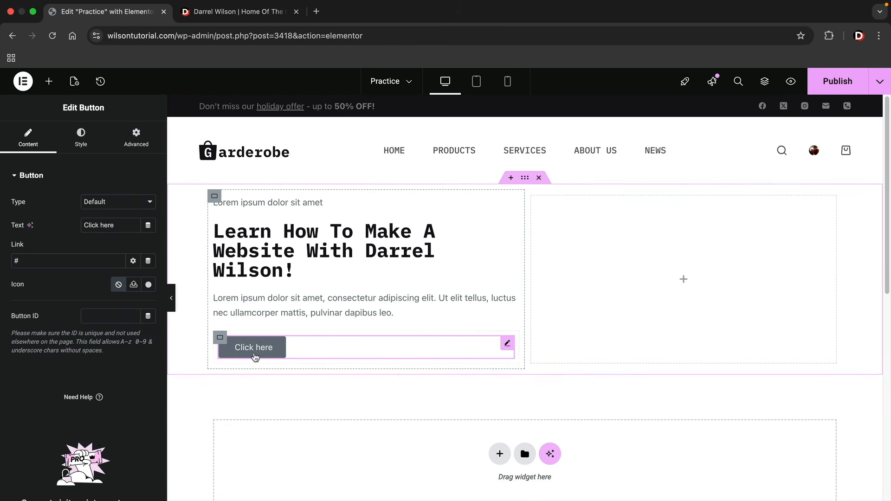
right_click(258, 349)
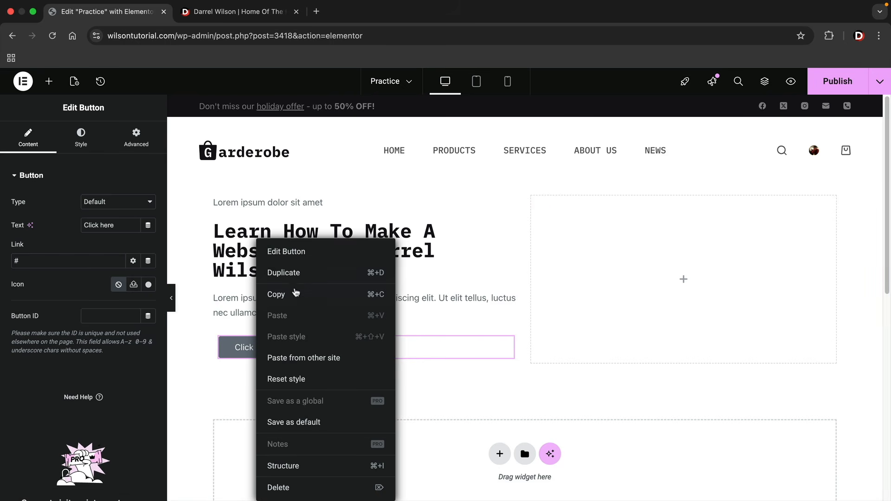
left_click(300, 273)
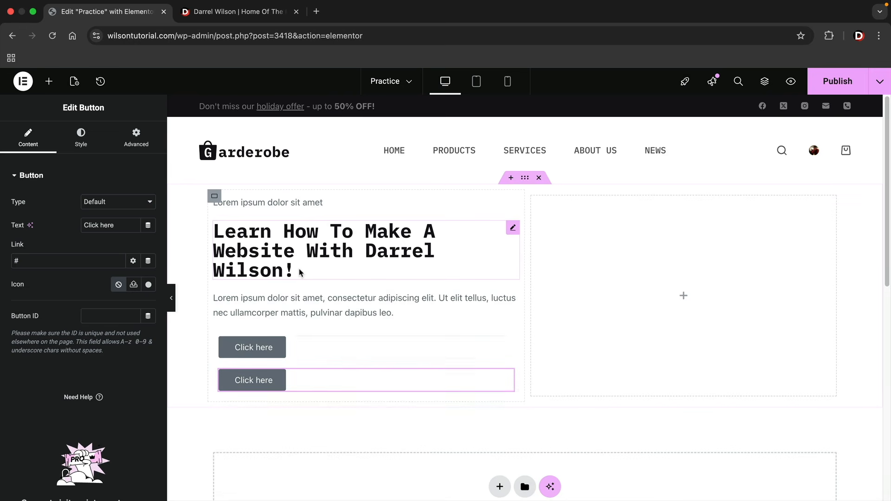
Set the first button's background colour to black and the second's to red
left_click(274, 352)
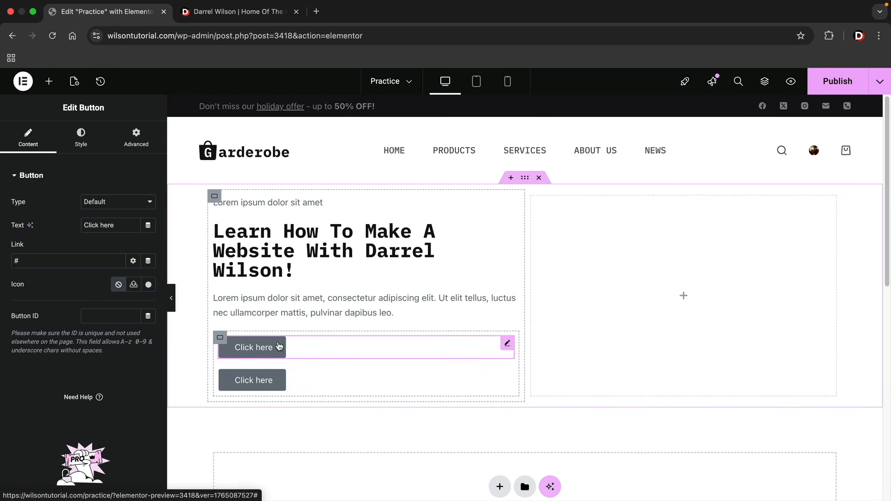
left_click(83, 143)
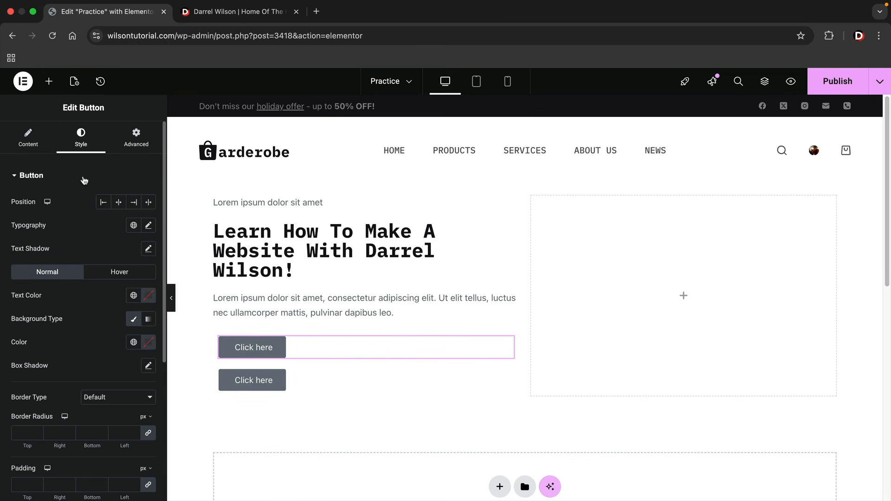
left_click(148, 342)
left_click_drag(119, 255, 104, 318)
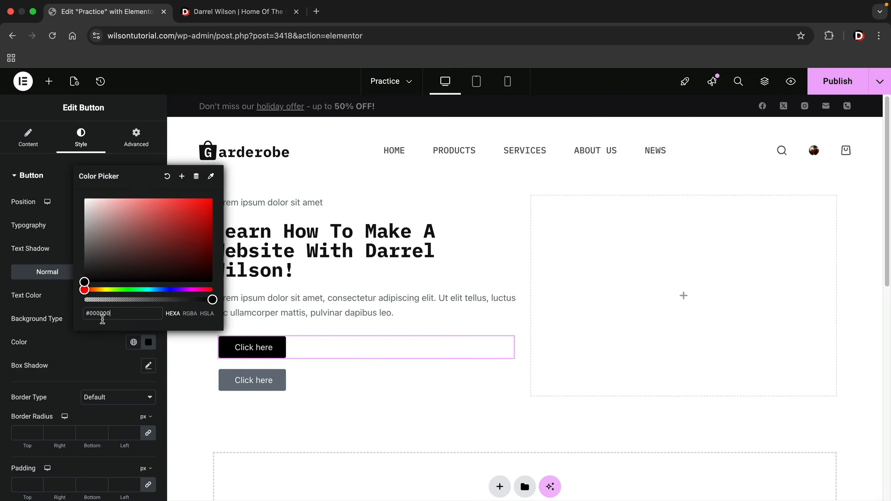
left_click(371, 384)
left_click(79, 135)
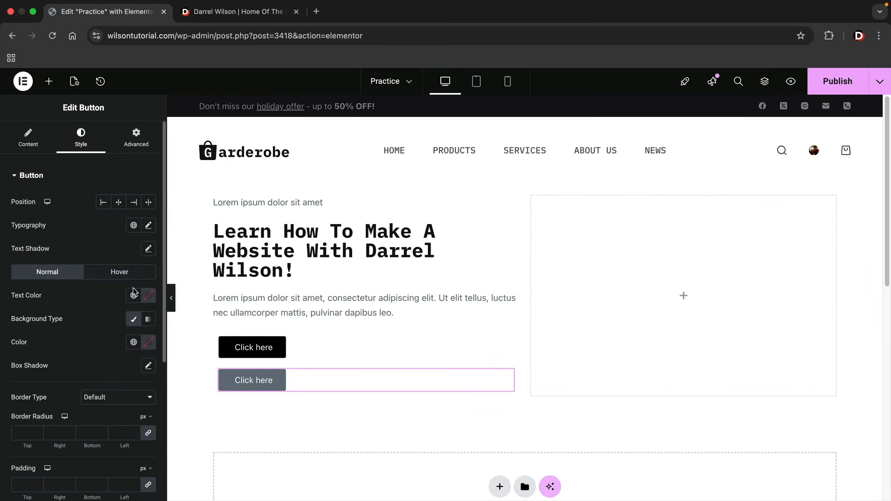
left_click(149, 342)
left_click_drag(188, 239, 198, 218)
left_click(315, 363)
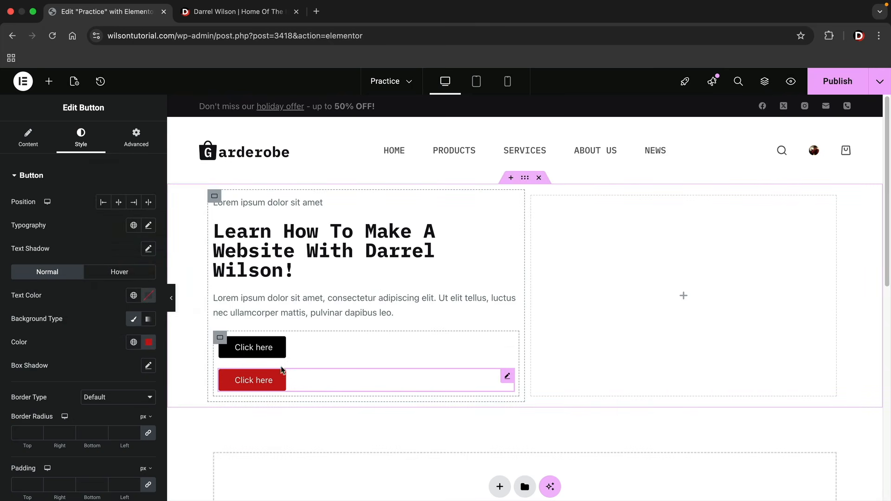
Select the buttons' container and dismiss a stray Flexbox structure prompt below
left_click(221, 338)
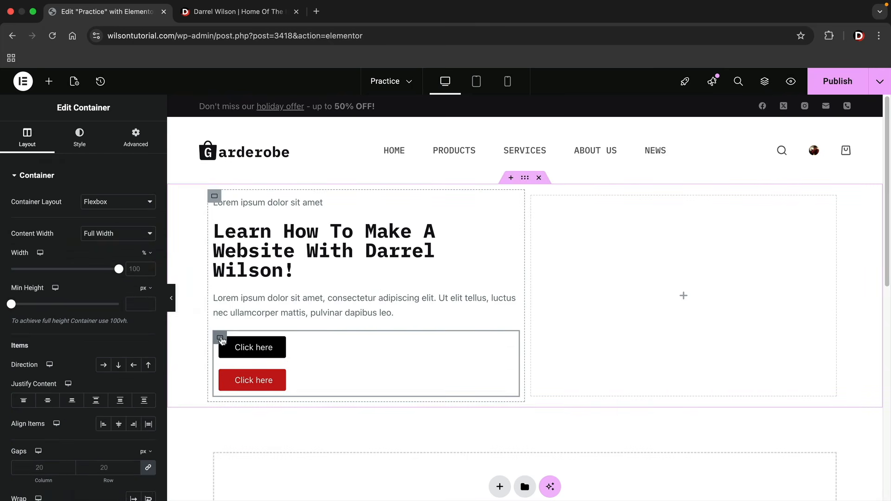
scroll(119, 362, "down", 3)
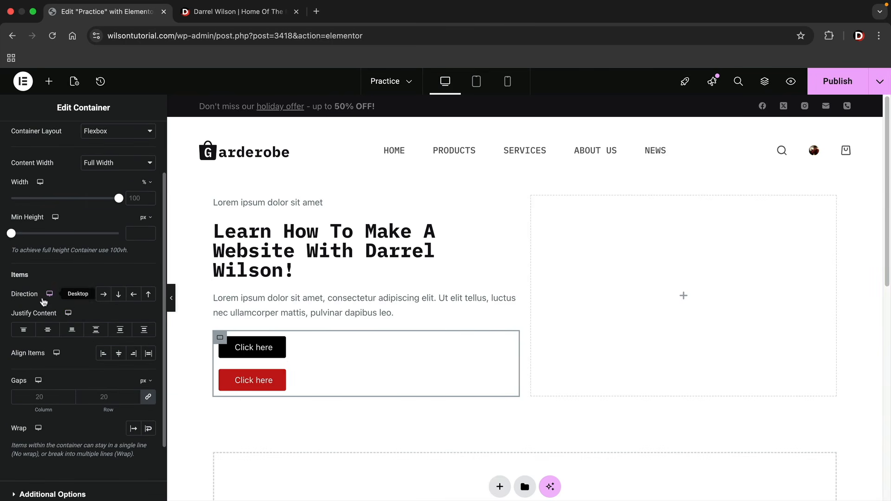
scroll(499, 214, "down", 6)
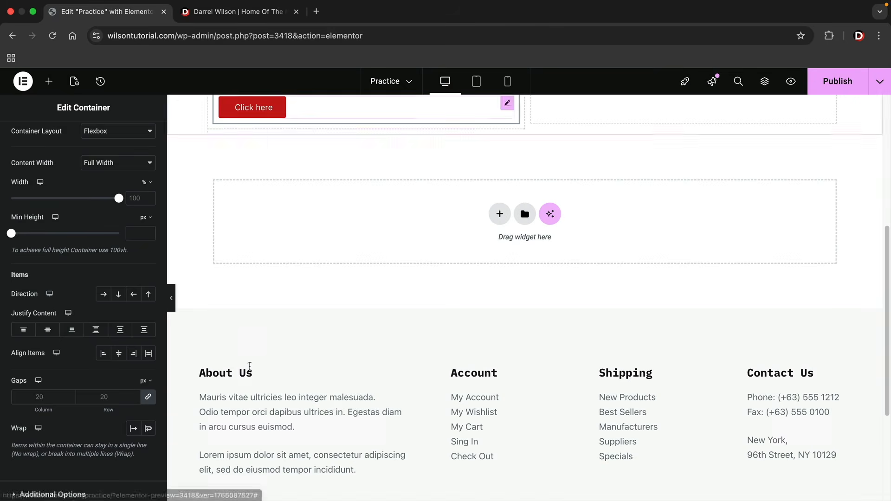
left_click(498, 212)
left_click(497, 246)
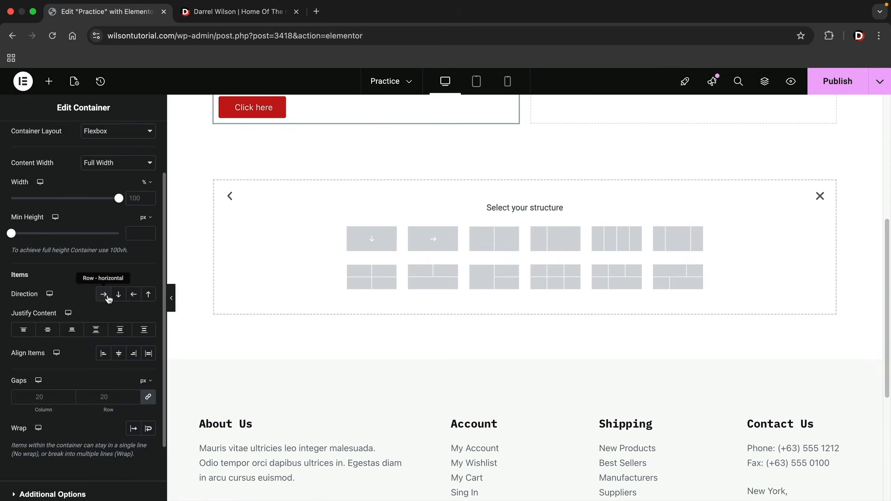
left_click(820, 196)
scroll(550, 227, "up", 3)
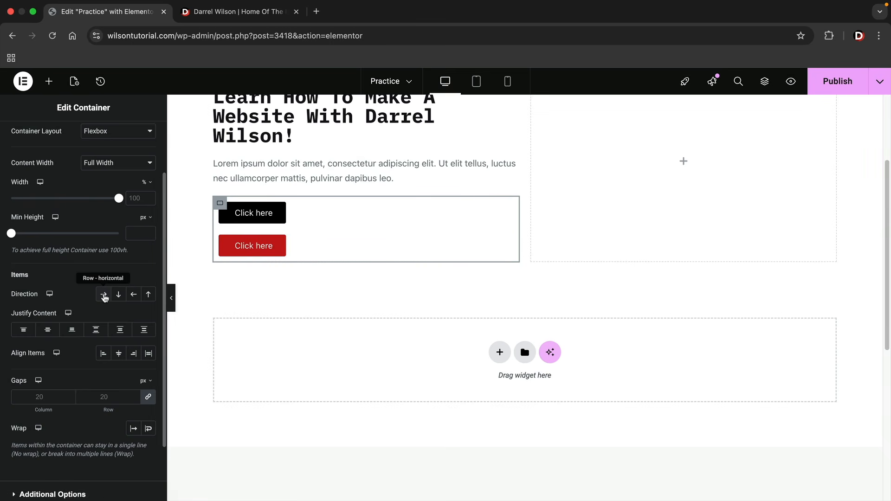
Try the container's Direction options and settle on Row - horizontal for the buttons
left_click(105, 295)
scroll(227, 322, "up", 3)
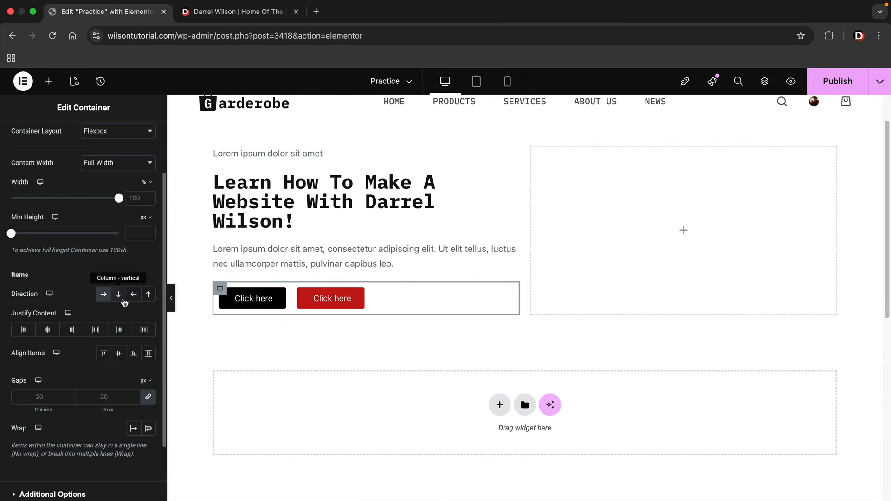
left_click(119, 300)
left_click(104, 297)
left_click(136, 297)
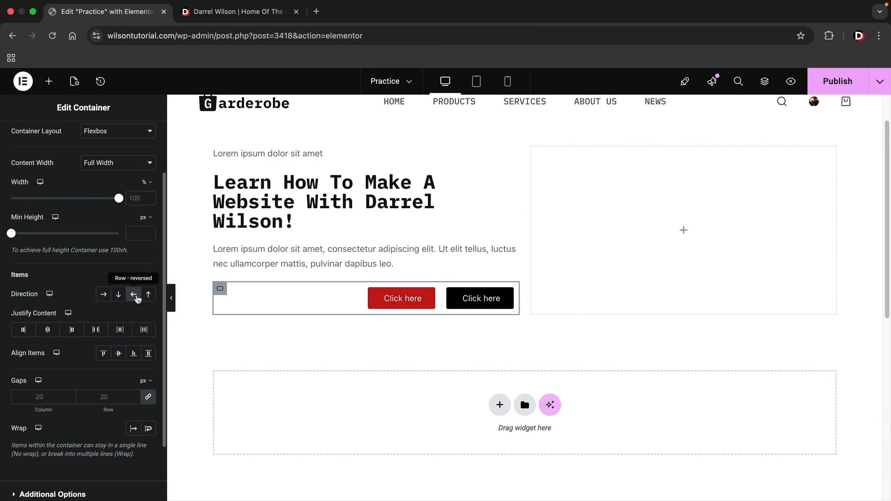
left_click(148, 296)
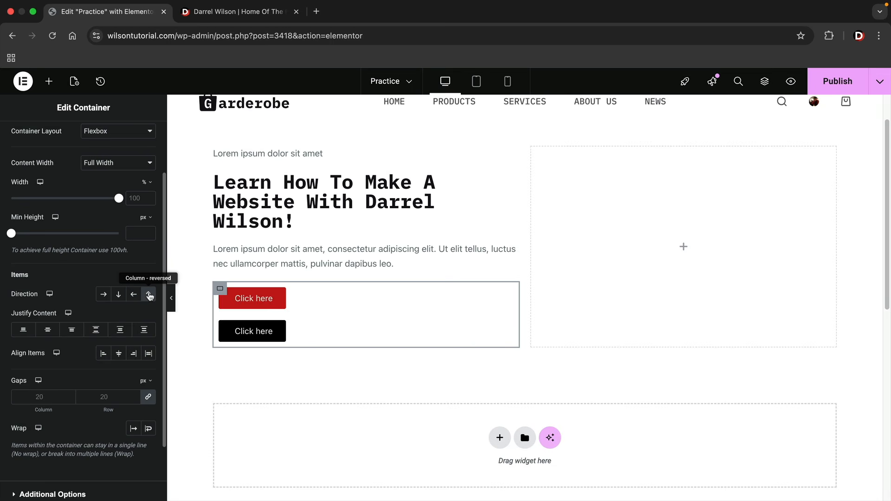
left_click(149, 297)
left_click(149, 296)
left_click(149, 296)
left_click(149, 297)
left_click(149, 296)
left_click(149, 296)
left_click(149, 297)
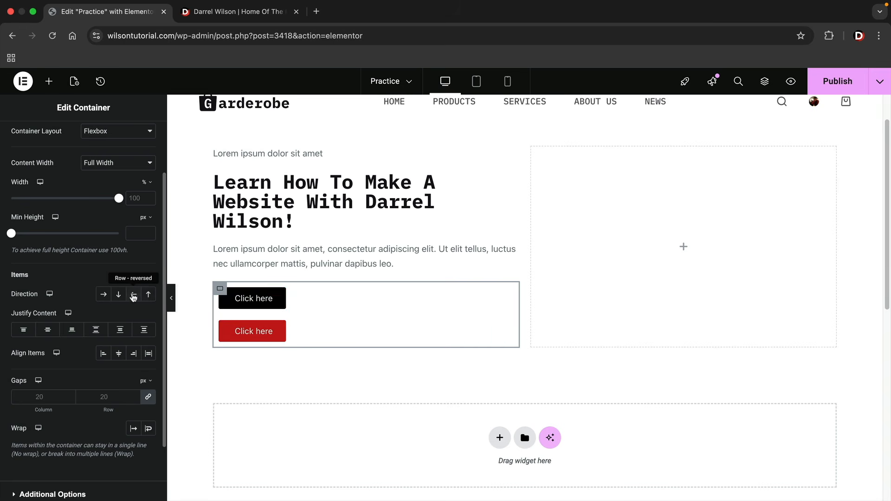
left_click(133, 296)
left_click(113, 298)
left_click(105, 300)
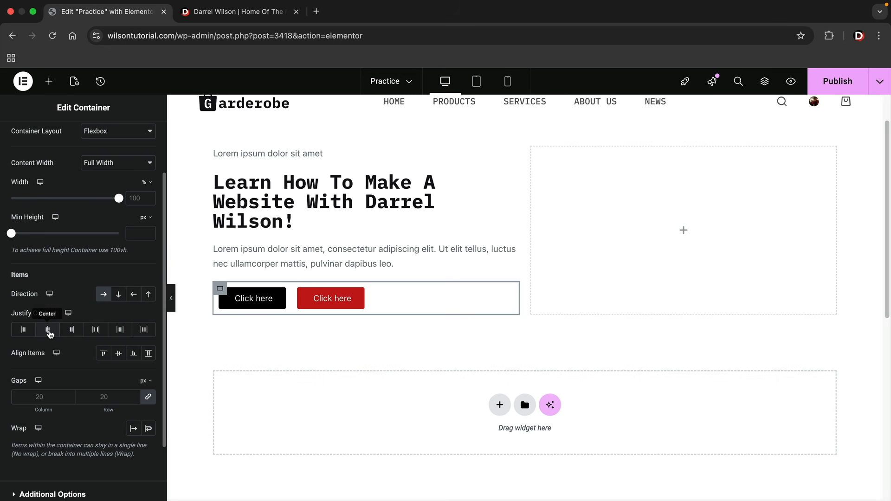
Try the Justify Content options and increase the Gaps value between the buttons
left_click(49, 330)
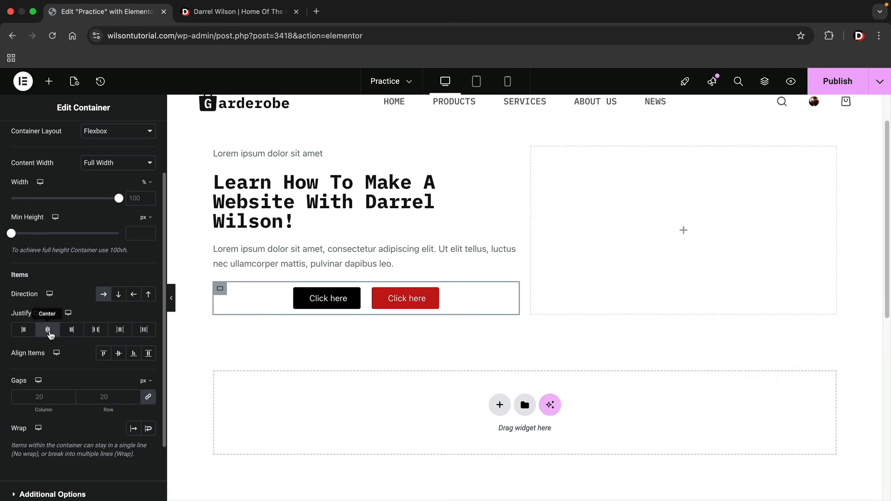
left_click(72, 332)
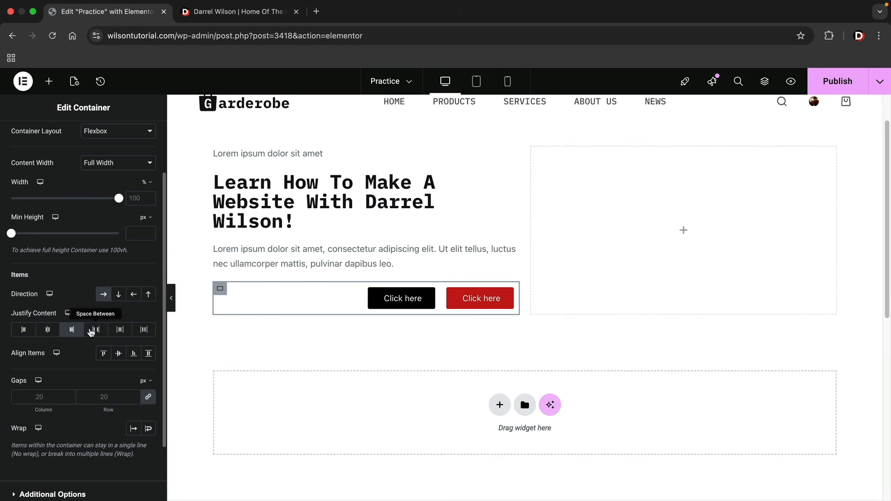
left_click(99, 333)
left_click(121, 331)
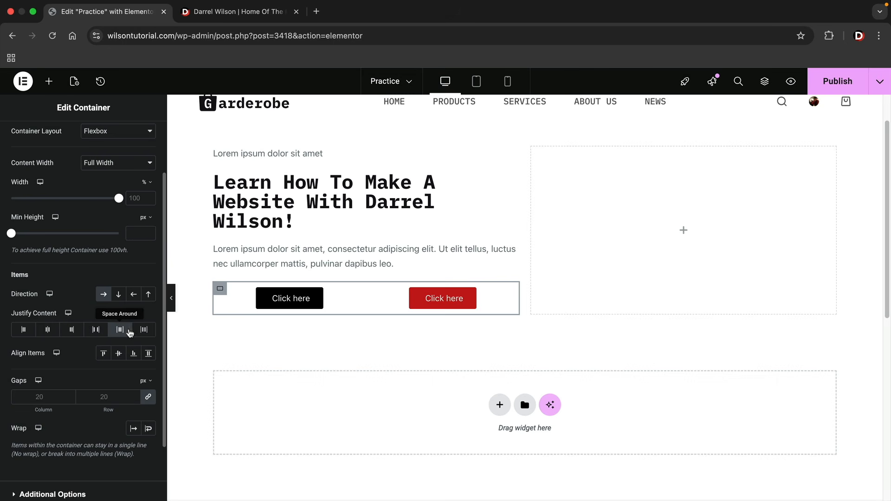
left_click(147, 331)
double_click(132, 397)
type("3")
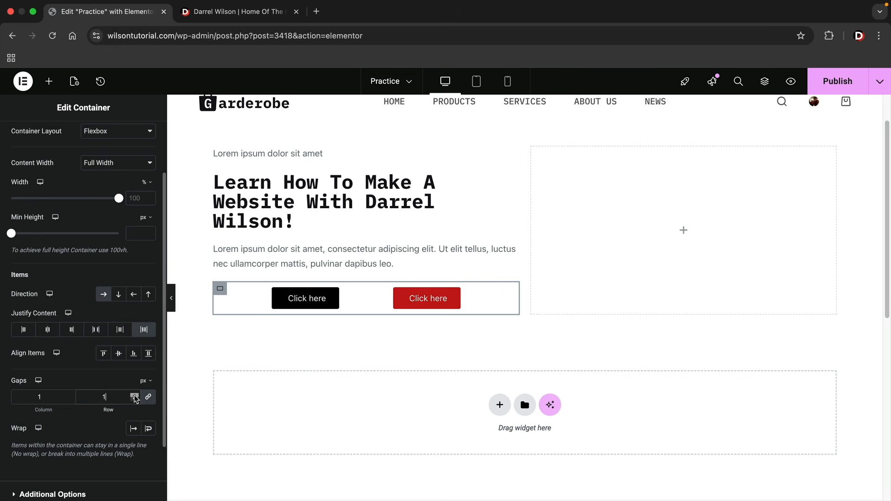
left_click(134, 396)
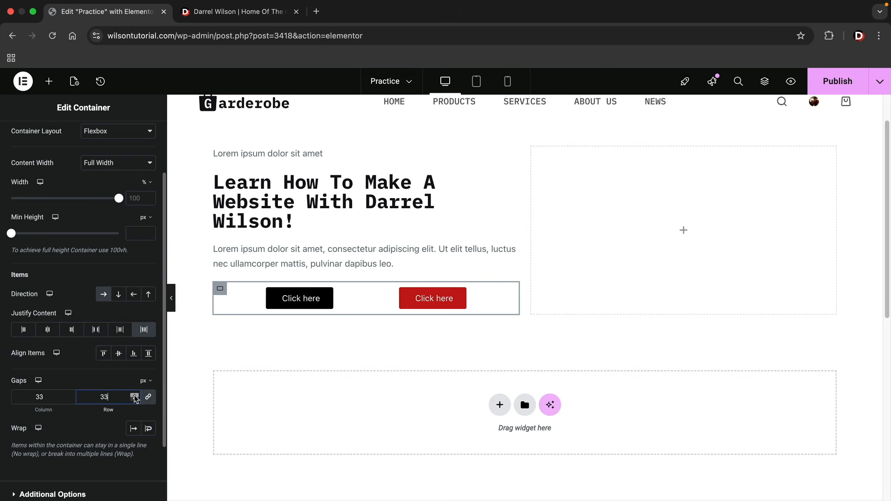
left_click_drag(134, 398, 134, 397)
Set Justify Content to Start and clear the Gaps value back to 20 px
left_click(23, 330)
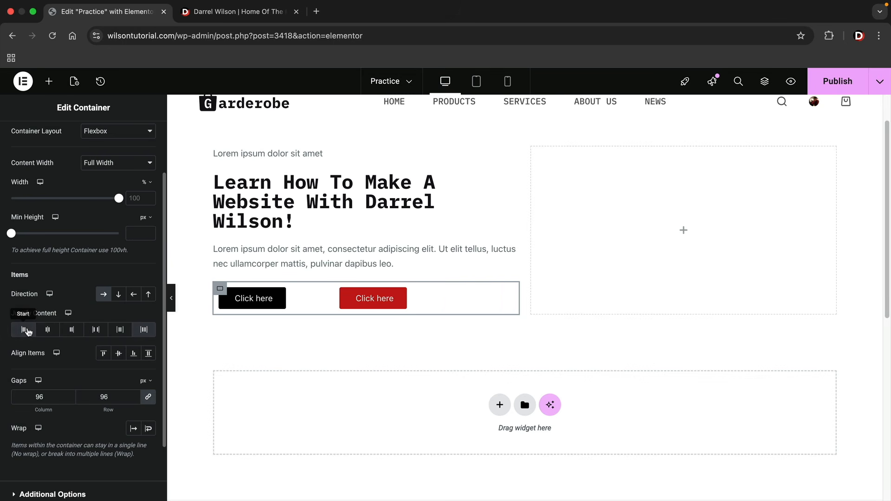
left_click(47, 329)
left_click(71, 329)
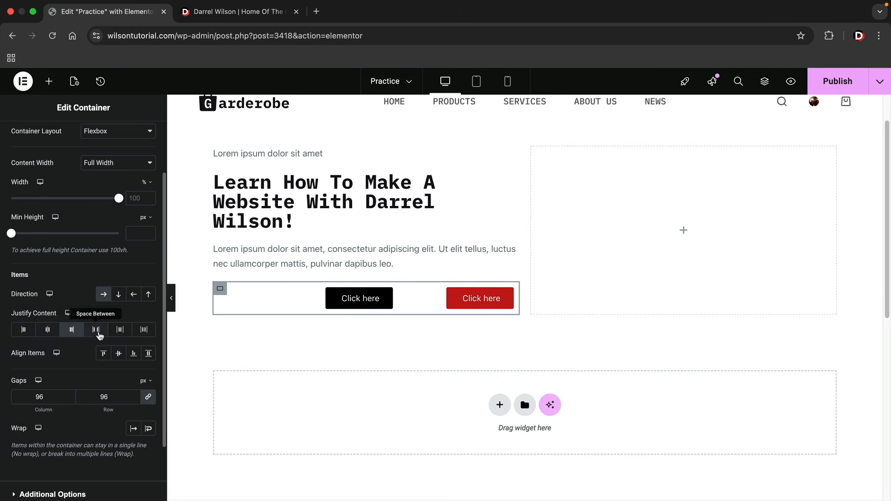
left_click(96, 330)
left_click(120, 329)
left_click(144, 329)
left_click(23, 329)
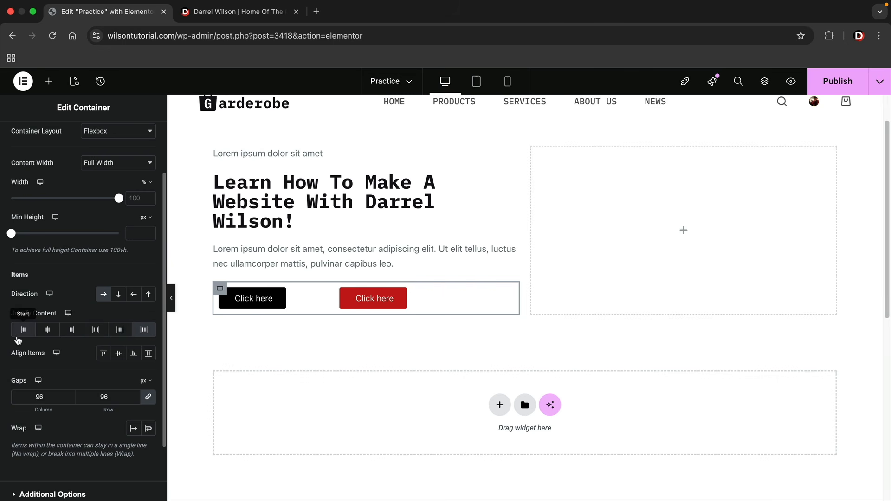
left_click_drag(111, 397, 96, 394)
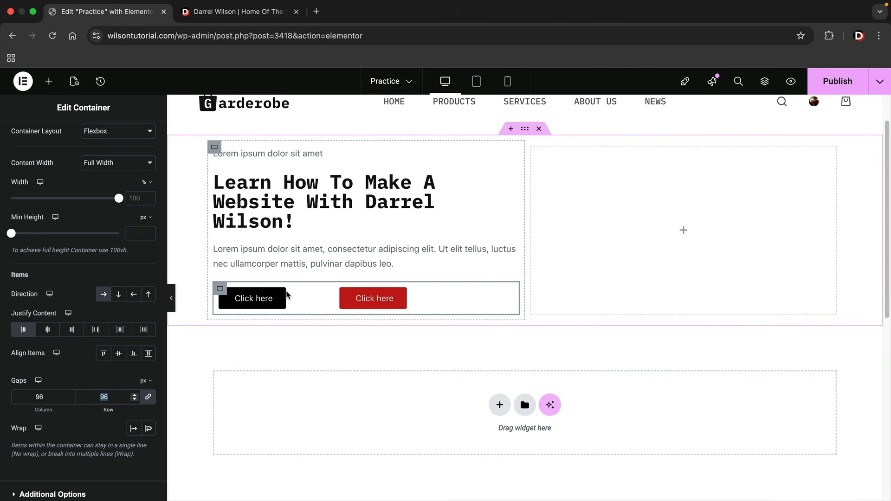
key("BackSpace")
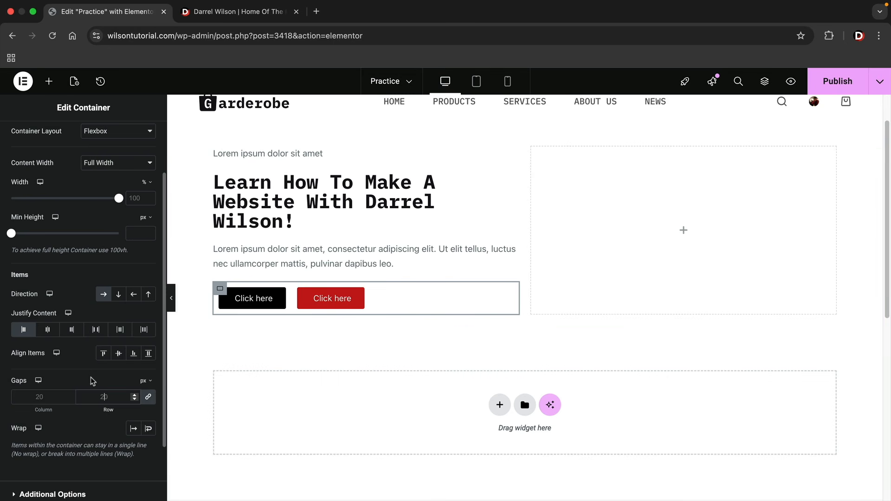
scroll(92, 382, "up", 1)
scroll(278, 359, "up", 1)
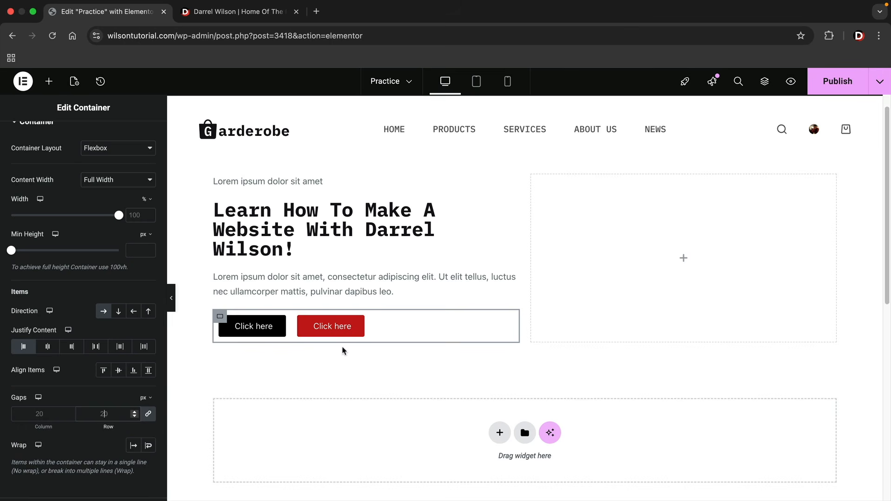
left_click(313, 249)
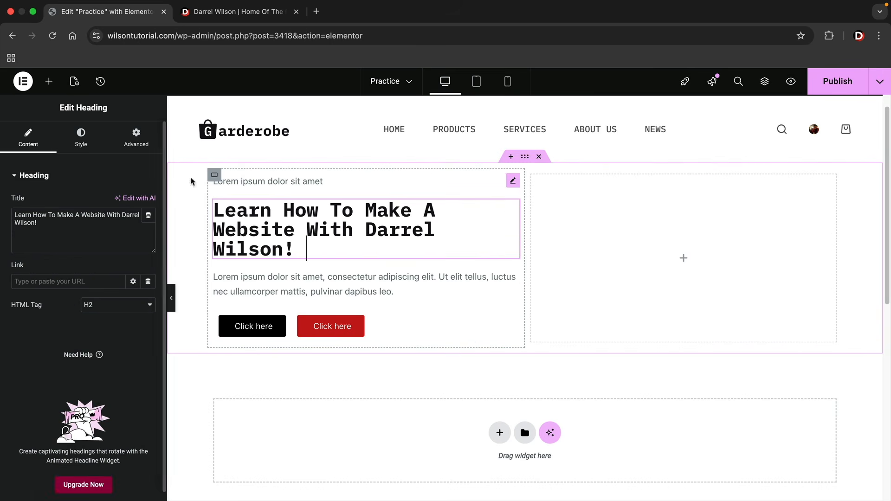
Set the heading typography to 60 px size and Bold weight
left_click(82, 144)
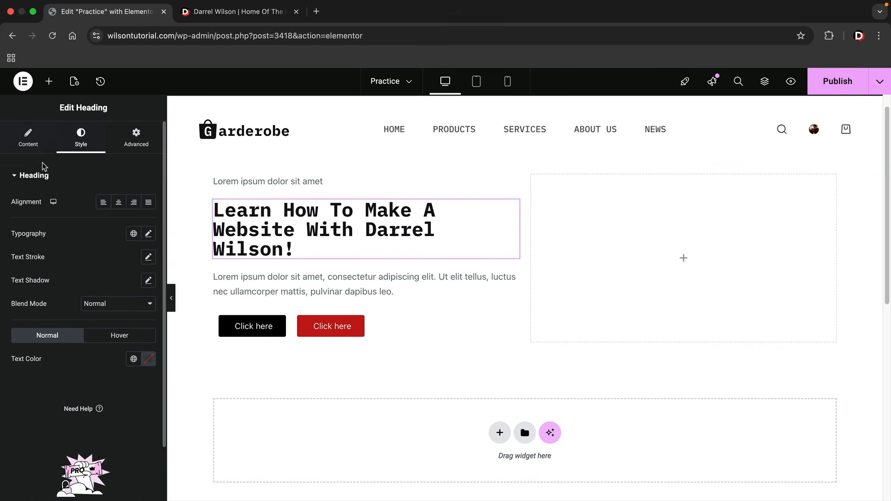
left_click(149, 234)
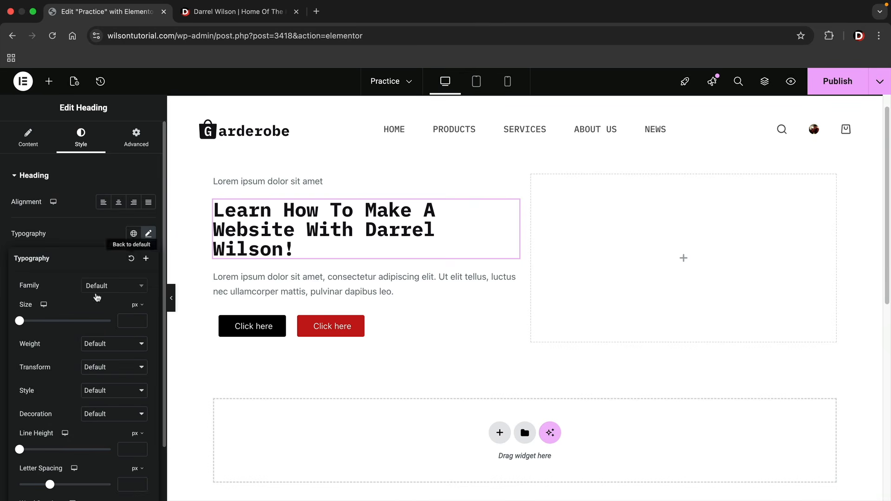
left_click_drag(20, 321, 47, 320)
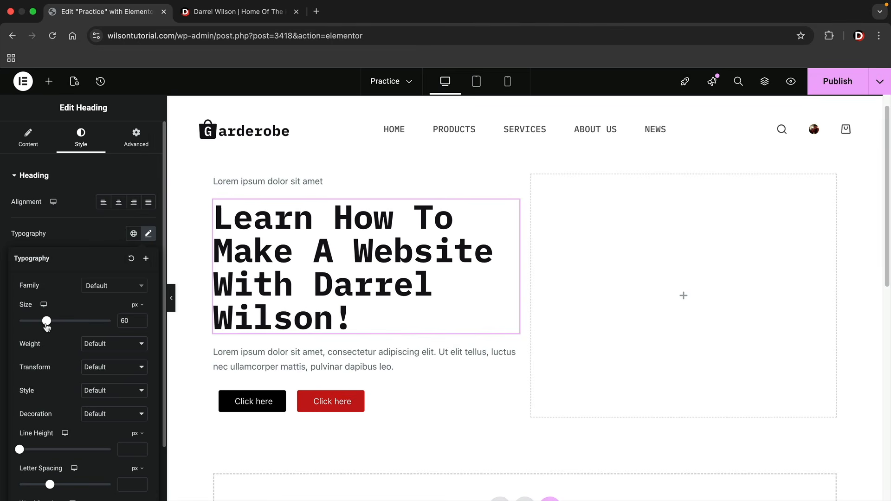
left_click(95, 344)
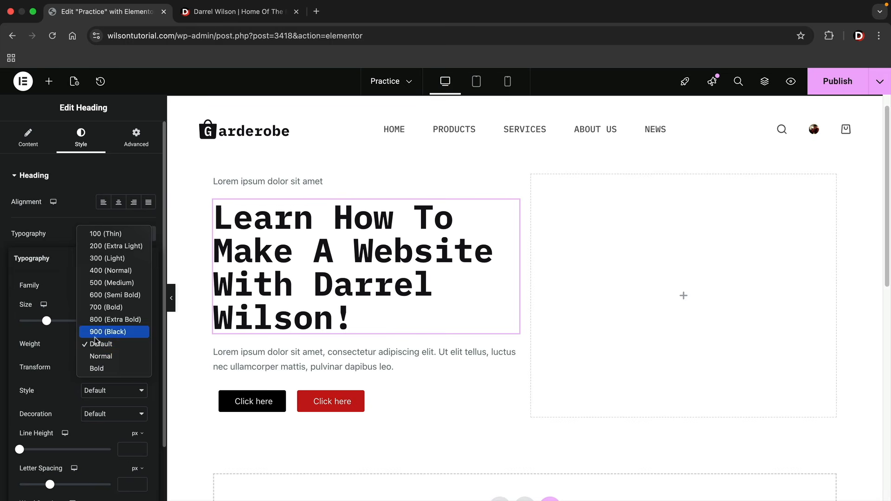
left_click(106, 368)
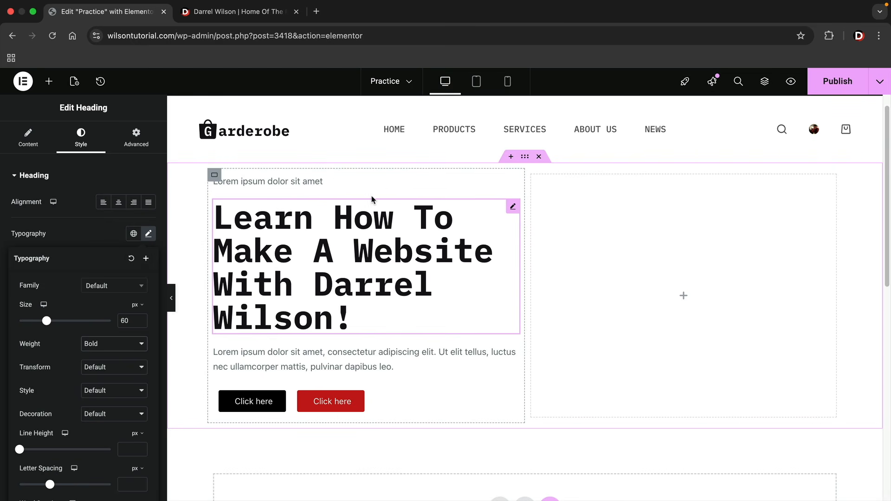
left_click(214, 176)
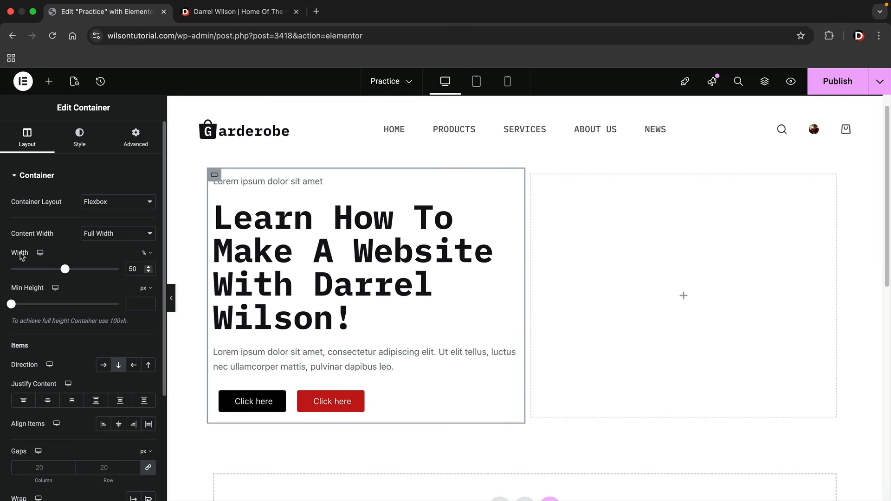
Widen the left column container to 68% and preview the page without the panel
left_click_drag(66, 274, 86, 275)
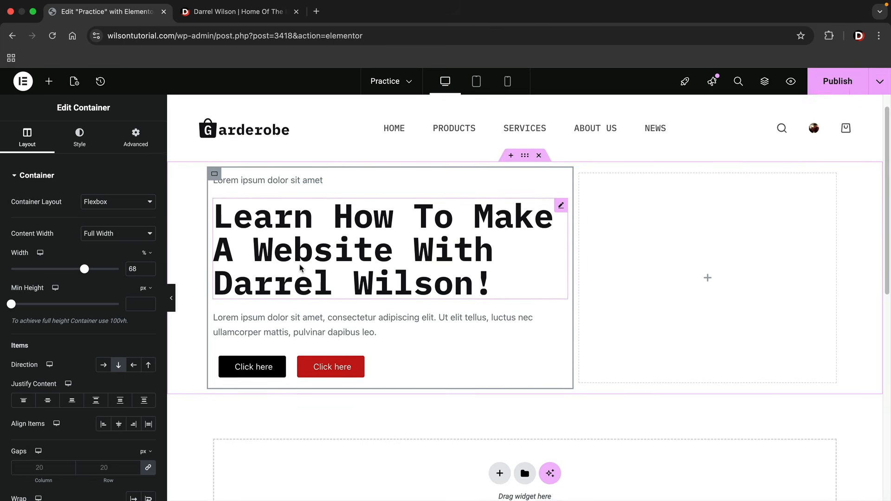
scroll(246, 266, "down", 1)
left_click(172, 298)
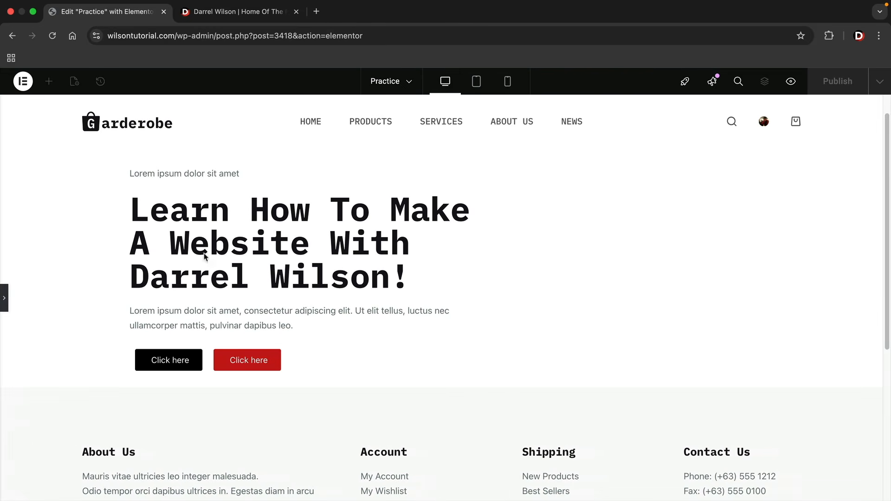
left_click(5, 298)
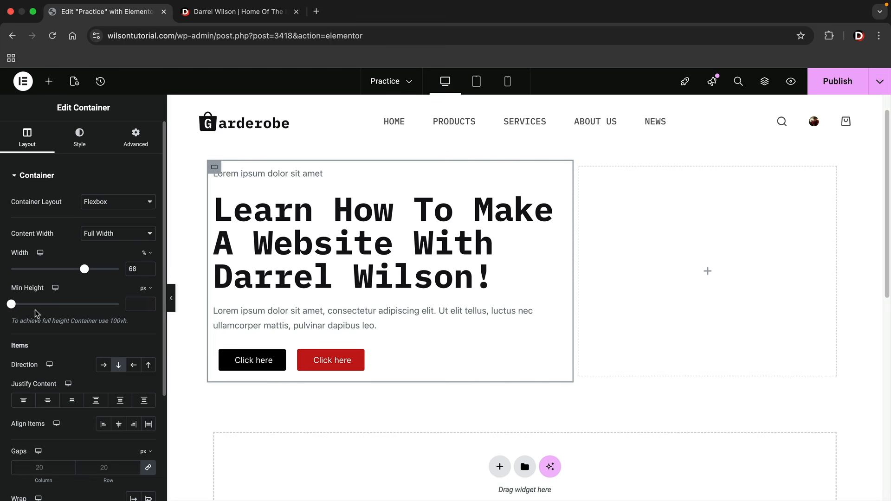
Compare with the darrelwilson.com reference and review the 100vh full-height hint
left_click(234, 12)
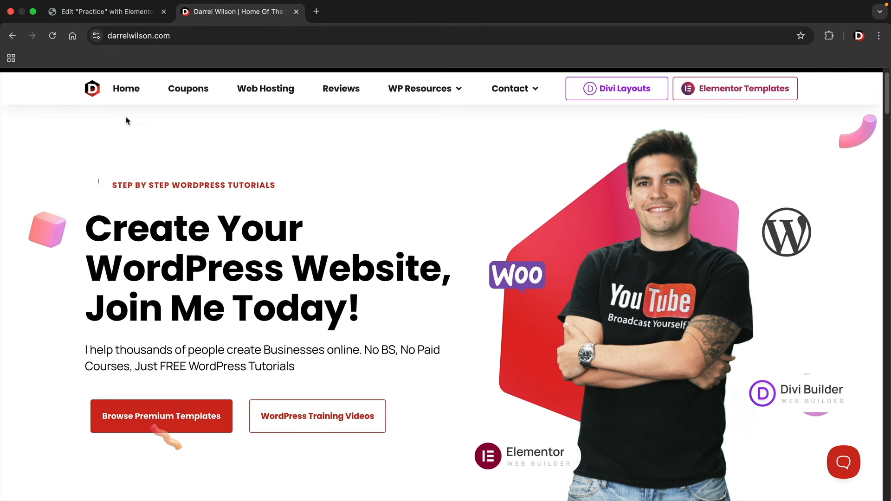
left_click(114, 14)
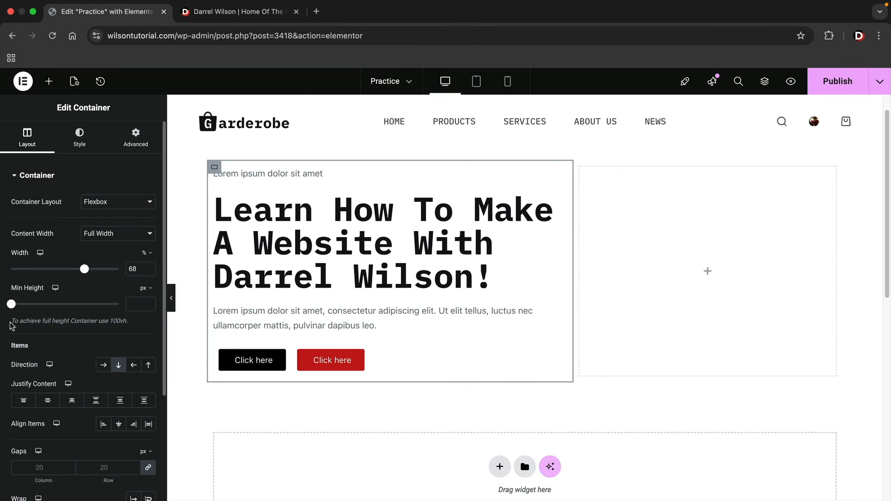
left_click_drag(14, 323, 121, 322)
left_click(133, 325)
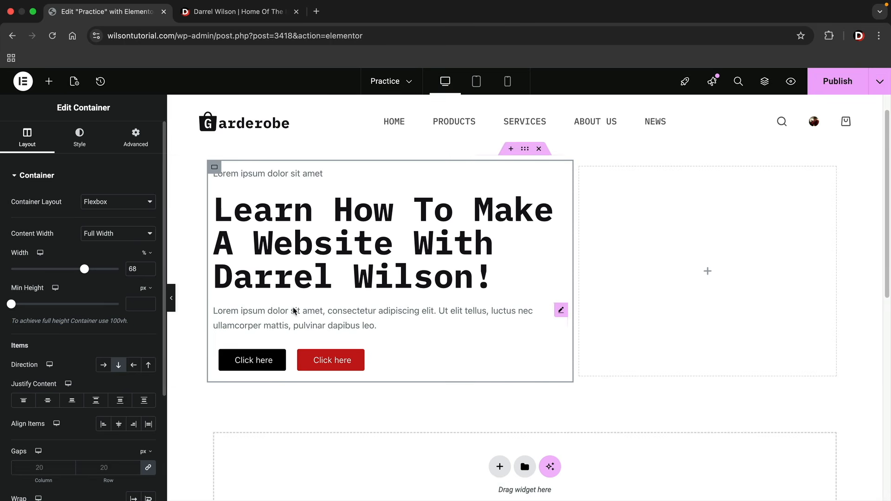
scroll(534, 255, "up", 1)
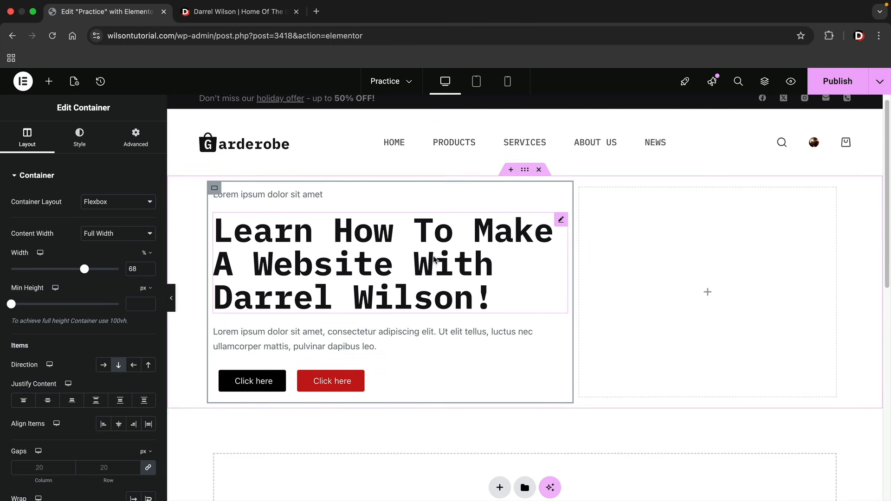
Set the hero section's minimum height to 100 vh so it fills the screen
left_click(526, 171)
scroll(526, 171, "down", 1)
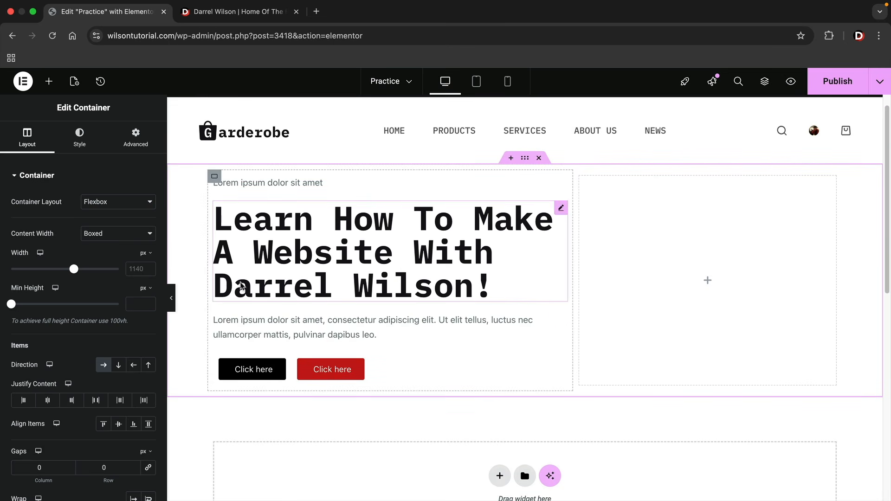
left_click(135, 302)
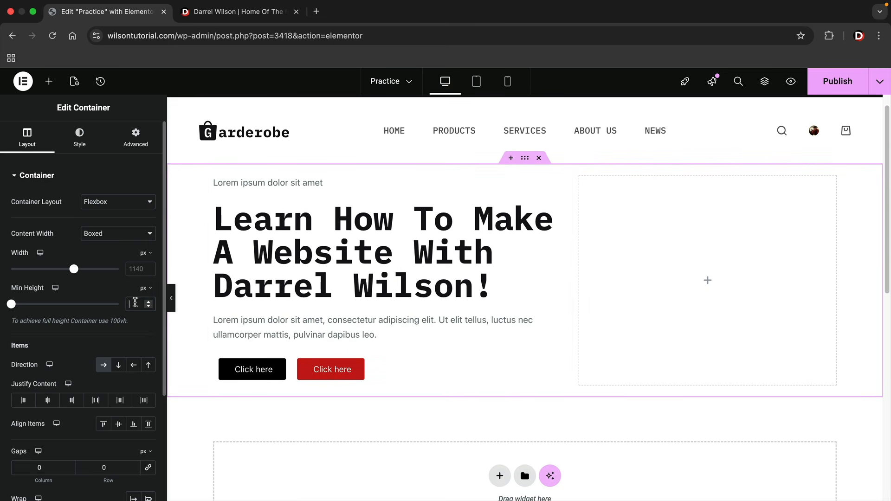
type("100")
left_click(147, 289)
left_click(144, 338)
left_click_drag(17, 308, 120, 306)
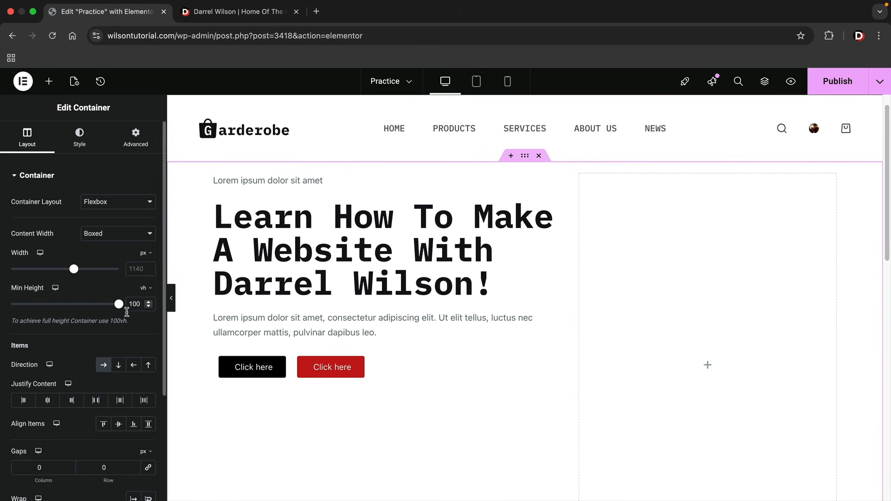
Try the left column's Justify Content options: end, space between, around and evenly
scroll(388, 335, "down", 2)
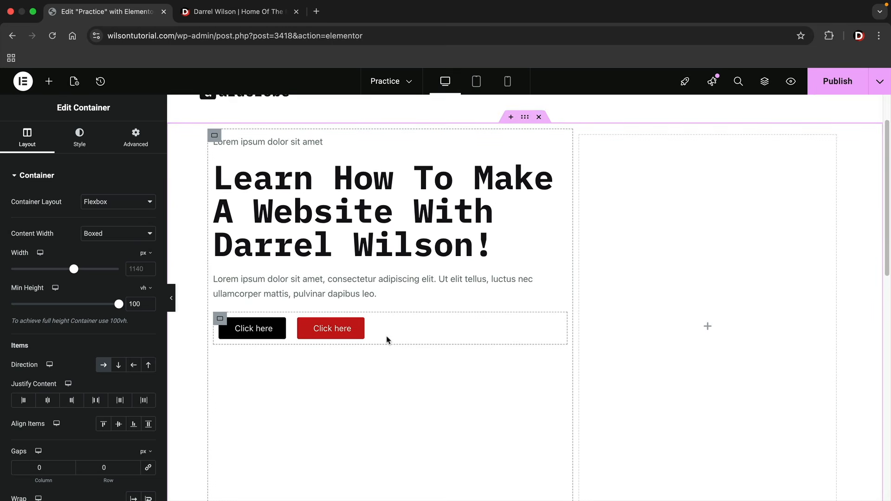
scroll(388, 336, "down", 1)
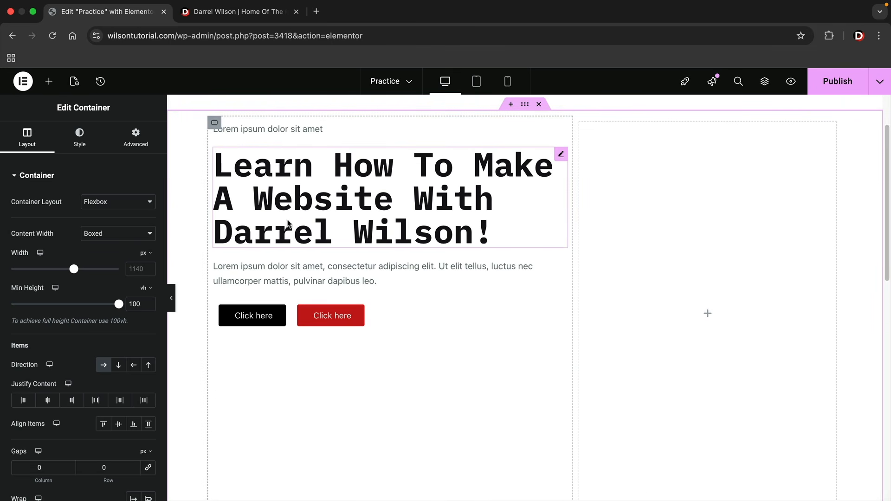
left_click(214, 126)
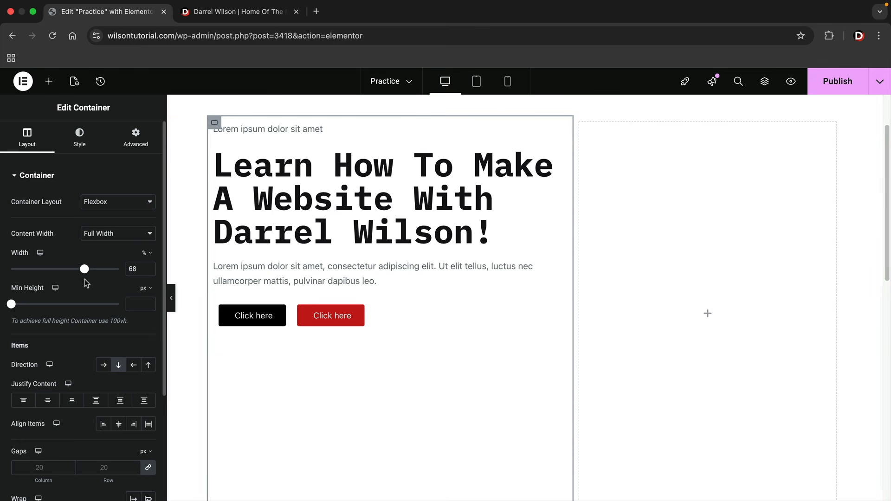
scroll(51, 390, "down", 1)
left_click(72, 399)
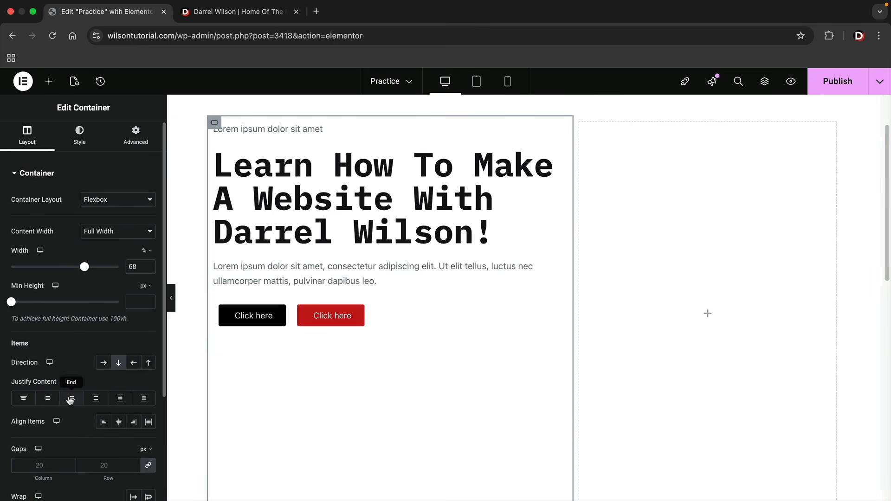
left_click(95, 398)
left_click(119, 399)
left_click(144, 399)
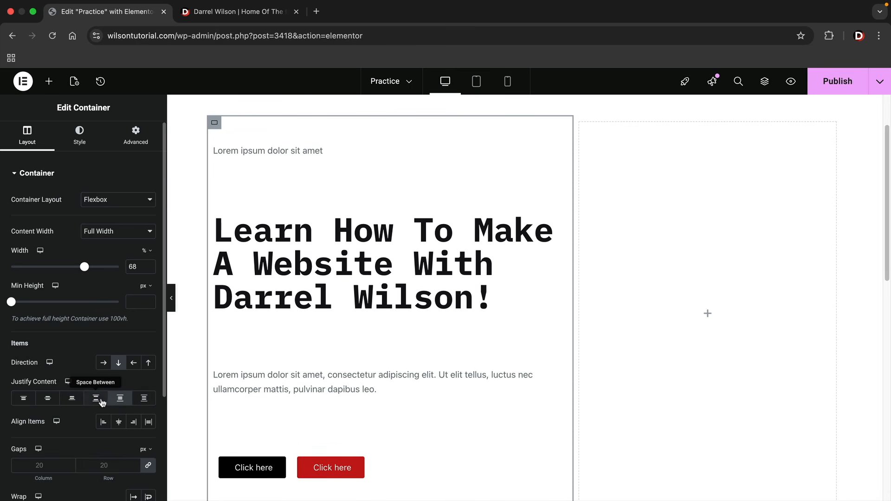
left_click(71, 398)
left_click(48, 398)
left_click(23, 399)
left_click(51, 402)
left_click(72, 399)
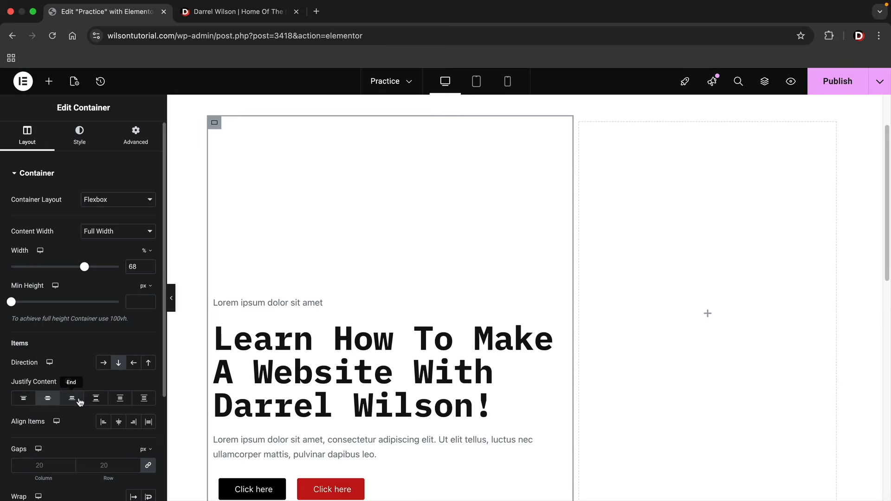
left_click(96, 399)
left_click(121, 399)
left_click(120, 399)
left_click(136, 402)
left_click(96, 399)
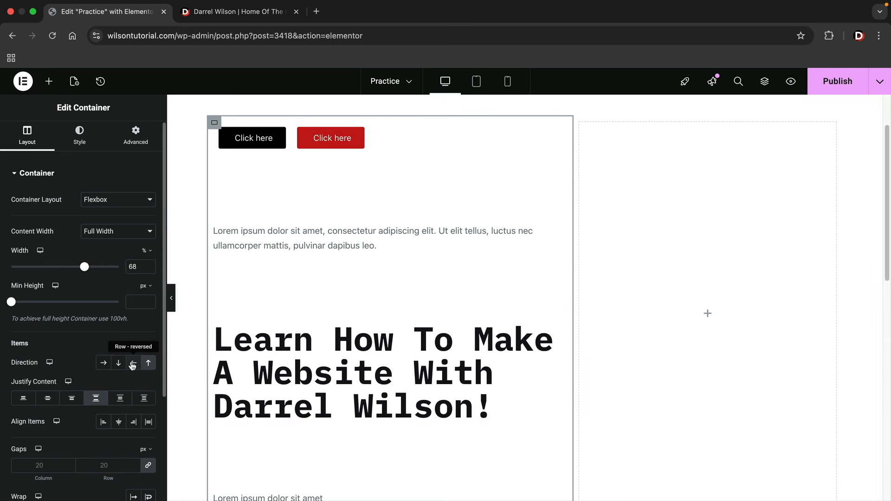
Set the left column to Column - vertical with Justify Content Center, then preview the page
left_click(133, 366)
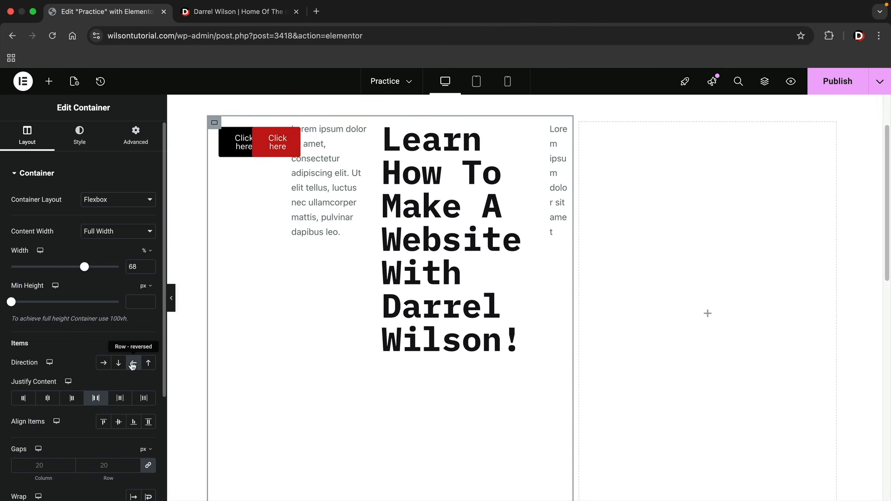
left_click(105, 365)
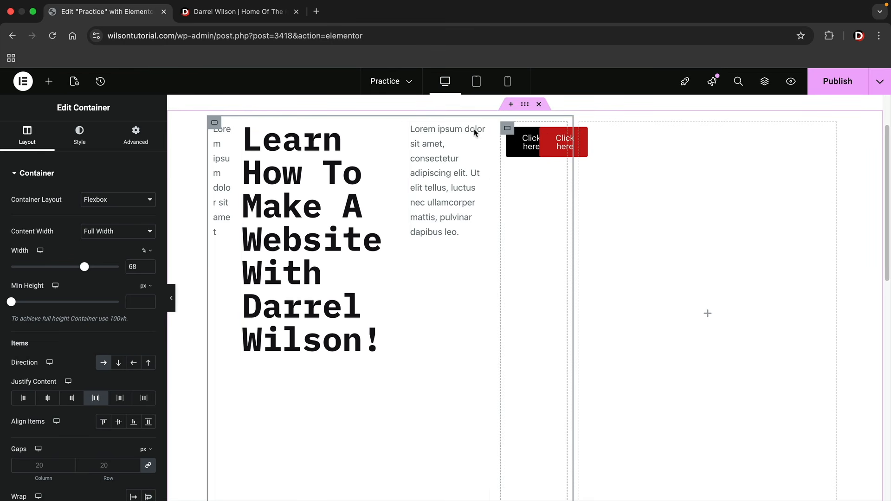
left_click(119, 364)
left_click(46, 399)
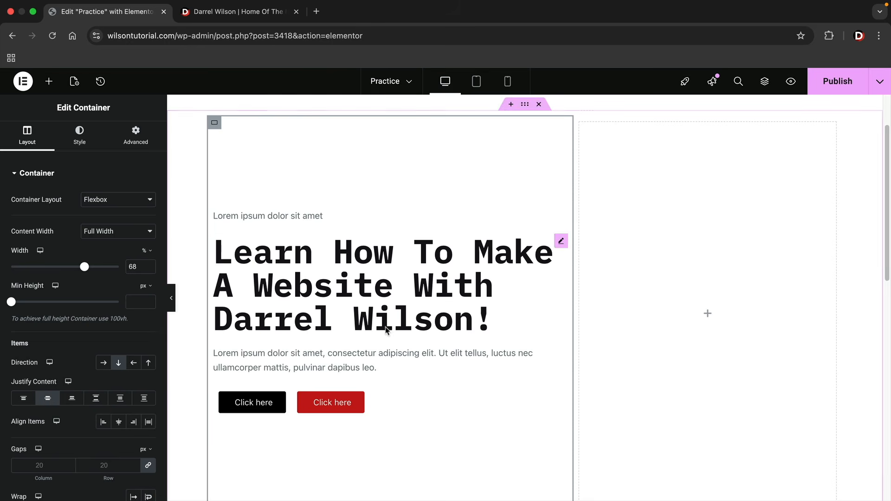
scroll(379, 330, "down", 1)
left_click(173, 299)
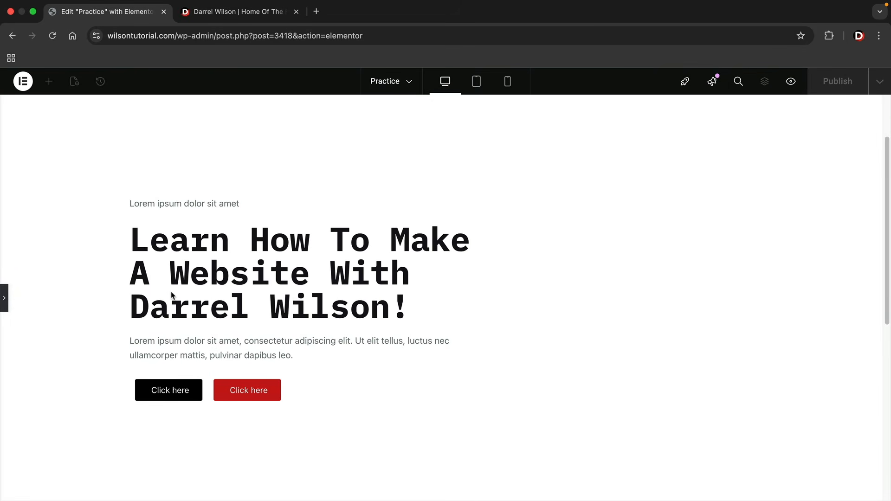
left_click(4, 298)
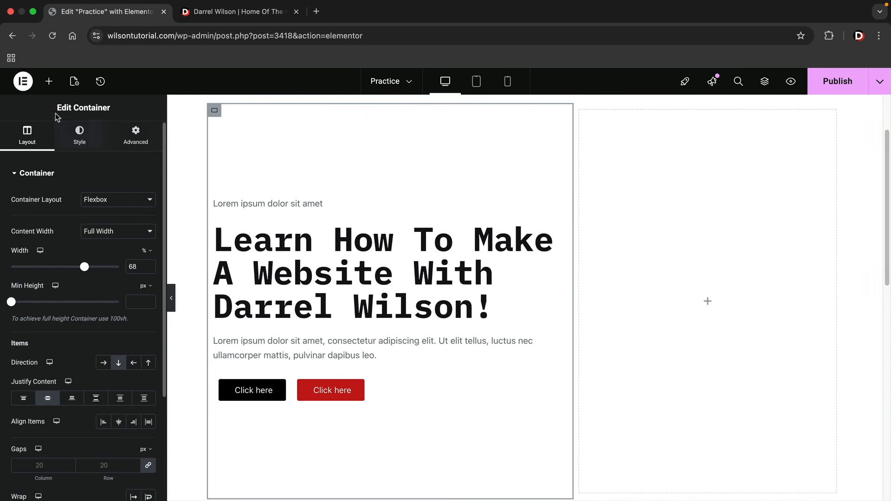
left_click(53, 83)
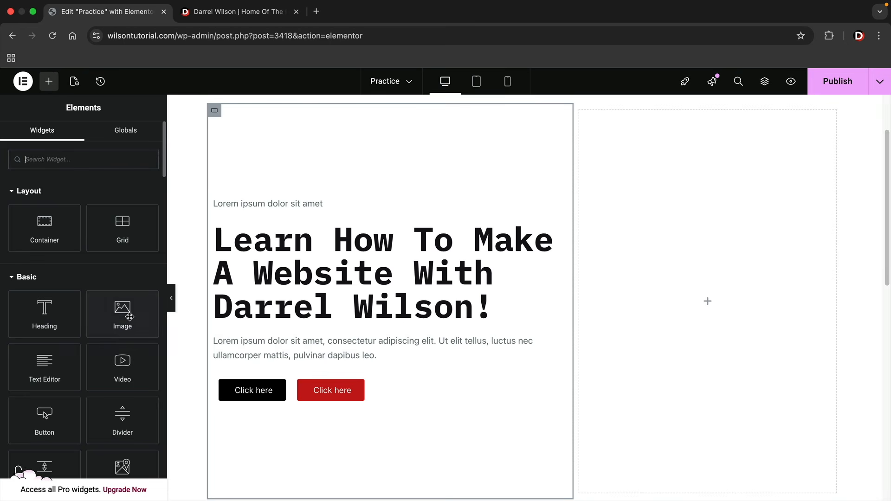
Place an Image widget in the right container showing the red-coat photo from the Media Library
left_click_drag(122, 312, 674, 313)
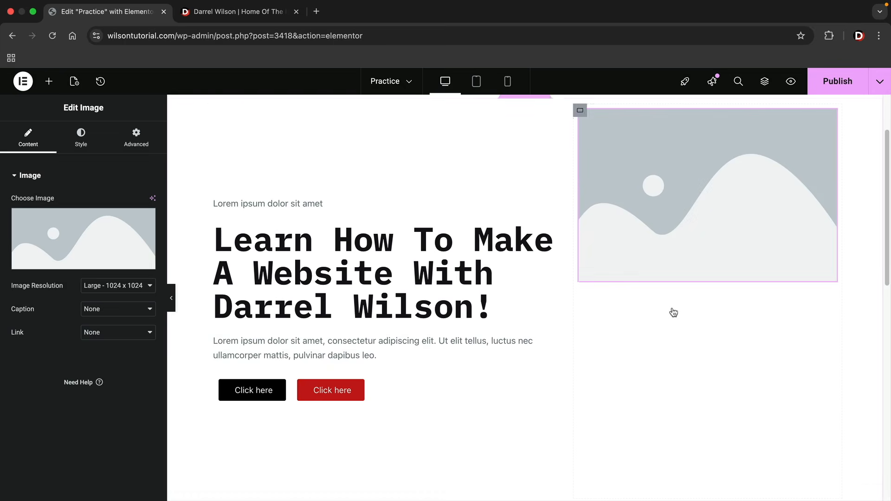
left_click(103, 235)
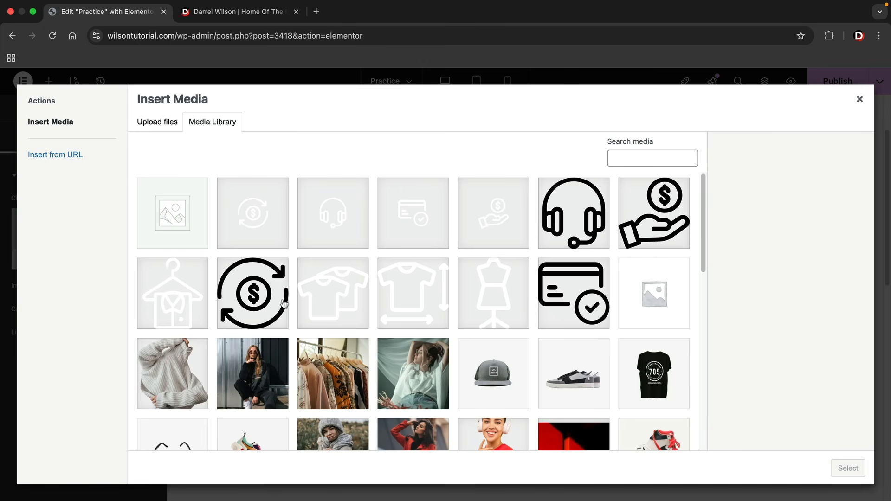
scroll(365, 318, "down", 2)
scroll(365, 319, "down", 1)
left_click(417, 336)
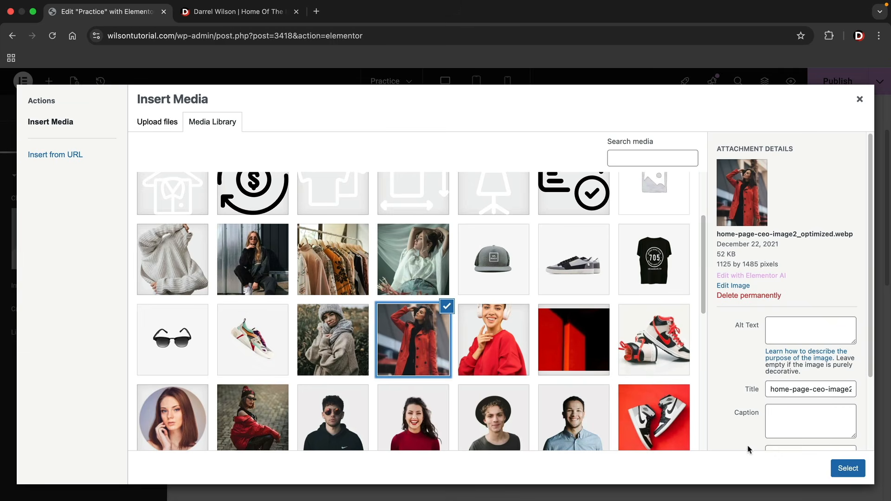
left_click(848, 469)
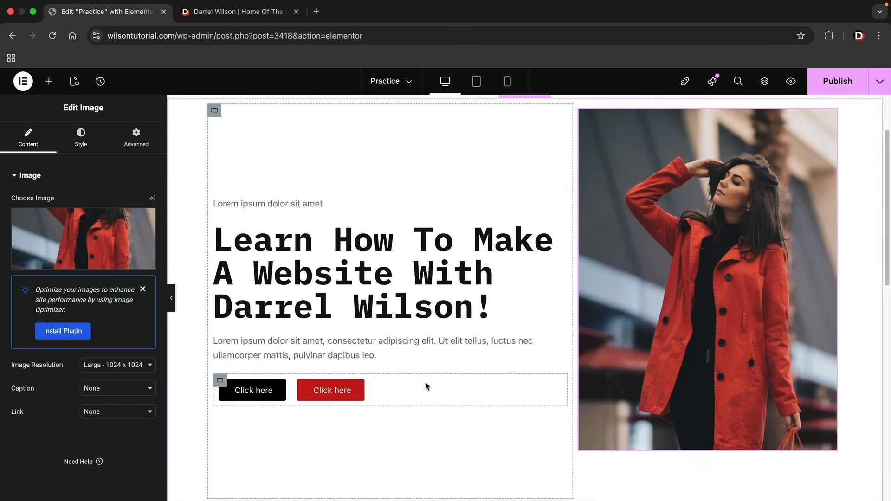
scroll(427, 387, "up", 1)
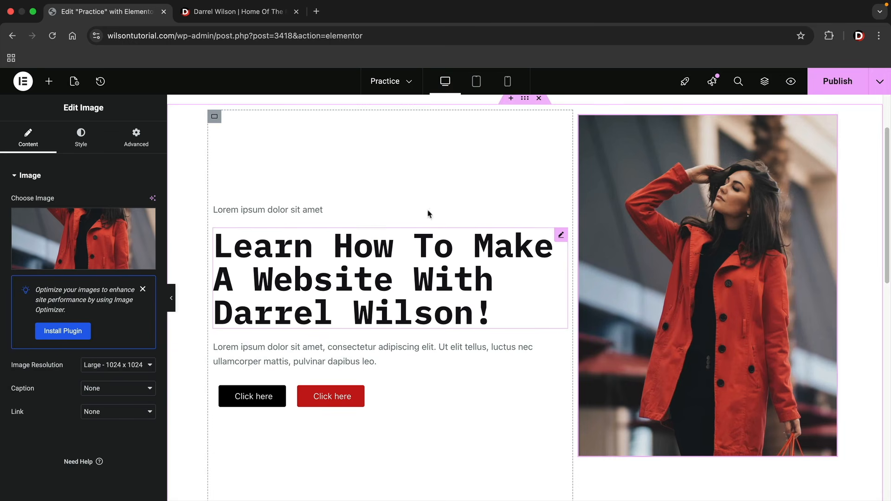
scroll(371, 241, "up", 3)
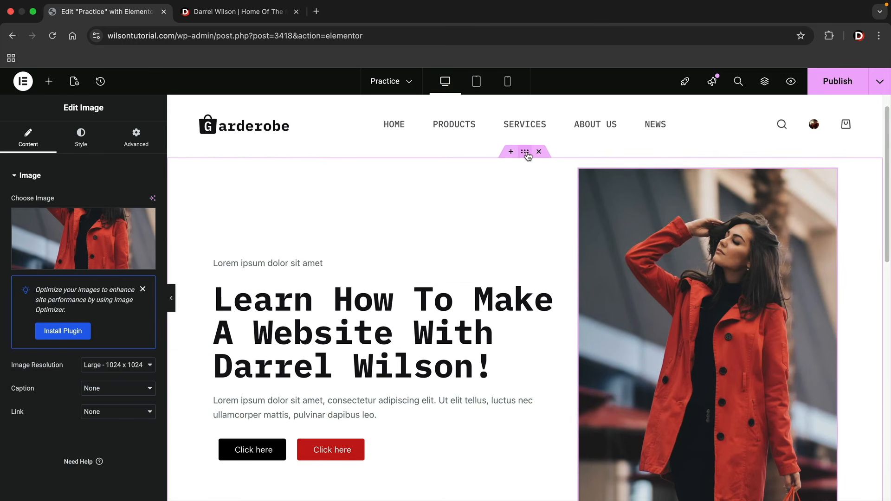
left_click(525, 153)
scroll(305, 251, "down", 2)
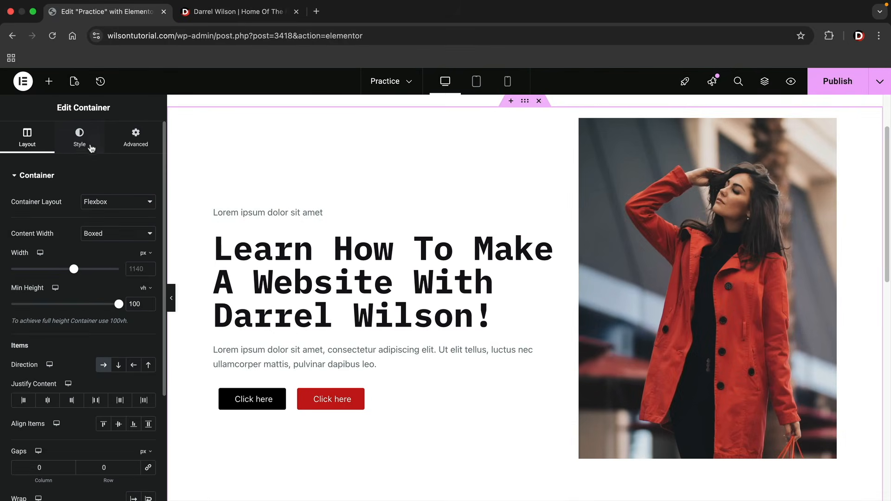
Give the hero container a Classic background in light grey #E6E6E4
left_click(91, 148)
left_click(104, 226)
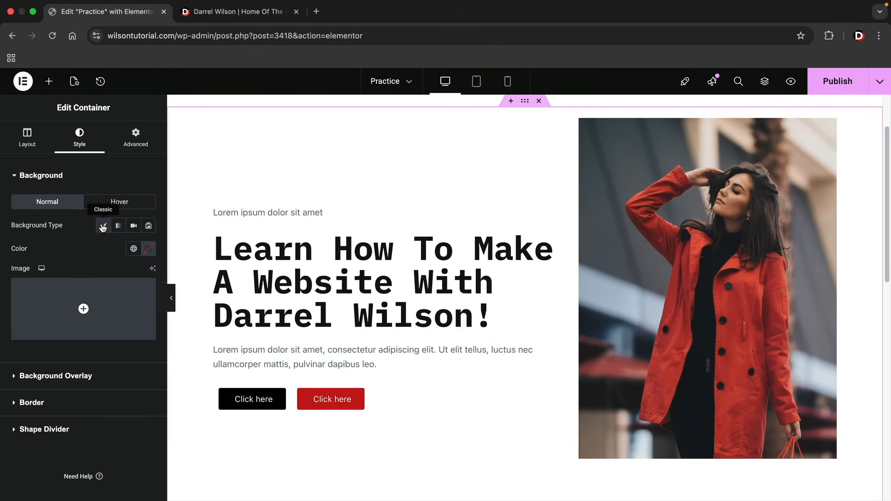
left_click(148, 249)
left_click_drag(83, 308, 85, 300)
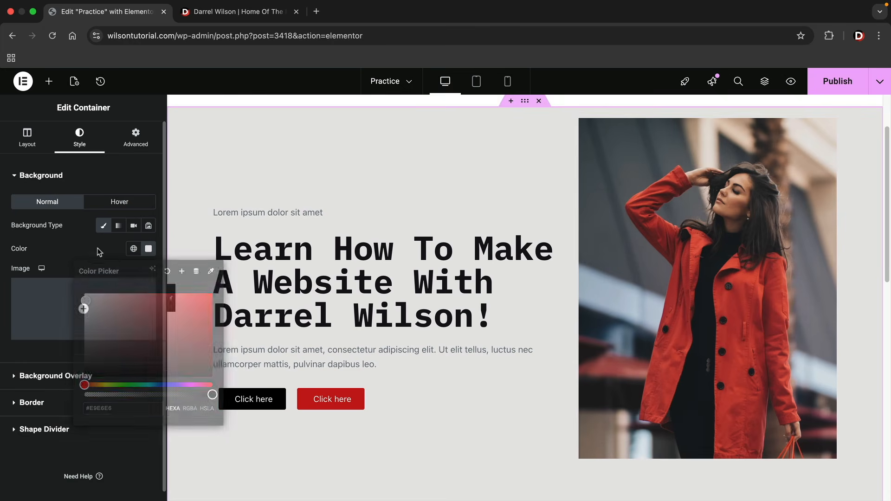
left_click(167, 294)
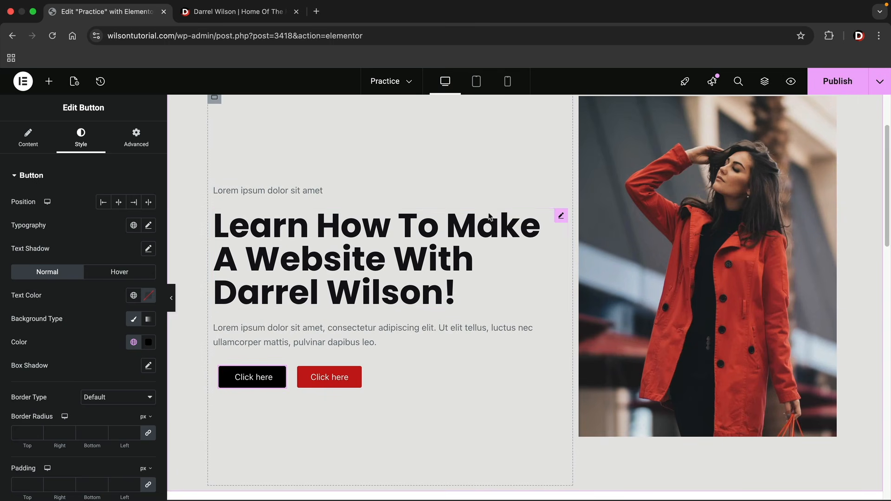
Publish the Practice page
scroll(403, 182, "up", 1)
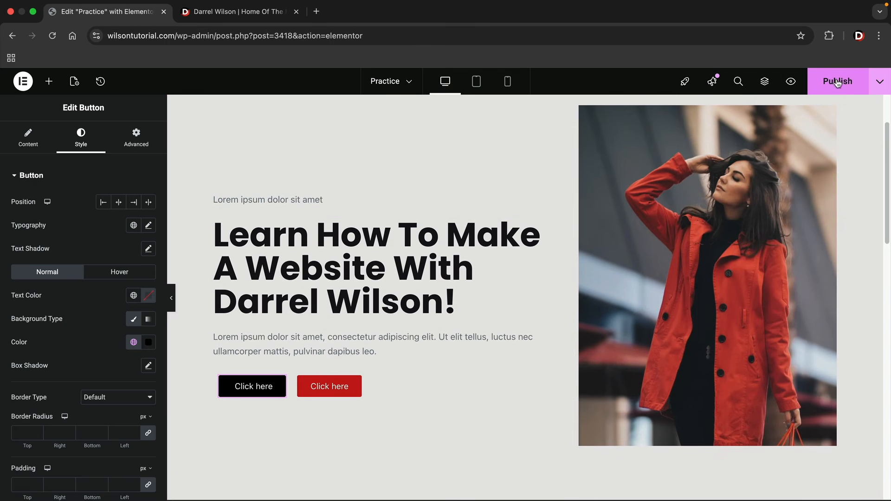
left_click(839, 84)
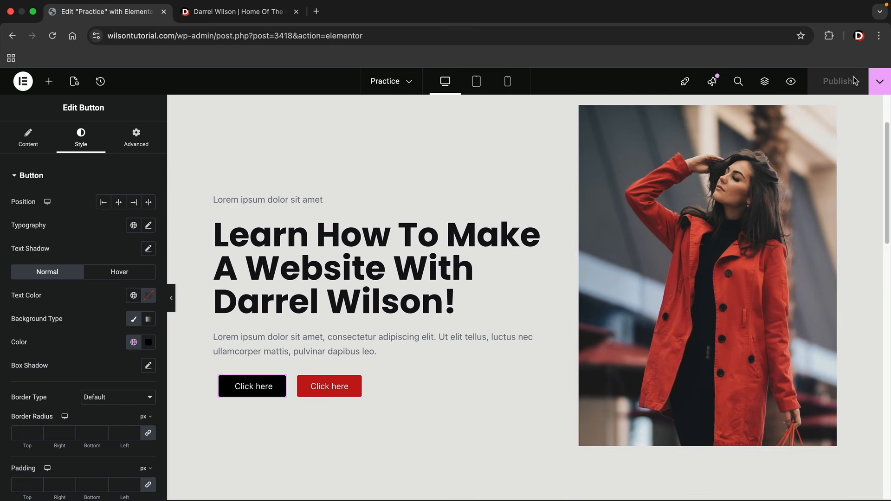
left_click(879, 82)
View the published Practice page live and visit the site's HOME page
left_click(836, 166)
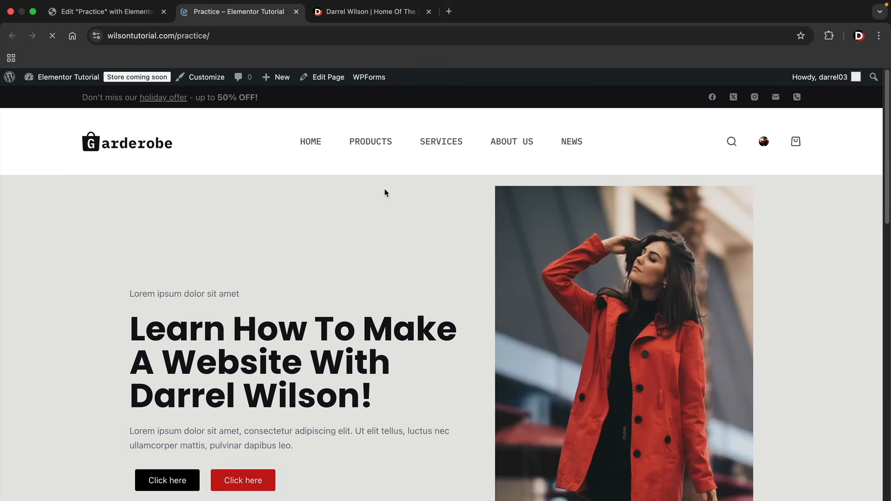
left_click(316, 142)
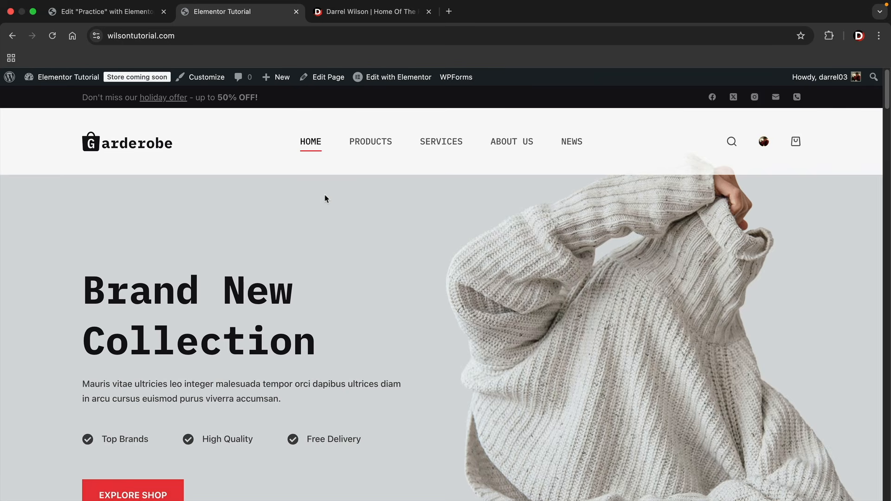
scroll(311, 243, "down", 1)
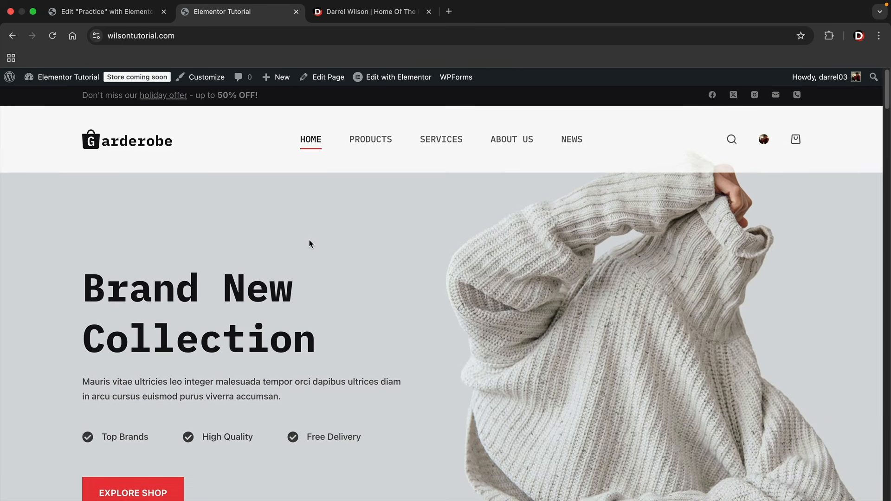
Return to the Practice editor, exit to WordPress and show the Pages list
left_click(115, 18)
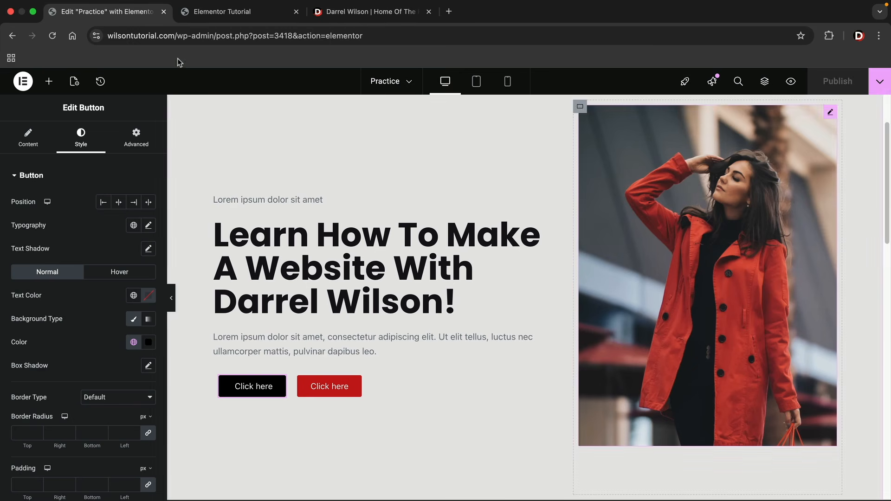
left_click(23, 82)
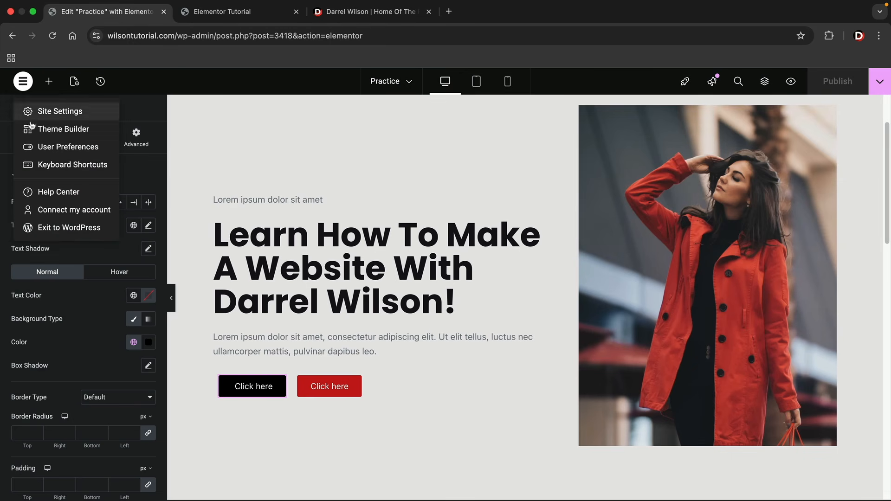
left_click(63, 227)
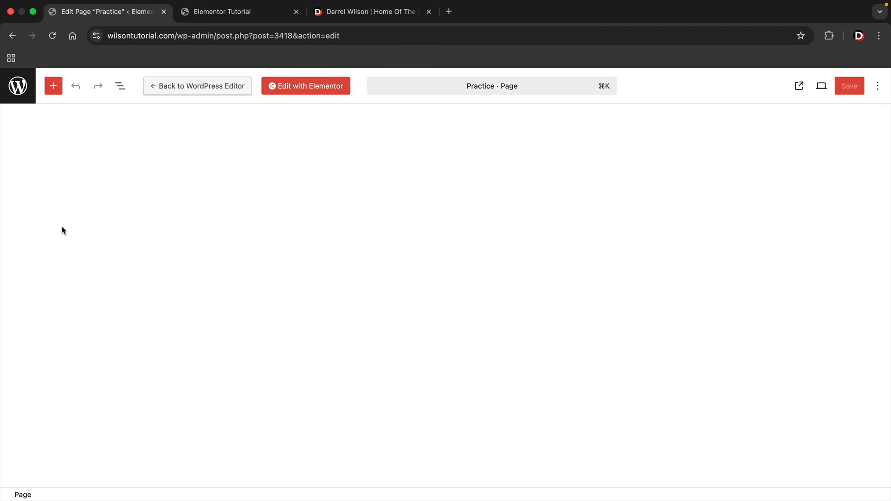
left_click(17, 85)
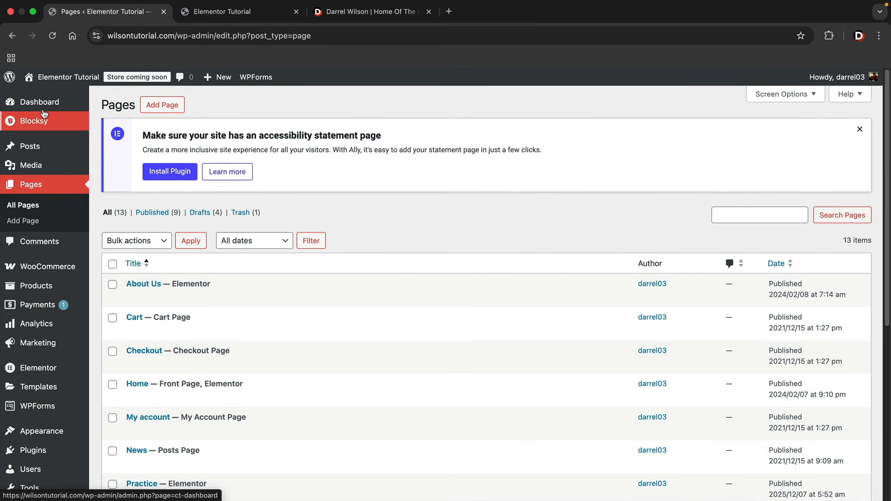
Open the site's Home page in Elementor using Edit with Elementor from the admin bar
left_click(42, 103)
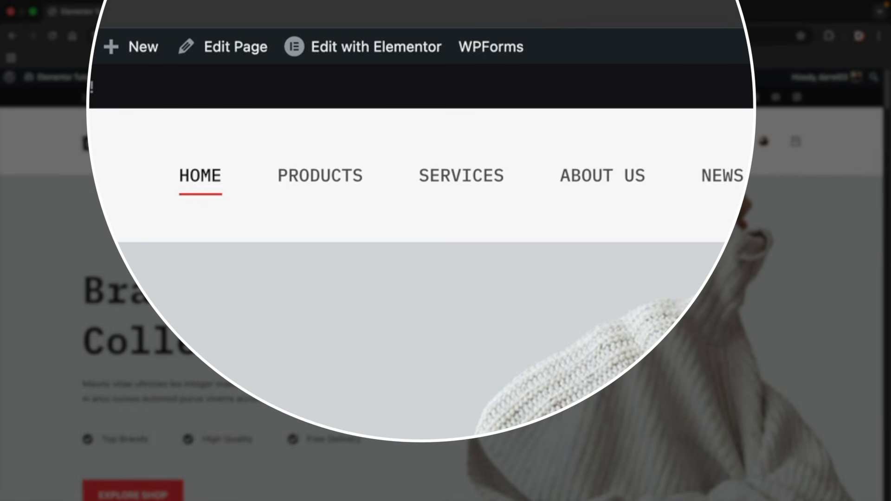
mouse_move(374, 55)
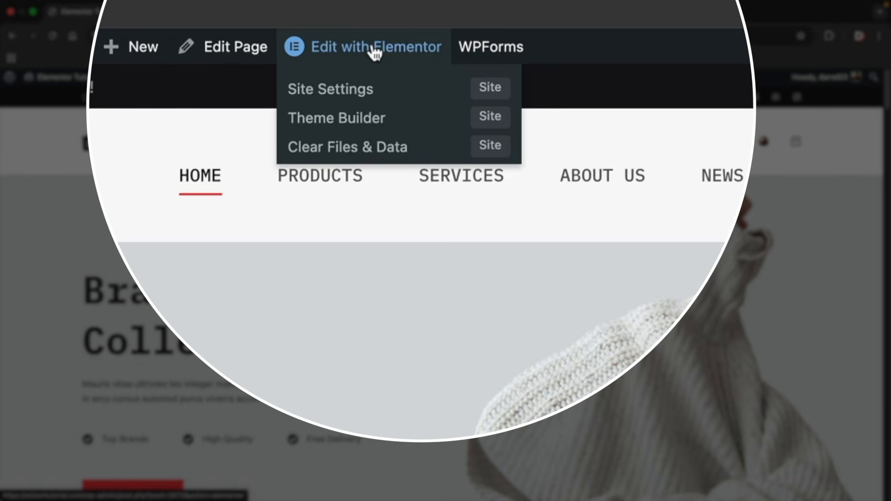
left_click(374, 51)
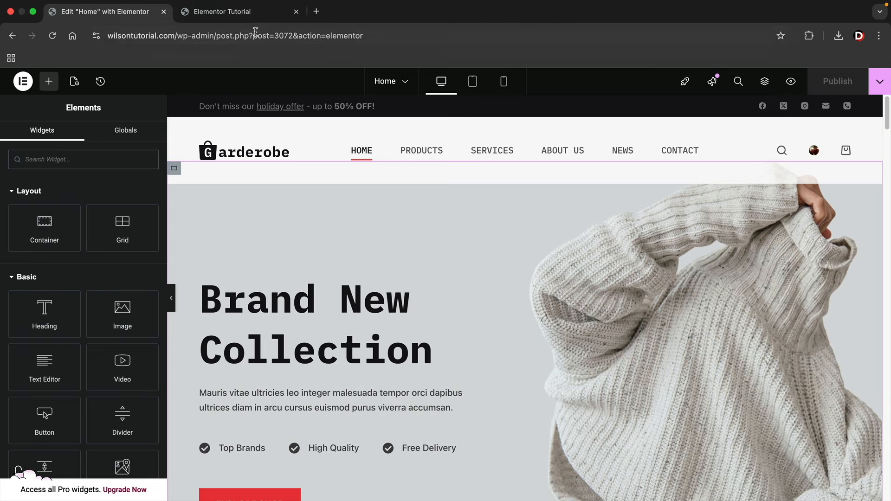
Switch off Transparent Functionality for the Global Header in the Customizer and publish it
left_click(252, 15)
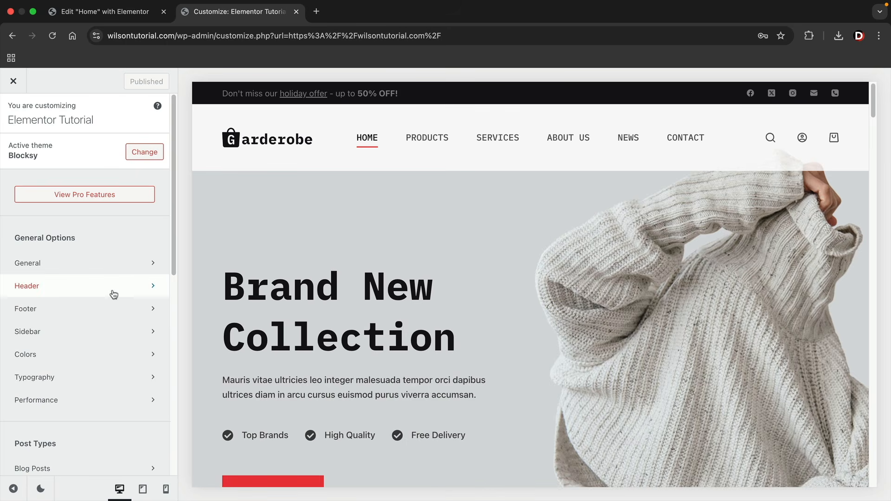
left_click(47, 291)
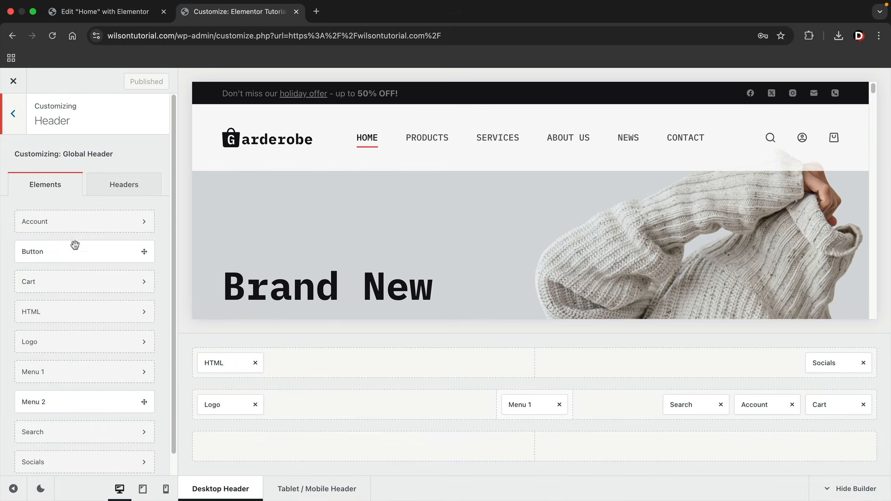
left_click(127, 187)
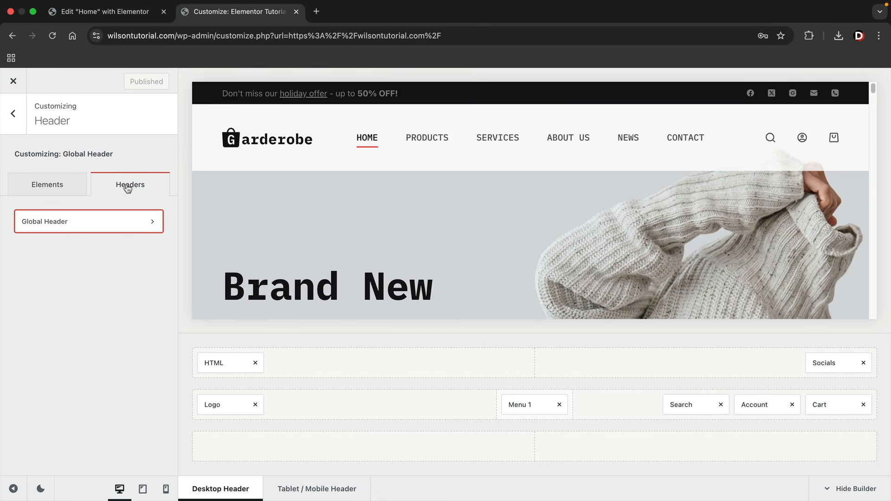
left_click(116, 225)
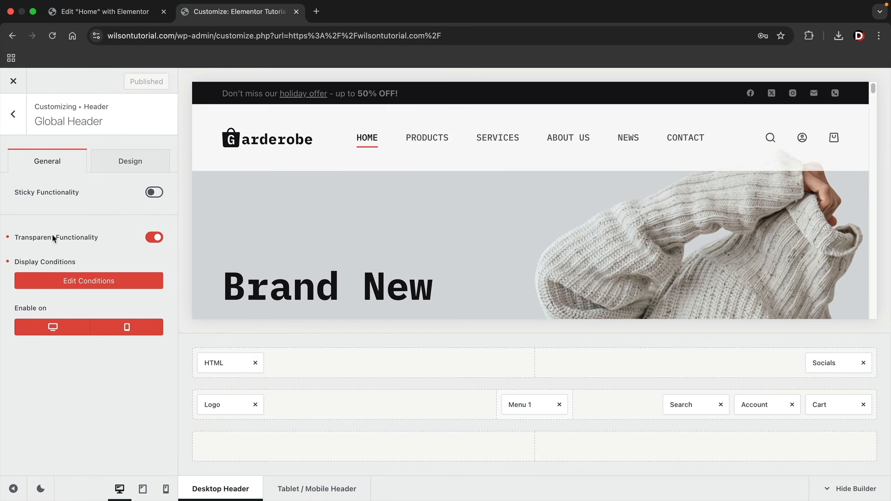
left_click(154, 238)
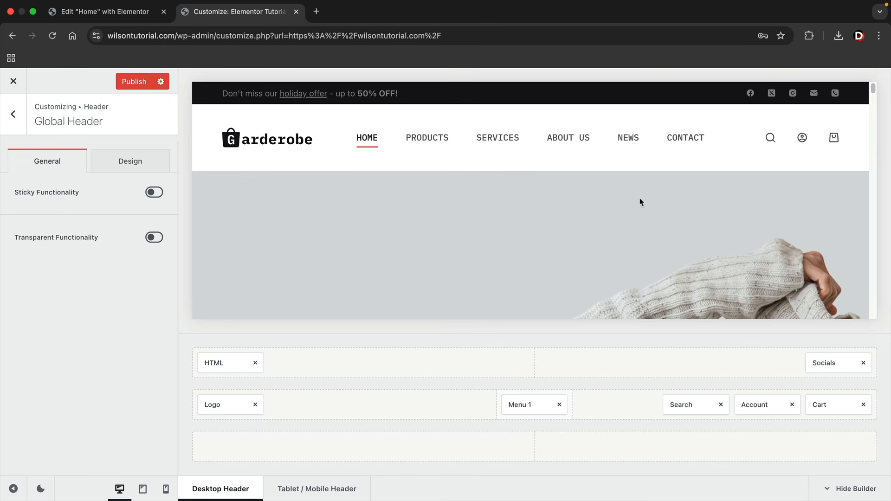
left_click(135, 84)
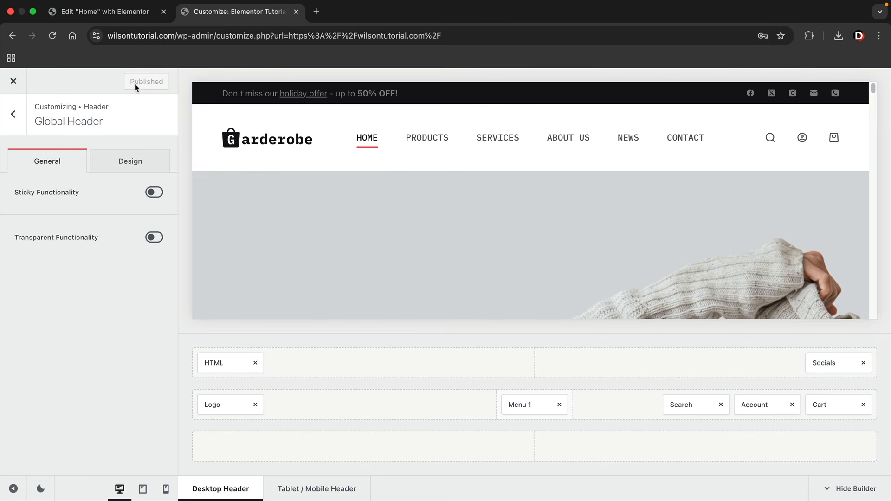
left_click(126, 17)
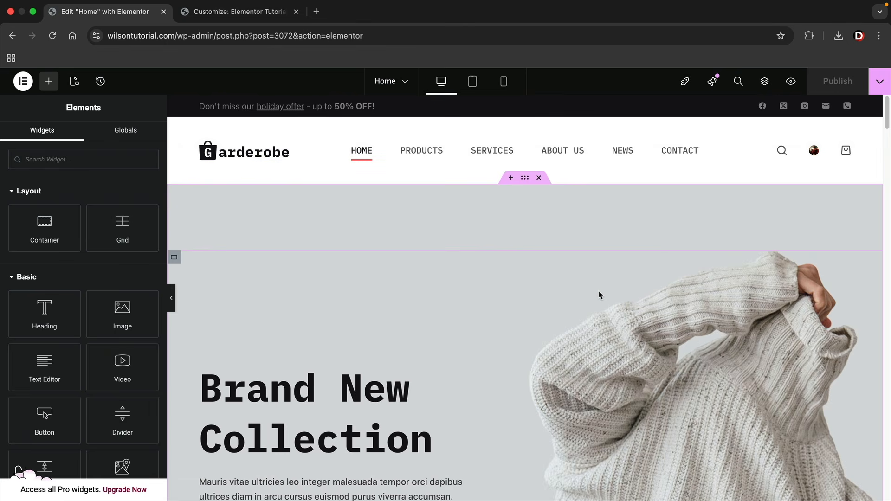
Change the hero container's top padding from 120 to 0
left_click(510, 179)
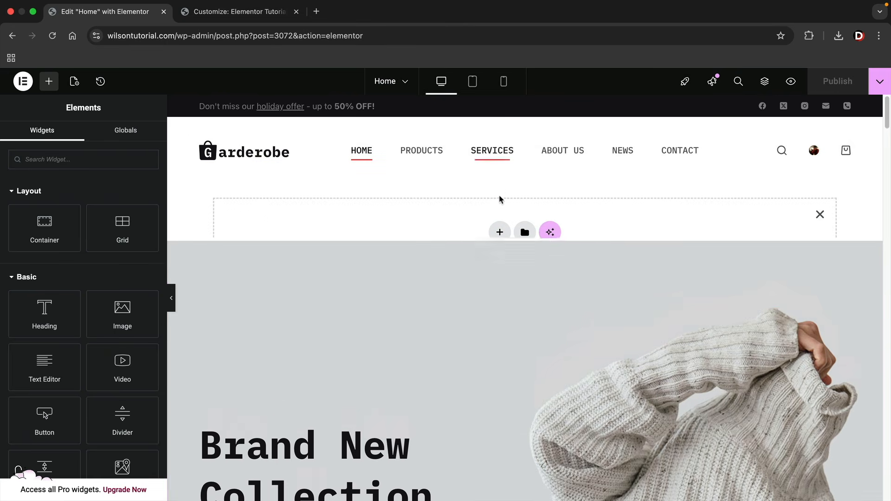
left_click(820, 217)
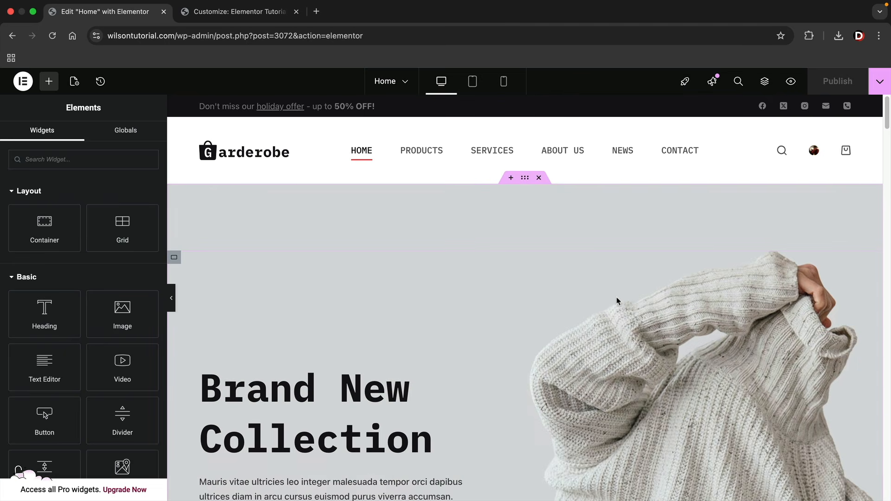
scroll(617, 299, "down", 3)
scroll(617, 299, "down", 2)
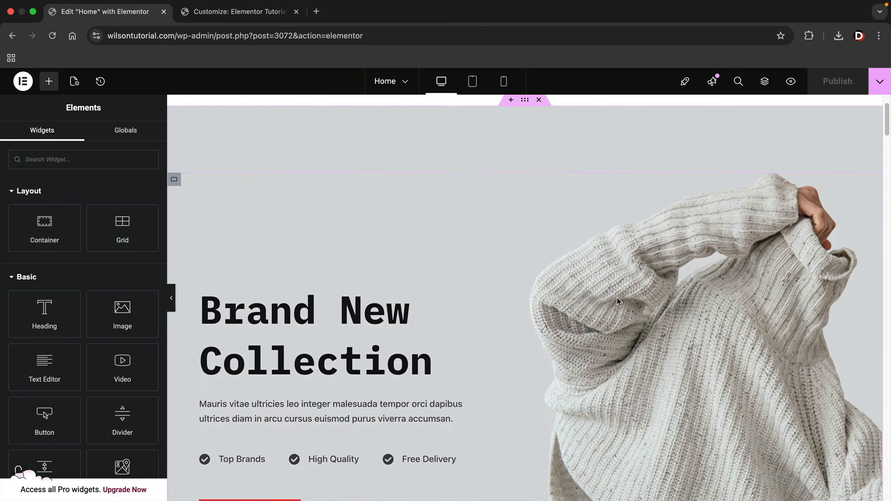
scroll(617, 301, "up", 2)
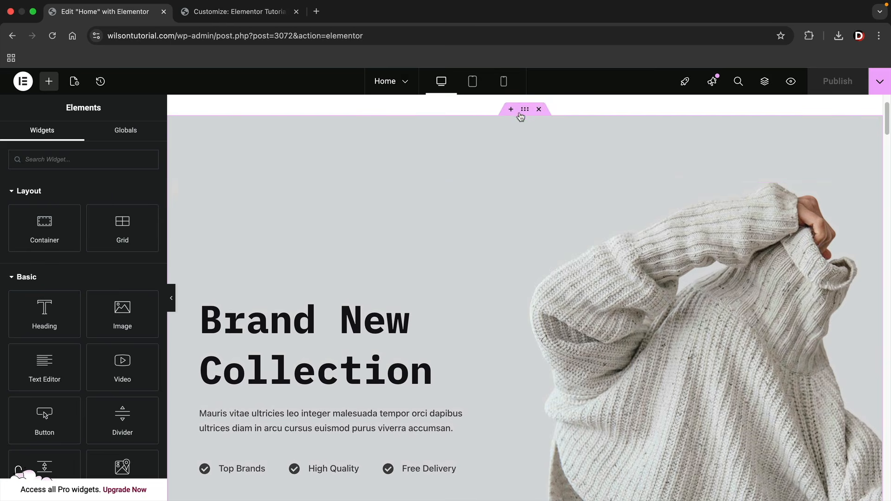
left_click(526, 110)
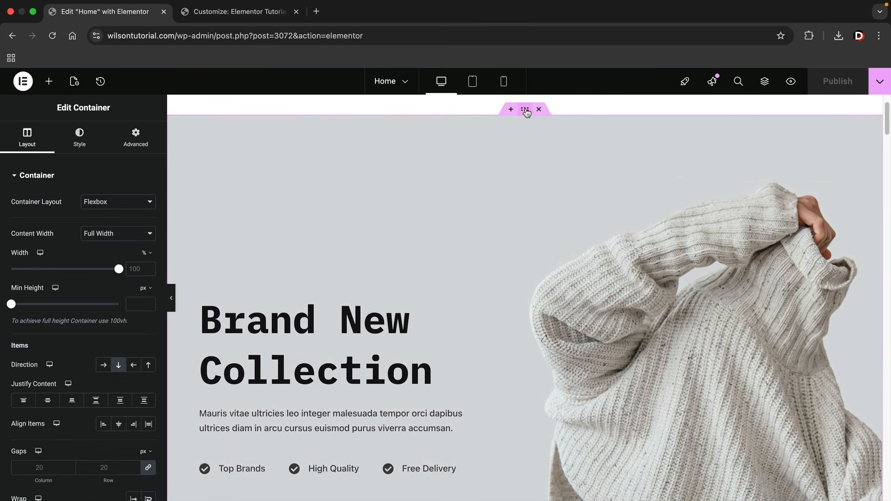
left_click(138, 145)
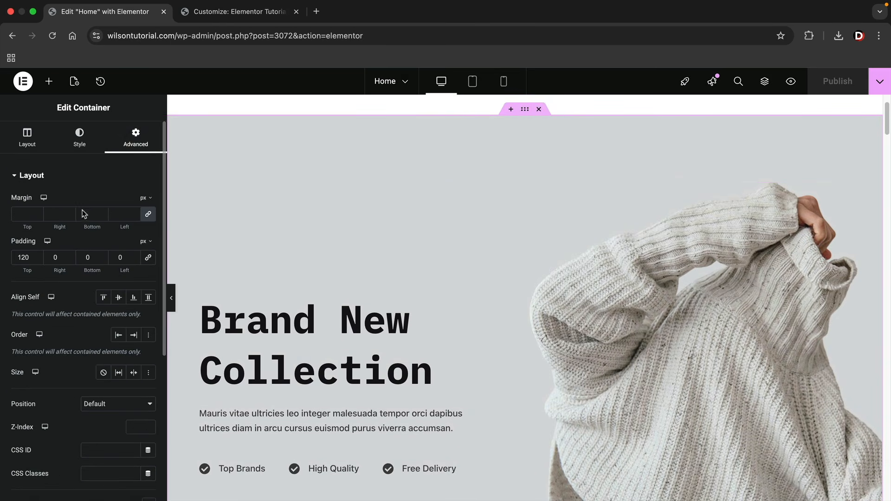
double_click(23, 257)
type("0")
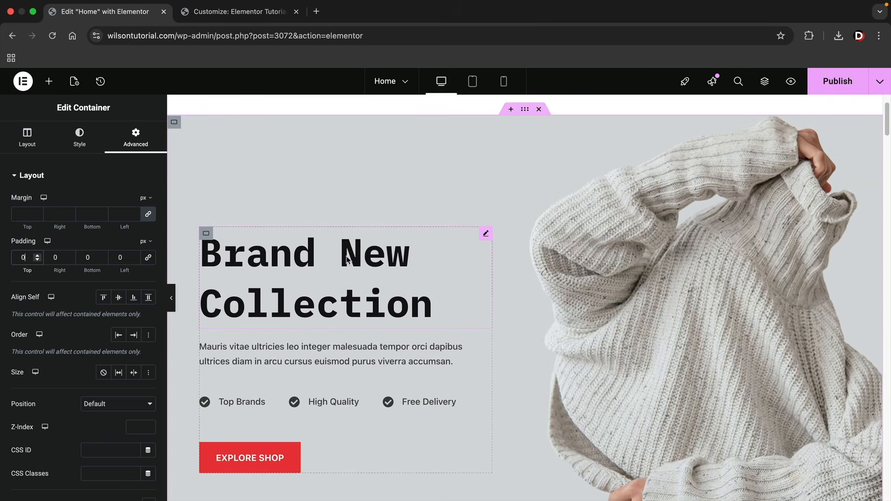
scroll(527, 282, "down", 1)
scroll(527, 282, "down", 1)
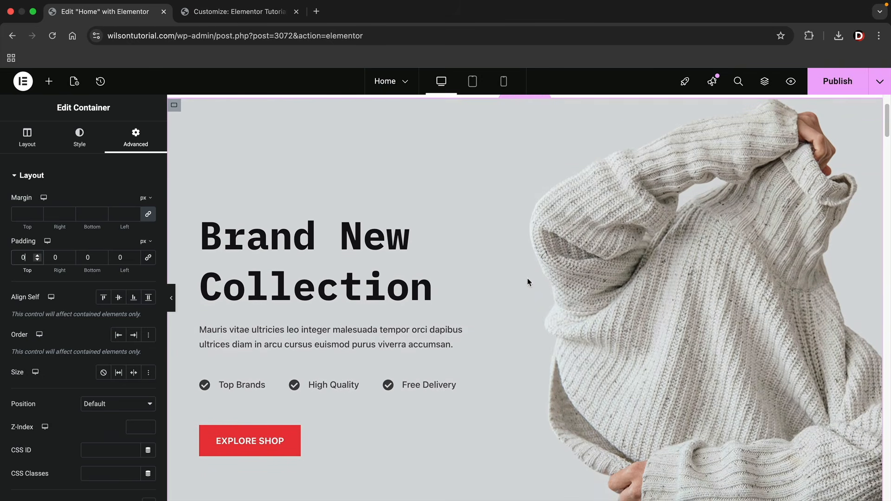
scroll(528, 283, "up", 1)
scroll(528, 282, "down", 1)
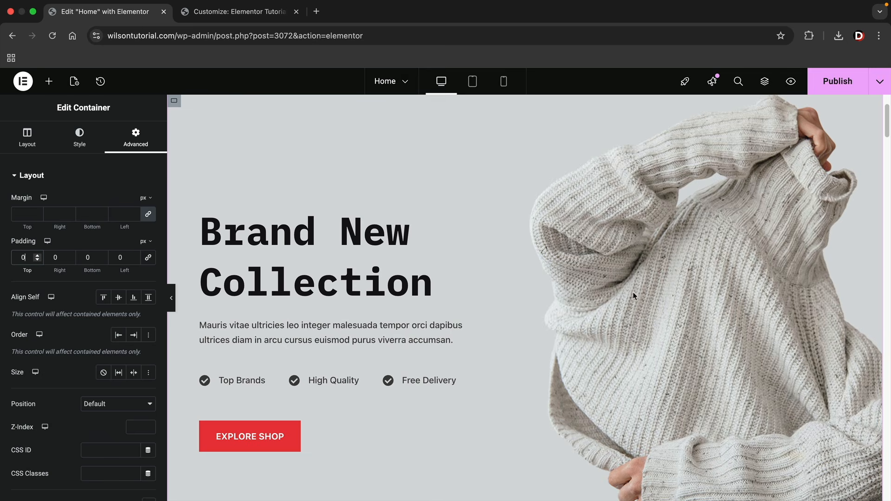
Show the inner hero container's Style settings through Edit Container
right_click(485, 140)
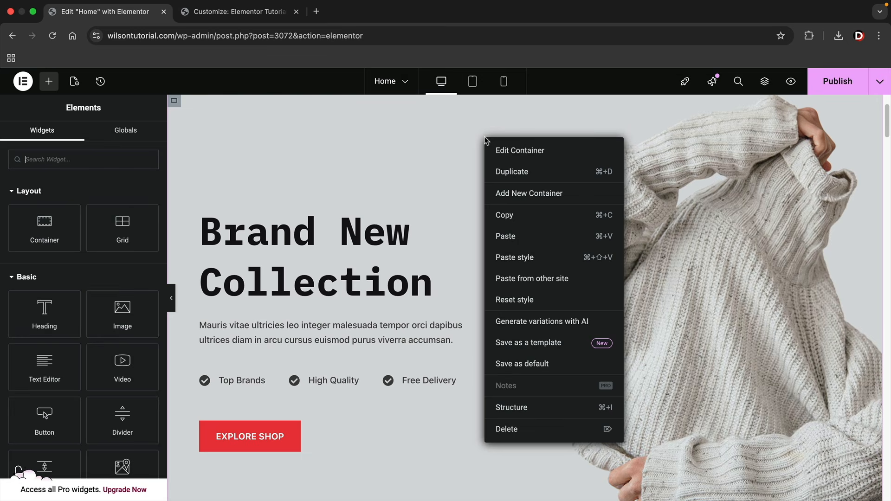
left_click(512, 151)
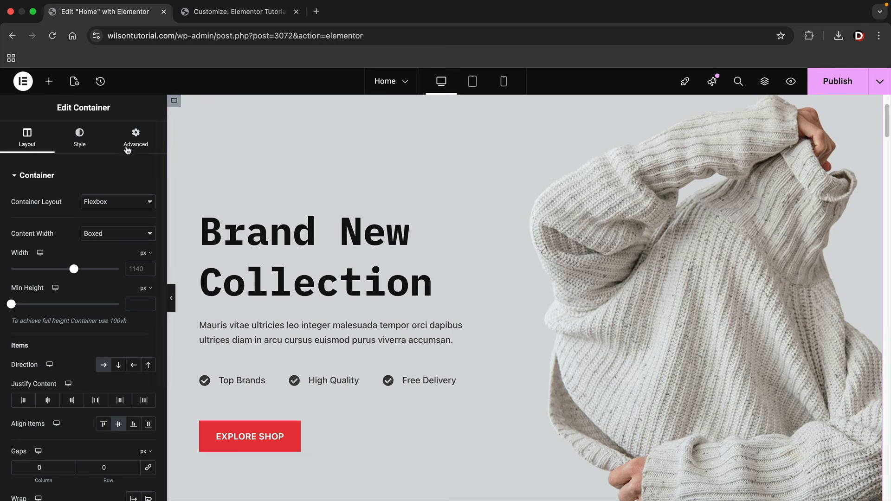
left_click(83, 146)
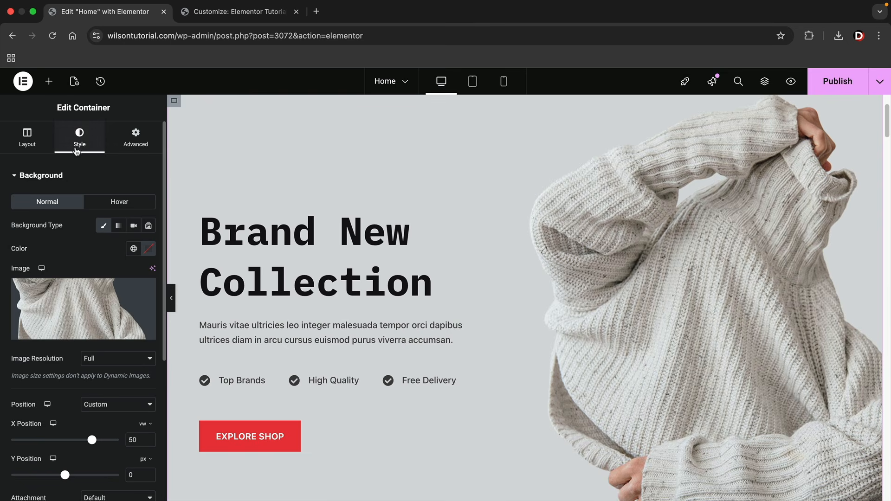
Upload slider-1-demo-14.webp to the Media Library and set it as the hero background image
left_click(87, 310)
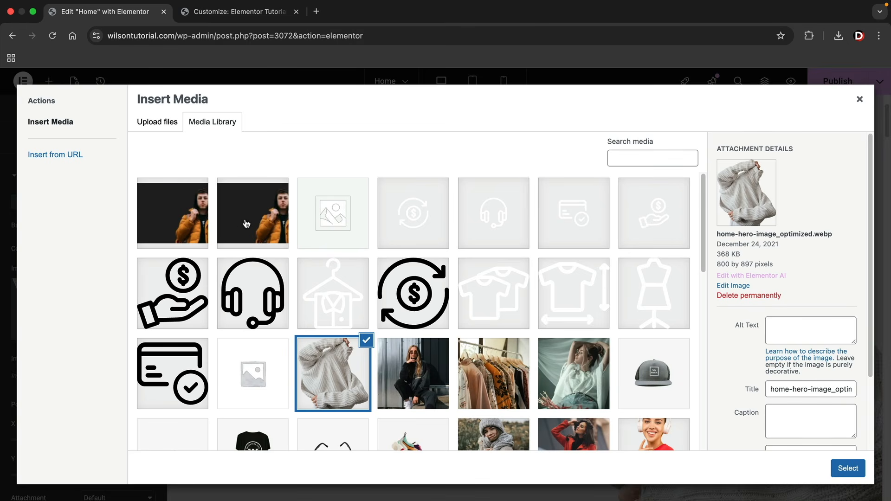
left_click(254, 222)
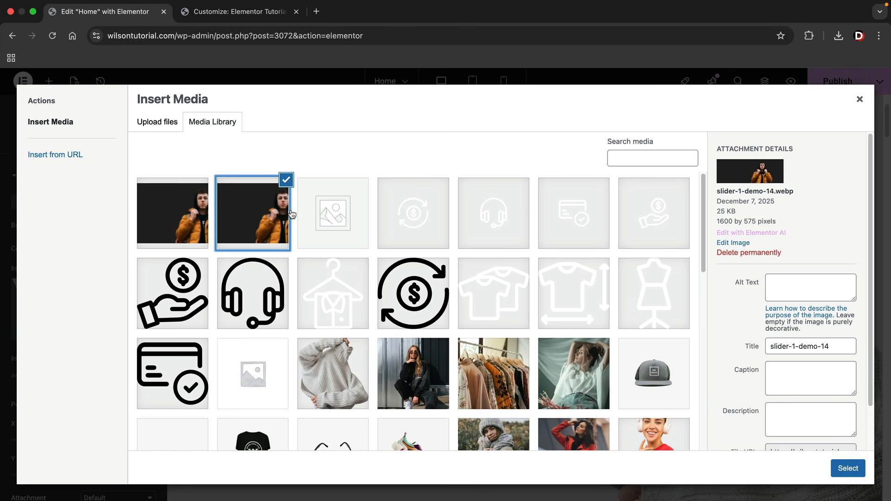
left_click(839, 37)
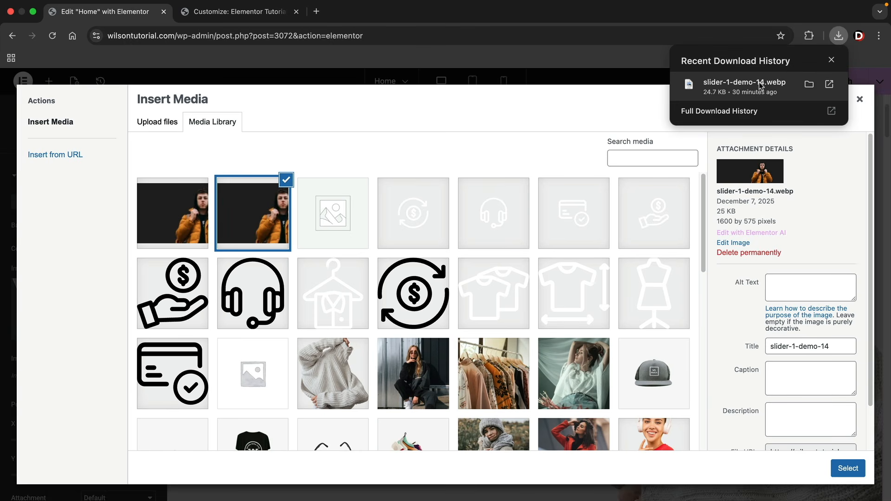
left_click_drag(757, 84, 402, 224)
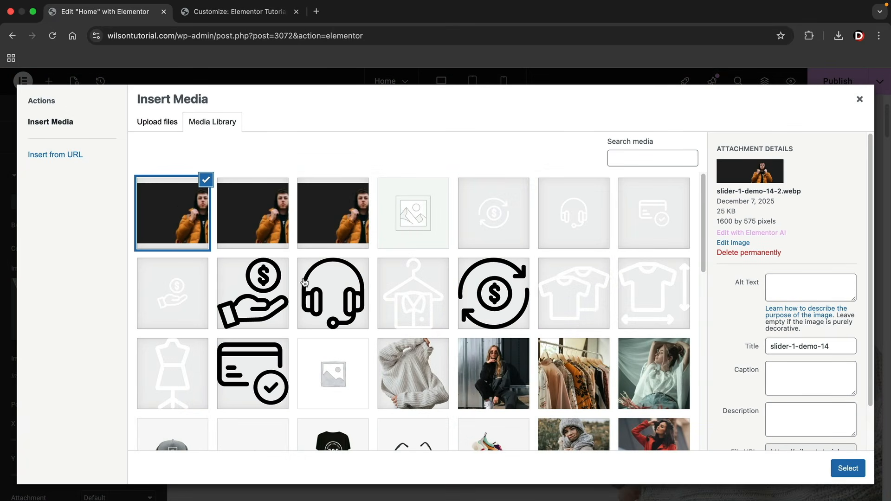
left_click(846, 470)
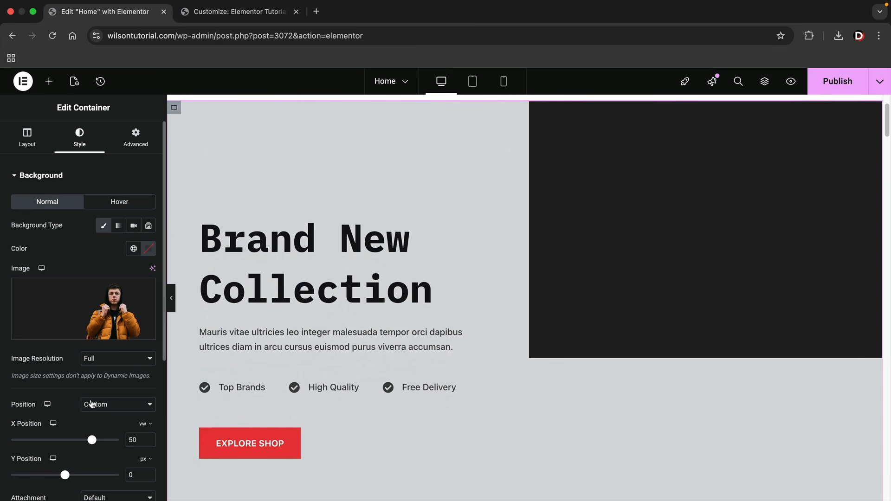
Reset the background position to Default and set the background size to Cover
scroll(95, 399, "down", 3)
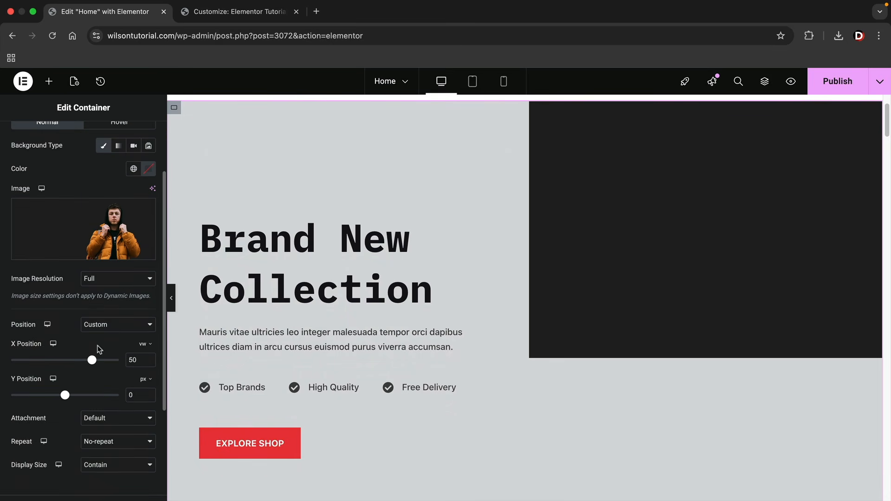
left_click(102, 325)
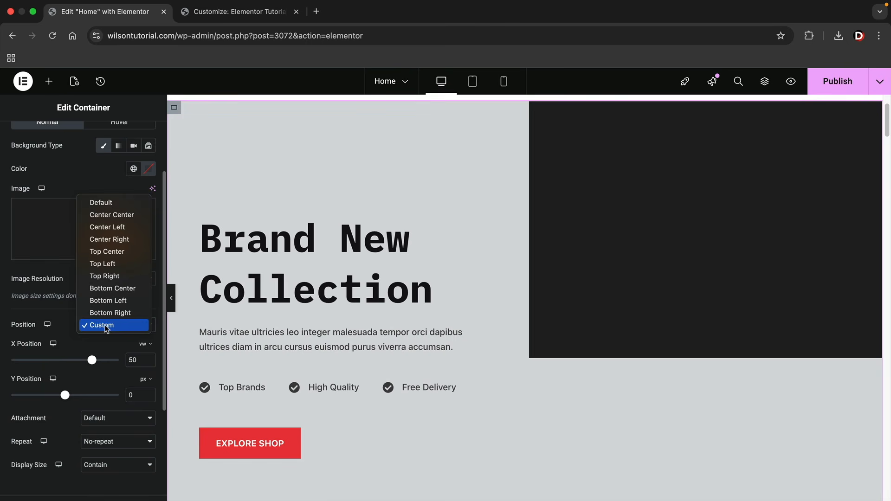
left_click(129, 206)
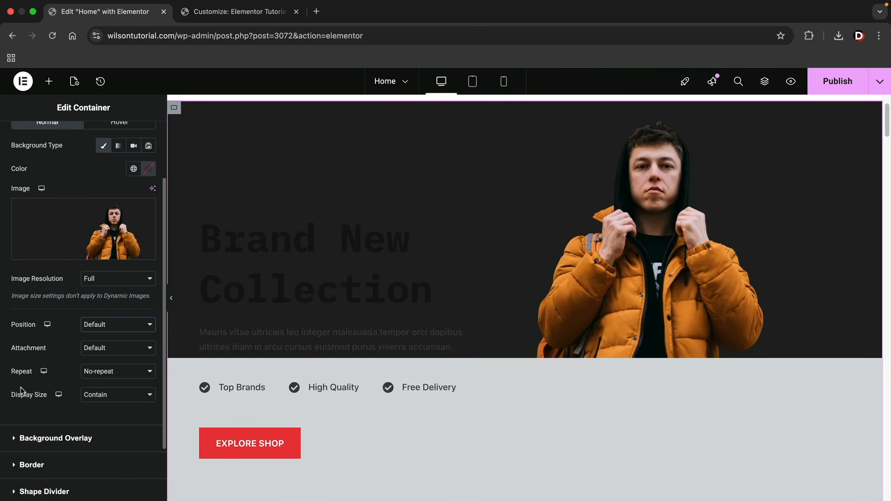
left_click(124, 400)
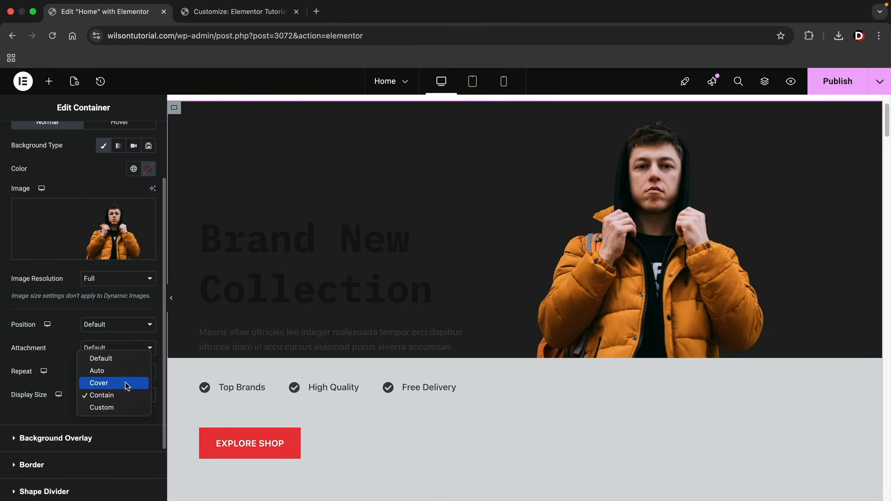
left_click(126, 383)
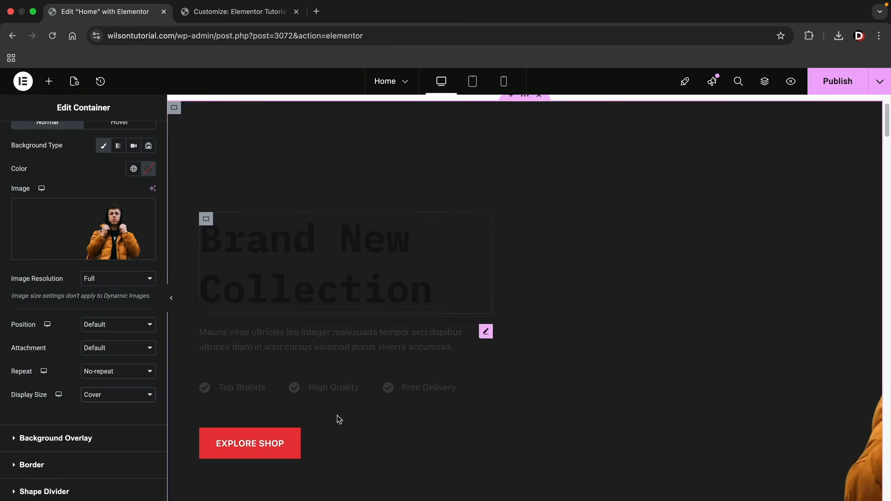
Try Center Right and Center Left, then position the background at Center Center
scroll(656, 401, "down", 1)
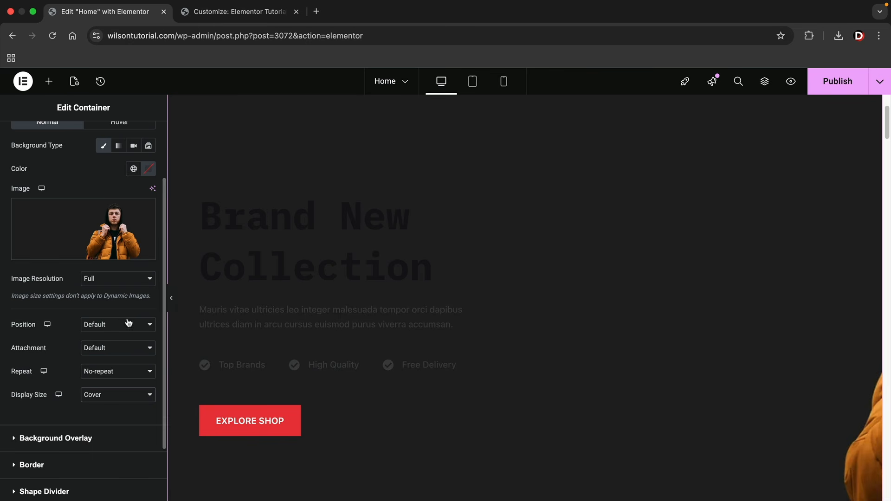
left_click(107, 325)
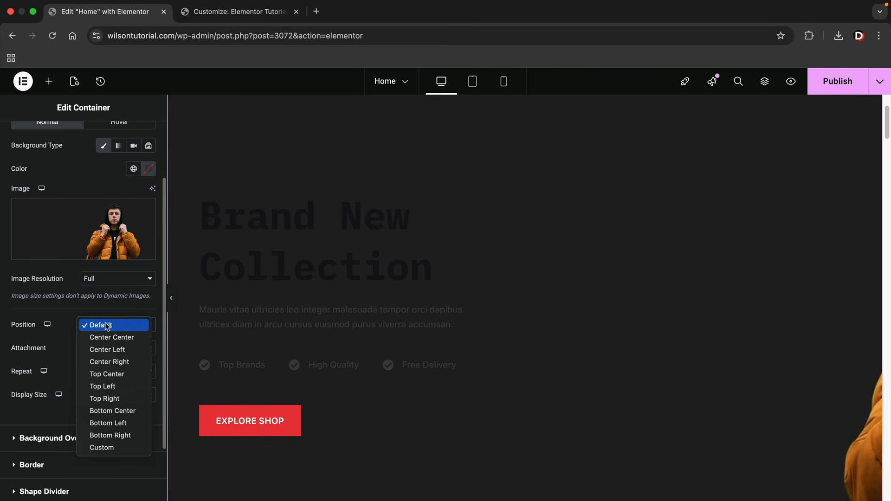
left_click(115, 363)
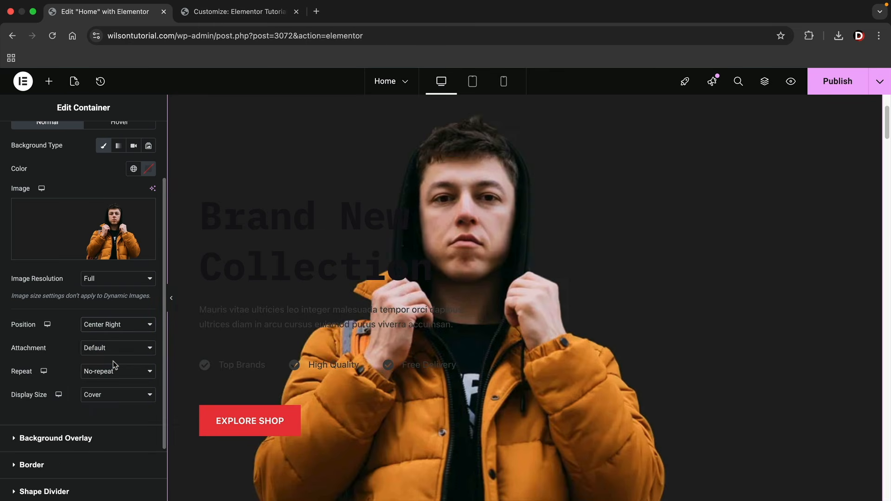
left_click(121, 326)
left_click(127, 311)
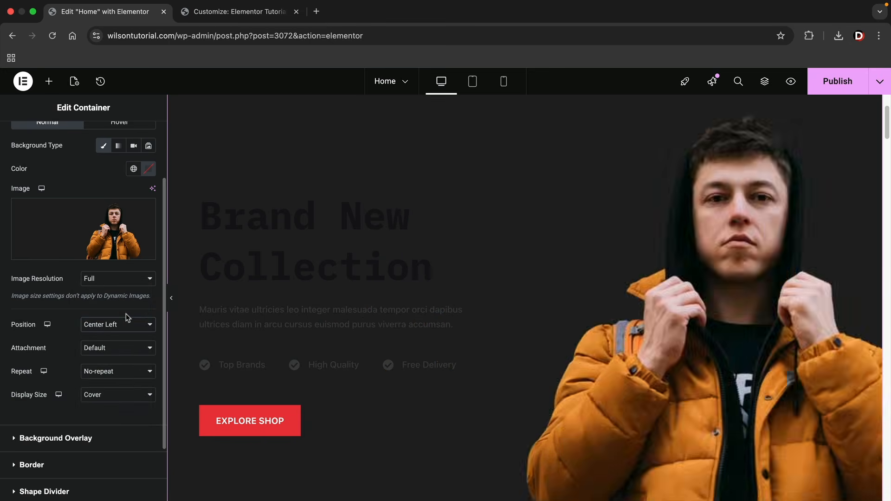
left_click(129, 325)
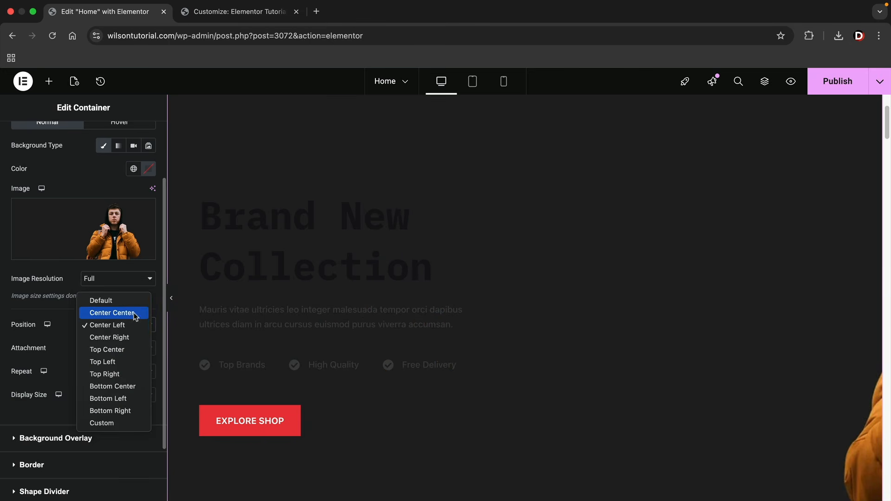
left_click(134, 314)
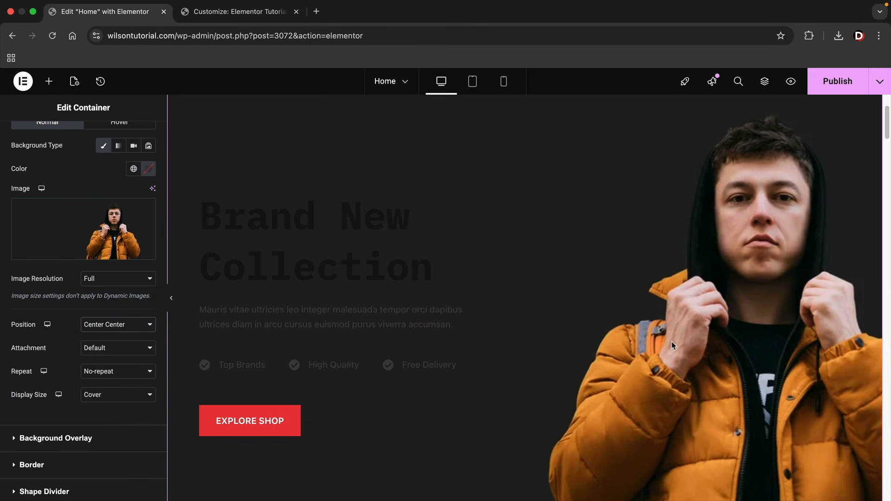
left_click(393, 236)
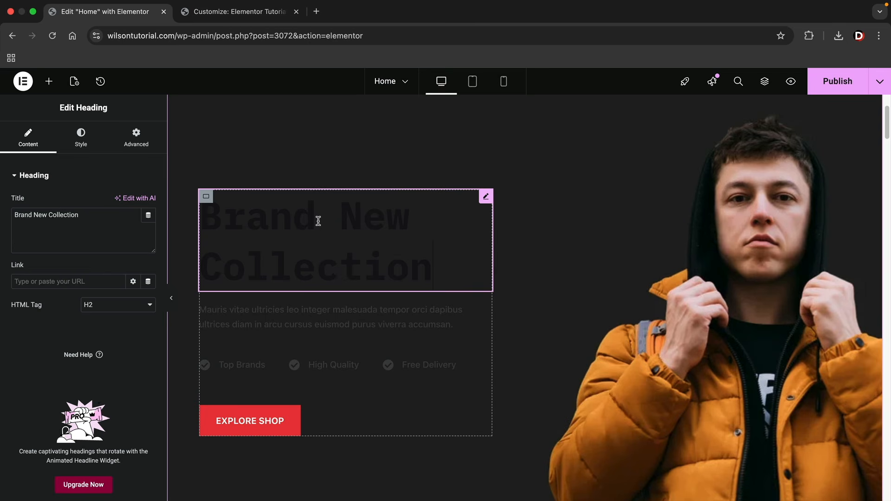
Set the 'Brand New Collection' heading's text colour to white
left_click(81, 138)
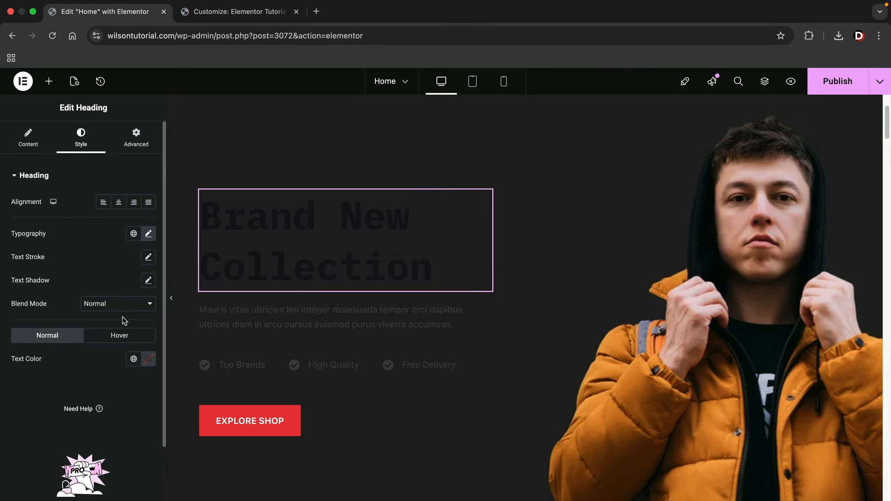
left_click(148, 360)
left_click_drag(130, 284, 54, 208)
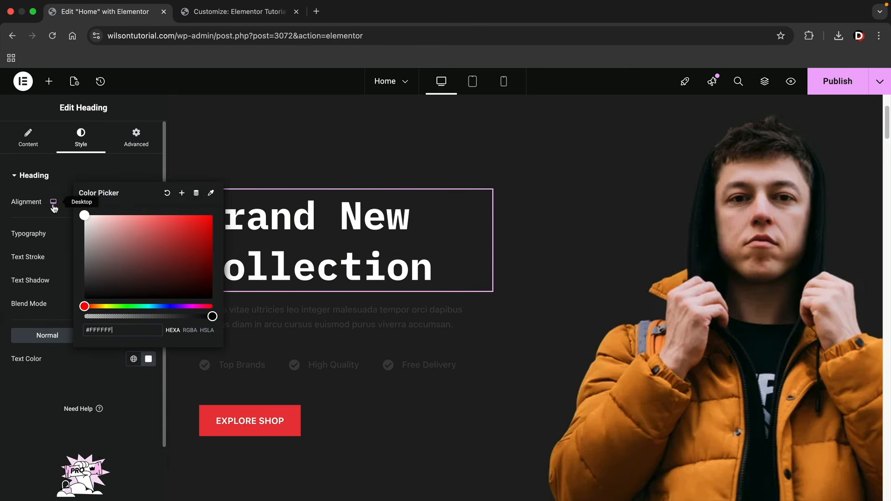
left_click(30, 177)
Set the description paragraph's text colour to white
left_click(313, 321)
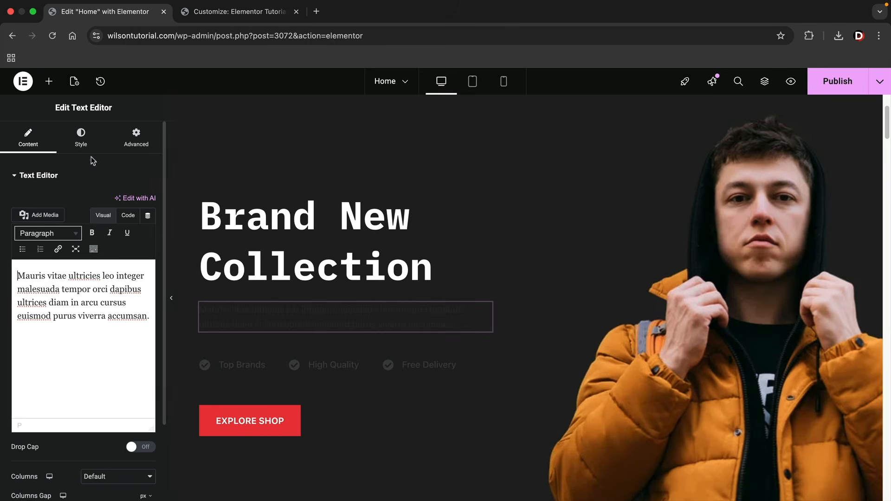
left_click(81, 138)
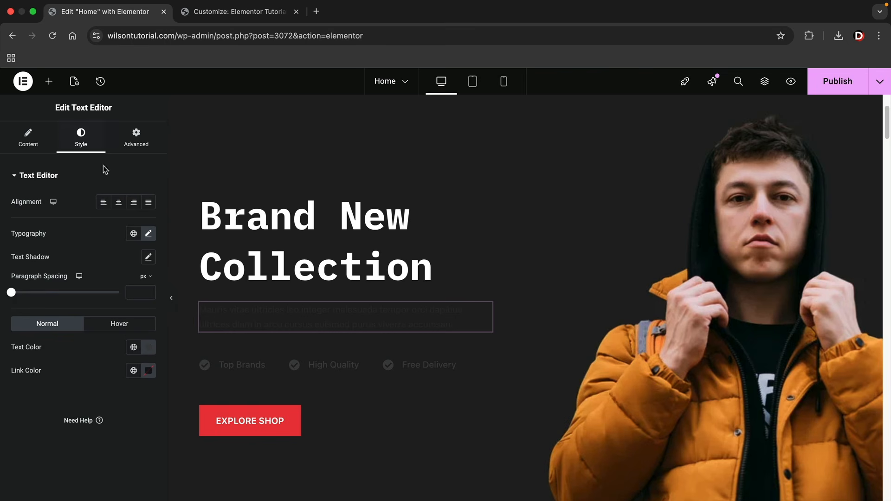
left_click(149, 348)
left_click_drag(135, 254, 64, 206)
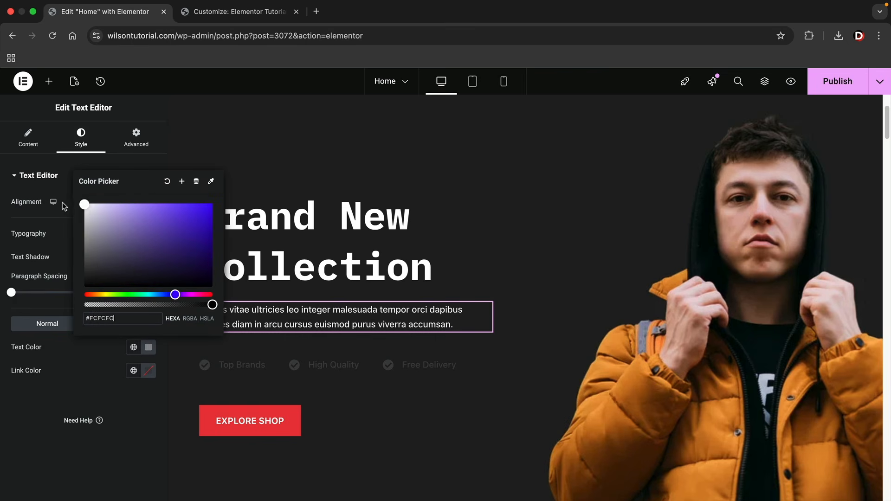
left_click(229, 366)
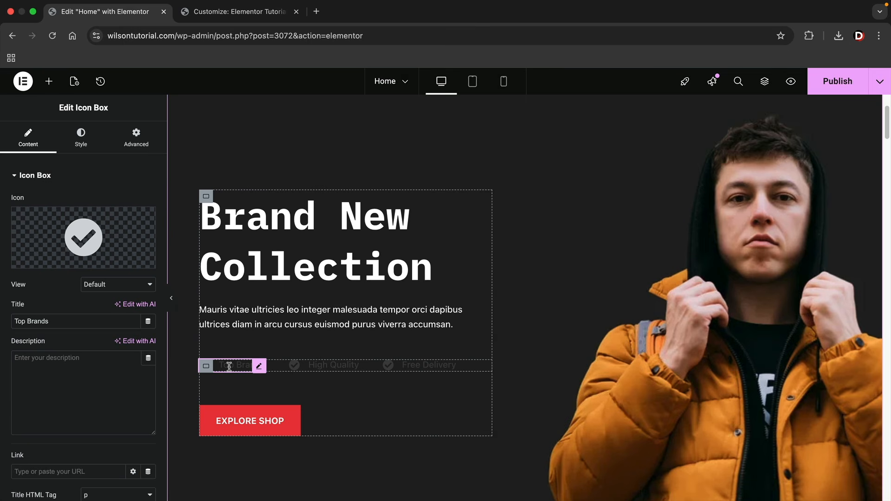
Make the Top Brands item's check icon and title colour white
left_click(86, 148)
left_click(90, 369)
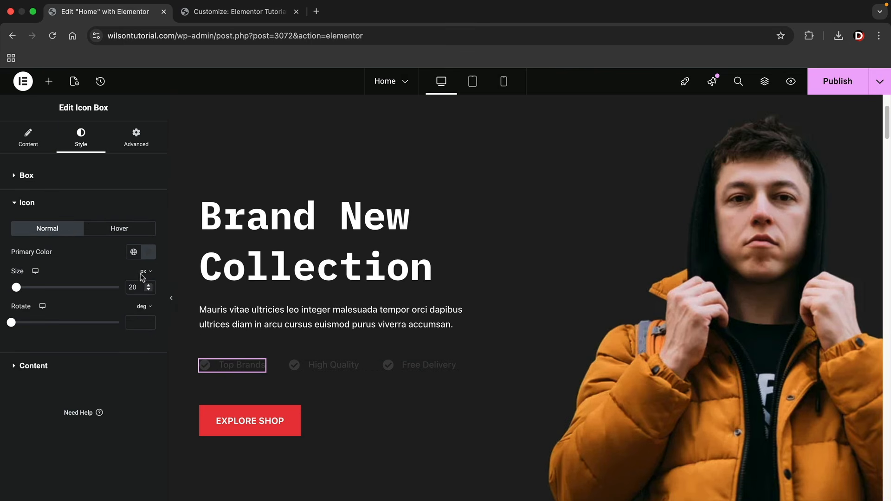
left_click(150, 254)
left_click_drag(130, 319, 73, 299)
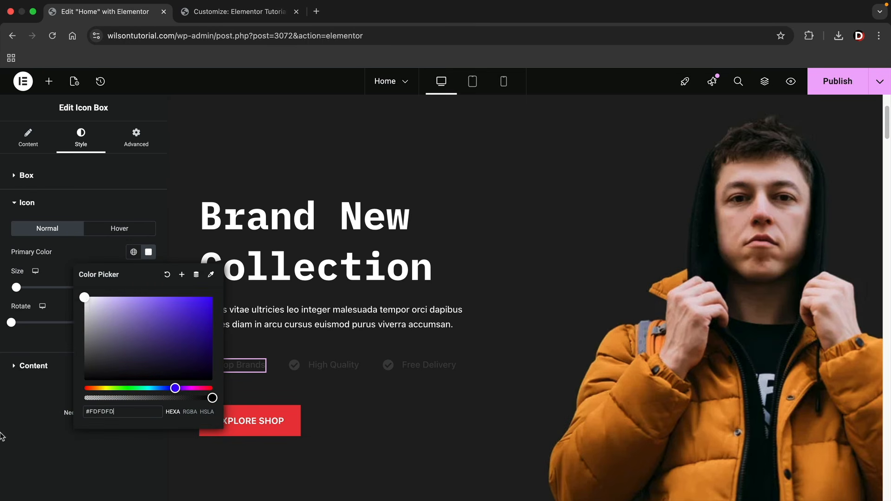
left_click(48, 434)
left_click(135, 359)
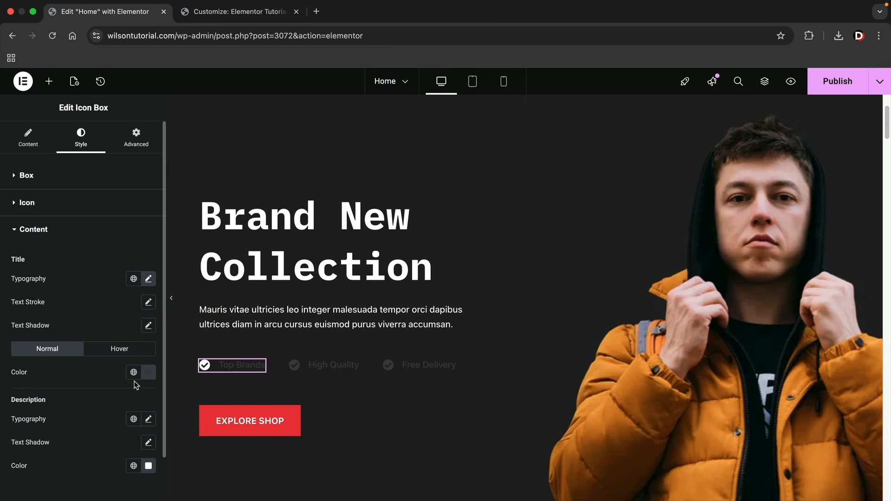
left_click(149, 373)
left_click_drag(134, 289, 63, 238)
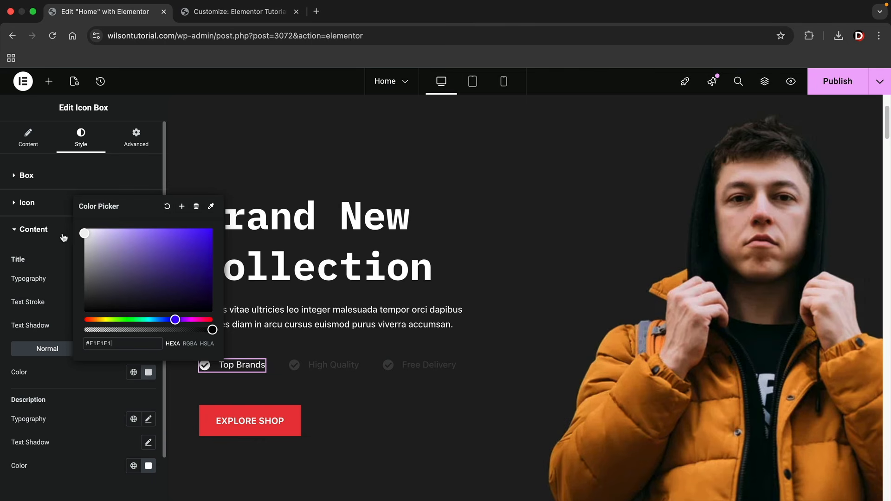
left_click(2, 390)
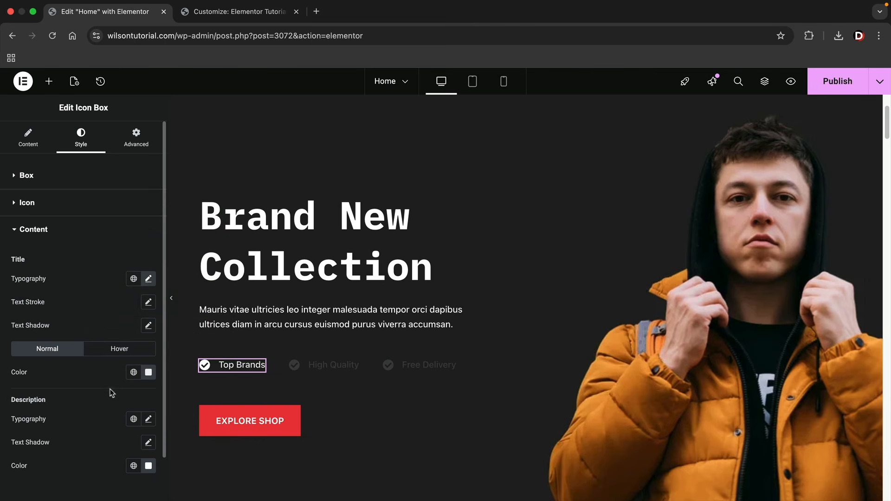
Copy the Top Brands item and paste its style onto High Quality and Free Delivery
right_click(256, 368)
left_click(288, 296)
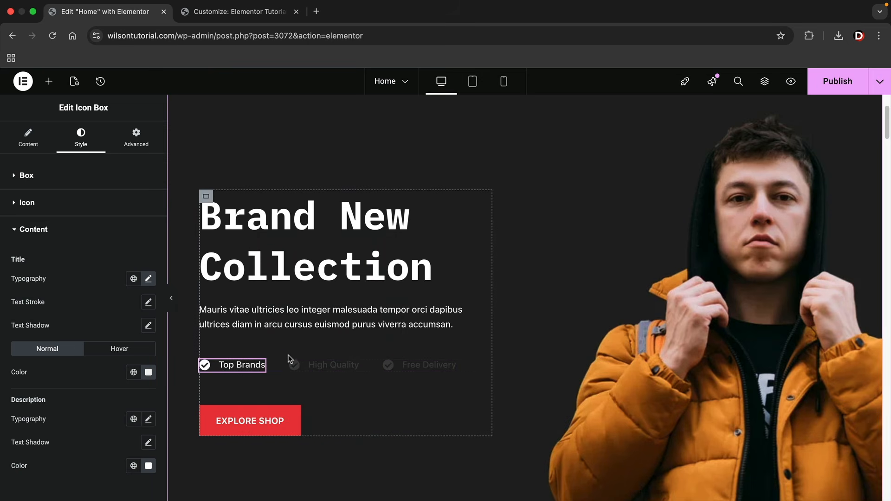
right_click(355, 367)
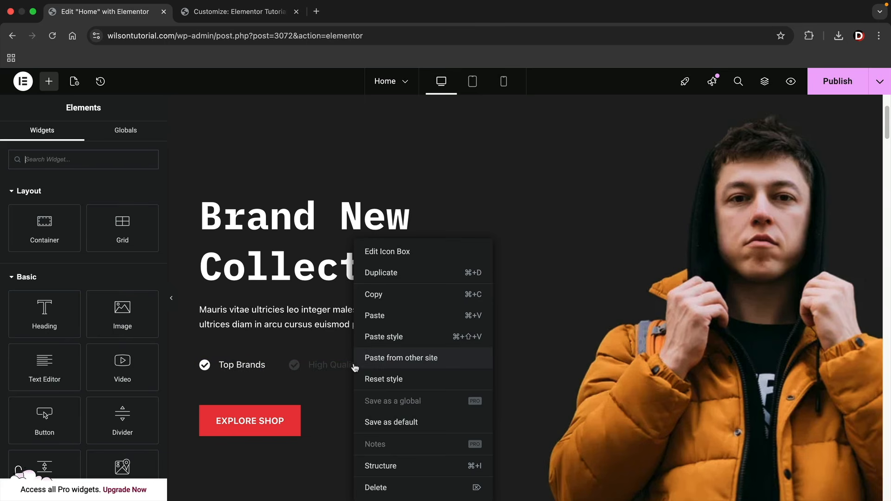
left_click(374, 337)
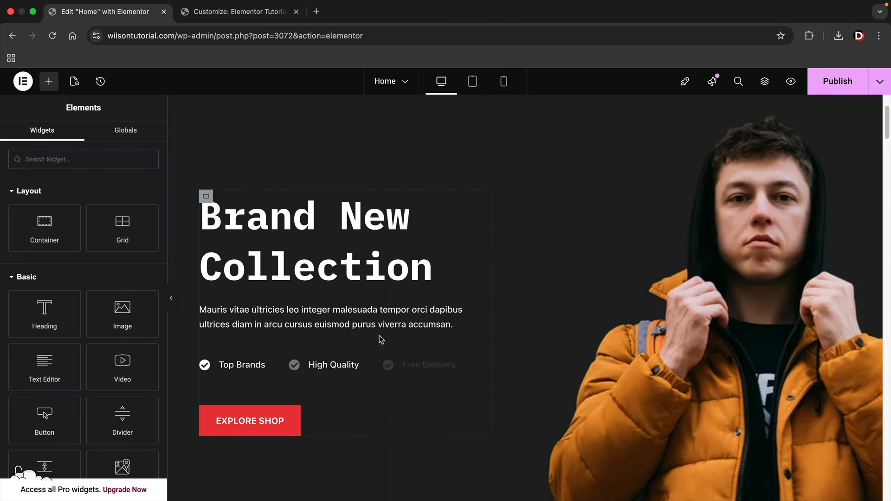
right_click(453, 366)
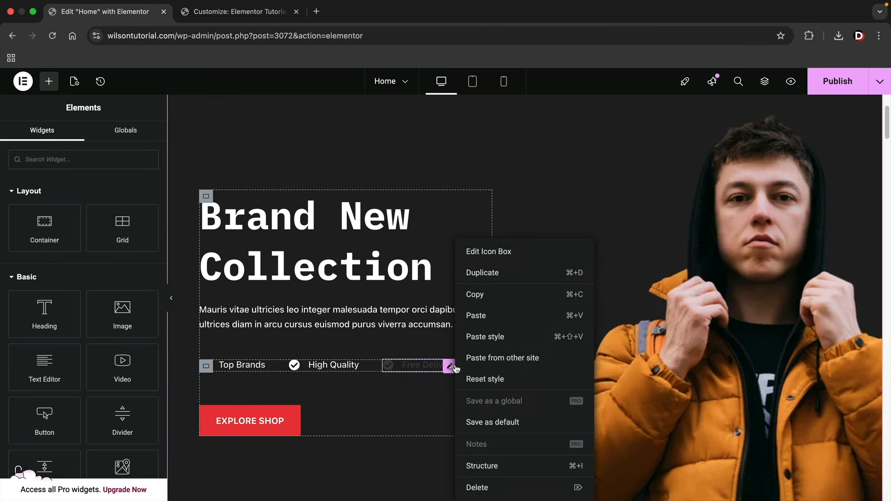
left_click(479, 338)
scroll(400, 386, "down", 3)
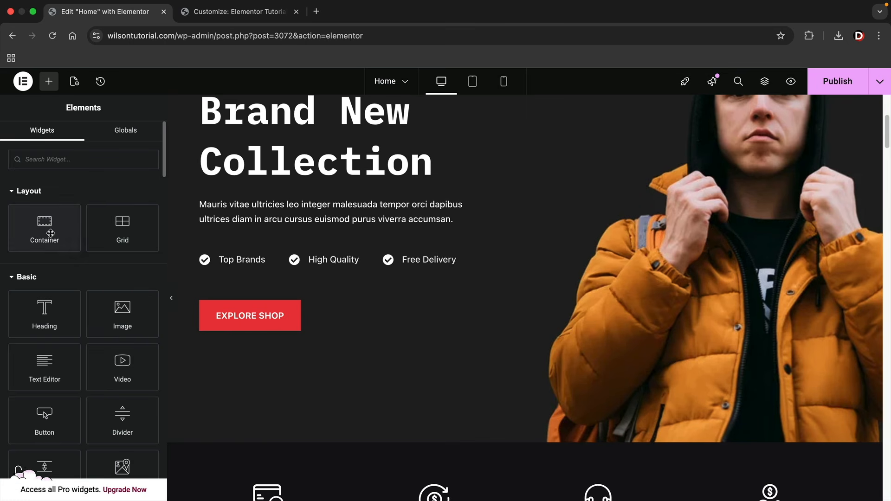
Put the Explore Shop button and a duplicate side by side in a new container below the features
mouse_move(44, 233)
left_mouse_down()
mouse_move(250, 279)
mouse_move(260, 263)
mouse_move(269, 310)
left_mouse_up()
left_click_drag(267, 393, 264, 331)
right_click(260, 319)
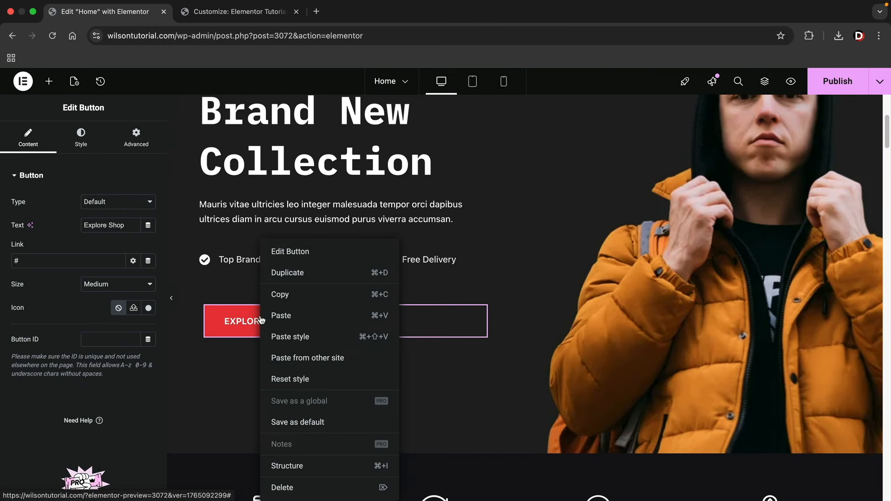
left_click(292, 278)
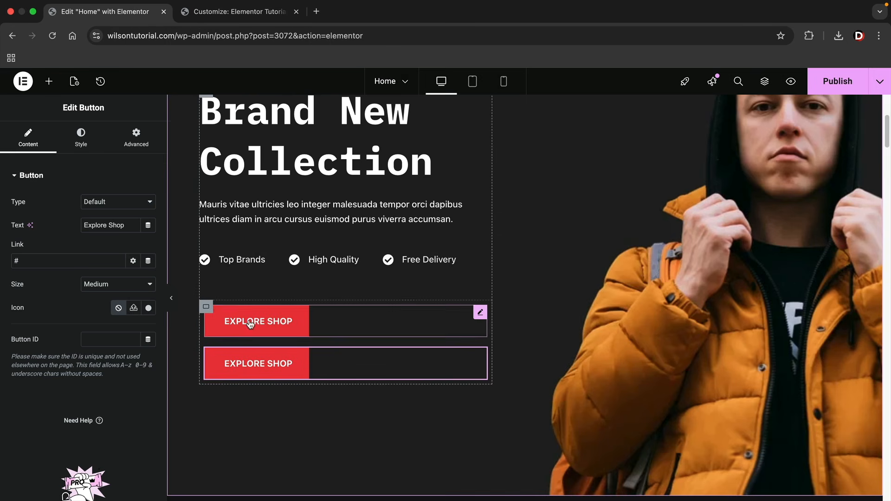
left_click(206, 306)
left_click(104, 366)
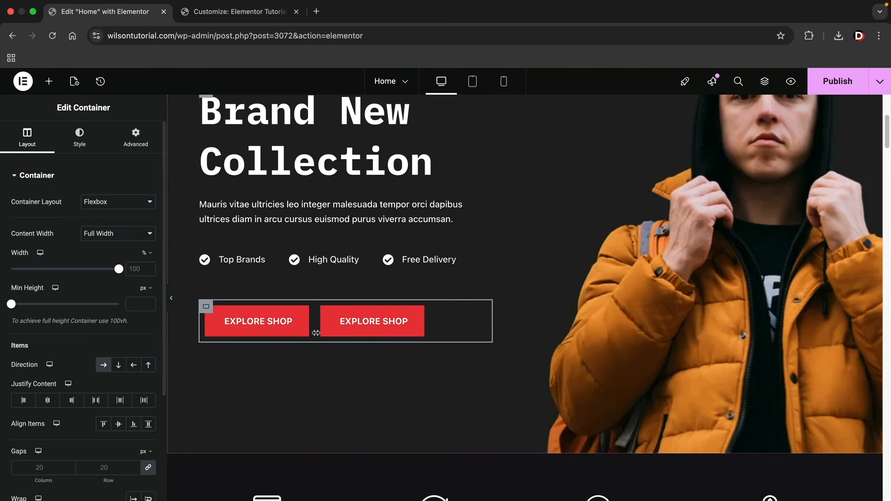
Give the second Explore Shop button a black background
left_click(415, 316)
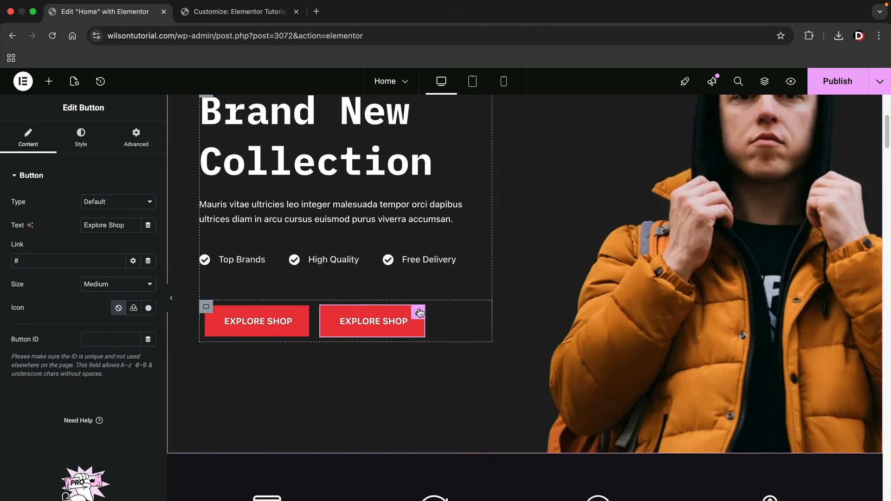
left_click(83, 139)
left_click(148, 342)
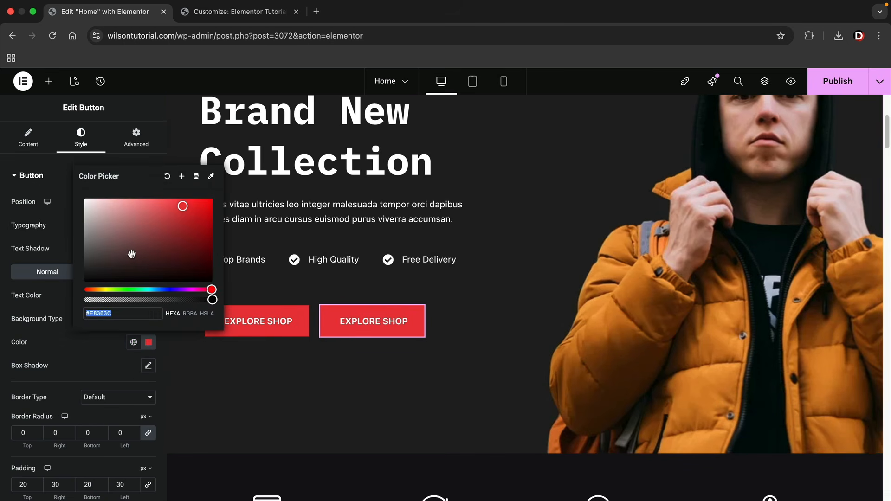
left_click_drag(116, 254, 84, 284)
Select the full label text of the red Explore Shop button for replacement
left_click(79, 332)
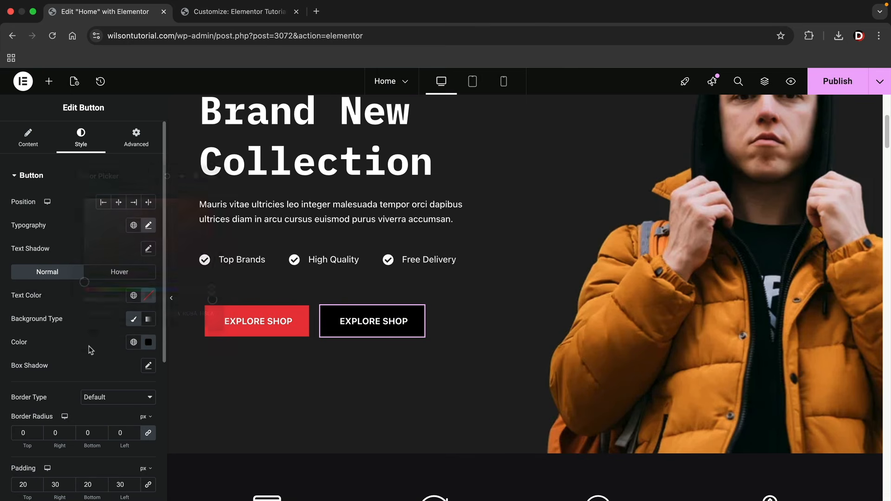
left_click(257, 322)
triple_click(119, 227)
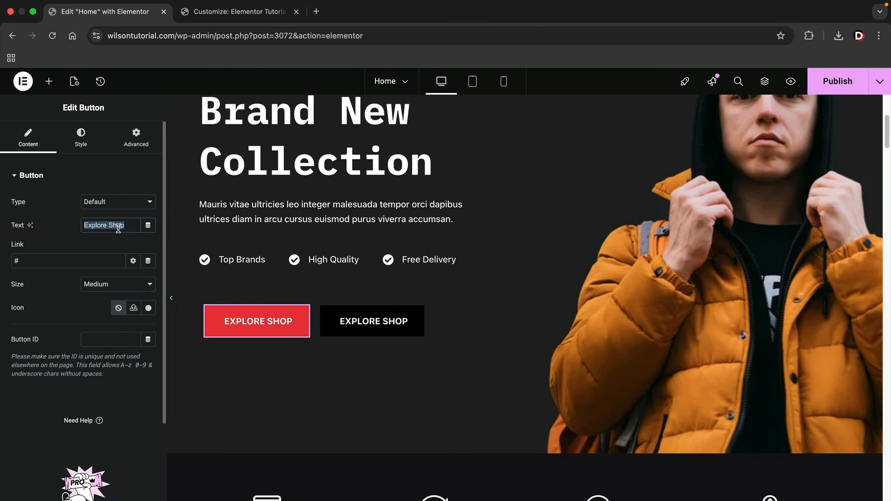
Label the red button 'Products', and relabel the second button 'Contact Us' linked to the Contact page
type("Products")
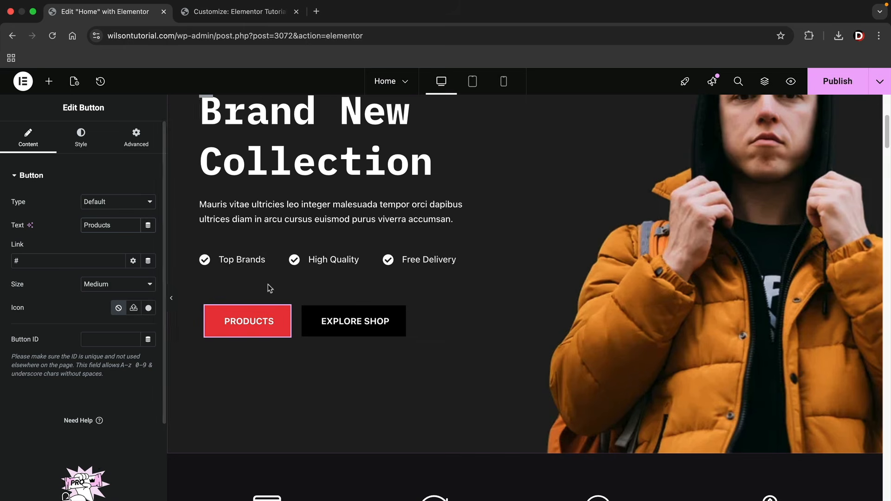
left_click(322, 316)
left_click(28, 138)
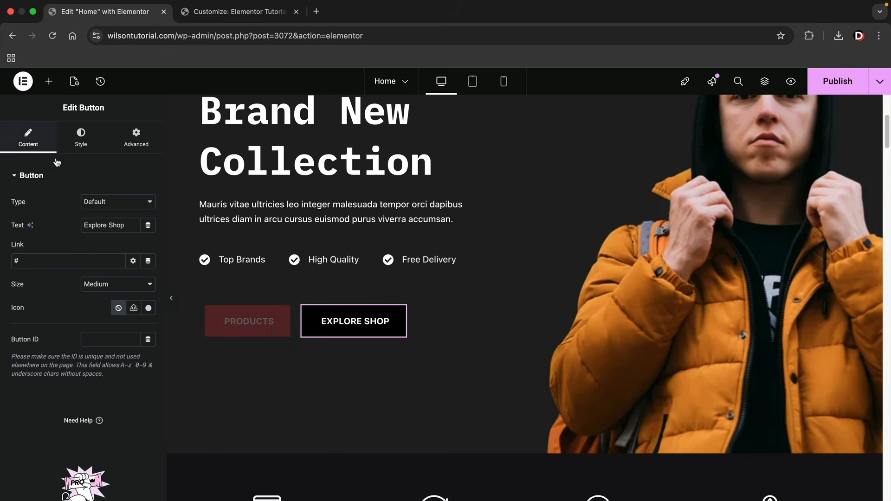
left_click_drag(125, 225, 13, 211)
type("Contact Us")
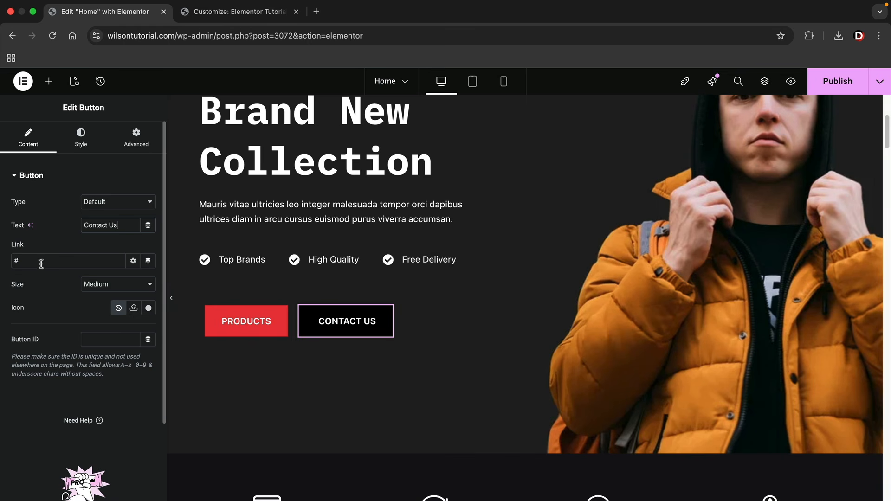
left_click(41, 263)
key("BackSpace")
left_click(30, 277)
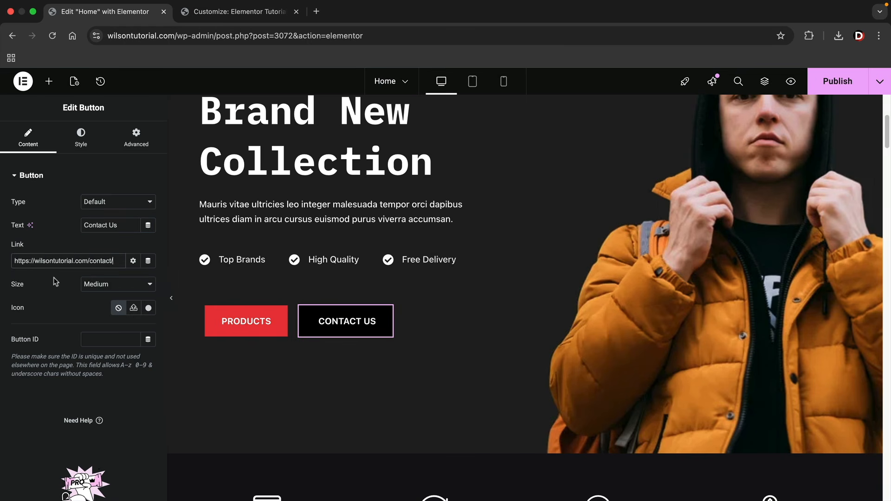
Link the red Products button to the Products page
left_click(250, 322)
double_click(76, 263)
type("p")
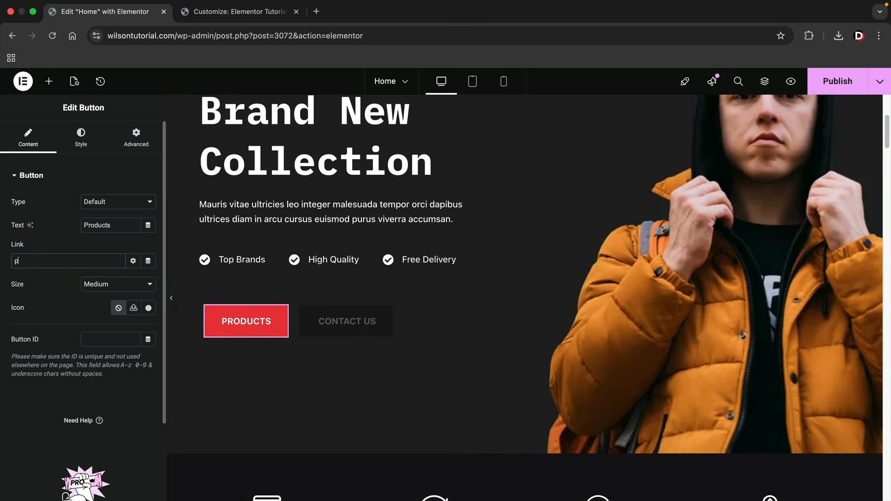
type("roduct")
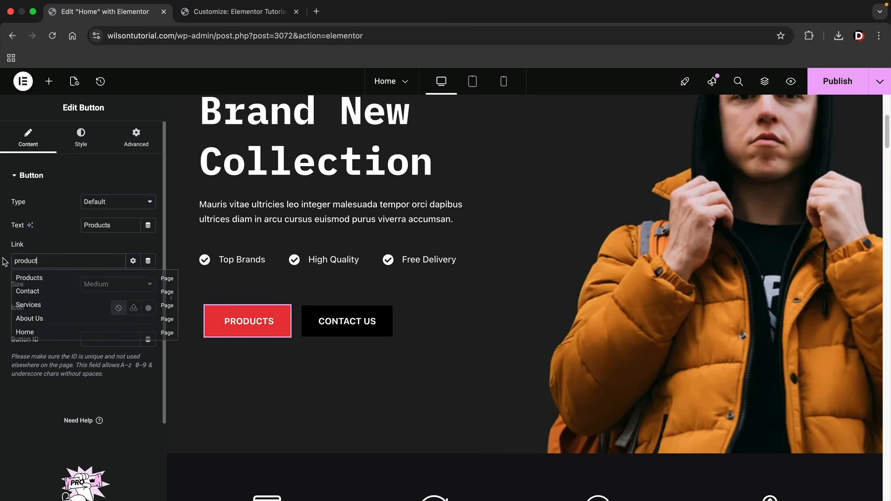
left_click(30, 289)
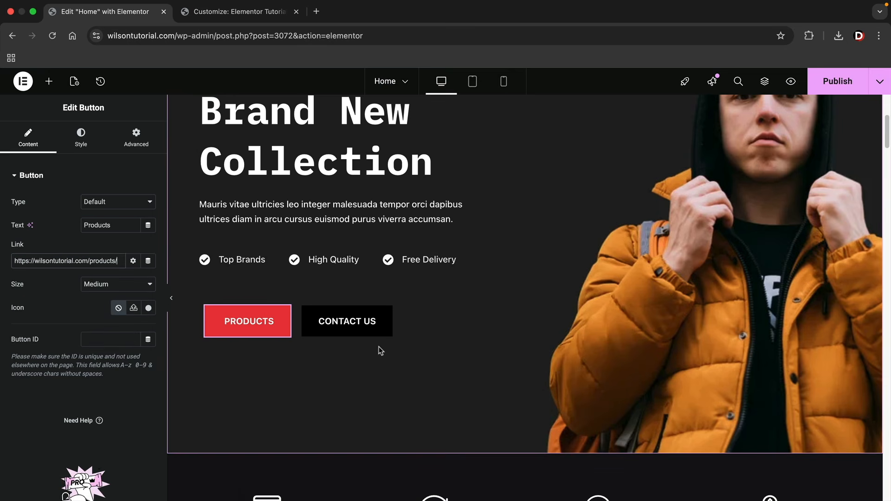
scroll(381, 353, "up", 2)
Set the Brand New Collection heading's font family to Poppins, keeping Bold weight
left_click(332, 235)
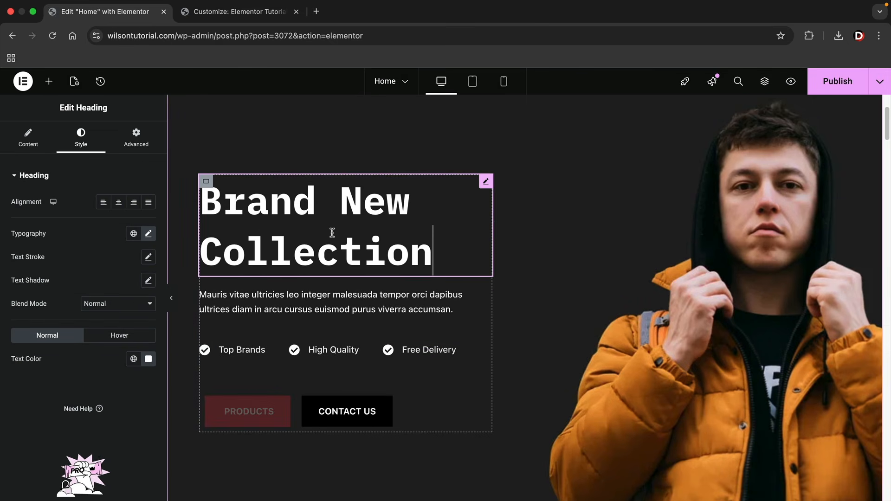
left_click(149, 234)
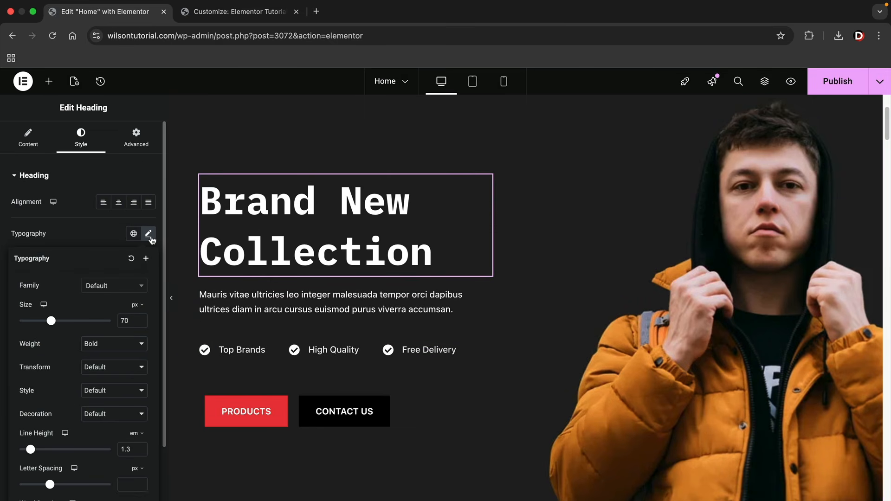
left_click(126, 286)
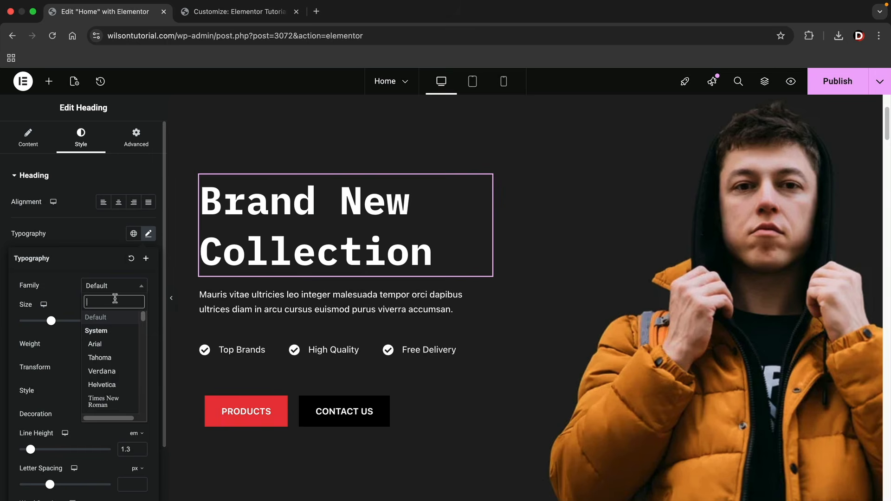
type("popp")
left_click(113, 323)
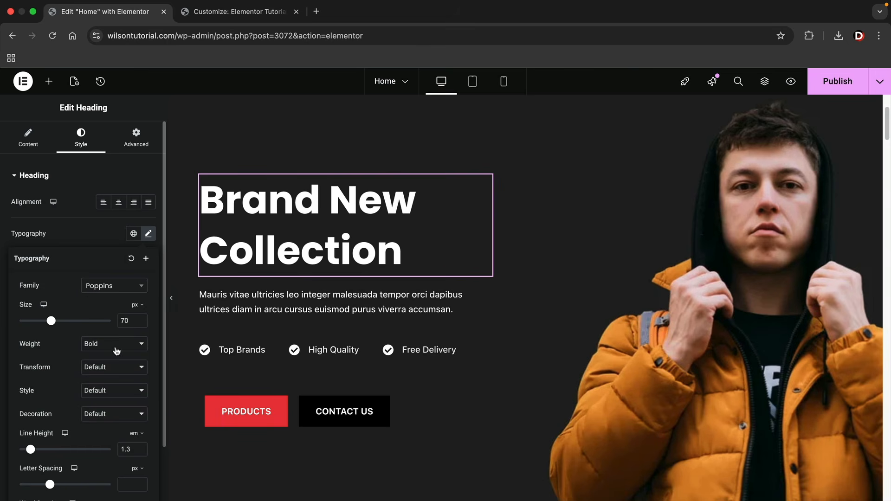
left_click(114, 345)
left_click(115, 347)
Set the paragraph under the heading to the Poppins font family
left_click(273, 298)
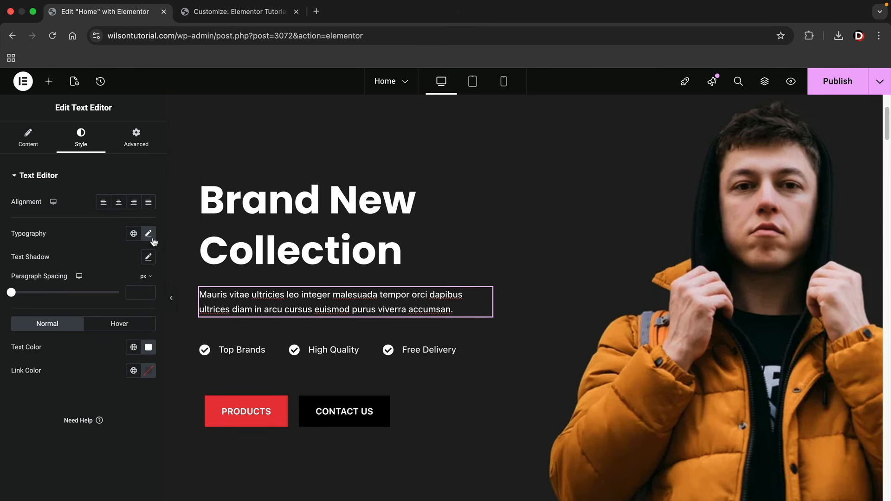
left_click(150, 235)
left_click(134, 290)
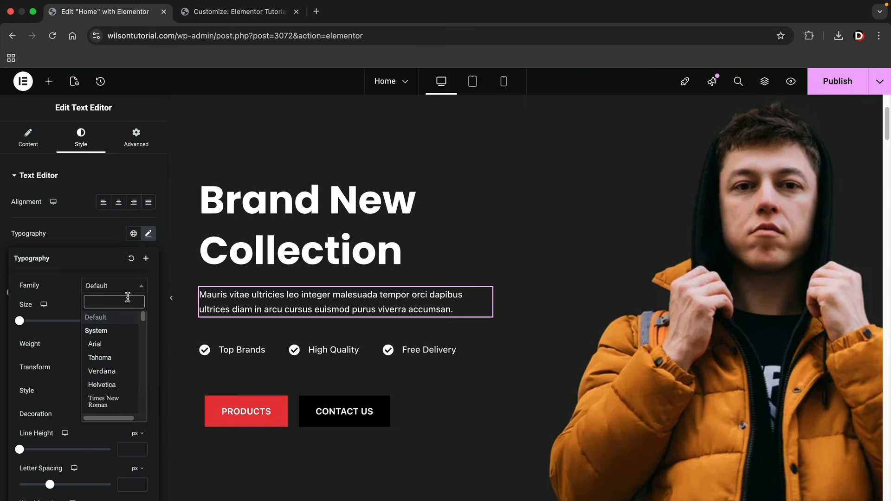
type("poppins")
left_click(100, 331)
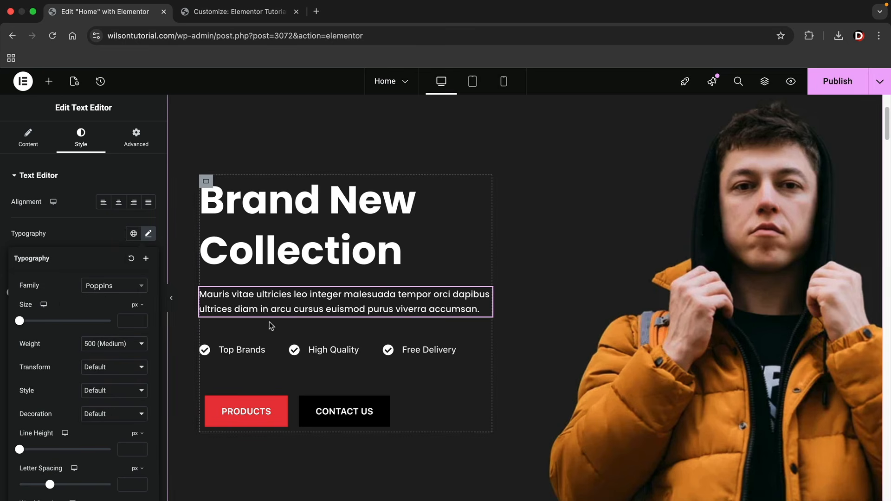
left_click(173, 301)
left_click(172, 297)
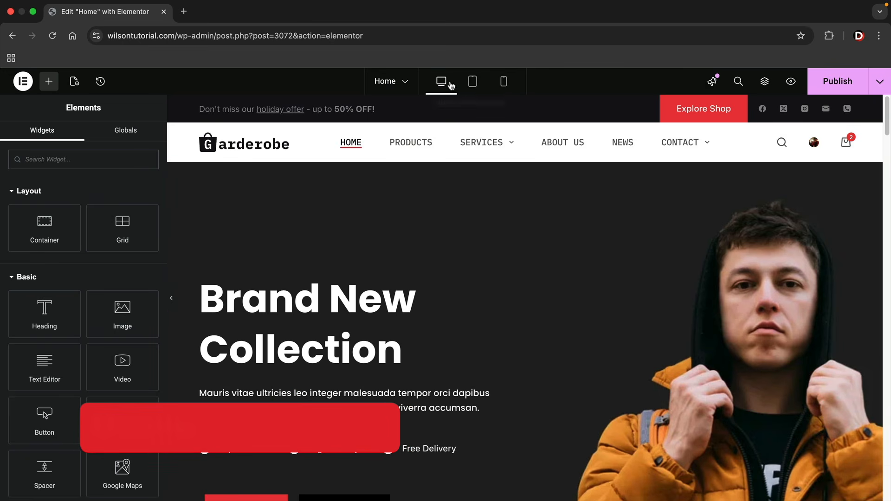
In tablet view, set the buttons container's tablet-only Justify Content to Center
left_click(473, 83)
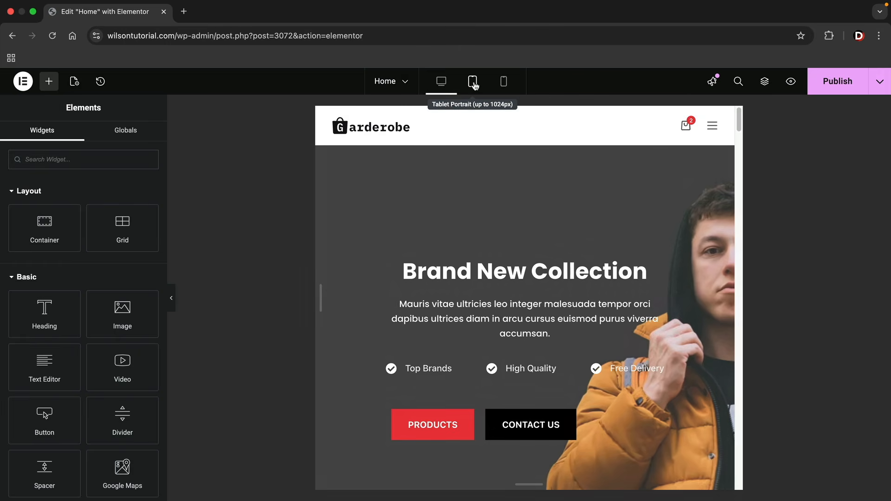
left_click(505, 85)
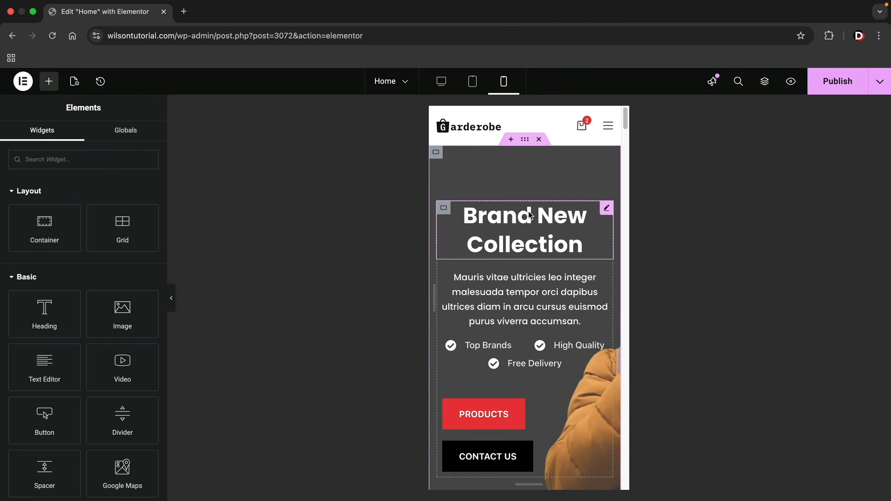
left_click(473, 84)
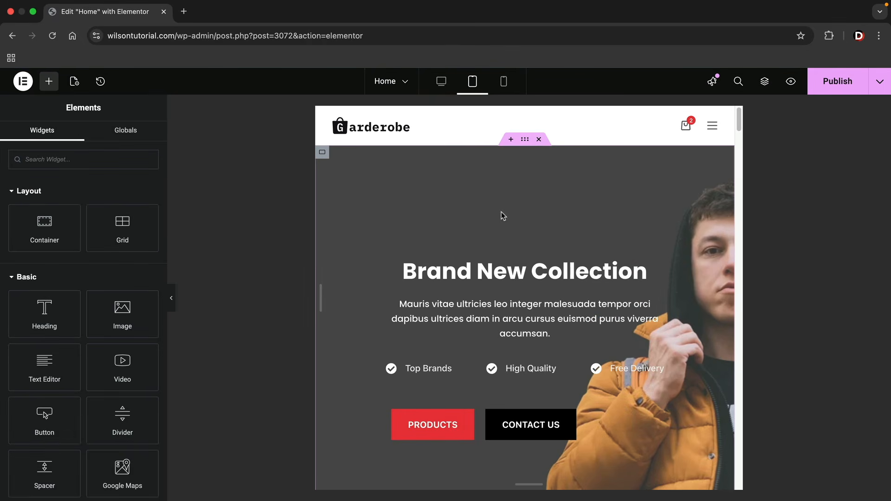
scroll(632, 200, "down", 2)
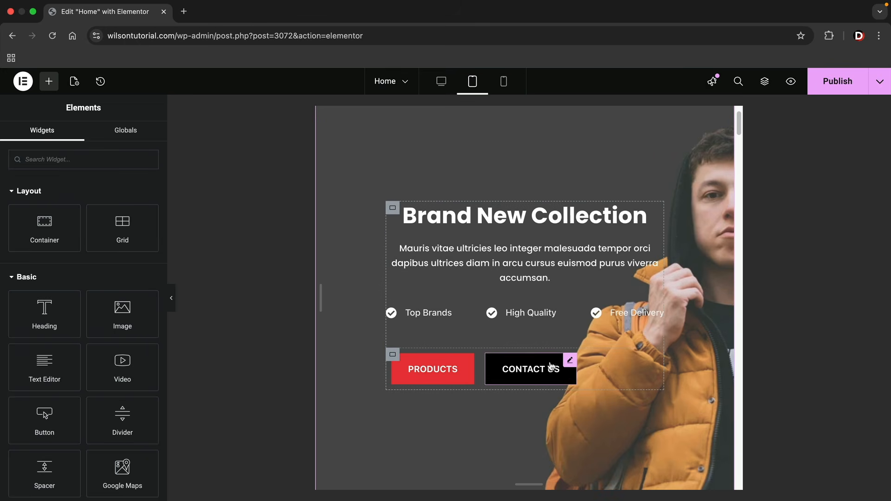
left_click(392, 354)
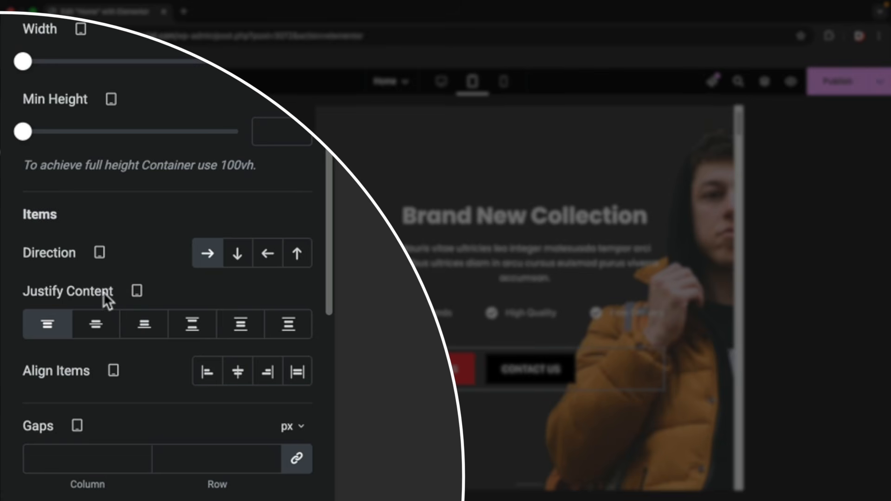
left_click(142, 291)
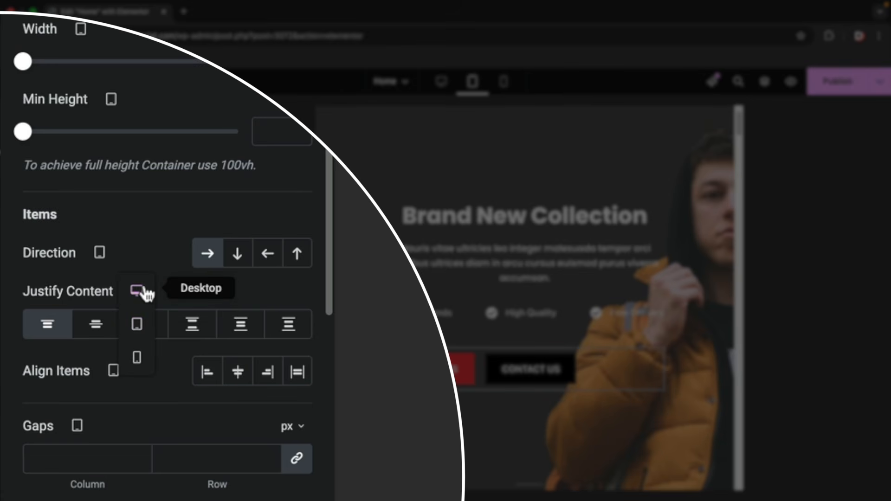
left_click(142, 326)
left_click(99, 325)
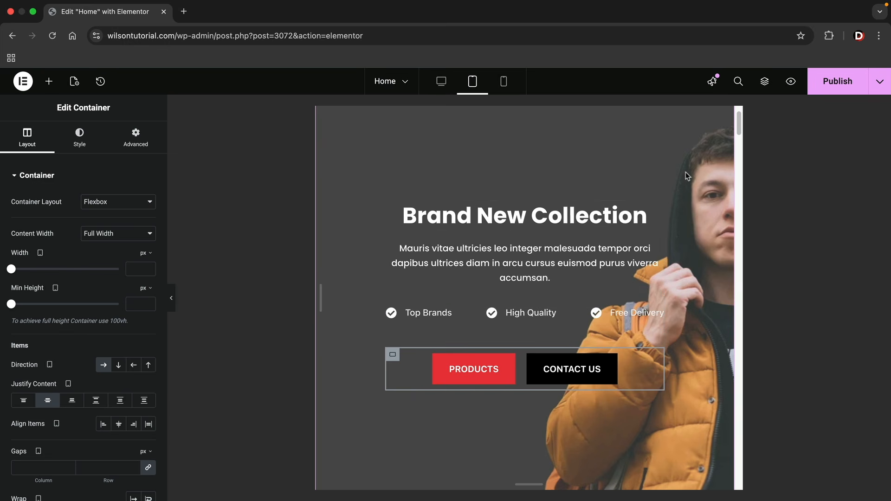
Replace the hero's tablet background image with the clothing-rack photo from the media library
right_click(427, 159)
left_click(442, 169)
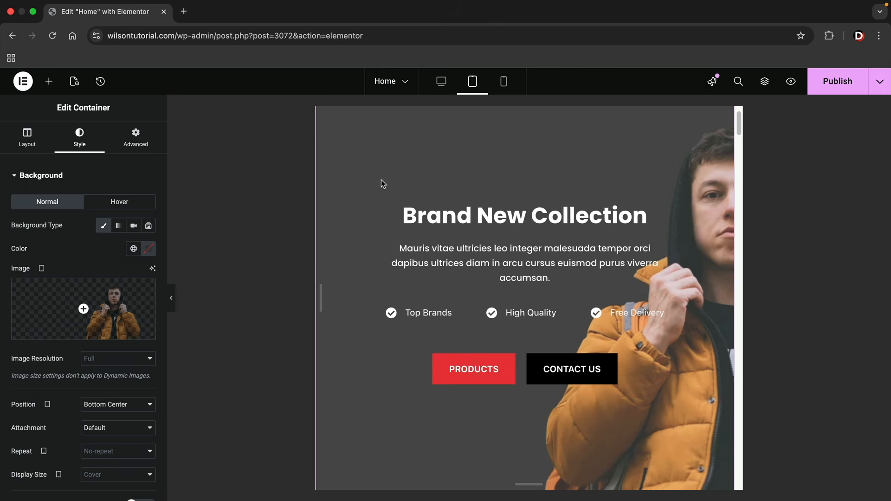
left_click(44, 273)
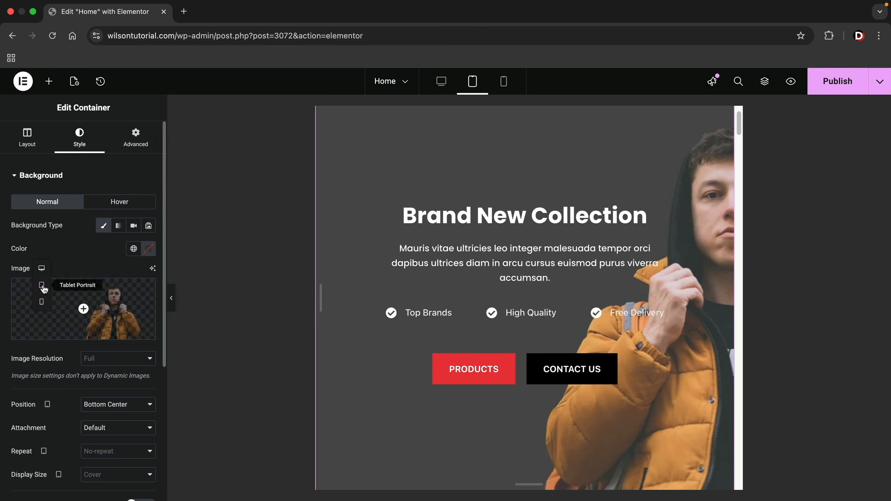
left_click(44, 288)
left_click(99, 301)
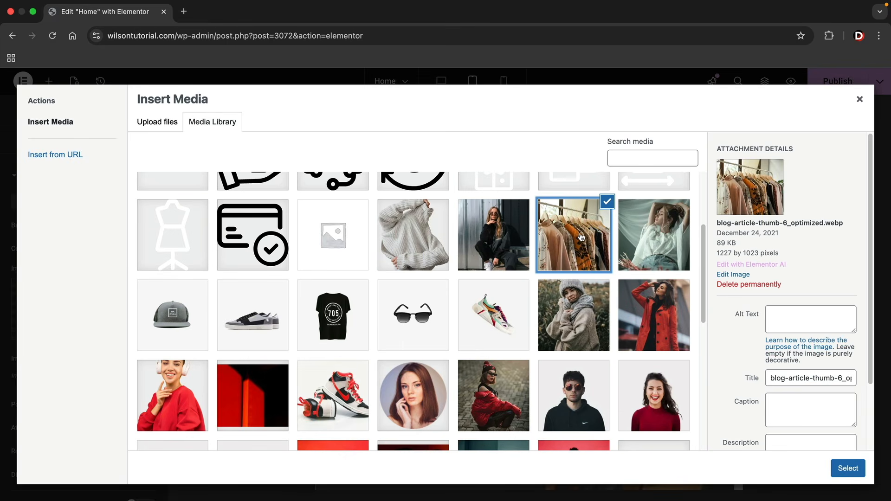
left_click(846, 469)
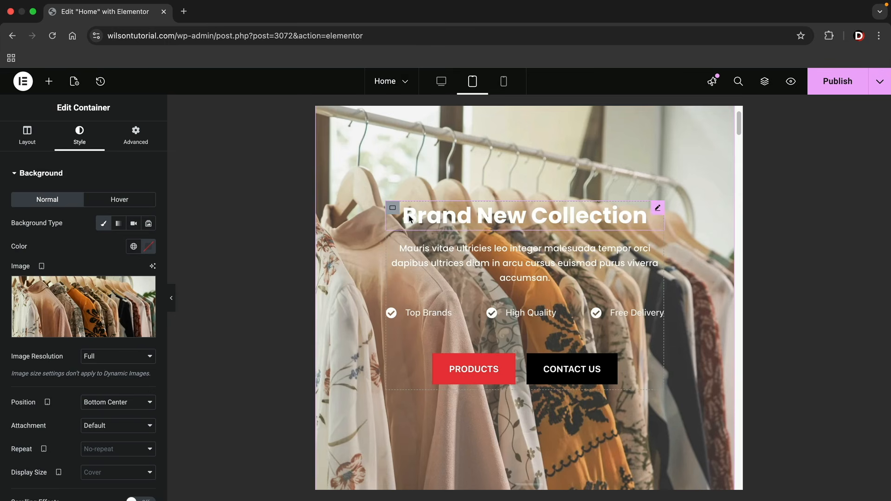
left_click(46, 176)
left_click(51, 206)
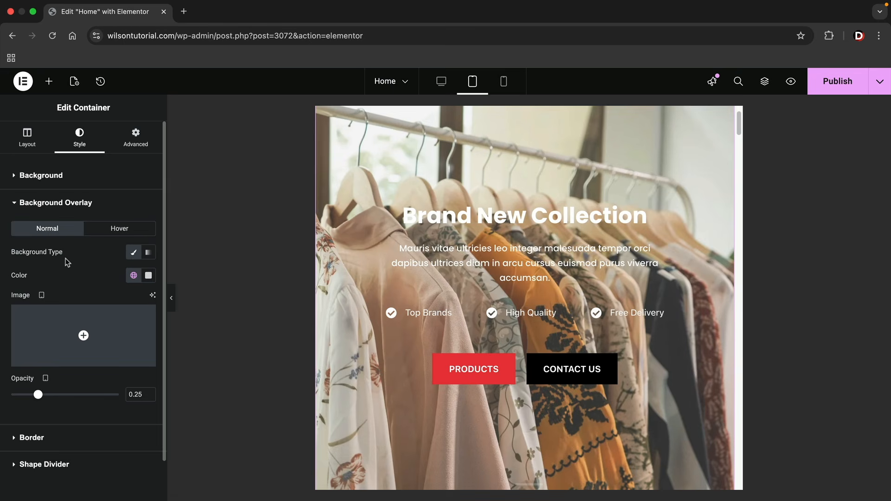
Set the hero's background overlay to black #000000 at 0.6 opacity
left_click(148, 275)
left_click(100, 373)
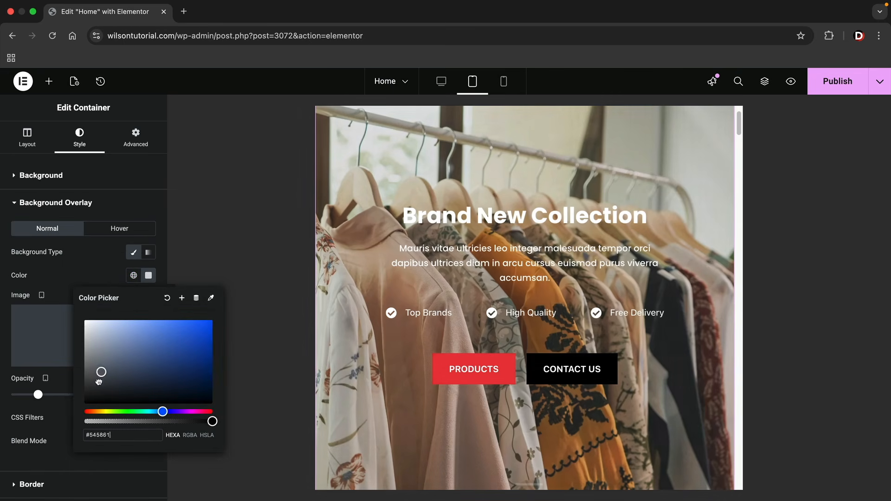
left_click_drag(99, 381, 80, 407)
left_click(27, 391)
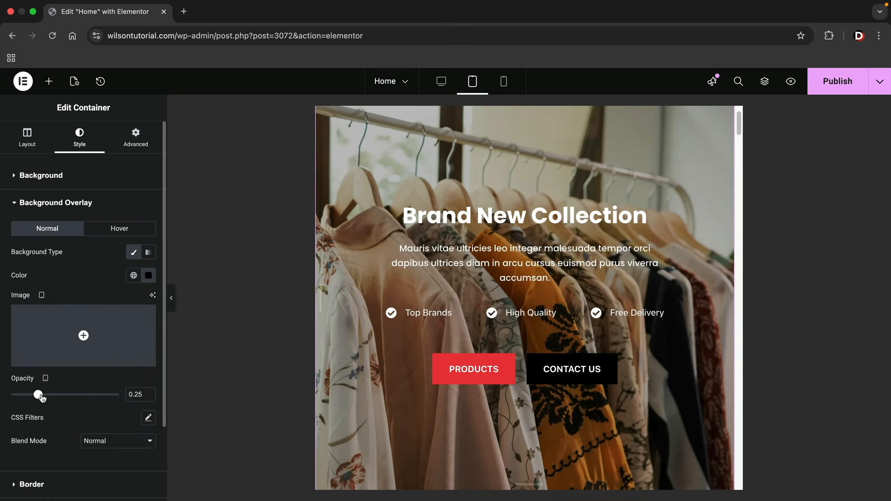
left_click_drag(41, 398, 80, 395)
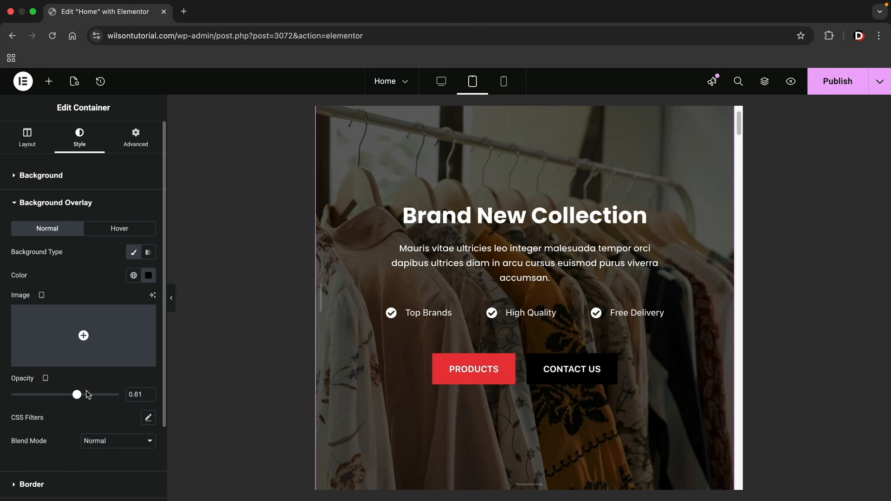
left_click_drag(77, 395, 87, 395)
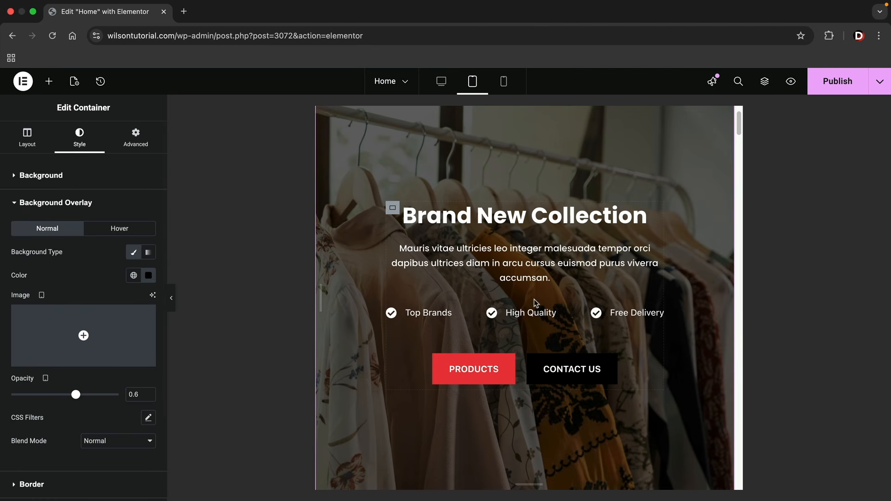
Centre the Jackets caption and its 461 articles count on tablet
scroll(534, 303, "down", 10)
scroll(536, 303, "down", 10)
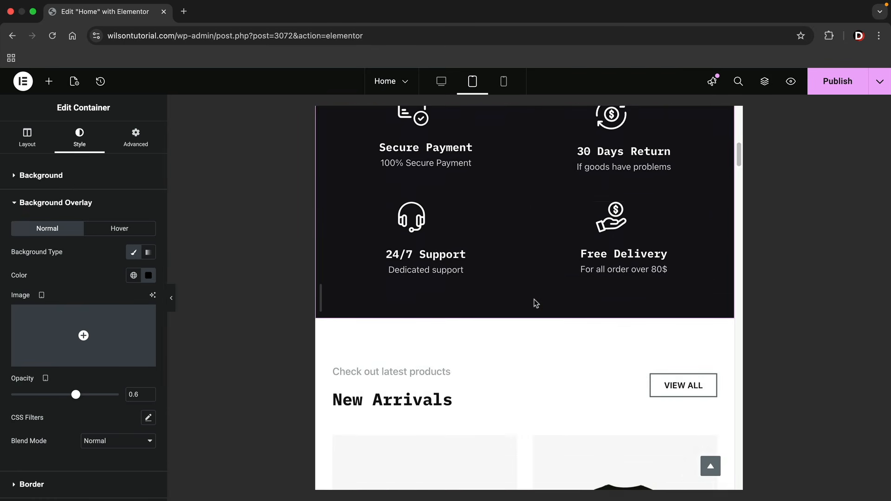
scroll(535, 302, "down", 6)
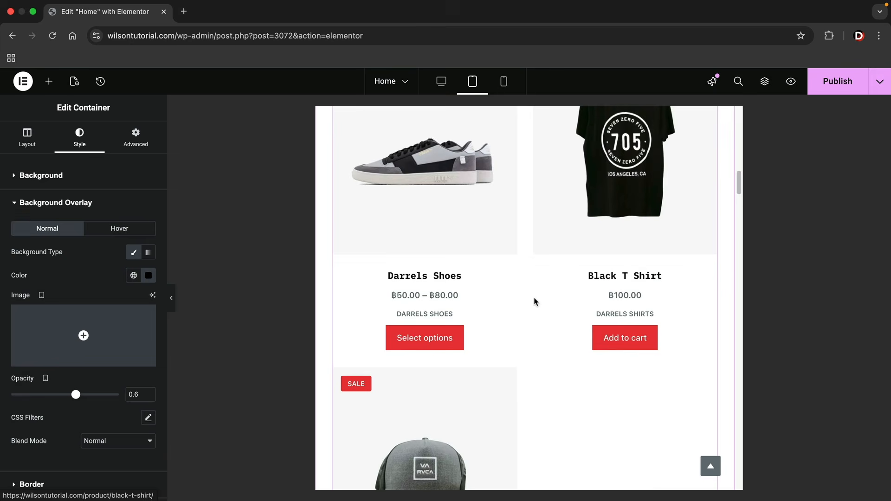
scroll(535, 302, "up", 5)
scroll(535, 302, "up", 1)
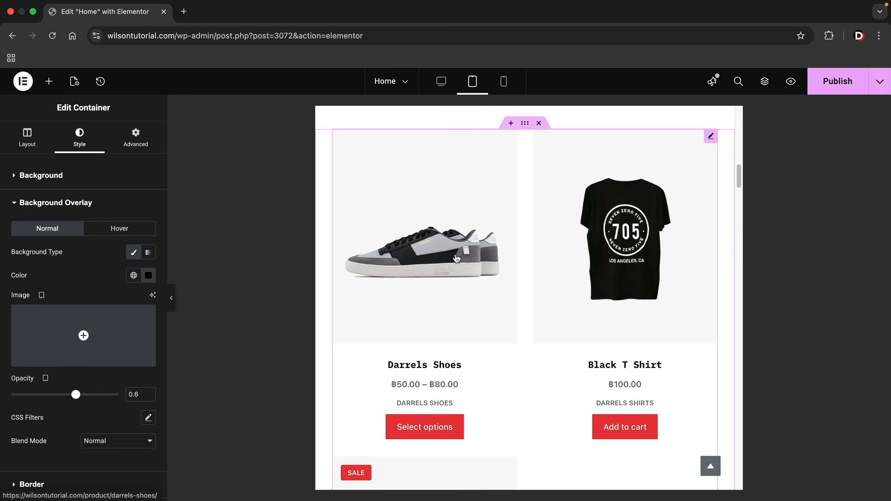
scroll(483, 260, "down", 13)
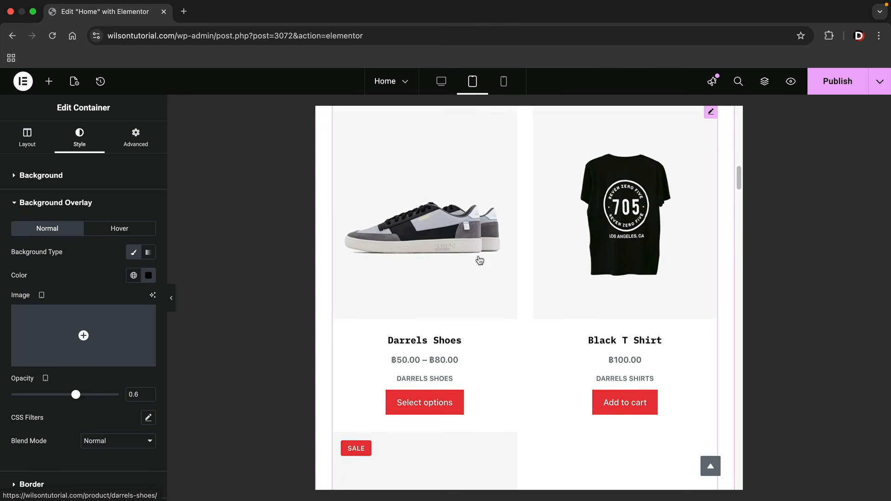
scroll(513, 291, "down", 4)
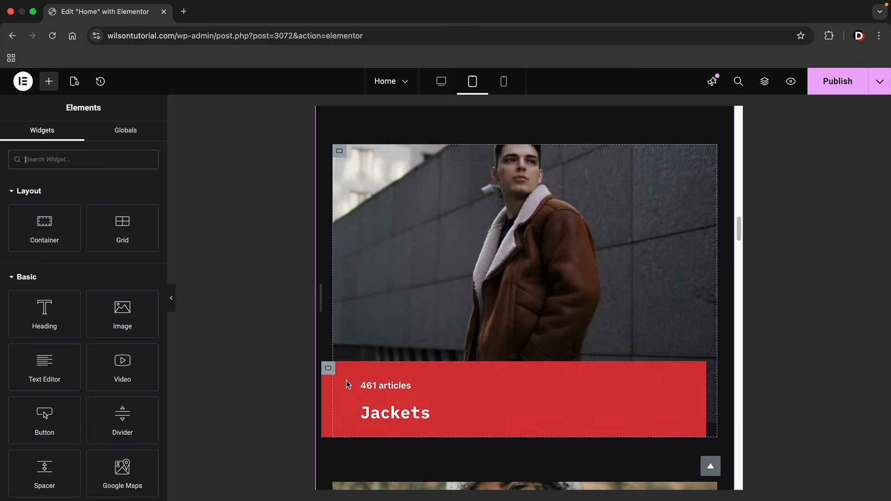
left_click(329, 369)
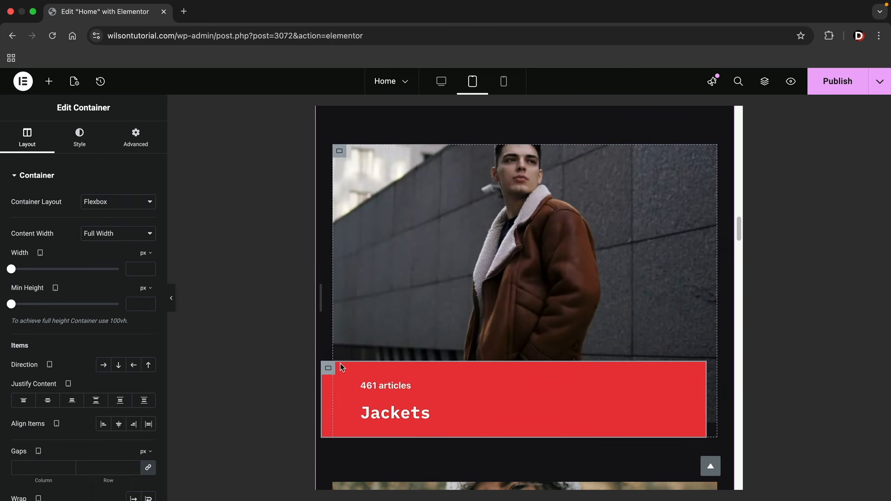
left_click(49, 402)
left_click(119, 424)
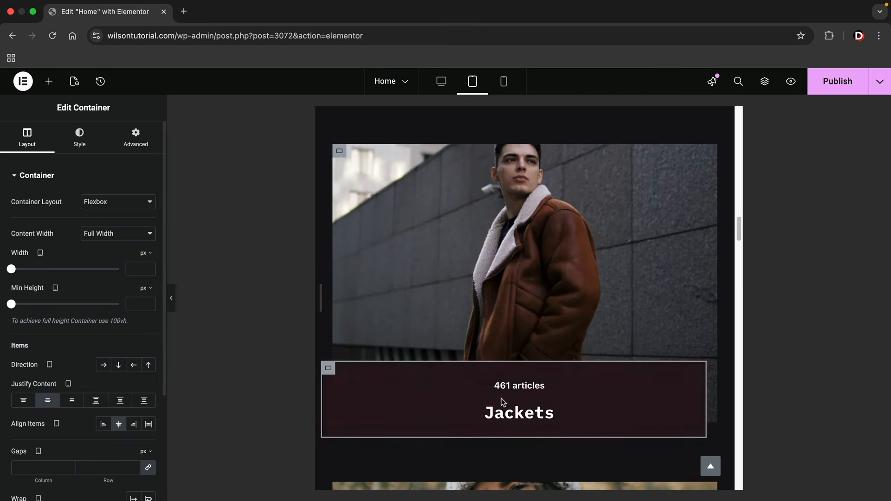
Centre the Sweaters (289 articles) and Accessories (345 articles) captions the same way
scroll(501, 404, "down", 1)
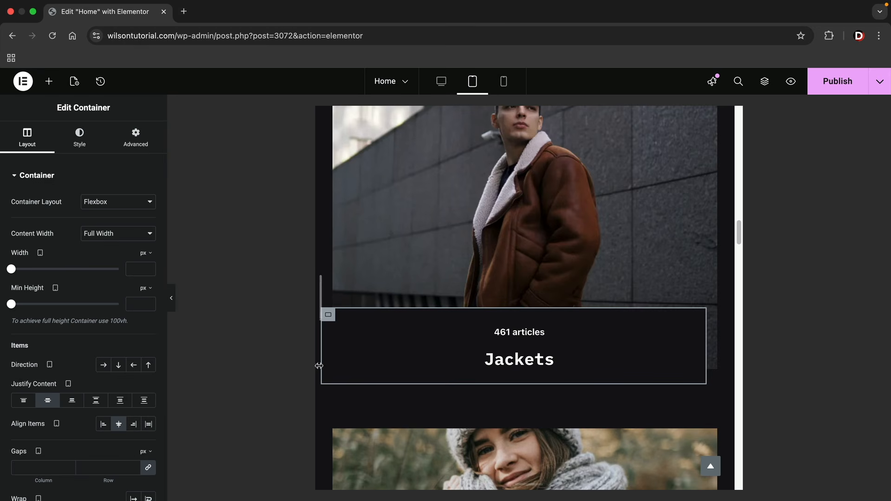
scroll(357, 373, "down", 1)
scroll(356, 372, "down", 10)
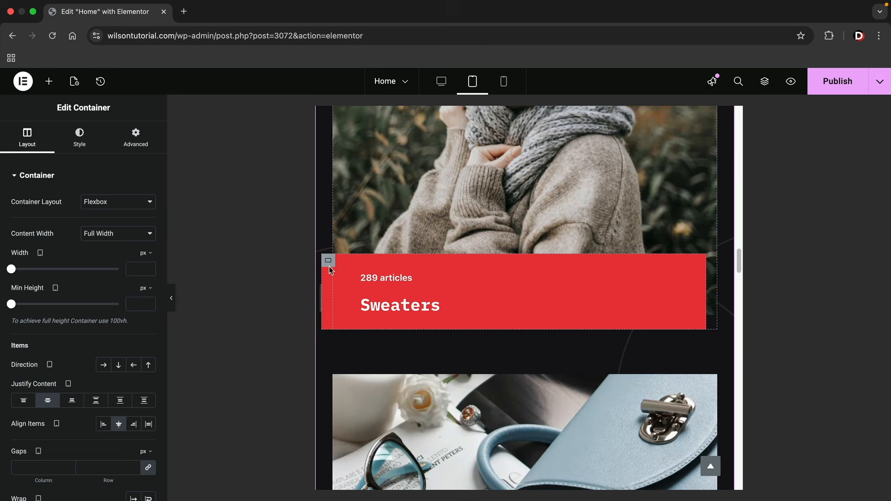
left_click(329, 262)
left_click(118, 424)
scroll(351, 378, "down", 6)
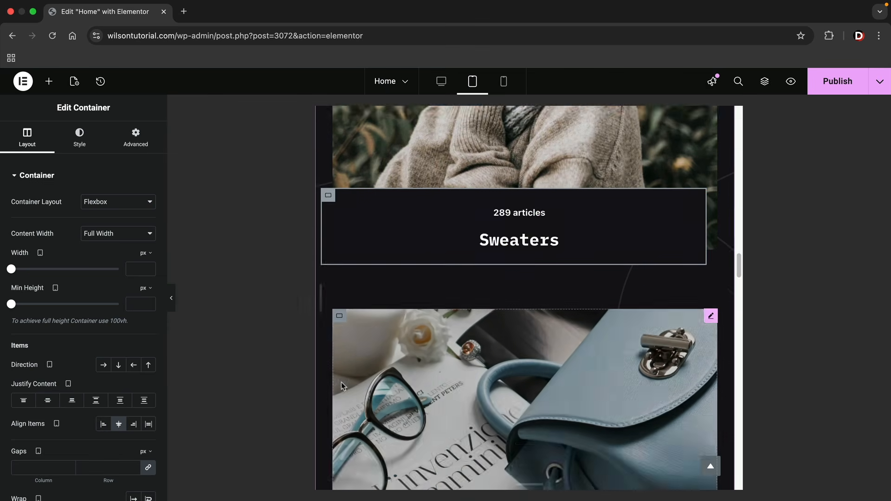
left_click(329, 307)
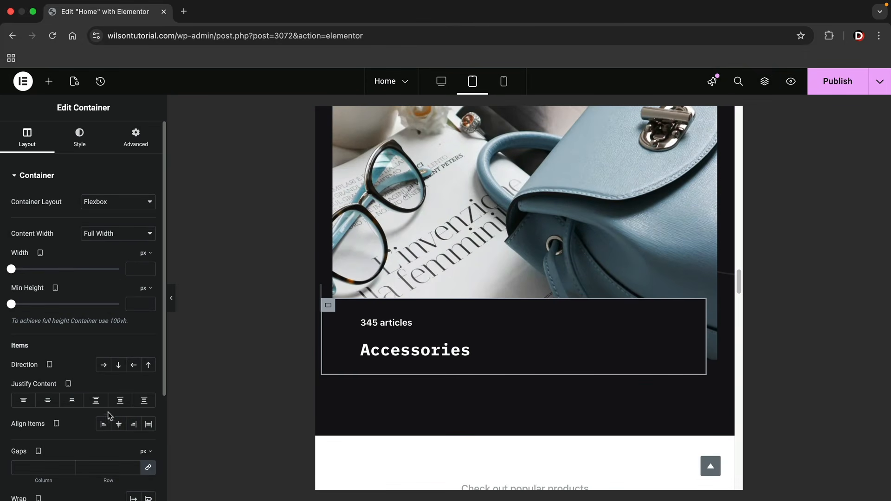
left_click(119, 424)
Select the New Cloth Technologies heading and show its style settings
scroll(422, 390, "down", 6)
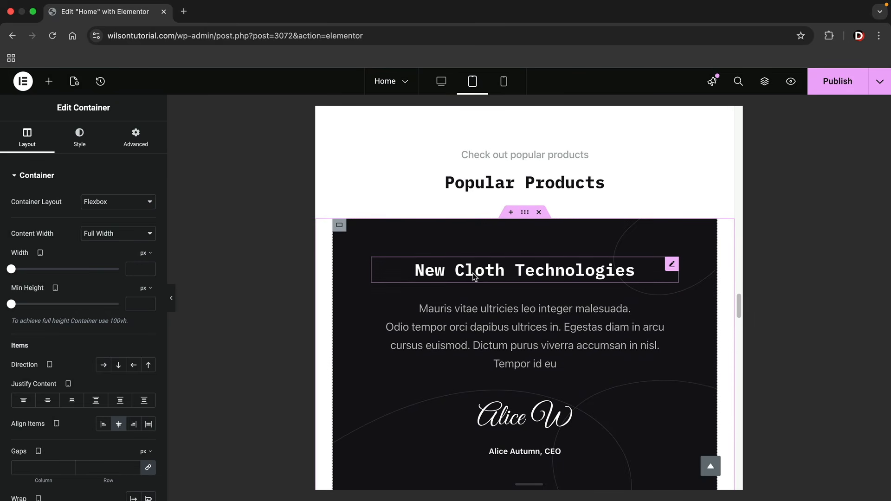
left_click(473, 273)
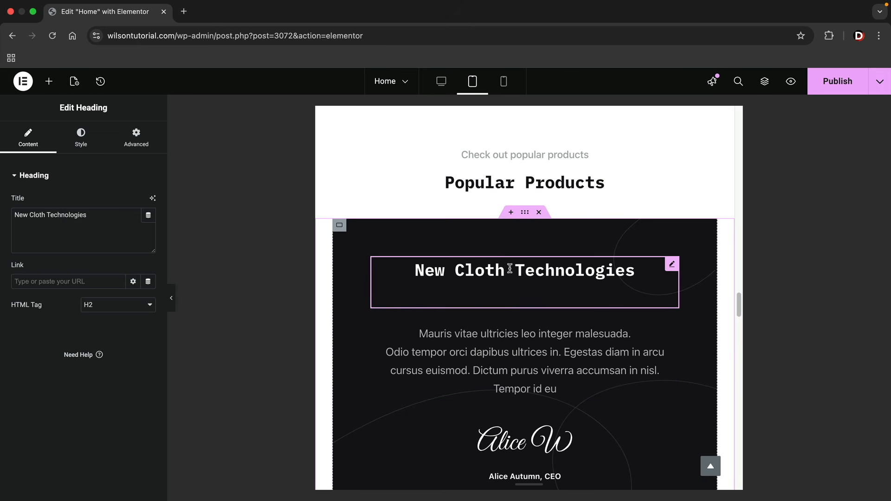
left_click(80, 137)
Enlarge the New Cloth Technologies heading's typography size from 30 to 59 px
left_click(147, 233)
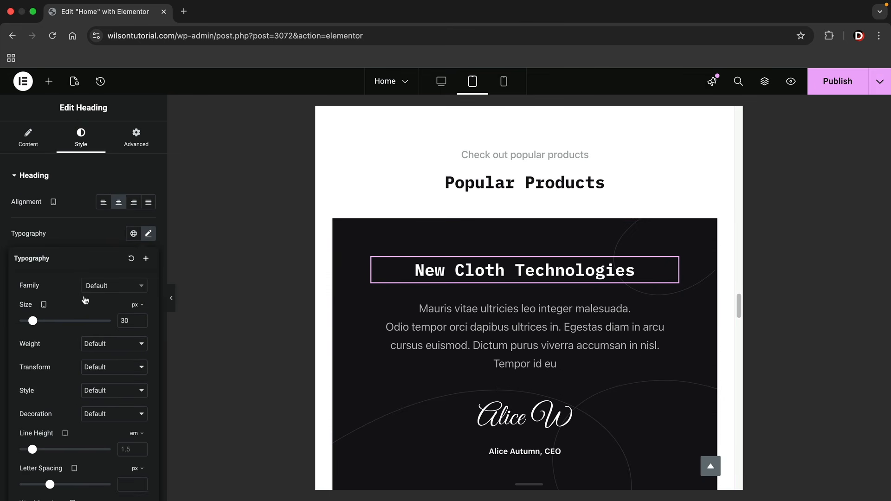
left_click_drag(37, 318, 49, 325)
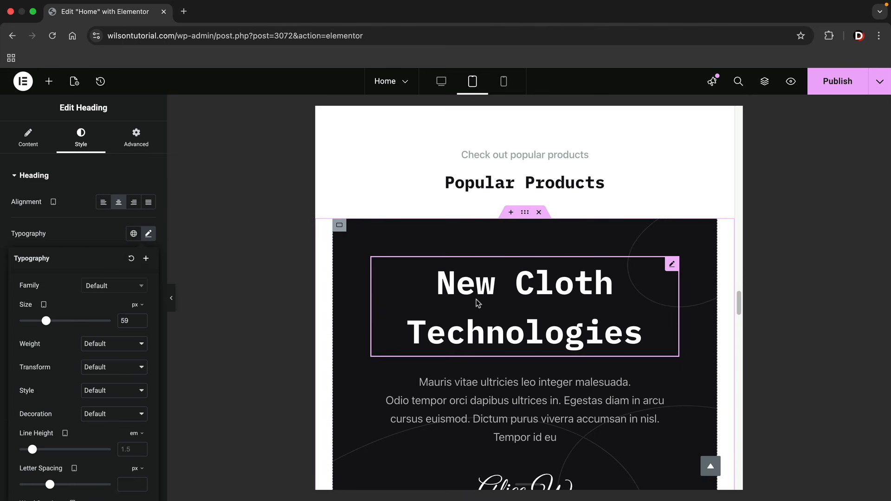
scroll(508, 310, "down", 10)
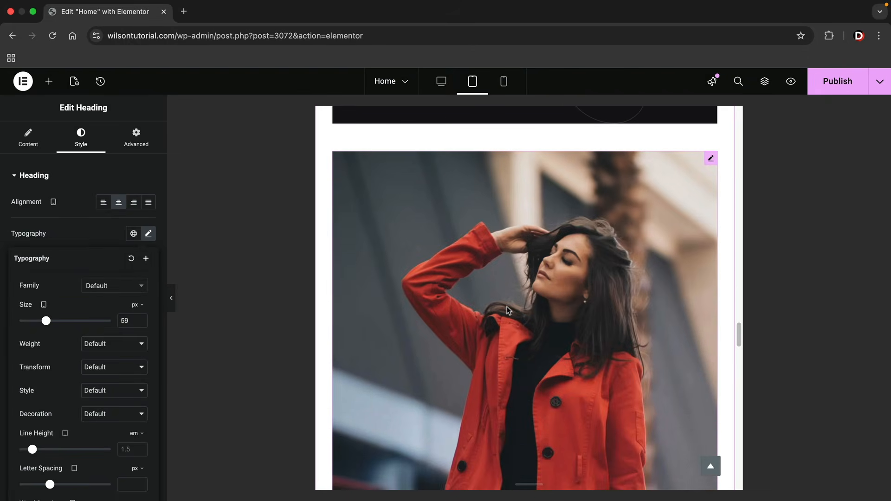
scroll(507, 307, "up", 2)
Set the red-coat photo to Hide On Tablet Portrait and Mobile Portrait under Advanced > Responsive
left_click(711, 160)
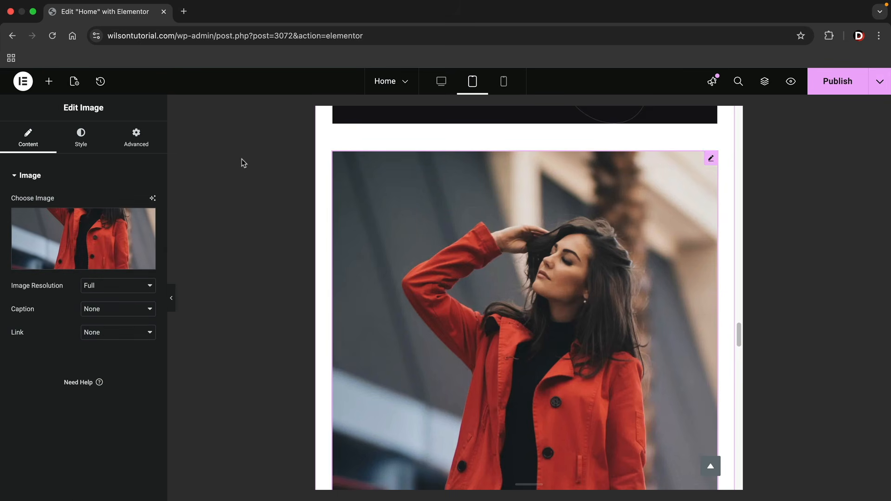
left_click(136, 153)
scroll(103, 274, "down", 5)
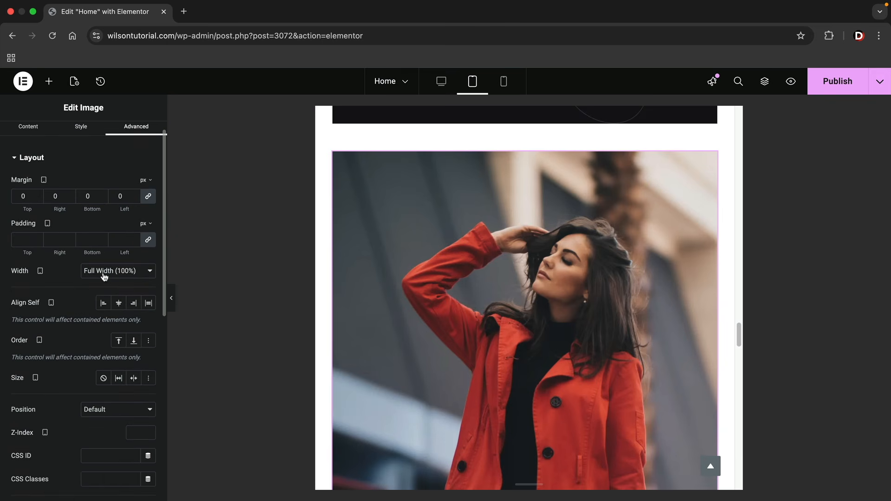
scroll(103, 273, "down", 4)
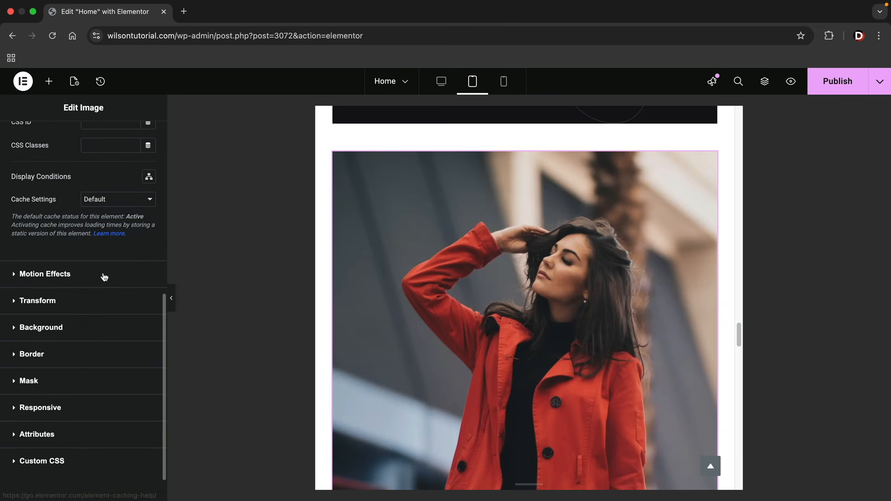
left_click(58, 387)
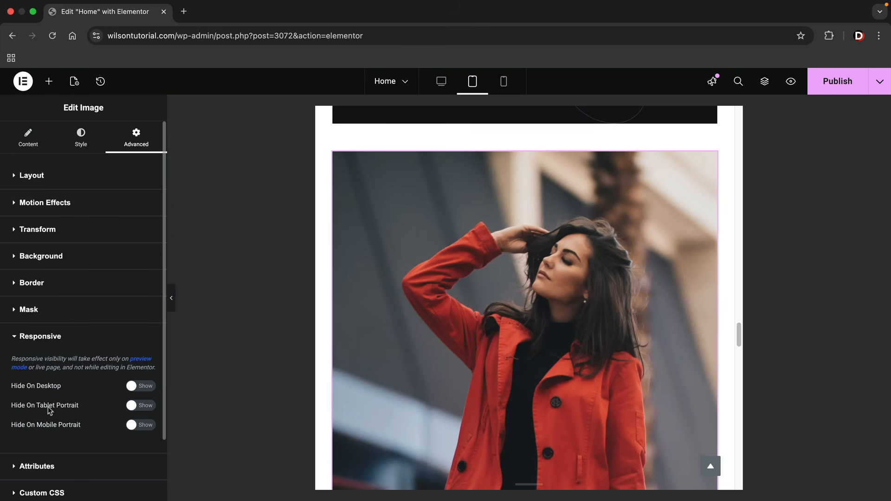
left_click(138, 407)
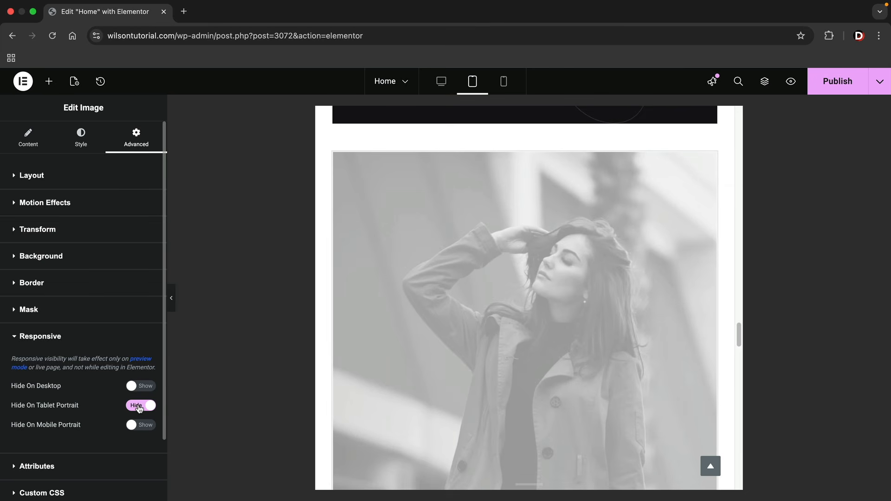
left_click(127, 425)
scroll(527, 361, "down", 4)
scroll(527, 361, "down", 5)
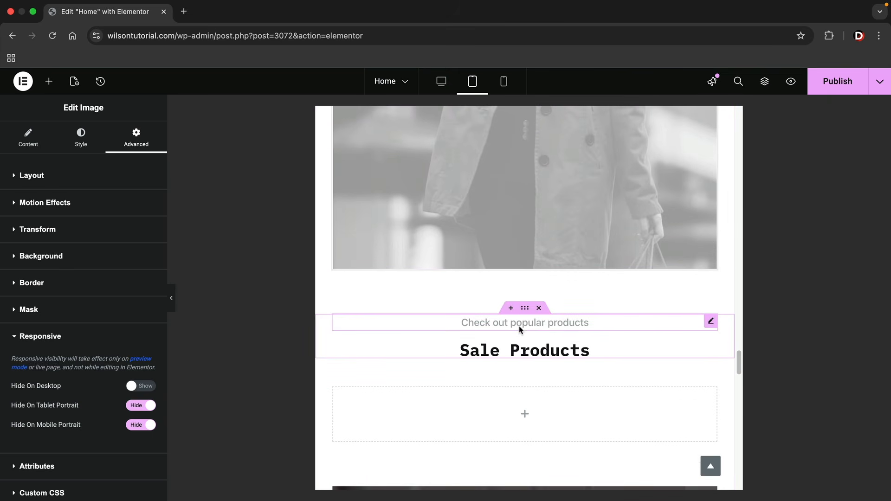
scroll(521, 320, "down", 2)
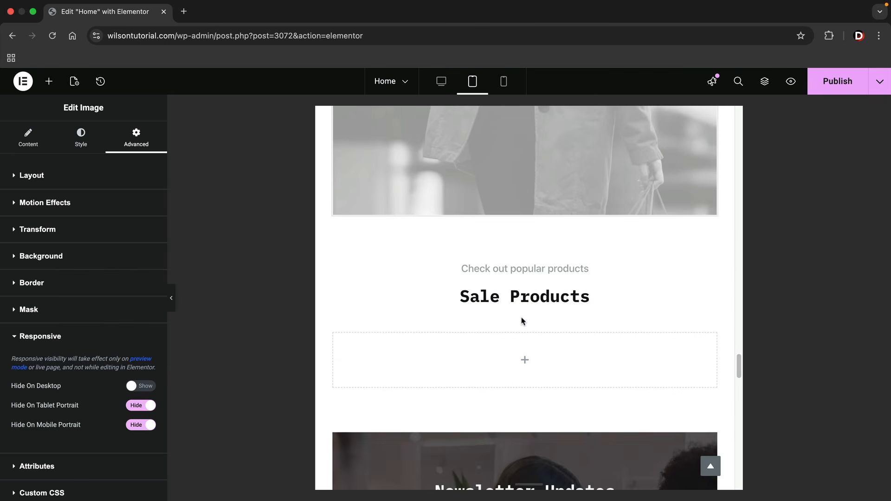
scroll(522, 322, "down", 2)
scroll(522, 321, "down", 10)
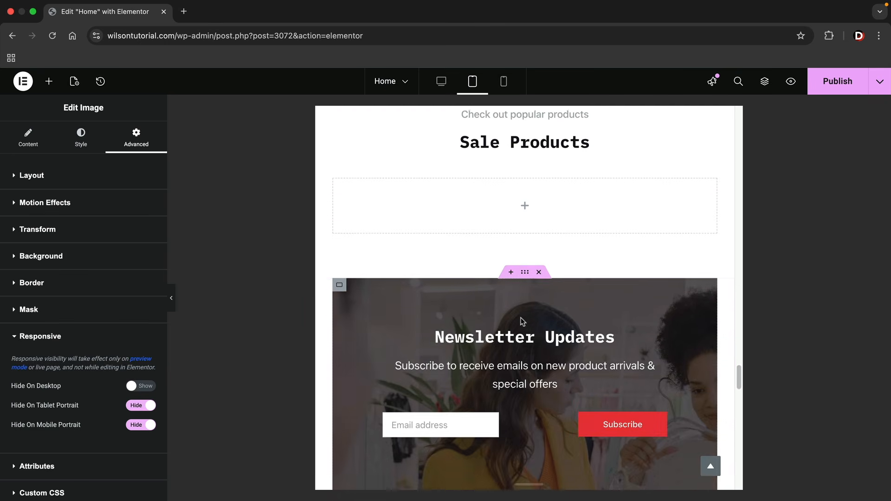
scroll(522, 321, "down", 10)
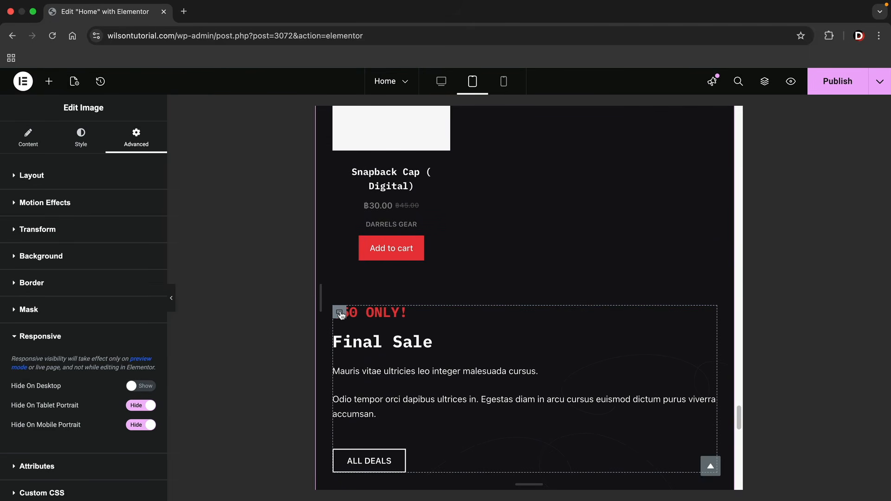
Set the Final Sale container's Align Items and Justify Content to Center on tablet
left_click(340, 313)
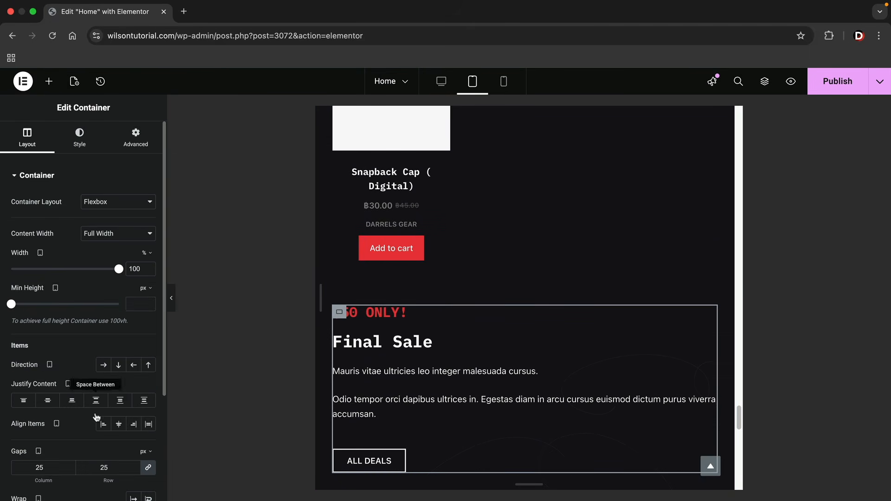
left_click(119, 425)
left_click(48, 400)
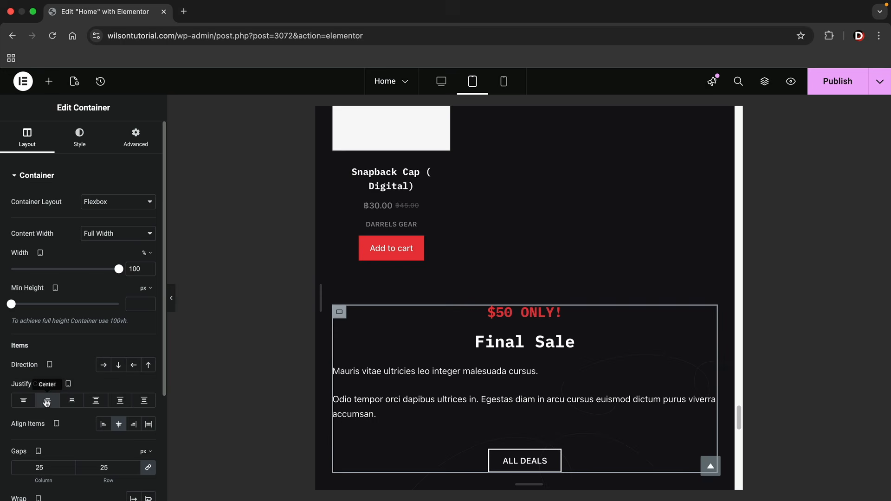
Centre-align the paragraph text under the '$50 ONLY!' heading in its Style settings
left_click(429, 370)
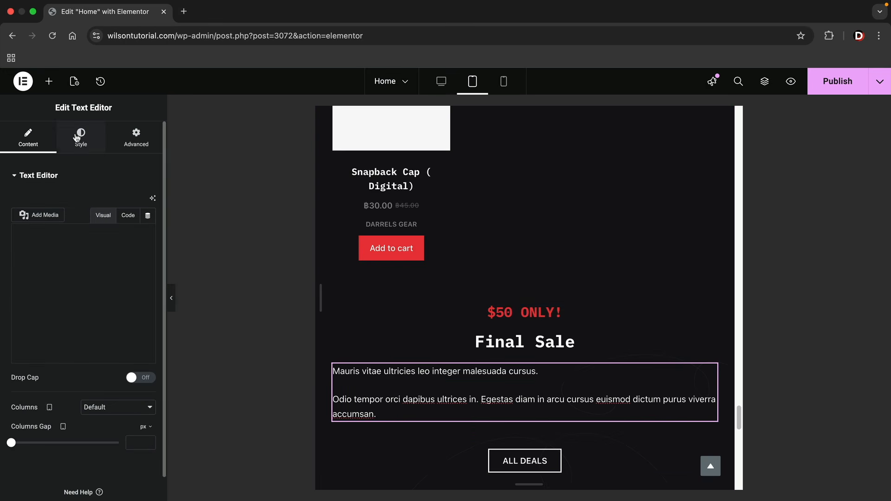
left_click(81, 137)
left_click(118, 202)
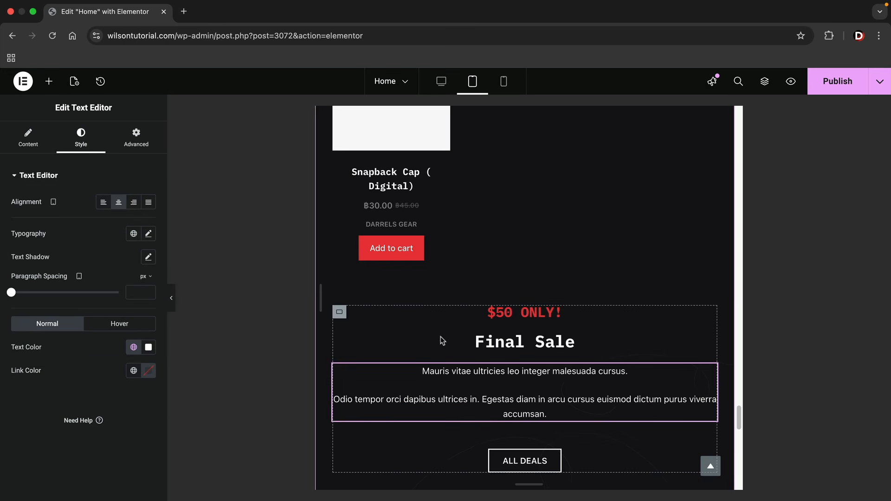
scroll(441, 338, "up", 2)
scroll(441, 338, "up", 4)
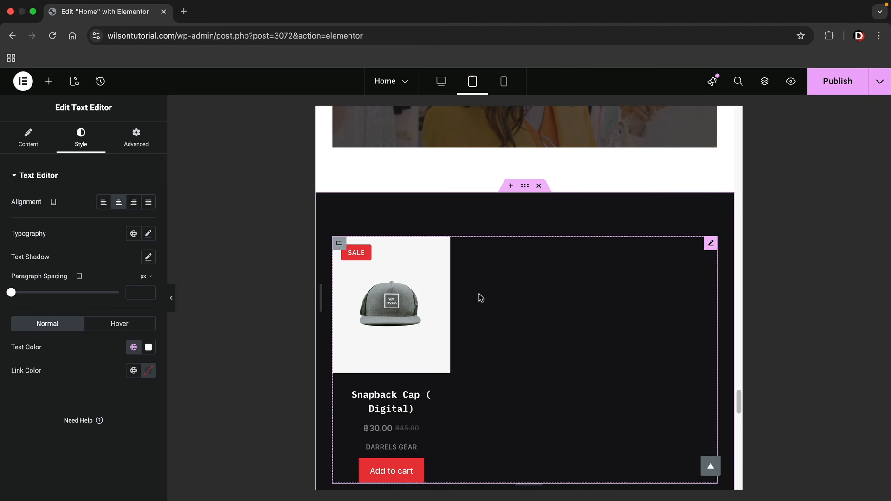
scroll(481, 298, "down", 2)
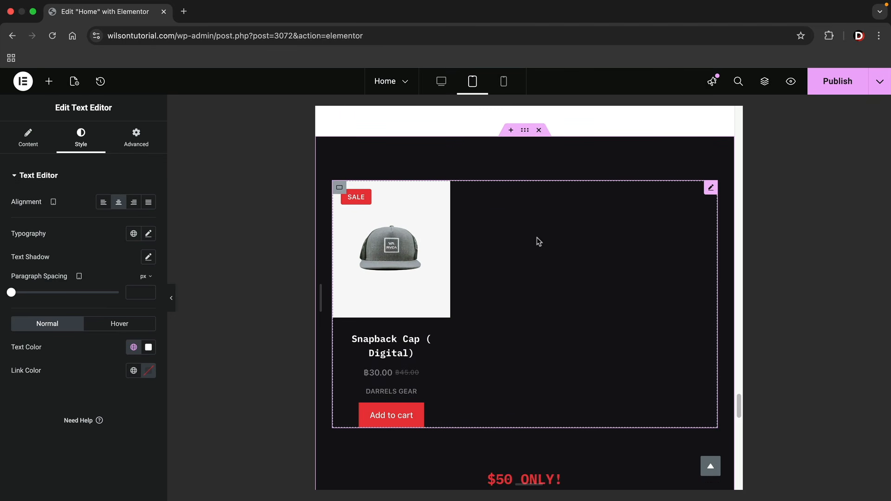
scroll(572, 299, "down", 10)
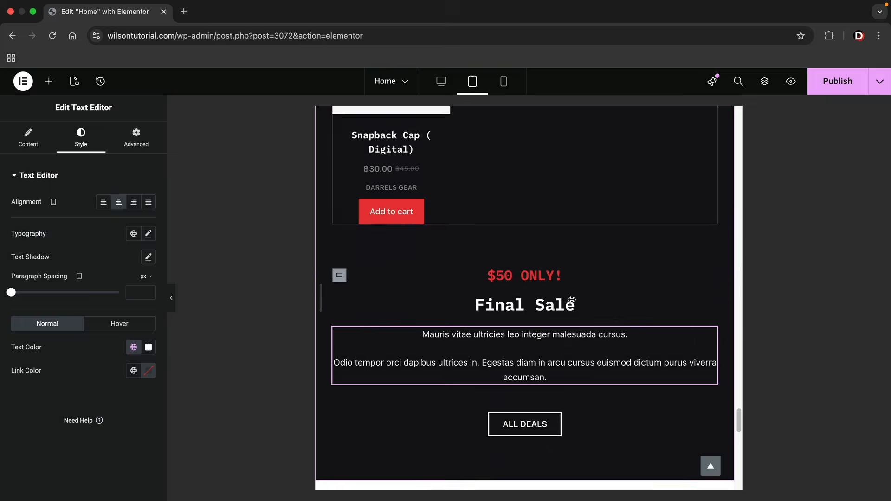
scroll(572, 303, "down", 10)
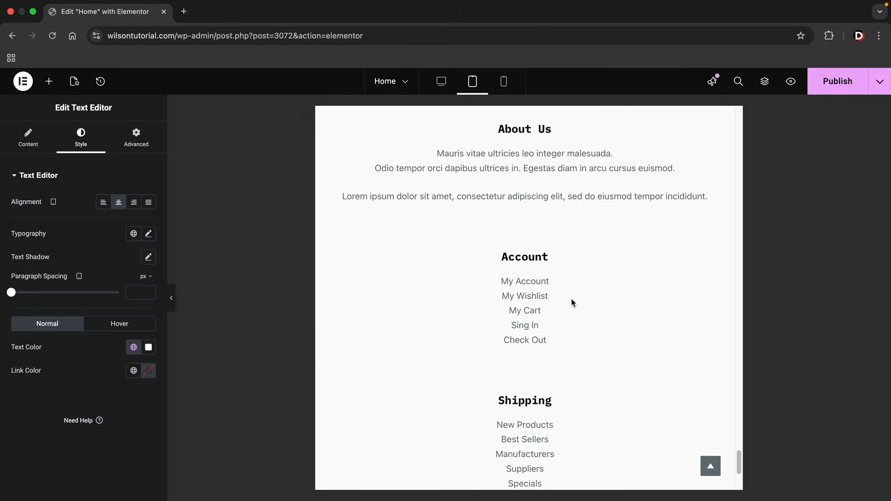
Jump back to the top and switch the preview to Mobile portrait width
left_click(711, 466)
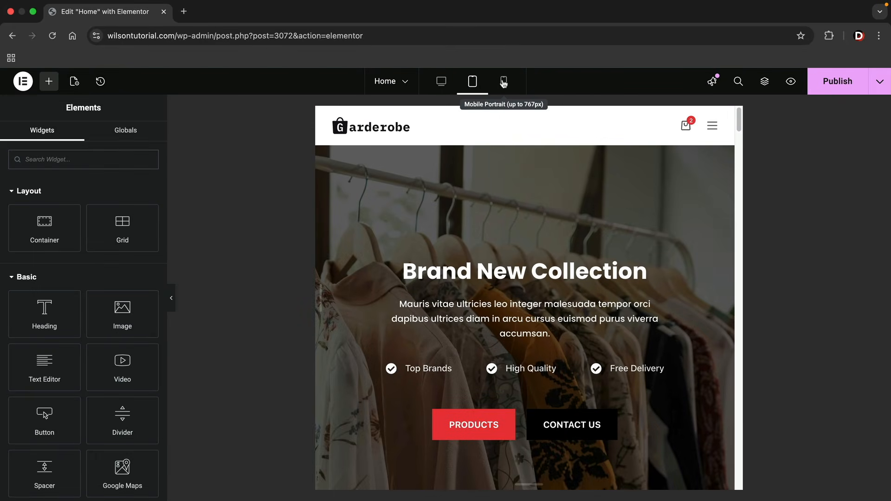
left_click(506, 81)
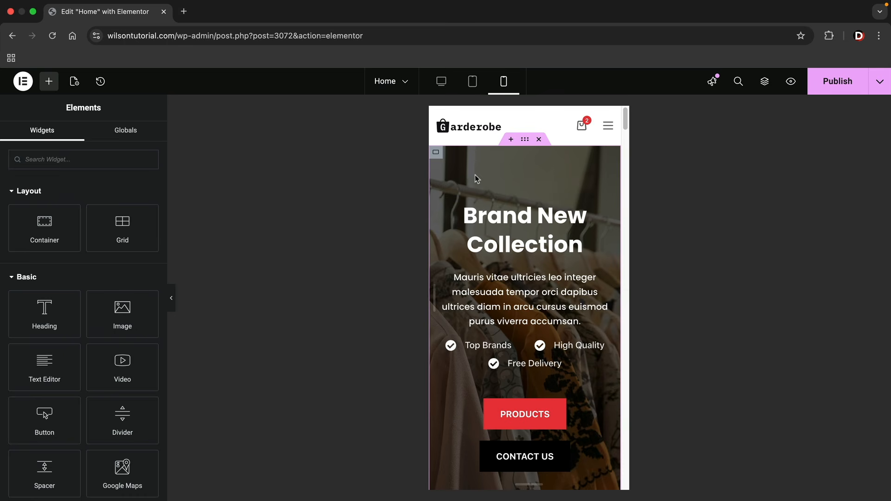
scroll(531, 250, "down", 5)
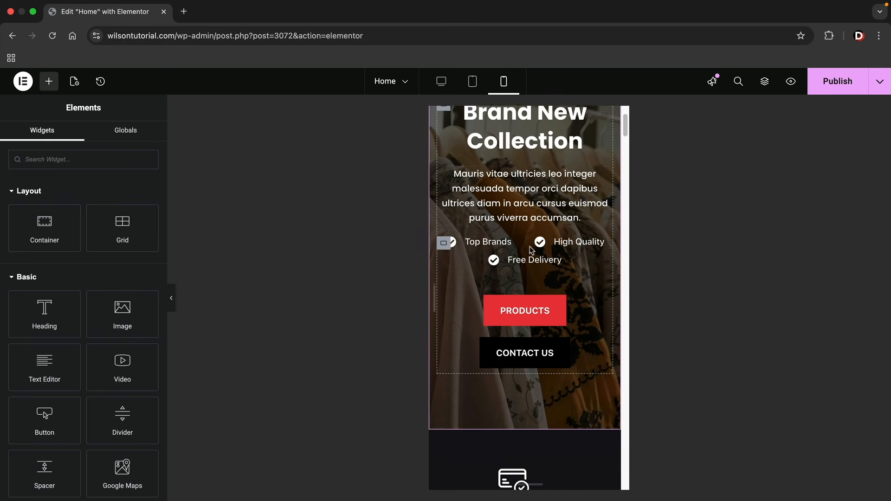
scroll(531, 250, "down", 13)
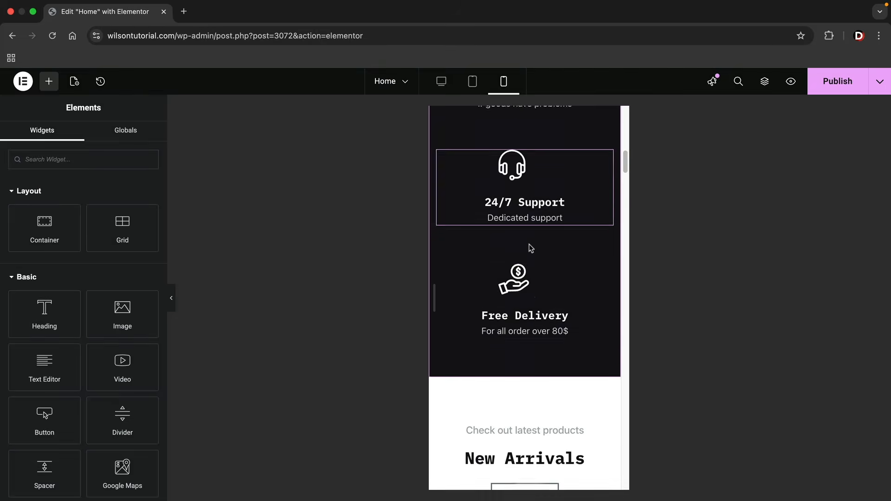
Scroll through the mobile layout to check the single-column reflow of all sections
scroll(530, 250, "down", 12)
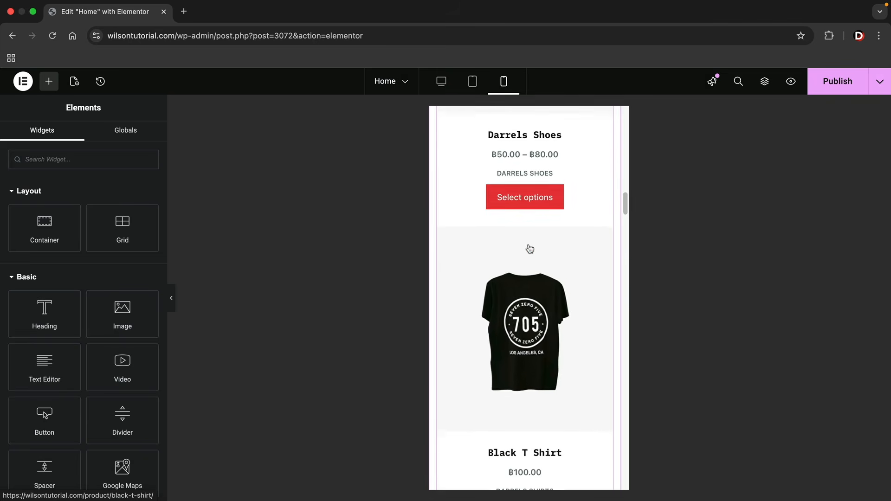
scroll(531, 249, "down", 12)
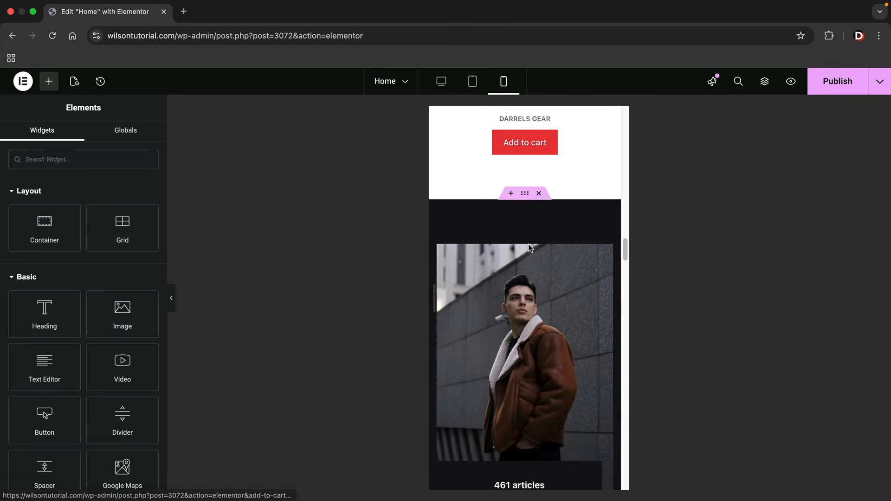
scroll(531, 249, "down", 12)
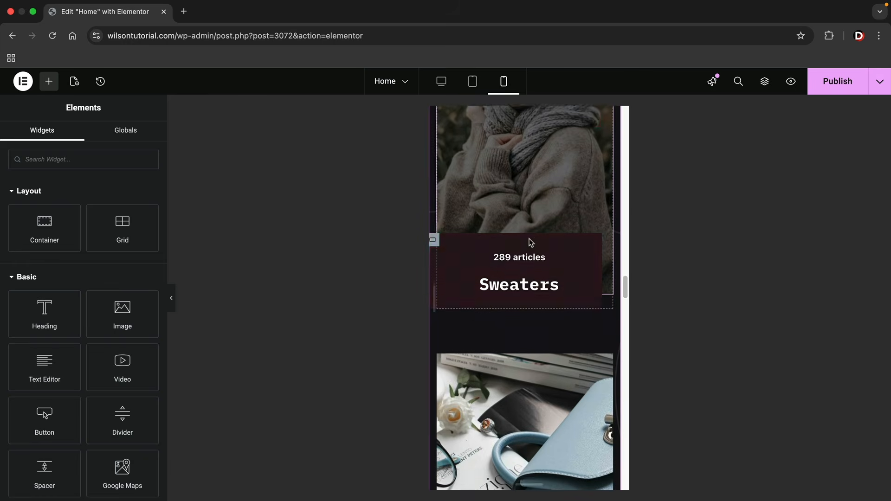
scroll(531, 243, "down", 12)
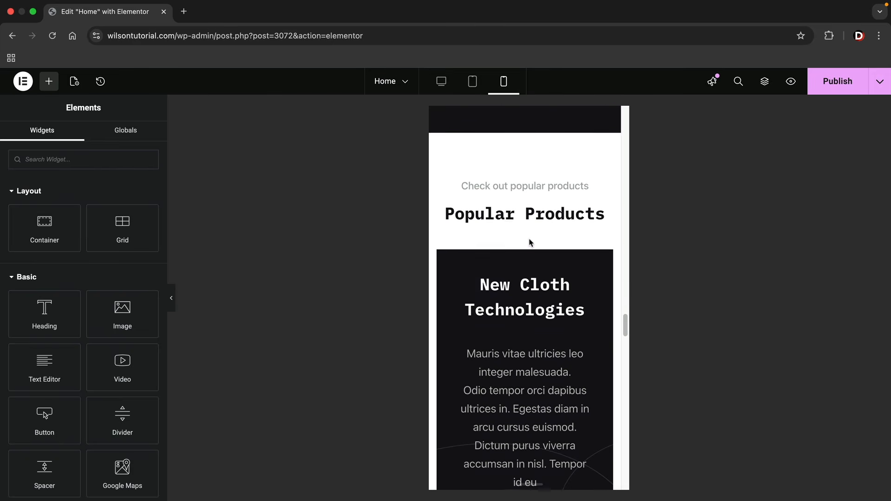
scroll(531, 242, "down", 9)
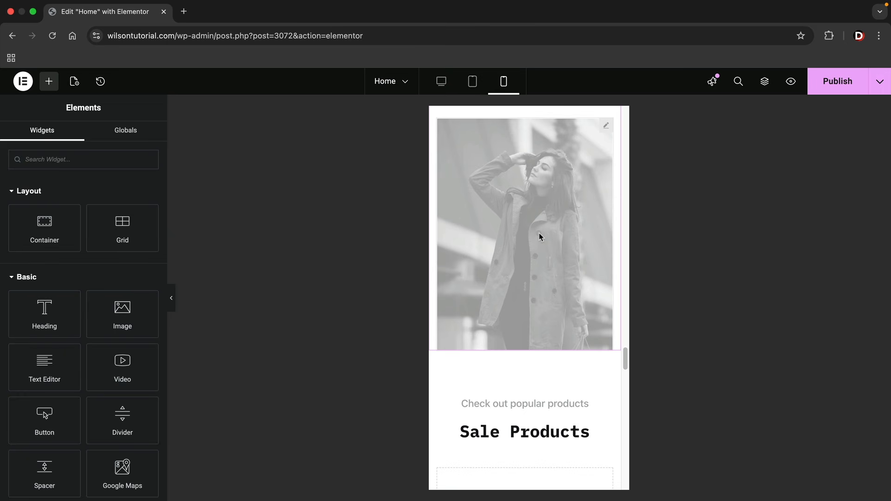
scroll(534, 242, "down", 8)
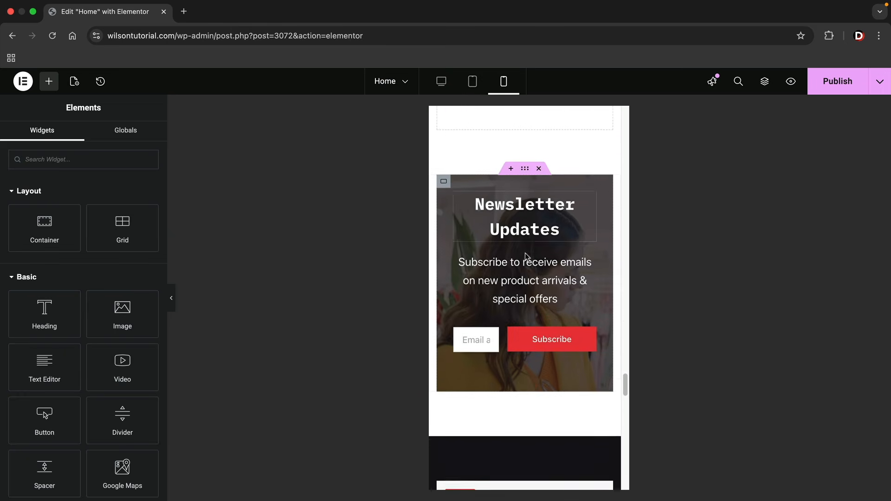
scroll(526, 255, "down", 10)
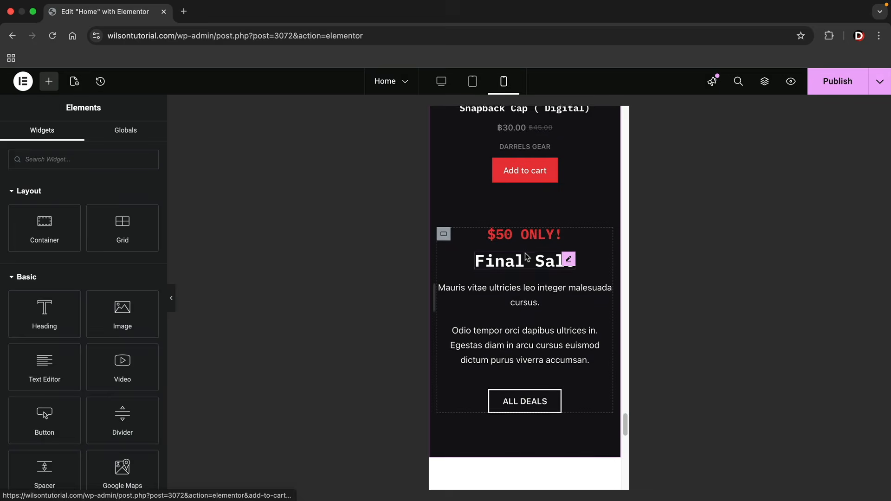
scroll(528, 263, "down", 5)
left_click_drag(625, 434, 630, 116)
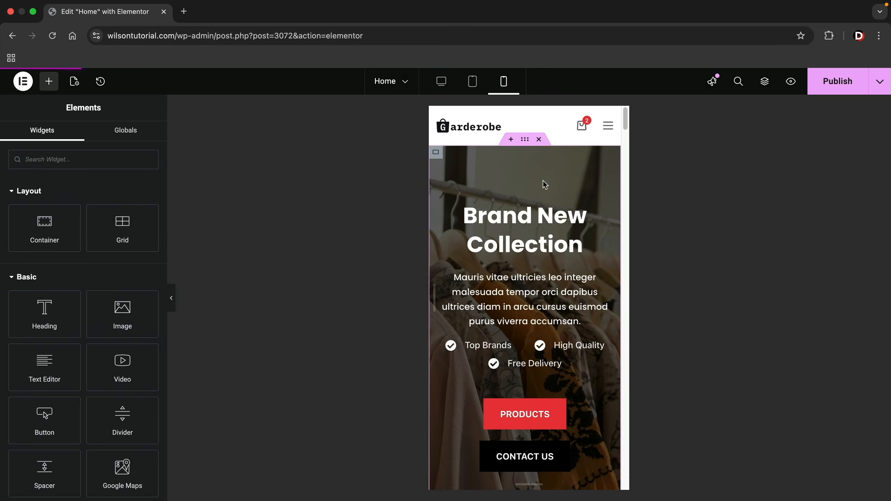
Return to Desktop view, publish the responsive changes, and exit Elementor to WordPress
left_click(442, 82)
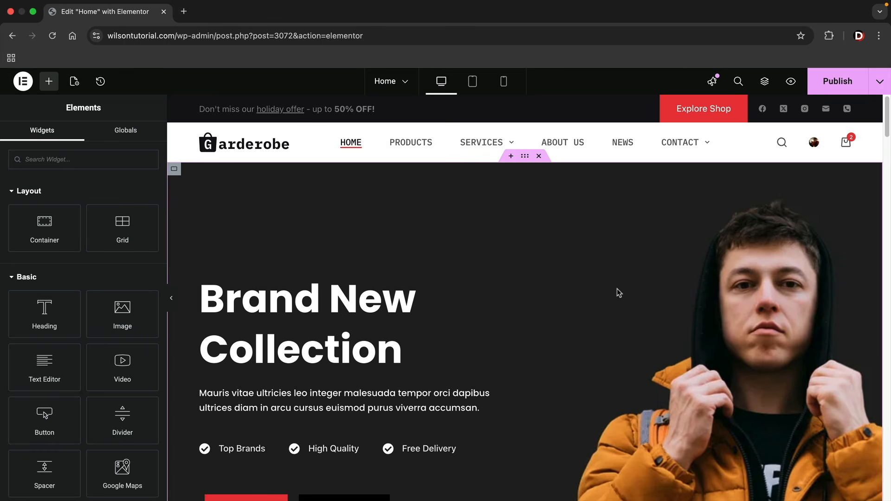
left_click(837, 83)
scroll(558, 259, "down", 1)
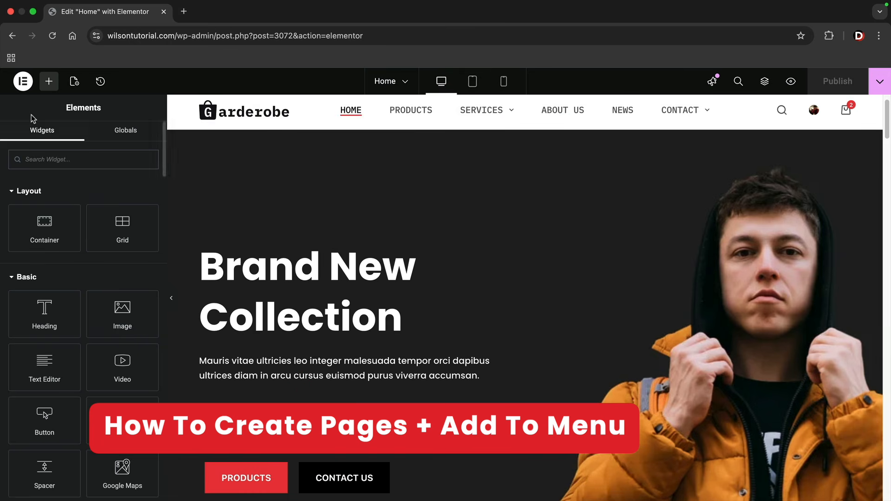
left_click(24, 82)
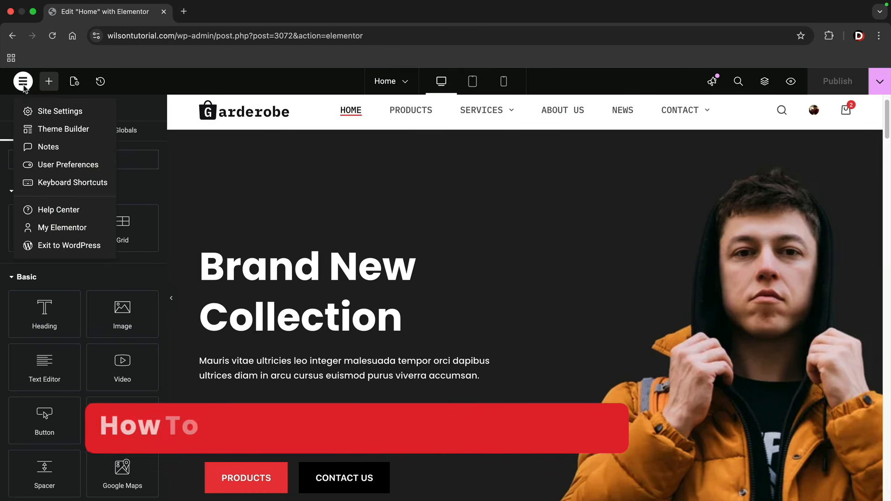
left_click(58, 246)
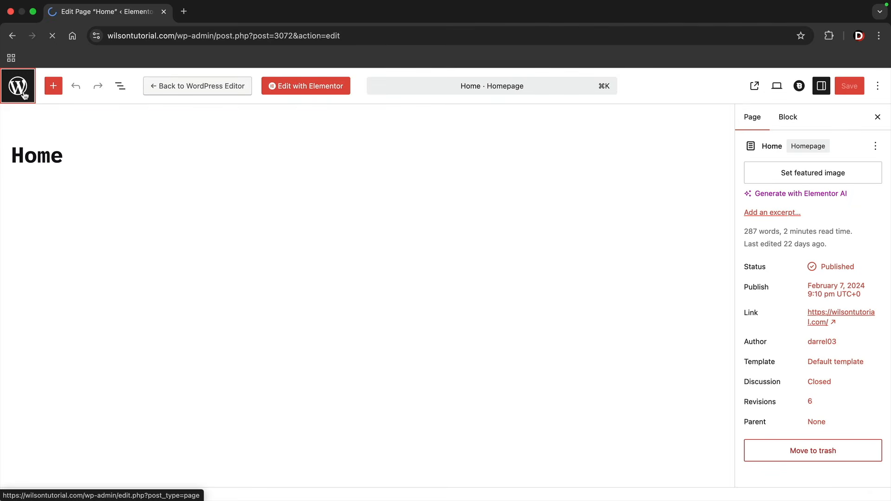
Leave the block editor and open Pages > All Pages listing all 14 pages
left_click(24, 95)
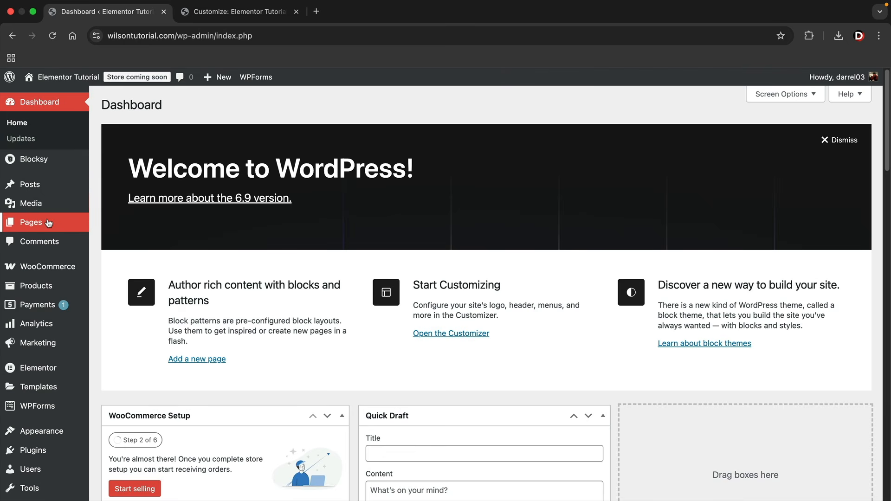
mouse_move(48, 223)
mouse_move(42, 186)
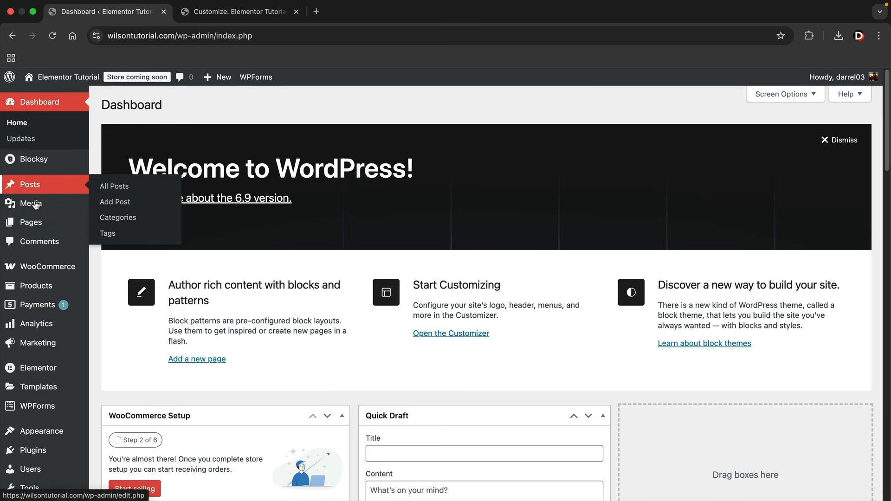
left_click(106, 225)
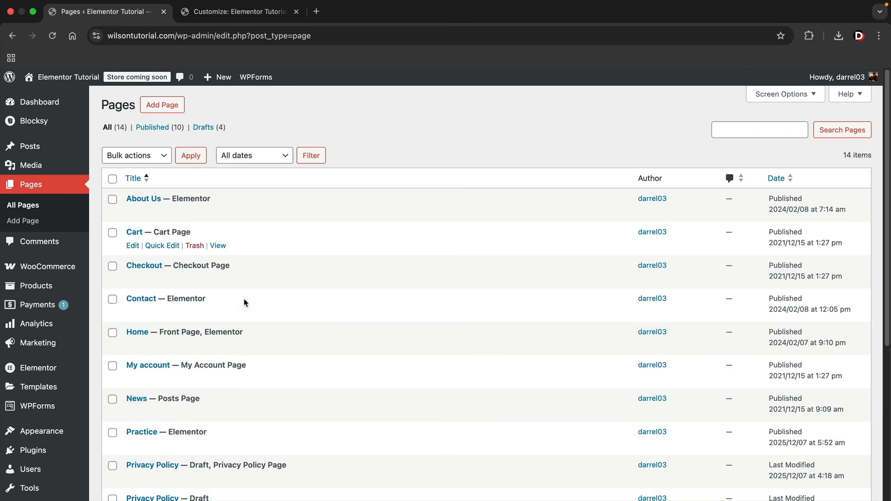
scroll(389, 336, "down", 1)
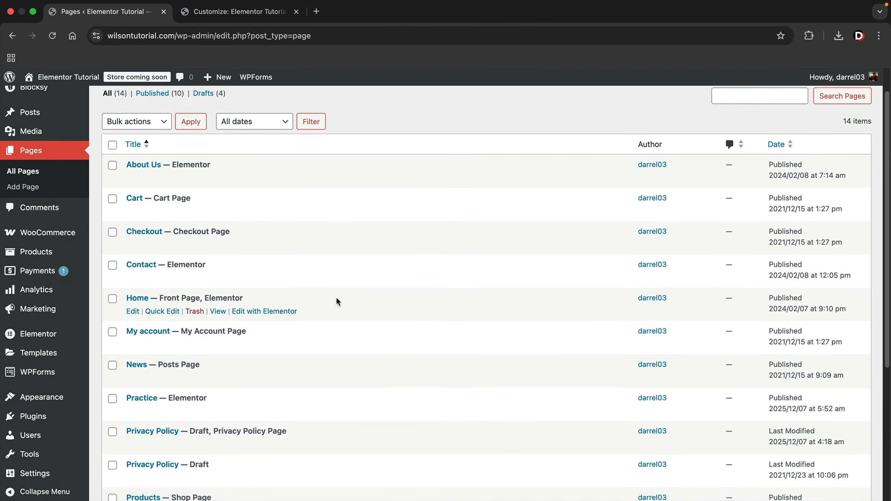
scroll(338, 303, "down", 3)
scroll(333, 307, "down", 3)
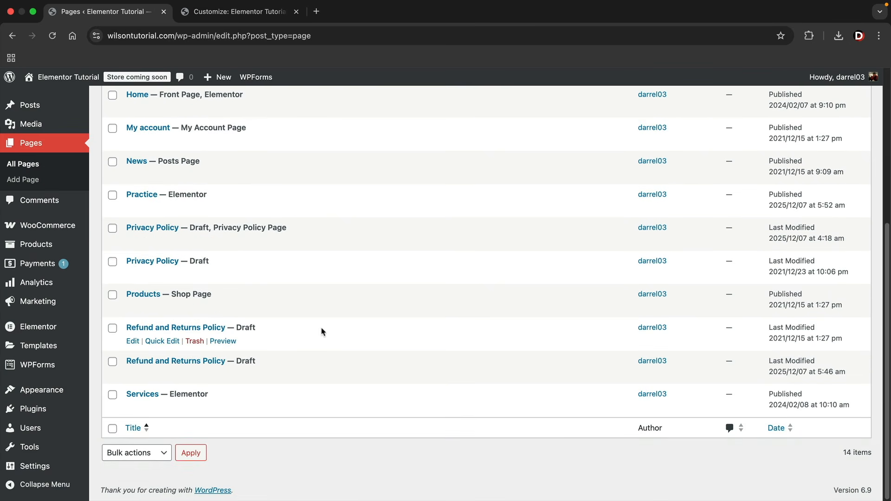
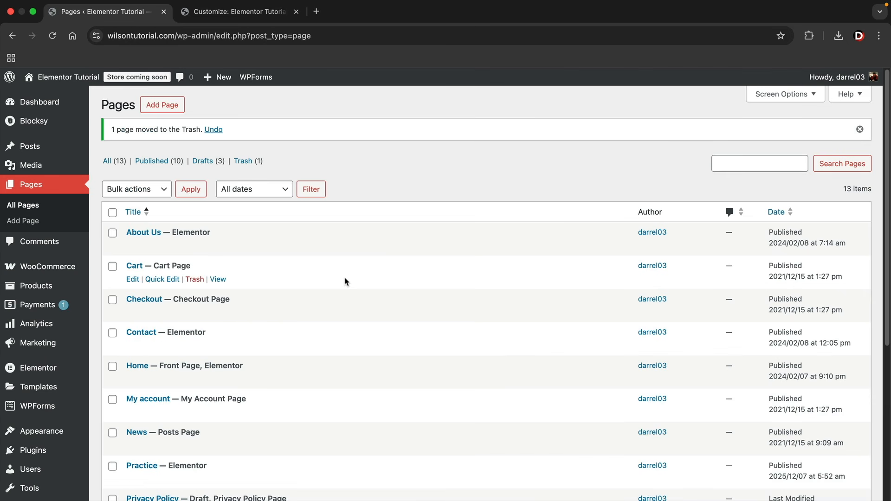
Start a new blank page from the Pages screen with Add Page
left_click(173, 107)
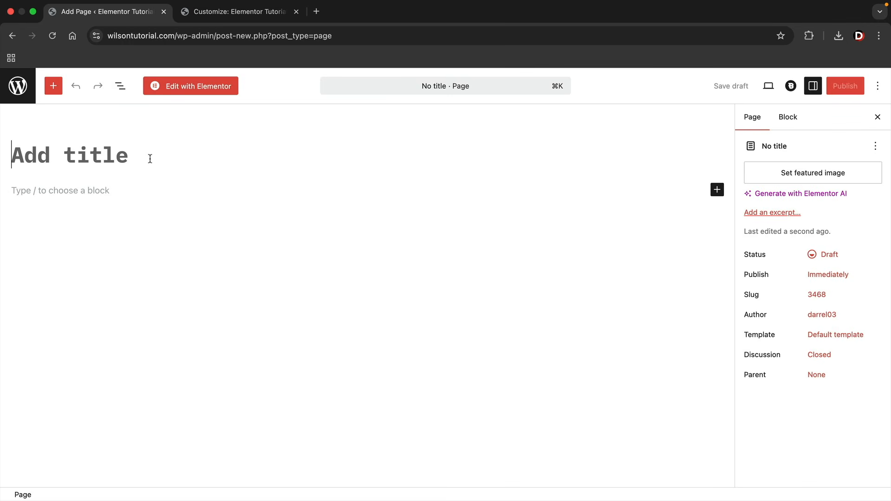
Title the new page 'Our Team', publish it, and open it in Elementor
left_click(150, 158)
type("Our Team")
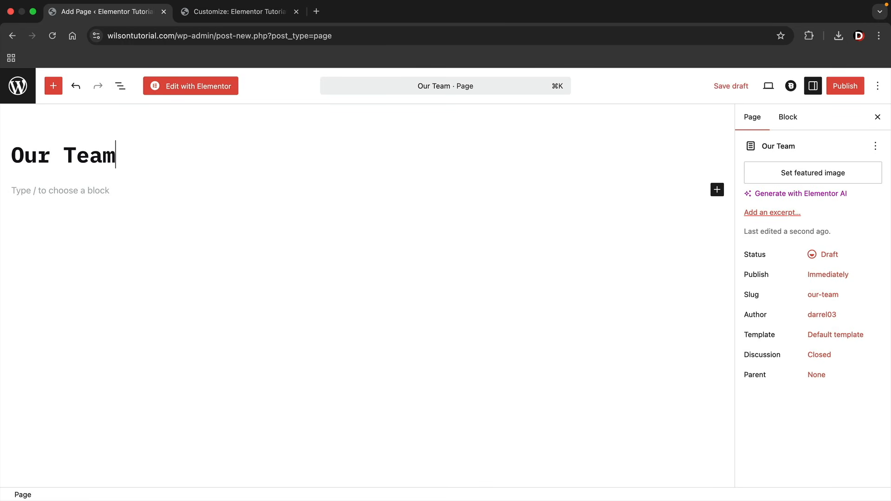
left_click(849, 87)
left_click(849, 86)
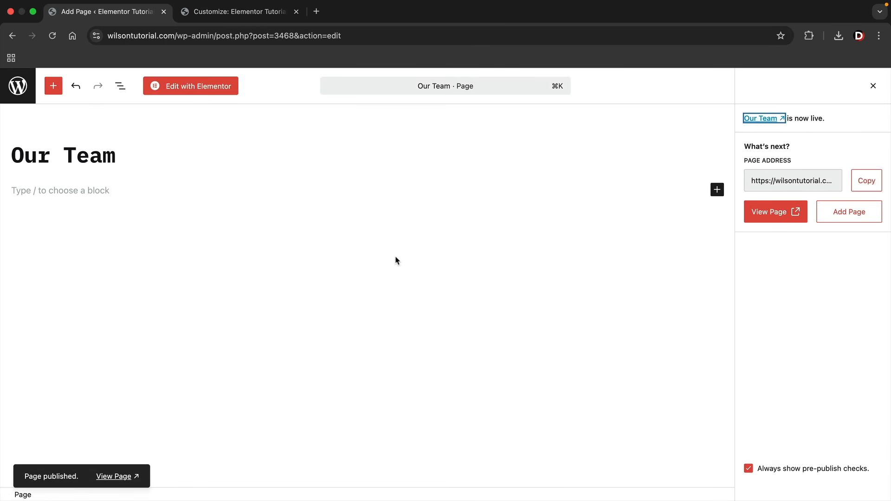
left_click(188, 87)
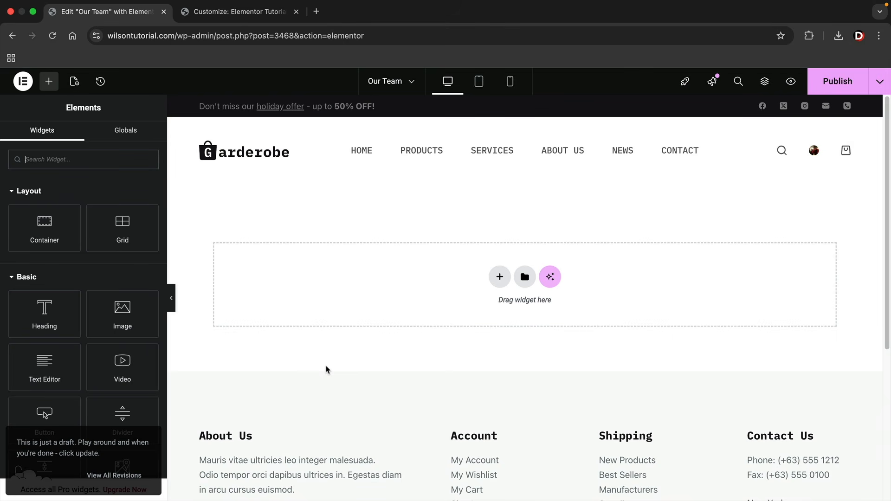
Generate team-section layouts with Elementor AI and insert the second 'Meet Our Team' option
left_click(554, 281)
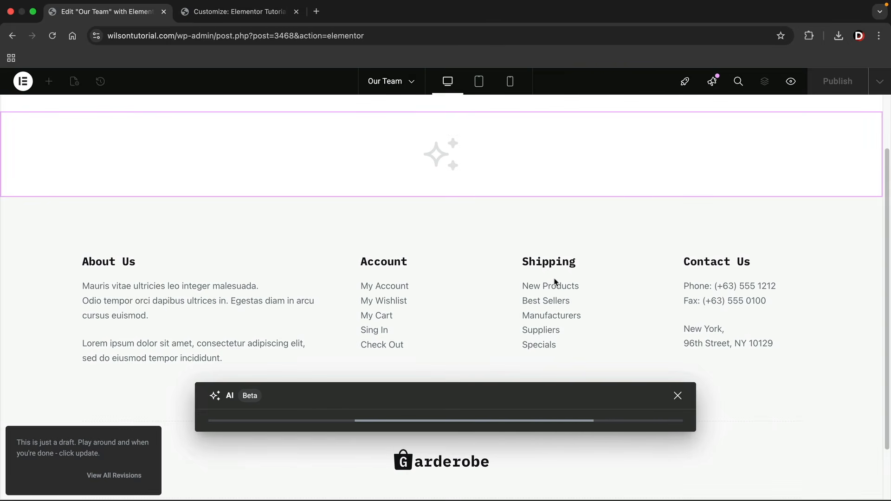
left_click(666, 410)
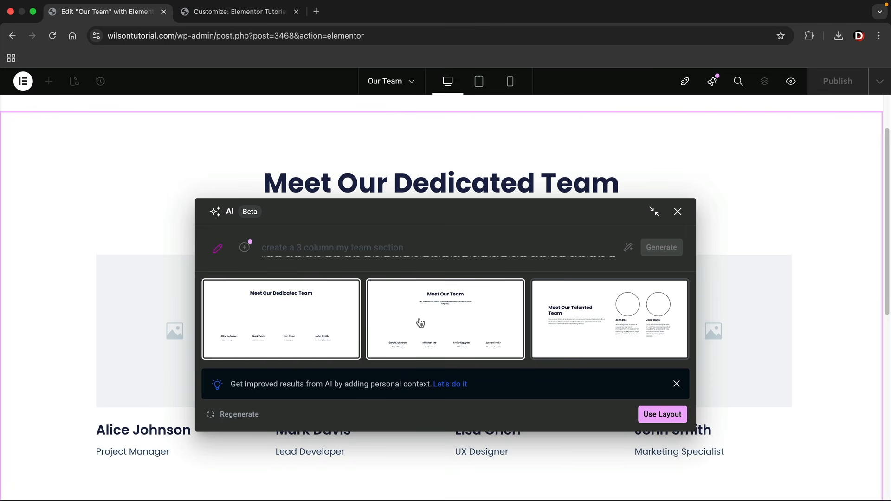
left_click(466, 324)
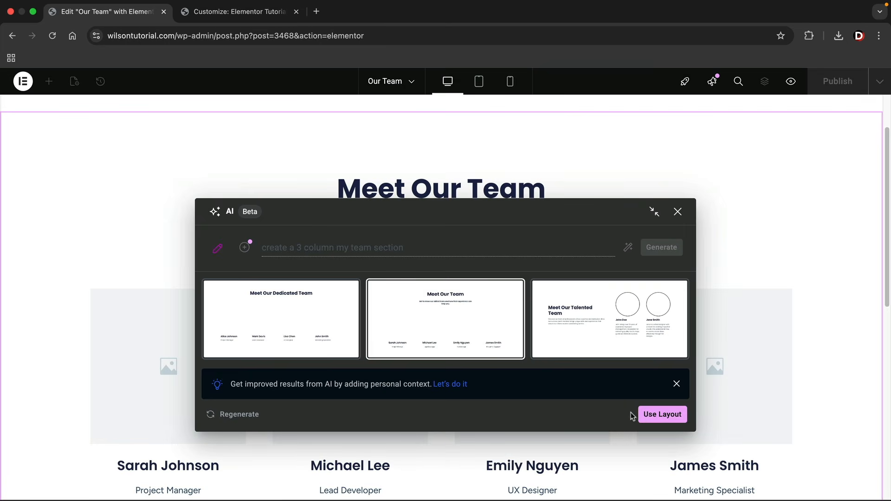
left_click(670, 415)
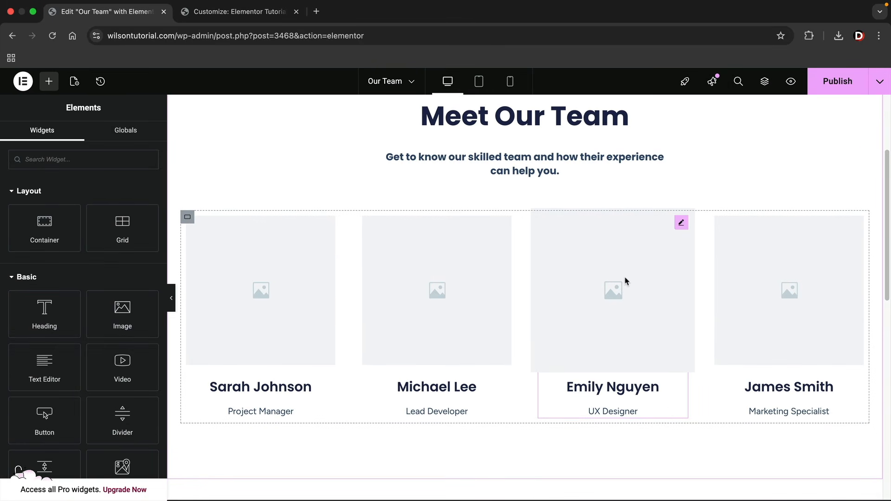
right_click(626, 280)
left_click(648, 490)
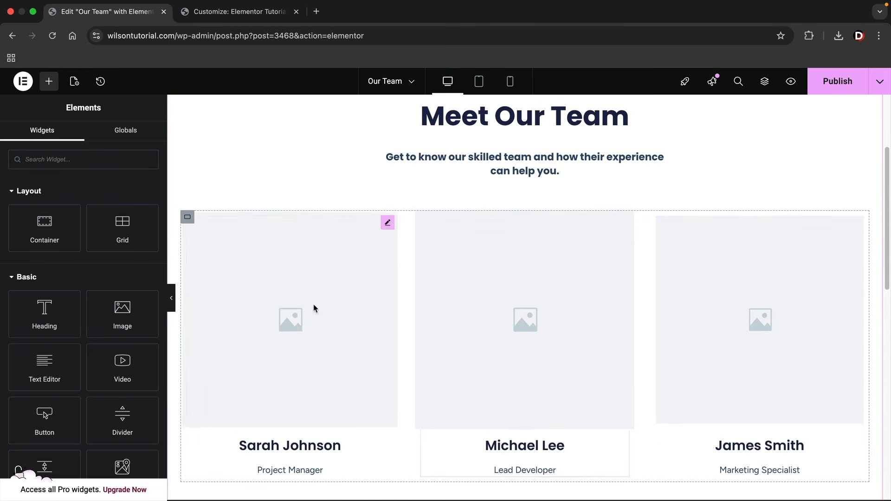
left_click(287, 310)
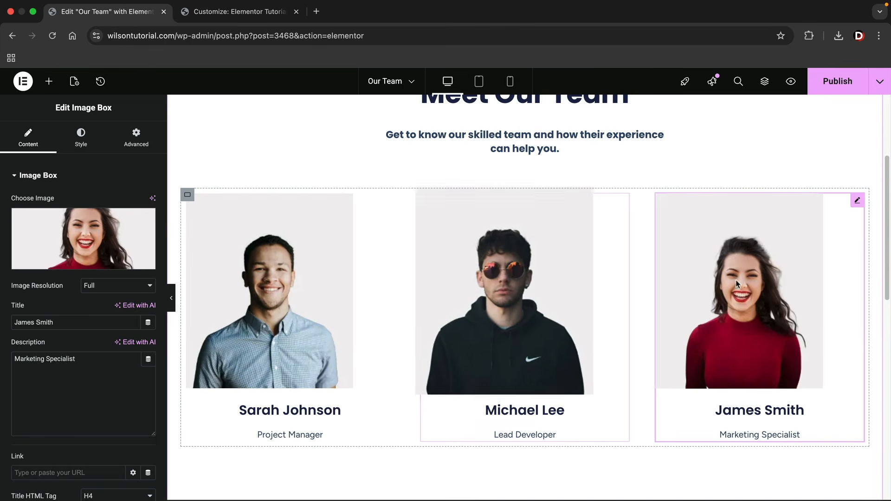
left_click(776, 409)
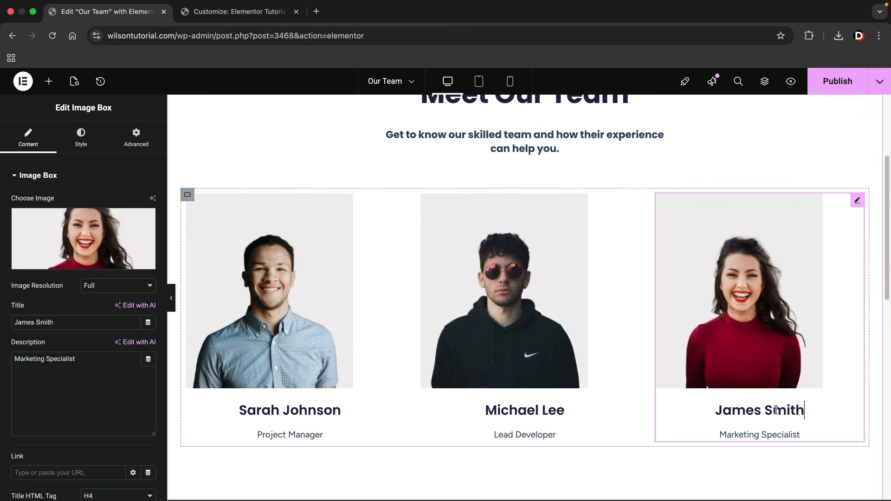
scroll(678, 371, "up", 3)
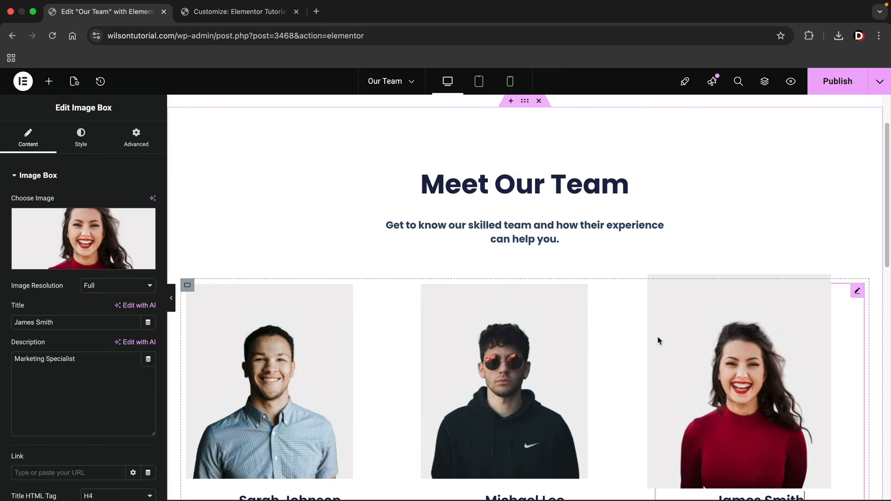
scroll(658, 340, "up", 2)
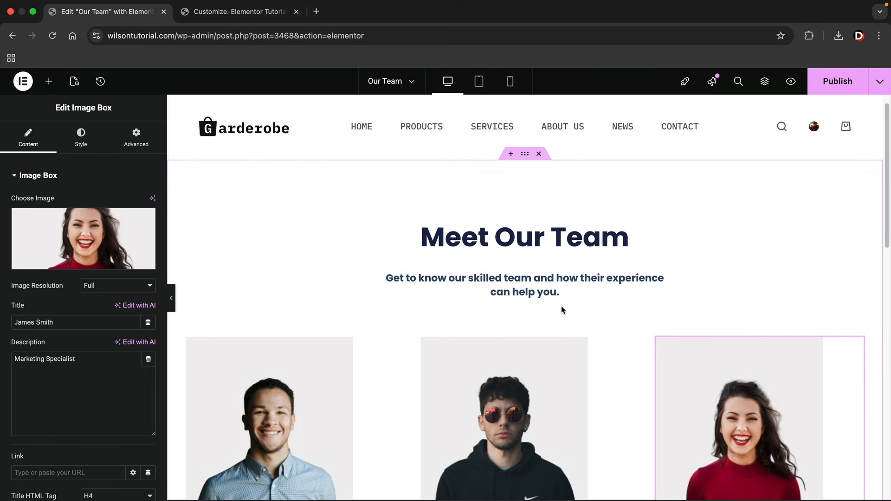
left_click(841, 86)
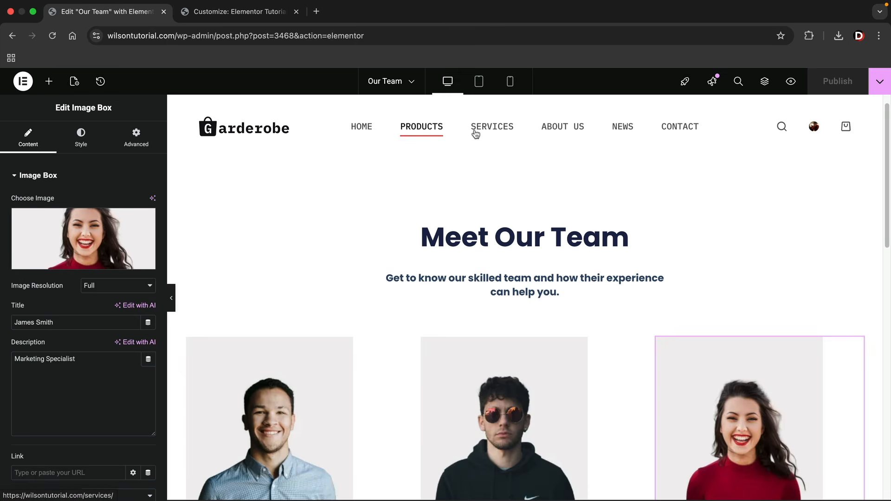
left_click(22, 82)
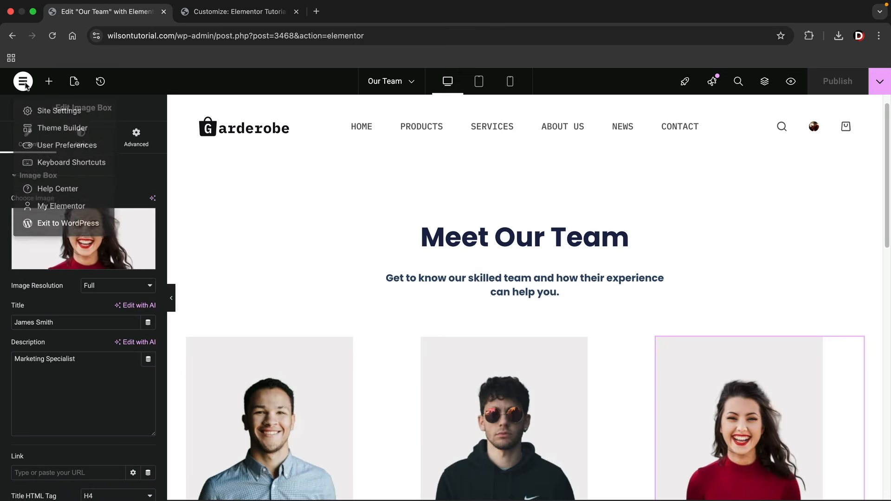
In Appearance > Menus, add the Our Team page to the Main Menu
left_click(54, 228)
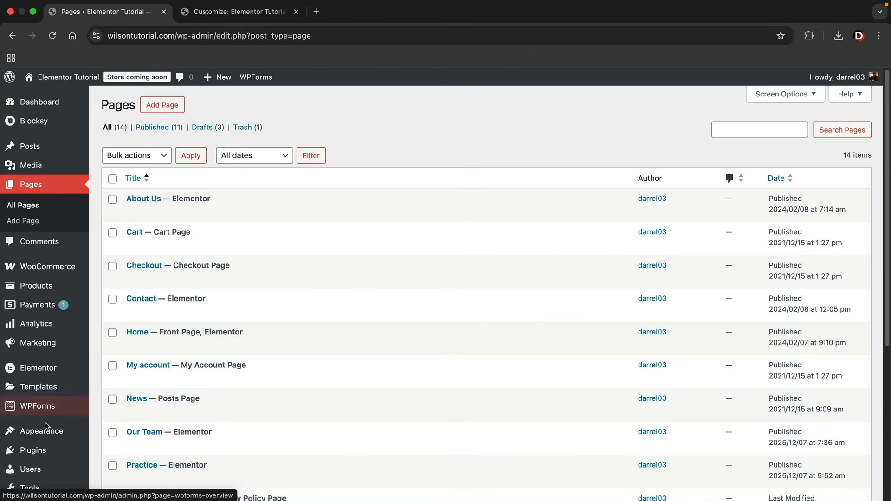
mouse_move(45, 432)
left_click(110, 454)
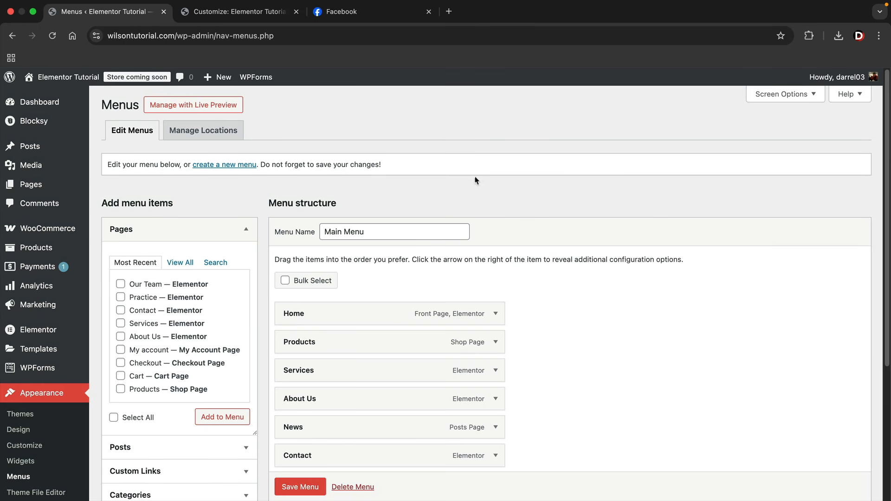
scroll(546, 329, "down", 3)
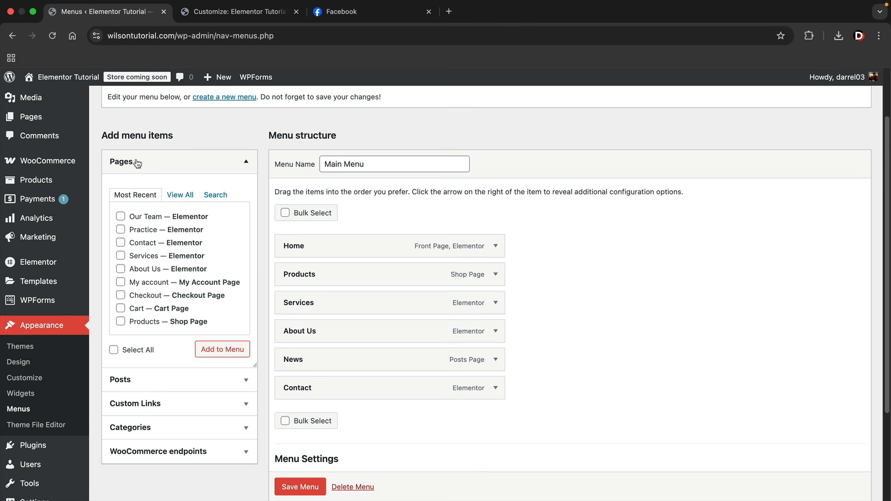
left_click(181, 195)
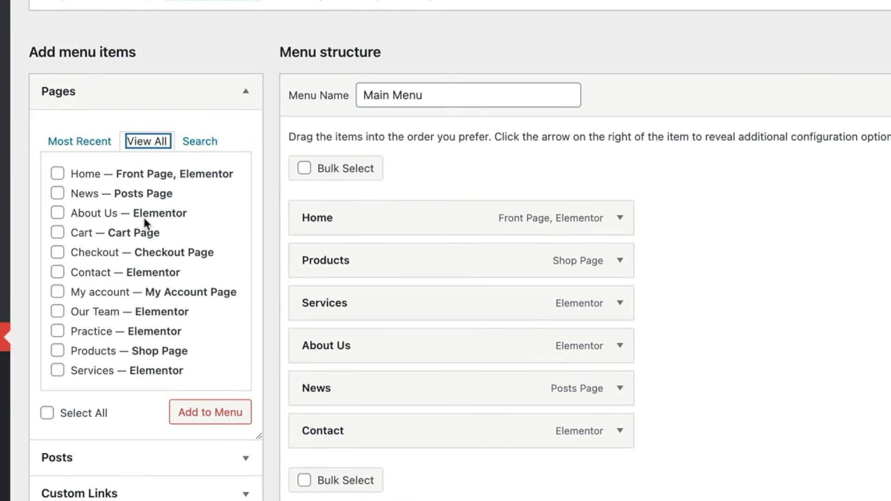
left_click(57, 312)
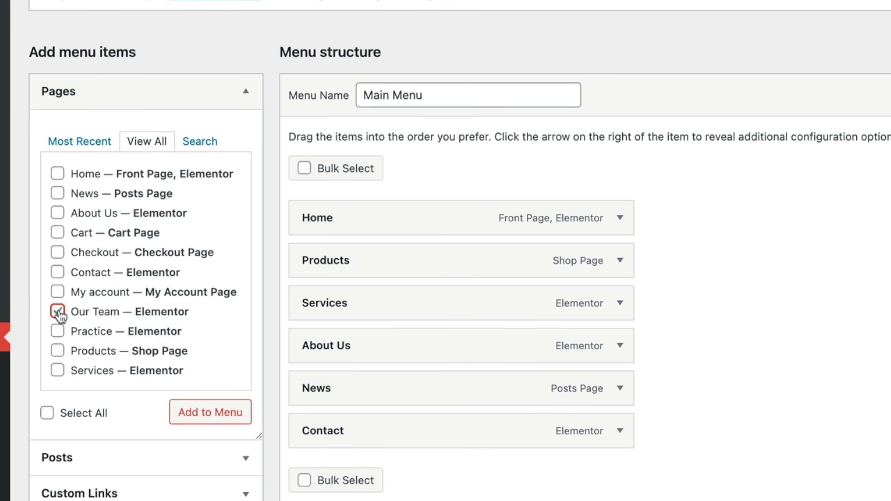
left_click(191, 414)
Nest Our Team as a sub item under Services in the Main Menu
left_click_drag(344, 474, 334, 305)
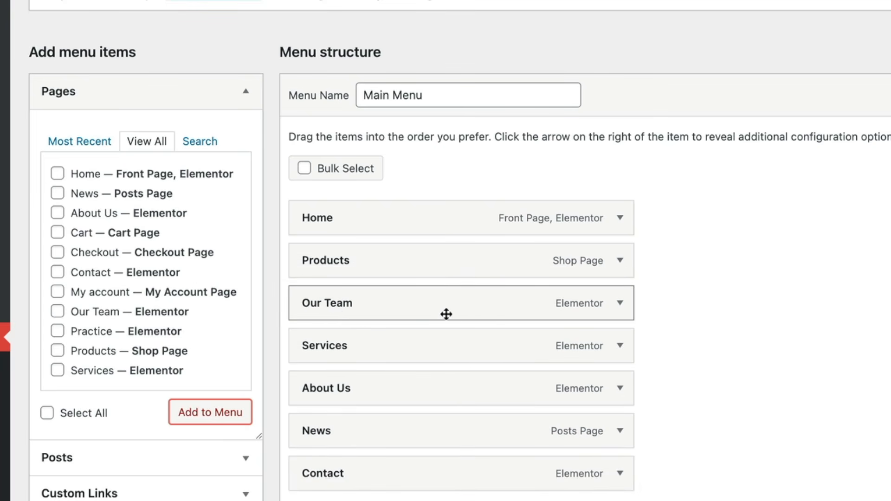
left_click_drag(340, 306, 371, 345)
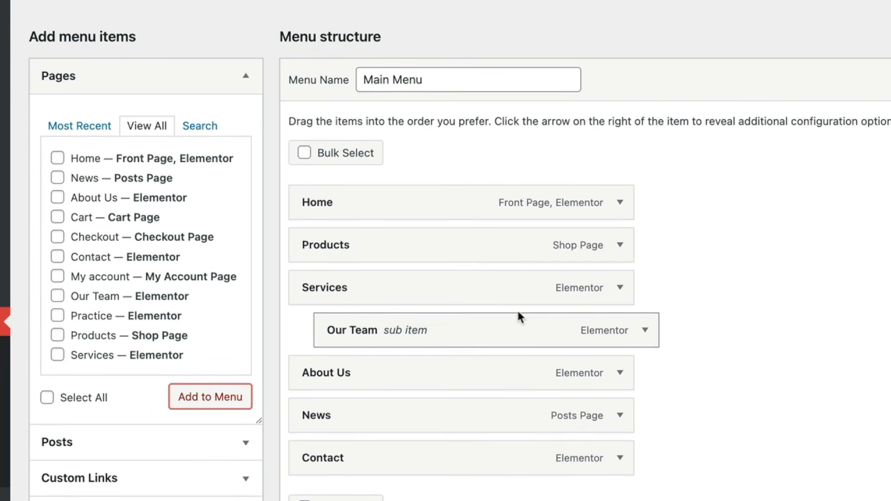
left_click(113, 488)
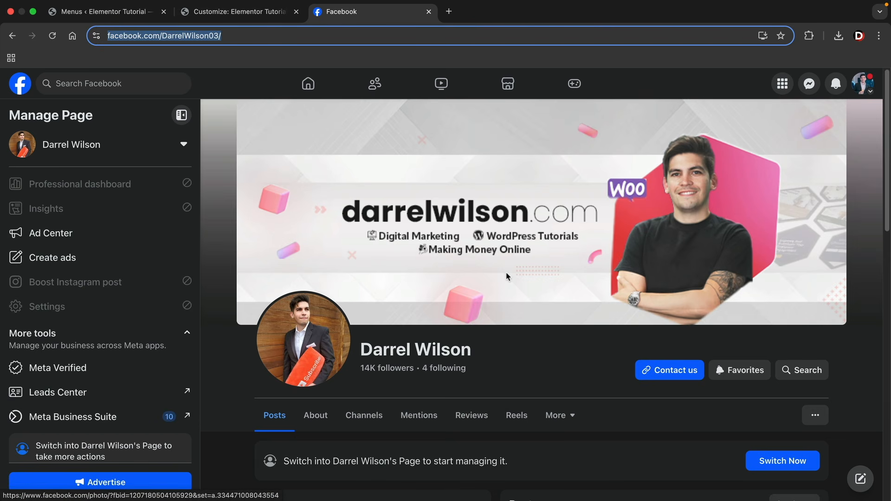
Add a custom link to the copied Facebook URL labelled 'Facebook Group' to the menu
left_click(133, 17)
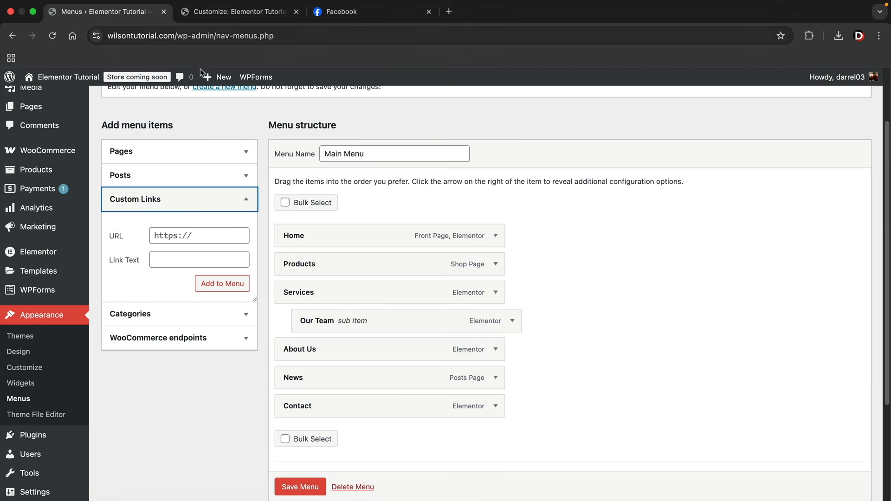
right_click(170, 234)
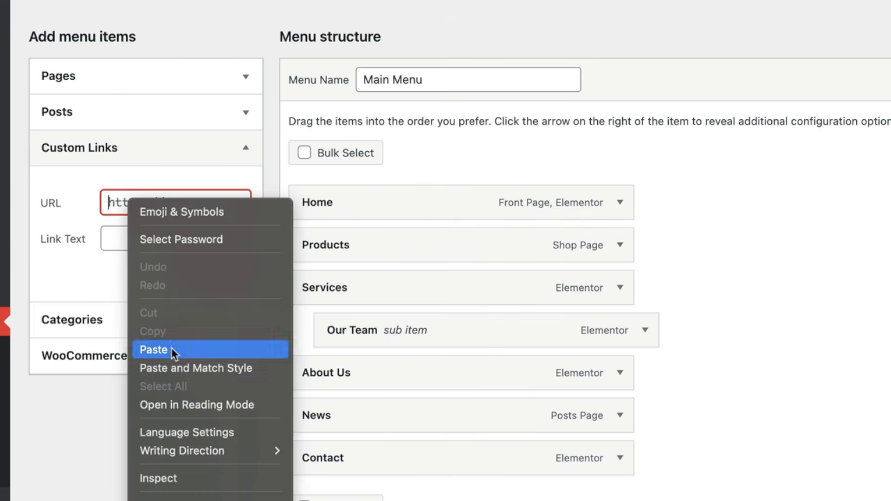
left_click(196, 333)
left_click(185, 255)
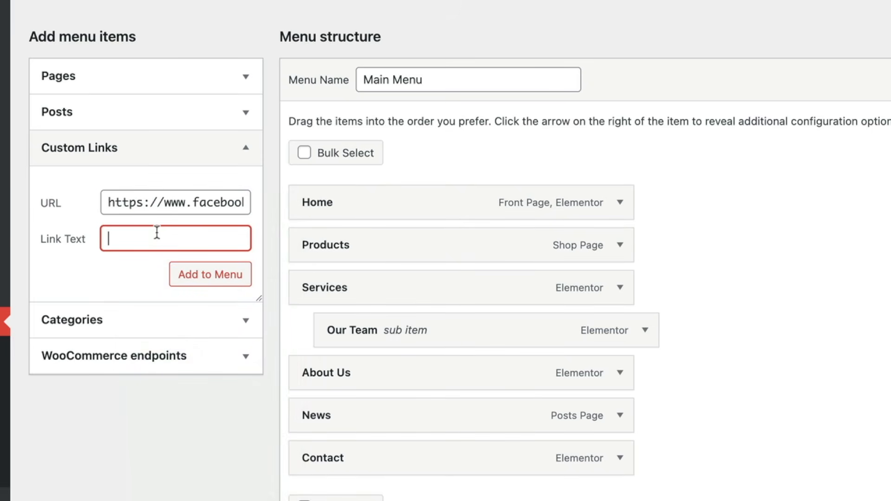
type("Facebook")
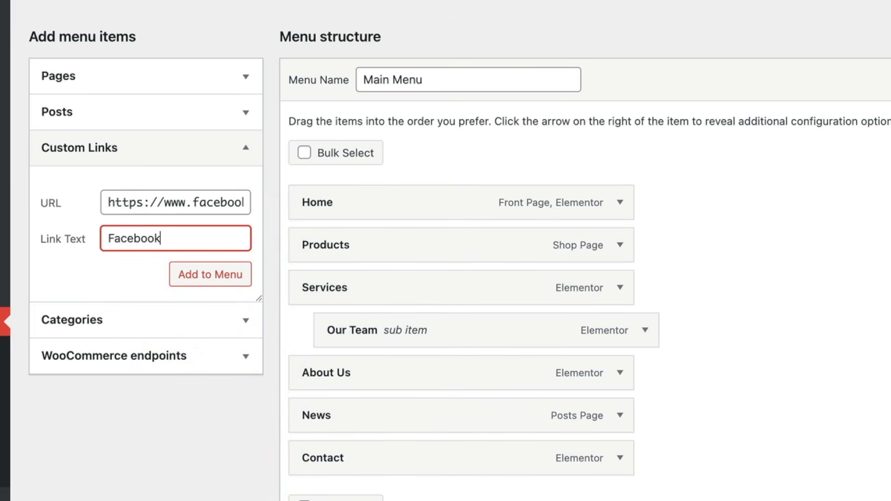
type(" Grtoup")
left_click(205, 277)
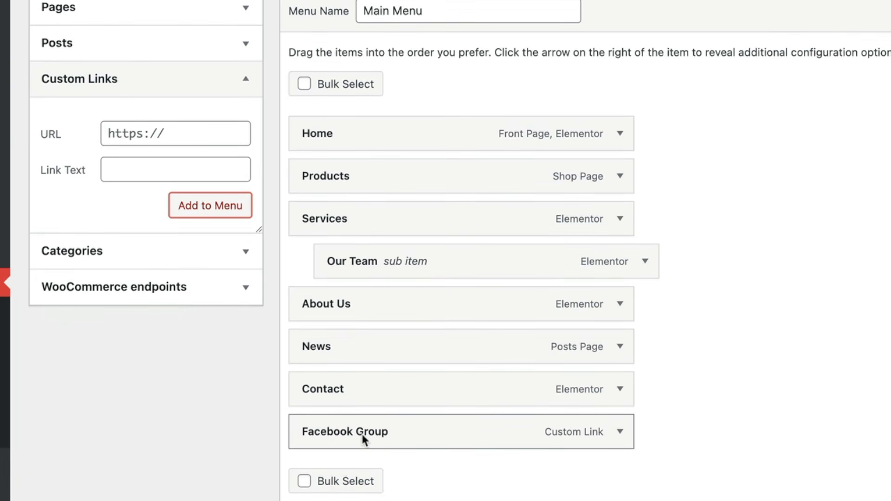
Nest Facebook Group as a sub item under Contact and save the Main Menu
left_click_drag(362, 433, 393, 429)
left_click_drag(361, 400, 363, 403)
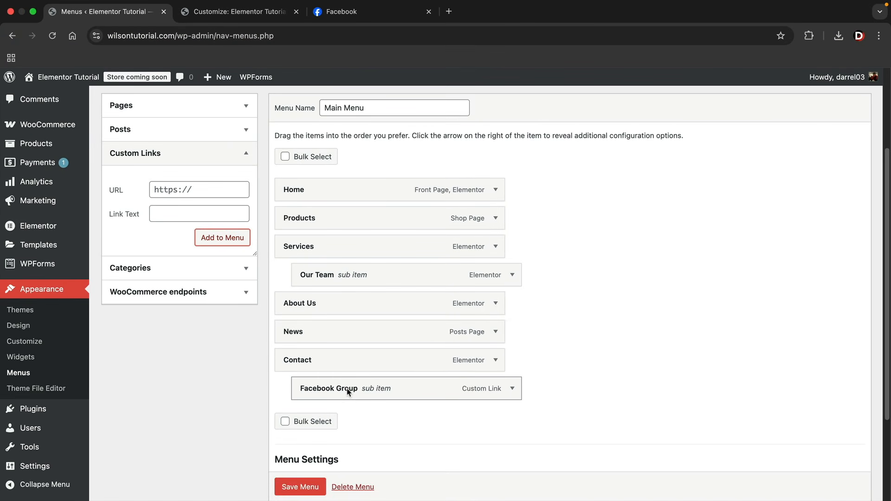
left_click(307, 489)
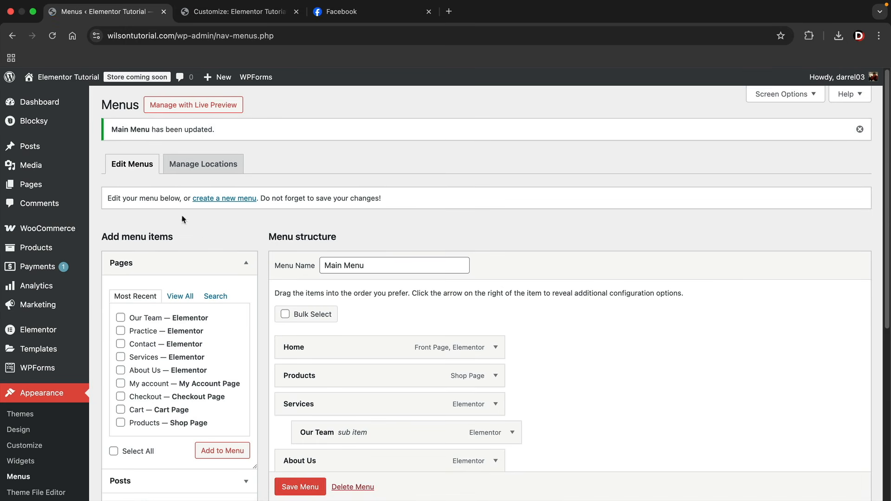
On the live site, check Services > Our Team and the Contact > Facebook Group link, then return home
left_click(63, 98)
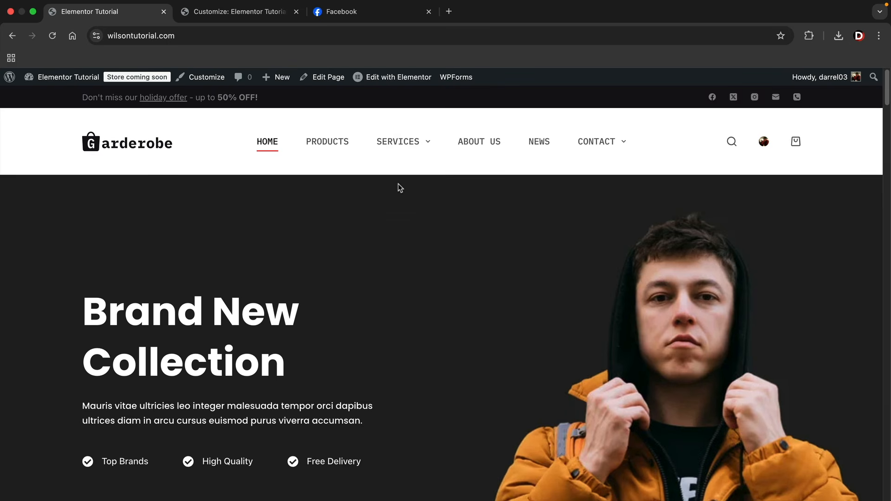
mouse_move(422, 147)
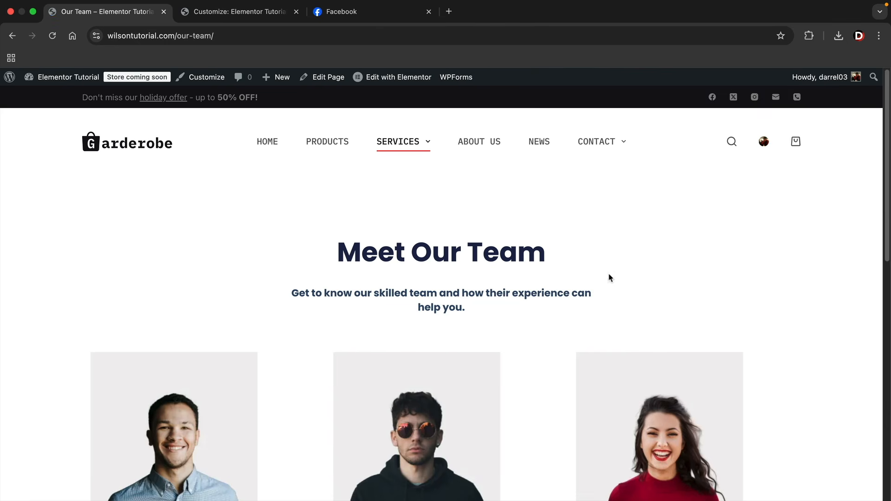
scroll(567, 319, "down", 3)
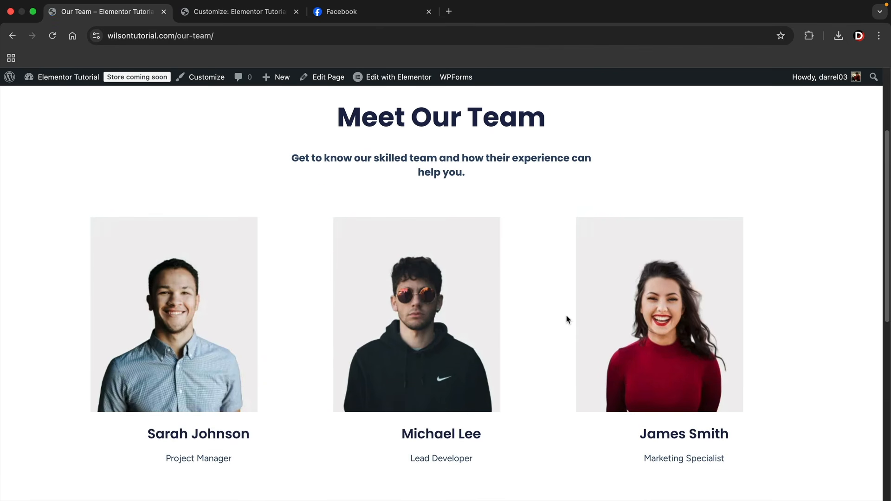
scroll(567, 319, "up", 3)
mouse_move(599, 142)
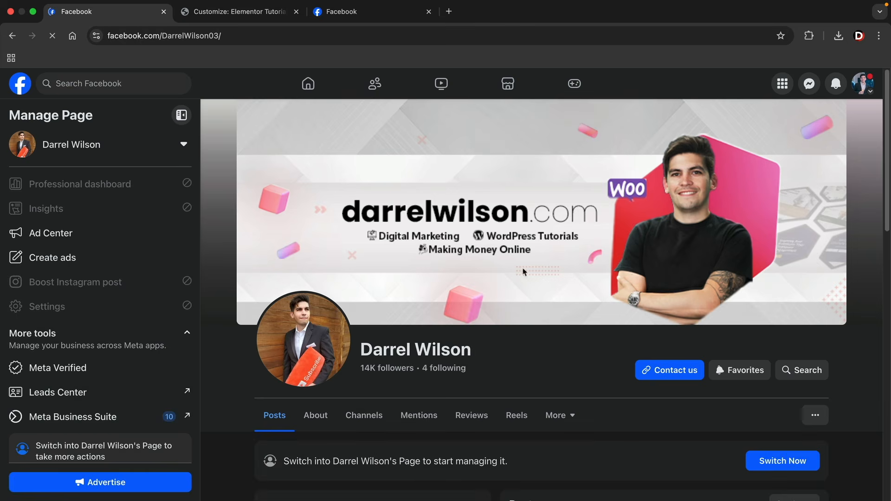
scroll(523, 272, "down", 3)
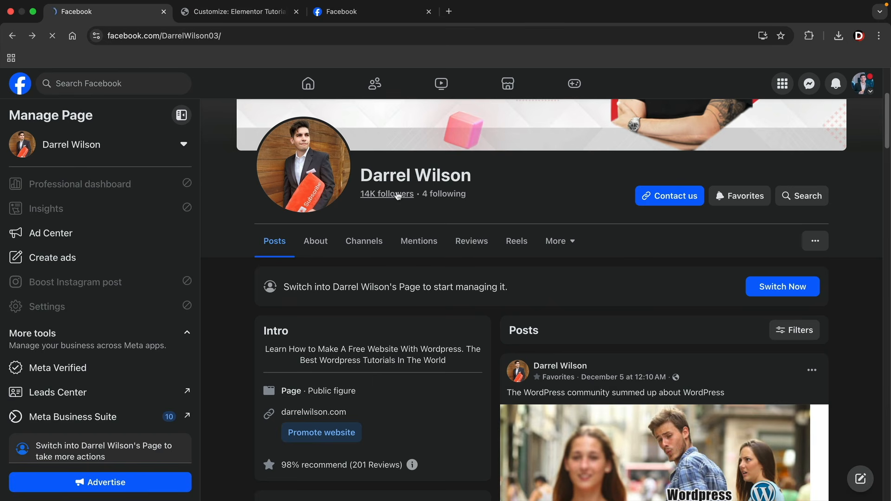
key("super+Left")
left_click(267, 145)
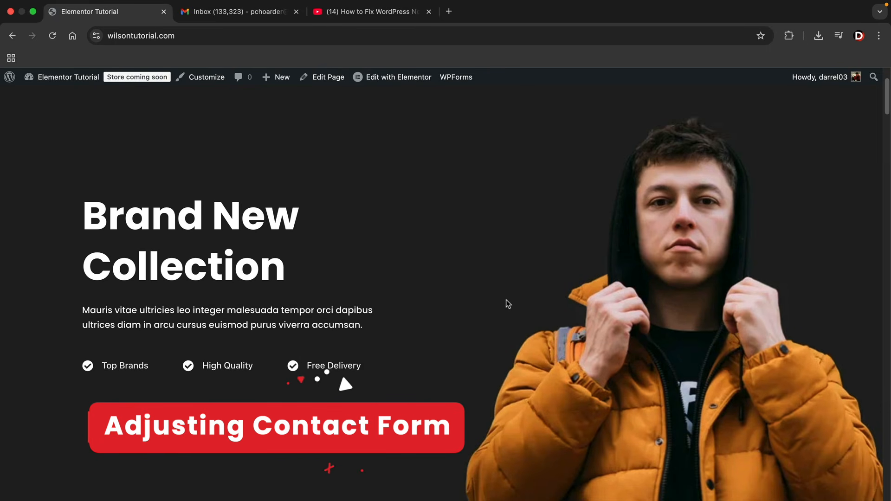
Review the Contact page's 'Contact with us' form, then head to the admin Dashboard
scroll(507, 304, "up", 2)
mouse_move(589, 143)
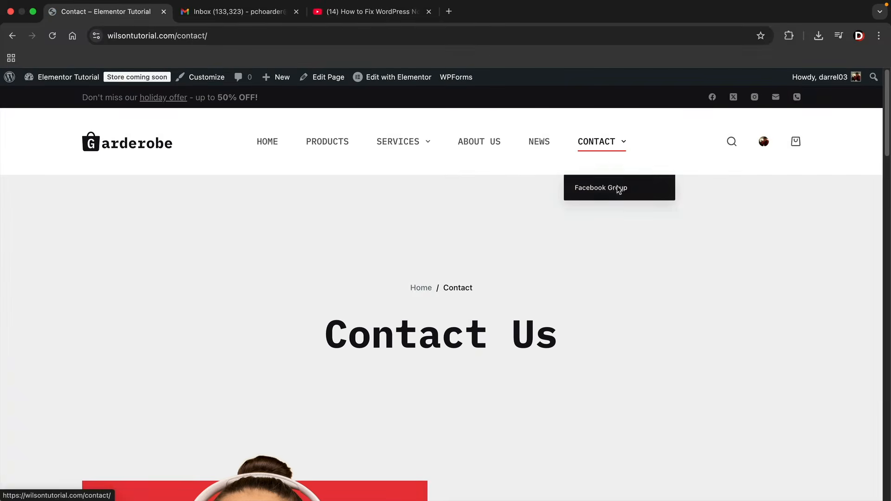
scroll(639, 260, "down", 6)
scroll(639, 260, "down", 3)
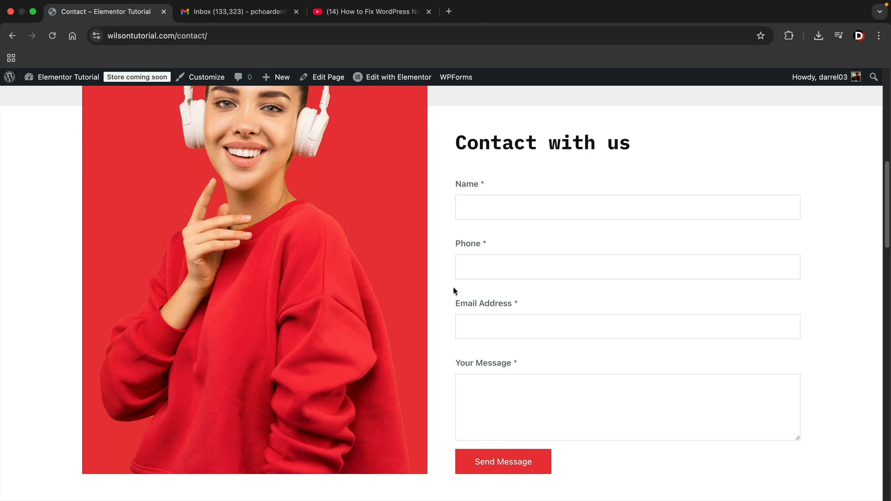
mouse_move(49, 99)
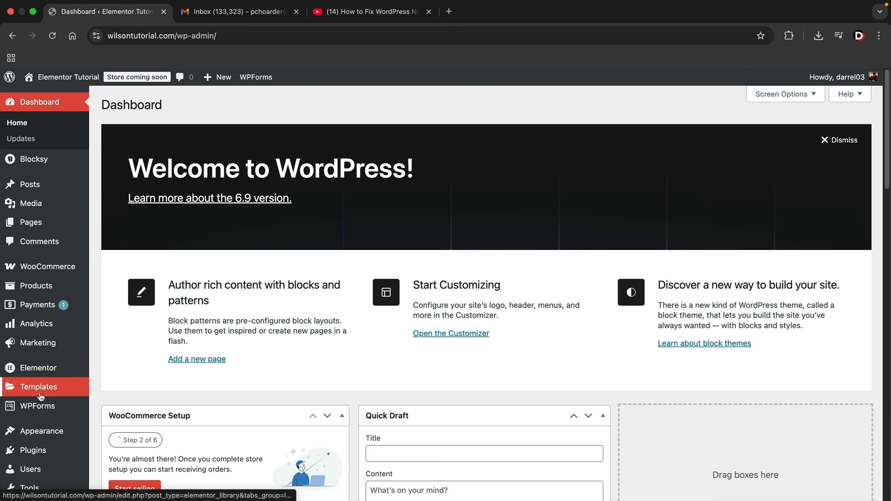
mouse_move(38, 407)
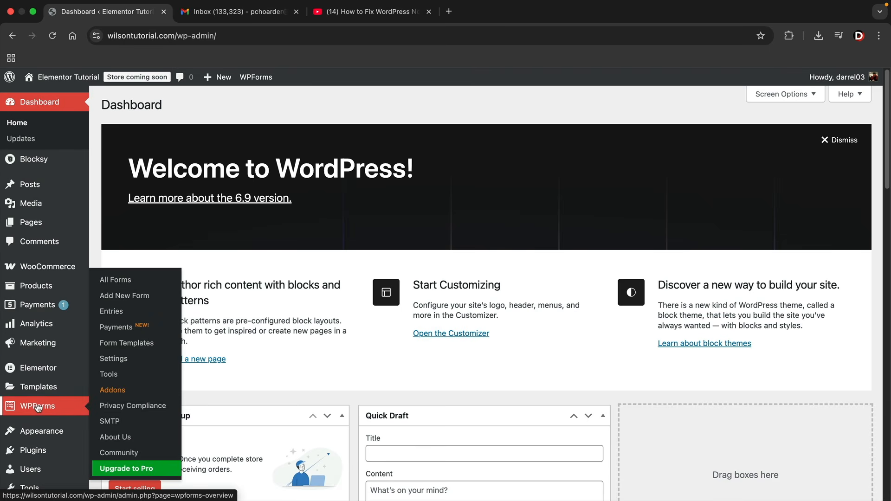
Open the Simple Contact Form in WPForms and add a City field between Phone and Email Address
left_click(125, 283)
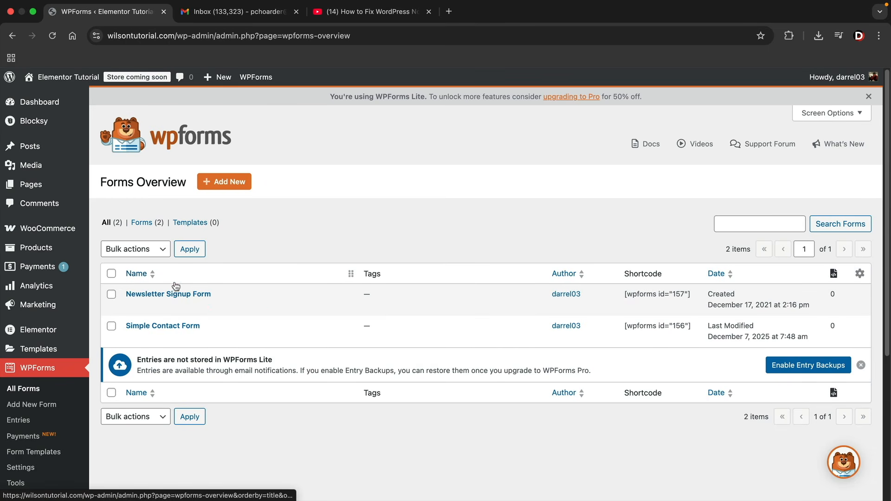
left_click(166, 326)
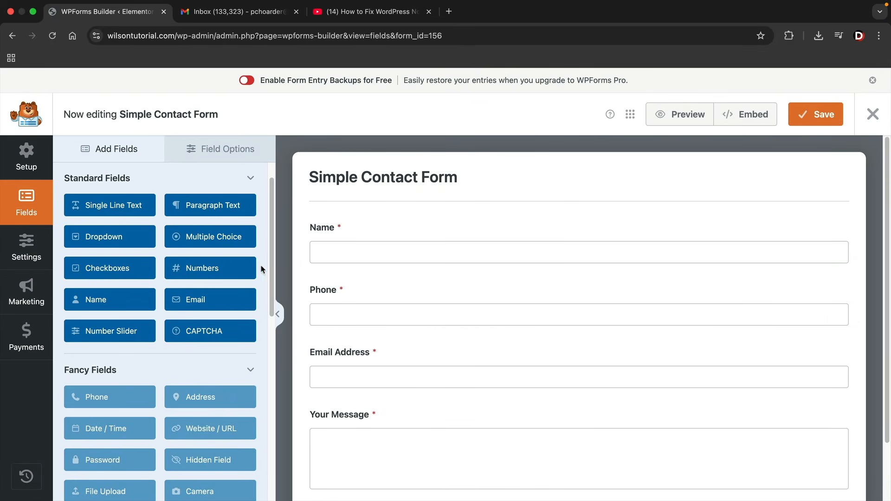
scroll(333, 314, "down", 1)
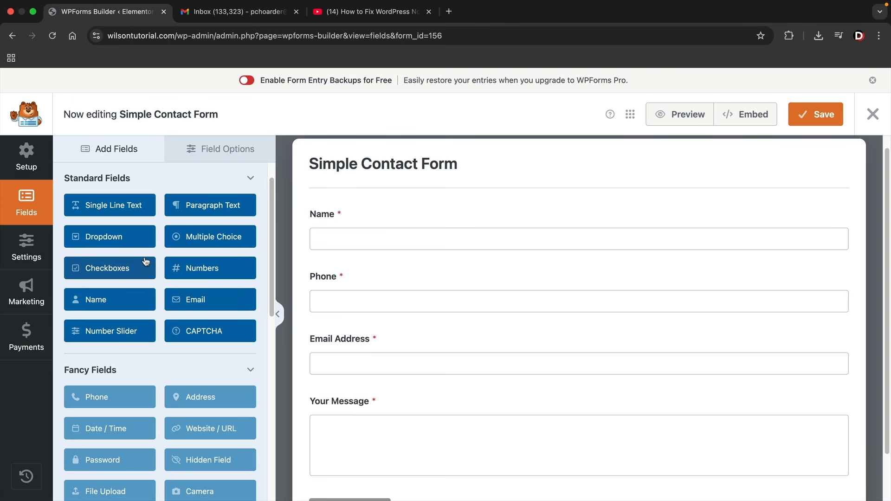
left_click_drag(213, 207, 363, 339)
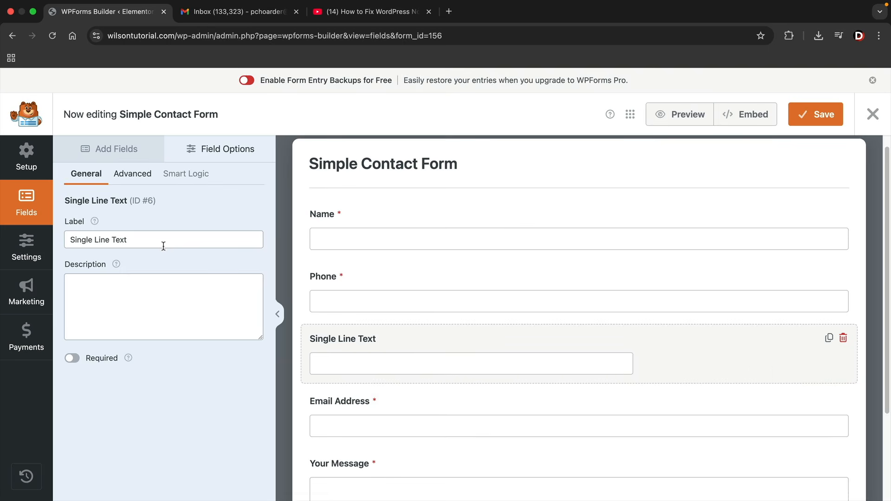
triple_click(163, 241)
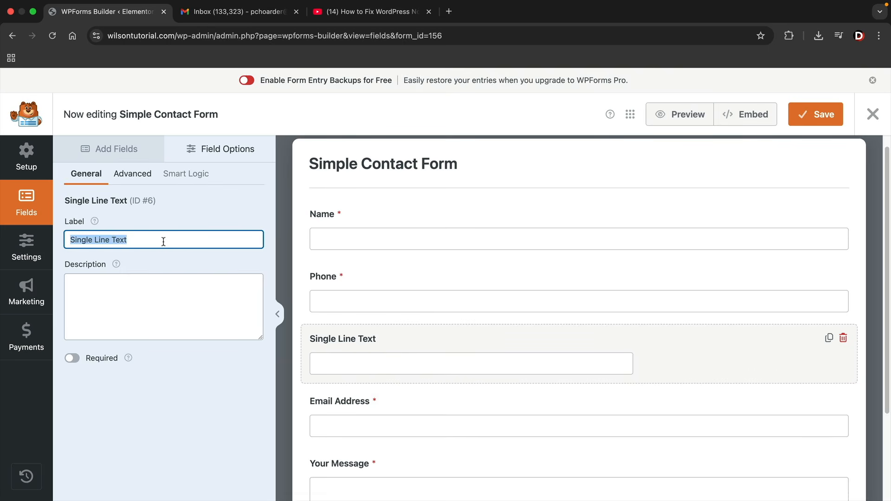
type("City")
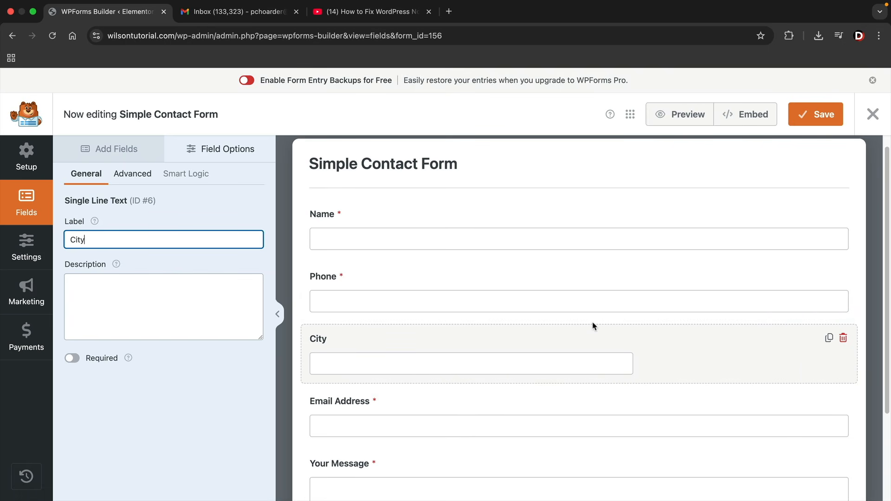
Make the City field required and save the Simple Contact Form
scroll(593, 325, "down", 3)
scroll(593, 323, "up", 2)
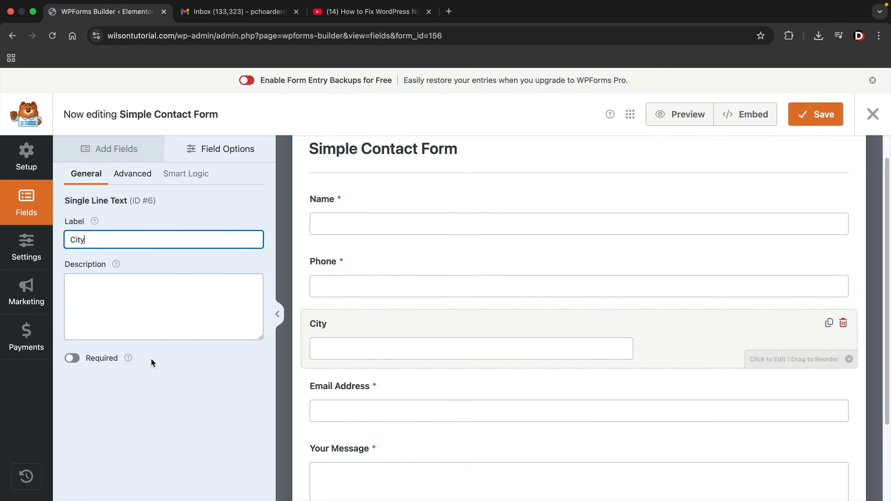
left_click(72, 358)
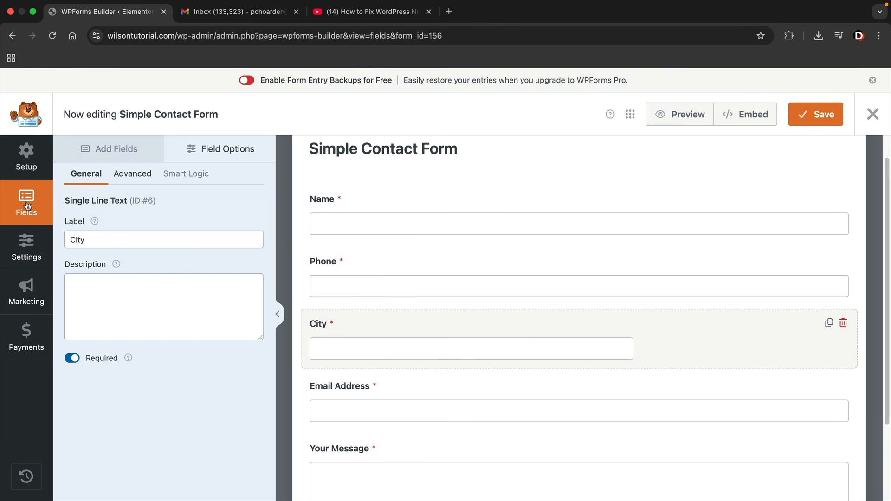
left_click(117, 148)
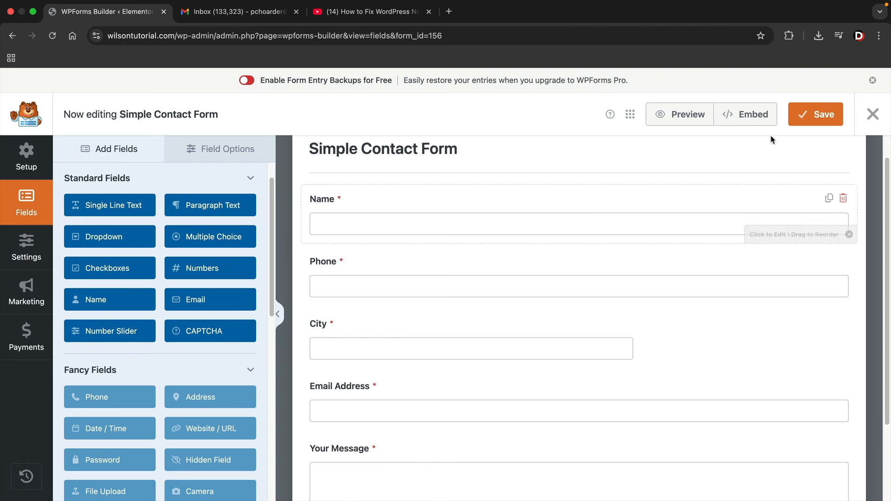
left_click(813, 115)
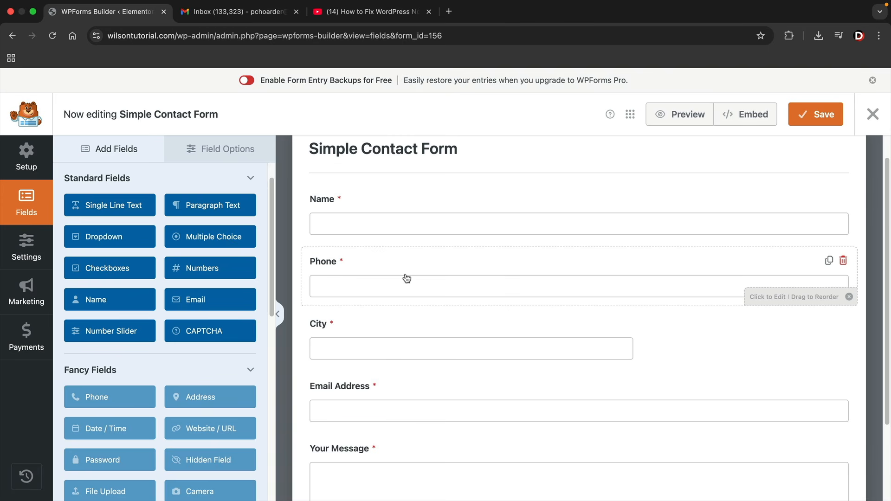
scroll(407, 276, "up", 1)
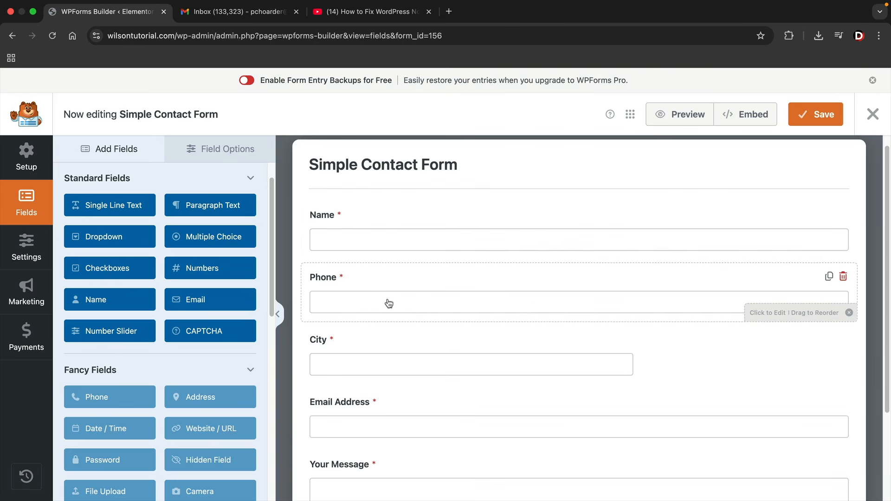
left_click(38, 244)
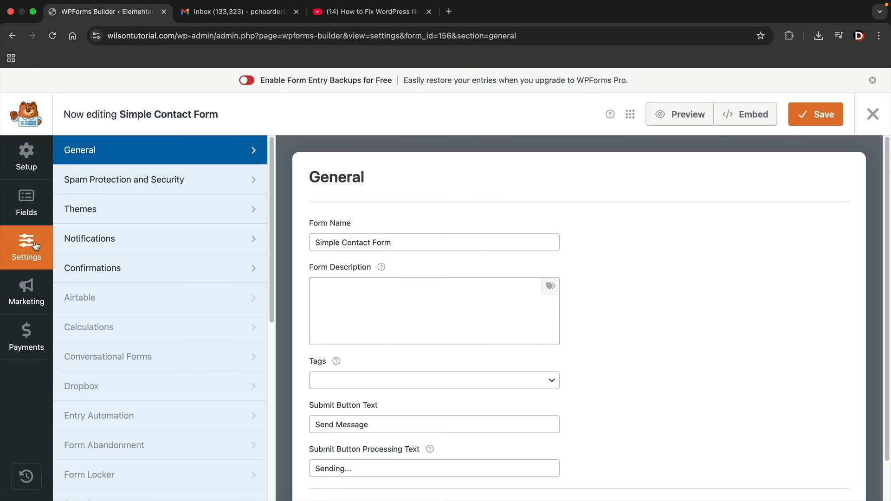
Turn on Enable Notifications for the Simple Contact Form and save the notification settings
left_click(110, 244)
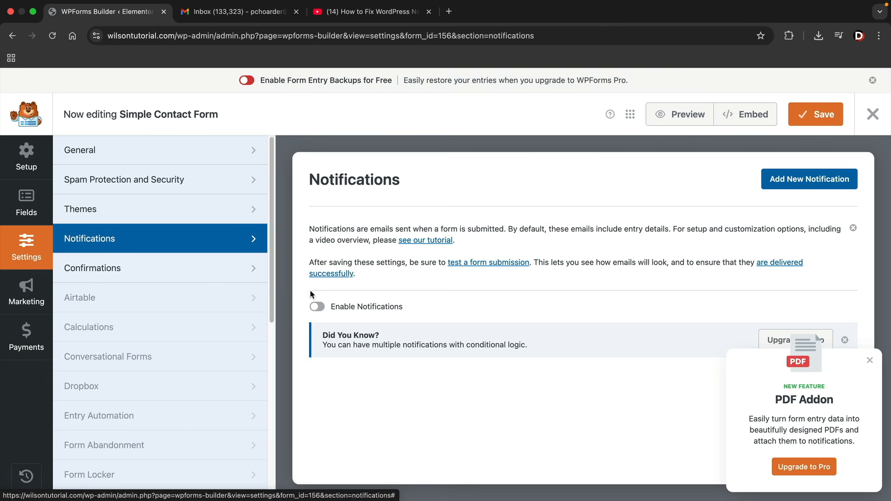
left_click(319, 307)
scroll(466, 308, "down", 2)
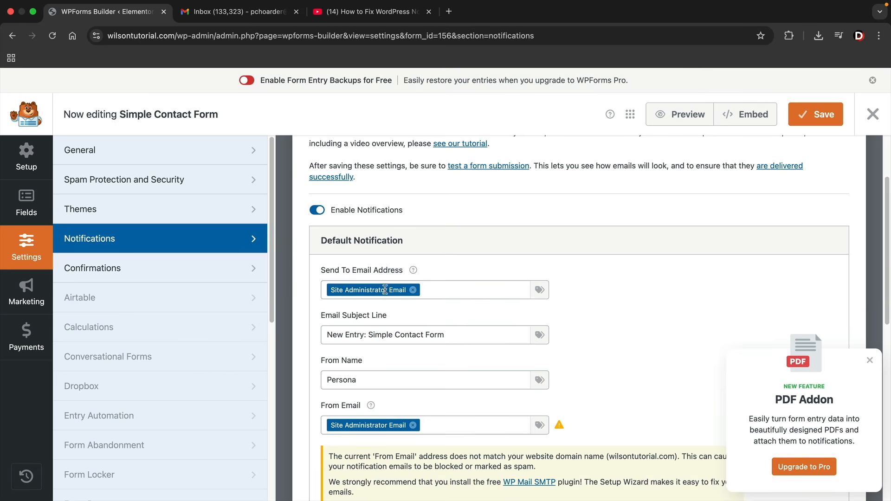
left_click(807, 116)
scroll(525, 266, "down", 2)
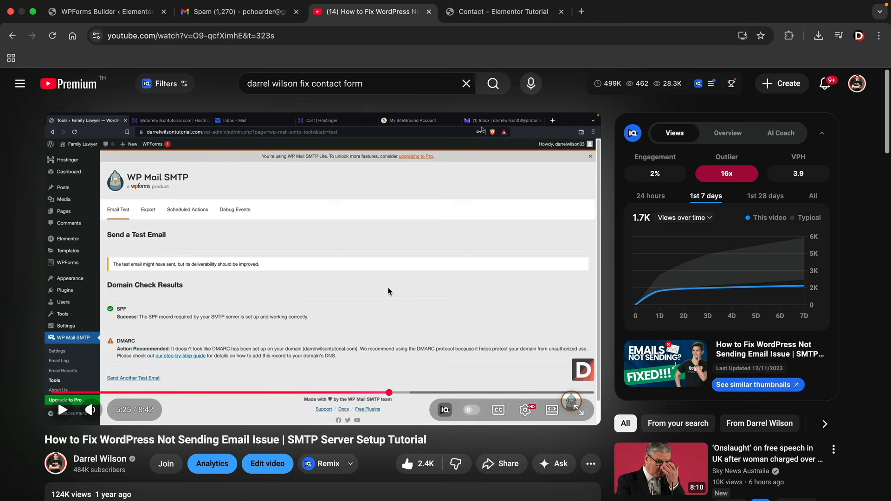
Scroll down the Garderobe home page after returning from the YouTube tutorial
scroll(341, 246, "down", 1)
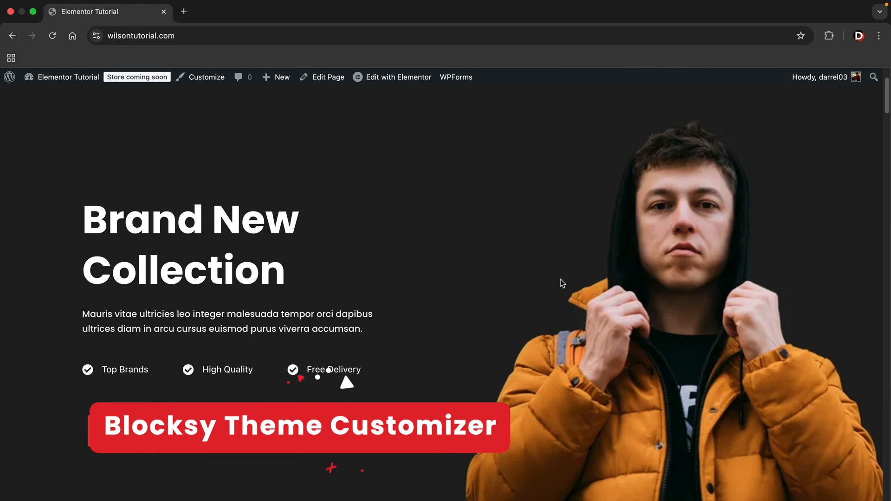
scroll(881, 135, "up", 3)
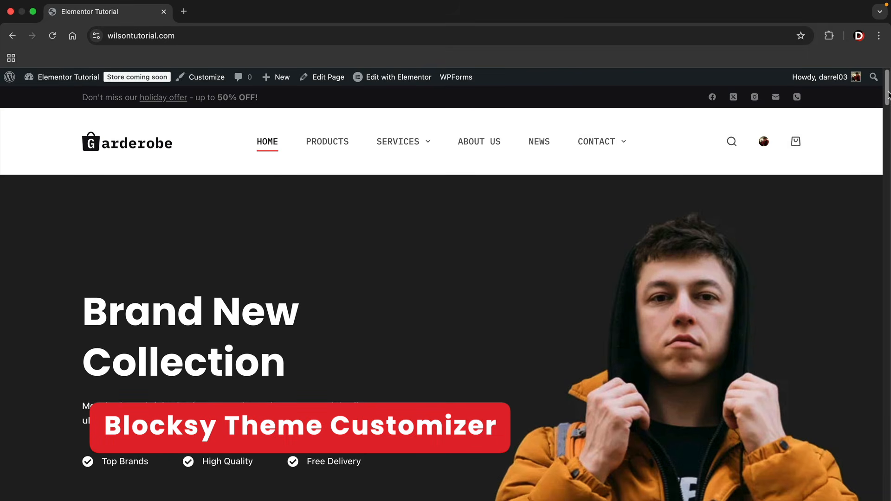
mouse_move(437, 152)
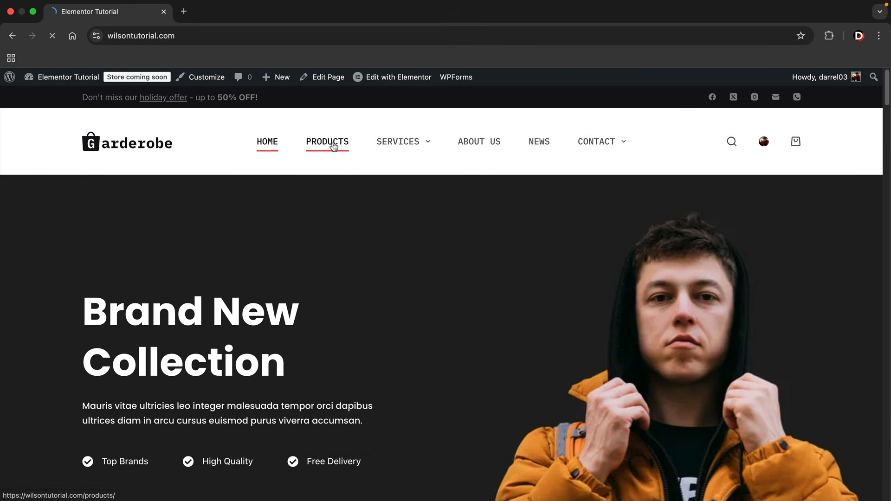
scroll(463, 278, "down", 2)
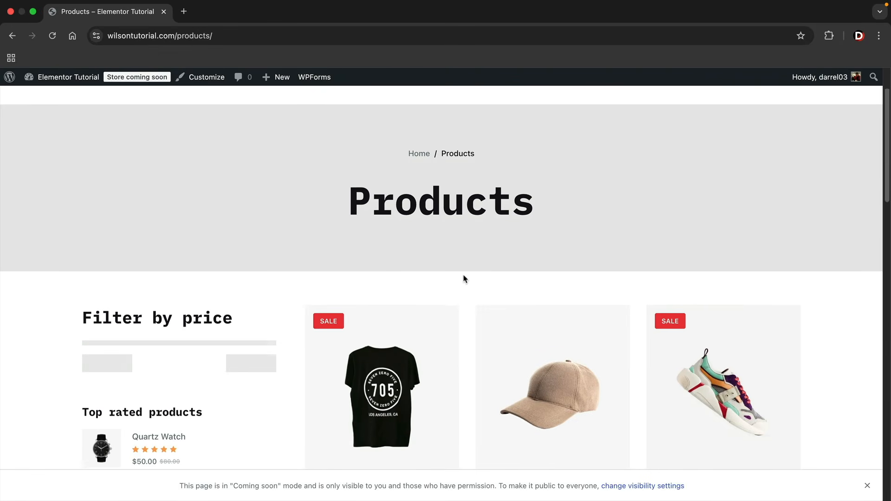
scroll(537, 278, "up", 2)
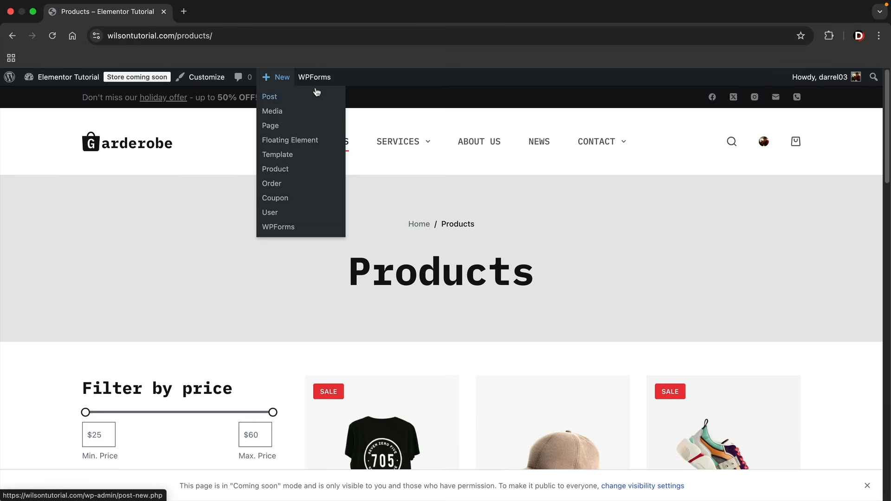
scroll(554, 272, "down", 4)
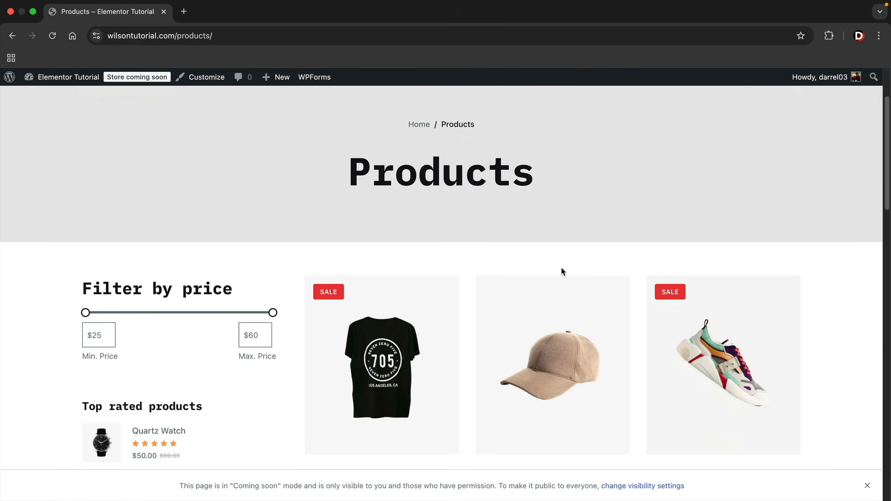
scroll(562, 272, "down", 1)
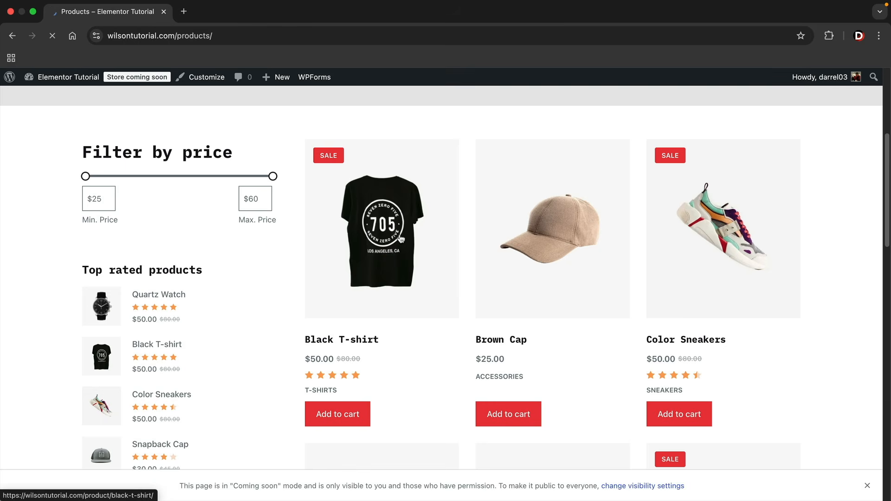
scroll(476, 267, "down", 2)
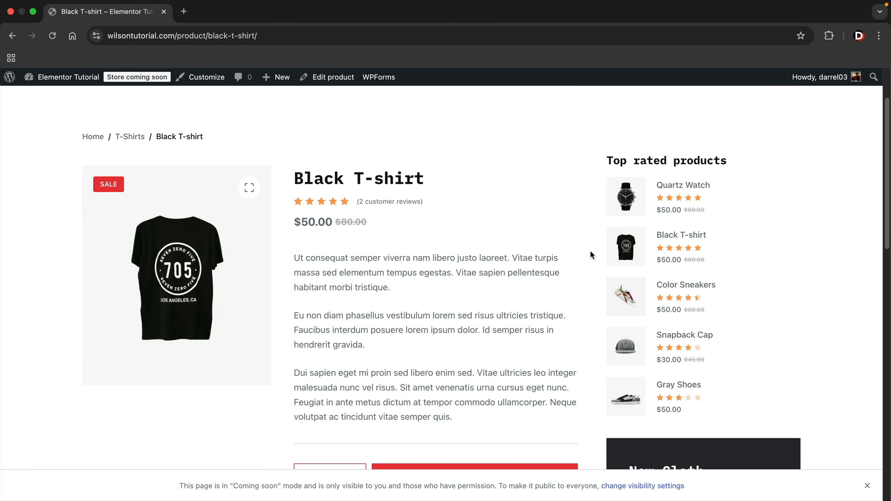
scroll(589, 259, "down", 1)
scroll(548, 307, "up", 3)
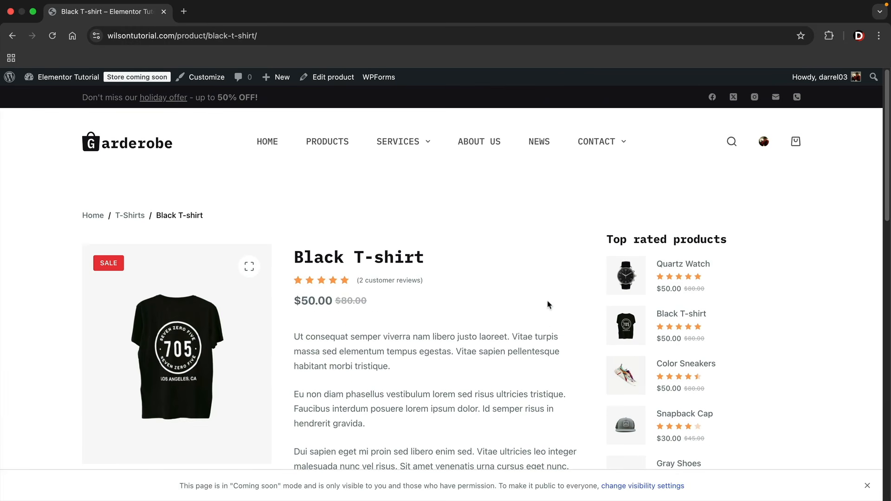
left_click(272, 144)
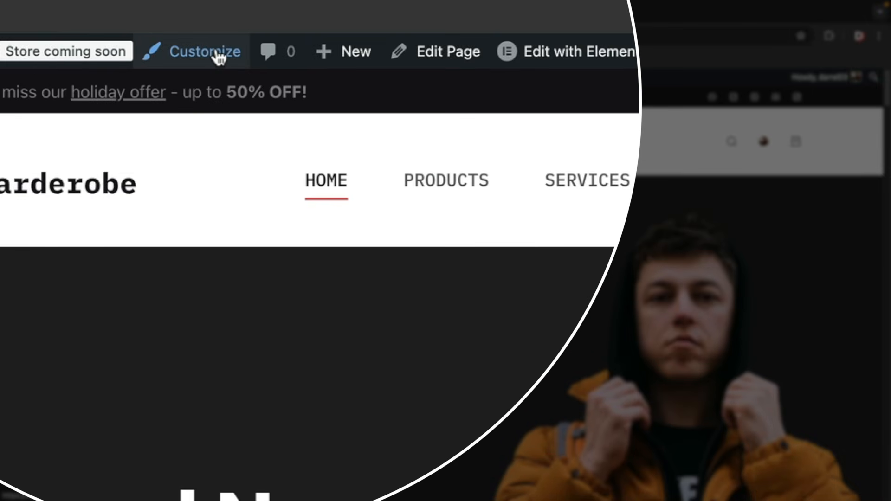
Turn on the Scroll to Top button in the customizer's General options
left_click(216, 52)
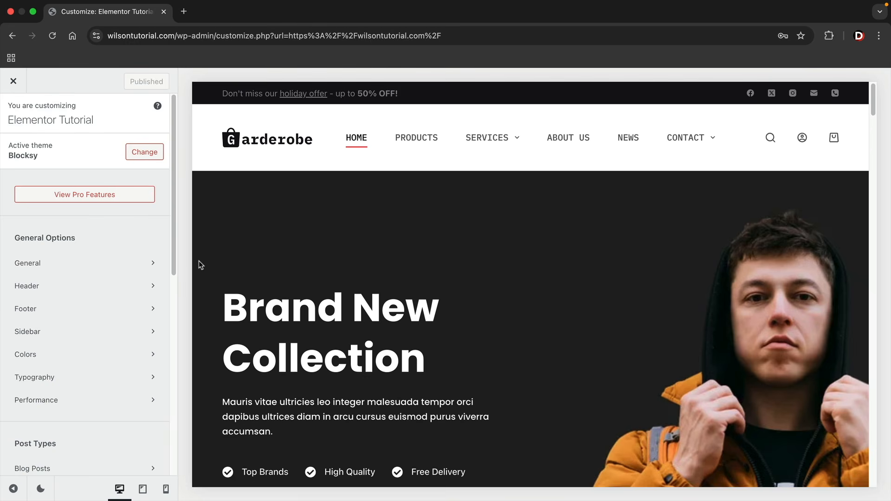
left_click(98, 263)
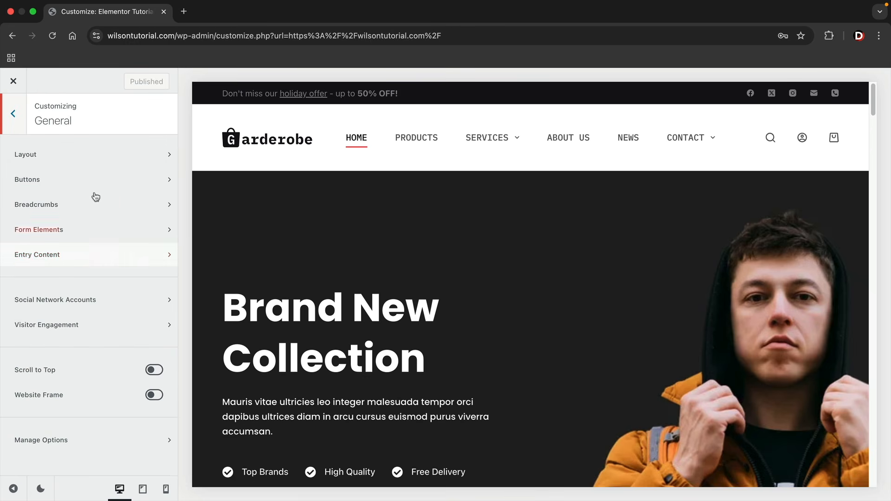
left_click(154, 370)
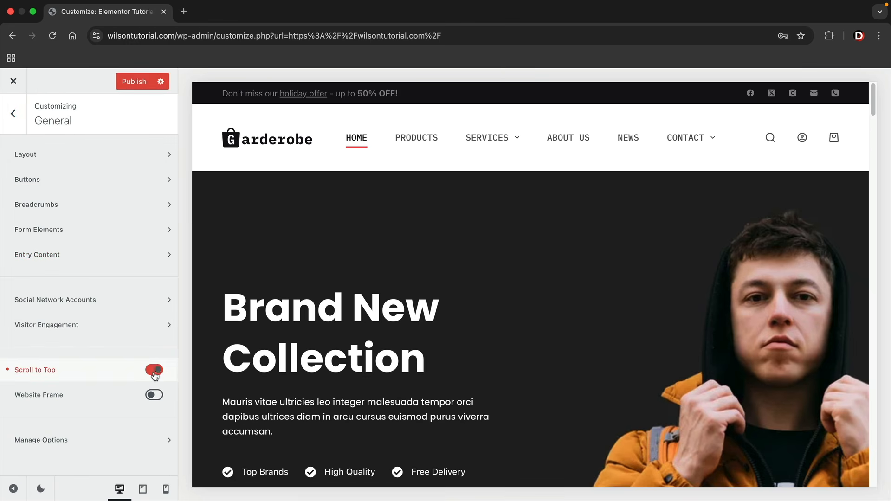
scroll(305, 396, "down", 6)
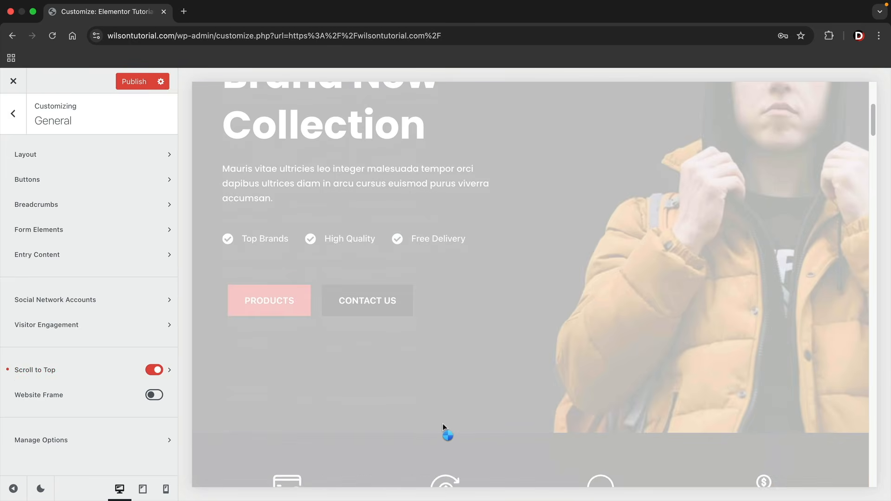
scroll(863, 464, "down", 9)
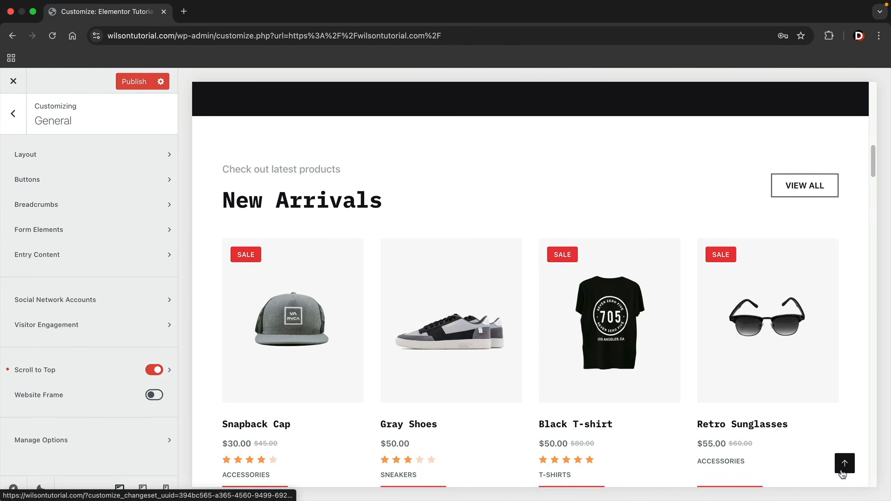
Set the scroll-to-top icon to the filled-triangle Type 6 style after trying others
left_click(169, 371)
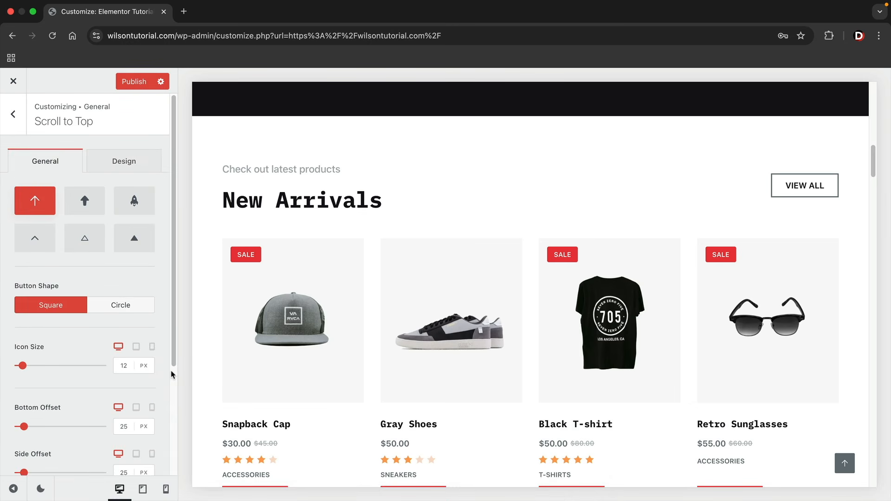
left_click(85, 204)
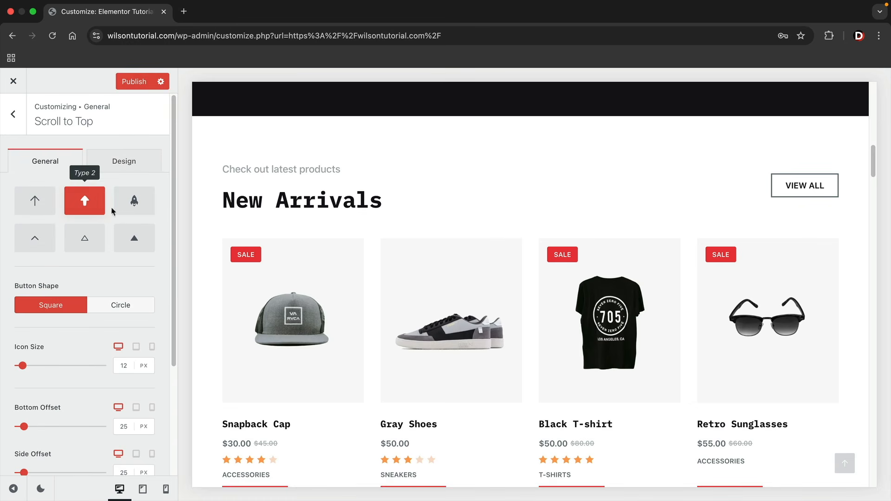
left_click(133, 207)
left_click(135, 240)
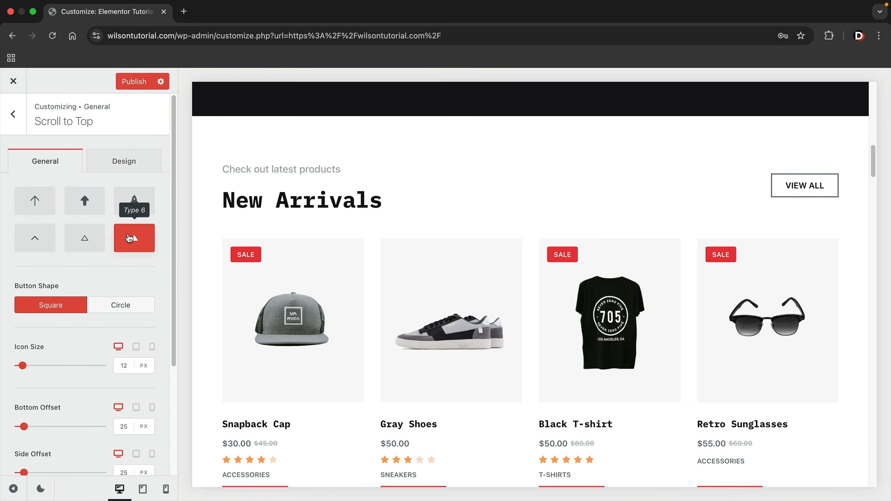
left_click(120, 171)
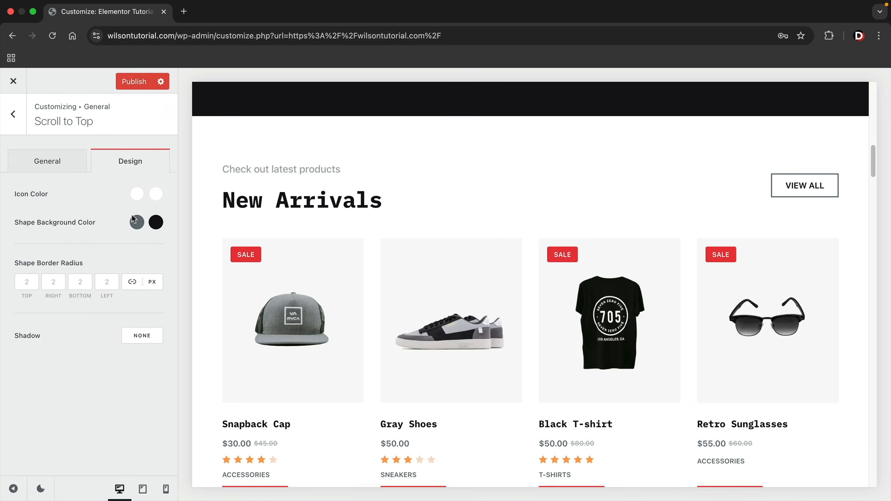
left_click(72, 166)
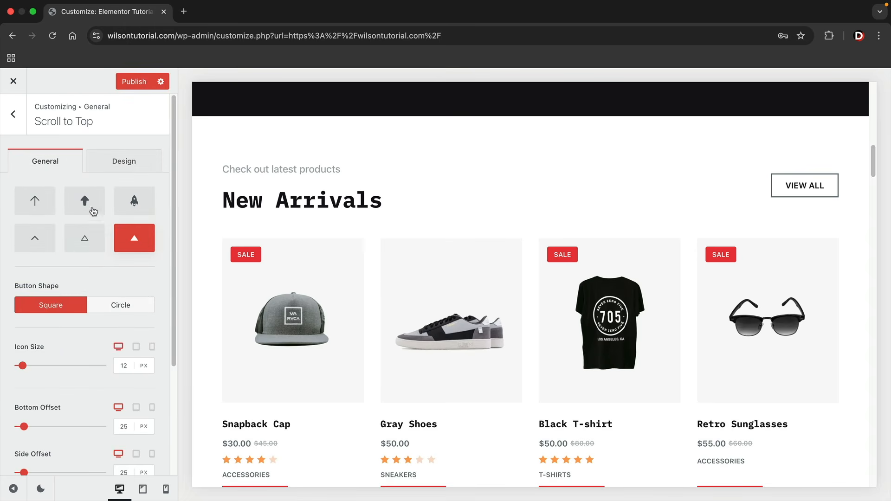
left_click(14, 114)
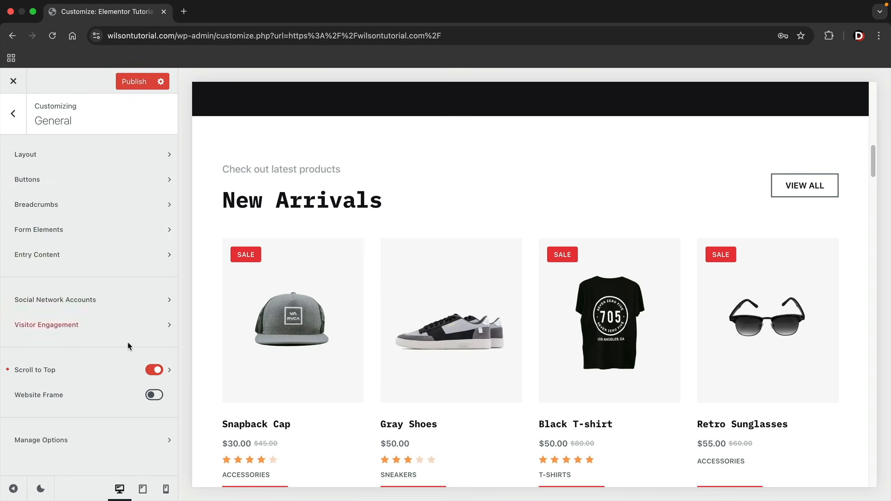
Try a blue Website Frame at 14 px, then 3 px, and switch the frame back off
left_click(154, 395)
scroll(279, 352, "up", 10)
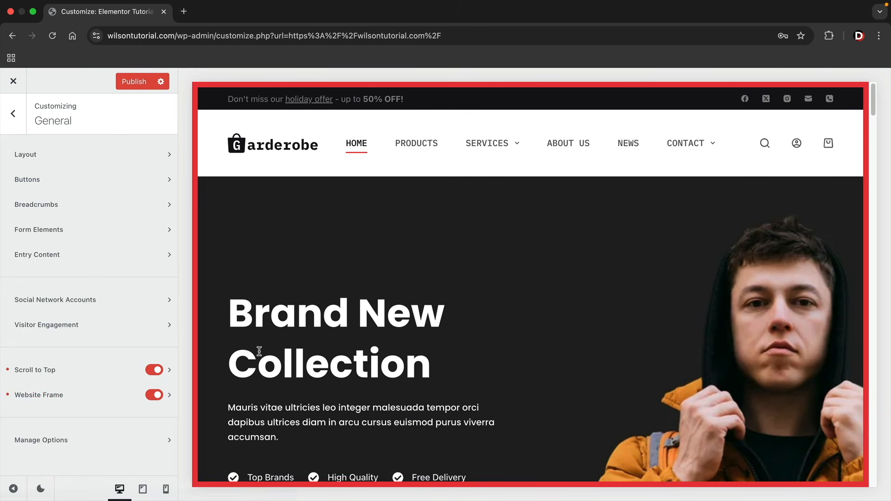
scroll(397, 324, "down", 8)
scroll(400, 324, "up", 9)
left_click(170, 395)
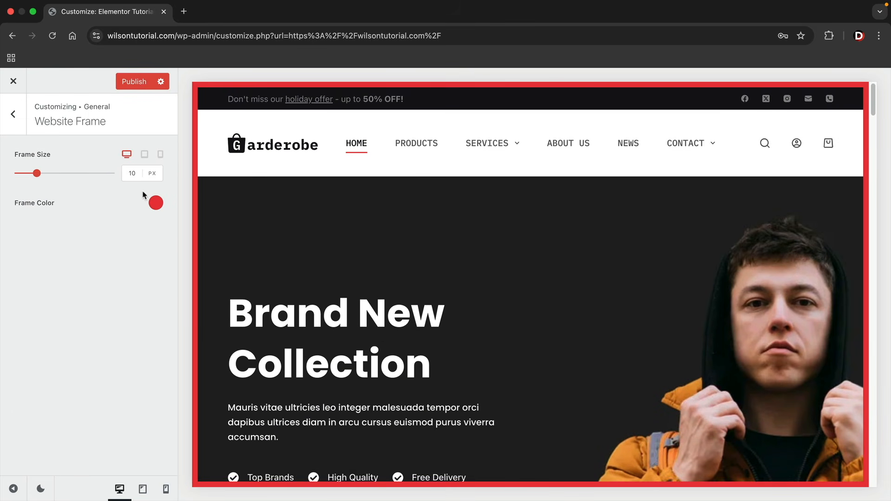
left_click(156, 203)
mouse_move(104, 326)
left_mouse_down()
mouse_move(20, 340)
mouse_move(91, 340)
mouse_move(99, 326)
left_mouse_up()
left_click(83, 185)
left_click(44, 173)
left_click_drag(38, 175, 24, 174)
left_click(14, 115)
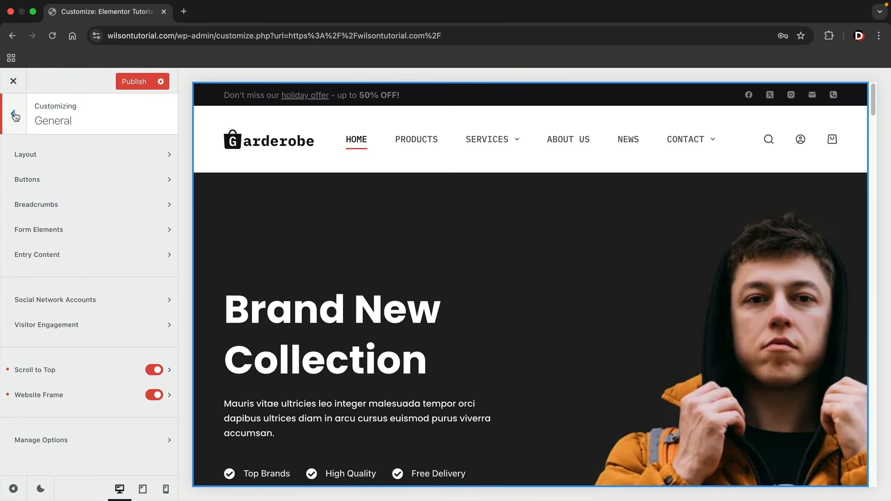
left_click(152, 395)
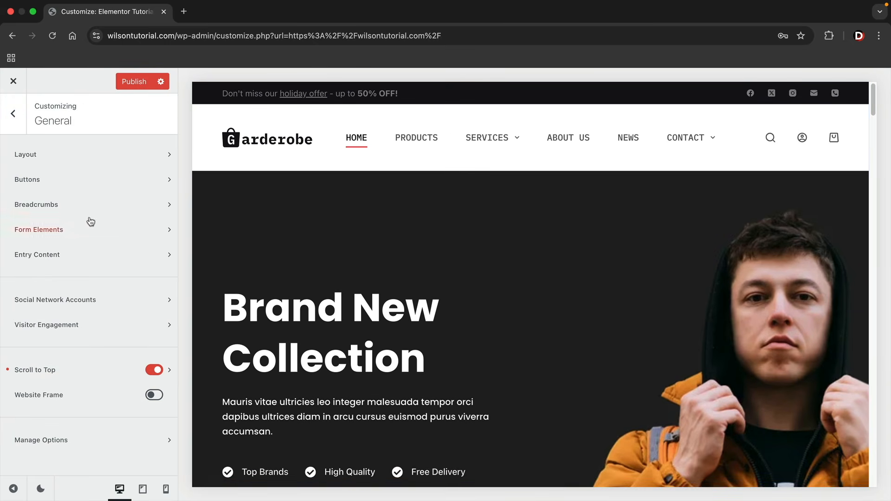
Add the Button element to the header's top row in the header builder
left_click(14, 115)
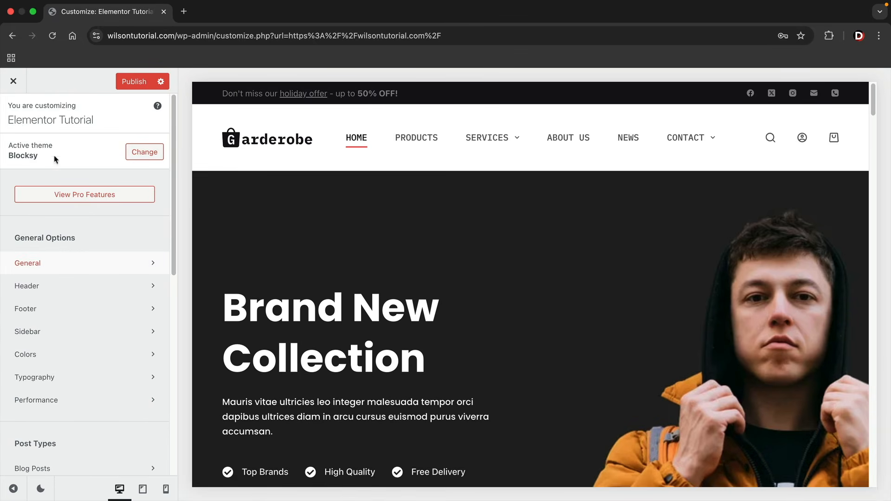
left_click(103, 289)
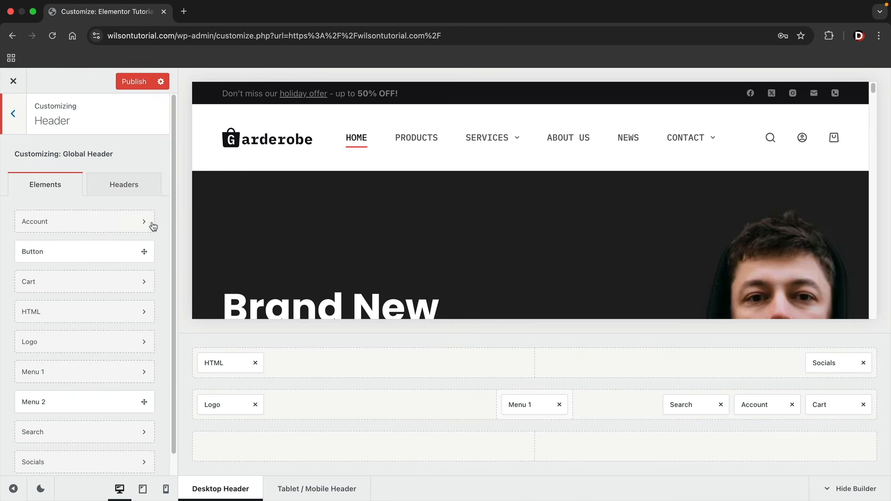
mouse_move(93, 255)
left_mouse_down()
mouse_move(183, 285)
mouse_move(308, 348)
mouse_move(532, 368)
left_mouse_up()
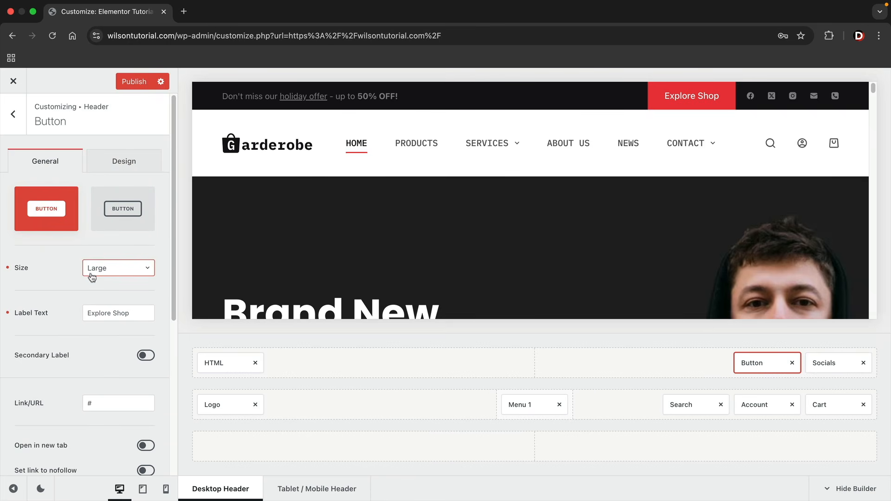
scroll(73, 316, "down", 3)
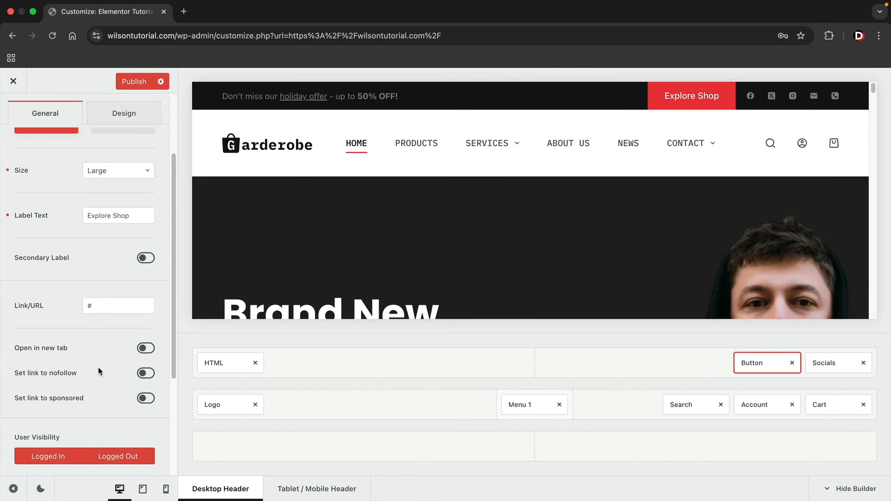
scroll(99, 366, "up", 3)
Review the header button's design settings, then show the Global Header elements list
left_click(113, 166)
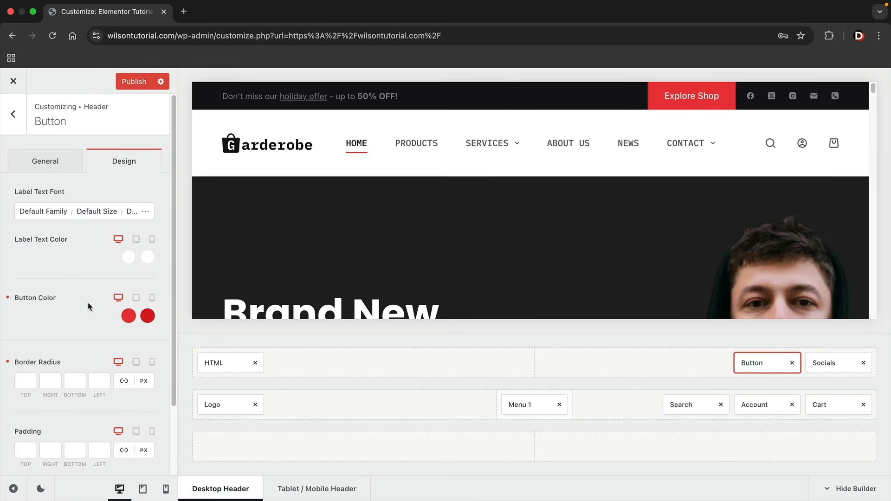
scroll(90, 306, "down", 3)
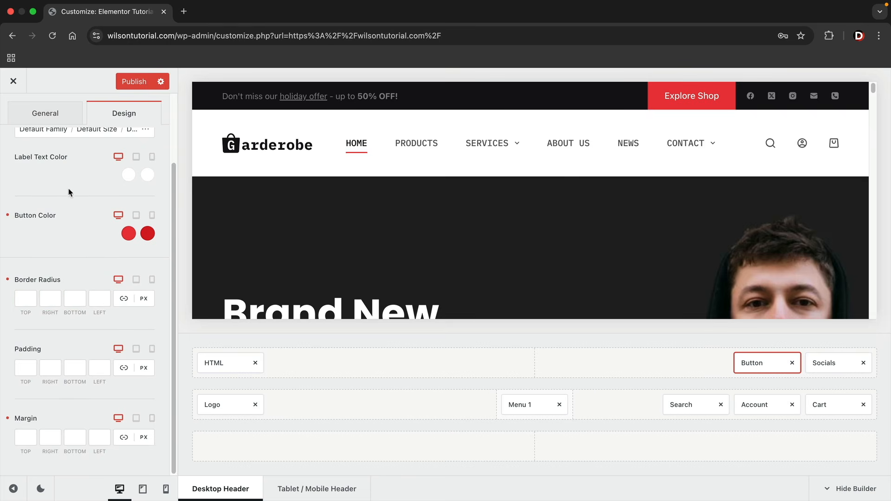
scroll(68, 192, "up", 3)
left_click(13, 114)
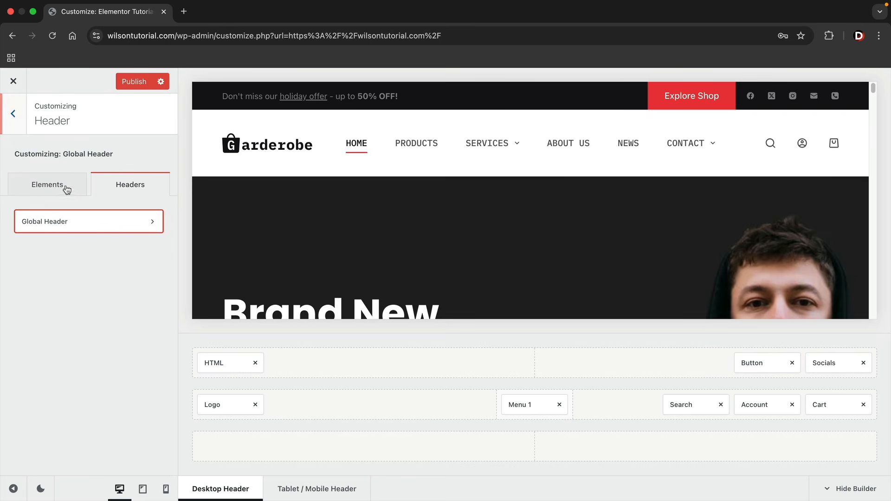
left_click(60, 188)
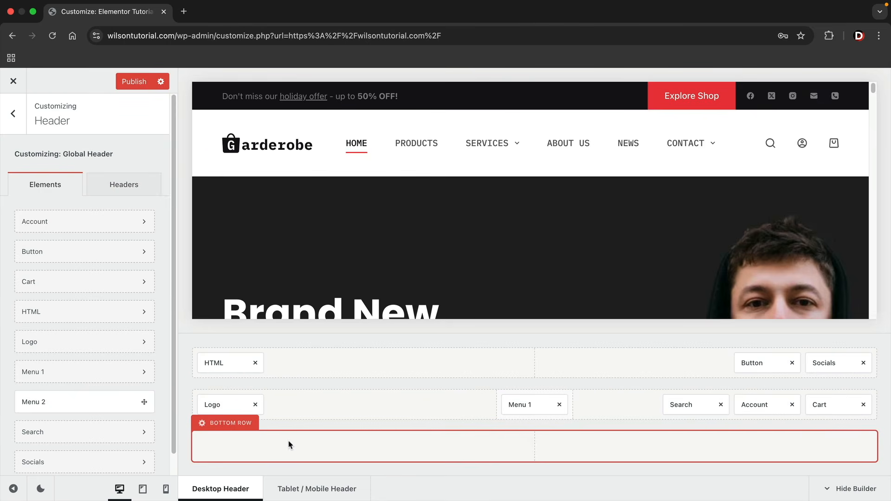
Put Menu 2 in the header's bottom row and keep Menu 1 on the Type 2 style
left_click_drag(90, 402, 237, 447)
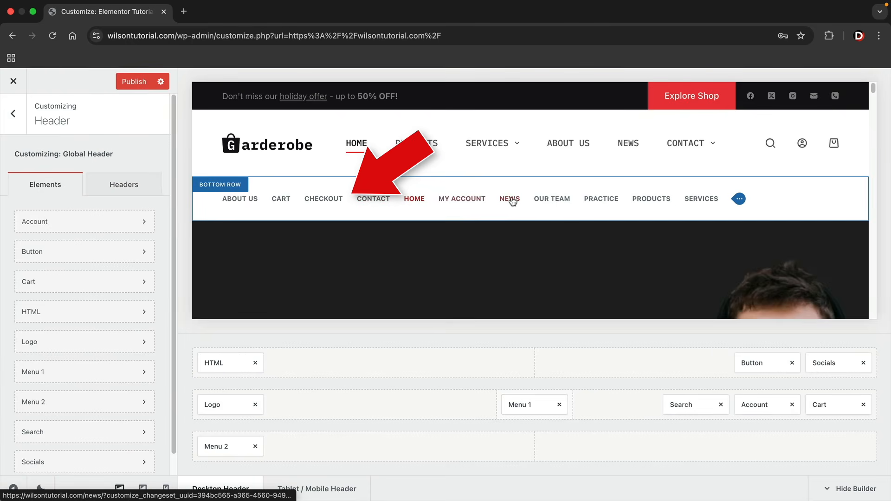
left_click(524, 409)
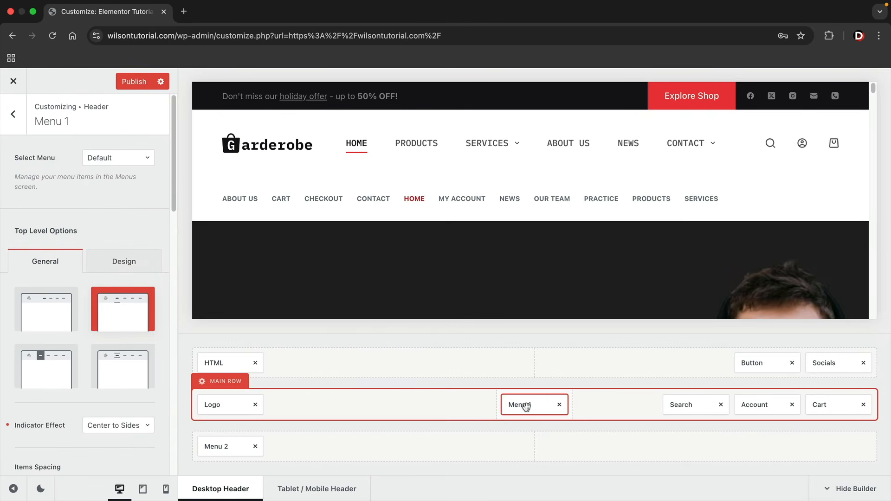
left_click(46, 308)
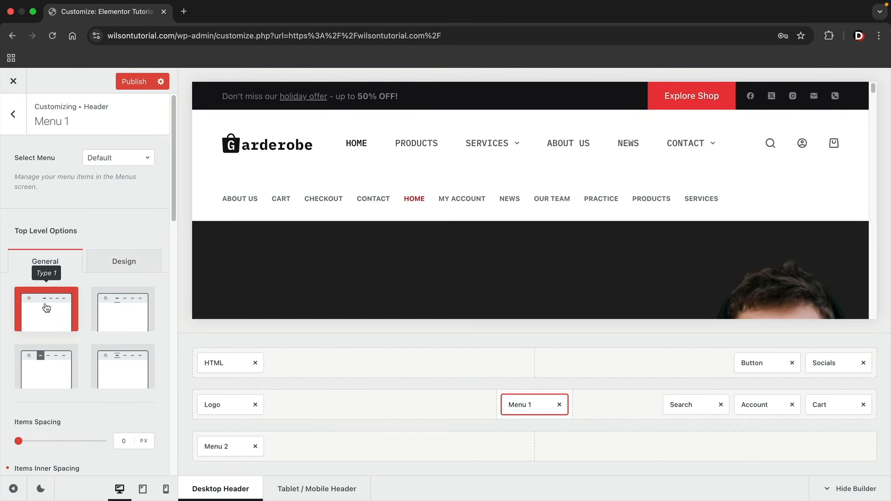
left_click(42, 362)
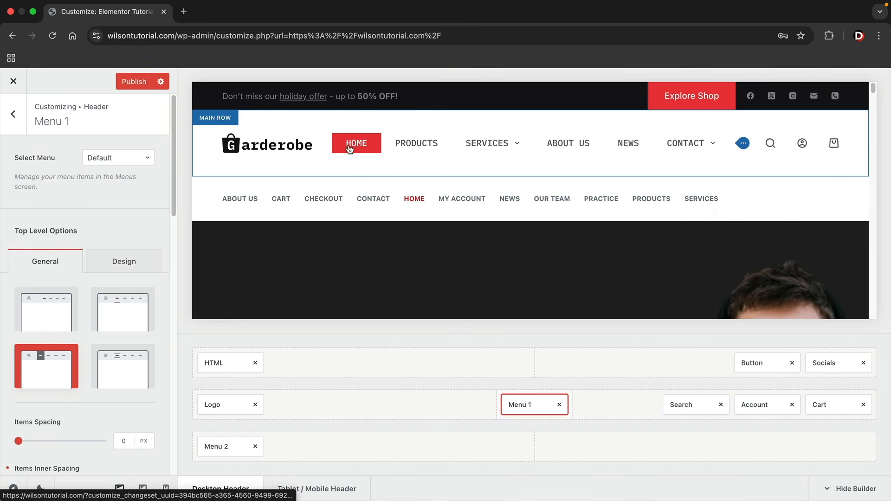
left_click(120, 385)
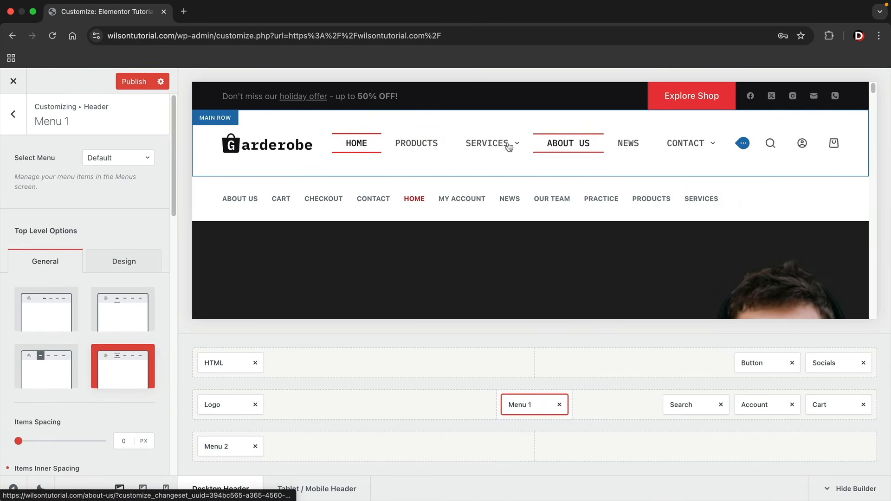
left_click(103, 291)
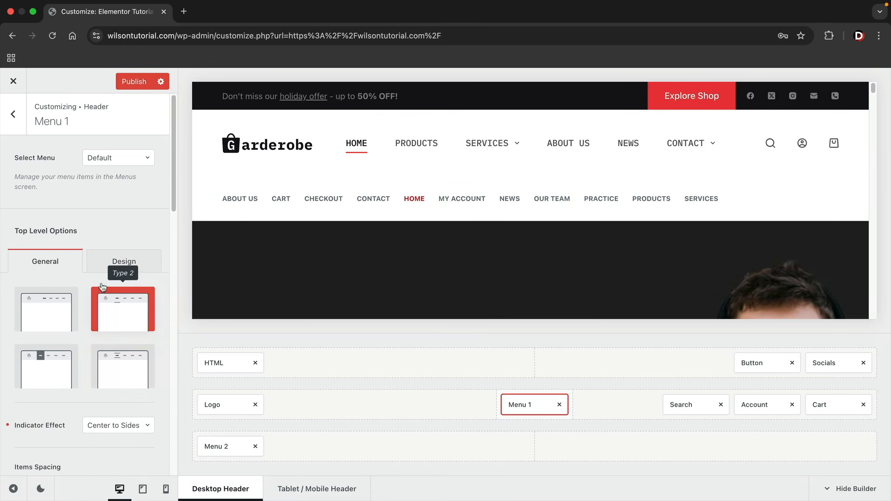
left_click(9, 115)
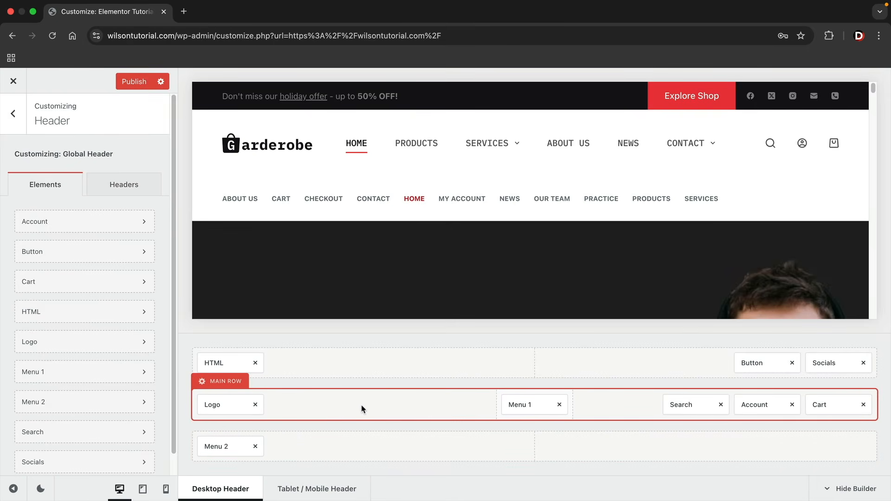
Remove Menu 2 from the bottom row and preview then close the account login popup
left_click(255, 447)
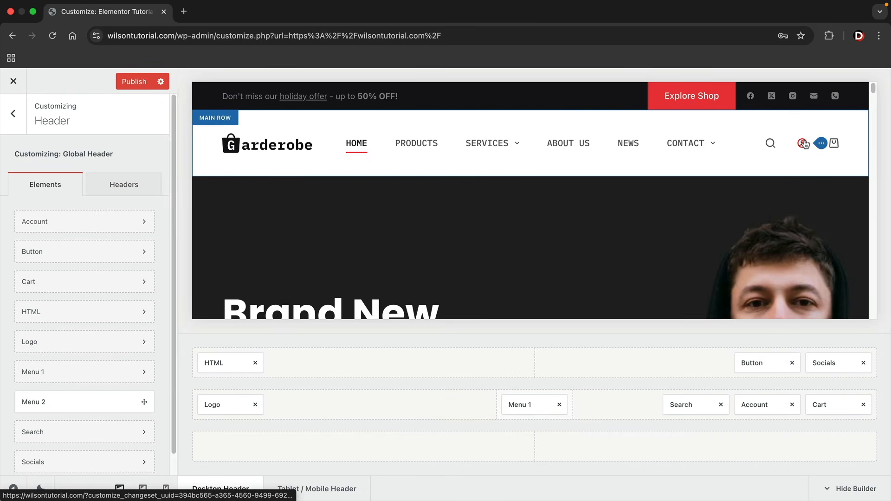
left_click(805, 144)
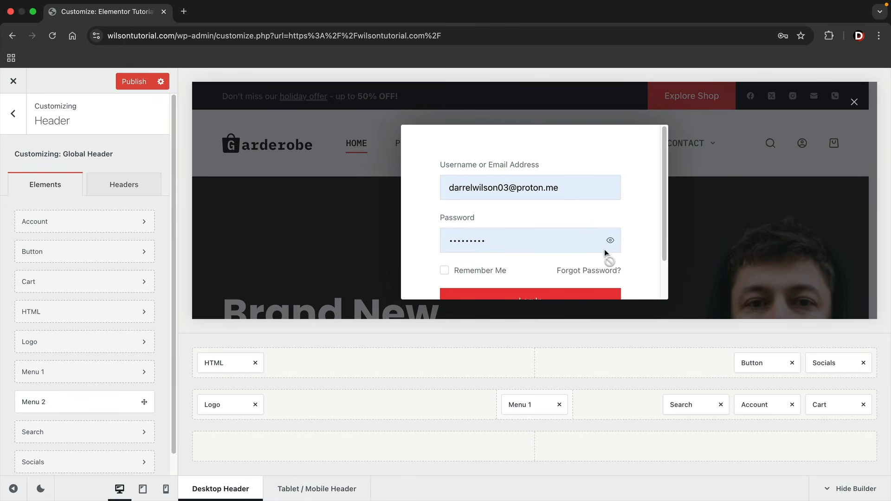
left_click(709, 171)
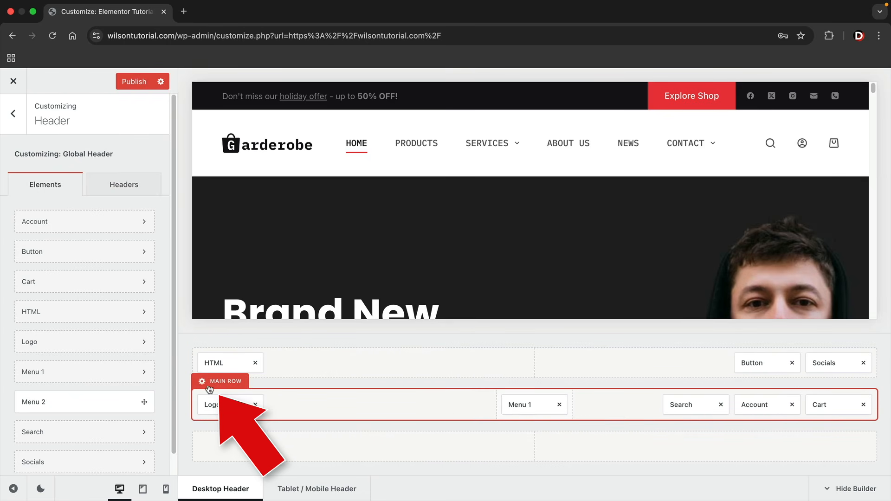
left_click(203, 382)
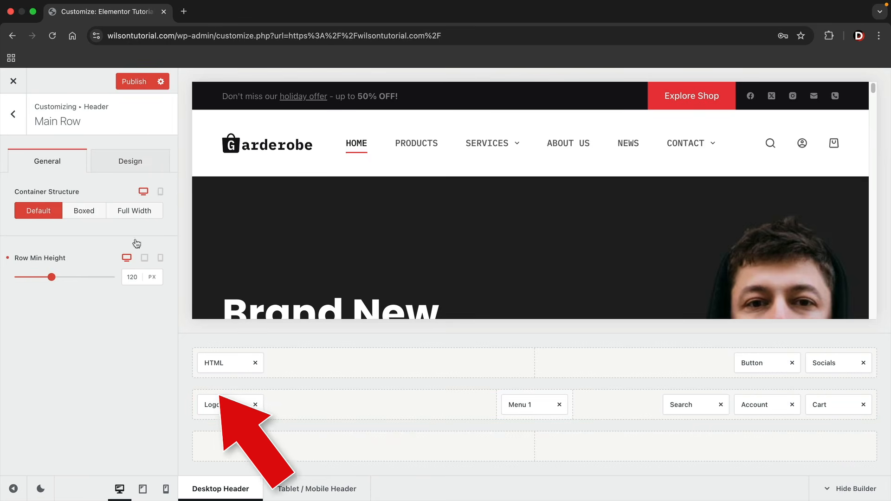
Set the header main row background to white #ffffff, then return to the top-level sections
left_click(119, 163)
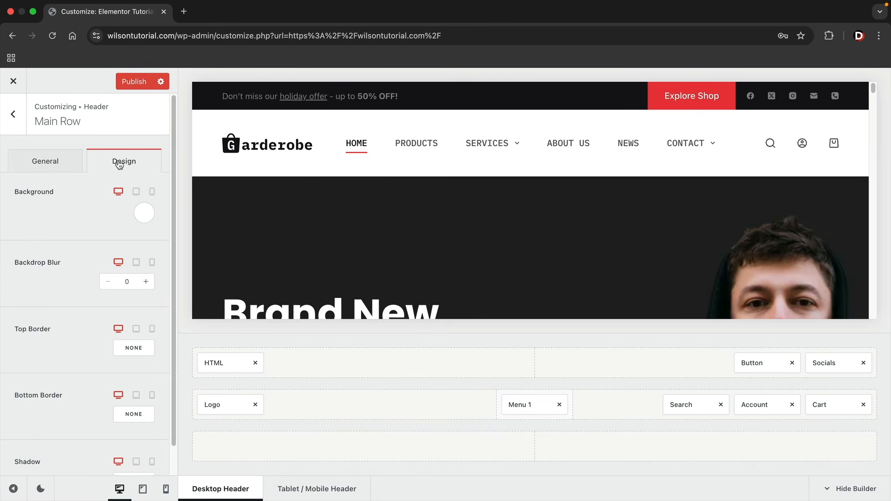
left_click(143, 206)
left_click_drag(121, 304, 33, 282)
left_click(52, 164)
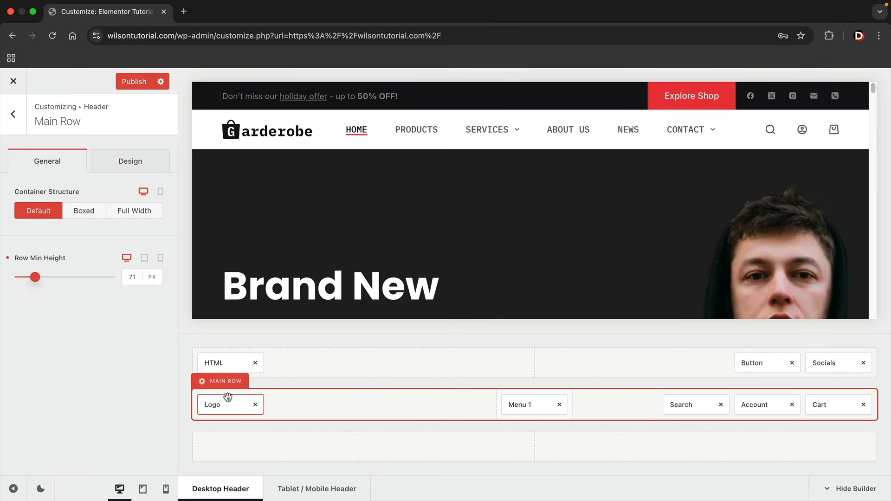
left_click(10, 116)
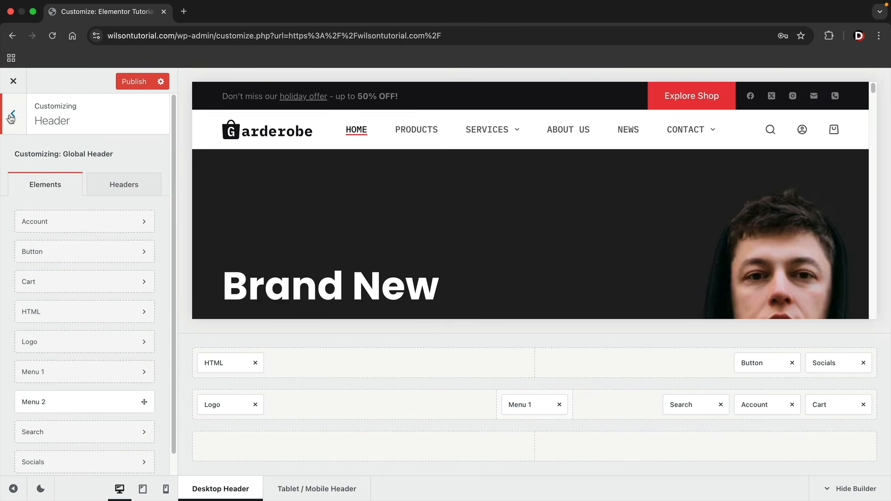
left_click(11, 117)
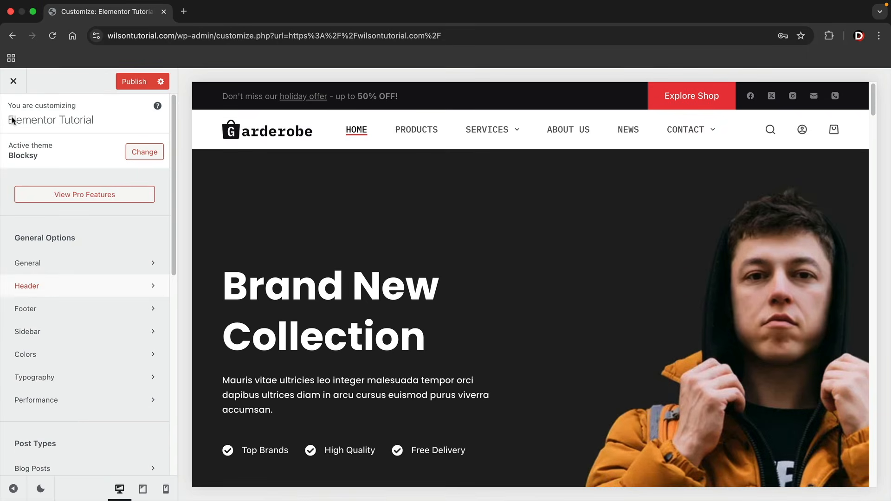
Split the footer middle row into 2 columns and place Widget Area 6 beside Widget Area 5
left_click(49, 315)
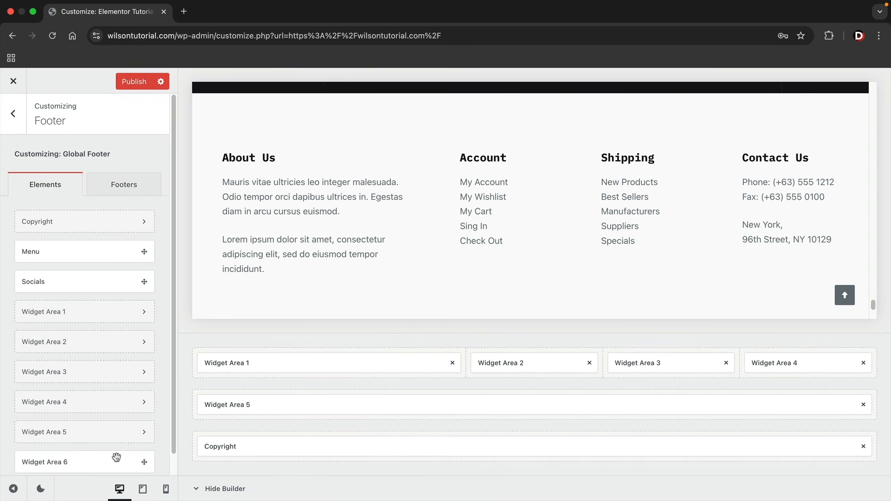
scroll(106, 460, "down", 1)
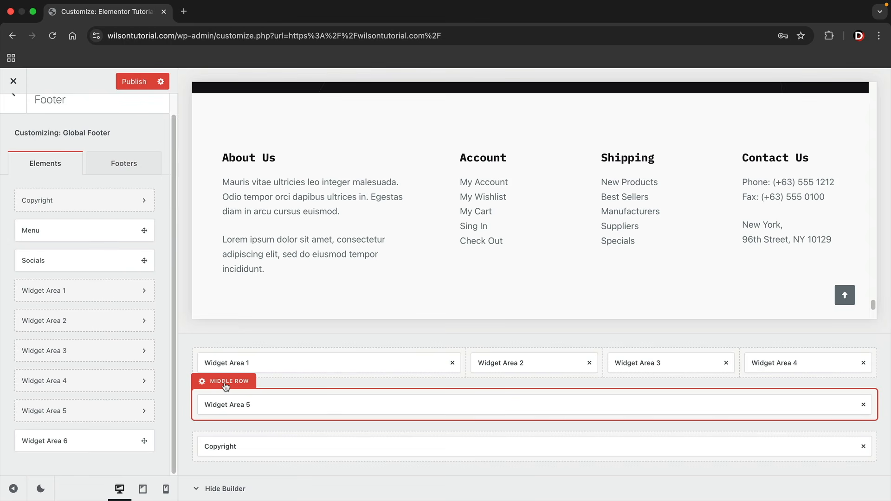
left_click(226, 385)
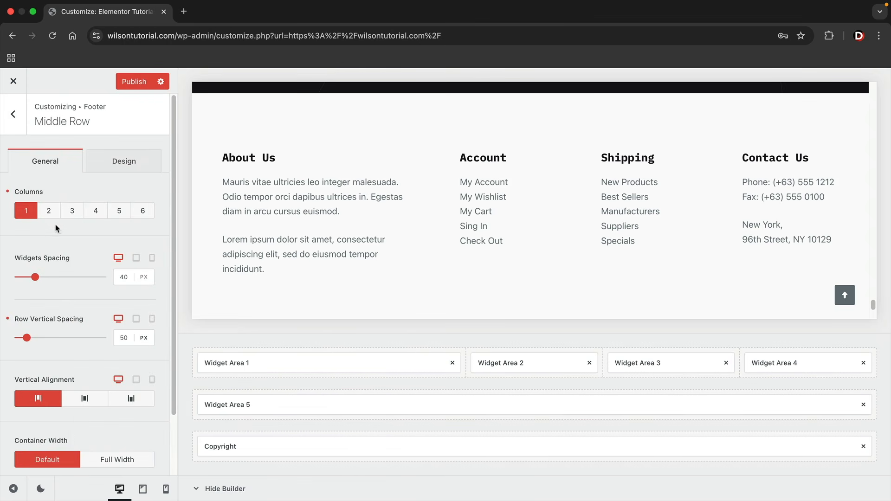
left_click(49, 213)
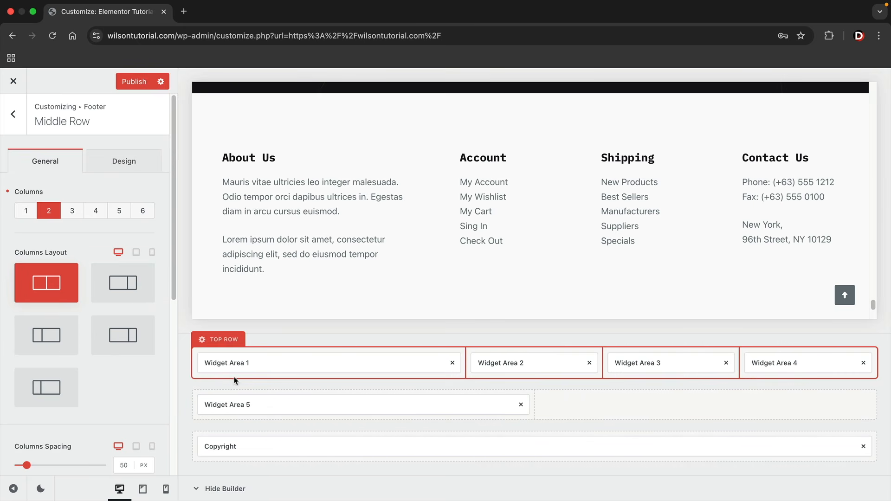
left_click(13, 114)
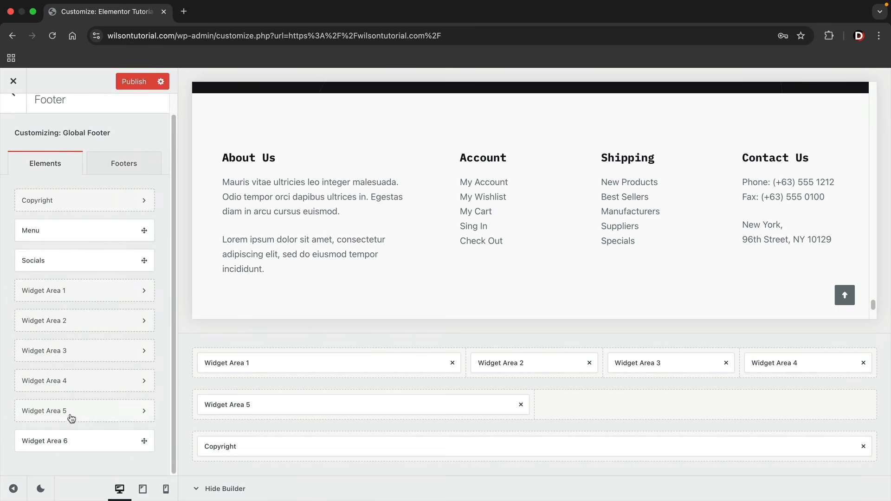
left_click_drag(63, 447, 663, 410)
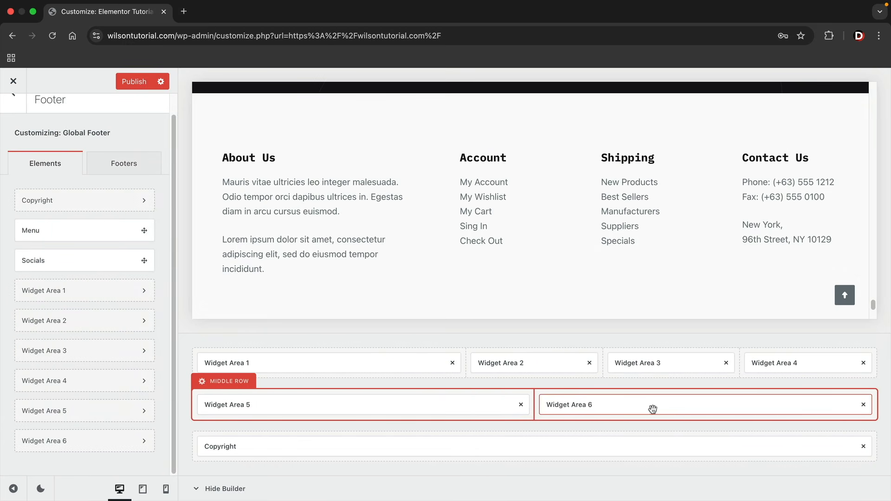
left_click(653, 409)
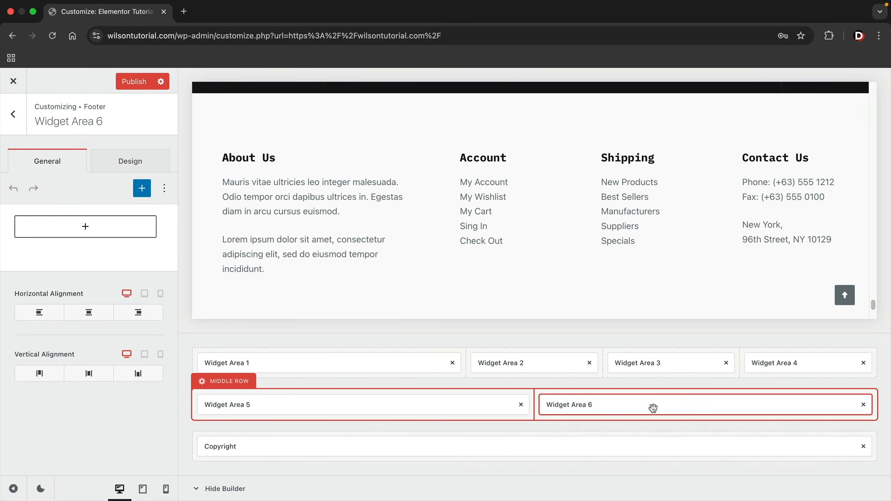
Insert a Paragraph block in Widget Area 6 containing the pasted WooCommerce product description
left_click(86, 227)
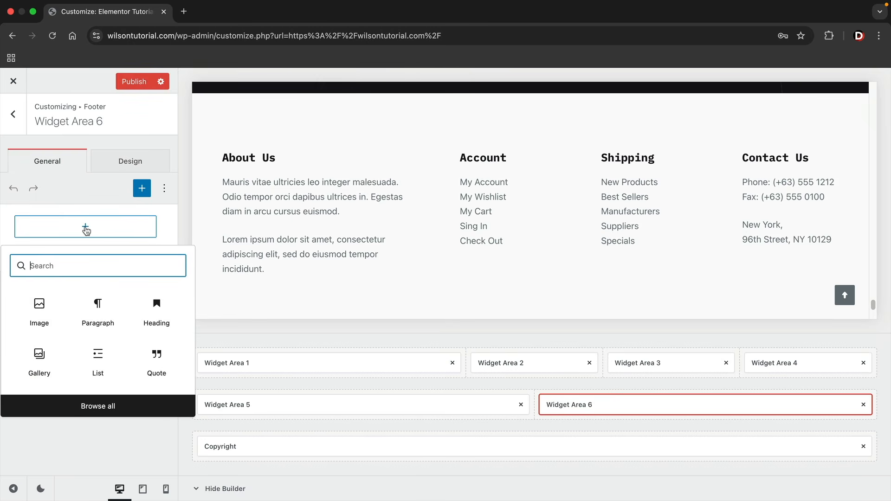
left_click(117, 412)
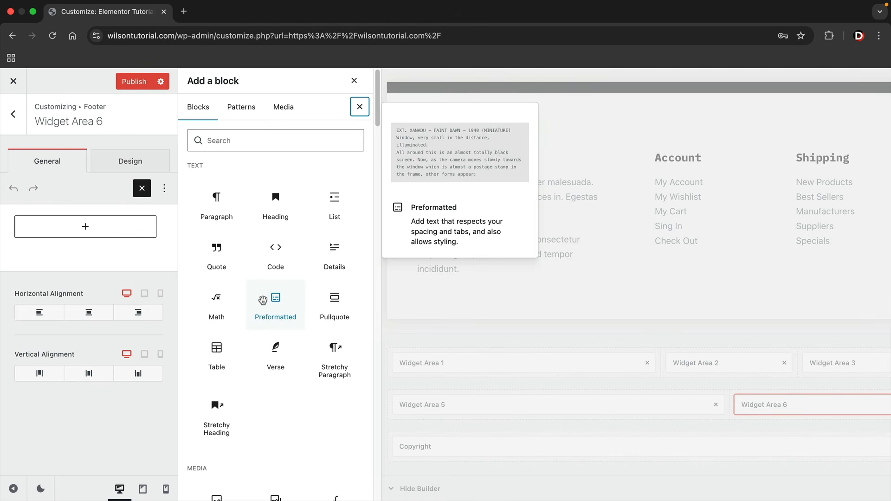
scroll(263, 300, "down", 10)
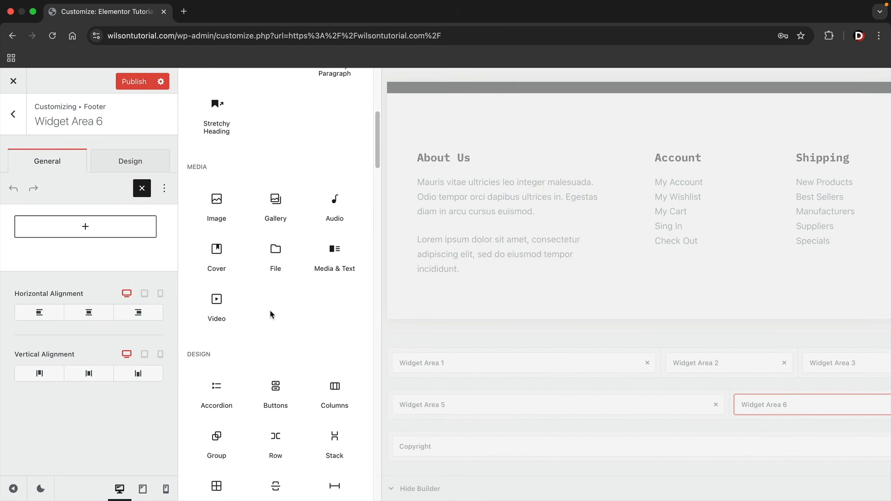
scroll(302, 371, "up", 10)
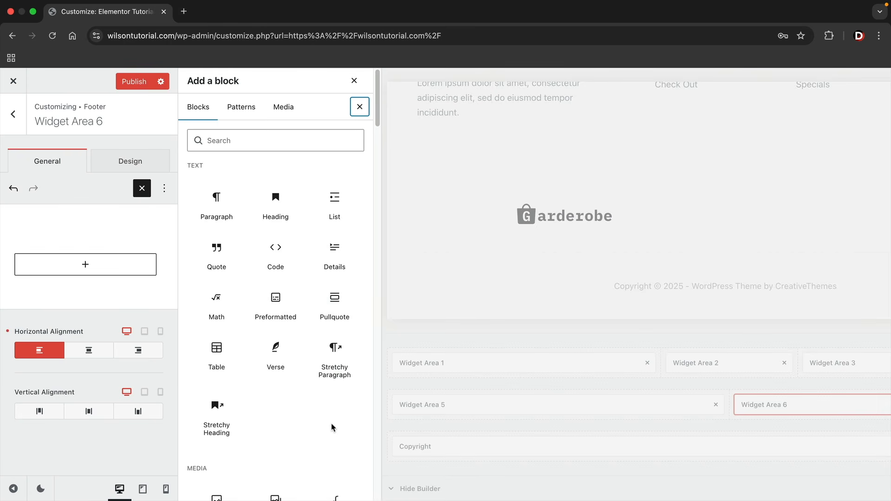
left_click(217, 204)
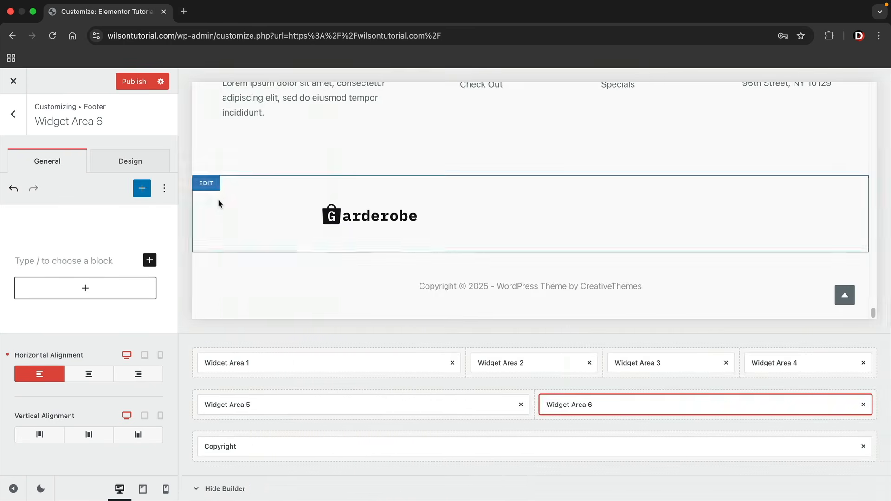
type("WooCommerce product descriptions are key text sections on your WordPress store that describe products, featuring both a short, enticing summary (visible on shop/category pages)")
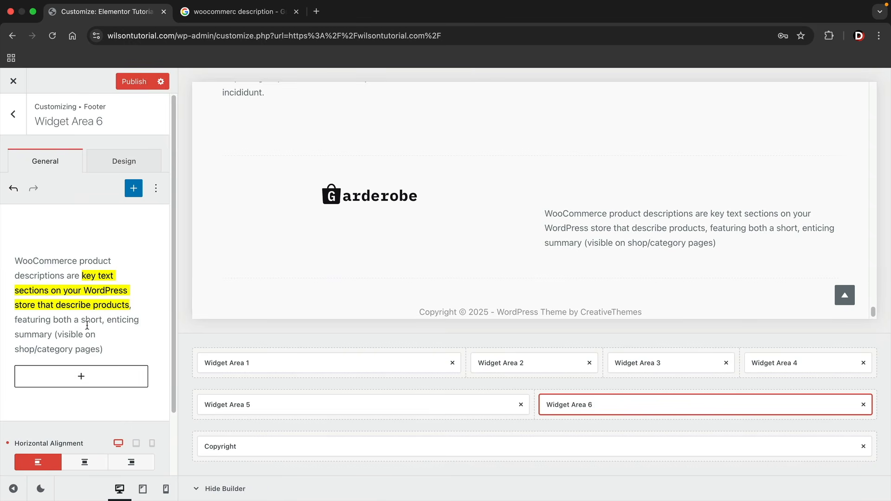
scroll(84, 325, "down", 1)
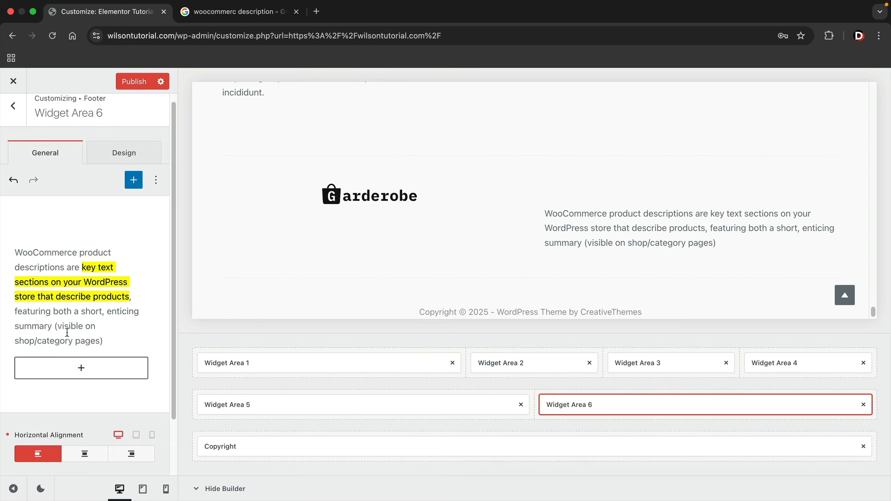
left_click(85, 371)
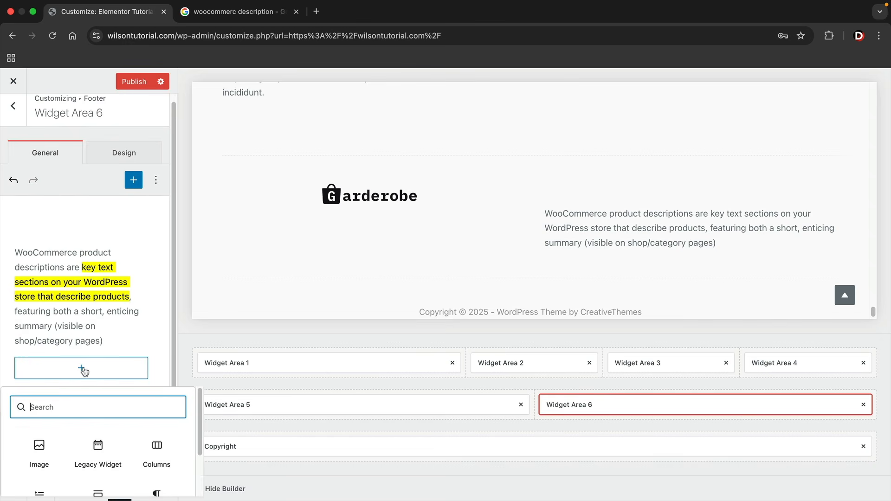
Insert a Products list block beneath the description in Widget Area 6
left_click(99, 483)
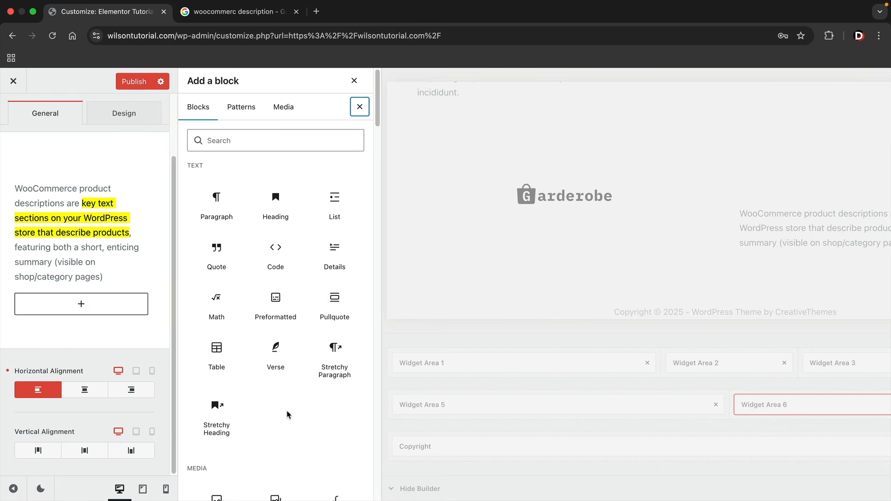
scroll(287, 414, "down", 15)
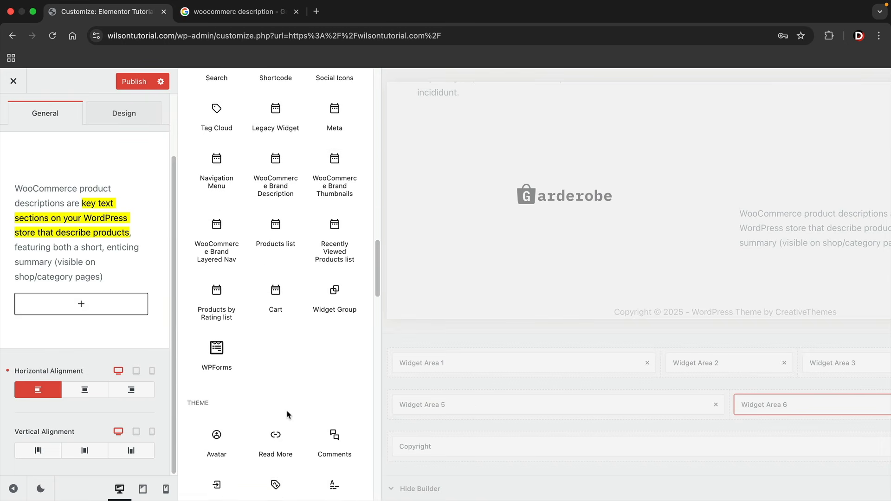
scroll(287, 414, "up", 3)
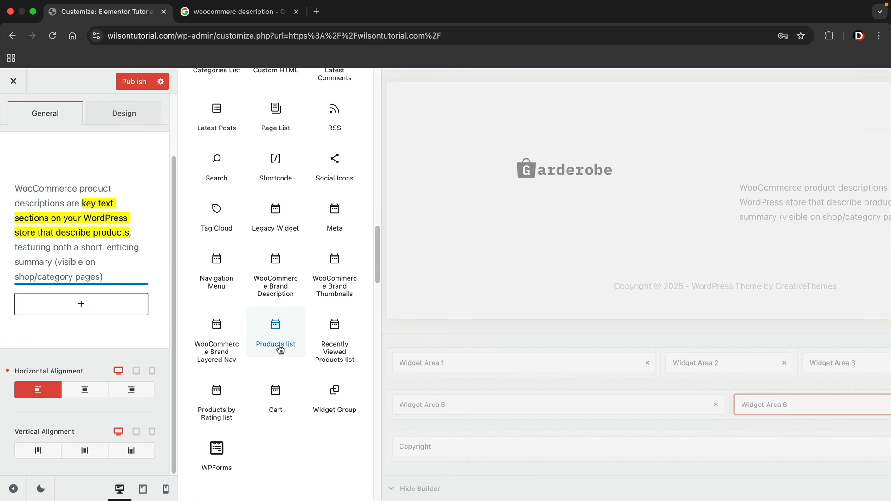
left_click(282, 351)
scroll(465, 255, "down", 4)
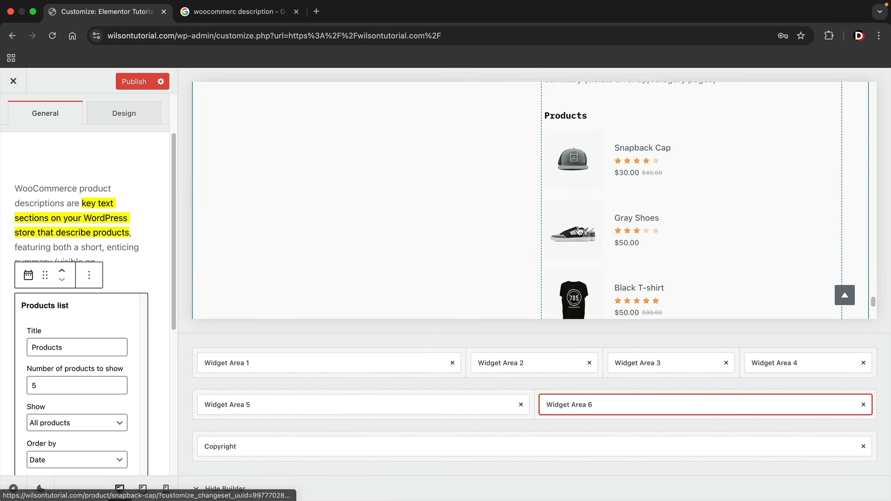
scroll(579, 231, "down", 3)
scroll(577, 232, "up", 7)
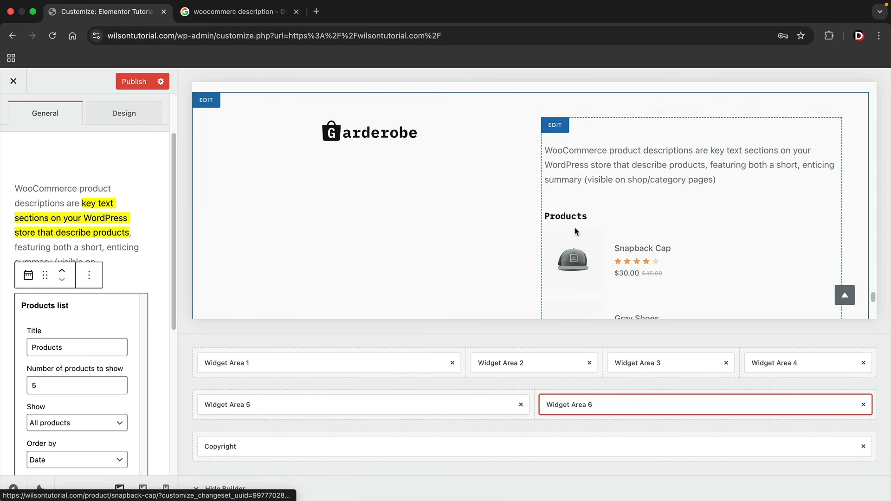
scroll(575, 231, "up", 2)
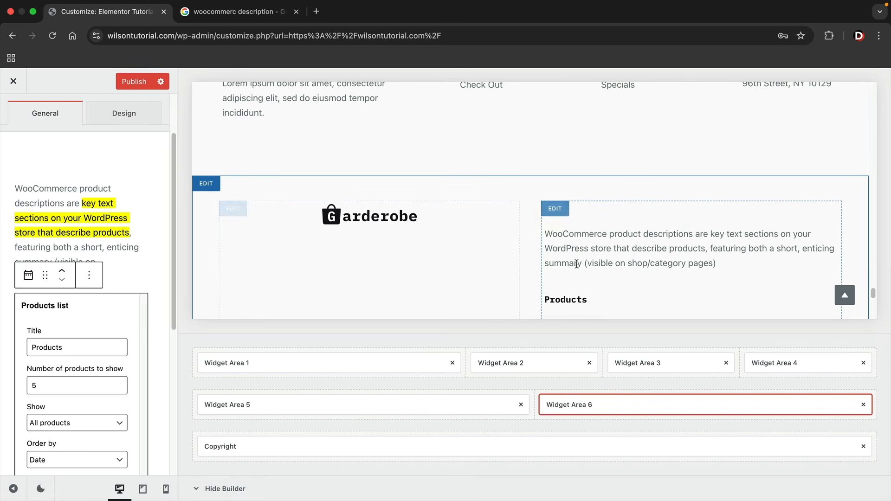
scroll(578, 263, "down", 1)
Set the Products list's number of products to show to 2
left_click(56, 389)
type("2")
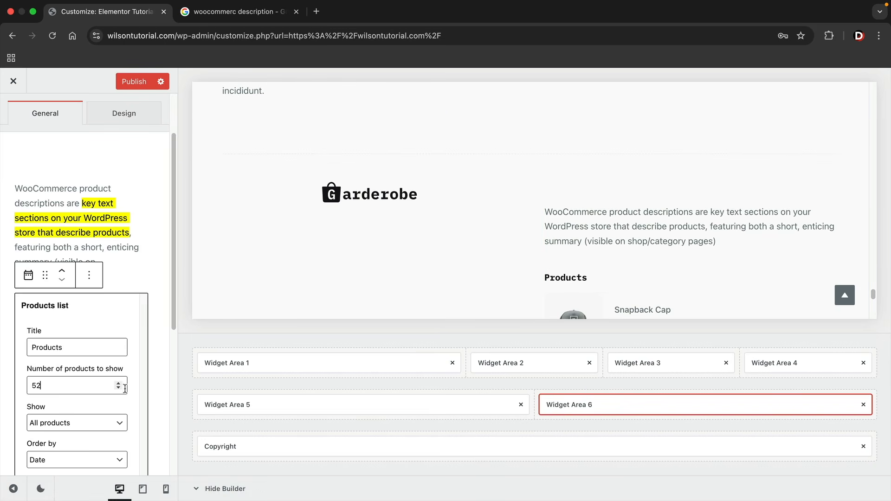
left_click_drag(85, 388, 1, 387)
scroll(599, 260, "down", 3)
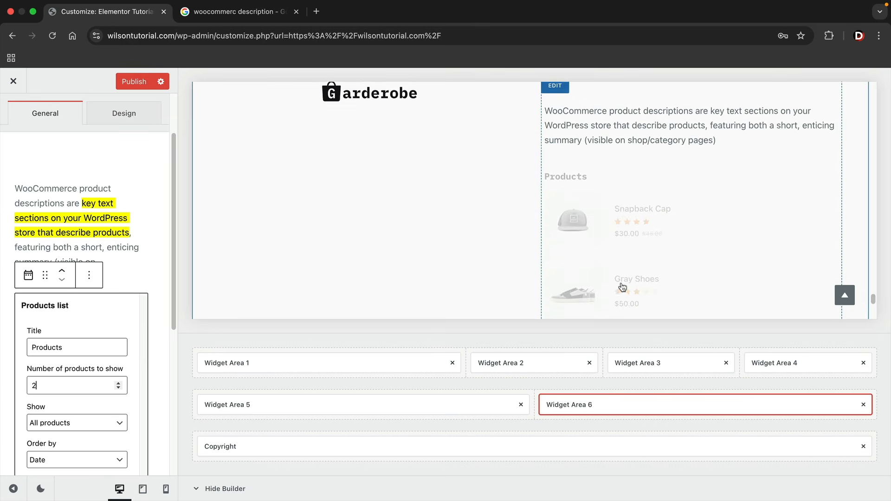
scroll(599, 232, "up", 1)
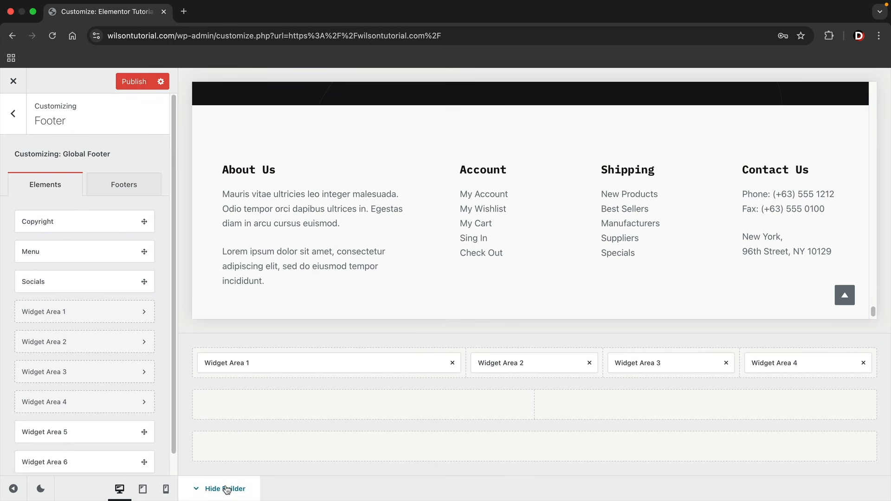
Return to the main customizer menu and load the Products shop page in the preview
left_click(13, 114)
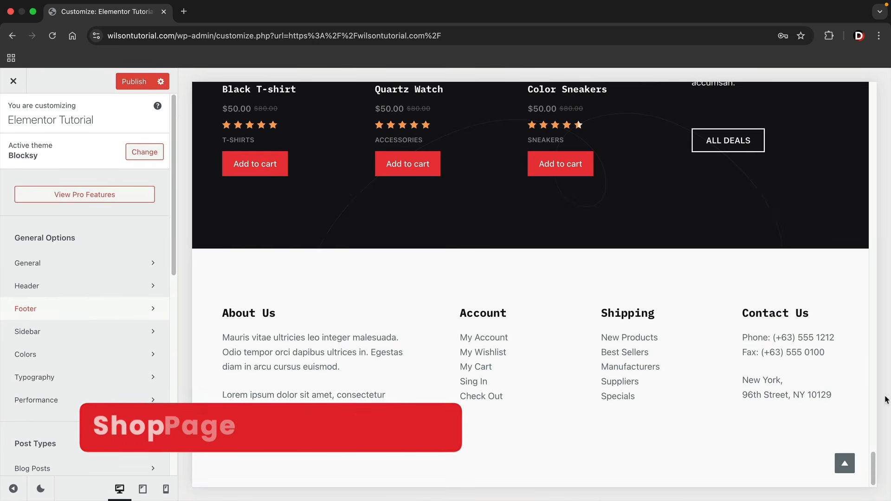
scroll(875, 473, "up", 20)
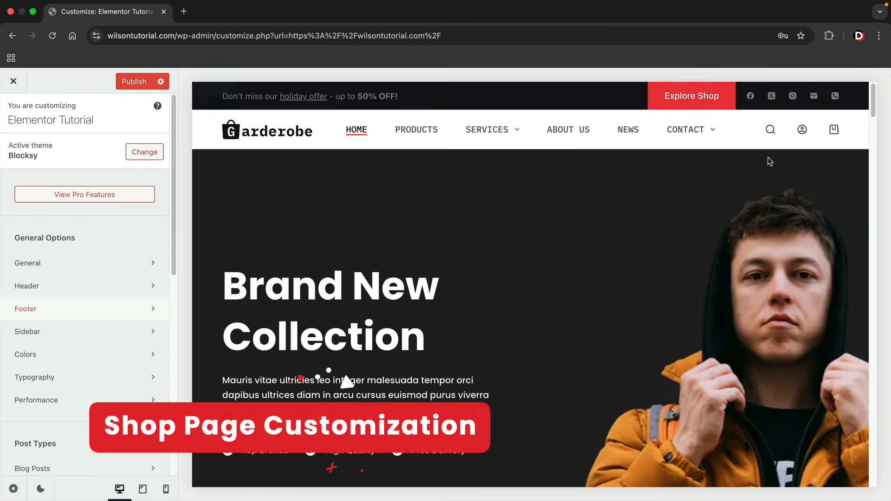
left_click(422, 132)
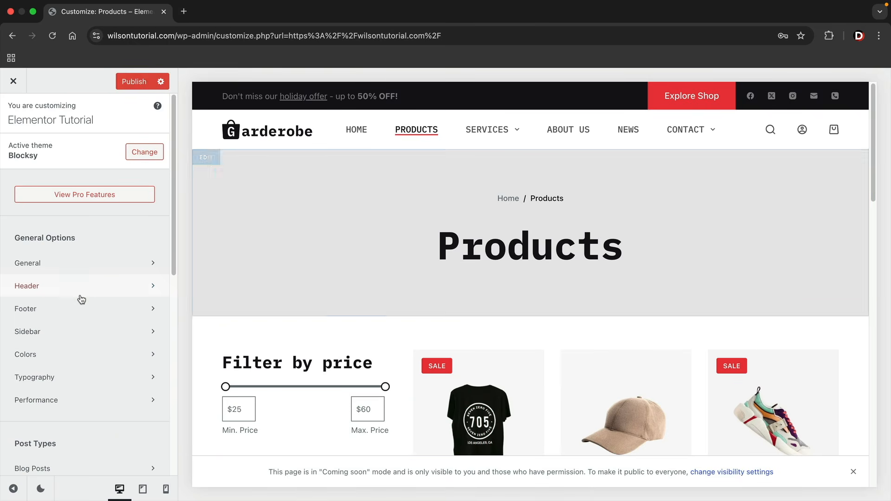
scroll(70, 307, "down", 7)
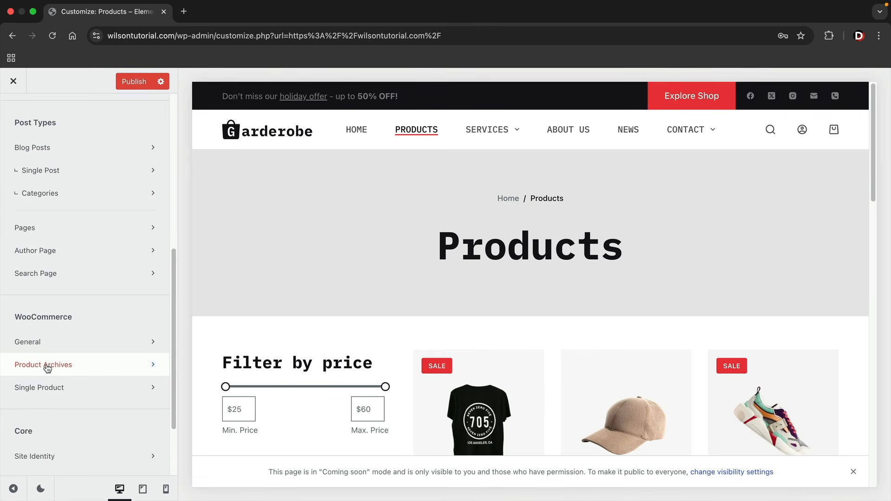
In Product Archives, toggle Page Title off and back on, then view its settings
left_click(48, 367)
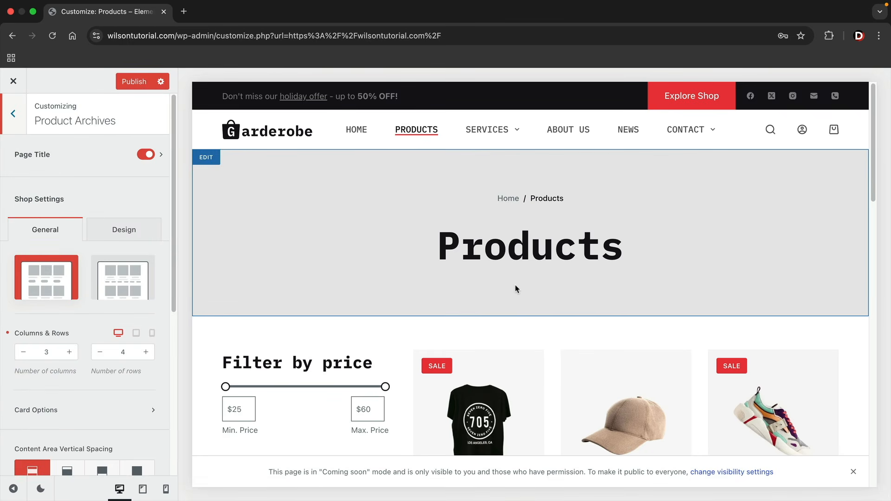
scroll(576, 313, "down", 3)
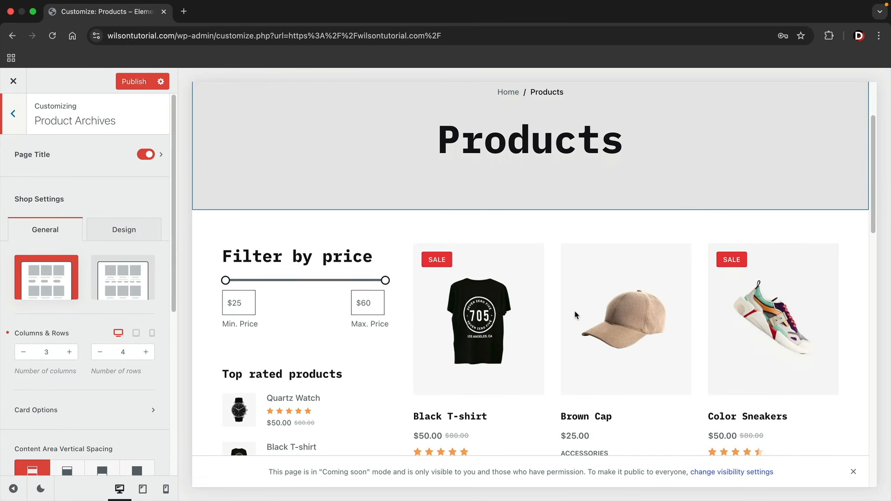
scroll(576, 315, "up", 3)
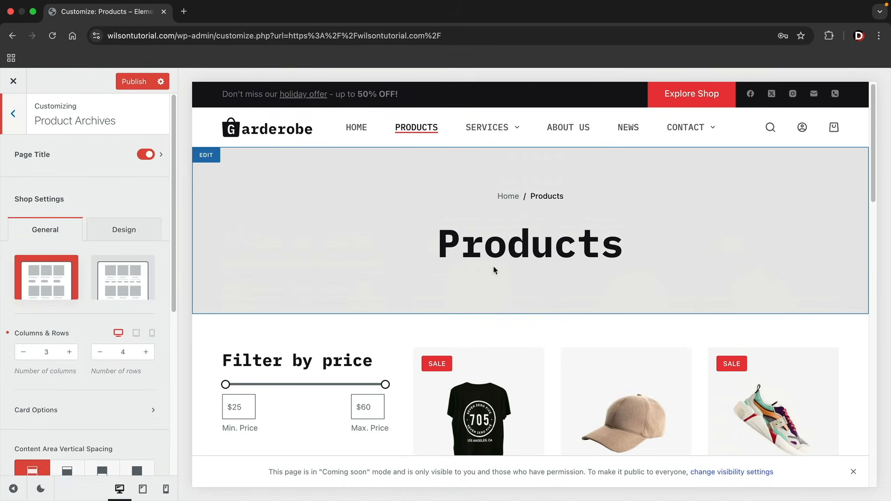
left_click(147, 156)
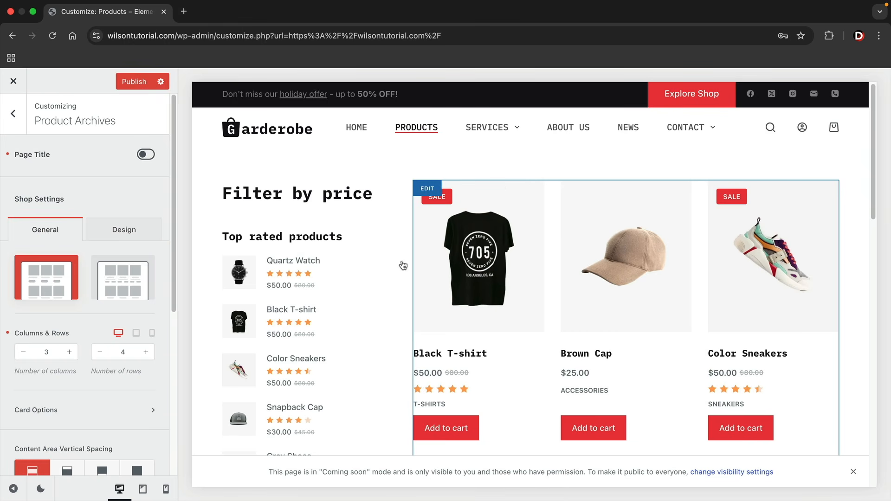
left_click(143, 157)
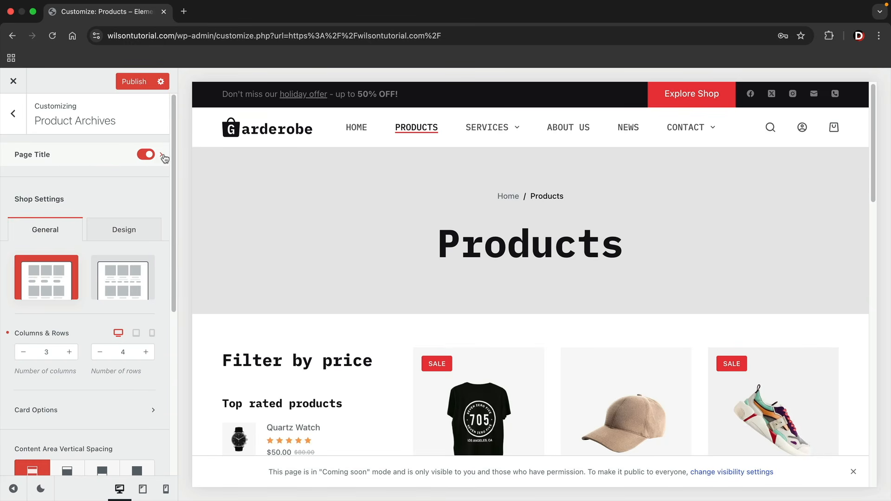
left_click(163, 156)
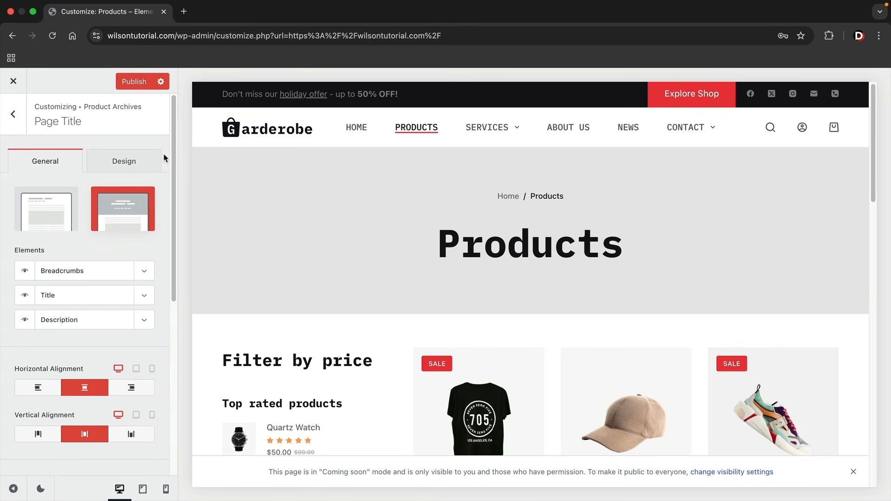
Try the Type 1 and Type 2 page title layouts with different horizontal and vertical alignments
left_click(50, 210)
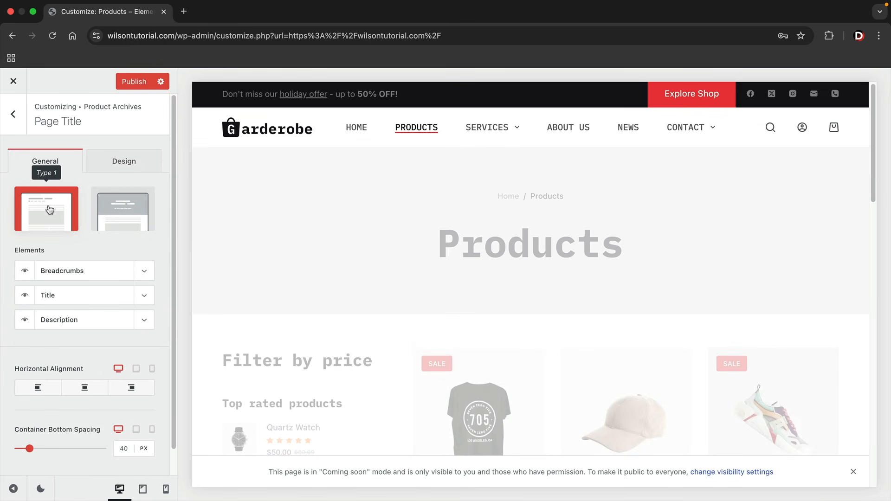
left_click(121, 208)
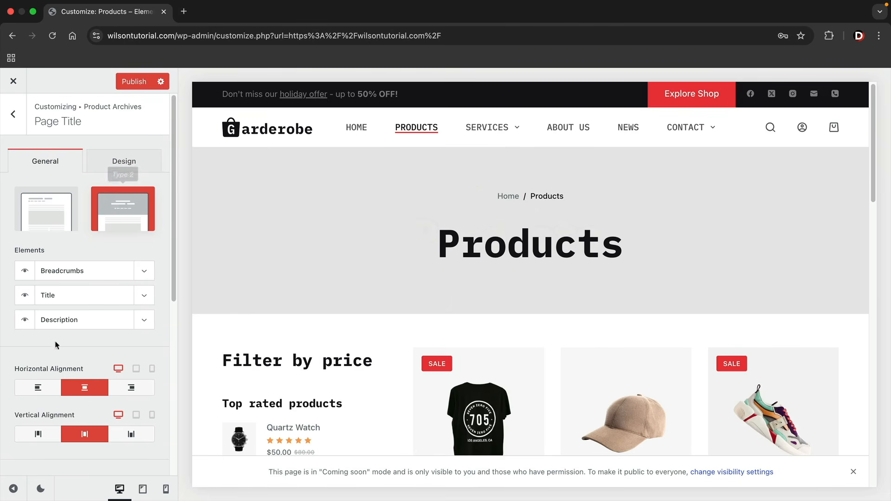
left_click(38, 388)
left_click(37, 434)
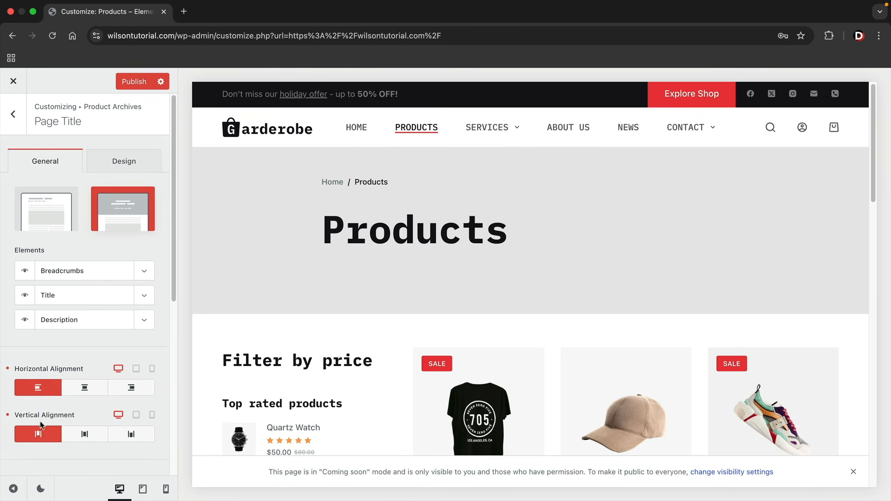
left_click(74, 390)
left_click(83, 441)
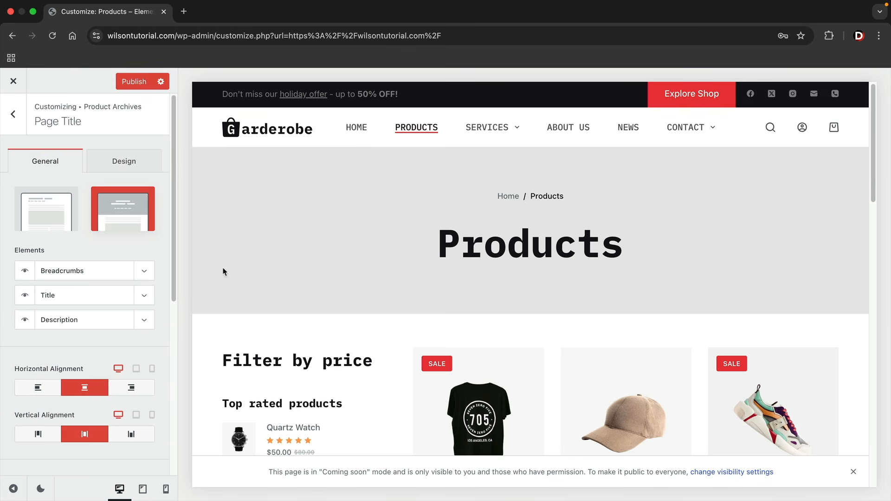
Toggle the breadcrumbs off and on, and review the heading, breadcrumbs and description element options
left_click(23, 275)
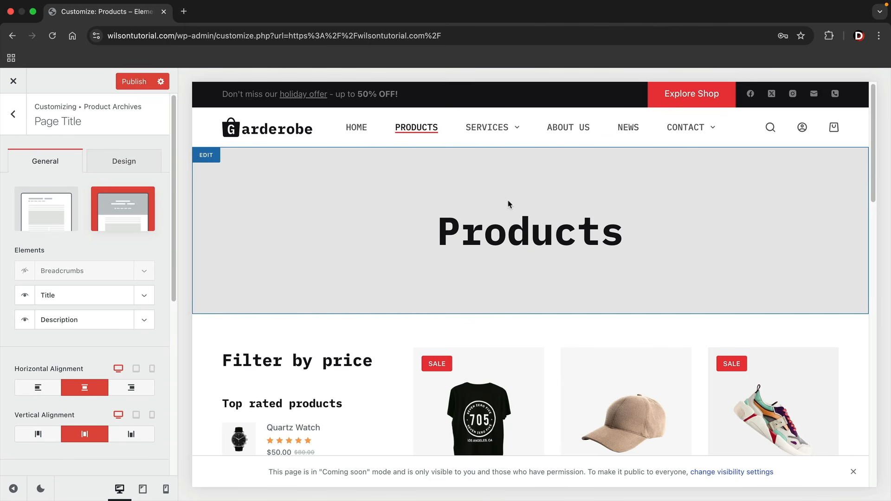
left_click(24, 271)
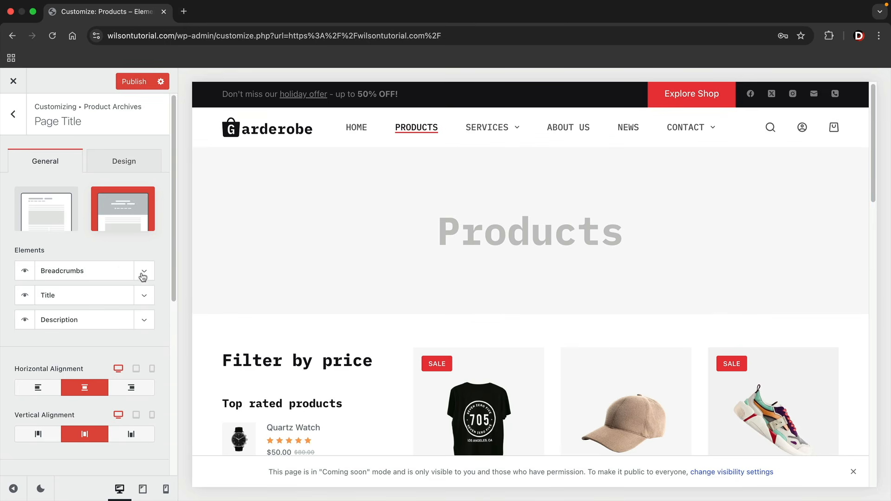
left_click(145, 298)
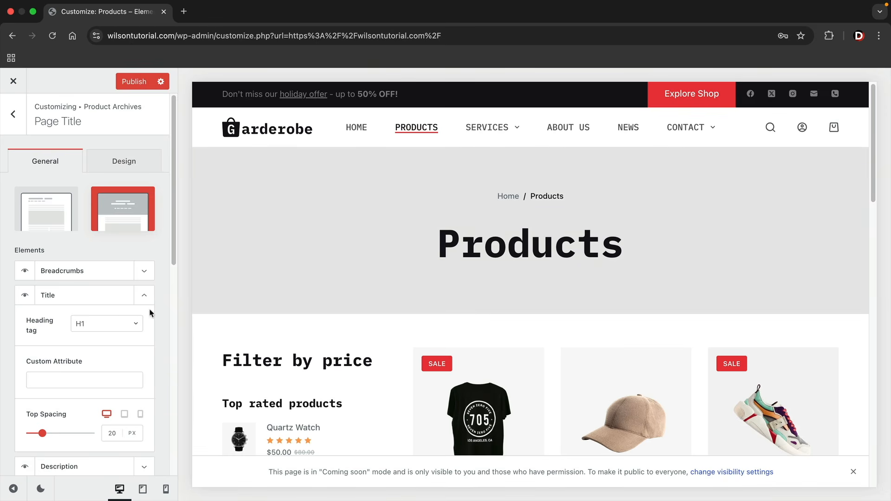
left_click(147, 299)
left_click(147, 272)
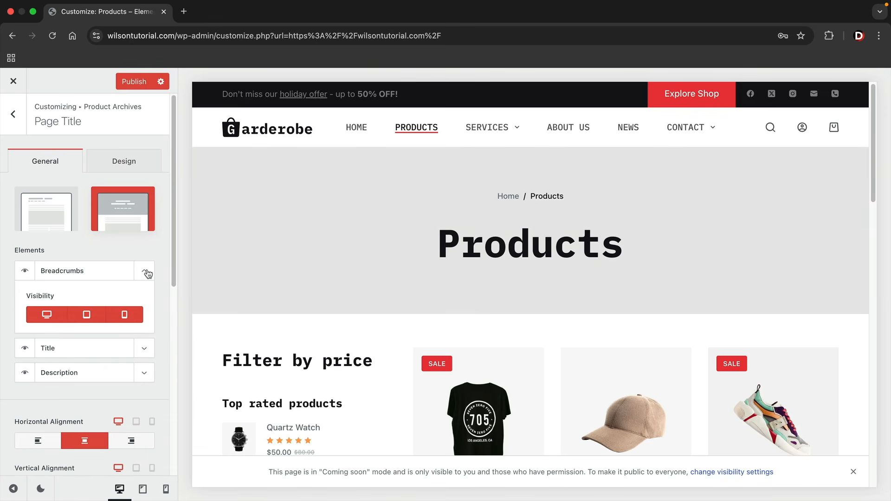
left_click(146, 273)
left_click(144, 321)
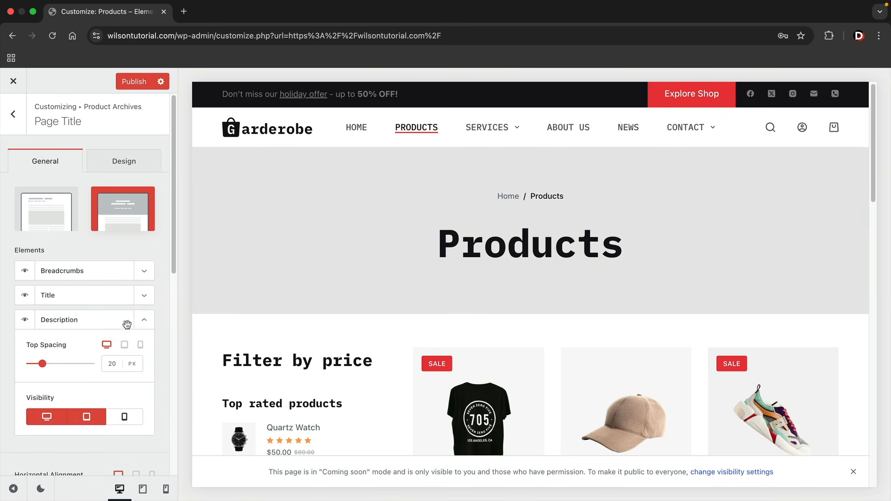
left_click(143, 325)
After checking the Design settings, use the inline Type 1 layout and hide the Products title
left_click(132, 164)
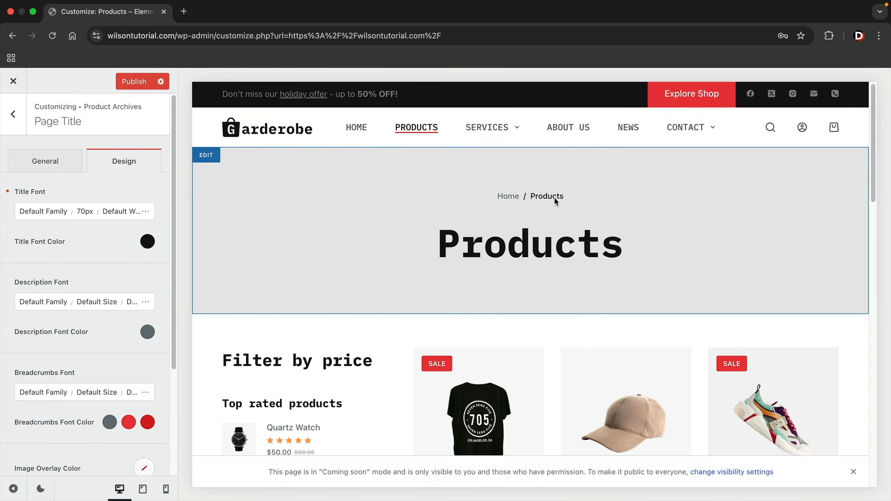
scroll(154, 291, "down", 3)
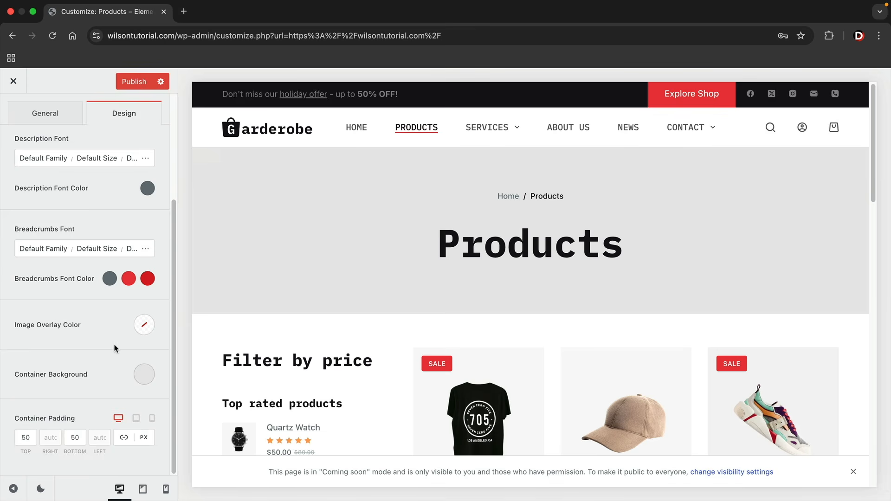
scroll(115, 348, "up", 3)
left_click(54, 164)
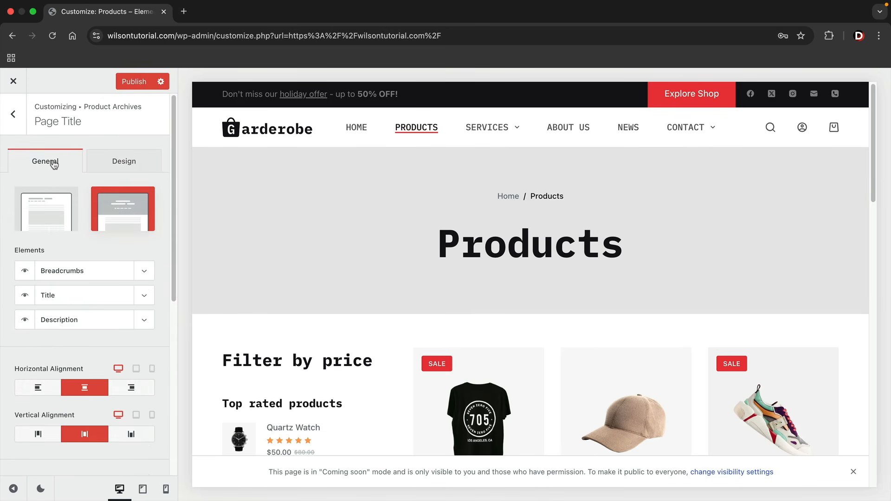
left_click(58, 200)
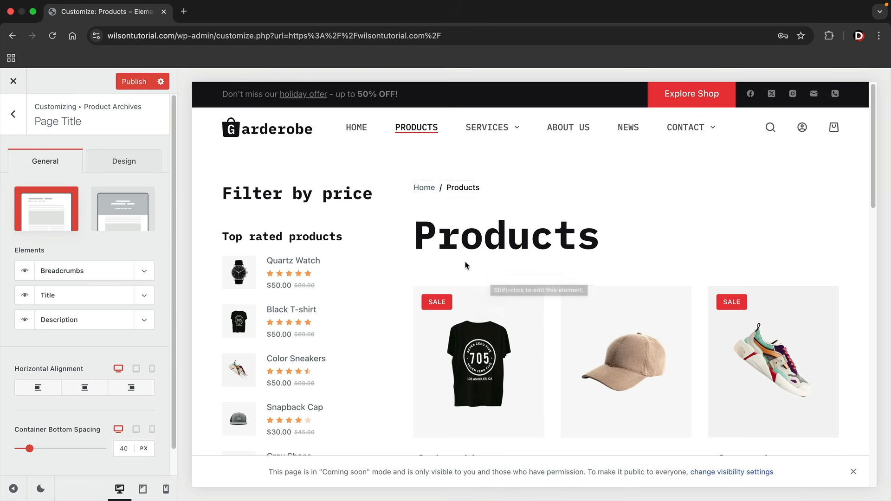
left_click(25, 296)
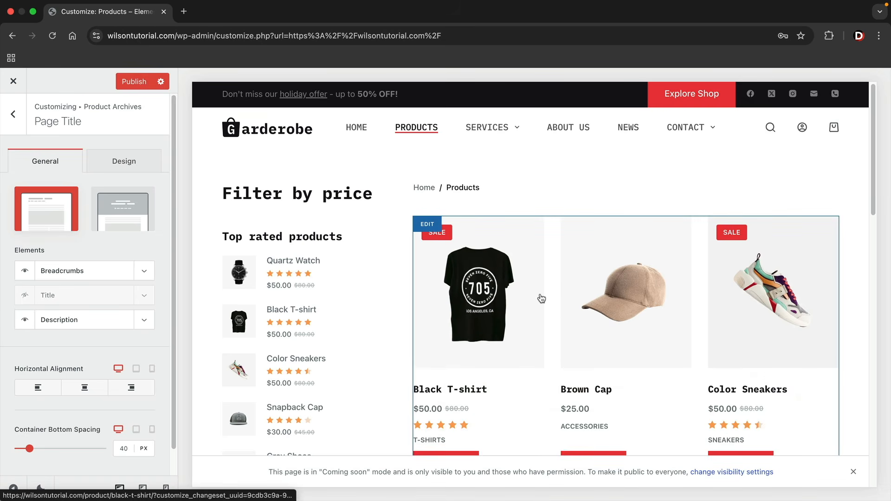
left_click(16, 122)
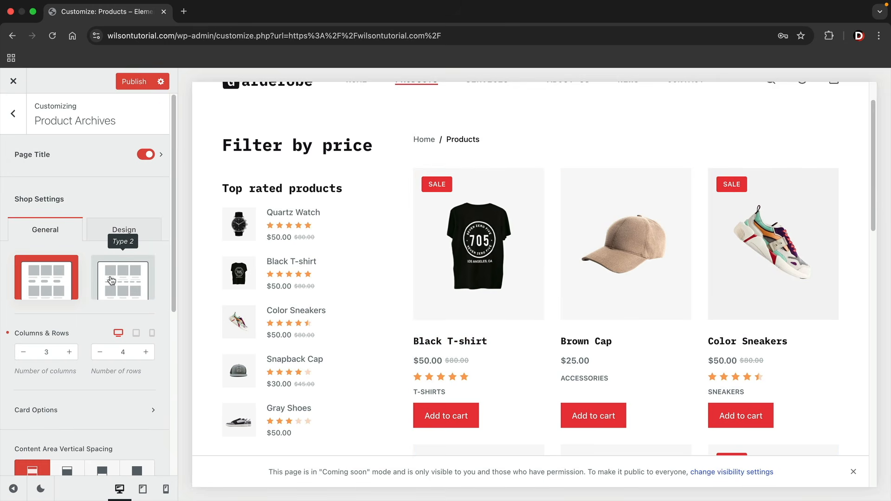
Lay out the shop grid as Type 1 cards in 3 columns by 3 rows after trying Type 2
left_click(111, 280)
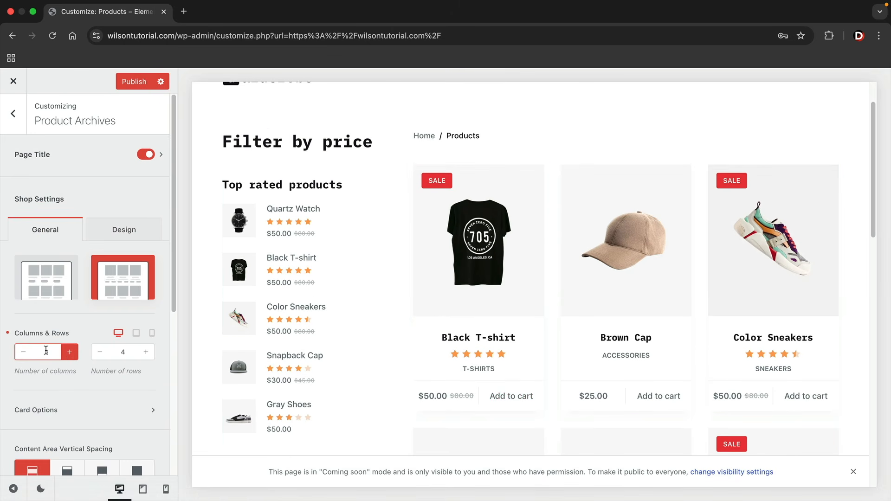
left_click(22, 355)
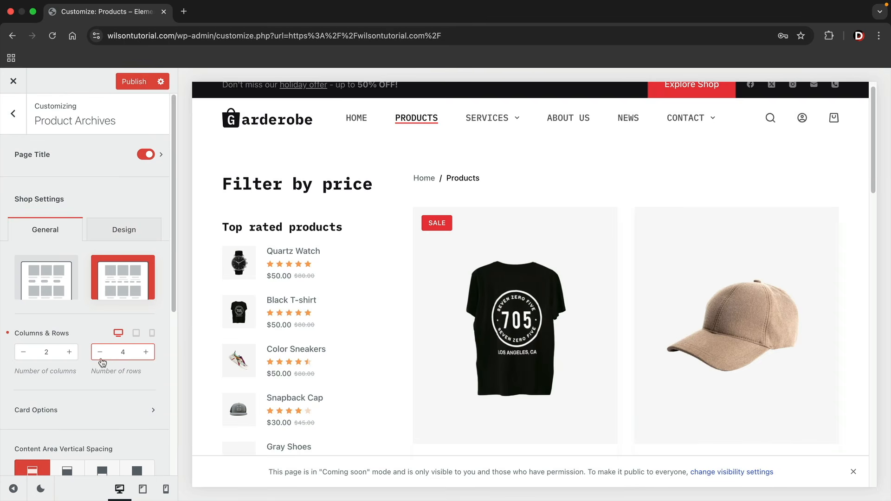
left_click(69, 352)
left_click(70, 353)
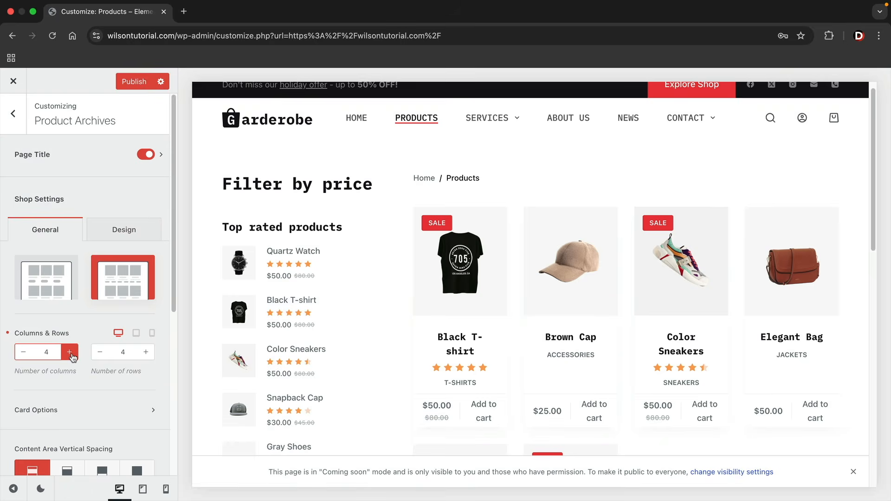
left_click(70, 353)
left_click(70, 353)
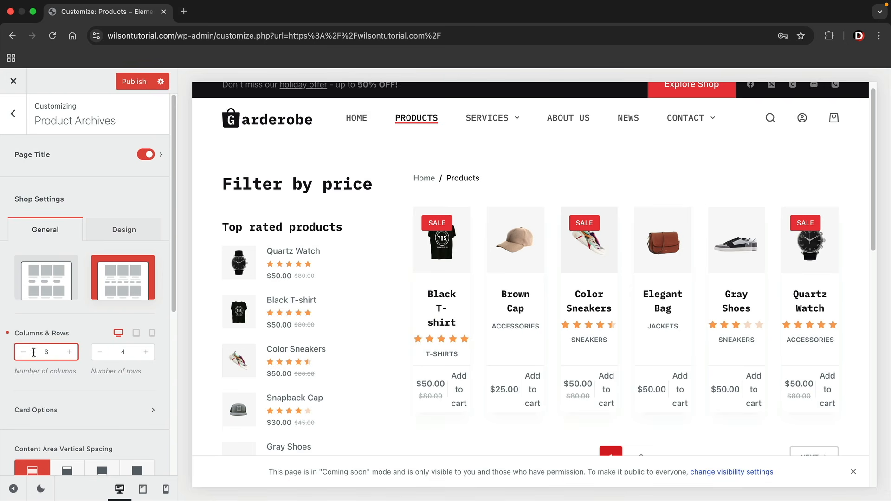
left_click(24, 356)
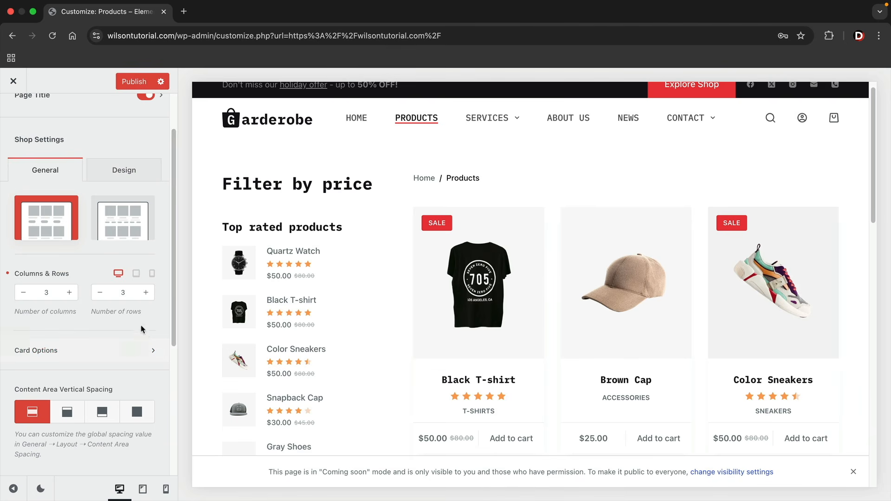
left_click(47, 296)
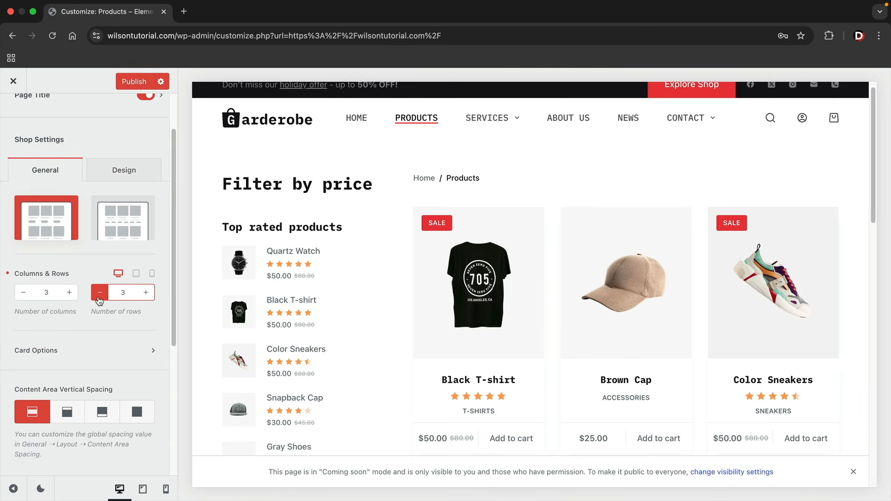
left_click(124, 363)
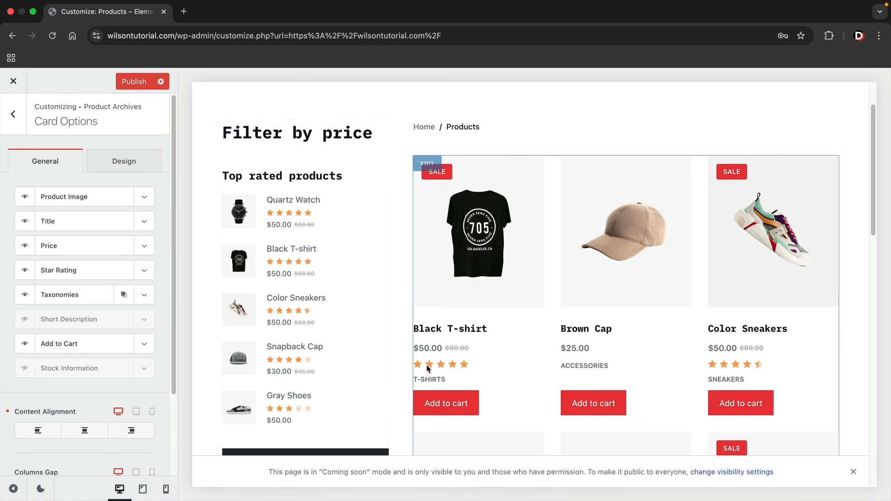
Try hiding star ratings and prices, and adjust spacing below the title and the price (12 px)
left_click(25, 271)
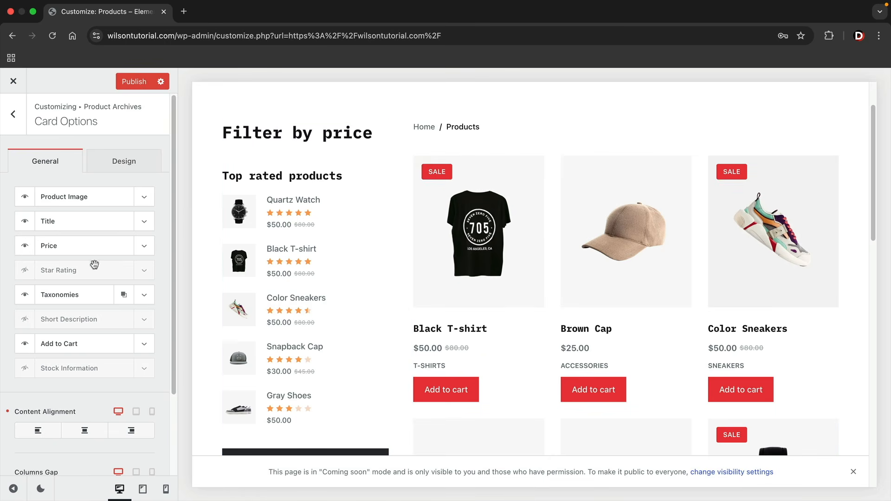
left_click(25, 247)
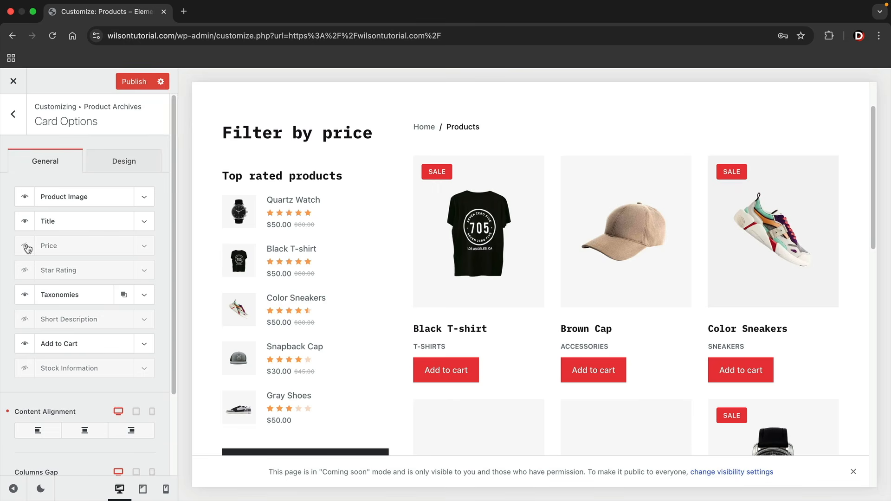
left_click(25, 246)
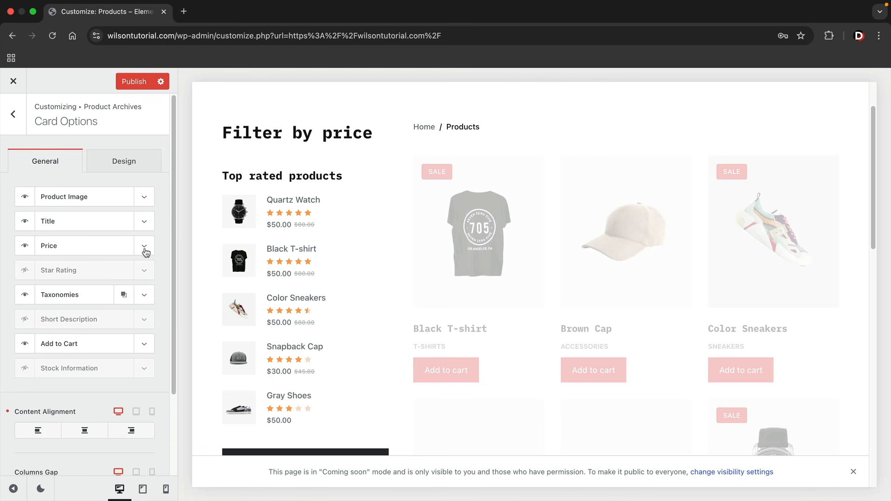
left_click(145, 223)
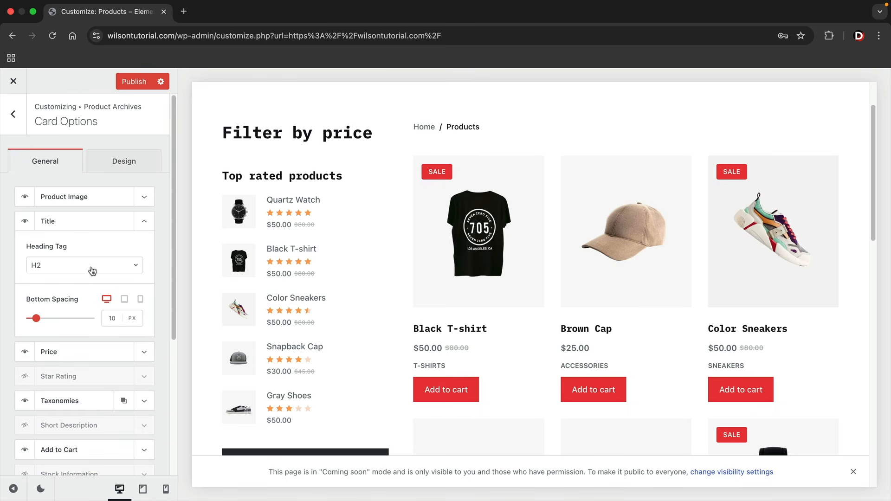
mouse_move(36, 320)
left_mouse_down()
mouse_move(48, 319)
mouse_move(34, 320)
left_mouse_up()
left_click(145, 223)
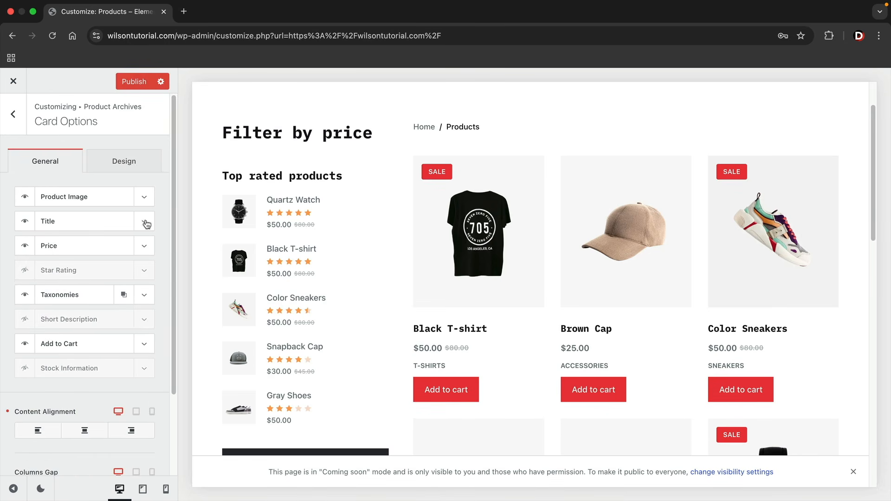
left_click(143, 248)
mouse_move(38, 292)
left_mouse_down()
mouse_move(50, 291)
mouse_move(36, 294)
left_mouse_up()
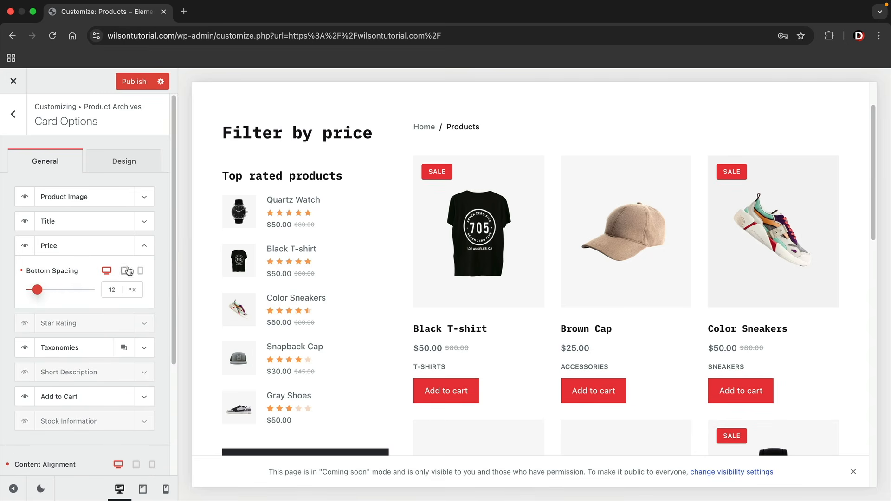
left_click(144, 249)
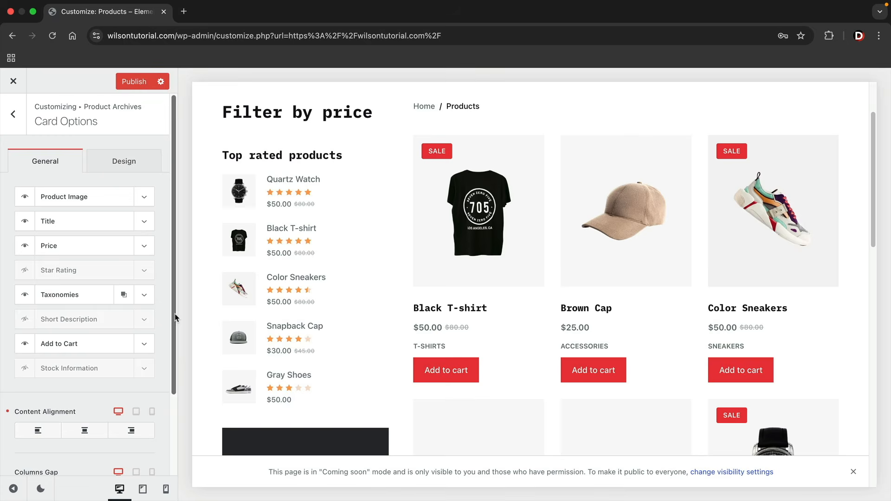
Restore star ratings on product cards and hide their short description
left_click(26, 272)
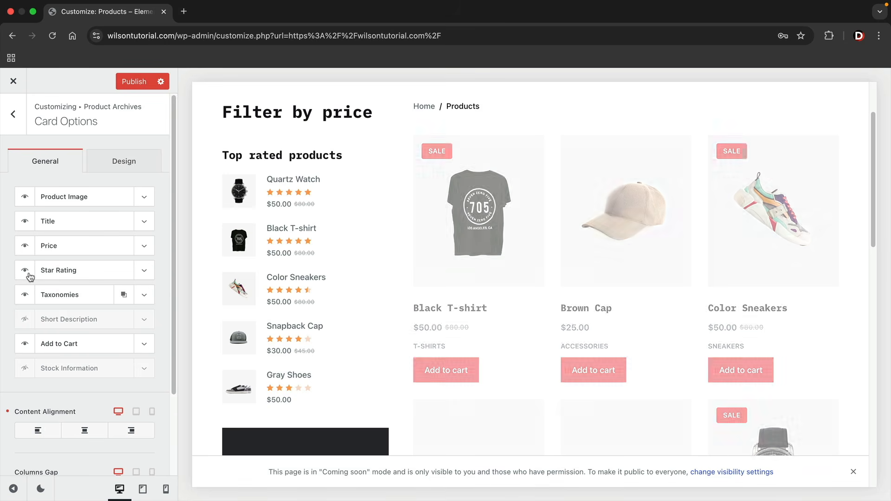
left_click(25, 321)
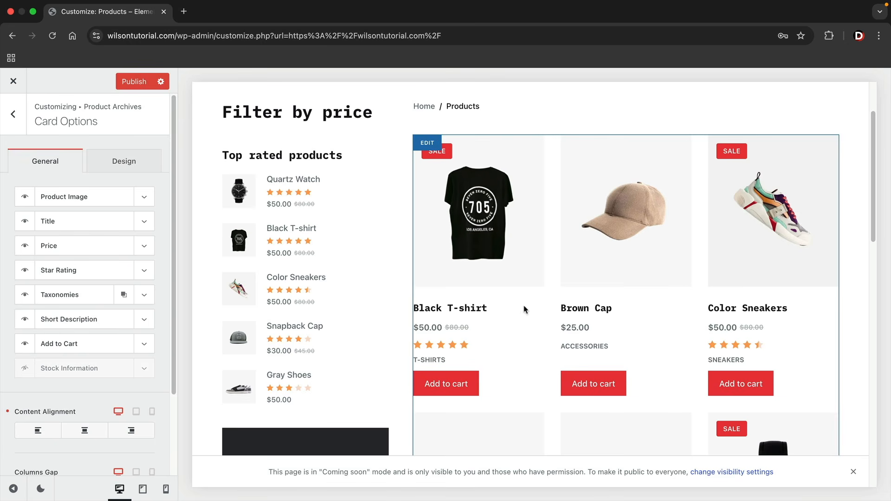
left_click(24, 325)
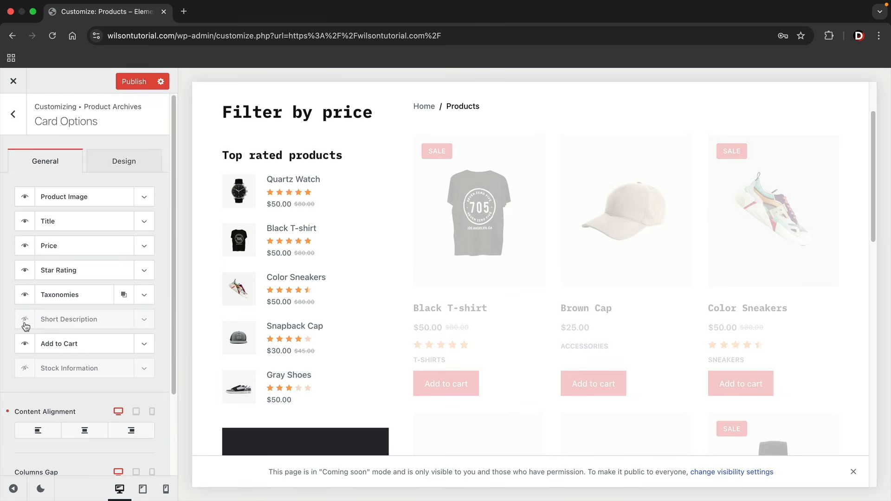
left_click(24, 324)
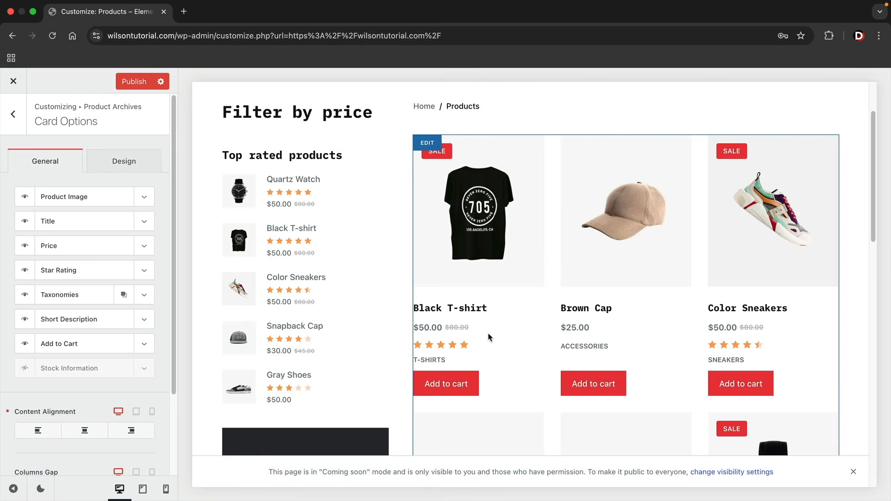
scroll(487, 338, "down", 1)
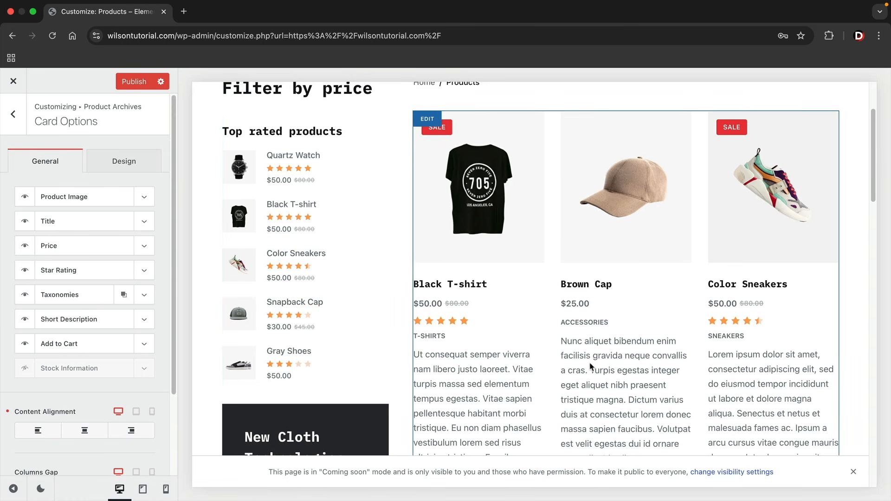
scroll(589, 364, "down", 3)
scroll(620, 301, "down", 1)
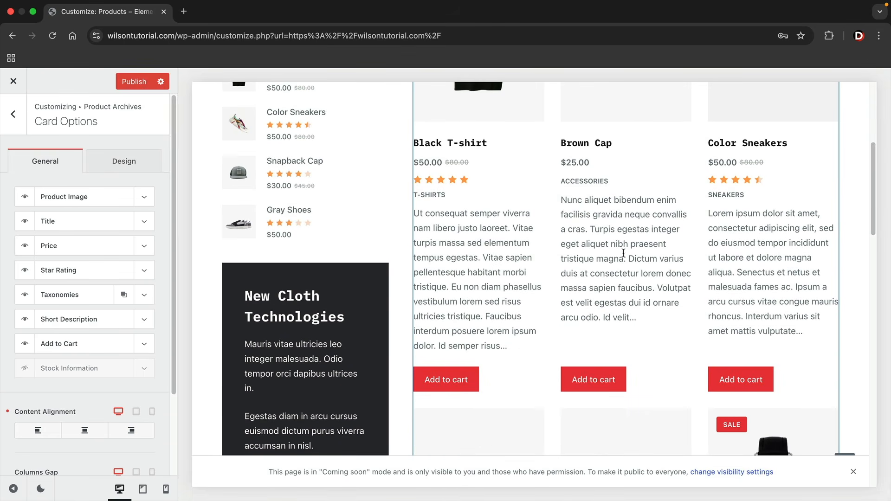
scroll(559, 297, "up", 3)
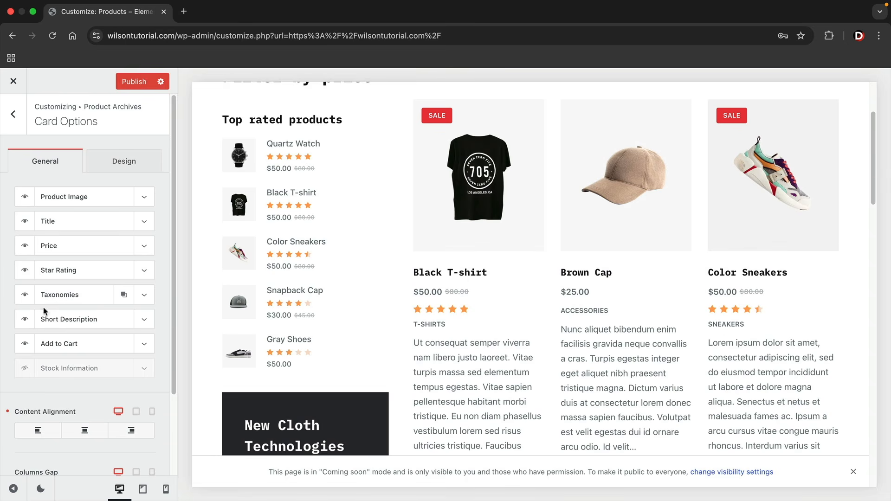
left_click(26, 320)
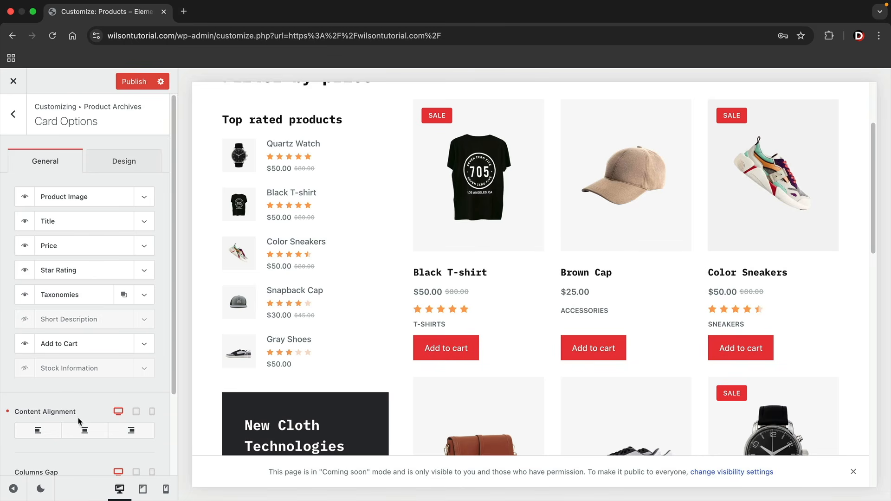
Center the product card content after trying left and right alignment
left_click(85, 431)
left_click(119, 434)
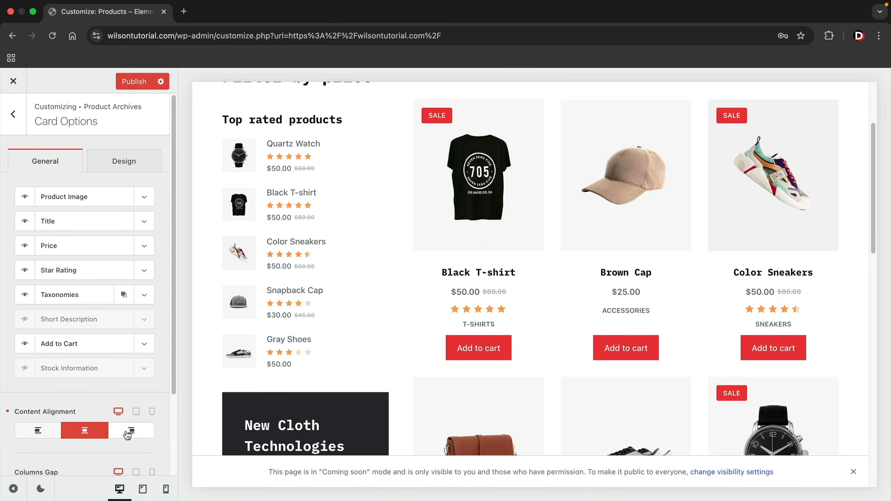
left_click(95, 434)
left_click(38, 432)
left_click(85, 432)
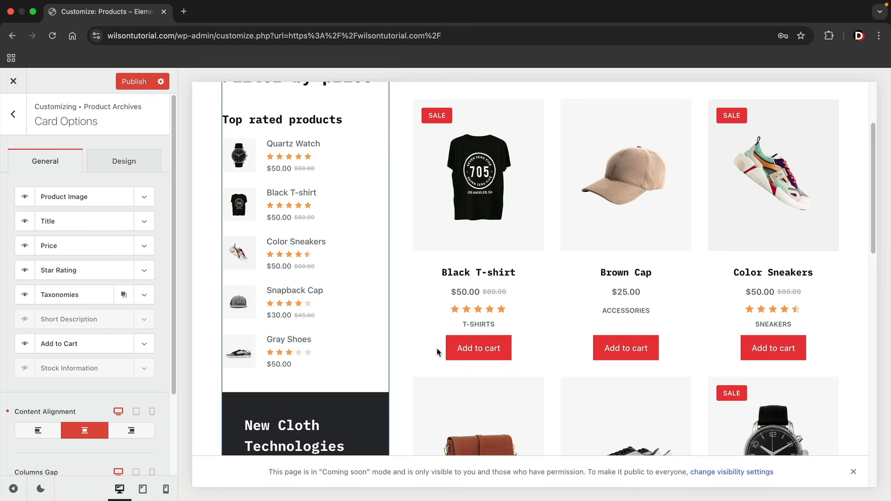
left_click(42, 430)
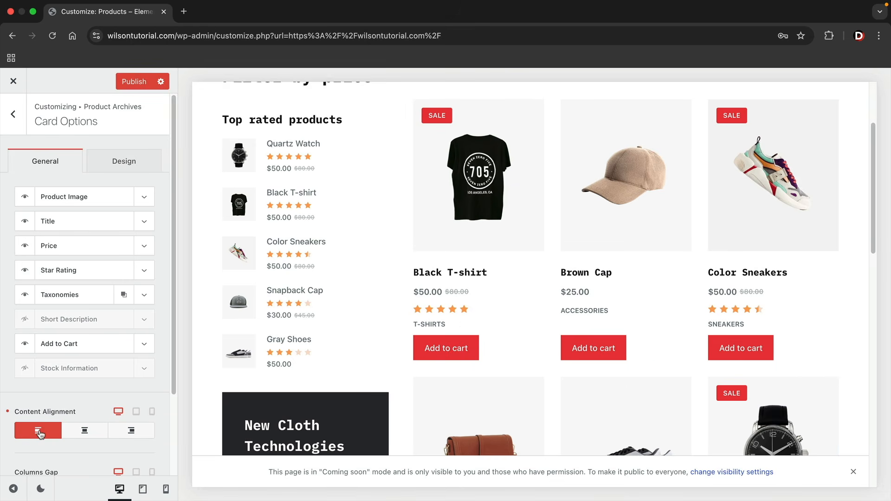
left_click(84, 433)
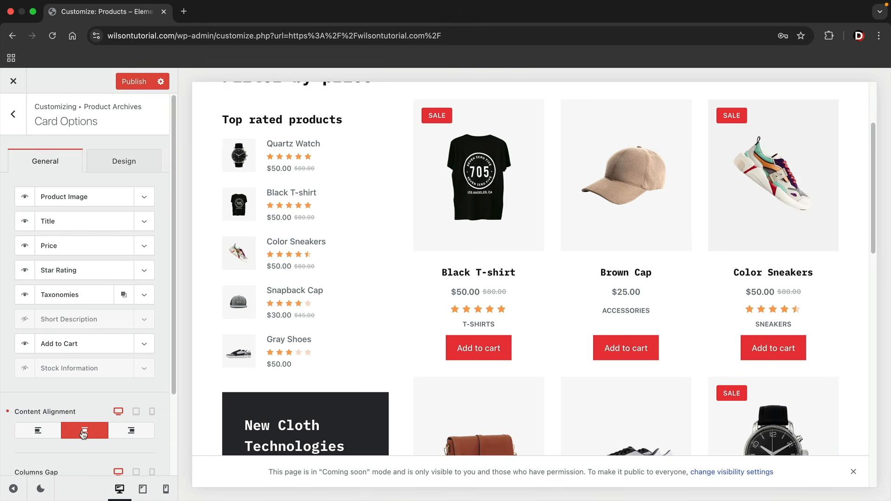
left_click(128, 434)
left_click(89, 436)
Adjust the Columns Gap and Rows Gap between product cards
scroll(54, 400, "down", 2)
mouse_move(44, 394)
left_mouse_down()
mouse_move(26, 393)
mouse_move(54, 394)
mouse_move(39, 397)
left_mouse_up()
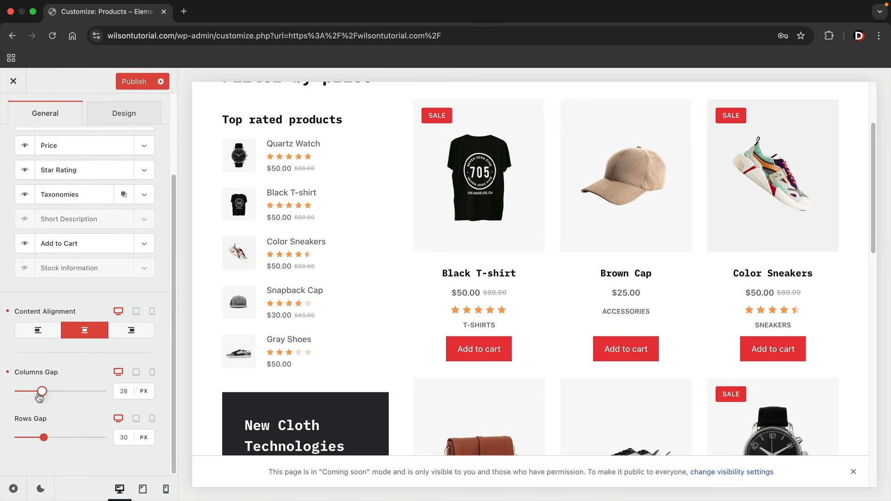
mouse_move(44, 437)
left_mouse_down()
mouse_move(65, 437)
mouse_move(42, 439)
left_mouse_up()
scroll(103, 389, "up", 3)
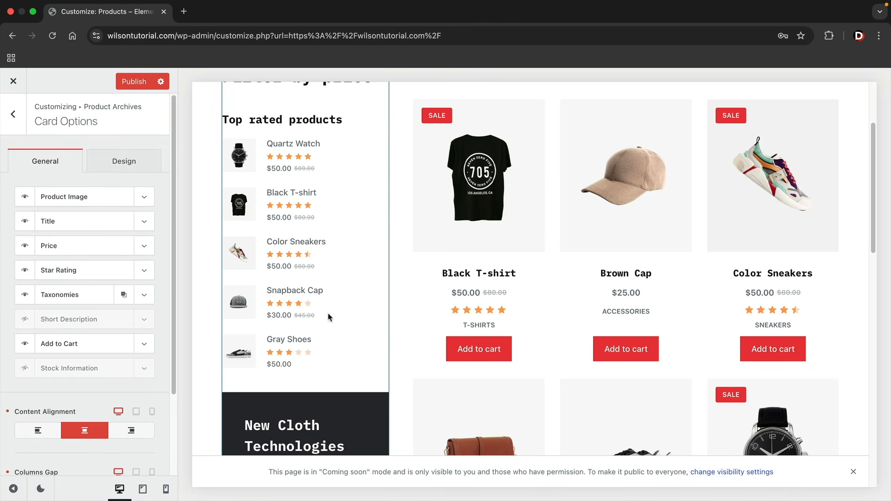
scroll(444, 261, "up", 5)
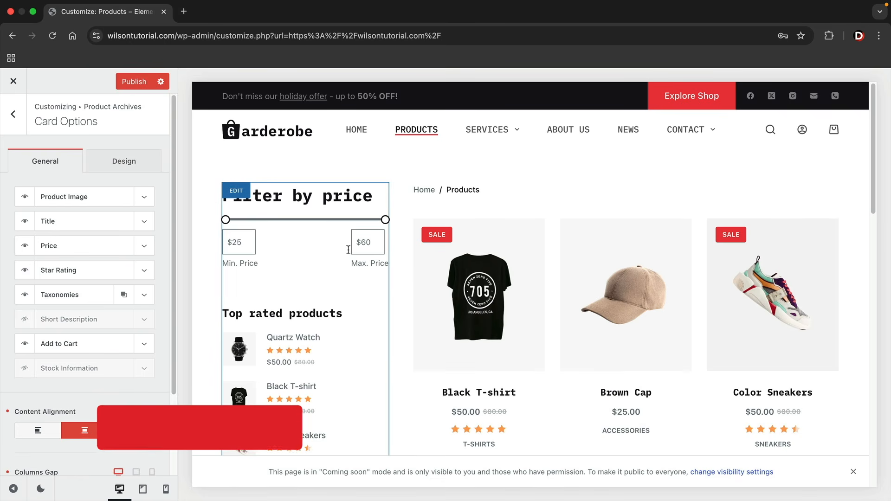
Keep the filter sidebar on the left of the products after trying the right position
left_click(240, 196)
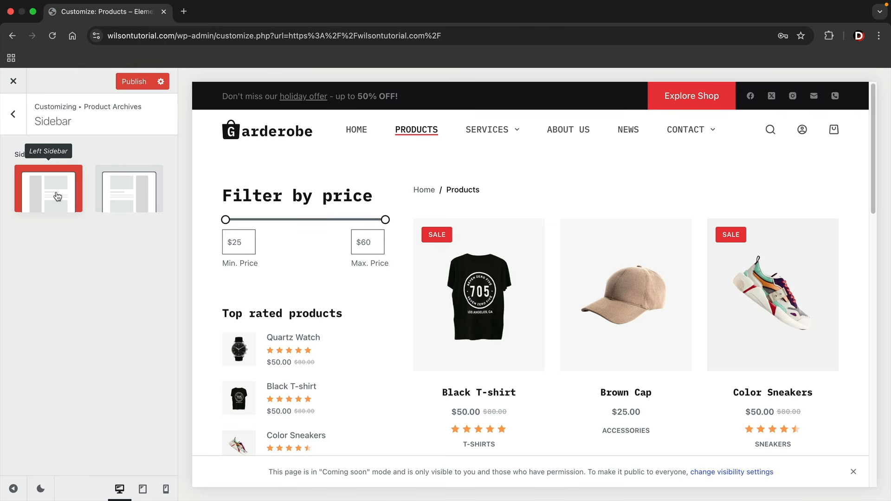
left_click(124, 197)
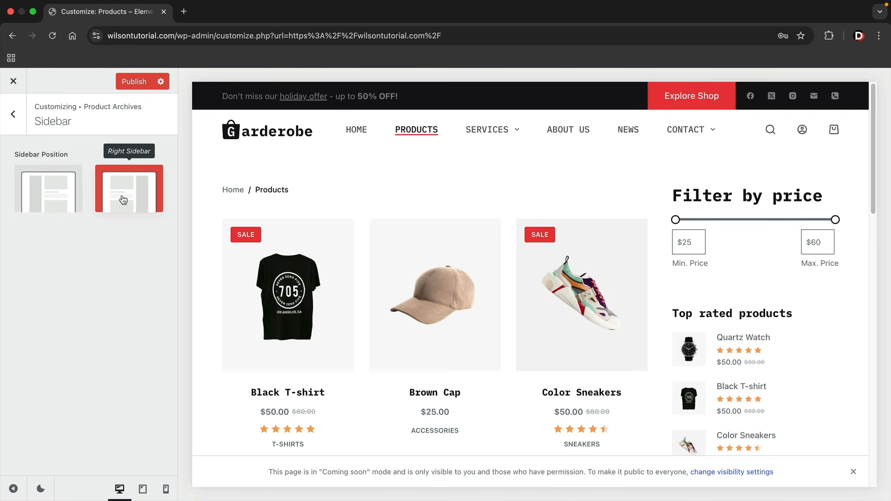
left_click(54, 195)
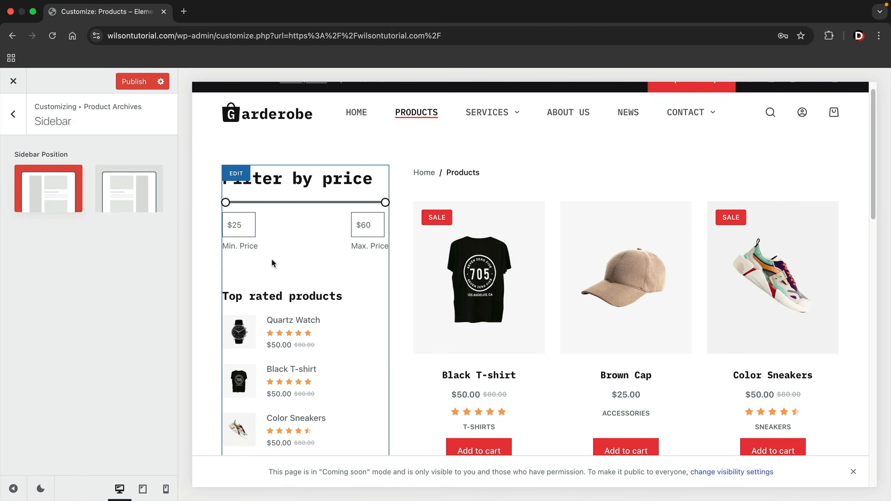
left_click(18, 119)
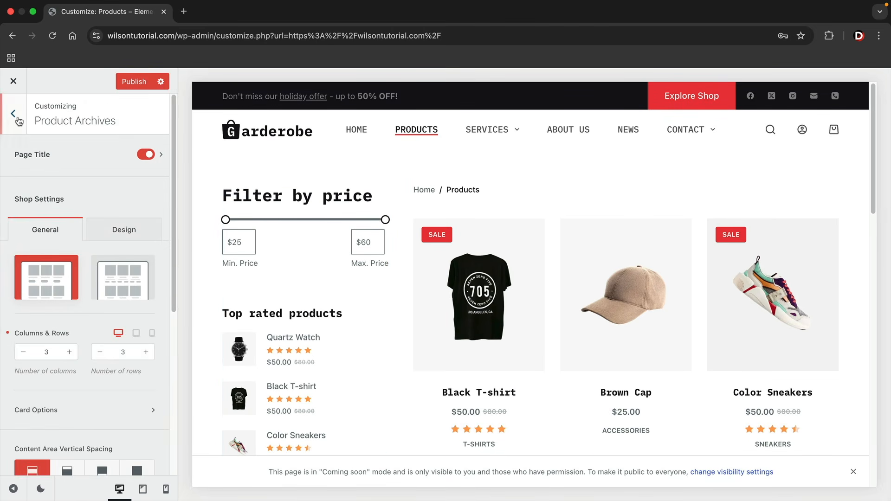
Turn the shop sidebar off and back on in Page Elements
scroll(105, 198, "down", 6)
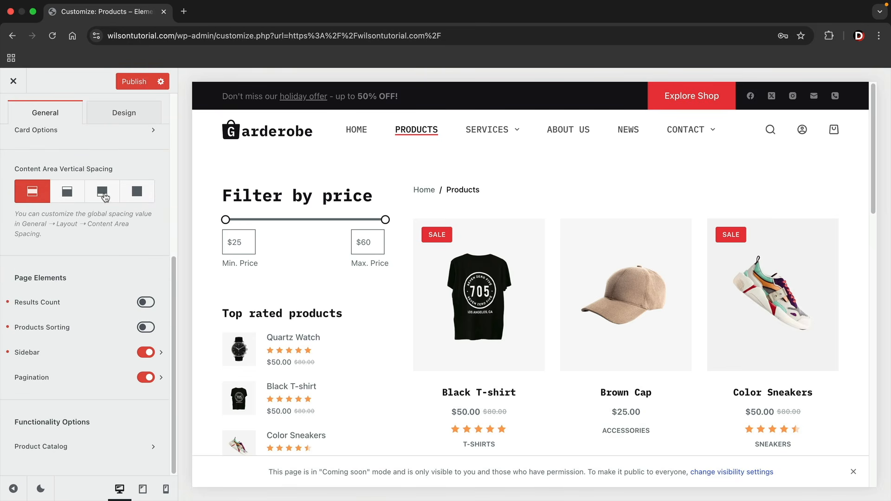
left_click(146, 353)
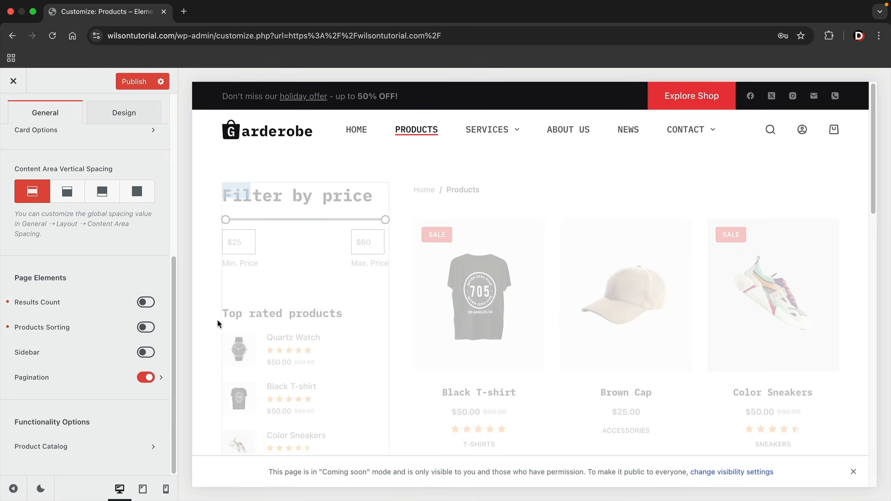
left_click(148, 354)
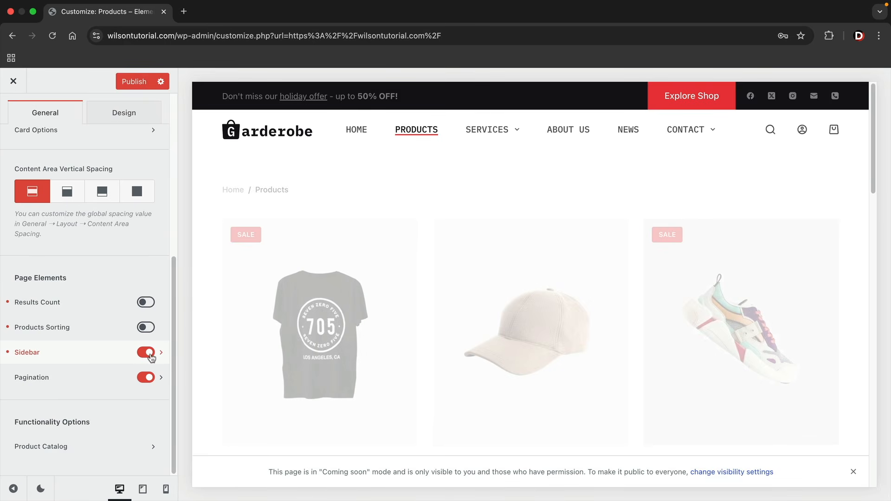
scroll(117, 366, "up", 1)
left_click(162, 361)
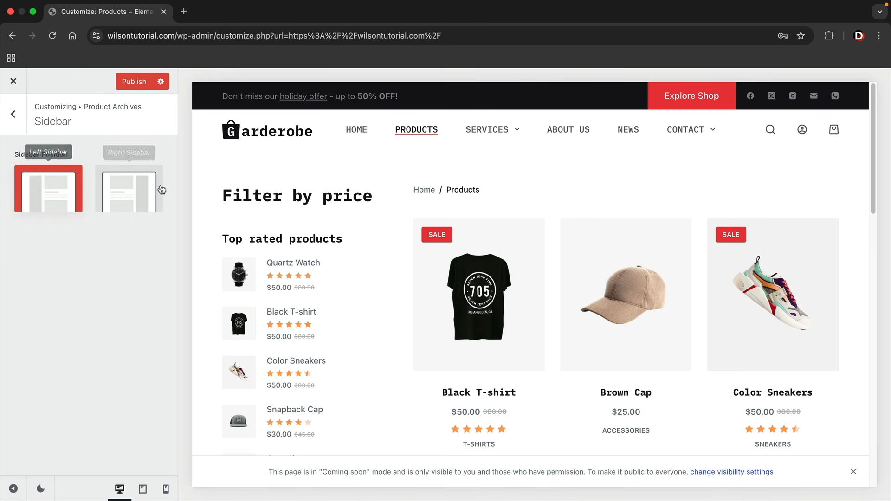
left_click(13, 114)
scroll(83, 184, "up", 5)
scroll(83, 185, "up", 2)
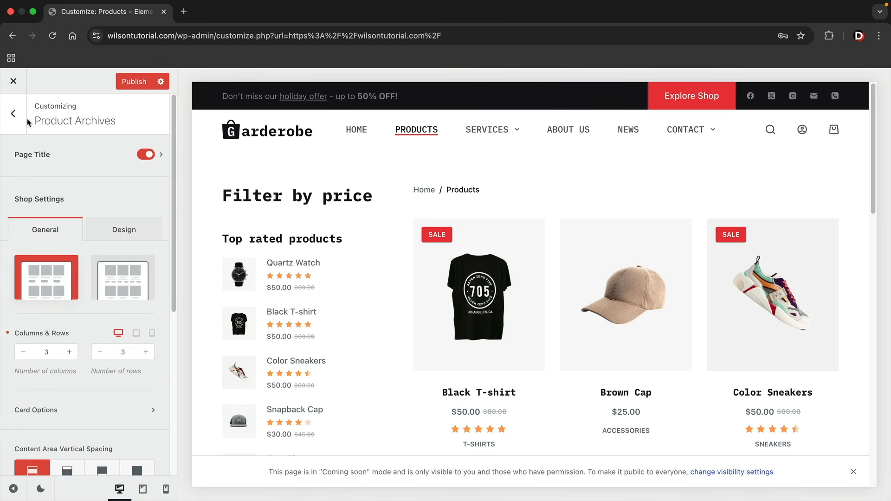
Choose the Type 3 divider sidebar layout and set Sidebar Width to 28%
left_click(14, 114)
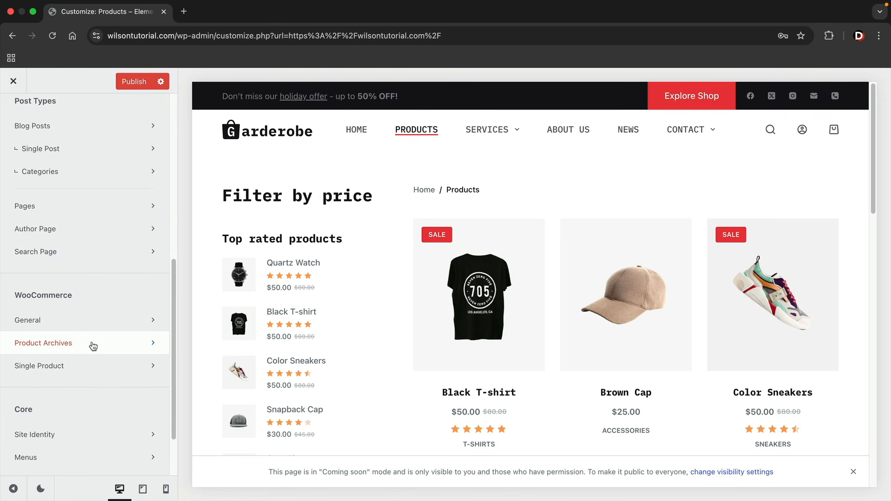
scroll(94, 346, "up", 5)
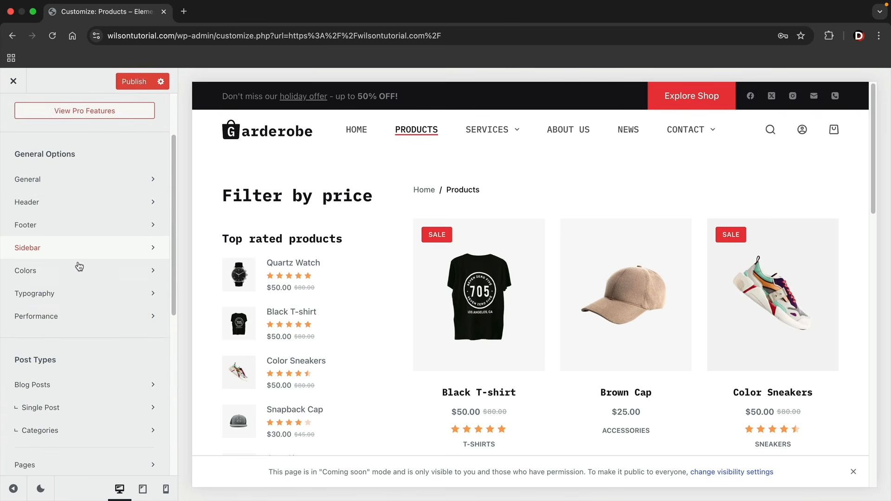
left_click(57, 252)
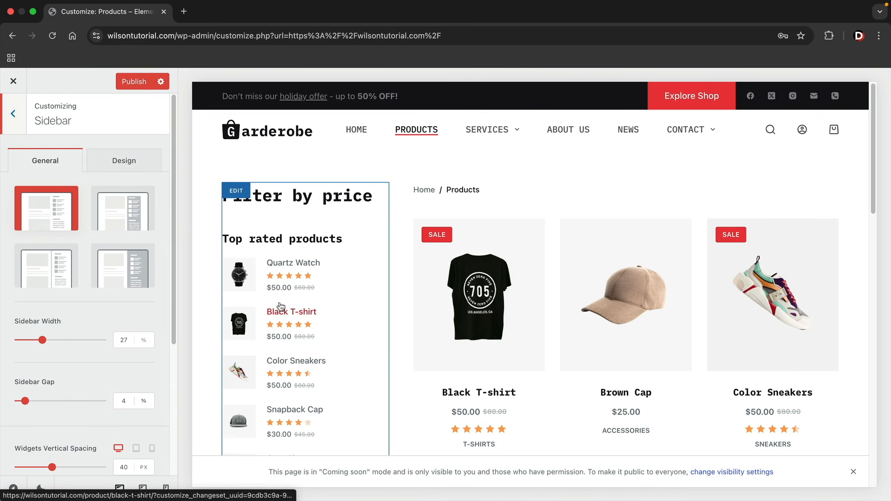
left_click(130, 220)
left_click(132, 253)
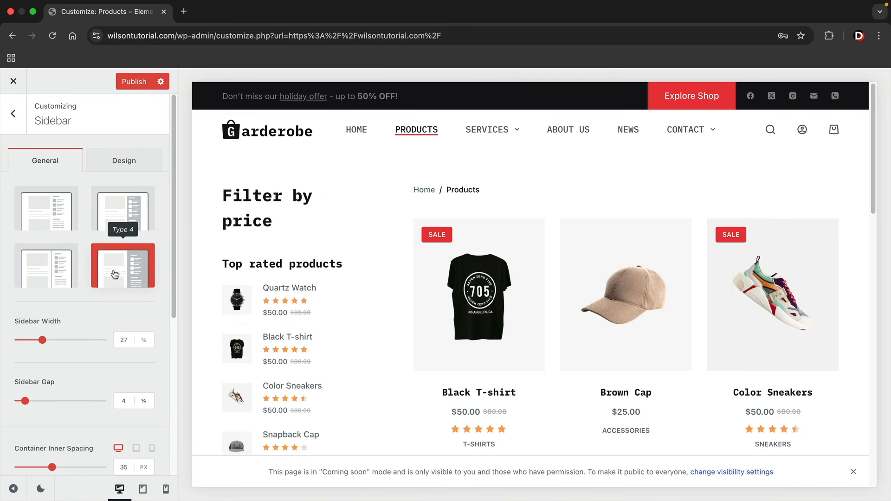
left_click(51, 256)
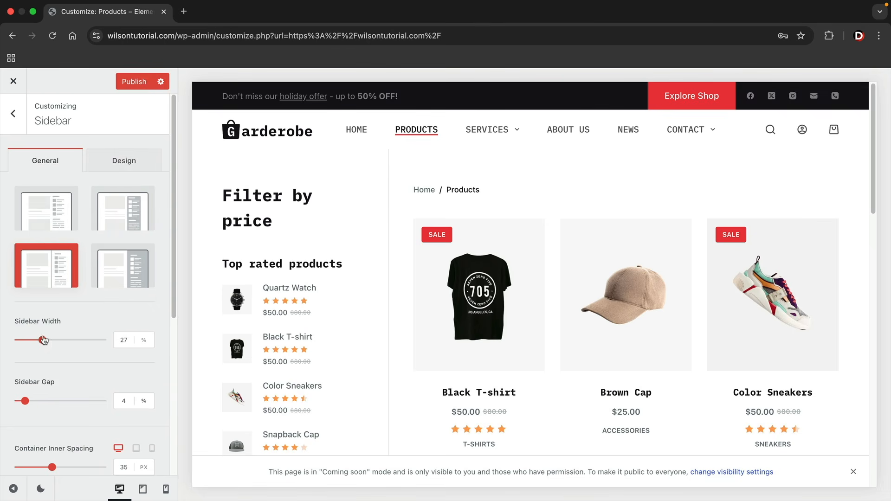
left_click_drag(43, 341, 43, 341)
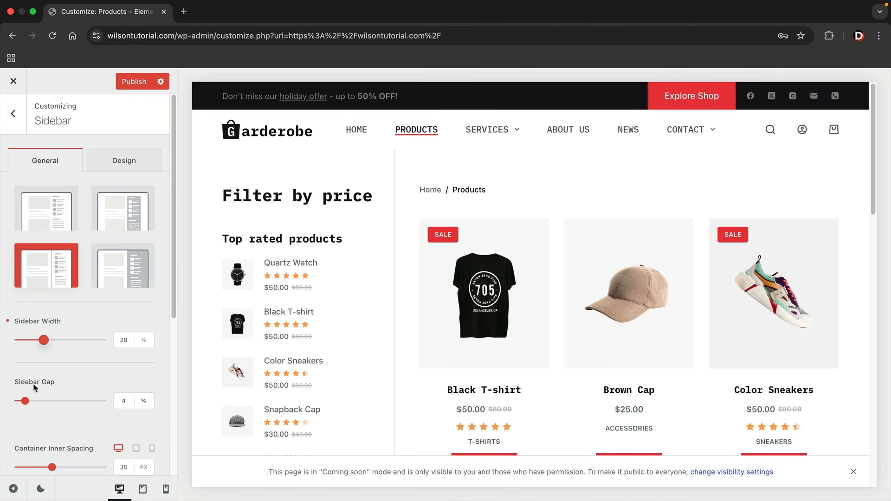
Review the sidebar's Design tab, then return to the main customizer sections
scroll(39, 390, "down", 2)
scroll(47, 384, "down", 5)
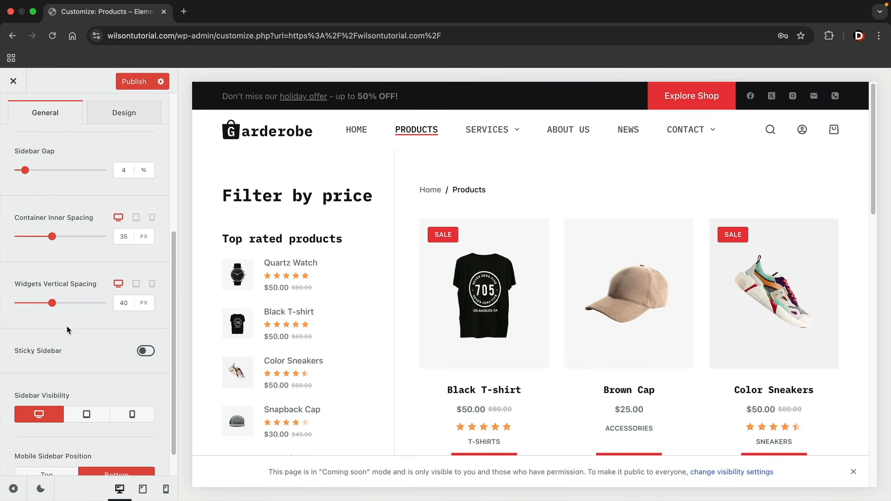
scroll(89, 341, "up", 5)
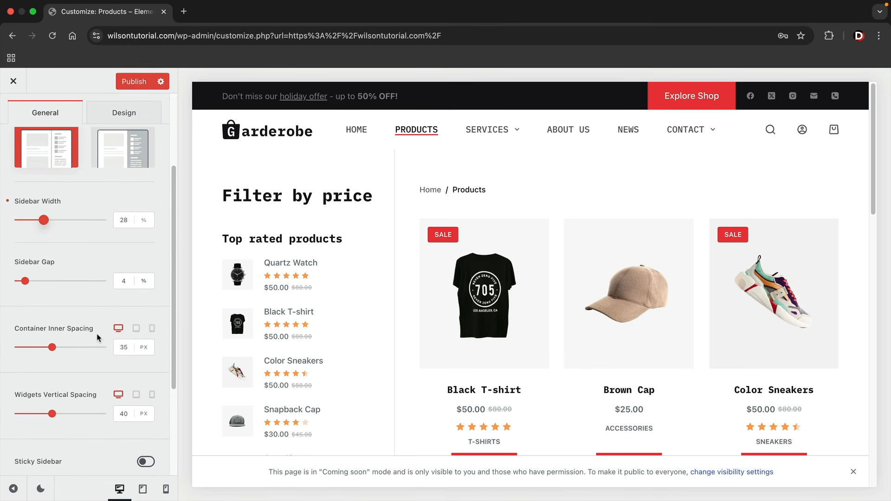
left_click(140, 163)
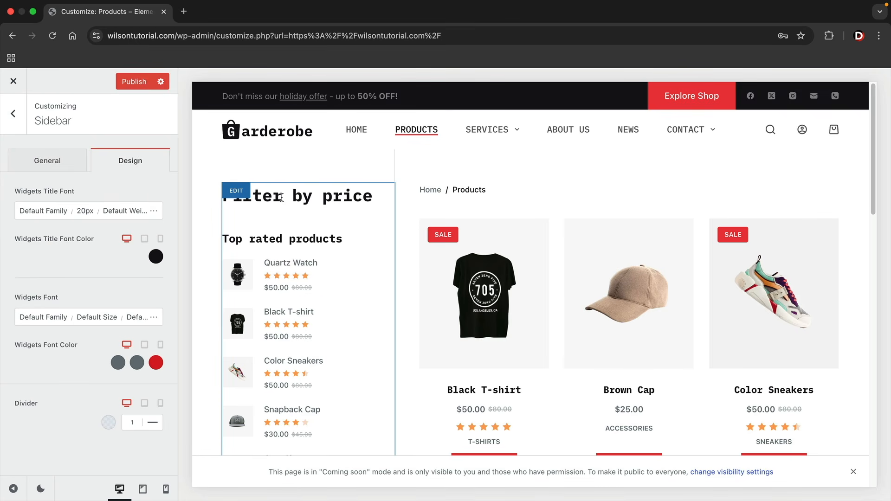
left_click(47, 160)
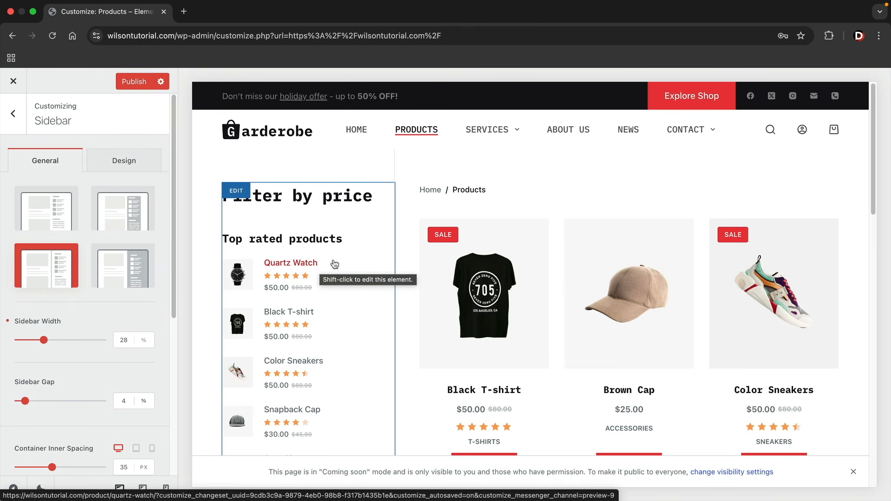
left_click(21, 119)
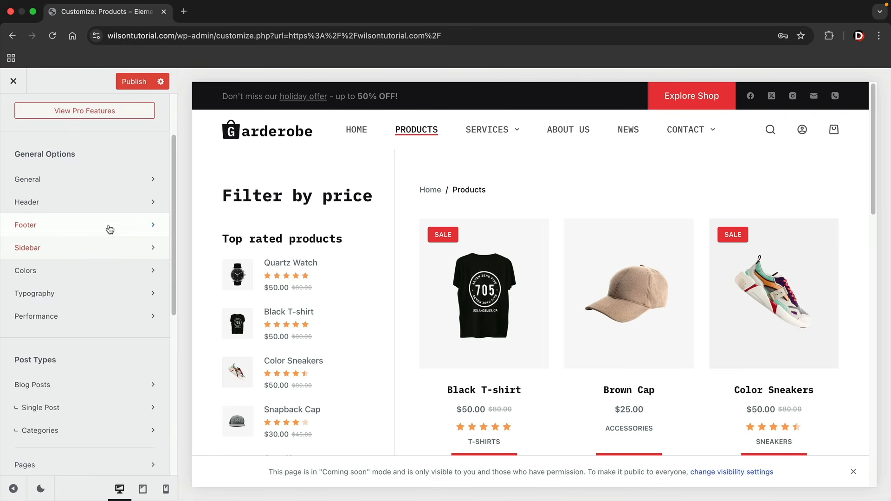
Add a Product Filters block to the WooCommerce Sidebar widget area from the block library
scroll(110, 229, "down", 7)
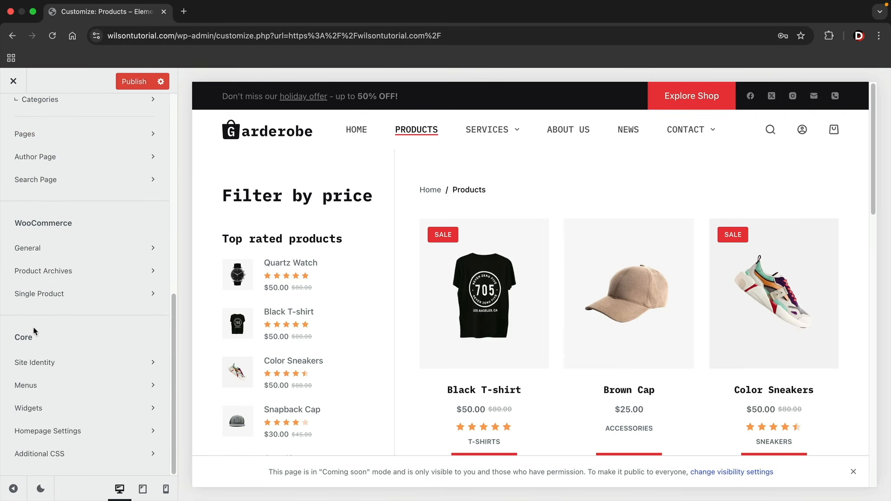
left_click(33, 414)
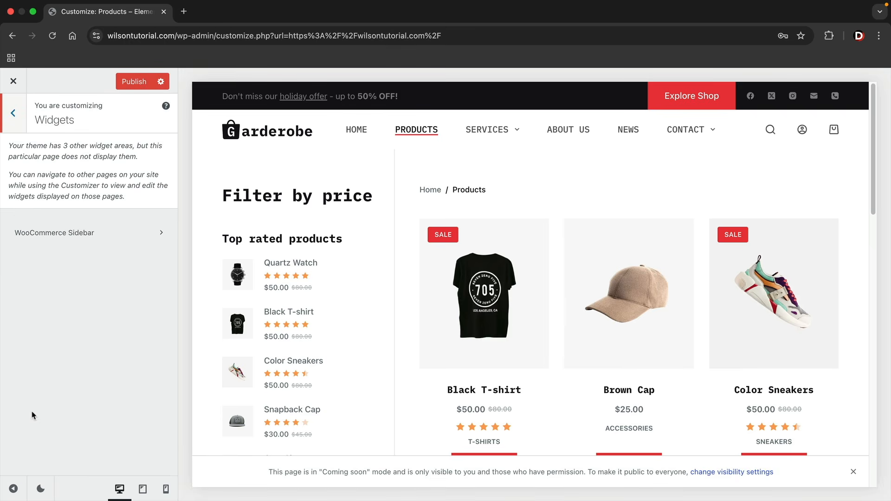
left_click(58, 234)
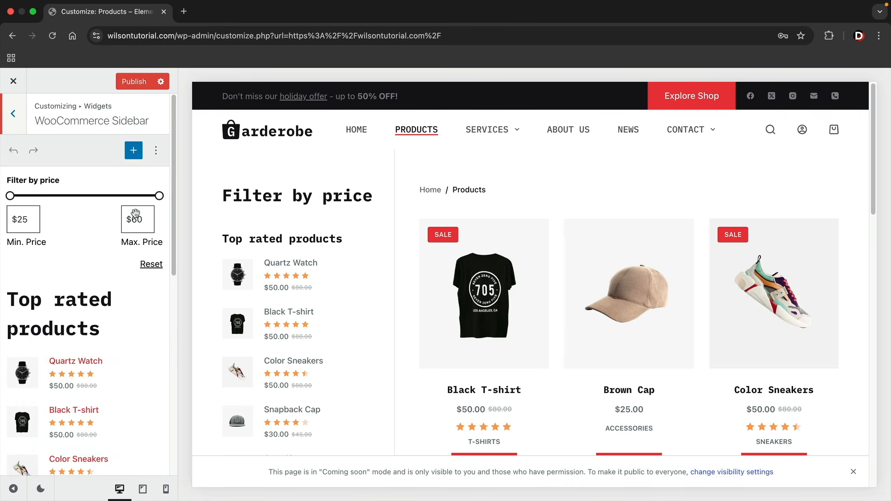
left_click(134, 151)
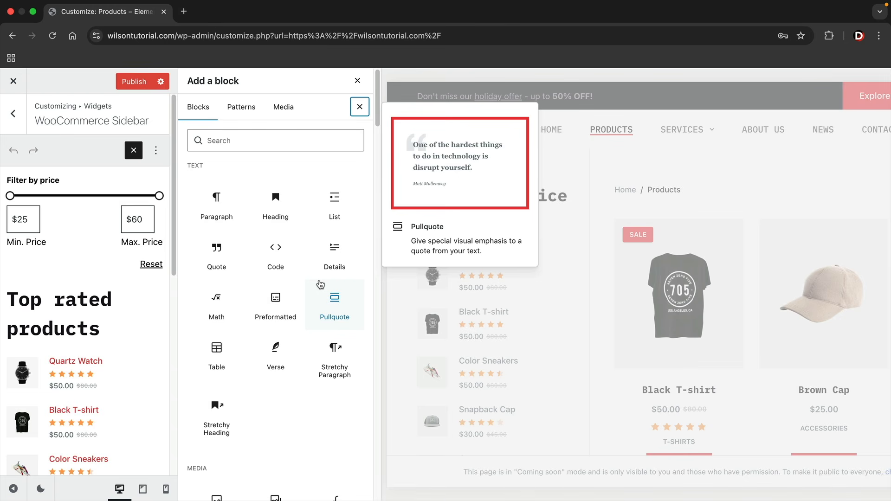
scroll(320, 284, "down", 20)
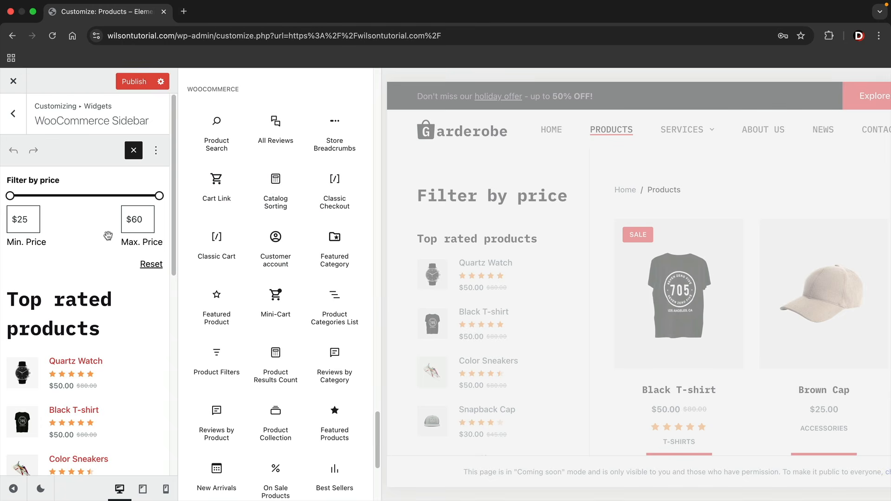
left_click_drag(218, 359, 83, 274)
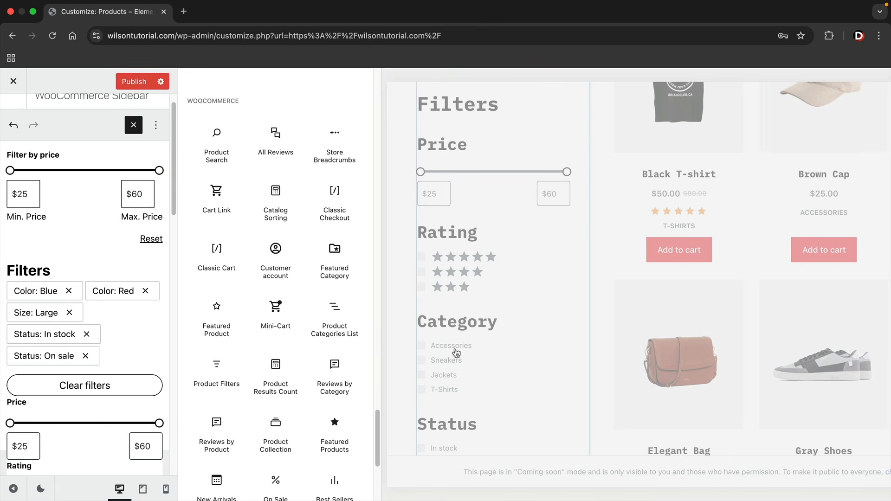
Delete the 'Filter by price' heading from the WooCommerce Sidebar
scroll(455, 353, "down", 3)
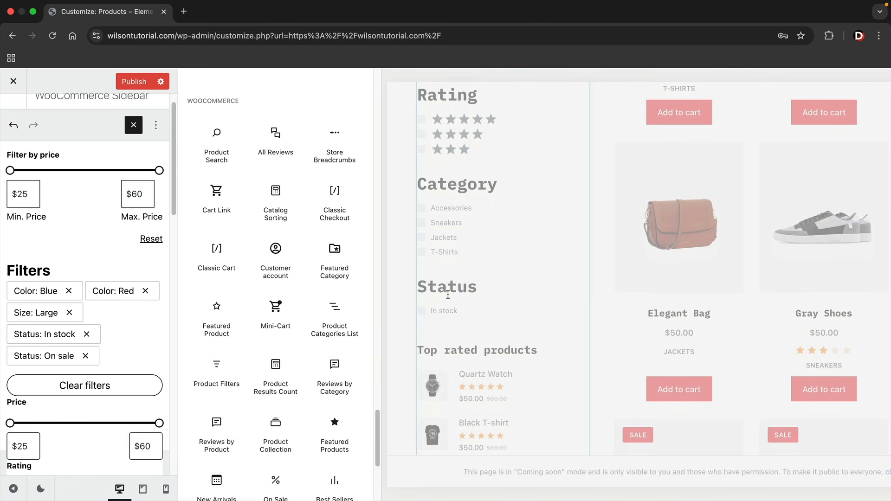
scroll(448, 278, "up", 1)
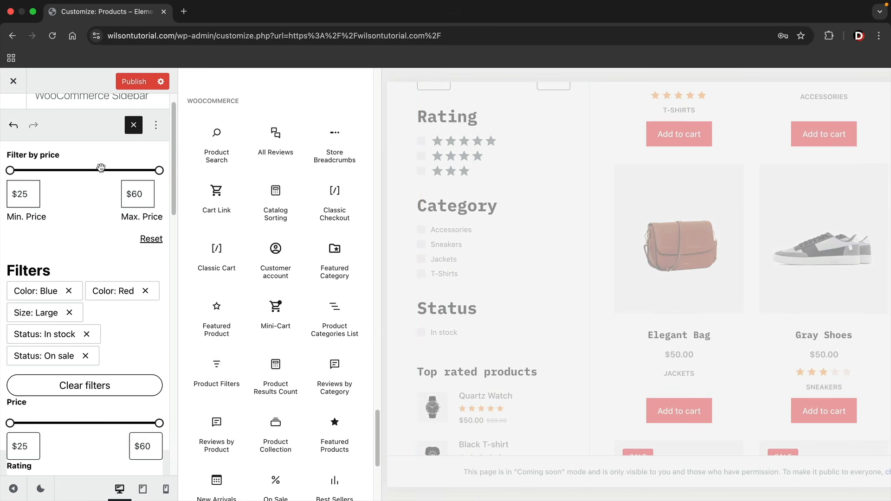
left_click(68, 158)
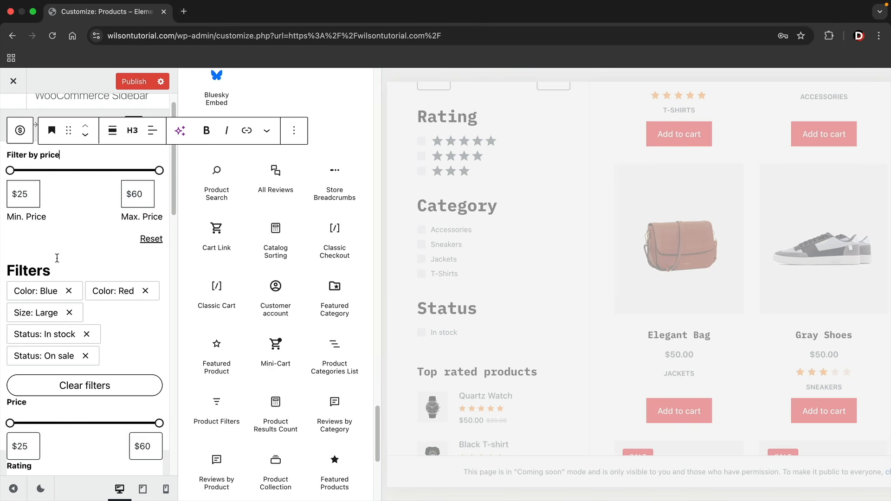
left_click(293, 132)
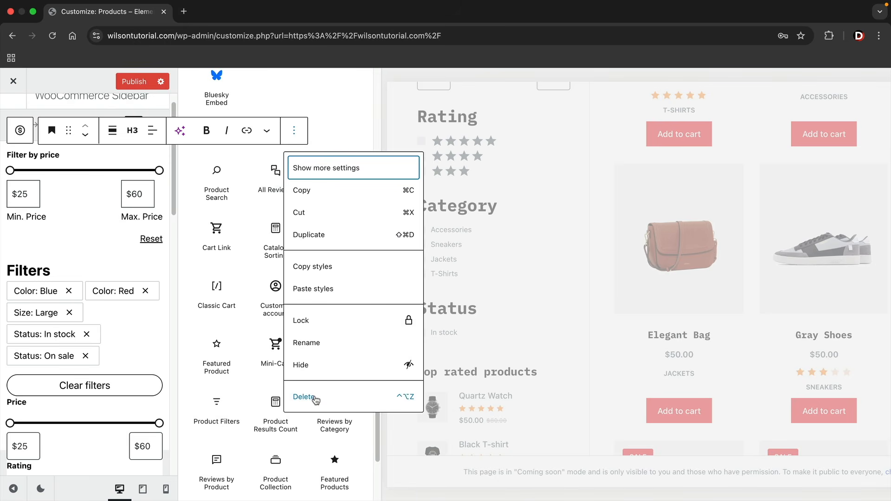
left_click(311, 397)
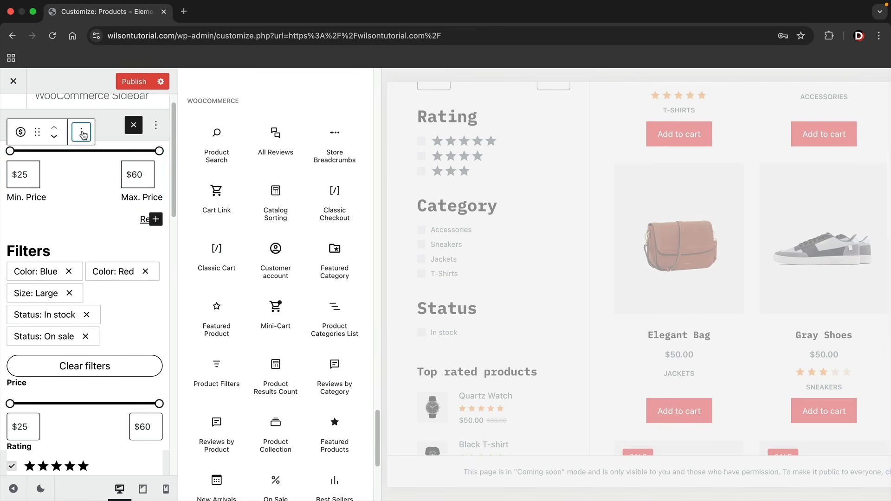
left_click(81, 132)
Delete the old price filter block and add a Mini-Cart block below the Status filter
left_click(110, 413)
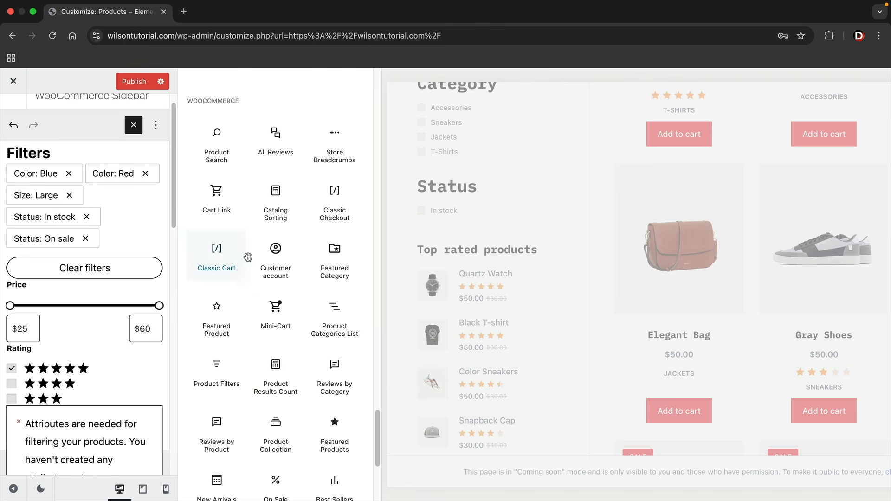
scroll(461, 285, "up", 3)
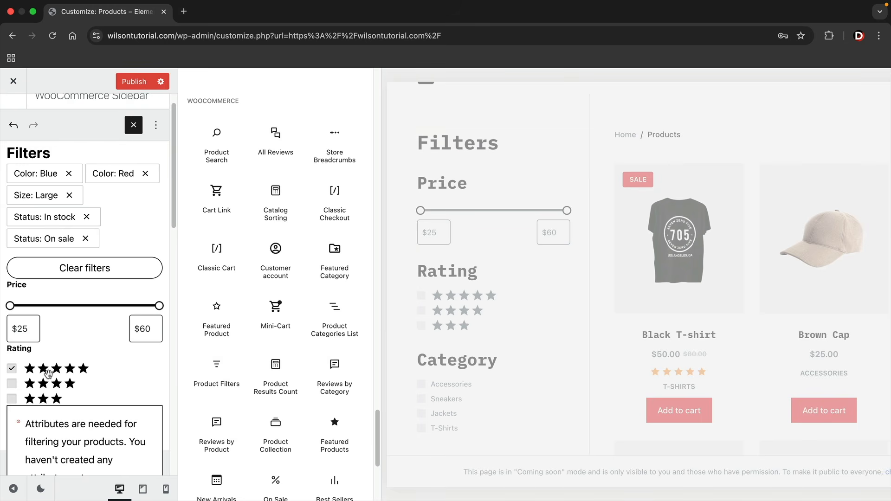
scroll(260, 285, "down", 1)
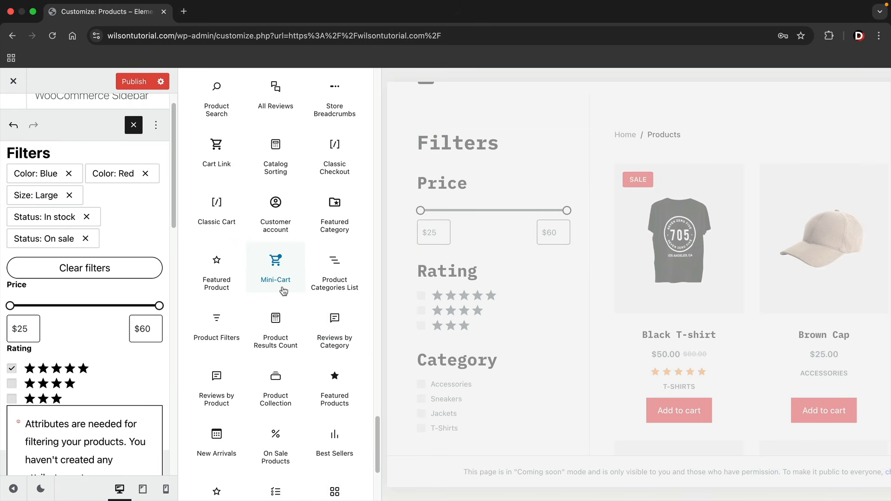
scroll(131, 293, "down", 2)
scroll(131, 293, "down", 5)
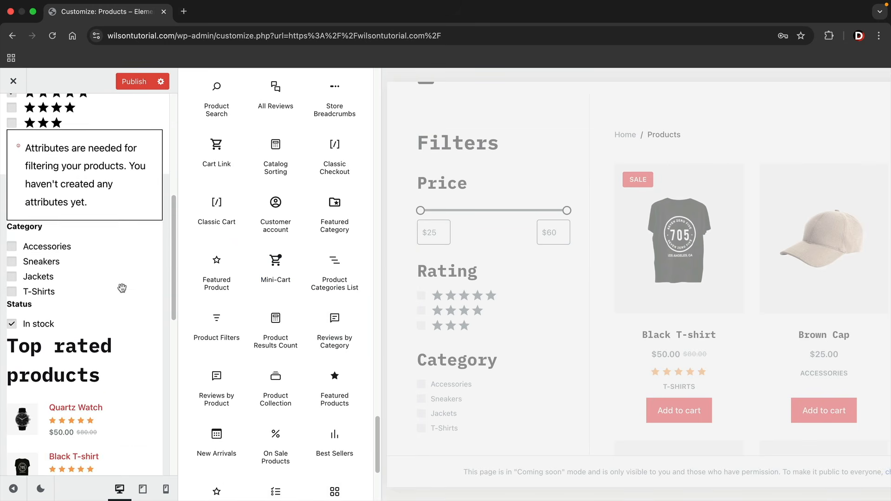
left_click_drag(272, 259, 94, 288)
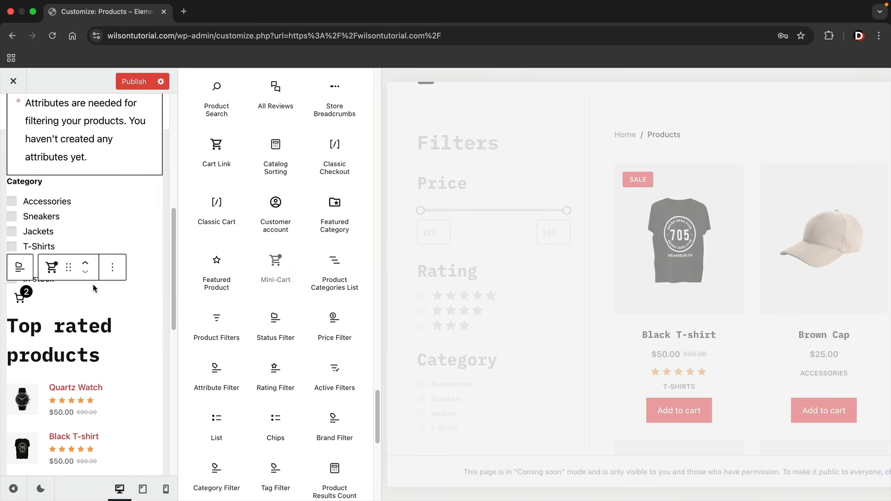
Publish the sidebar changes and review the updated shop sidebar in the preview
scroll(497, 318, "down", 5)
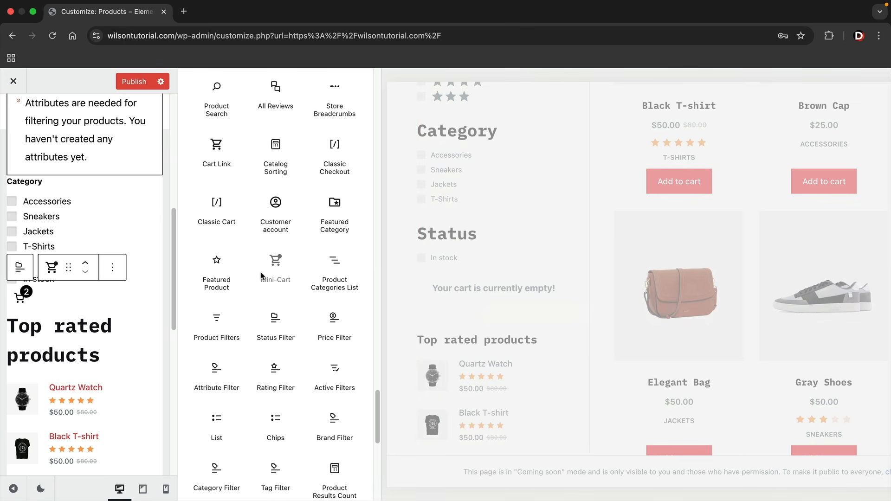
scroll(71, 271, "up", 5)
scroll(71, 272, "up", 3)
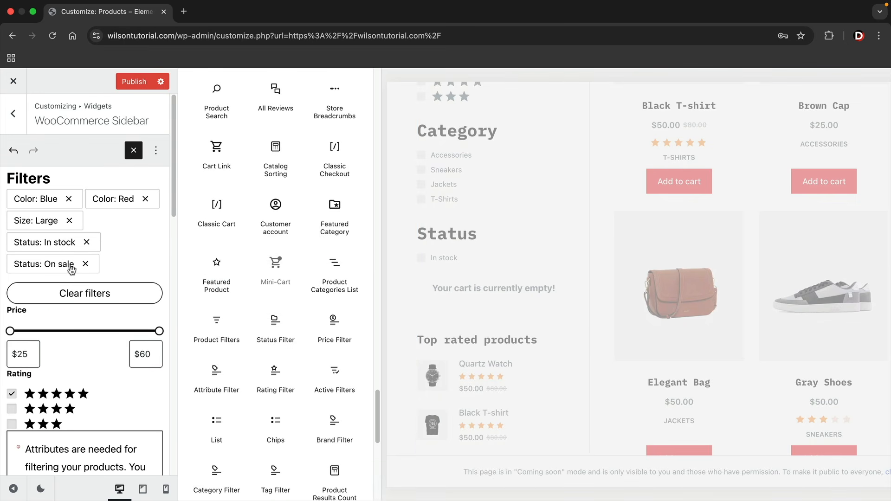
left_click(135, 81)
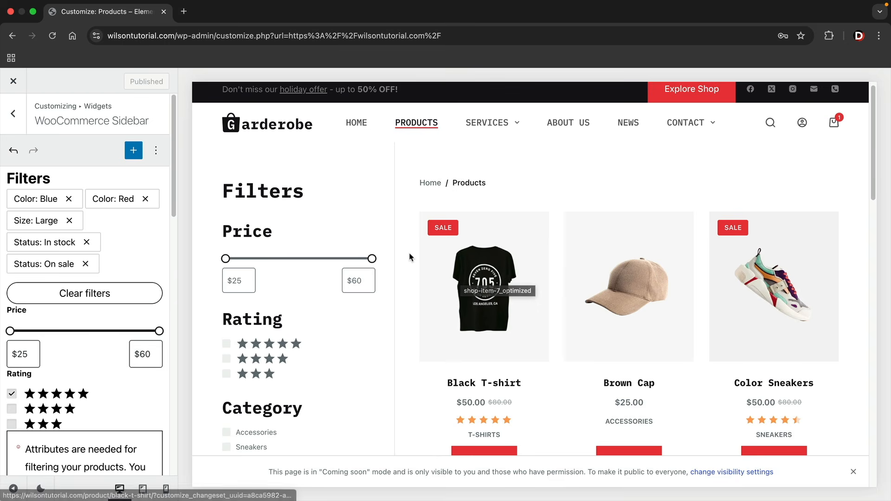
scroll(411, 258, "down", 1)
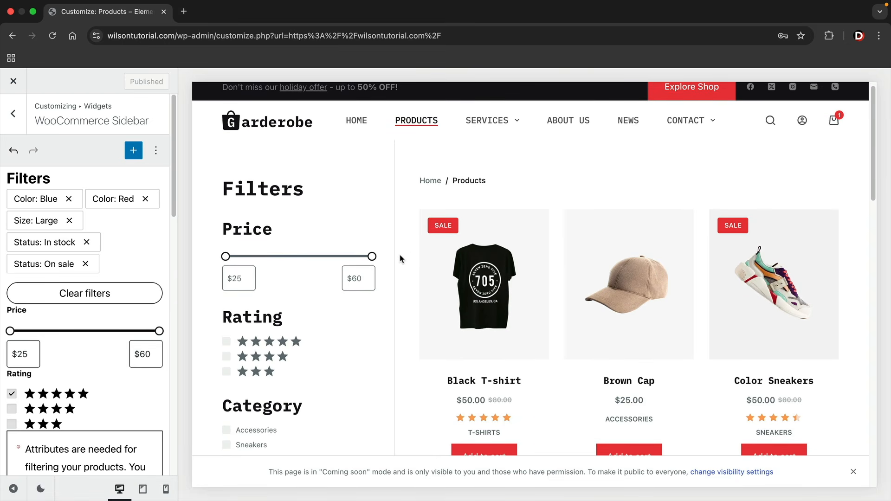
scroll(402, 258, "down", 3)
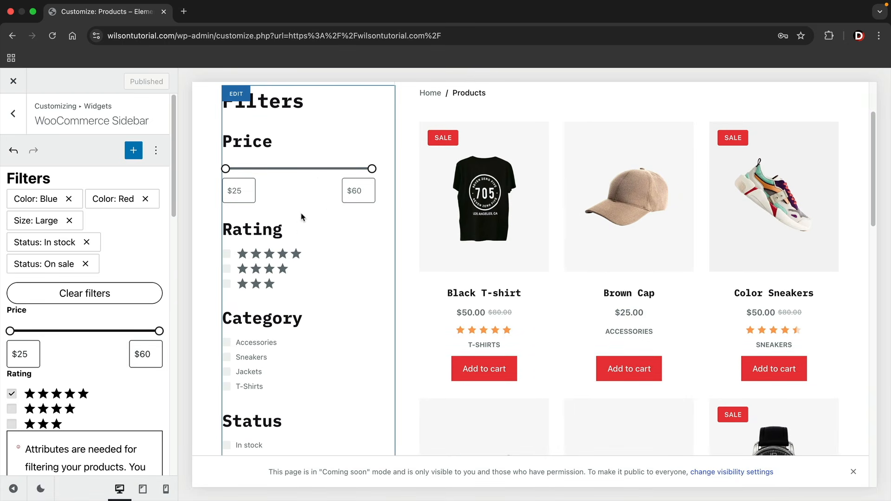
scroll(288, 242, "down", 8)
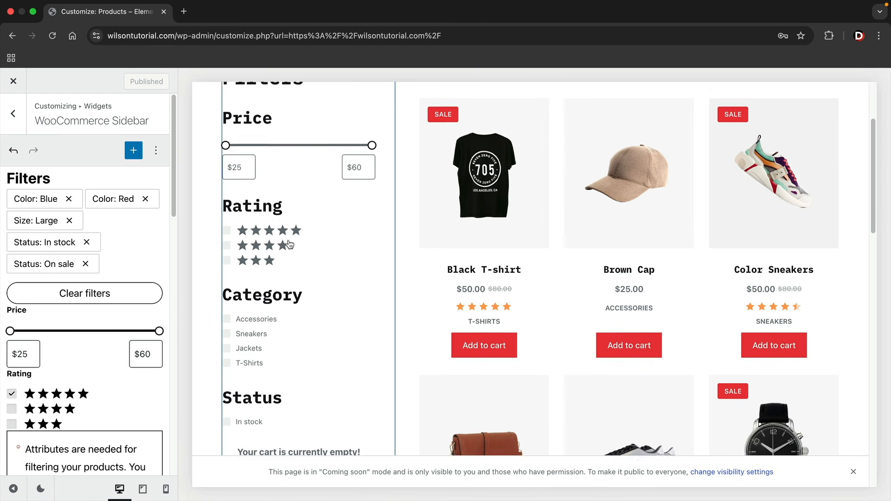
scroll(287, 237, "down", 3)
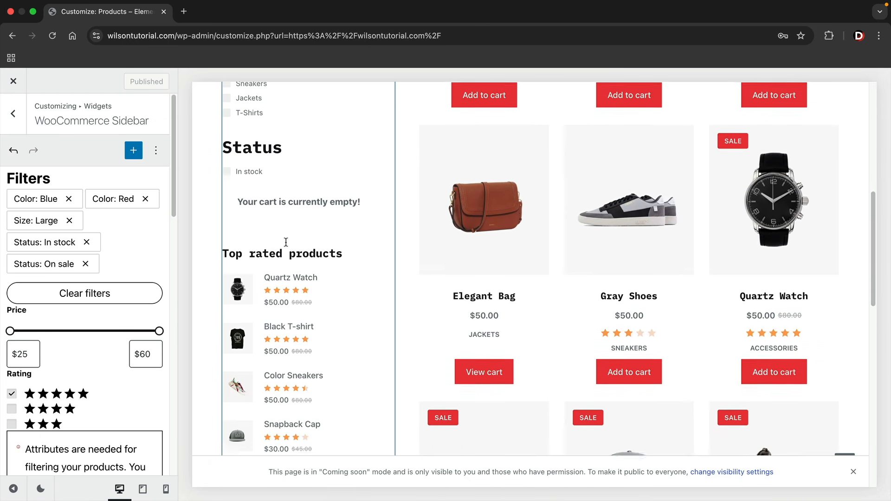
scroll(287, 237, "up", 10)
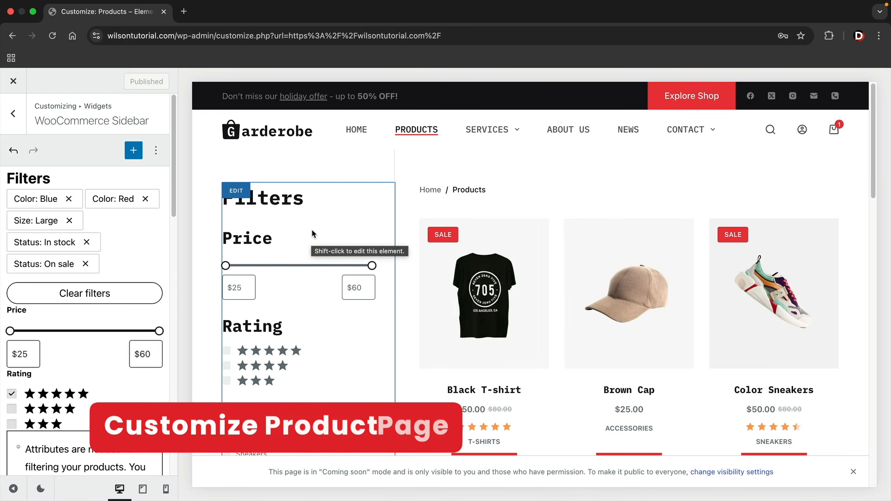
Open the Single Product settings with the Black T-shirt product page in the preview
left_click(21, 120)
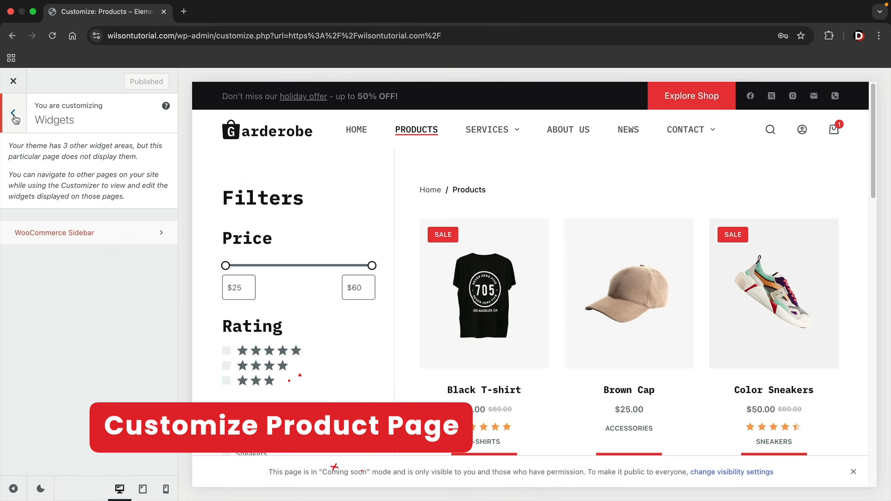
left_click(16, 120)
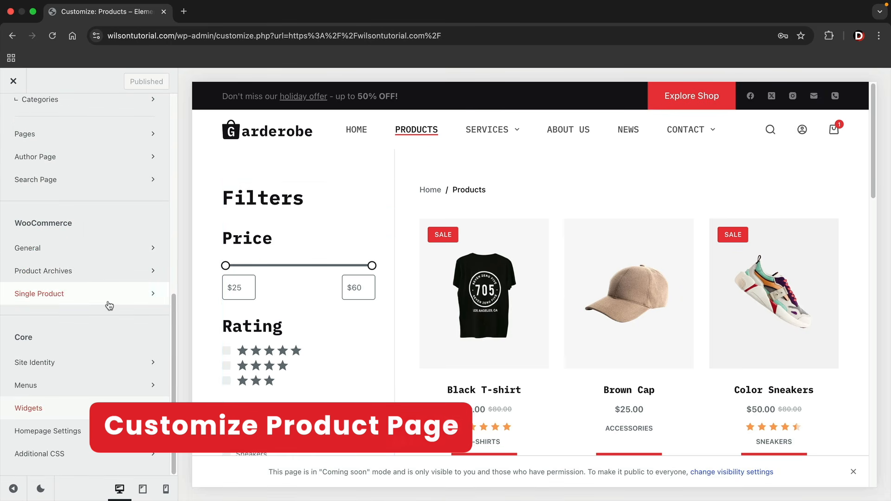
left_click(77, 301)
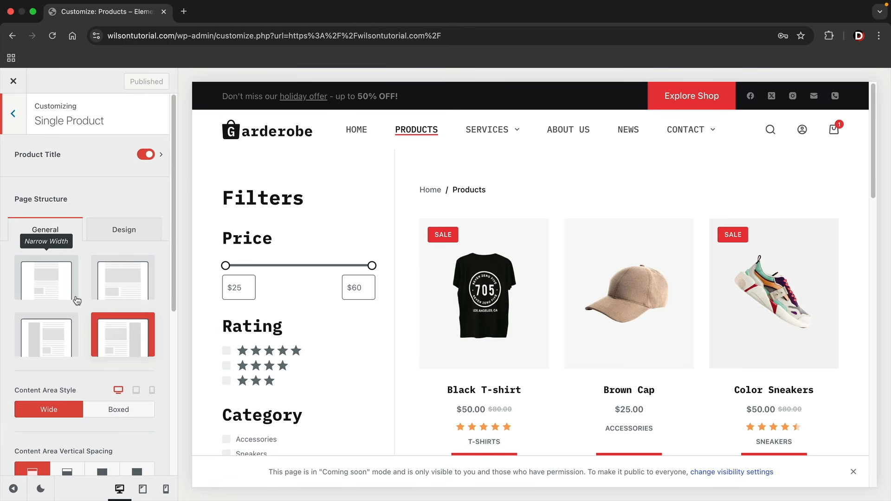
left_click(494, 287)
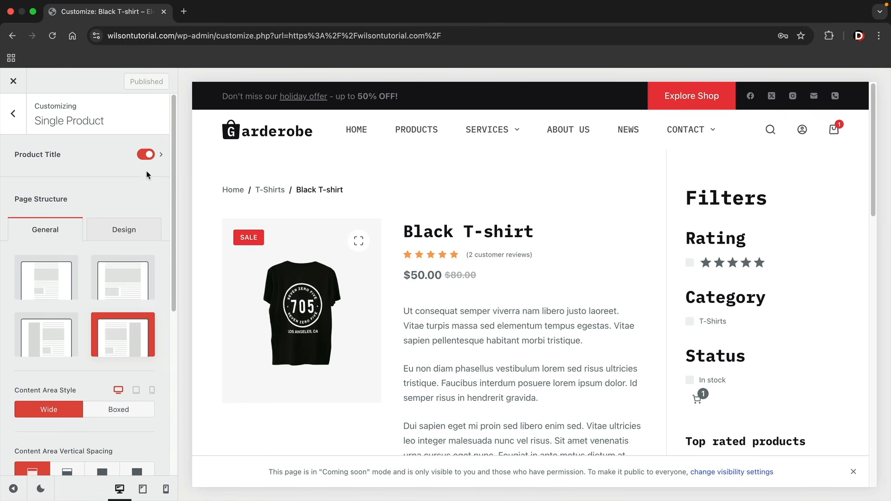
Keep the plain product title layout and toggle Title, Excerpt and Post Meta, leaving breadcrumbs
left_click(163, 158)
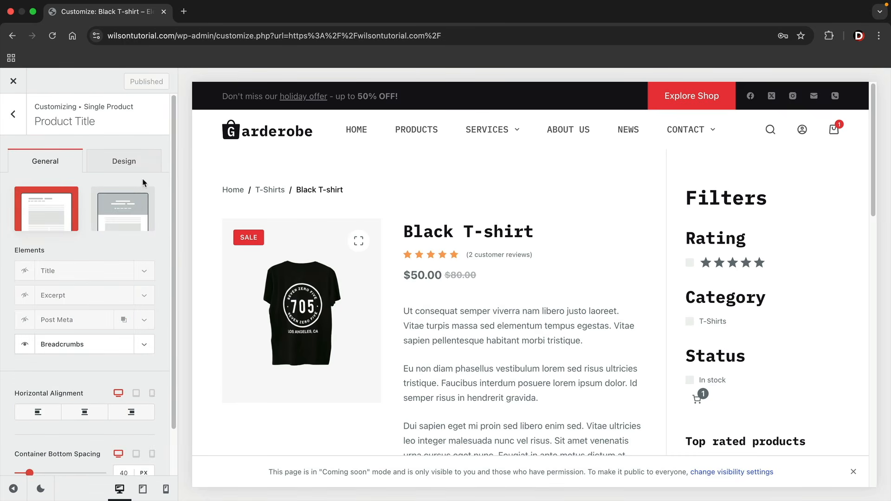
left_click(127, 210)
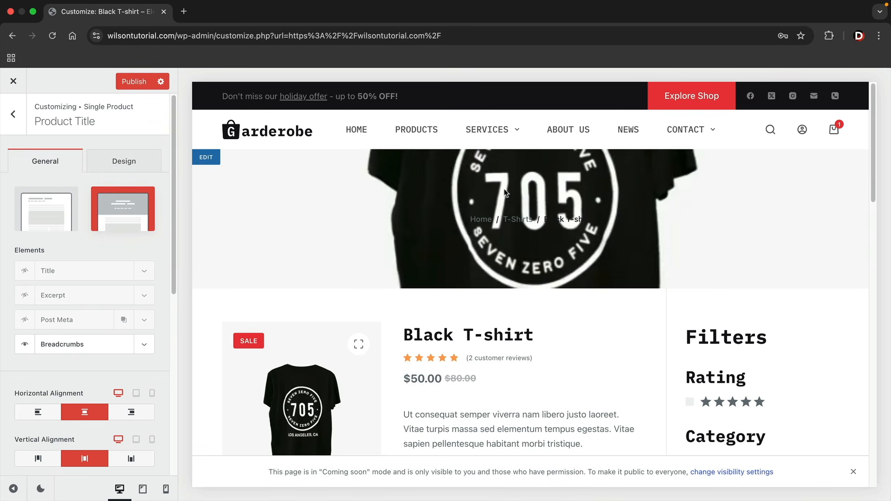
left_click(48, 219)
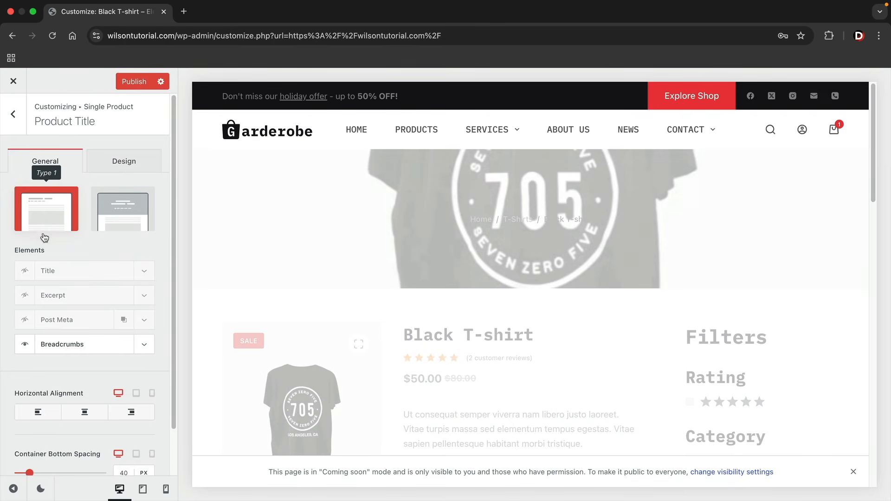
left_click(24, 270)
left_click(24, 295)
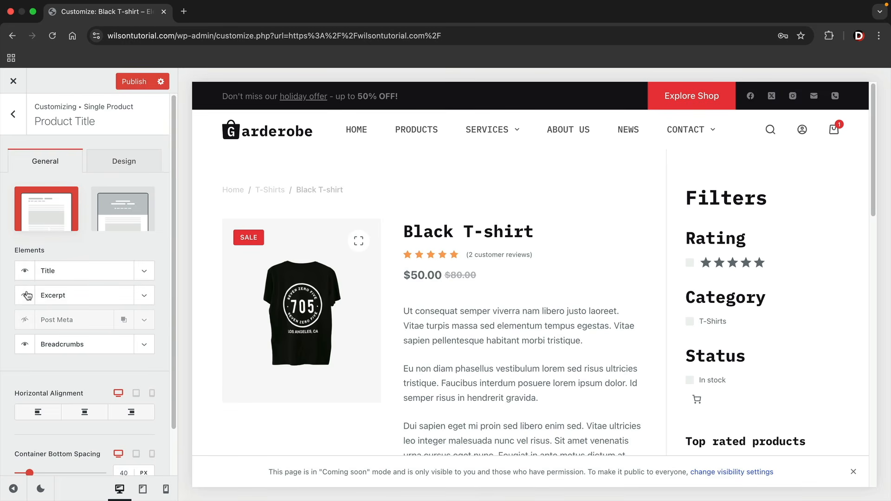
left_click(25, 320)
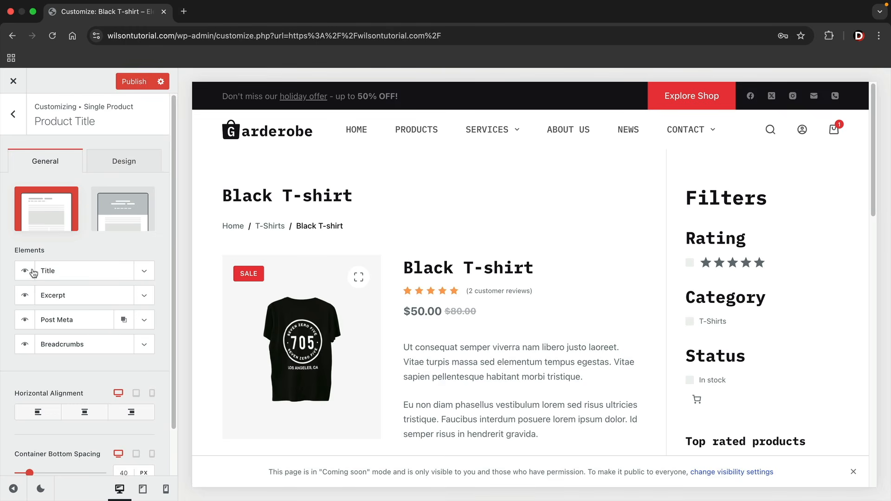
left_click(126, 170)
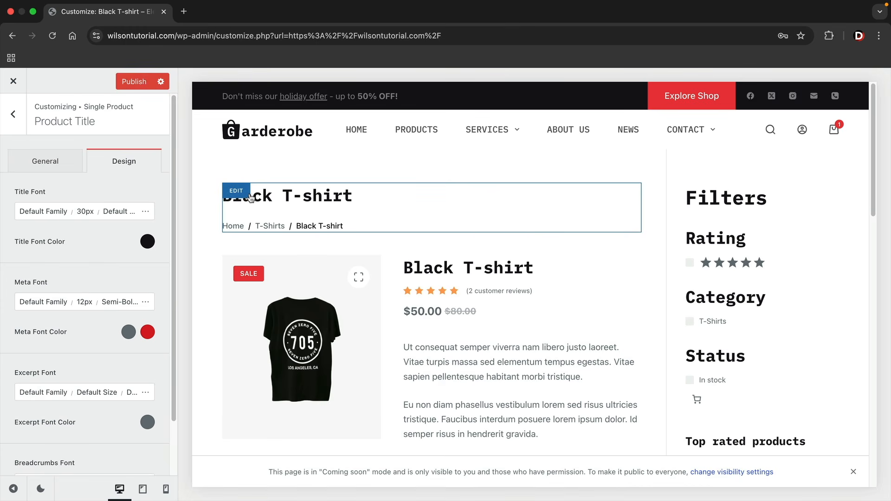
left_click(45, 161)
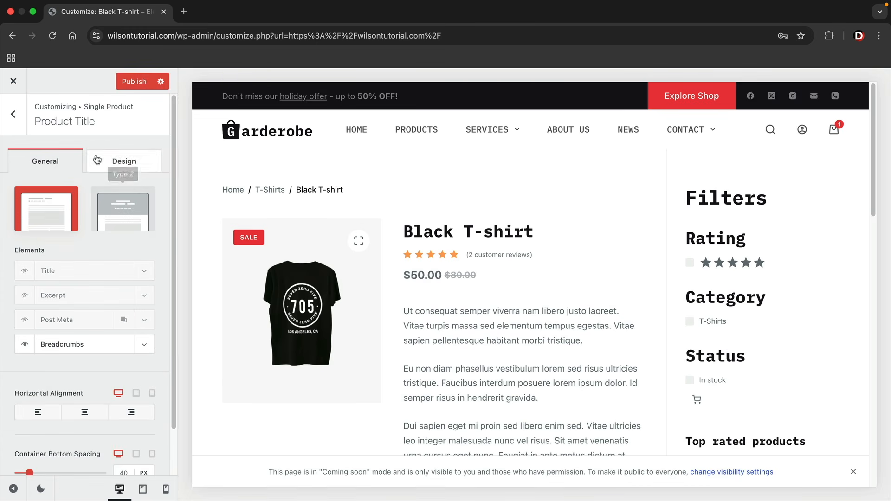
left_click(14, 120)
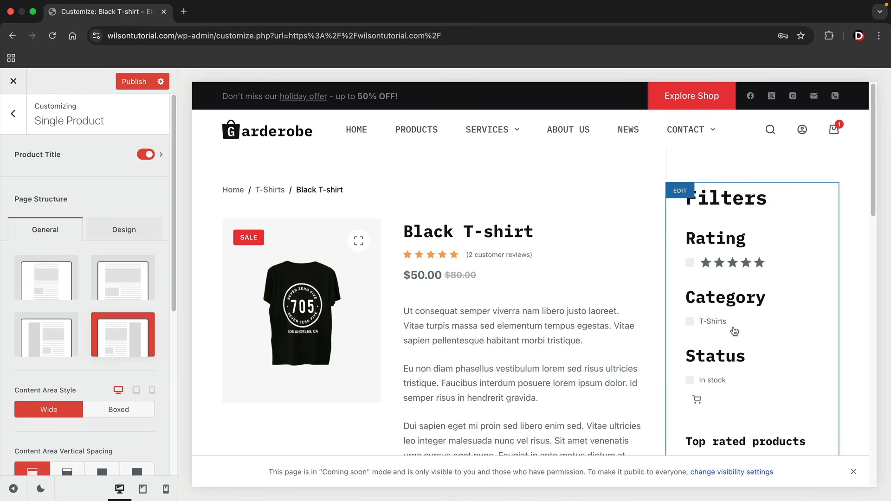
Set the product page to Normal Width with no sidebar and a Boxed content area
scroll(743, 312, "down", 4)
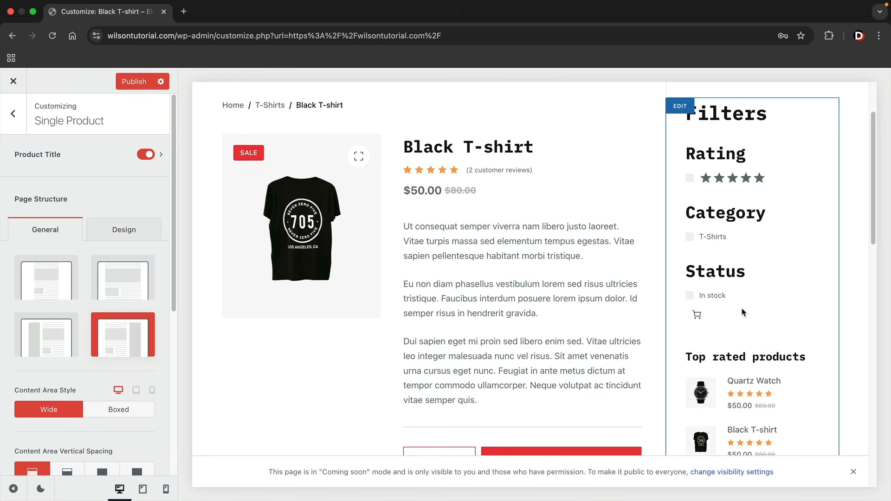
scroll(743, 312, "up", 4)
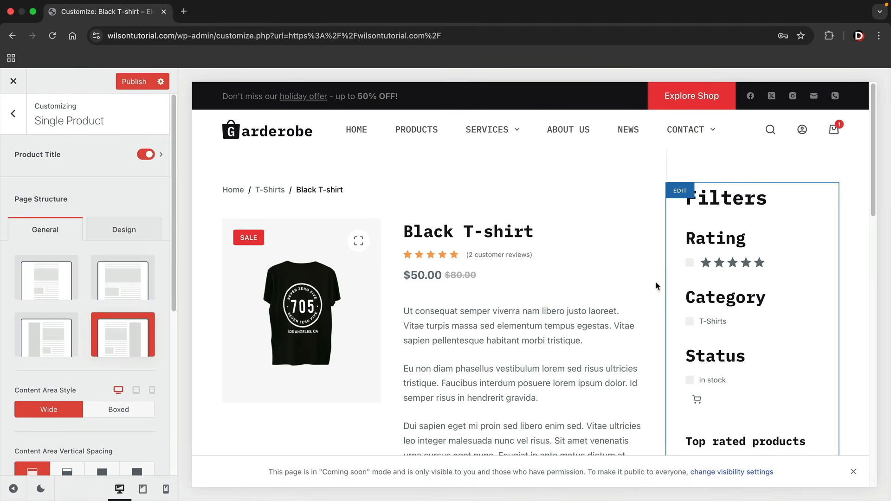
left_click(122, 283)
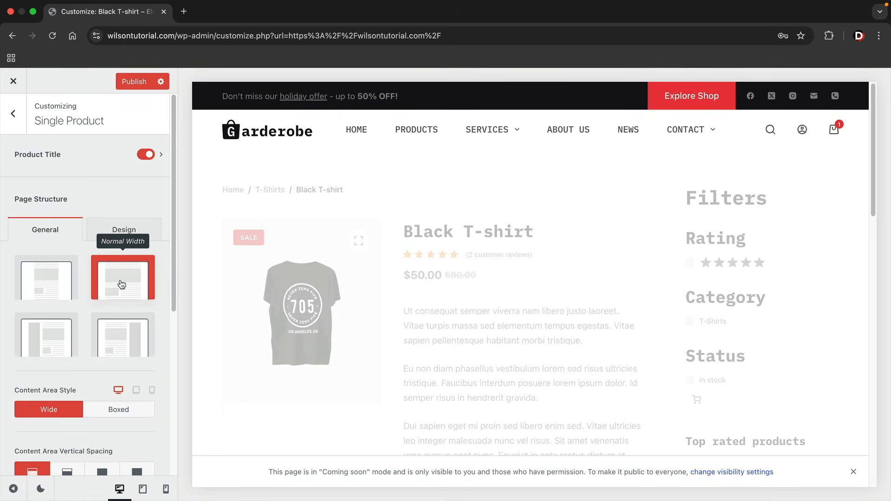
scroll(662, 303, "down", 3)
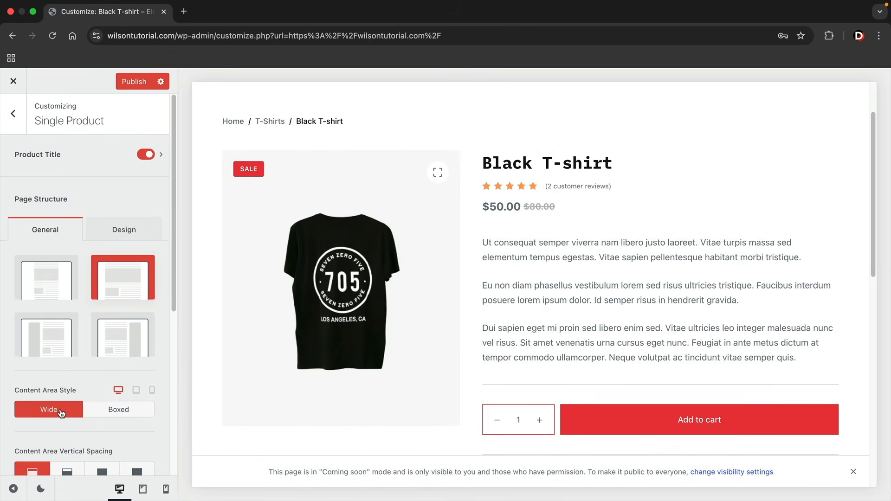
left_click(112, 411)
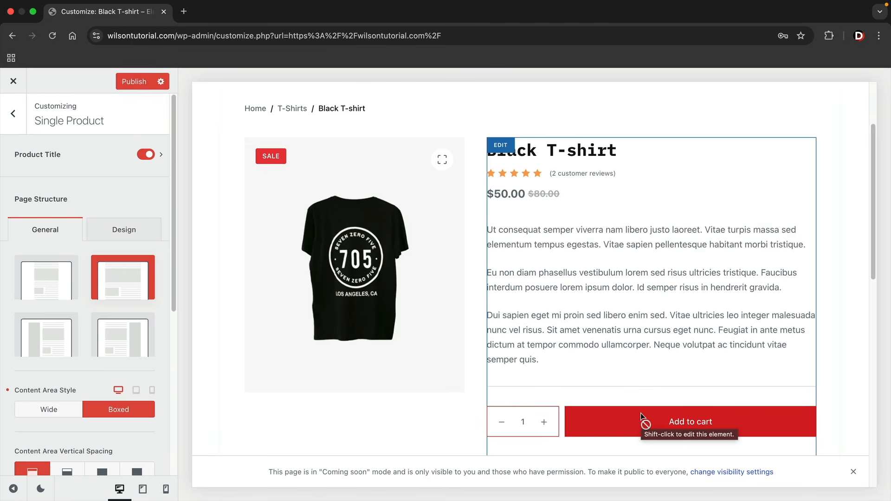
Compare the Top, Bottom and None vertical spacing options, then settle on Top & Bottom
scroll(83, 325, "down", 3)
left_click(67, 360)
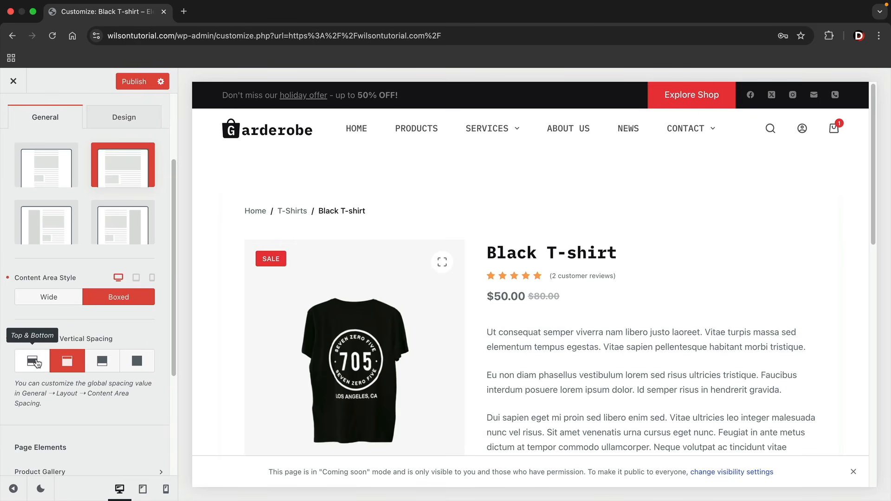
left_click(135, 360)
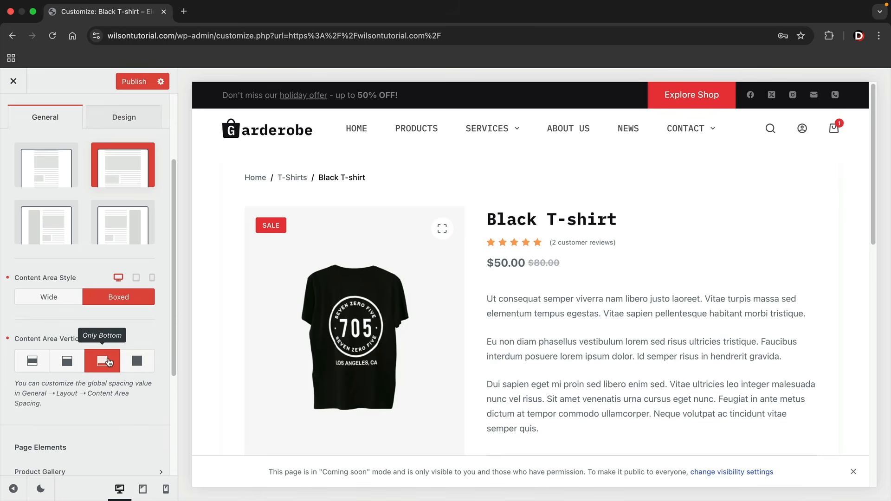
left_click(82, 362)
left_click(115, 365)
left_click(148, 365)
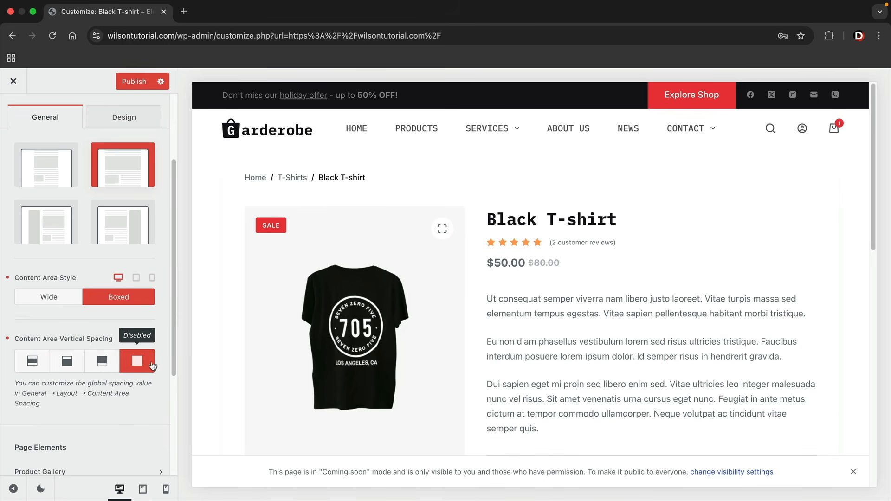
left_click(68, 367)
left_click(107, 368)
left_click(31, 363)
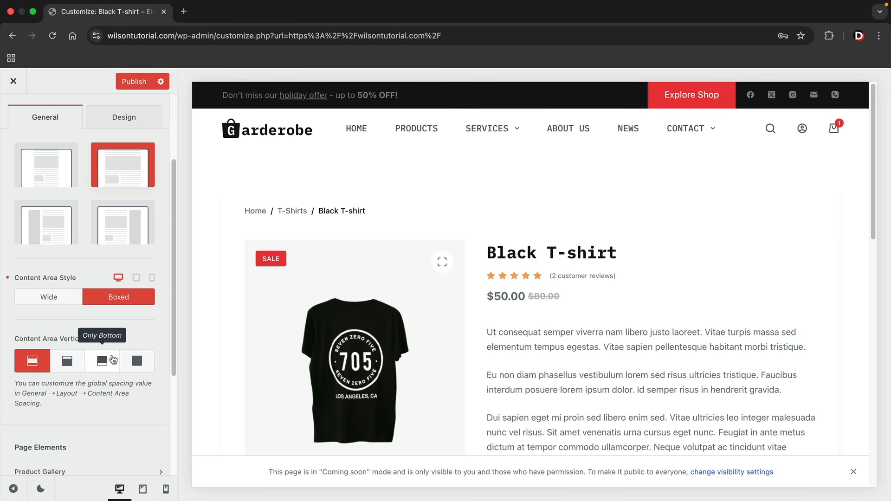
scroll(102, 359, "down", 5)
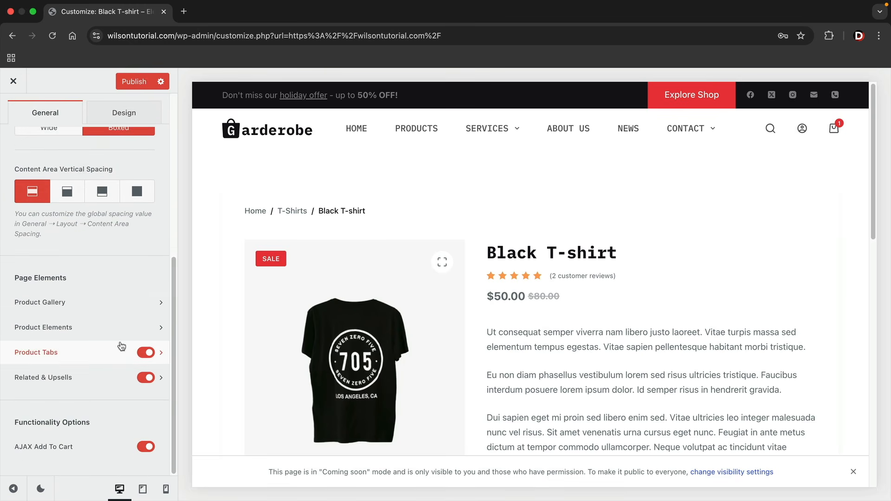
In Product Gallery, turn off Zoom Effect and widen the container from 40% to 48%
left_click(128, 304)
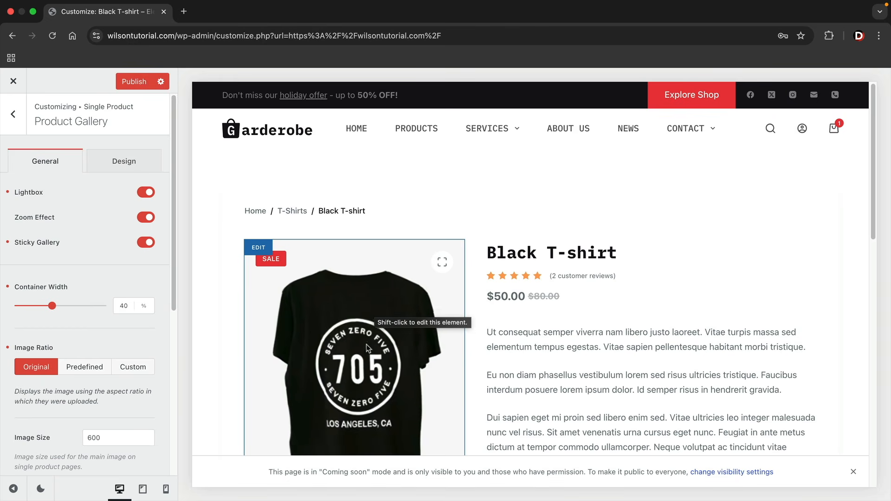
left_click(146, 217)
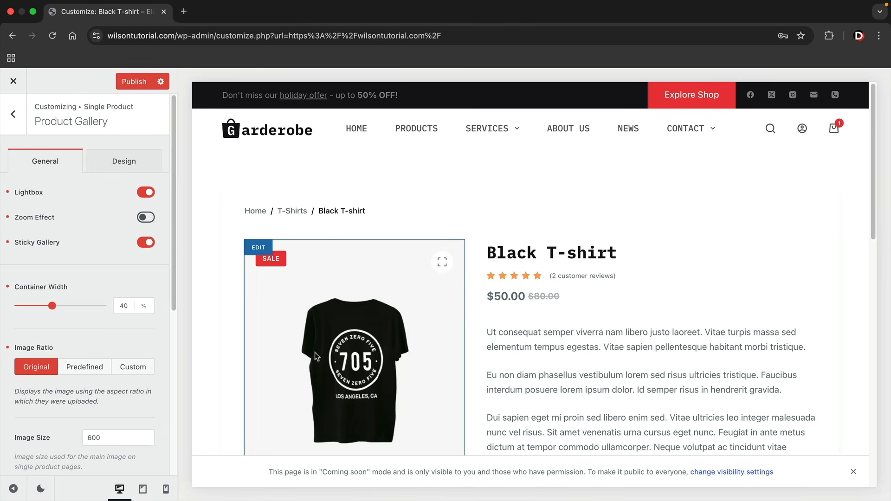
scroll(325, 362, "down", 1)
mouse_move(52, 306)
left_mouse_down()
mouse_move(85, 310)
mouse_move(63, 309)
left_mouse_up()
scroll(241, 320, "down", 2)
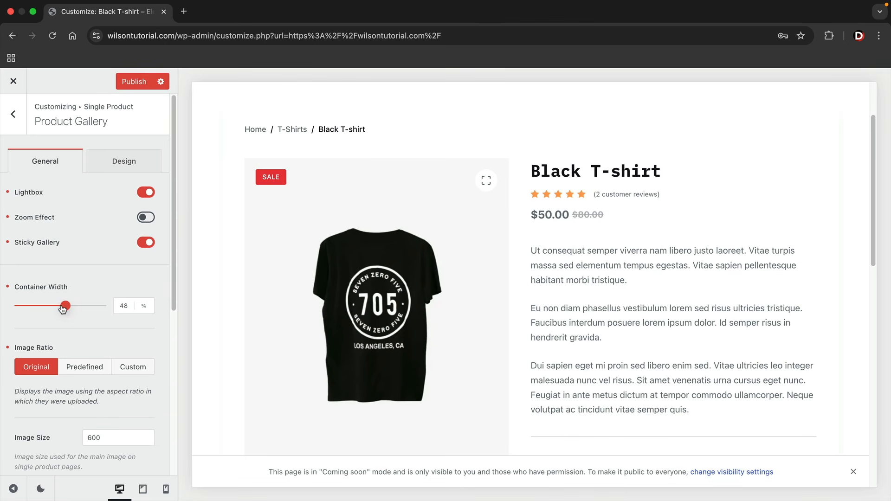
Make Breadcrumbs and Payment Methods visible in the single product's Product Elements
left_click(19, 126)
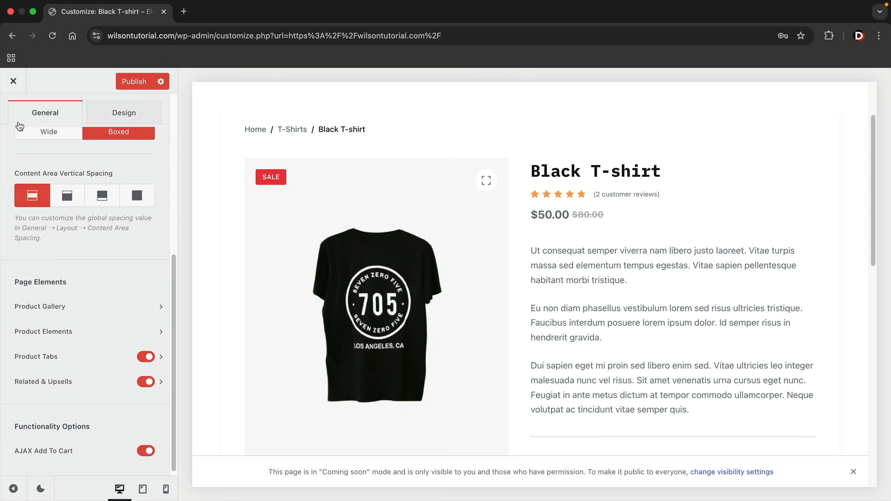
left_click(69, 331)
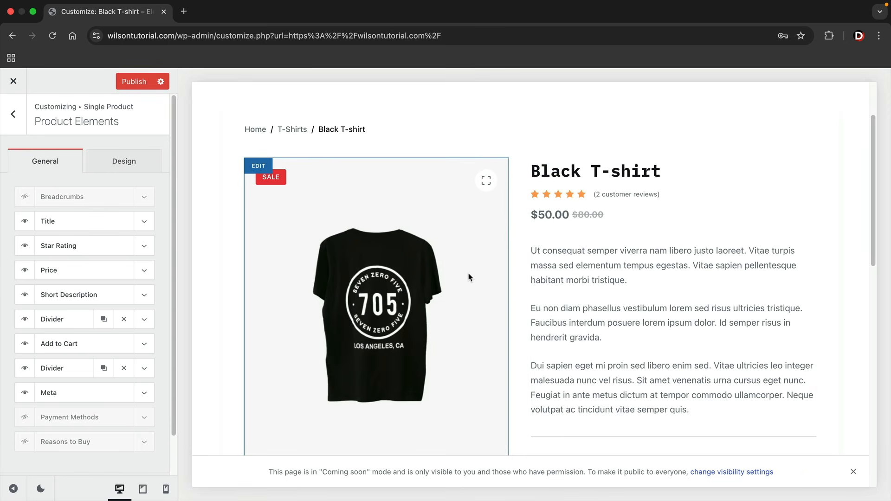
left_click(25, 200)
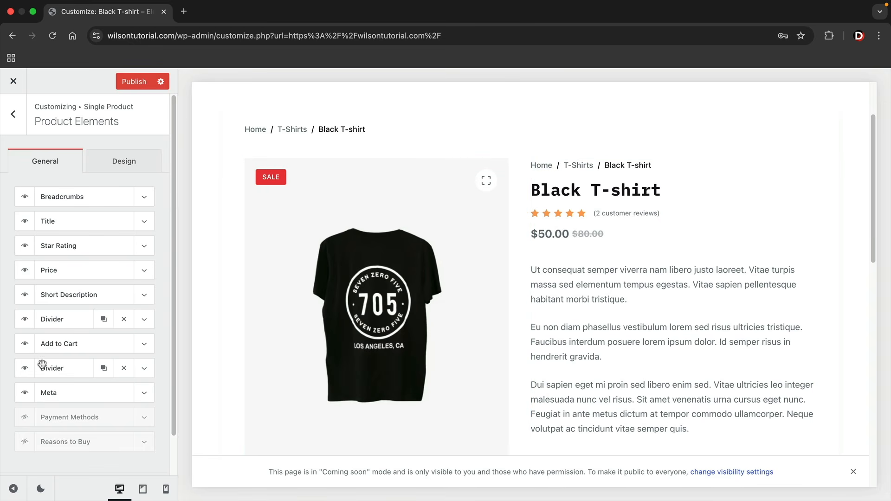
left_click(26, 419)
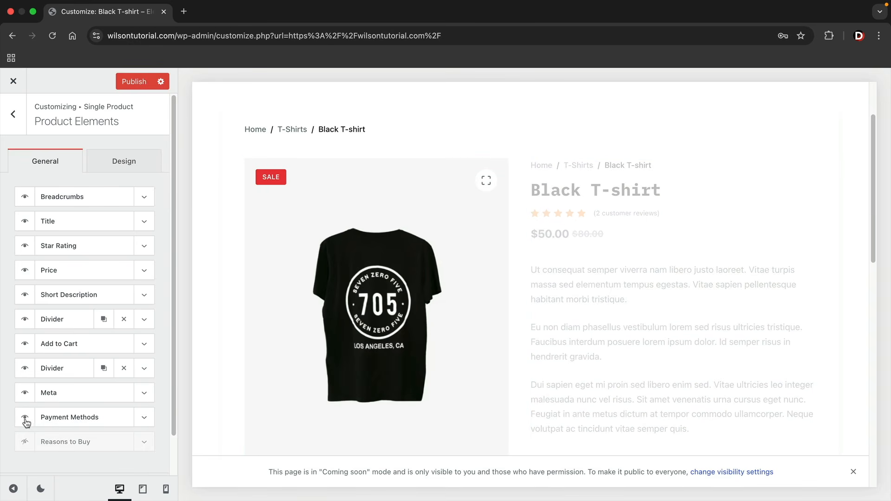
Add PayPal to the Guaranteed Safe Checkout icons beside Visa, Mastercard, Amex and Discover
scroll(576, 342, "down", 3)
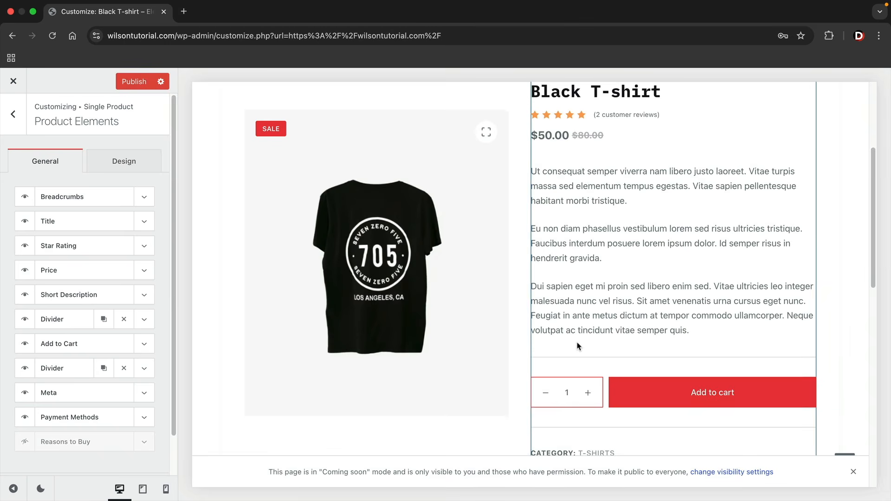
scroll(578, 345, "down", 5)
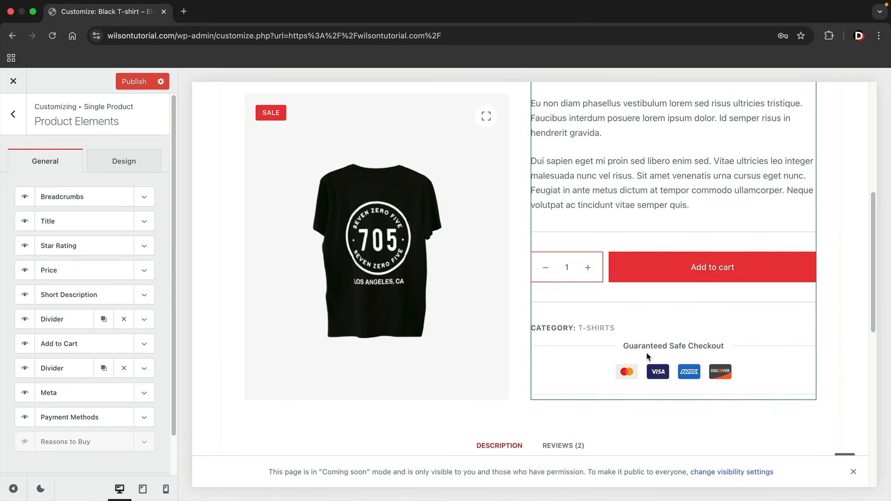
left_click(144, 419)
scroll(157, 411, "down", 5)
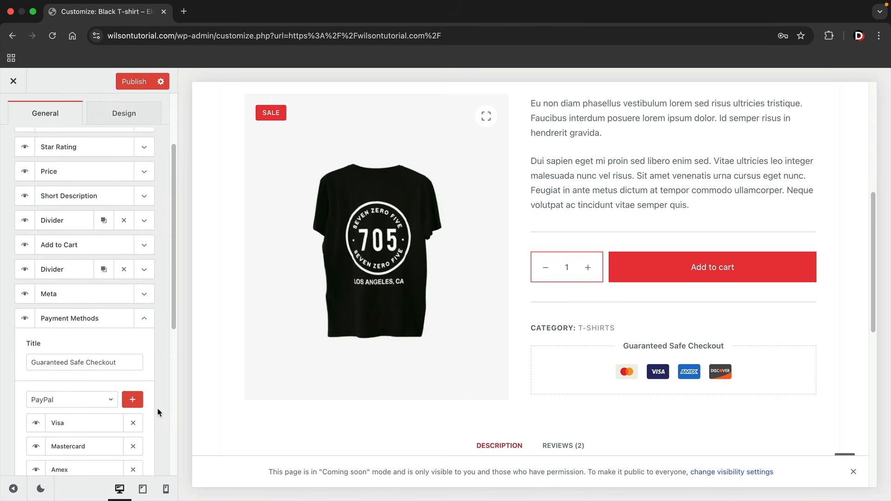
scroll(157, 410, "down", 2)
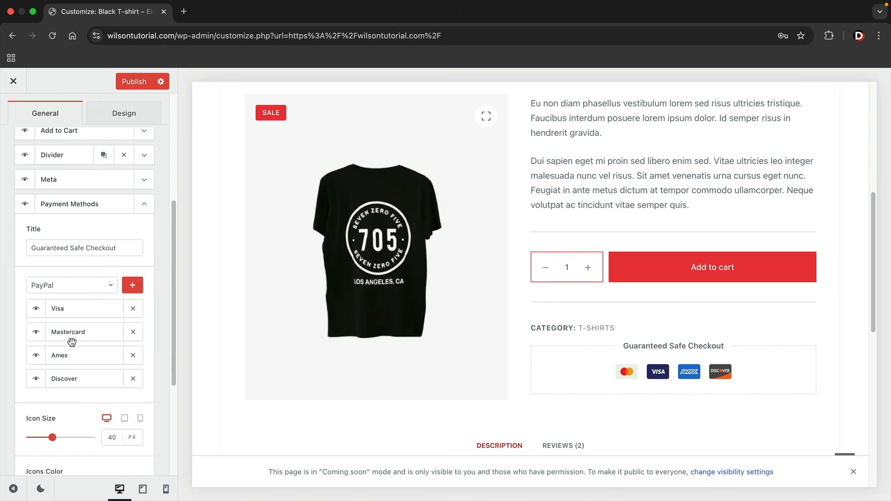
left_click(133, 285)
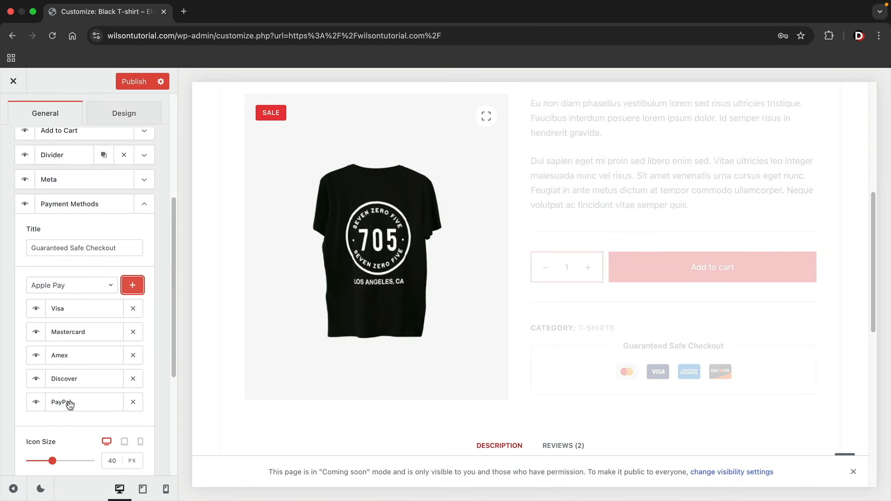
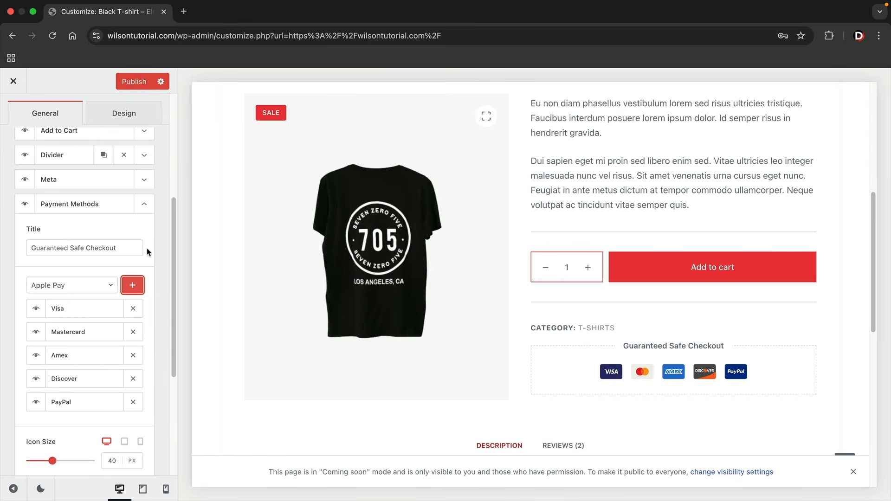
Collapse Payment Methods and switch on Reasons to Buy so it shows on the product page
left_click(142, 207)
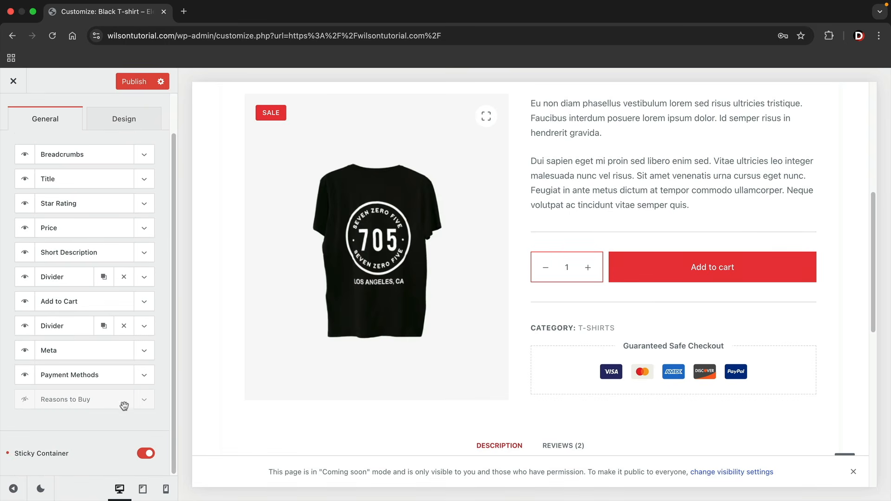
left_click(26, 400)
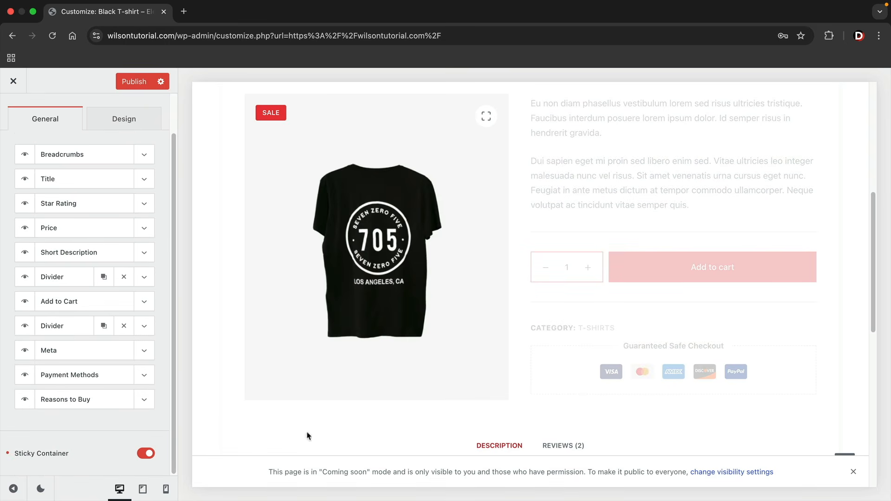
scroll(613, 370, "down", 2)
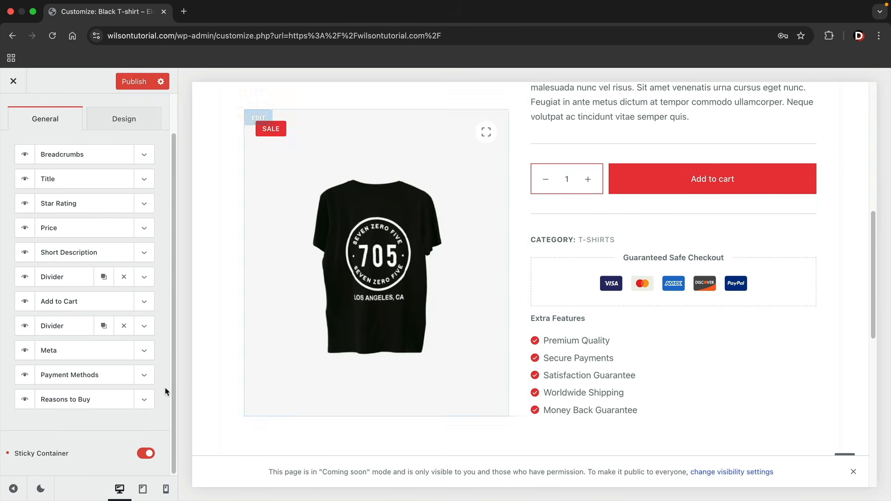
Expand Reasons to Buy and review its items, checking the Premium Quality title
left_click(145, 400)
scroll(151, 390, "down", 3)
scroll(139, 386, "down", 2)
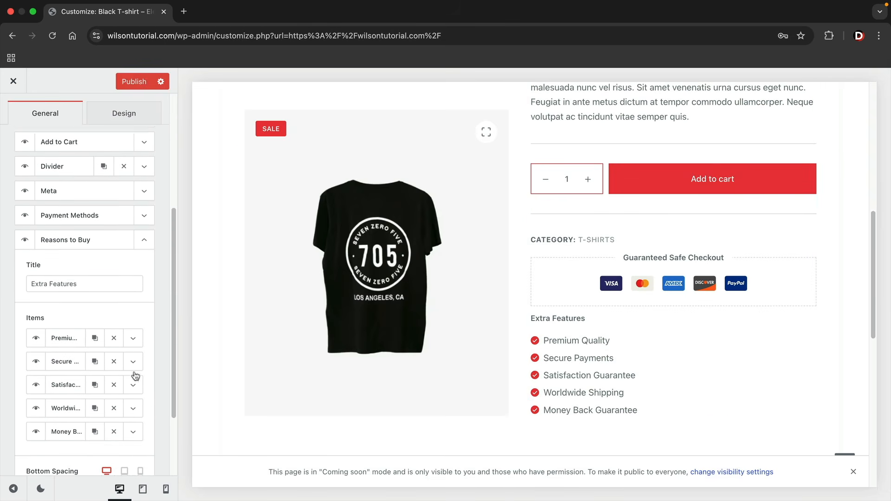
left_click(133, 325)
left_click(87, 366)
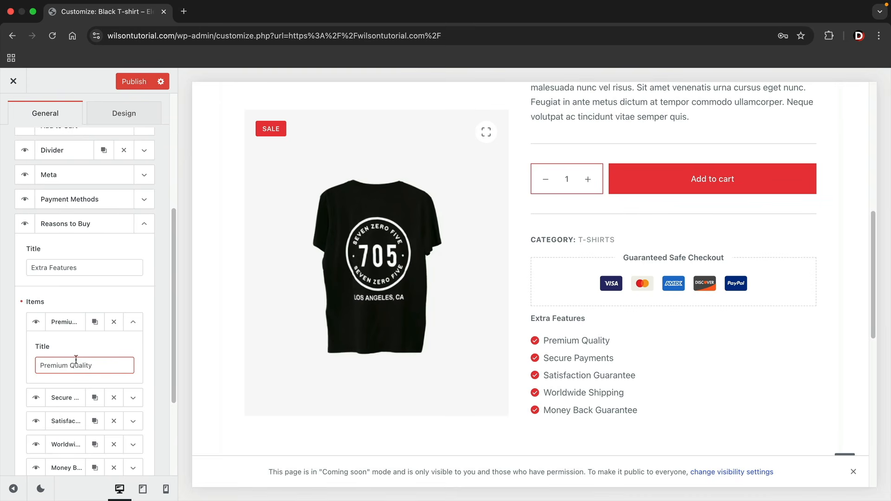
left_click(132, 323)
scroll(135, 311, "up", 1)
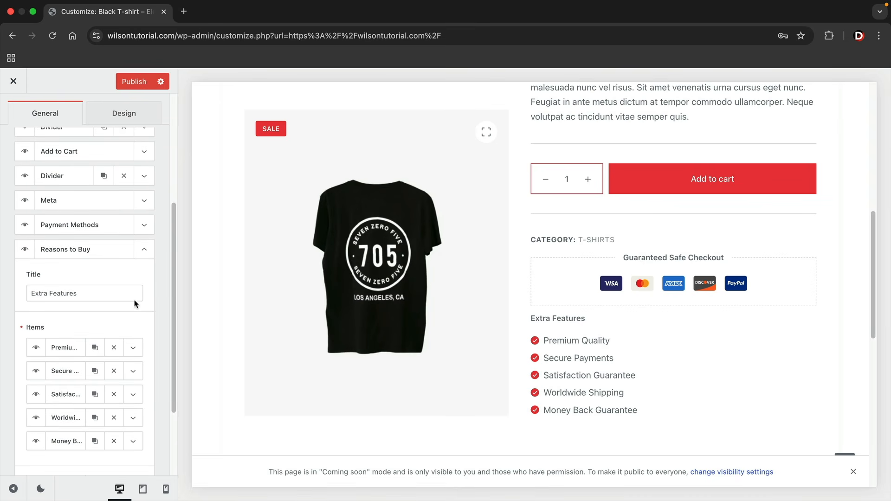
left_click(144, 253)
scroll(135, 316, "up", 2)
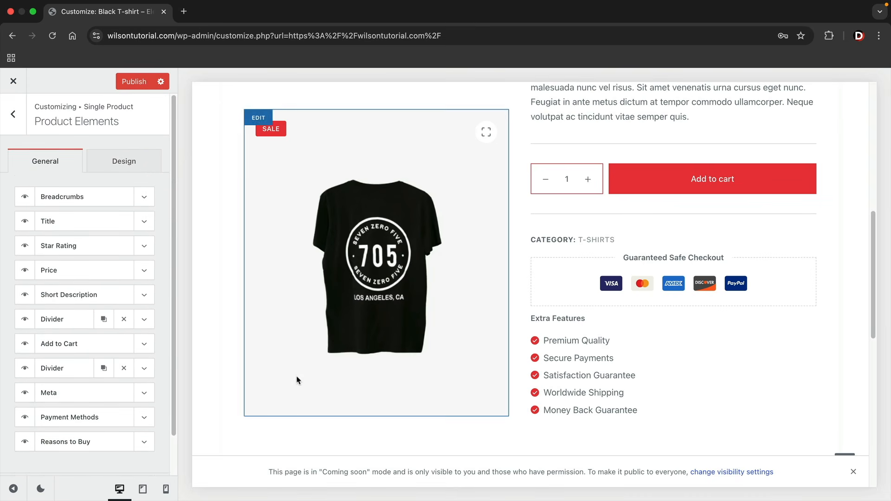
Move Reasons to Buy just below Price, and Payment Methods above Add to Cart
left_click_drag(72, 446, 79, 279)
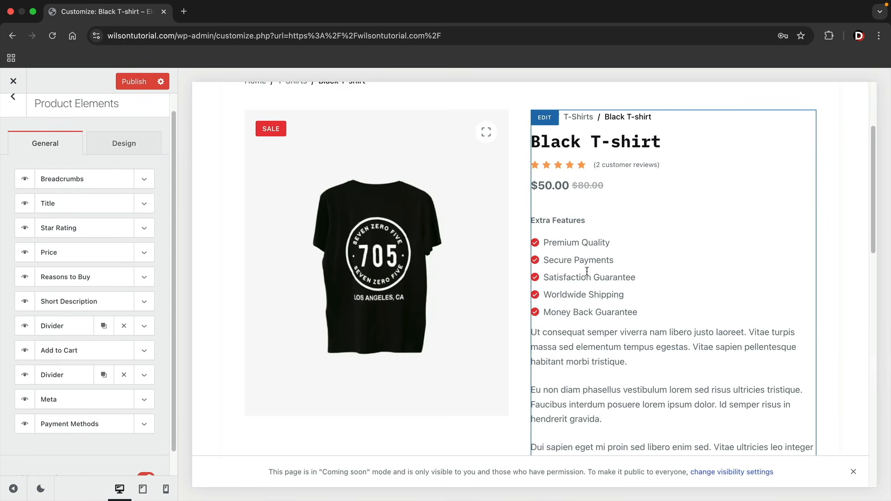
scroll(580, 293, "down", 5)
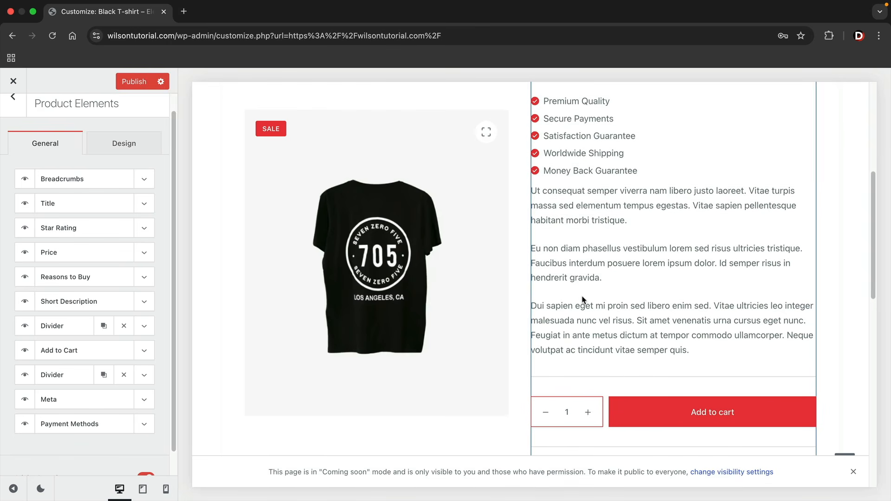
left_click_drag(74, 424, 94, 328)
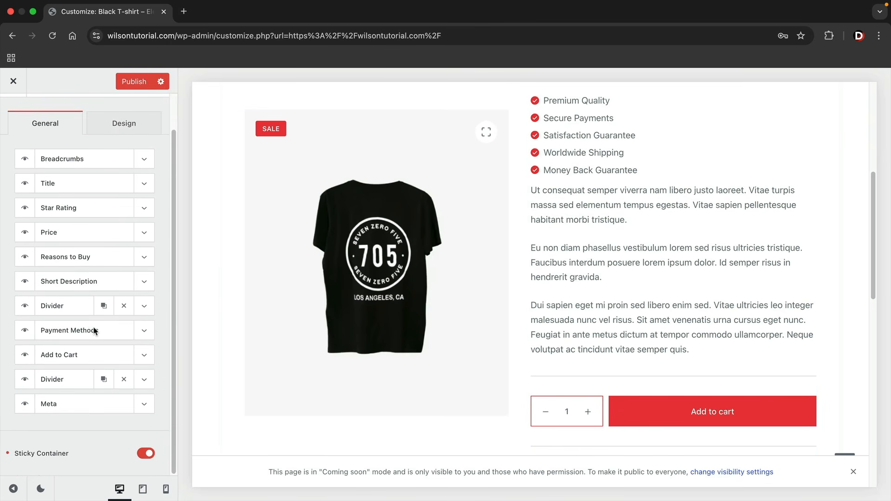
scroll(624, 320, "down", 3)
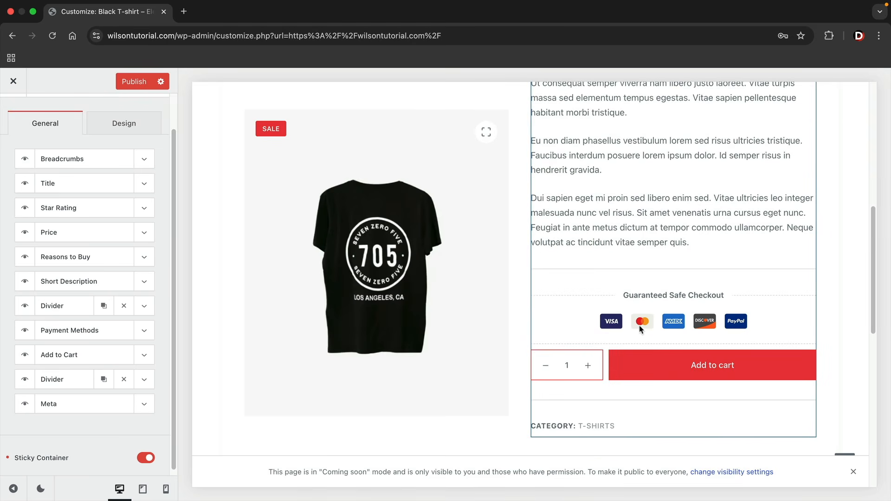
scroll(655, 355, "up", 5)
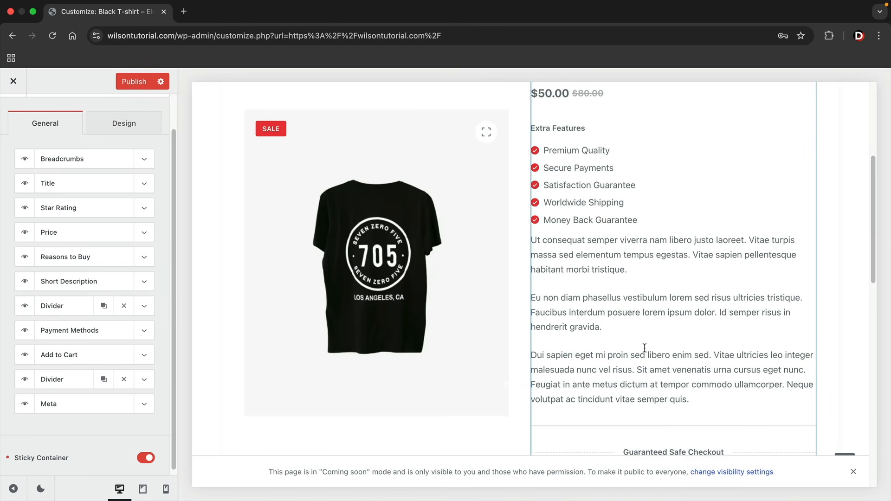
scroll(646, 353, "up", 3)
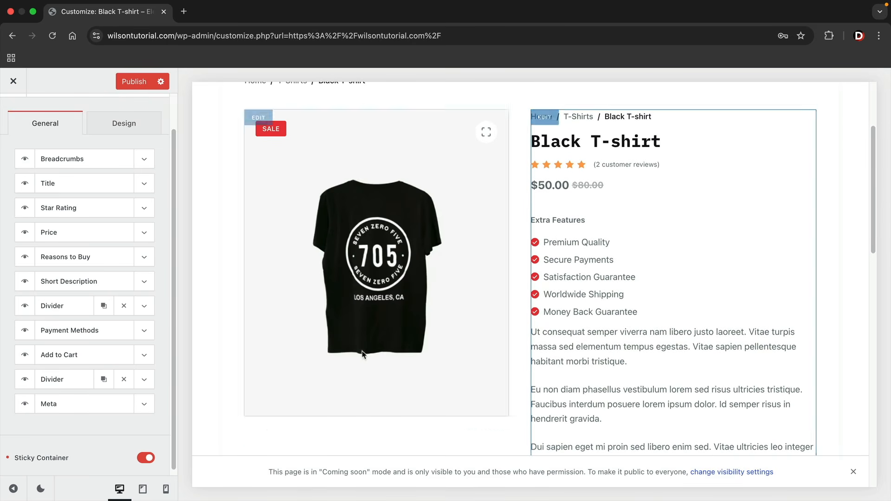
scroll(83, 224, "up", 2)
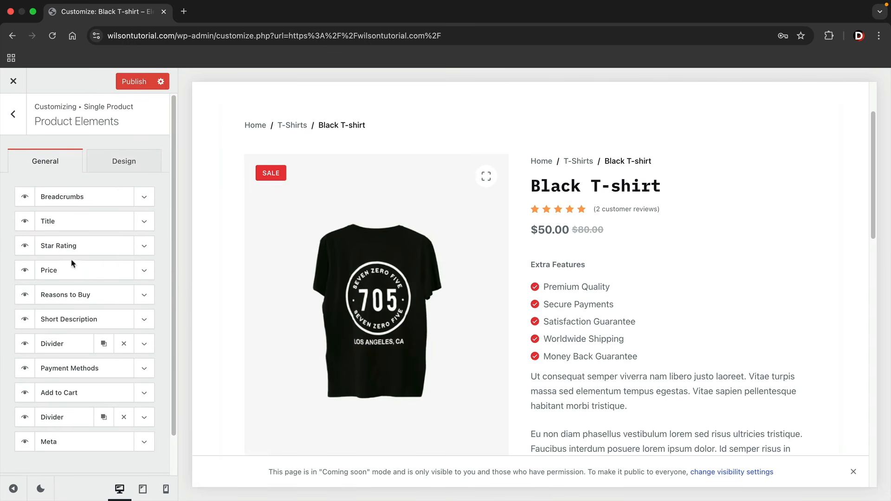
Look over the product elements' font and colour settings, then return to Single Product settings
left_click(136, 166)
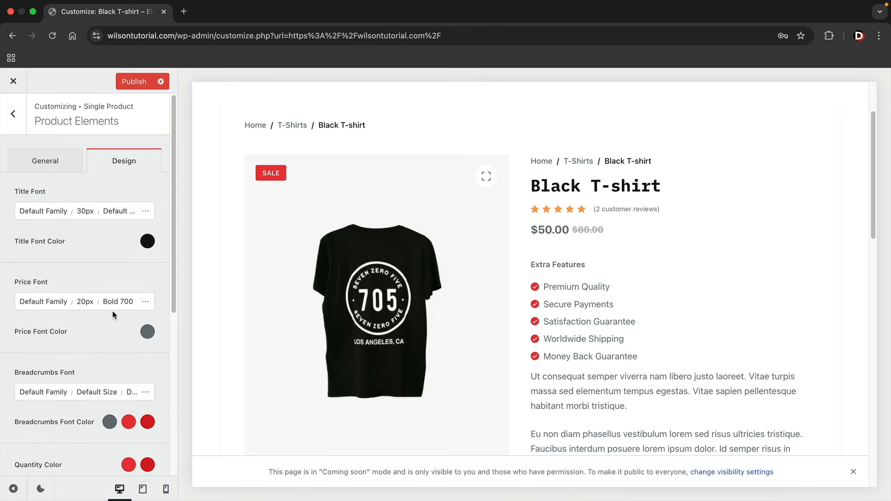
scroll(80, 352, "down", 5)
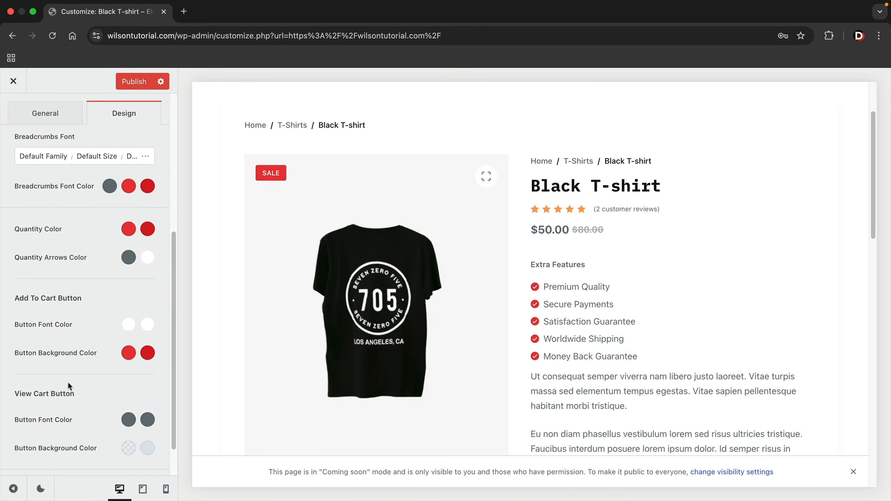
scroll(69, 387, "down", 2)
scroll(62, 404, "up", 10)
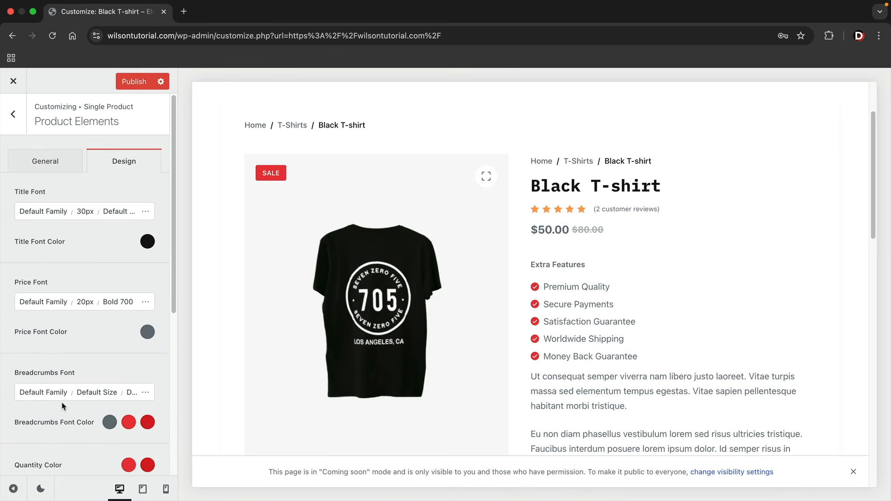
left_click(57, 169)
left_click(19, 123)
scroll(88, 306, "down", 1)
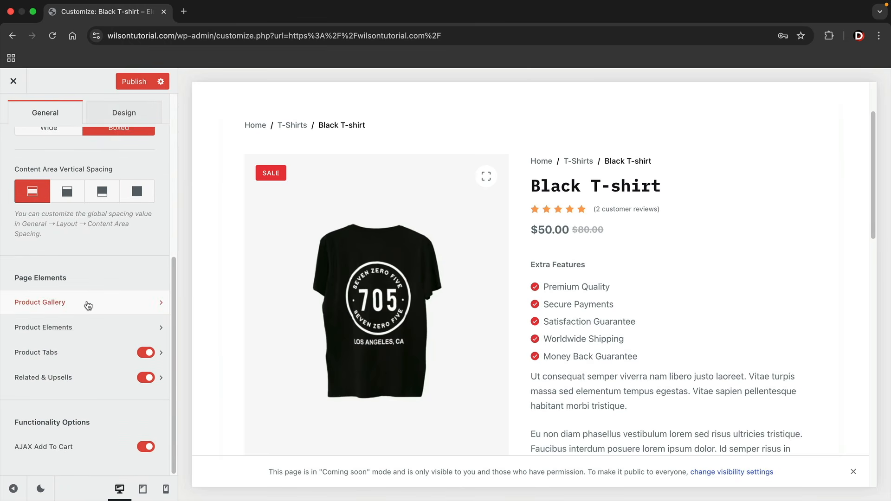
scroll(88, 306, "up", 5)
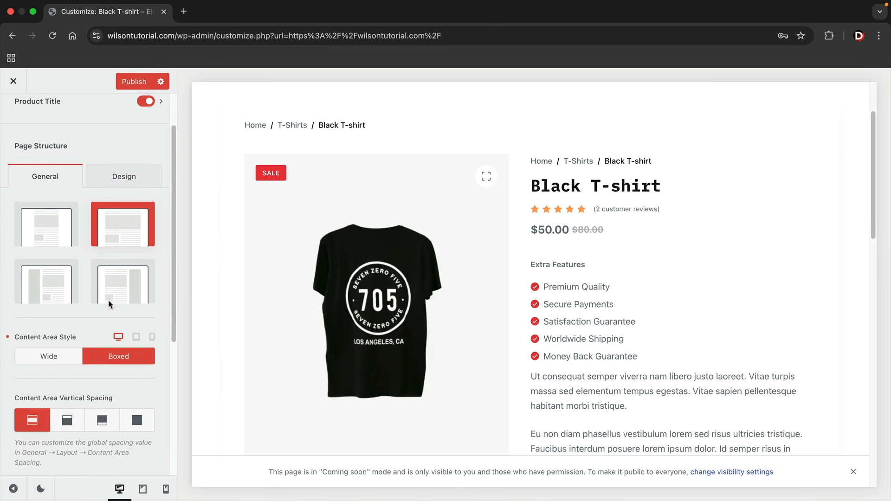
Try a solid colour and several gradient presets for the page background
left_click(120, 183)
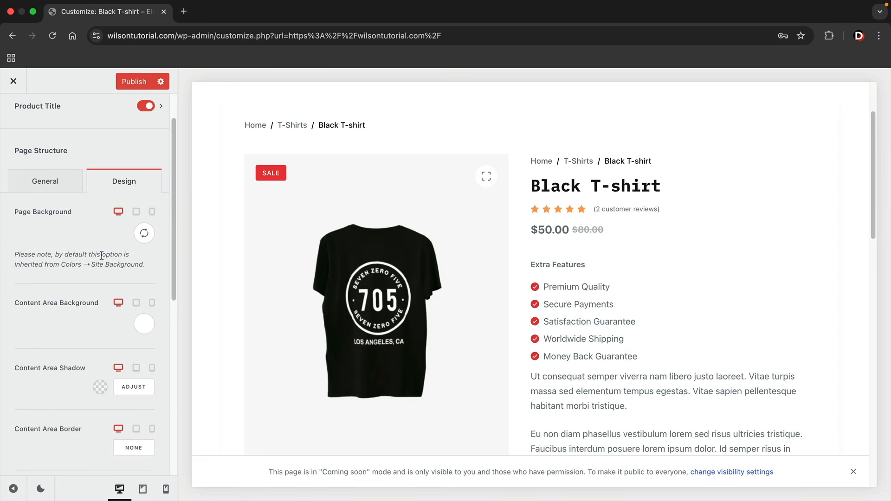
left_click(144, 324)
left_click_drag(139, 328, 17, 297)
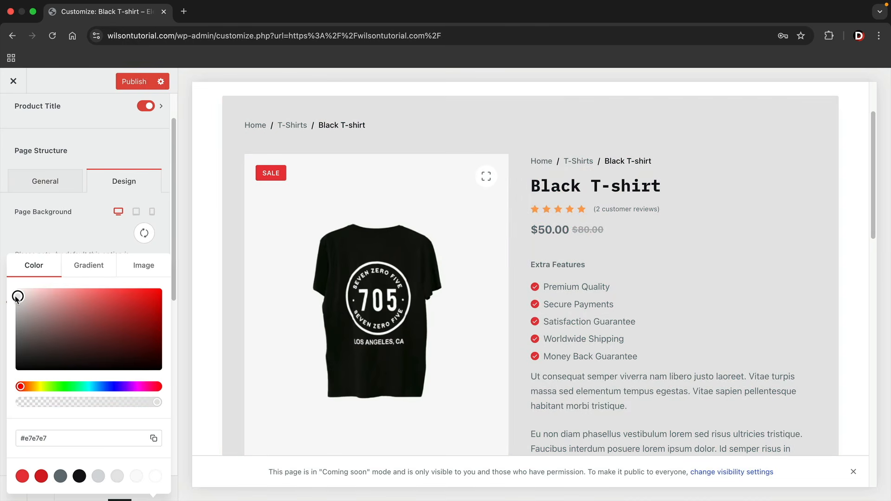
left_click(91, 266)
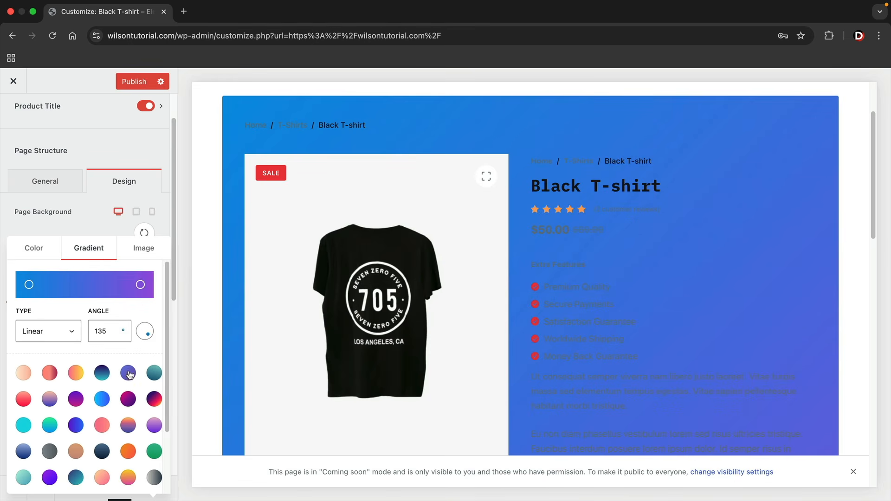
left_click(130, 399)
left_click(154, 399)
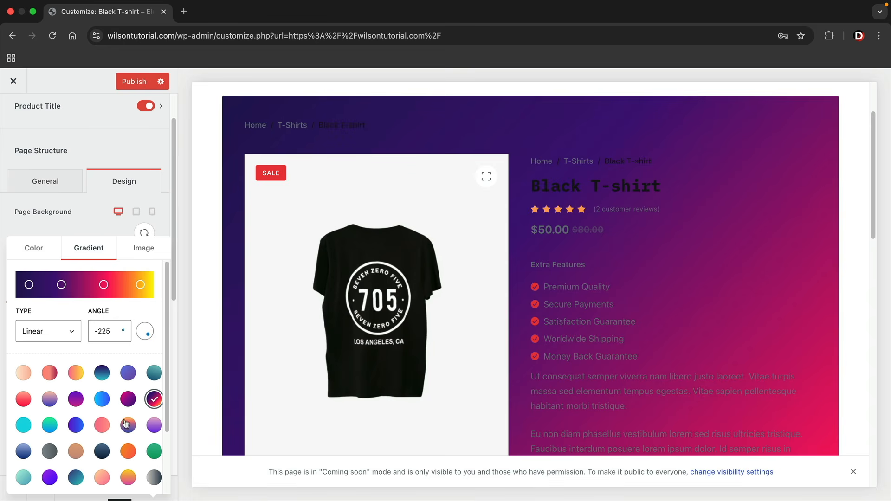
left_click(101, 425)
left_click(75, 426)
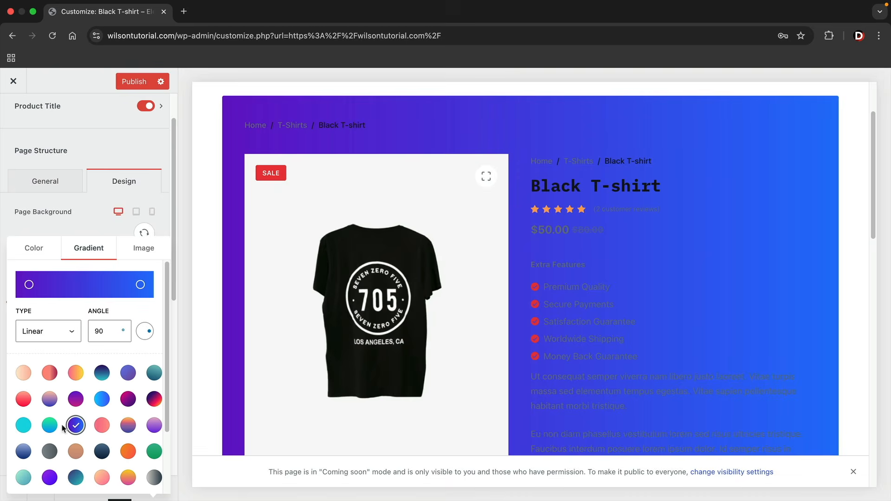
left_click(51, 426)
left_click(23, 426)
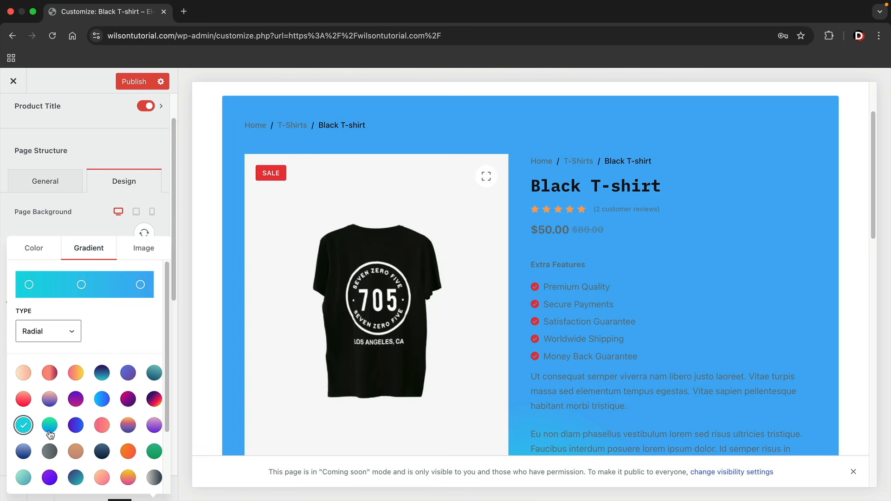
left_click(50, 428)
left_click(50, 401)
Set the page background back to a solid white colour, #ffffff
left_click(34, 249)
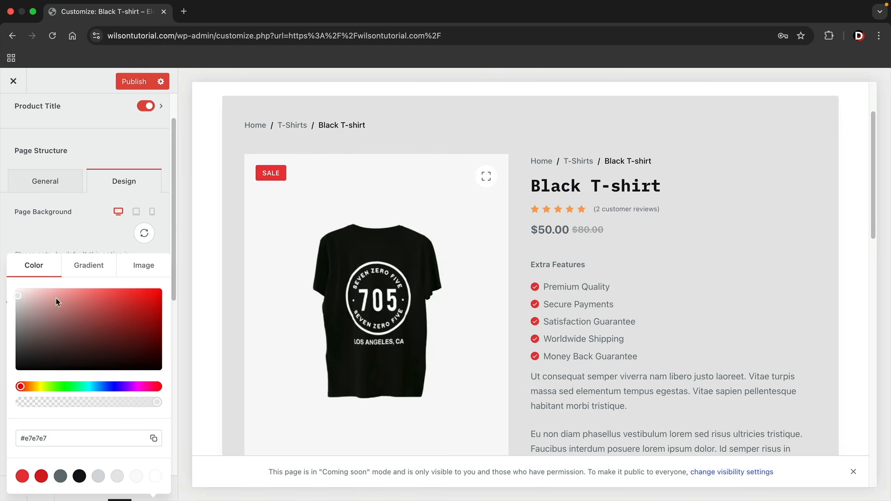
left_click_drag(17, 297, 14, 289)
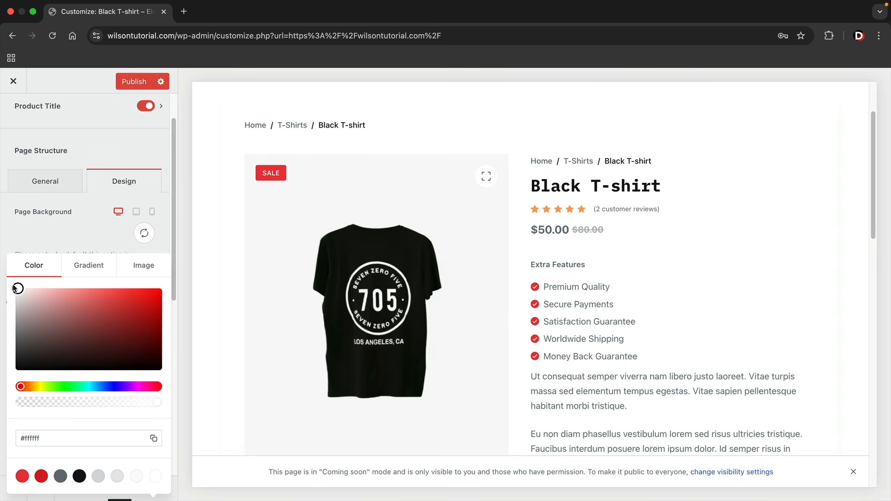
left_click(49, 241)
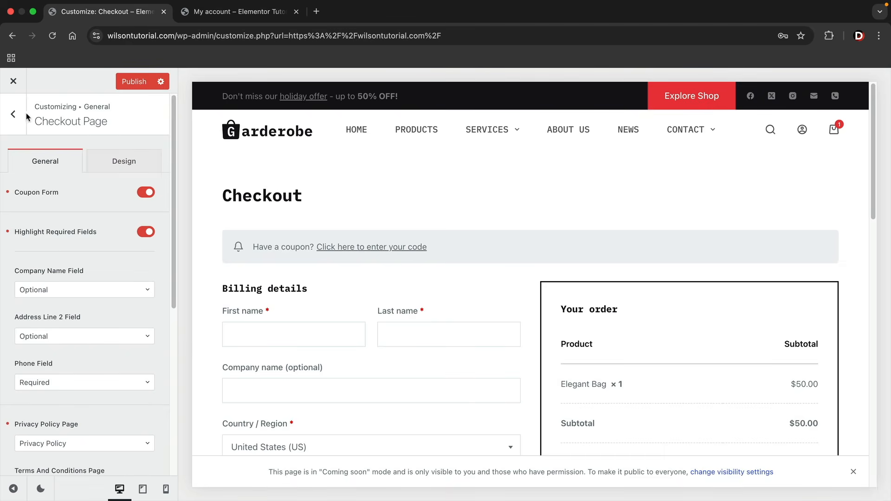
Open the Account Page settings and load the my-account page by trimming its URL
left_click(18, 115)
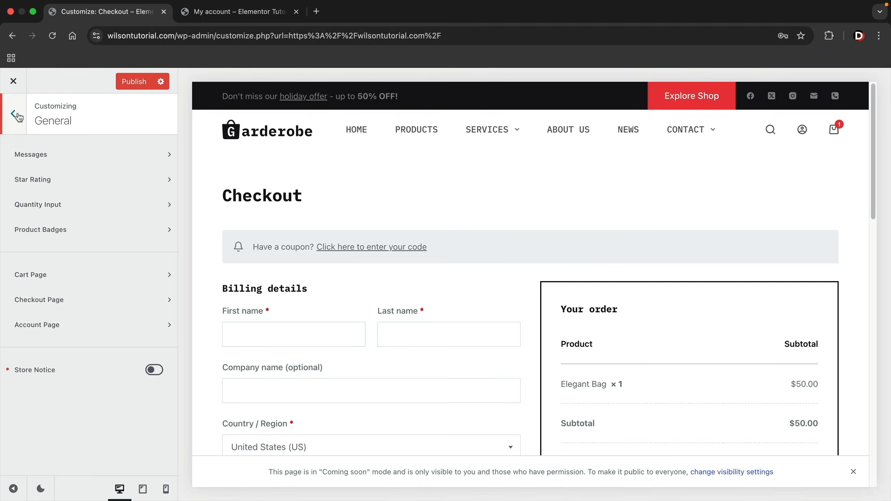
left_click(40, 328)
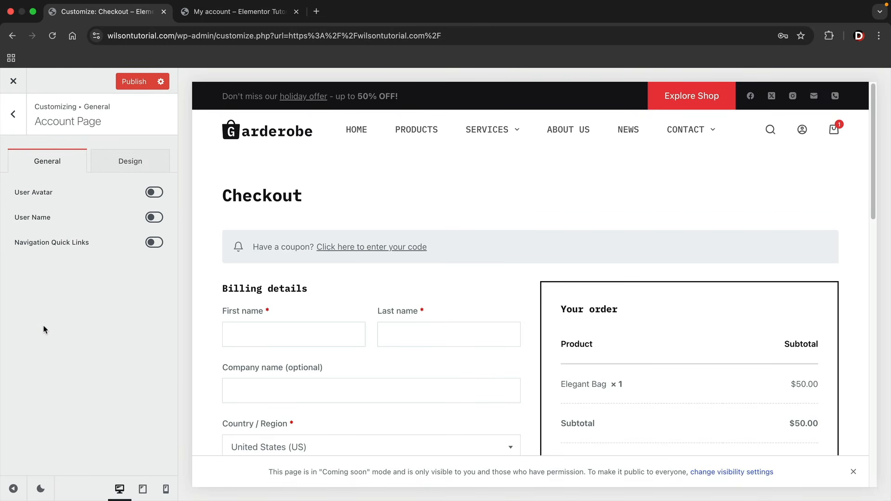
left_click(251, 18)
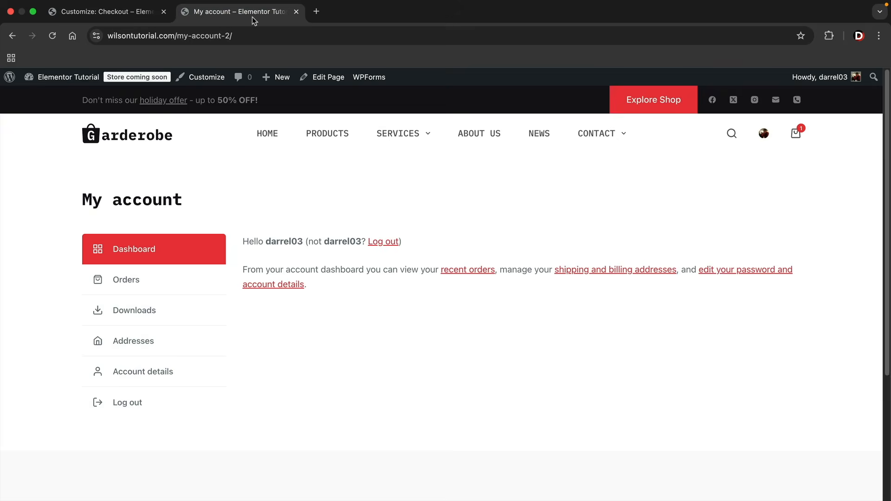
left_click_drag(252, 35, 261, 36)
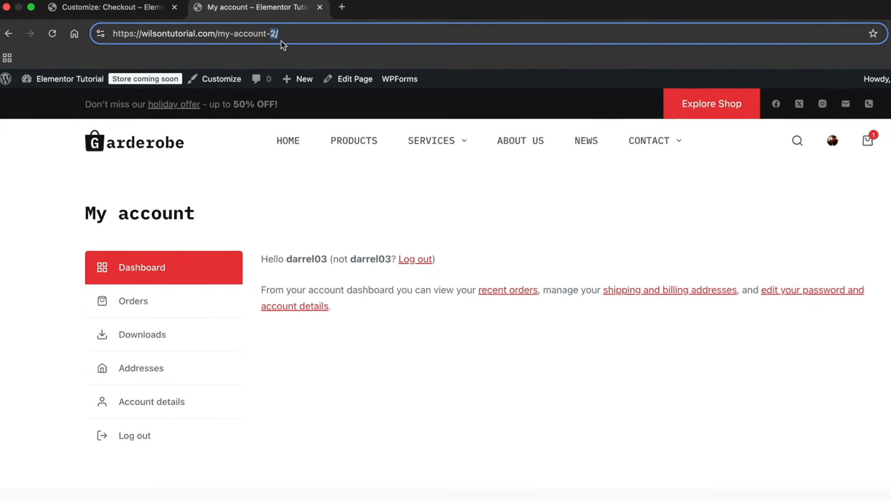
key("BackSpace")
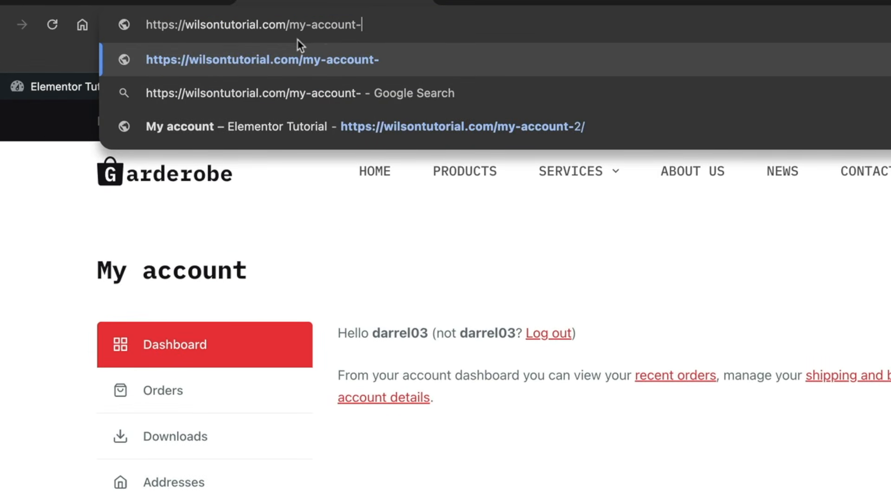
key("BackSpace")
key("Return")
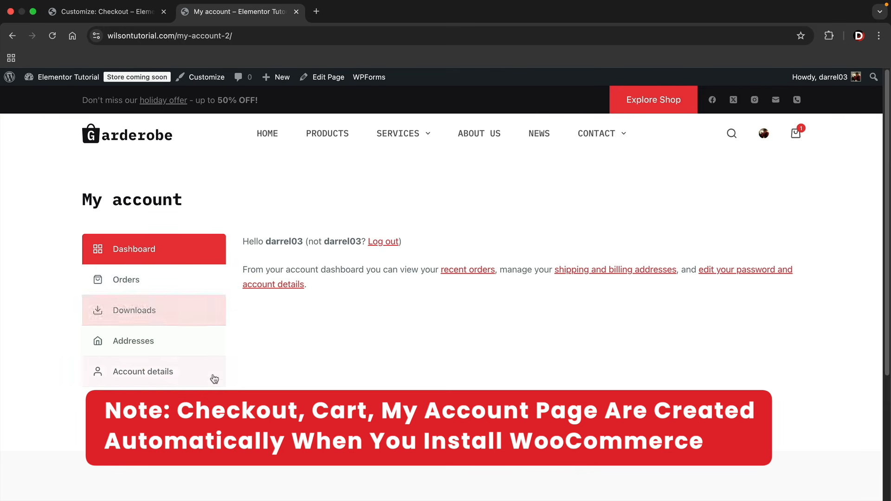
Visit the Orders, Downloads and Addresses sections, then return to the account Dashboard
left_click(187, 279)
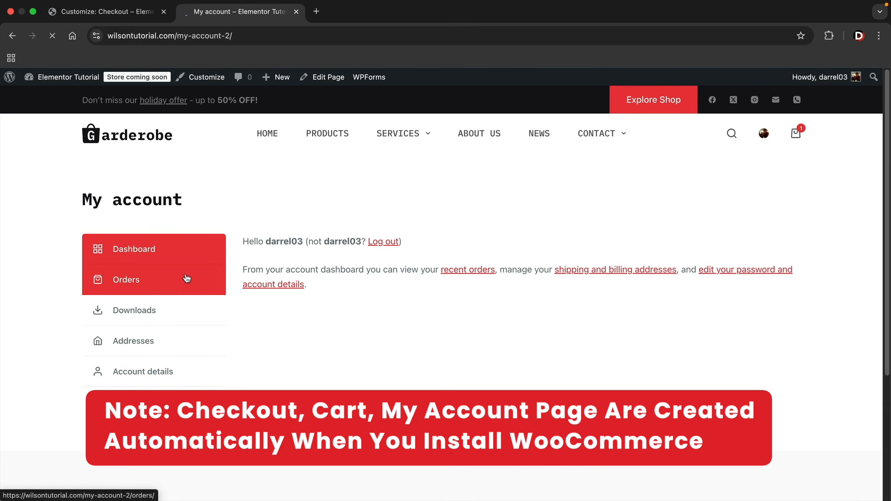
left_click(156, 313)
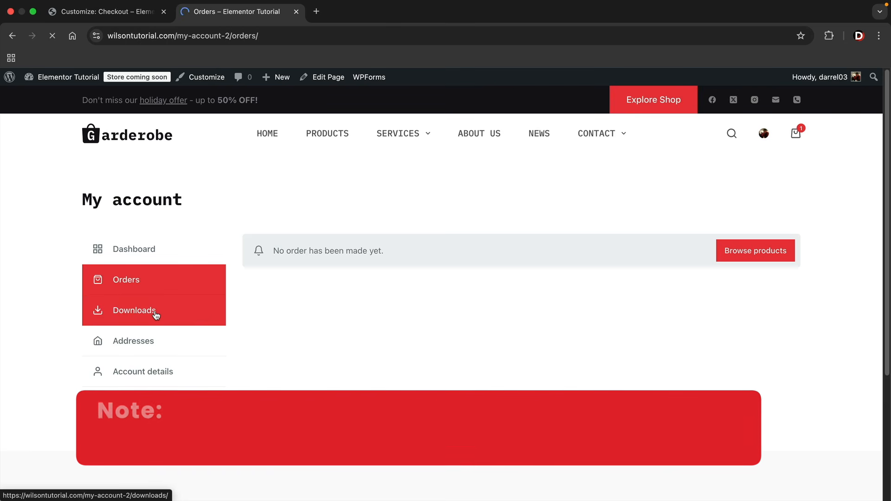
left_click(151, 344)
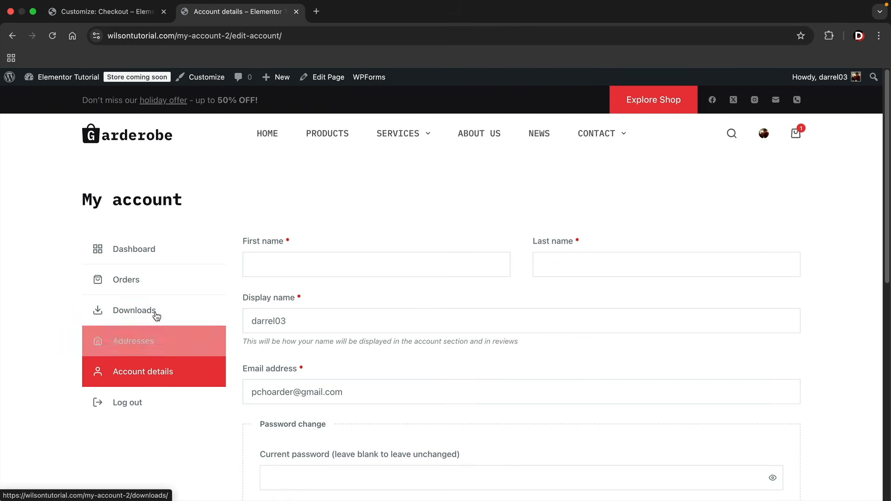
left_click(156, 254)
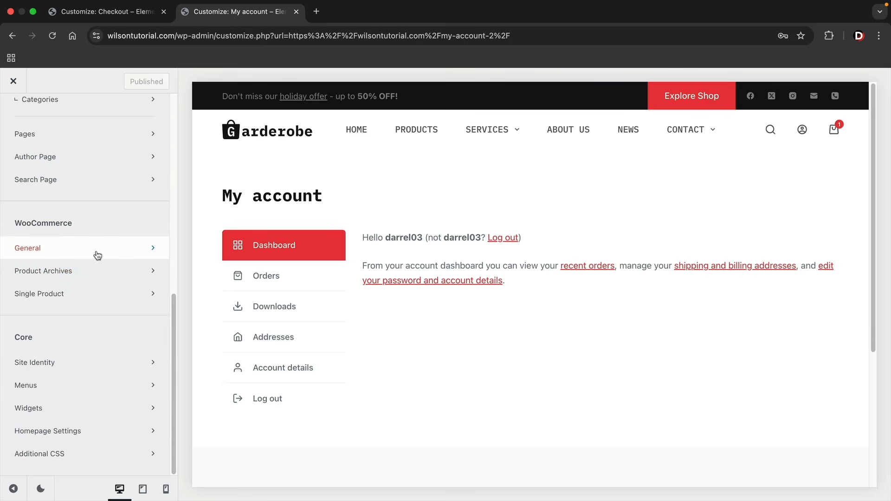
Enable User Avatar at size 41, plus User Name and Navigation Quick Links on the account page
left_click(96, 251)
left_click(82, 325)
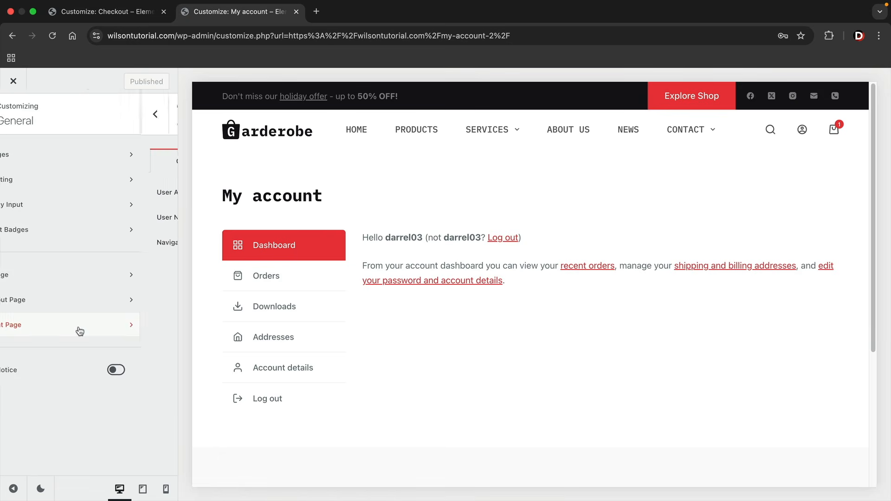
left_click(155, 192)
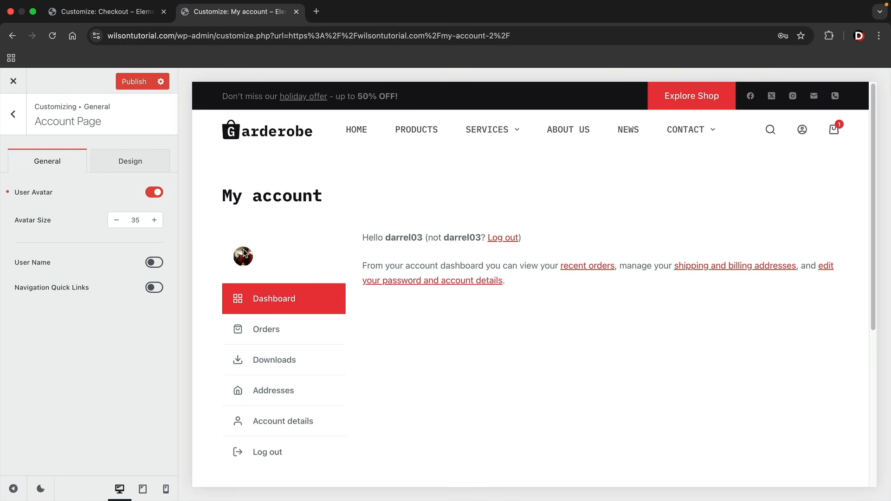
left_click(155, 220)
left_click(154, 220)
left_click(154, 220)
left_click(155, 220)
left_click(154, 220)
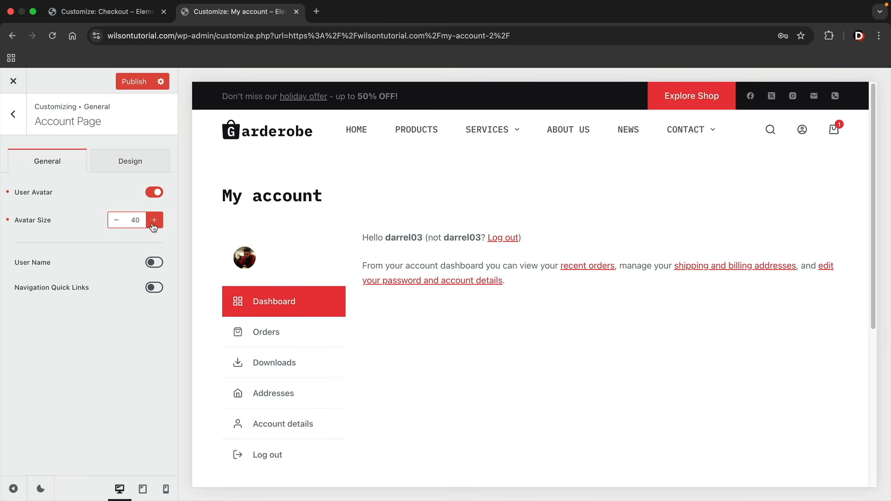
left_click(154, 220)
left_click(155, 262)
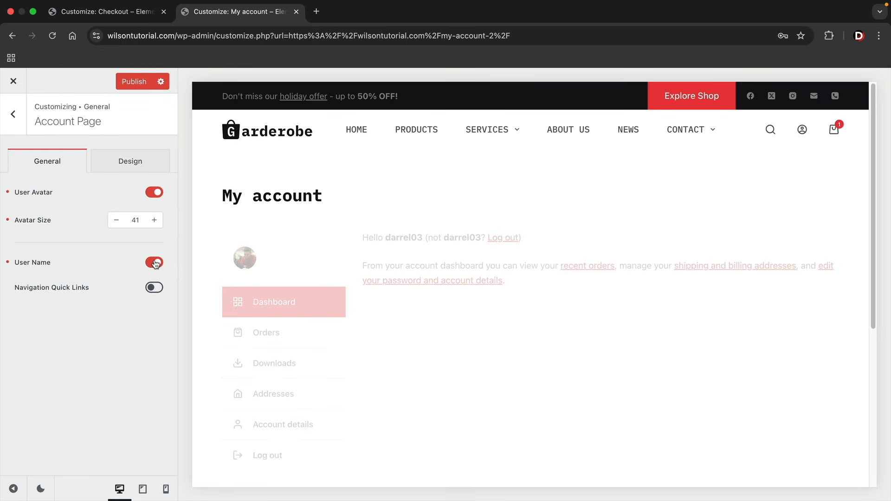
left_click(155, 288)
Check the account navigation colour settings, then publish the customizer changes
left_click(116, 163)
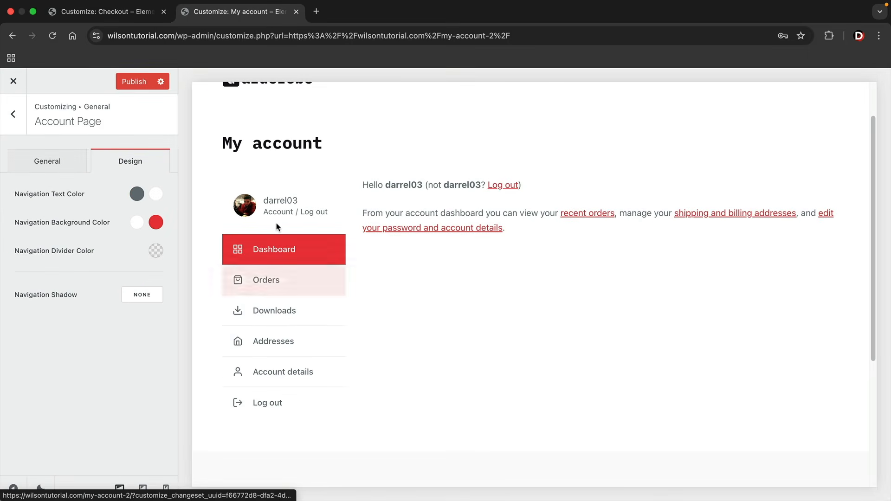
left_click(68, 168)
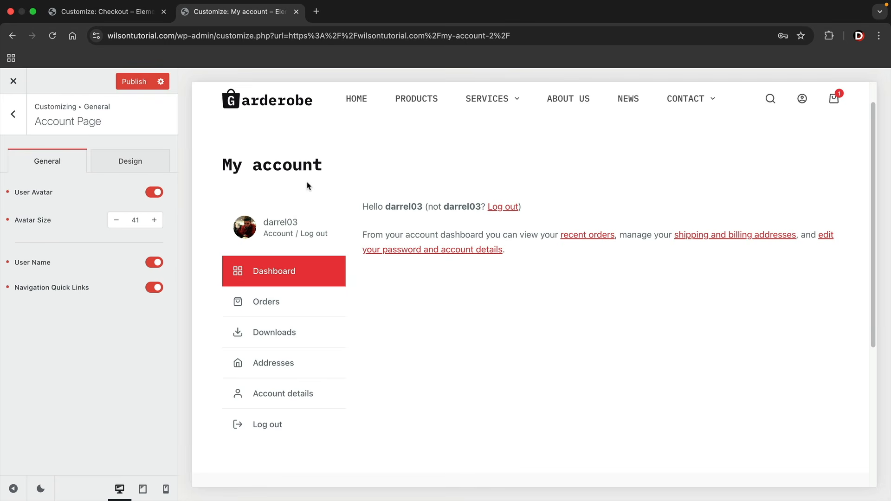
left_click(137, 83)
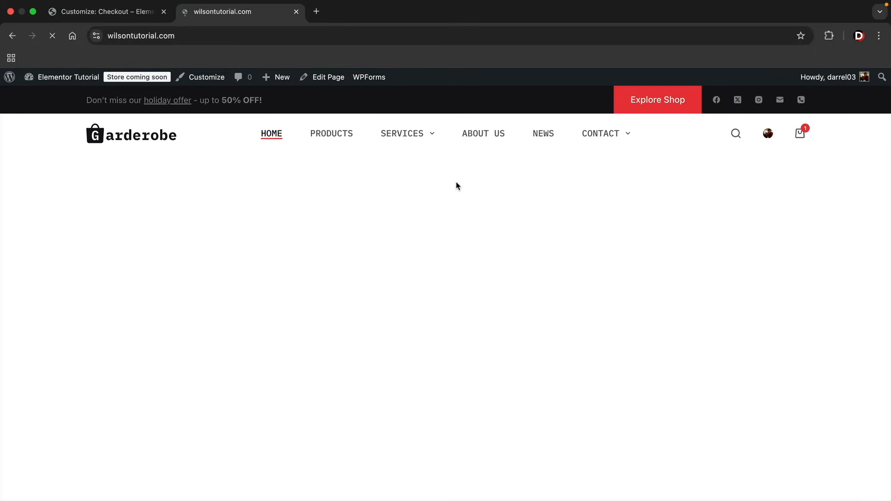
scroll(450, 227, "down", 2)
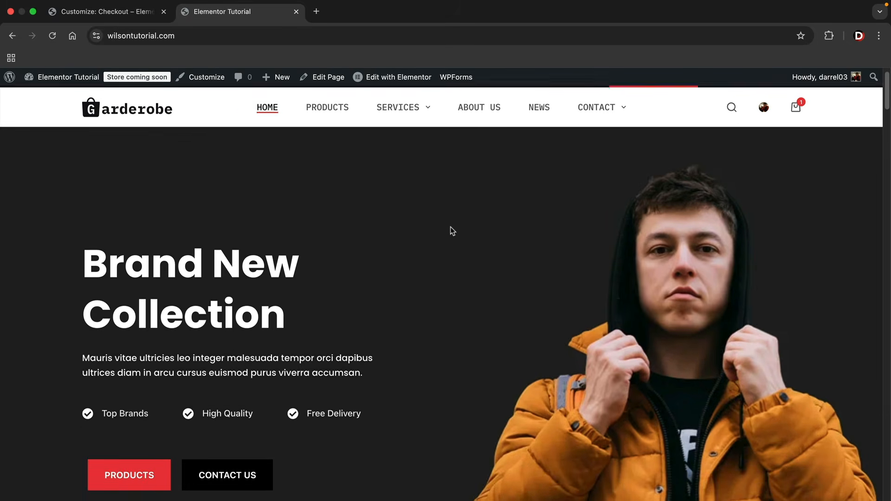
Go from the mini cart to the Cart page and open it in Elementor via Edit Page
scroll(451, 225, "up", 1)
left_click(796, 113)
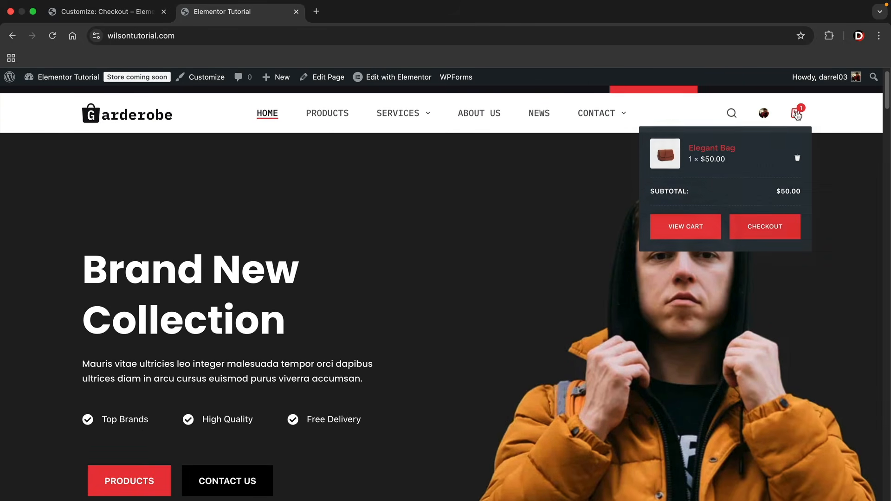
left_click(703, 231)
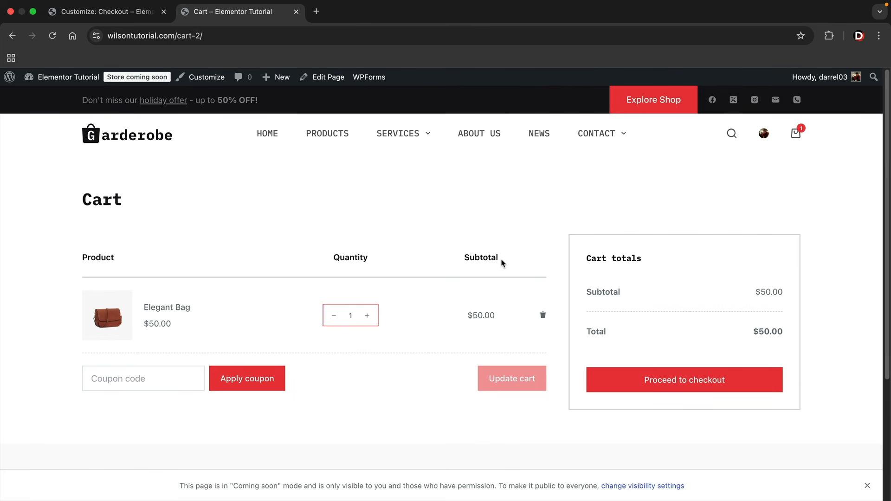
left_click_drag(94, 200, 137, 206)
left_click(141, 207)
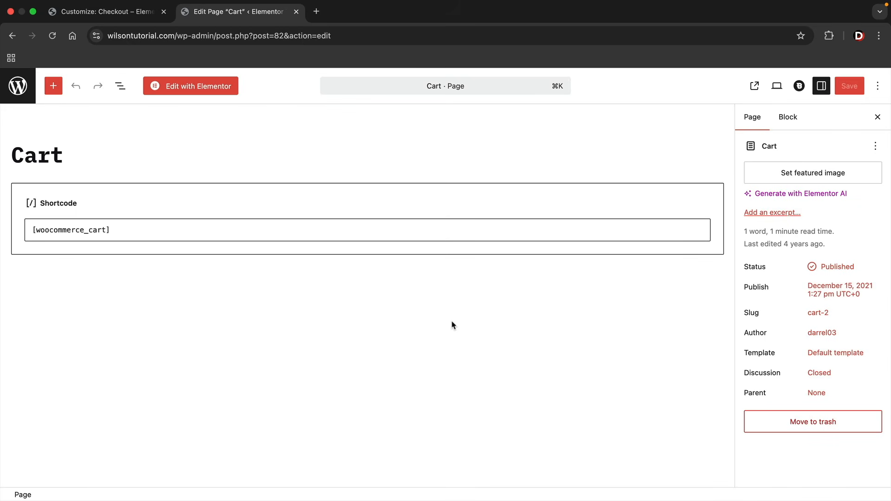
left_click(197, 88)
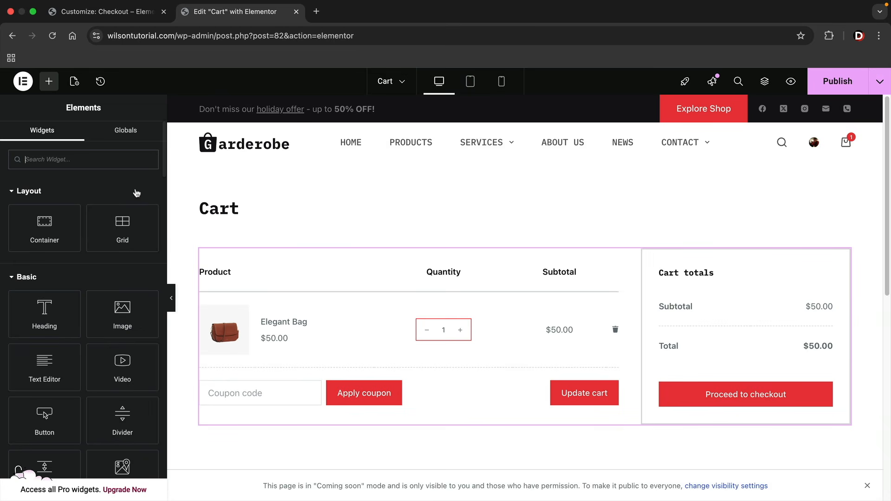
Try the 'cart' widget search, dismiss the Menu Cart Pro prompt, then select the cart shortcode widget
type("cart")
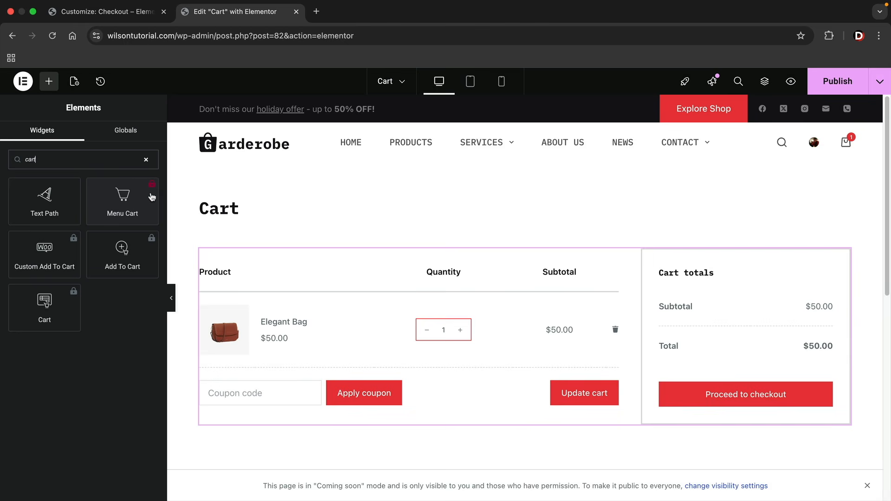
left_click(126, 201)
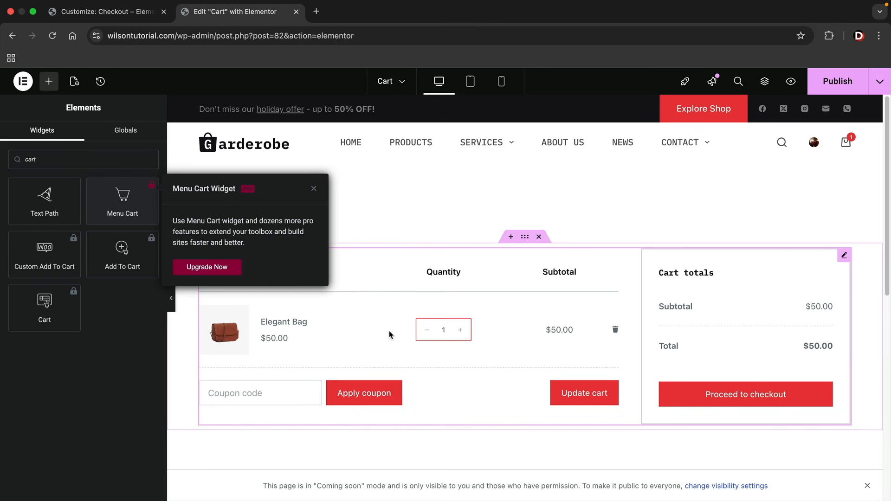
left_click(314, 189)
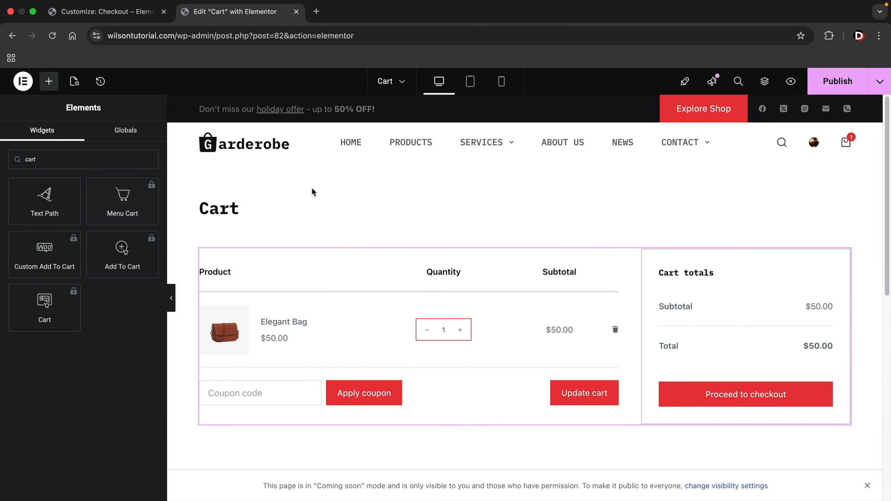
left_click_drag(80, 162, 4, 165)
key("BackSpace")
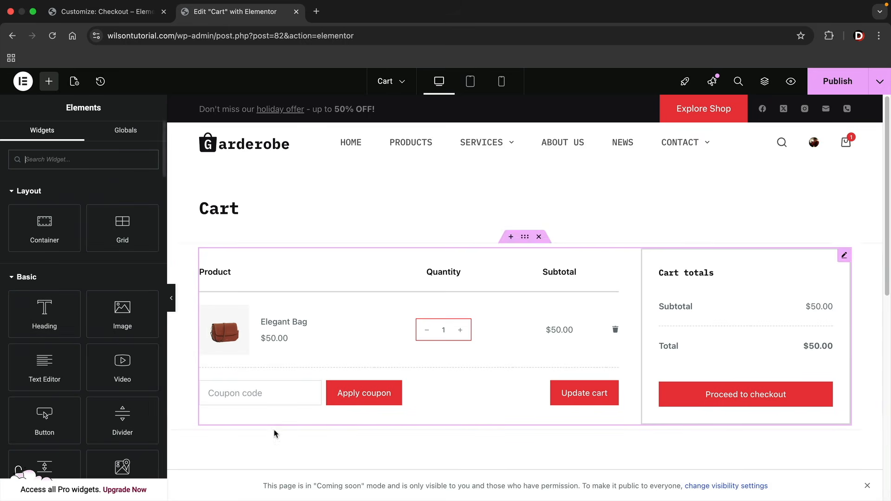
scroll(339, 422, "down", 2)
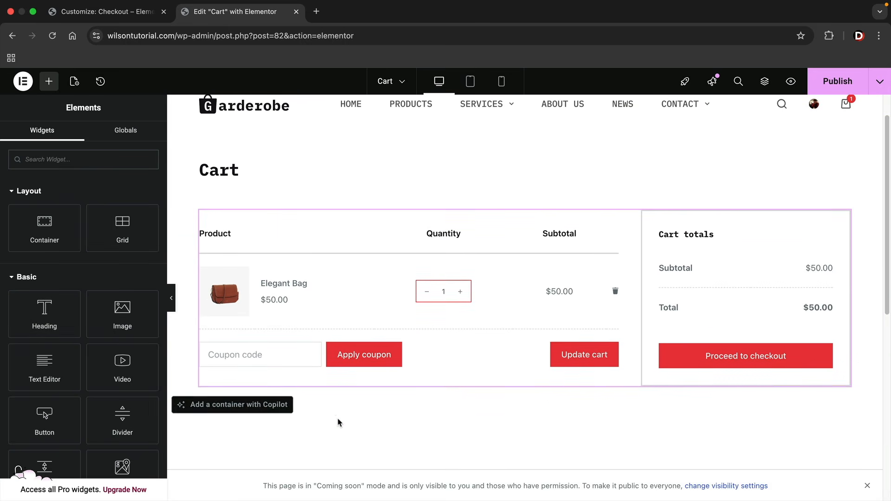
left_click(467, 279)
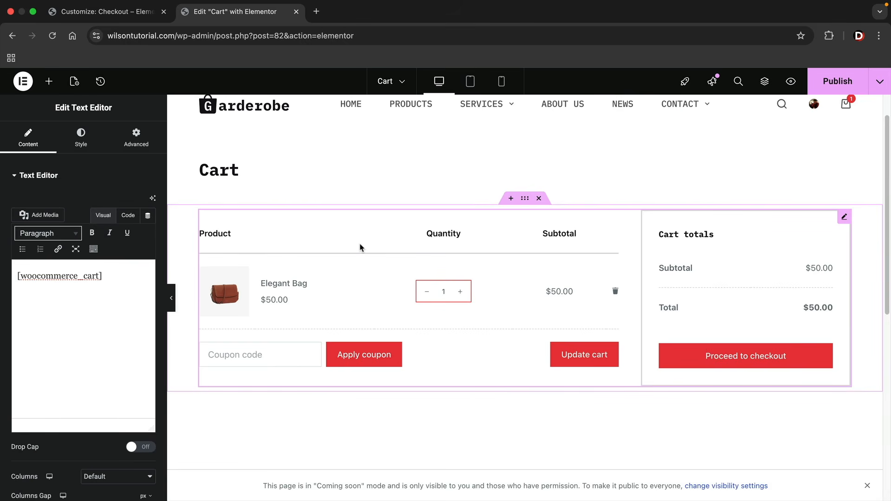
Set the cart text typography to Poppins, weight Bold
left_click_drag(127, 279, 1, 278)
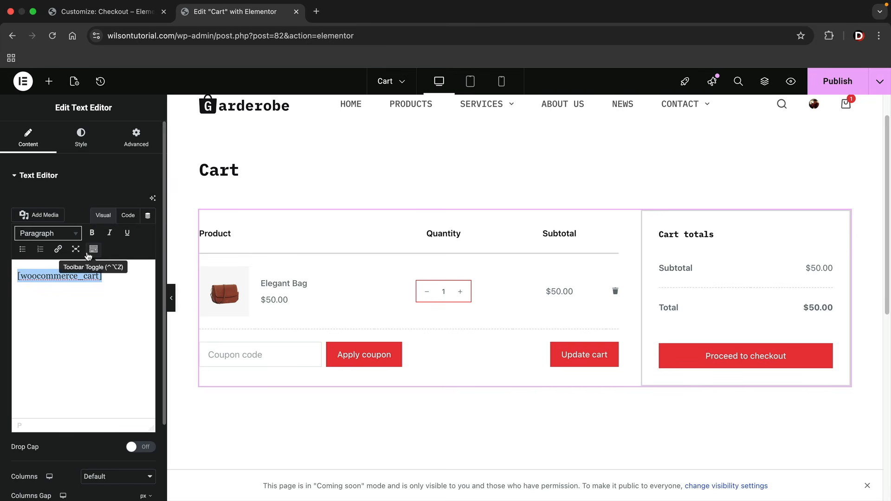
left_click(80, 139)
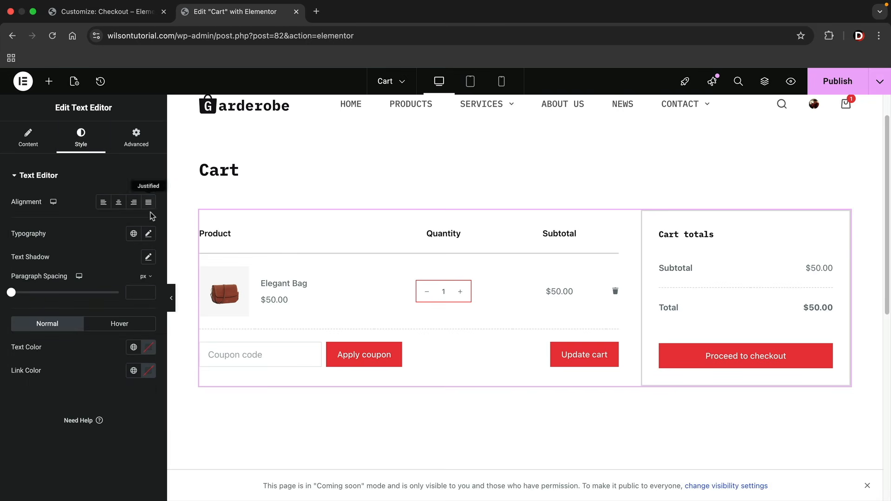
left_click(148, 235)
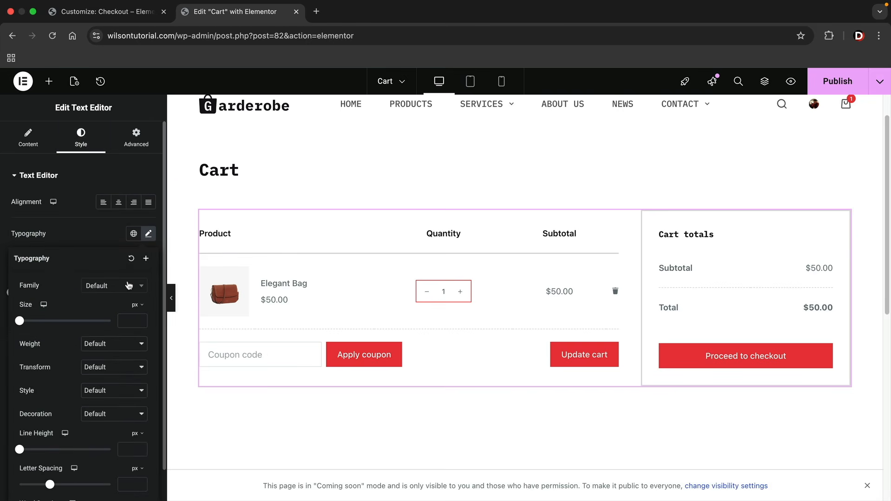
left_click(138, 289)
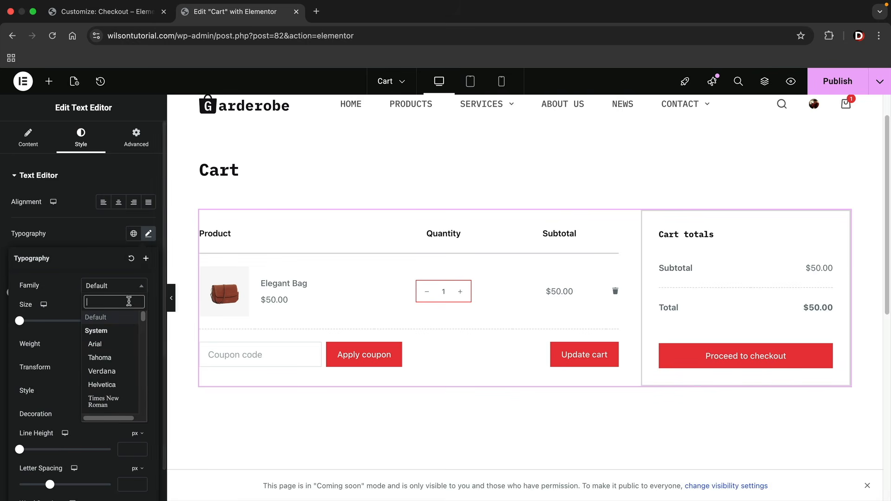
type("popp")
left_click(111, 330)
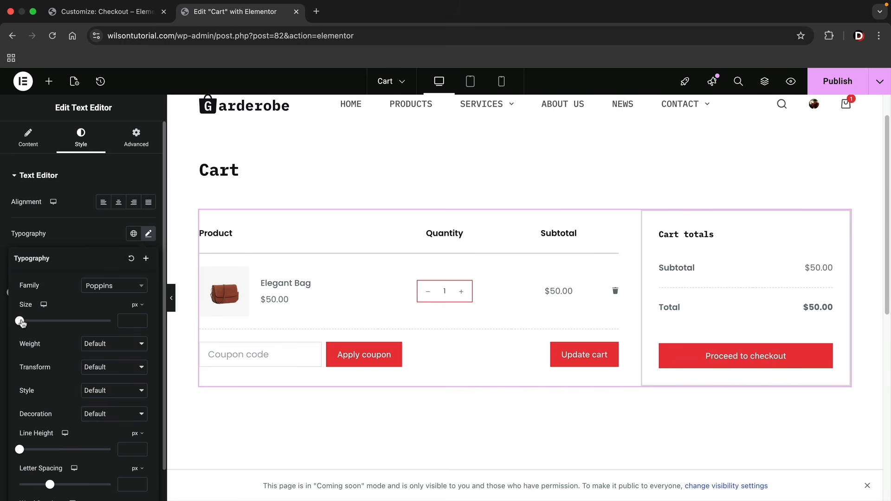
left_click(108, 344)
left_click(108, 367)
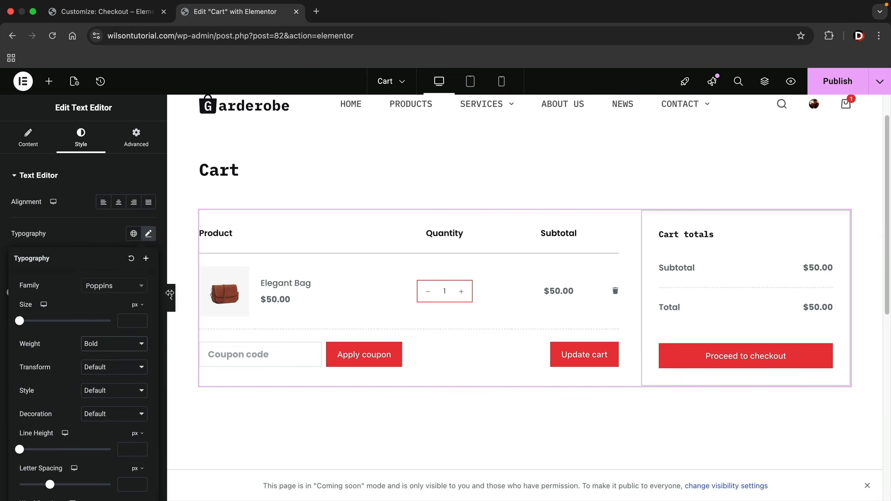
left_click(117, 204)
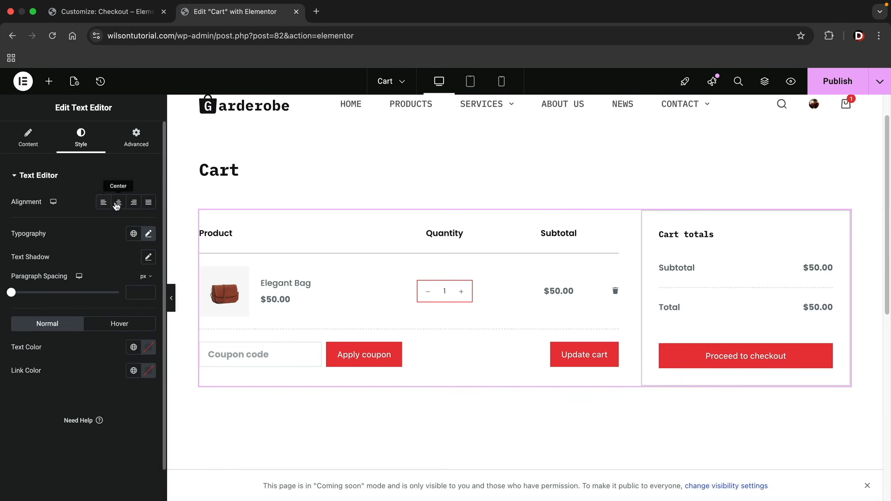
Try padding values on the cart widget, then leave its padding empty
left_click(135, 139)
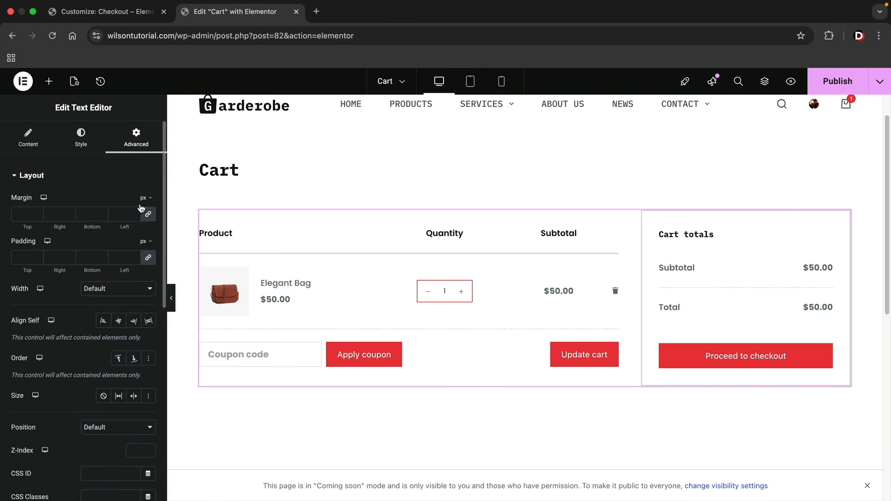
left_click(38, 258)
type("8")
left_click_drag(37, 255, 33, 254)
key("BackSpace")
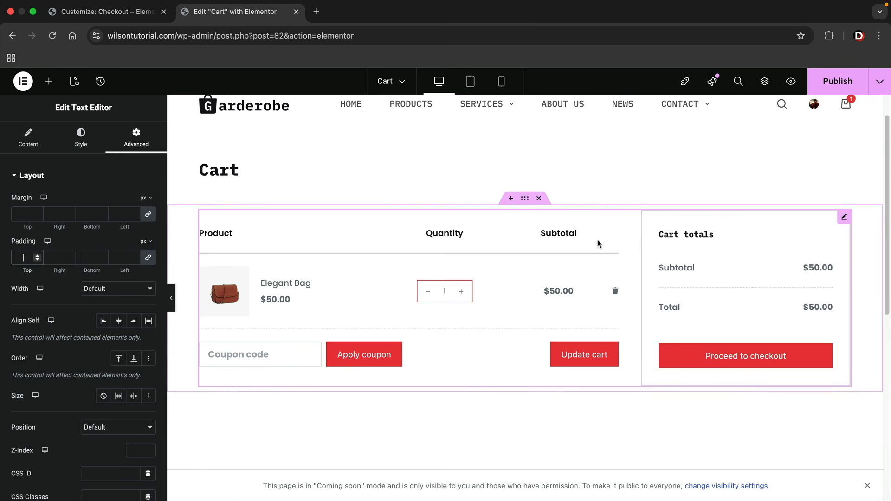
Add a Heading widget above the cart table
left_click(28, 135)
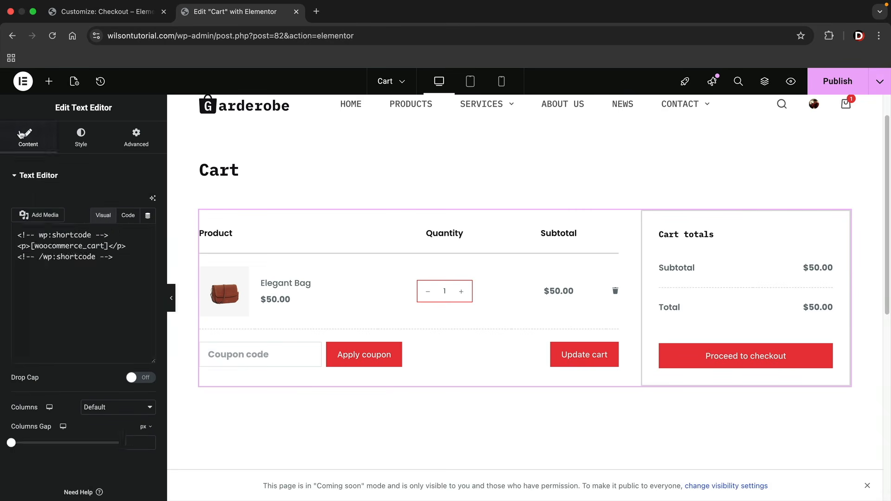
left_click(49, 81)
left_click_drag(50, 306, 239, 207)
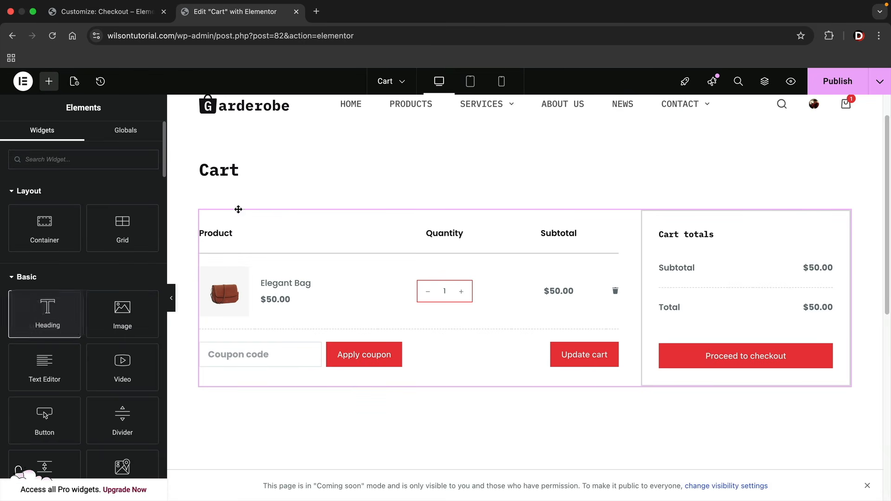
left_click_drag(62, 303, 292, 222)
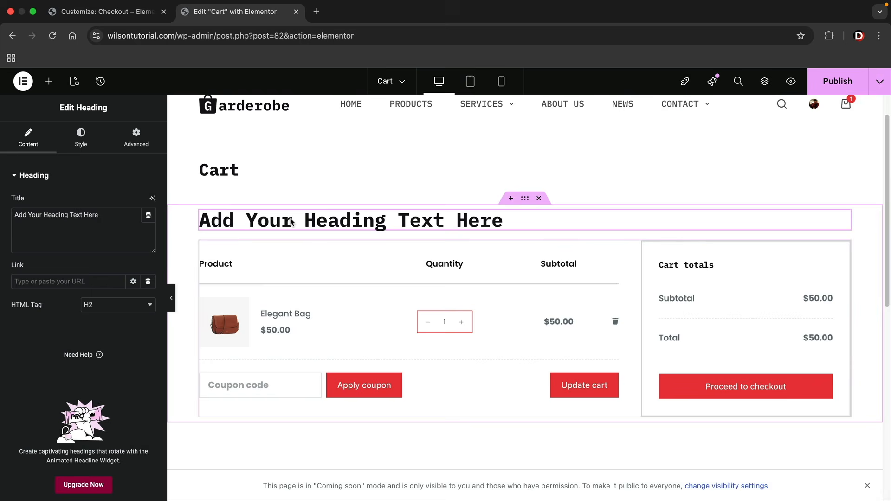
scroll(302, 268, "down", 2)
Add an Image widget placeholder below the cart table
left_click(49, 81)
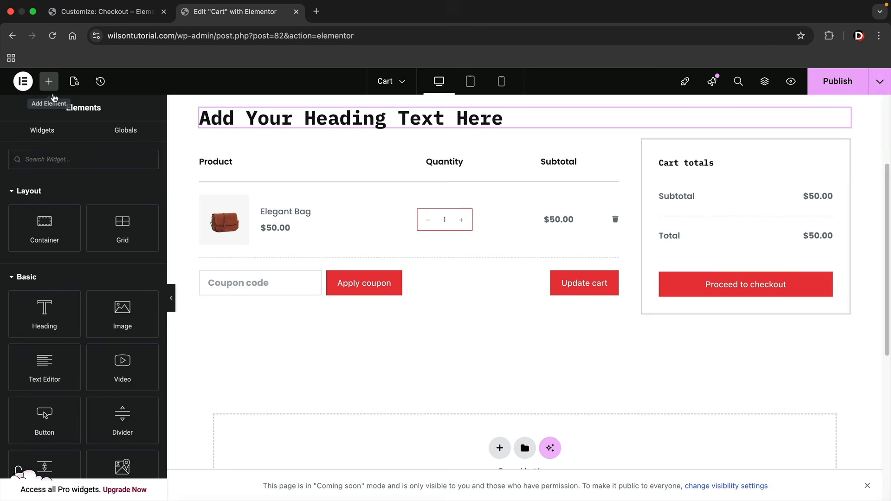
left_click_drag(123, 319, 297, 319)
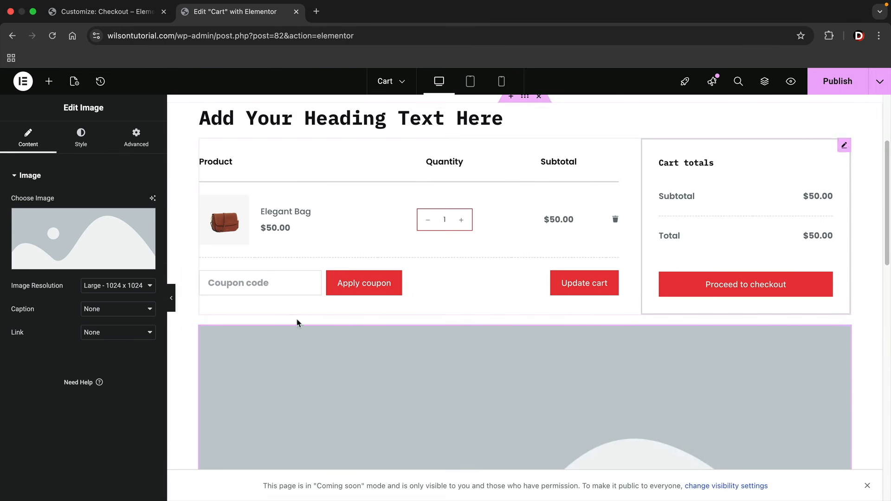
scroll(366, 422, "up", 2)
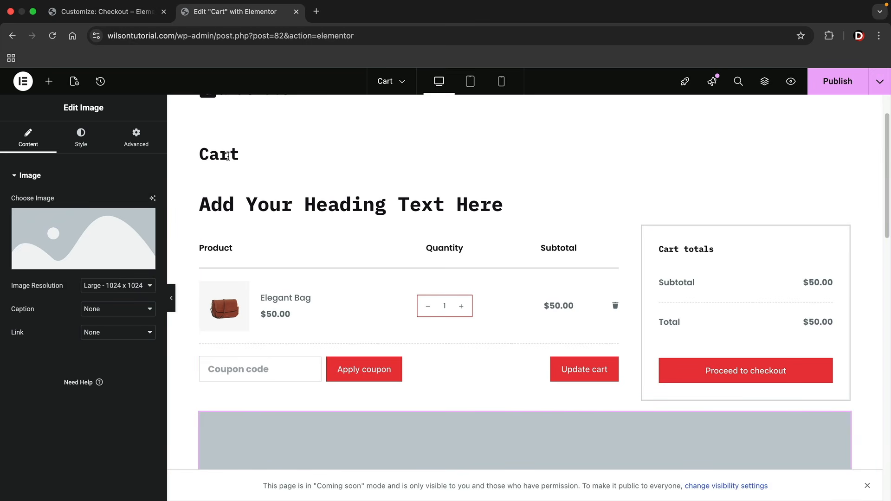
scroll(242, 169, "up", 1)
left_click(214, 188)
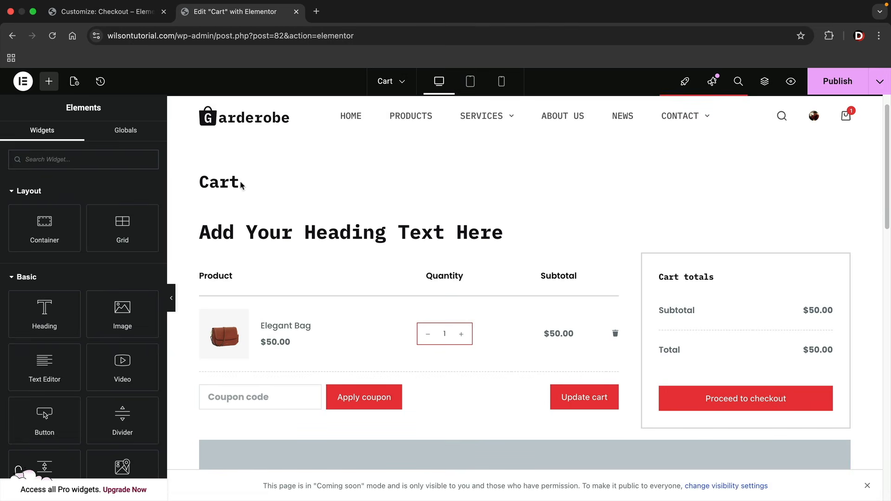
Set the page layout to Elementor Full Width in Page Settings
left_click(75, 82)
scroll(95, 331, "down", 3)
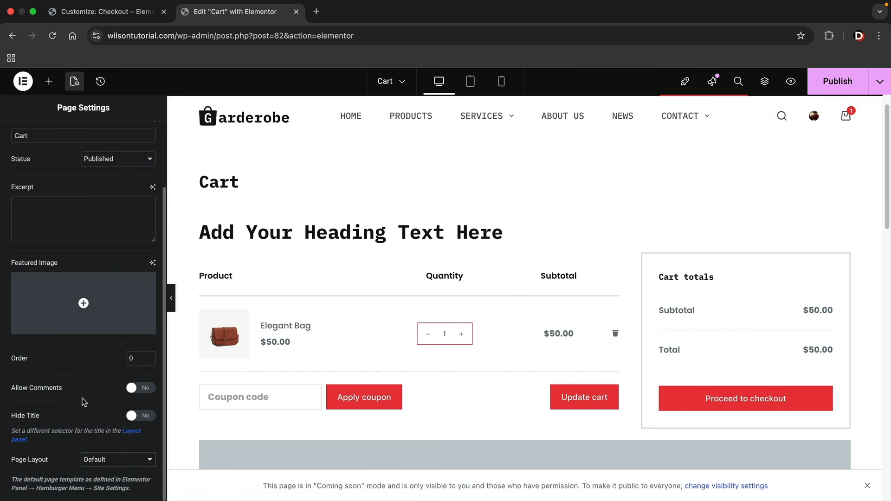
left_click(107, 460)
left_click(120, 430)
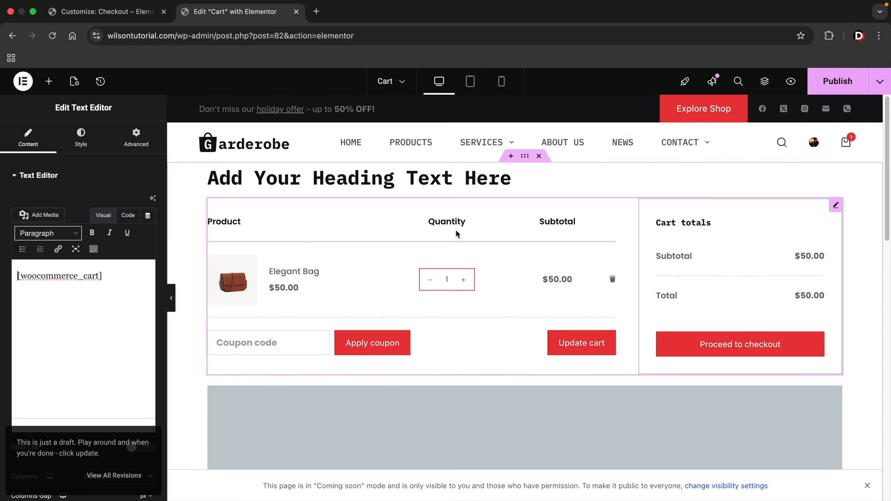
Delete the image placeholder and retype the heading as 'Cart'
right_click(335, 436)
left_click(351, 486)
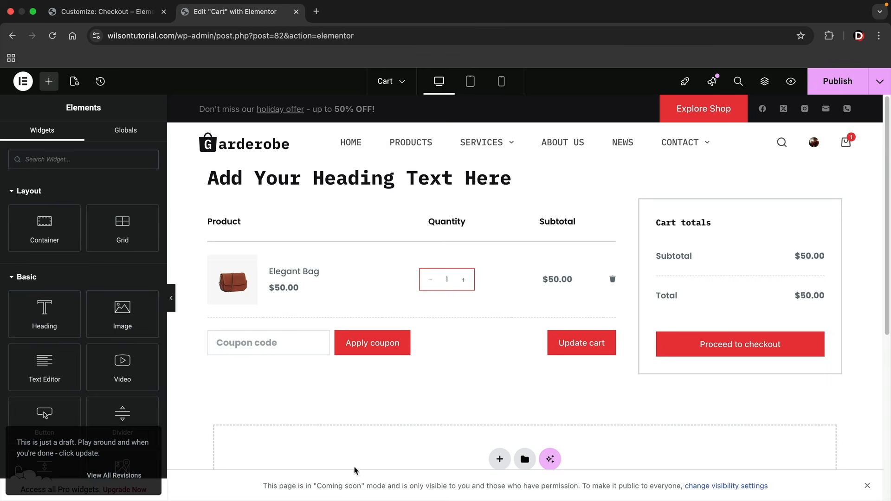
triple_click(366, 180)
type("Cart")
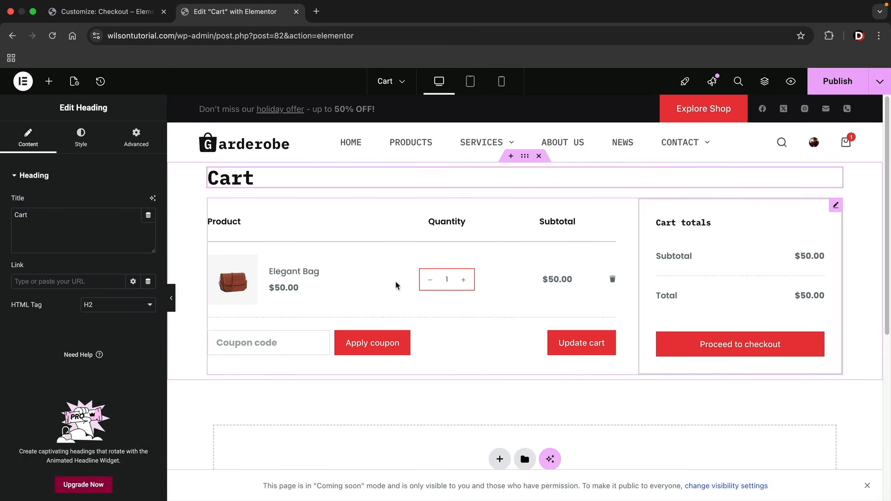
Reopen Page Settings to recheck the page layout options
left_click(75, 82)
scroll(121, 287, "down", 3)
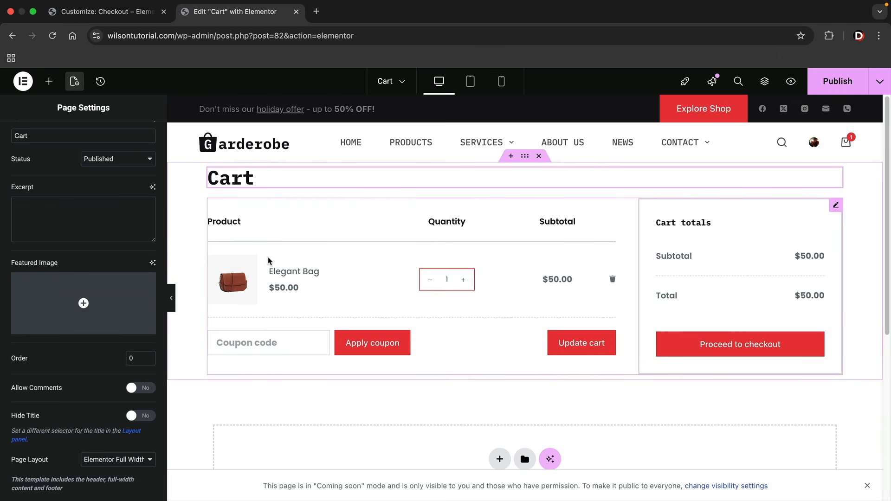
left_click(139, 463)
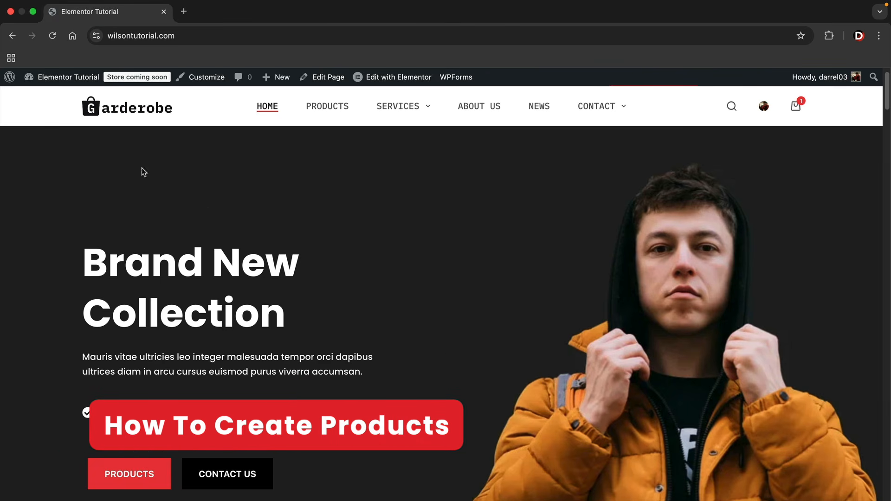
Search Add Plugins for woocommerce and review its details, confirming WooCommerce is Active
mouse_move(68, 77)
left_click(55, 100)
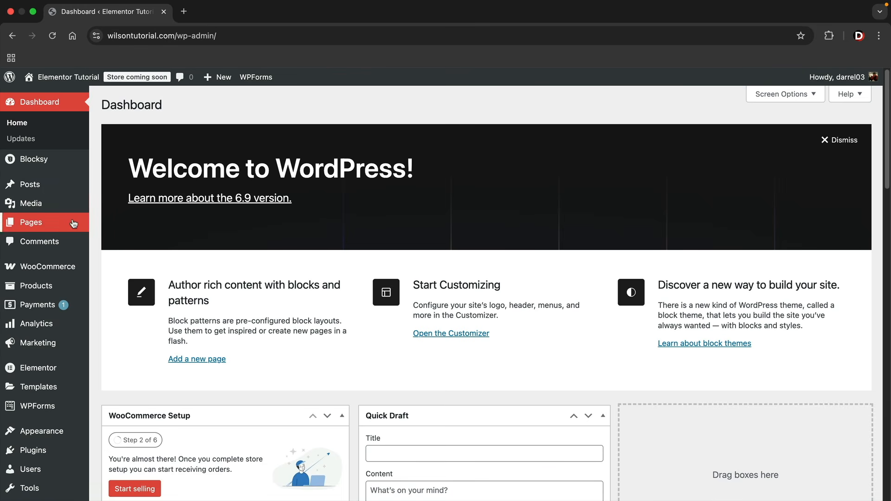
mouse_move(46, 451)
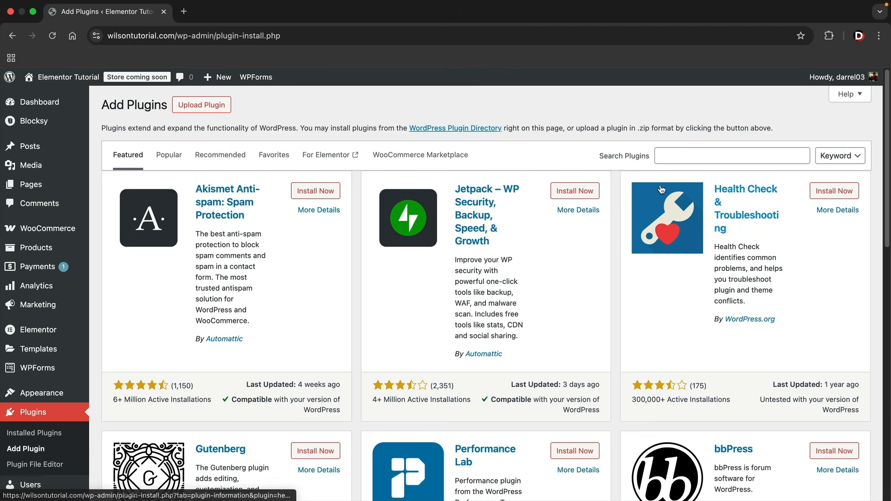
left_click(685, 155)
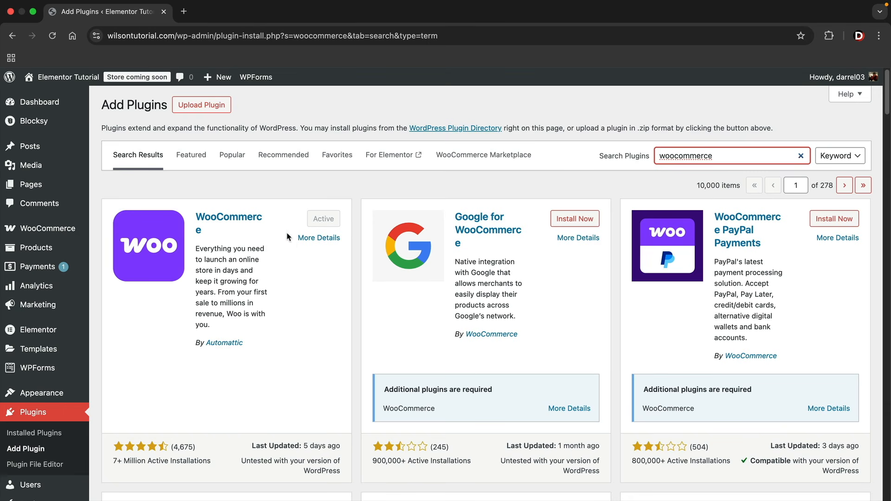
left_click(214, 217)
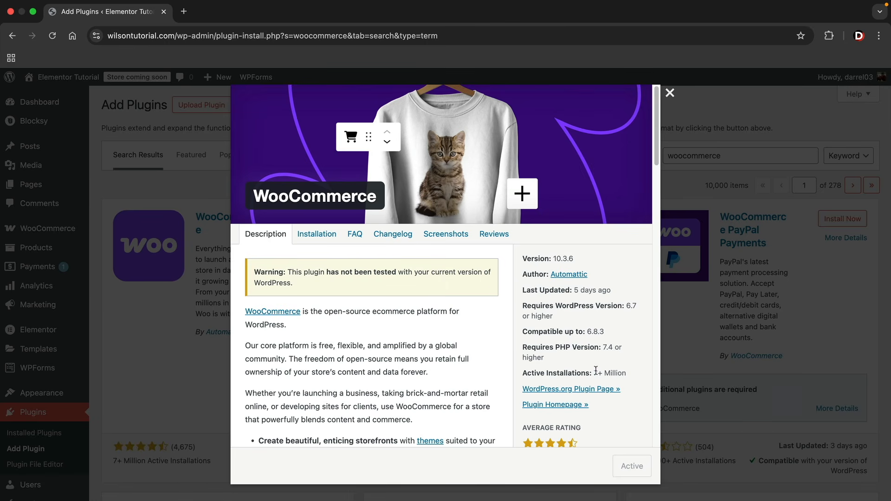
left_click_drag(593, 373, 605, 368)
left_click(670, 93)
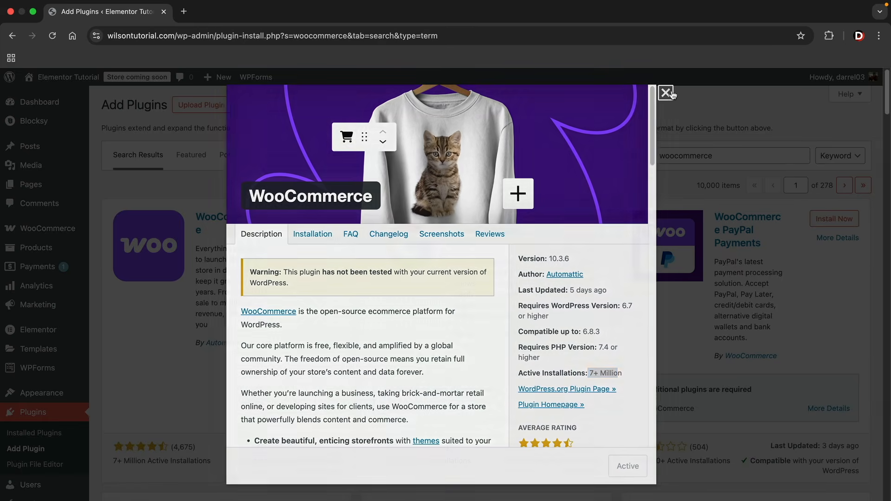
mouse_move(53, 228)
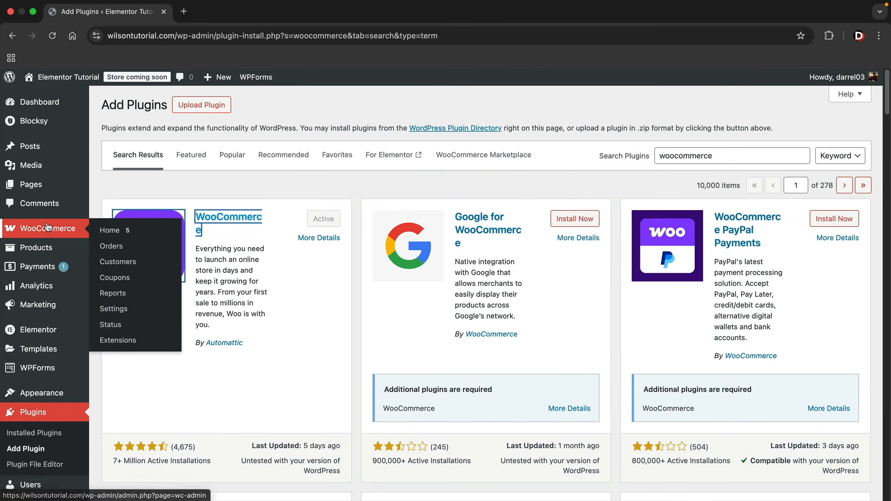
Open the WooCommerce menu and view the store's Customers list
left_click(122, 231)
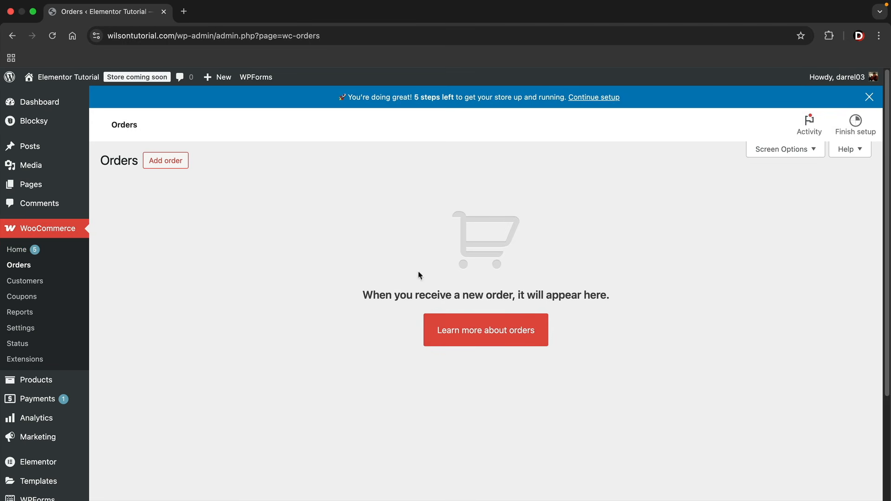
left_click(45, 283)
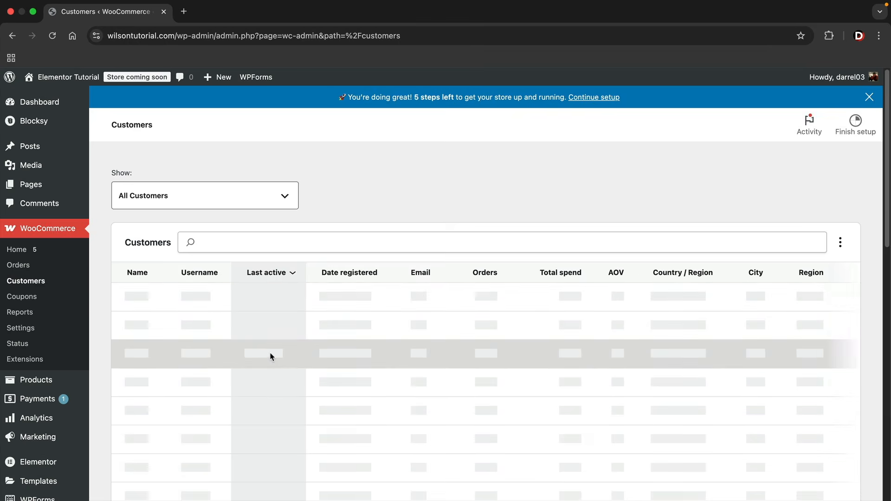
scroll(272, 357, "down", 1)
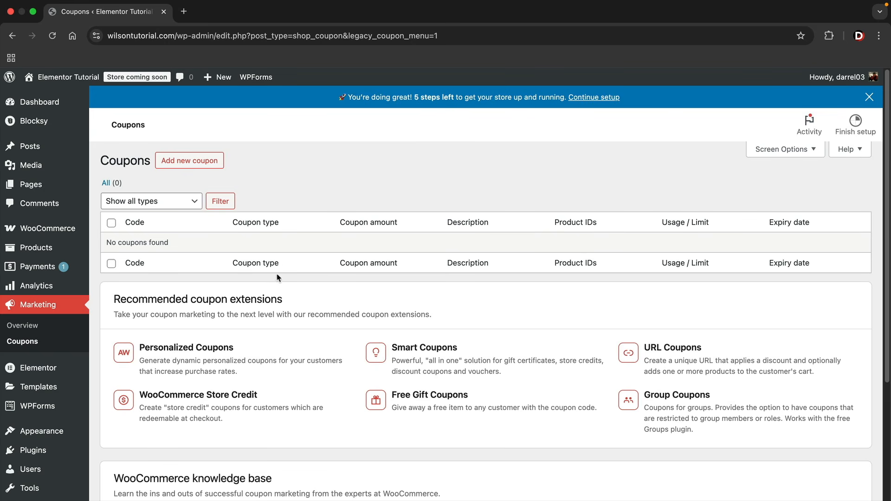
Look over WooCommerce Analytics, then bring up the store Settings General tab
mouse_move(82, 233)
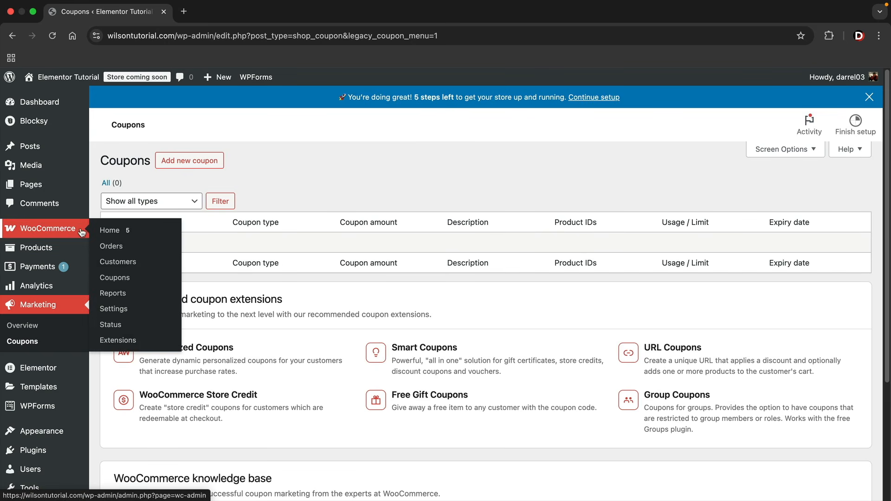
left_click(117, 296)
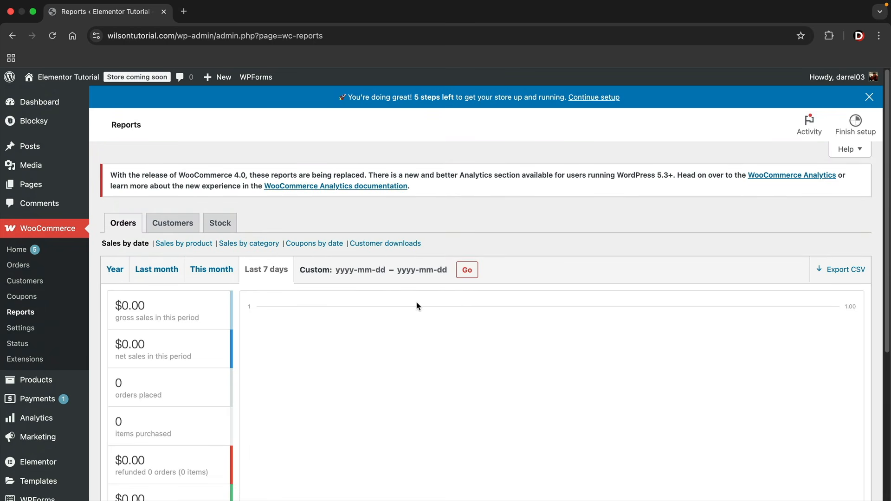
left_click(777, 177)
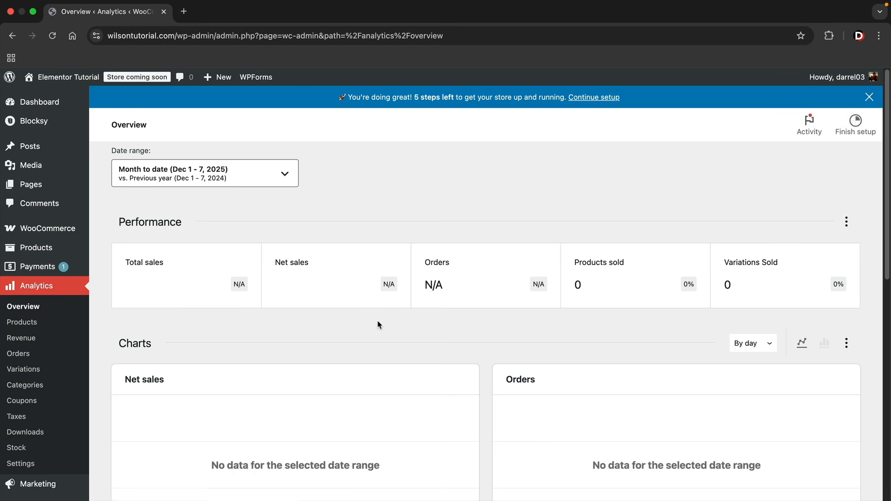
scroll(201, 270, "down", 5)
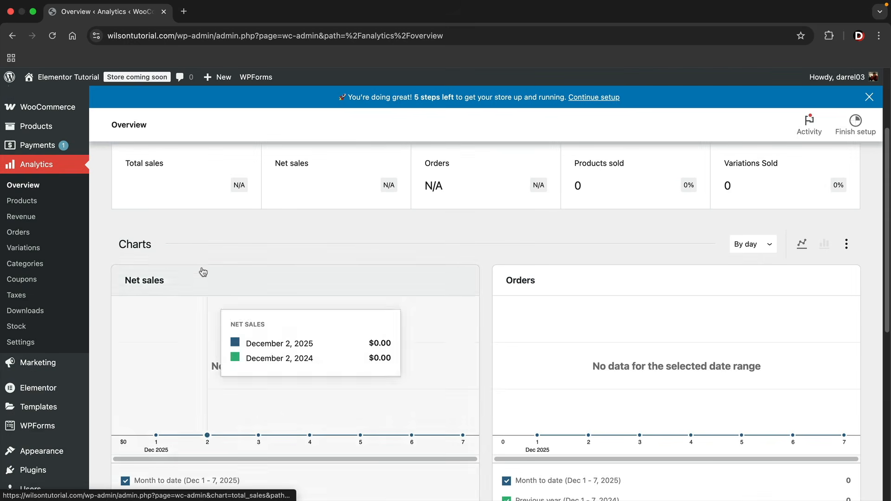
scroll(199, 252, "up", 1)
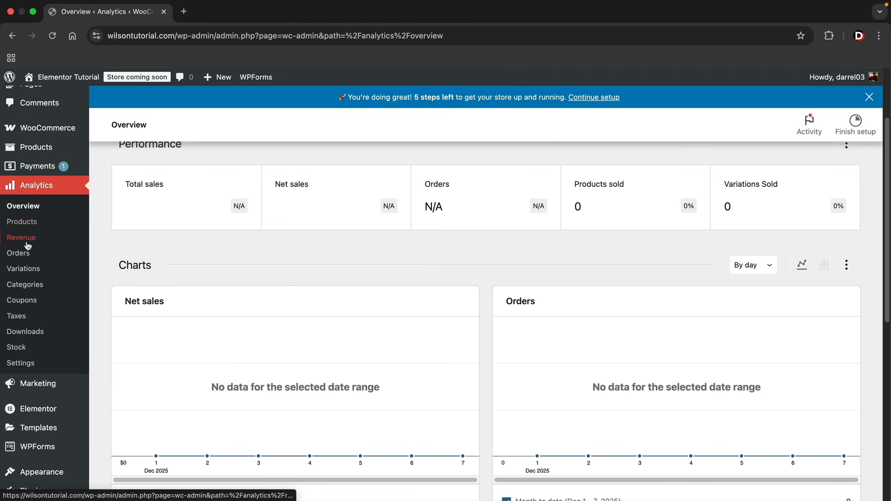
mouse_move(47, 128)
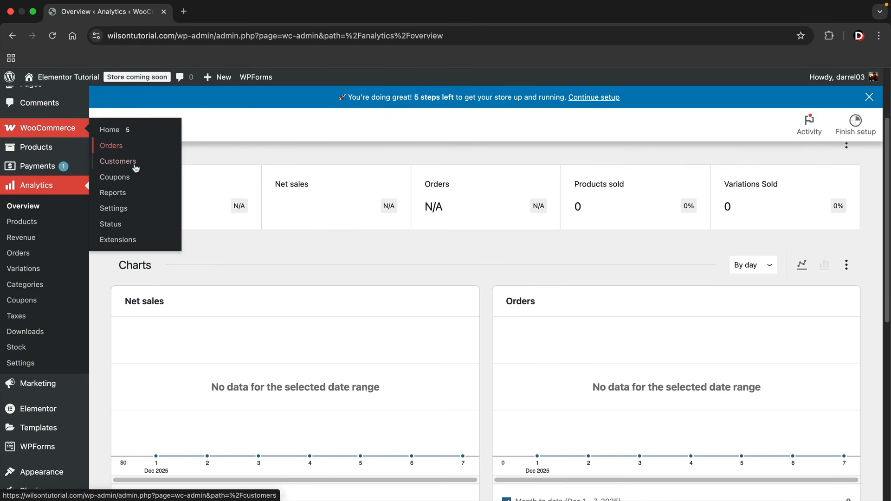
left_click(122, 209)
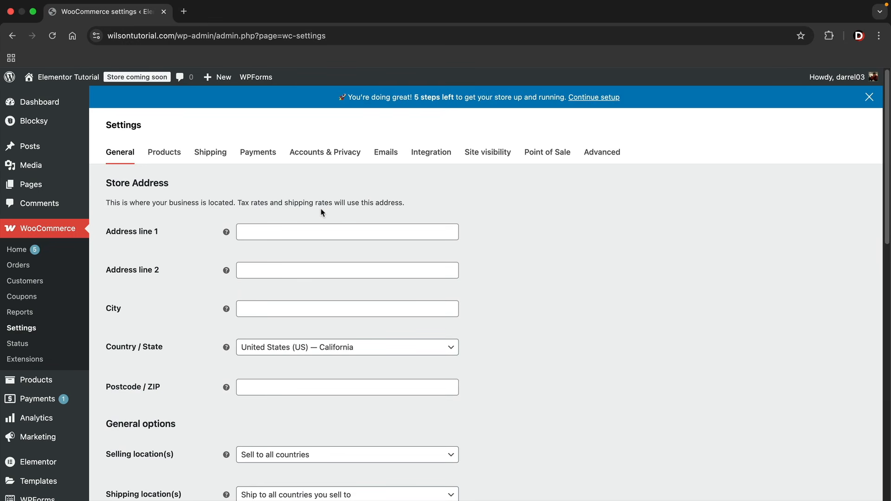
Go to the All Products list showing the nine sample products
mouse_move(41, 380)
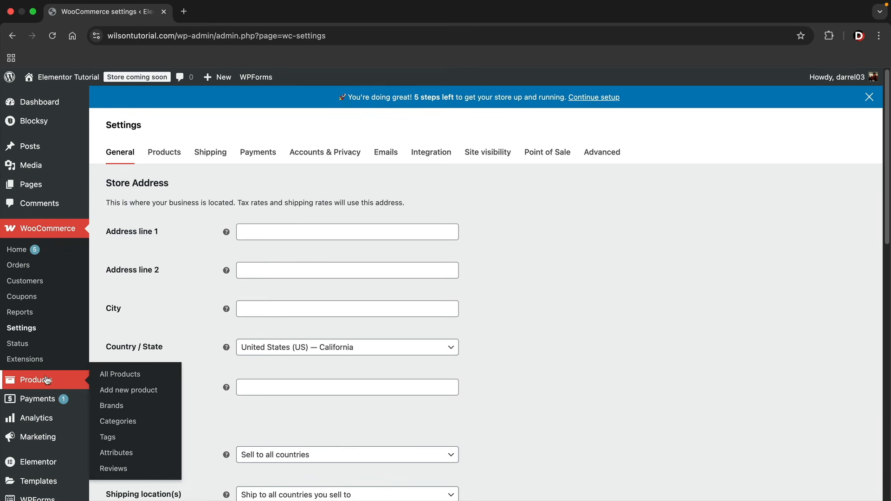
left_click(122, 376)
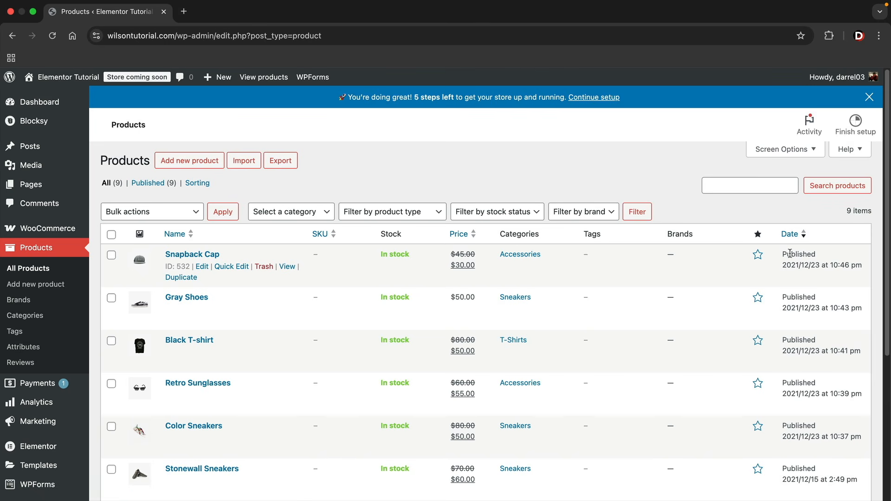
left_click_drag(590, 236, 605, 240)
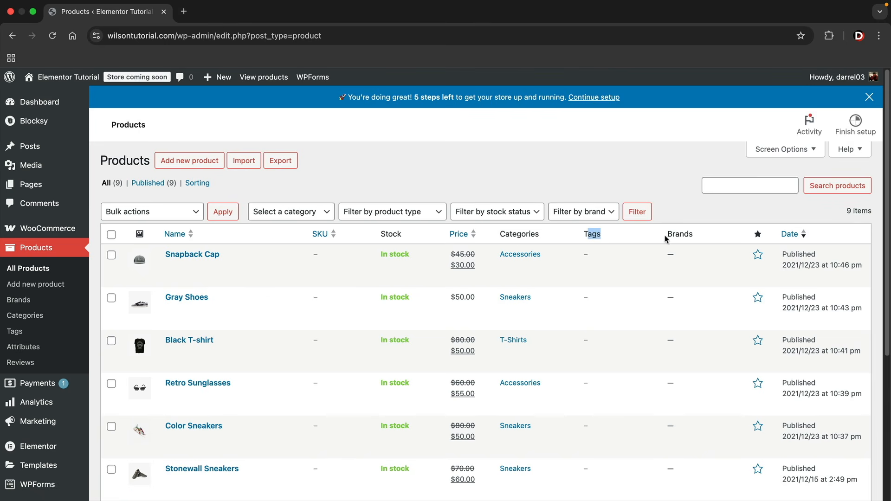
left_click_drag(676, 238, 685, 242)
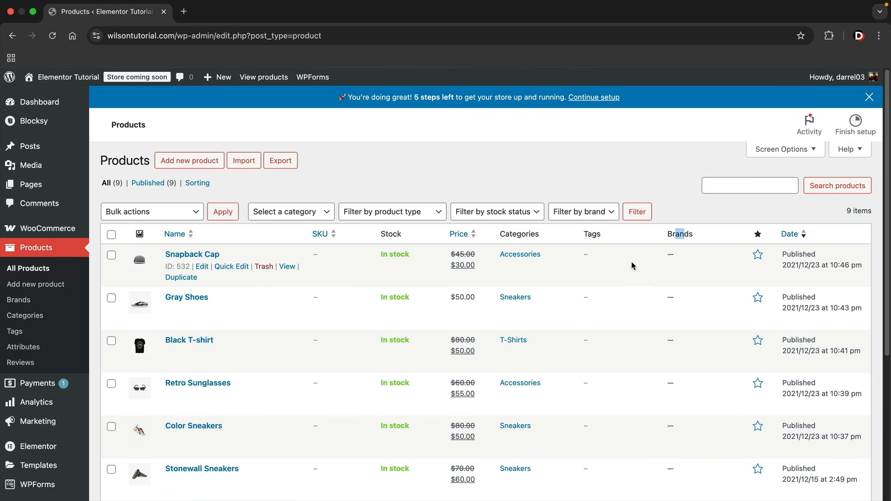
Hide the Brands, Tags and SKU columns through Screen Options
left_click(789, 149)
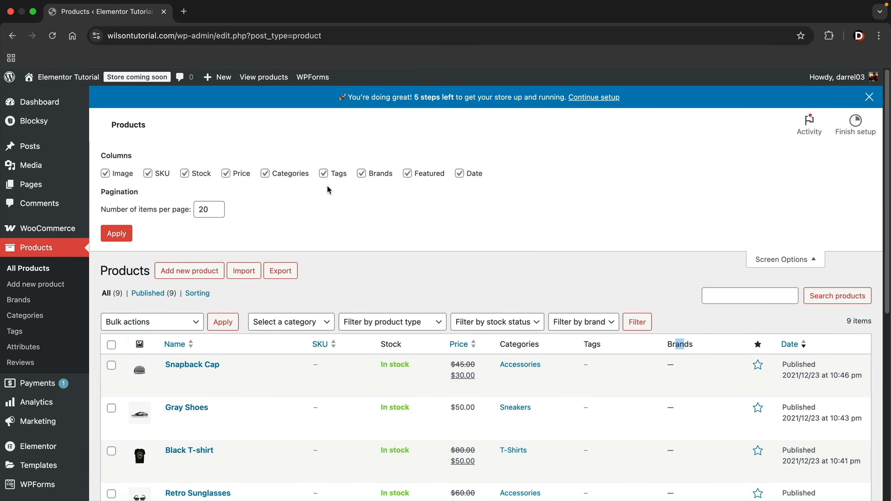
left_click(361, 174)
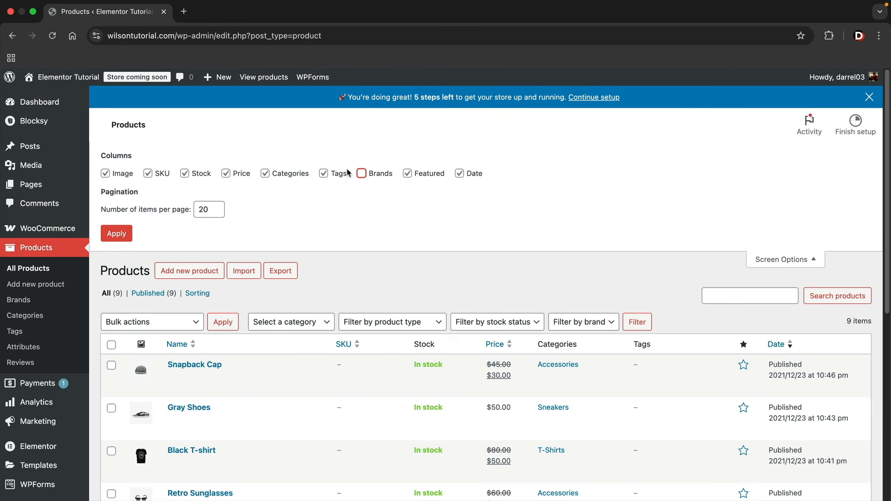
left_click(323, 174)
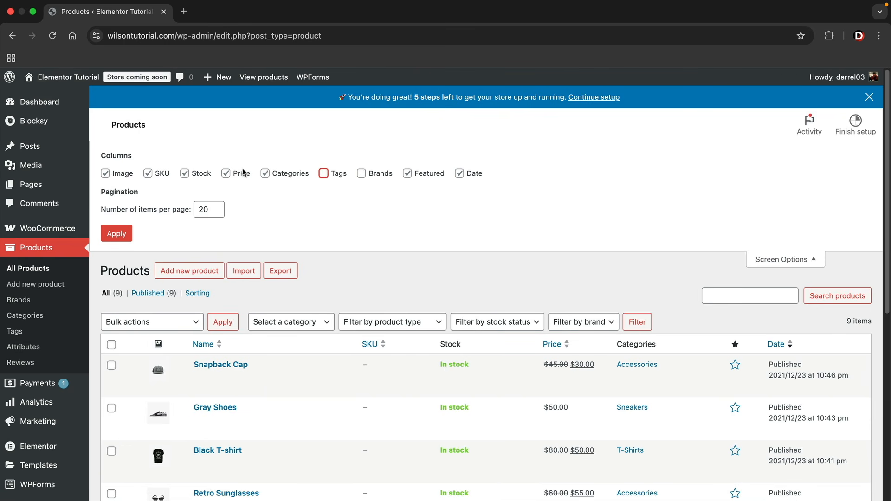
left_click(149, 174)
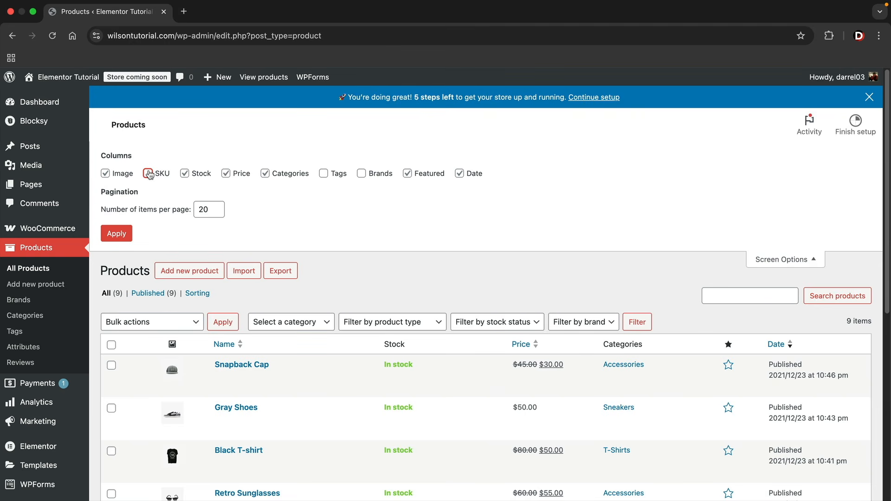
left_click(116, 234)
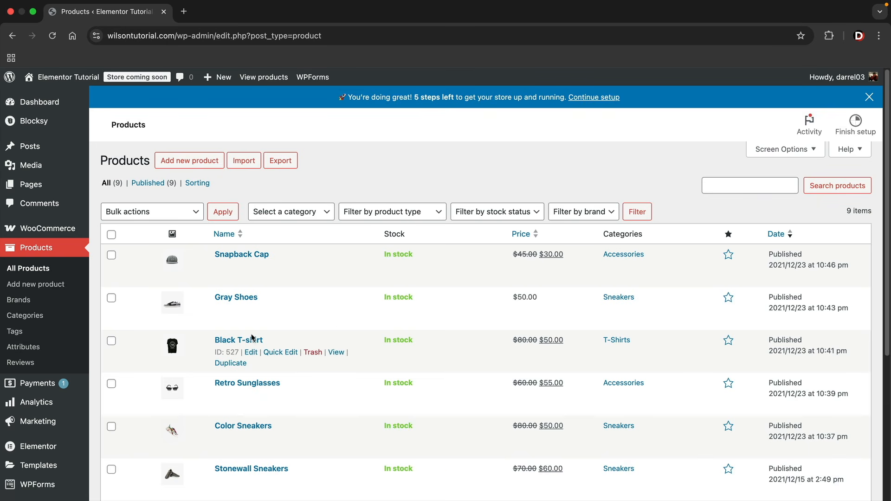
Bulk-move all nine sample products to Trash, check the Trash, and return to the empty list
left_click(112, 235)
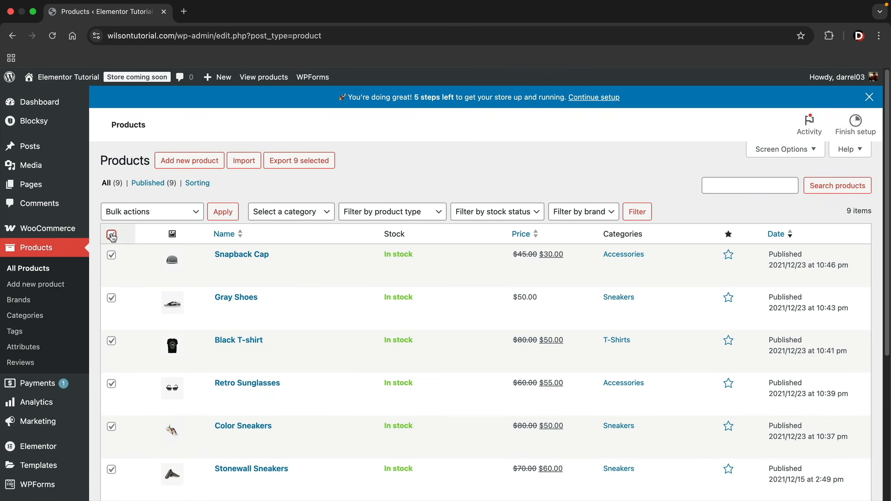
left_click(135, 214)
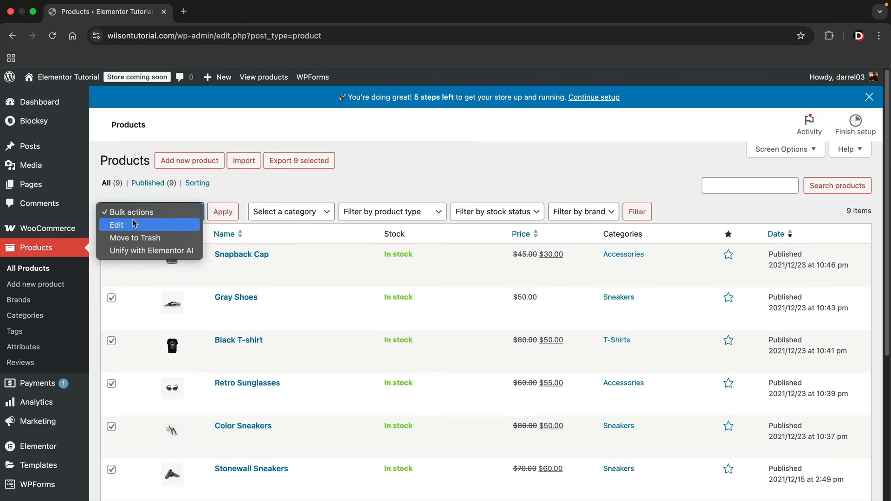
left_click(132, 238)
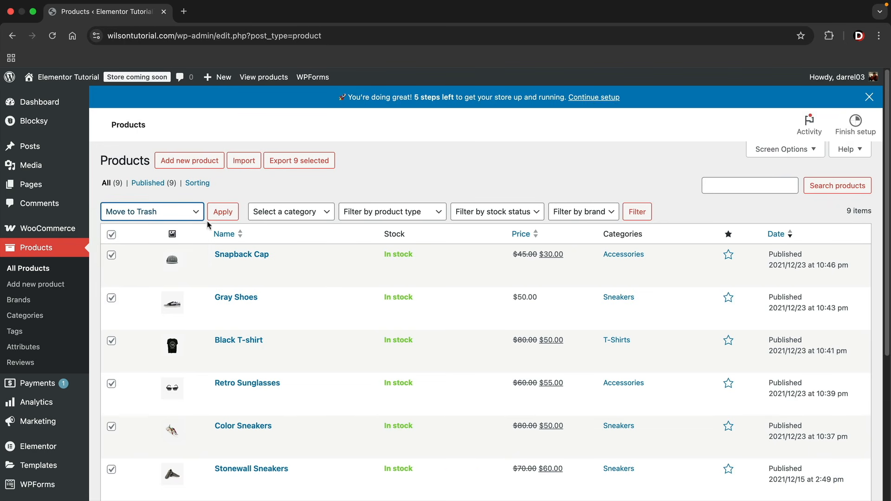
left_click(226, 213)
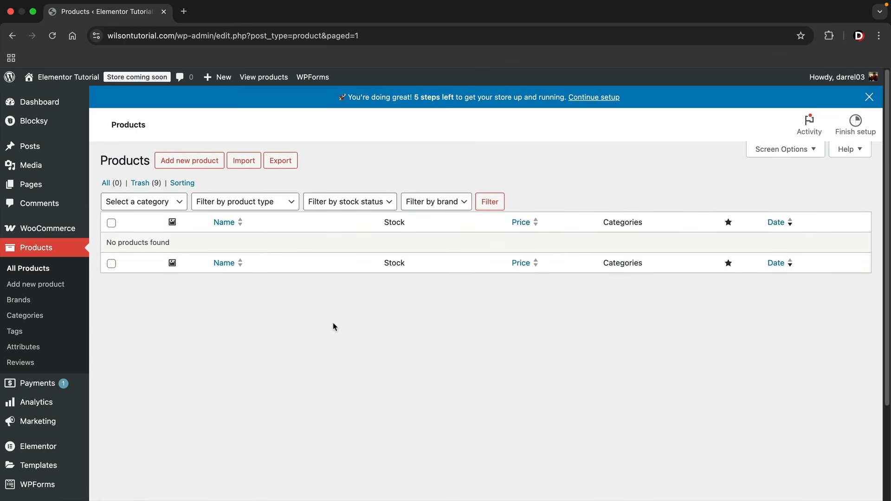
left_click(144, 184)
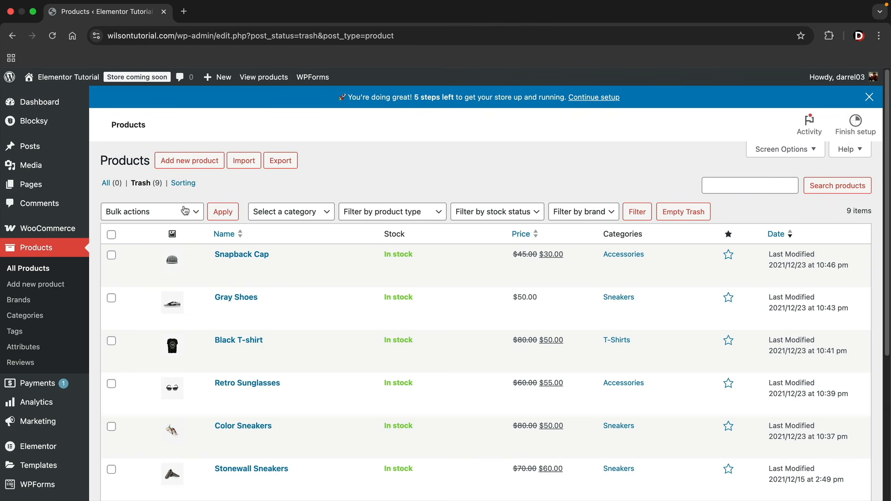
left_click(108, 184)
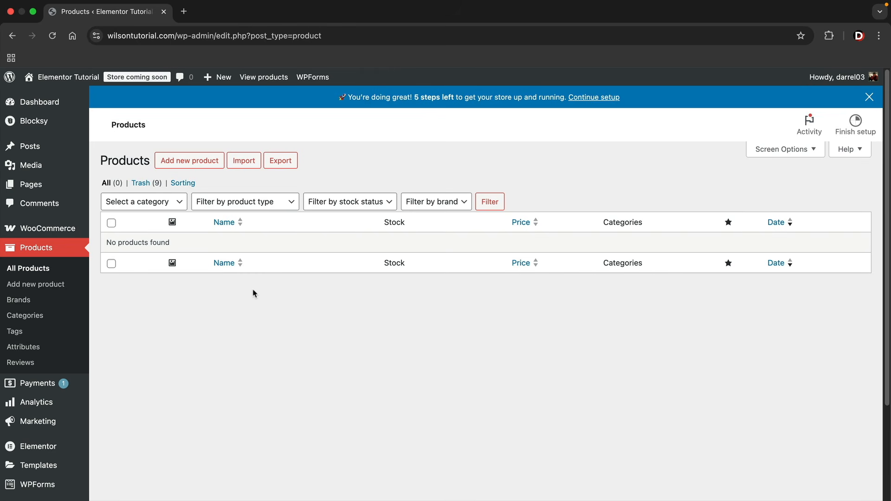
left_click(194, 165)
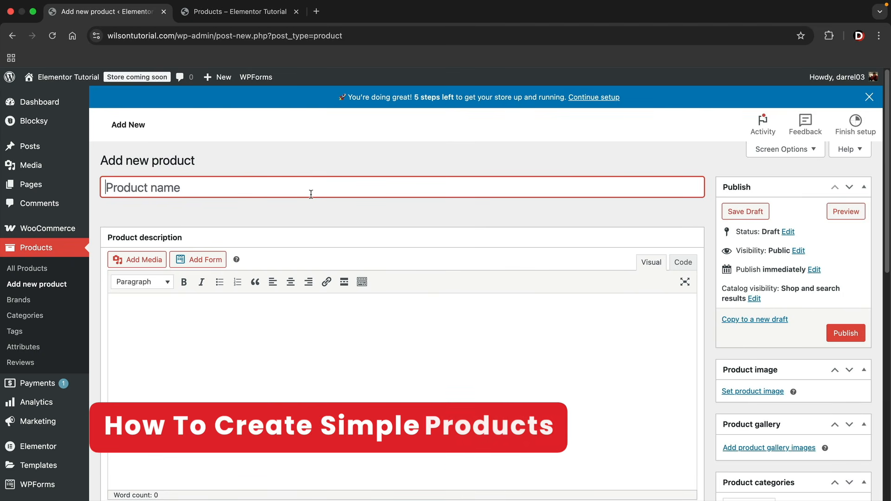
Name the new product 'Black T Shirt'
type("Black T Shirt")
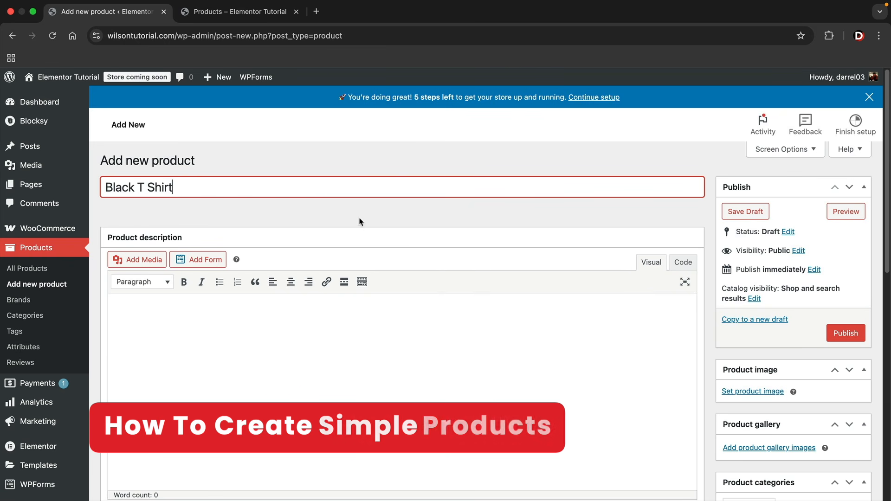
scroll(357, 221, "down", 2)
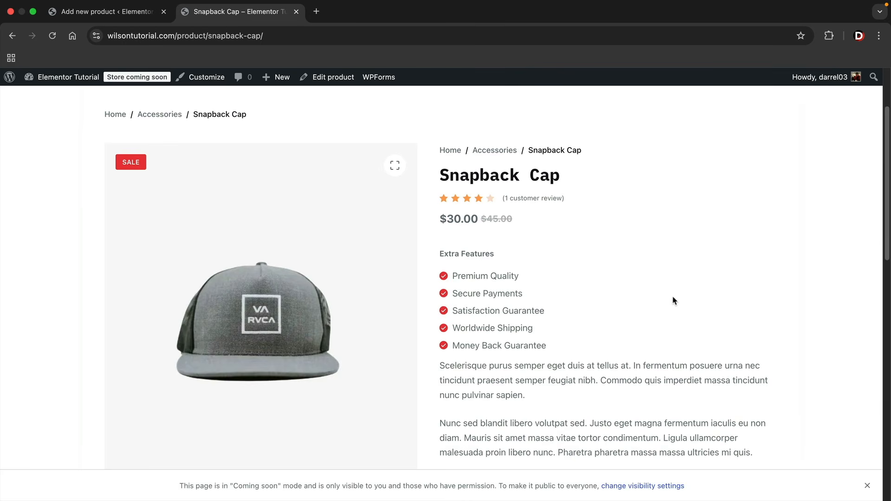
scroll(606, 278, "down", 4)
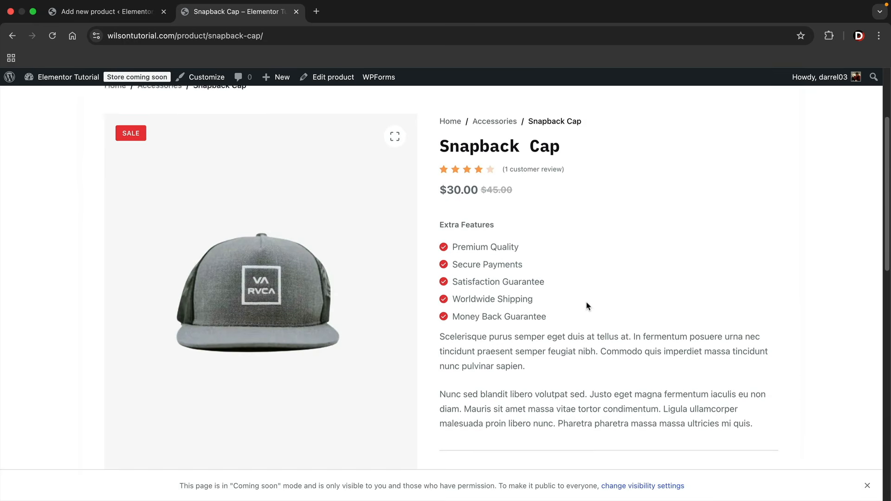
Copy the Snapback Cap placeholder description and paste it into the product description
left_click_drag(761, 371, 434, 286)
left_click(486, 307)
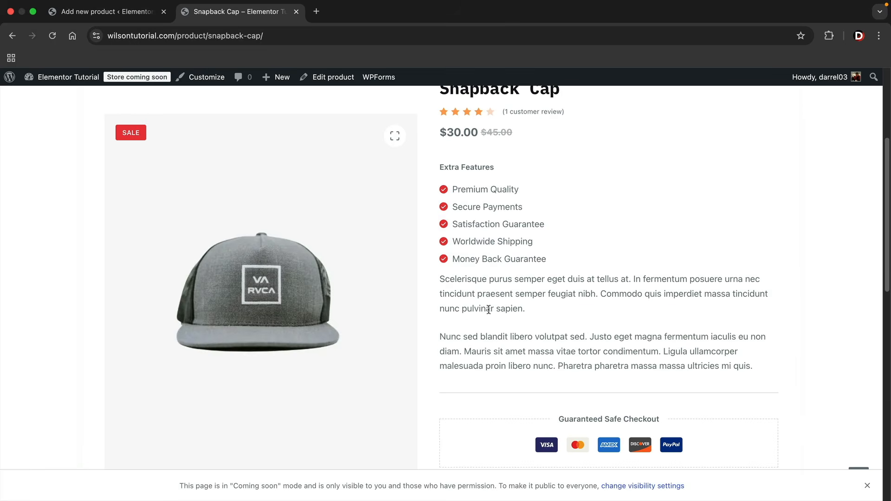
scroll(510, 315, "down", 15)
left_click_drag(538, 325, 99, 176)
left_click(107, 12)
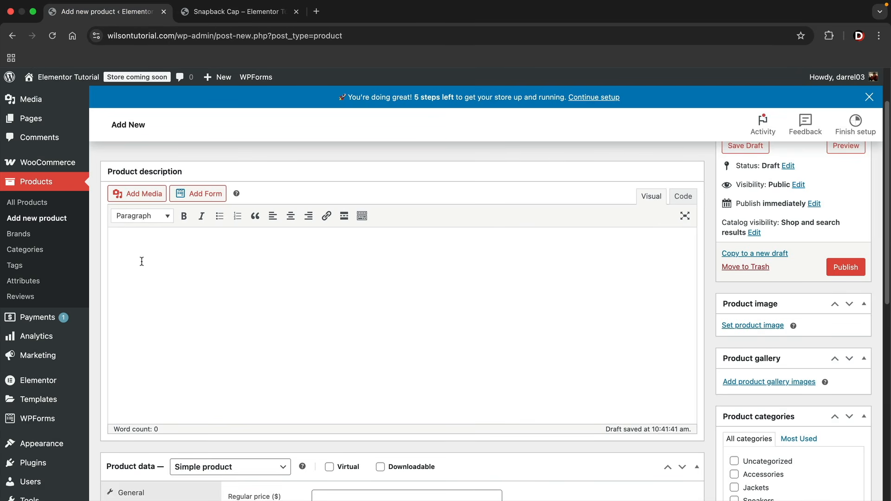
left_click(222, 11)
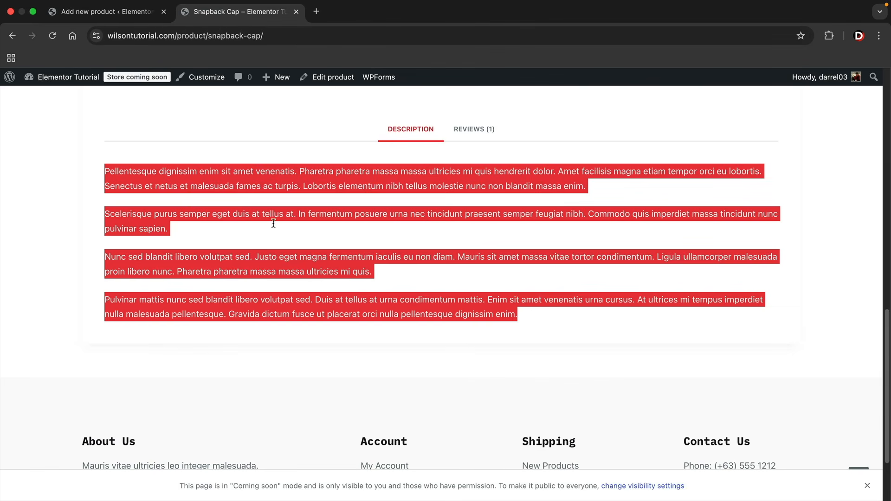
left_click(127, 13)
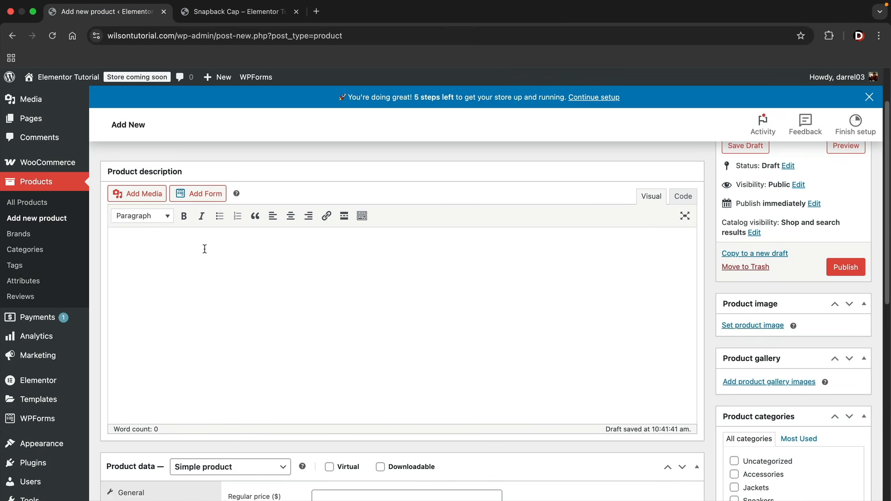
left_click(133, 251)
type("Nunc sed blandit libero volutpat sed. Justo eget magna fermentum iaculis eu non diam. Mauris sit amet massa vitae tortor condimentum. Ligula ullamcorper malesuada proin libero nunc. Pharetra pharetra massa massa ultricies mi quis.")
scroll(330, 328, "down", 4)
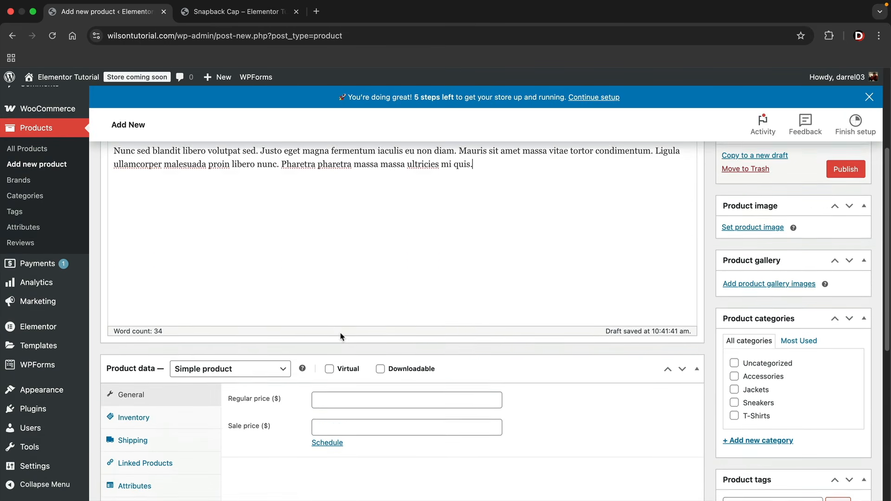
scroll(341, 336, "down", 5)
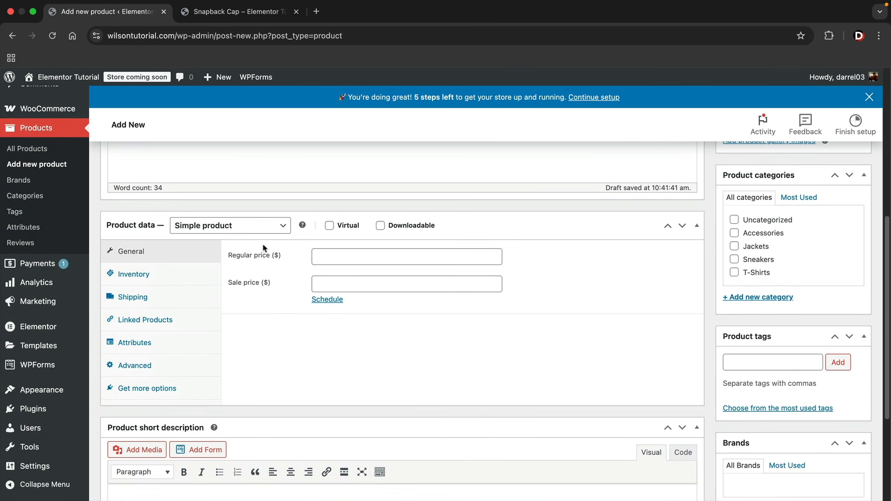
Keep the product as a Simple product with Virtual and Downloadable turned off
left_click(262, 227)
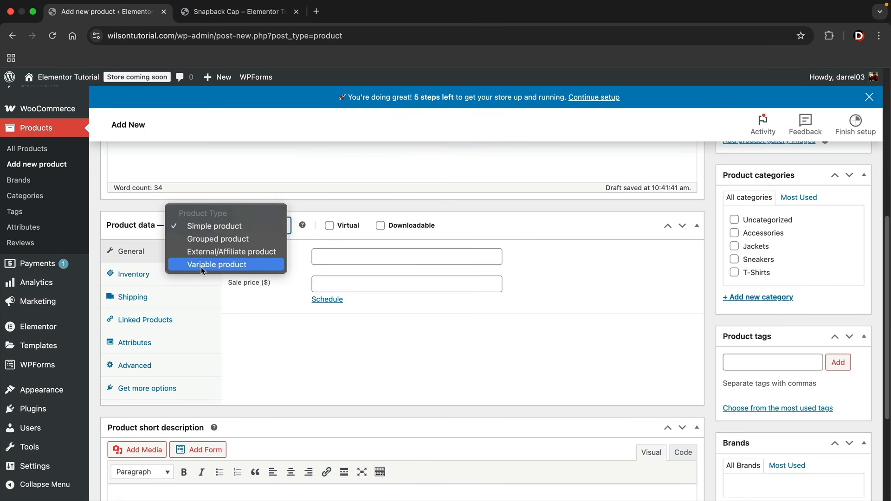
left_click(210, 227)
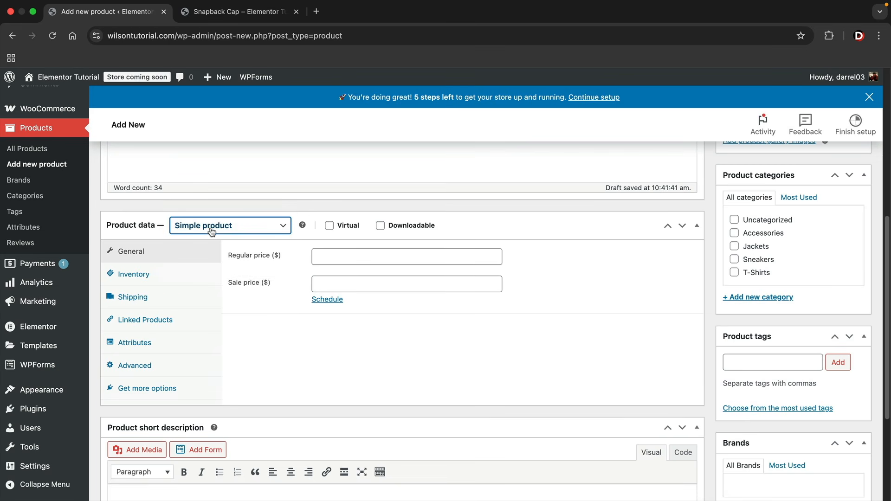
left_click(329, 226)
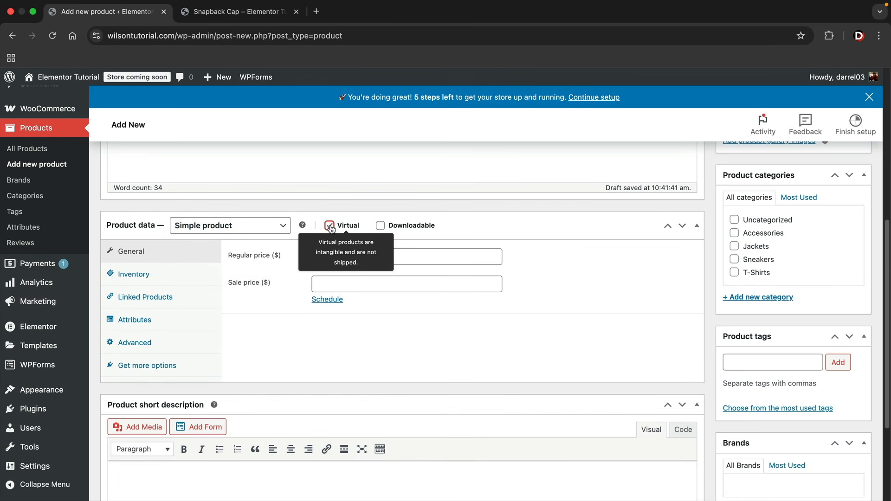
left_click(381, 226)
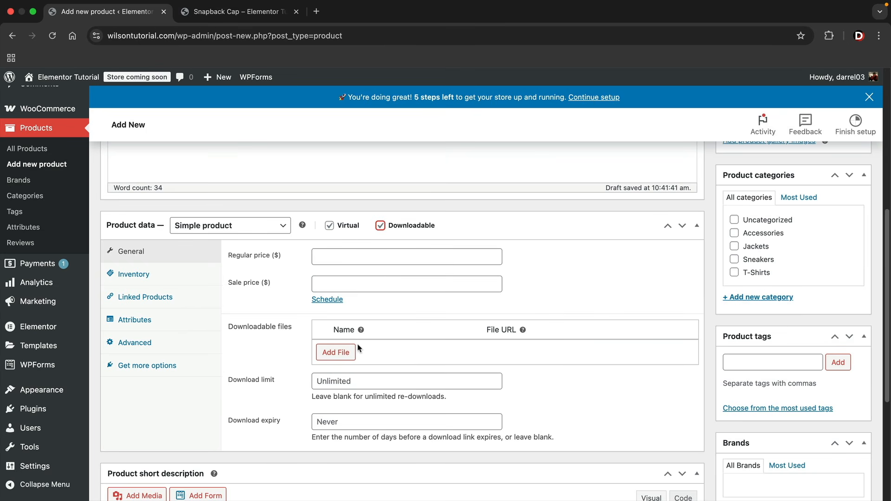
left_click(343, 353)
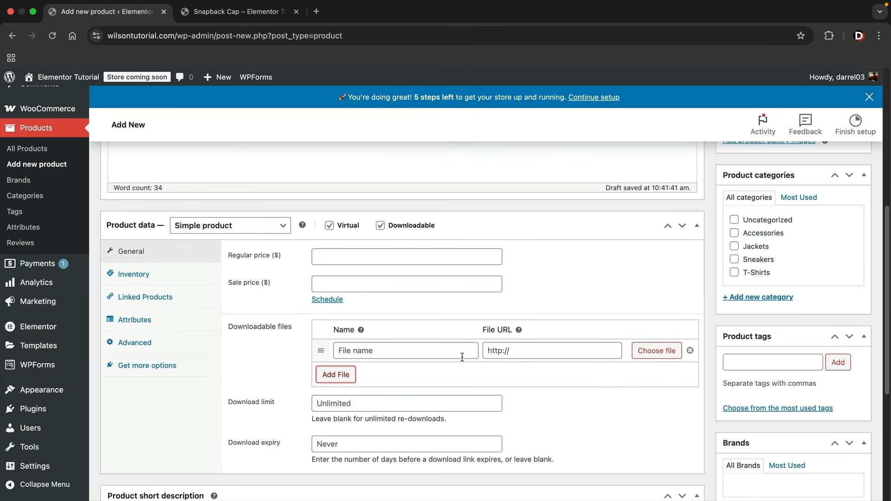
left_click(381, 226)
left_click(330, 225)
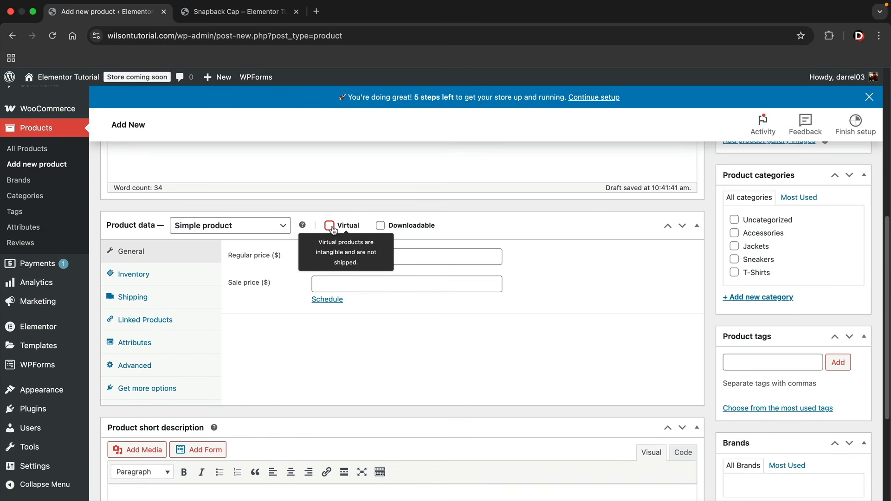
Set regular price 100 and sale price 50, scheduled from 2025-12-06 to 2025-12-31
left_click(425, 258)
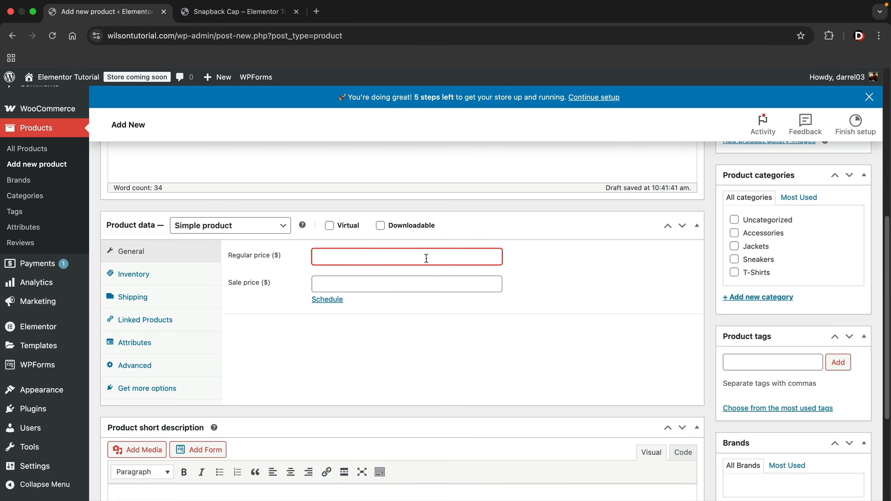
key("Tab")
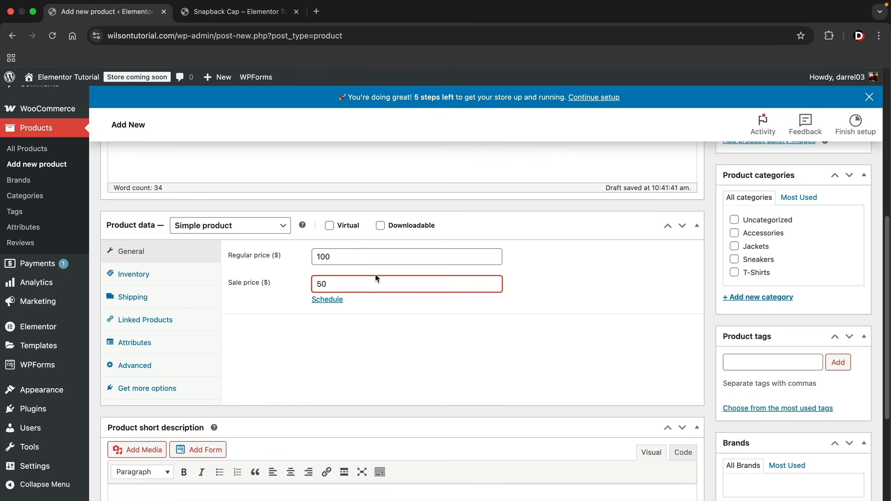
left_click(327, 300)
left_click(340, 313)
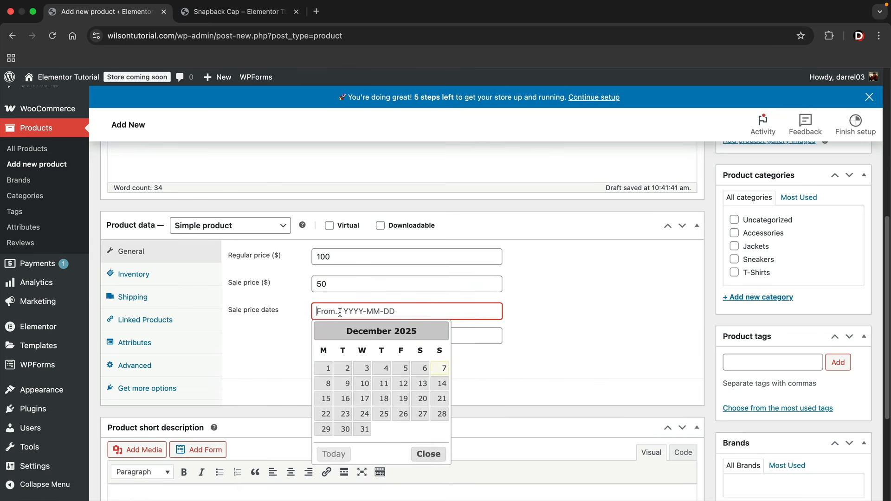
left_click(425, 369)
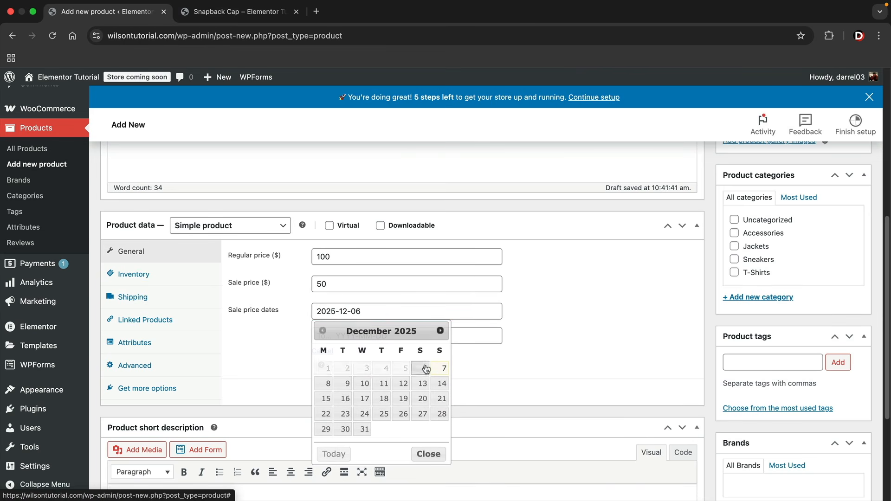
left_click(433, 335)
left_click(369, 453)
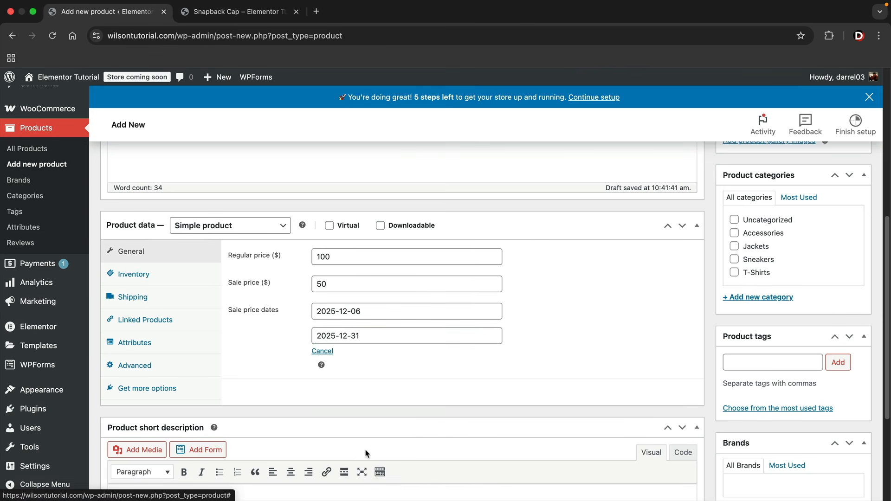
left_click(164, 278)
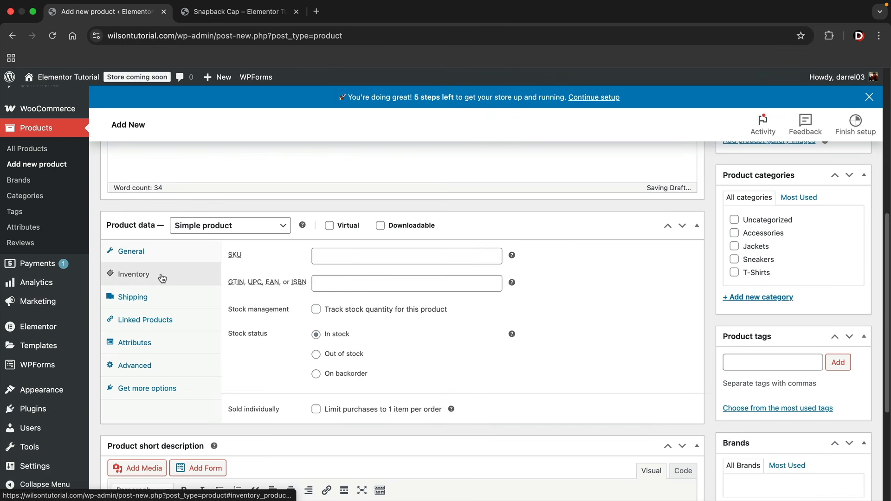
Set SKU 3847384, track stock at quantity 10, allow backorders with notice, low-stock threshold 3
left_click(356, 253)
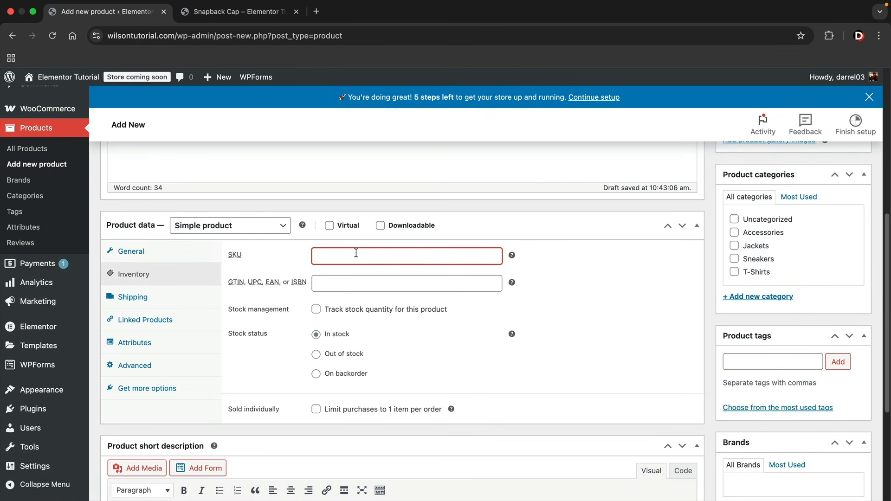
type("3847384")
left_click(316, 310)
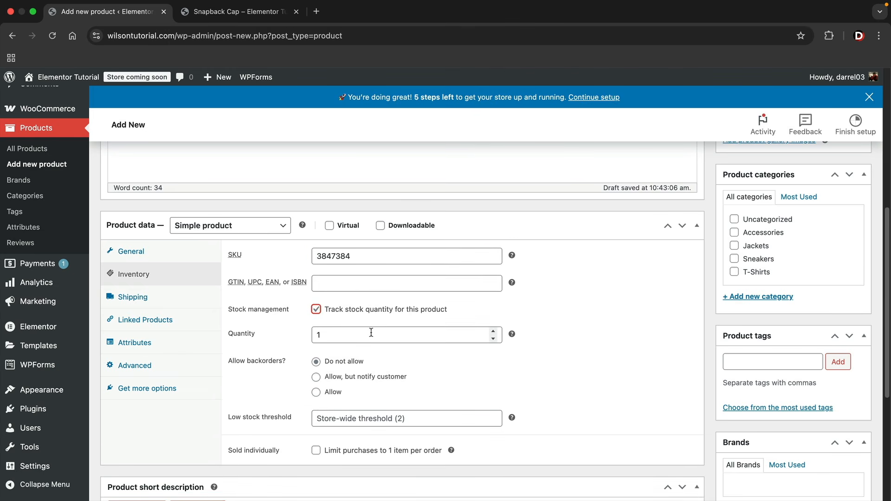
left_click(317, 310)
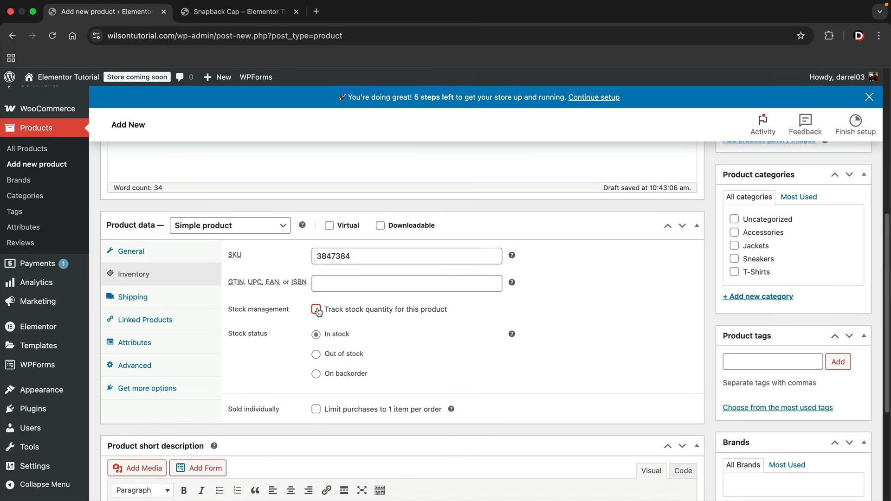
left_click(317, 310)
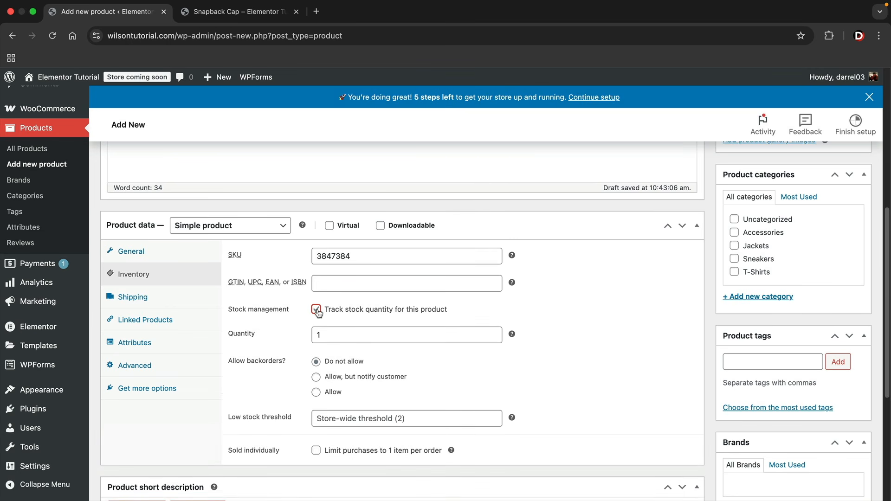
key("Tab")
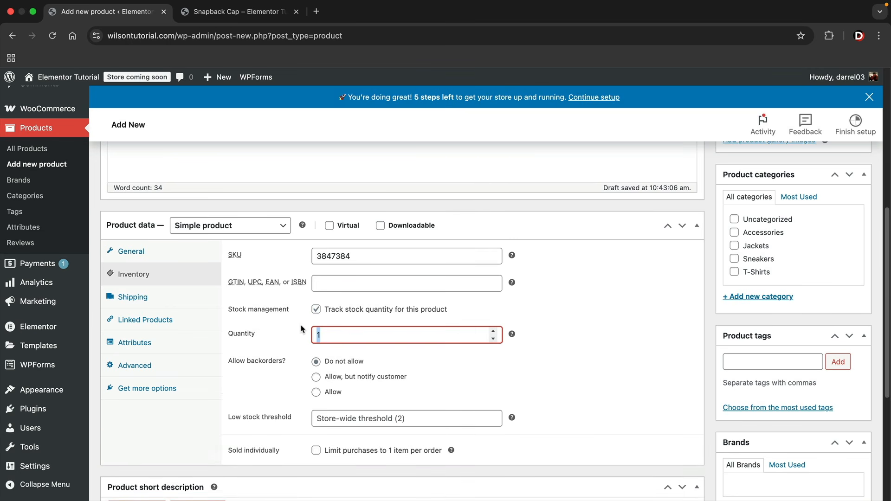
type("1")
left_click(316, 377)
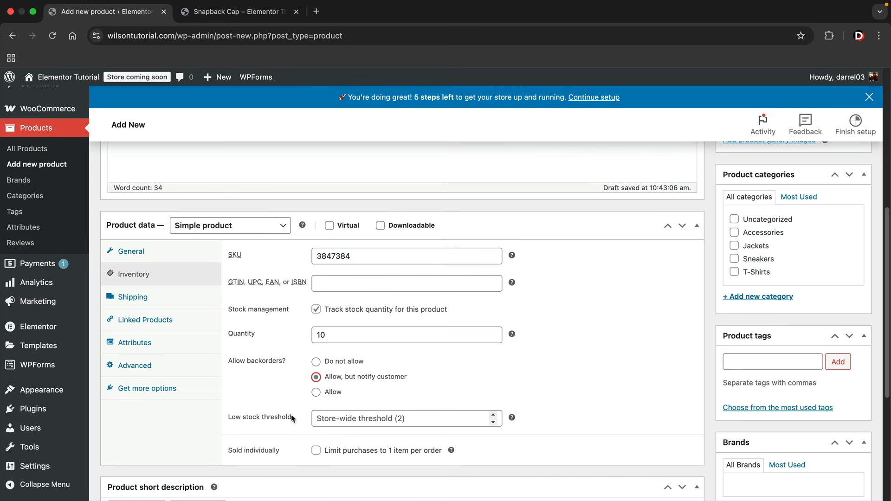
left_click(358, 417)
type("3")
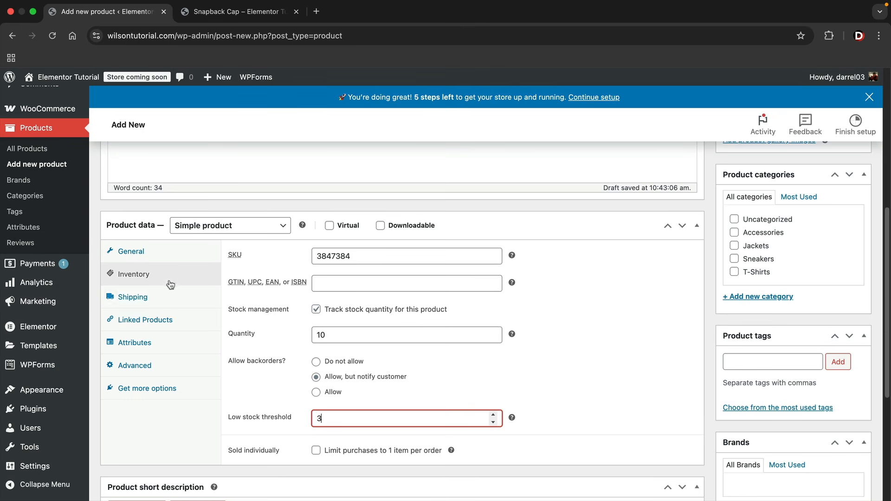
left_click(149, 297)
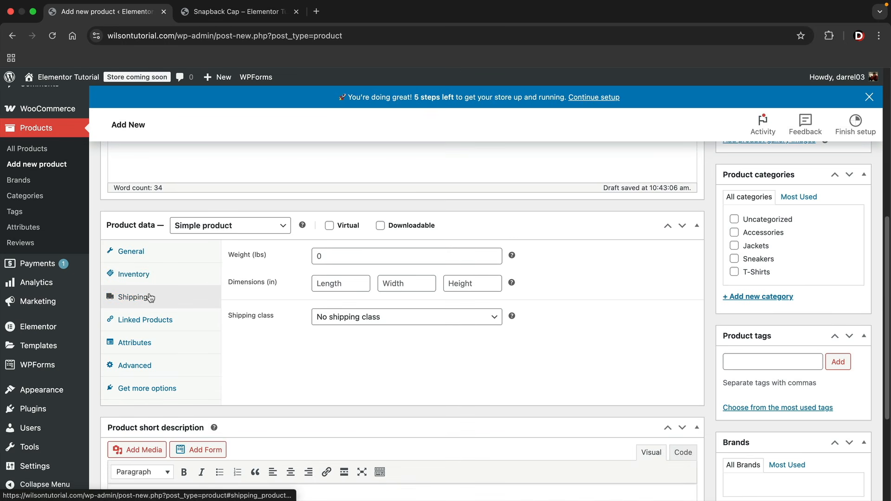
Enter shipping weight 1 lb and dimensions 20 × 28 × 24 in
left_click(352, 252)
type("1")
left_click(337, 281)
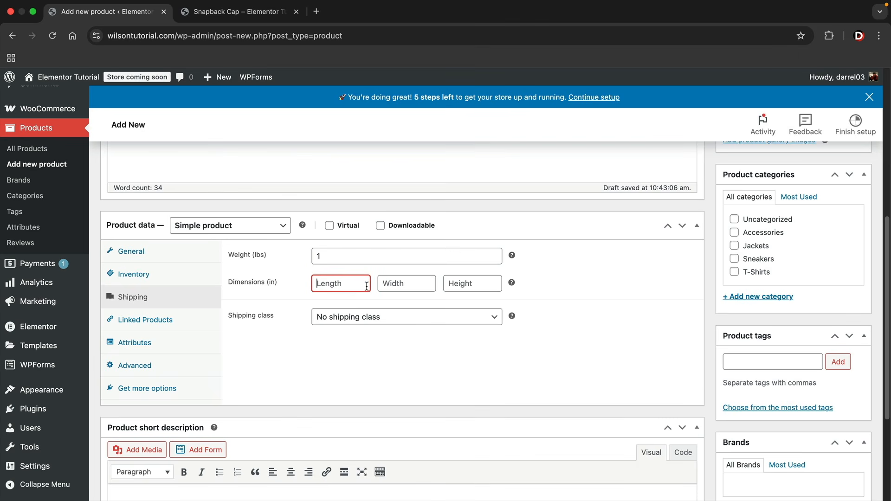
type("20")
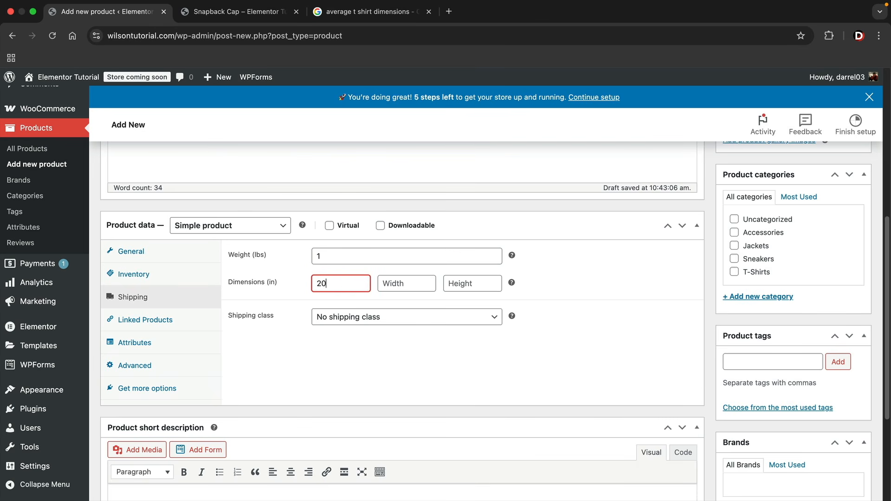
key("Tab")
type("28")
key("Tab")
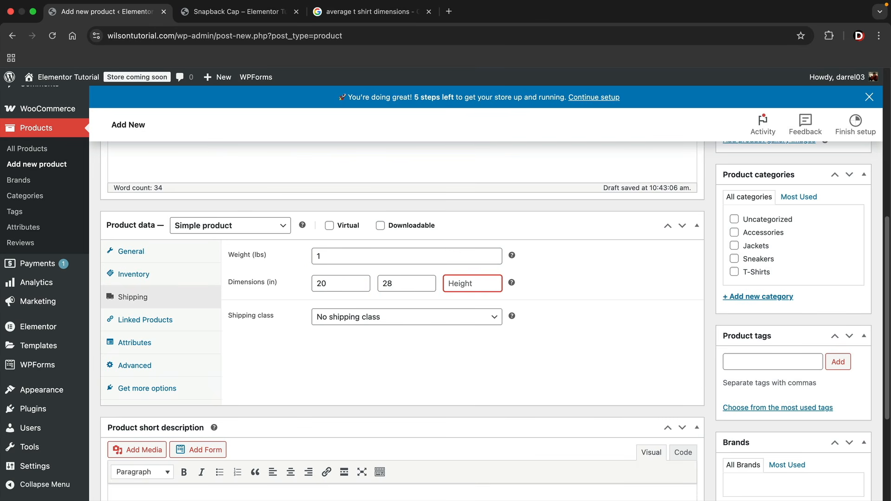
type("20")
left_click(403, 256)
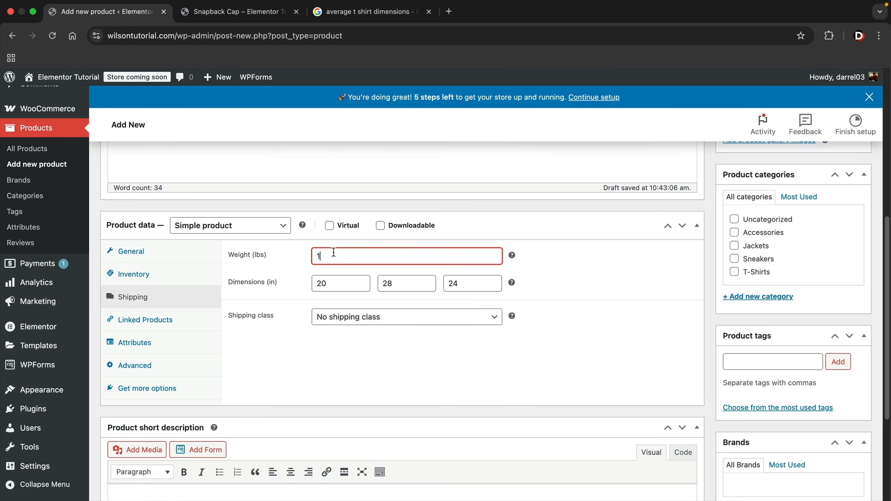
left_click(193, 320)
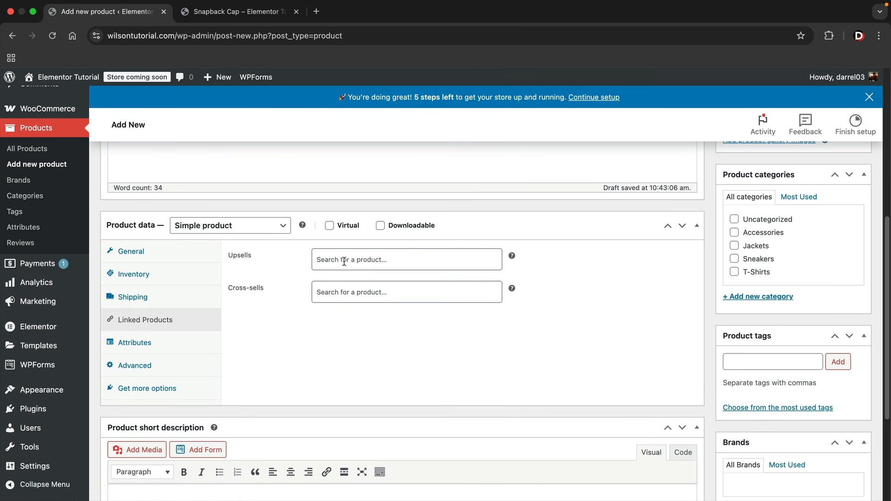
Look over the Snapback Cap product page in its browser tab
left_click(244, 13)
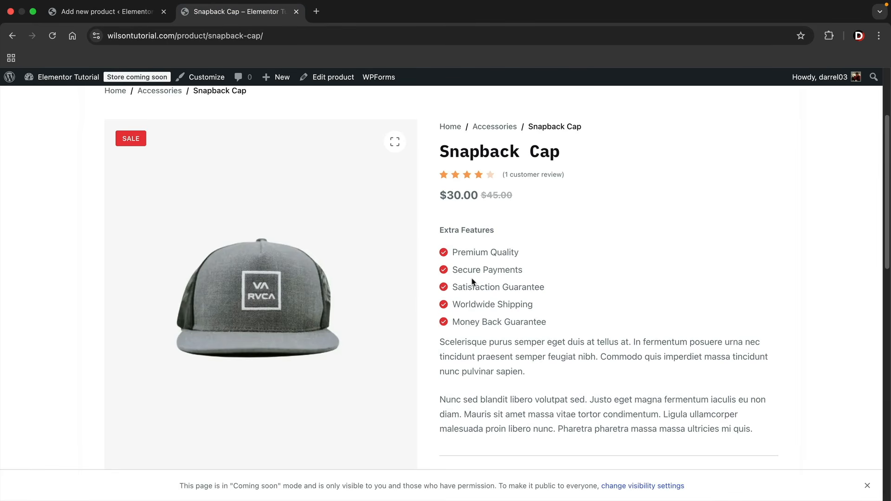
scroll(447, 330, "down", 10)
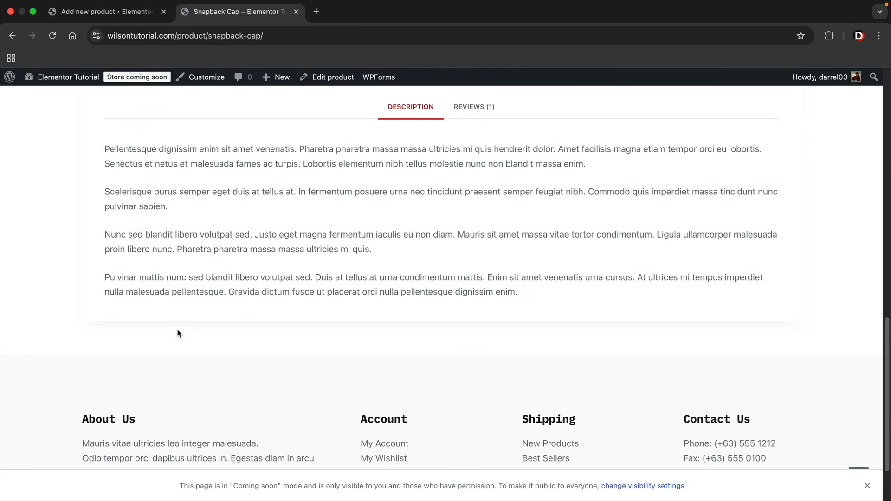
scroll(402, 358, "up", 10)
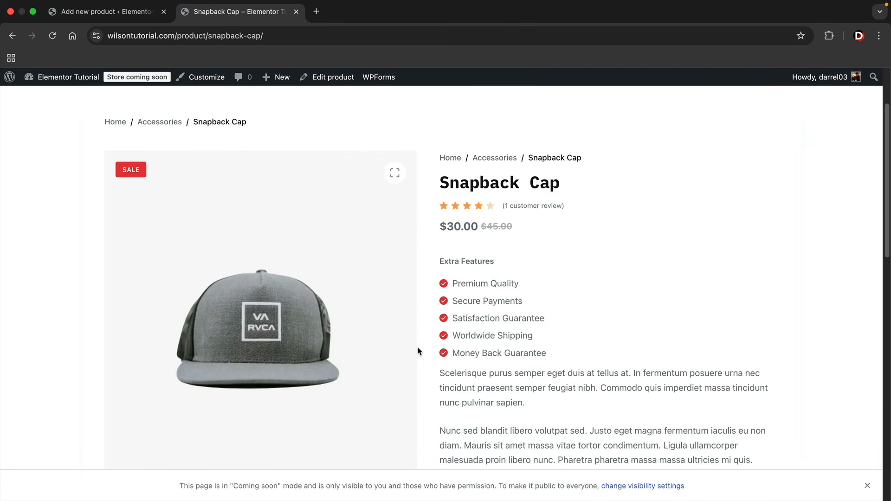
scroll(496, 323, "down", 1)
key("ctrl+shift+Tab")
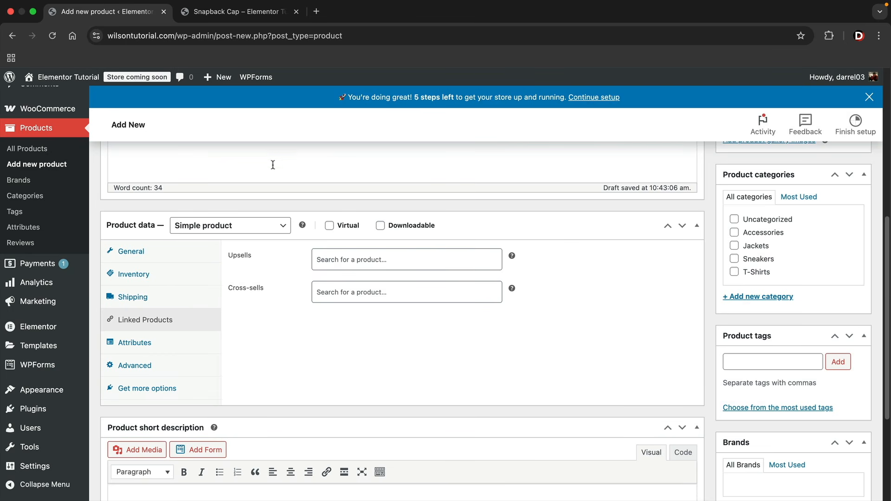
Search 'snap' and add Snapback Cap (#532) as an upsell product
left_click(336, 295)
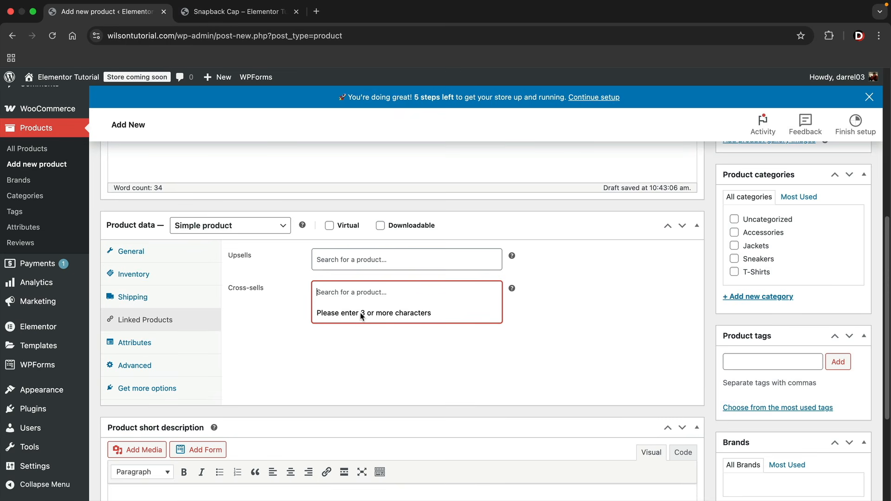
left_click(351, 259)
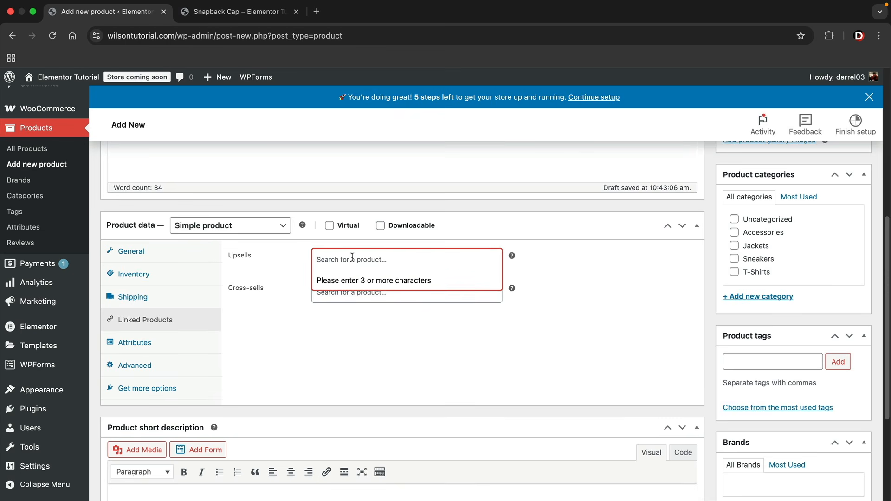
type("snap")
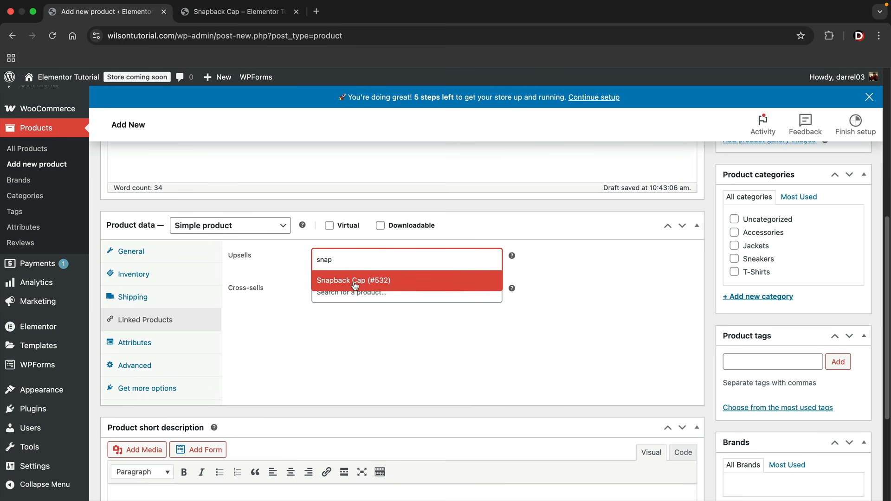
left_click(359, 279)
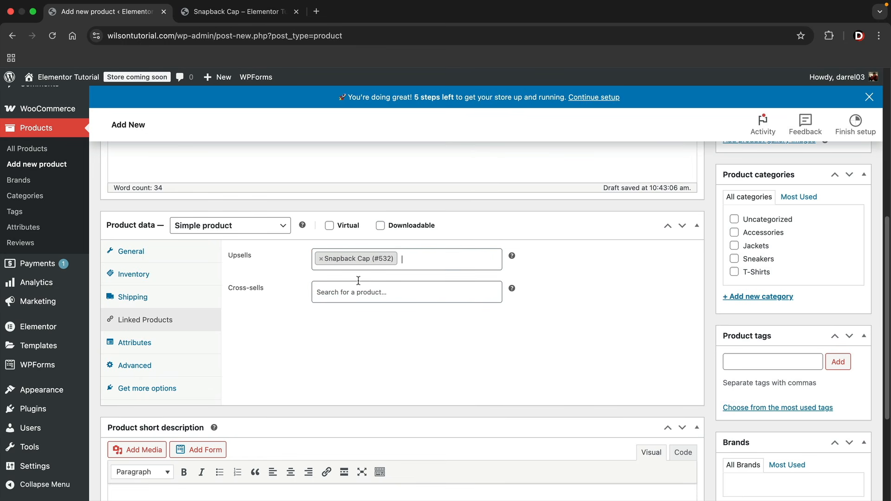
left_click(141, 344)
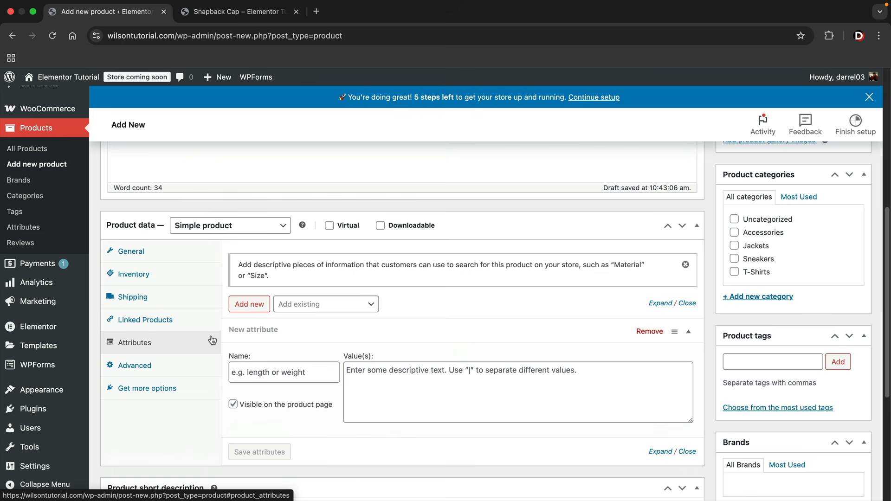
Copy Snapback Cap's first 'Scelerisque purus semper…' paragraph and paste it into the short description
scroll(235, 360, "down", 5)
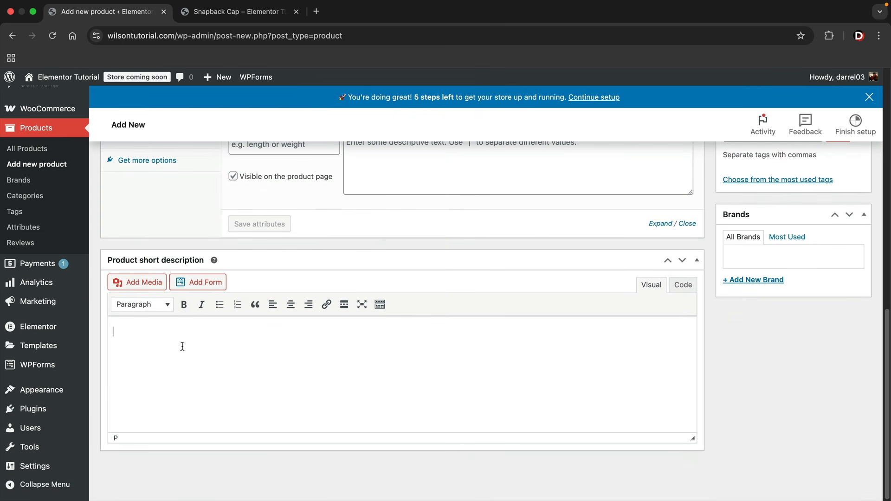
left_click(238, 12)
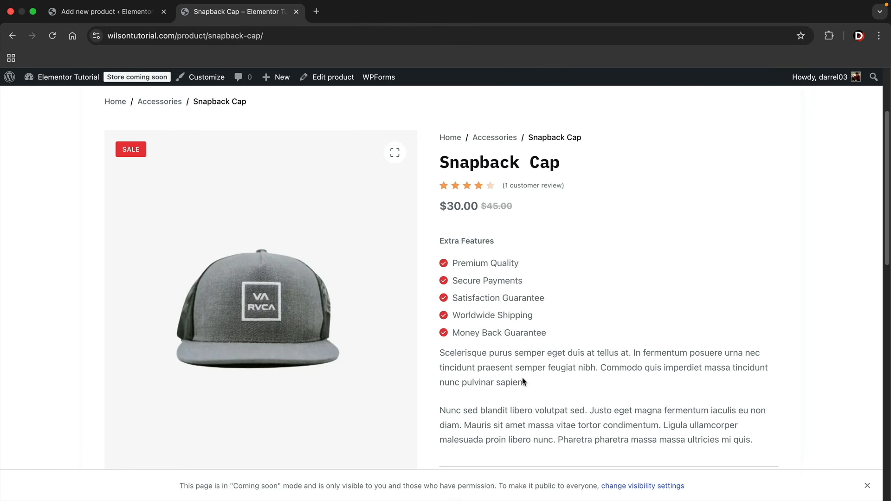
left_click_drag(525, 383, 448, 354)
right_click(448, 354)
left_click(468, 370)
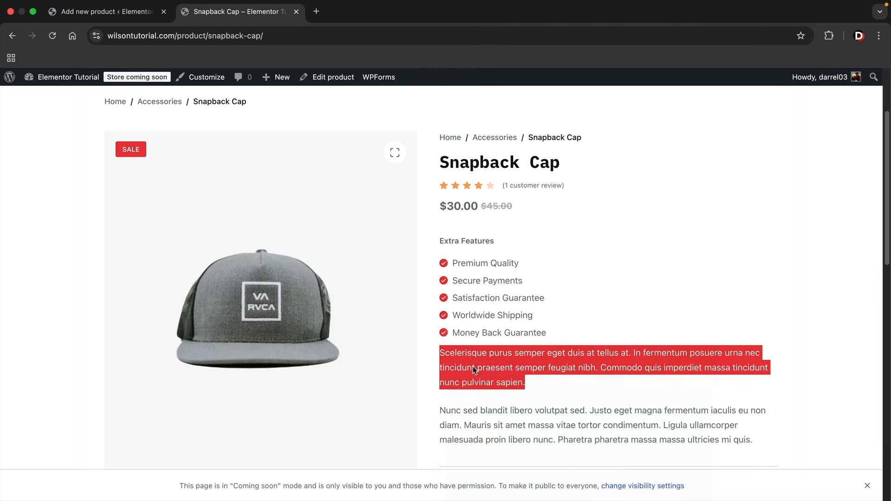
left_click(116, 12)
right_click(150, 327)
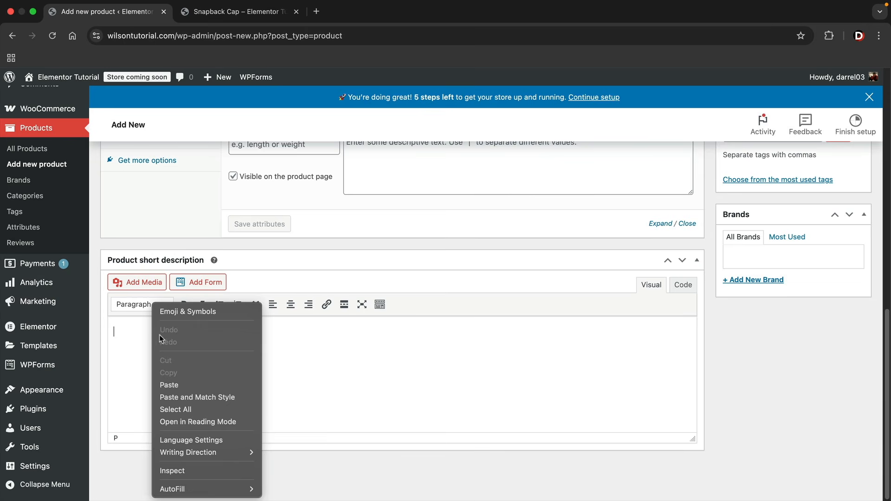
left_click(186, 385)
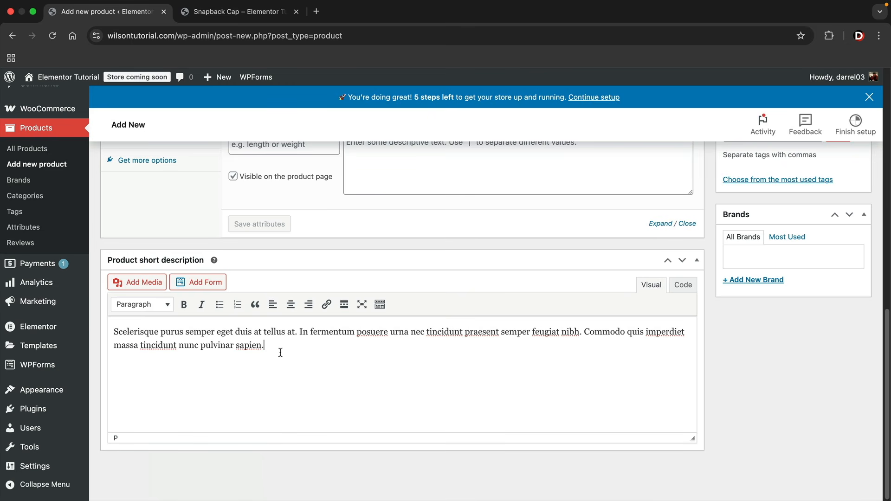
scroll(890, 454, "up", 15)
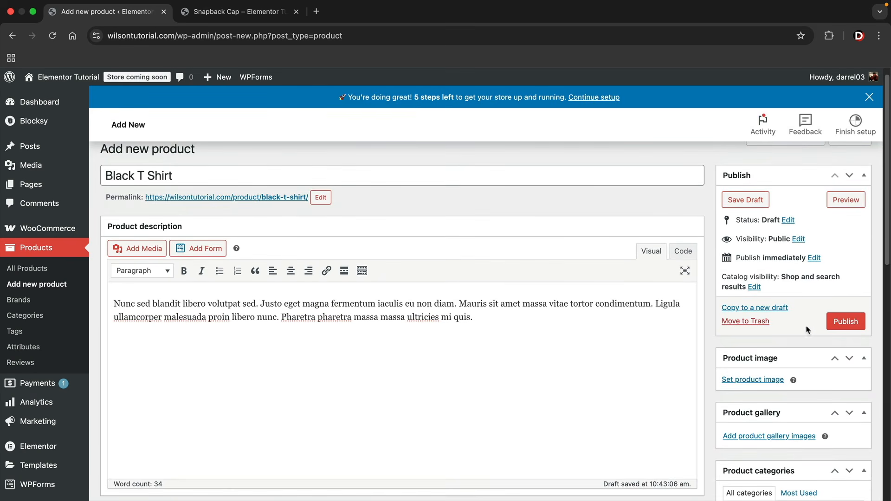
Set the black 705 T-shirt image as the product image
left_click(765, 382)
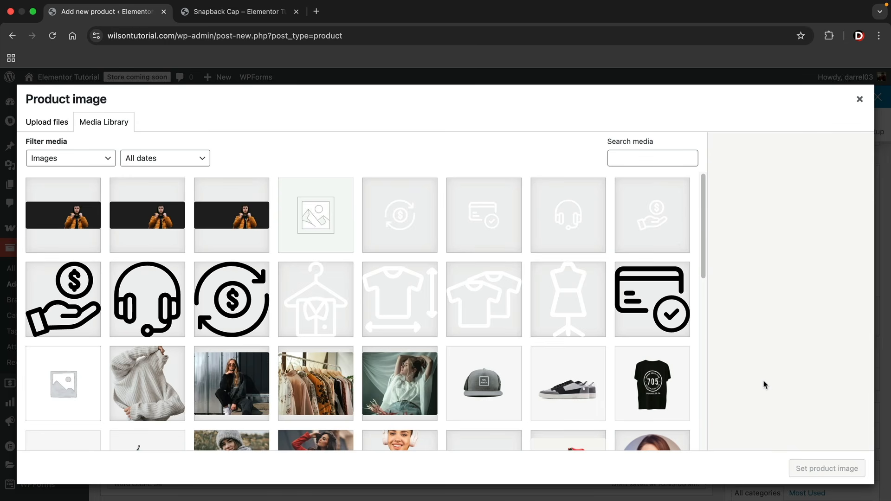
scroll(621, 381, "down", 5)
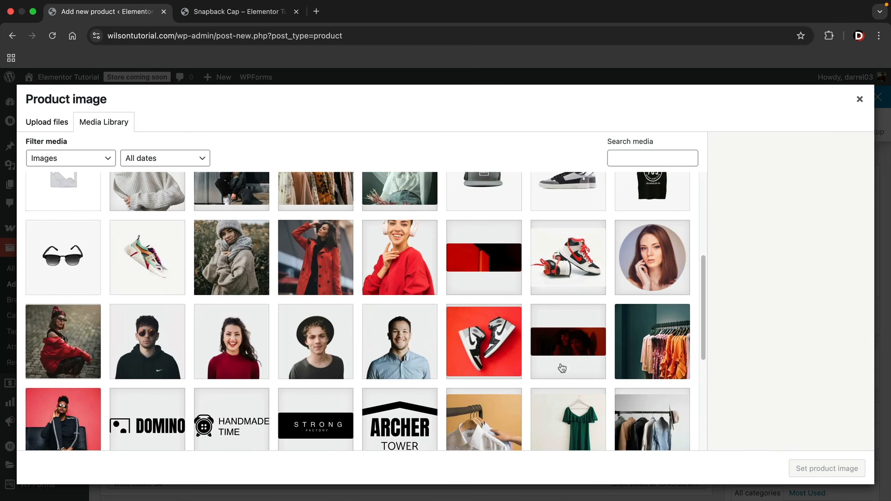
scroll(386, 338, "down", 5)
scroll(386, 338, "up", 3)
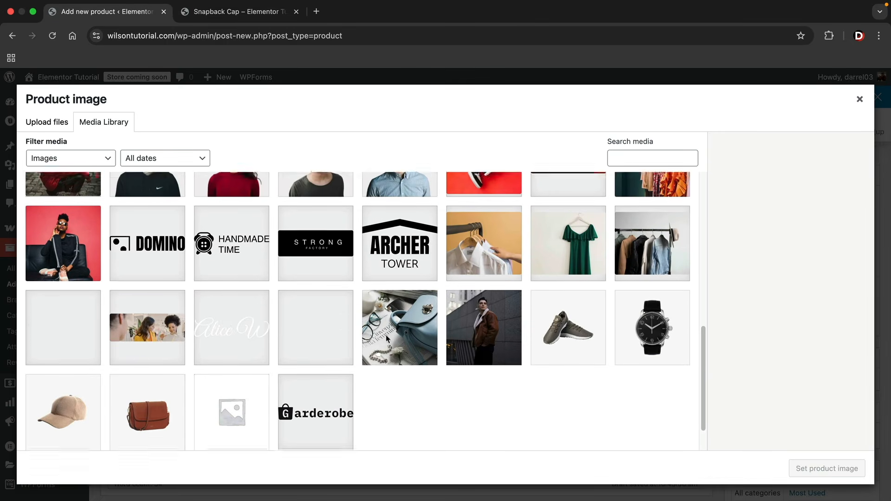
scroll(386, 336, "up", 6)
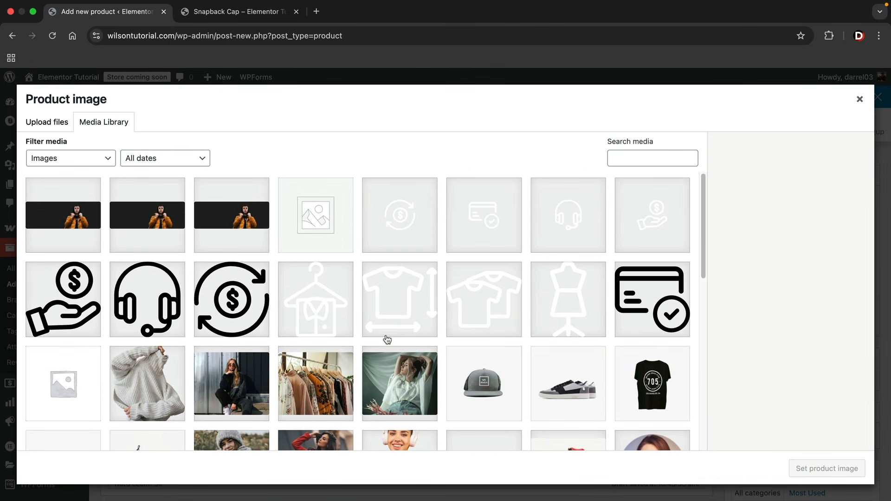
left_click(654, 384)
left_click(800, 469)
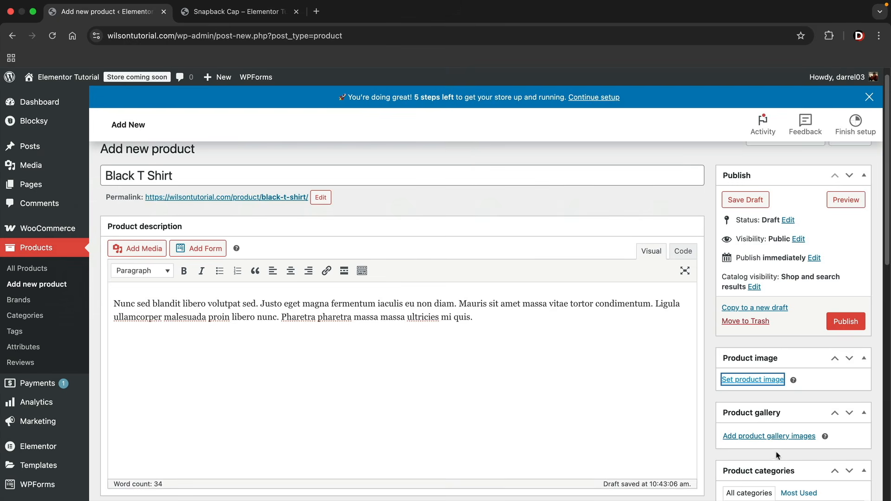
scroll(753, 424, "down", 3)
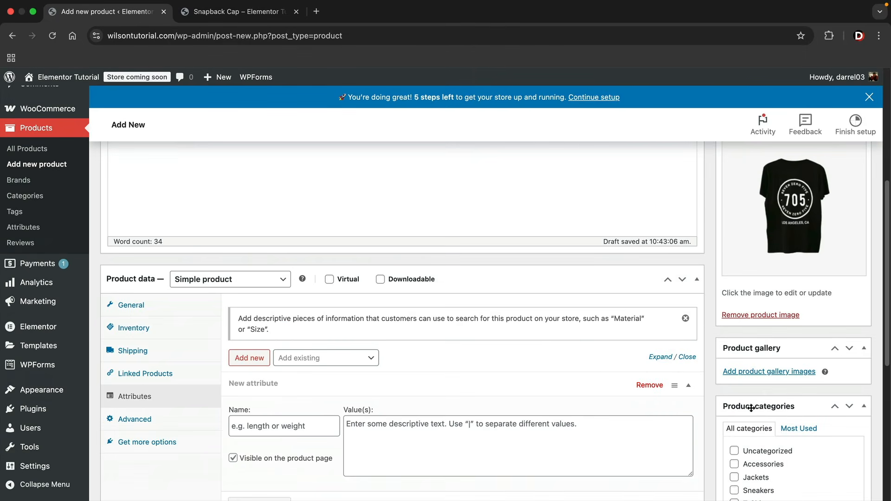
Add the clothes-rack photo and the man-in-hat photo to the product gallery
left_click(764, 373)
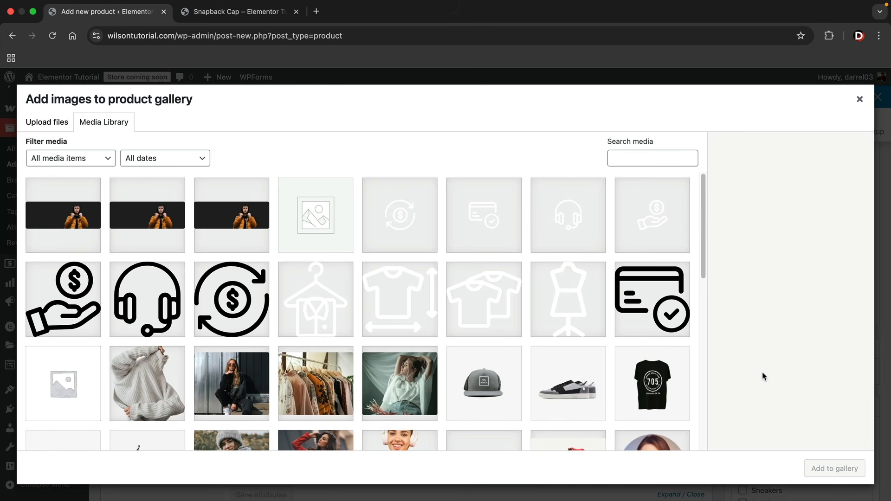
scroll(650, 329, "down", 5)
left_click(664, 316)
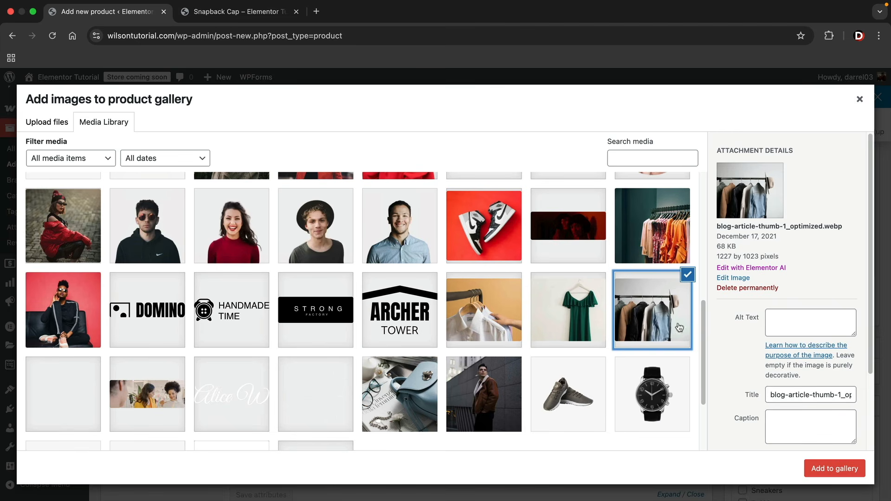
left_click(816, 471)
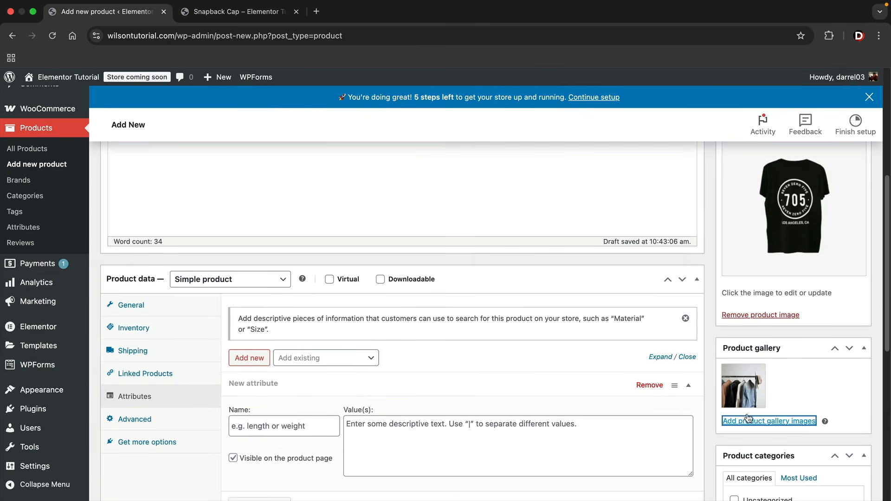
left_click(766, 421)
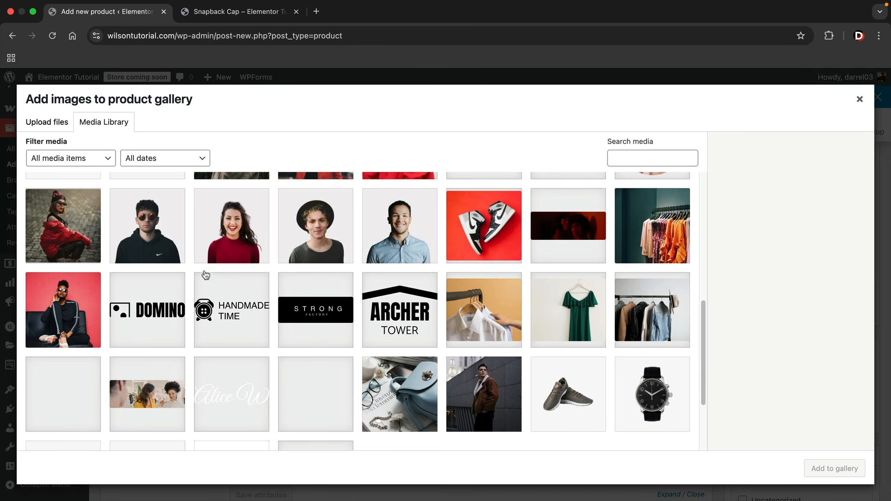
left_click(306, 238)
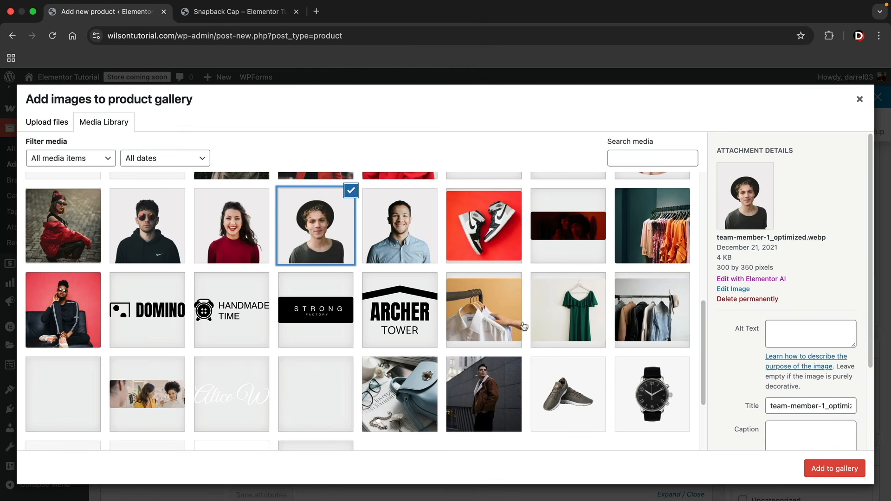
left_click(813, 469)
scroll(799, 394, "down", 3)
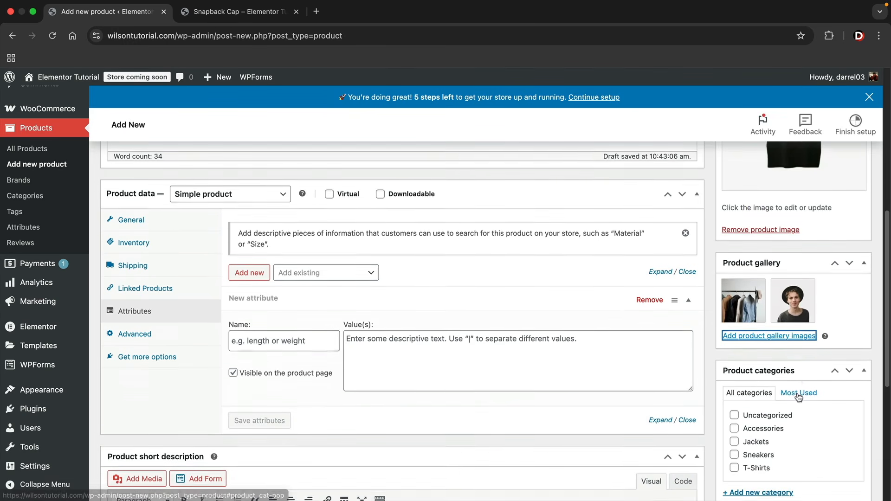
Create and assign a new product category named 'Darrels Shirts'
scroll(788, 396, "down", 1)
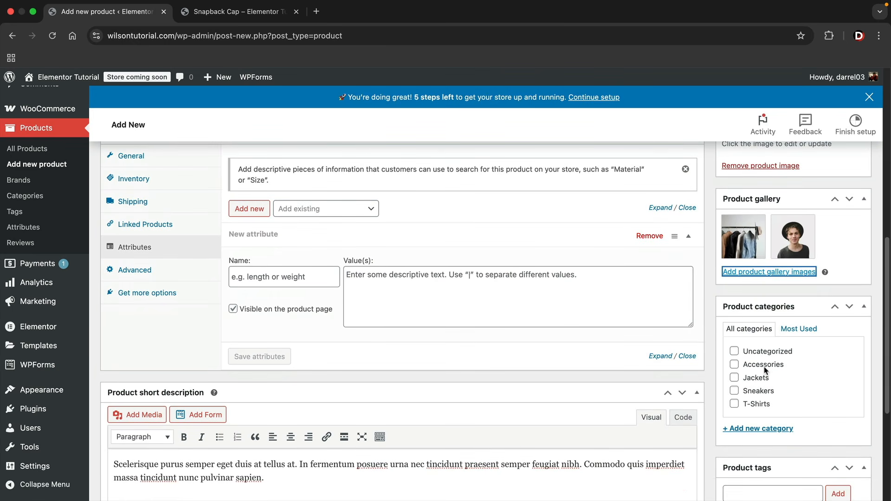
left_click(766, 428)
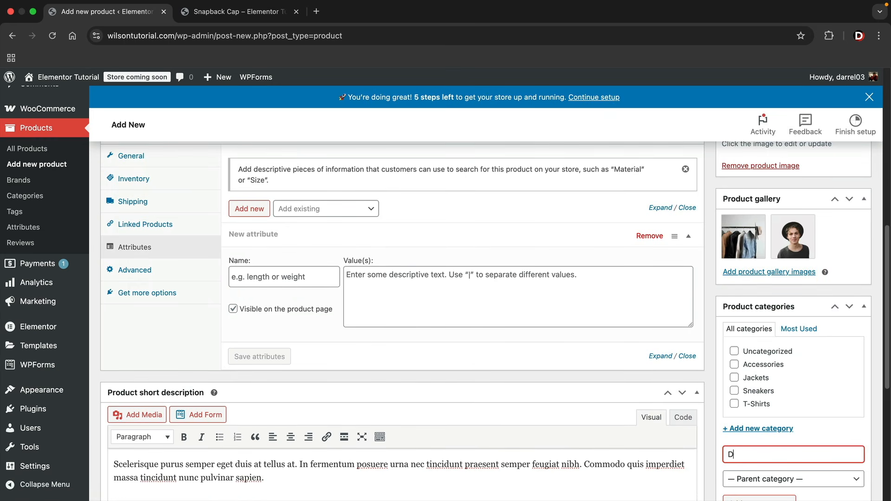
type("Darrels Shirts")
scroll(765, 402, "down", 4)
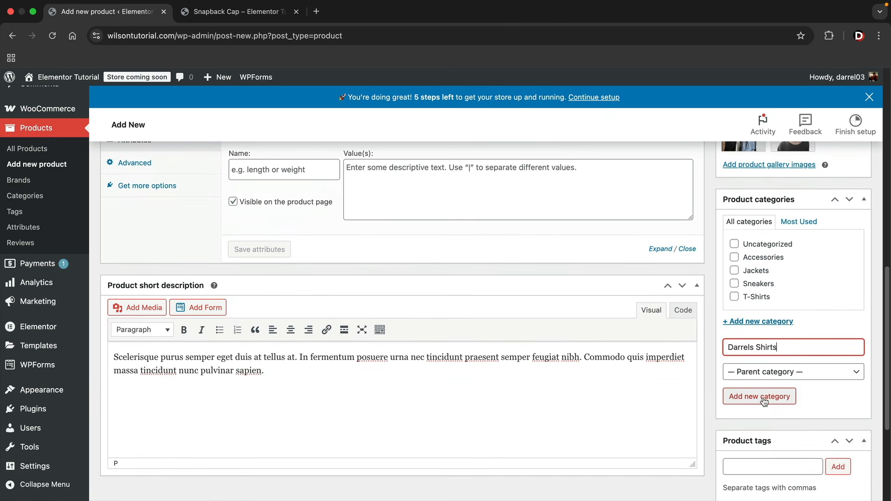
left_click(764, 399)
scroll(765, 402, "down", 5)
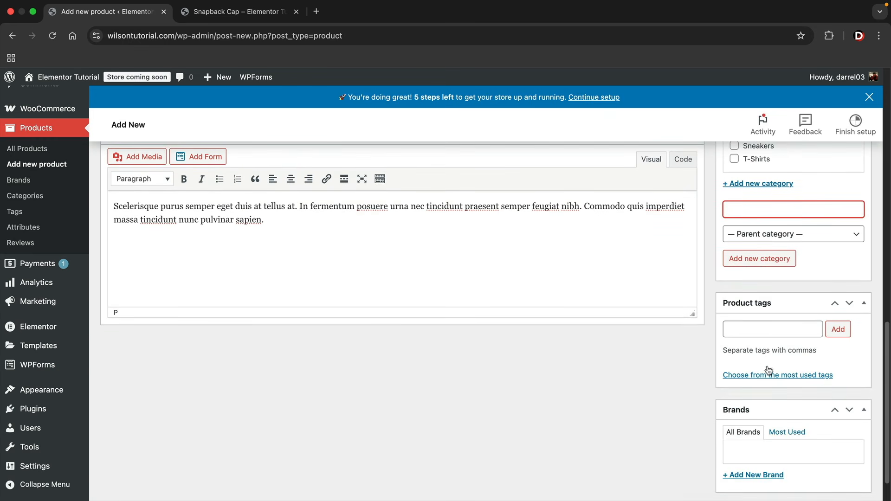
Add the product tags 'black' and 'shirt'
left_click(767, 331)
type("black")
key("Return")
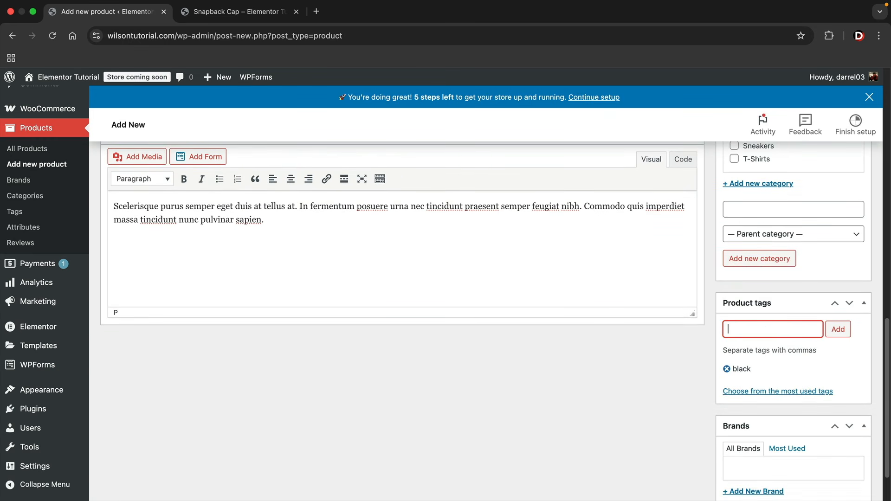
type("shirt")
key("Return")
scroll(772, 380, "down", 1)
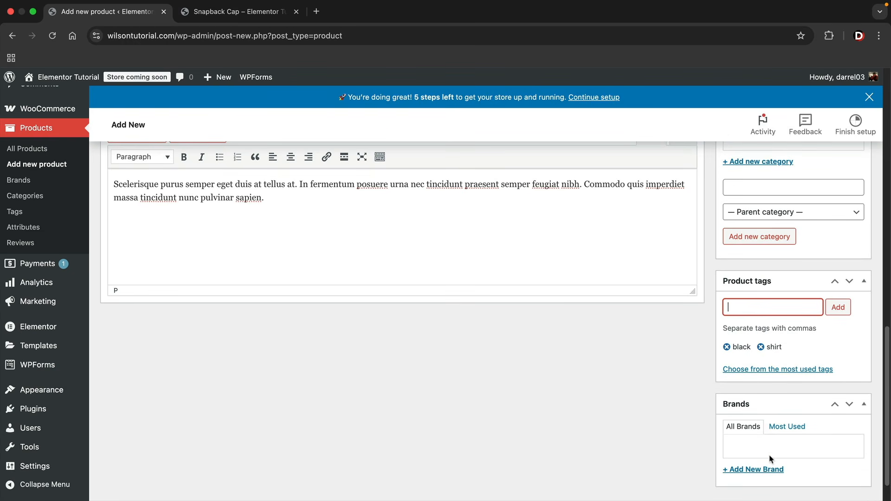
Create a new brand 'Nike' and assign it to the product
left_click(771, 469)
scroll(768, 462, "down", 4)
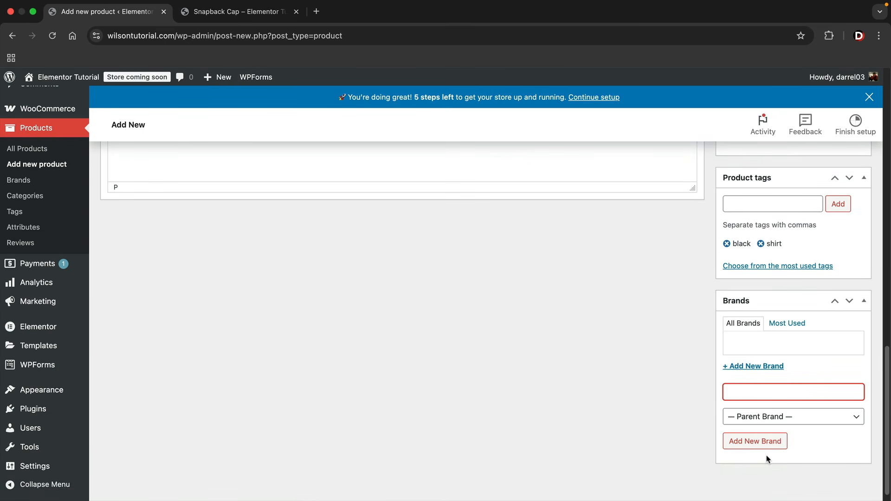
type("Nike")
left_click(764, 441)
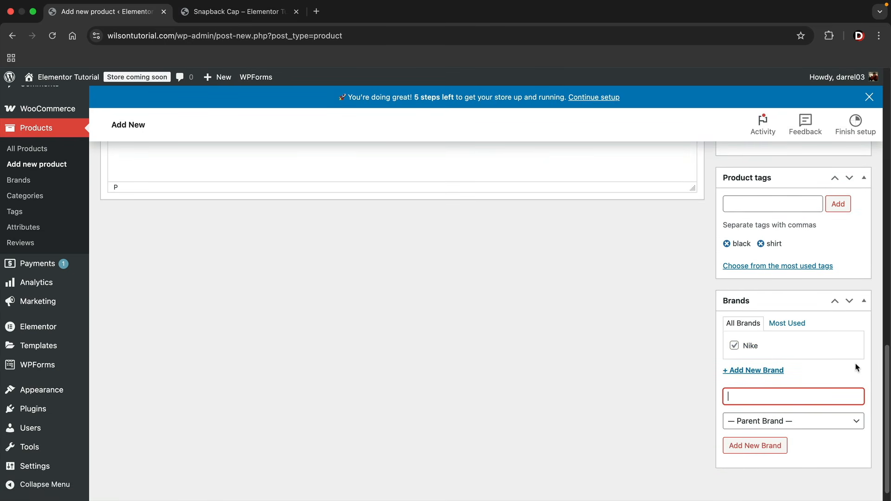
left_click_drag(888, 385, 890, 99)
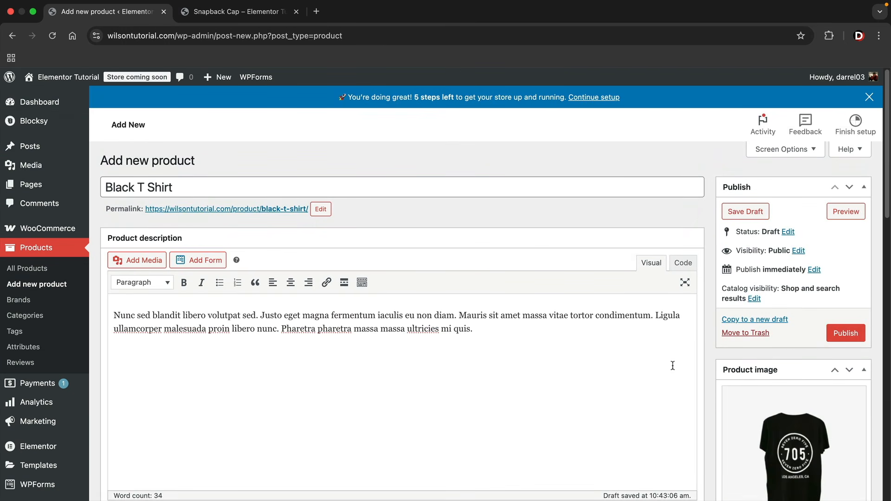
Publish the Black T Shirt and review its live product page and $50.00 sale price
left_click(844, 333)
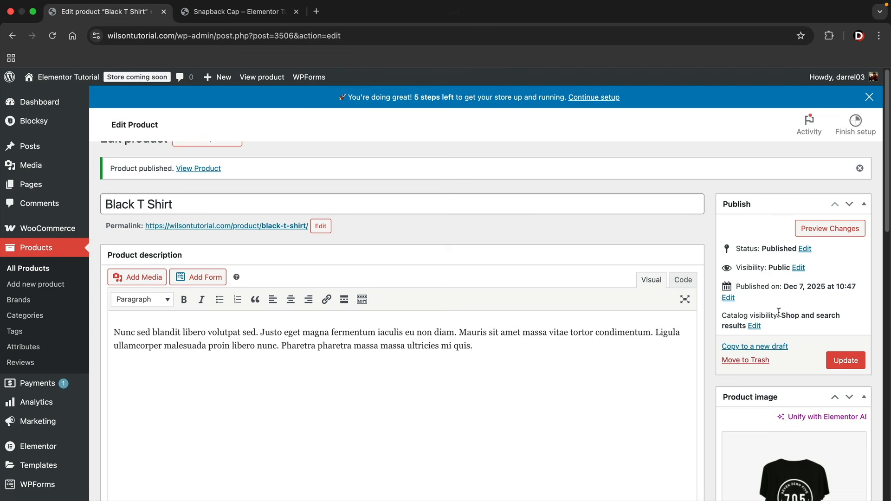
left_click(195, 192)
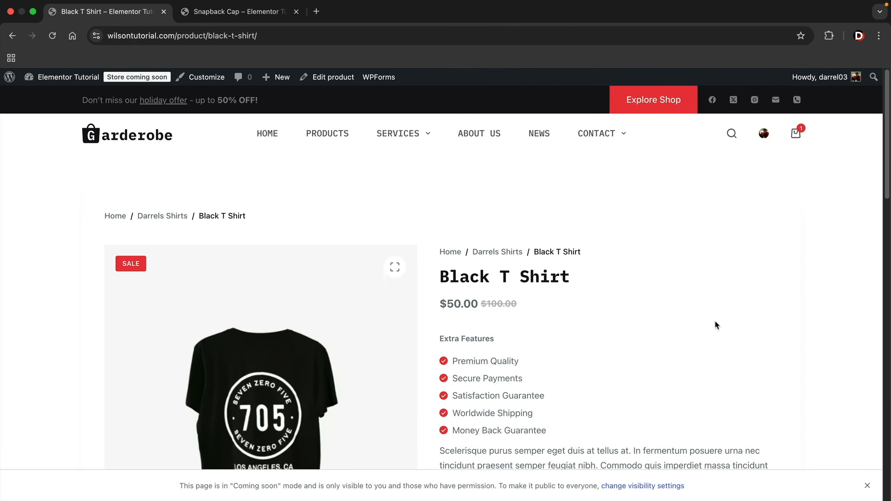
scroll(709, 314, "down", 1)
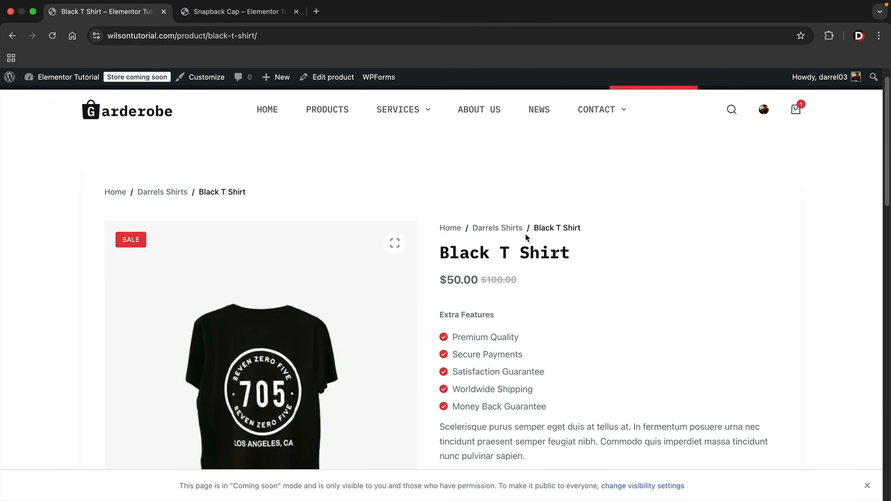
scroll(563, 243, "down", 1)
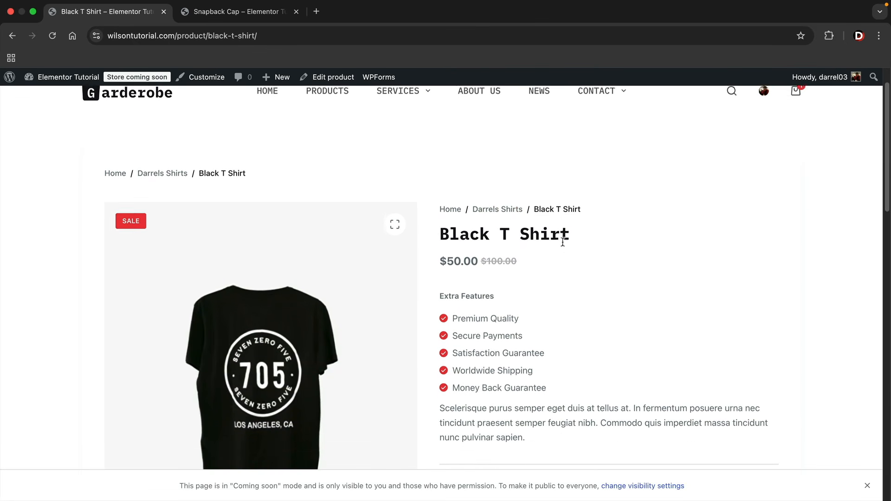
left_click_drag(521, 252, 481, 247)
left_click(556, 254)
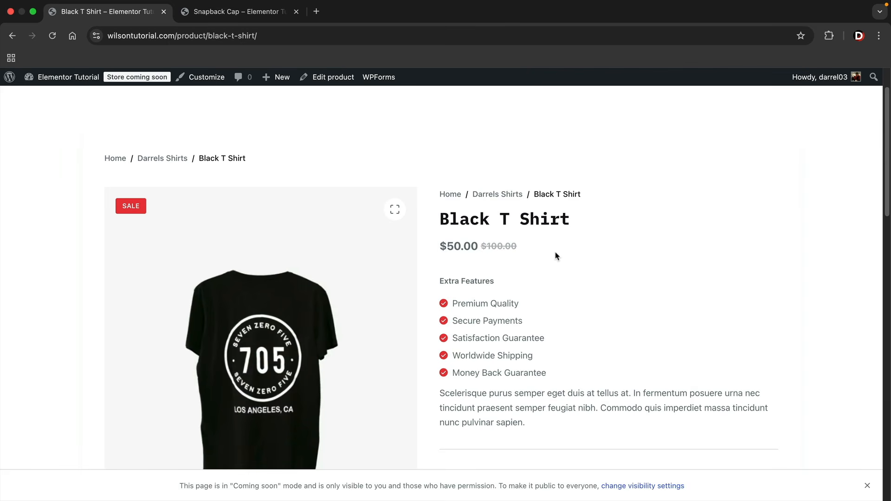
scroll(557, 255, "down", 1)
scroll(559, 255, "down", 1)
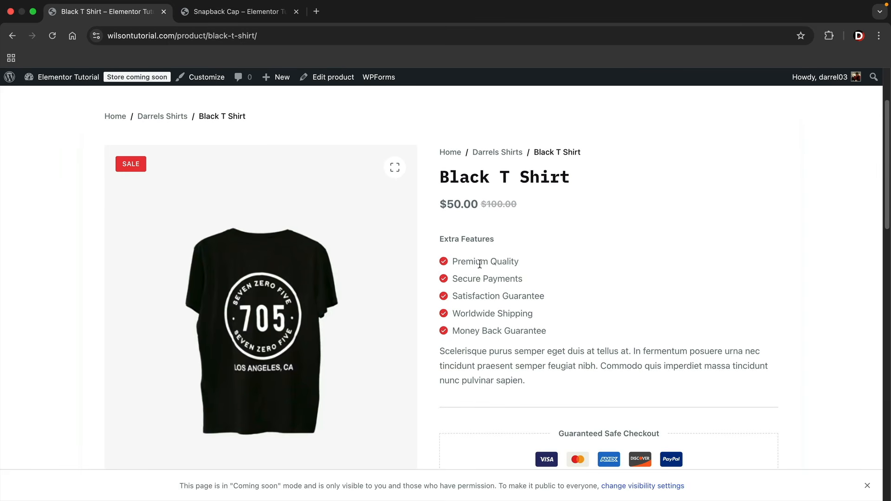
scroll(480, 263, "down", 1)
left_click_drag(531, 344, 483, 322)
scroll(480, 324, "down", 4)
scroll(480, 324, "down", 1)
scroll(484, 322, "down", 3)
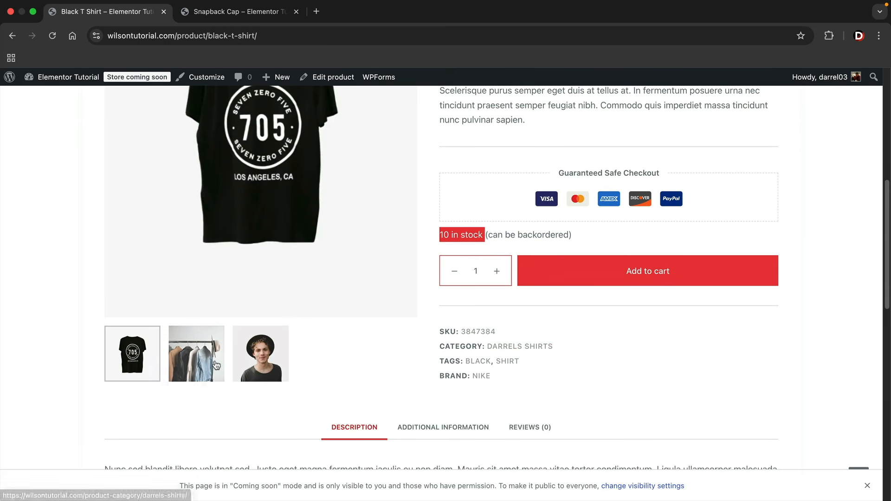
scroll(204, 371, "up", 1)
Browse the gallery photos (clothes rack, man in hat), then return to the black T-shirt image
left_click(204, 395)
left_click(252, 400)
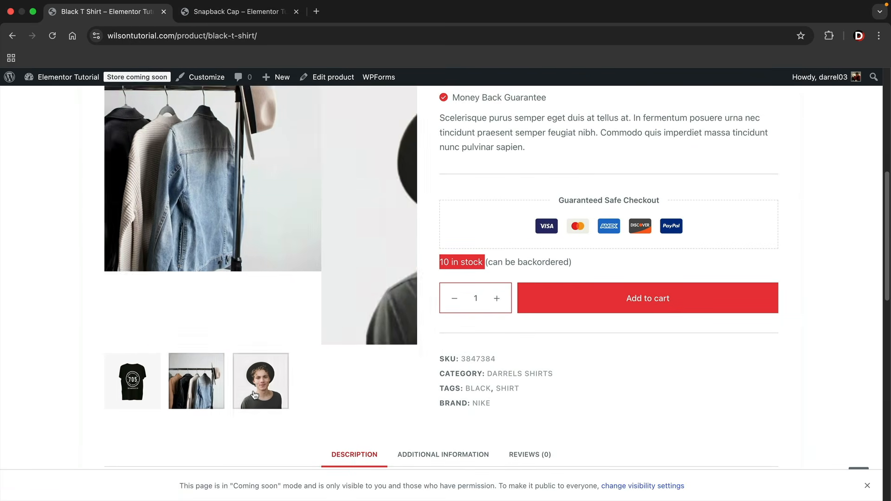
left_click(208, 396)
left_click(146, 392)
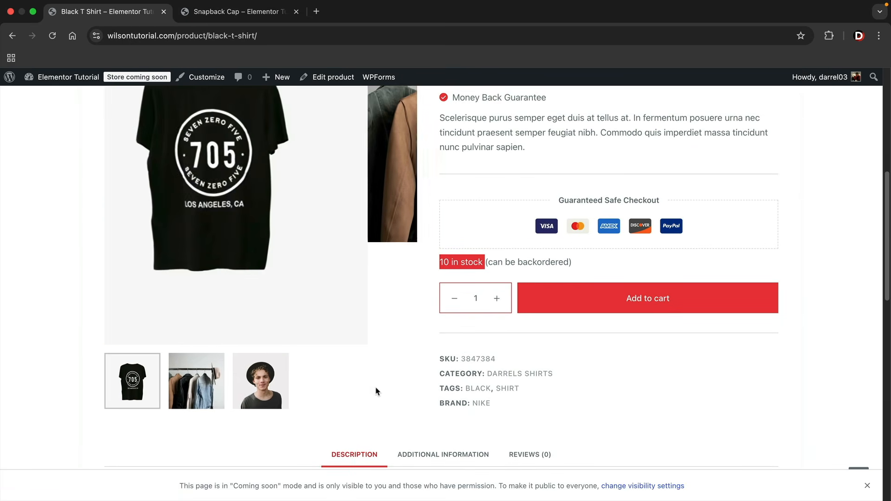
scroll(385, 387, "down", 6)
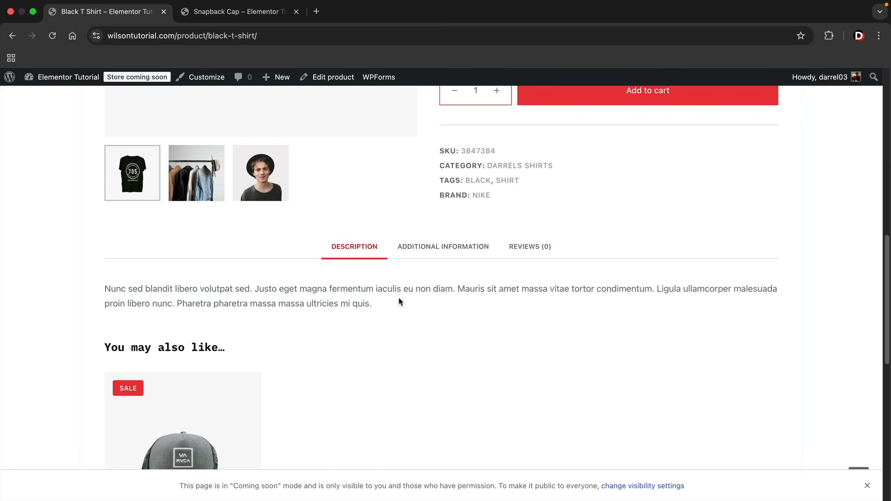
Show Additional Information and check the .50 lbs weight and dimensions
left_click(432, 247)
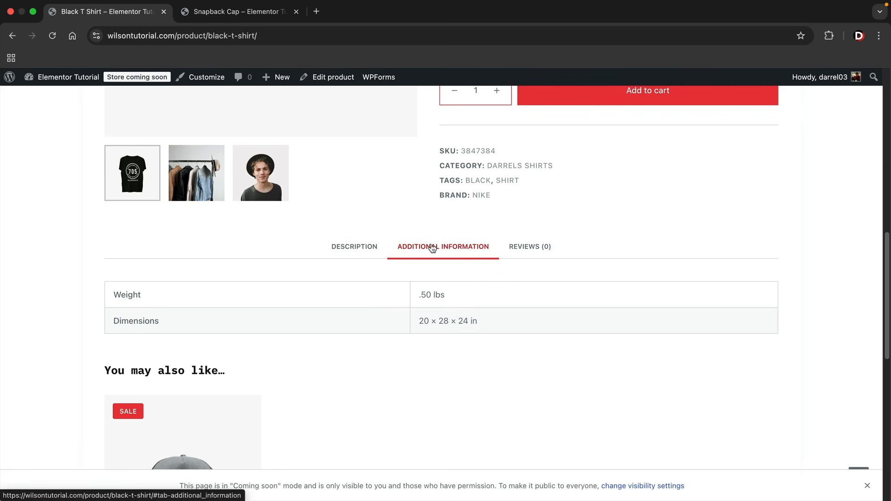
left_click_drag(418, 295, 449, 300)
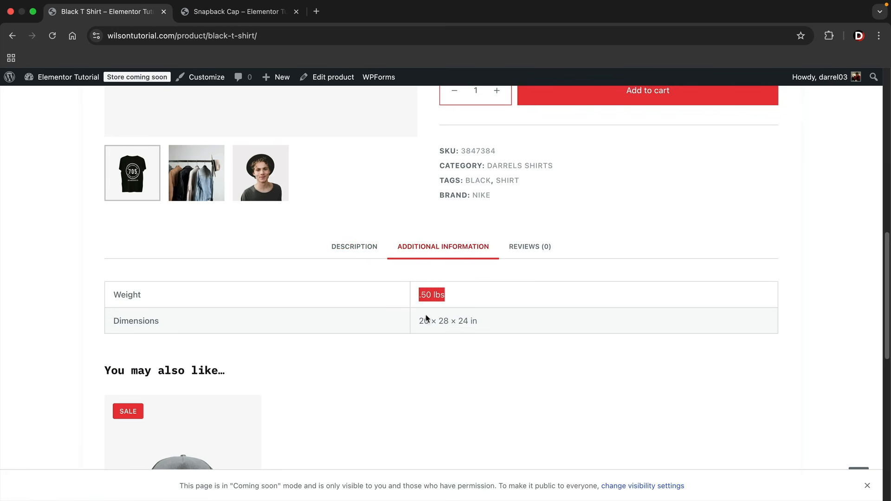
scroll(384, 283, "down", 3)
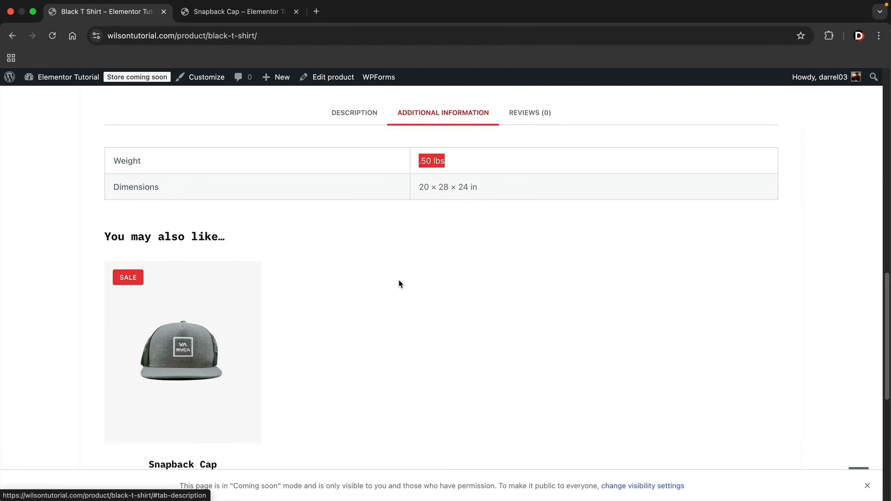
scroll(355, 311, "down", 1)
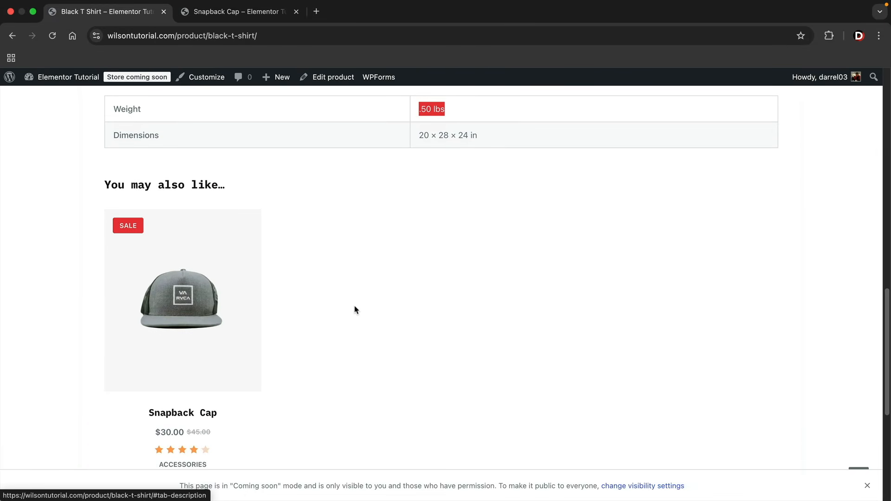
left_click(183, 185)
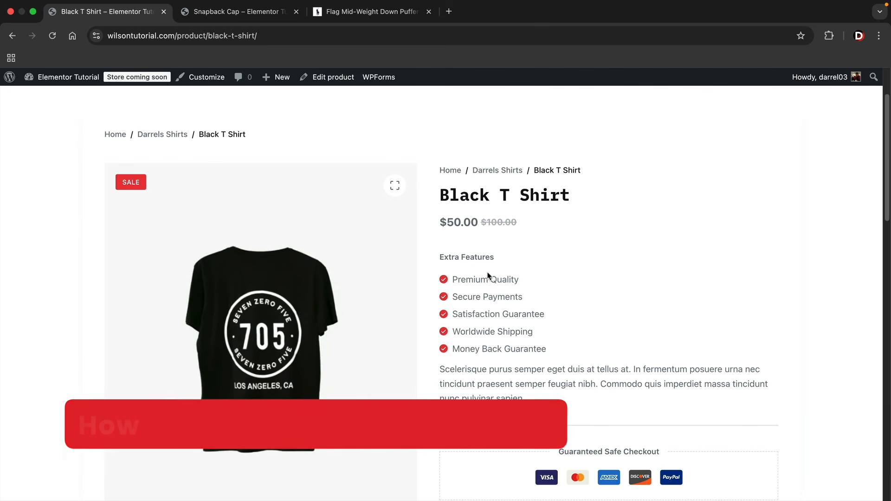
On the Ralph Lauren puffer jacket, pick size S and green Billiard, then return to the Black T Shirt tab
left_click(400, 14)
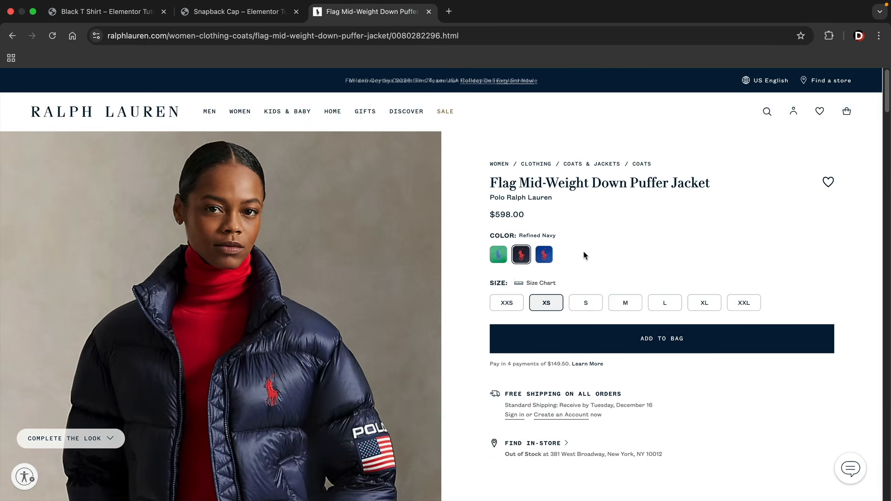
left_click_drag(492, 236, 560, 239)
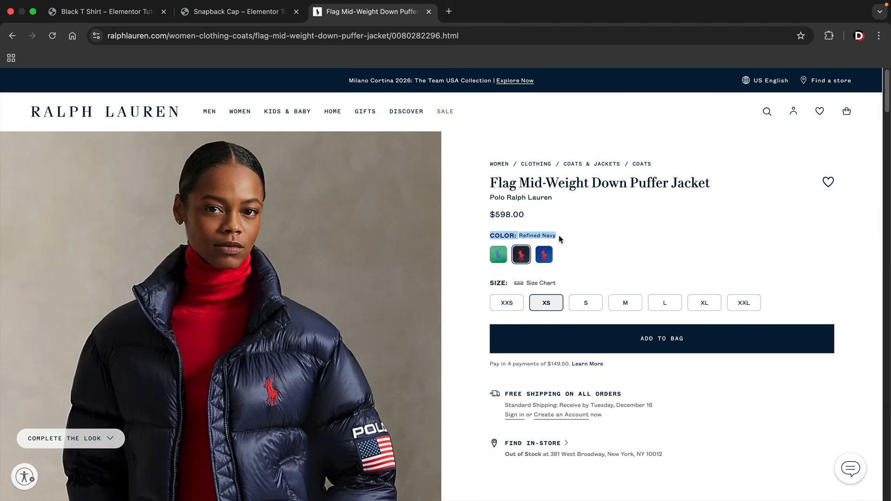
left_click(589, 305)
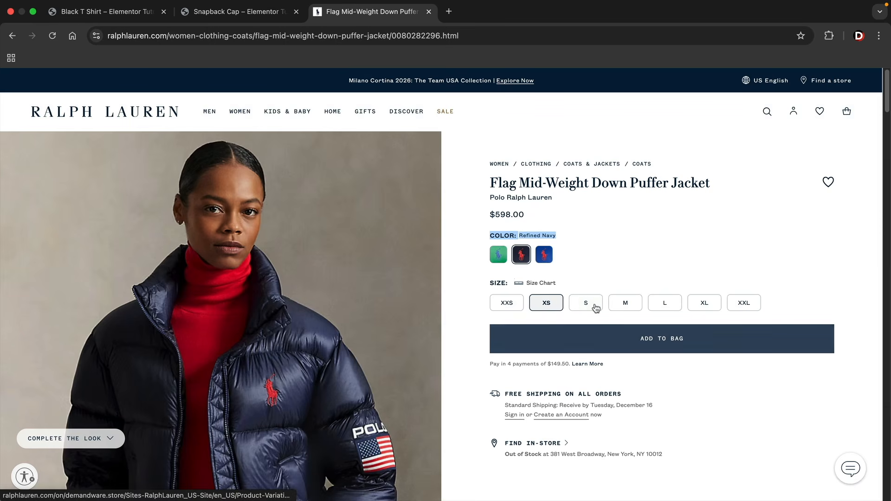
left_click(546, 257)
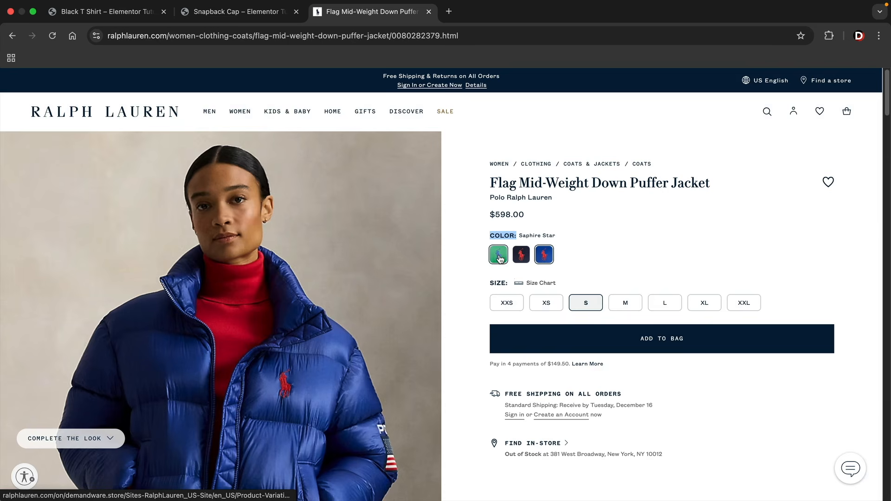
left_click(500, 258)
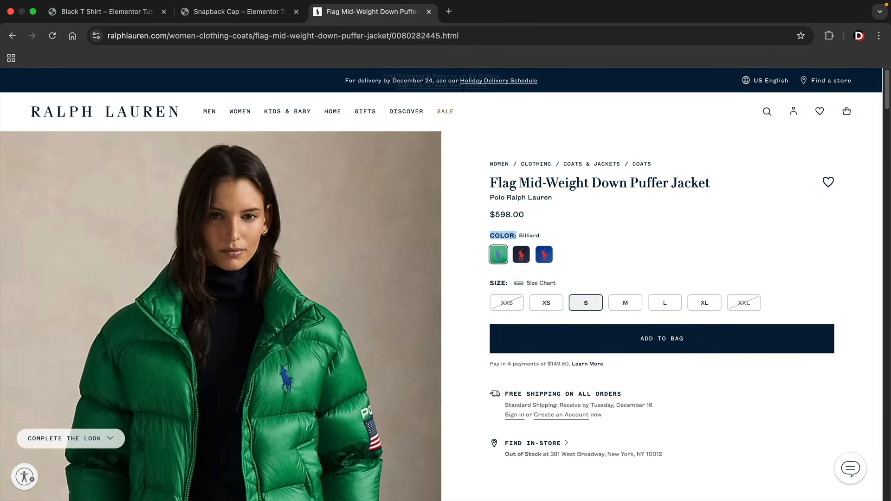
scroll(442, 288, "down", 1)
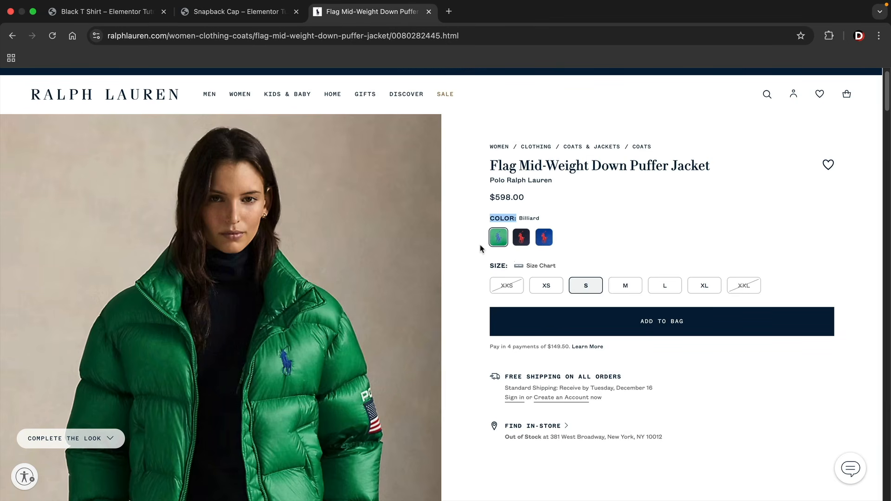
left_click(115, 12)
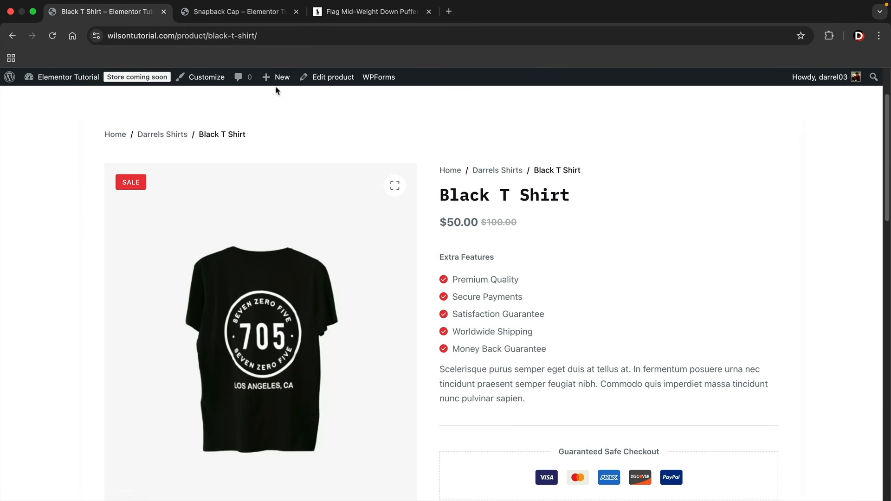
Start a new product named 'Darrels Shoes' with a pasted lorem ipsum description
mouse_move(279, 78)
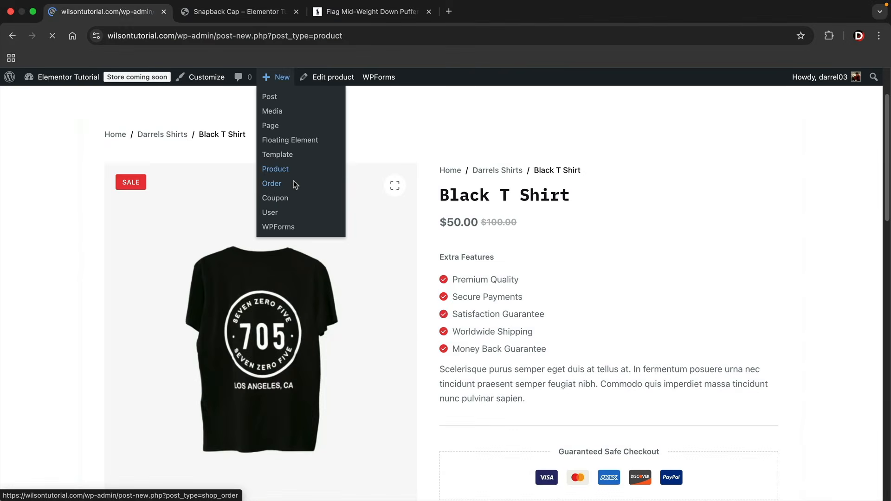
left_click(279, 211)
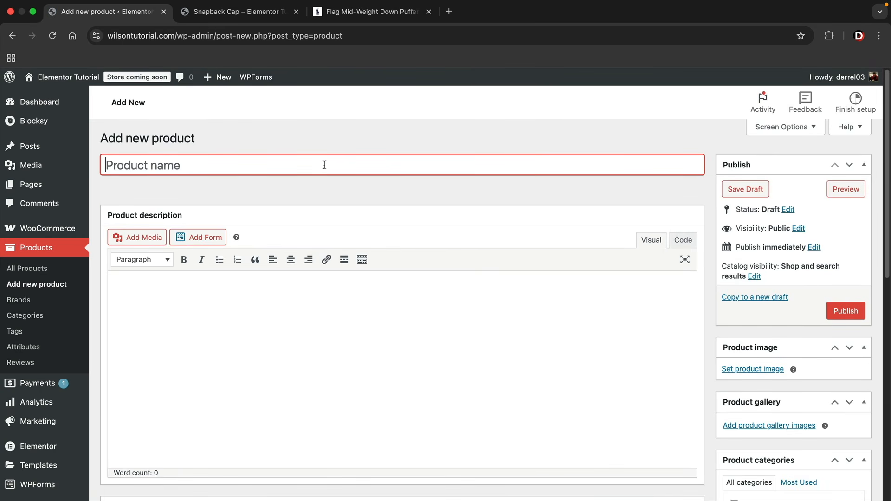
type("Darrels Shoes")
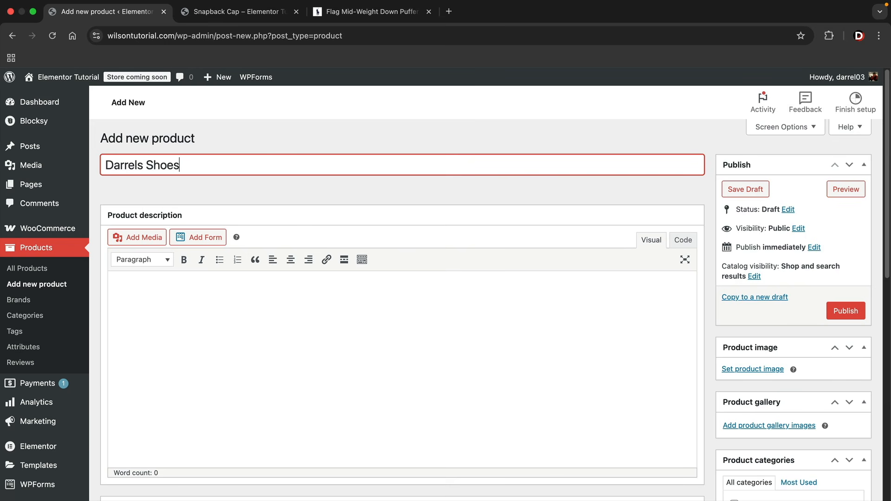
left_click(194, 316)
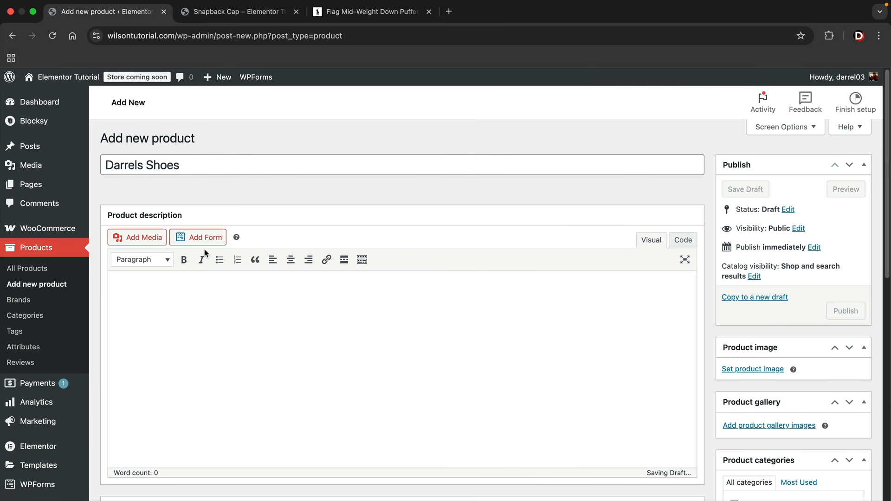
key("ctrl+v")
scroll(454, 255, "down", 6)
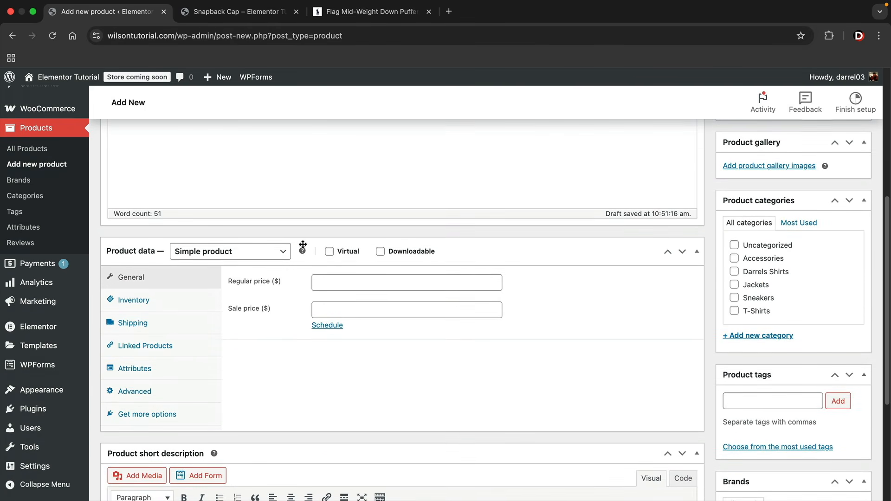
left_click(230, 253)
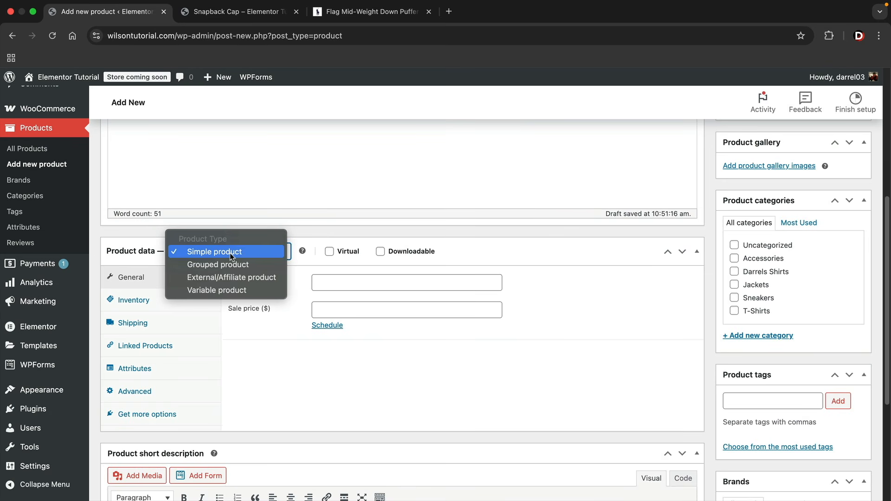
Make Darrels Shoes a Variable product with shipping weight 1 lb and dimensions 8 × 10 × 12 in
left_click(230, 290)
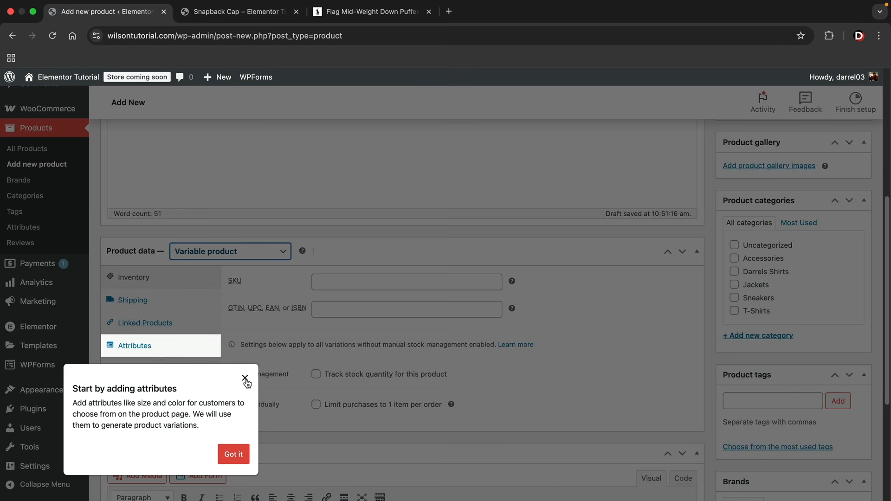
left_click(245, 378)
scroll(240, 325, "down", 2)
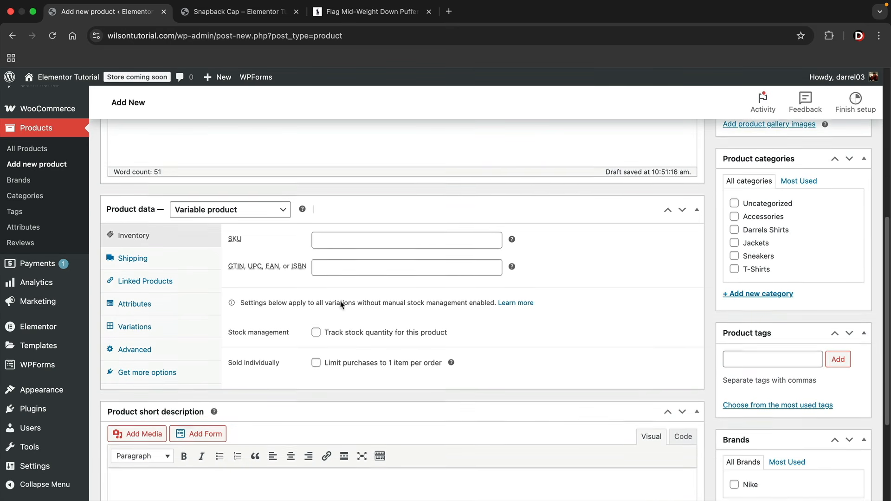
left_click(373, 242)
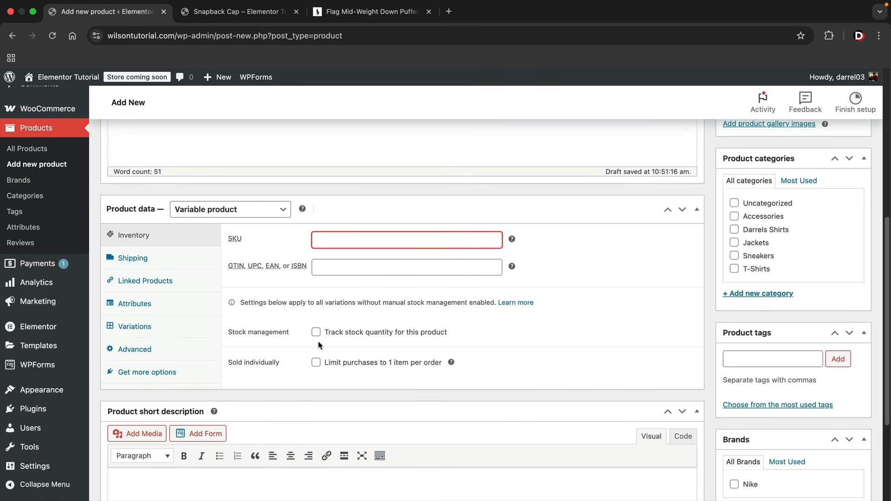
left_click(166, 262)
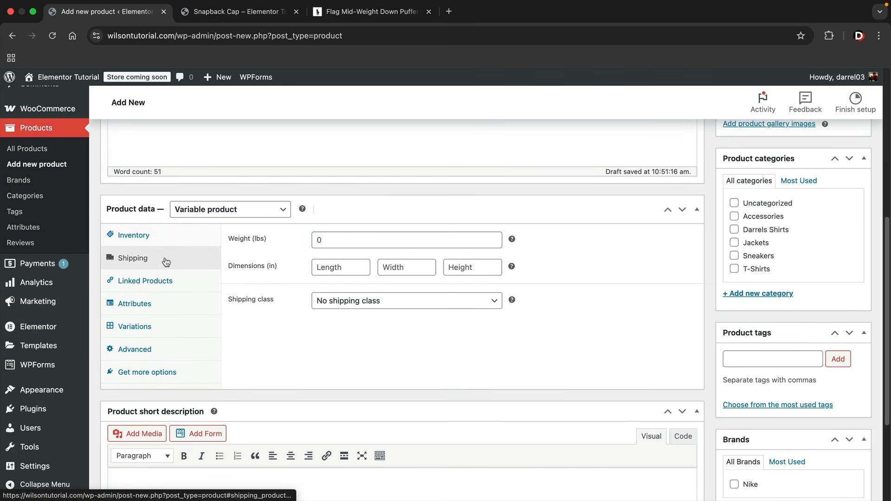
left_click(344, 240)
type("1")
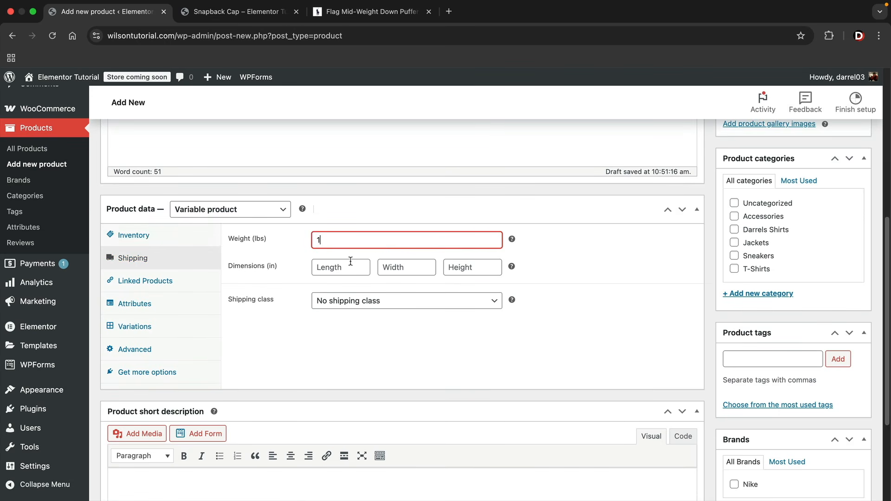
left_click(351, 264)
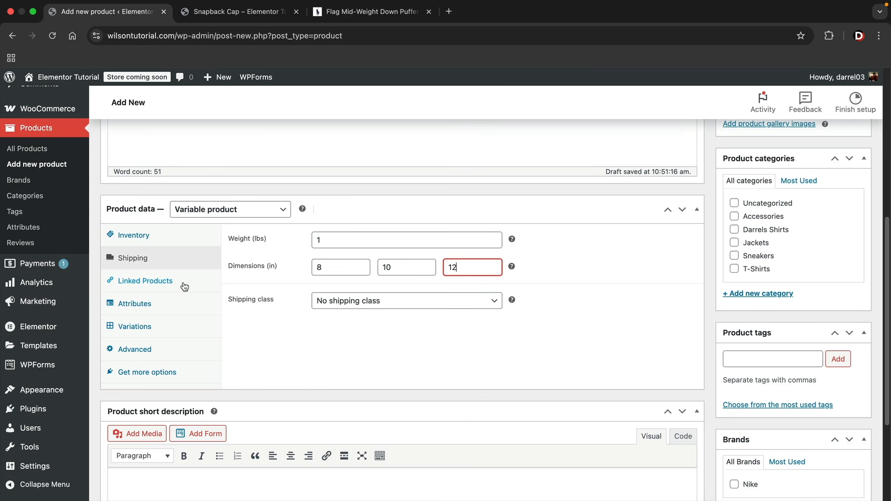
Open Linked Products and cancel the Upsells search for 'spa'
left_click(184, 284)
left_click(353, 243)
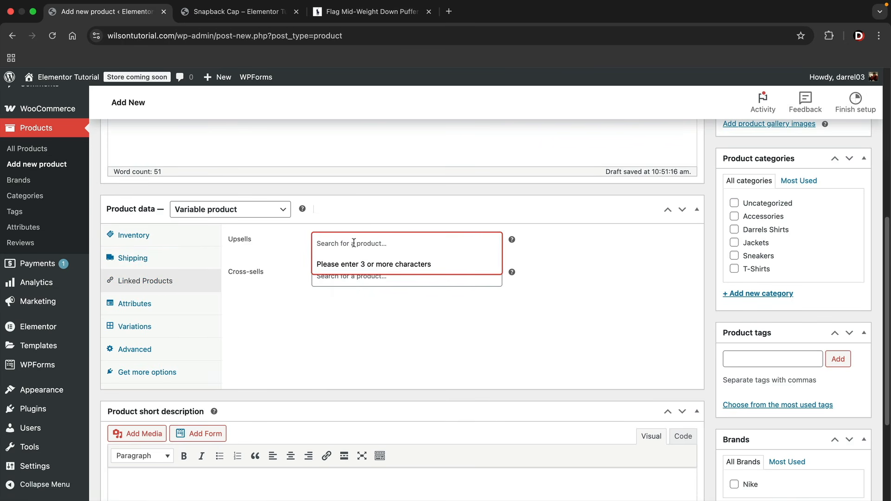
type("span")
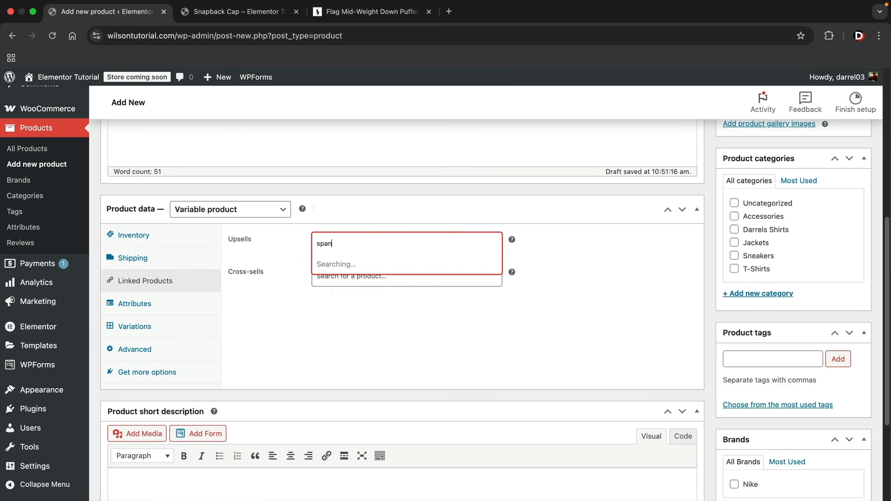
key("Escape")
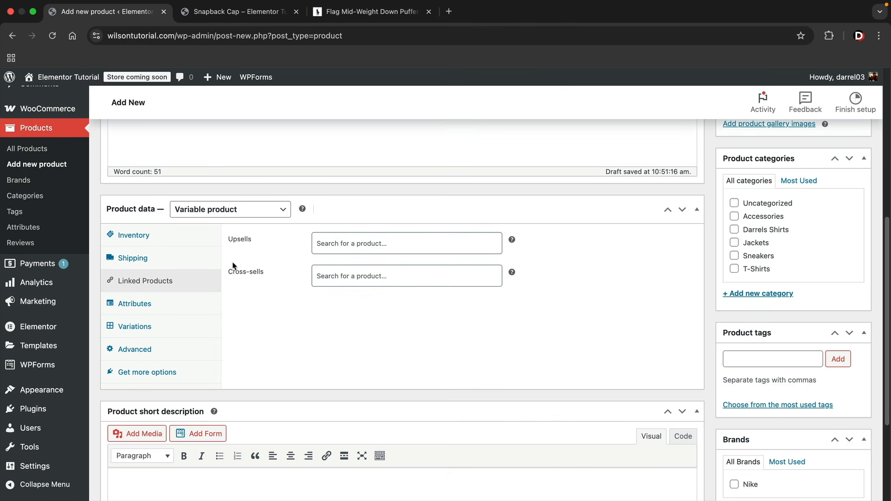
Add a Size attribute with values Size 10 | Size 11 | Size 12 and save it
left_click(165, 303)
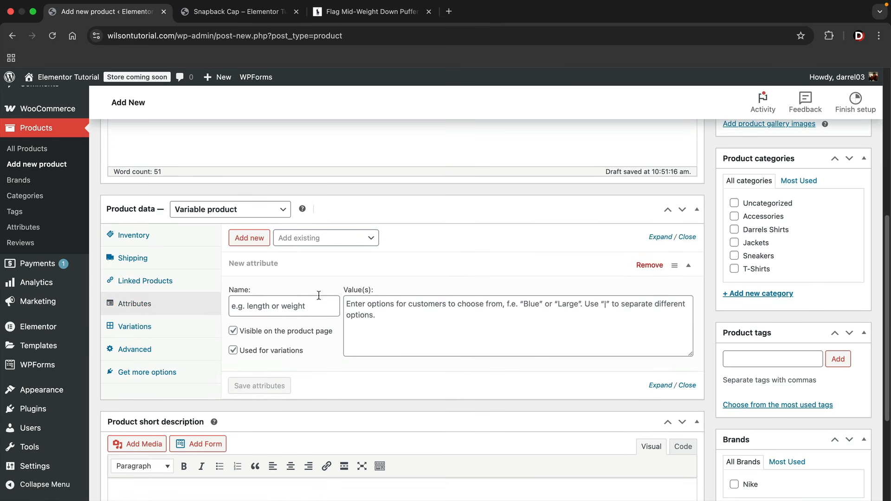
left_click(301, 309)
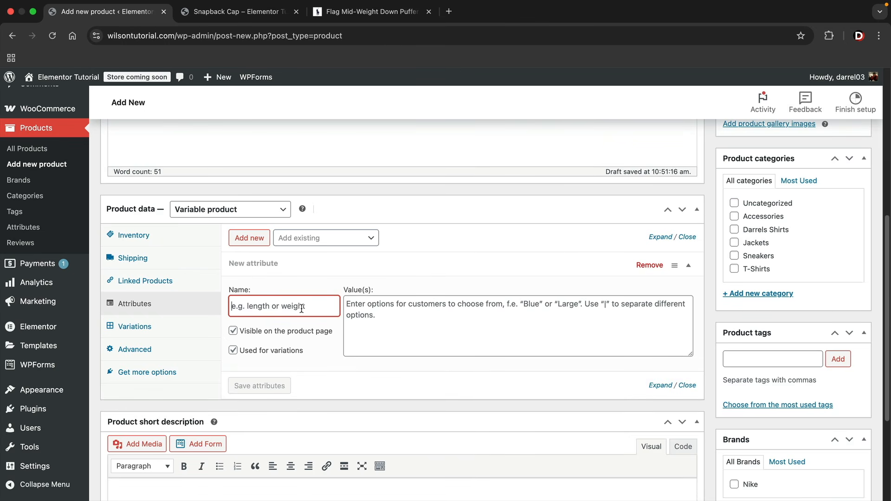
type("Size")
left_click(386, 313)
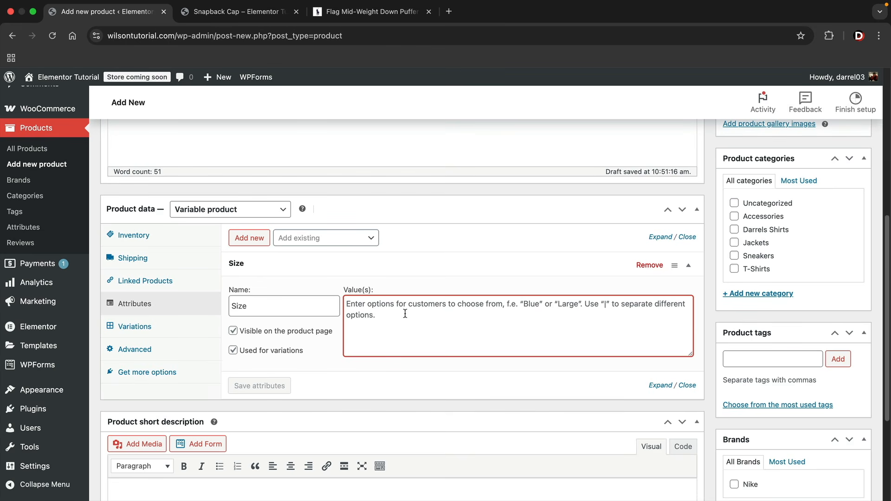
type("S")
key("BackSpace")
type("Size 10")
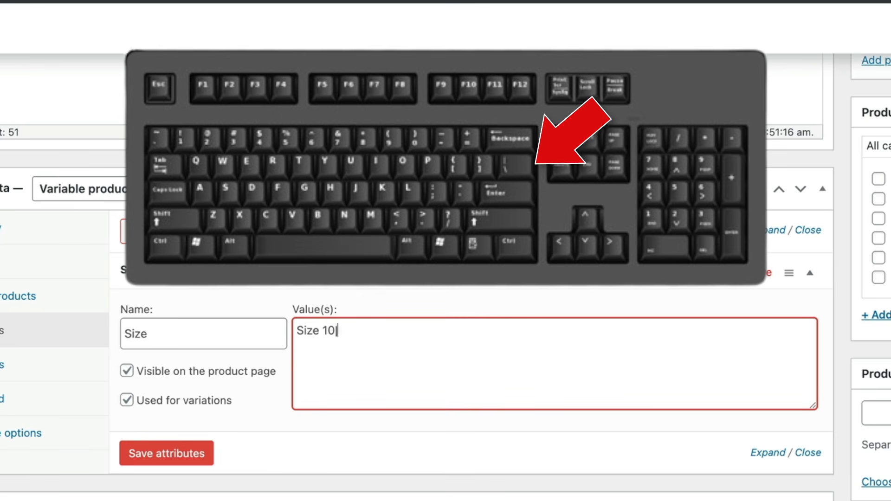
type("Size 11")
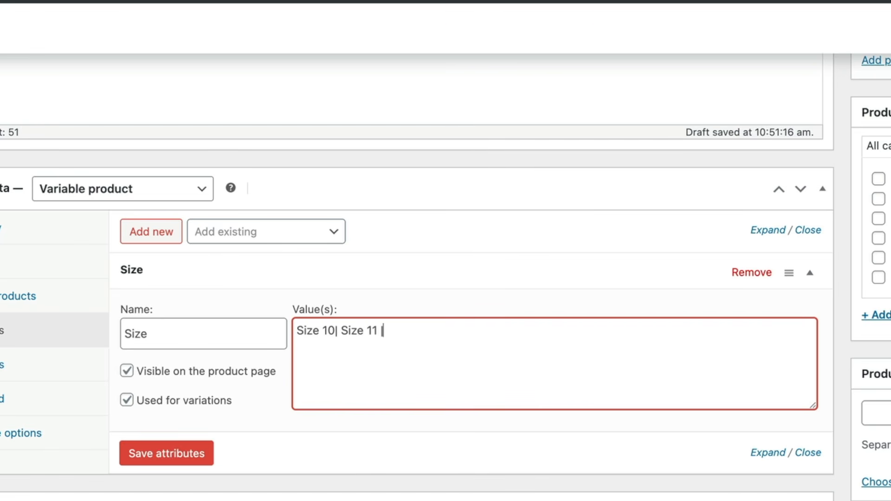
type(" | Size")
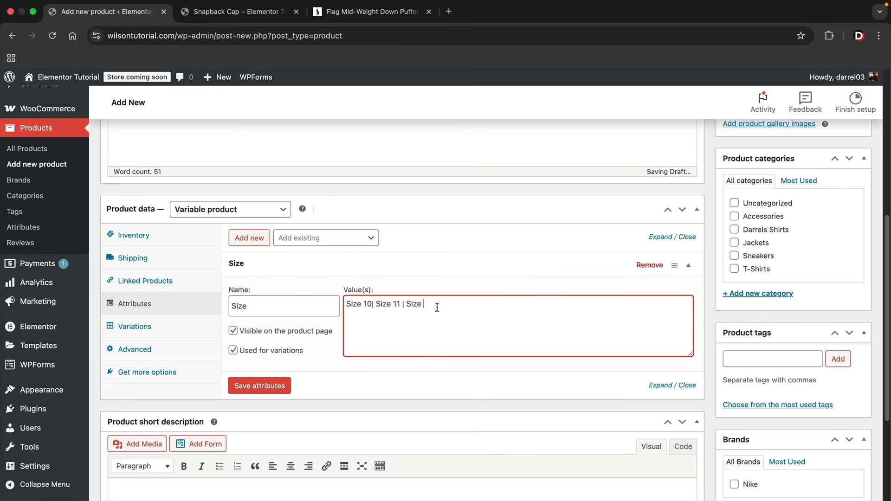
type("12")
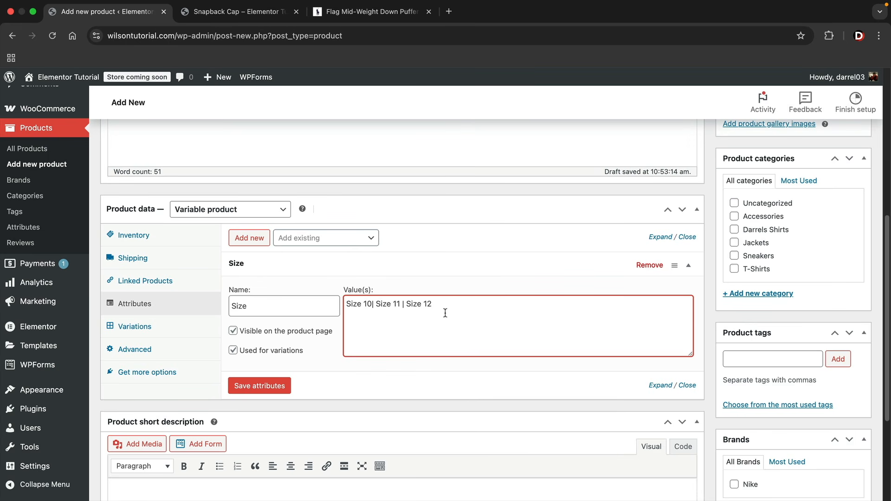
left_click(260, 387)
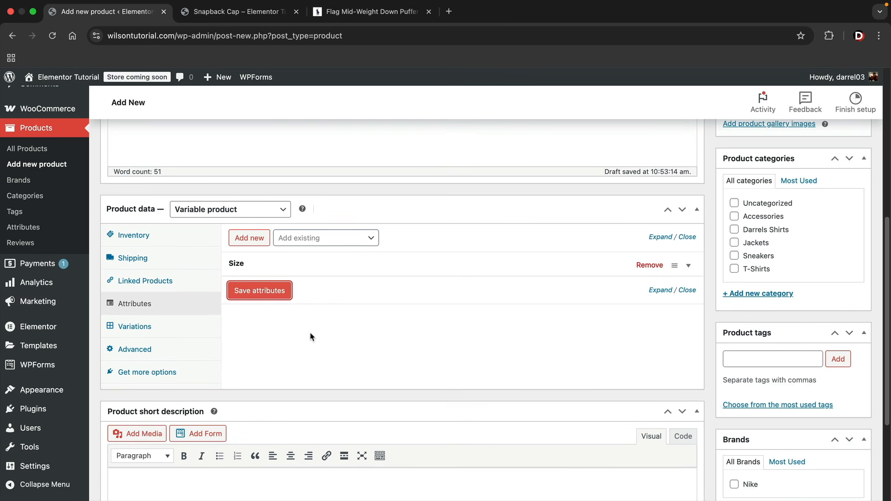
Add a Color attribute with values Grey|Red|Beige and save the attributes
left_click(250, 239)
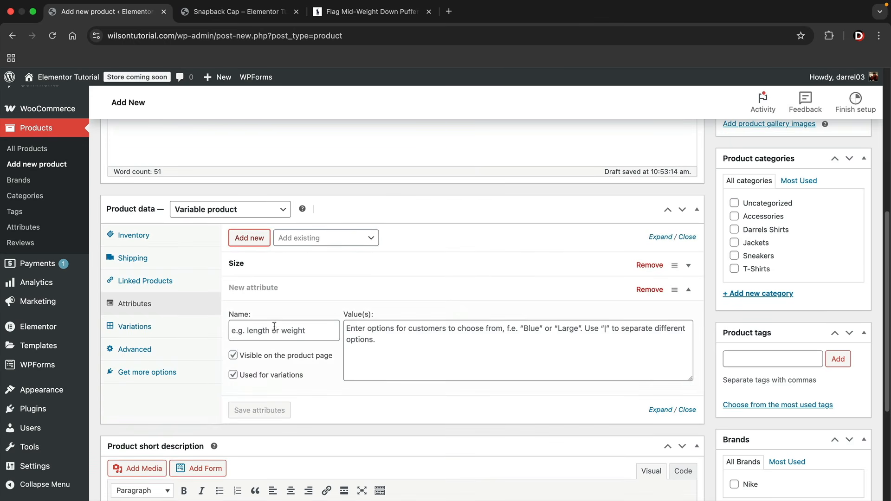
left_click(275, 328)
type("Col")
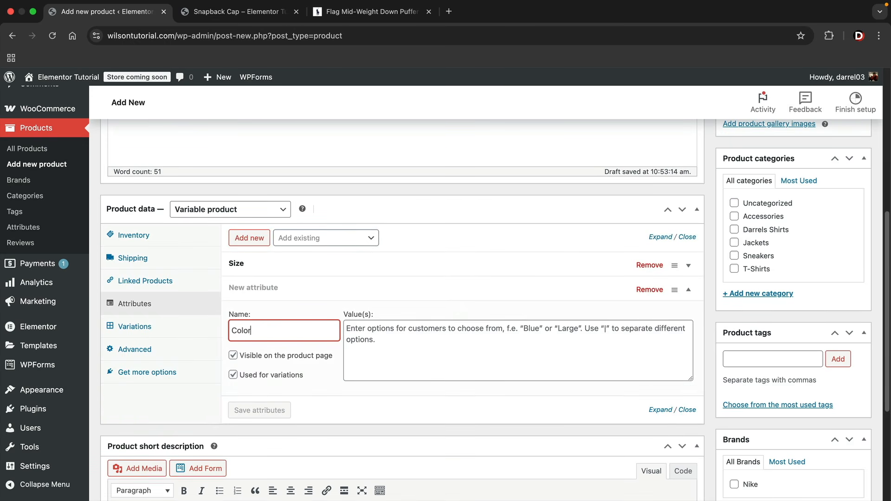
type("or")
key("Tab")
type("Gr")
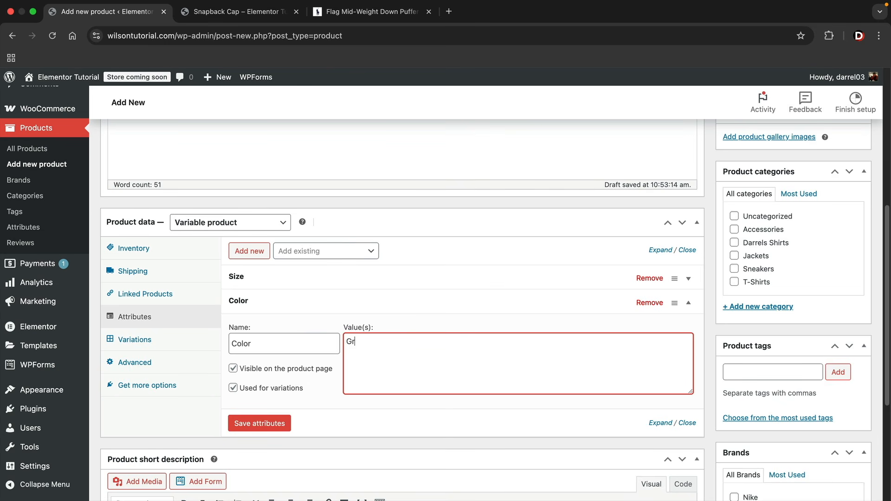
type("ey|Red|Beige")
left_click(266, 427)
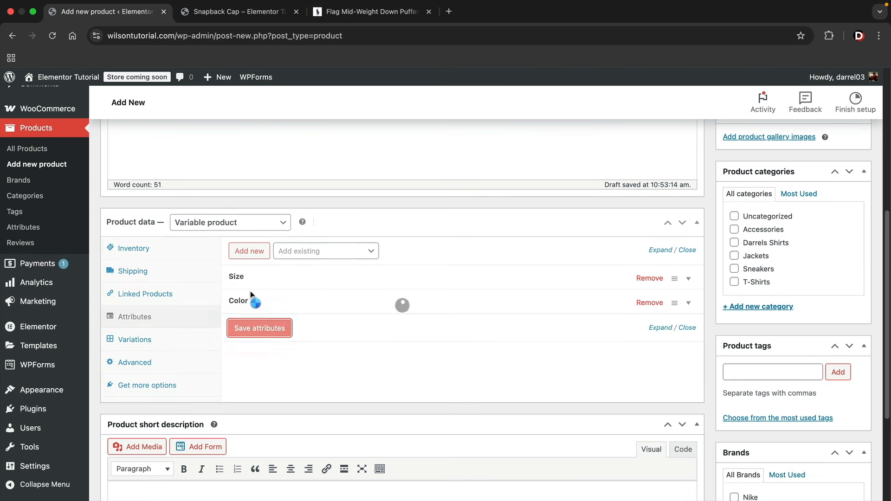
Generate all nine Size × Color variations and confirm with OK
left_click(147, 341)
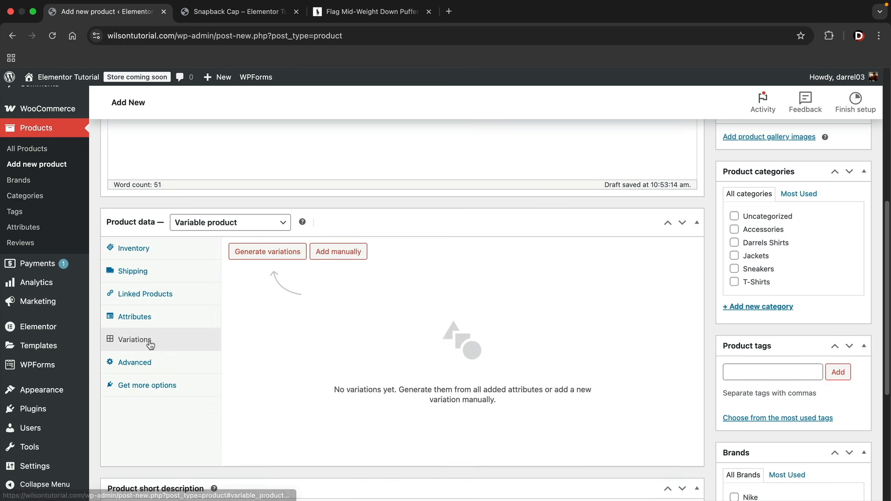
left_click(273, 257)
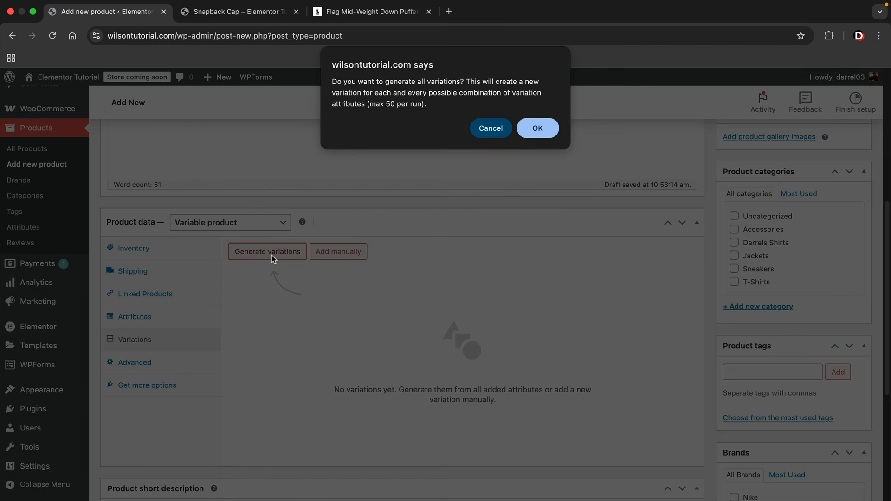
left_click(538, 129)
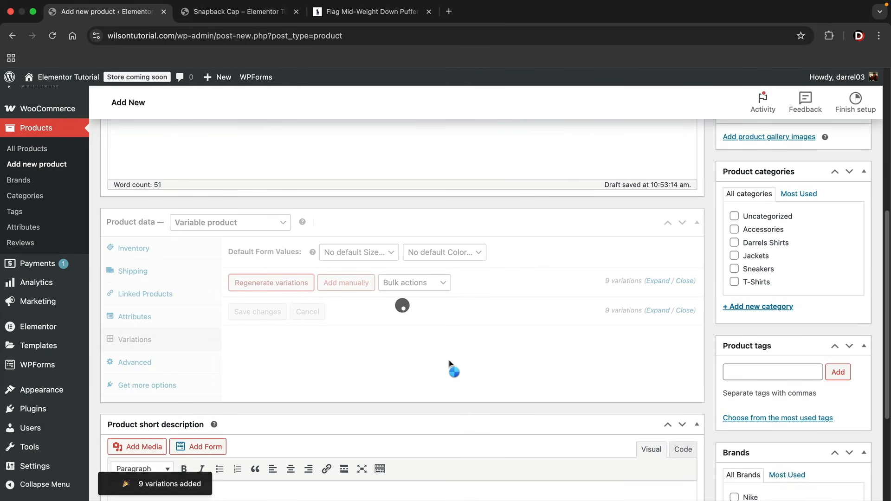
scroll(402, 351, "down", 4)
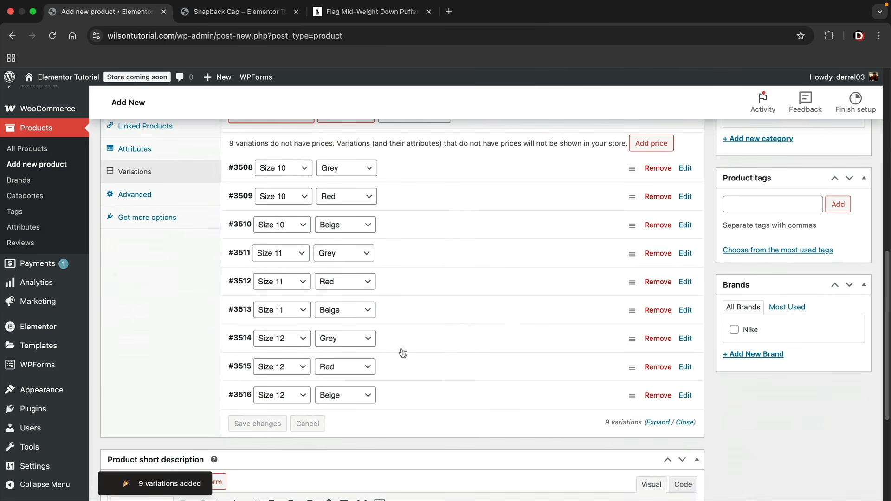
scroll(402, 354, "up", 1)
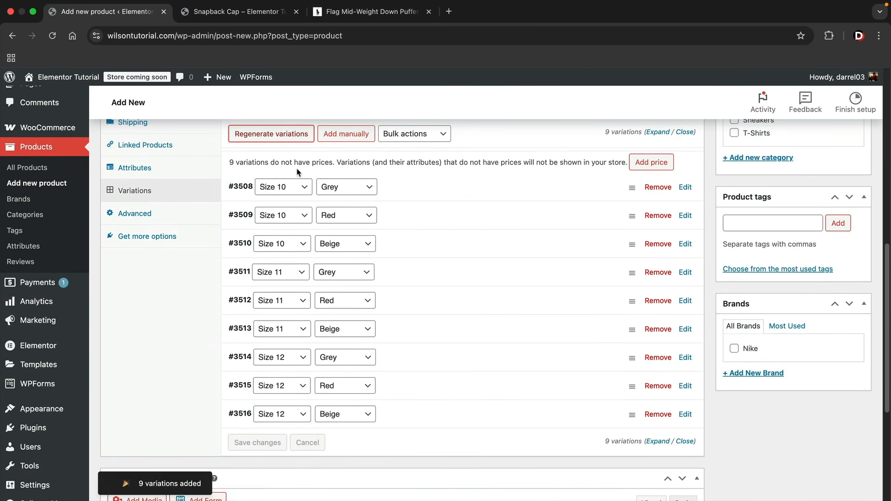
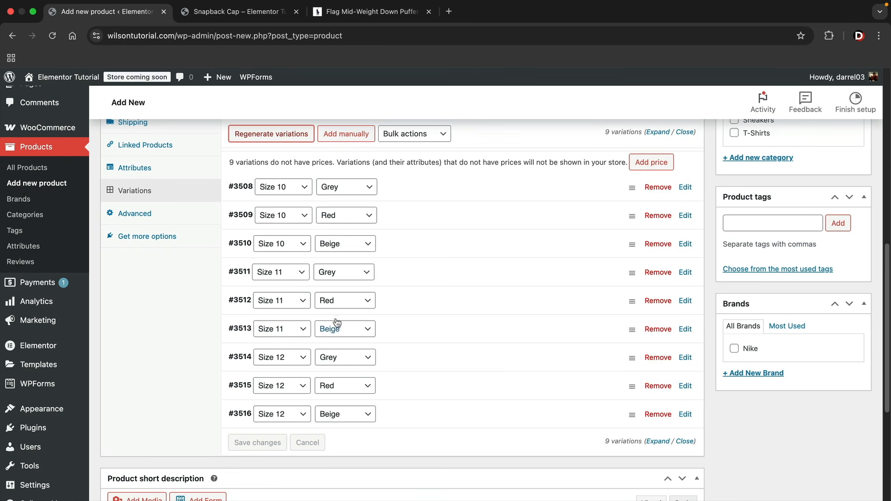
Give variation #3508 (Size 10, Grey) the grey sneaker picture as its image
scroll(403, 329, "up", 1)
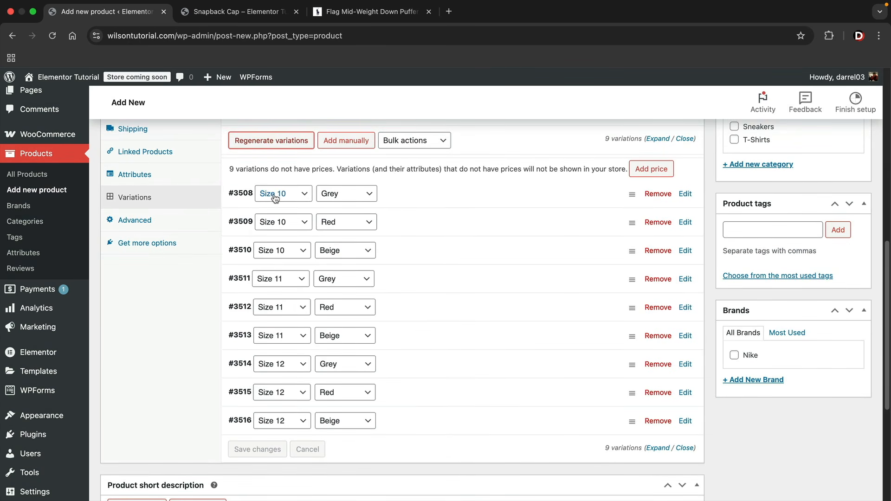
left_click(685, 194)
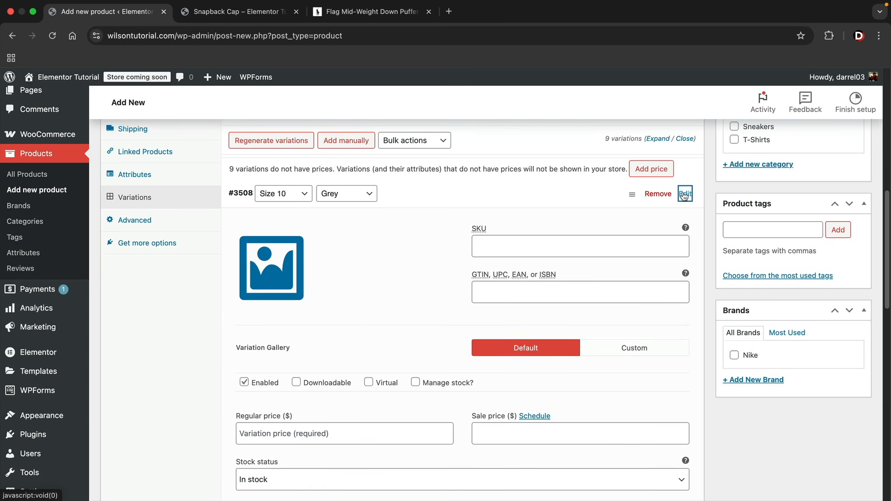
scroll(648, 208, "down", 2)
scroll(648, 207, "down", 2)
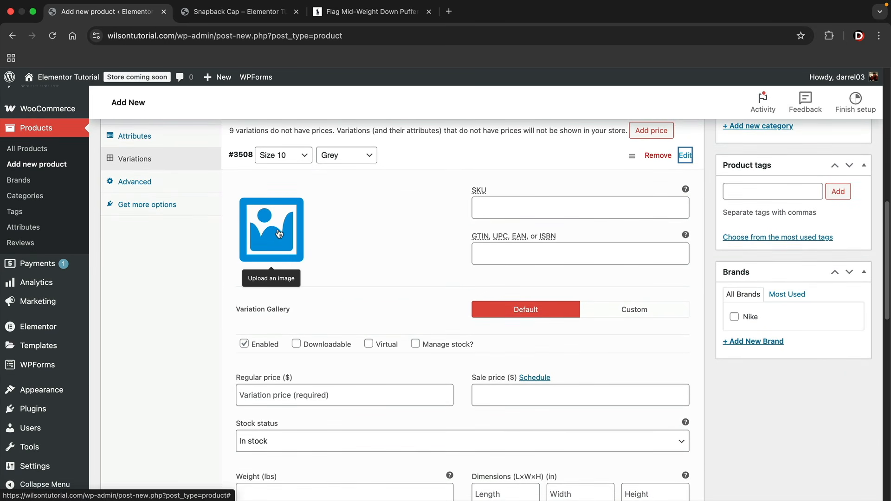
left_click(285, 234)
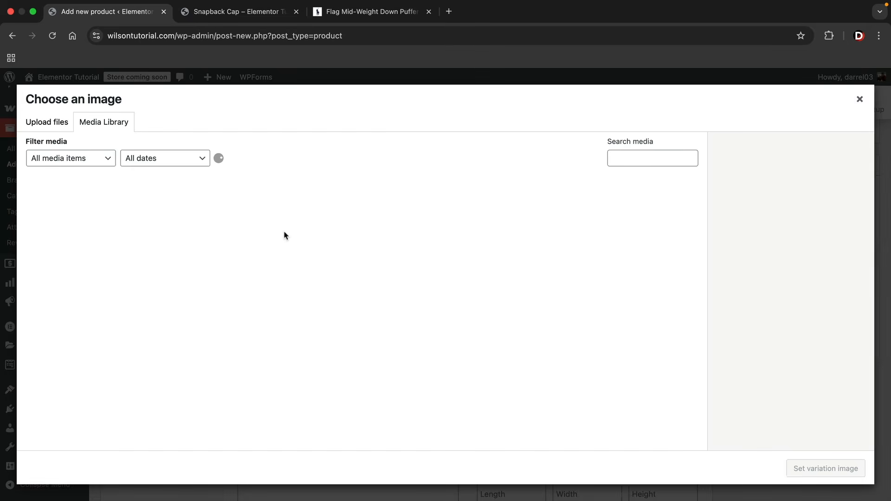
scroll(356, 278, "down", 3)
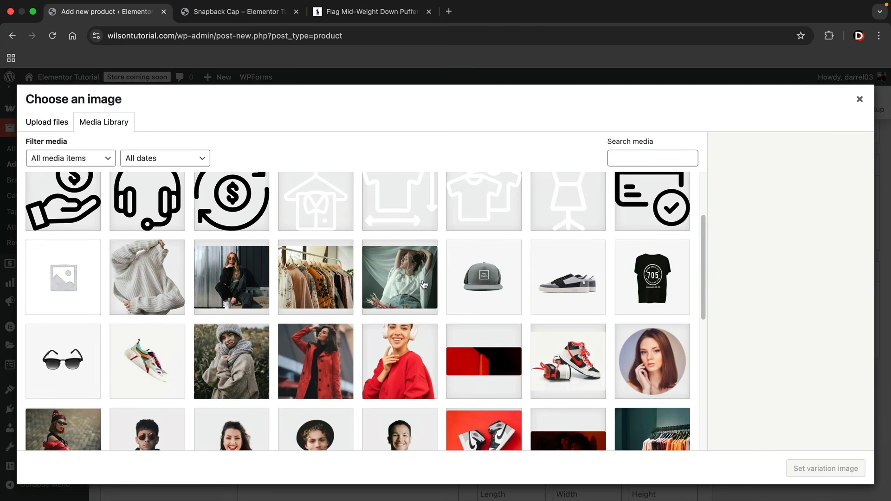
left_click(568, 279)
left_click(818, 471)
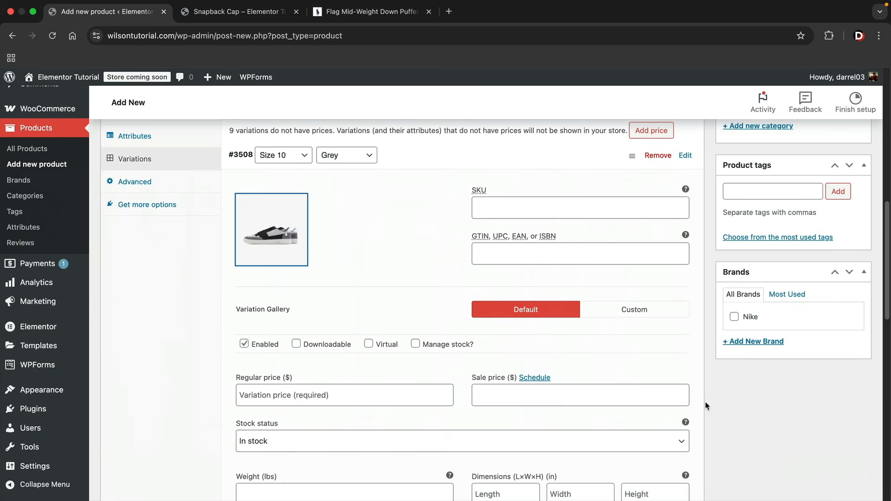
Enter a regular price of 50 for variation #3508
scroll(327, 365, "down", 1)
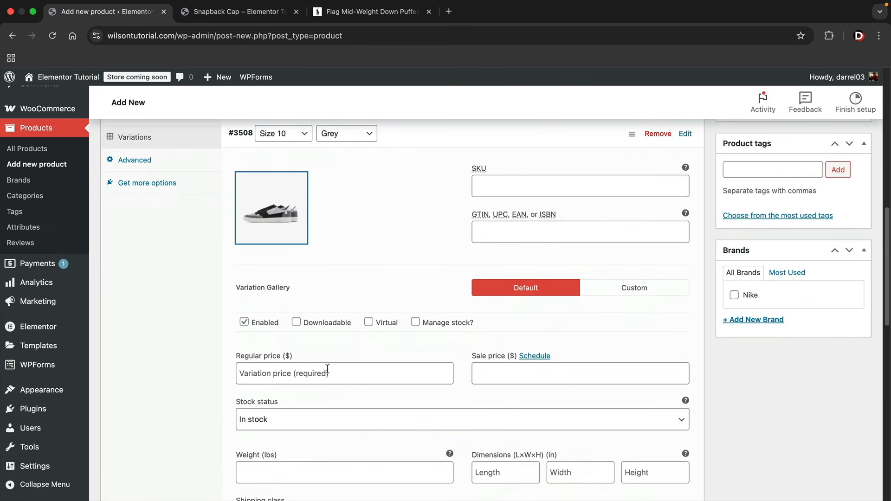
left_click(331, 367)
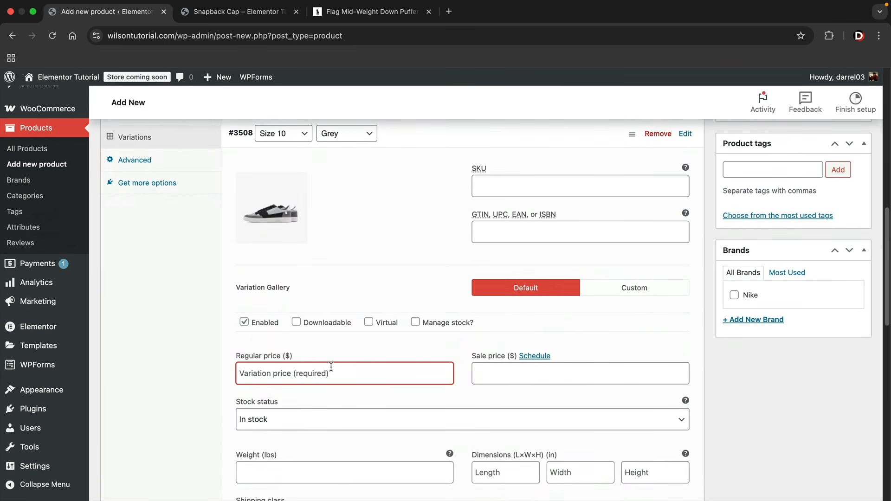
type("50")
key("Tab")
scroll(266, 327, "down", 5)
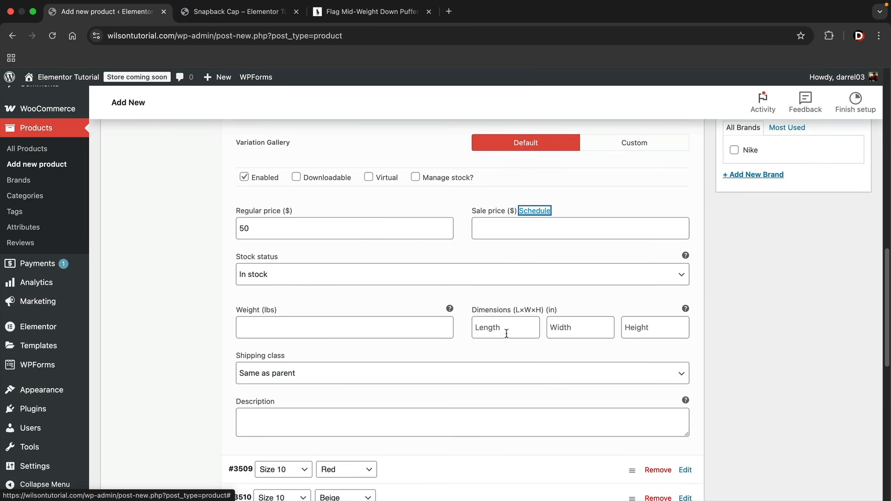
scroll(492, 325, "up", 1)
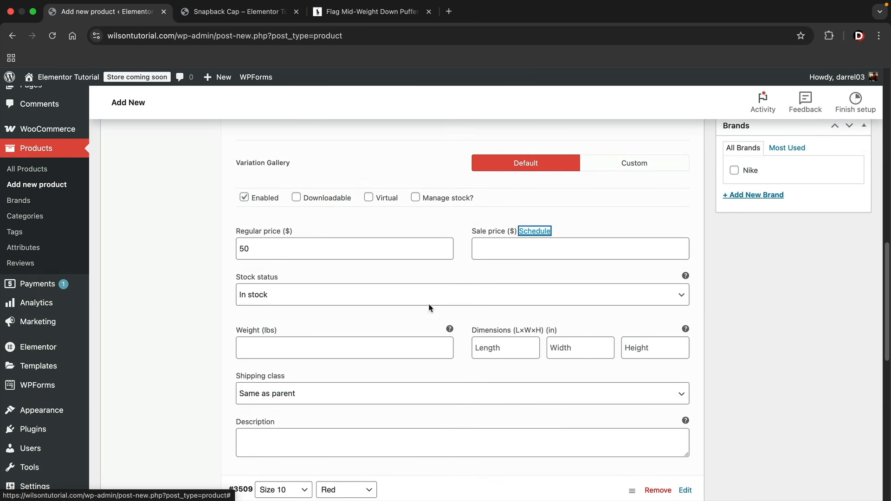
left_click(404, 255)
scroll(399, 260, "up", 1)
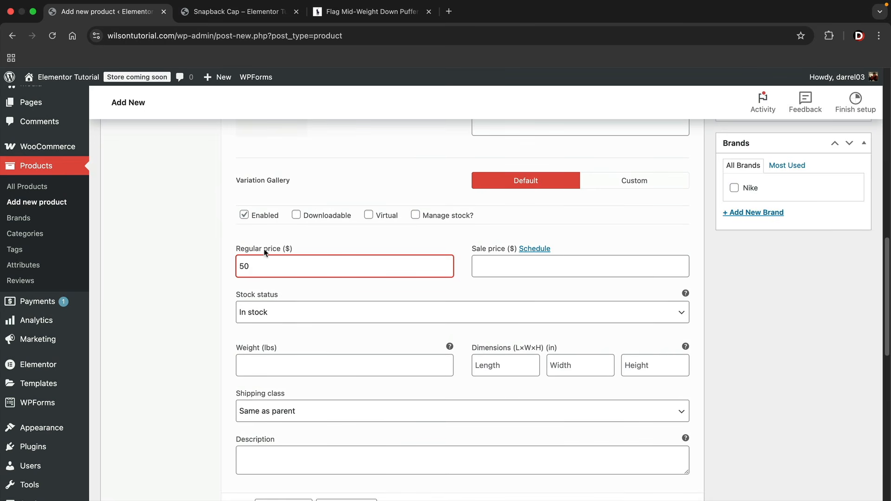
scroll(319, 363, "up", 4)
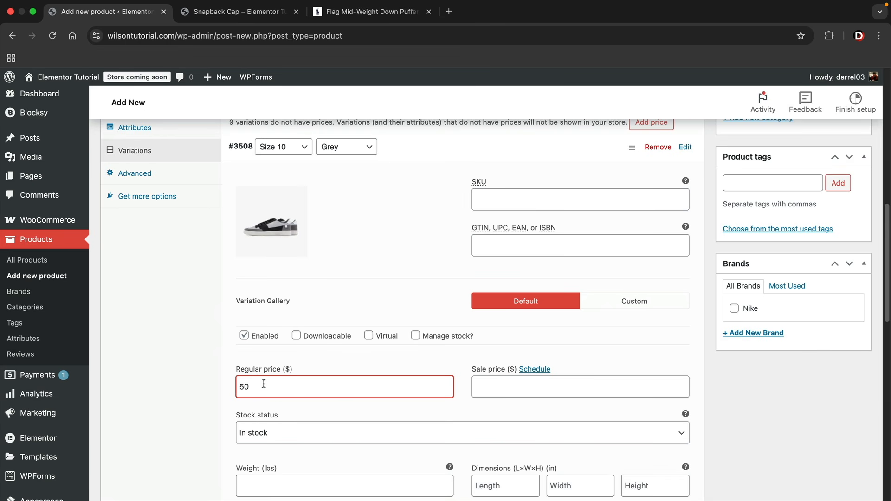
scroll(399, 349, "down", 3)
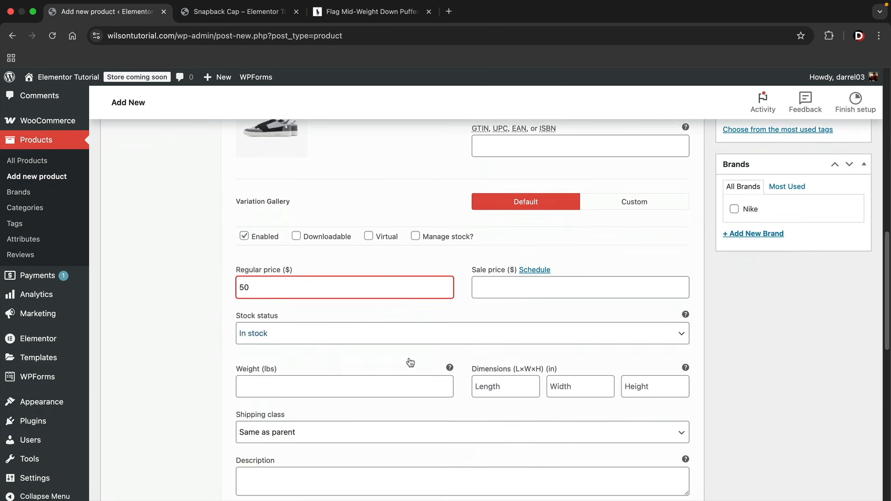
scroll(527, 372, "down", 1)
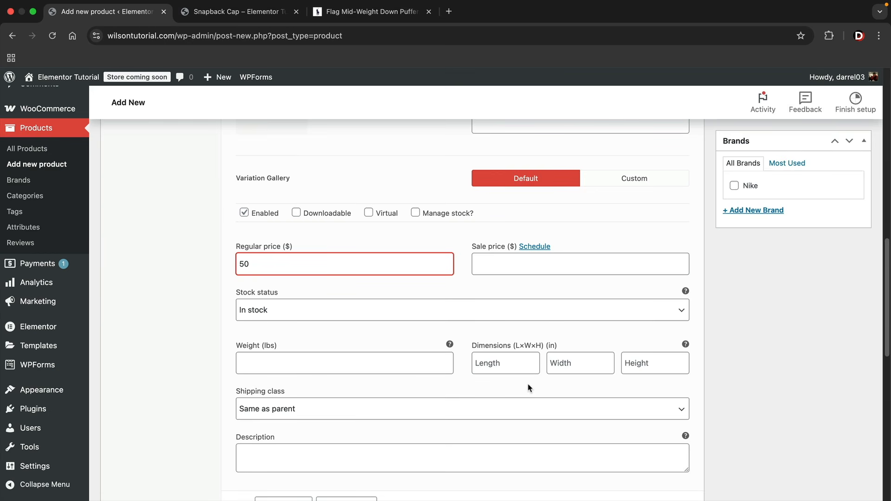
scroll(528, 387, "up", 5)
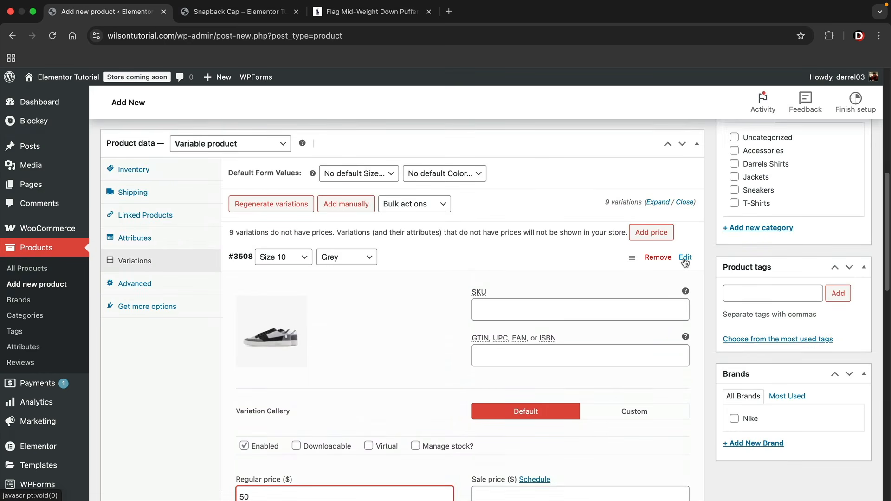
Give variation #3509 (Size 10, Red) the red-and-white sneaker image and regular price 50
left_click(685, 259)
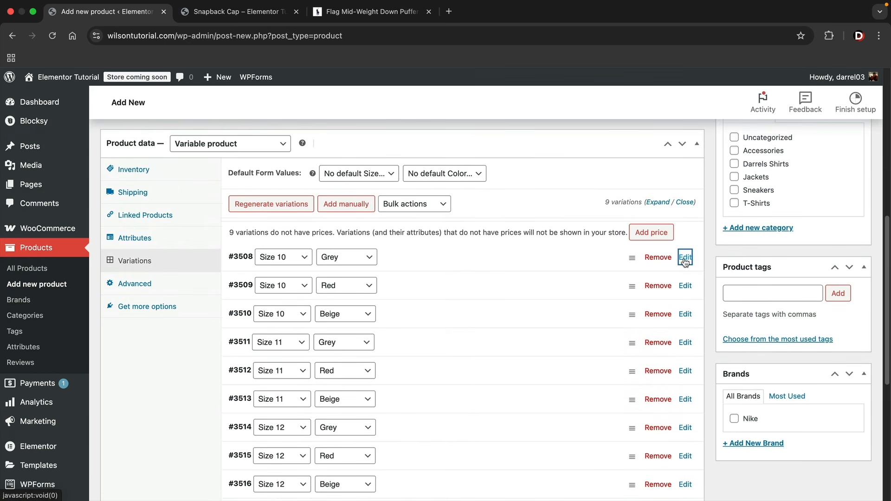
left_click(686, 286)
scroll(614, 284, "down", 1)
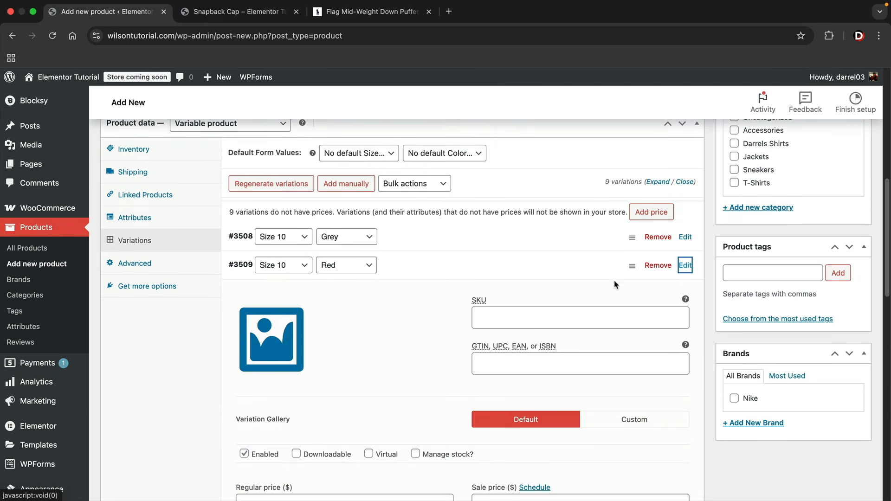
left_click(288, 332)
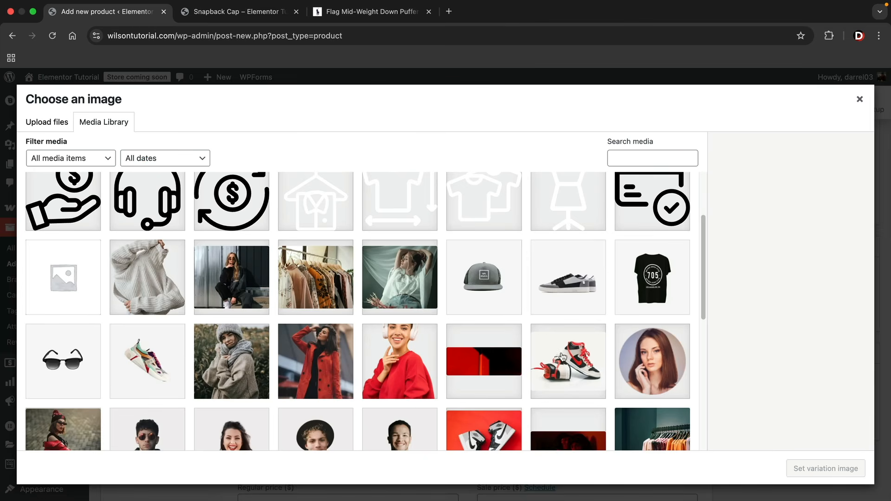
left_click(586, 360)
left_click(796, 468)
scroll(437, 370, "down", 5)
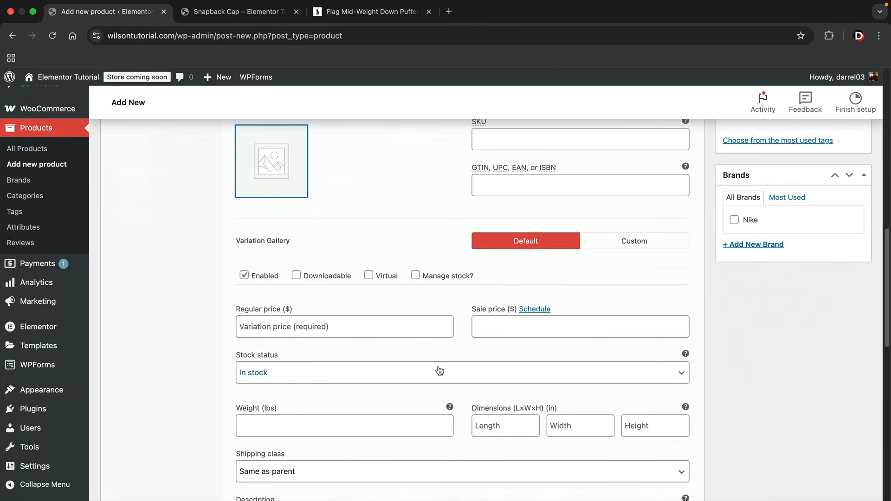
left_click(341, 328)
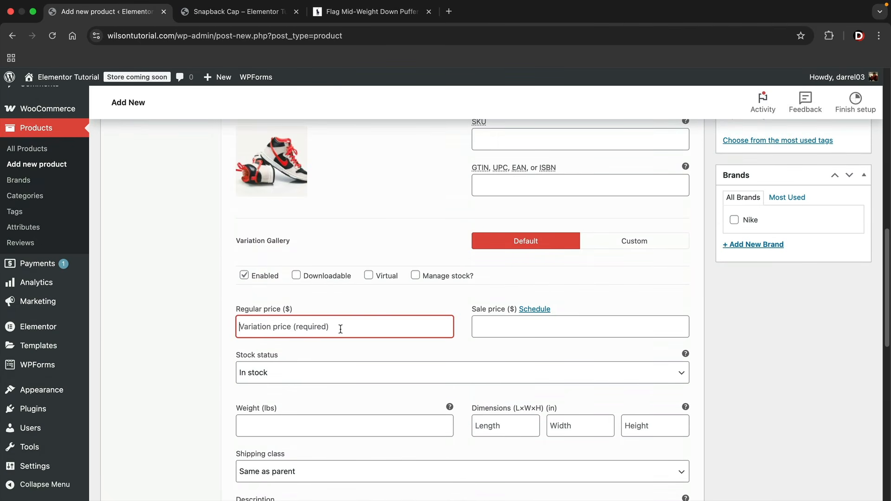
type("50")
scroll(443, 349, "up", 3)
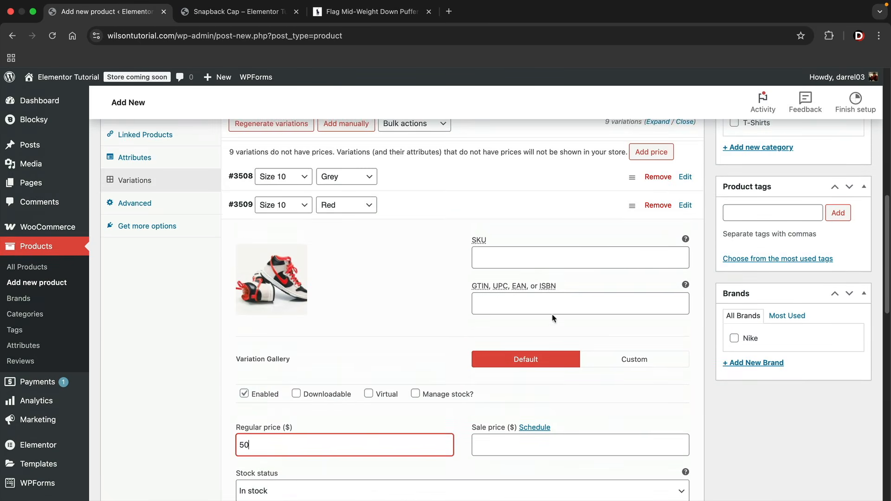
left_click(685, 205)
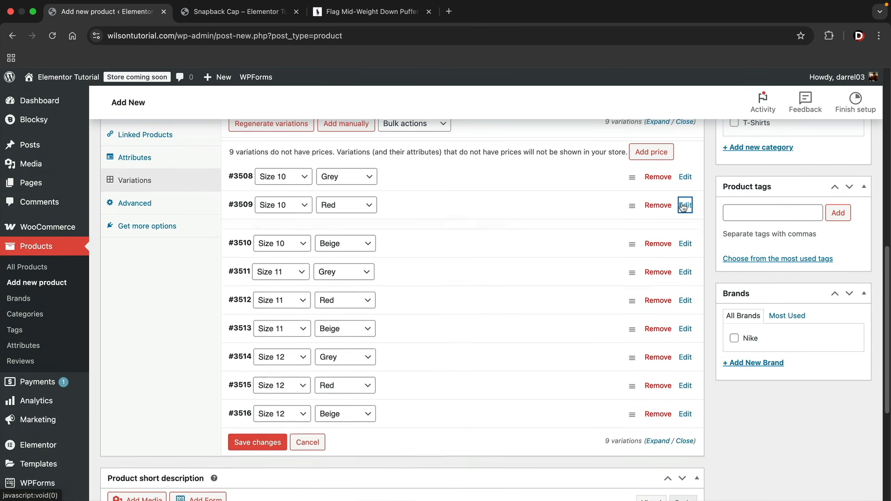
Give variation #3510 (Size 10, Beige) the dark sneaker image and regular price 80
left_click(688, 240)
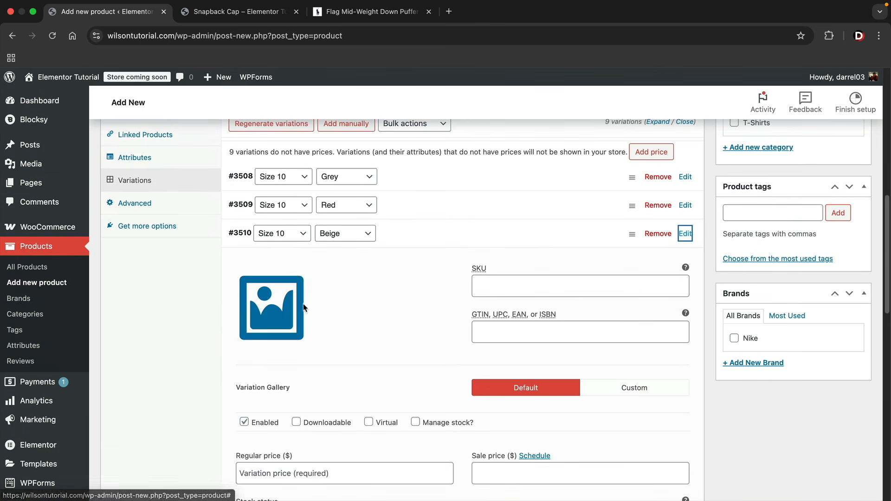
left_click(287, 312)
scroll(527, 351, "down", 3)
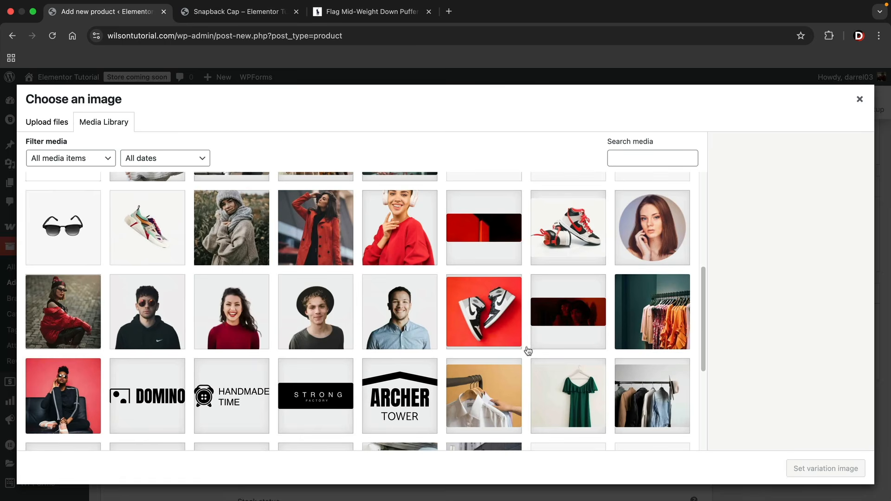
scroll(506, 349, "down", 5)
left_click(579, 313)
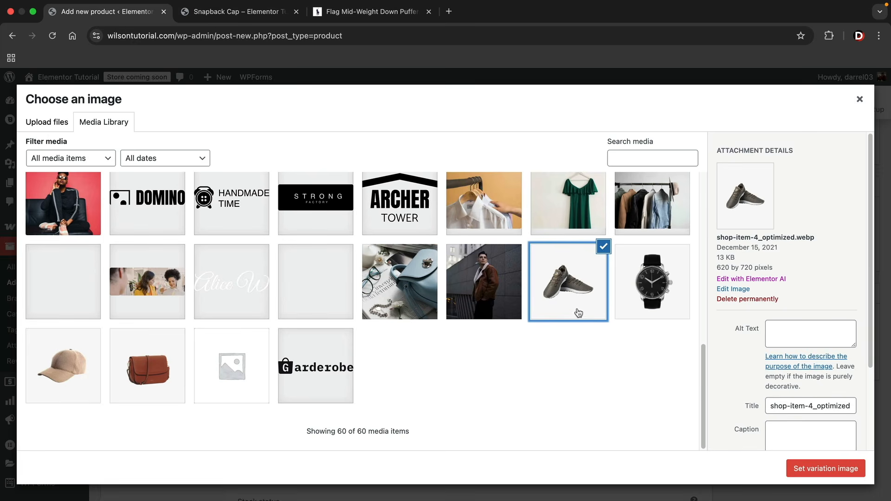
left_click(817, 467)
scroll(385, 352, "down", 3)
left_click(387, 351)
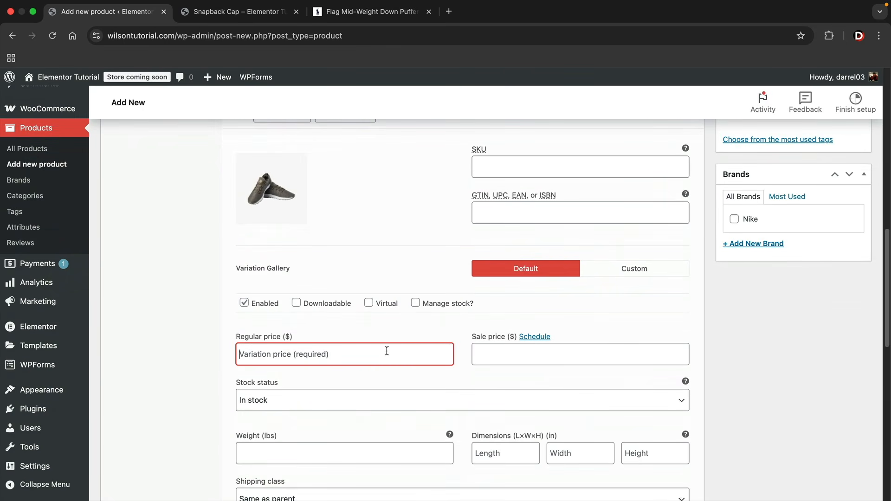
type("80")
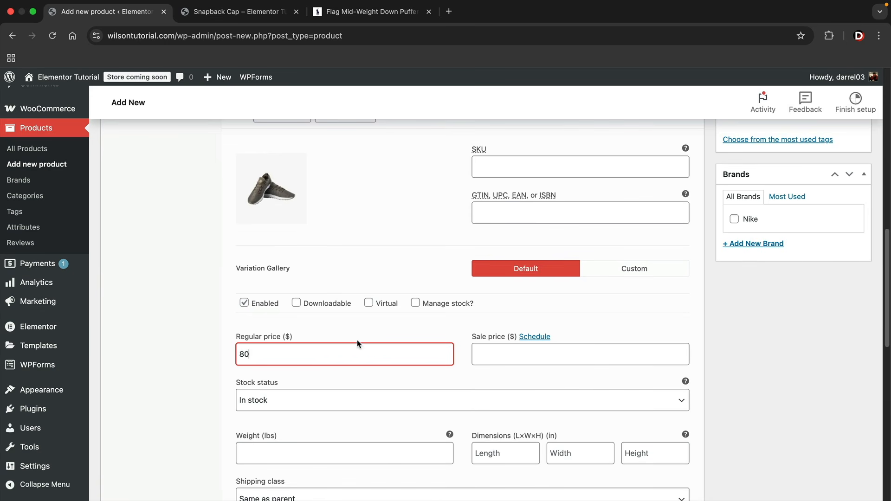
scroll(576, 361, "up", 4)
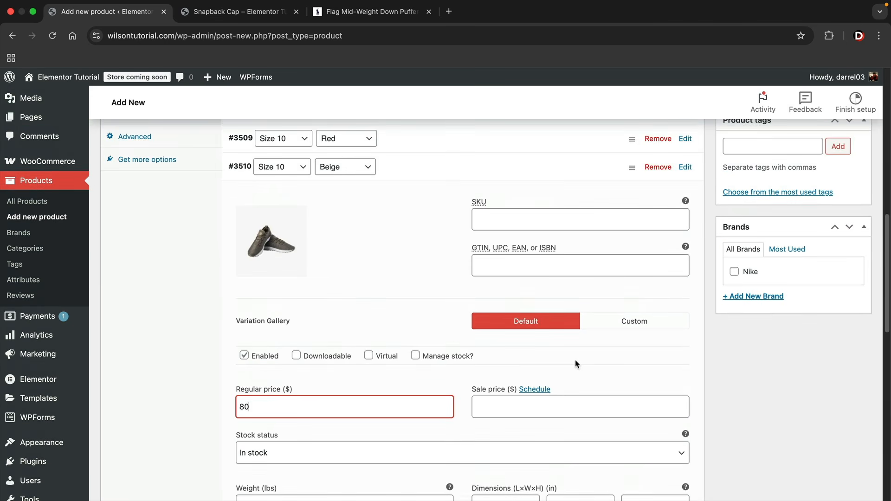
left_click(686, 290)
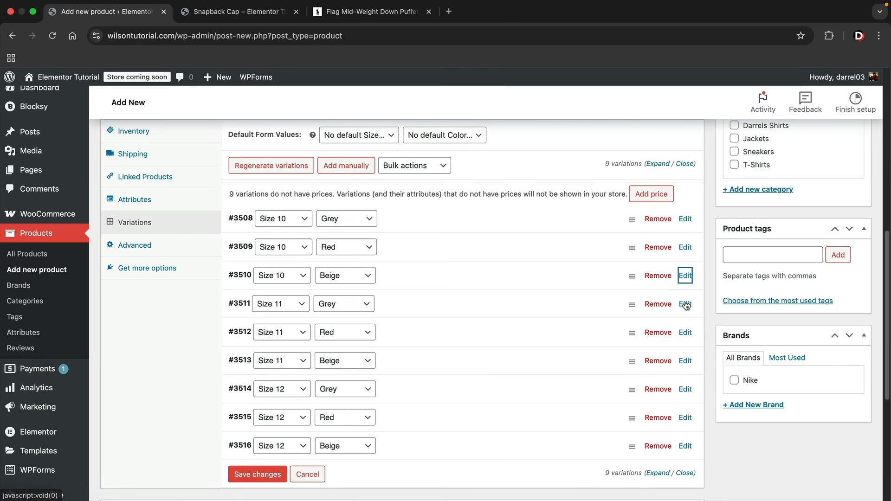
Save the variation changes and paste the lorem-ipsum paragraph into the short description
scroll(626, 293, "down", 2)
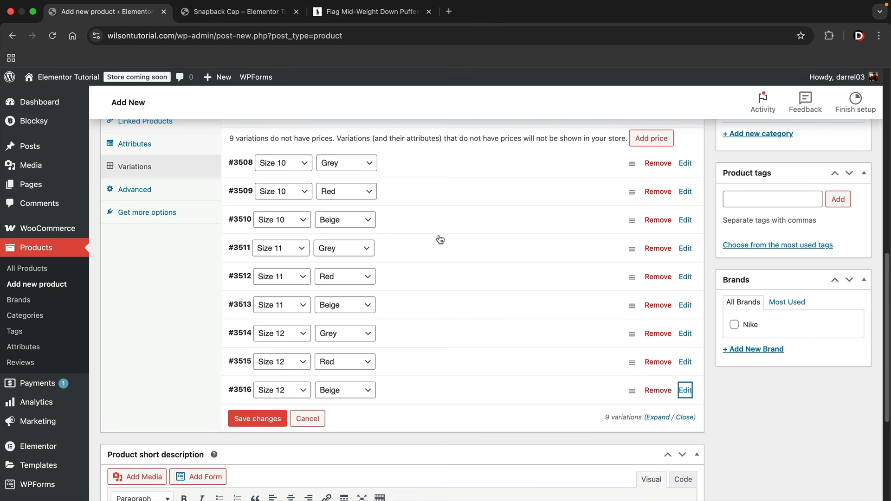
left_click(265, 418)
scroll(533, 235, "down", 3)
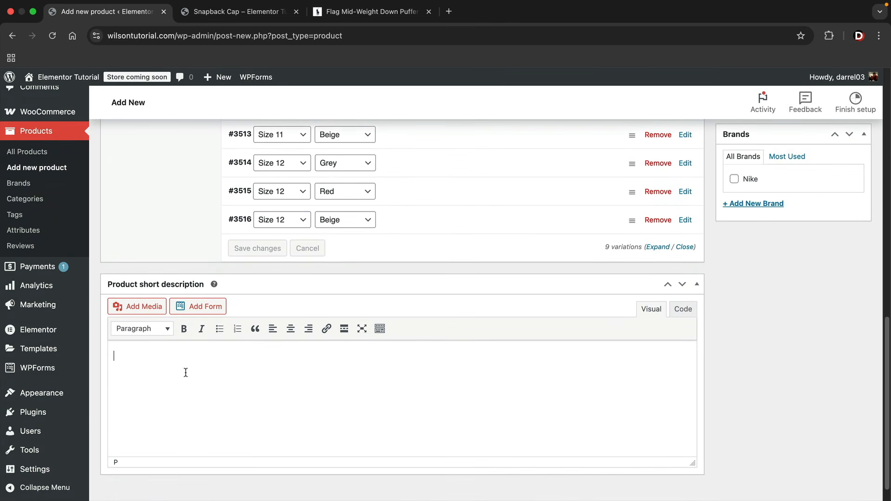
right_click(162, 364)
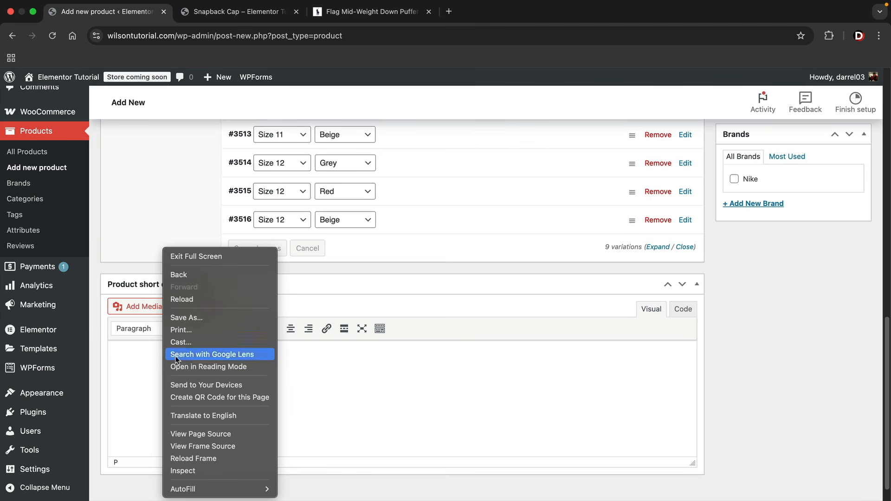
left_click(127, 365)
right_click(128, 358)
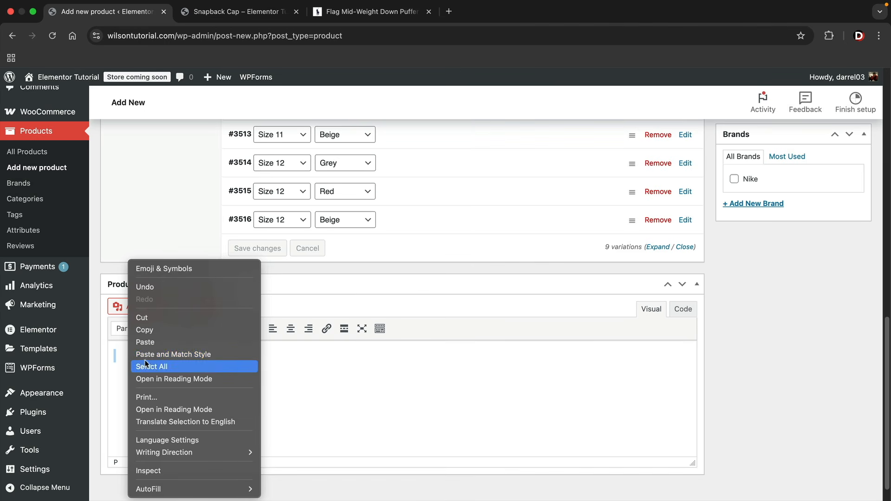
left_click(182, 341)
Inspect variation #3515's details, then collapse it again
scroll(555, 367, "up", 1)
left_click(686, 211)
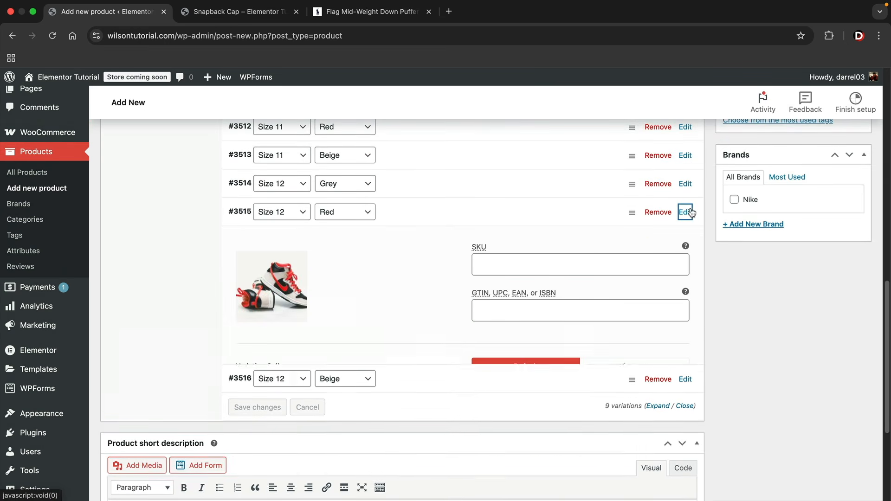
scroll(501, 297, "down", 3)
scroll(499, 298, "down", 3)
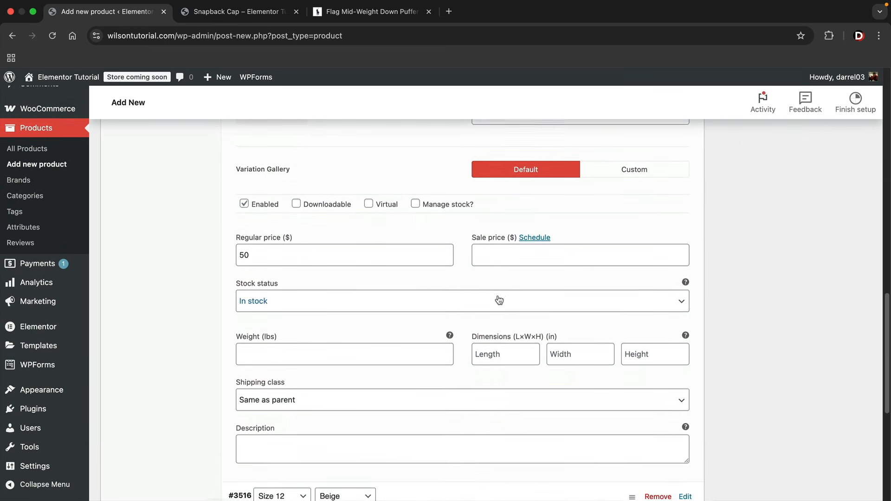
scroll(274, 420, "down", 1)
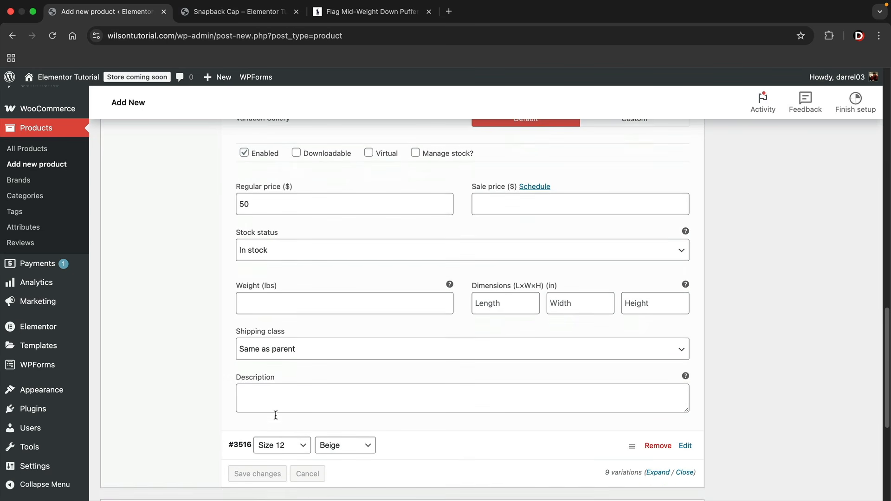
left_click(304, 393)
scroll(335, 385, "up", 4)
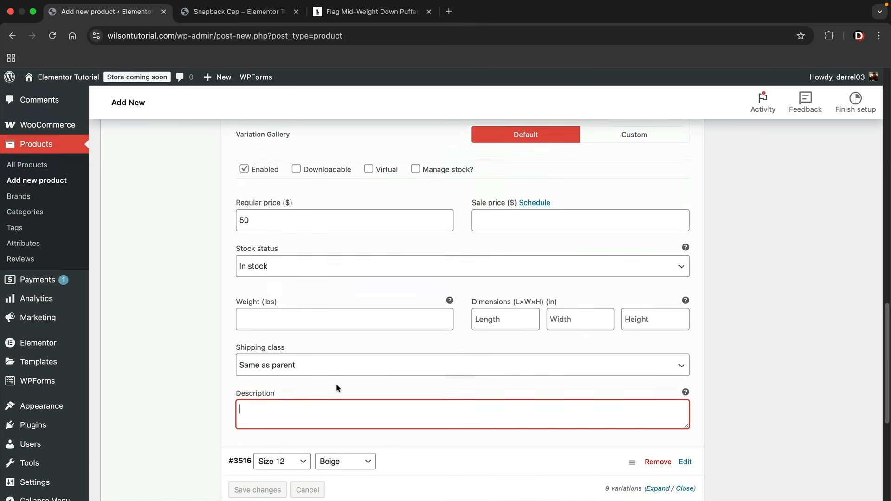
scroll(465, 353, "up", 1)
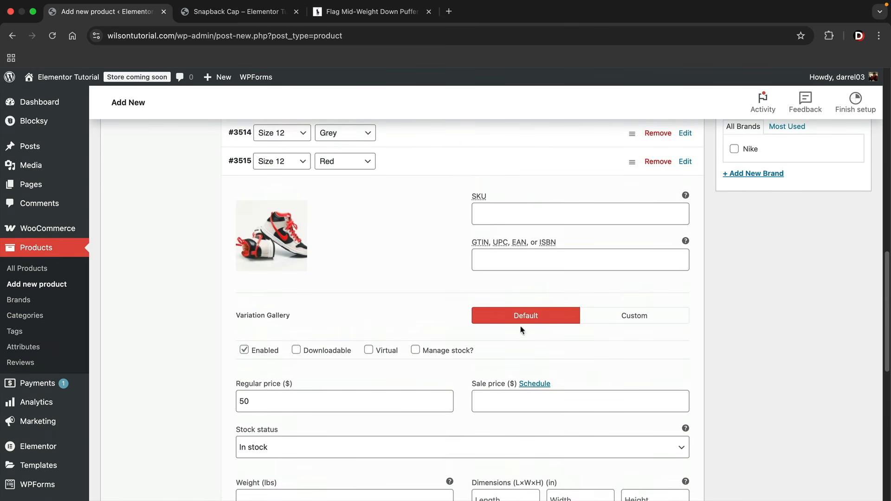
left_click(686, 162)
Set the grey sneaker photo as the product image
scroll(511, 271, "up", 3)
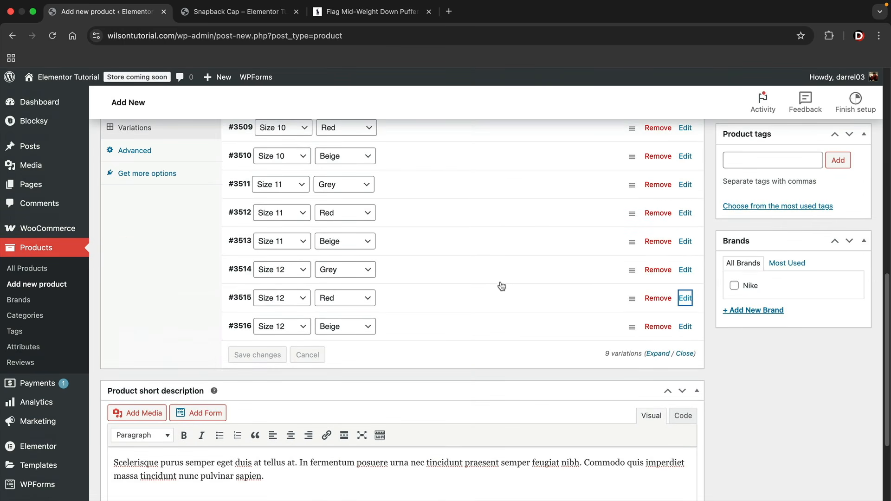
scroll(504, 286, "up", 3)
scroll(418, 291, "down", 5)
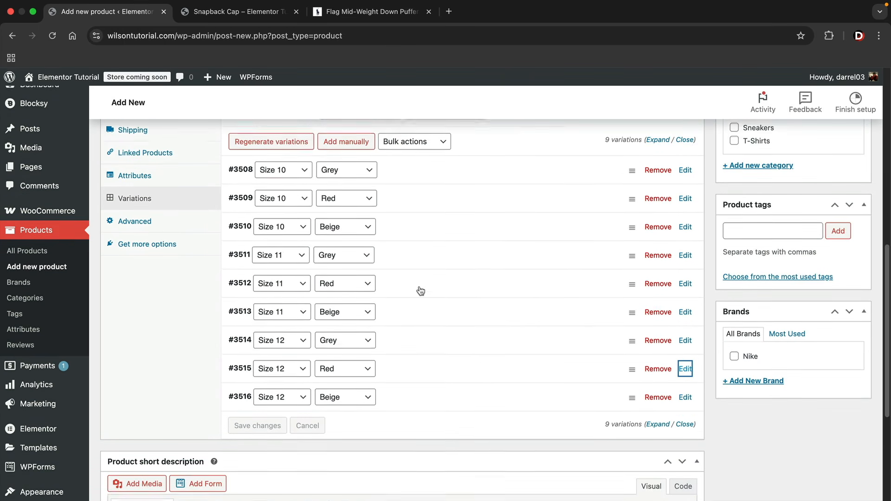
left_click(278, 394)
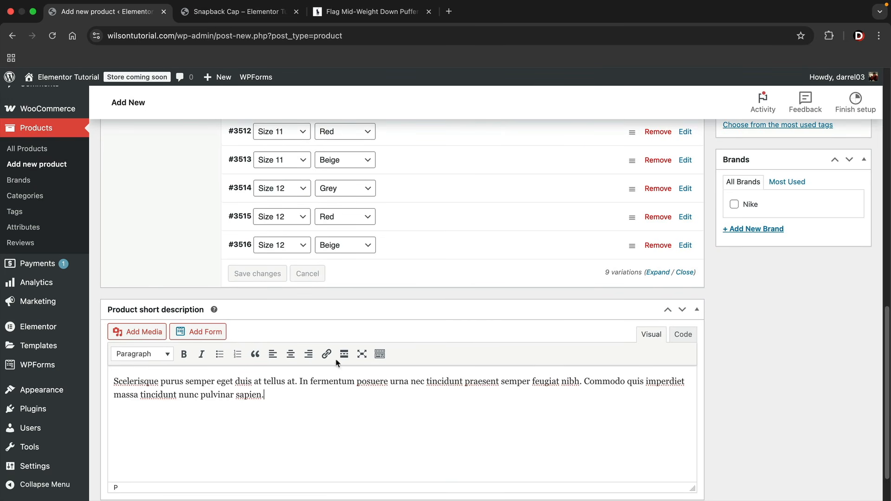
scroll(672, 356, "up", 10)
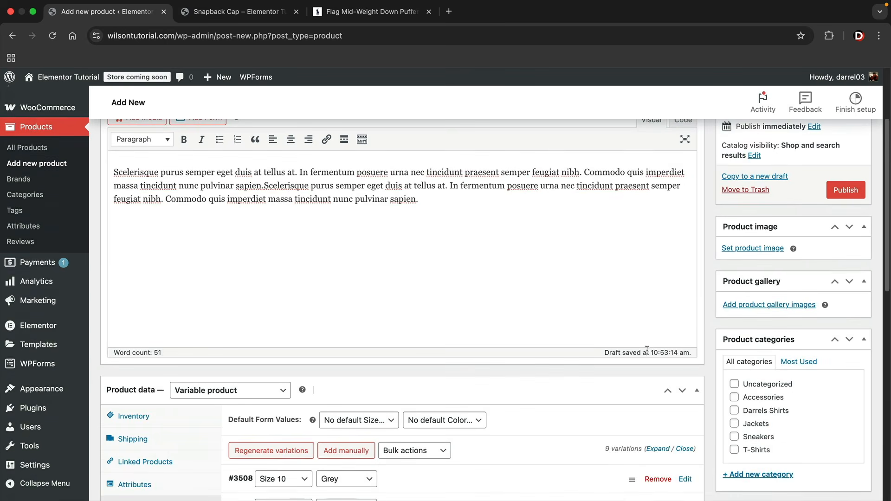
left_click(754, 249)
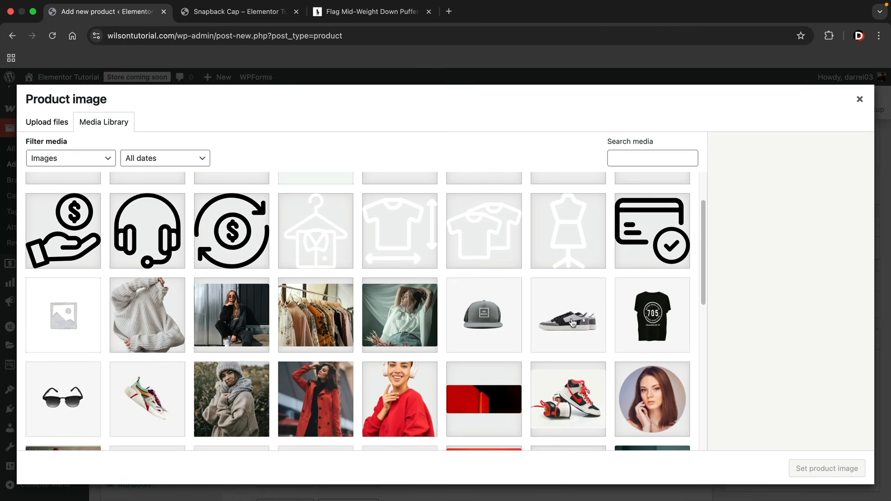
left_click(575, 321)
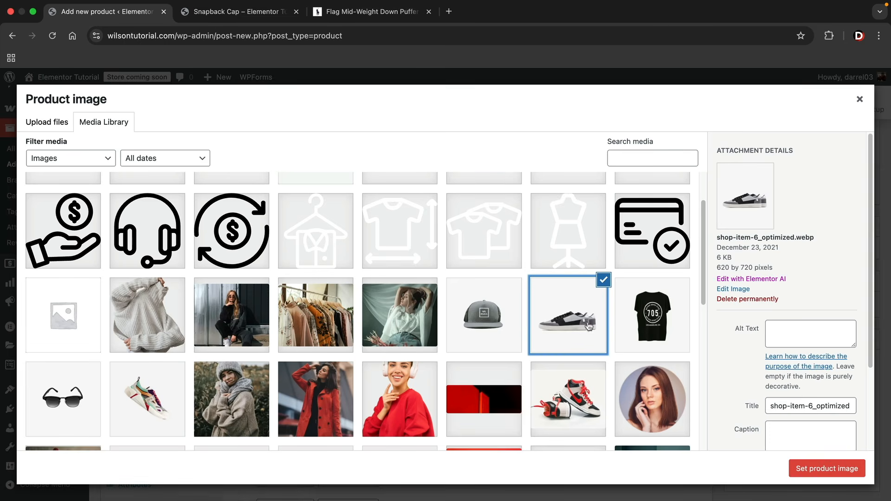
left_click(834, 473)
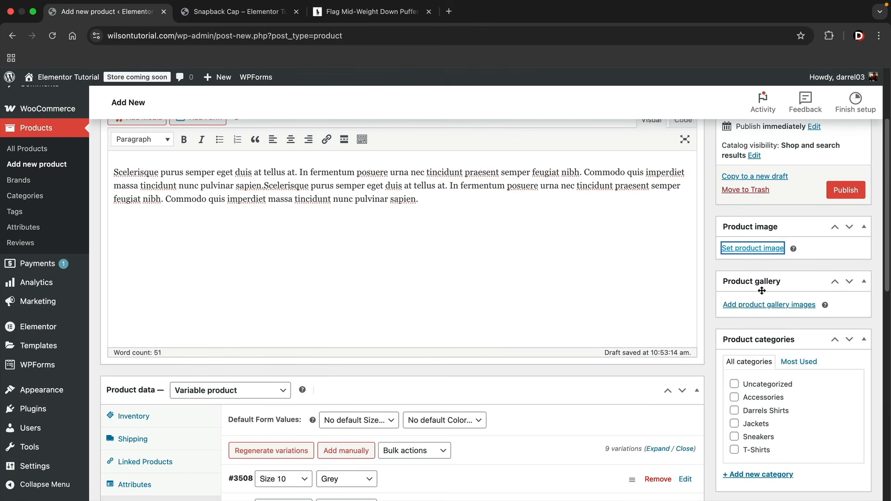
Set the default form values to Size 11 and Grey
scroll(787, 305, "down", 3)
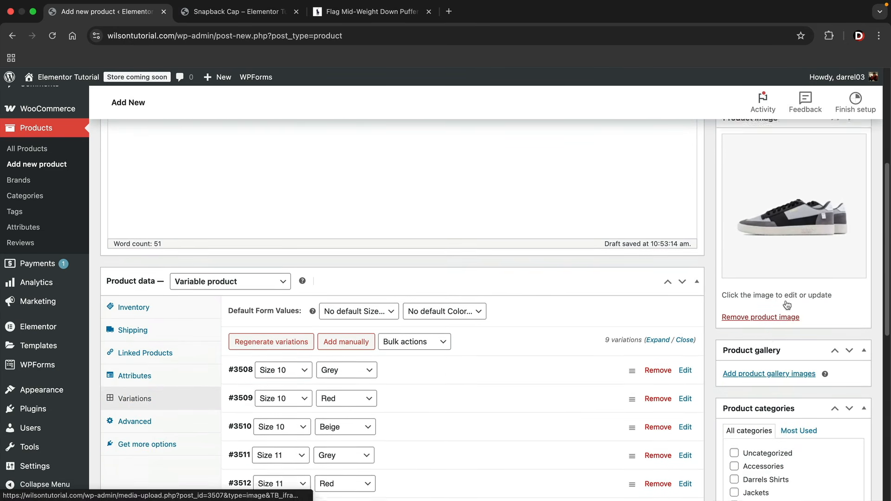
scroll(787, 305, "down", 1)
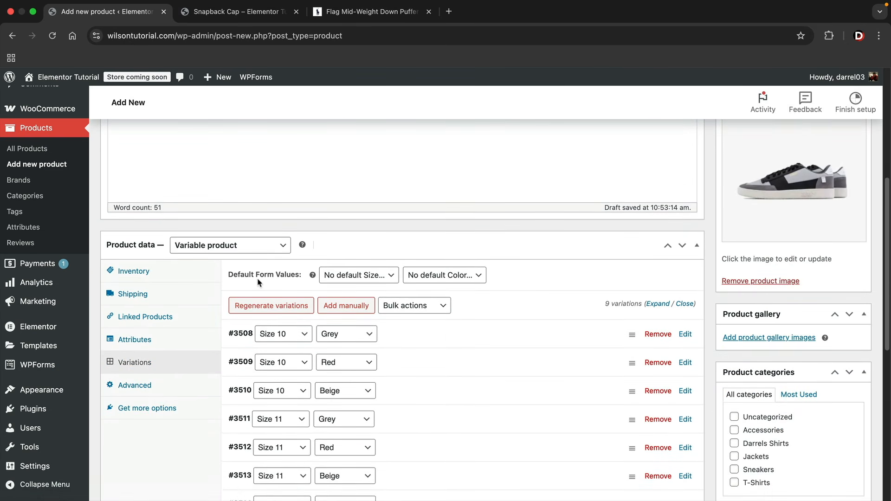
left_click(382, 278)
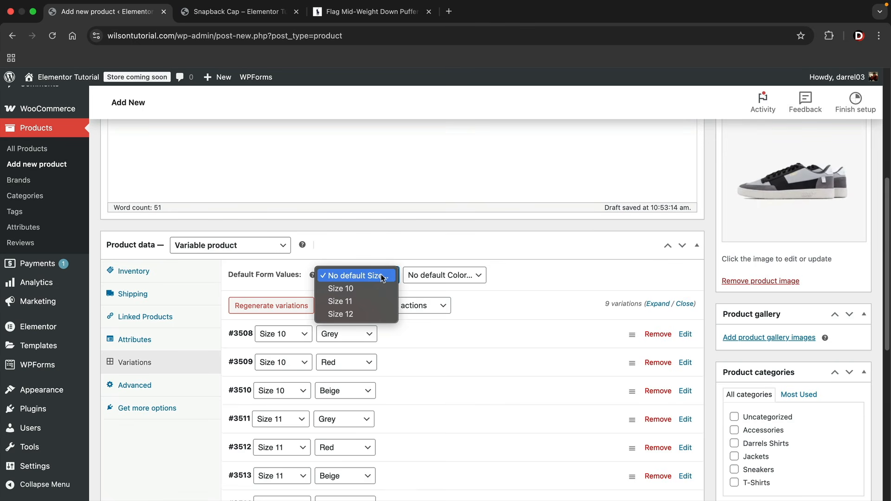
left_click(374, 302)
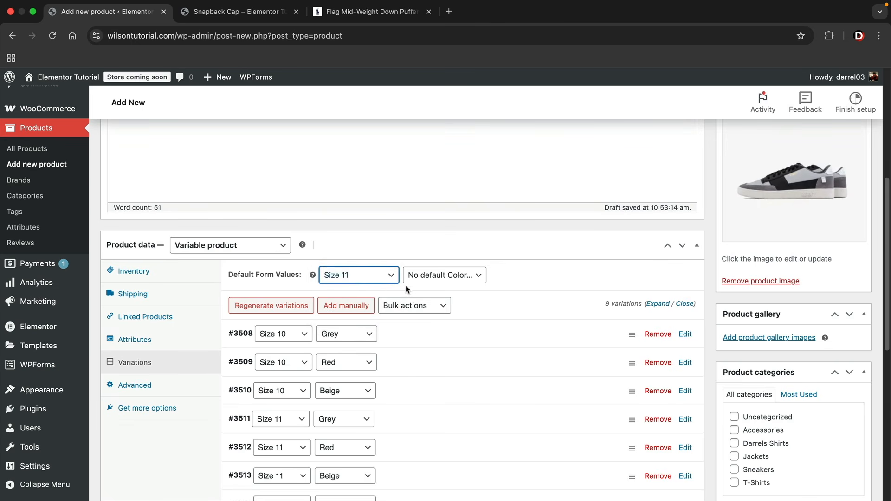
left_click(481, 278)
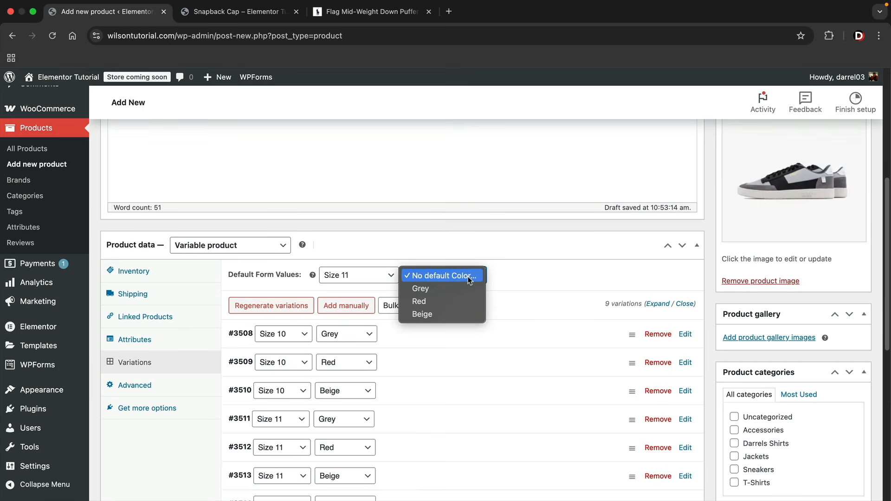
left_click(442, 290)
Publish the Darrels Shoes product
scroll(799, 203, "up", 3)
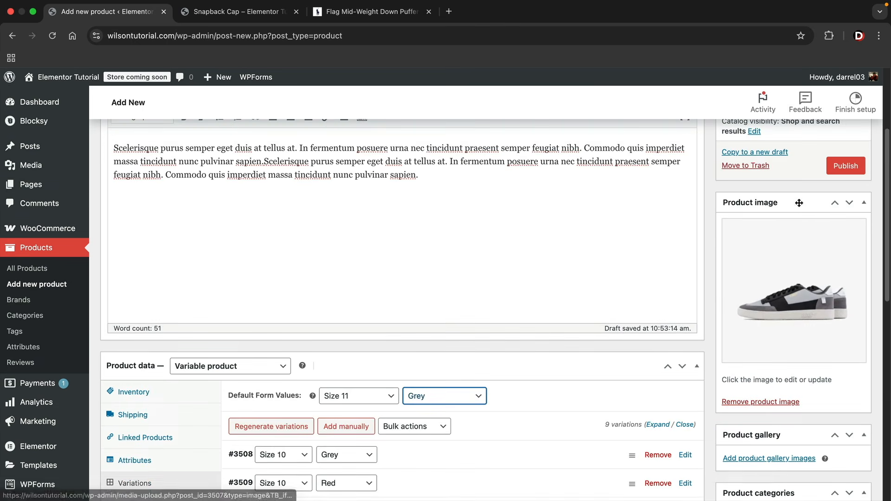
scroll(775, 295, "down", 1)
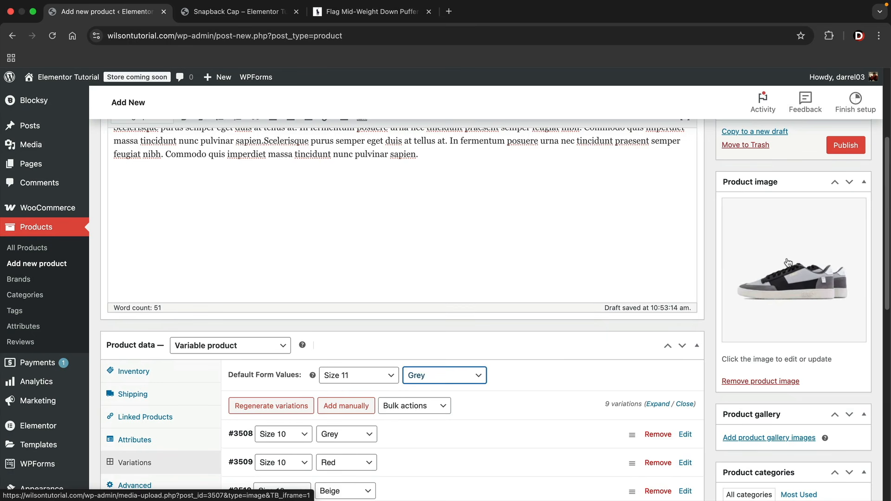
scroll(786, 264, "down", 5)
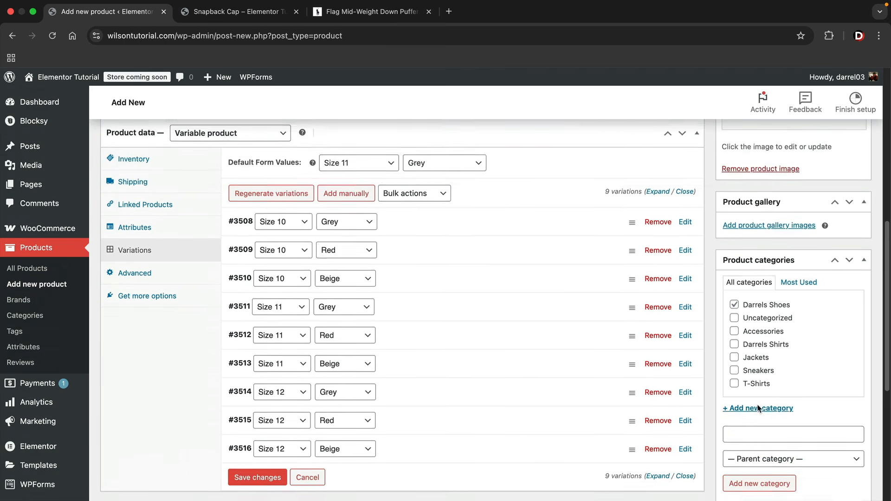
scroll(771, 400, "up", 2)
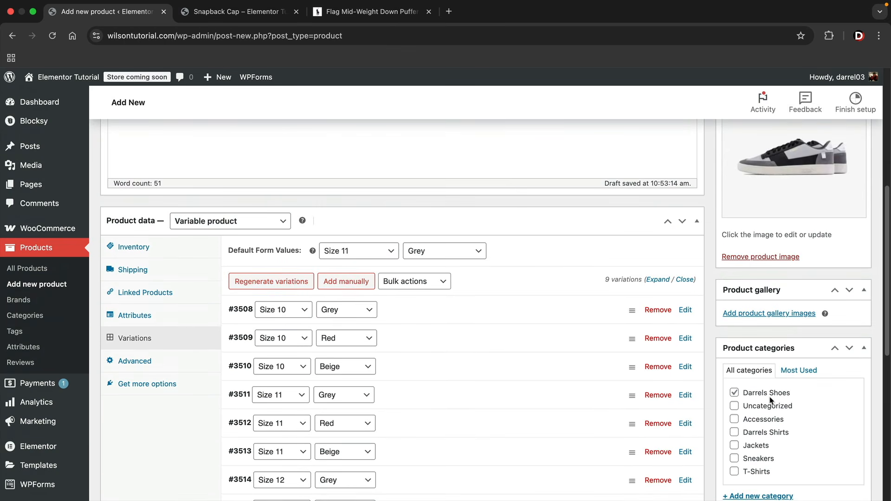
scroll(771, 401, "up", 7)
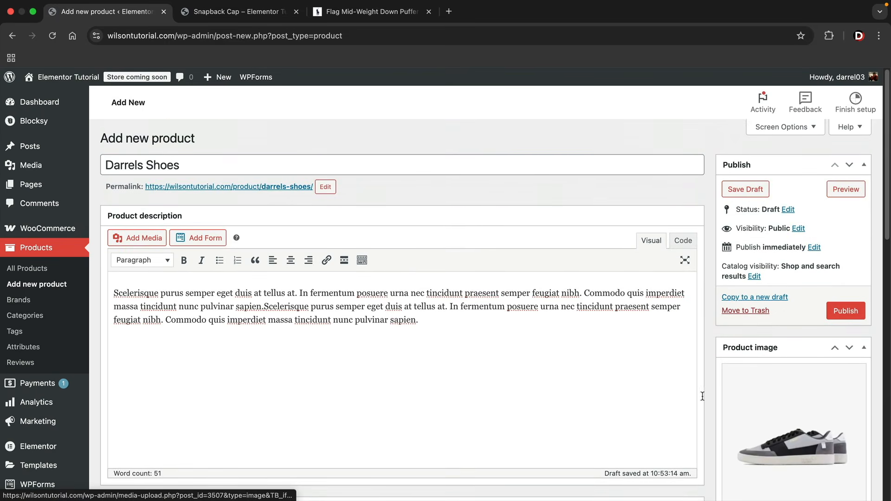
left_click(849, 313)
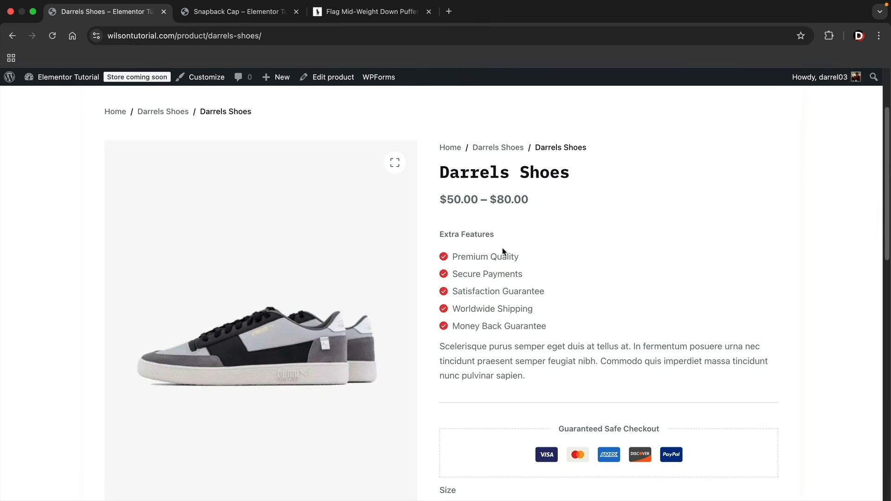
Try Size 10 with Red, Grey and Beige to compare prices, noting Beige at $80.00
left_click_drag(444, 200, 494, 199)
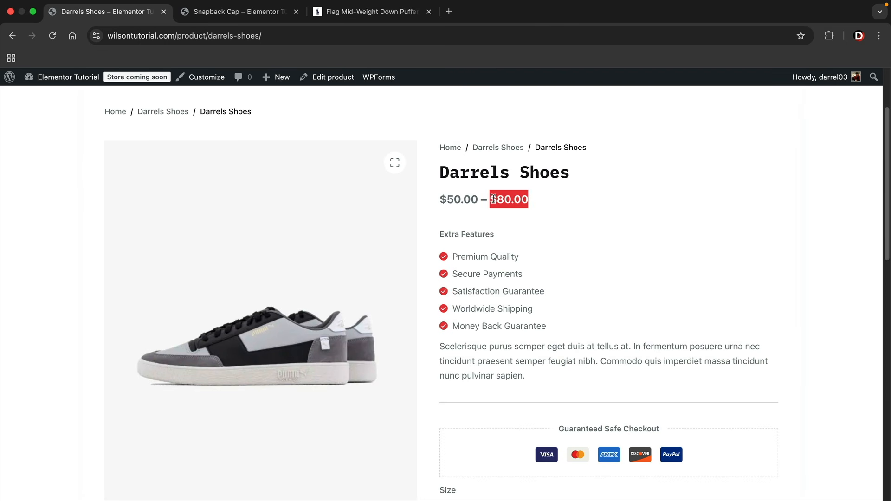
scroll(545, 288, "down", 6)
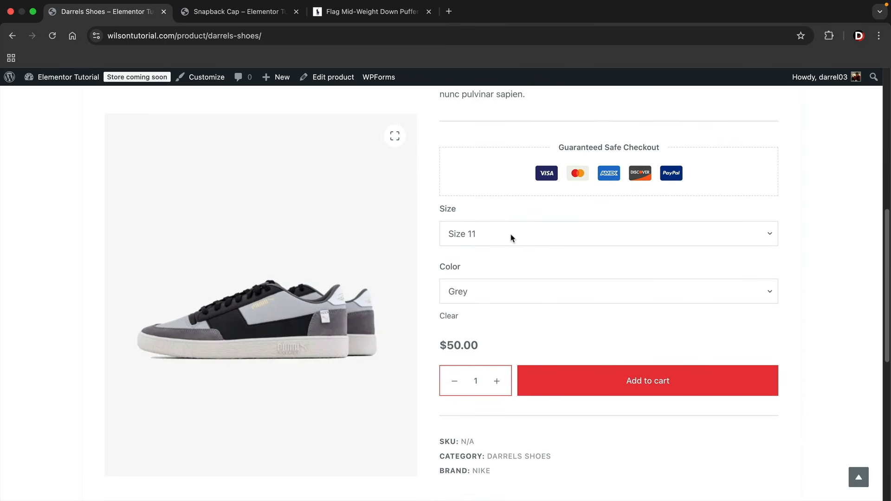
left_click(511, 234)
left_click(510, 222)
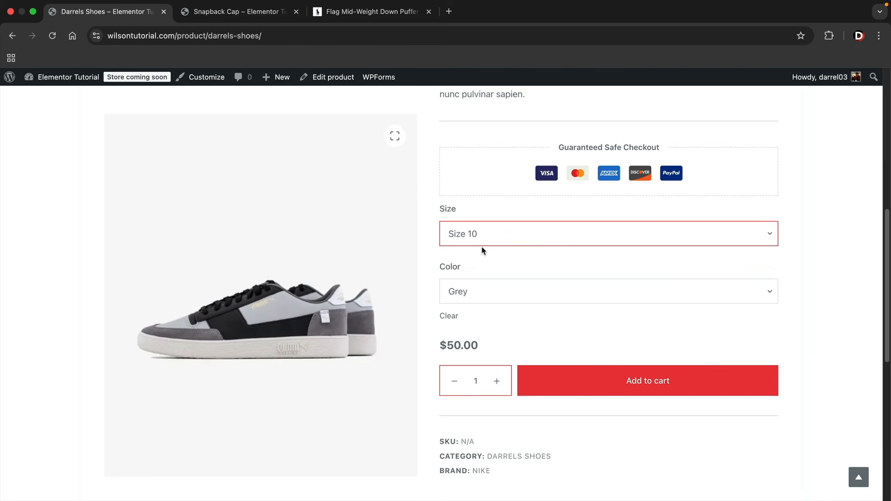
left_click(485, 298)
left_click(485, 308)
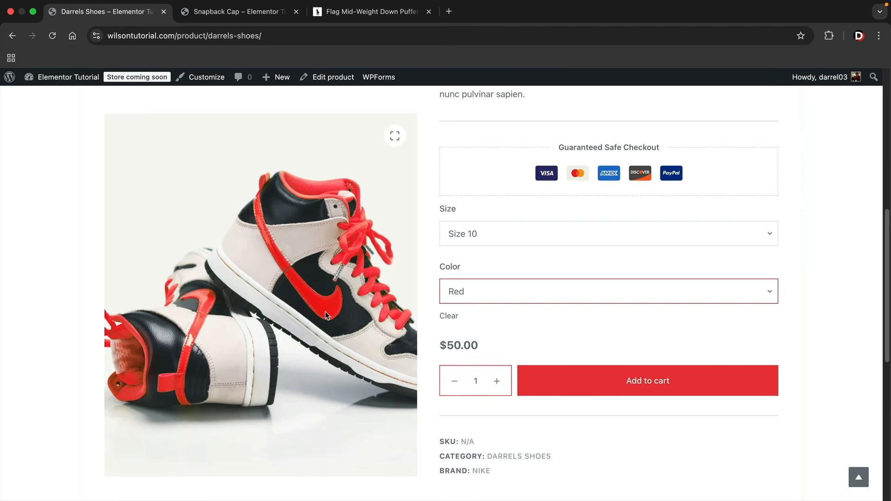
left_click(488, 289)
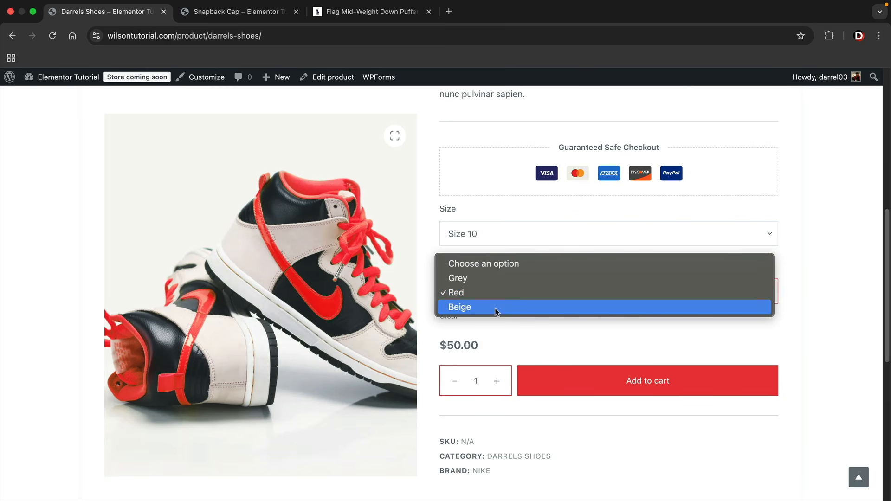
left_click(492, 283)
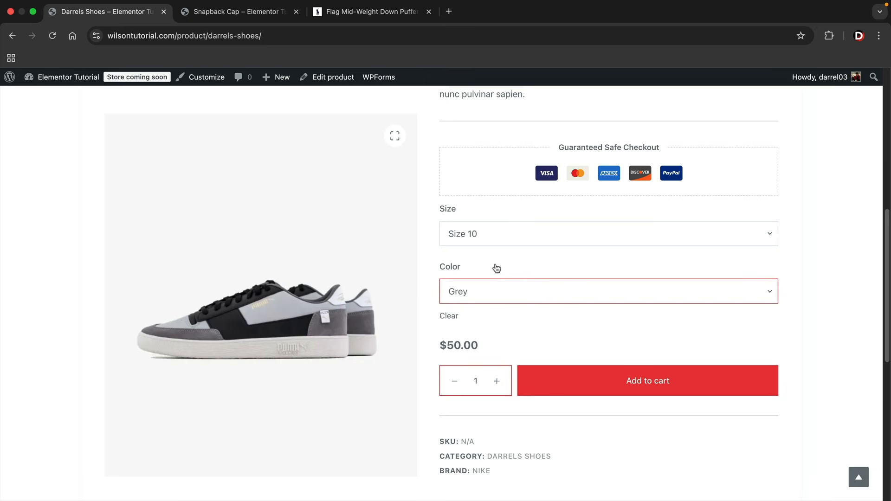
left_click(465, 296)
left_click(497, 321)
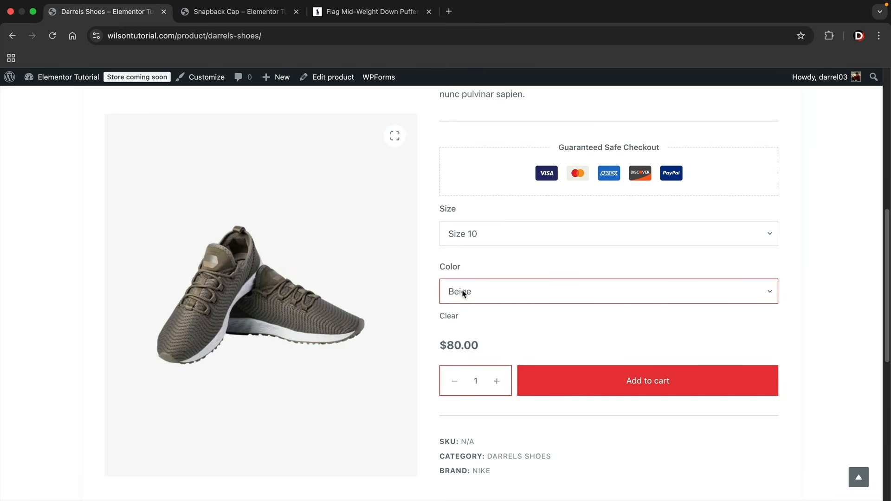
left_click_drag(481, 346, 439, 346)
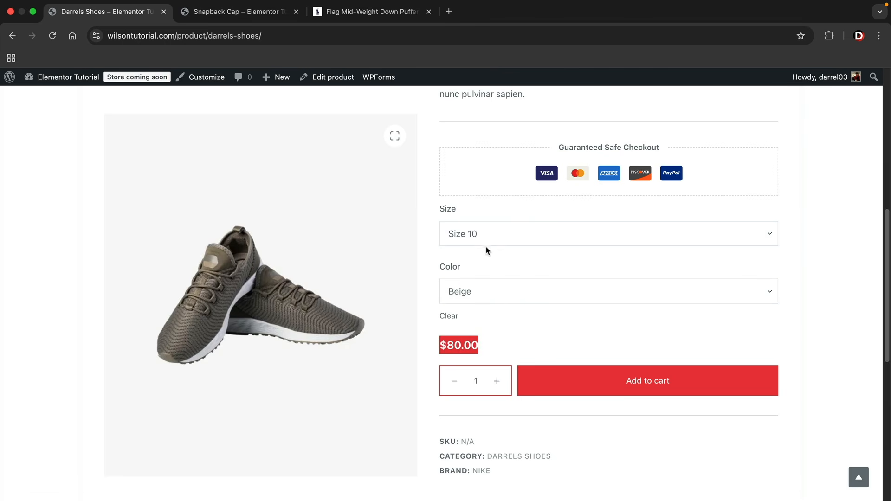
Add four Size 11, Grey Darrels Shoes to the cart
left_click(489, 233)
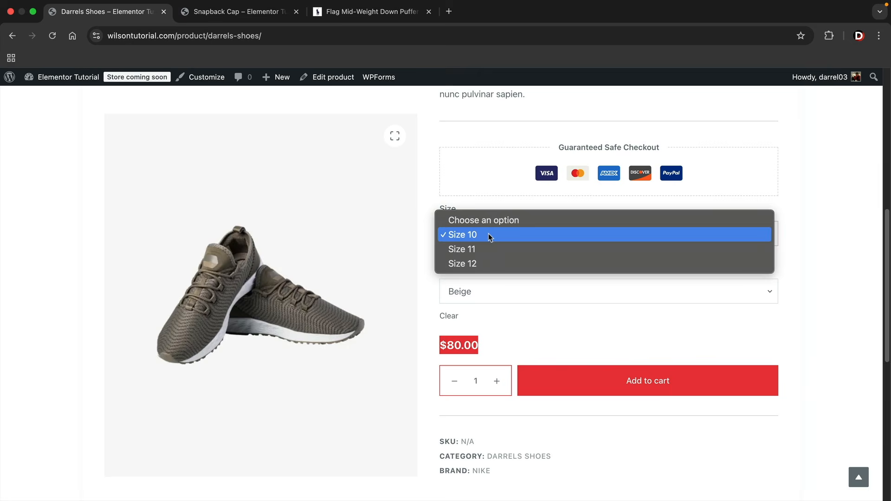
left_click(489, 246)
left_click(484, 292)
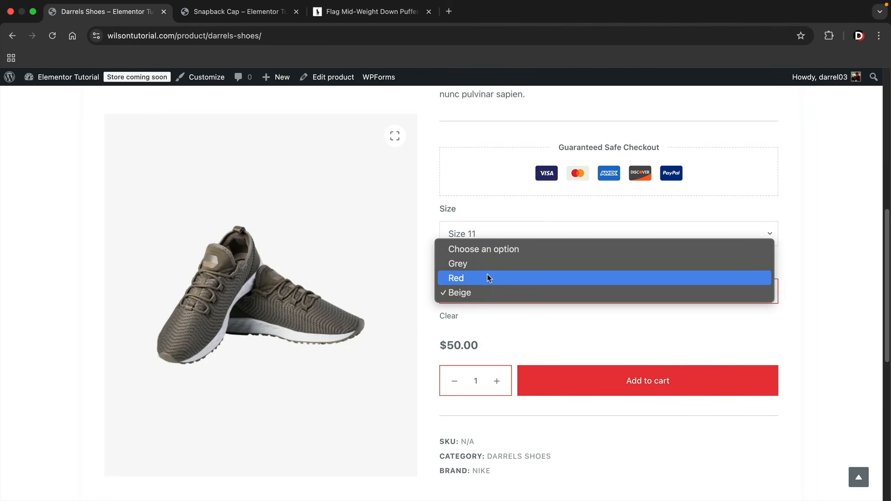
left_click(487, 276)
left_click(478, 292)
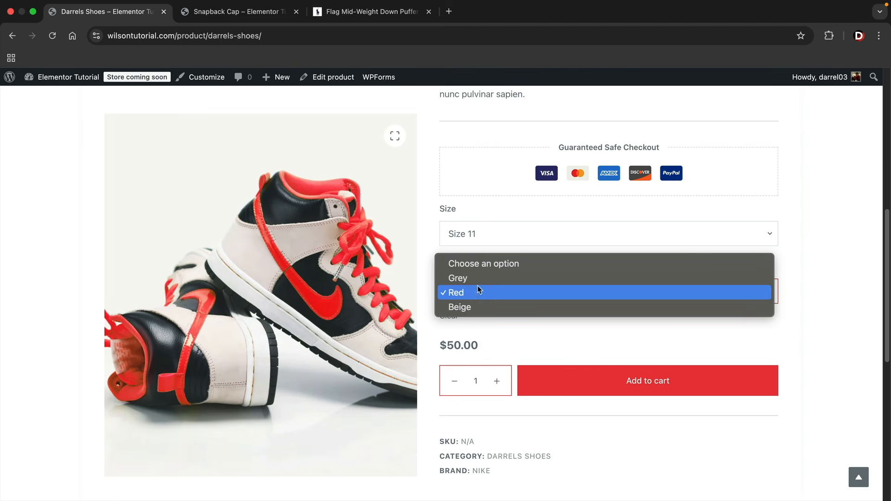
left_click(478, 279)
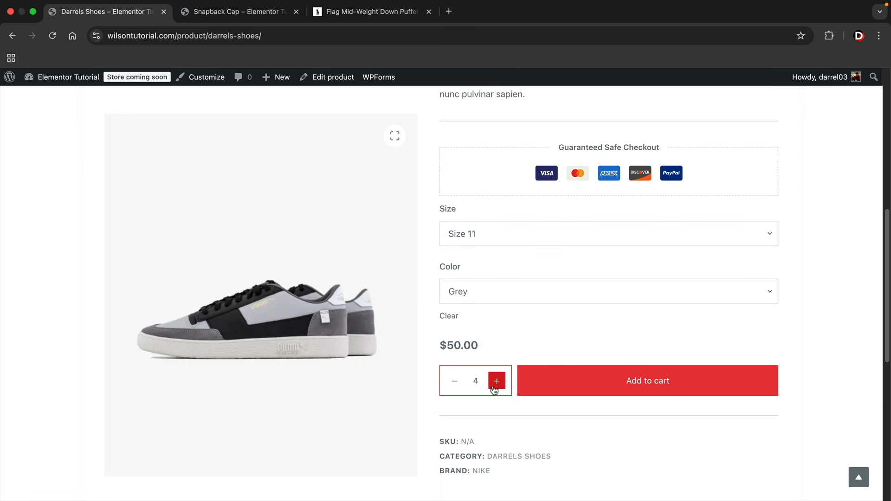
left_click(531, 387)
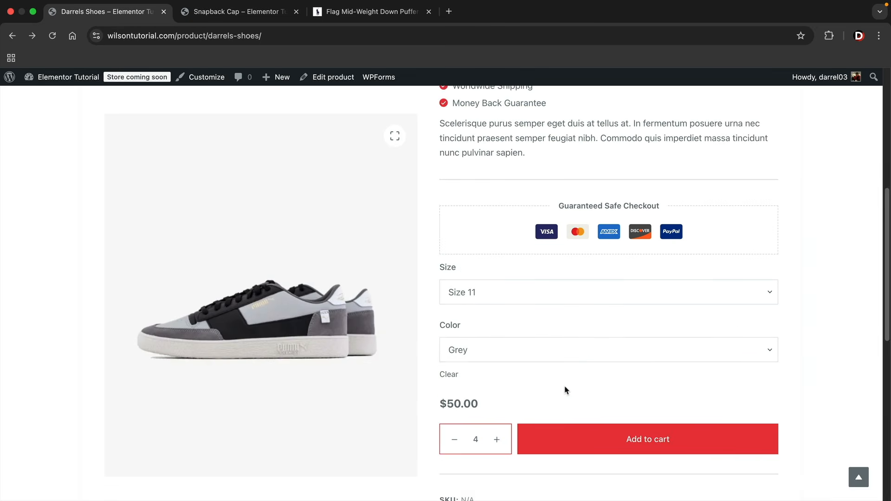
scroll(566, 391, "up", 7)
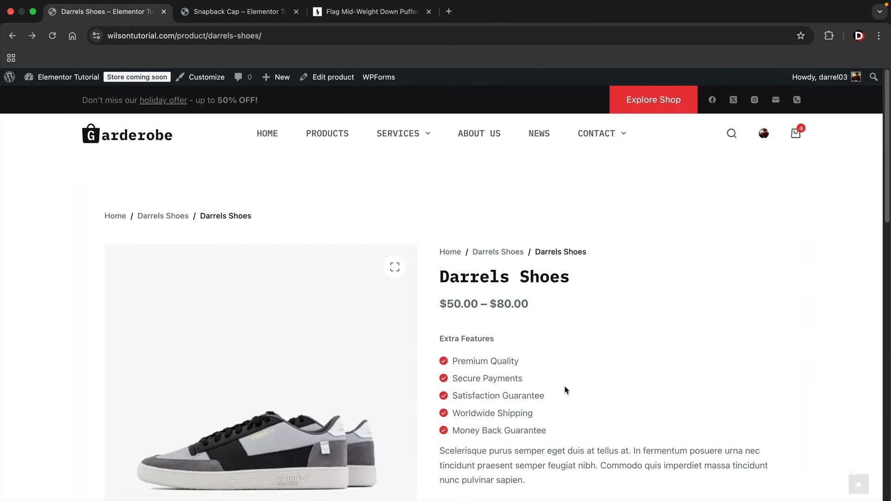
Bulk-delete the Accessories, Jackets, Sneakers and T-Shirts product categories
mouse_move(795, 138)
mouse_move(63, 78)
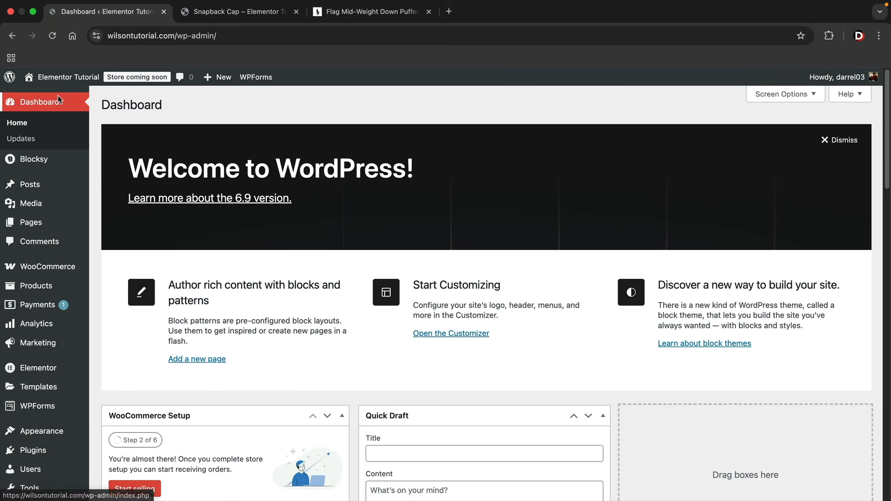
mouse_move(39, 286)
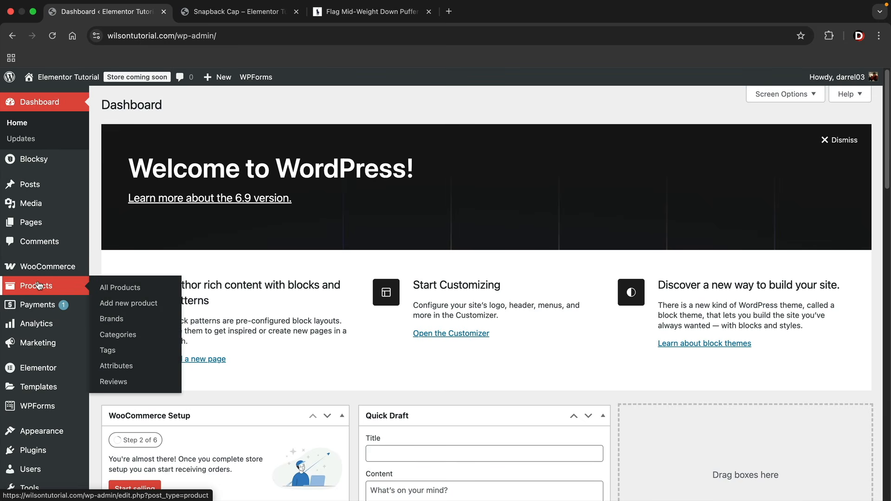
left_click(121, 339)
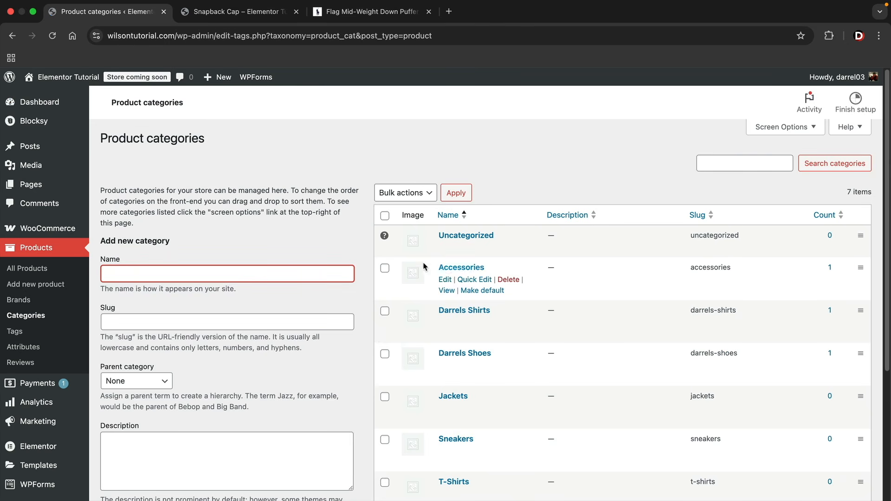
left_click(385, 270)
scroll(384, 274, "down", 3)
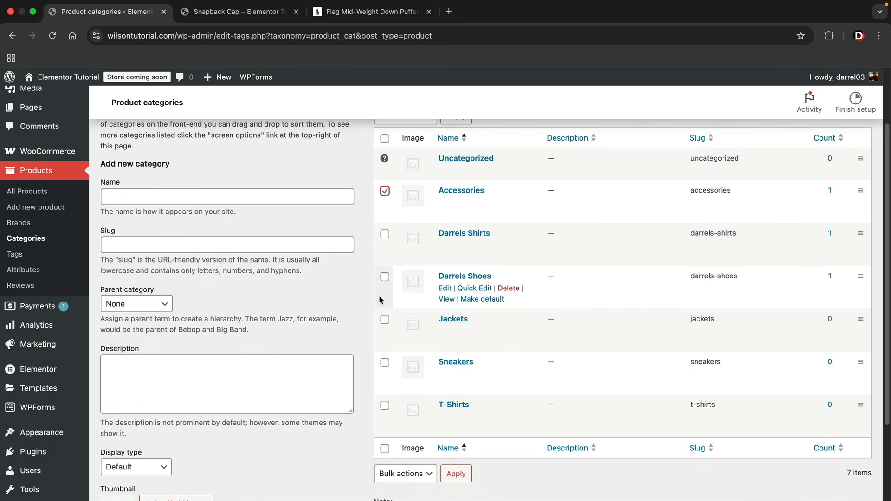
left_click(385, 319)
left_click(384, 362)
left_click(385, 406)
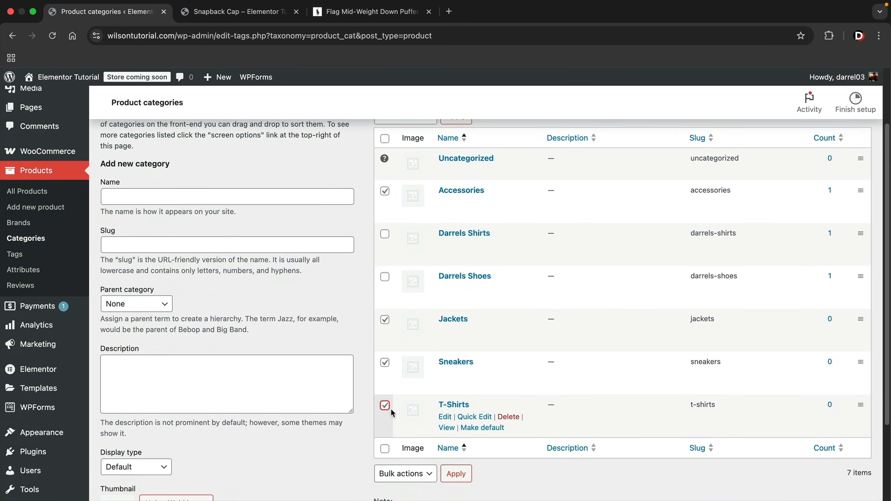
scroll(388, 404, "up", 3)
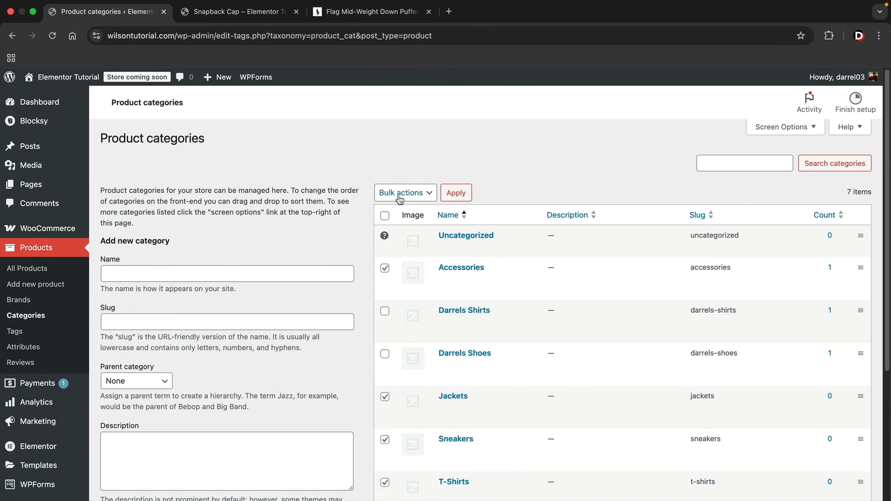
left_click(405, 193)
left_click(405, 206)
left_click(456, 193)
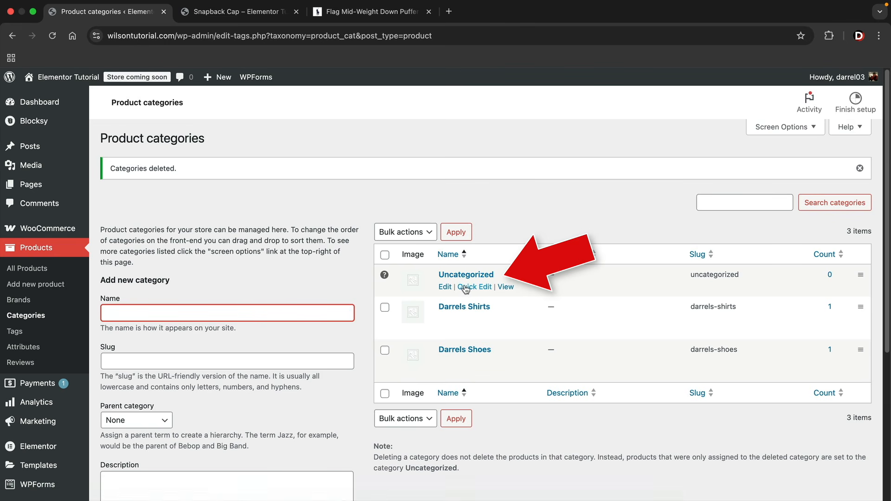
Rename the Uncategorized category to Darrels Gear with slug darrels-gear
left_click(473, 287)
left_click_drag(494, 296, 398, 298)
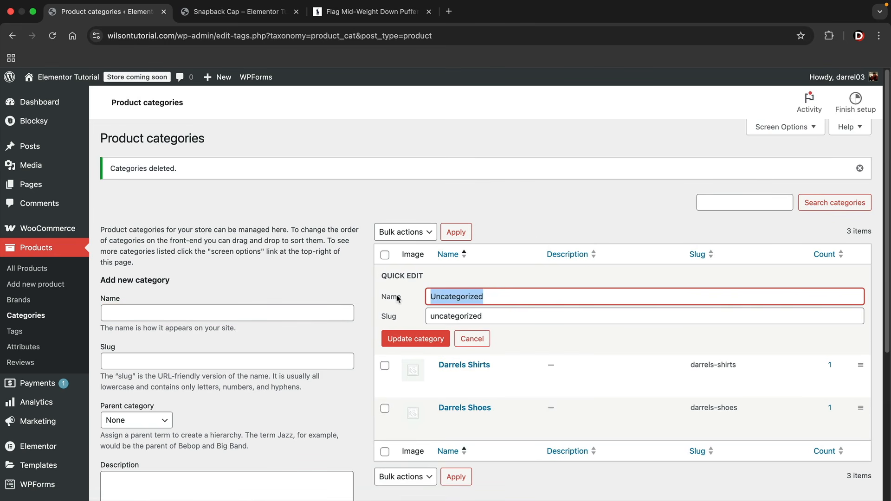
type("Darrels Gear")
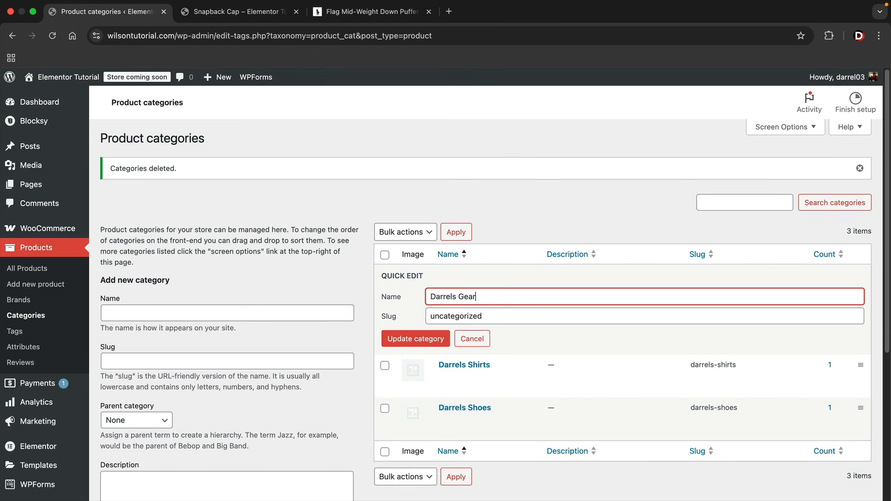
double_click(429, 315)
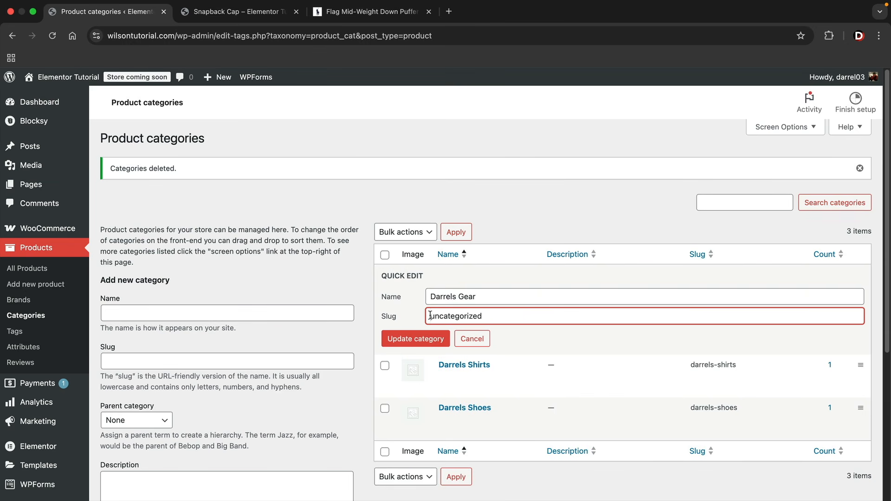
type("Darrels Gear")
left_click(427, 339)
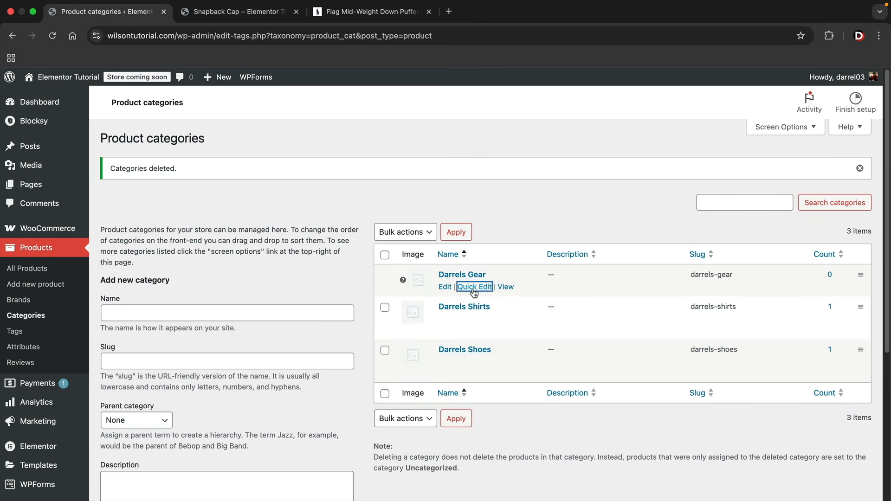
mouse_move(403, 279)
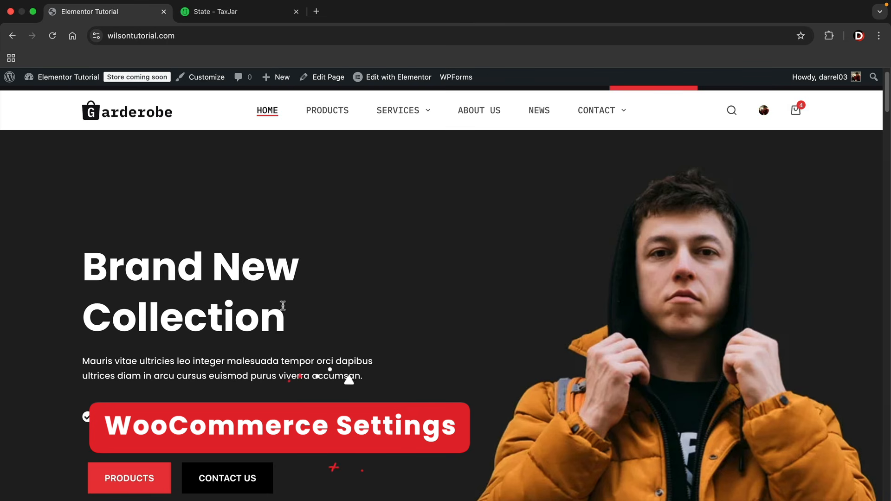
Go from the site homepage to the WordPress admin Dashboard
mouse_move(69, 77)
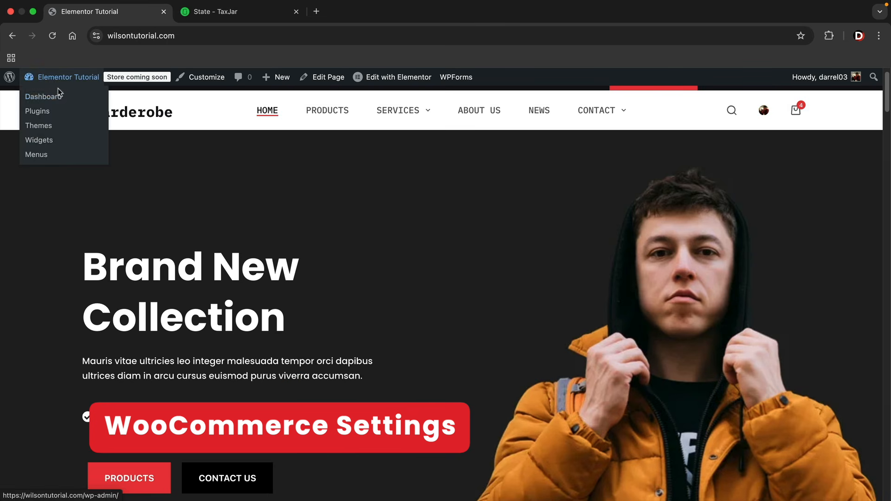
left_click(57, 97)
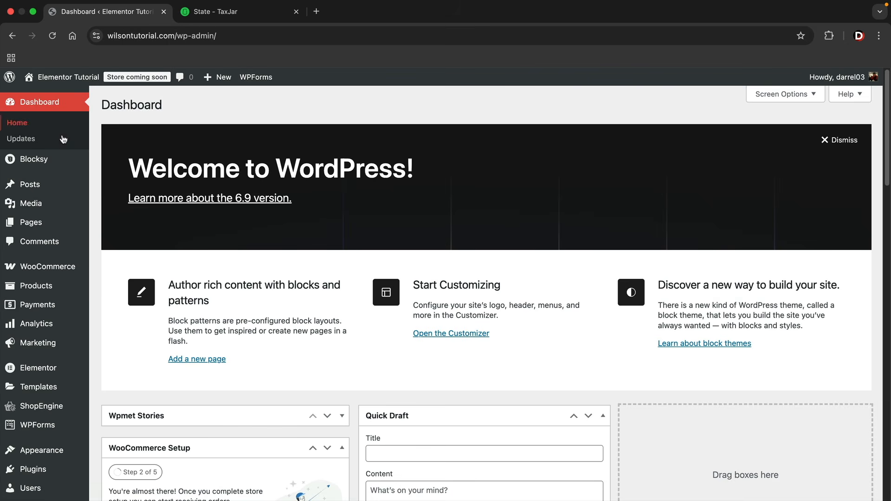
Look over Analytics > Overview, then browse the Marketing overview's channel extensions
mouse_move(44, 270)
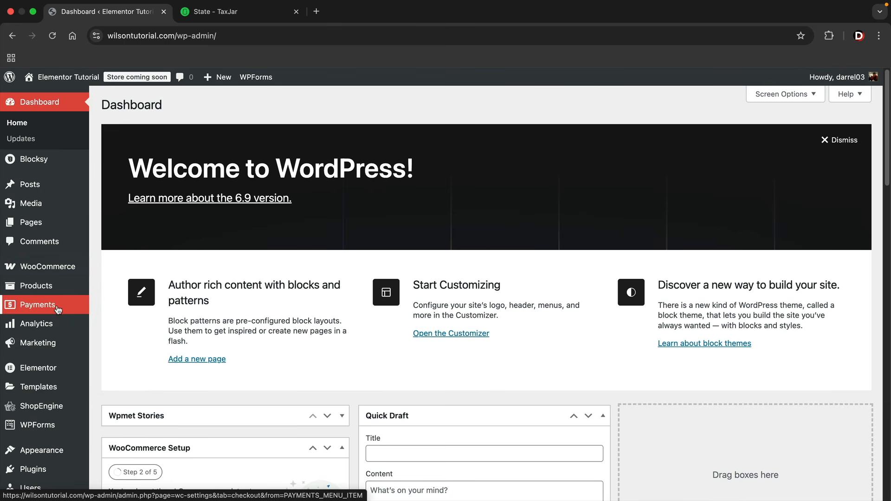
mouse_move(53, 328)
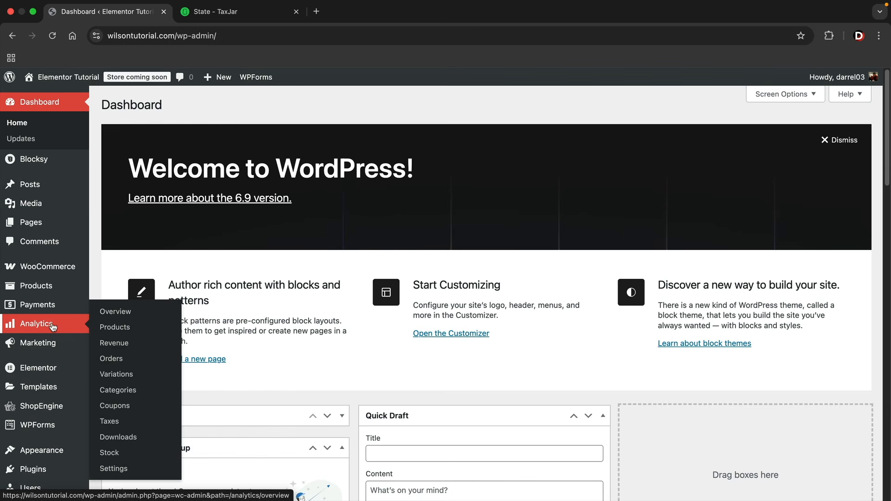
left_click(103, 313)
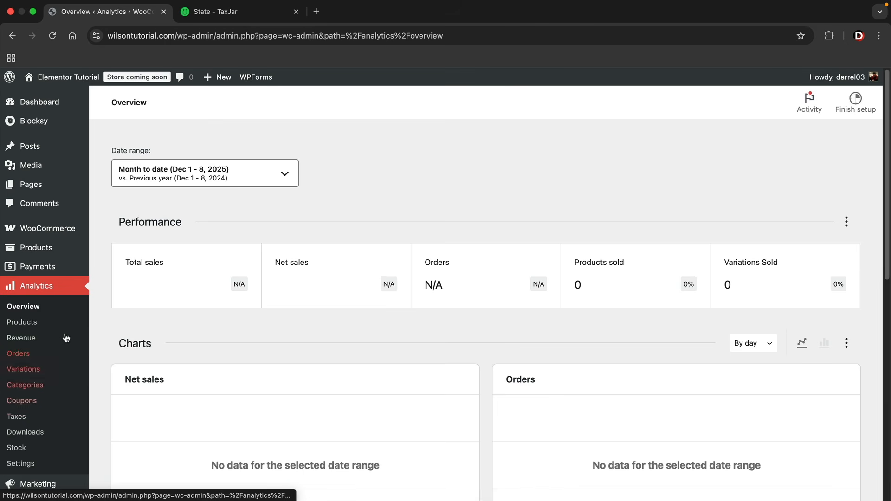
scroll(47, 368, "down", 1)
scroll(47, 368, "down", 3)
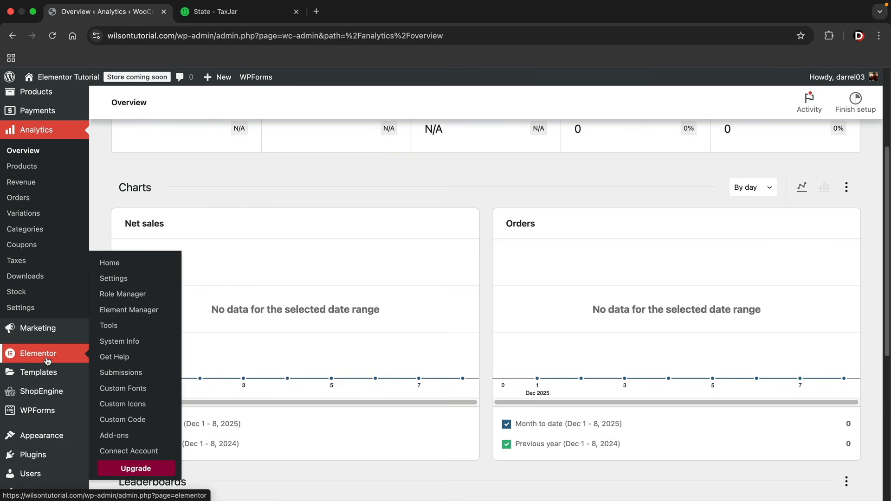
left_click(45, 333)
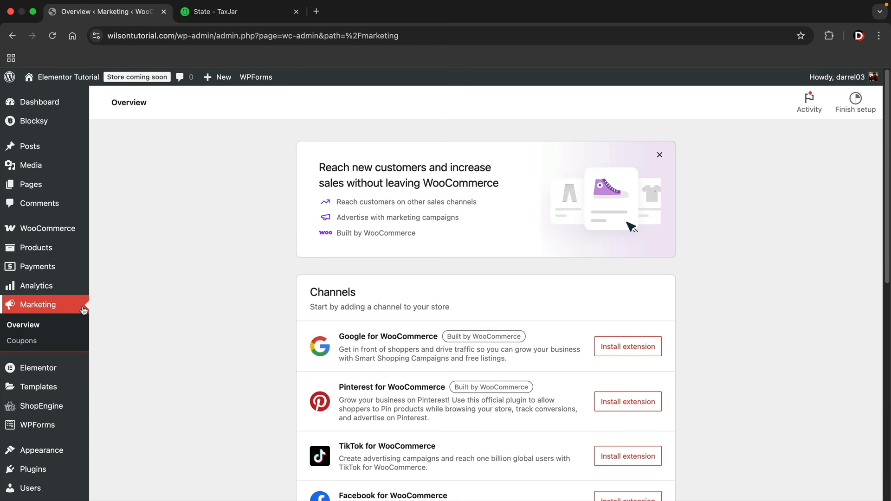
scroll(372, 360, "down", 1)
scroll(372, 360, "down", 1)
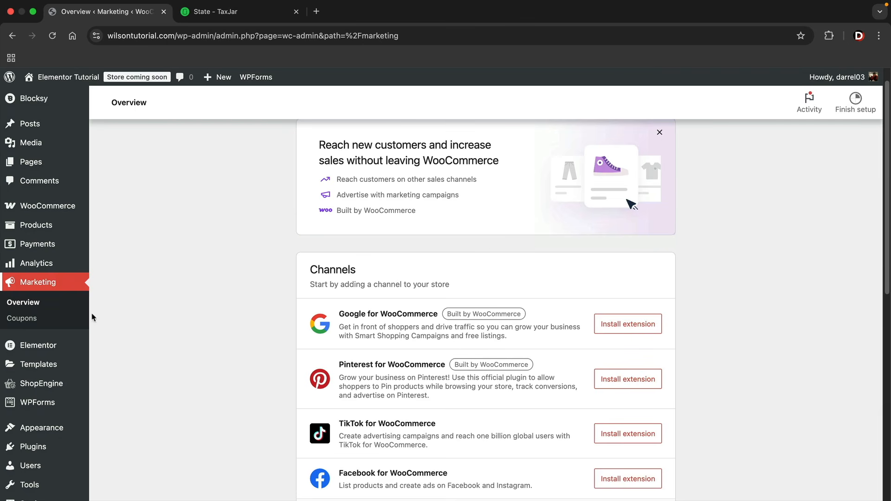
Check the empty Coupons list, then go to WooCommerce Settings
left_click(45, 319)
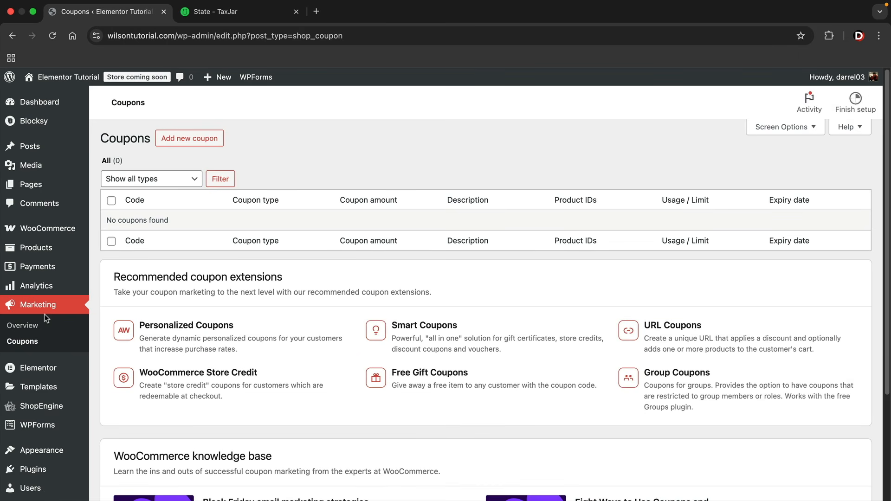
mouse_move(41, 286)
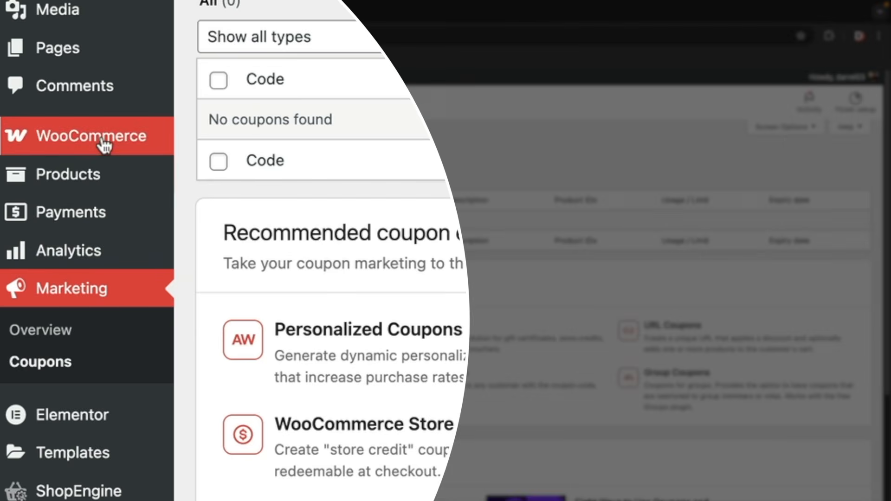
mouse_move(53, 233)
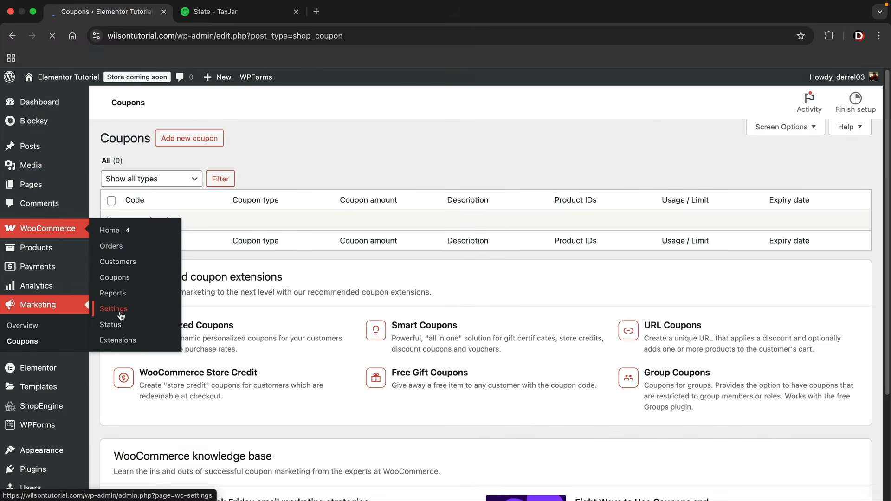
left_click(239, 310)
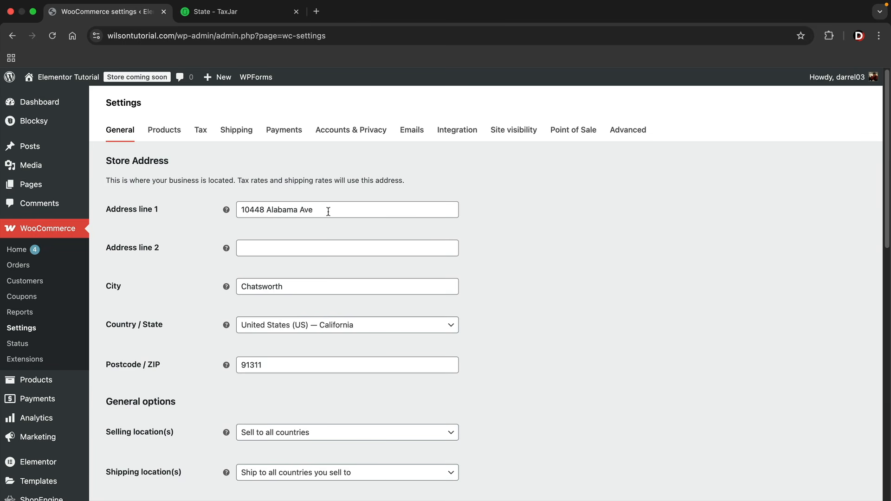
Review the store's street address and city fields
mouse_move(331, 214)
left_mouse_down()
mouse_move(259, 212)
mouse_move(340, 212)
left_mouse_up()
left_click(308, 300)
left_click(314, 280)
scroll(304, 293, "down", 3)
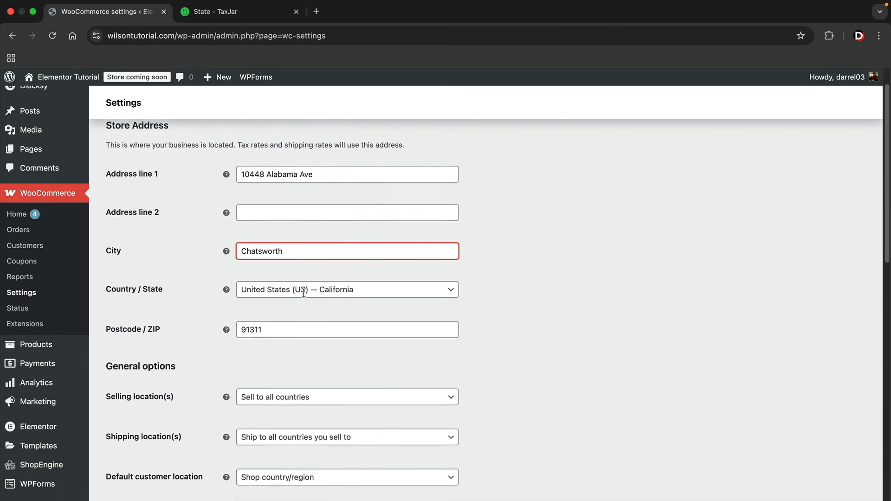
scroll(335, 280, "down", 3)
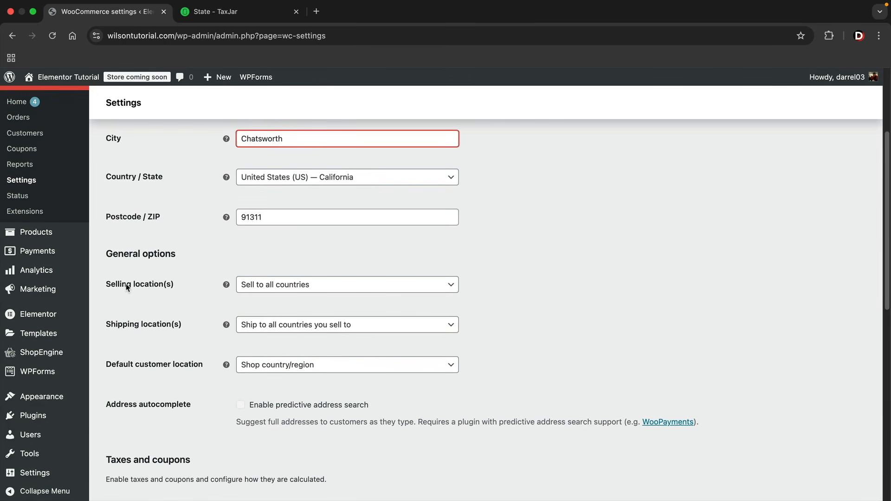
Restrict selling to specific countries: United States (US) and Canada
left_click(292, 289)
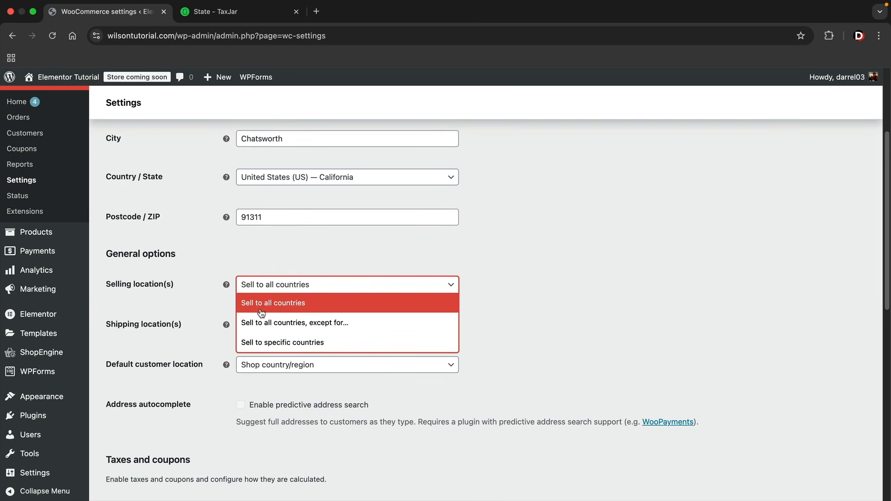
left_click(302, 343)
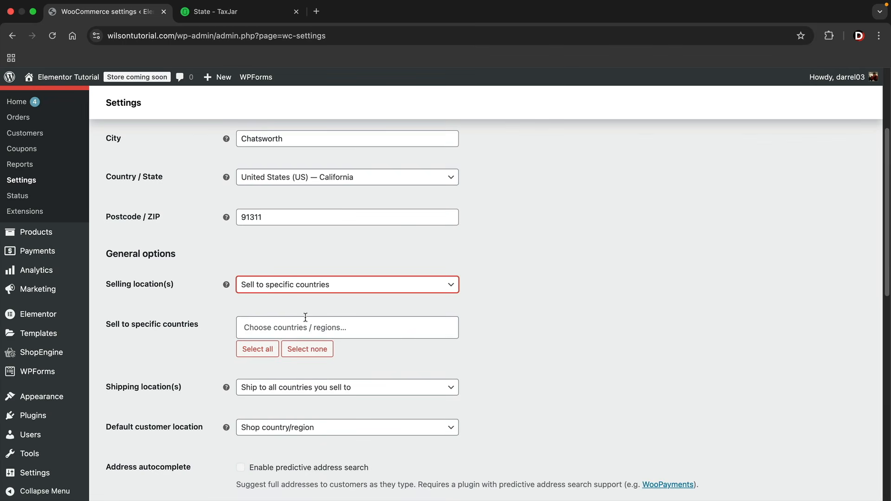
scroll(305, 318, "down", 1)
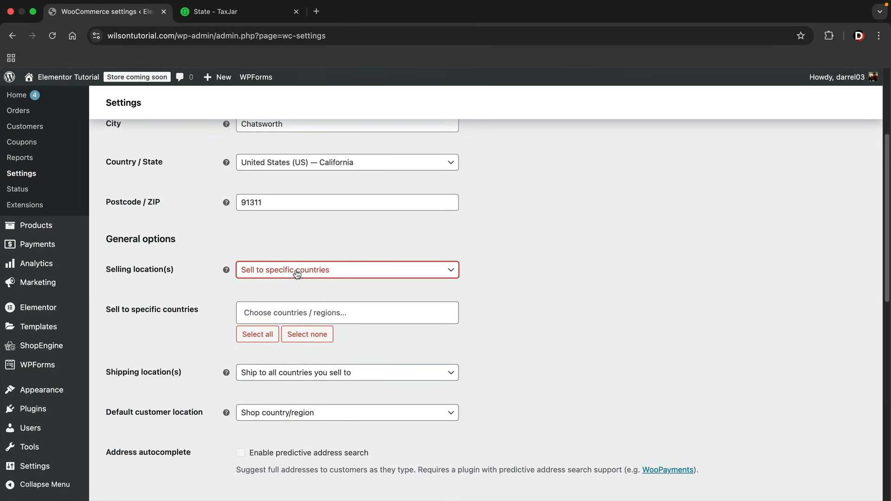
left_click(313, 309)
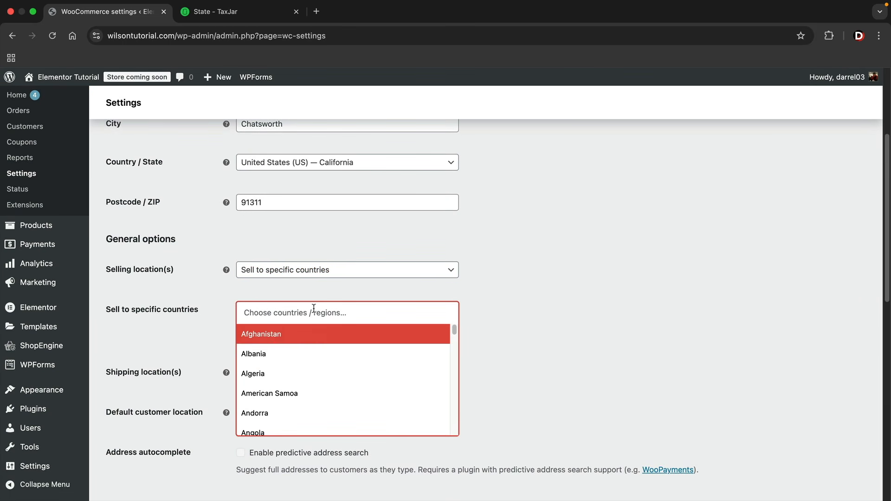
type("unite")
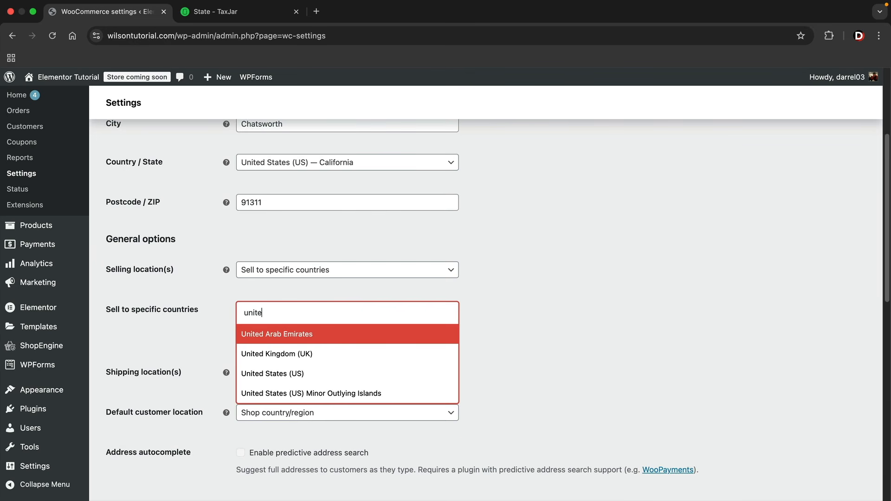
left_click(308, 374)
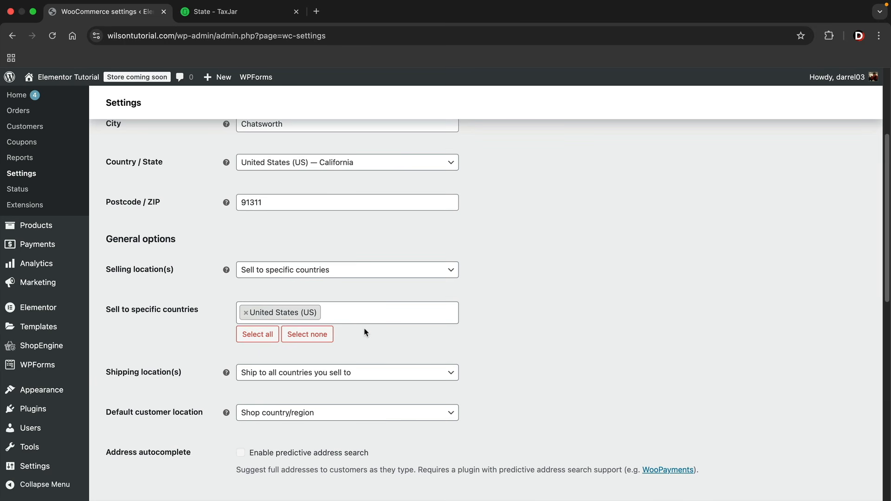
left_click(366, 313)
type("canada")
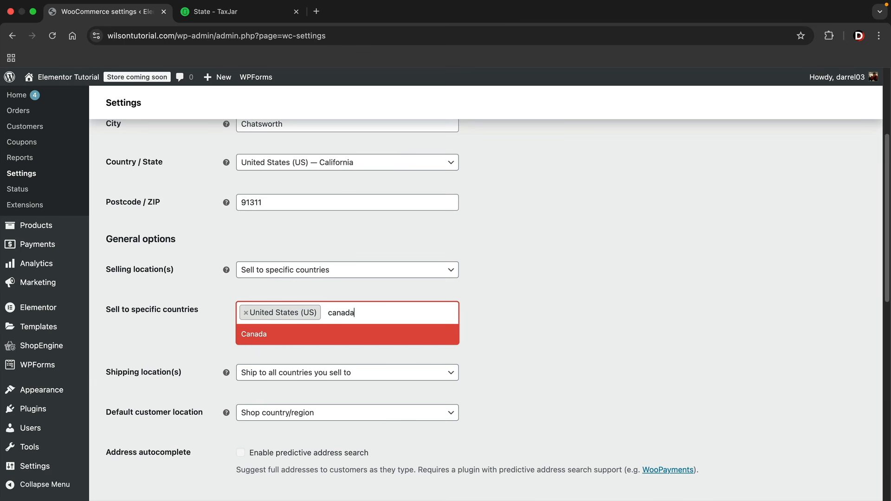
left_click(336, 335)
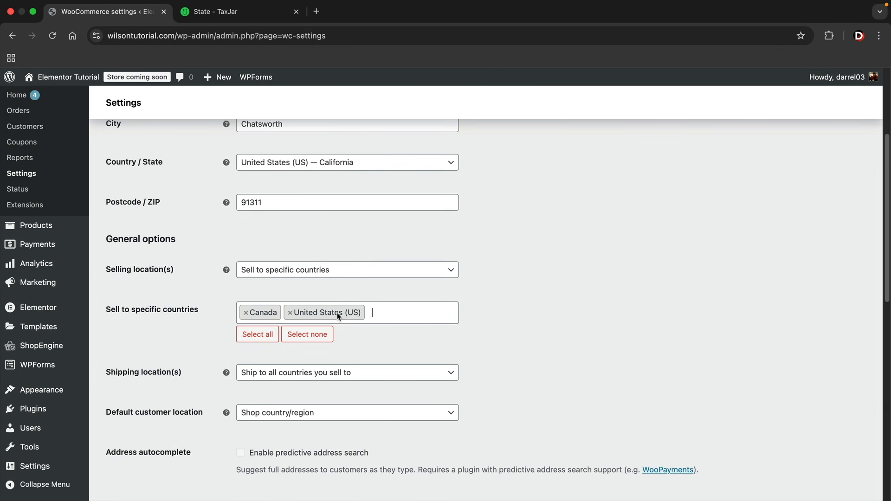
scroll(303, 323, "down", 2)
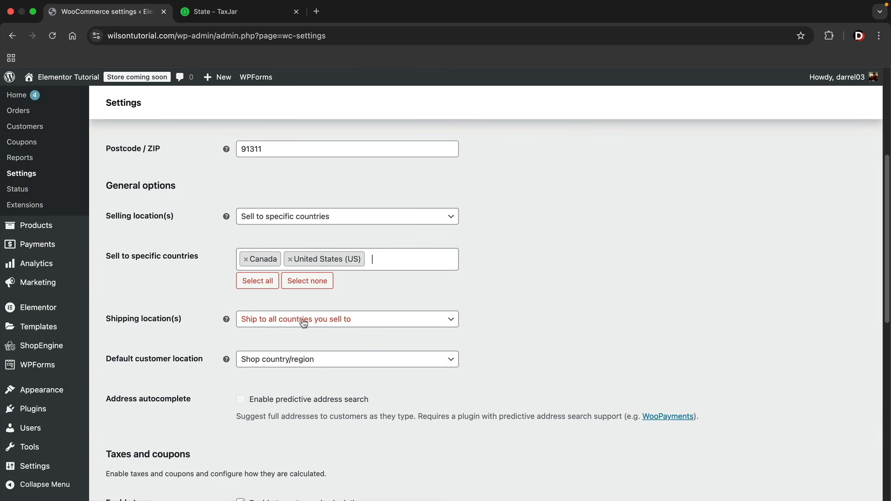
Keep shipping to all sold-to countries and the shop country as default customer location
left_click(305, 320)
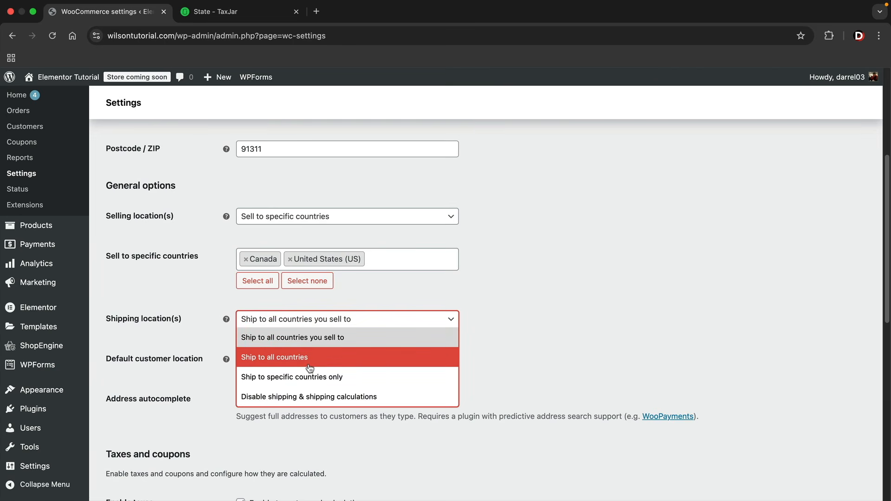
left_click(308, 339)
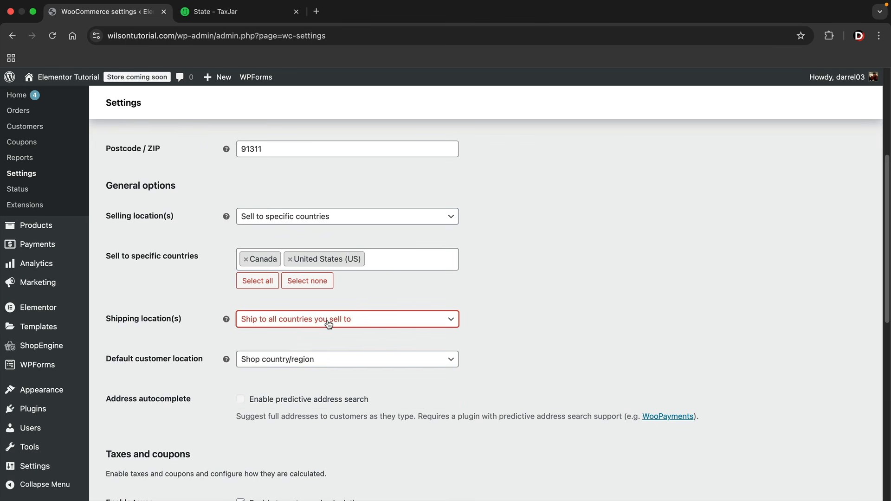
scroll(219, 338, "down", 1)
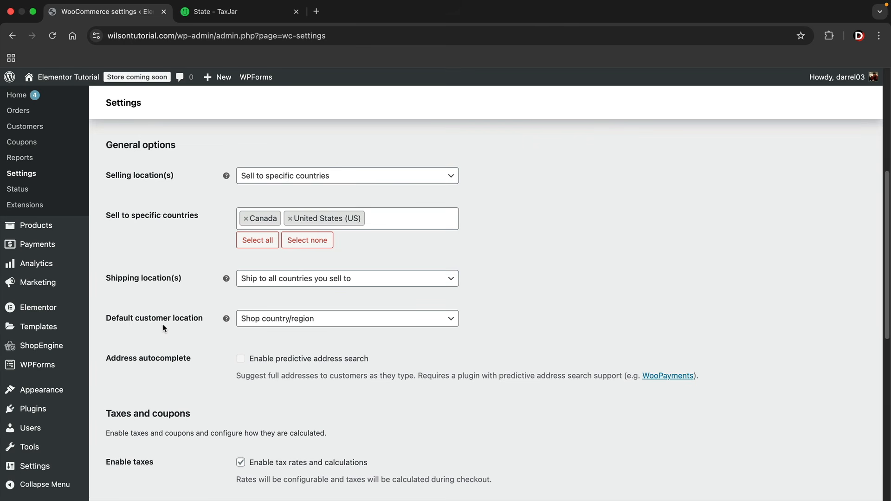
left_click(271, 318)
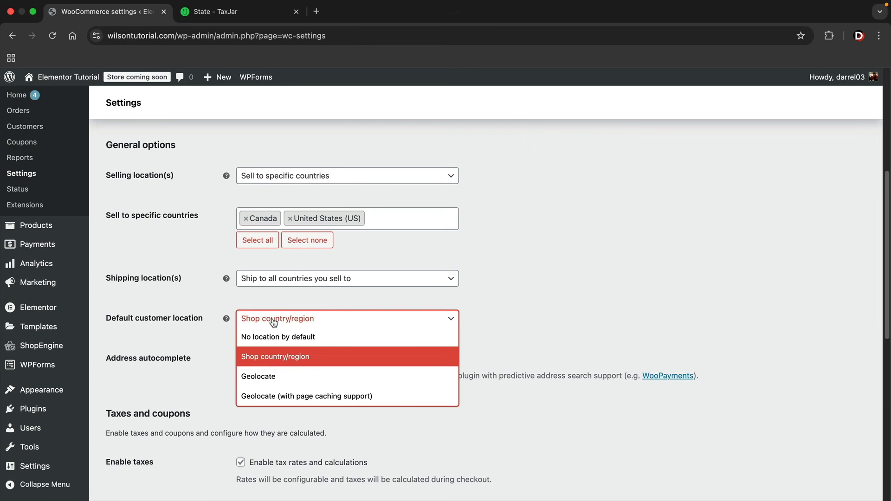
left_click(277, 358)
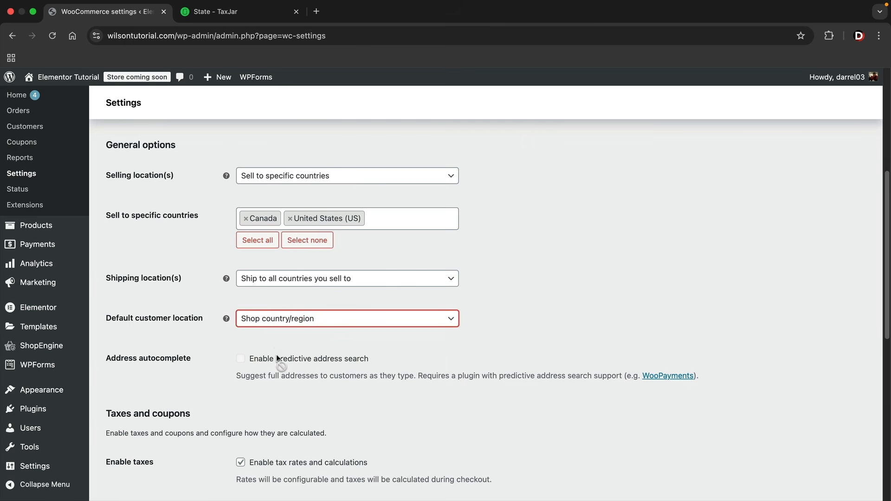
left_click(300, 321)
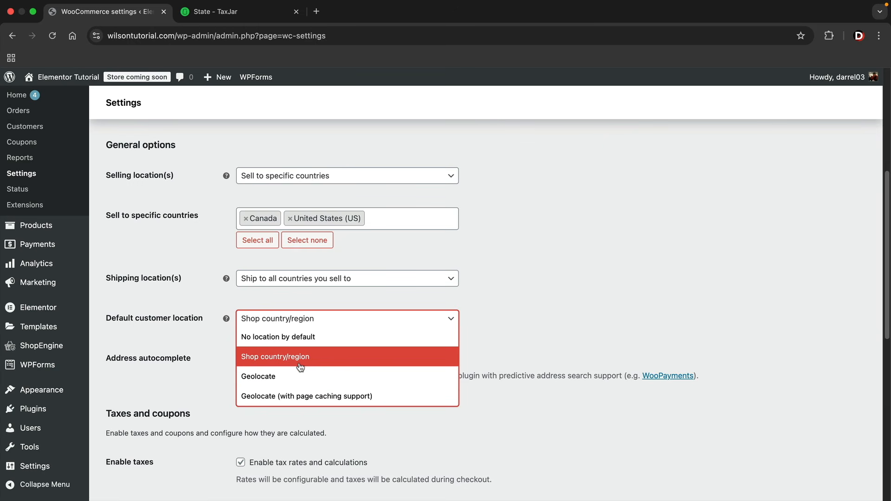
left_click(267, 362)
scroll(218, 344, "down", 1)
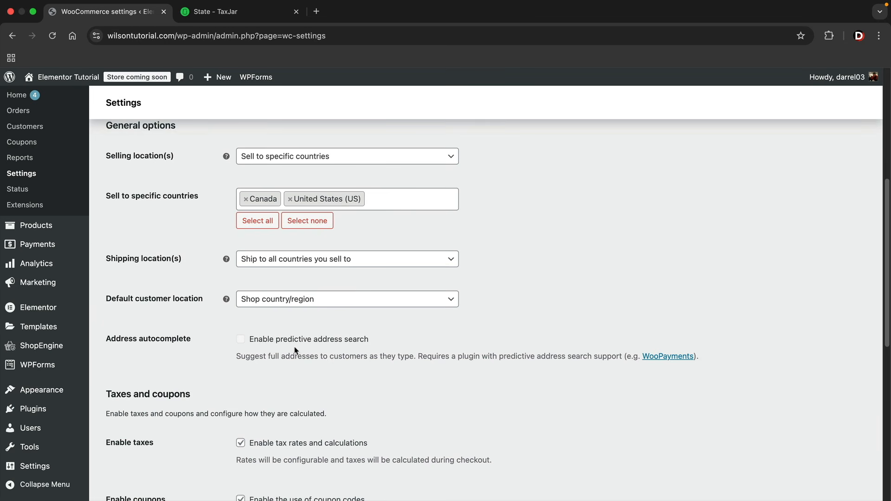
scroll(275, 344, "down", 6)
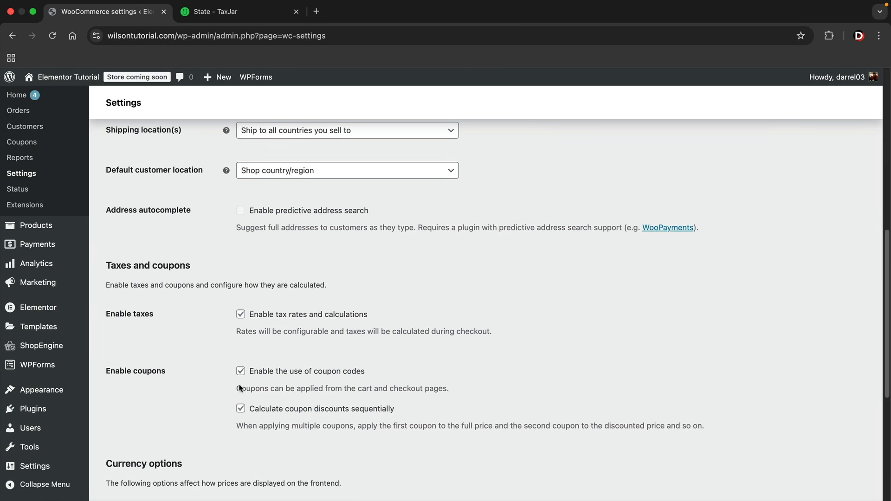
scroll(211, 263, "down", 6)
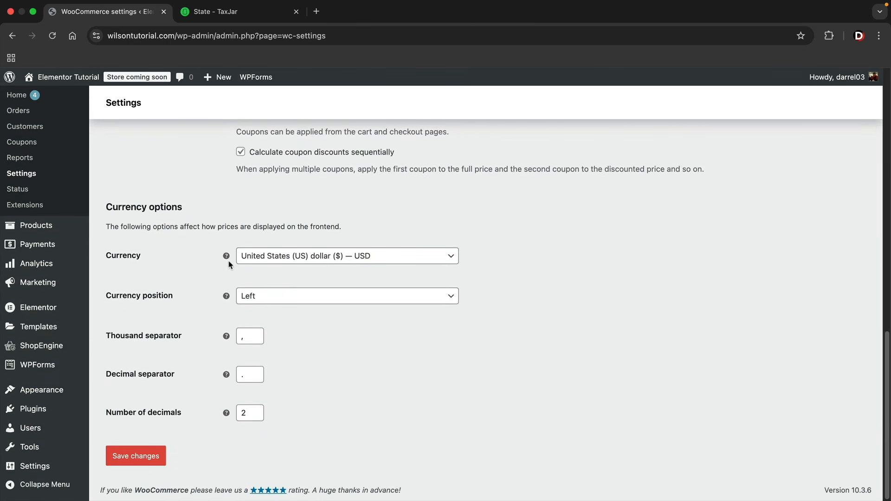
Keep US dollar as the store currency and save the general settings
left_click(283, 258)
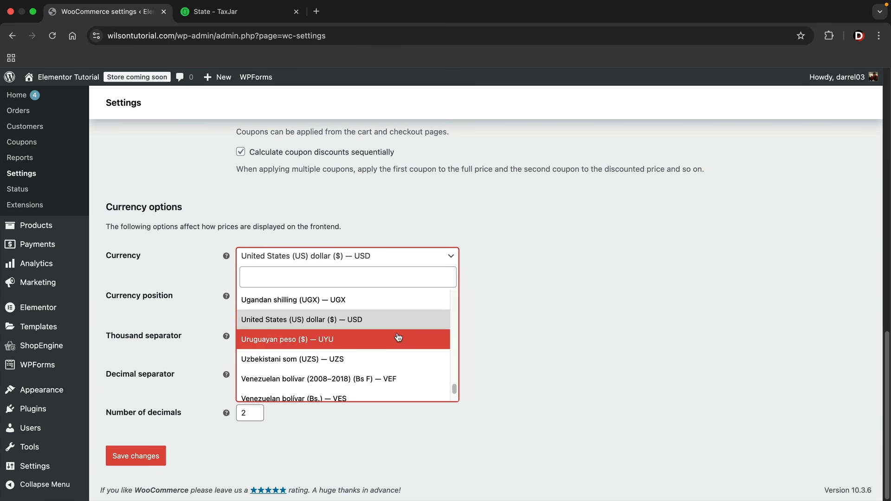
left_click(392, 319)
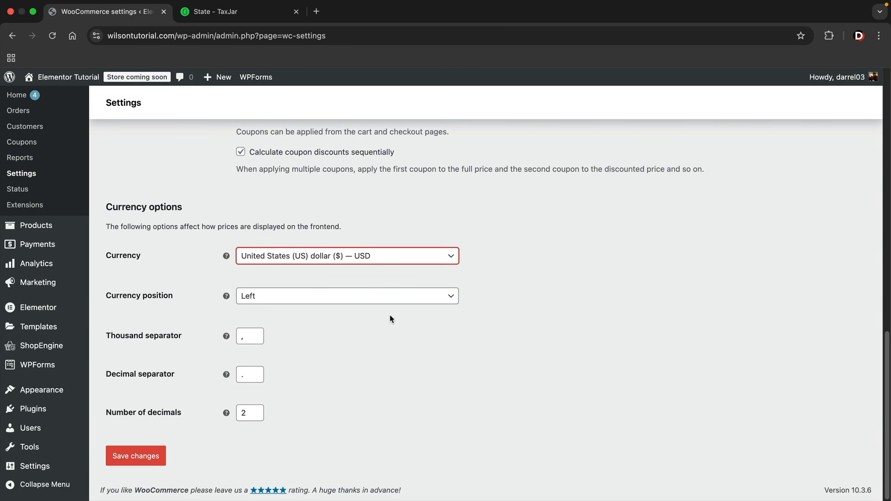
left_click(150, 458)
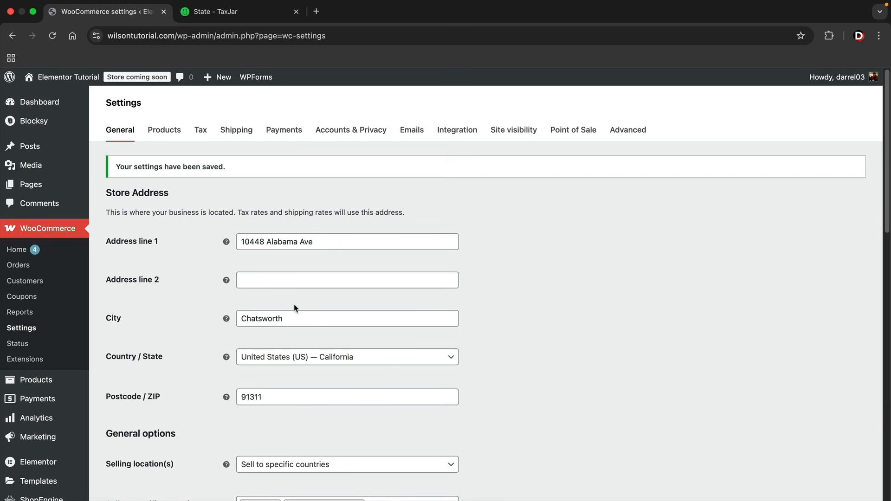
left_click(168, 131)
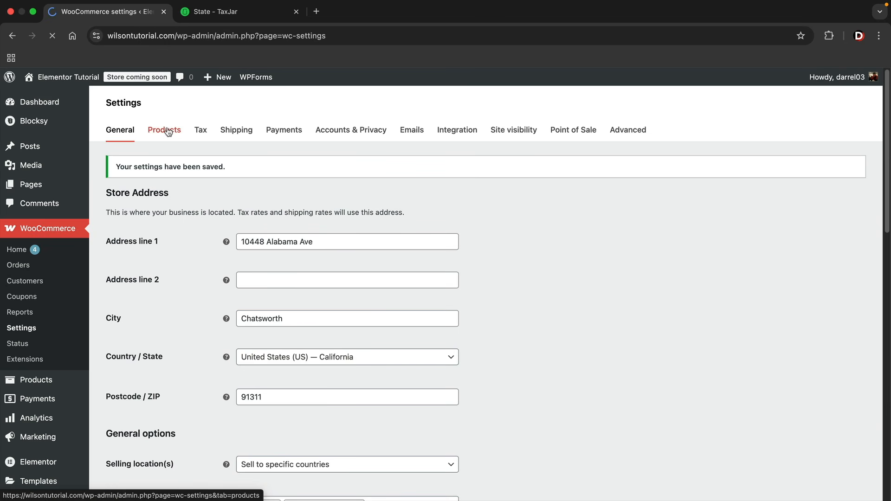
Keep Products as the shop page
left_click(246, 216)
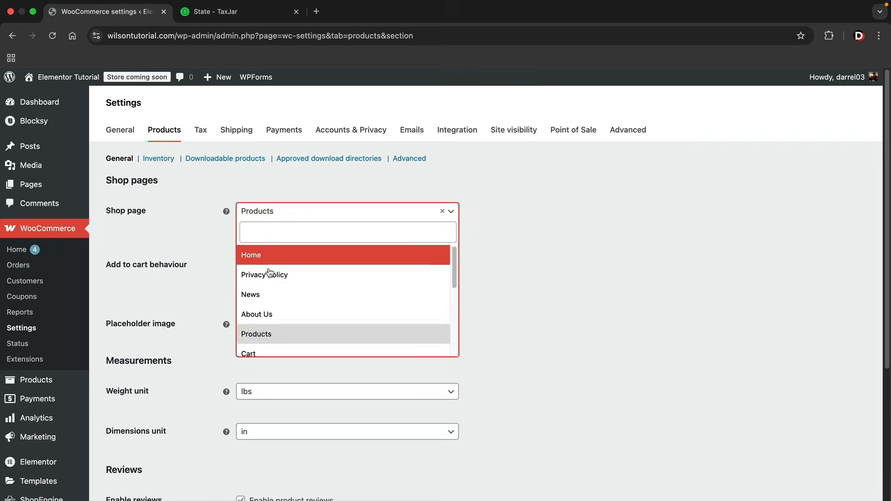
left_click(278, 334)
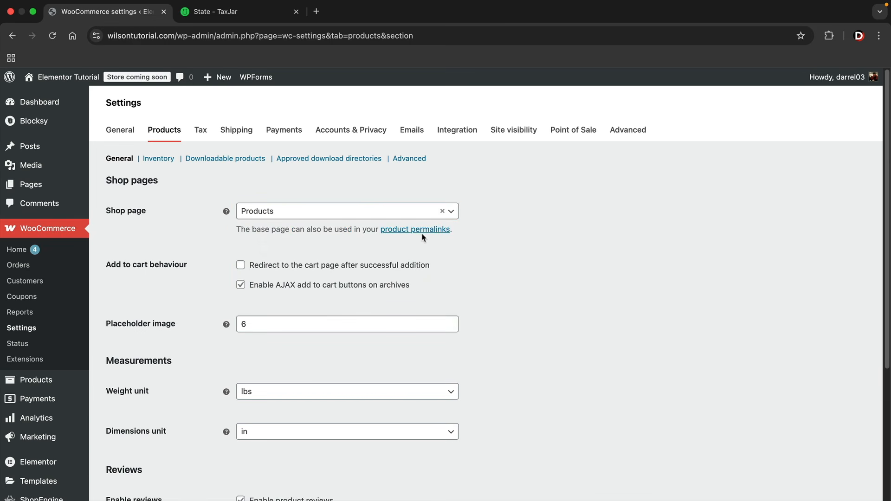
mouse_move(216, 78)
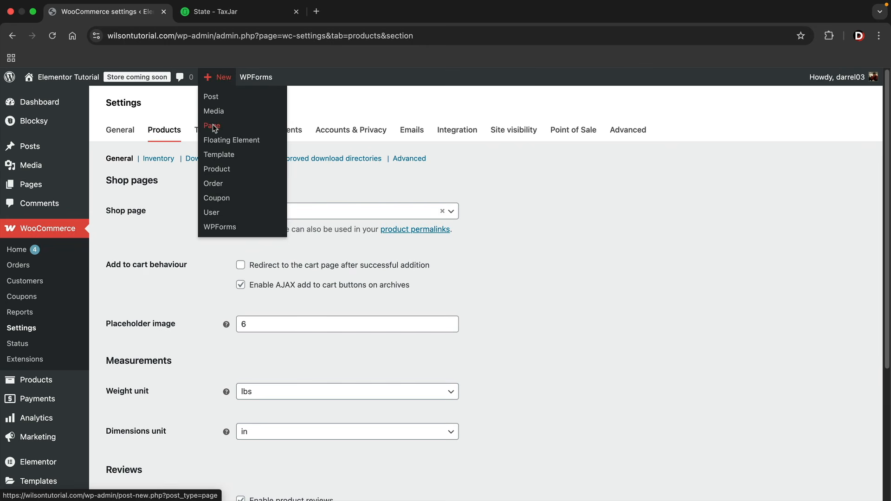
left_click(319, 213)
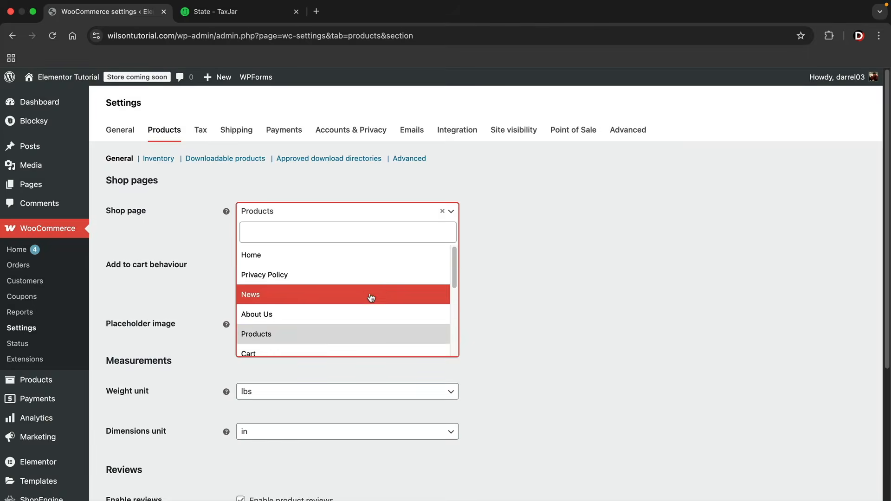
left_click(550, 263)
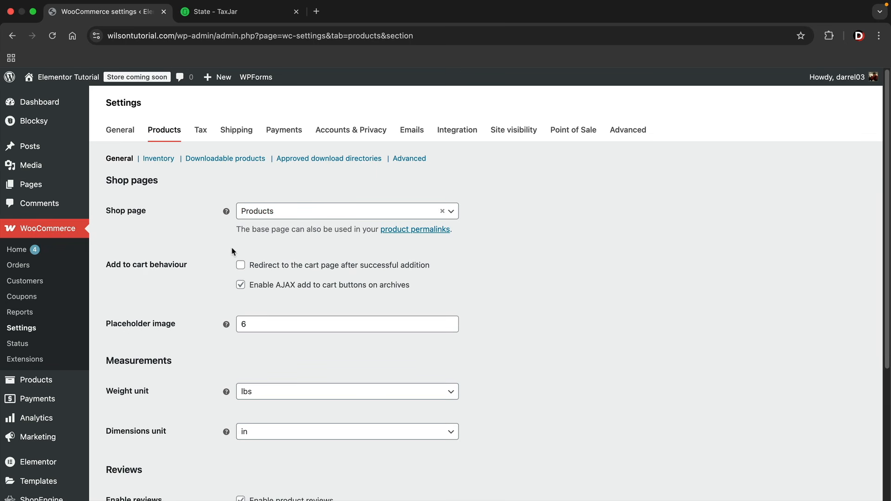
Review the weight and dimensions unit dropdowns, leaving both units unchanged
scroll(206, 257, "down", 5)
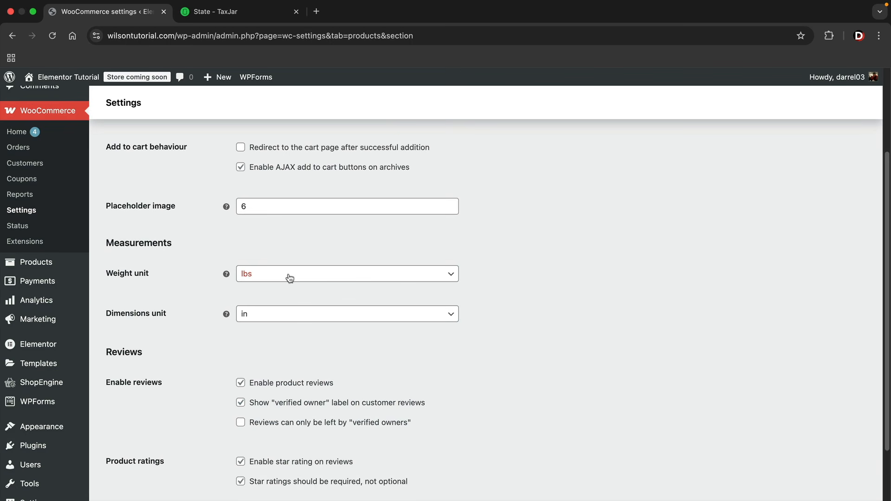
left_click(253, 276)
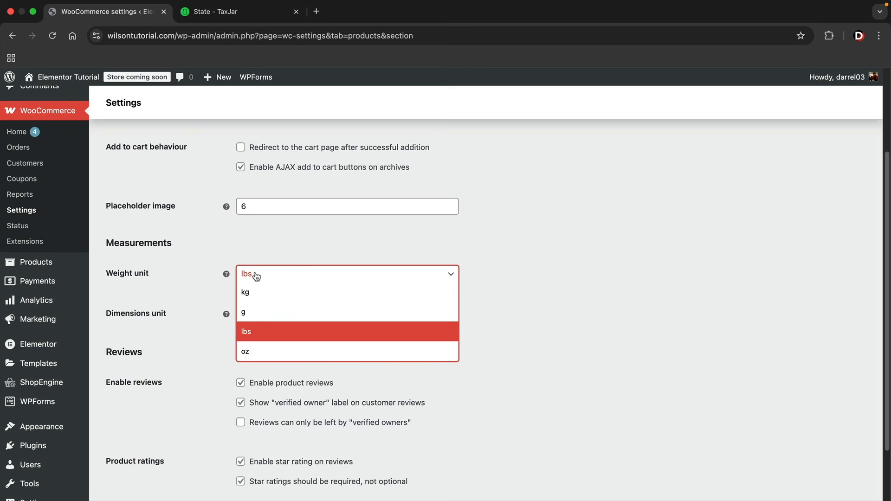
left_click(263, 334)
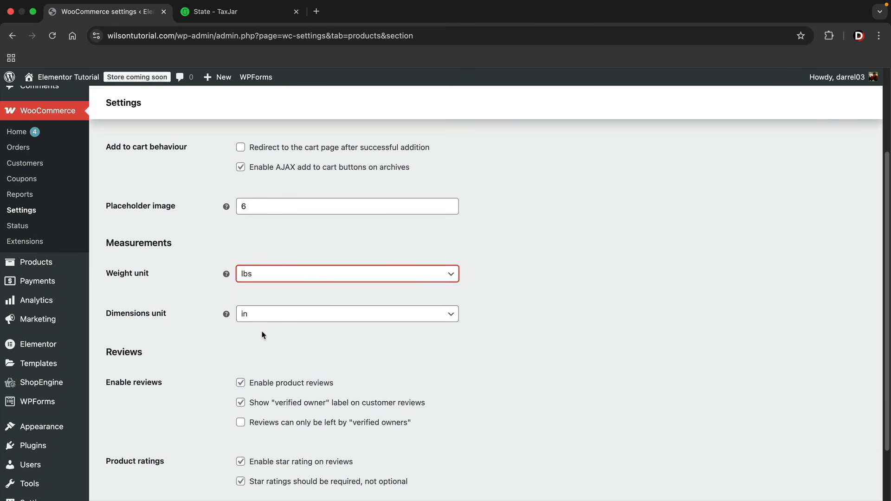
left_click(279, 277)
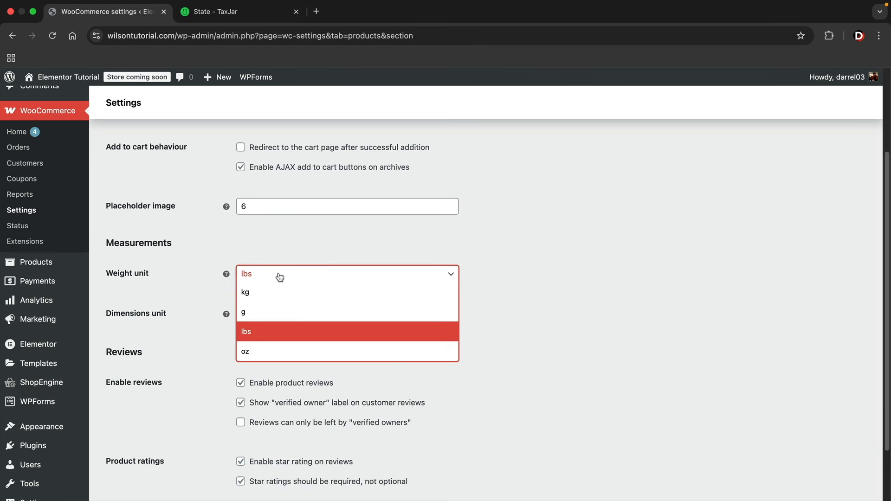
left_click(348, 250)
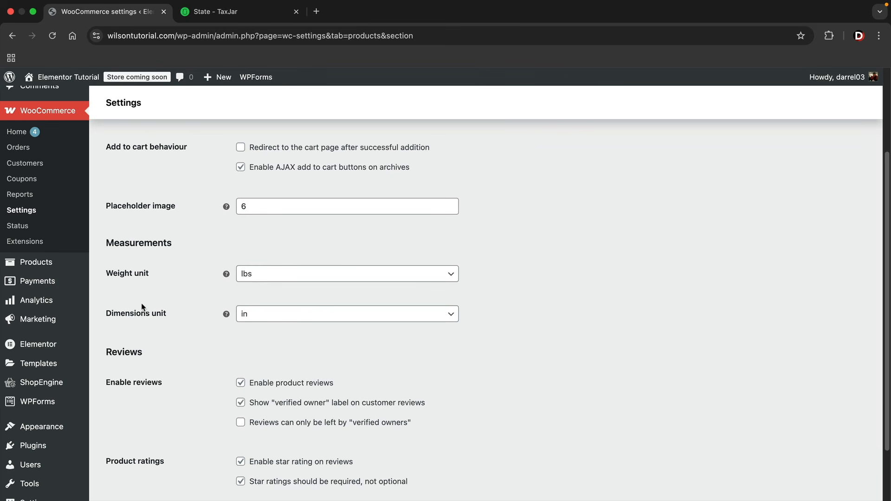
left_click_drag(112, 314, 157, 315)
left_click(298, 321)
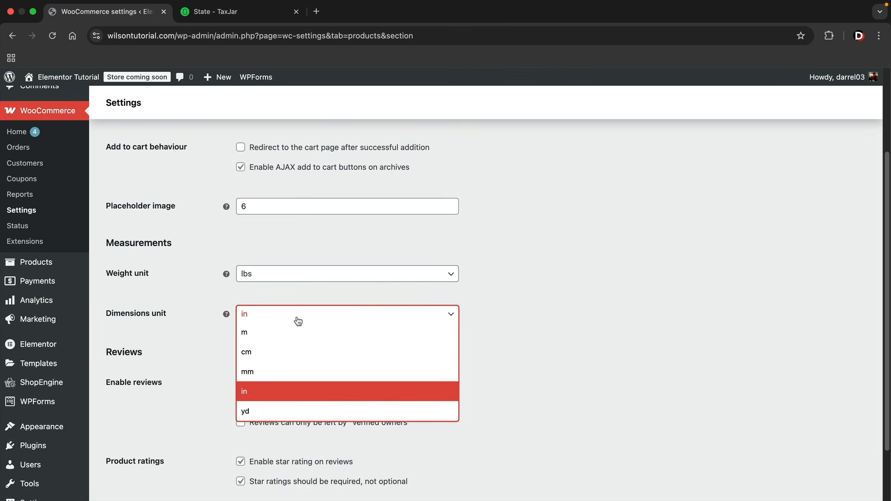
left_click(286, 392)
Leave the product review options as they were and save the product settings
scroll(187, 330, "down", 3)
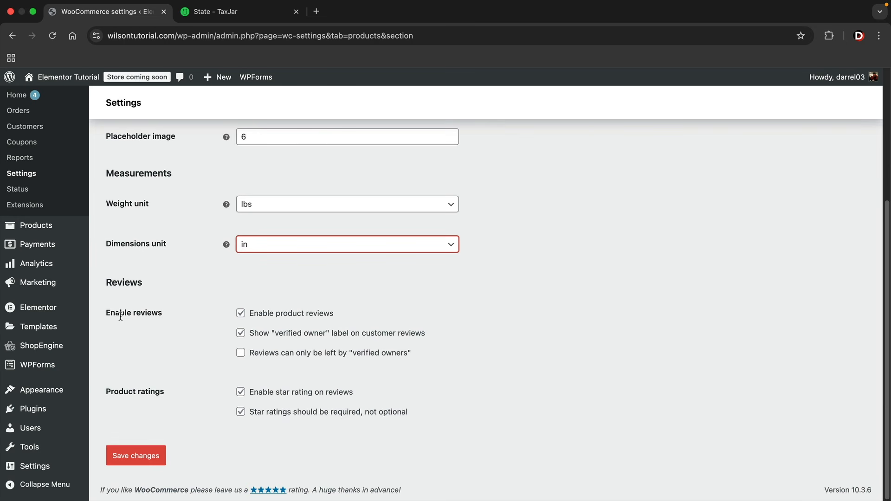
left_click(241, 354)
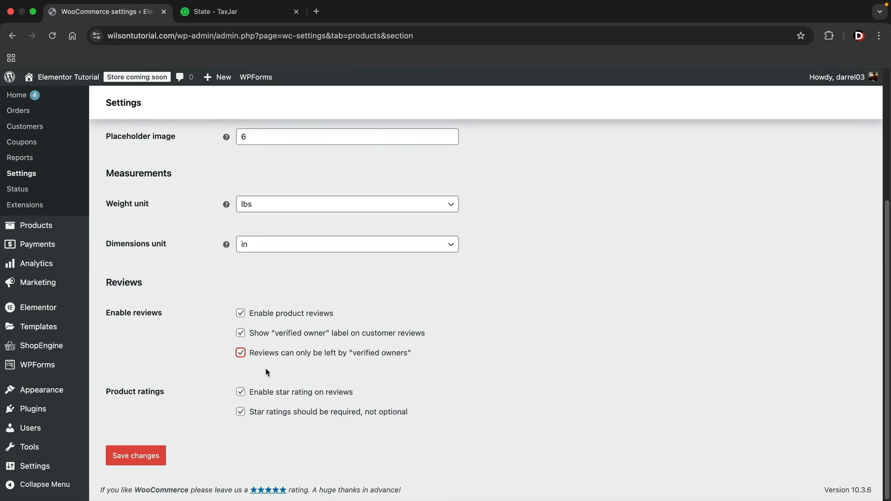
left_click(241, 353)
left_click_drag(254, 394, 340, 396)
key("space")
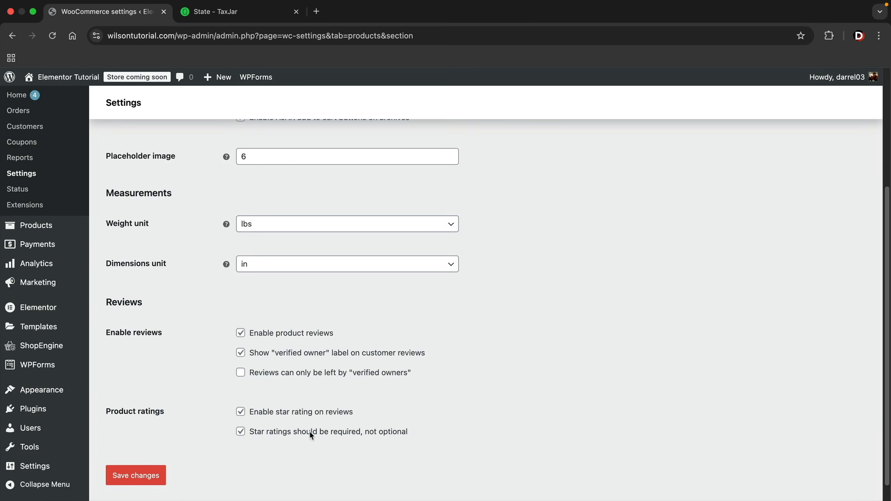
left_click(137, 466)
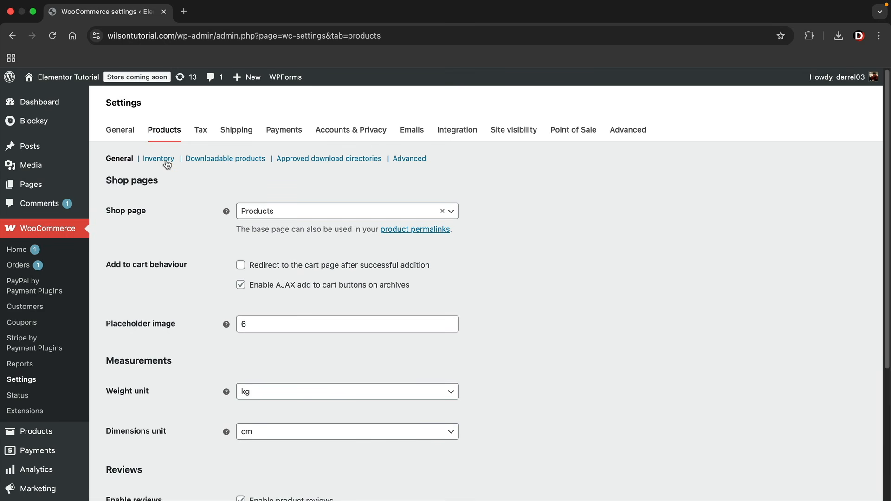
Glance at the Inventory section, then open the Downloadable products settings
left_click(168, 163)
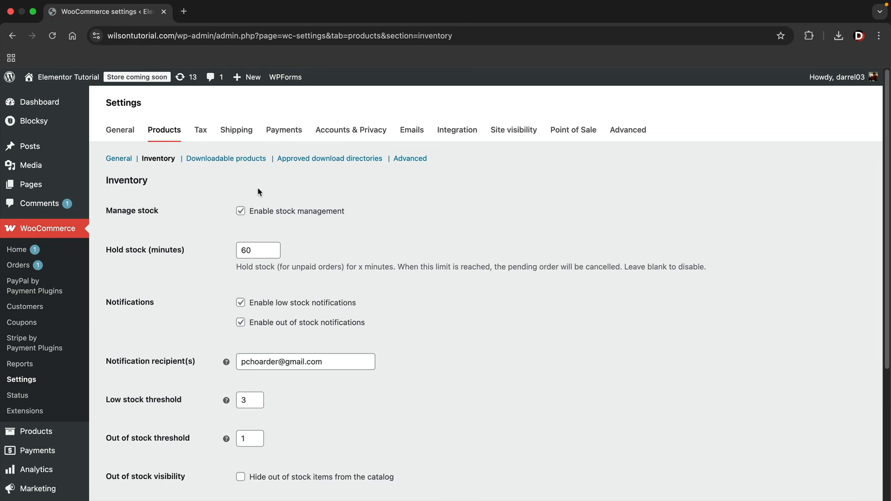
left_click(247, 161)
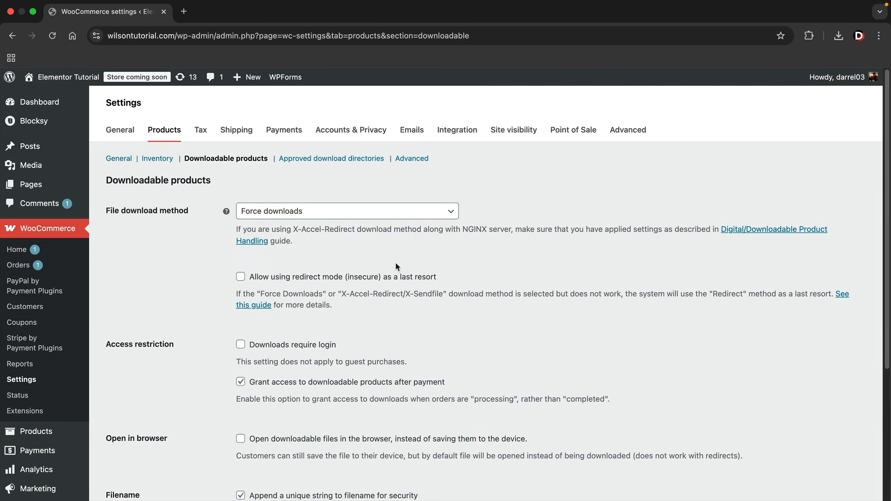
In the Tax settings, base tax calculation on the shop base address, then view the TaxJar article
left_click(200, 130)
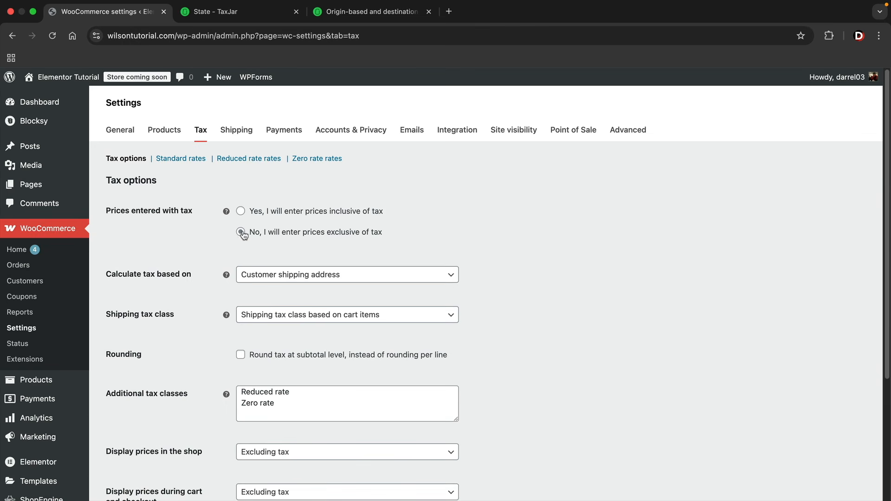
left_click_drag(251, 231, 391, 236)
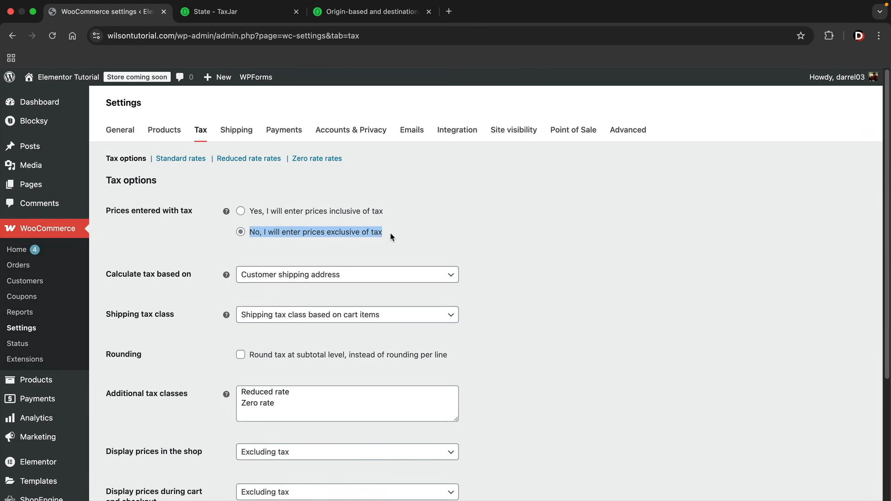
left_click(393, 238)
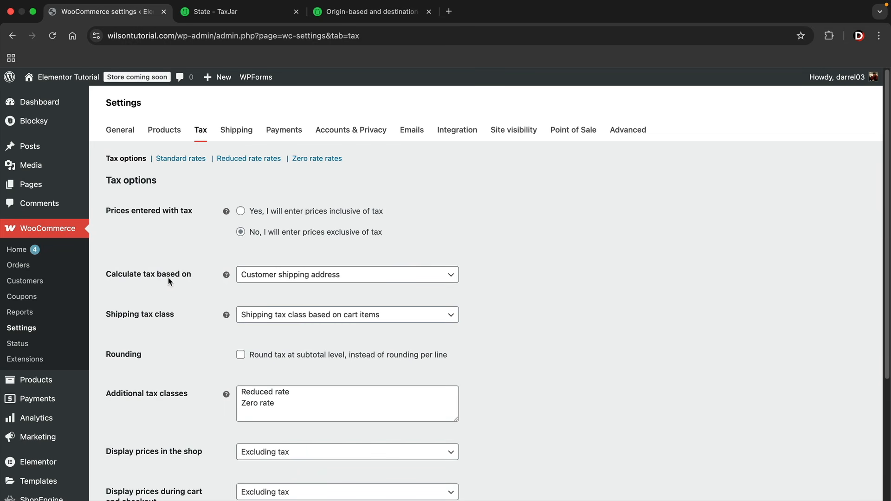
left_click(281, 275)
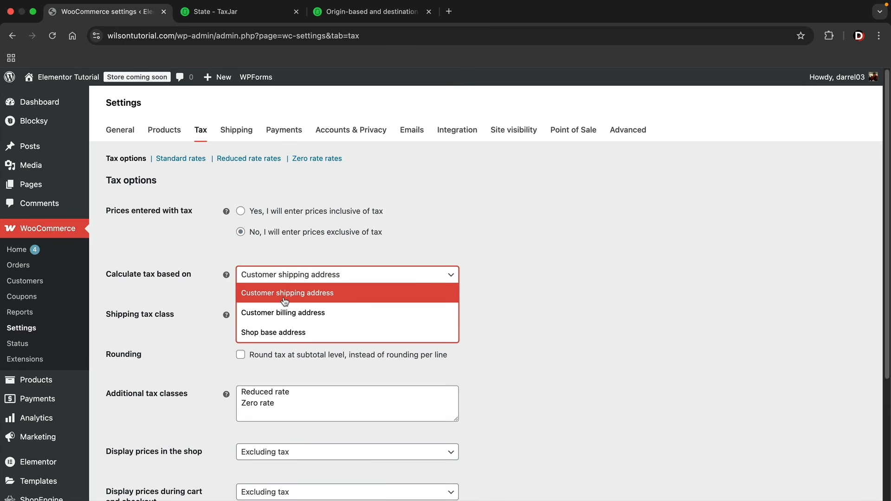
left_click(289, 335)
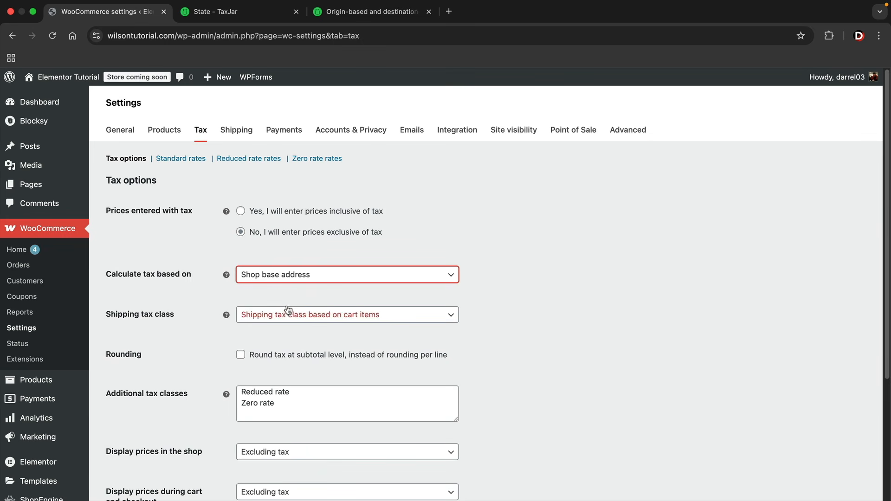
left_click(374, 19)
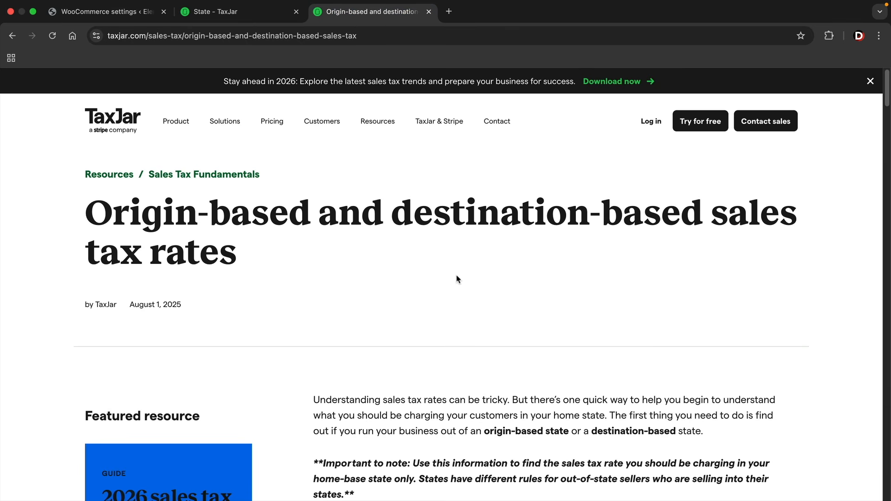
Read TaxJar's origin- and destination-based state lists and its sales tax map
scroll(449, 303, "down", 12)
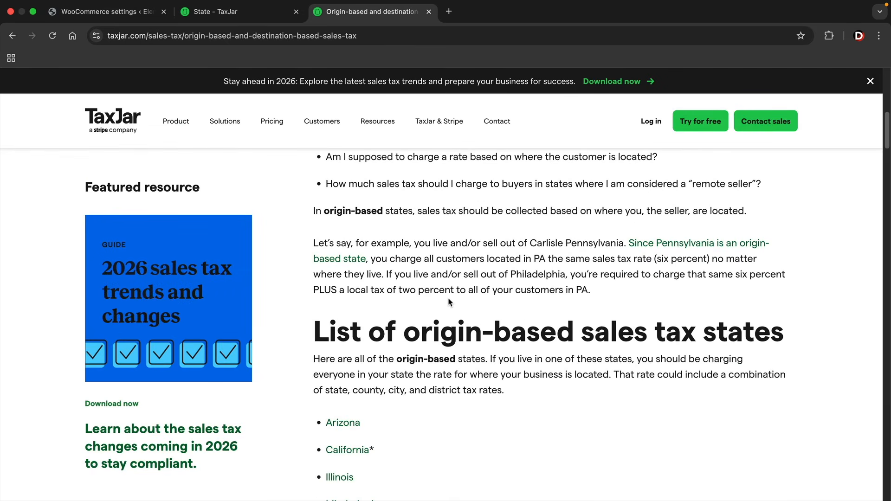
scroll(449, 302, "down", 3)
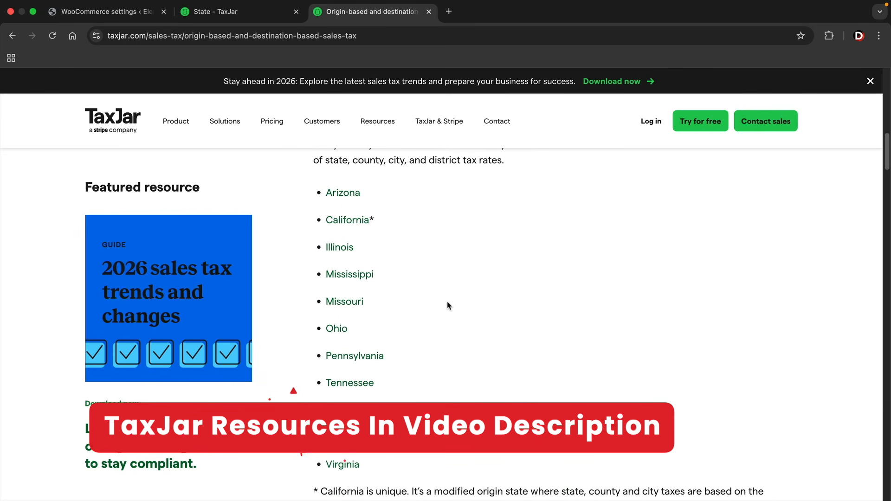
scroll(447, 305, "up", 2)
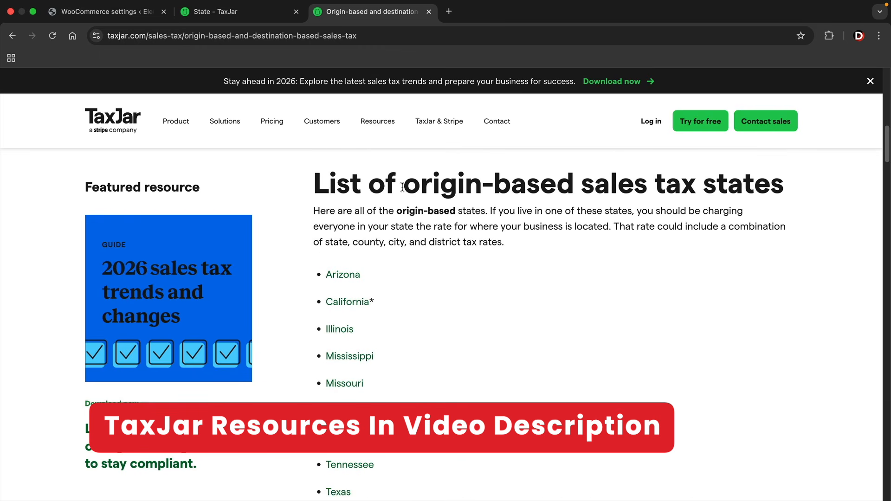
left_click_drag(403, 187, 573, 190)
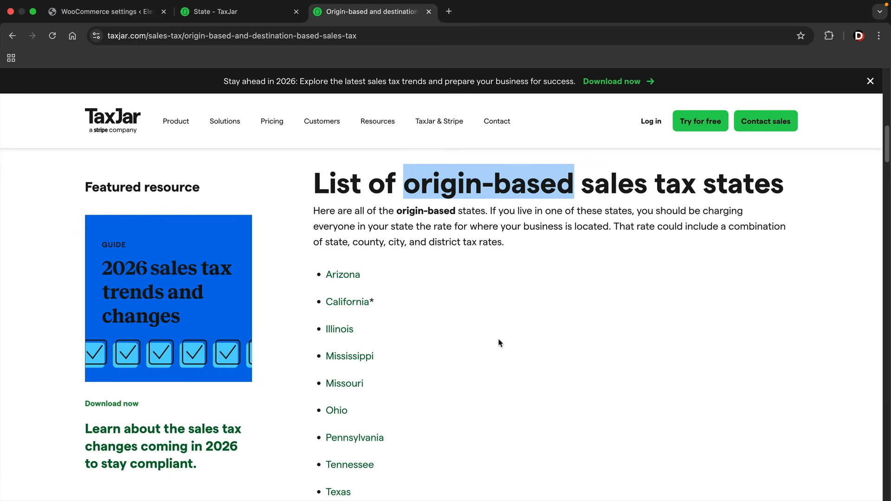
scroll(500, 343, "down", 1)
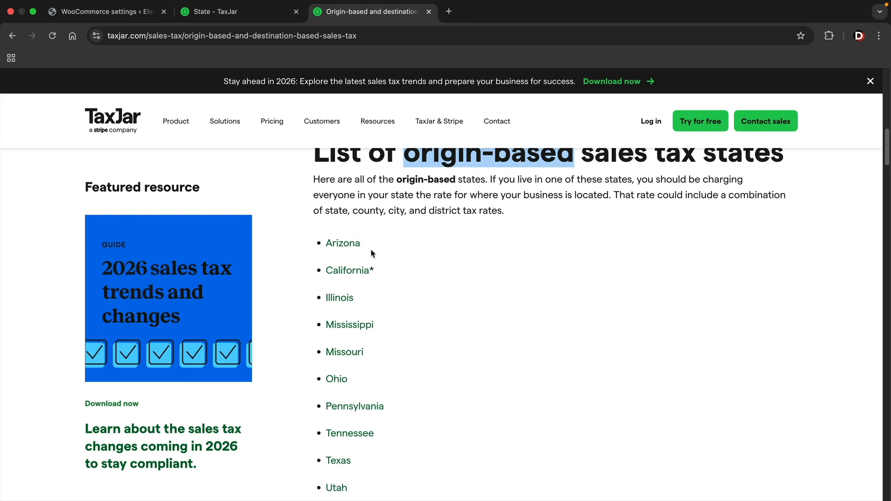
scroll(358, 316, "down", 1)
scroll(351, 367, "down", 1)
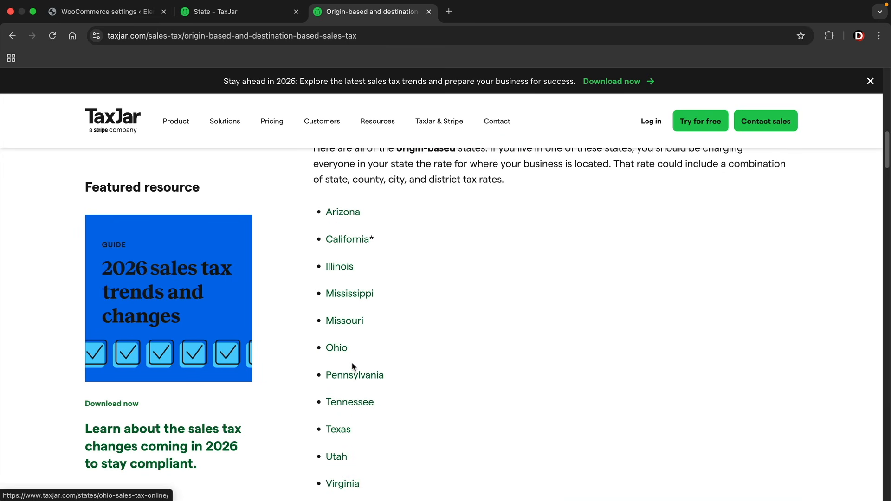
scroll(358, 400, "down", 1)
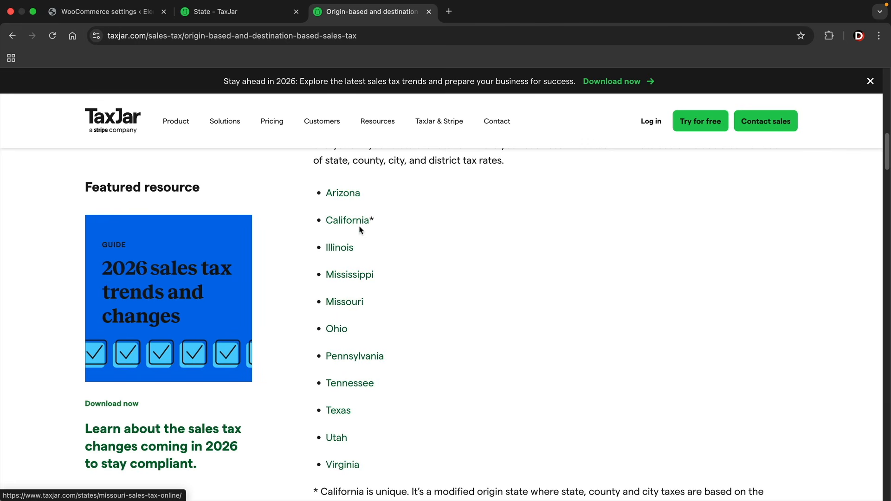
left_click(259, 17)
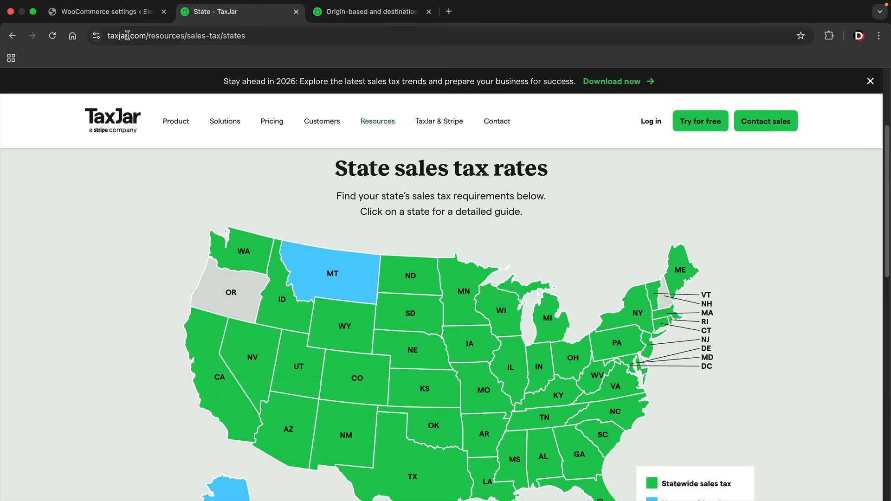
left_click(107, 11)
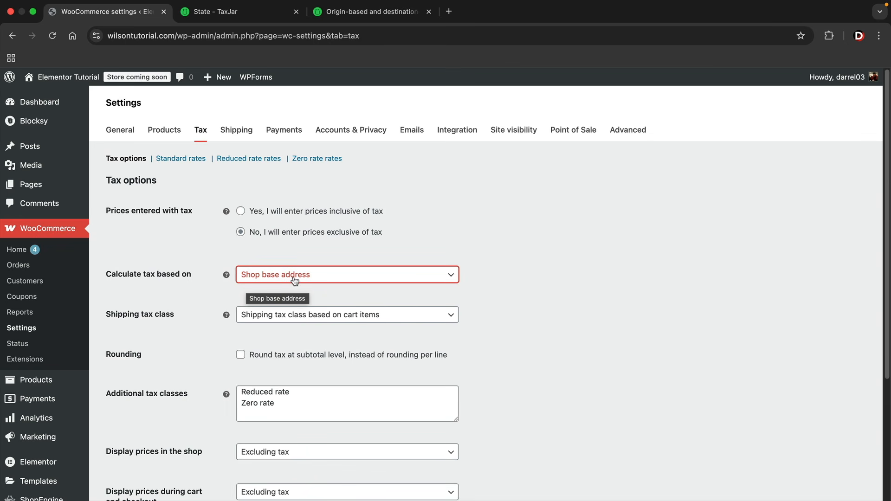
key("super+3")
scroll(471, 274, "down", 5)
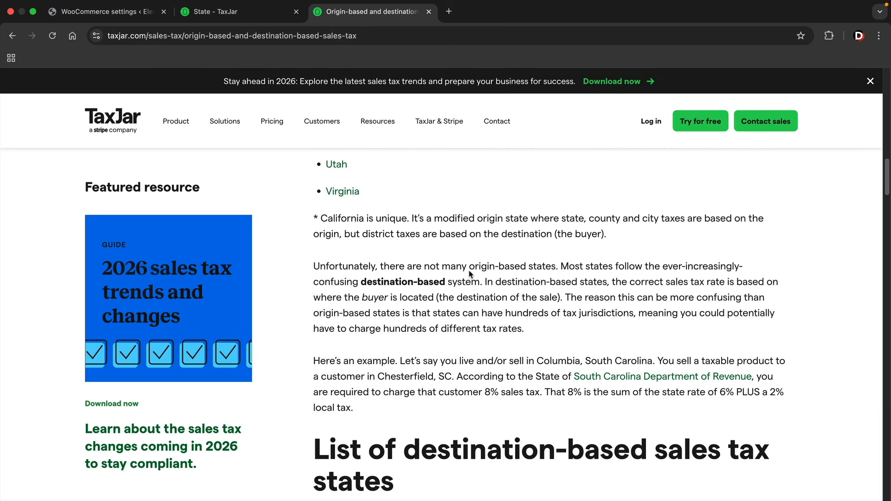
scroll(470, 274, "down", 7)
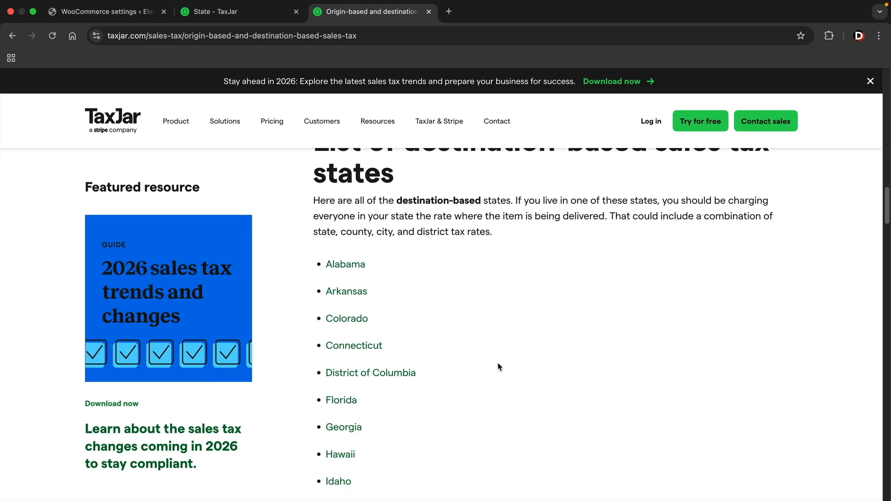
scroll(497, 360, "down", 1)
key("super+1")
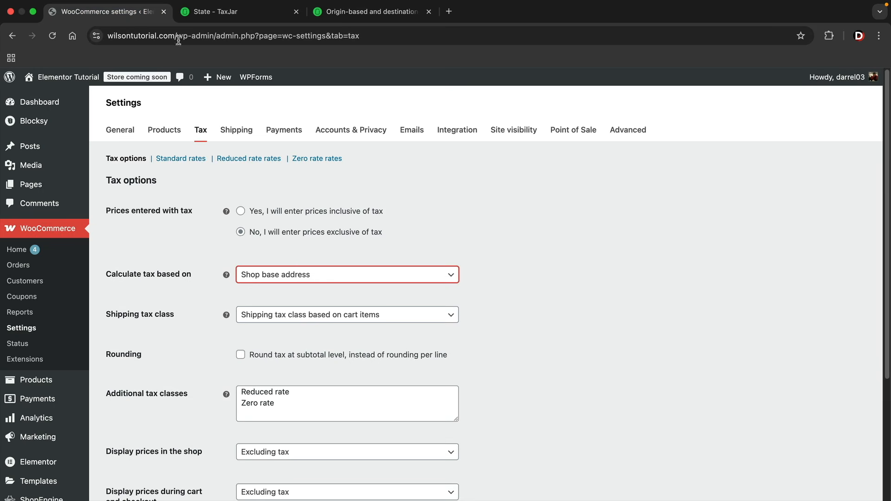
Base WooCommerce tax calculation on the customer shipping address
left_click(282, 317)
left_click(281, 325)
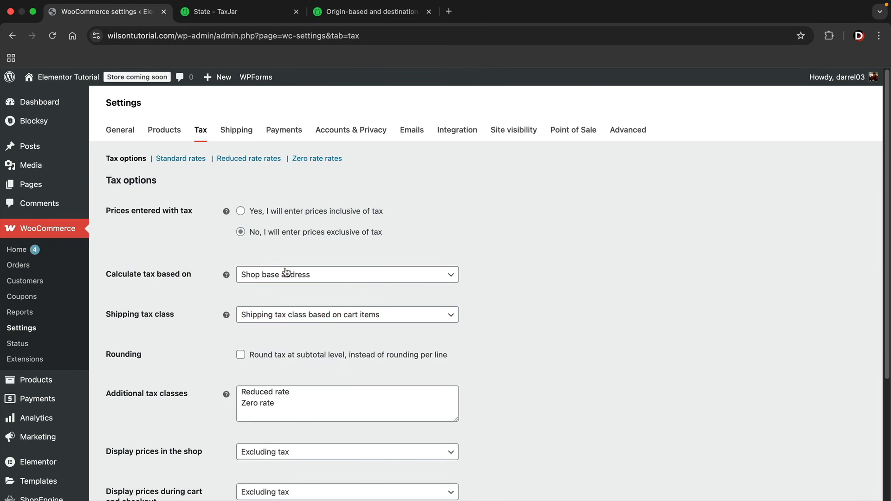
left_click(290, 275)
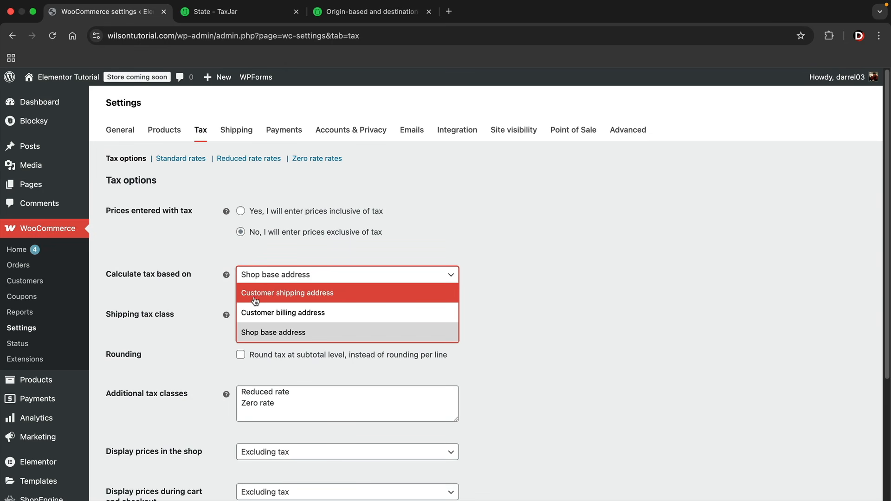
left_click(310, 297)
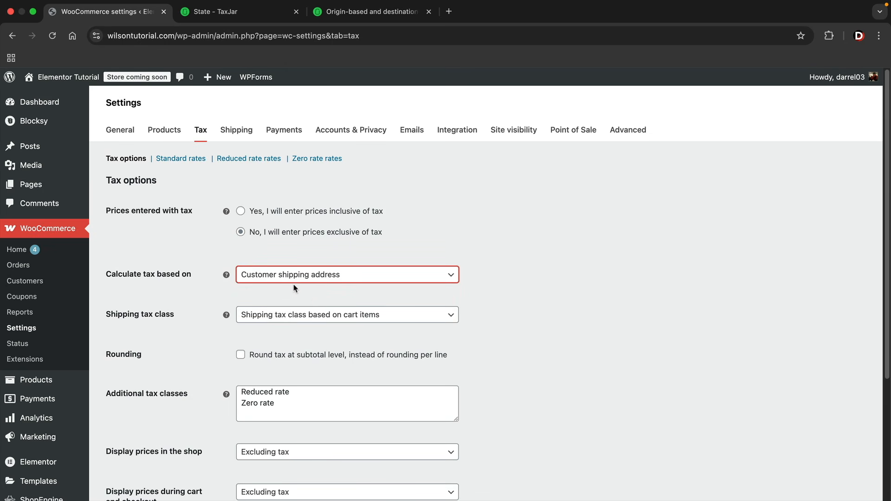
Recheck the TaxJar states article before returning to the WooCommerce tax settings
left_click(360, 12)
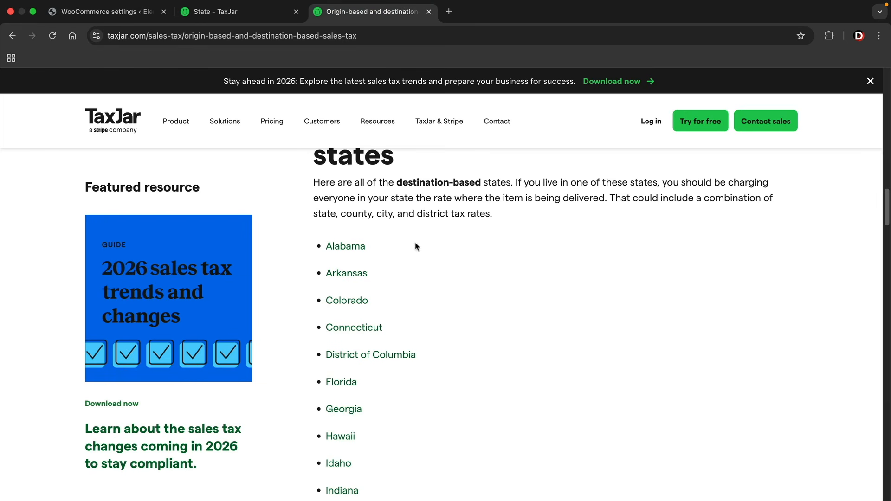
scroll(464, 278, "up", 15)
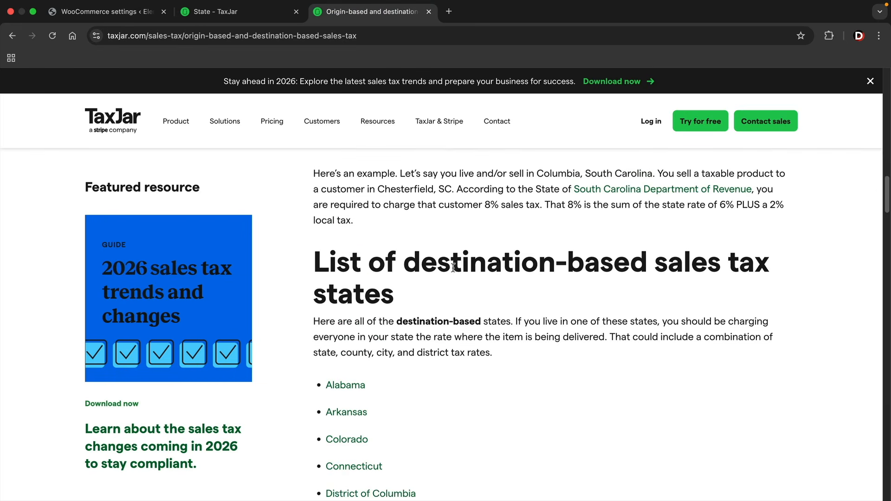
scroll(464, 279, "up", 5)
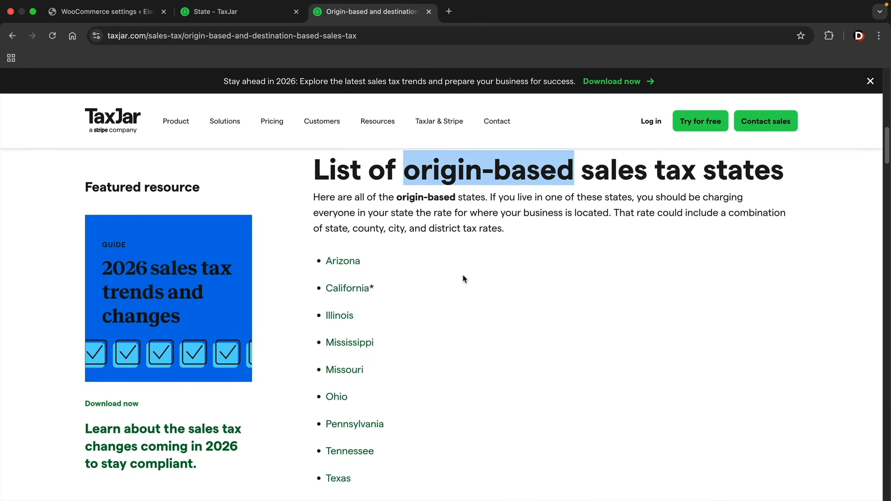
scroll(464, 278, "down", 1)
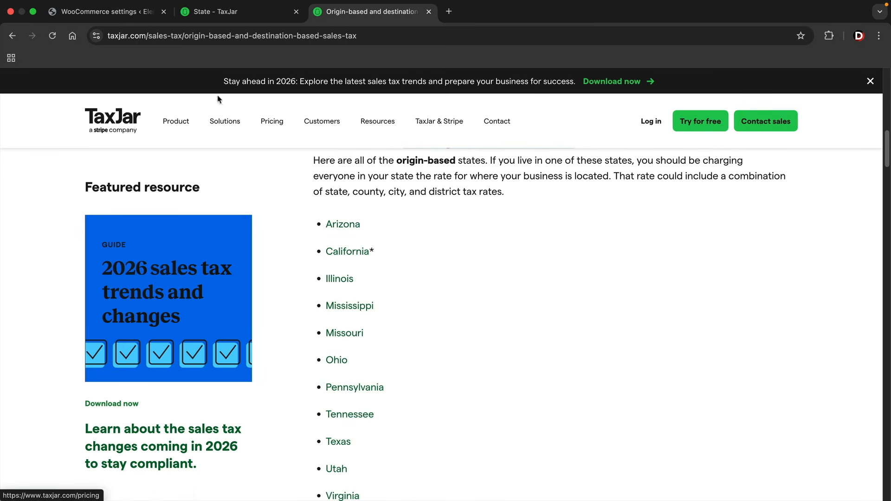
left_click(122, 13)
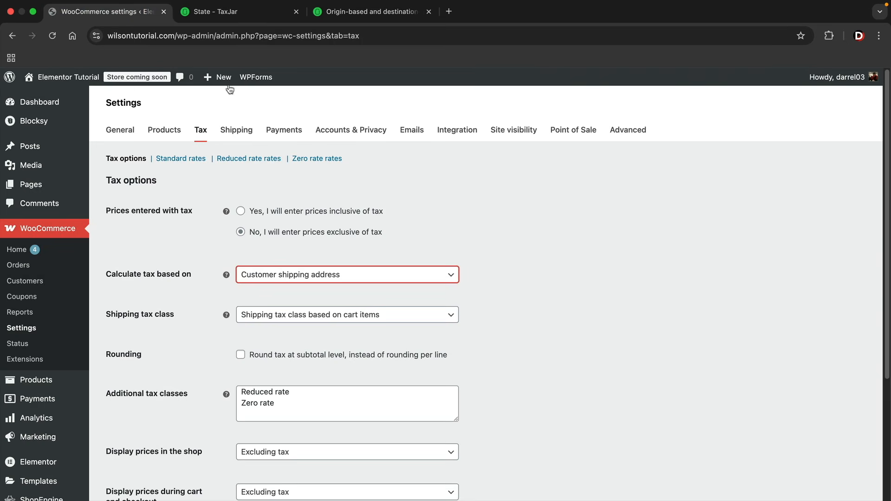
Set tax back to the shop base address, keeping shipping tax class based on cart items
left_click(309, 276)
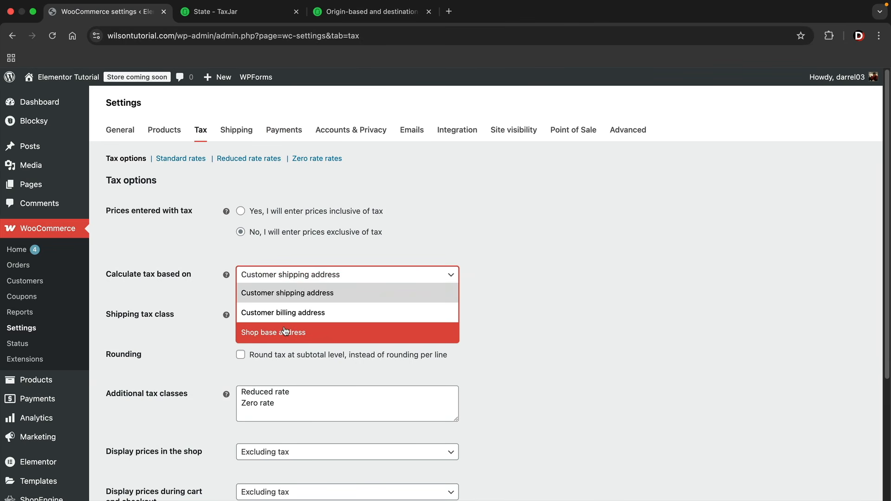
left_click(266, 336)
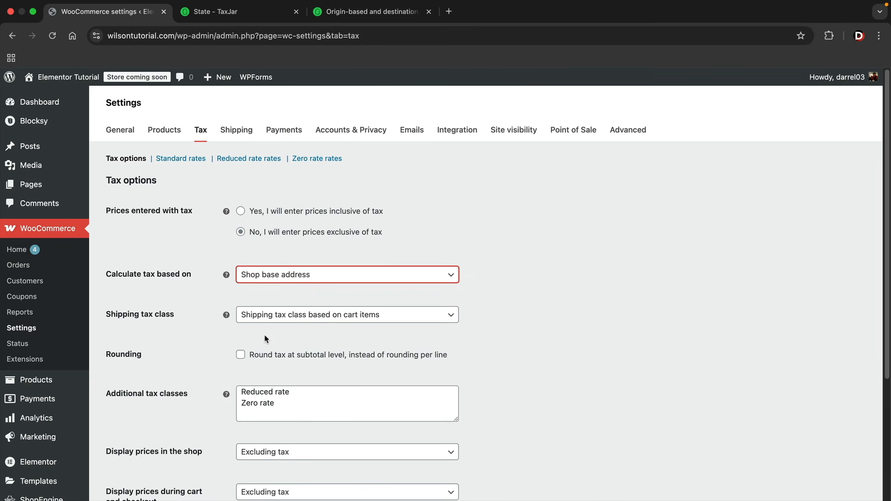
left_click(291, 294)
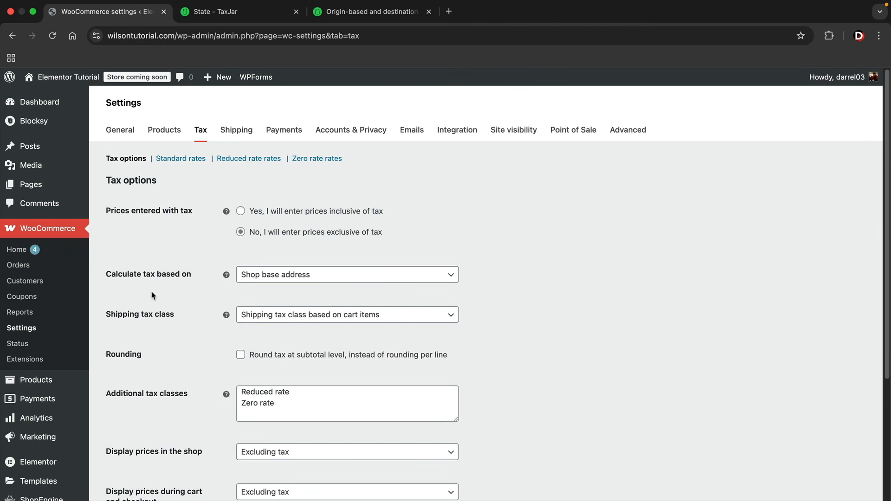
left_click(301, 315)
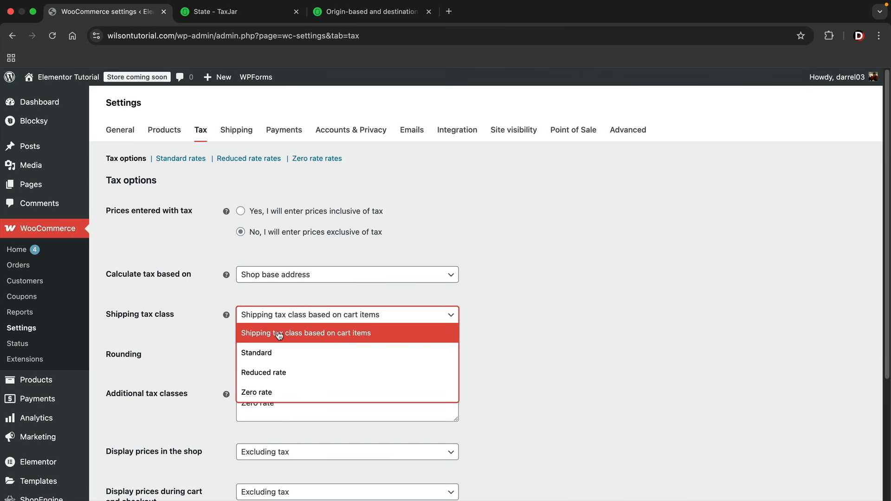
left_click(312, 333)
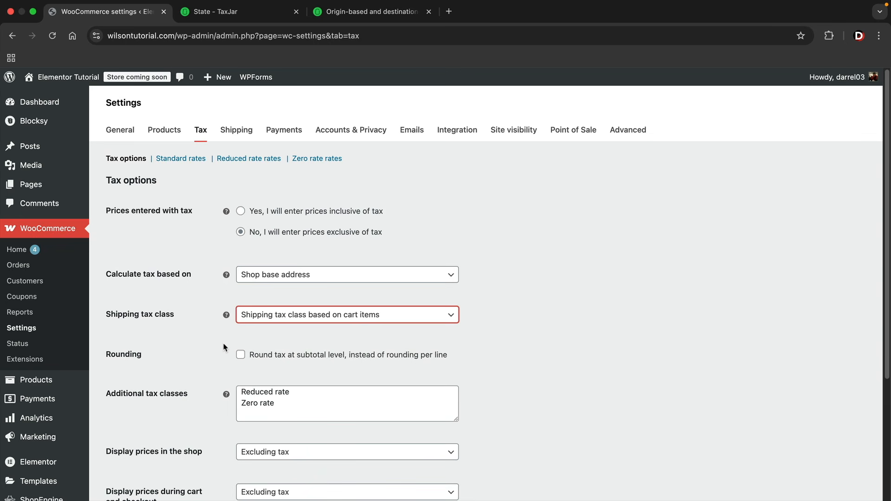
Keep shop prices displayed excluding tax and save the tax options
scroll(130, 358, "down", 3)
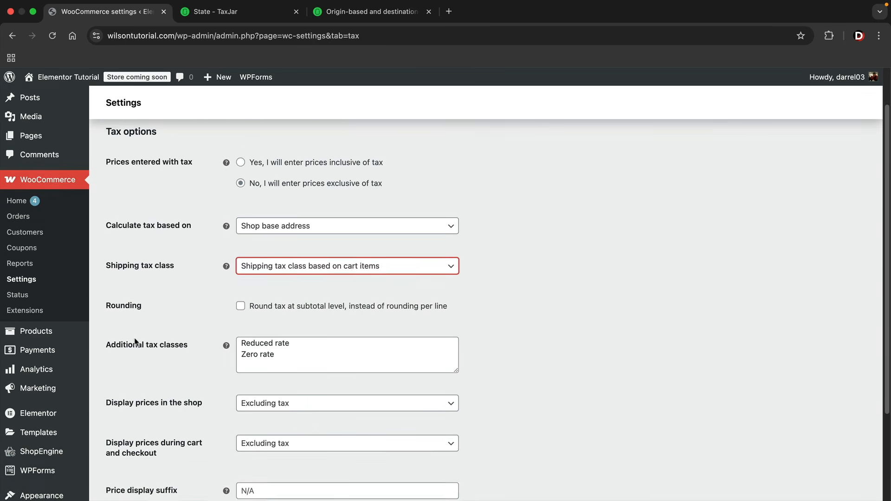
scroll(227, 301, "down", 3)
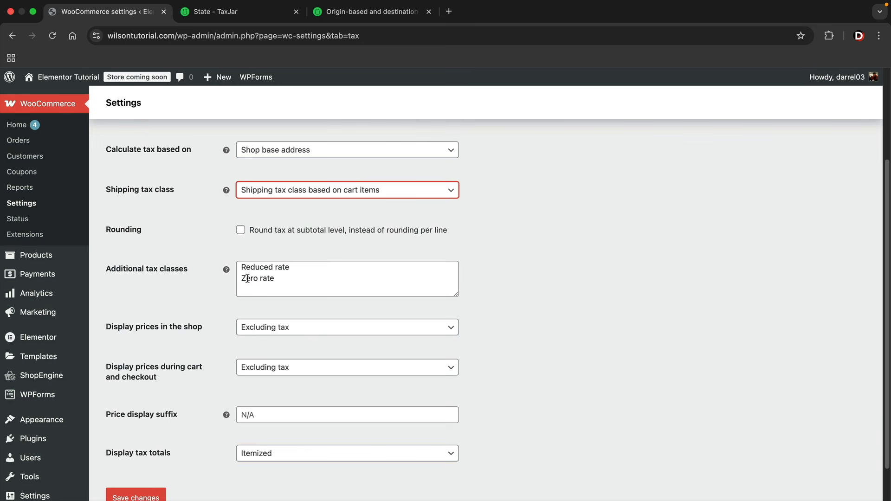
scroll(215, 285, "down", 2)
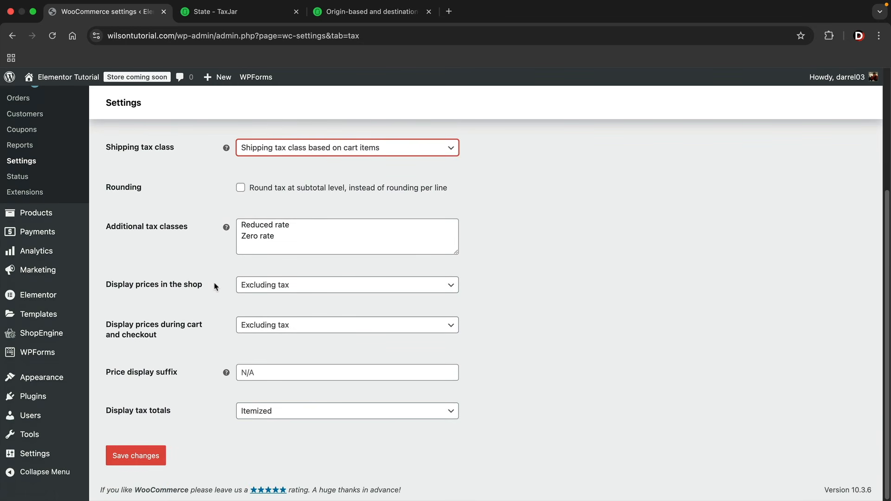
left_click(283, 285)
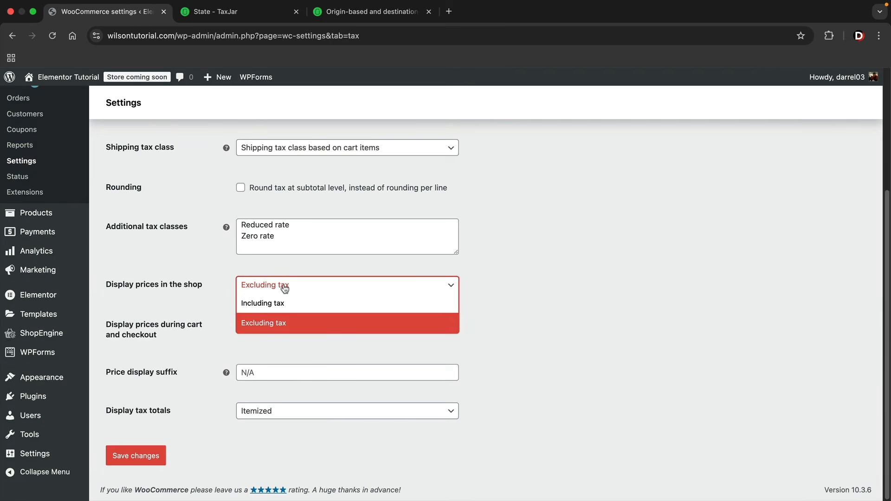
left_click(287, 318)
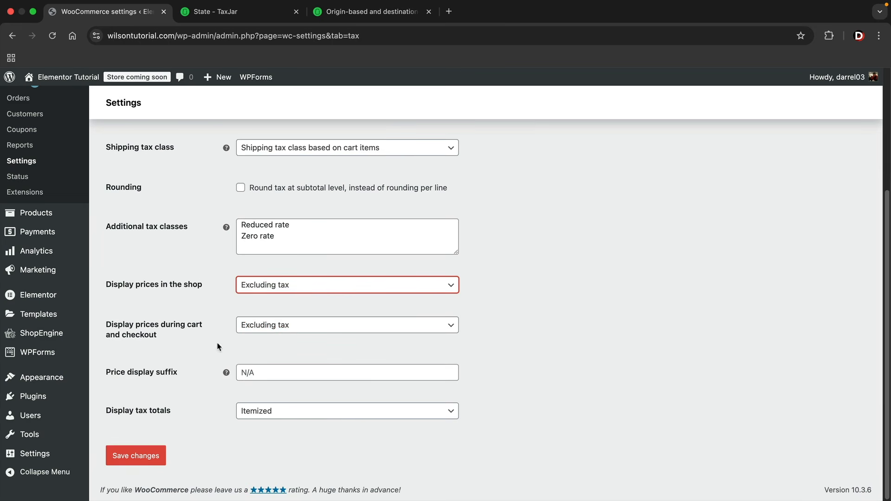
left_click(140, 458)
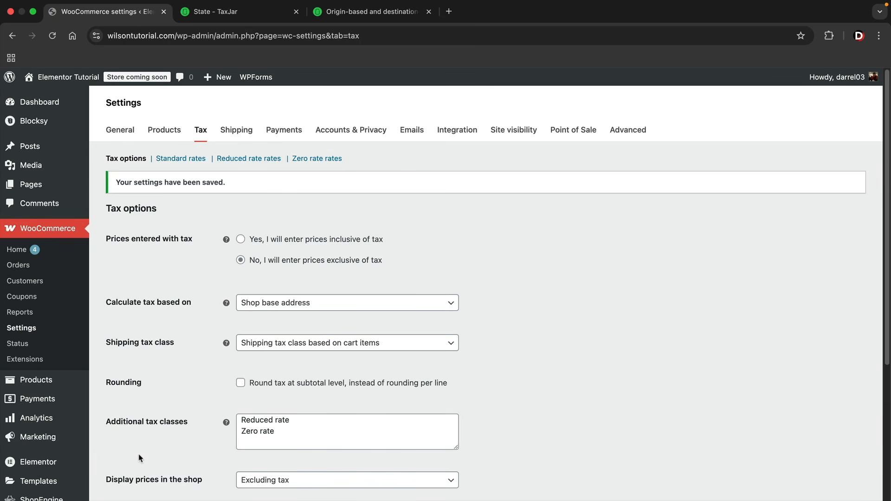
left_click(186, 160)
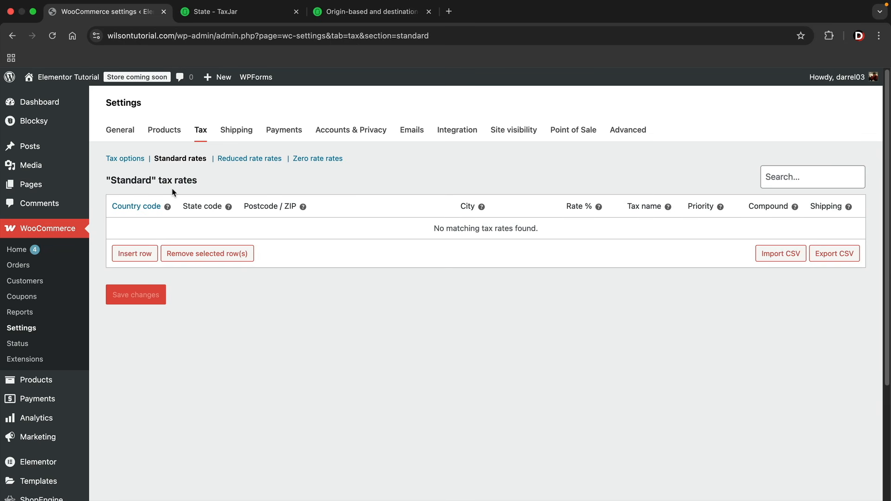
Insert a new tax rate row, select its Country code cell, and open Wikipedia's ISO 3166-1 list
left_click(135, 254)
left_click(136, 231)
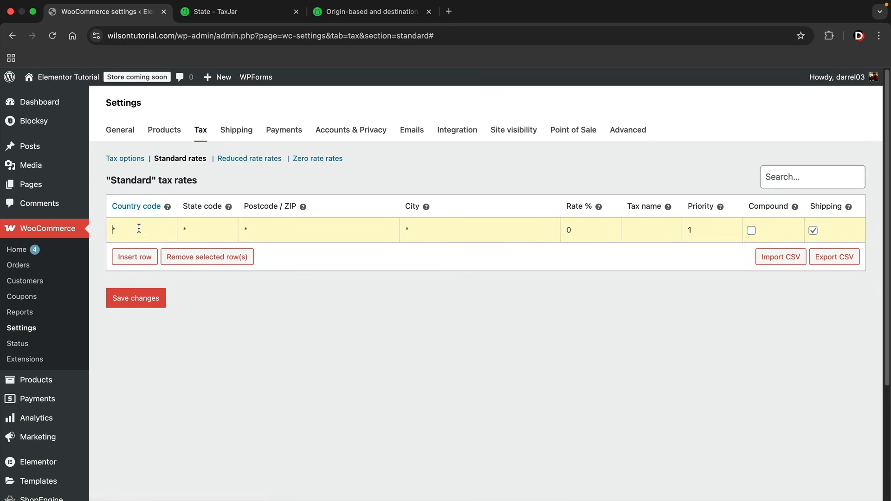
left_click(140, 208)
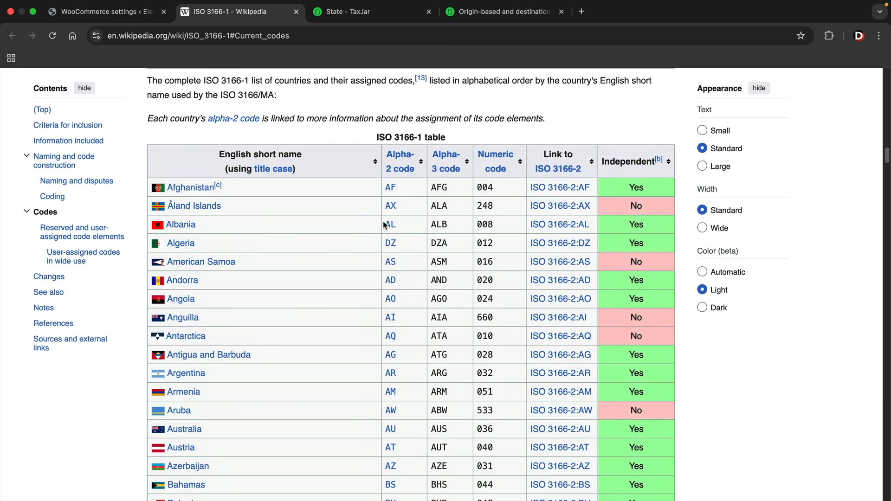
Find United States of America's code US in the ISO table, then return to the rate's Country code cell
scroll(251, 238, "down", 1)
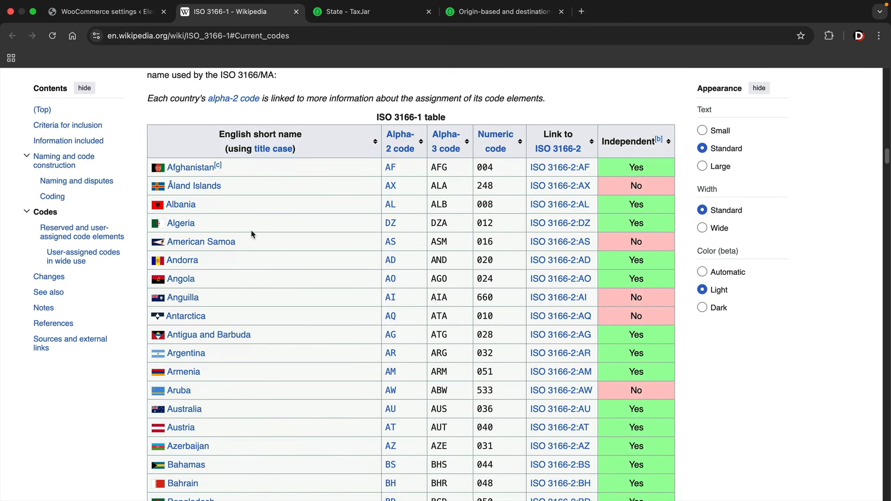
scroll(325, 225, "down", 12)
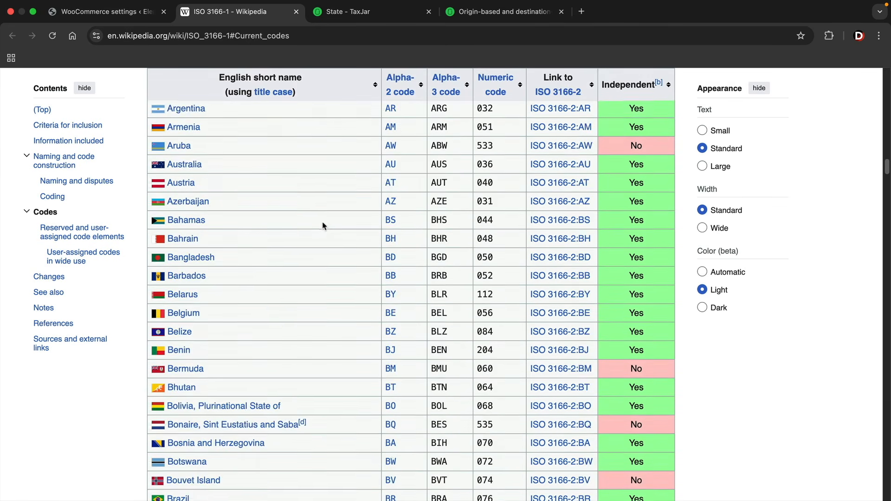
scroll(324, 226, "up", 1)
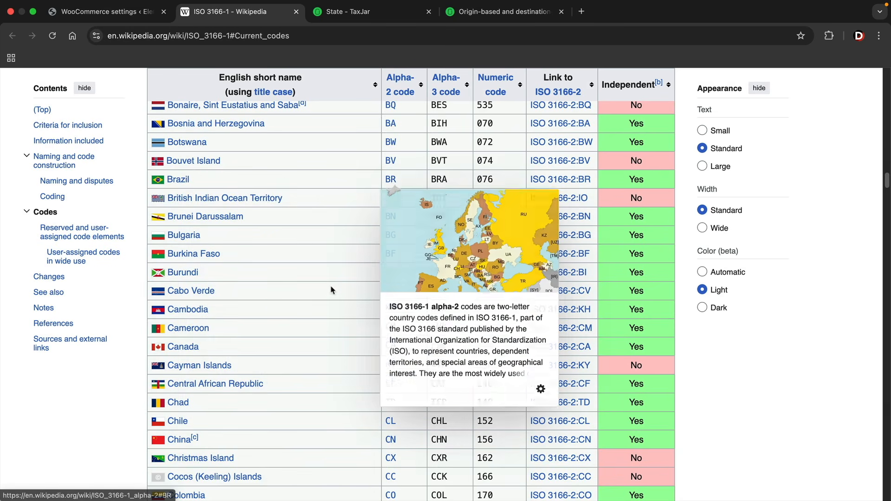
scroll(265, 309, "down", 1)
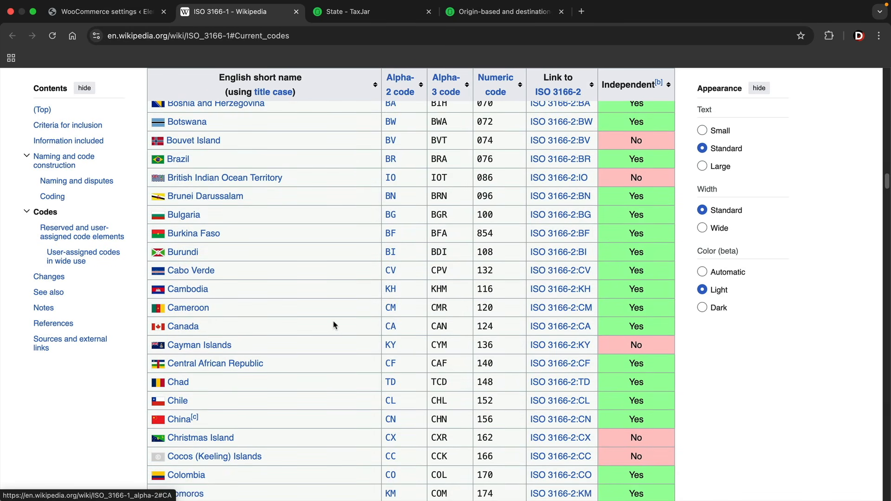
scroll(307, 362, "down", 3)
scroll(297, 389, "down", 20)
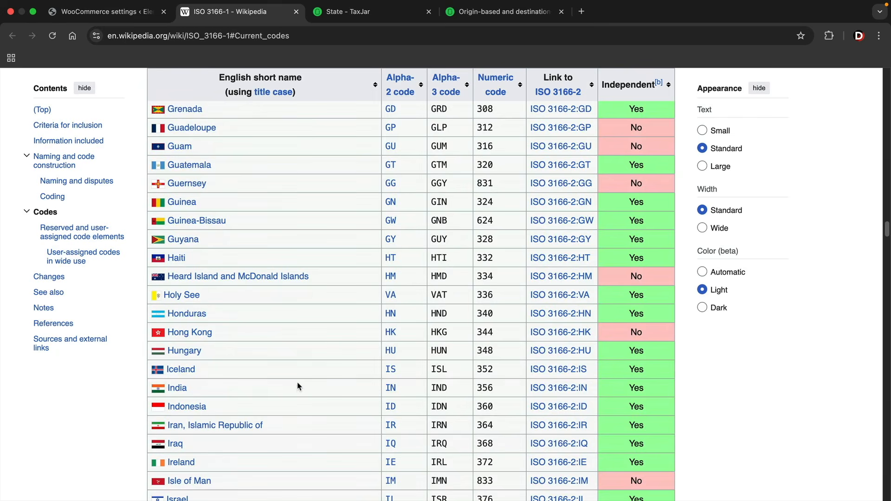
scroll(297, 386, "down", 20)
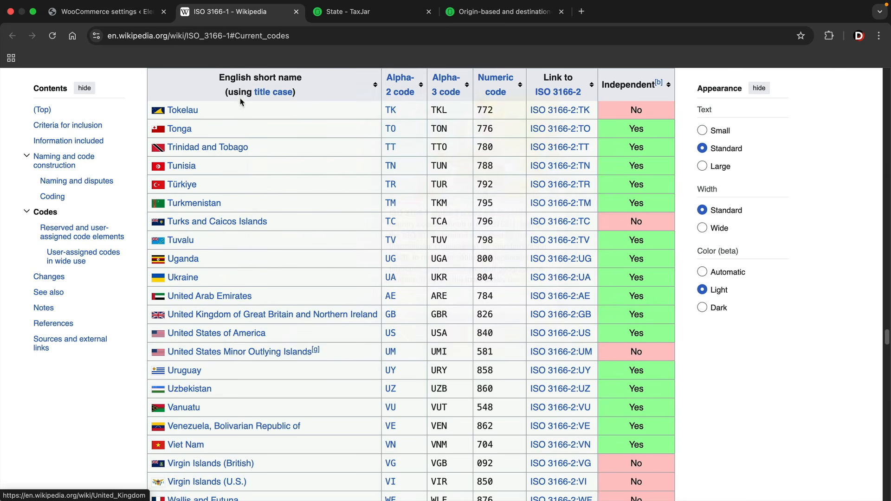
left_click(126, 14)
left_click(150, 233)
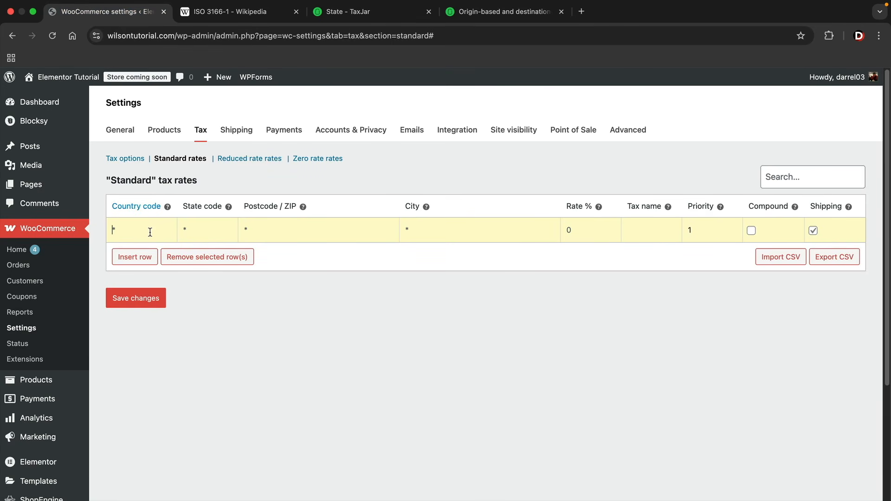
Enter country code US and state CA, checking California's sales tax on TaxJar
type("US")
key("Tab")
left_click(366, 13)
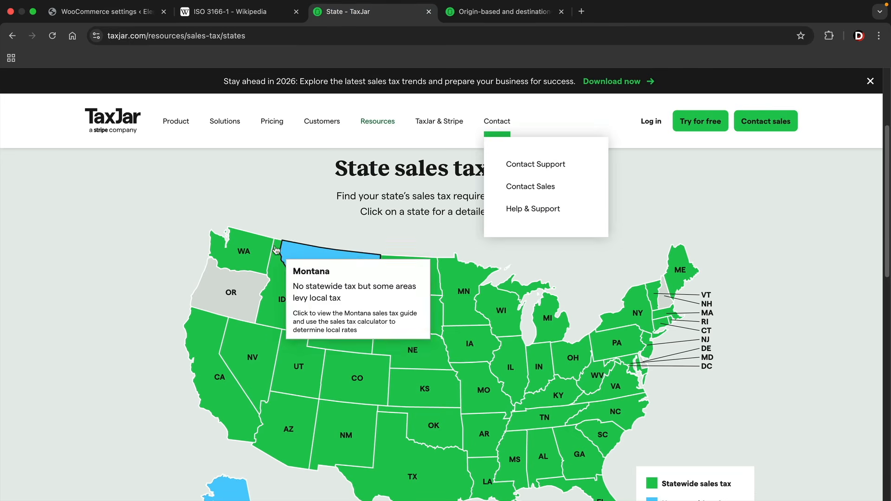
scroll(163, 279, "down", 2)
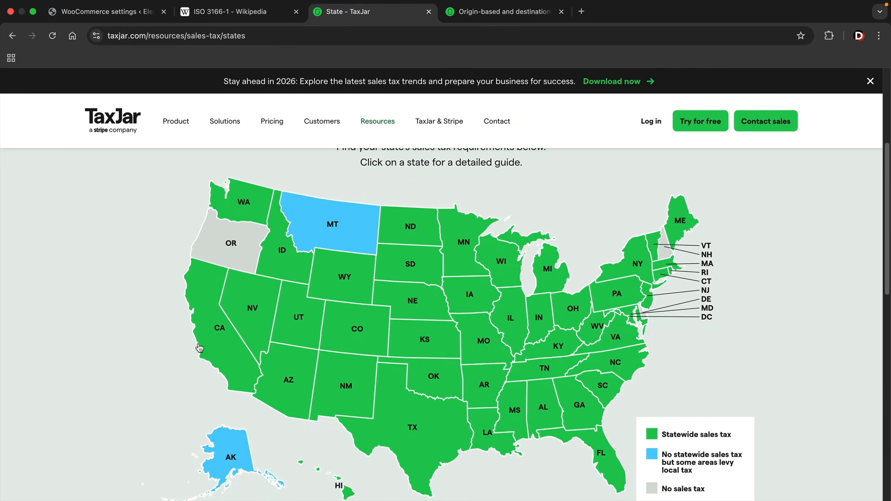
left_click(123, 12)
type("CA")
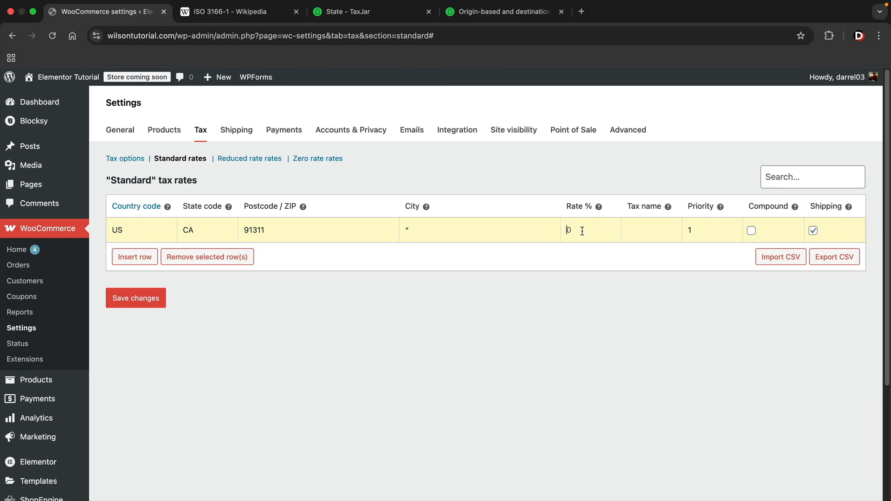
left_click(377, 13)
mouse_move(206, 325)
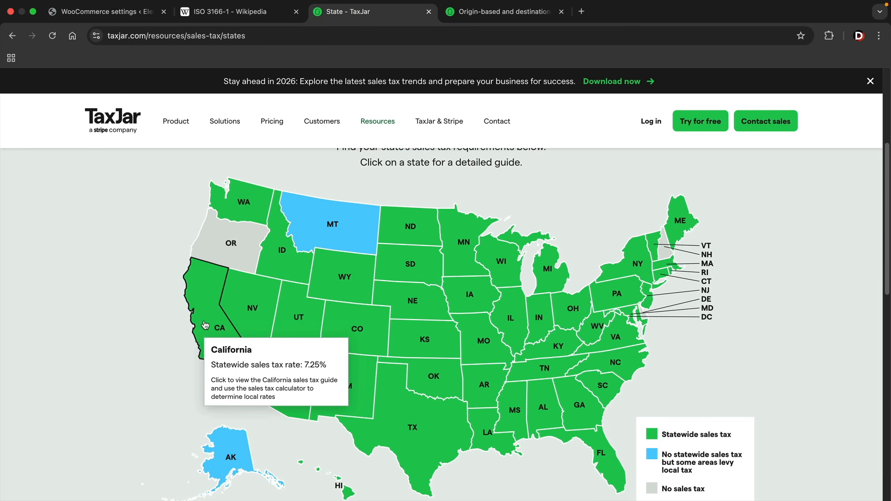
left_click(154, 12)
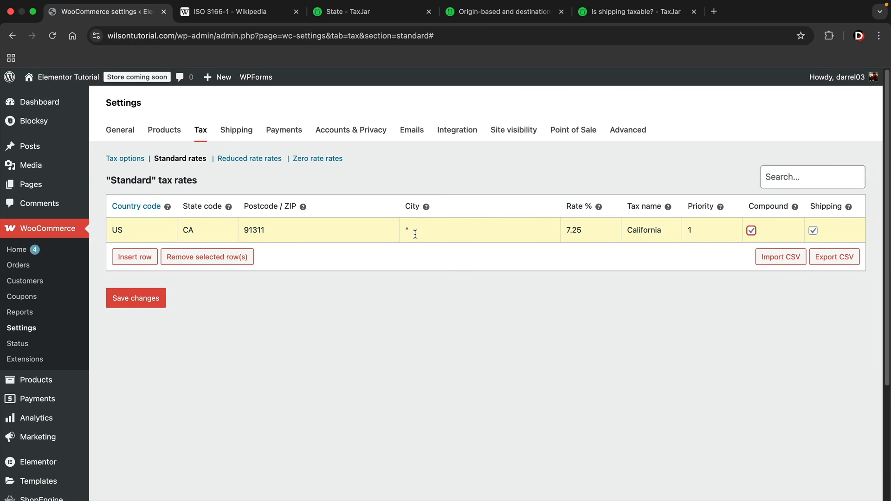
Add and remove an extra blank row, and make the California rate non-compound
left_click(140, 257)
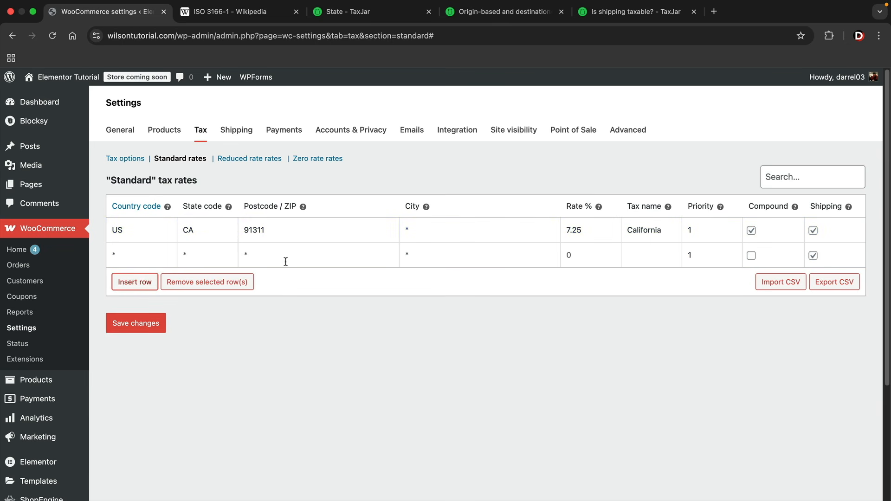
left_click(751, 256)
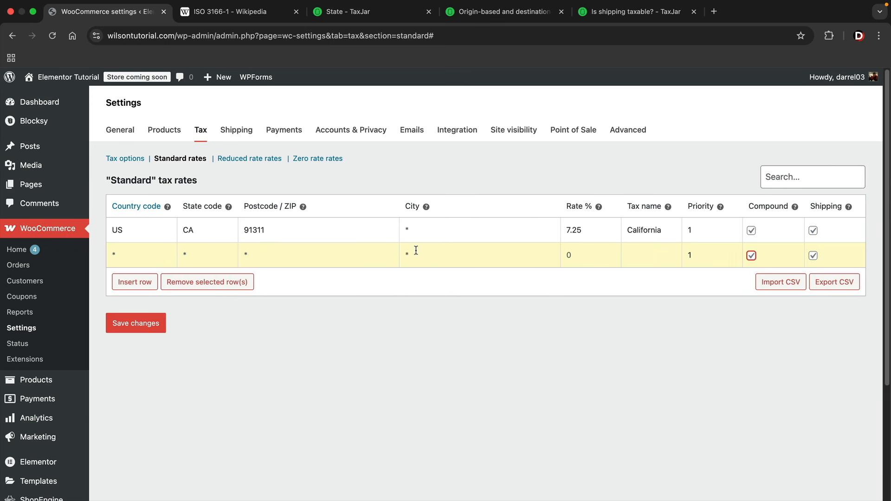
left_click(239, 284)
left_click(753, 232)
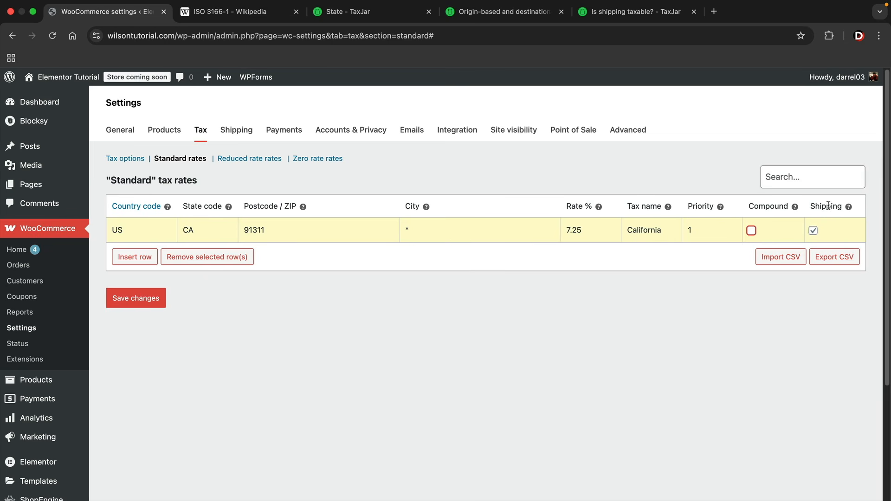
Read TaxJar's 'Is shipping taxable?' list of states that tax shipping, Arkansas through Wisconsin
left_click(639, 13)
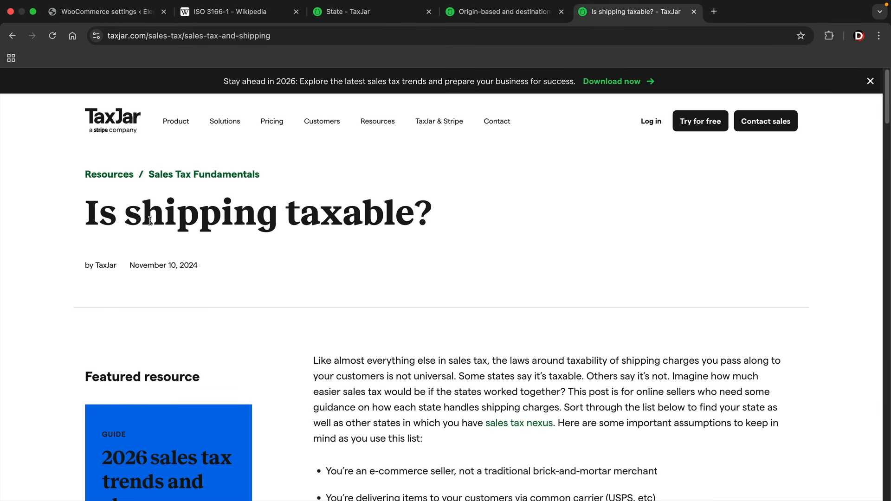
scroll(566, 310, "down", 10)
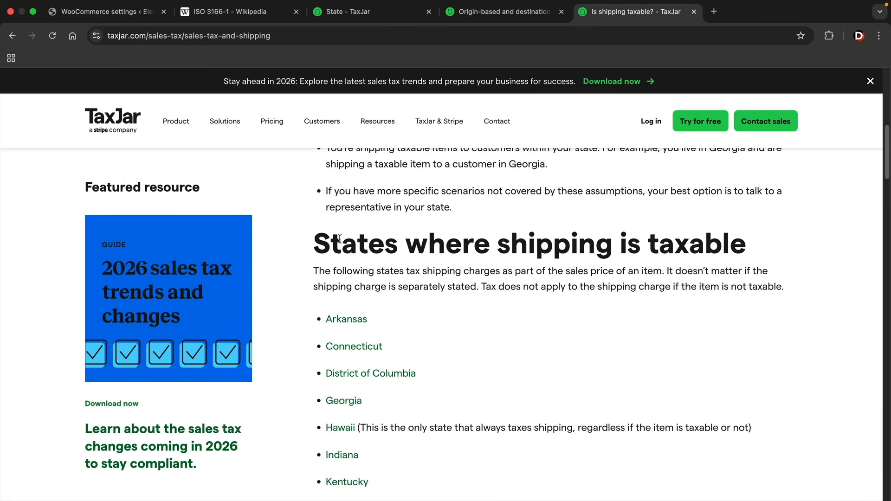
left_click_drag(315, 245, 746, 253)
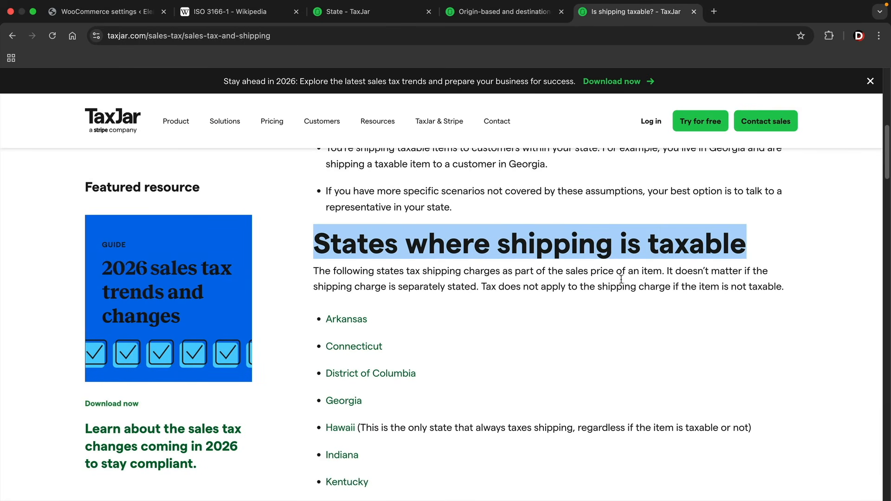
scroll(577, 293, "down", 2)
scroll(486, 279, "down", 2)
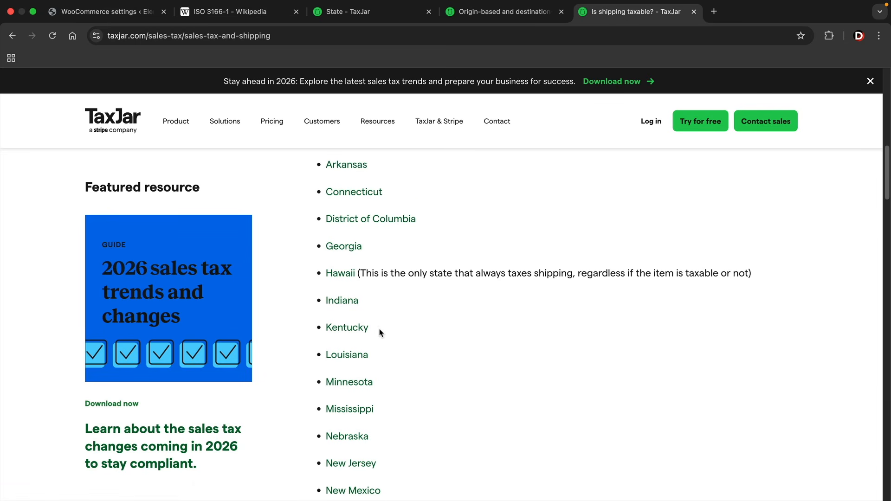
scroll(353, 334, "down", 3)
scroll(379, 333, "down", 8)
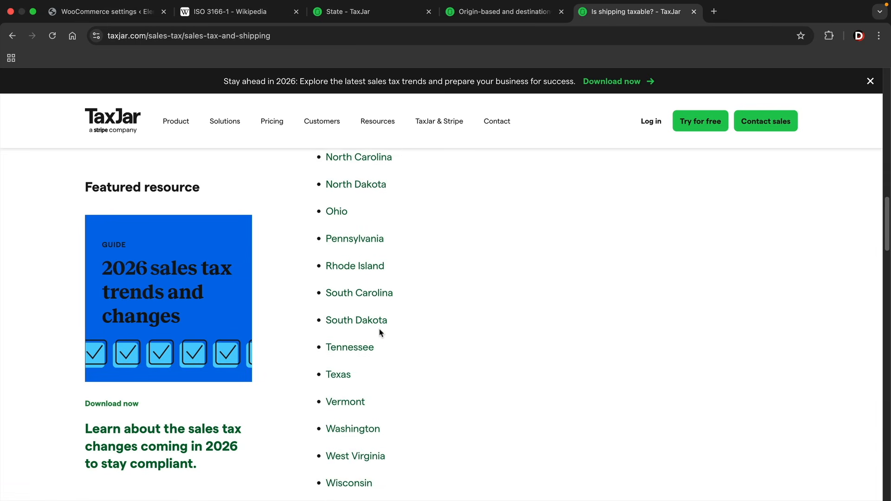
scroll(380, 332, "up", 12)
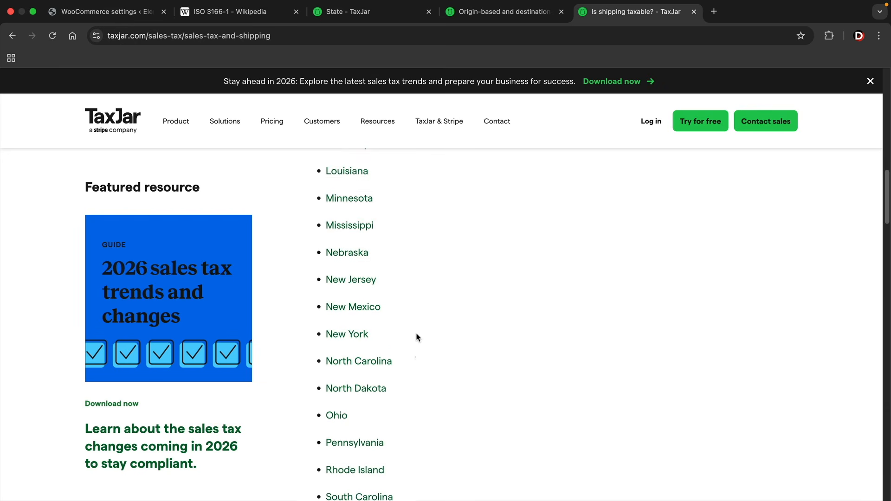
scroll(438, 338, "up", 3)
scroll(438, 339, "down", 1)
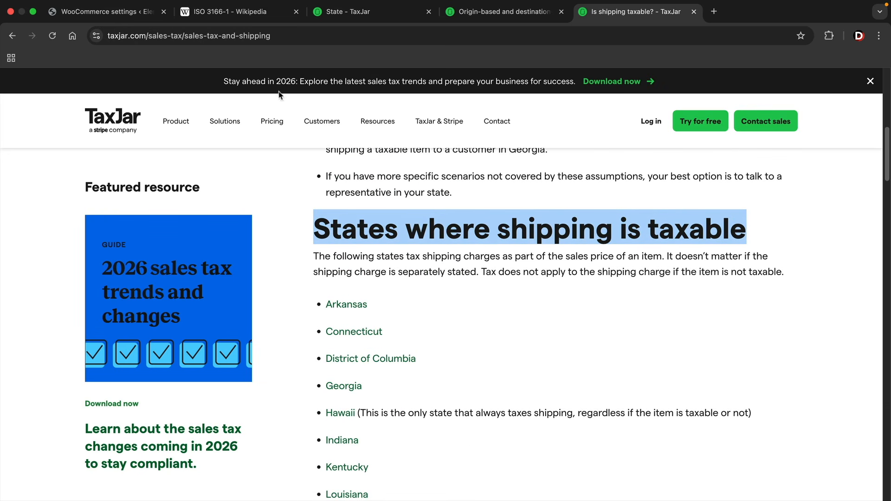
Stop applying the California 7.25% standard rate to shipping, save it, then view Reduced rate rates
left_click(121, 20)
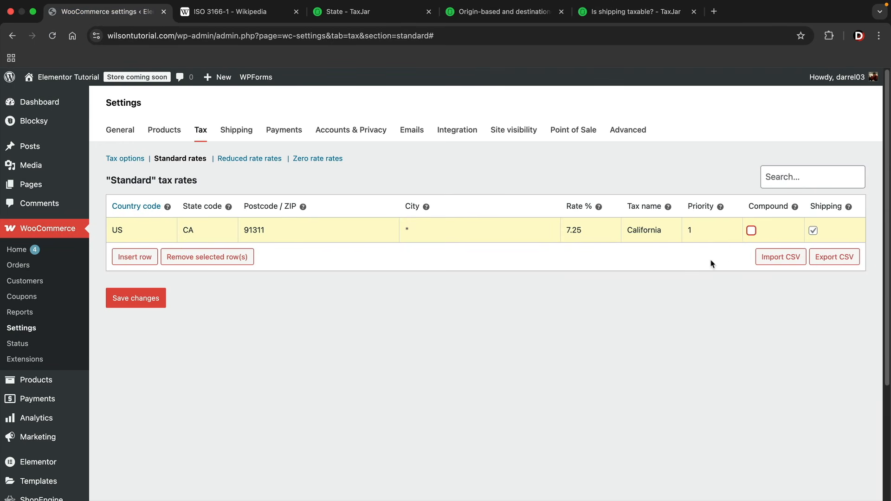
left_click(813, 231)
left_click(136, 301)
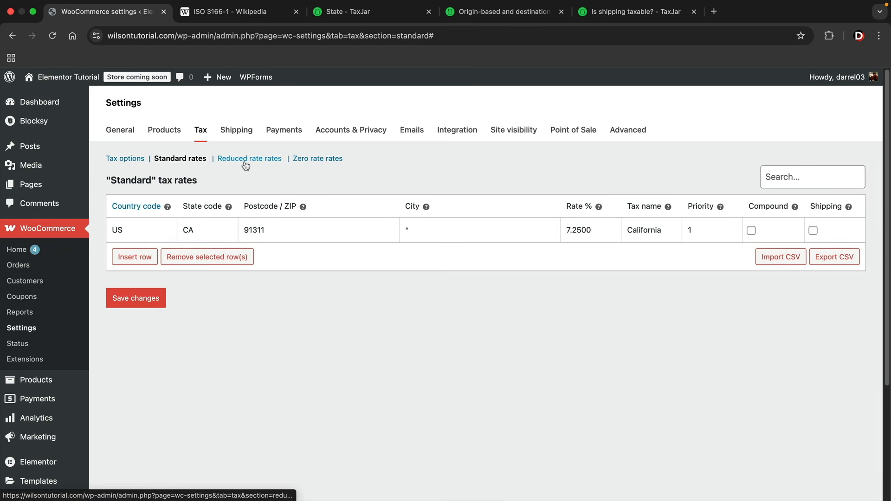
left_click_drag(595, 231, 563, 232)
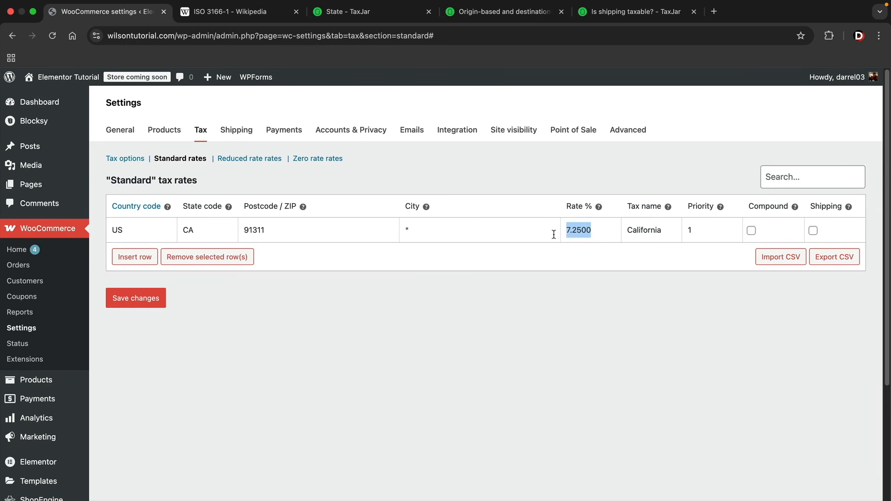
left_click(246, 159)
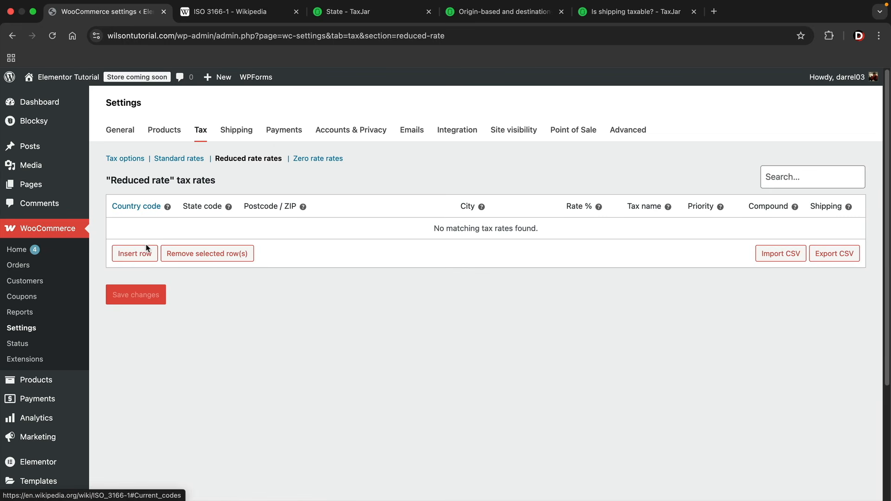
Insert a Reduced rate row for country US, CA, ZIP 91311, moving on to Rate %
left_click(139, 255)
left_click(144, 229)
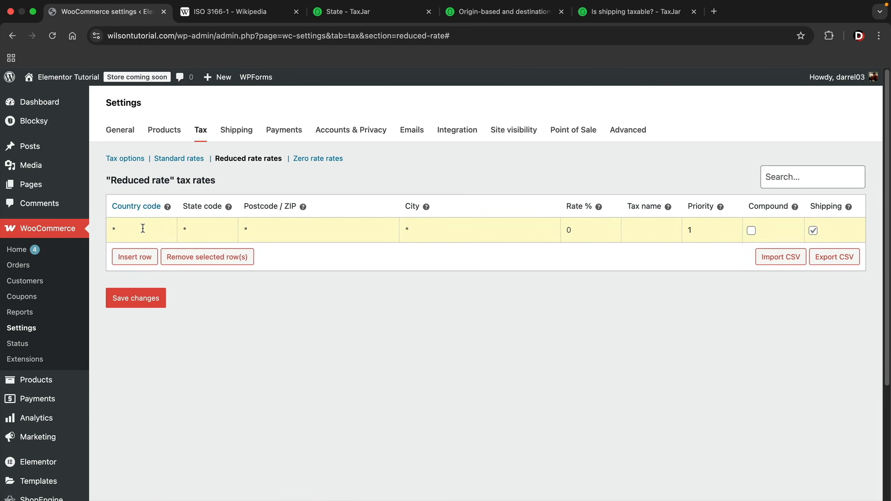
type("US")
key("Tab")
type("913")
key("Tab")
Save the reduced rate row and rename the cap product to 'Snapback Cap ( Digital)' via Quick Edit
left_click(147, 303)
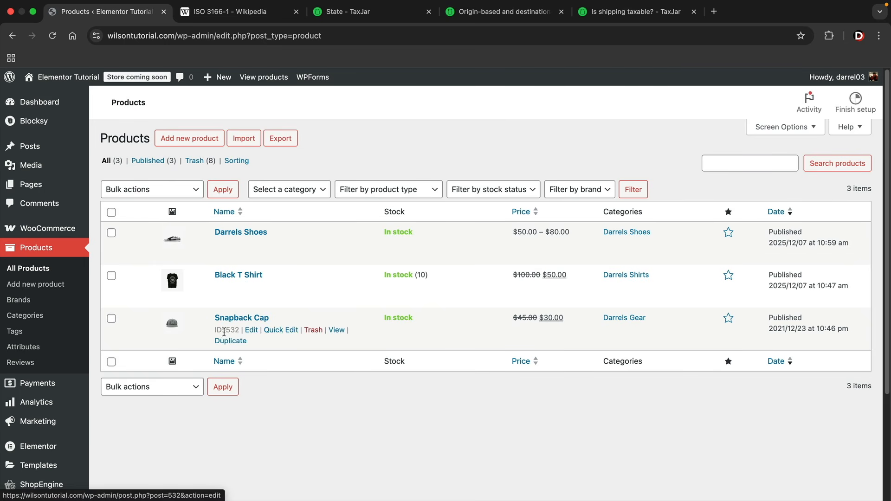
left_click(271, 330)
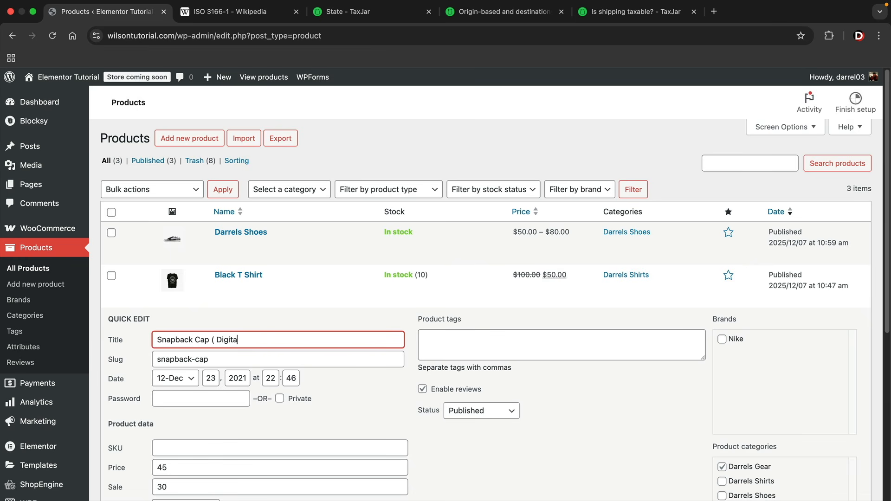
scroll(254, 392, "down", 6)
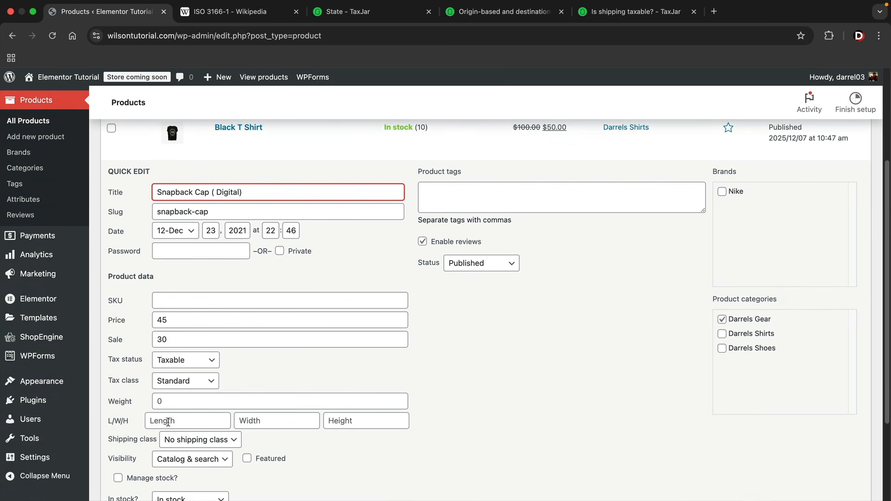
left_click(132, 403)
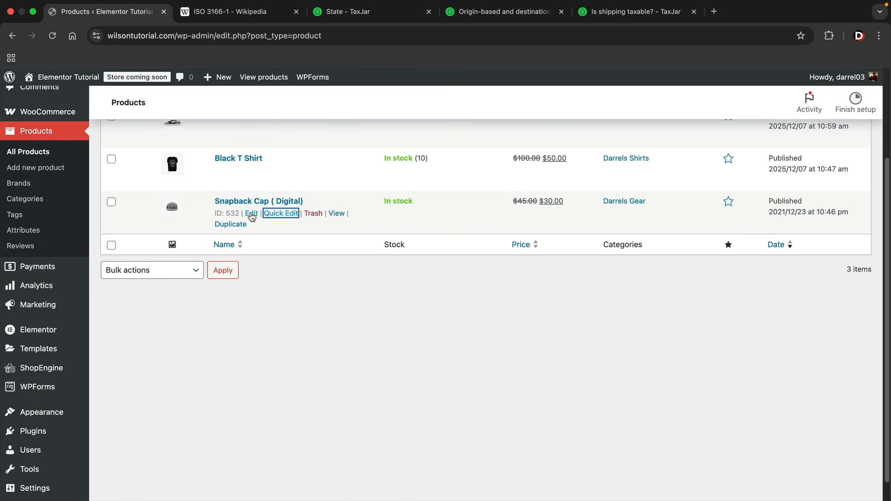
Set the Snapback Cap to Taxable with the Reduced rate tax class and update it
left_click(252, 217)
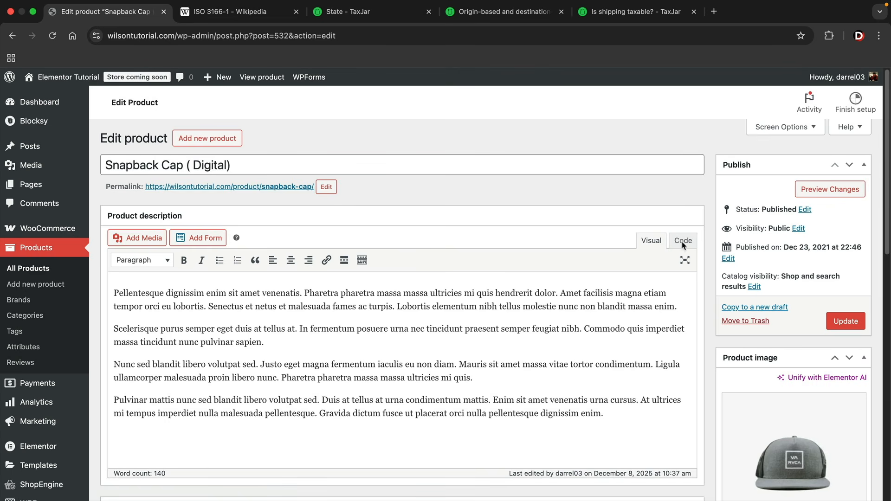
scroll(714, 261, "down", 6)
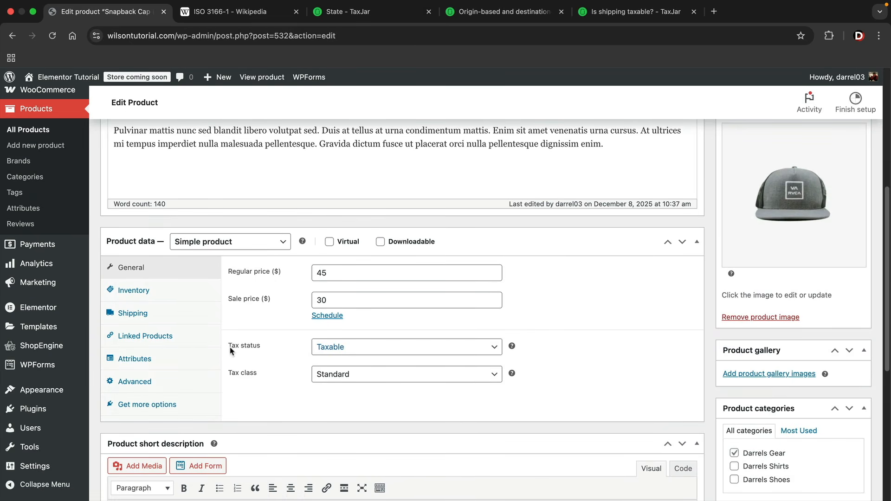
left_click(336, 348)
left_click(337, 348)
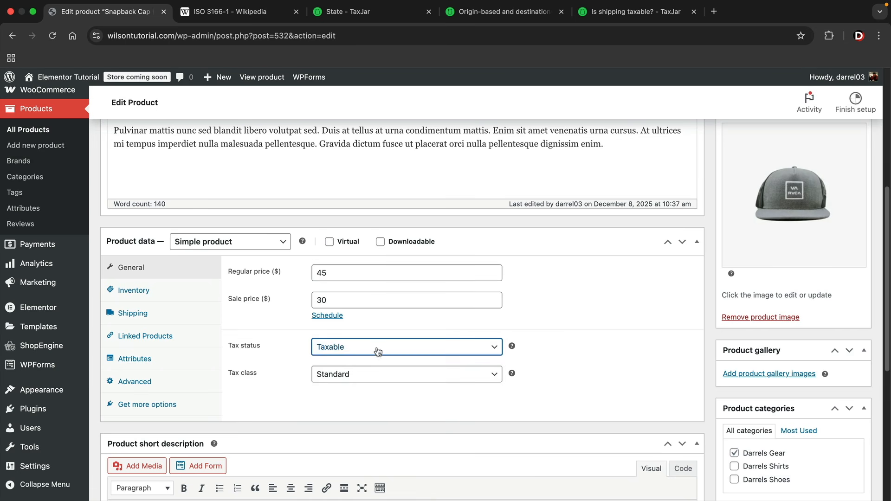
left_click(335, 376)
left_click(341, 390)
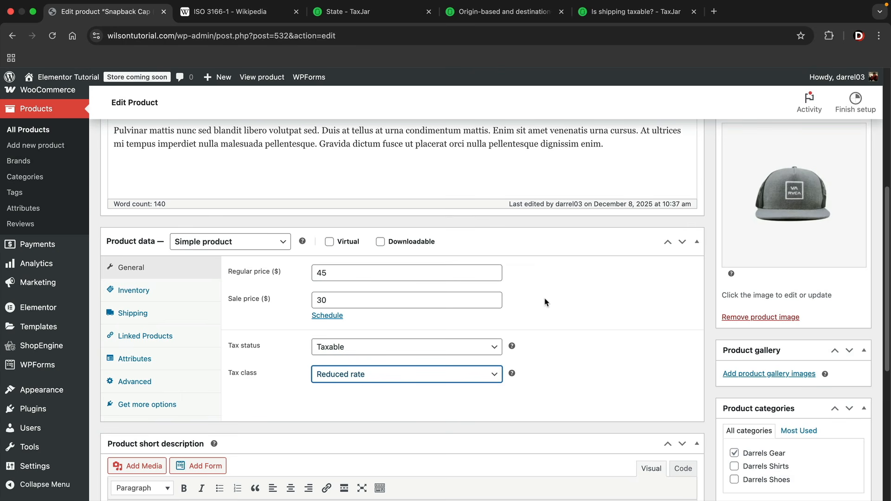
scroll(564, 316, "up", 5)
left_click(843, 239)
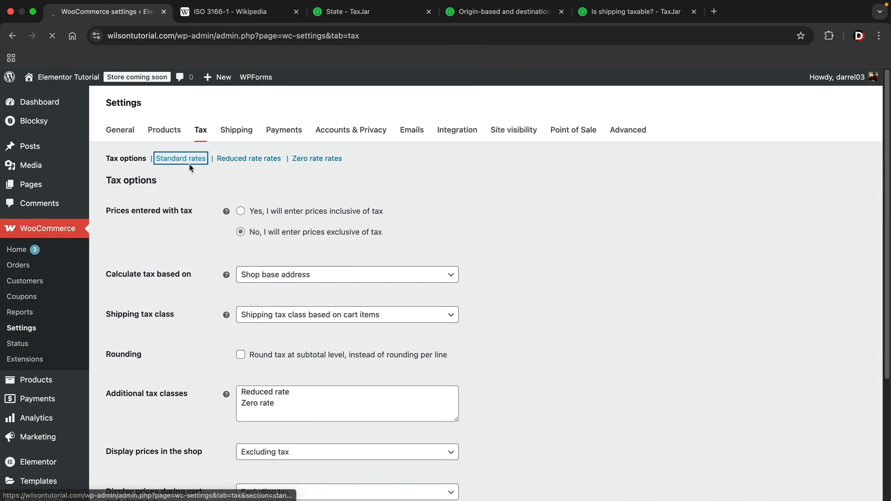
Review the 7.2500 California Standard rate and the 0.0000 Reduced rate for US, CA, 91311
left_click(186, 159)
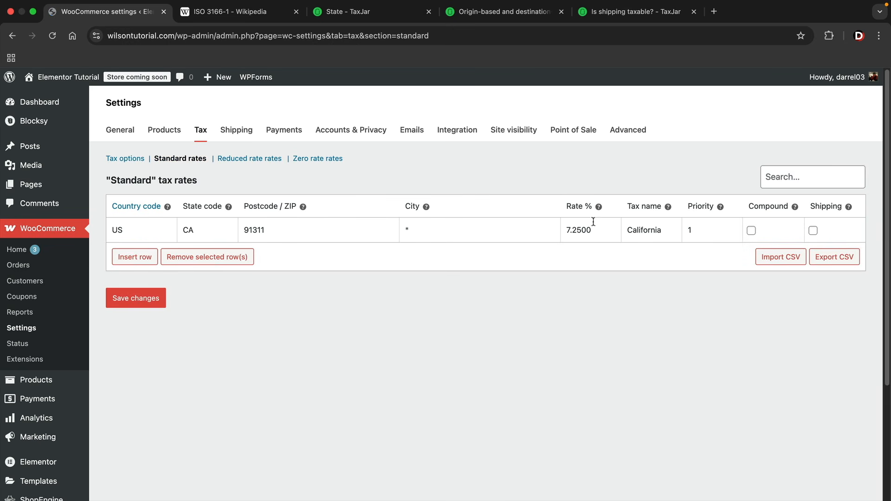
double_click(594, 229)
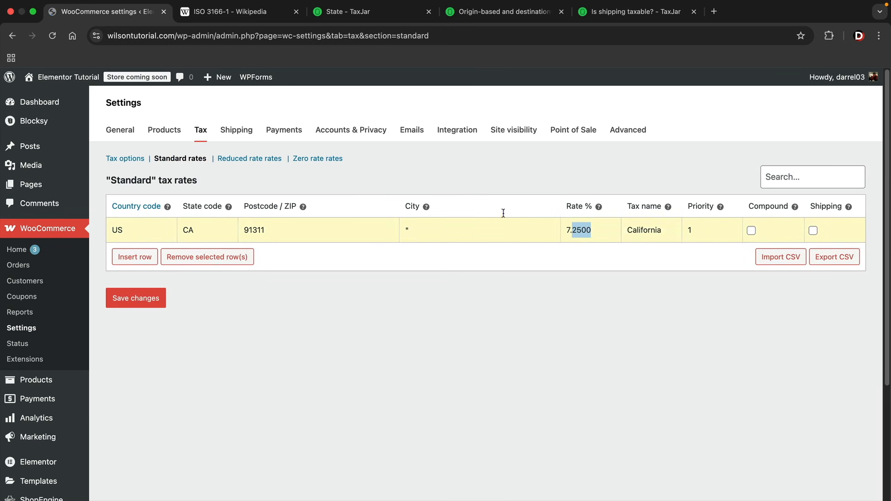
left_click(250, 159)
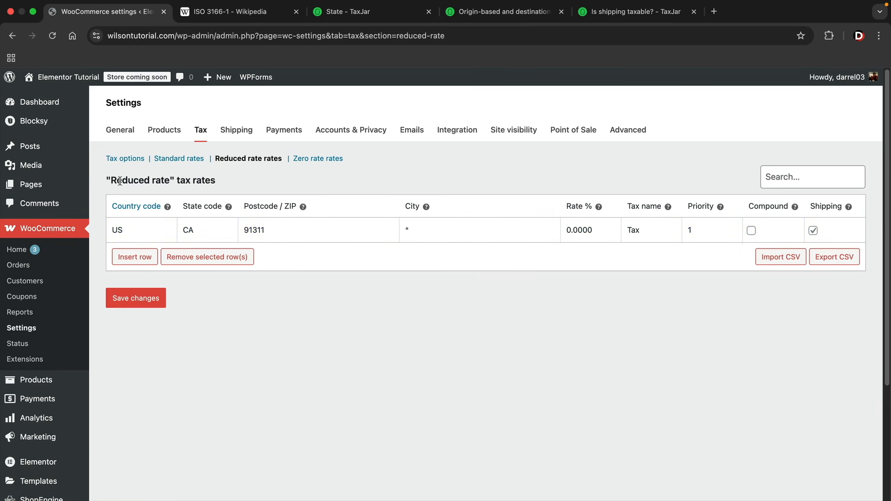
double_click(590, 231)
left_click(538, 279)
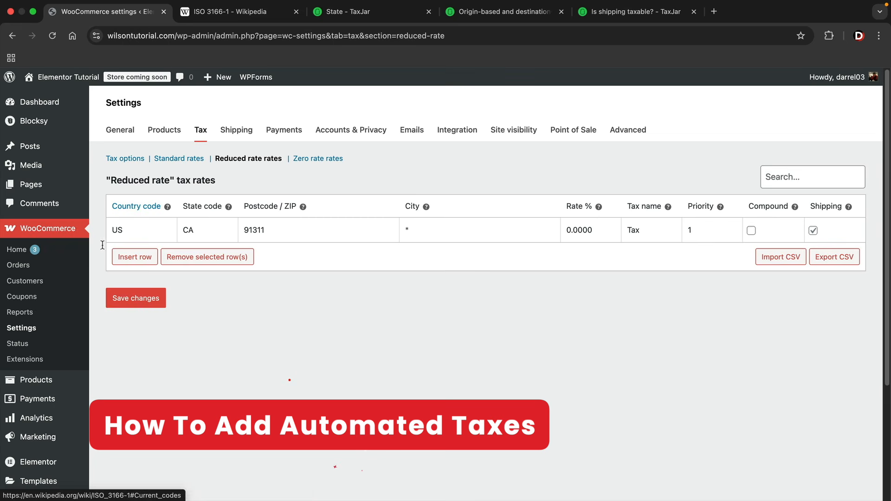
Search Add Plugins for 'woocommerce tax', then install and activate the WooCommerce Tax plugin
scroll(66, 334, "down", 2)
mouse_move(47, 472)
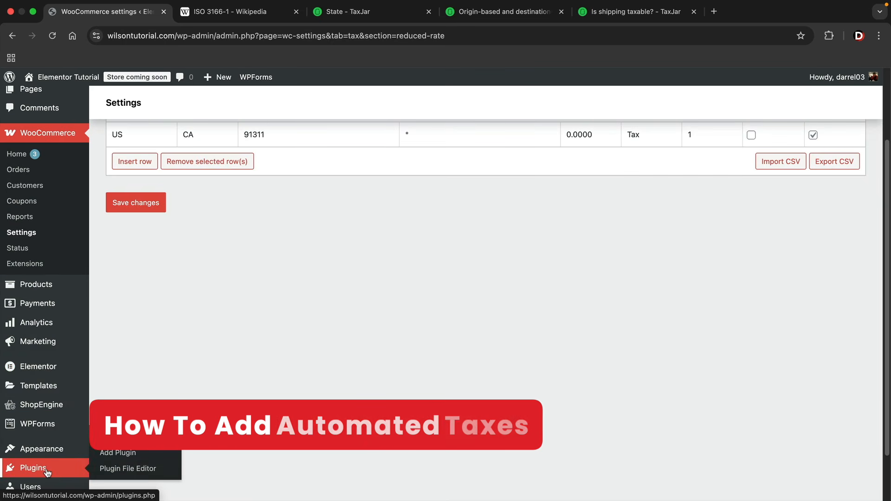
left_click(135, 453)
scroll(367, 363, "up", 2)
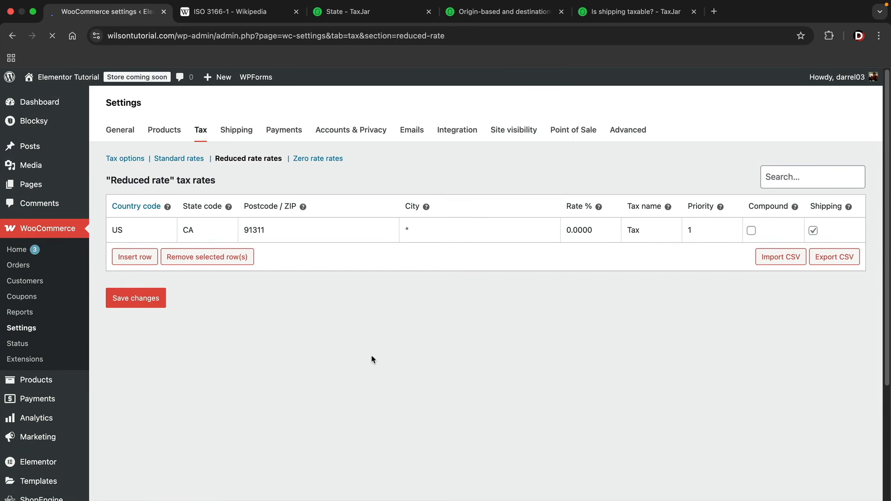
left_click(679, 156)
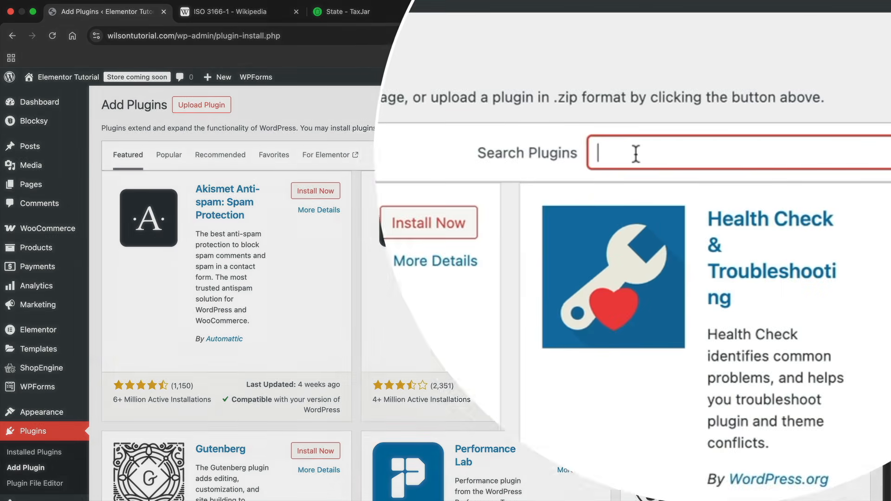
type("woocommerce tax")
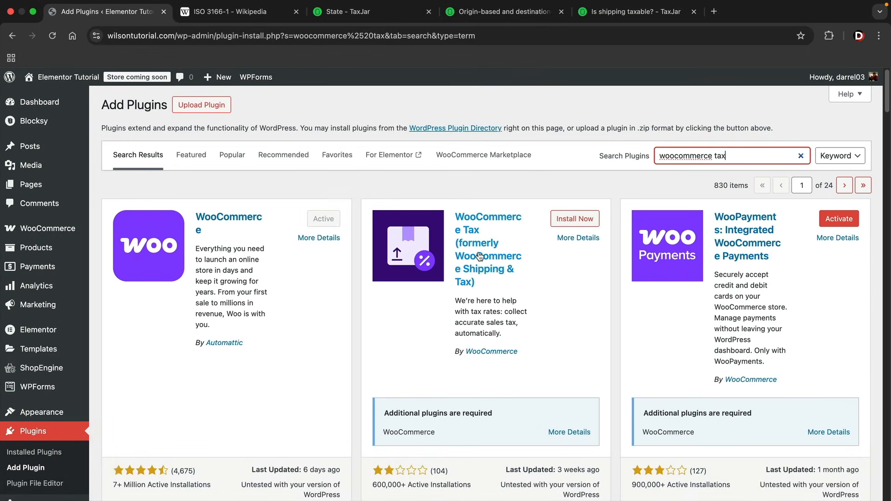
scroll(489, 253, "down", 3)
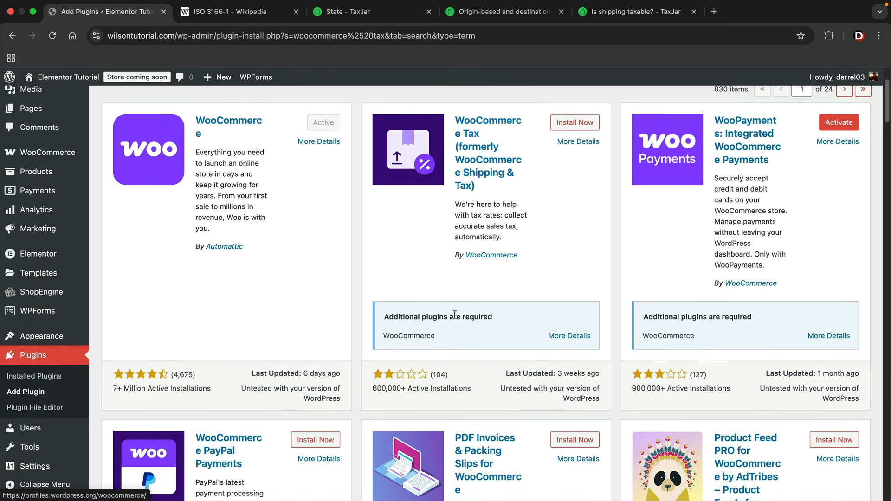
scroll(483, 260, "up", 2)
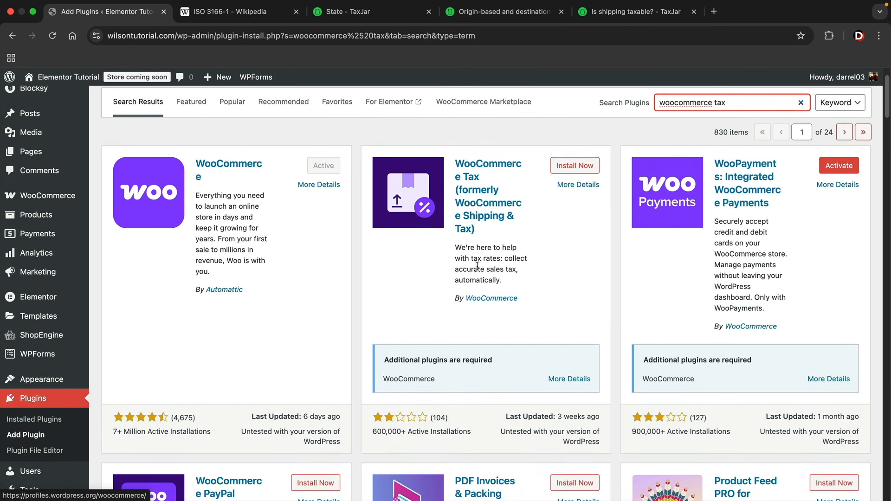
left_click(566, 168)
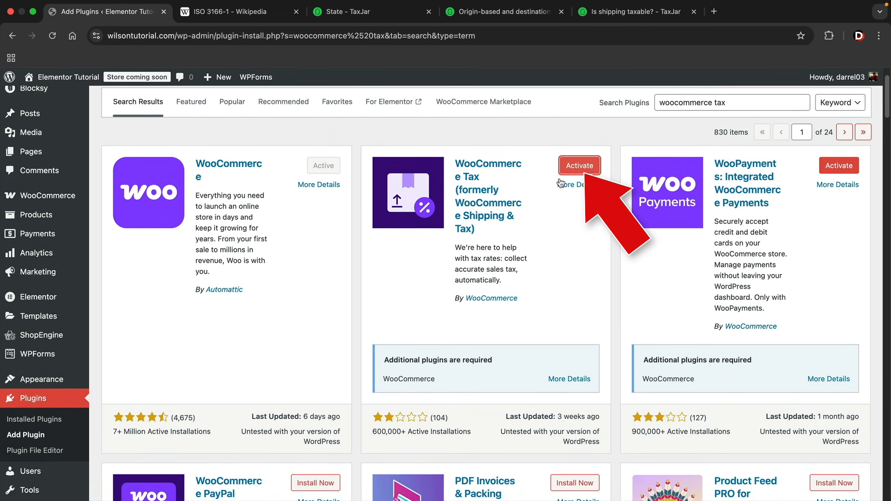
left_click(580, 166)
left_click_drag(298, 136, 505, 141)
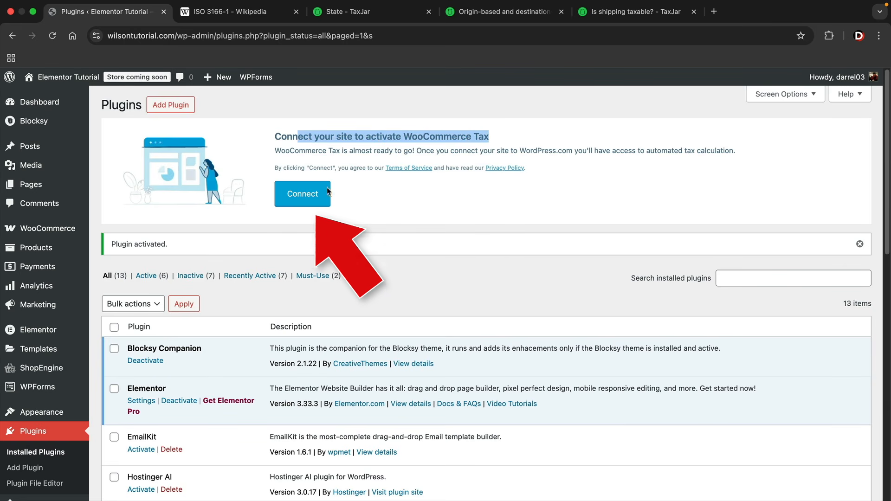
Begin connecting the site to WordPress.com and start entering the account e-mail
left_click(299, 193)
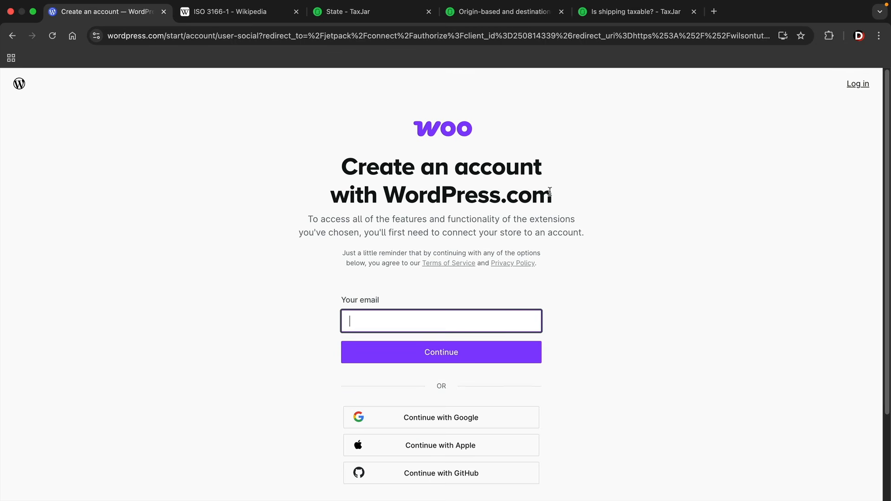
left_click_drag(551, 192, 383, 195)
left_click(385, 194)
left_click(375, 319)
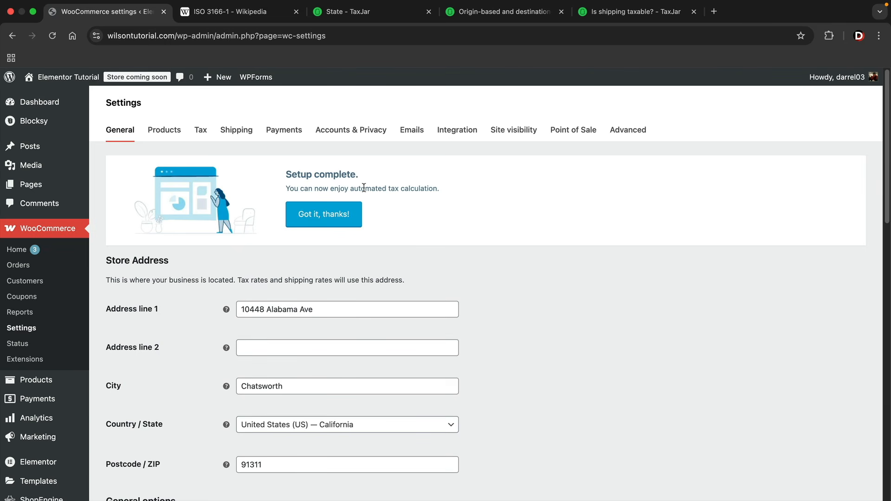
Dismiss the setup notice, then set Automated taxes to Enable automated taxes and save
left_click(316, 219)
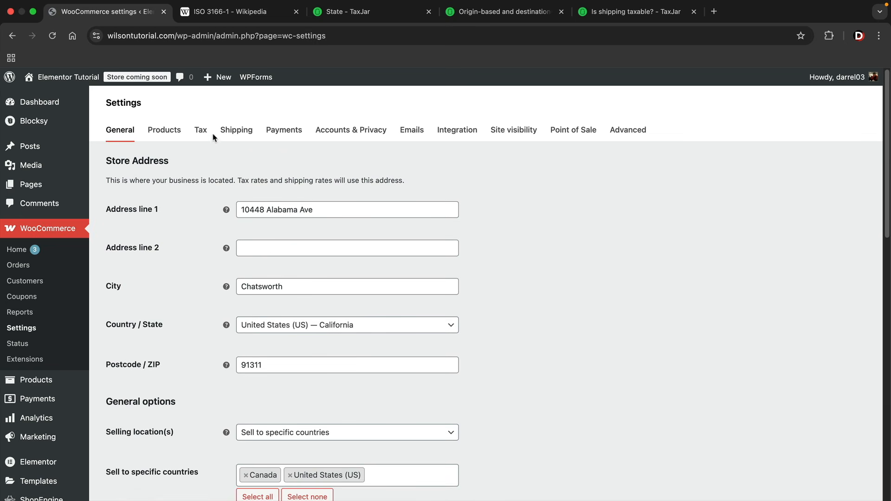
left_click(200, 131)
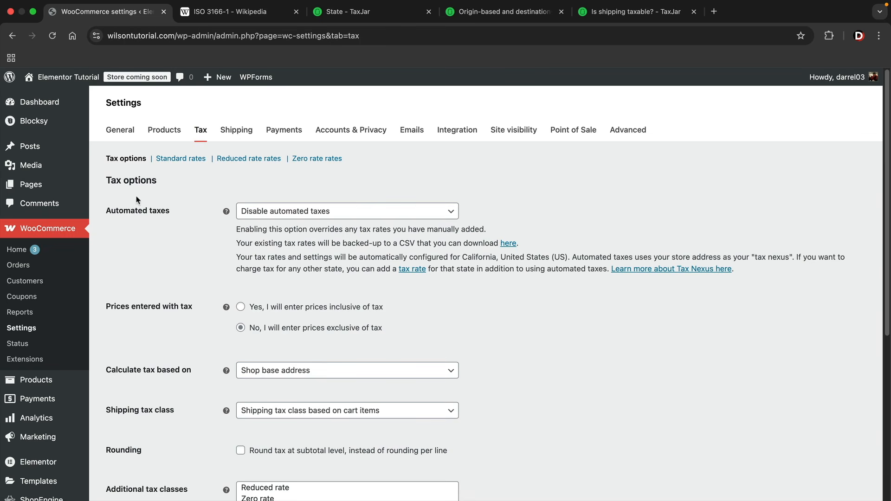
left_click(277, 212)
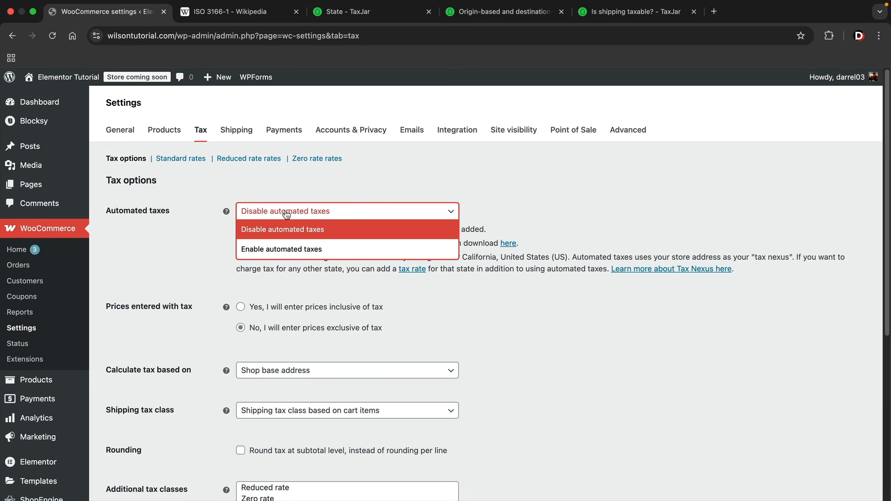
left_click(282, 250)
scroll(201, 272, "down", 5)
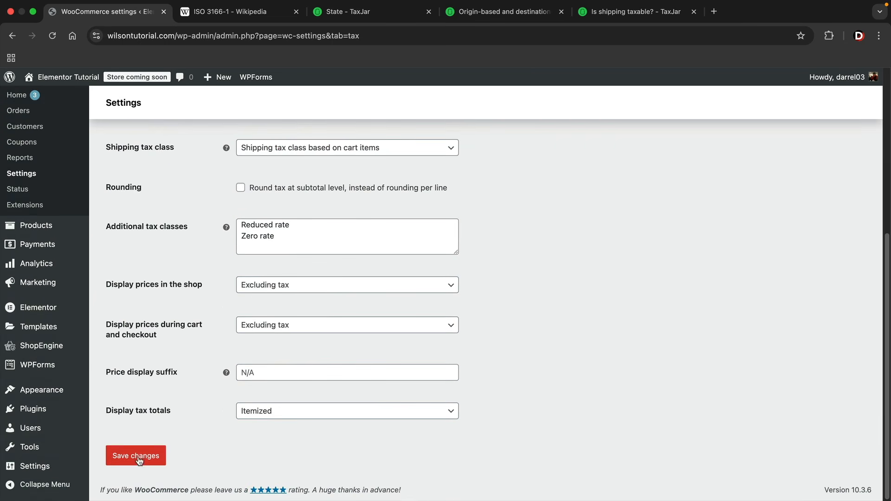
left_click(119, 456)
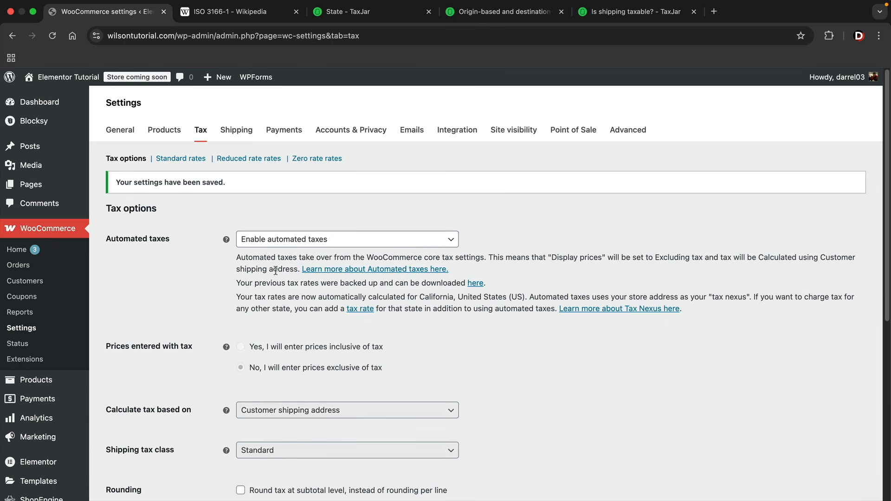
Check TaxJar's state sales-tax map, then go to the Shipping settings
left_click(360, 11)
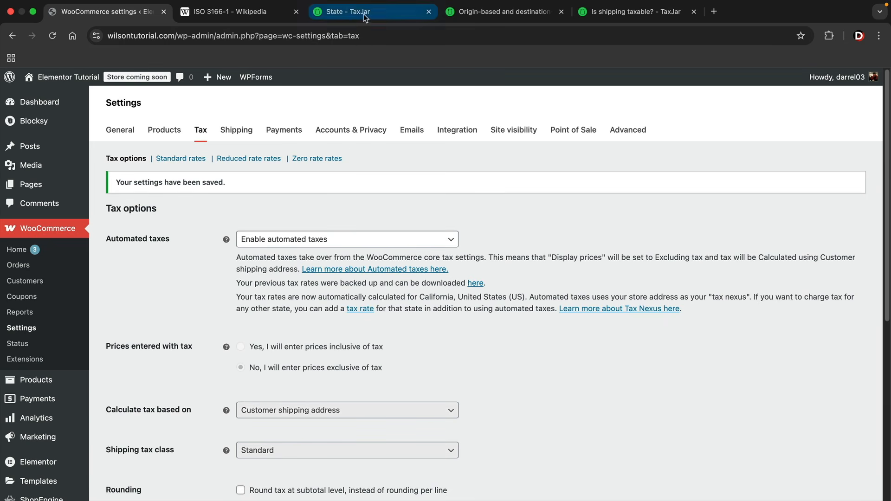
left_click(123, 13)
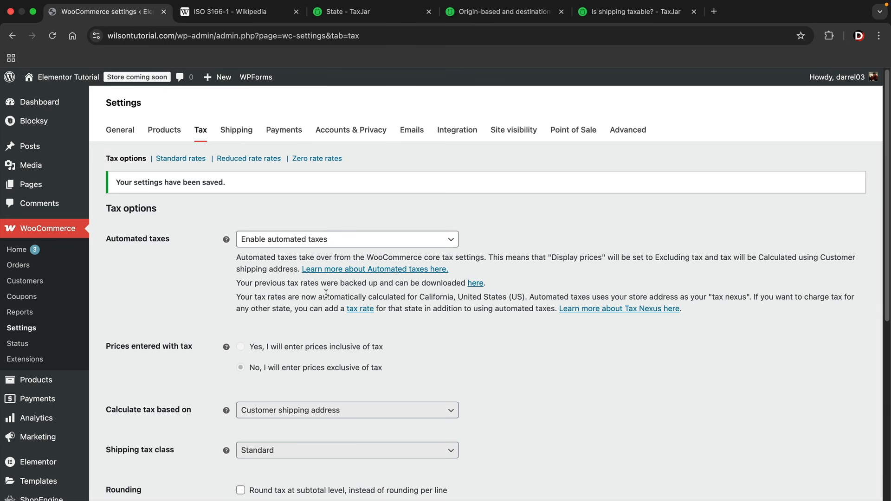
left_click(235, 131)
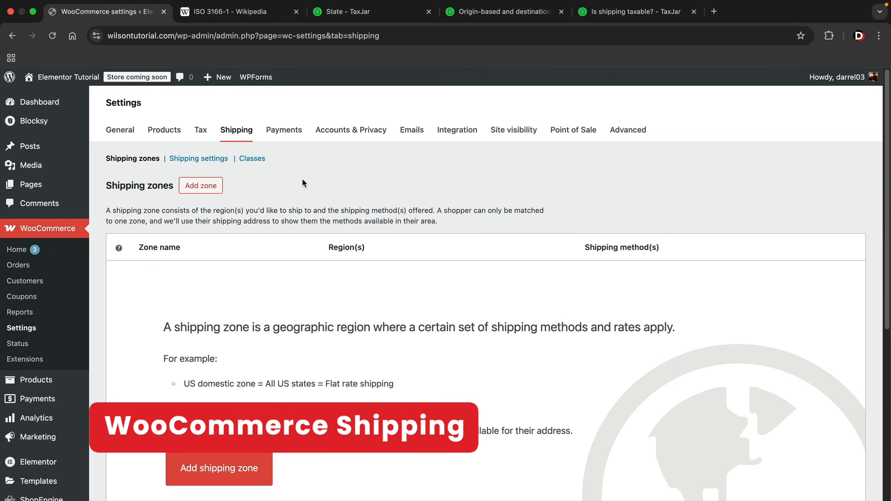
Start a new shipping zone named United States
scroll(302, 180, "down", 5)
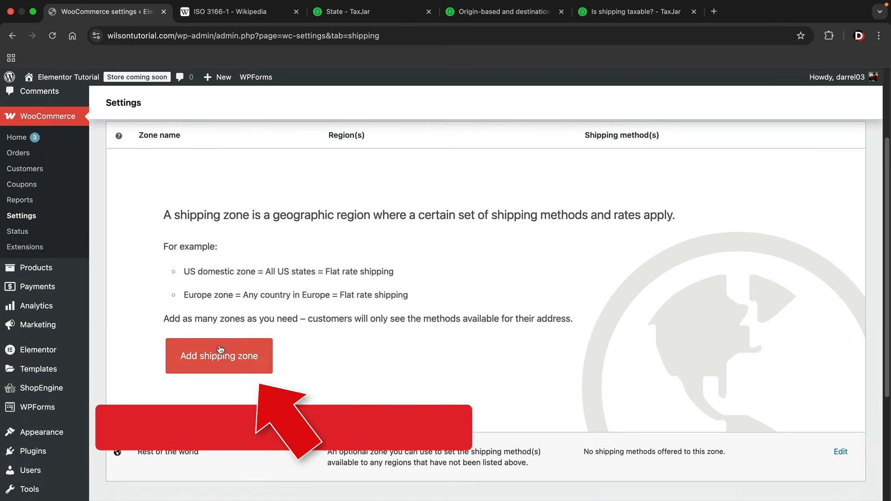
left_click(222, 364)
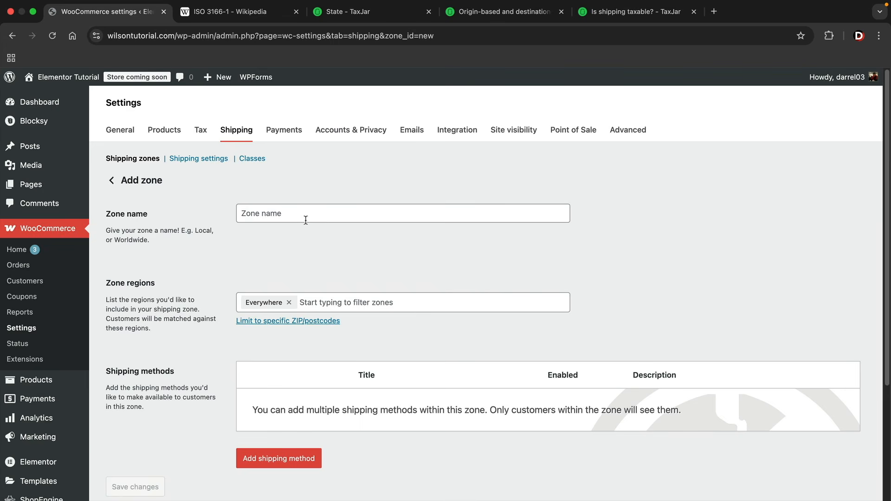
left_click(309, 211)
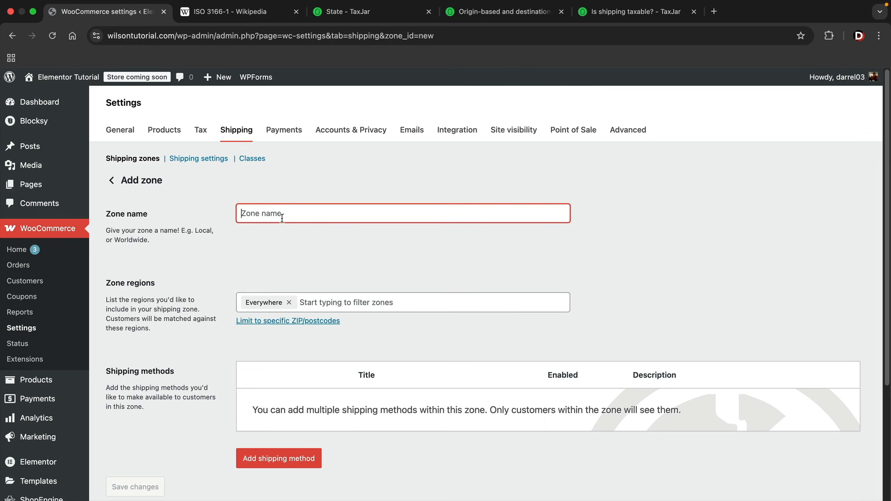
type("United States")
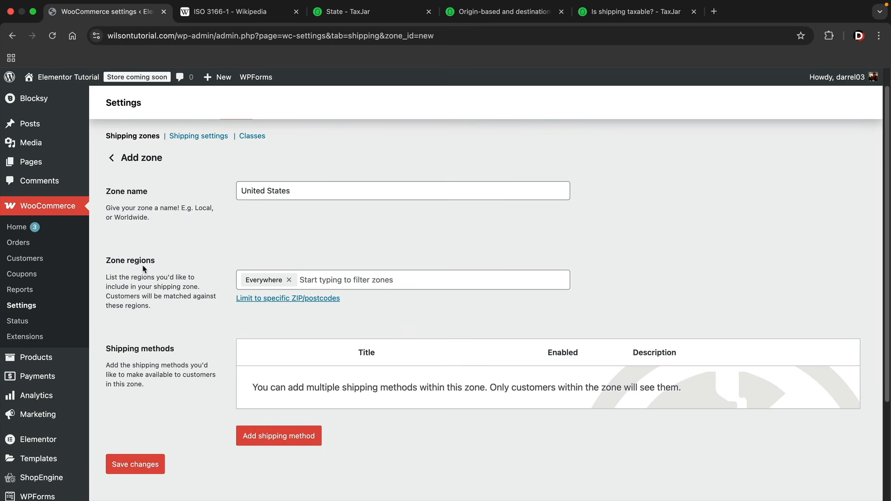
Add Alaska, Arizona and Arkansas under North America to the zone regions
left_click(278, 277)
left_click(255, 347)
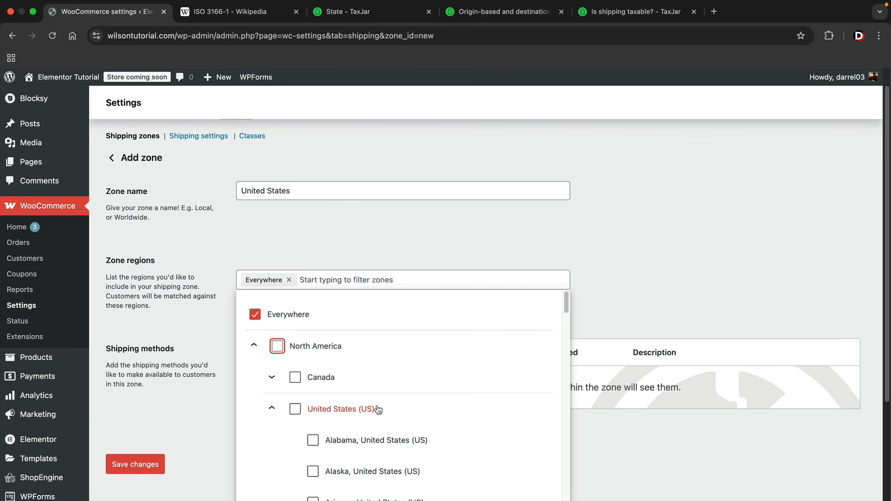
scroll(378, 409, "down", 3)
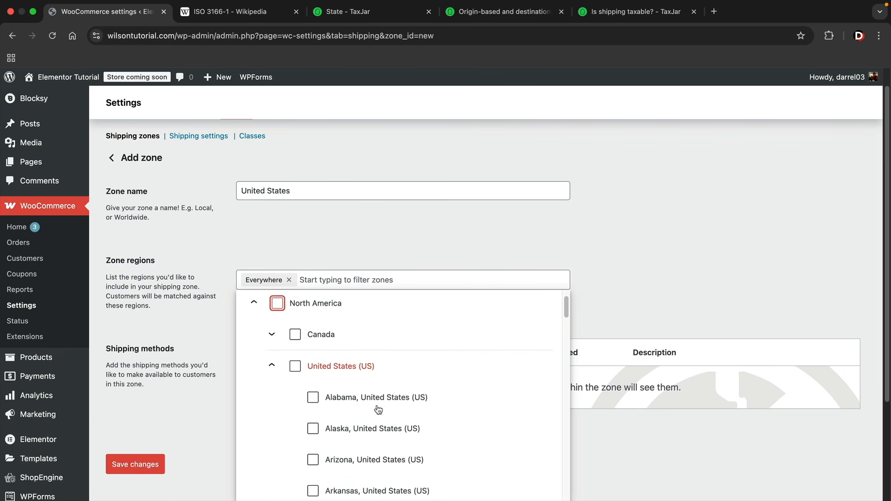
left_click(314, 413)
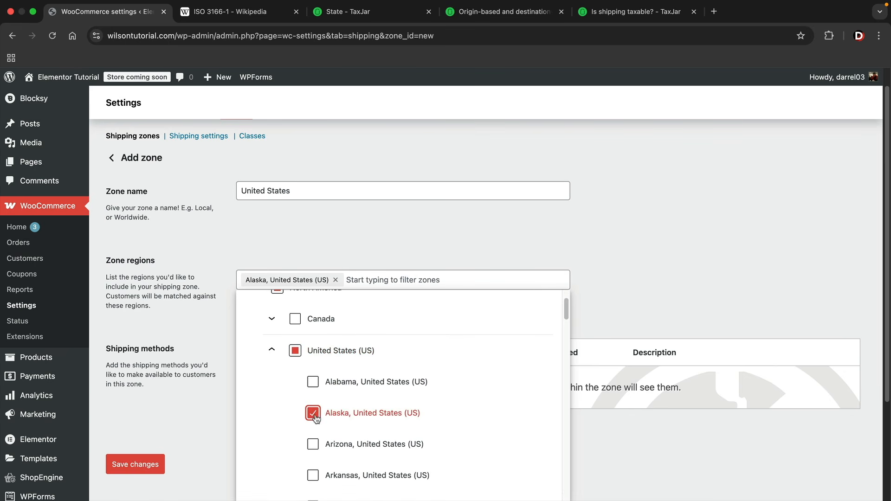
left_click(313, 445)
left_click(313, 475)
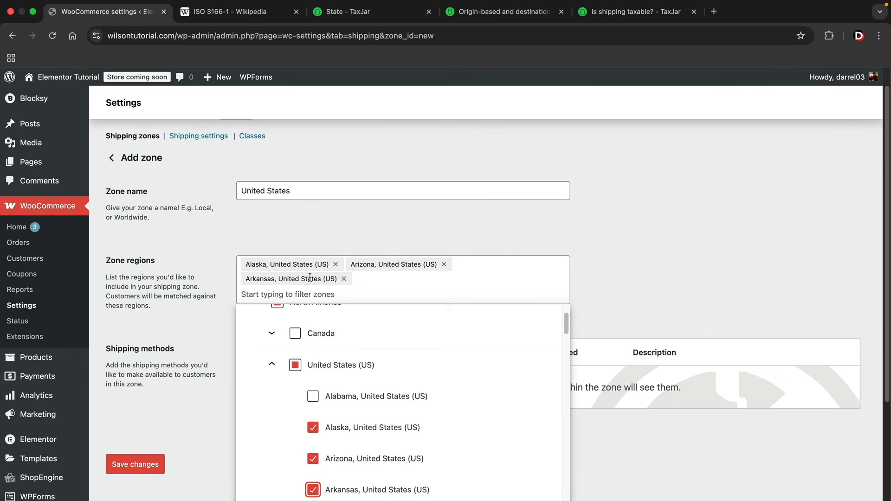
Clear United States, Alaska, Arizona and Arkansas from the regions, leaving only Everywhere
left_click(301, 366)
left_click(302, 367)
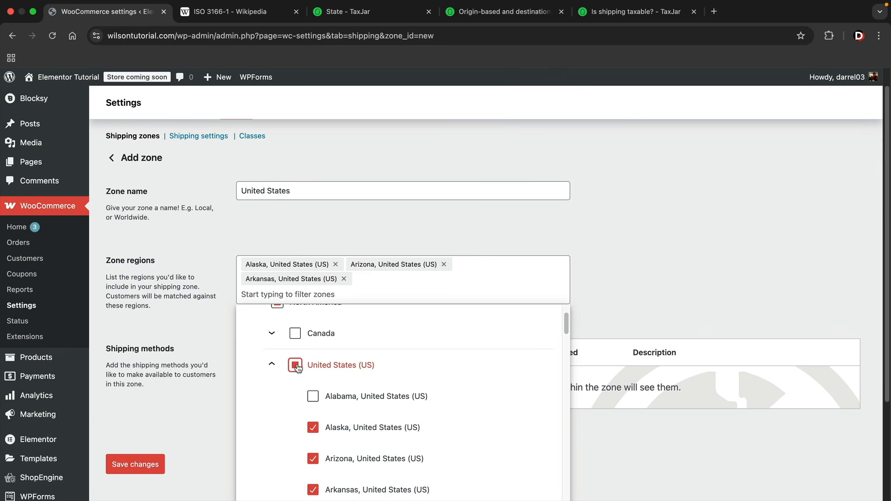
left_click(313, 427)
left_click(313, 445)
left_click(313, 475)
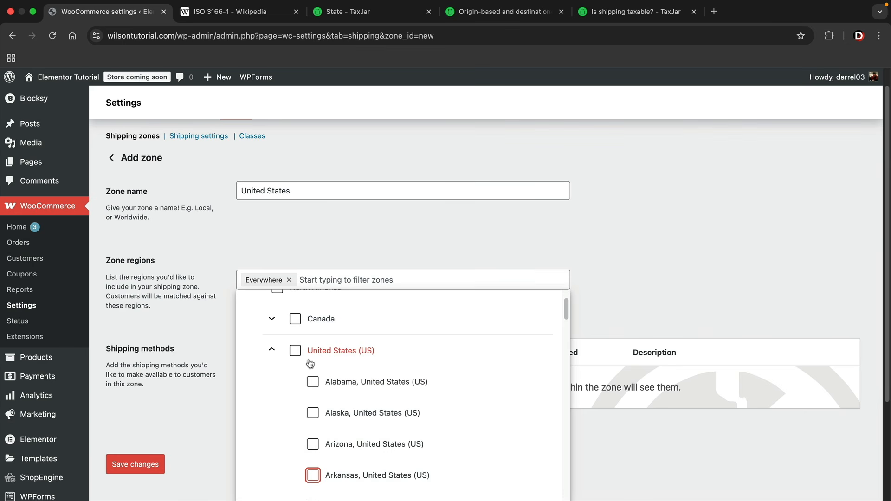
scroll(325, 355, "up", 3)
left_click(362, 258)
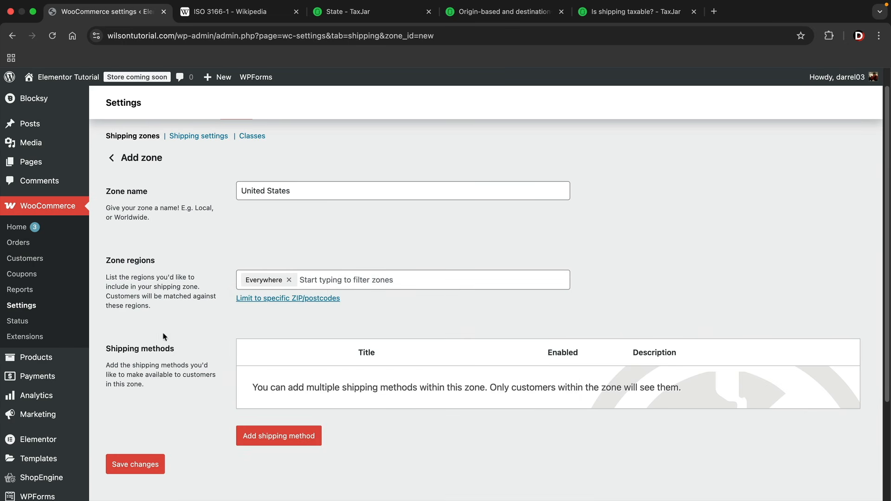
left_click(286, 436)
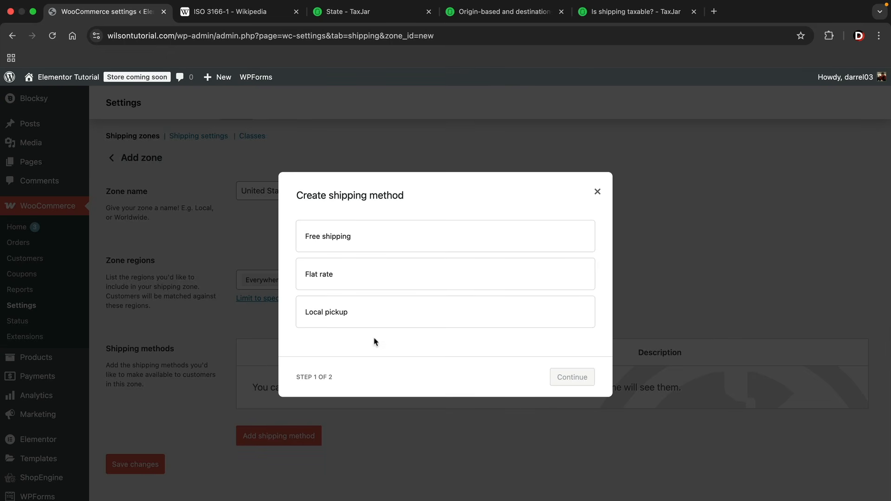
Add a Free shipping method requiring a minimum order amount of $100
left_click(411, 238)
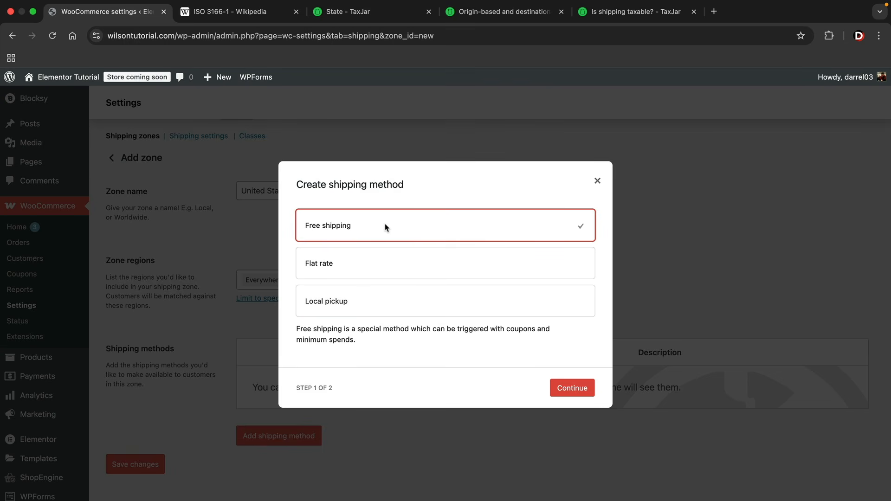
left_click(578, 391)
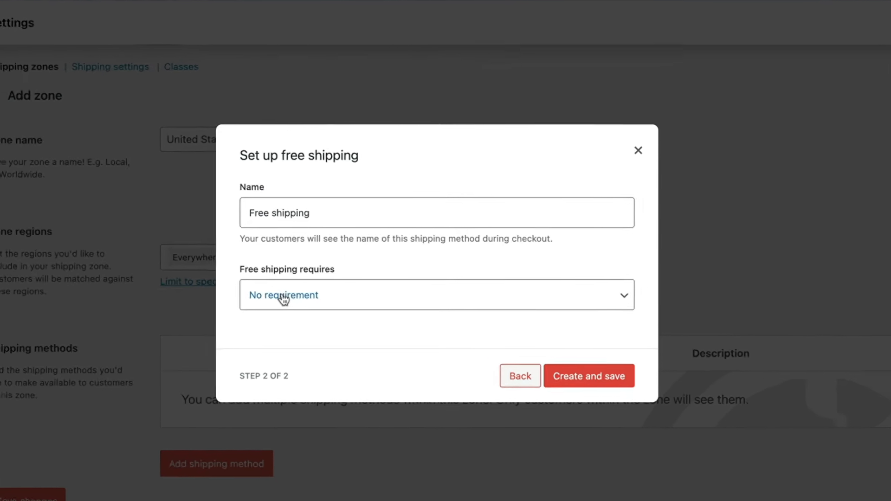
left_click(329, 308)
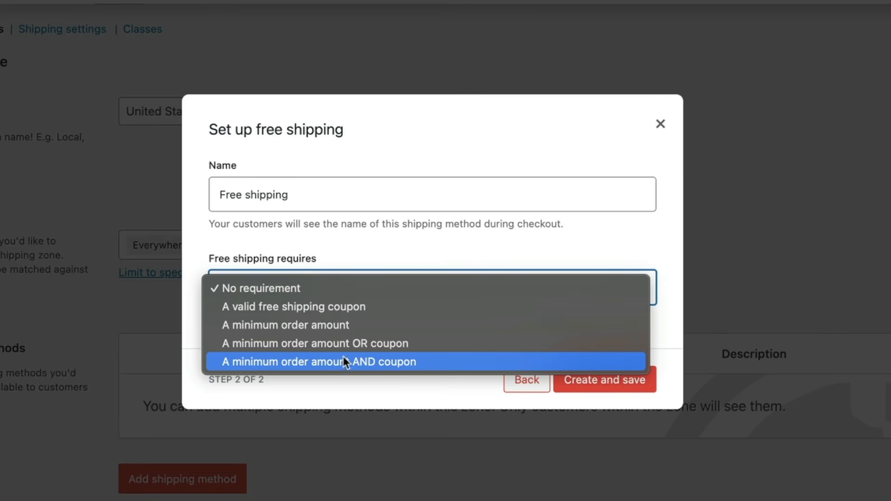
left_click(332, 326)
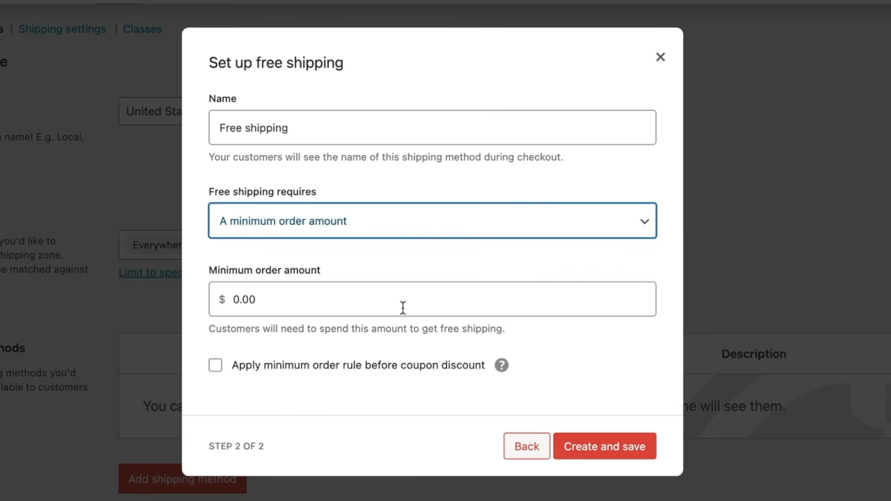
left_click(394, 305)
type("100")
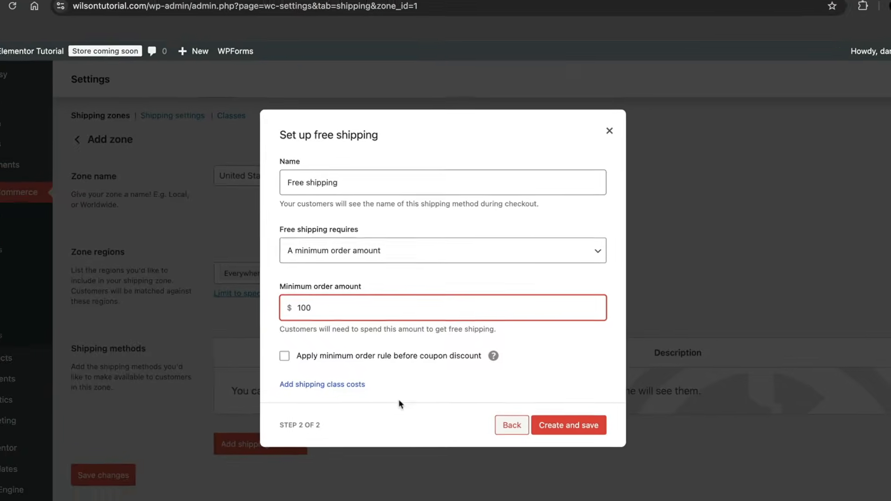
left_click(605, 453)
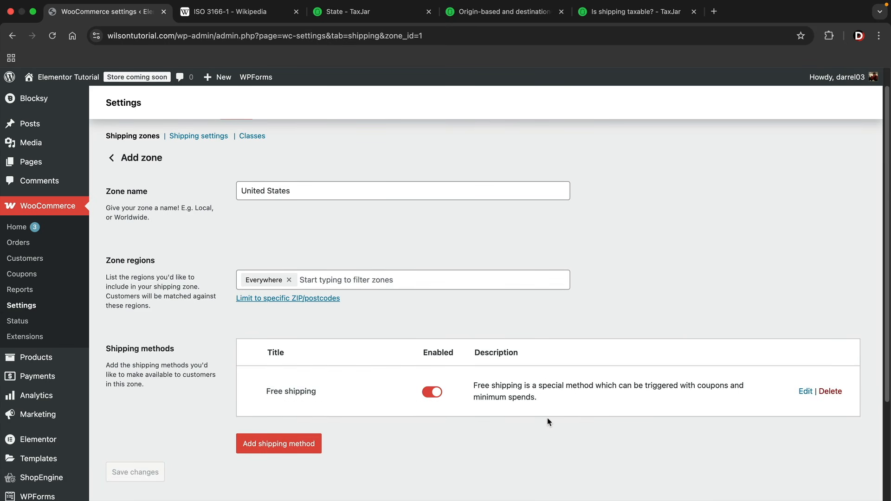
Add a Flat rate shipping method to the zone with a cost of 5
left_click(272, 444)
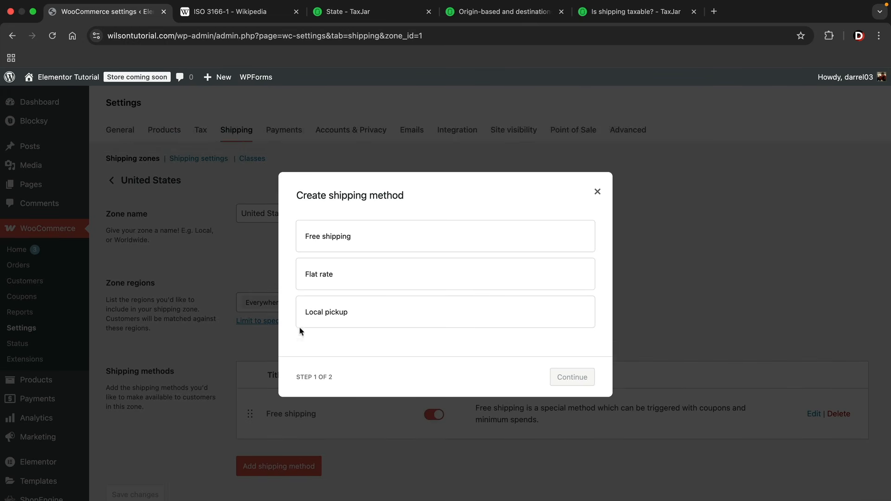
left_click(351, 276)
left_click(552, 377)
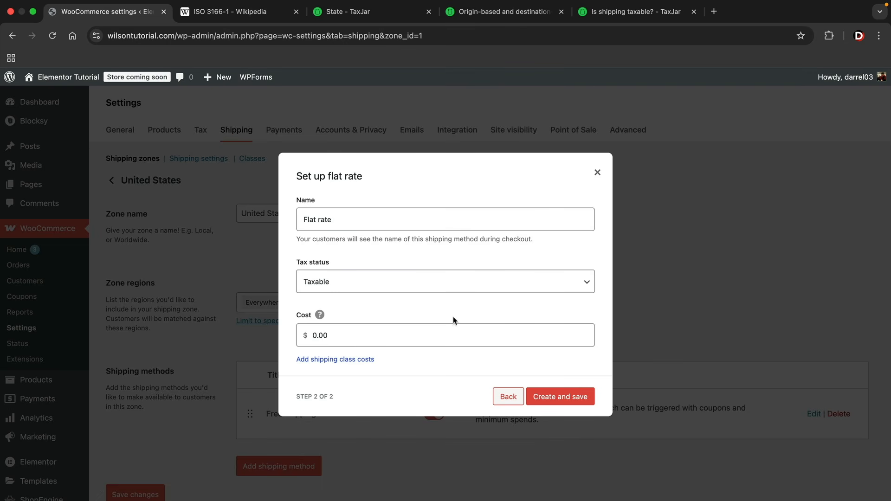
left_click(307, 336)
double_click(339, 334)
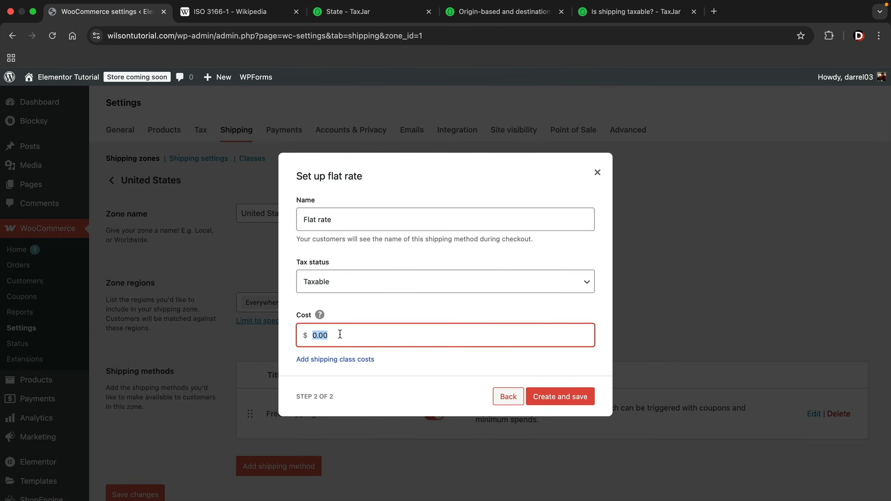
type("5")
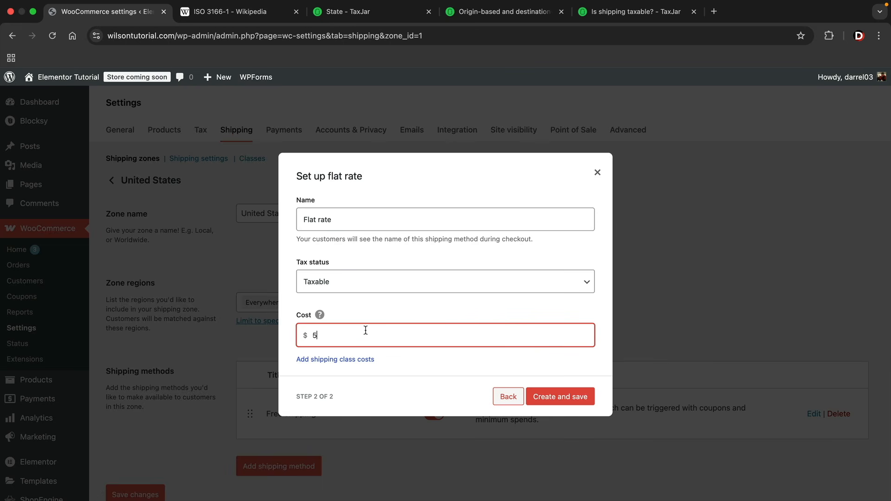
left_click(566, 399)
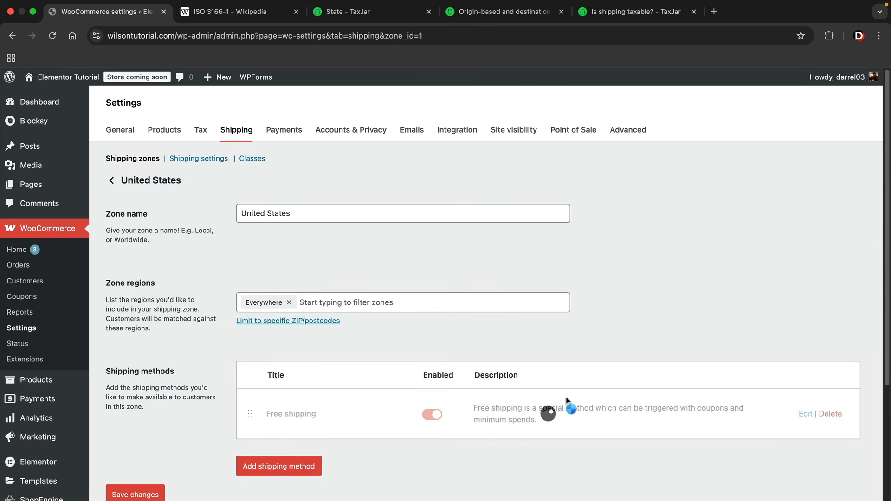
Add a Local pickup method with Tax status None
scroll(557, 372, "down", 3)
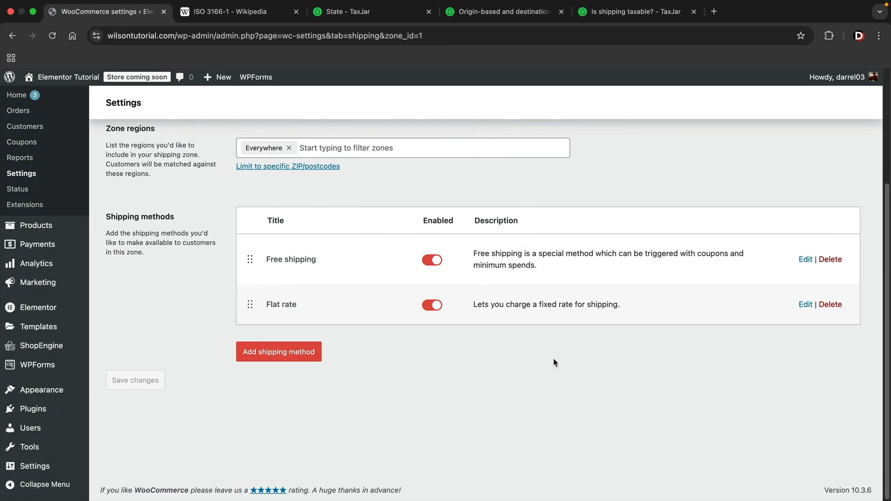
left_click(279, 354)
left_click(339, 316)
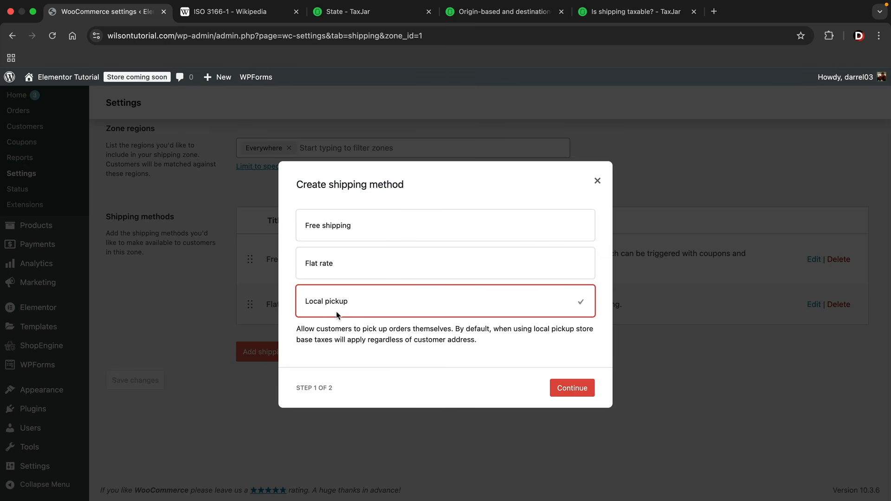
left_click(572, 391)
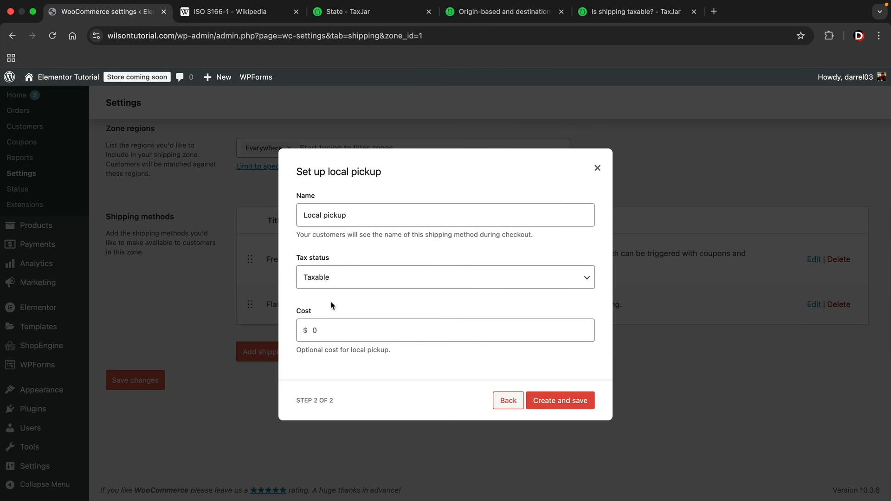
left_click(305, 328)
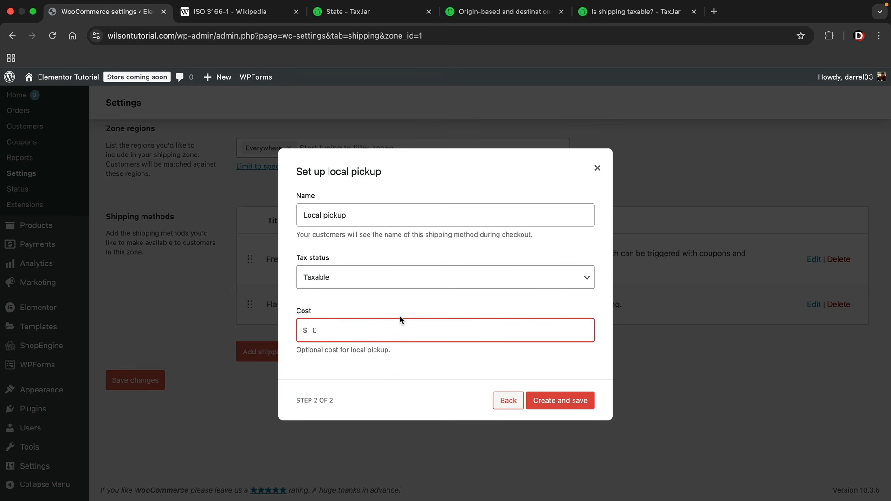
left_click(372, 280)
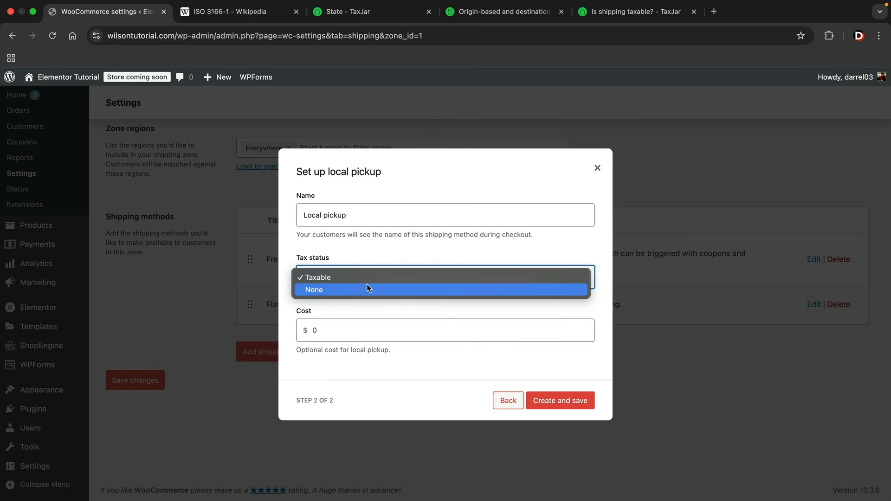
left_click(368, 289)
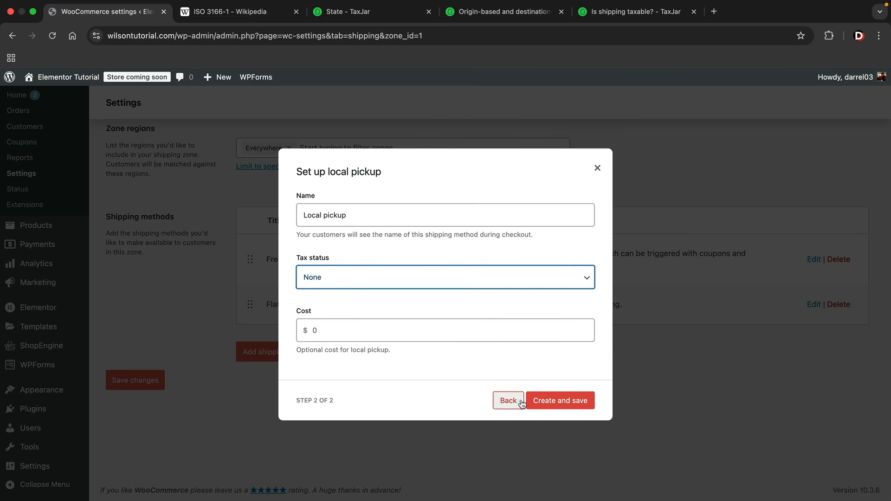
left_click(559, 402)
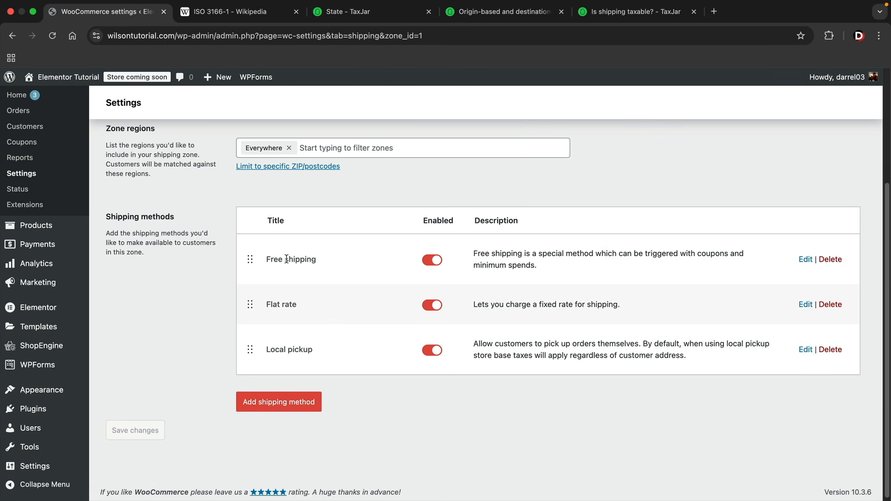
Highlight the Free shipping, Flat rate and Local pickup titles and the Flat rate description
left_click_drag(269, 260, 316, 259)
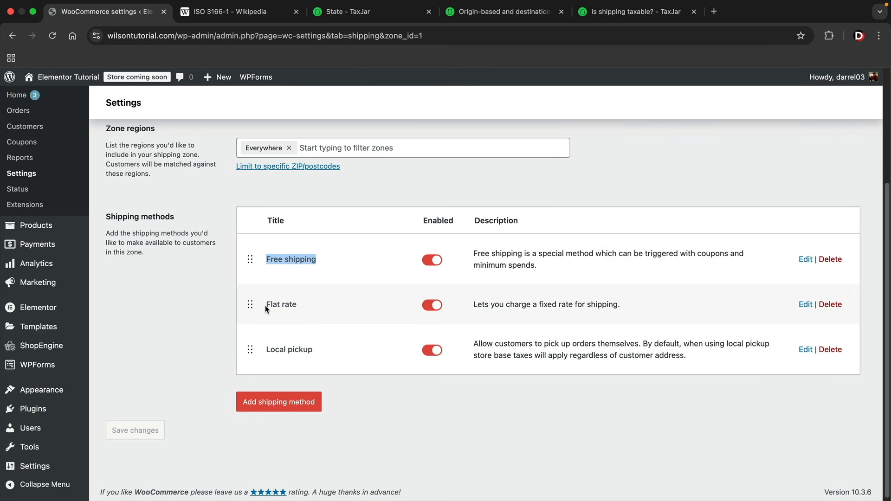
left_click_drag(266, 305, 312, 310)
left_click(314, 310)
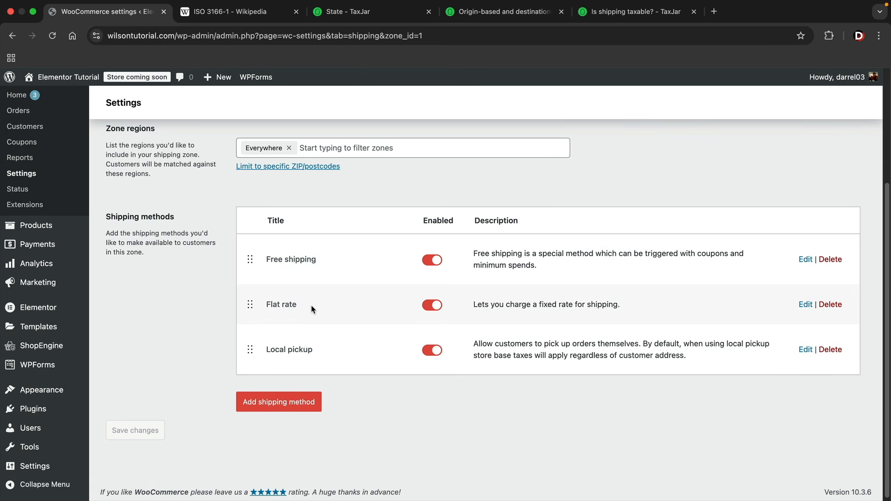
left_click_drag(268, 350, 322, 354)
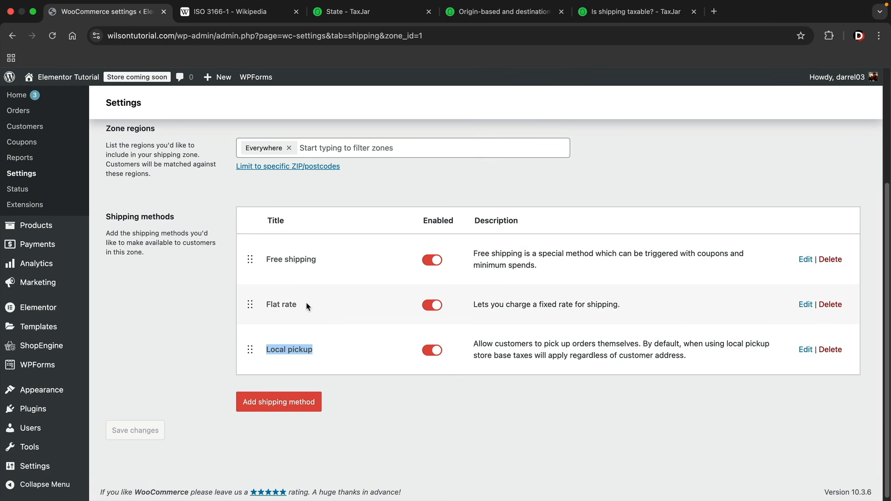
left_click(555, 303)
left_click_drag(623, 302, 474, 305)
left_click(476, 306)
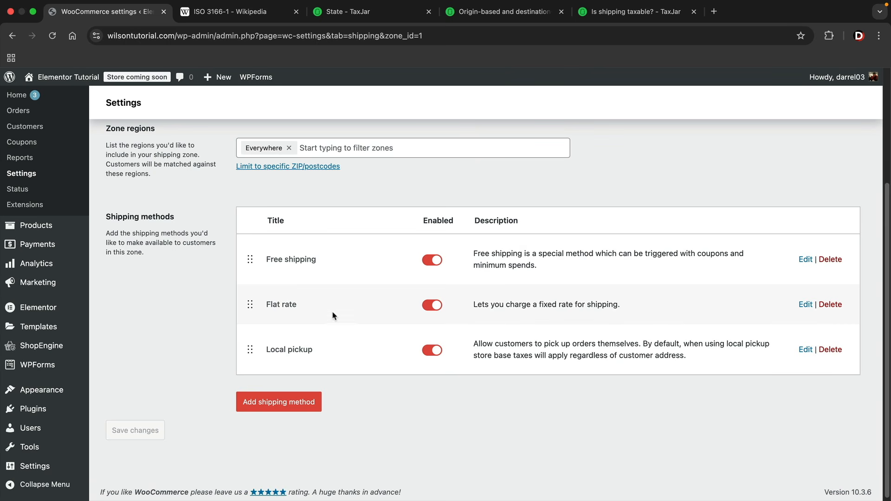
Switch to the storefront Products tab and scroll through Black T Shirt, Darrels Shoes and Snapback Cap
scroll(331, 317, "up", 3)
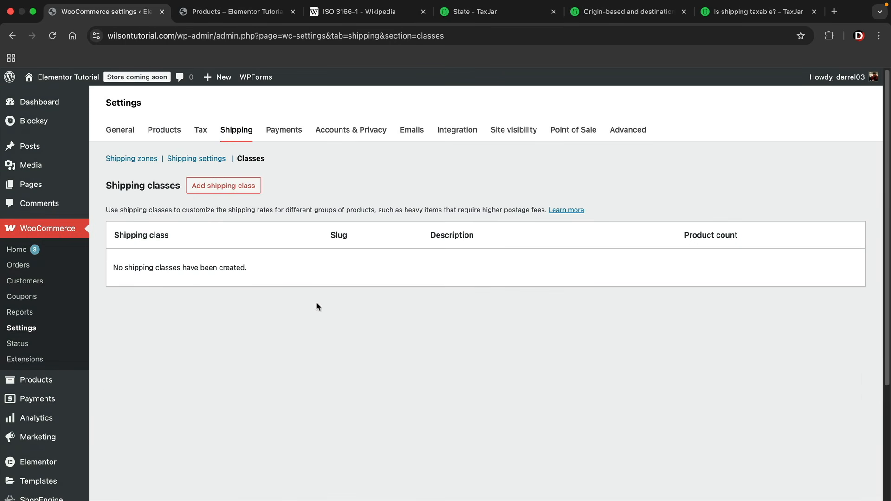
left_click(237, 12)
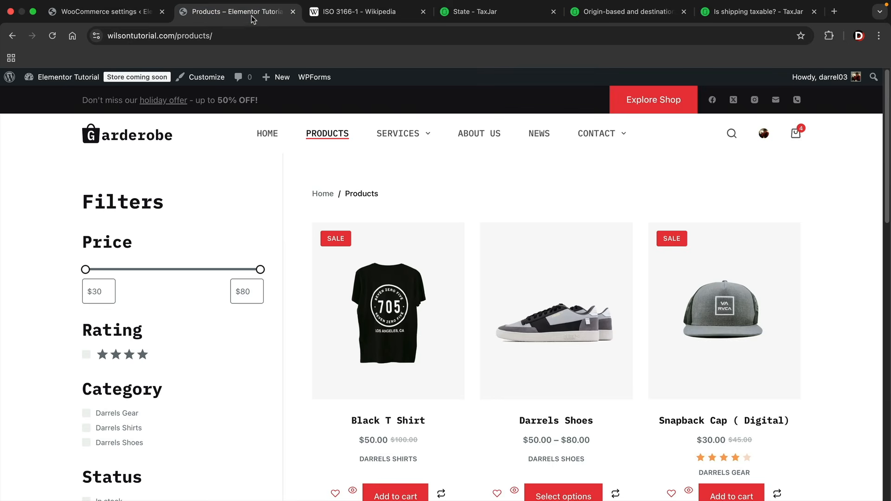
scroll(277, 266, "down", 1)
scroll(278, 266, "down", 1)
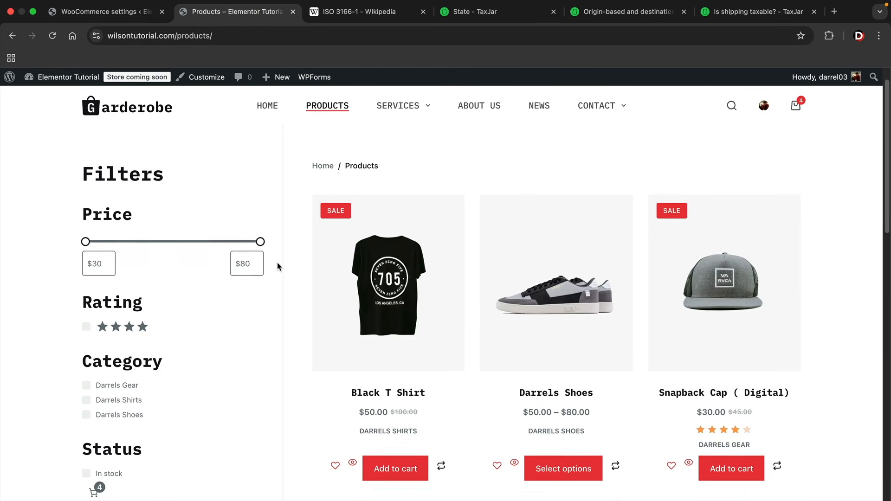
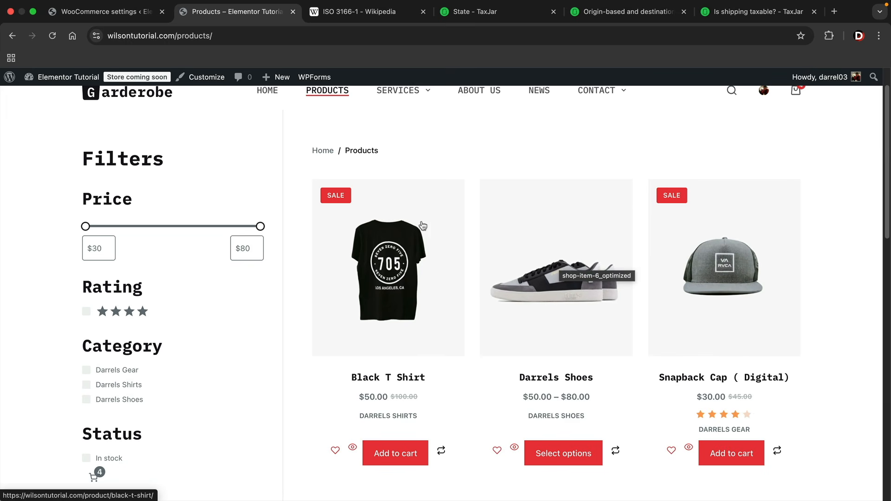
Go to the Shipping classes settings and start adding a new shipping class
left_click(120, 15)
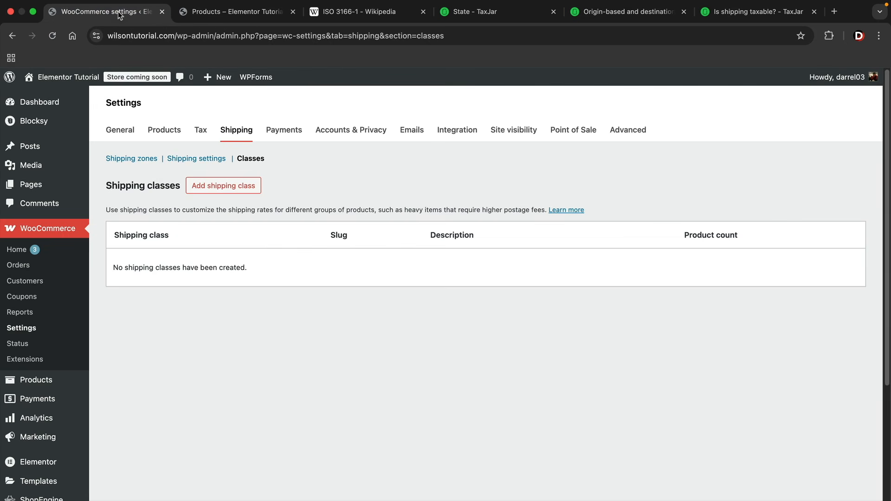
left_click(211, 188)
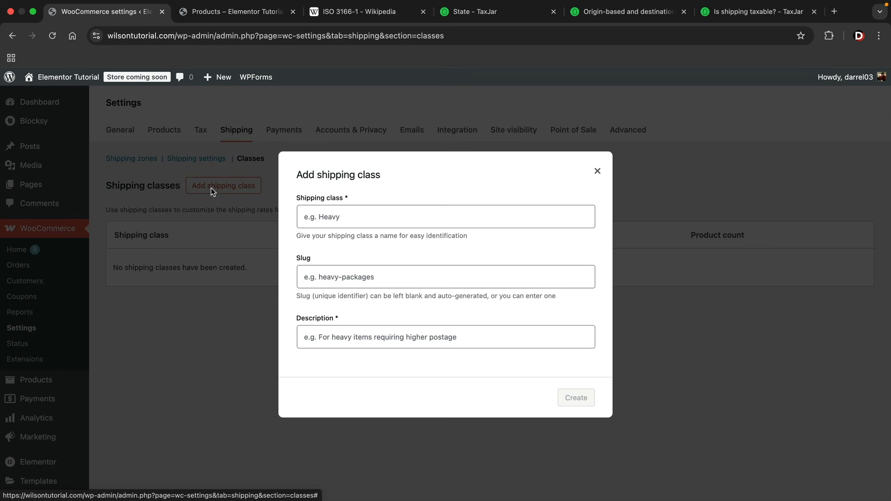
Create a shipping class named Heavy with the slug Heavy Packages
left_click(333, 214)
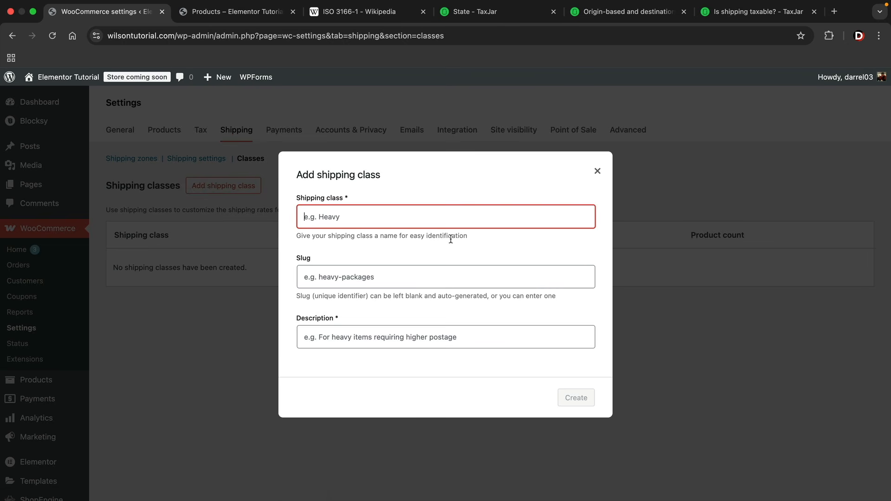
type("Heavy")
key("Tab")
type("H")
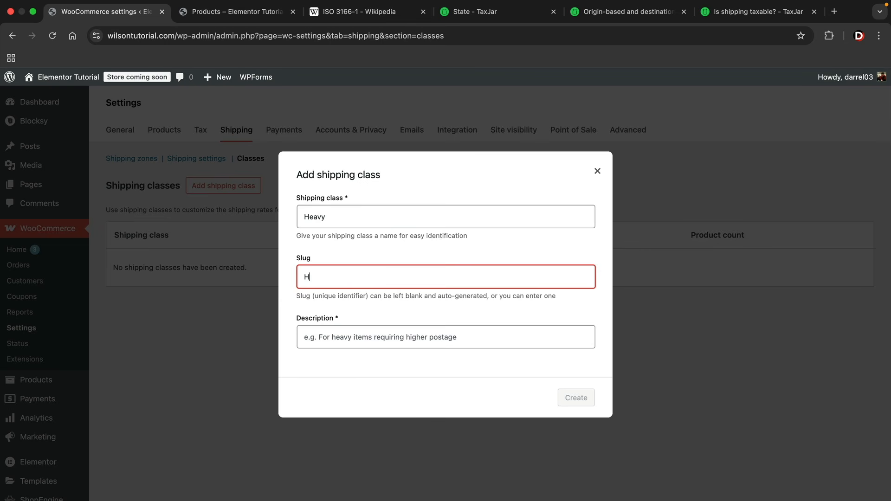
type("eavy Pacak")
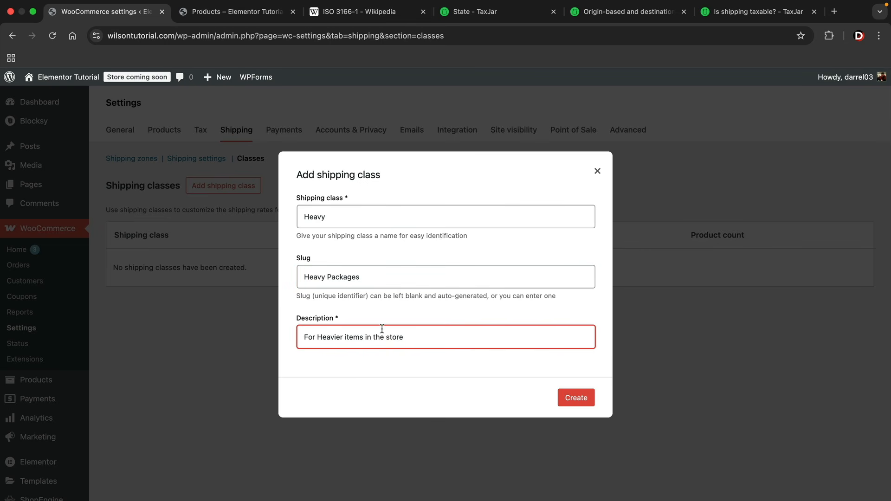
left_click(578, 404)
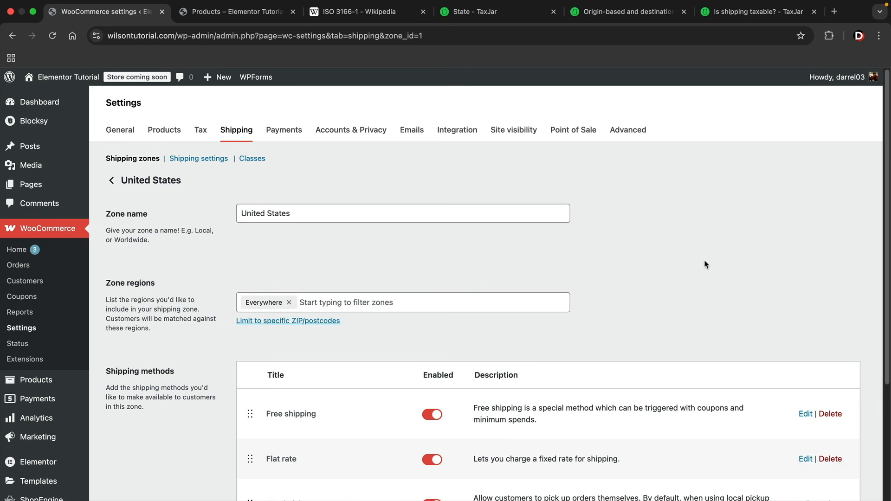
Set the flat rate's Heavy class cost to 10, keep Per class calculation, and save
scroll(705, 260, "down", 5)
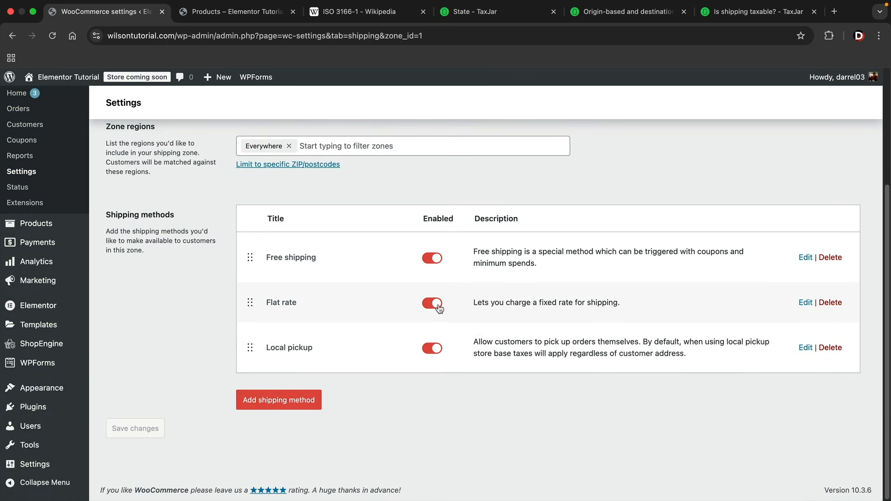
left_click(806, 303)
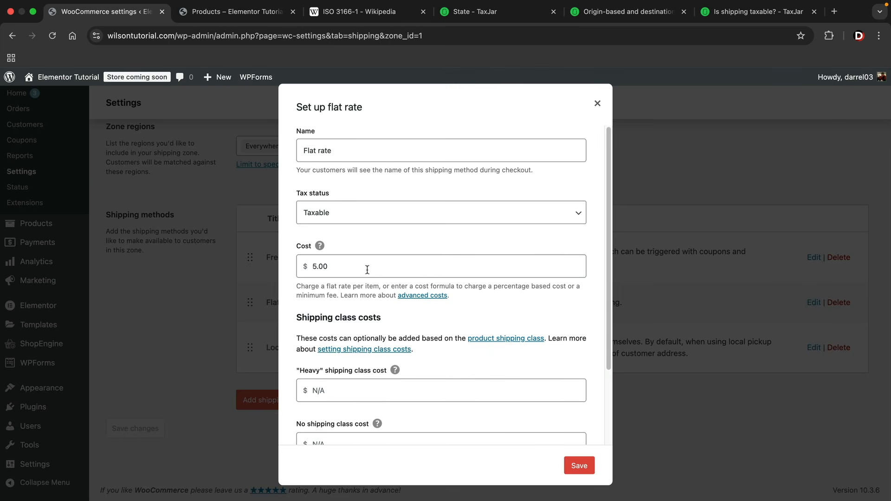
scroll(371, 296, "down", 4)
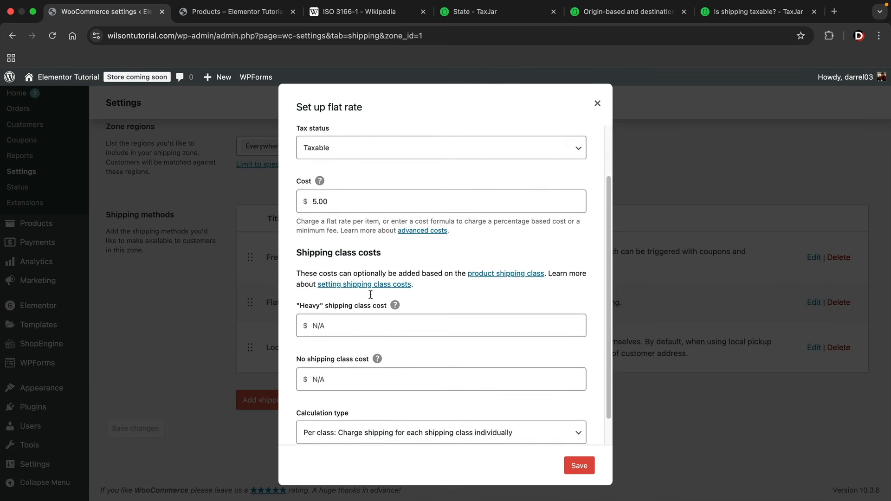
scroll(370, 296, "down", 1)
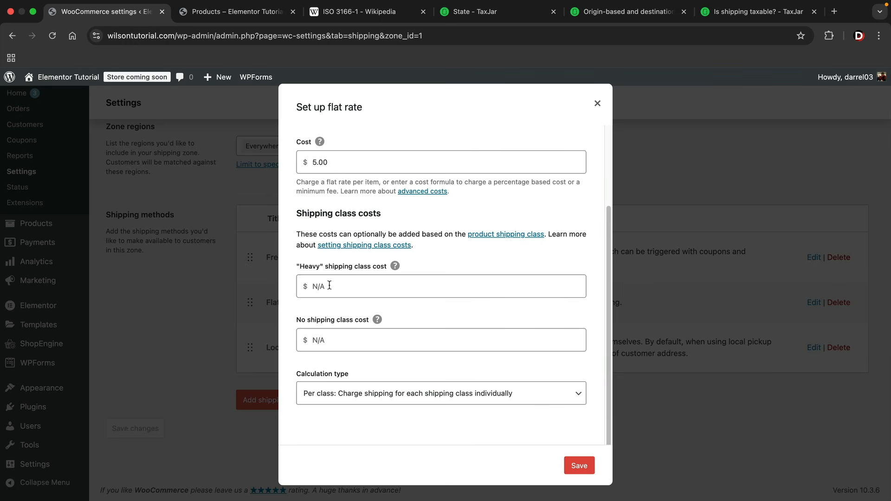
left_click(417, 286)
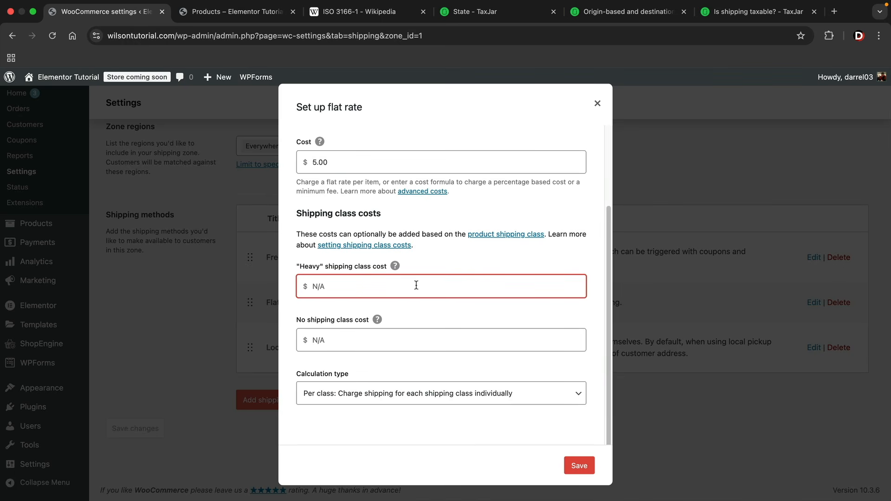
type("10")
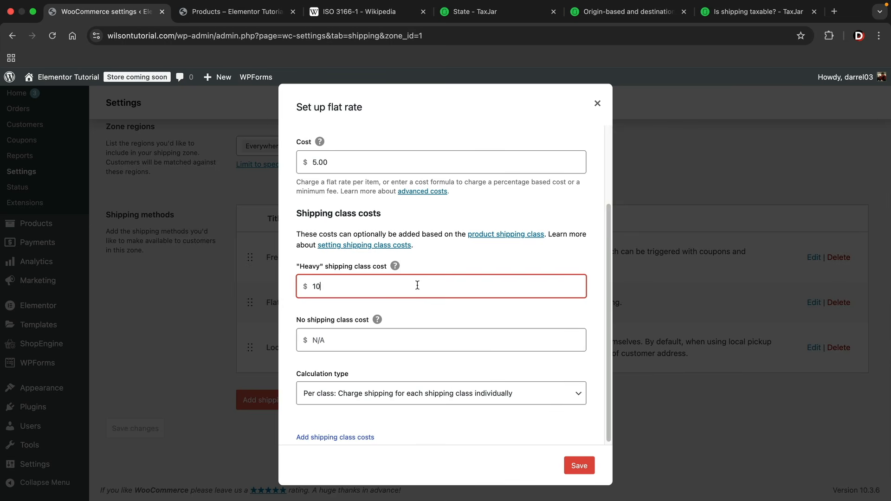
left_click(340, 393)
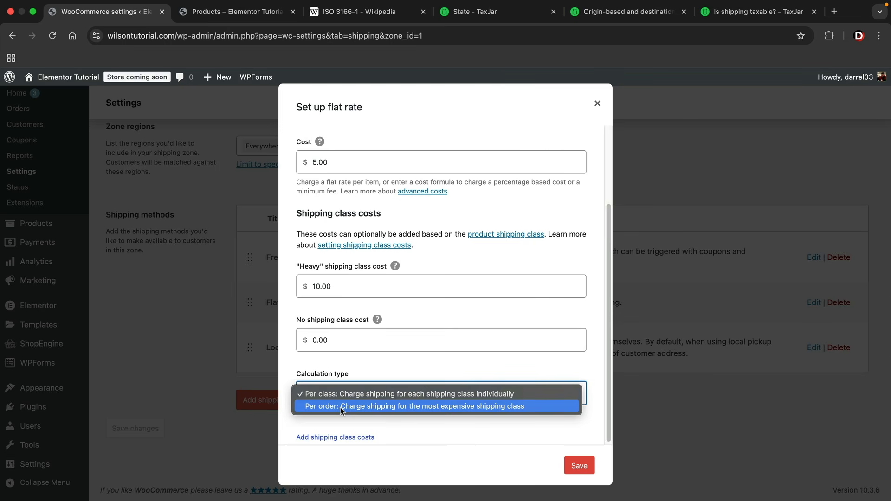
left_click(332, 398)
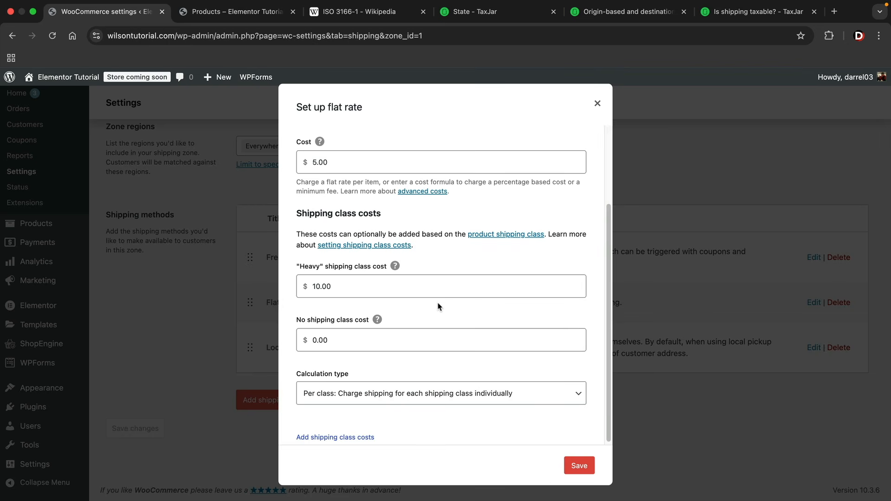
left_click(578, 464)
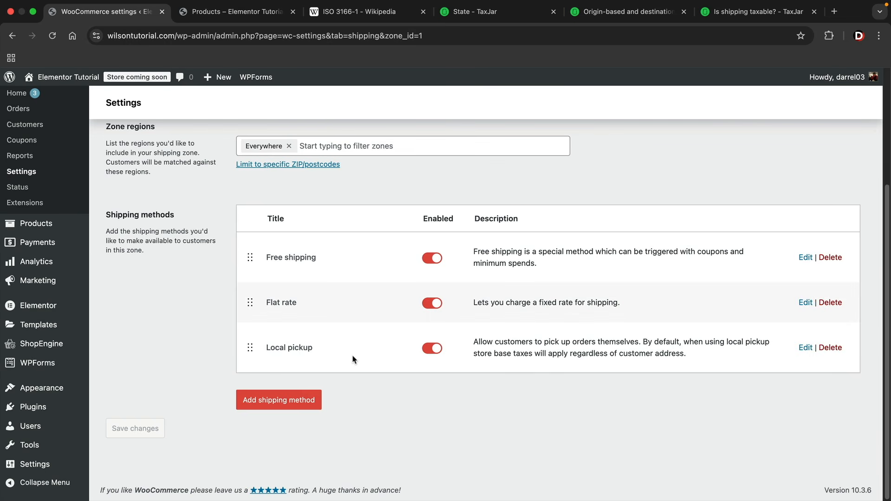
scroll(354, 360, "up", 5)
Assign the Heavy shipping class to the Darrels Shoes product and update it
left_click(235, 11)
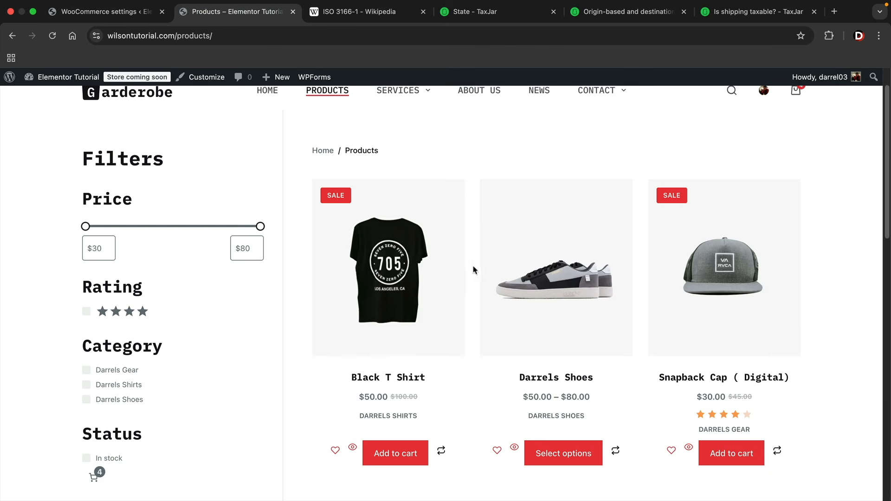
left_click(567, 295)
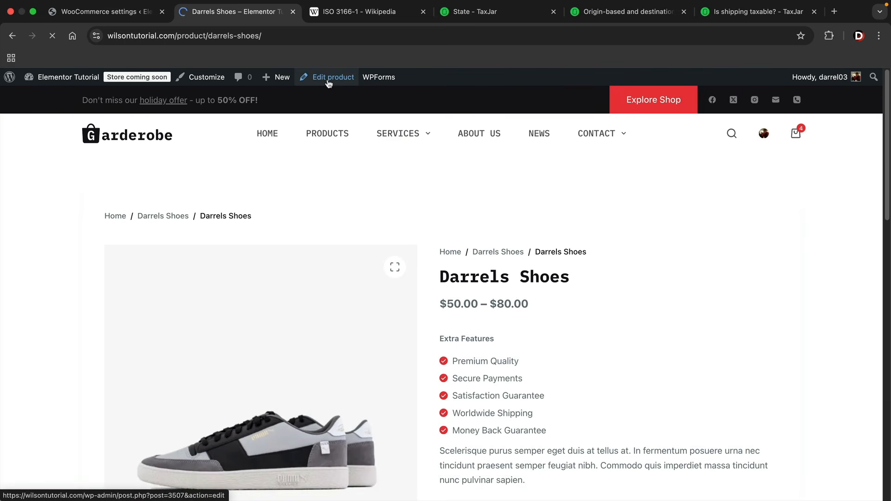
left_click(329, 83)
scroll(701, 223, "down", 6)
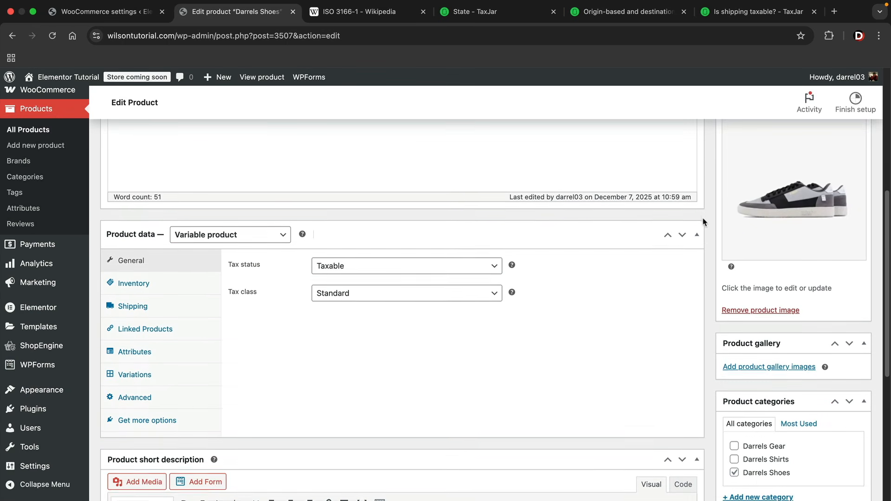
scroll(704, 222, "down", 1)
left_click(148, 288)
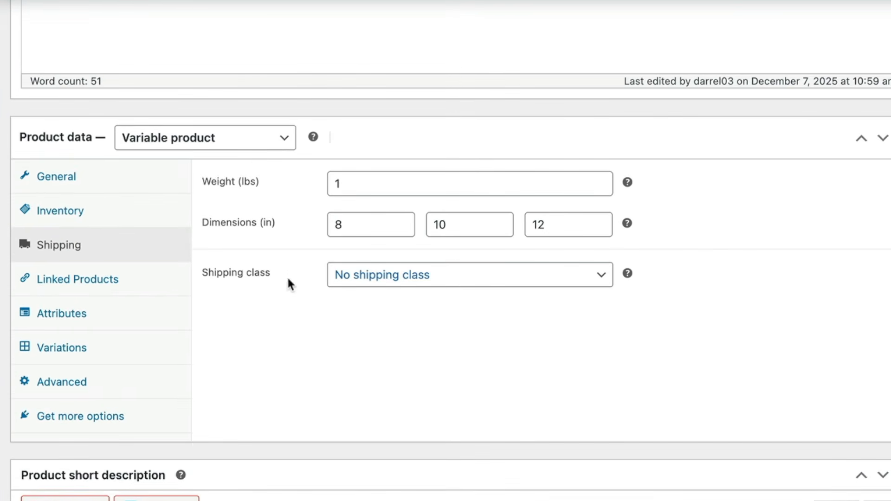
left_click(393, 279)
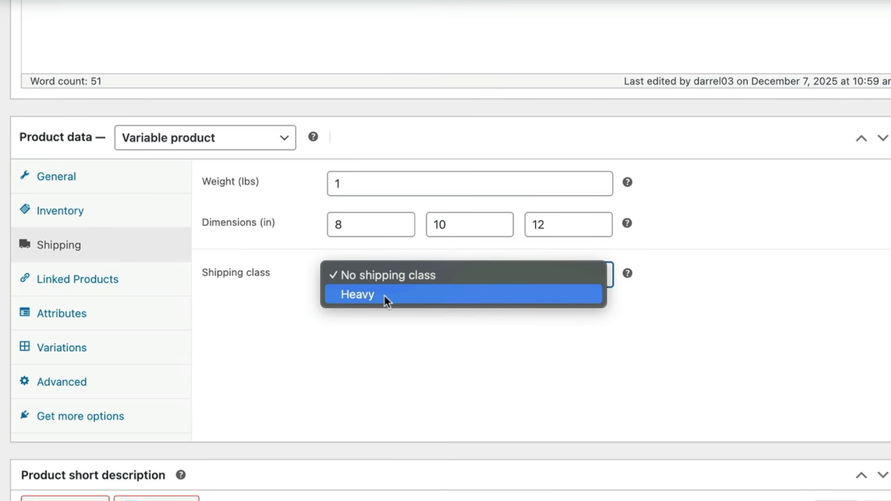
left_click(385, 296)
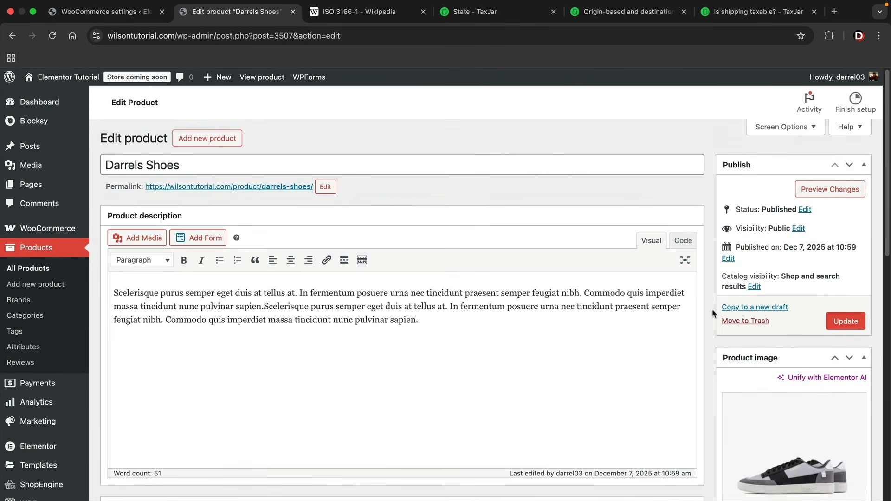
scroll(705, 320, "up", 6)
left_click(838, 321)
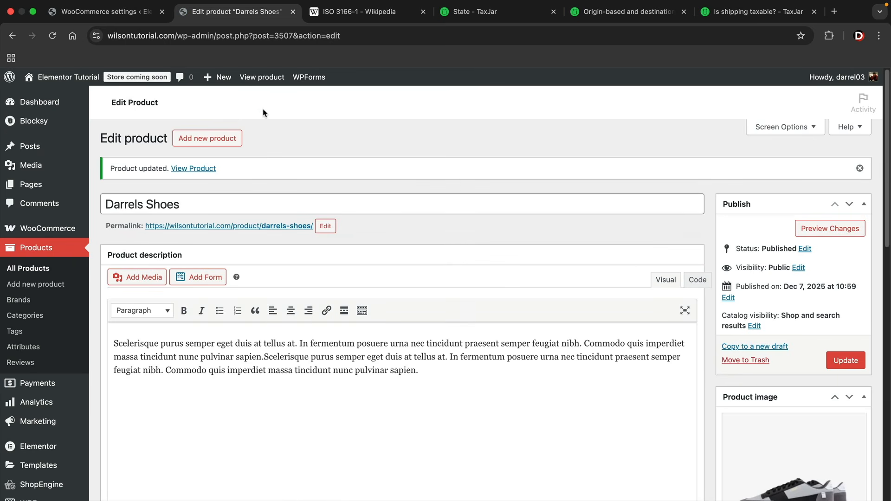
left_click(126, 12)
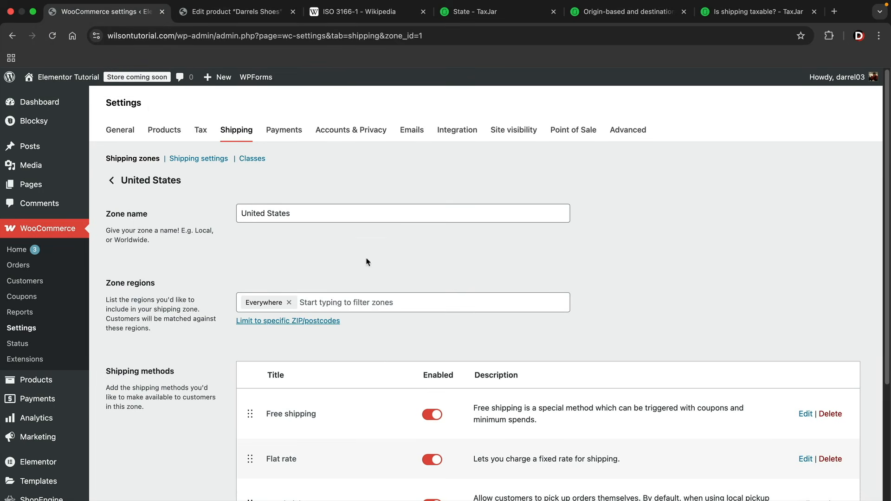
Look over the shipping zone page, then open the Accounts & Privacy settings
scroll(446, 288, "down", 5)
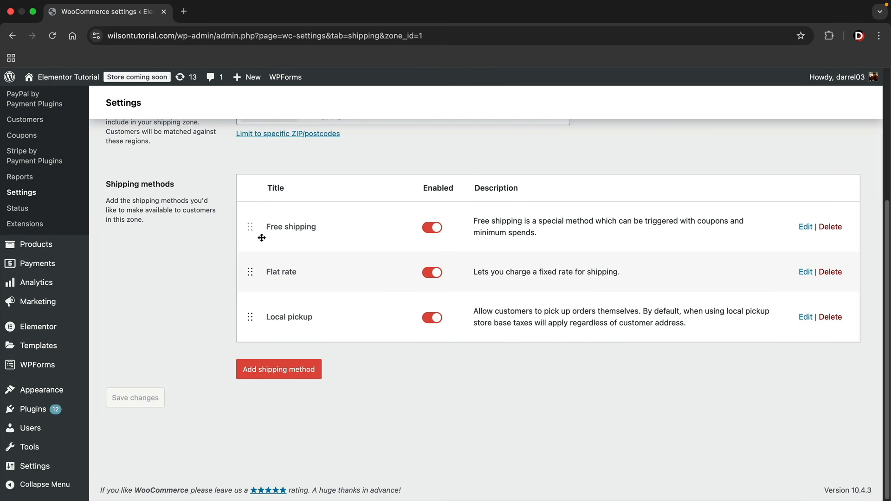
left_click_drag(266, 273, 291, 270)
left_click(293, 270)
scroll(217, 264, "up", 5)
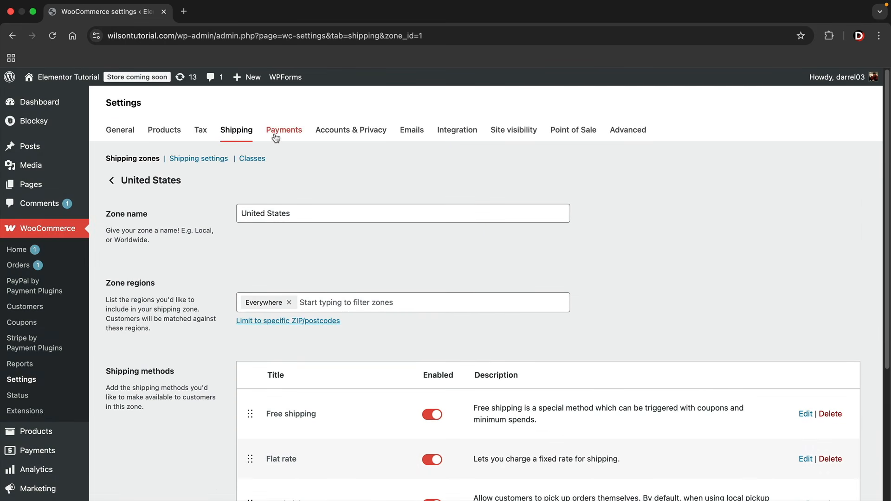
left_click(324, 138)
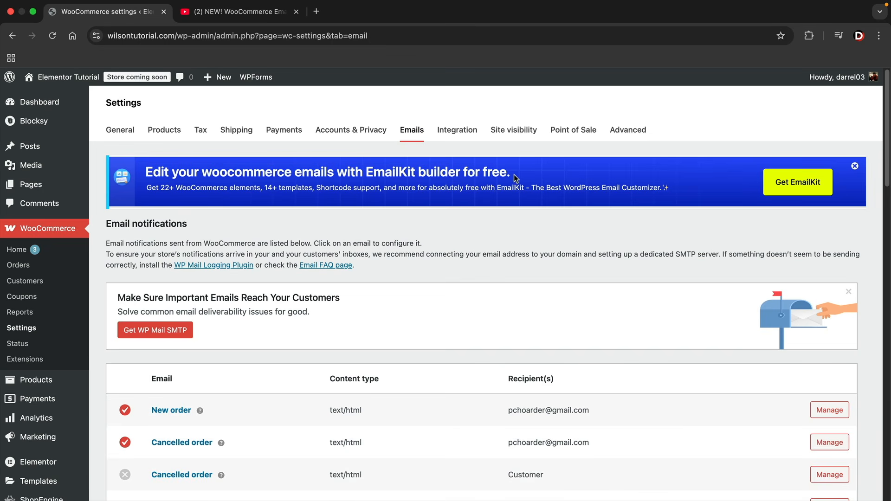
Dismiss the EmailKit and deliverability notices and highlight the New order, Cancelled order and On-hold recipients
left_click(856, 168)
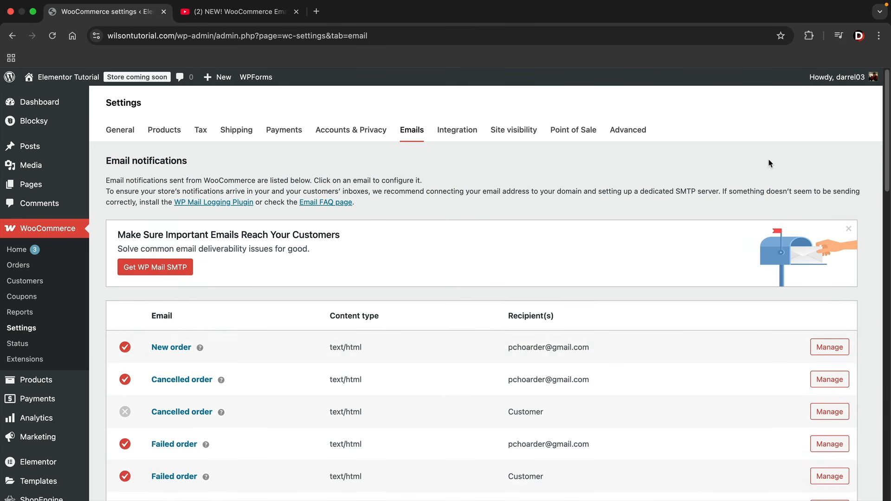
left_click(847, 229)
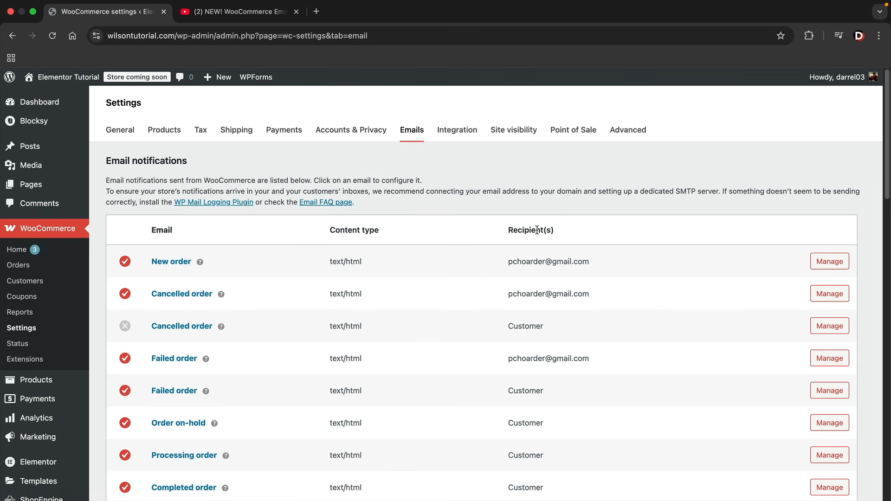
left_click_drag(509, 262, 590, 262)
left_click_drag(519, 293, 578, 294)
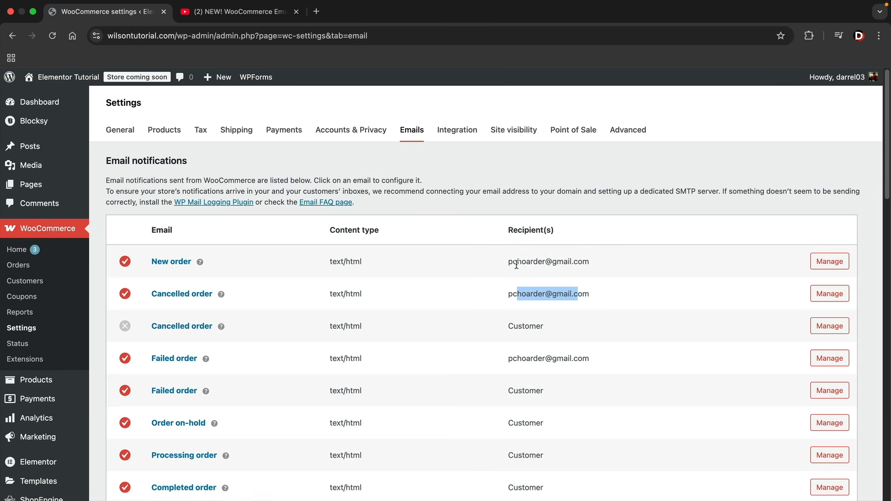
left_click_drag(508, 261, 592, 268)
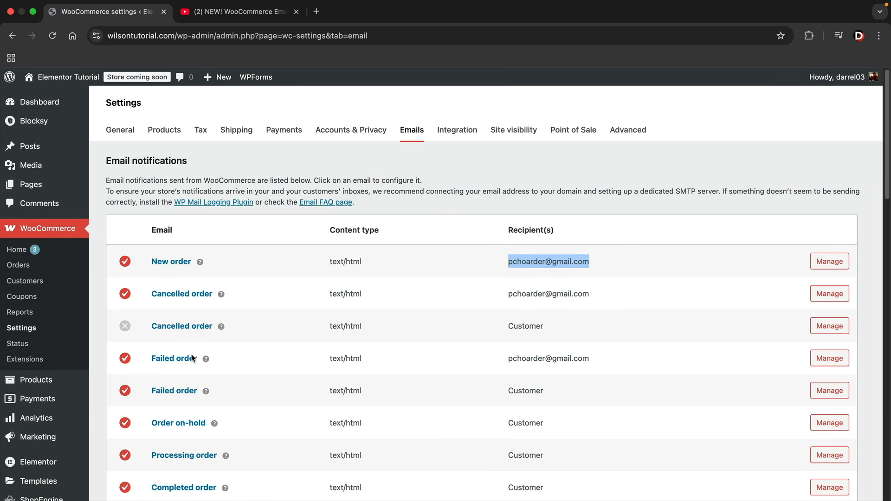
scroll(186, 367, "down", 3)
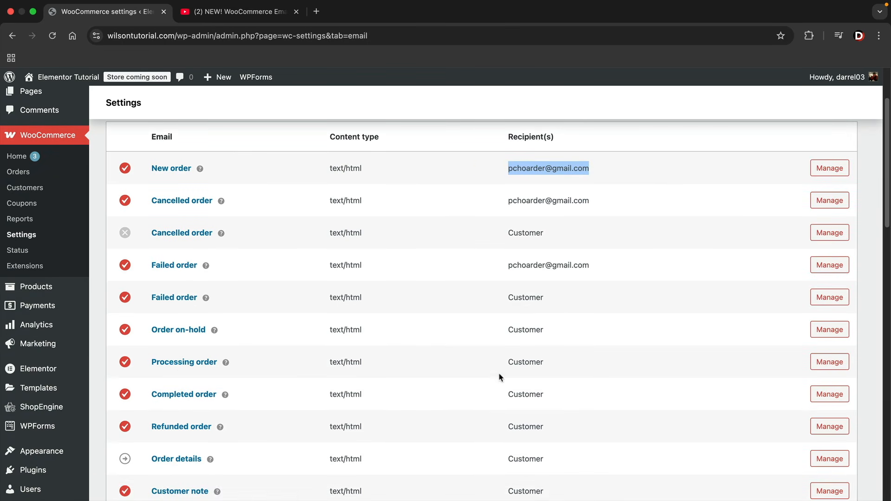
left_click_drag(508, 335, 536, 332)
scroll(559, 291, "up", 1)
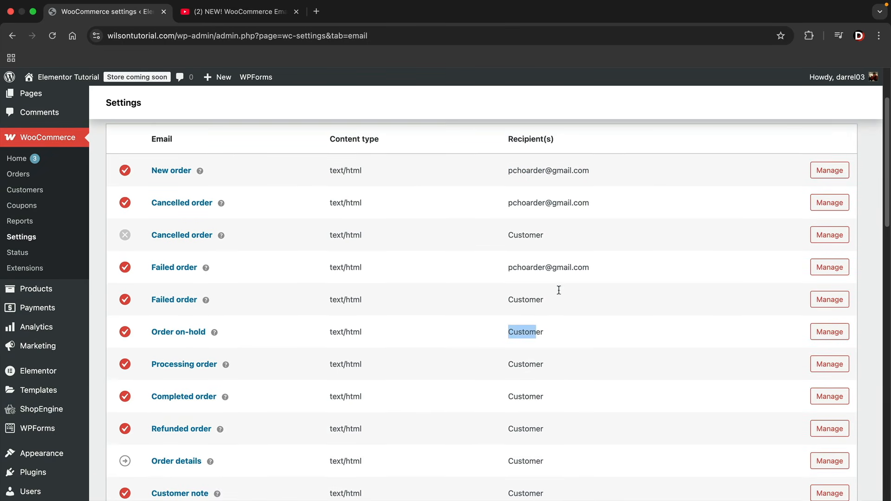
Open the New order email settings and view its 'You've got a new order' preview
left_click(833, 172)
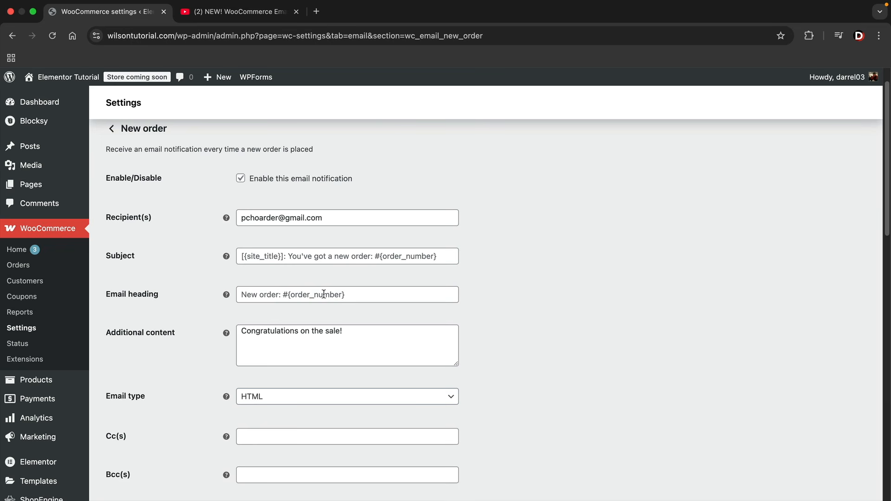
scroll(341, 297, "up", 1)
scroll(444, 318, "down", 10)
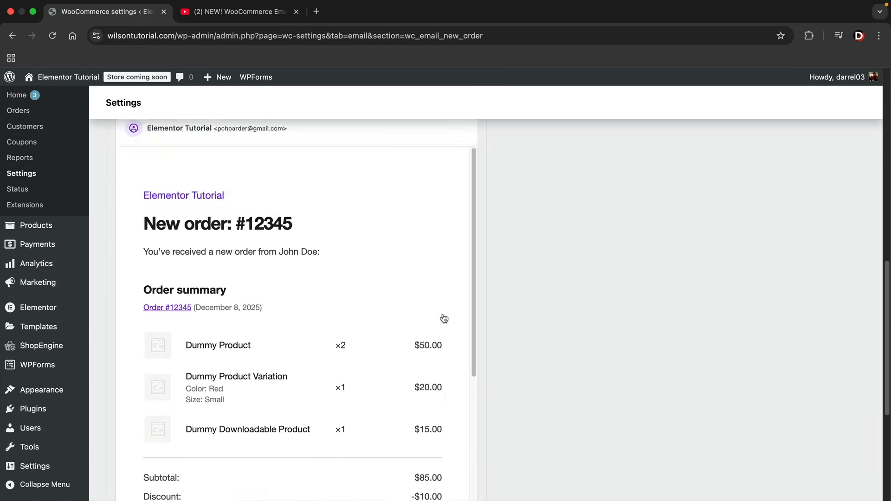
scroll(264, 195, "up", 1)
scroll(304, 259, "up", 3)
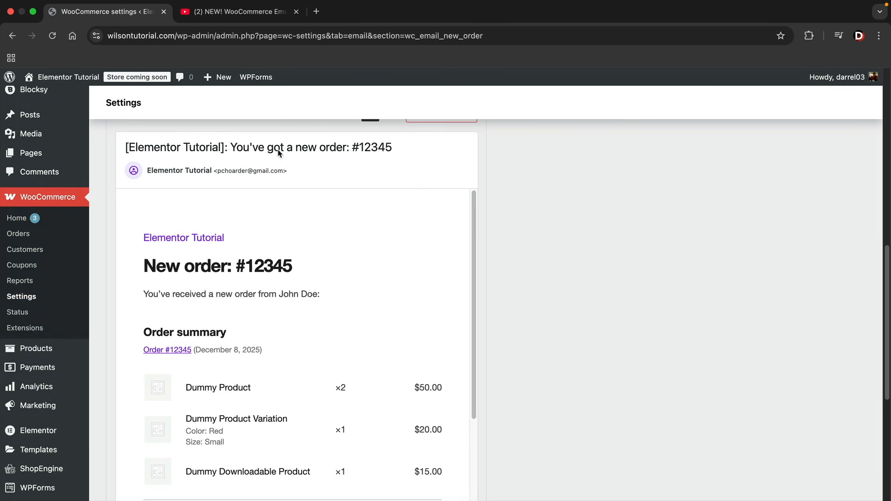
Skip the tutorial video ahead to 6:05, then return to the WooCommerce email settings
left_click(241, 14)
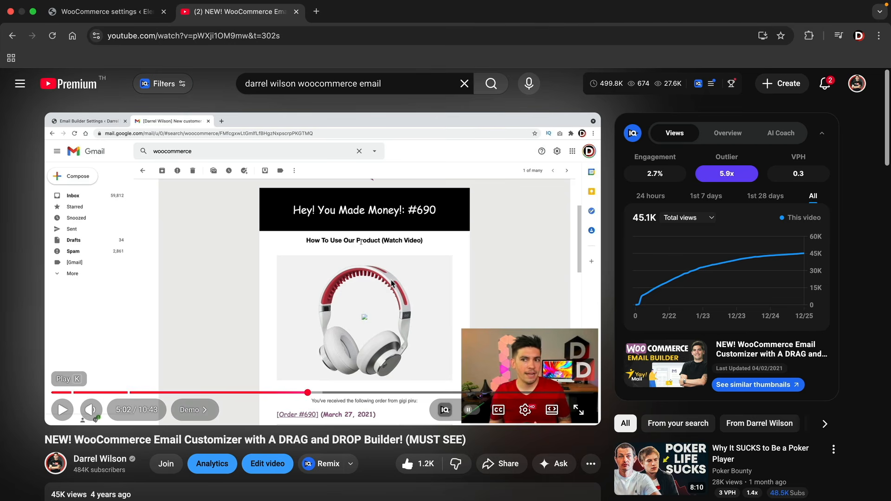
left_click(333, 393)
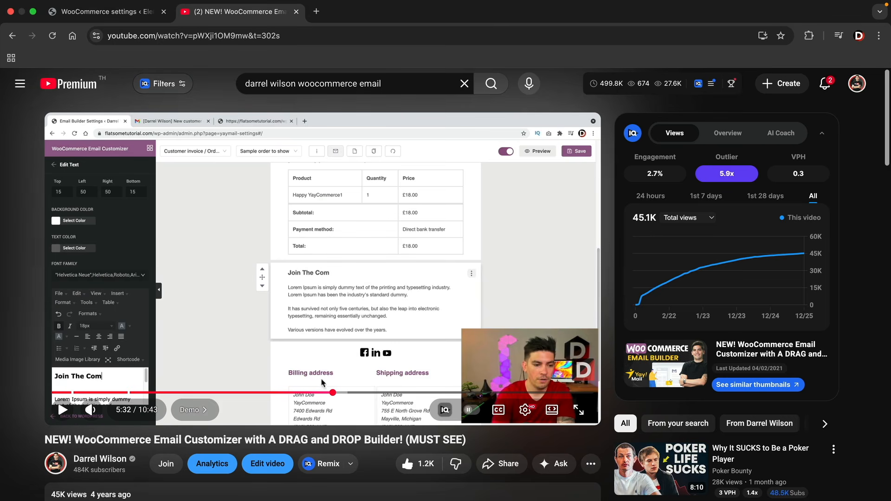
left_click_drag(344, 395, 361, 394)
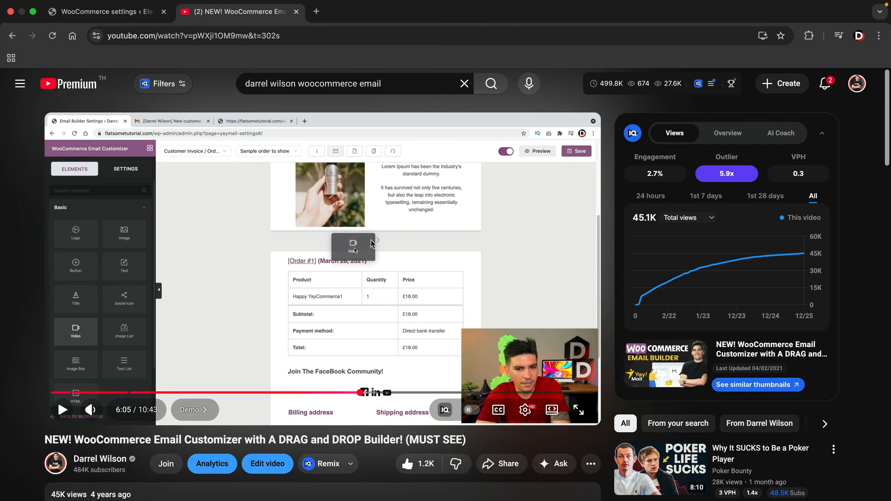
left_click(126, 15)
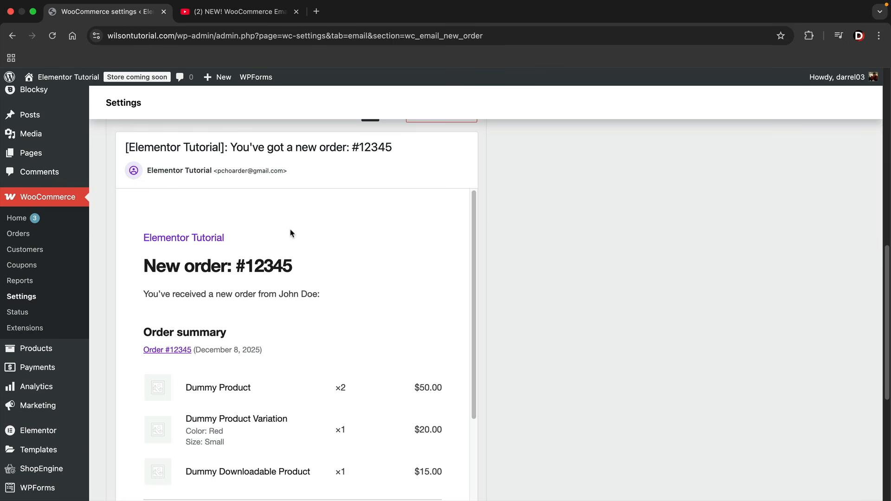
scroll(556, 322, "up", 10)
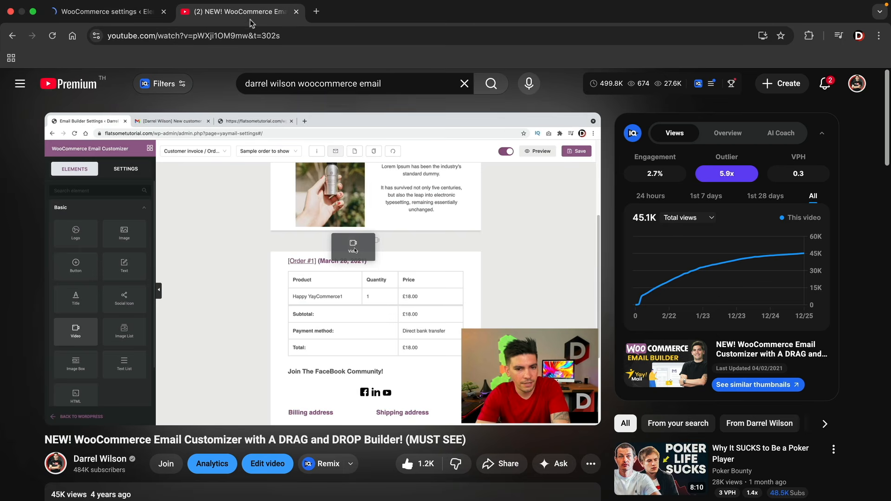
left_click(234, 11)
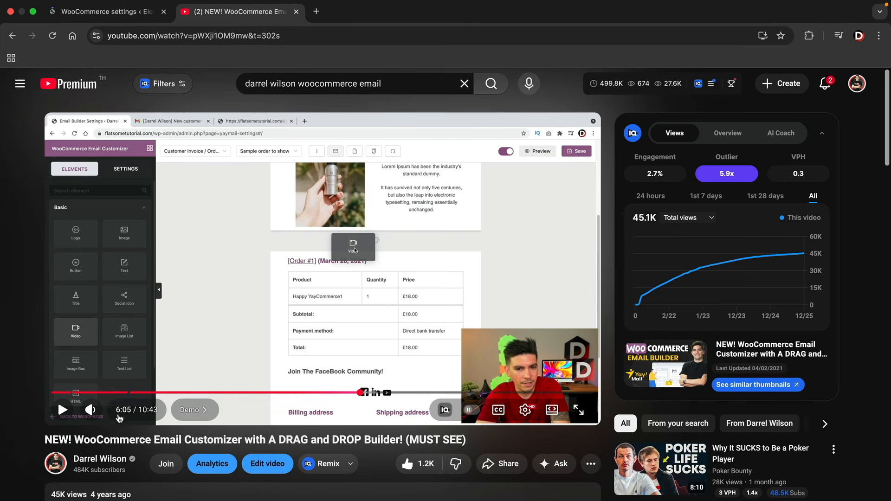
left_click(114, 15)
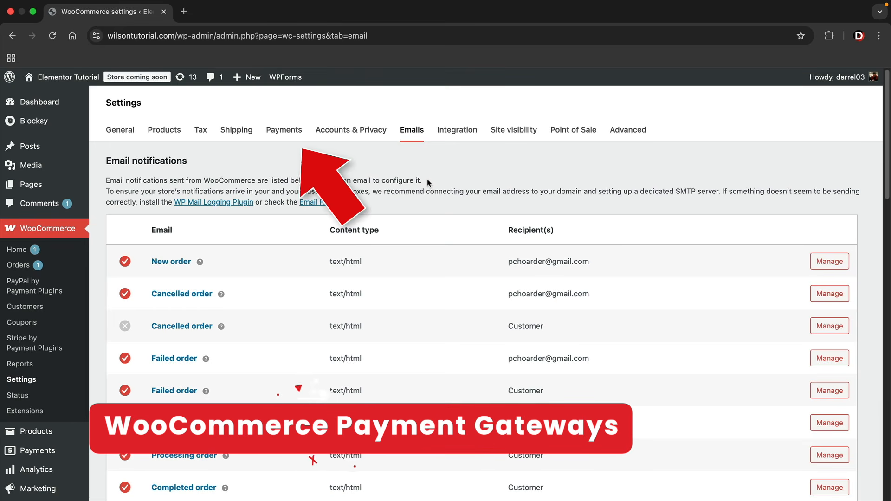
Reveal the additional payment provider options in the WooCommerce Payments settings
left_click(295, 136)
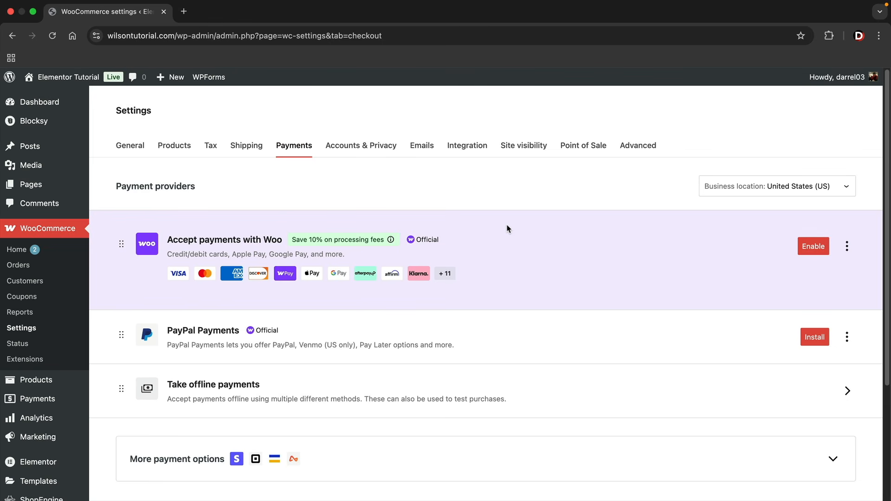
scroll(506, 229, "down", 5)
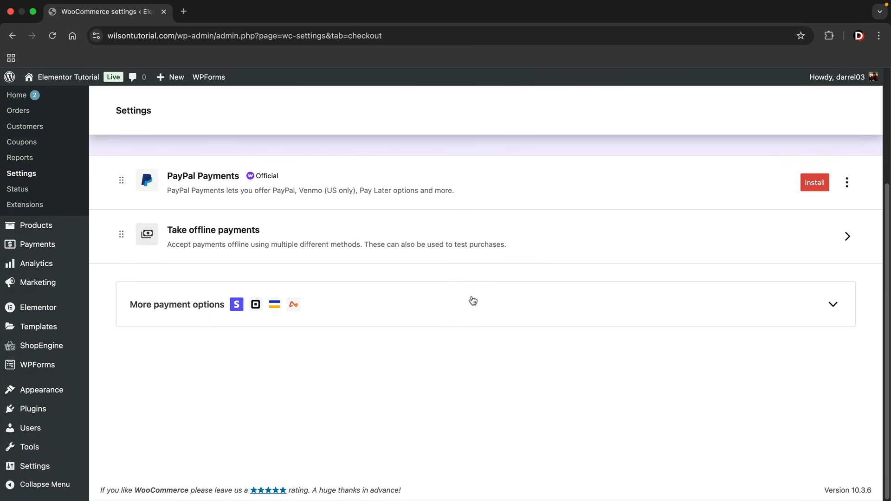
left_click(473, 300)
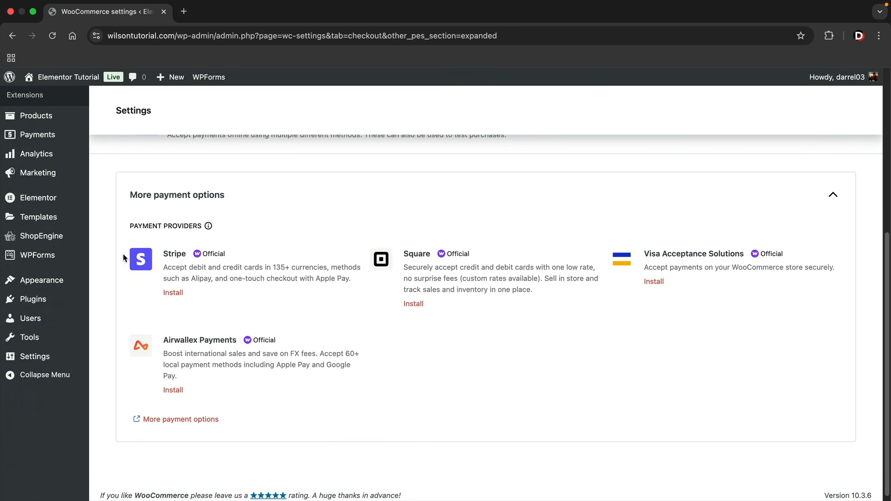
Go to the Plugins > Add Plugin page, ready to search
mouse_move(44, 301)
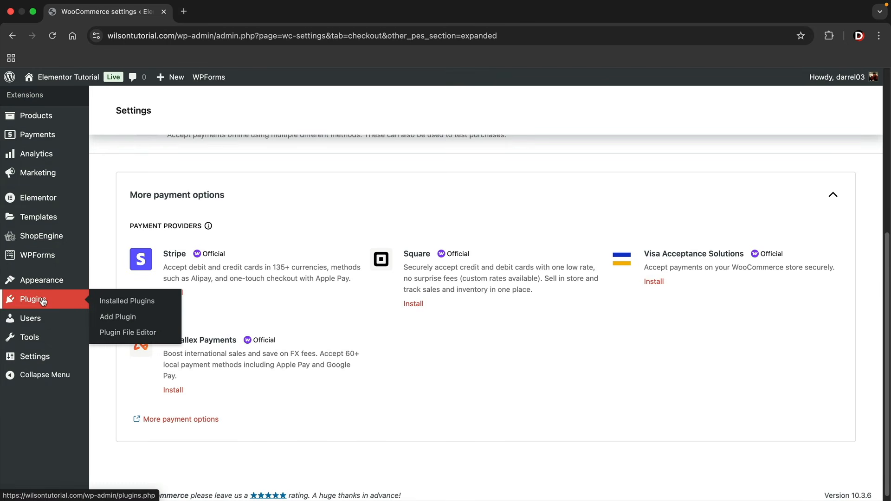
left_click(132, 320)
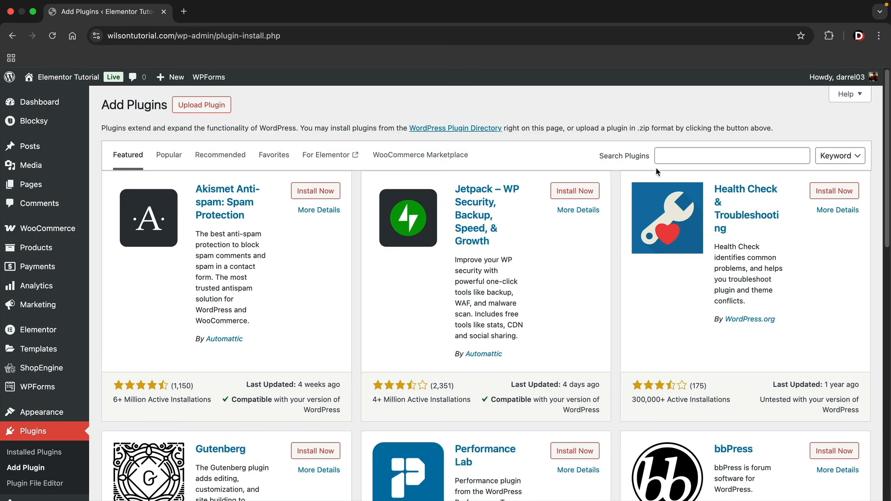
left_click(673, 154)
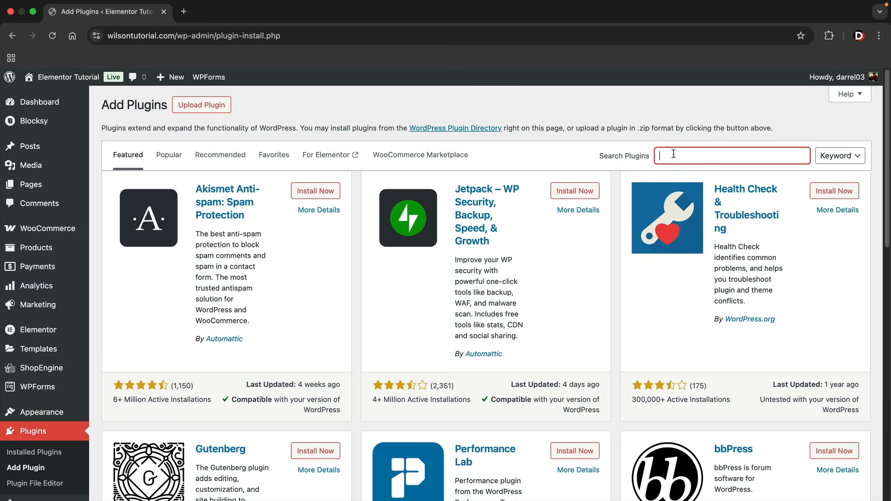
Search for 'stripe', then install and activate Payment Plugins for Stripe WooCommerce
type("stripe")
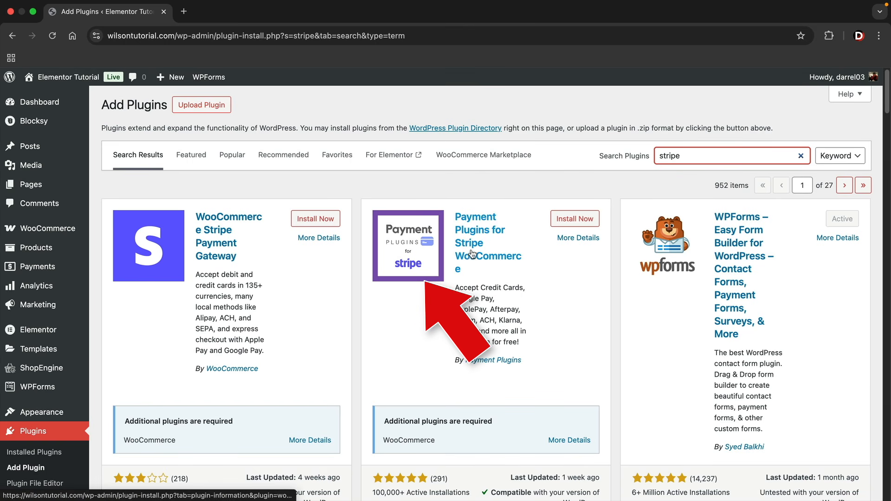
scroll(472, 260, "down", 2)
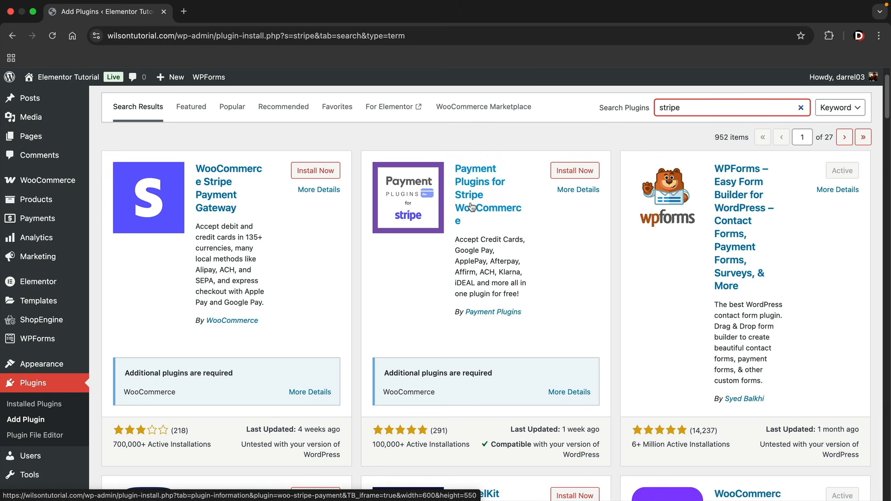
left_click(575, 172)
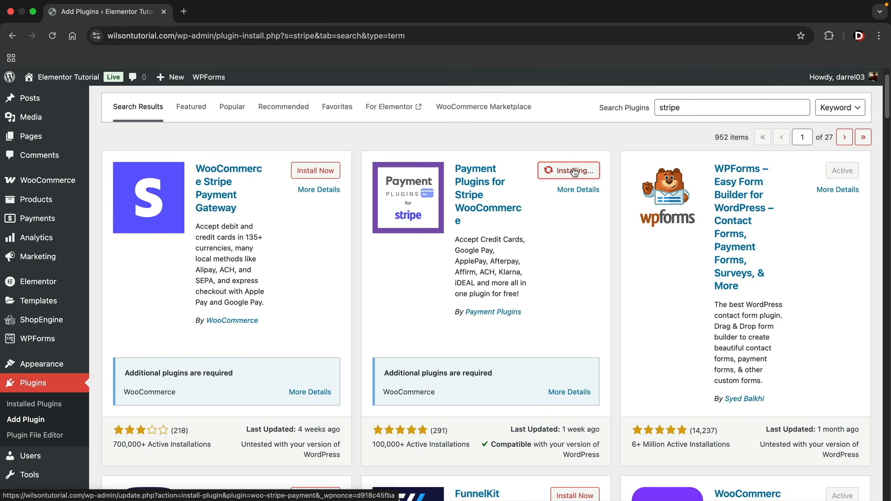
left_click(580, 172)
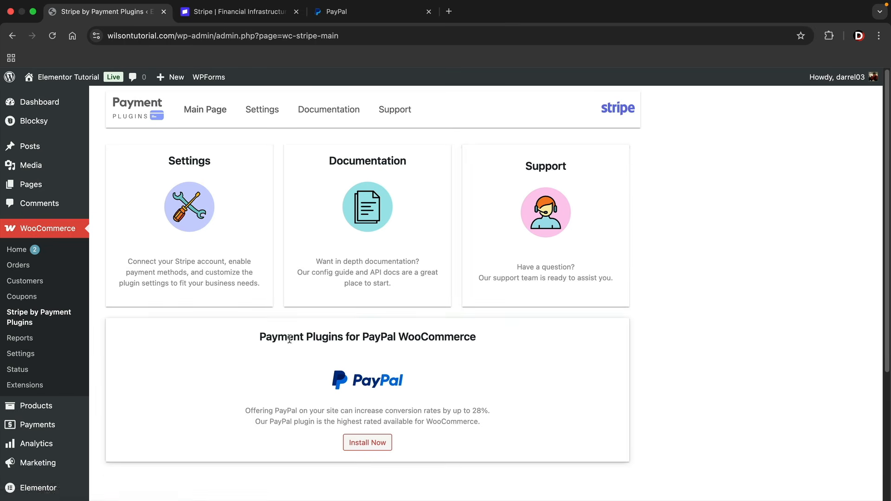
Install and activate Payment Plugins for PayPal WooCommerce, then open the Stripe plugin settings
left_click_drag(260, 338, 472, 339)
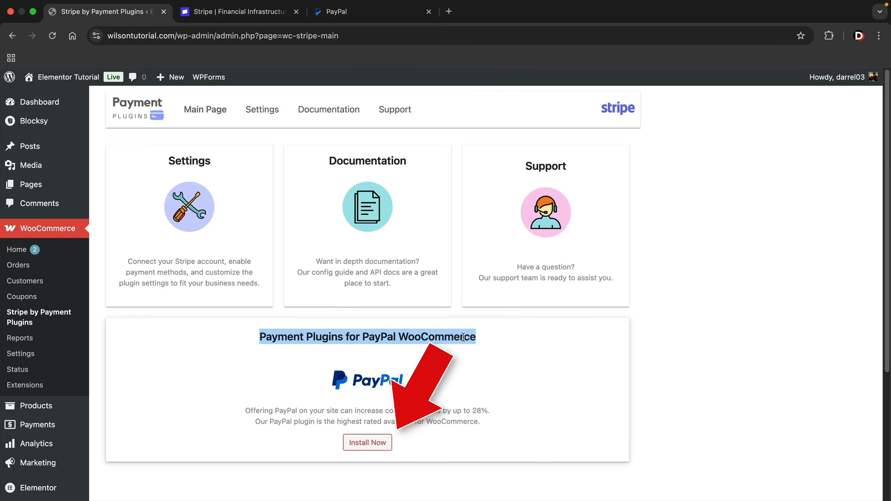
left_click(369, 443)
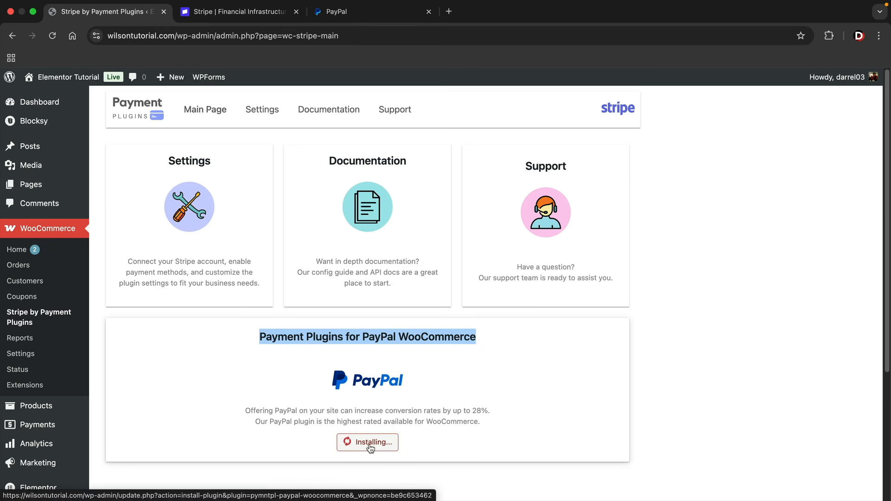
left_click(370, 446)
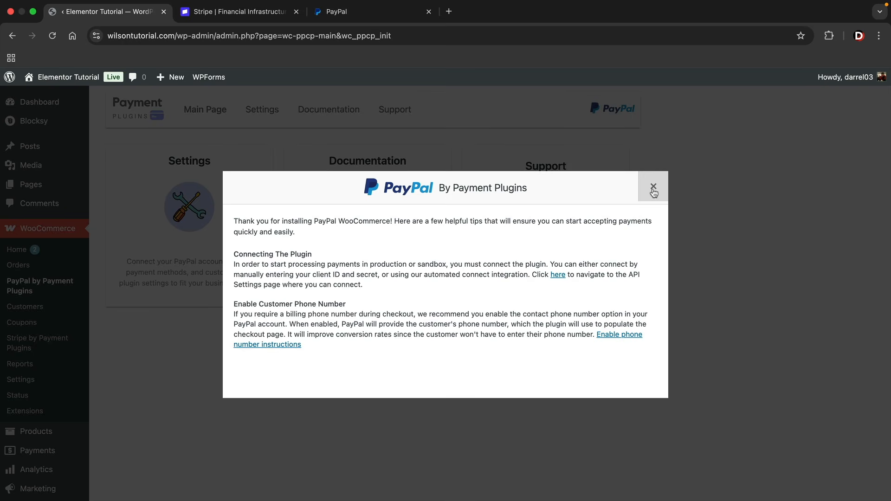
left_click(651, 189)
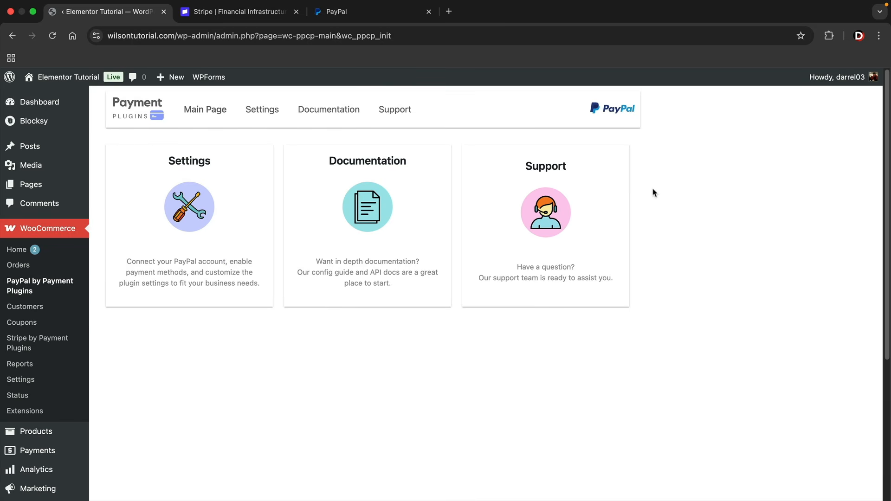
left_click(33, 343)
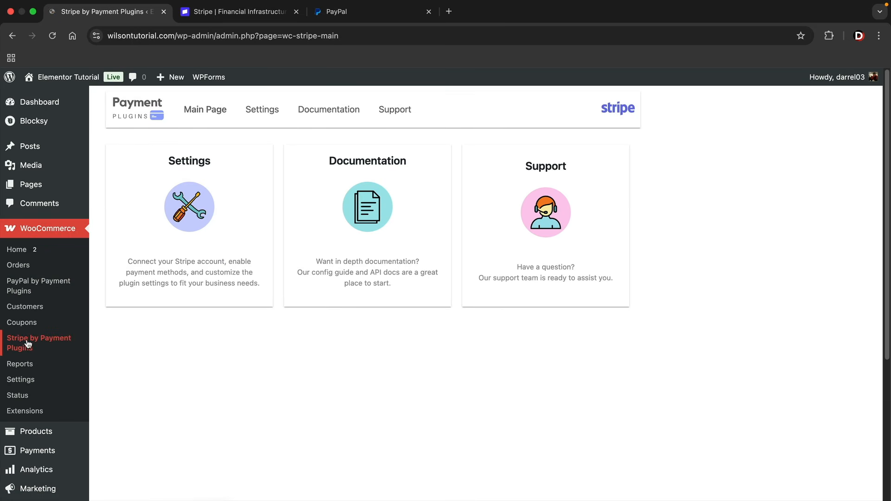
left_click(260, 114)
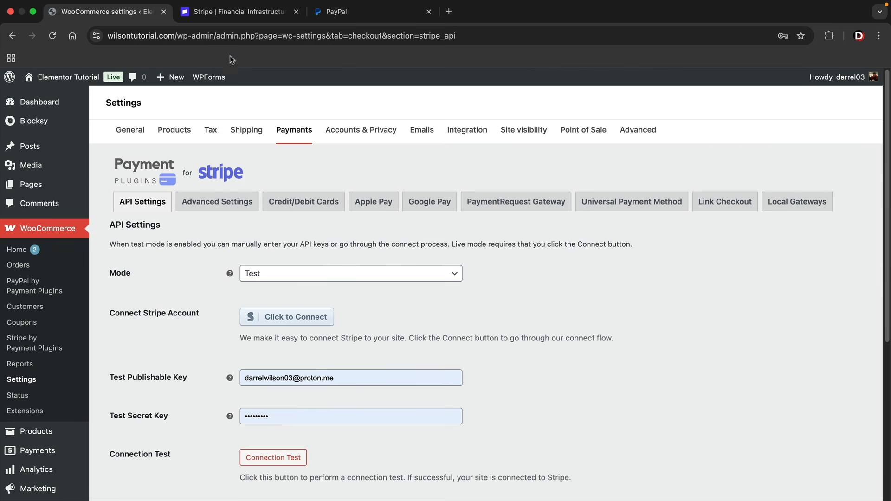
Switch to the browser tab showing the Stripe website at stripe.com
left_click(237, 12)
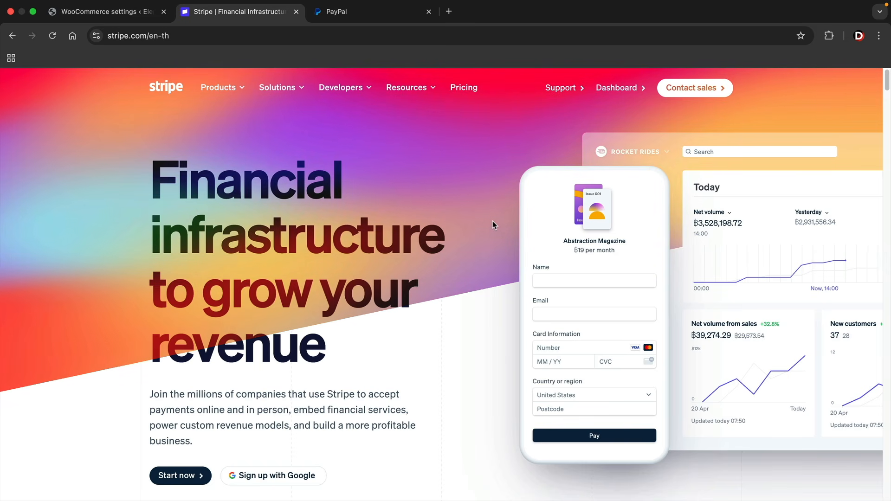
Load the Stripe account dashboard, then return to the WooCommerce Stripe API settings tab
left_click(622, 84)
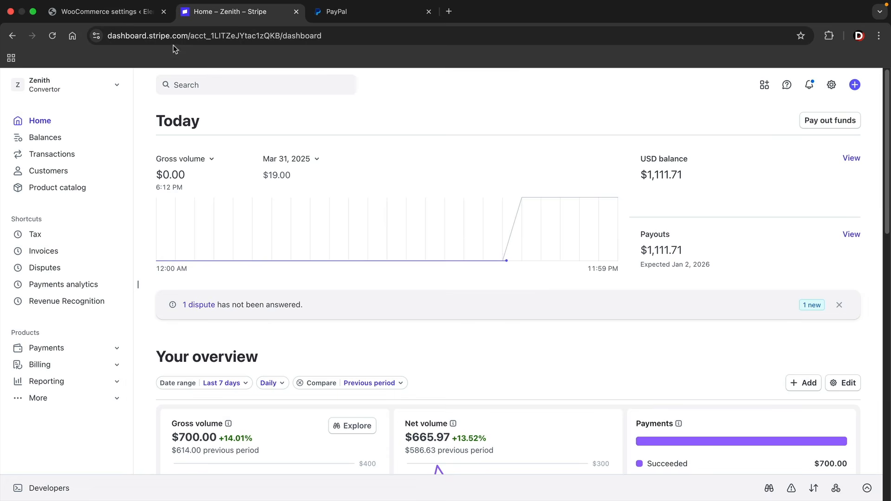
left_click(97, 13)
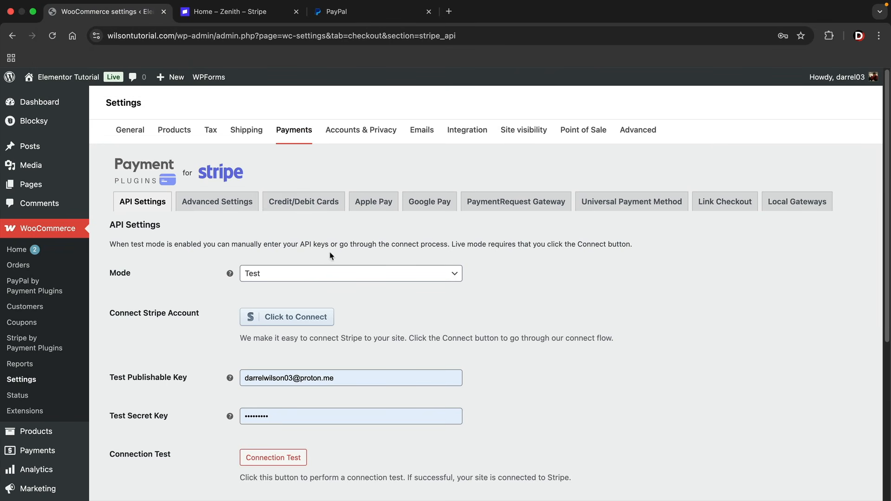
Connect the Kopicoffee Stripe account to the store so the test publishable and secret keys fill in
scroll(194, 256, "down", 2)
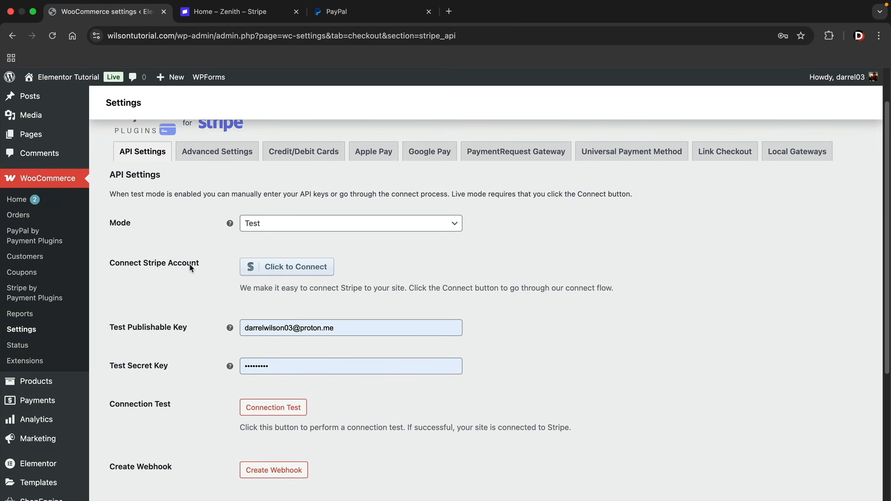
left_click(276, 268)
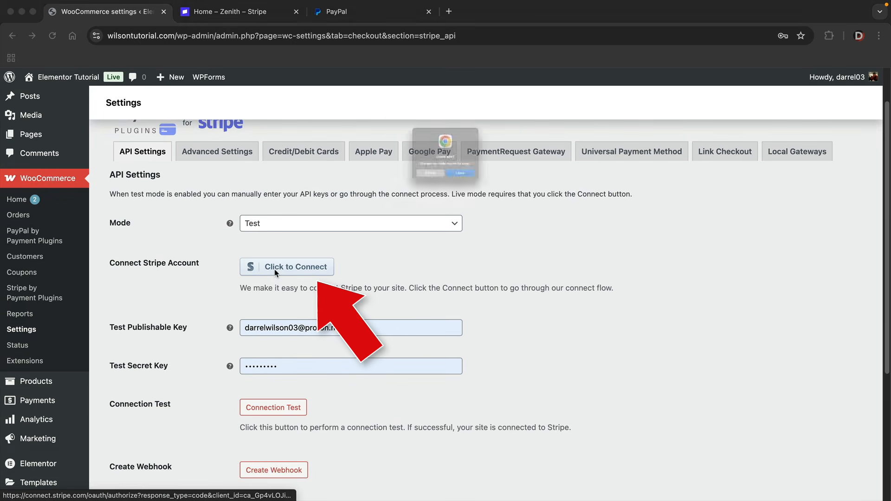
left_click(477, 194)
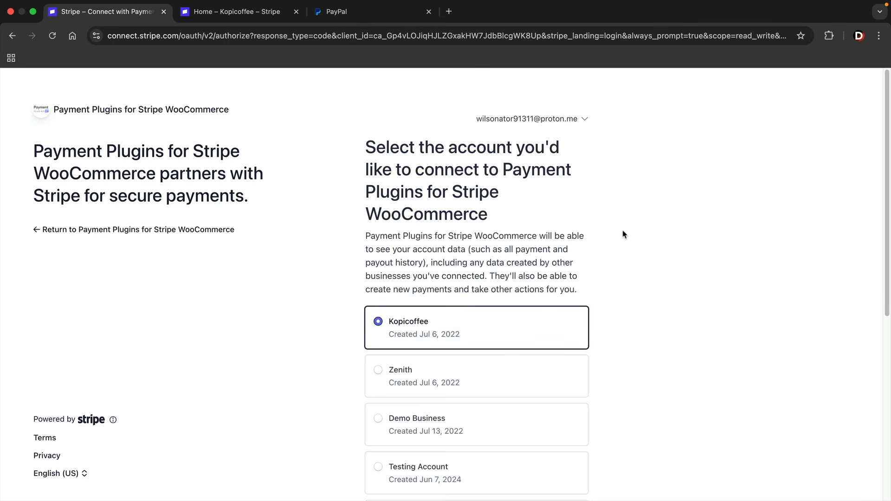
scroll(678, 313, "down", 5)
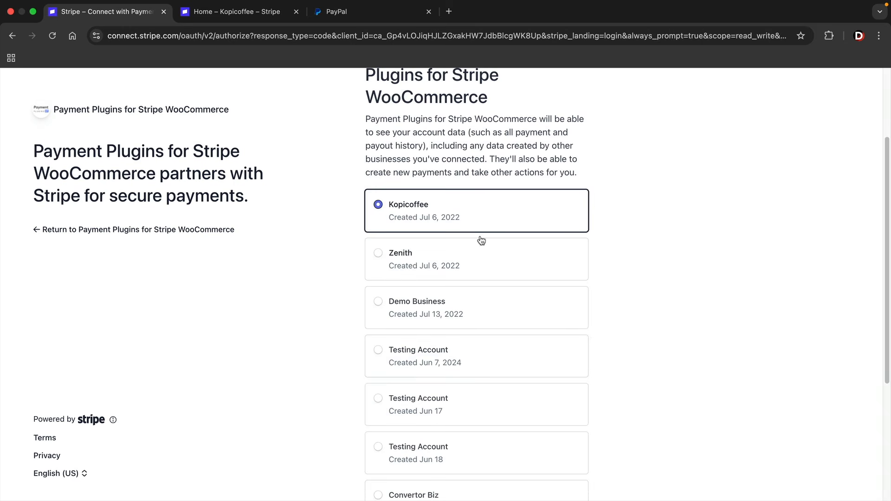
left_click(407, 208)
scroll(421, 213, "down", 8)
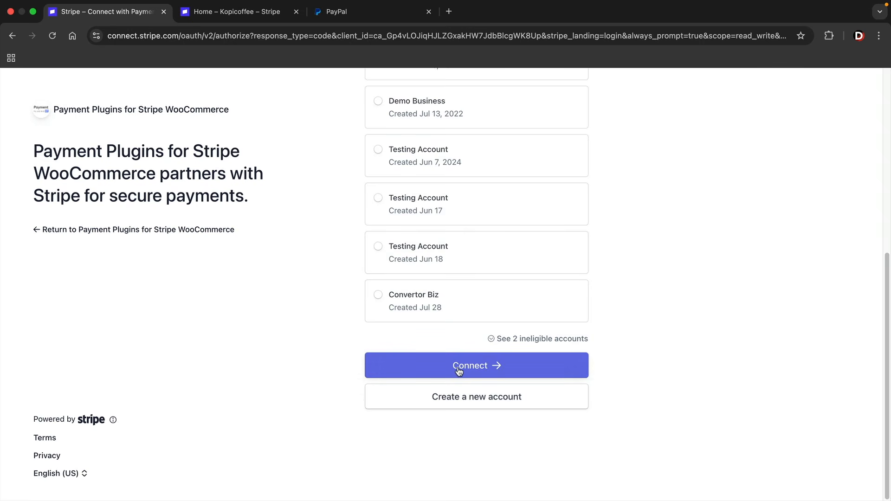
left_click(459, 370)
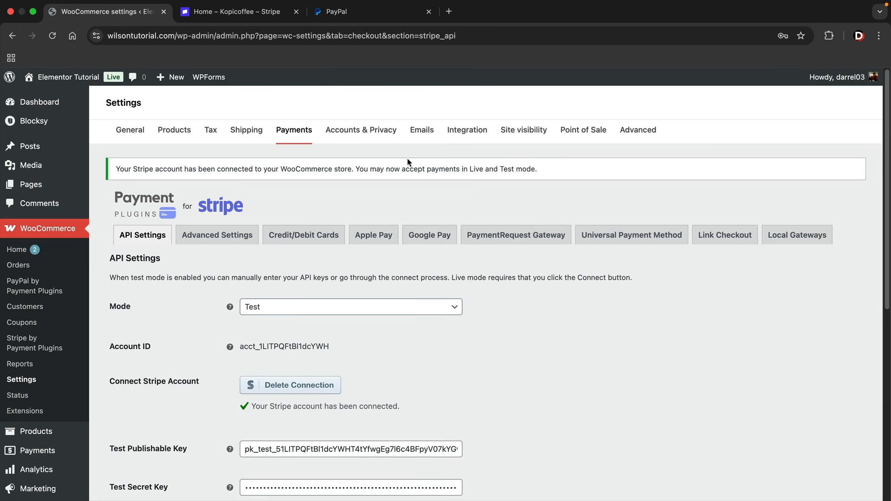
Switch the Stripe plugin mode to Live and back to Test, then save the settings
scroll(436, 274, "down", 3)
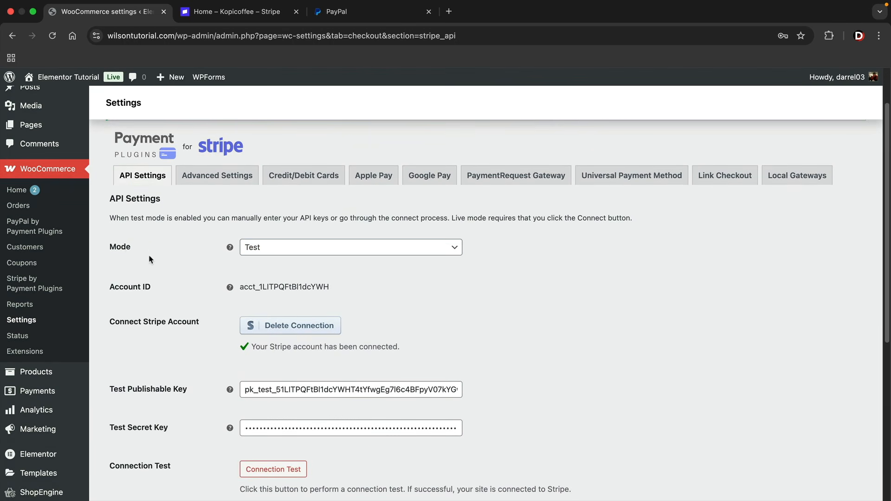
left_click(279, 256)
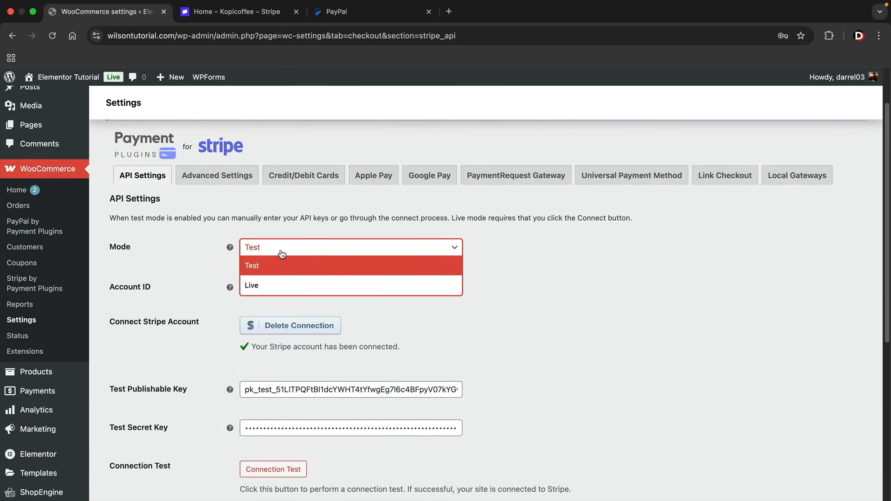
left_click(274, 285)
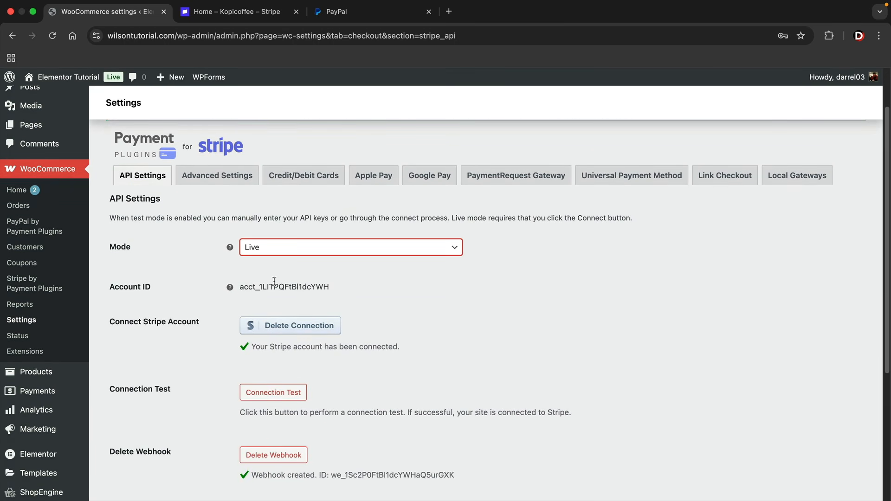
left_click(320, 252)
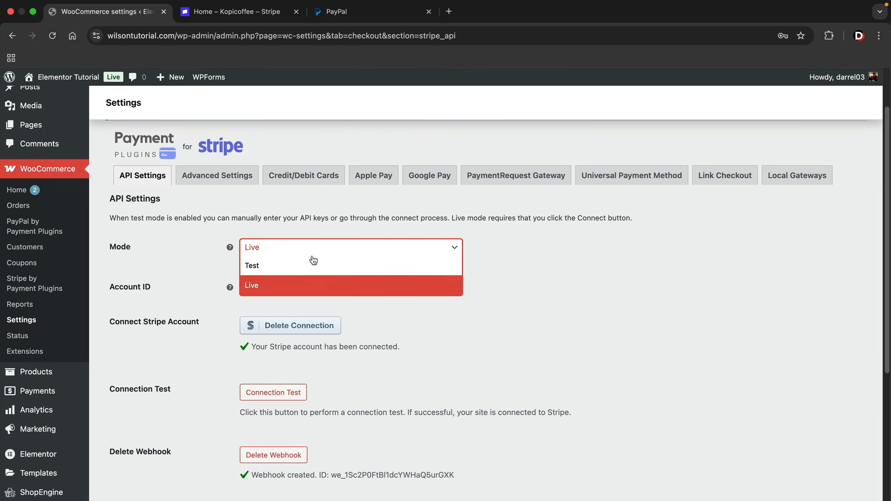
left_click(287, 269)
scroll(234, 287, "down", 6)
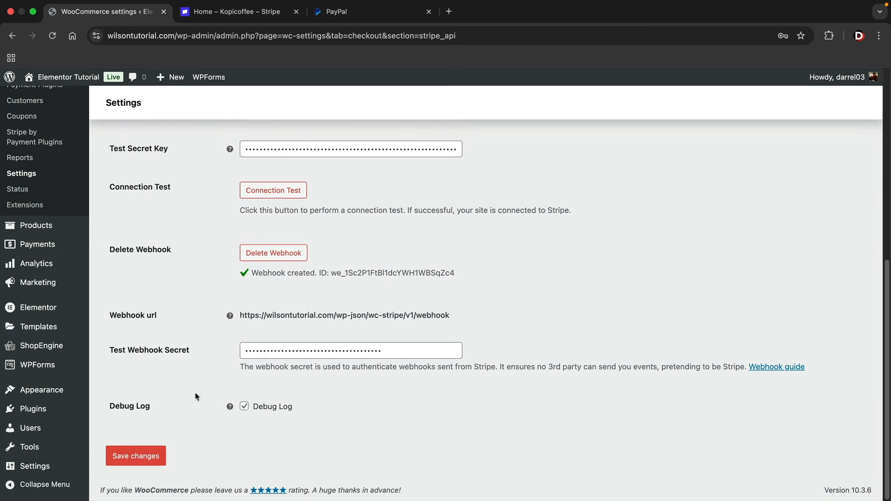
left_click(141, 457)
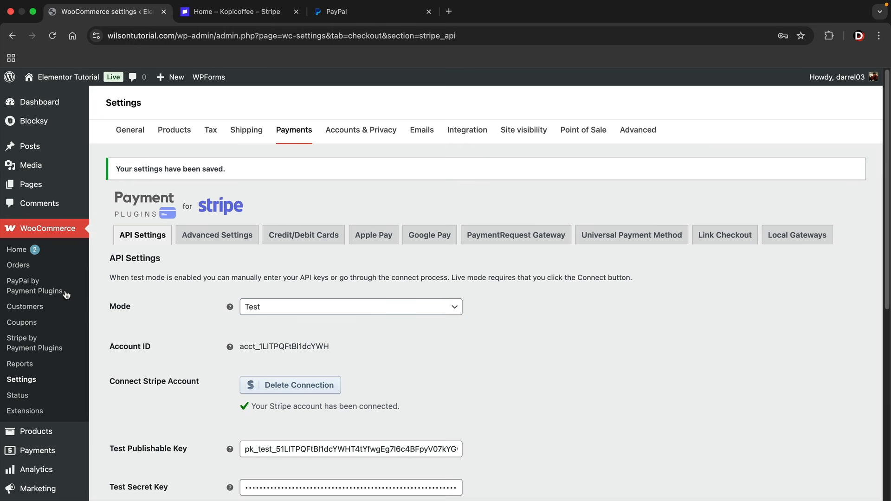
View the PayPal by Payment Plugins API settings, then switch to the PayPal website tab
left_click(33, 289)
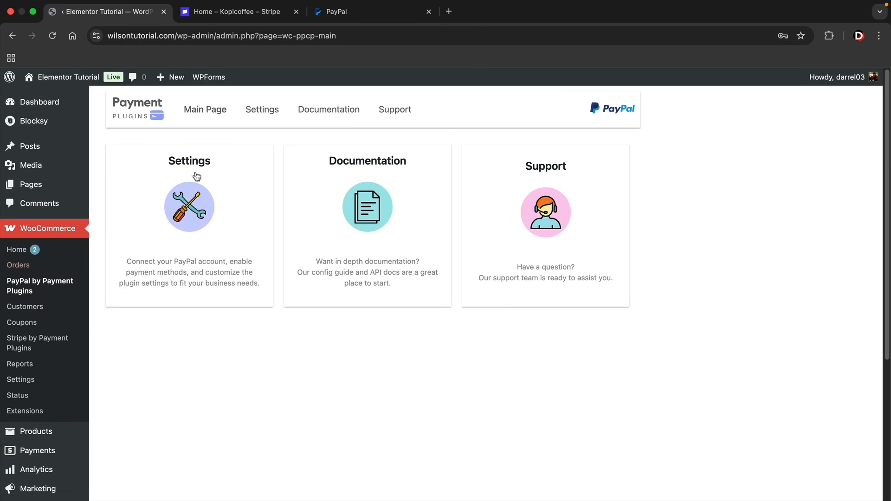
left_click(266, 110)
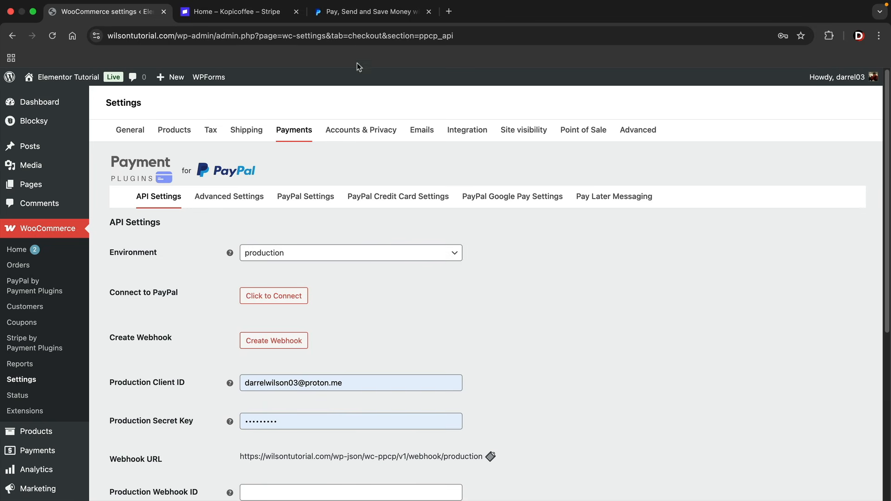
left_click(366, 11)
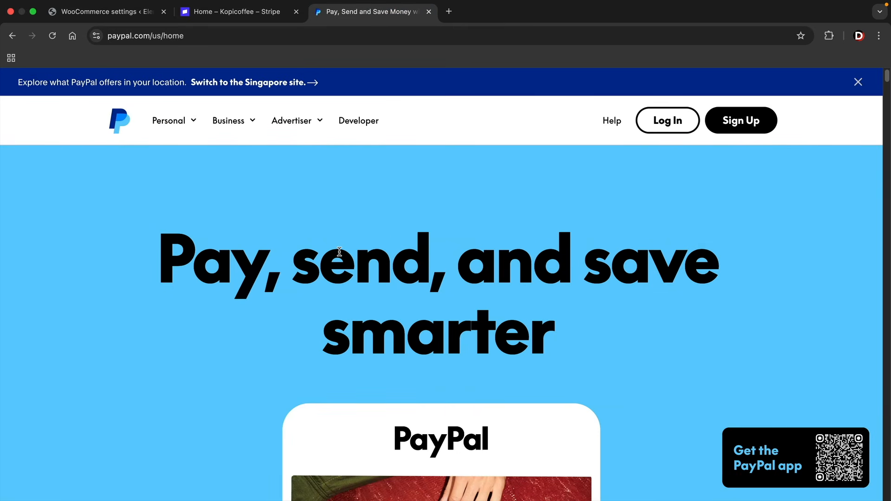
On PayPal's sign-up page, compare Personal and Business, keep Business, then return to the WooCommerce PayPal settings
scroll(423, 355, "down", 1)
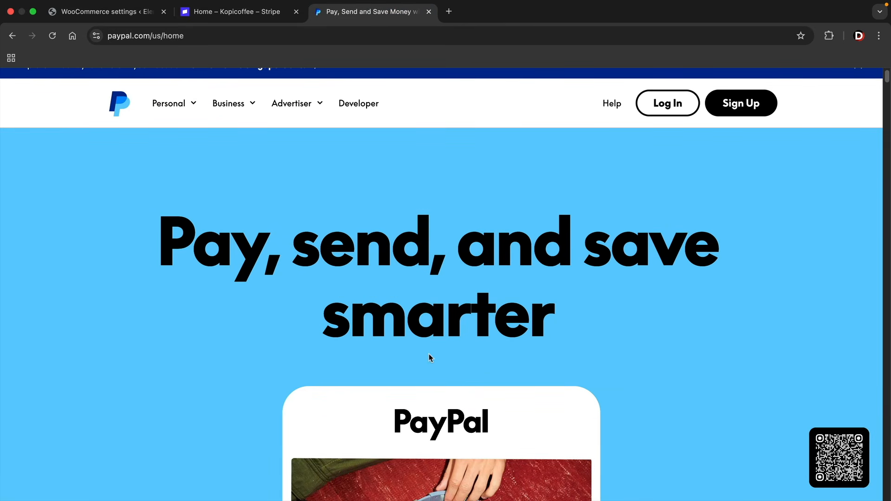
scroll(430, 356, "up", 1)
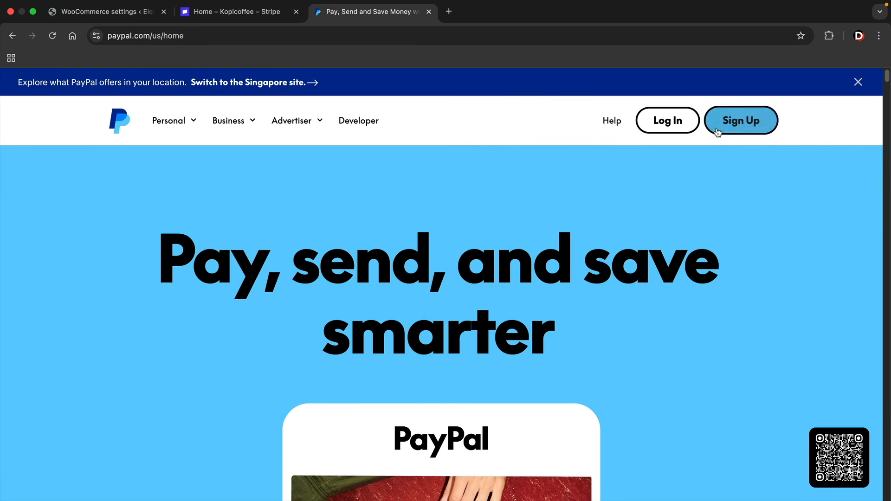
left_click(739, 126)
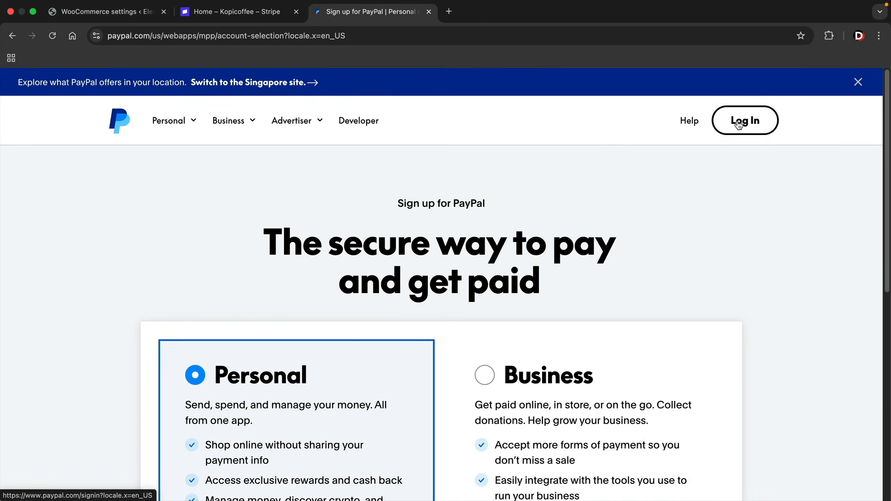
scroll(760, 291, "down", 4)
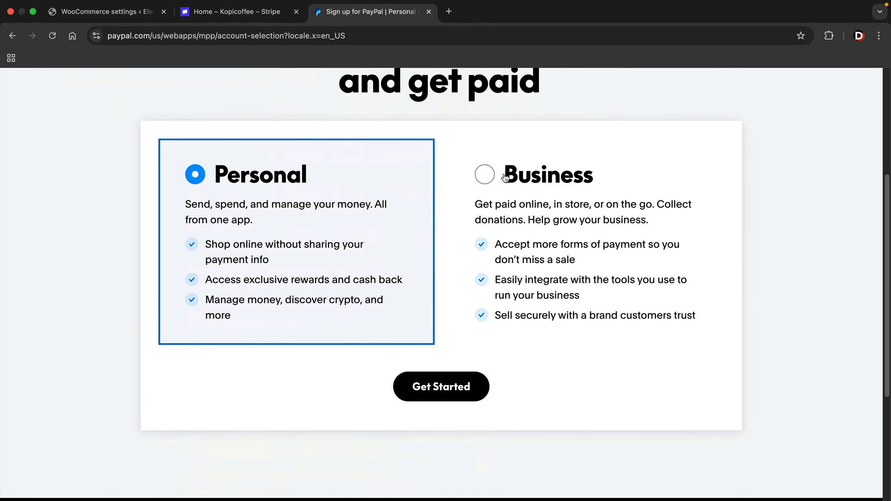
left_click(486, 178)
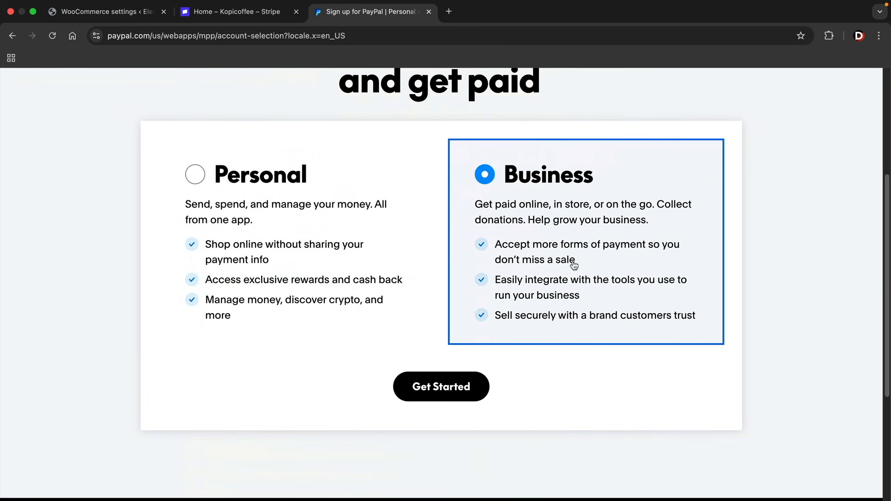
left_click(262, 186)
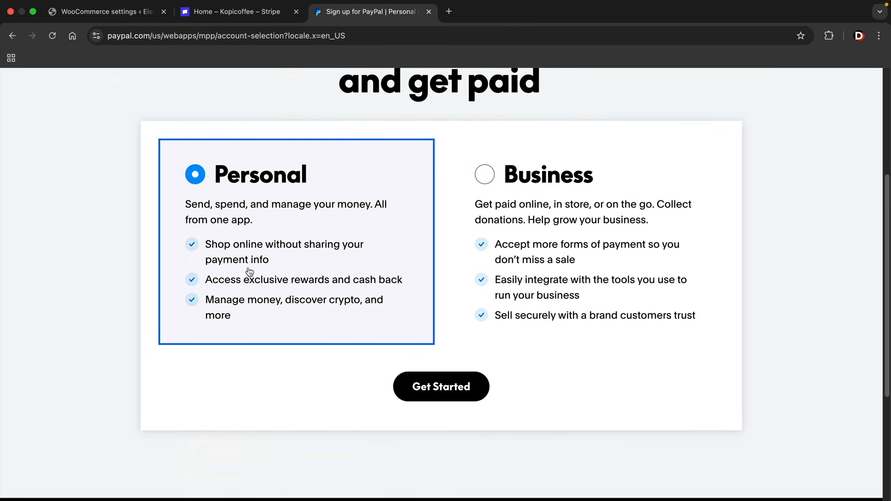
left_click(511, 176)
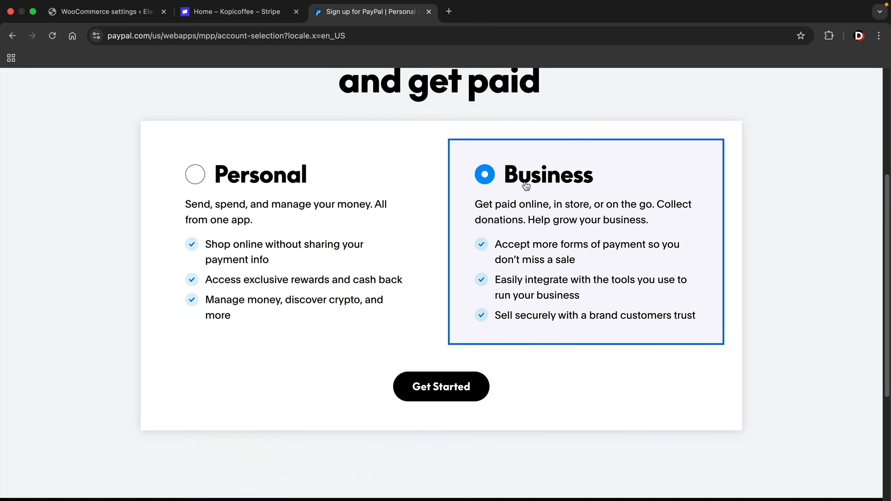
scroll(537, 259, "up", 5)
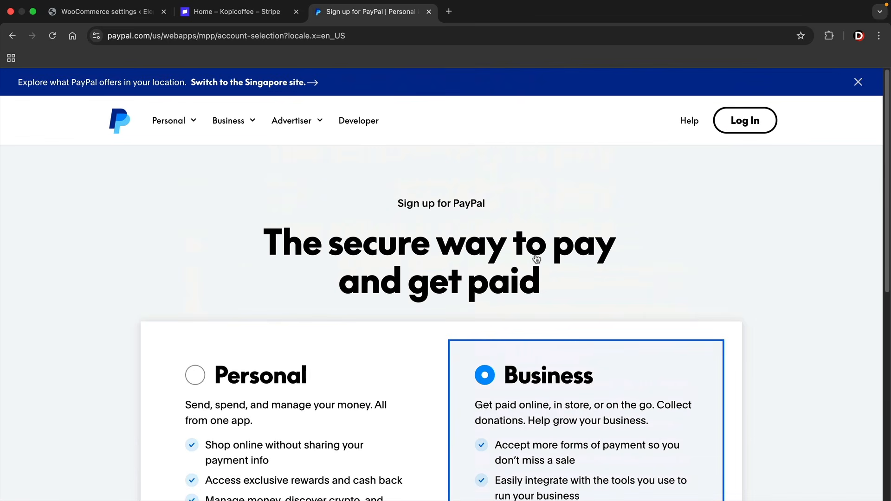
left_click(123, 13)
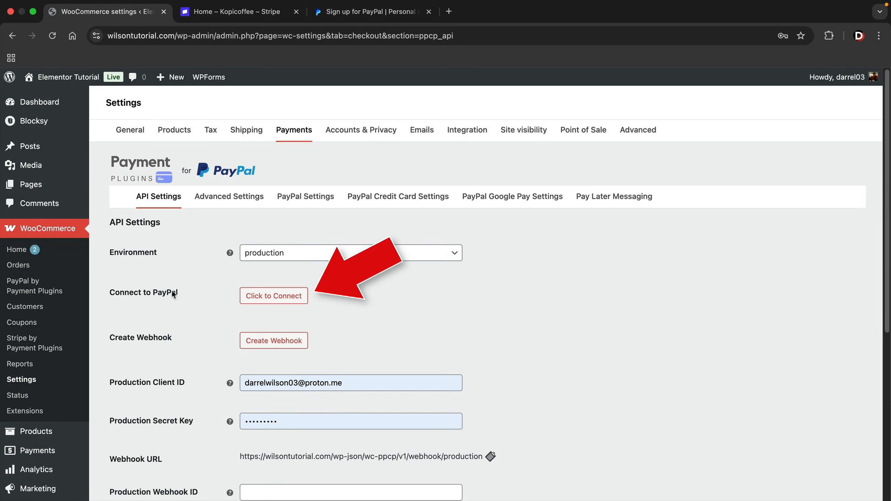
Connect the store to PayPal and review the connected settings with the created webhook
left_click(296, 298)
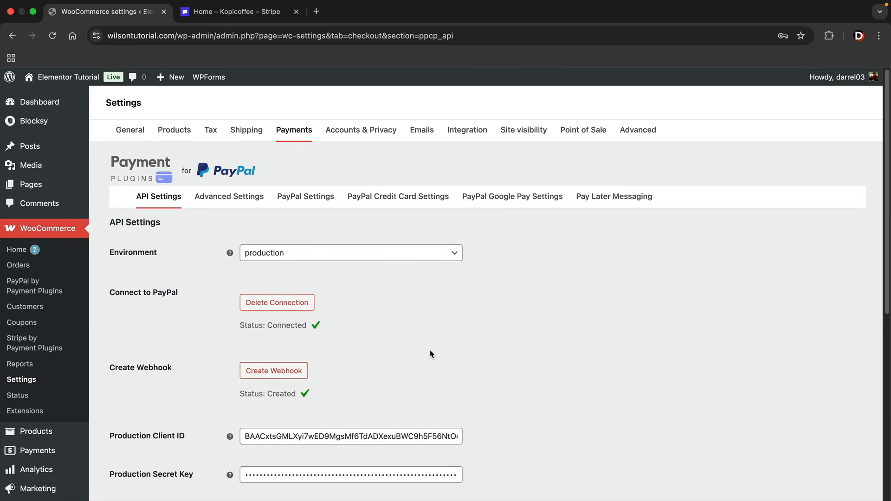
scroll(431, 354, "down", 1)
scroll(420, 353, "up", 1)
scroll(251, 298, "down", 6)
scroll(209, 362, "down", 2)
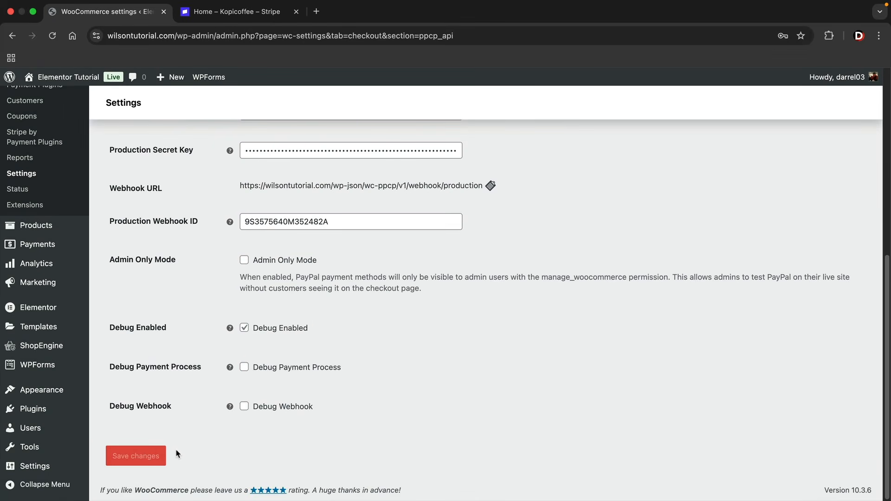
scroll(176, 454, "up", 12)
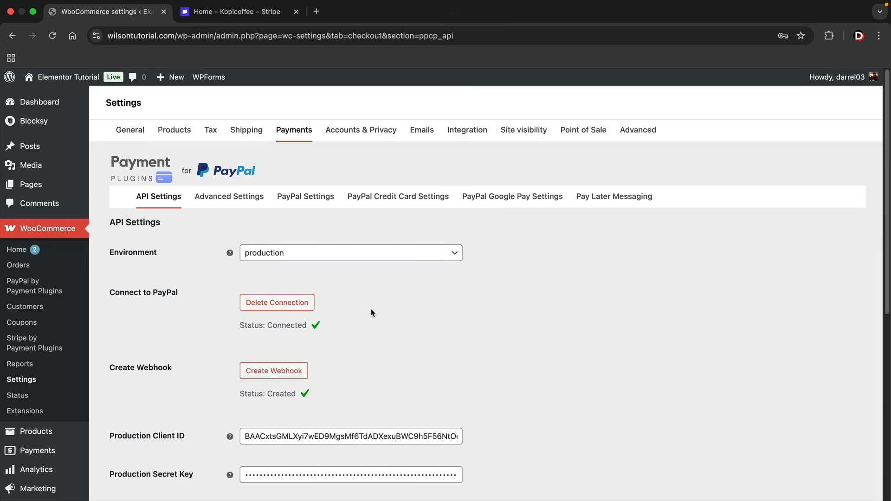
Visit the Garderobe storefront and go to its Products page
mouse_move(56, 78)
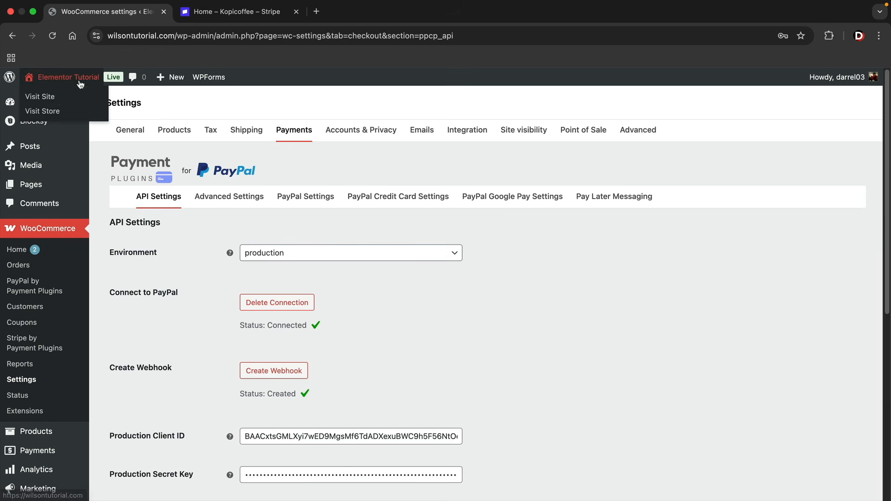
left_click(56, 97)
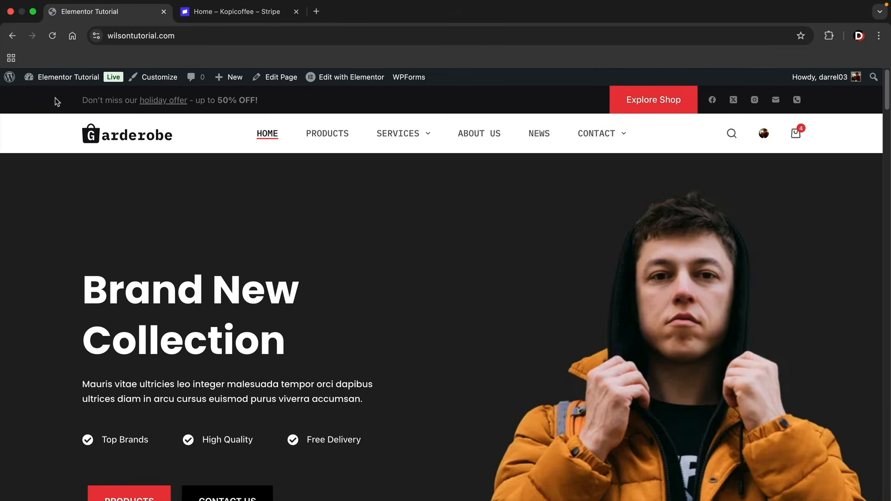
left_click(337, 136)
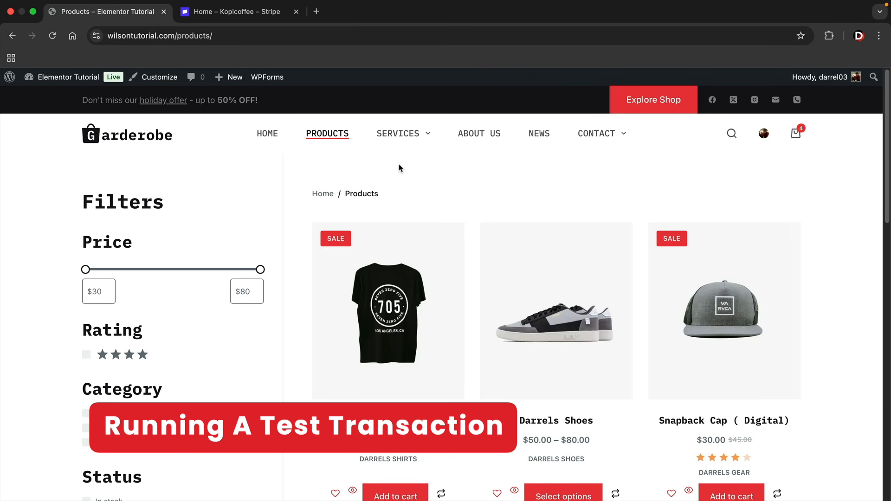
Add the Black T Shirt to the cart, try Local pickup, and return to Flat rate shipping
scroll(275, 261, "down", 3)
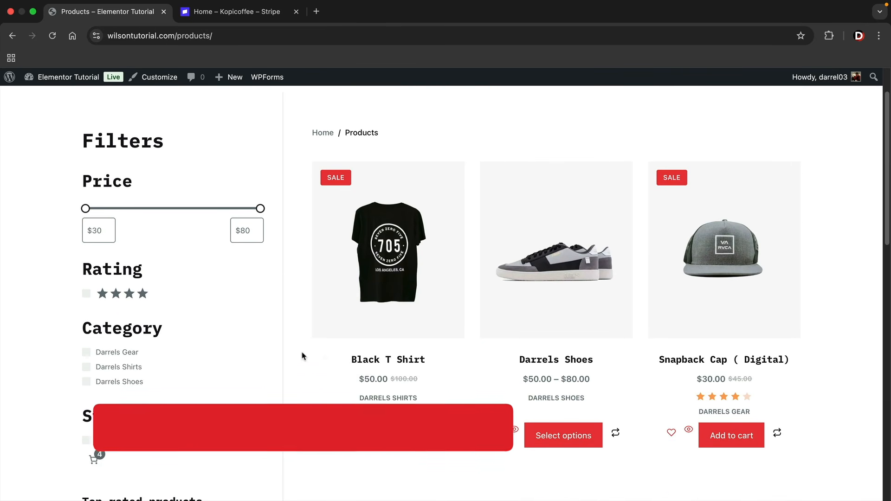
left_click(396, 439)
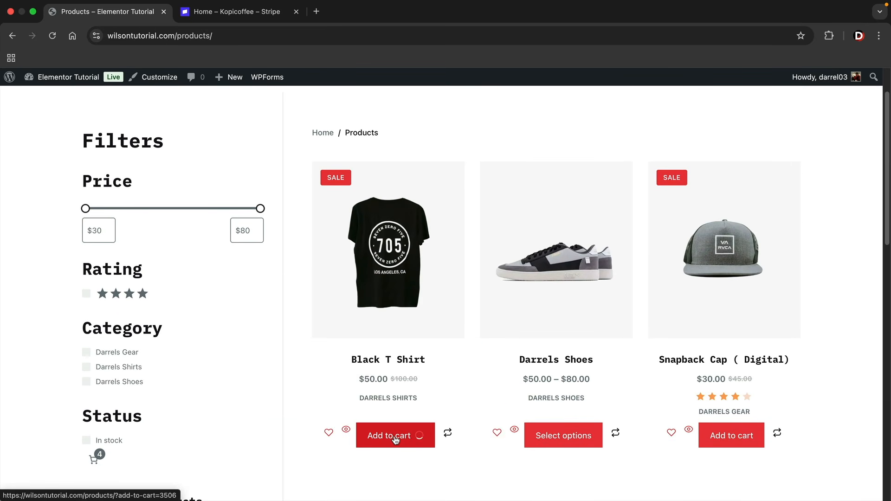
left_click(396, 439)
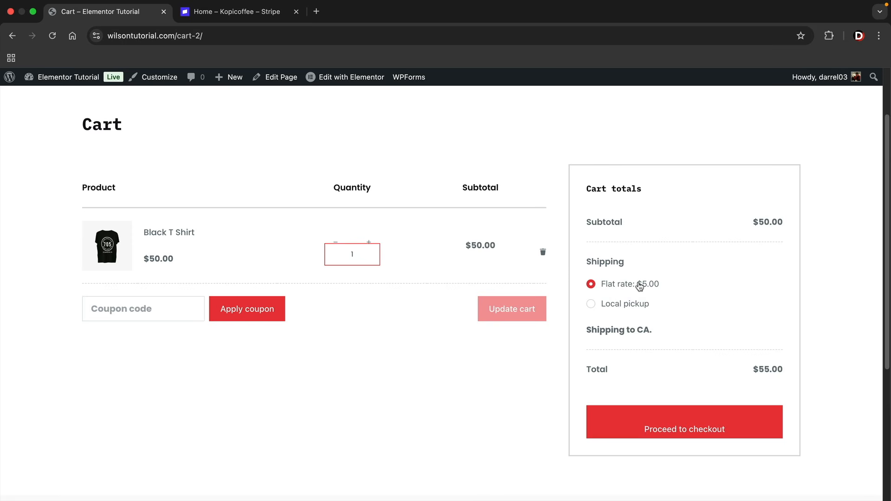
left_click(591, 304)
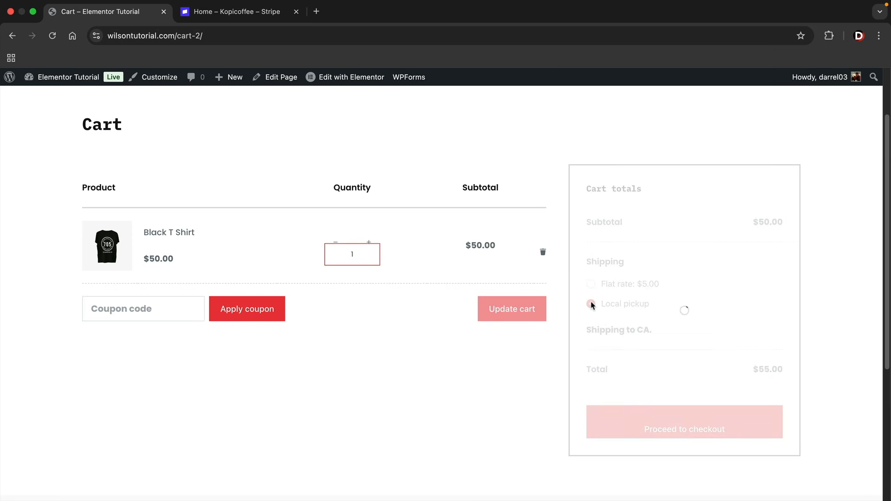
left_click(591, 284)
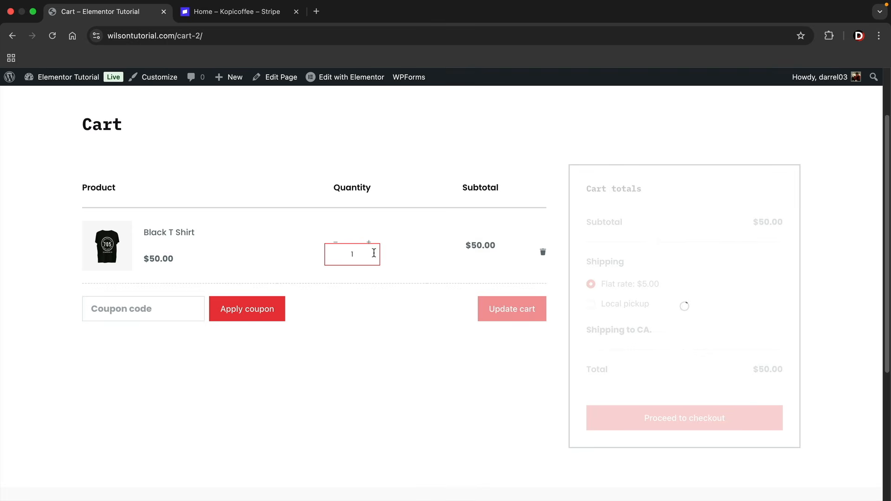
Change the T-shirt quantity to 3, update the cart to $150.00, and proceed to checkout
left_click_drag(362, 254, 304, 254)
type("3")
left_click(427, 314)
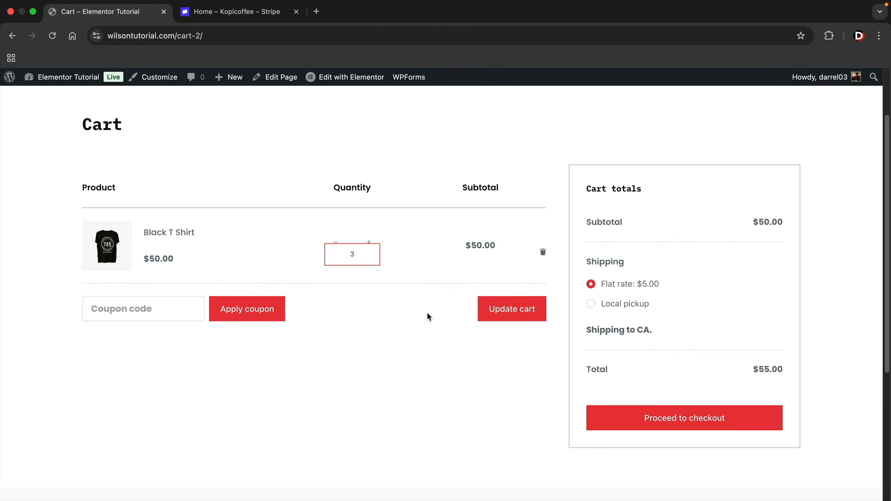
left_click(522, 315)
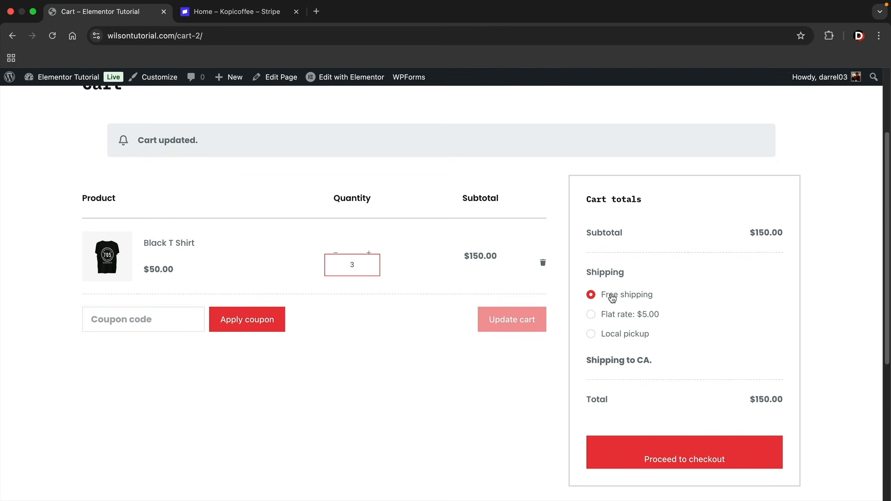
left_click(688, 459)
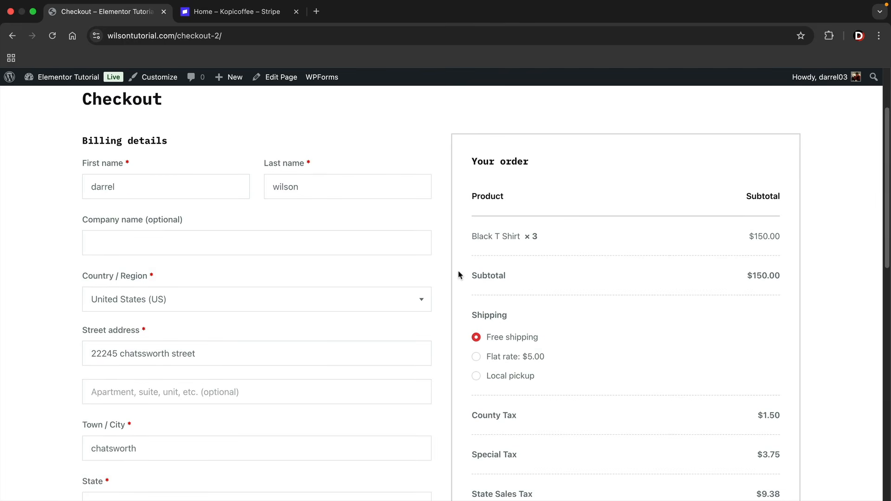
left_click(110, 297)
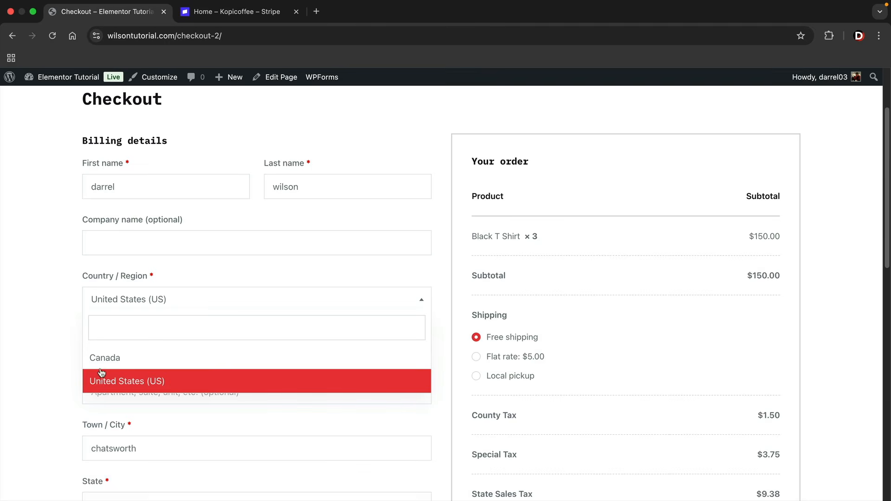
left_click(68, 360)
scroll(451, 374, "down", 10)
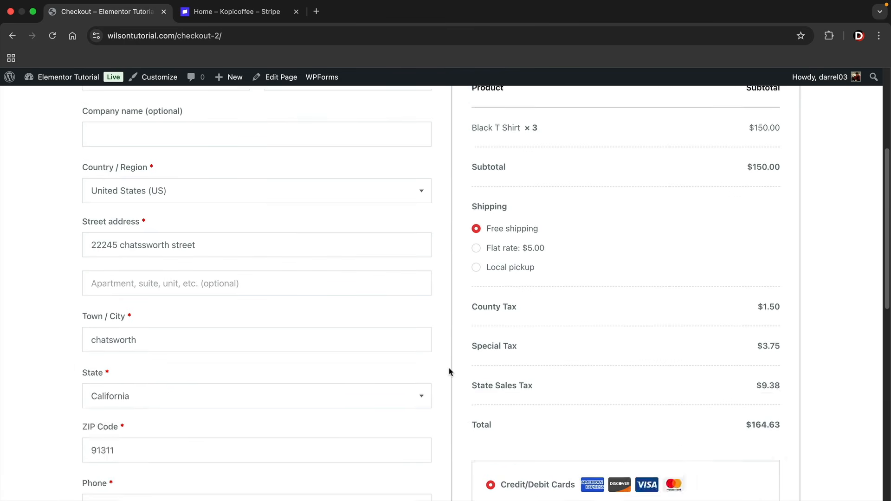
scroll(451, 372, "up", 1)
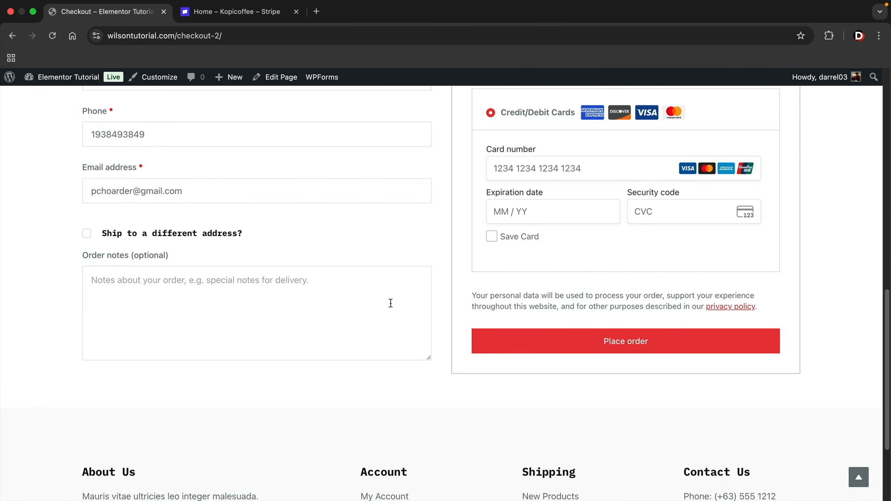
left_click(85, 236)
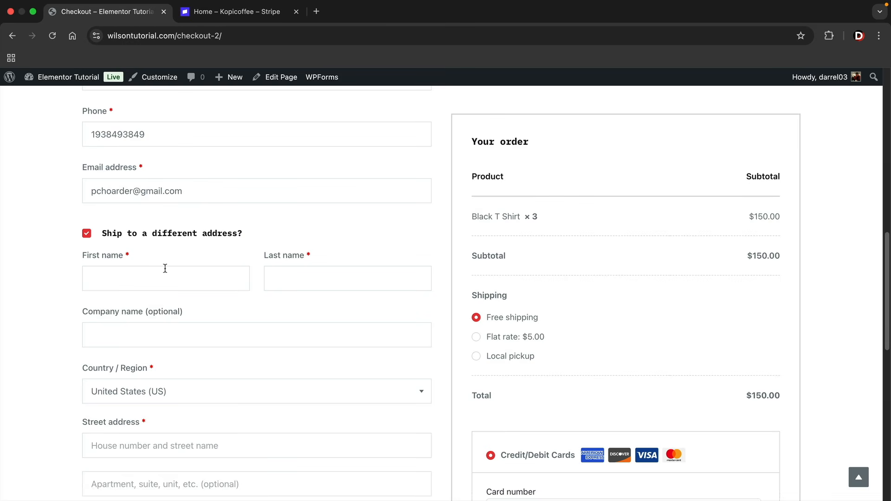
left_click(86, 234)
scroll(455, 297, "up", 4)
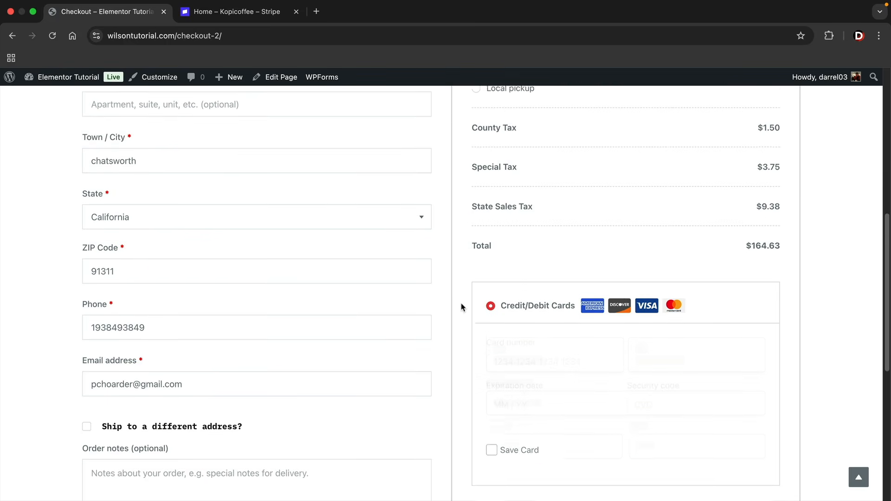
scroll(463, 306, "up", 5)
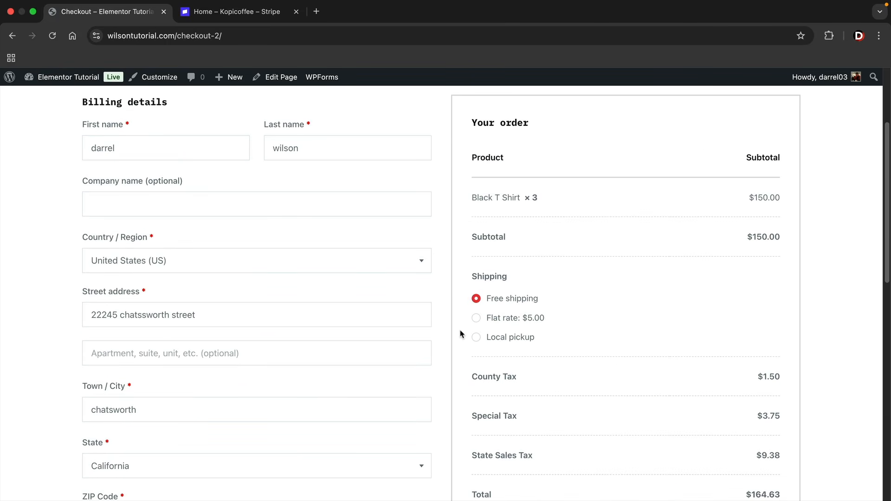
scroll(462, 334, "down", 3)
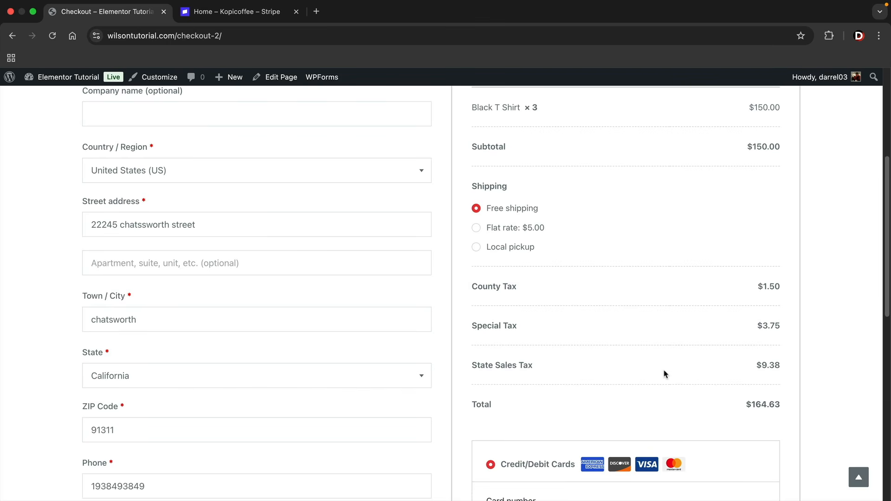
scroll(665, 375, "down", 8)
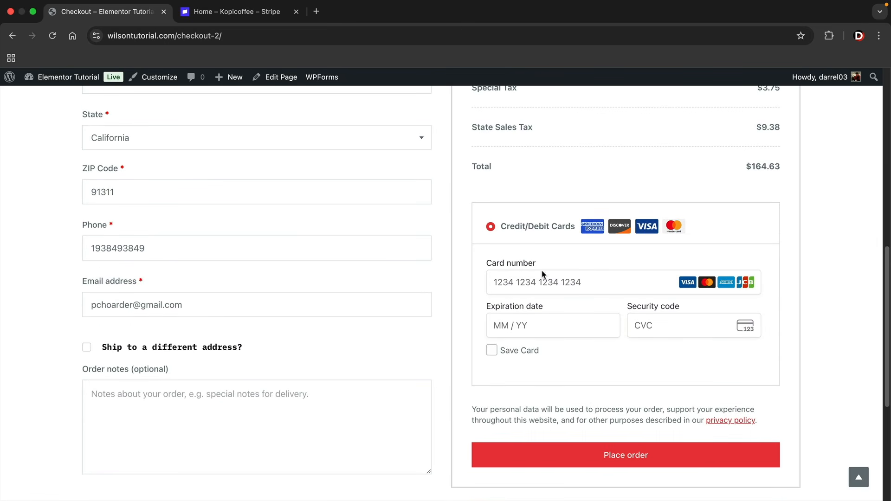
scroll(539, 287, "down", 1)
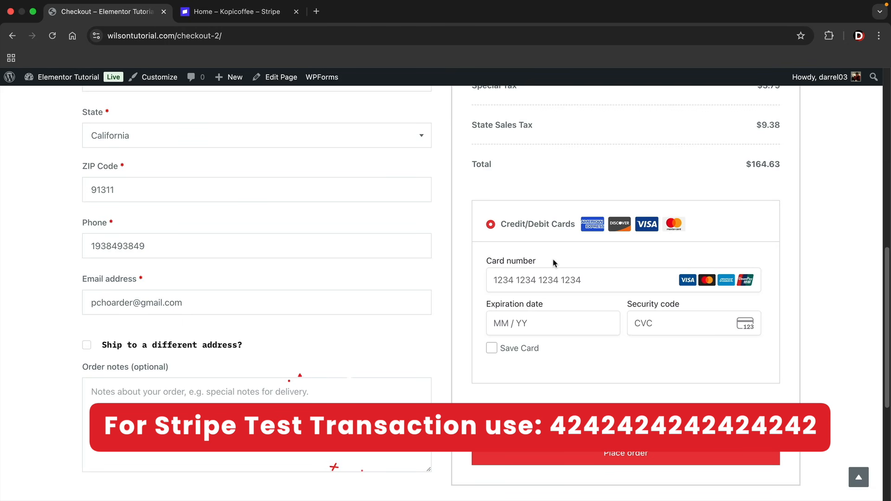
left_click(543, 284)
type("4")
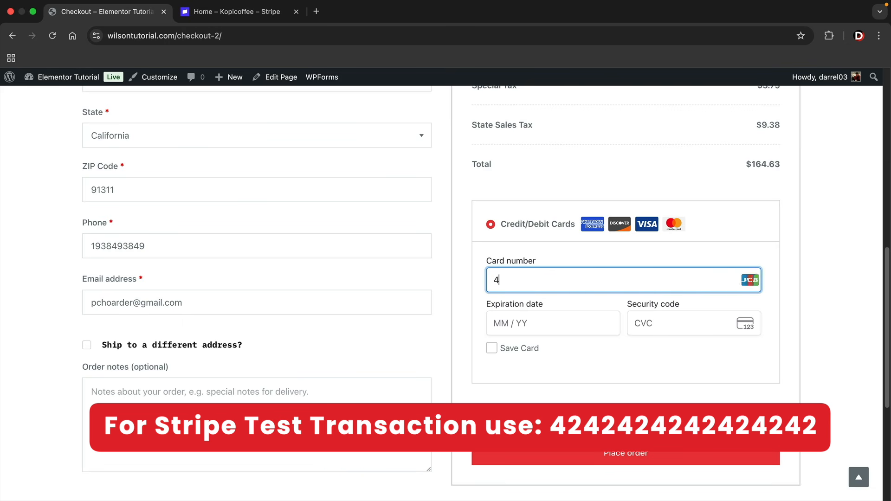
type("242424242")
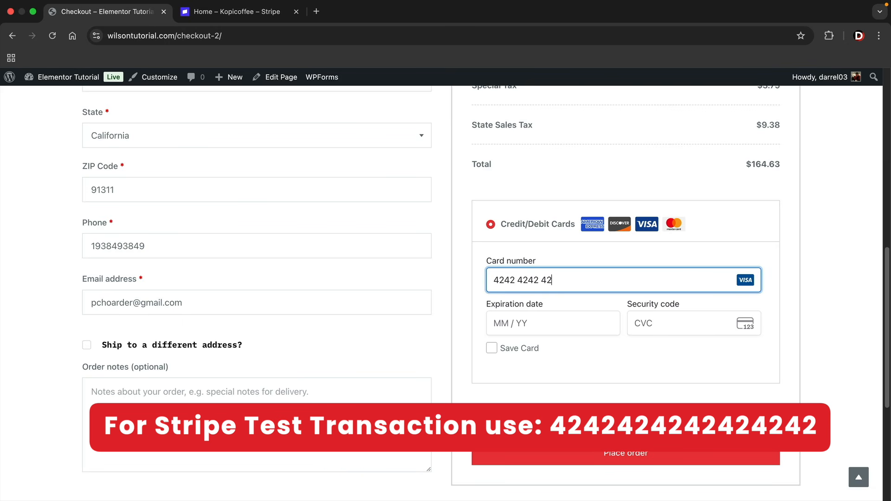
type("4242")
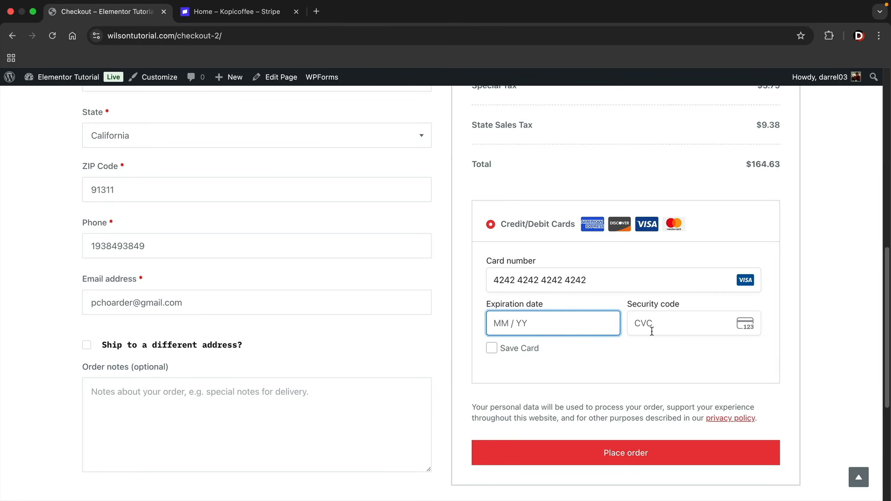
type("421234")
type("123")
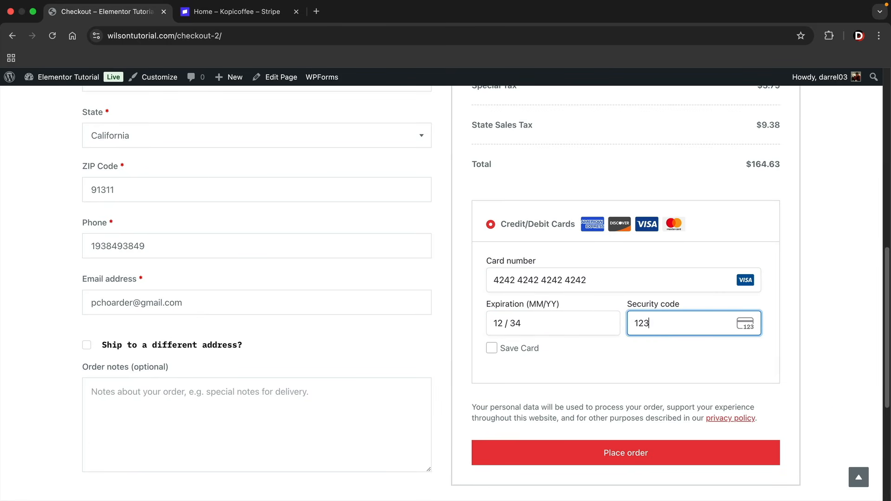
scroll(532, 360, "down", 3)
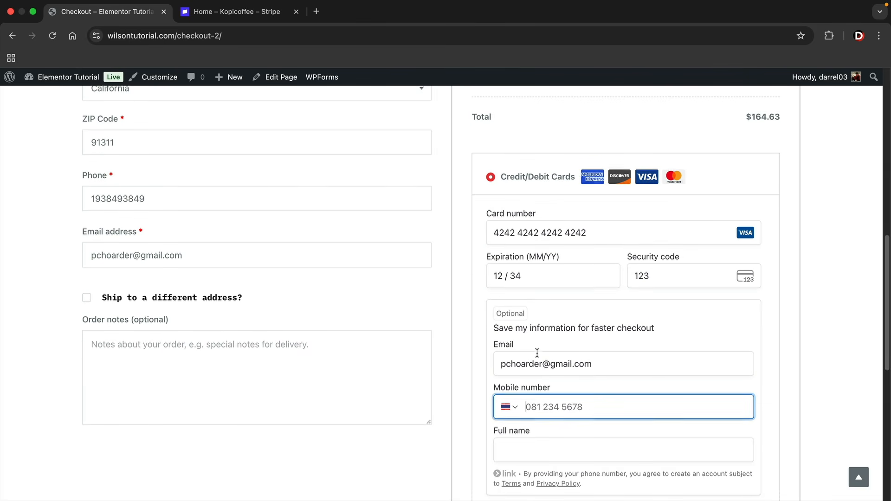
left_click(490, 418)
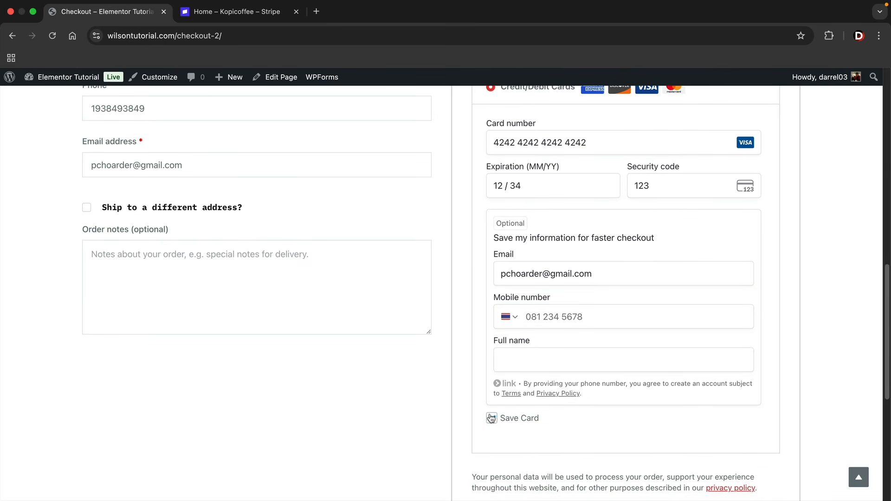
scroll(601, 371, "down", 1)
scroll(603, 372, "down", 5)
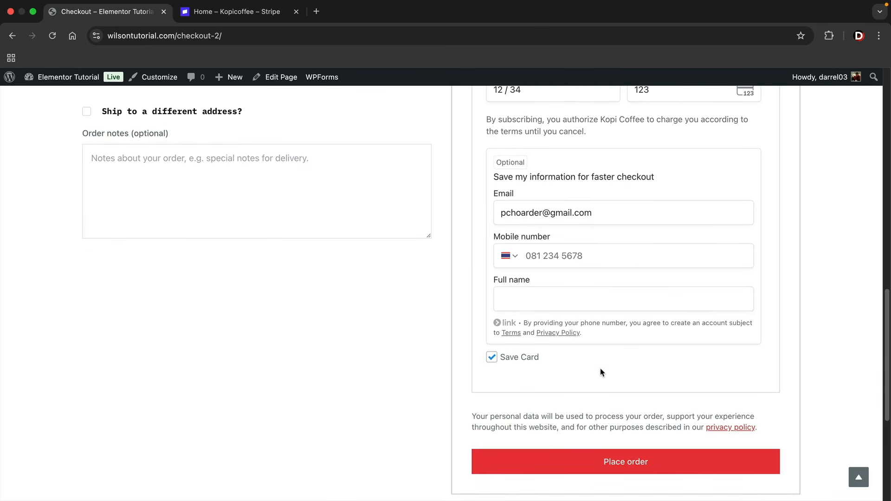
left_click(615, 398)
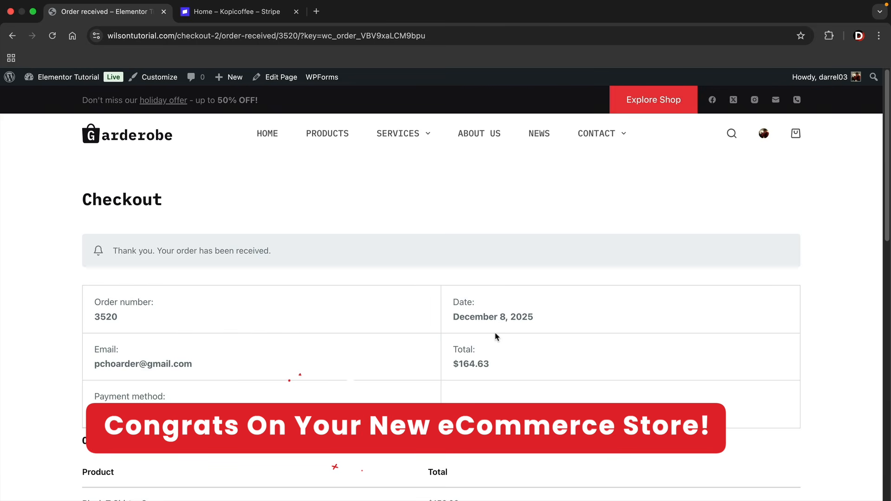
scroll(470, 341, "down", 1)
double_click(466, 355)
scroll(483, 356, "down", 5)
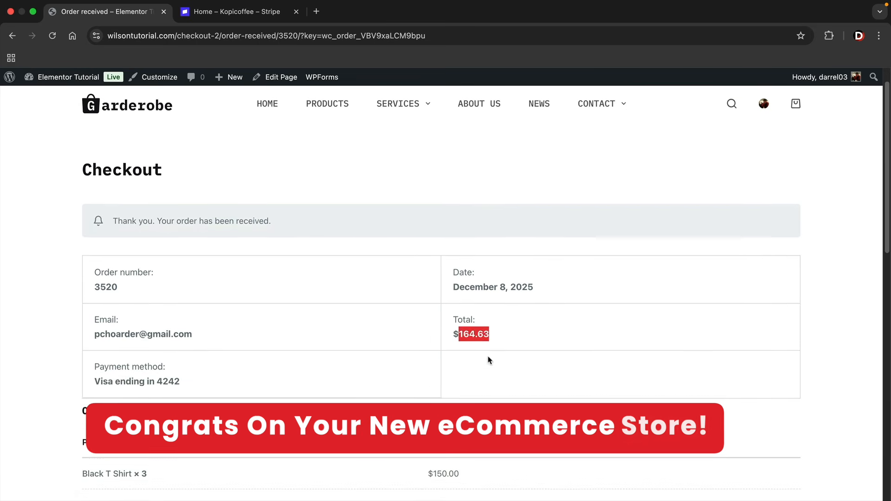
scroll(418, 334, "down", 2)
scroll(415, 333, "down", 5)
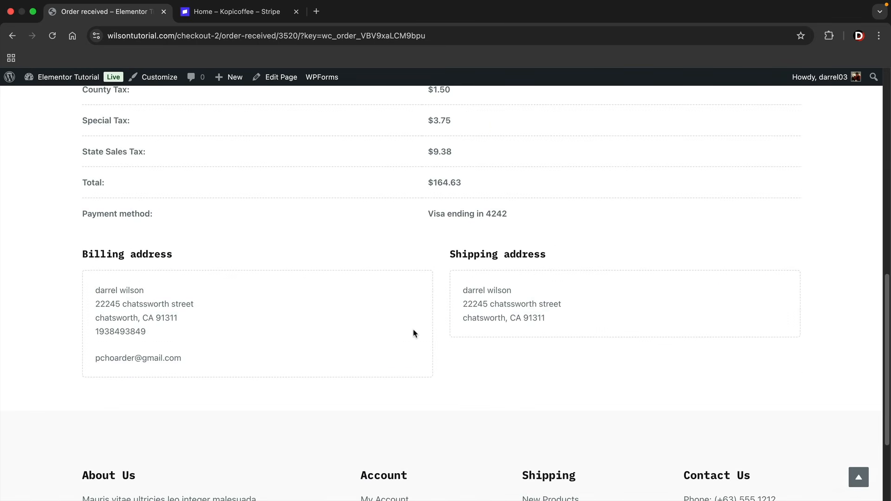
left_click_drag(103, 253, 146, 255)
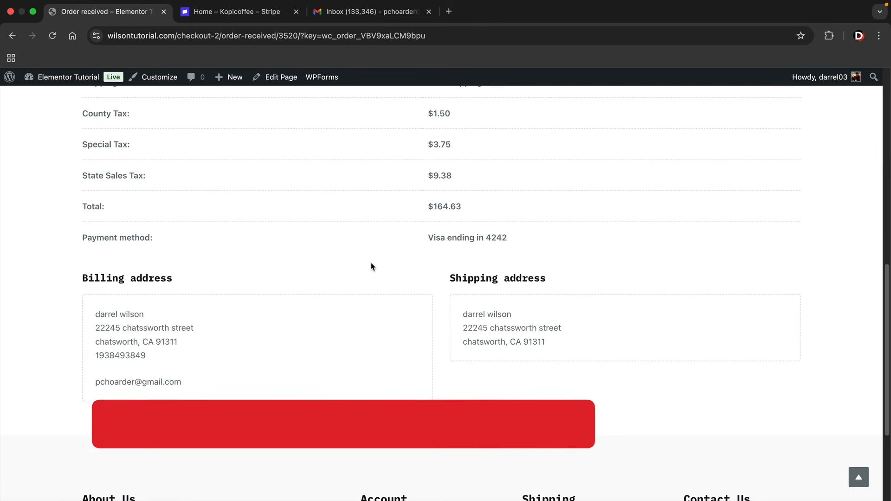
mouse_move(85, 82)
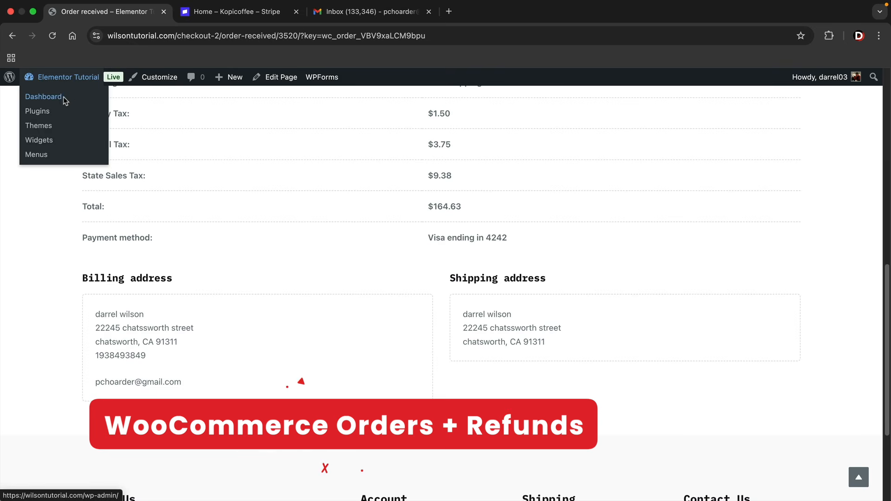
Open the new order #3520 from the dashboard and save its status as Completed
left_click(60, 100)
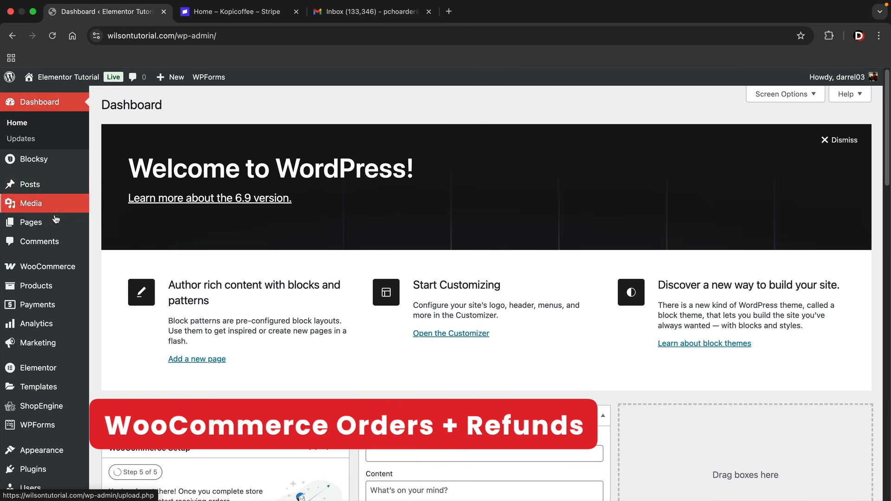
mouse_move(51, 266)
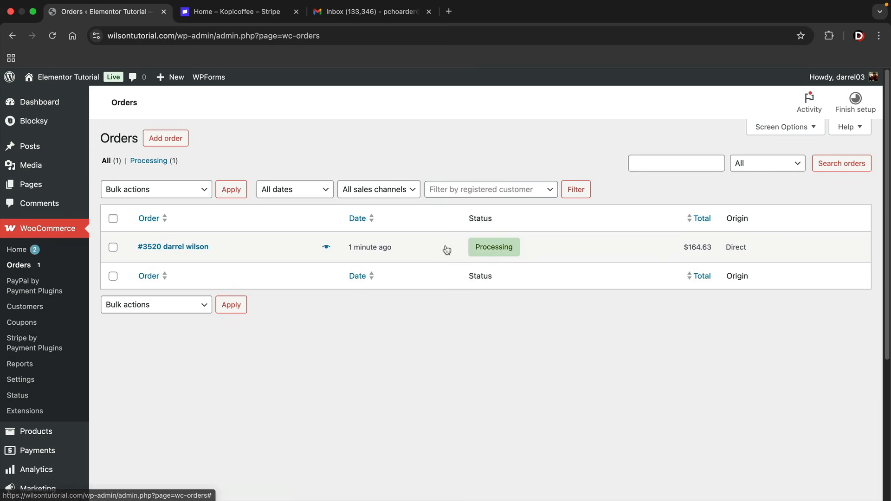
mouse_move(501, 253)
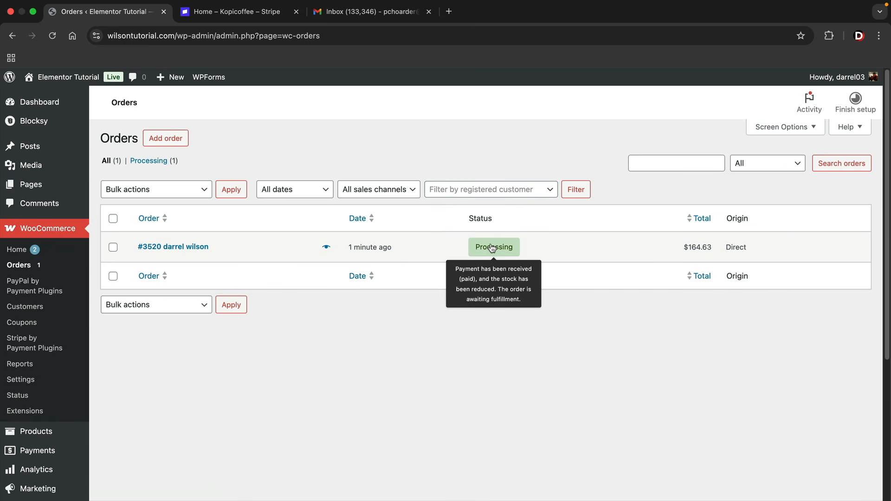
left_click(194, 250)
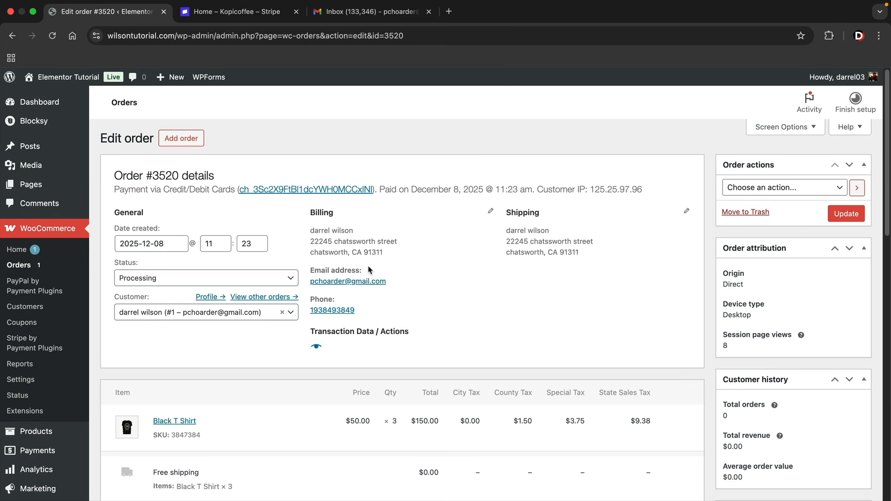
left_click(194, 282)
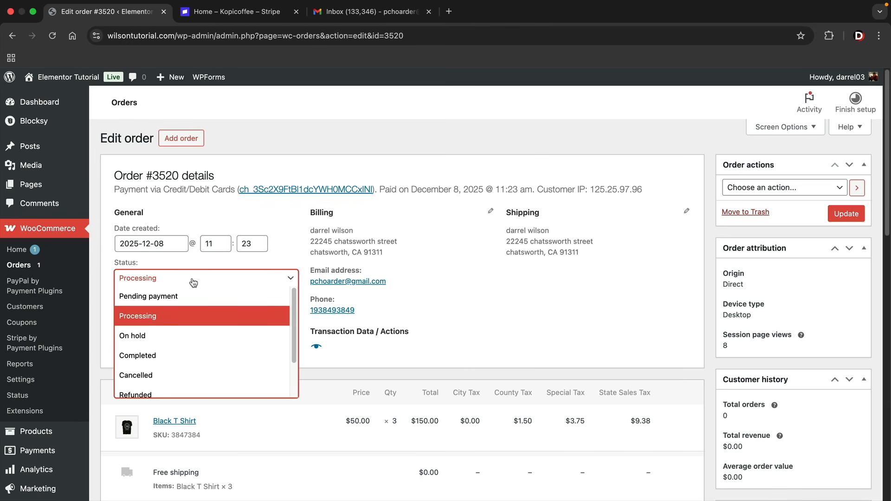
left_click(173, 354)
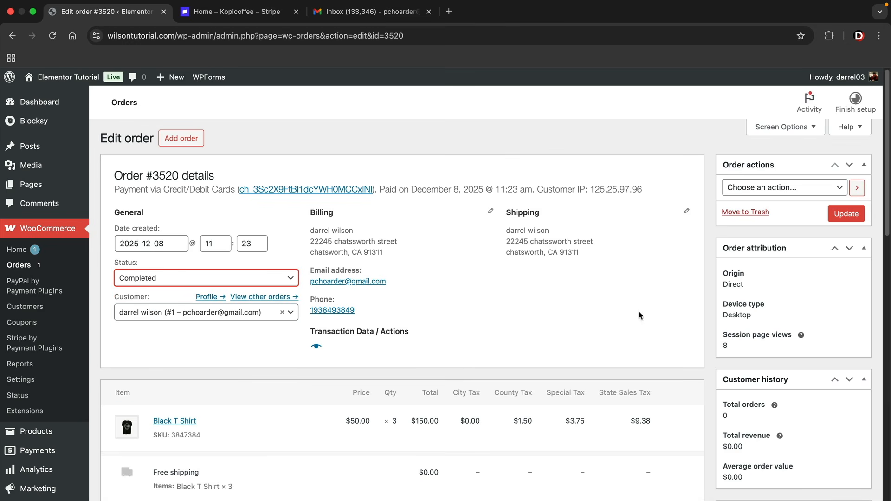
left_click(839, 216)
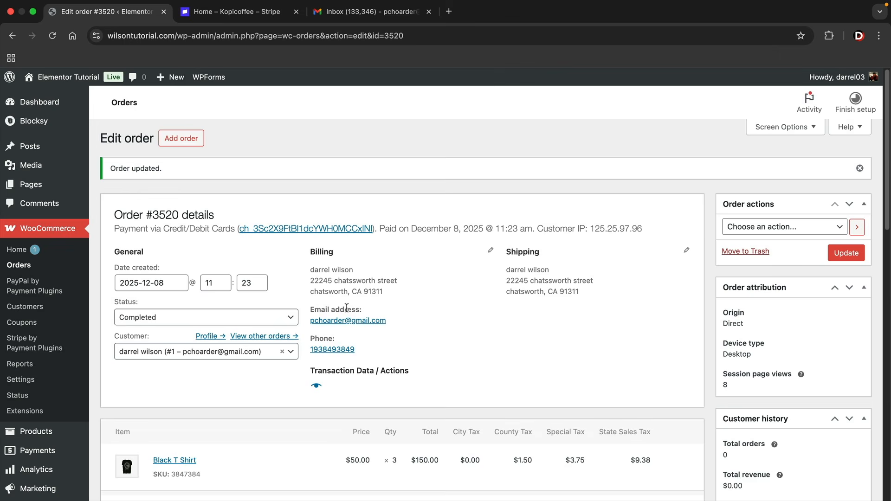
Scroll to the order totals showing $164.63, a $5.07 Stripe fee and $159.56 net payout
scroll(690, 224, "down", 2)
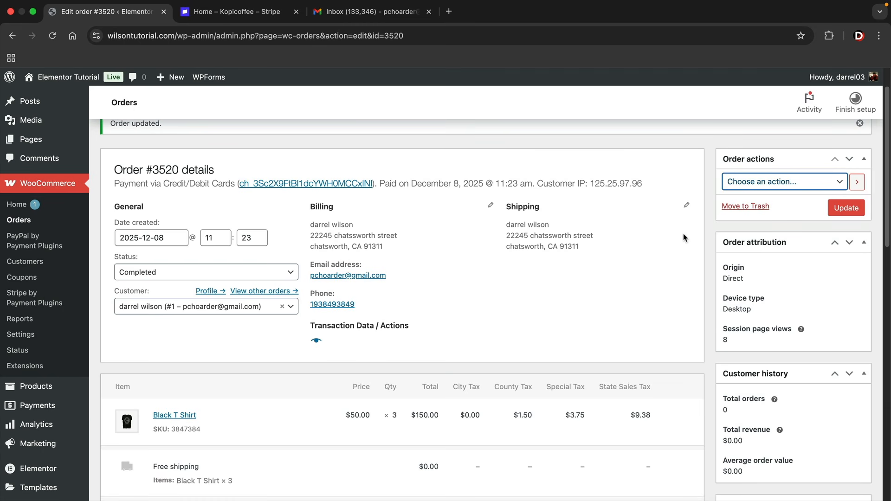
scroll(622, 276, "down", 8)
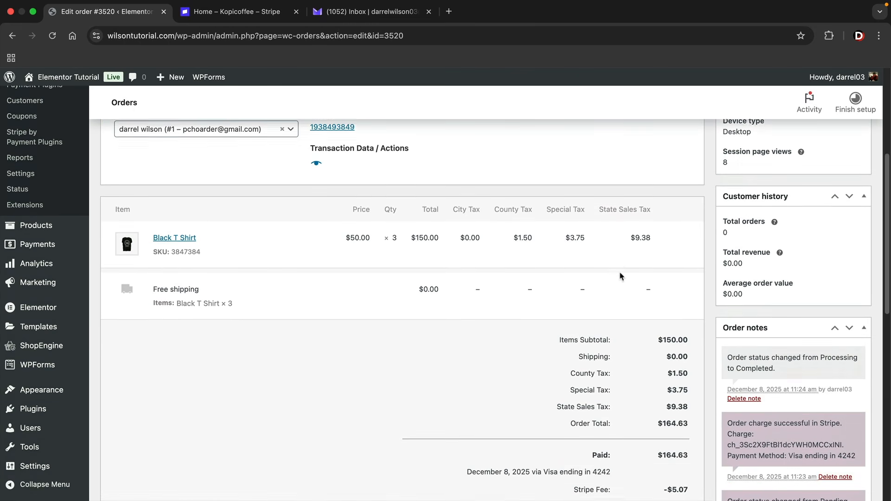
scroll(620, 277, "down", 8)
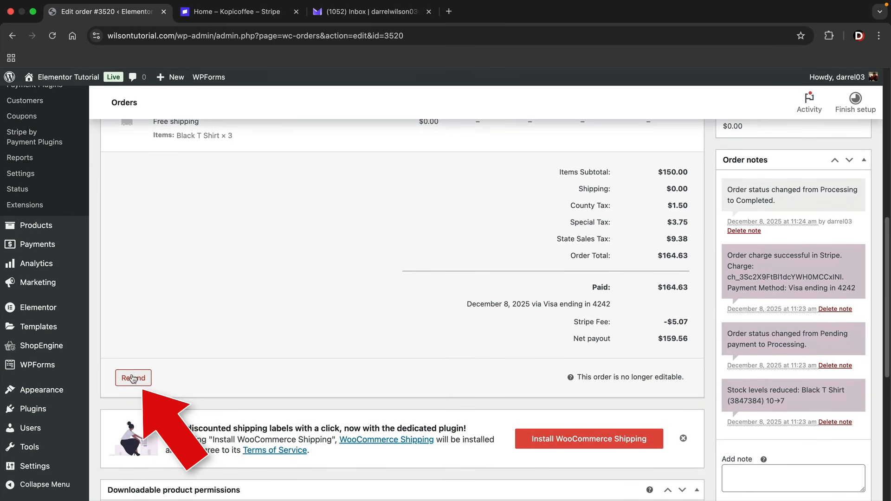
Record a manual $0.00 refund on order #3520, then go to Pages > All Pages
left_click(133, 378)
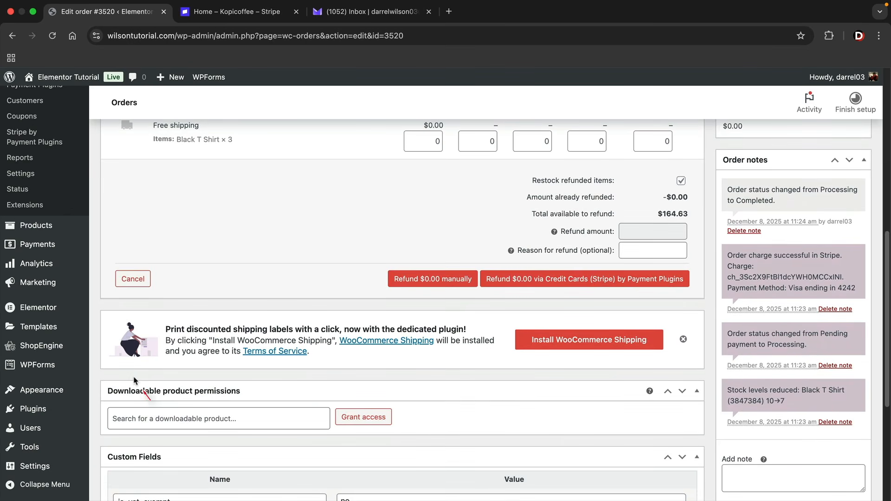
scroll(594, 275, "up", 1)
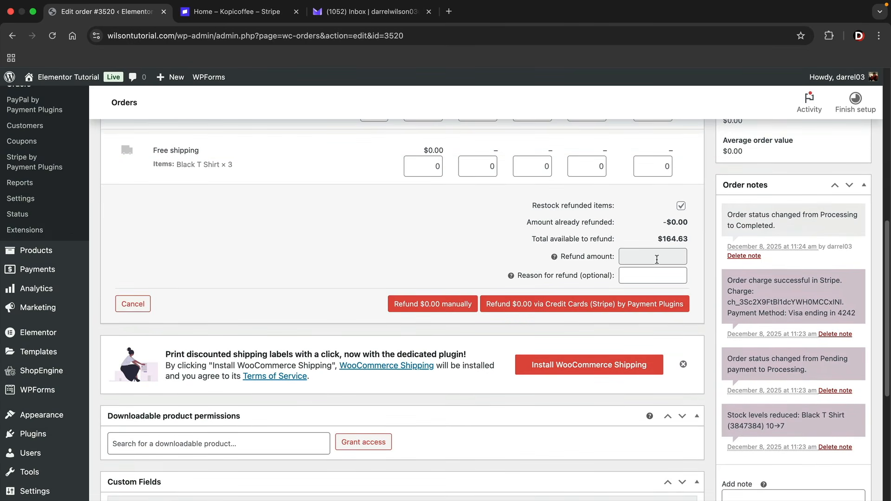
left_click(659, 259)
scroll(650, 279, "up", 1)
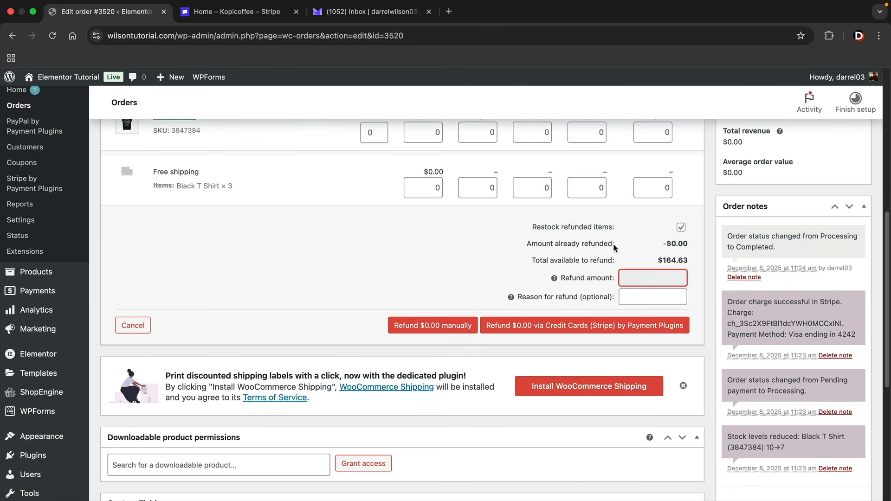
left_click(436, 325)
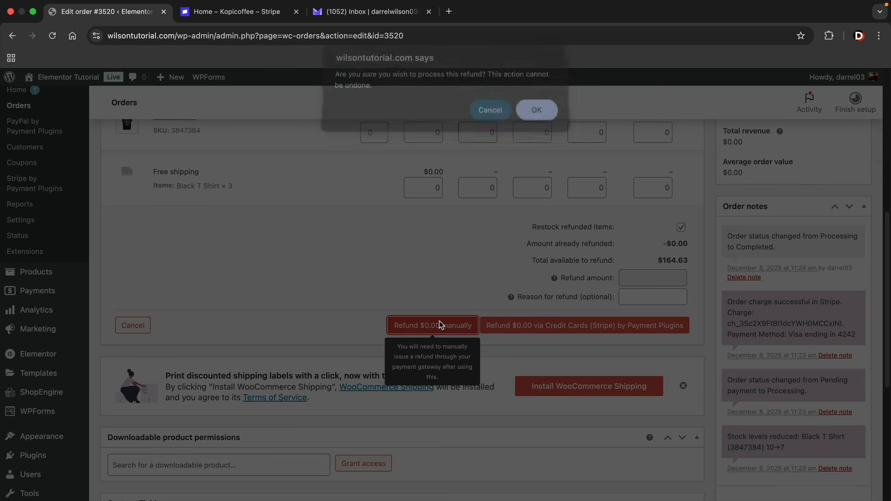
left_click(532, 119)
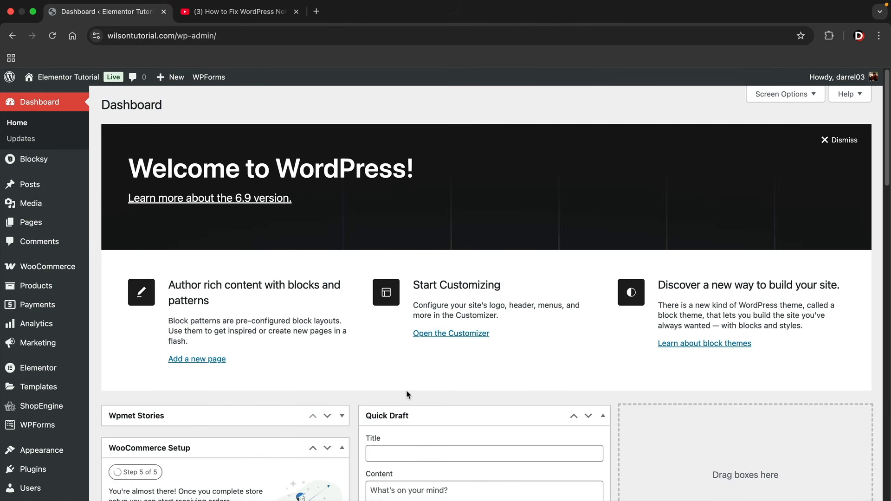
mouse_move(70, 223)
left_click(132, 225)
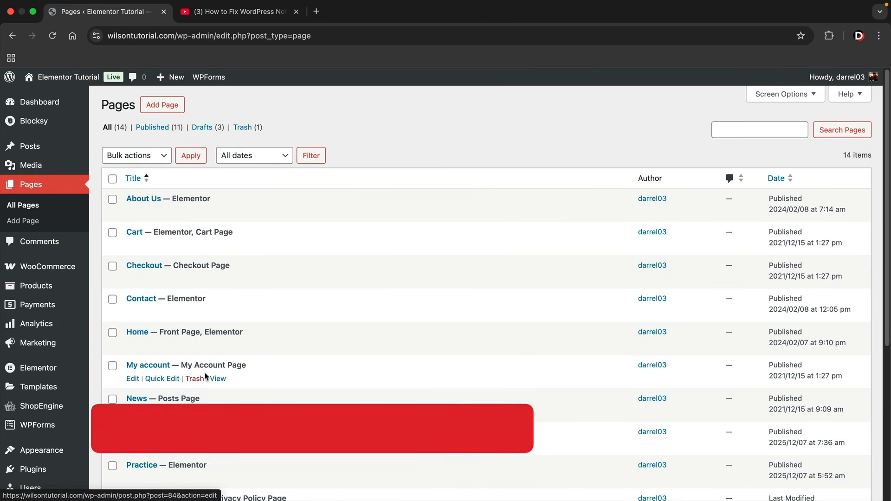
View the storefront's My account page with its Orders, Downloads, Addresses and Account details
left_click(218, 380)
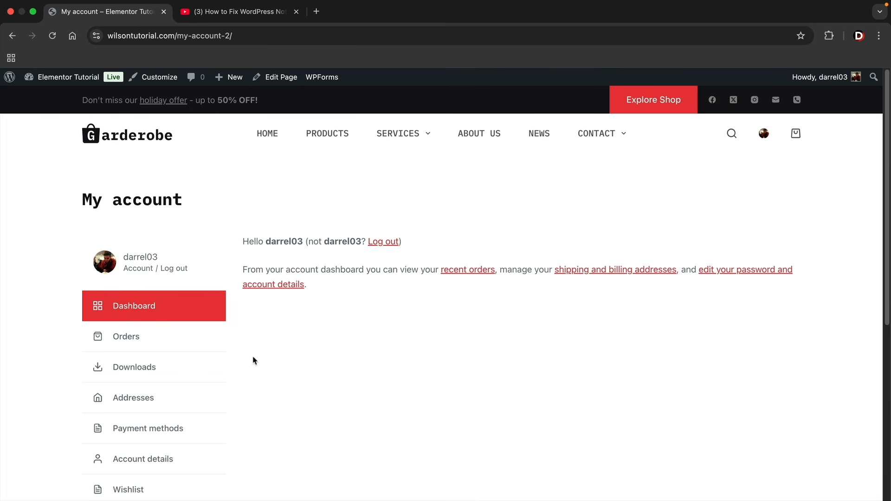
left_click(179, 335)
scroll(186, 325, "down", 1)
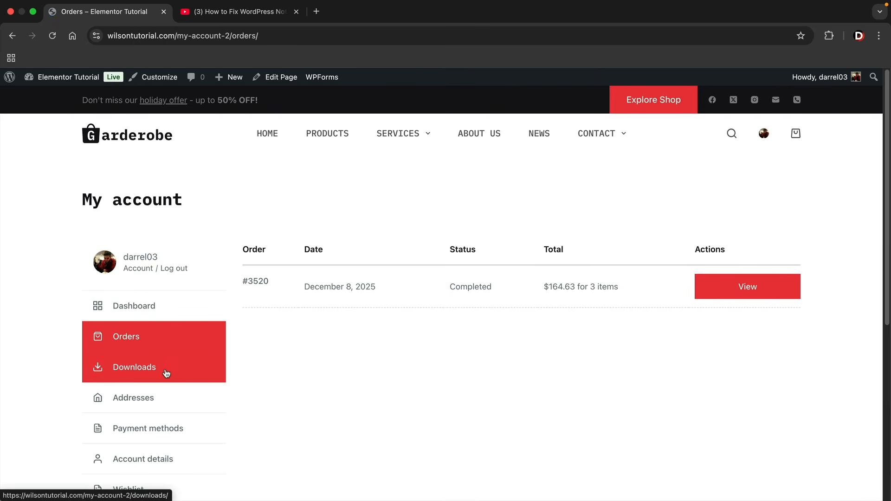
scroll(156, 369, "down", 1)
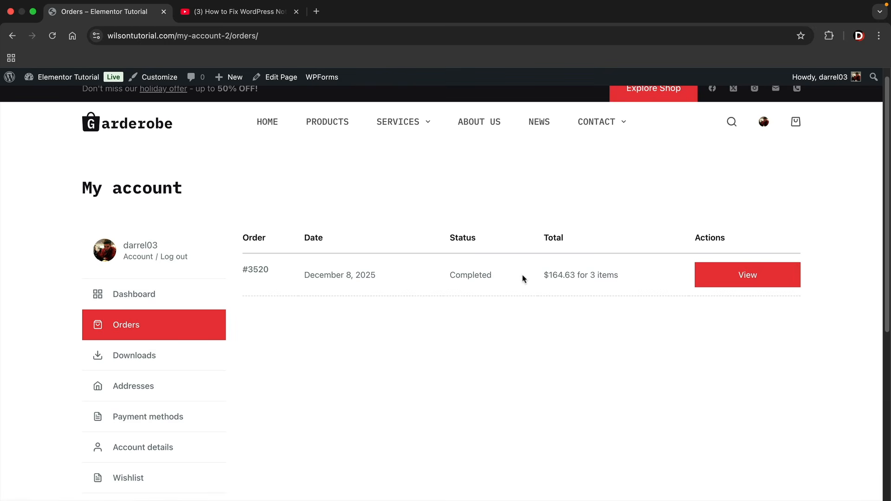
left_click_drag(525, 282, 631, 283)
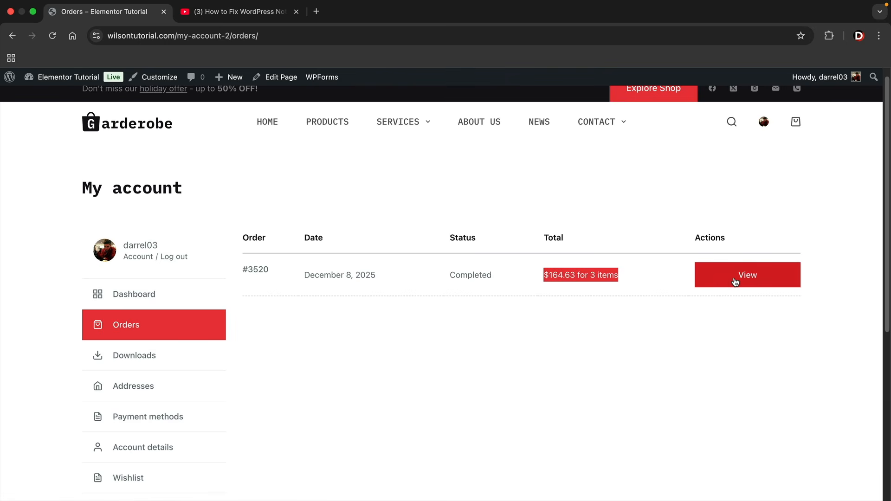
scroll(394, 322, "down", 1)
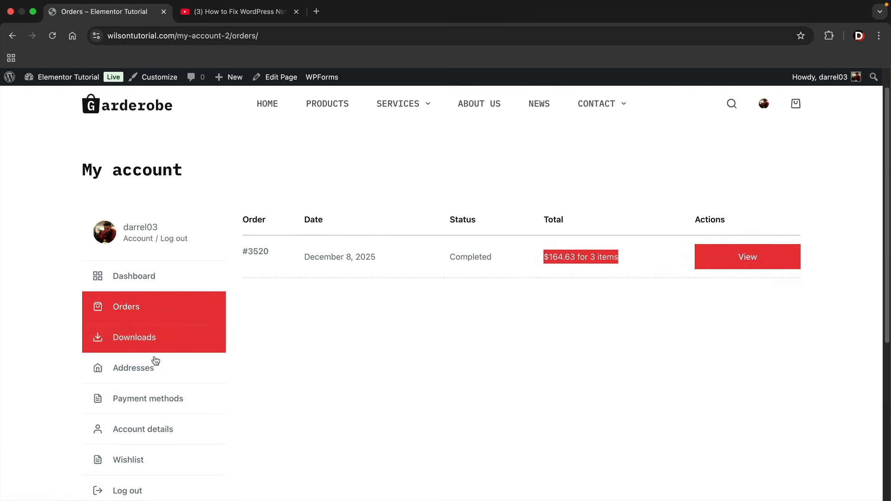
left_click(171, 372)
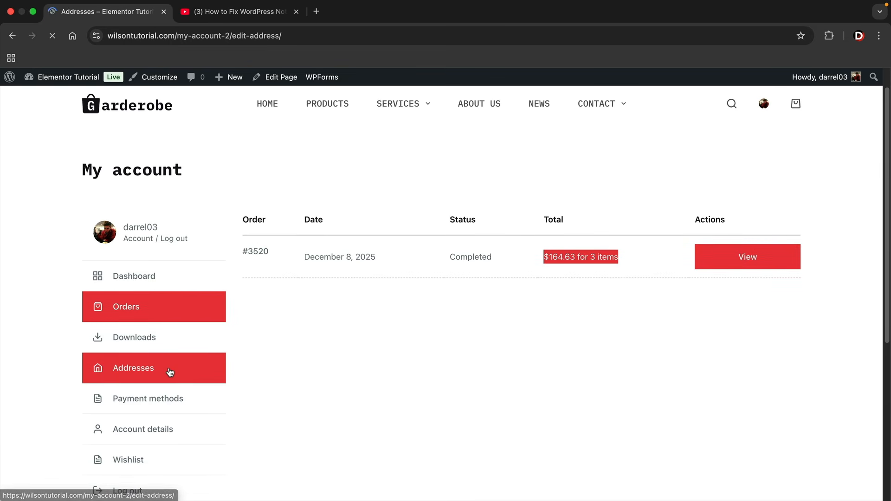
scroll(210, 361, "down", 1)
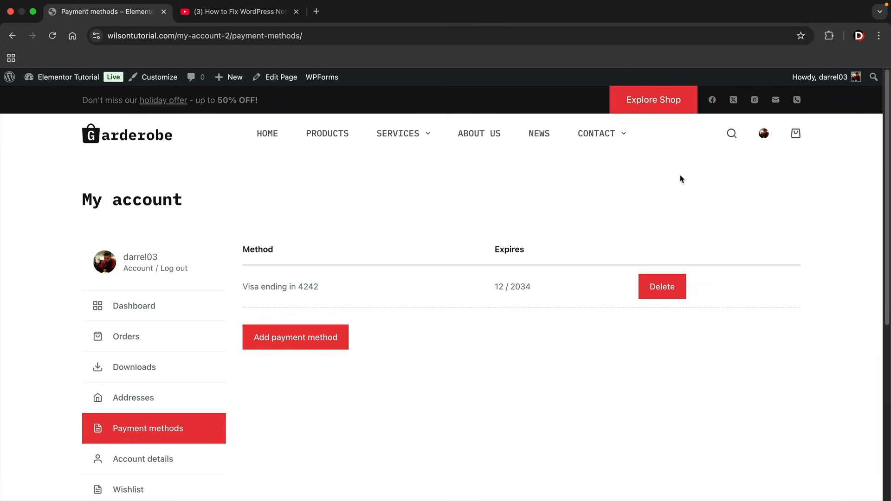
left_click(765, 135)
left_click(141, 307)
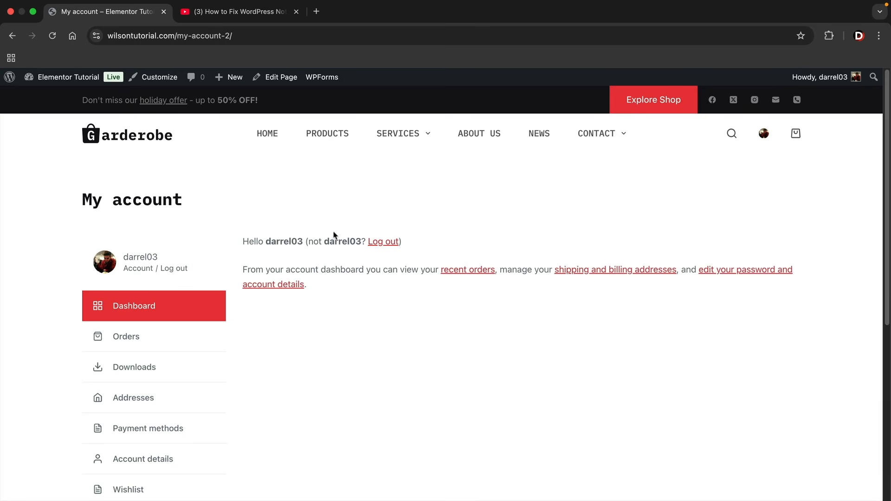
scroll(268, 328, "down", 2)
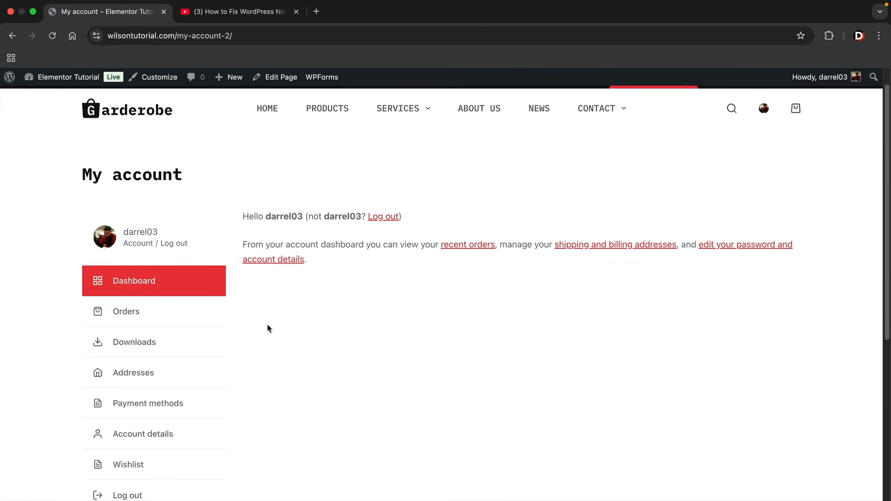
scroll(268, 328, "down", 1)
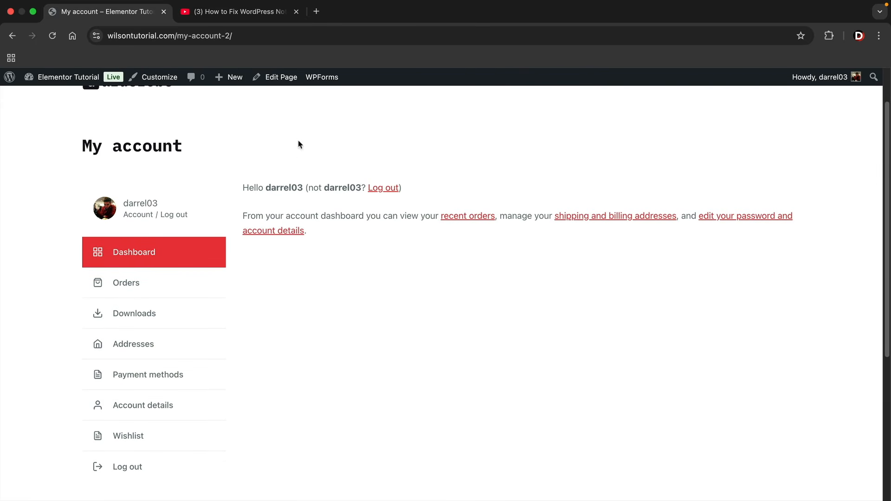
left_click(268, 14)
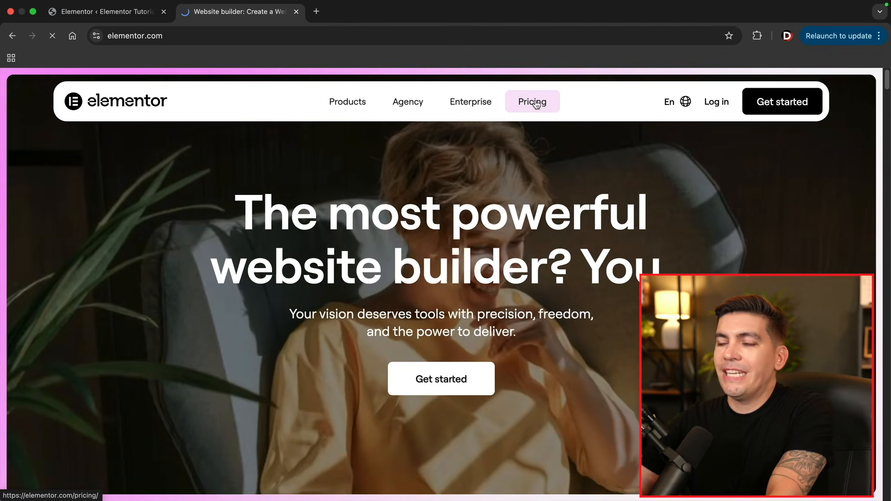
Open Elementor's pricing page and scroll through the Essential, Advanced and One plans
left_click(532, 103)
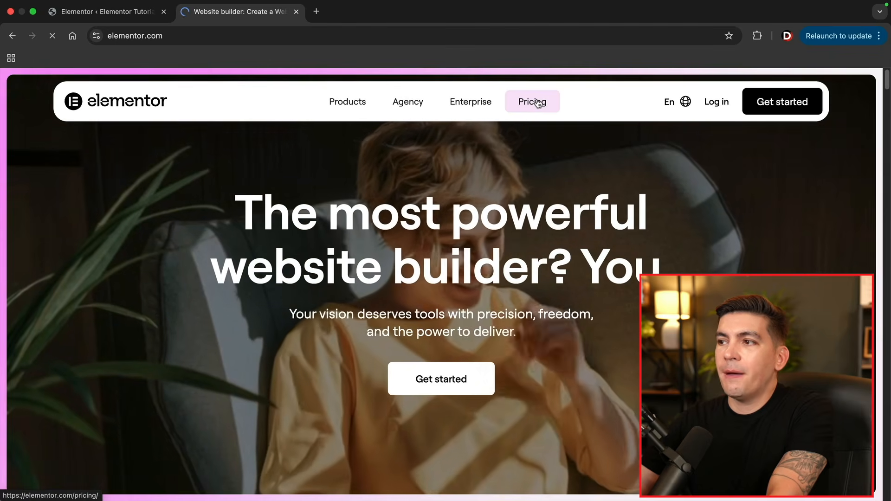
scroll(287, 207, "down", 5)
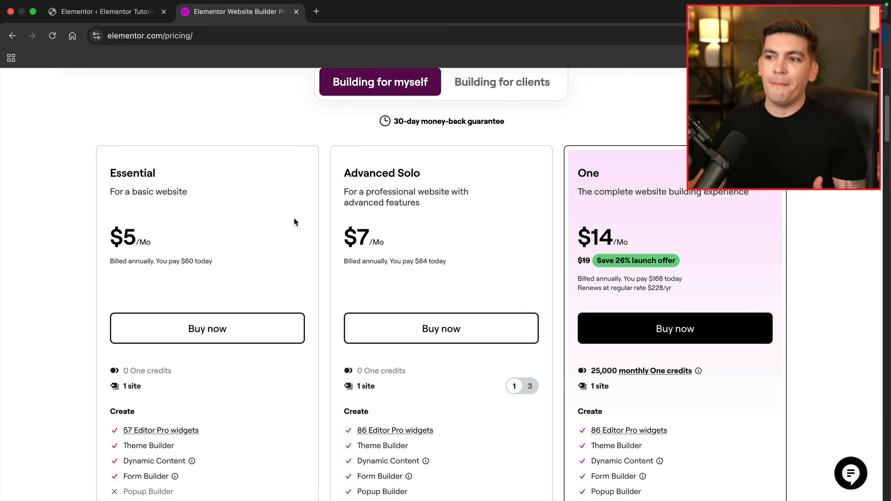
scroll(299, 216, "up", 2)
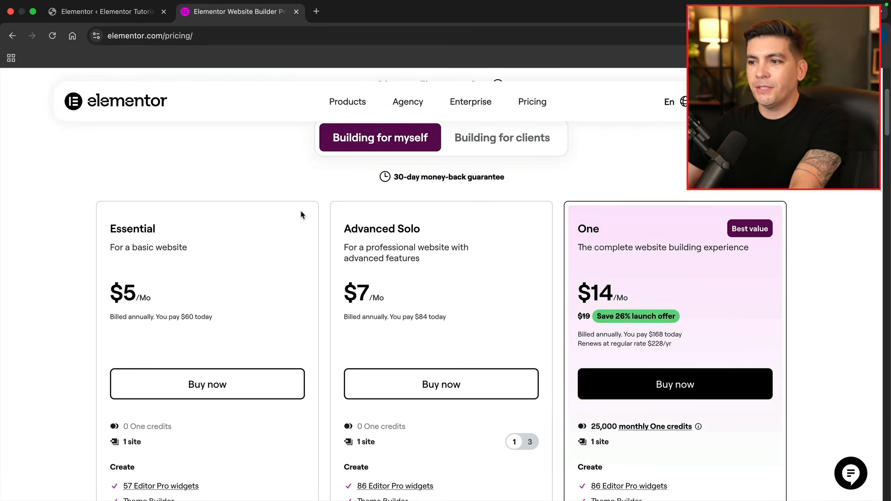
scroll(302, 213, "down", 2)
scroll(307, 213, "down", 2)
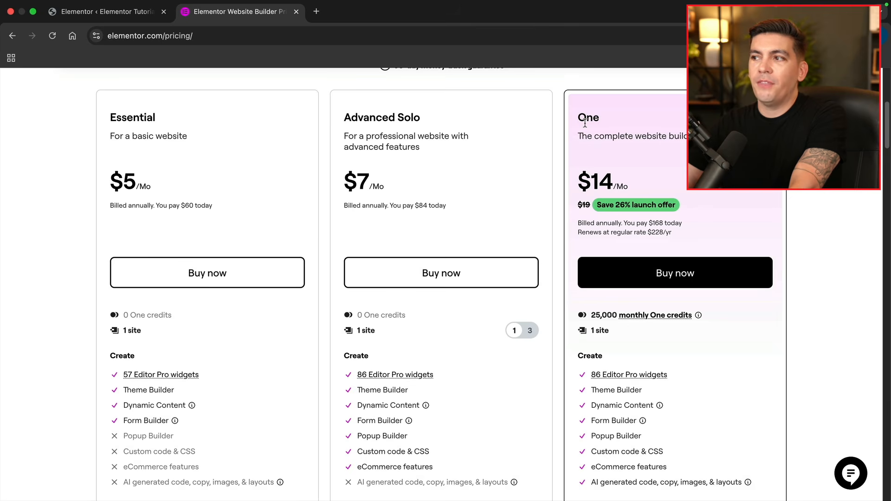
Switch the Advanced Solo plan to 3 sites at $9/mo and review the plans
left_click_drag(346, 118, 431, 128)
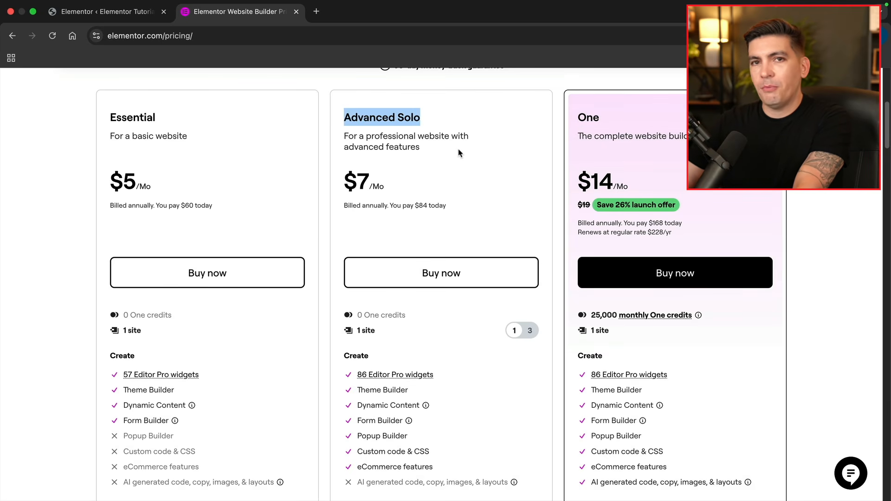
left_click(531, 332)
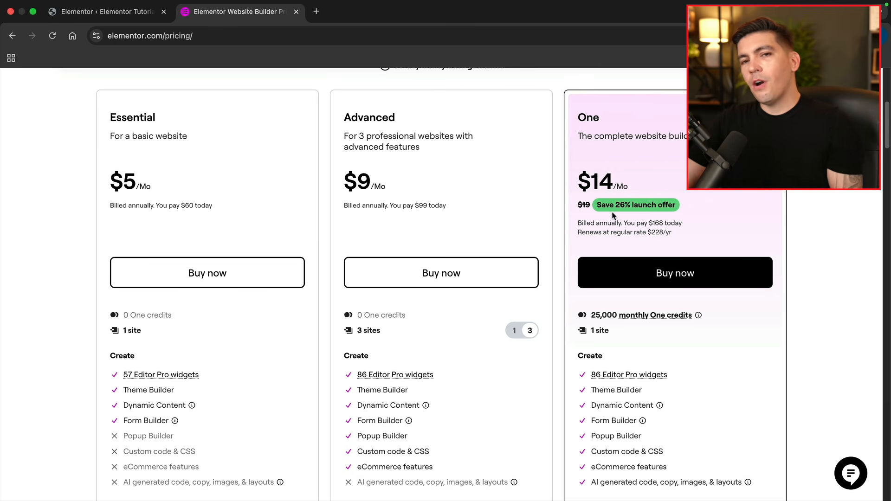
scroll(611, 194, "down", 5)
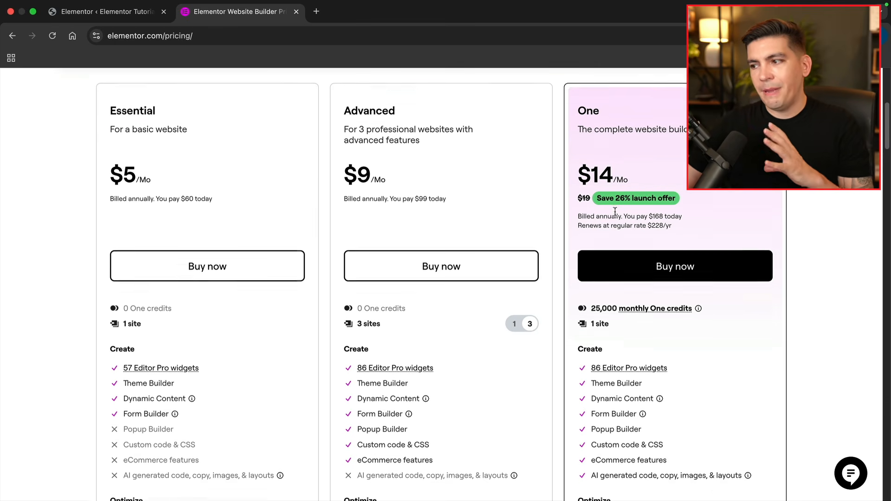
scroll(622, 238, "down", 2)
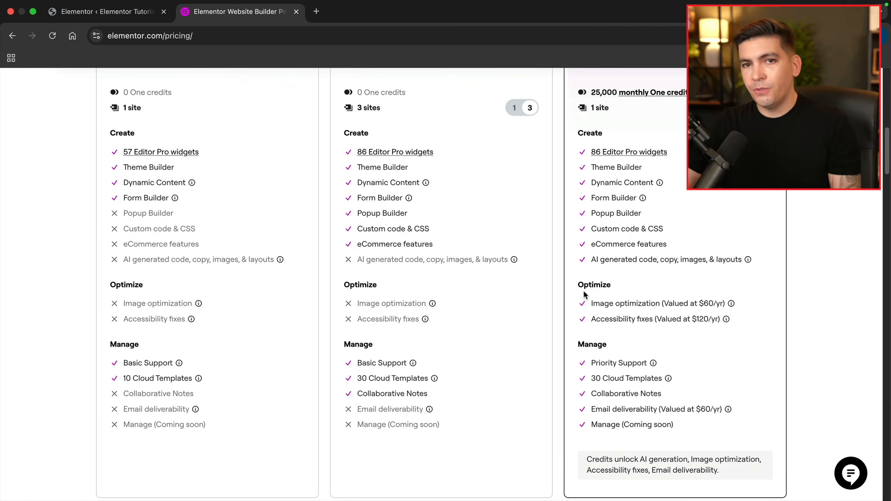
scroll(582, 297, "up", 6)
scroll(561, 290, "up", 2)
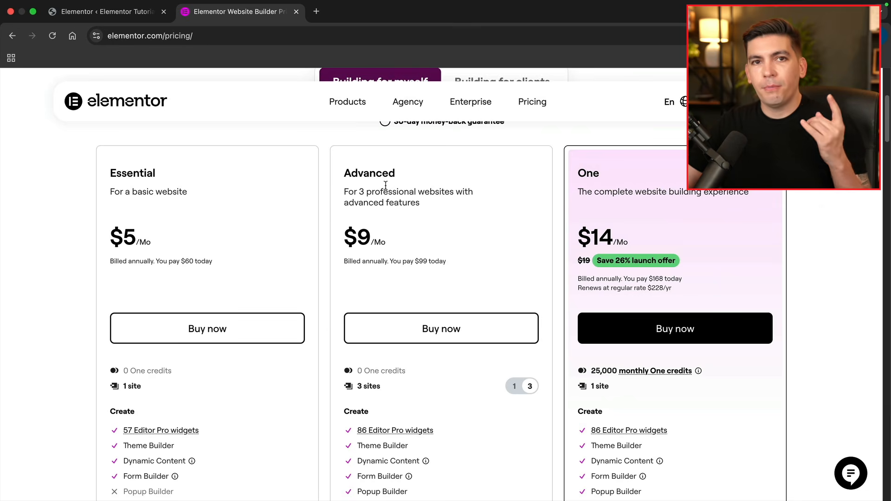
scroll(390, 218, "up", 3)
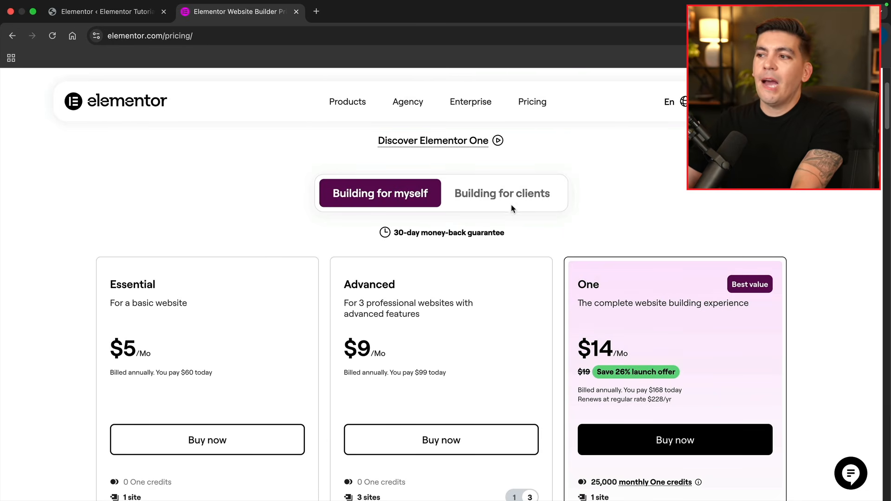
Show the Building for clients plans and look over the Expert plan
left_click(506, 194)
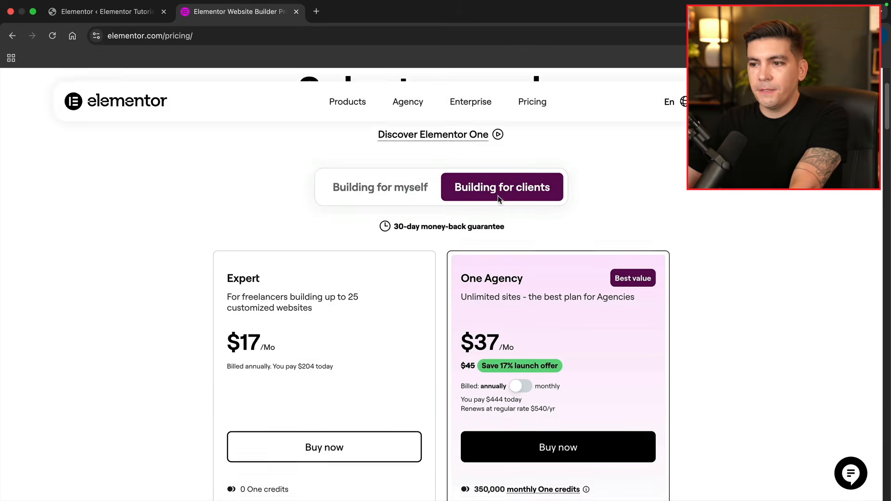
scroll(477, 194, "down", 3)
left_click_drag(259, 186, 224, 177)
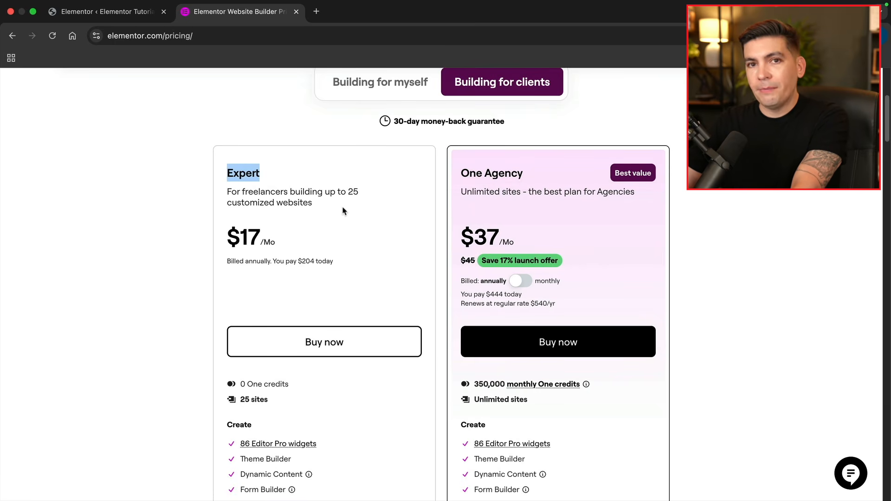
left_click_drag(336, 265, 280, 257)
left_click(338, 261)
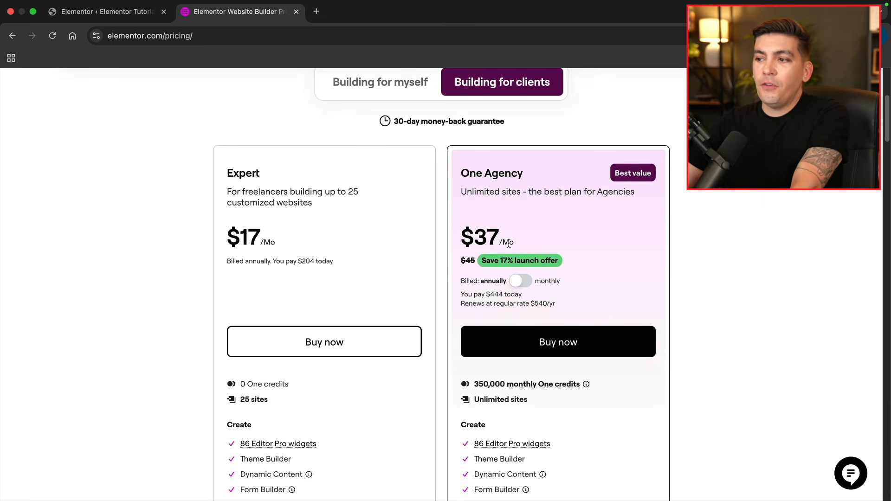
Compare the One Agency price under monthly and annual billing, ending on annual
left_click(524, 280)
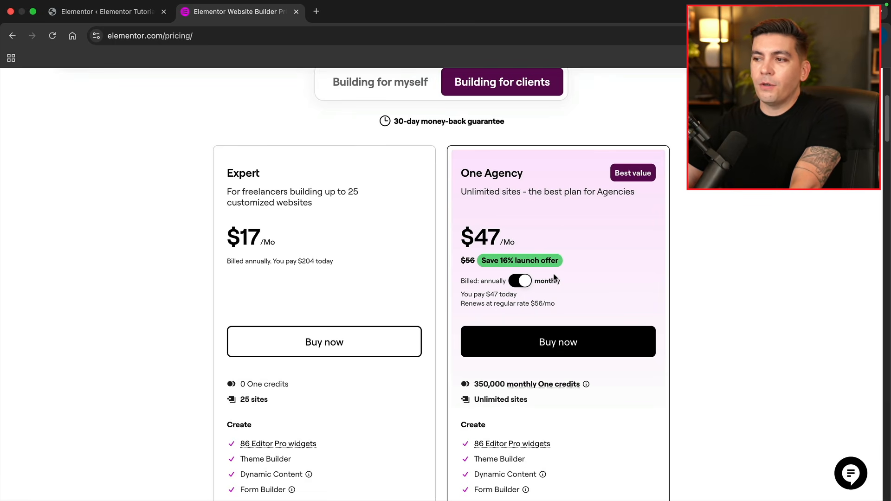
left_click(524, 282)
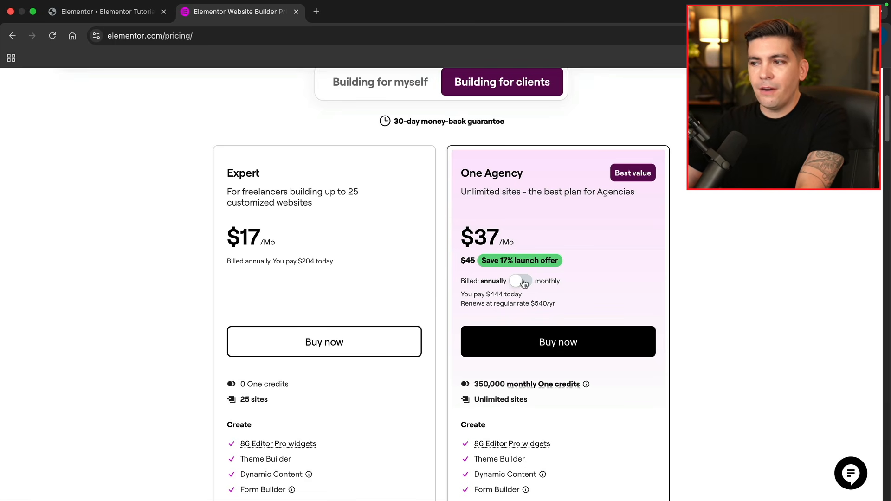
left_click(524, 282)
left_click(526, 283)
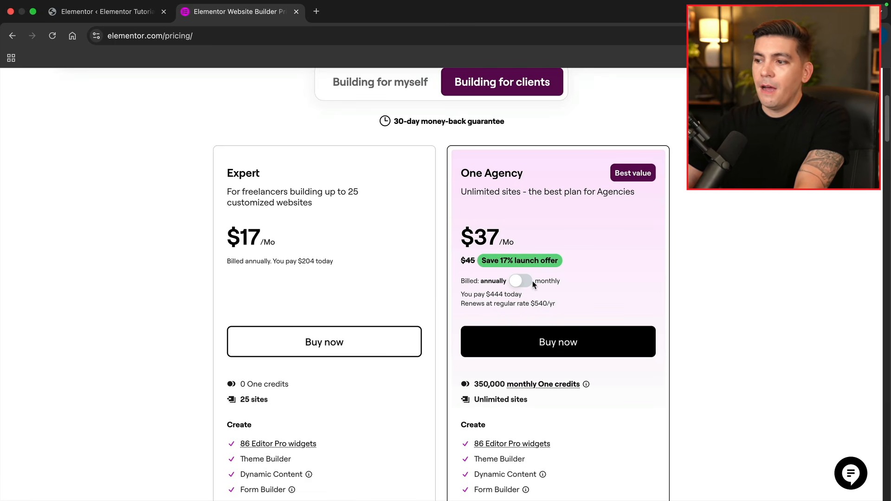
scroll(528, 285, "down", 2)
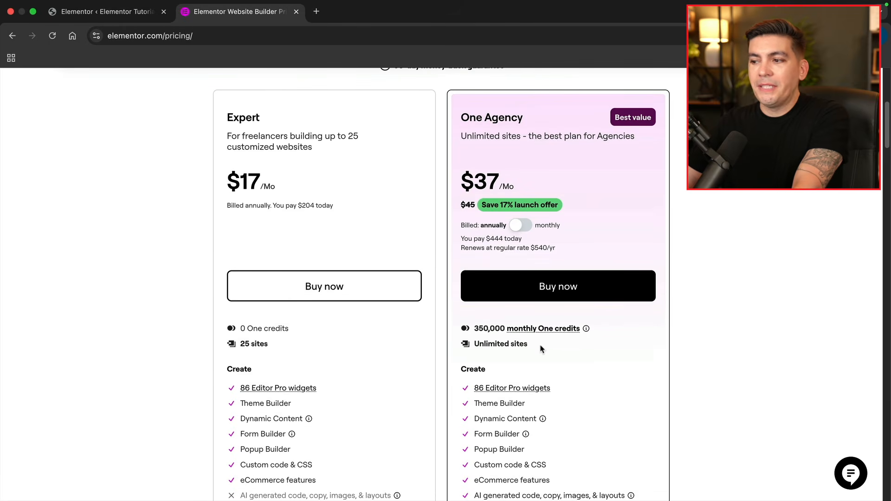
left_click_drag(528, 344, 483, 346)
left_click(498, 347)
scroll(531, 349, "up", 2)
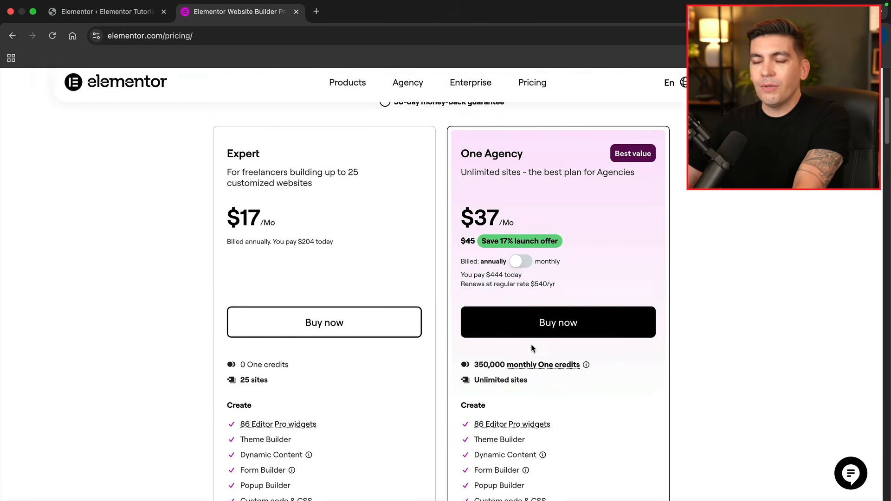
scroll(534, 348, "up", 4)
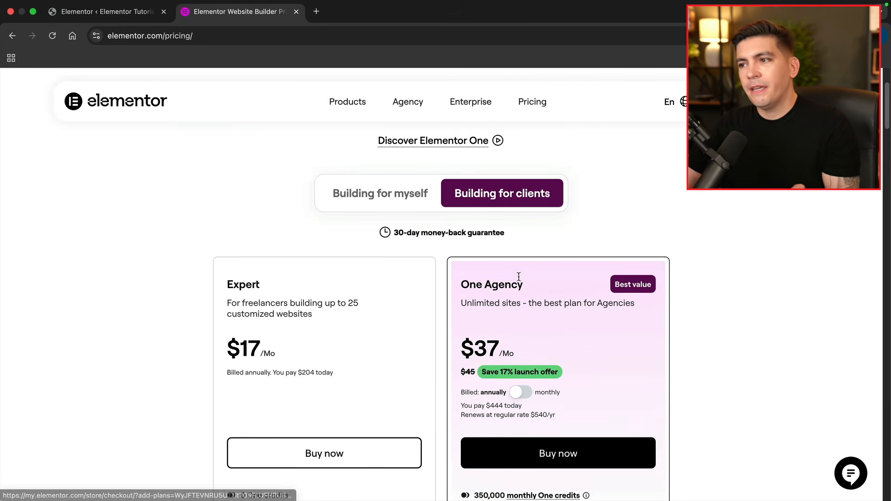
Switch between Building for myself and Building for clients, finishing on Building for myself
left_click(411, 200)
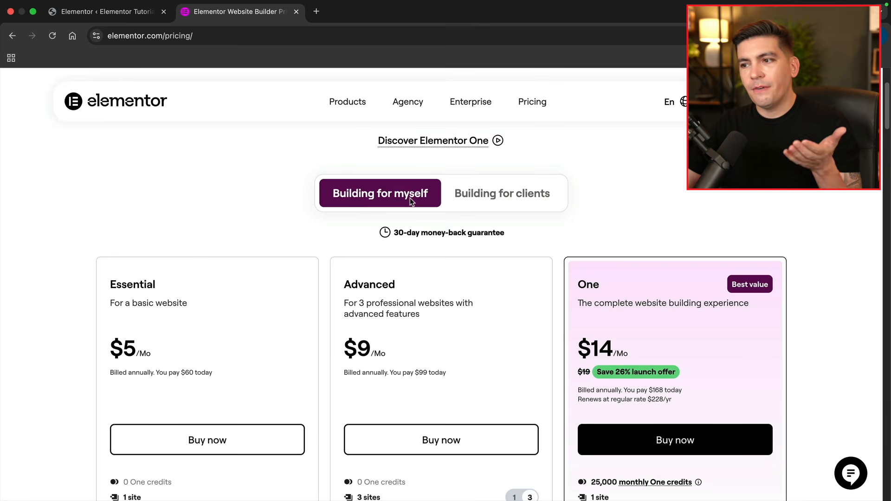
scroll(410, 200, "down", 4)
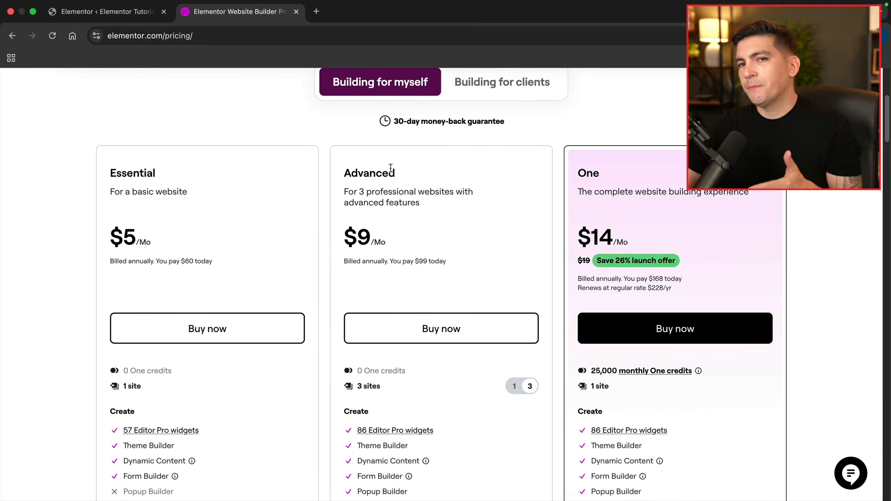
left_click(487, 84)
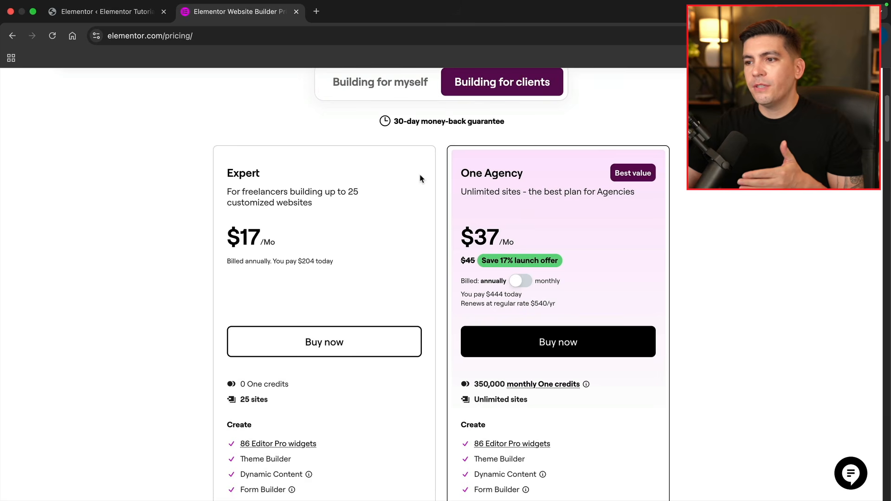
left_click_drag(251, 172, 236, 170)
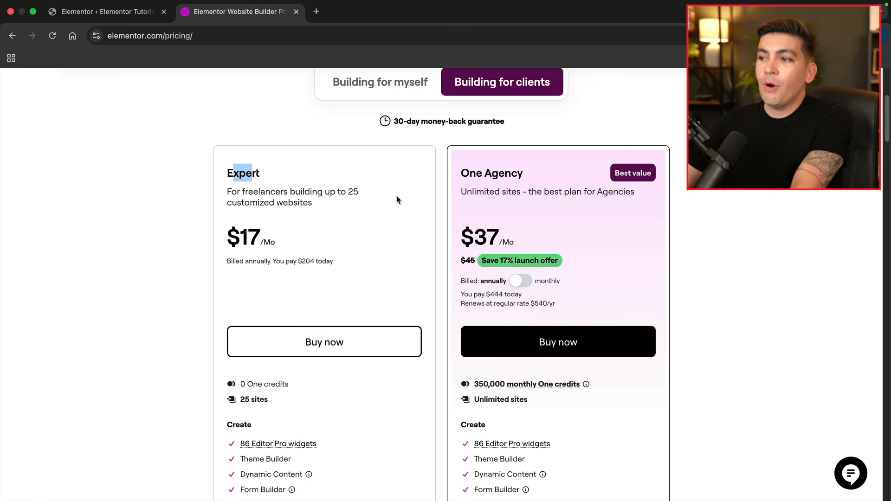
scroll(465, 172, "up", 2)
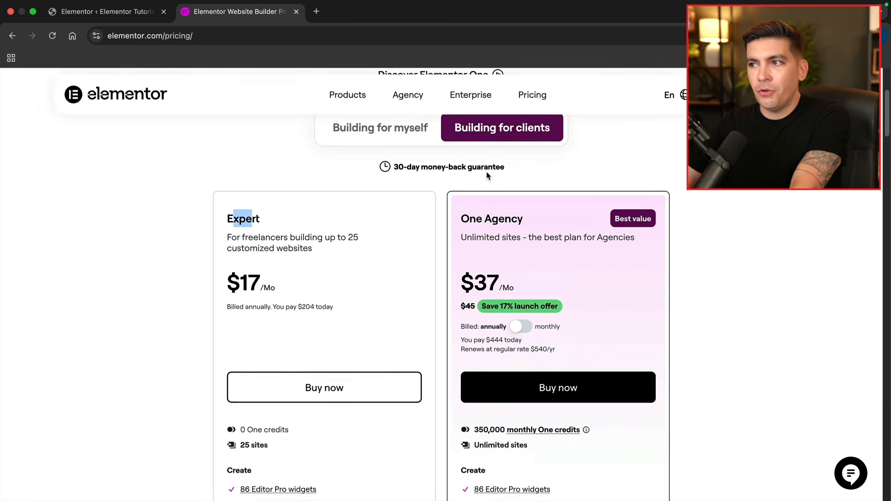
left_click(400, 146)
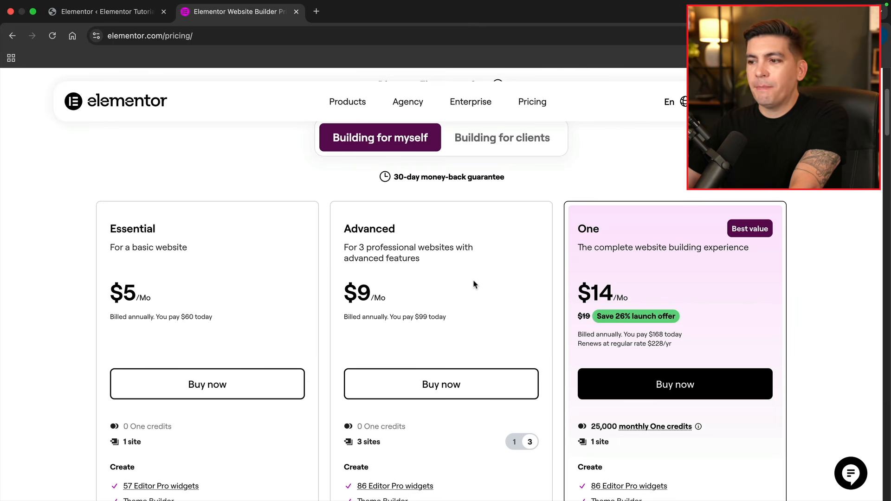
scroll(497, 319, "down", 2)
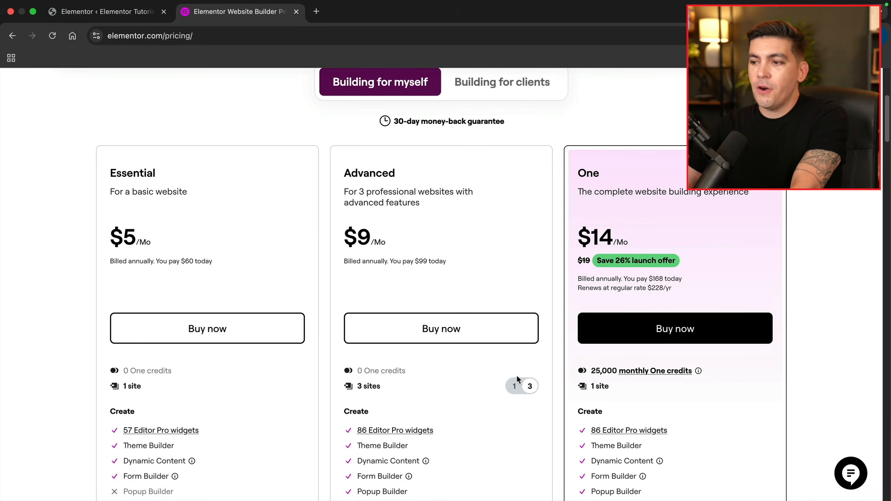
Buy the Advanced plan with 1 Year billing at $99/yr and continue to checkout
left_click(450, 333)
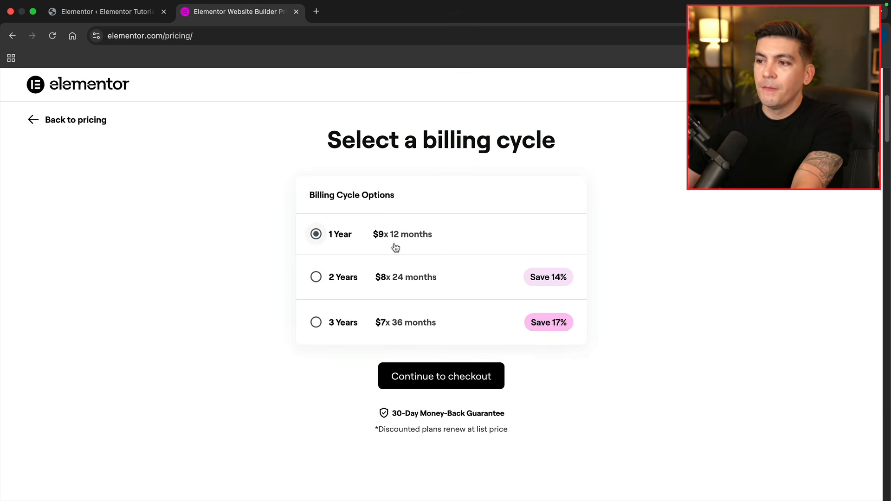
left_click(443, 380)
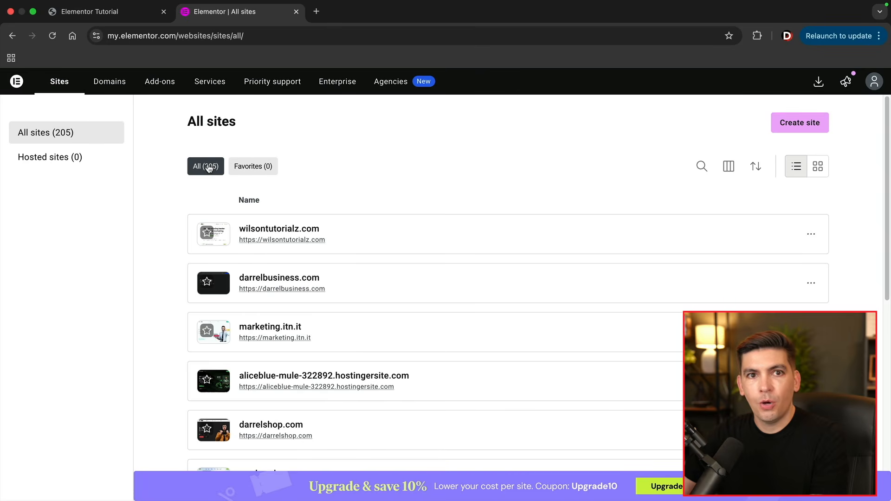
Download elementor-pro-3.35.0.zip from Downloads, then reach the WordPress site's Add Plugins page
left_click(820, 83)
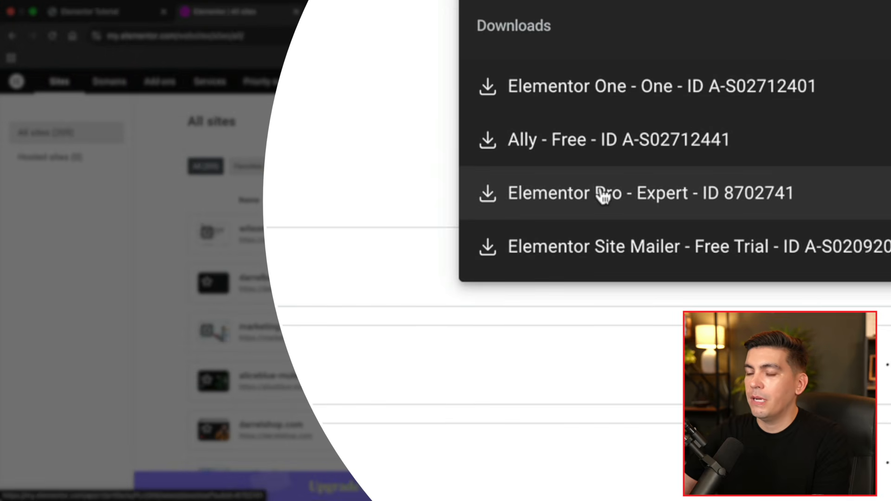
left_click(604, 195)
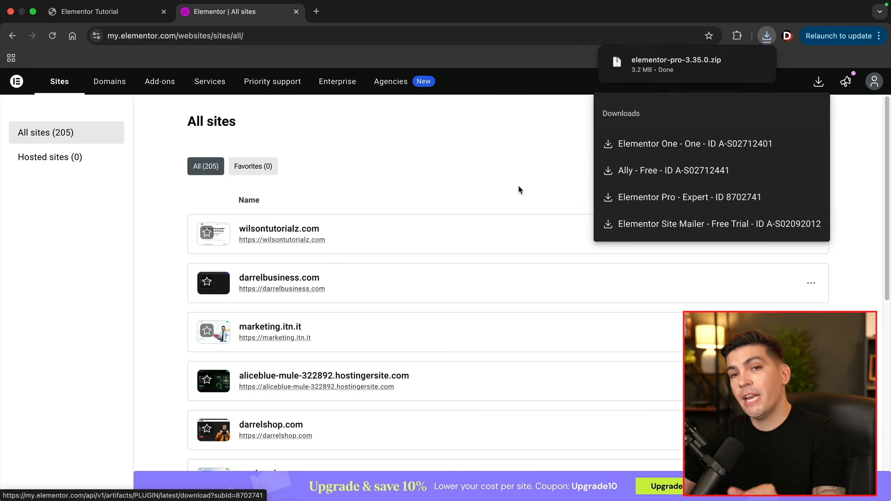
left_click(97, 17)
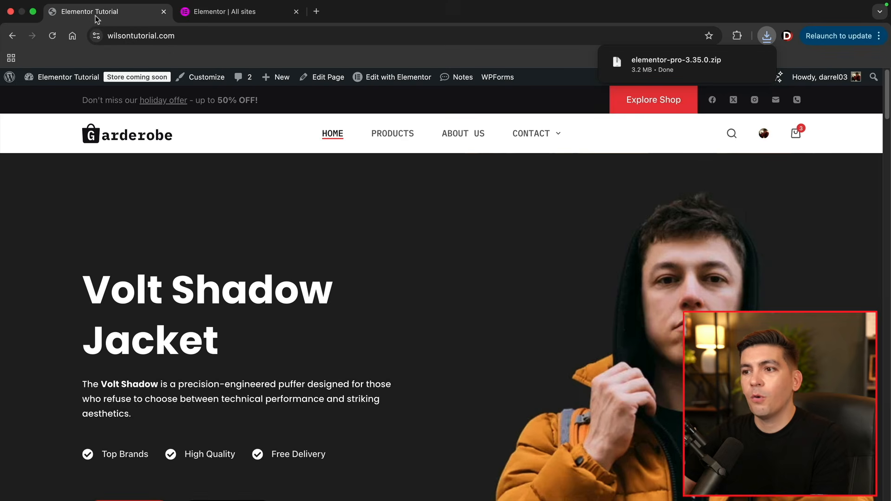
left_click(60, 98)
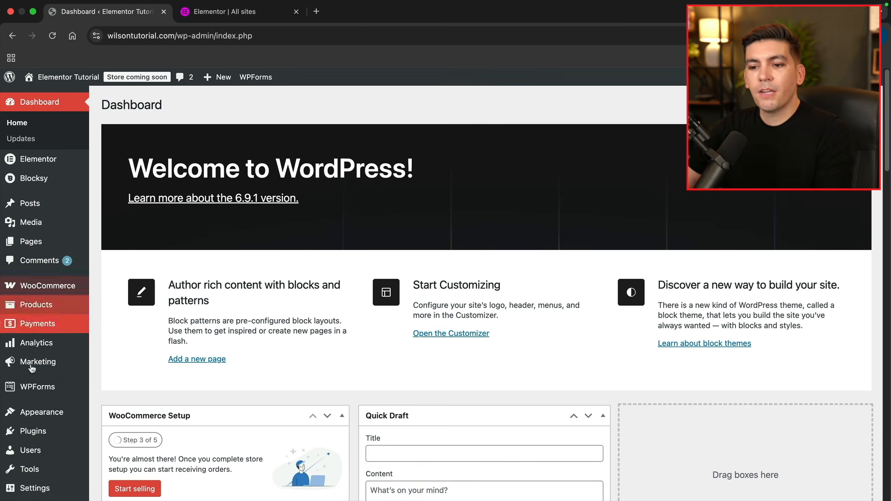
mouse_move(87, 433)
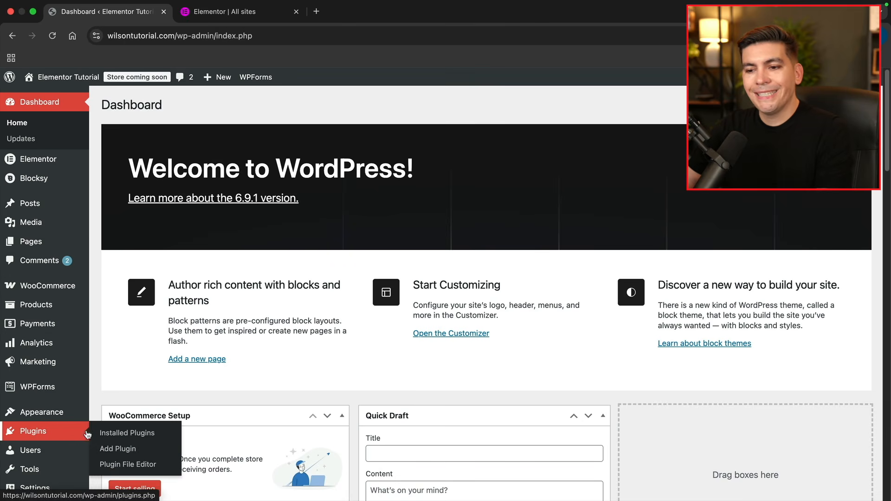
left_click(116, 450)
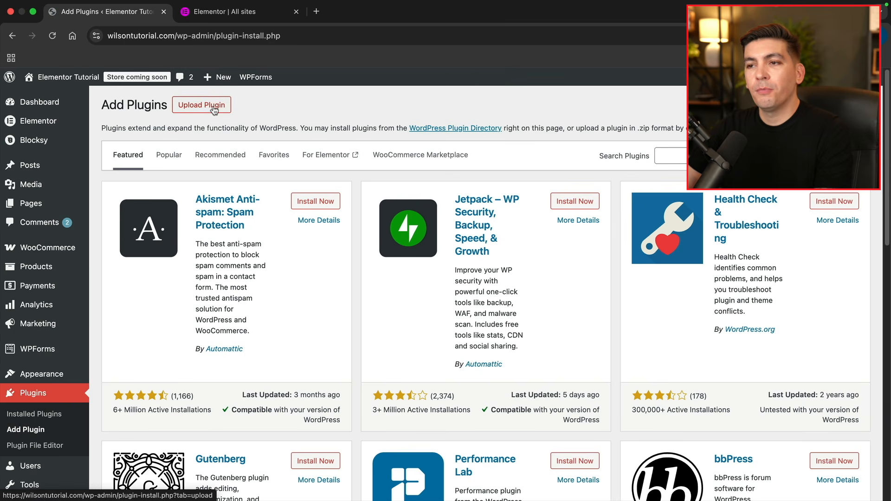
Upload elementor-pro-3.35.0.zip as a plugin, install it and activate it
left_click(215, 108)
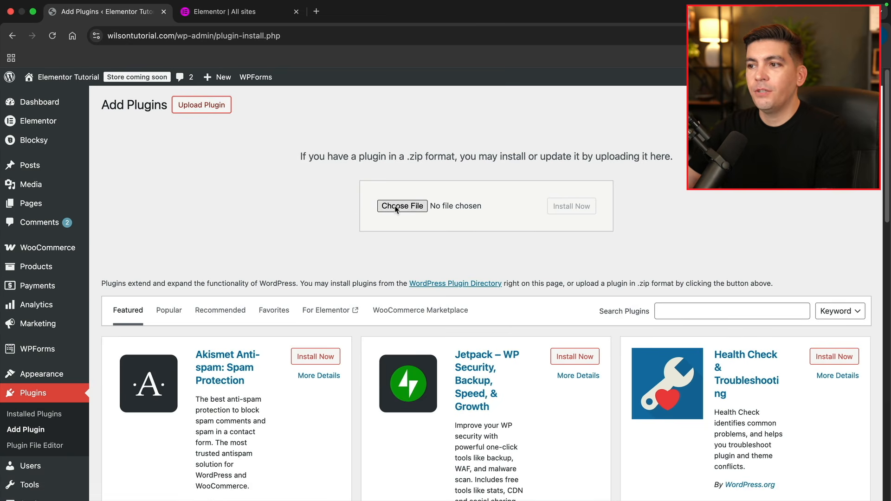
left_click(767, 36)
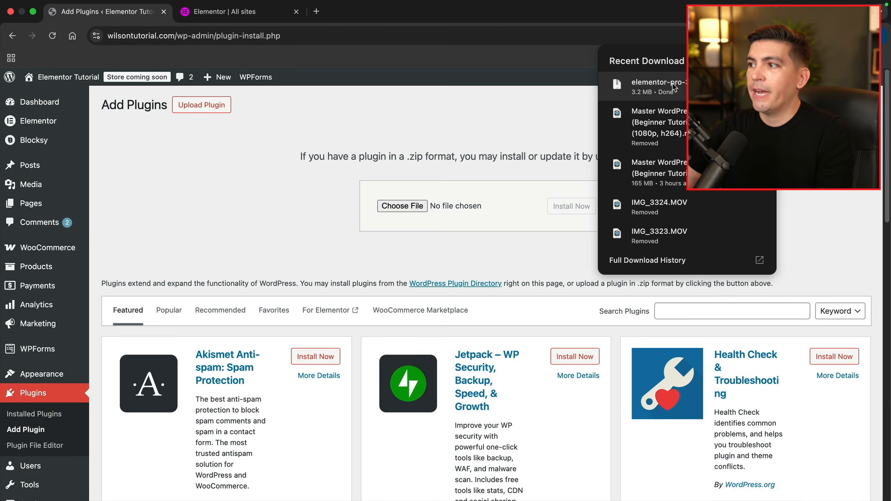
left_click_drag(673, 87, 479, 200)
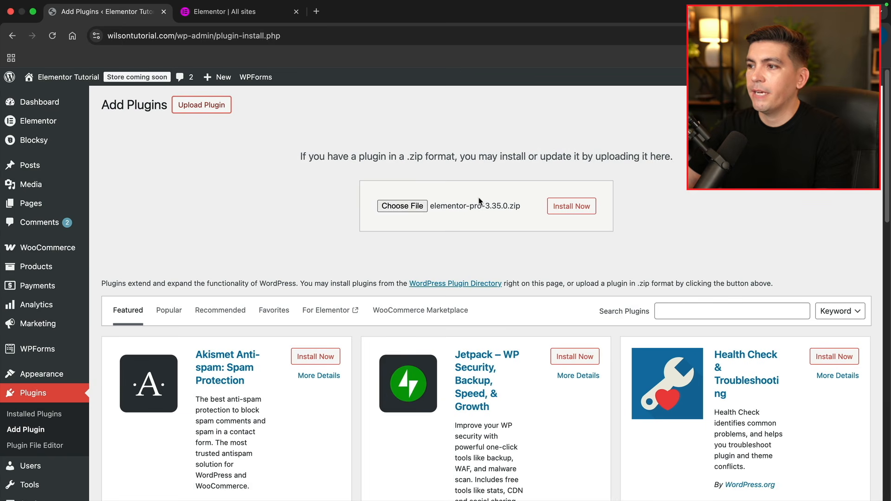
left_click(570, 211)
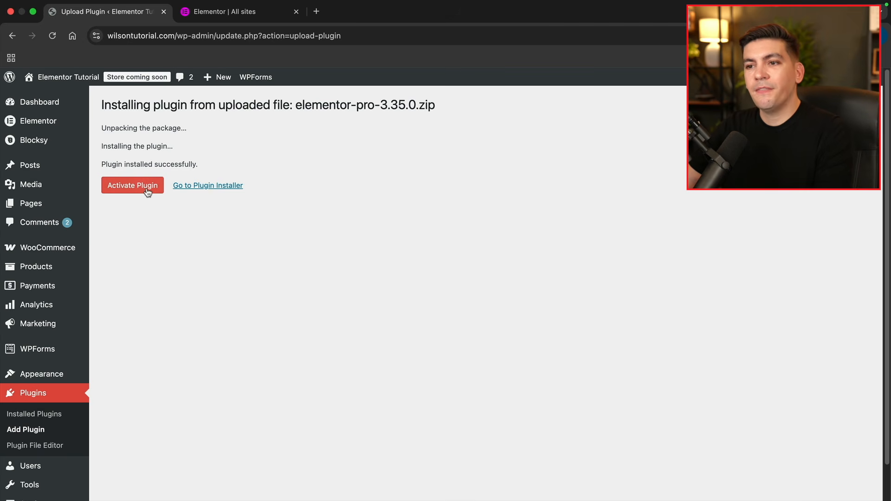
left_click(146, 190)
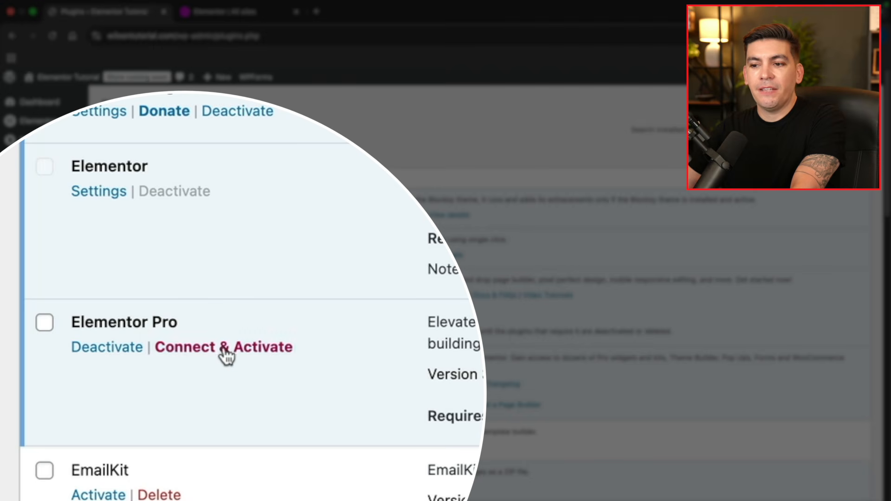
Connect and activate the Elementor Pro license, then go to Elementor's Home page
left_click(208, 354)
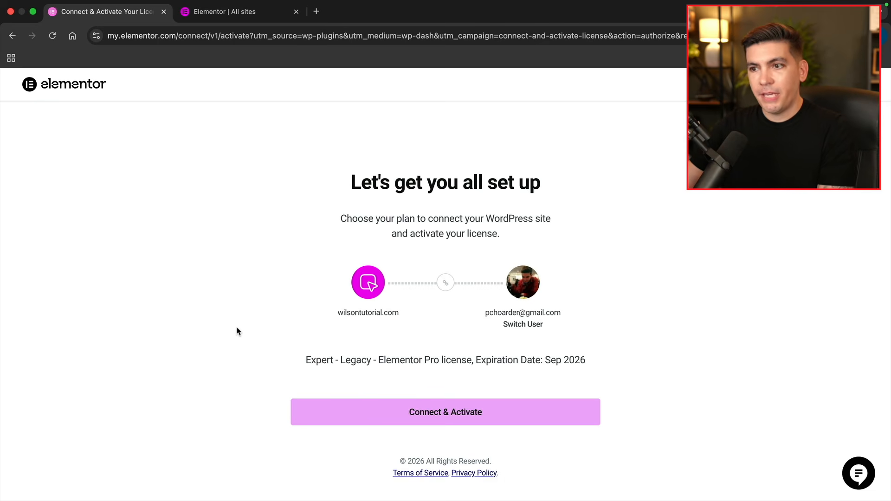
left_click(431, 416)
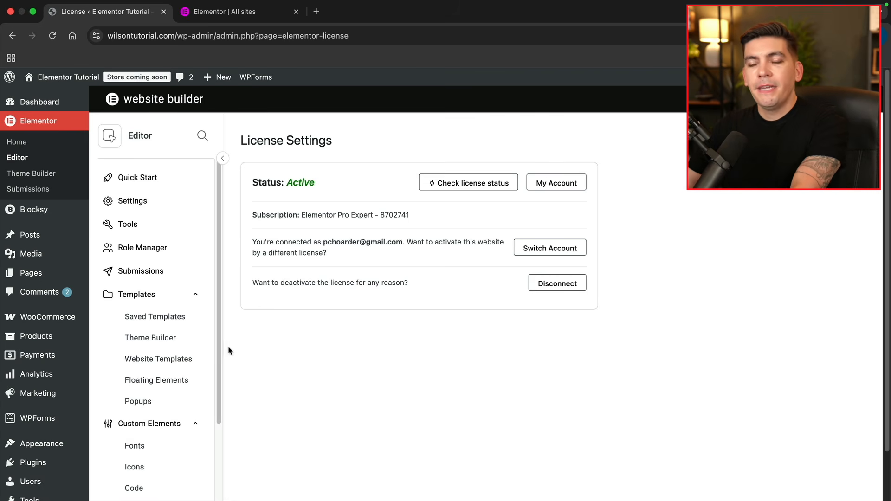
left_click(33, 145)
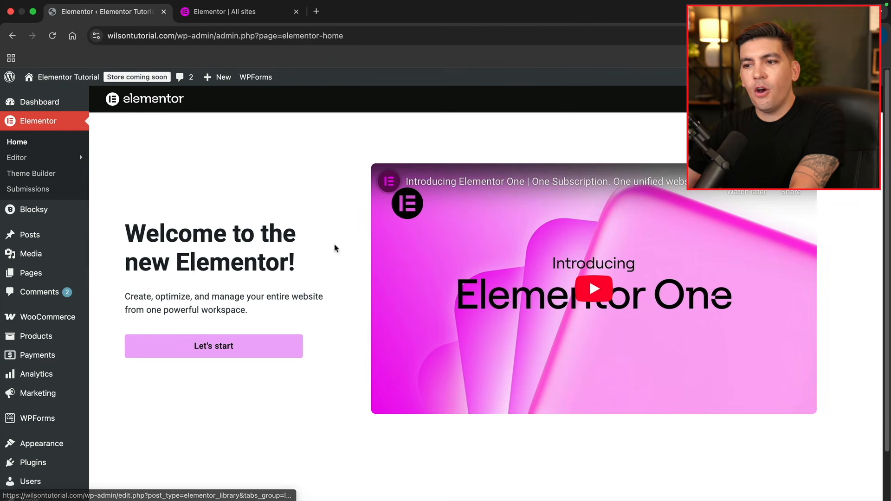
Start the Elementor Home tour, browse the tool cards, and head to Editor Settings
left_click(238, 352)
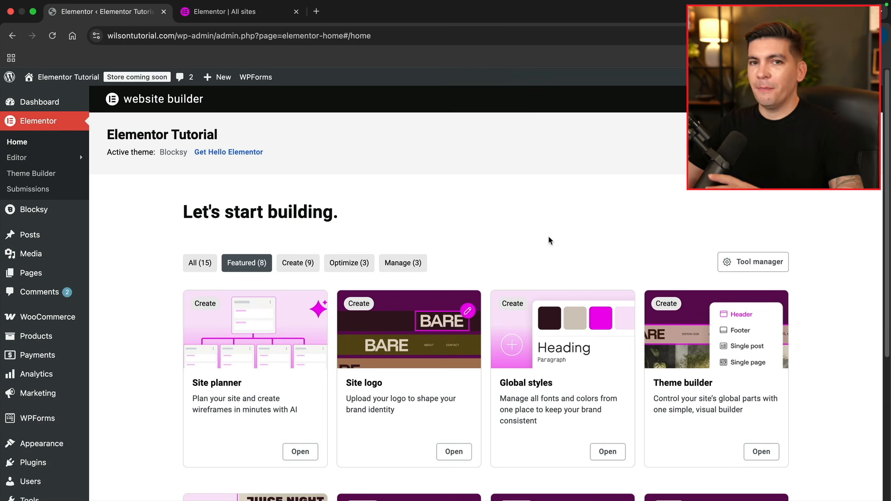
scroll(549, 240, "down", 5)
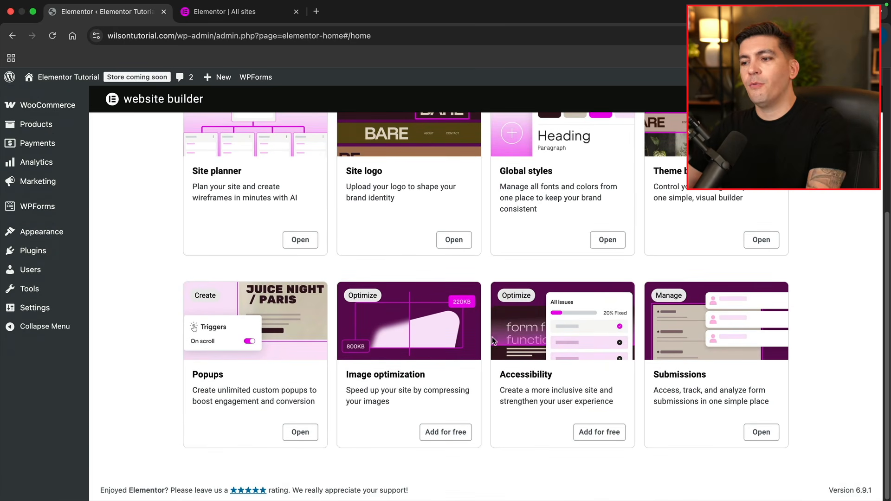
scroll(465, 334, "up", 5)
mouse_move(49, 159)
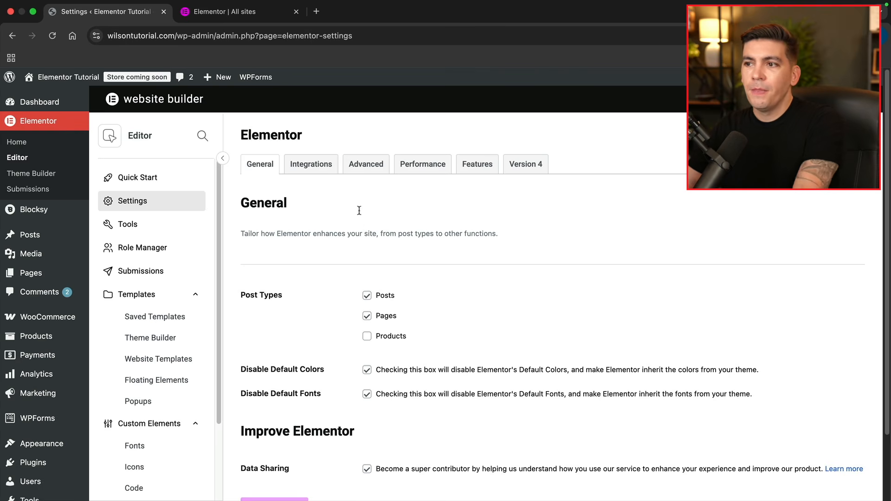
Set Default to New Theme Builder to Active in Elementor's Features settings
left_click(523, 166)
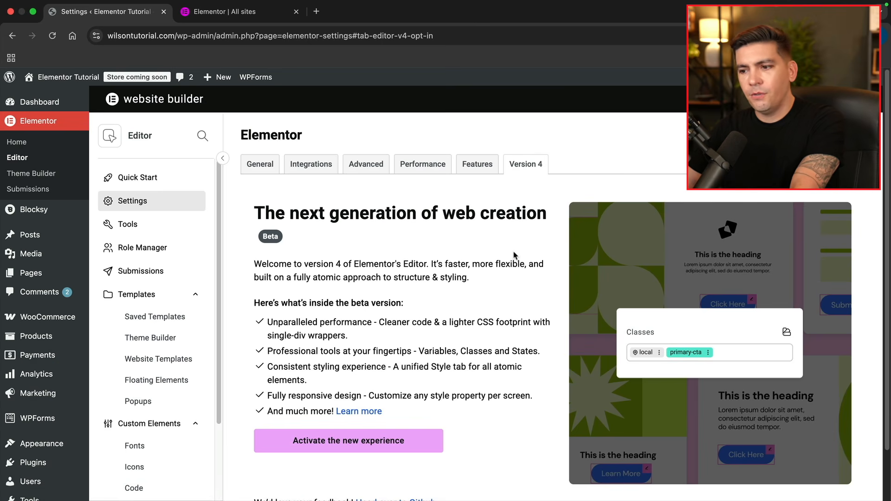
left_click(478, 167)
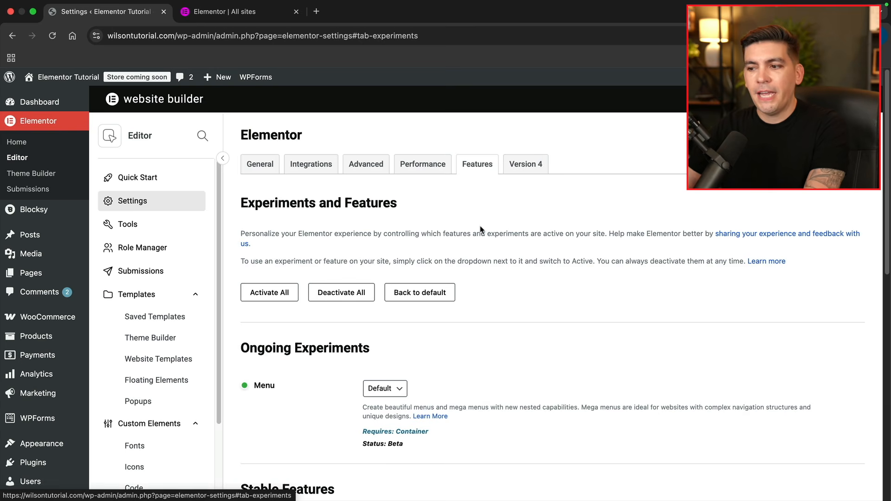
scroll(481, 230, "down", 5)
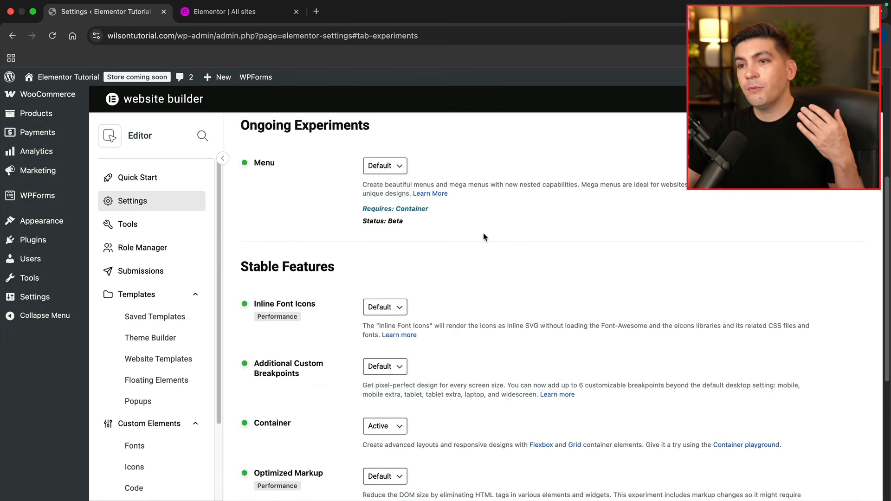
scroll(481, 249, "down", 4)
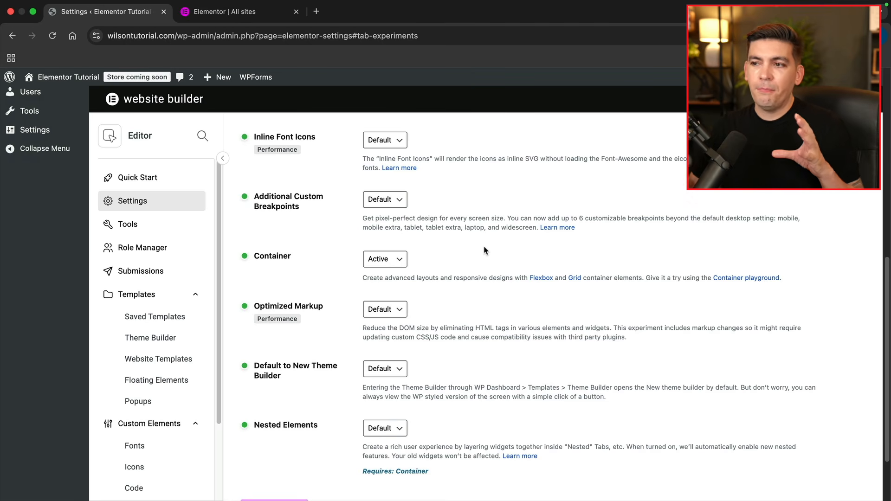
scroll(438, 239, "up", 6)
scroll(439, 239, "down", 8)
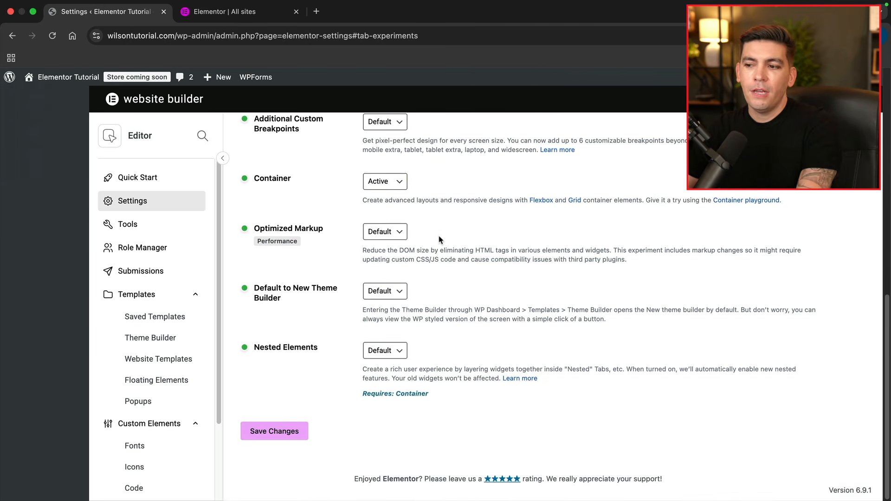
left_click(391, 291)
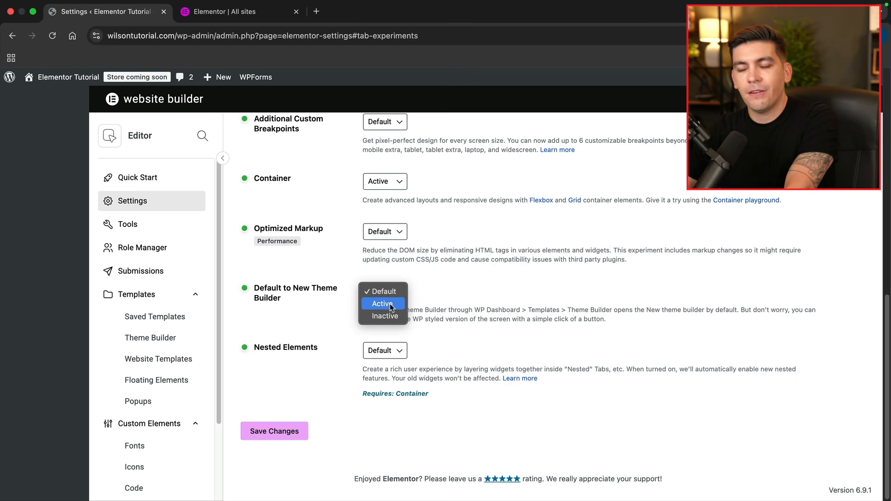
left_click(382, 304)
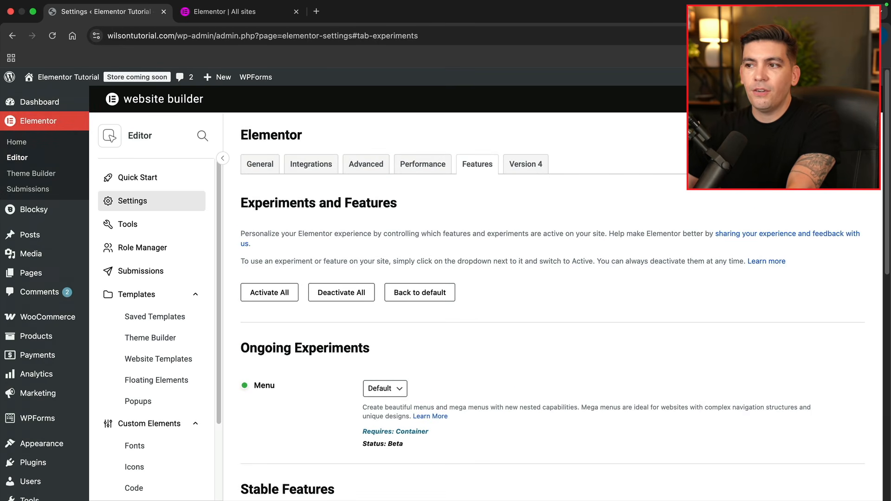
Check the Performance and General tabs, then view Tools' Website Templates options
left_click(430, 165)
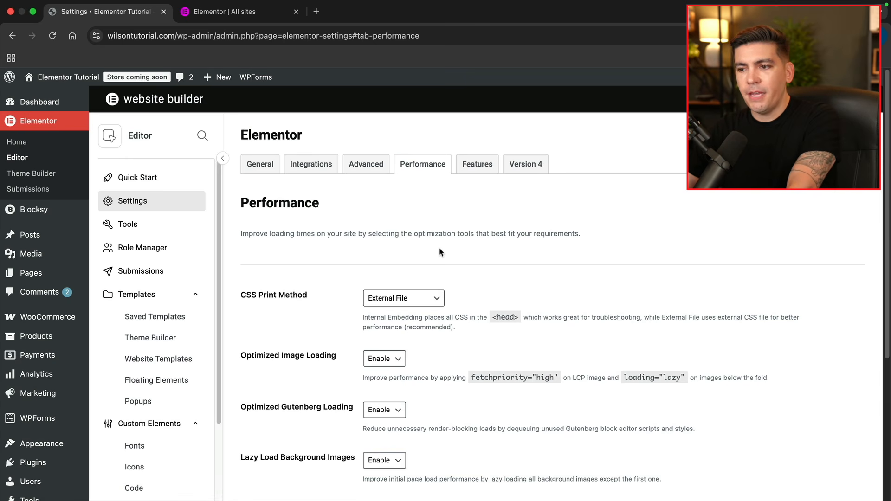
left_click(259, 165)
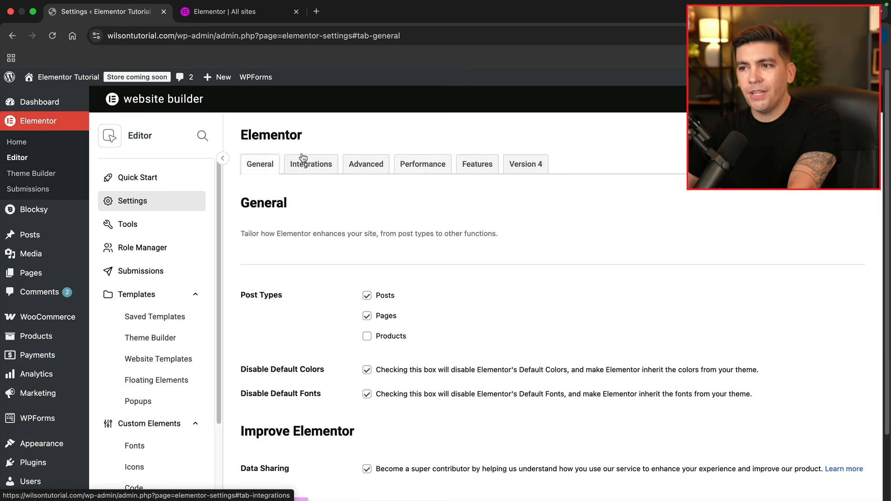
left_click(162, 226)
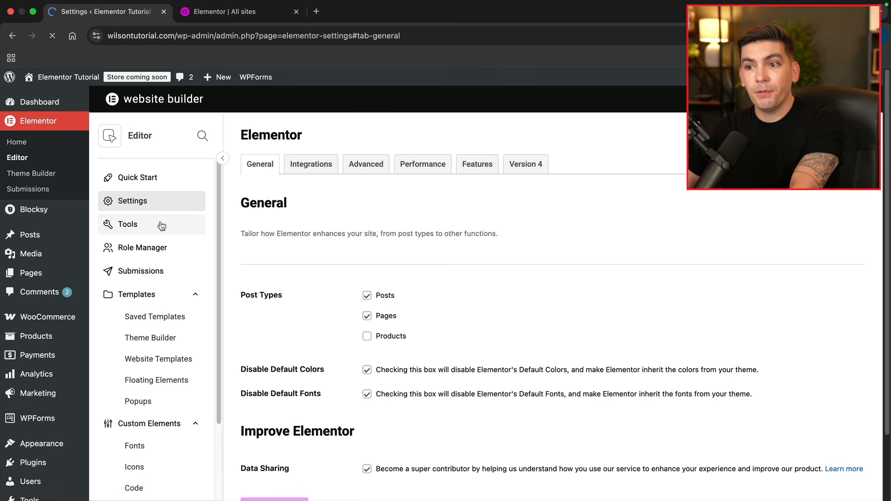
left_click(544, 166)
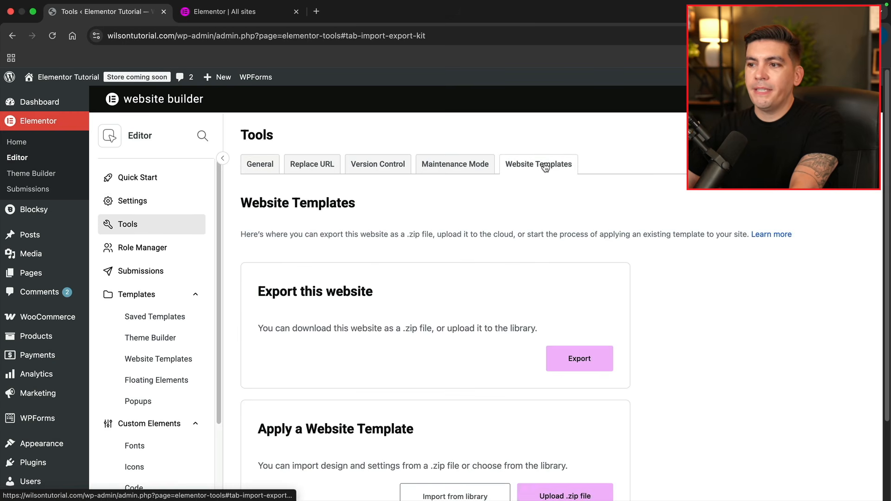
Expand and collapse the Editor role's permissions in Elementor's Role Manager
scroll(539, 185, "down", 2)
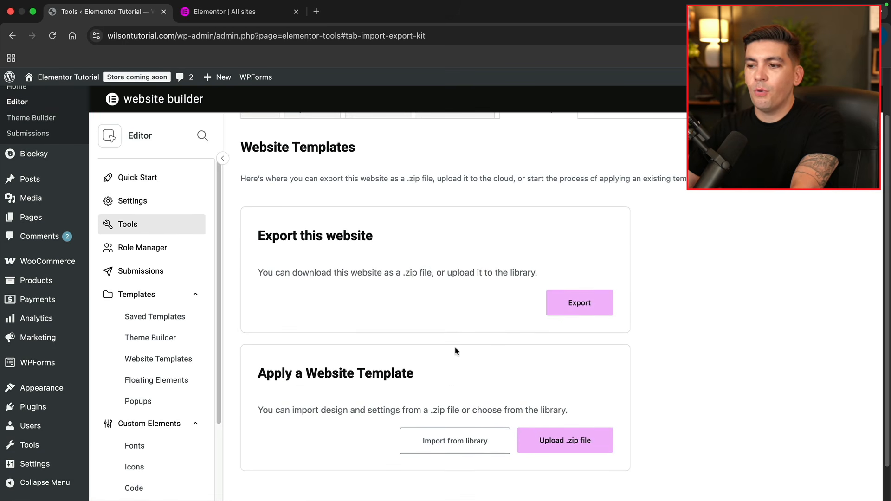
scroll(434, 366, "up", 2)
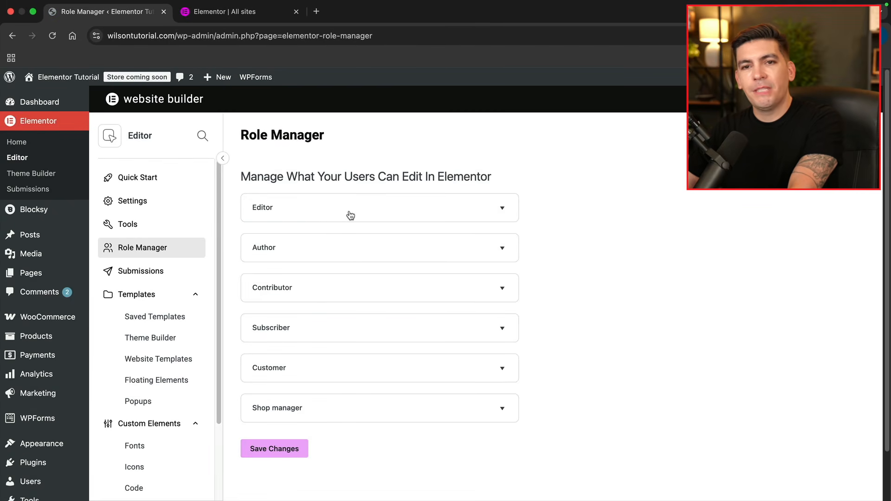
left_click(381, 206)
left_click(381, 202)
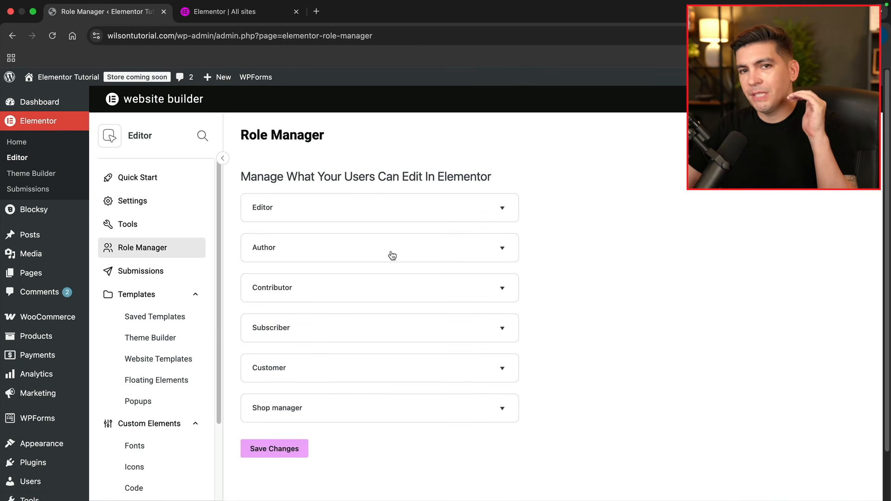
scroll(183, 258, "down", 3)
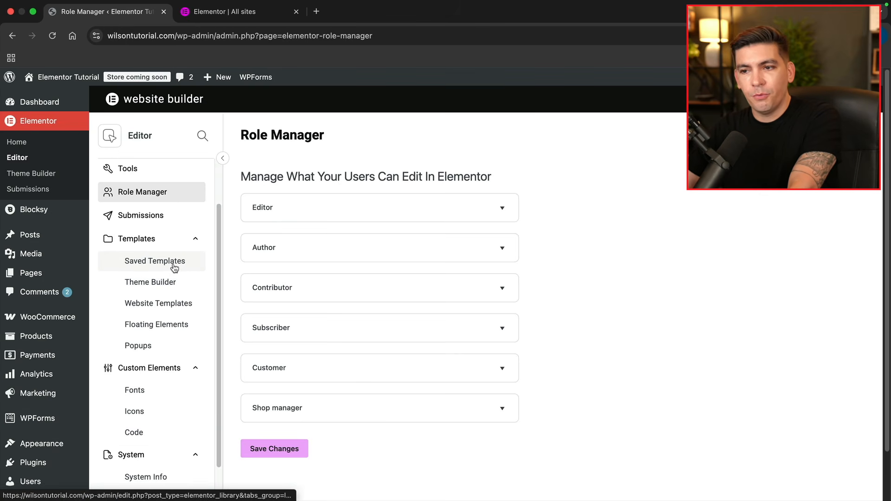
left_click(176, 305)
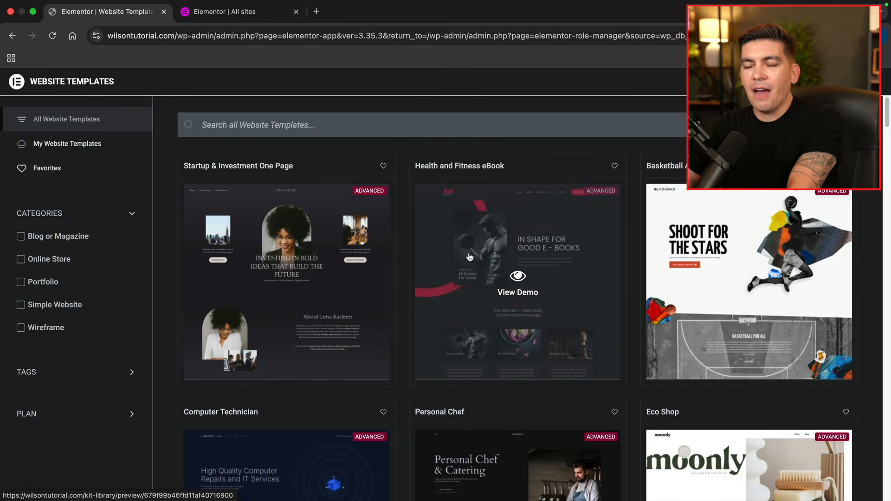
scroll(472, 260, "down", 4)
scroll(472, 255, "down", 7)
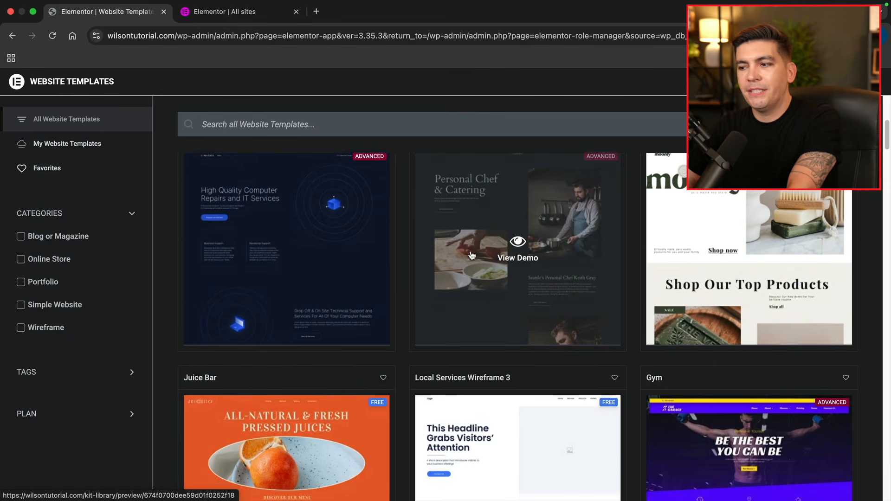
scroll(471, 255, "down", 9)
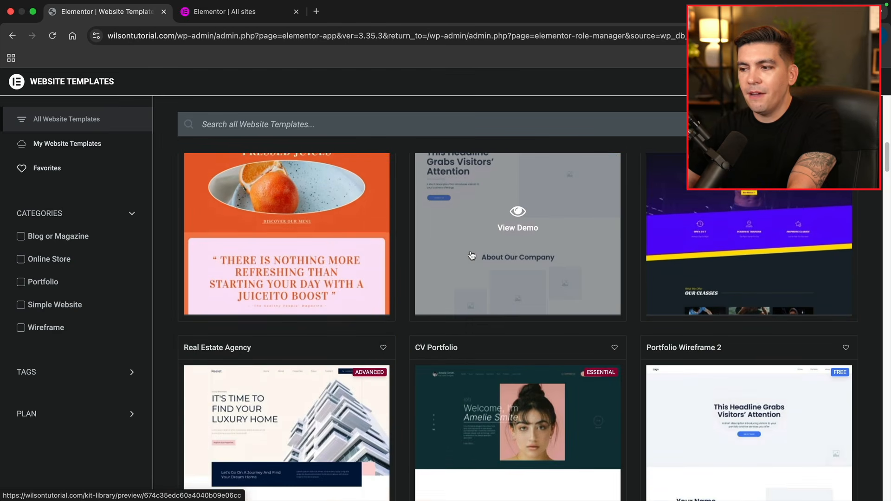
scroll(471, 255, "down", 20)
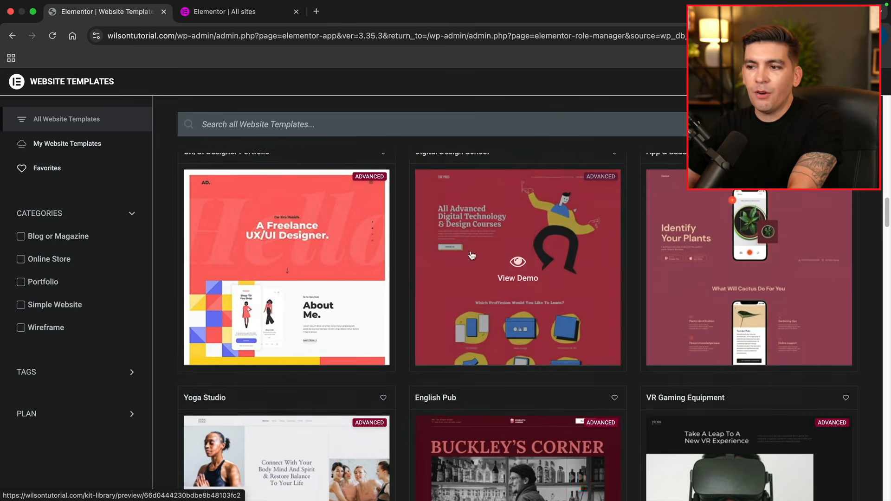
scroll(471, 255, "down", 16)
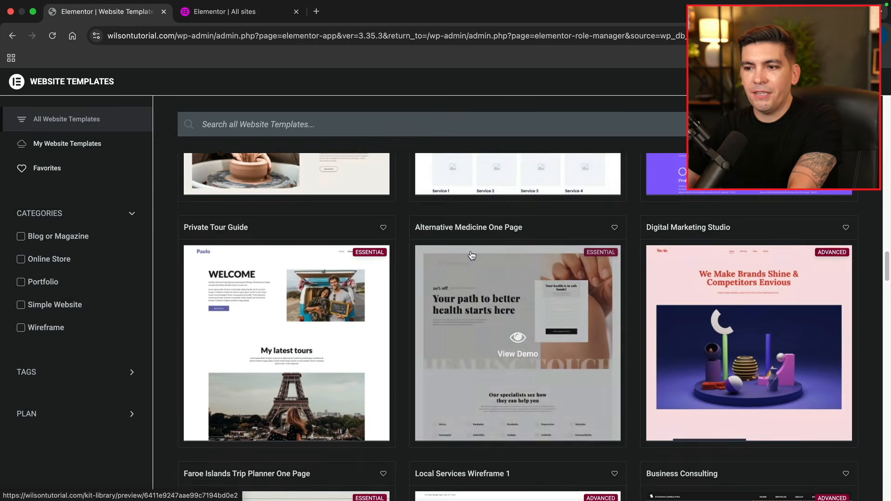
scroll(471, 255, "down", 20)
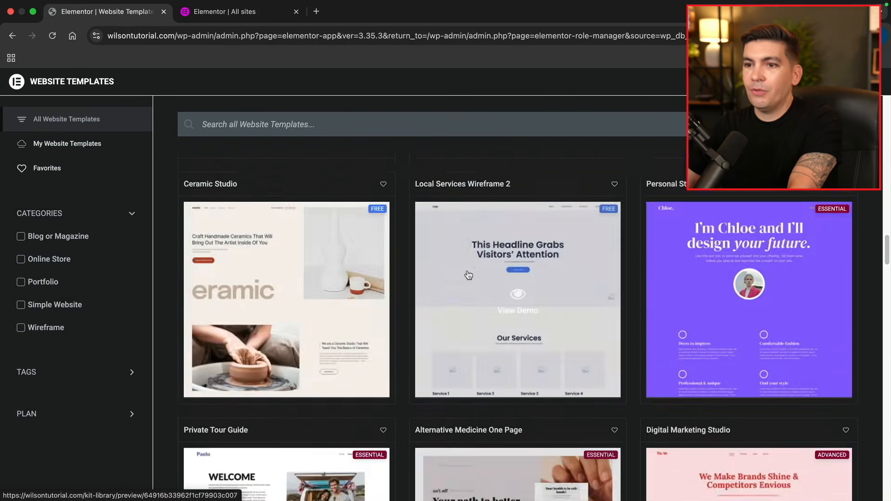
scroll(462, 271, "up", 5)
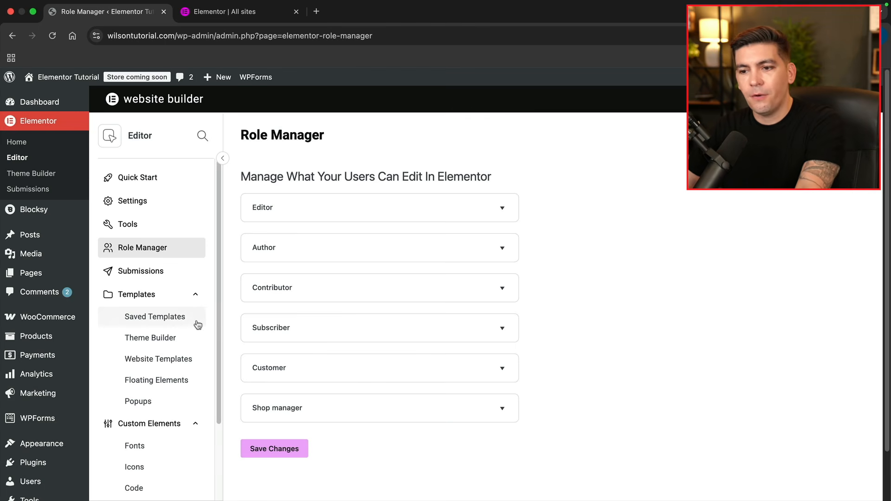
scroll(190, 324, "down", 2)
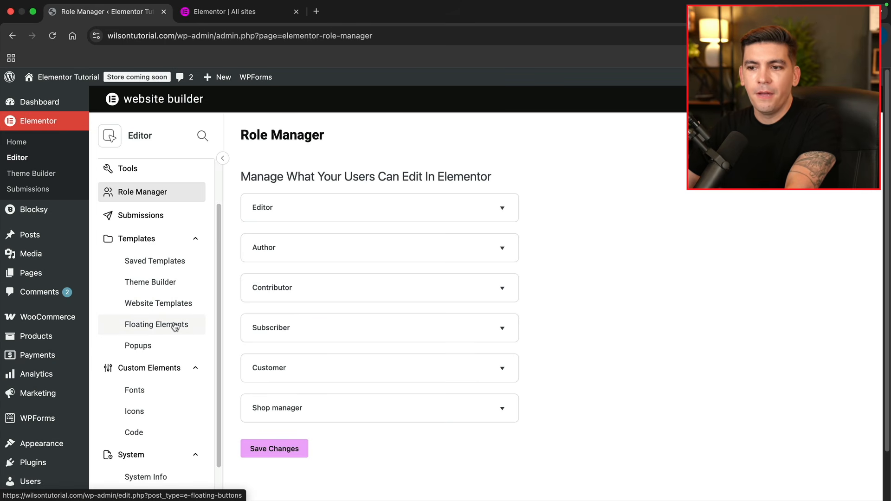
Browse the Popups and Floating Elements lists before opening Elementor's Theme Builder
left_click(165, 348)
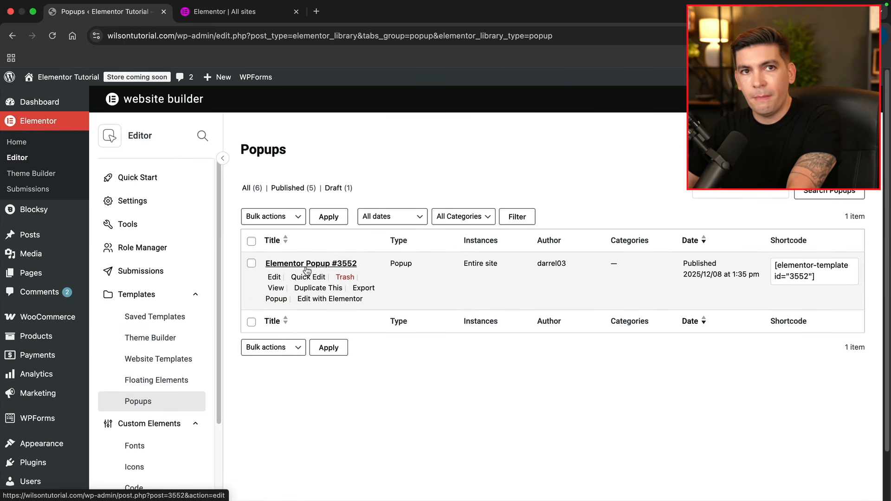
left_click(176, 384)
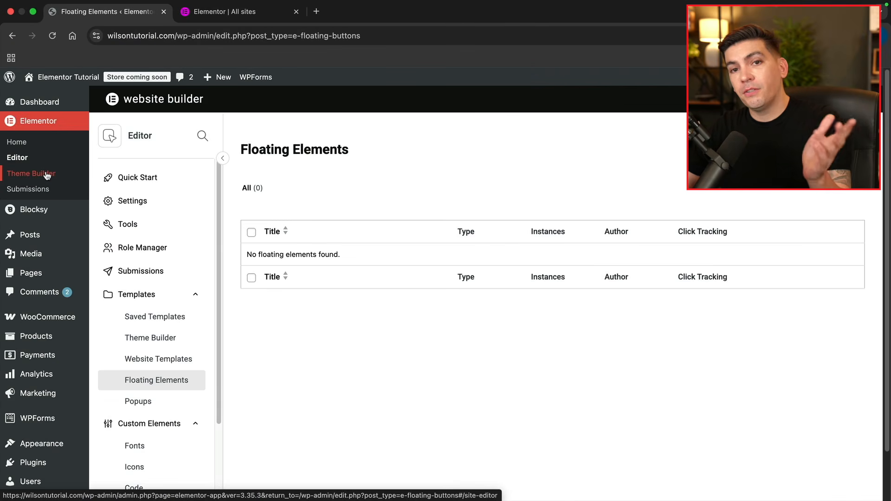
left_click(50, 176)
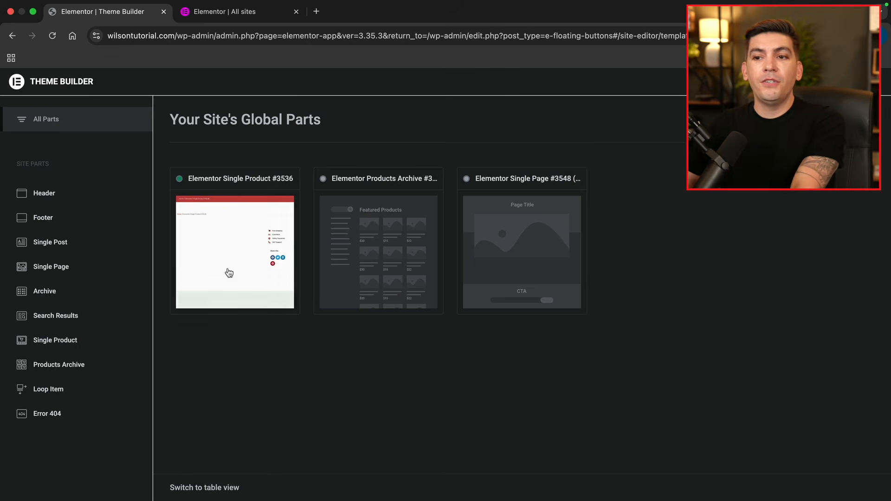
Show the Products Archive site part in Theme Builder, which has no templates yet
mouse_move(109, 198)
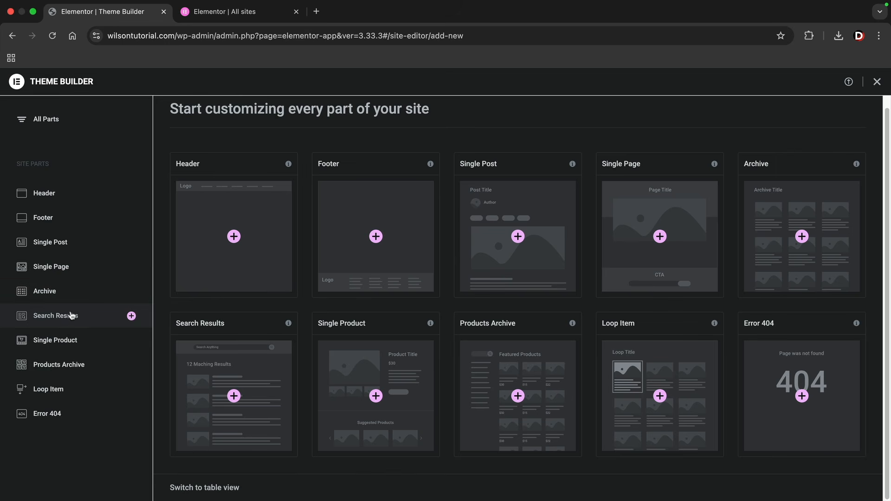
left_click(54, 367)
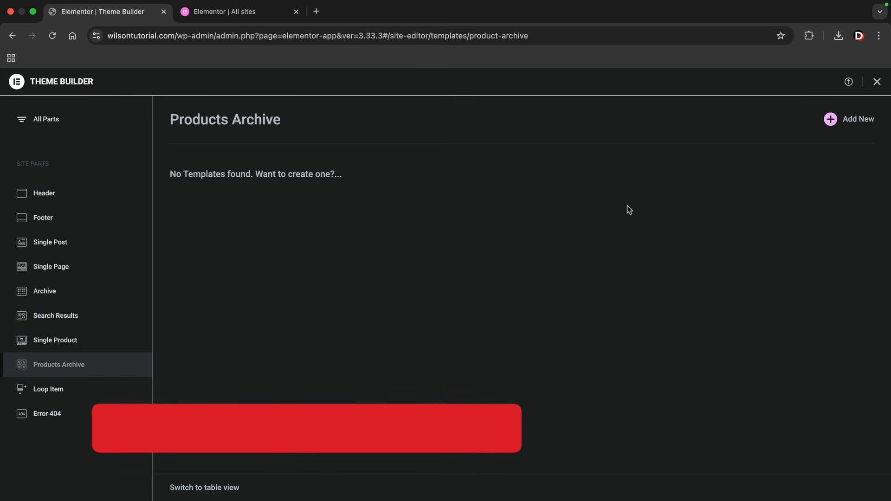
Add a new Products Archive template and close the template library to start from a blank page
left_click(861, 123)
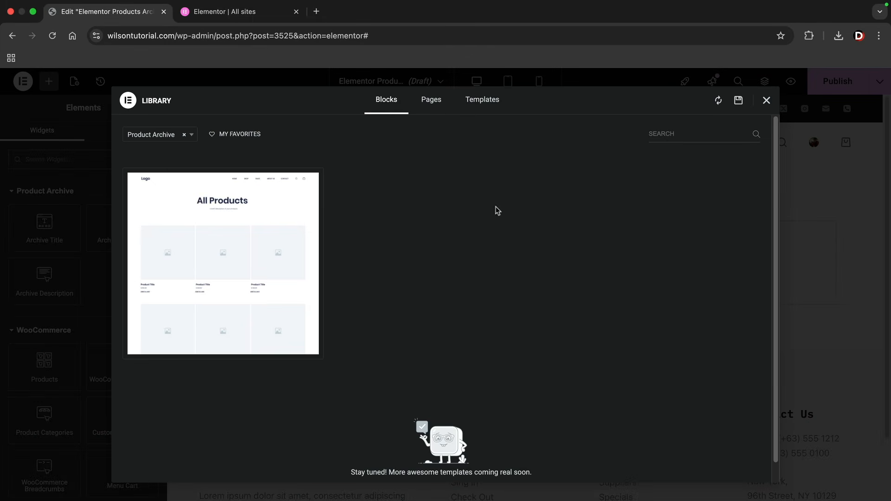
mouse_move(280, 261)
left_click(766, 100)
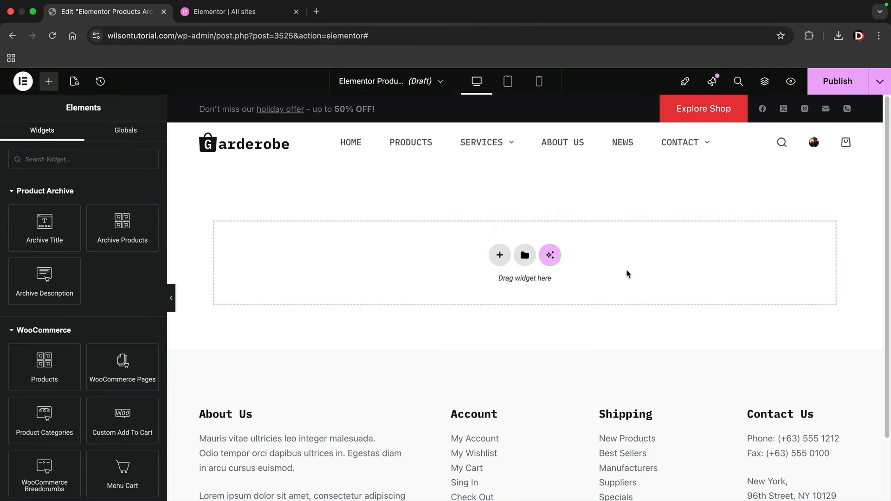
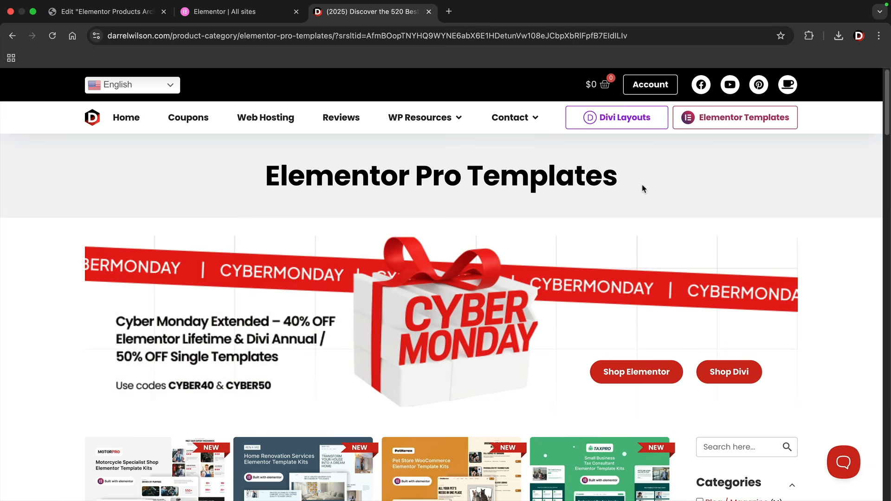
Scroll through the Elementor Pro Templates page, then return to the Elementor editor tab
left_click_drag(633, 175, 233, 176)
left_click(233, 176)
scroll(604, 246, "down", 5)
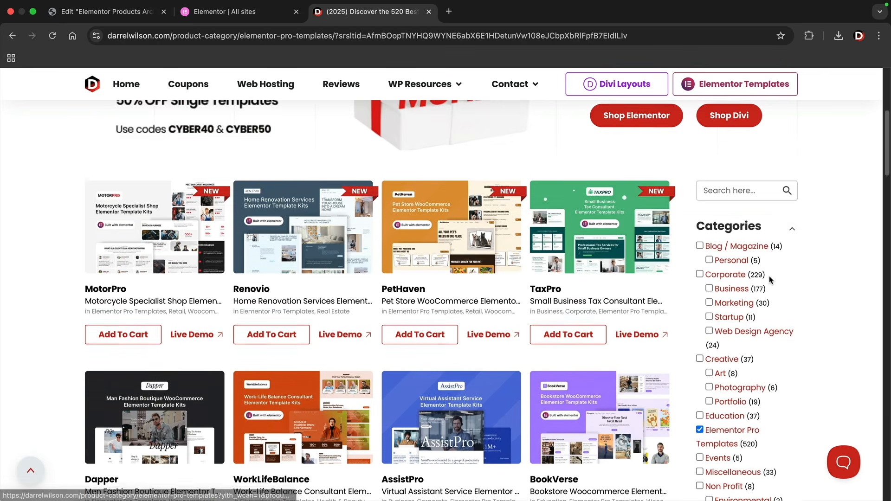
scroll(767, 279, "down", 2)
scroll(763, 277, "down", 14)
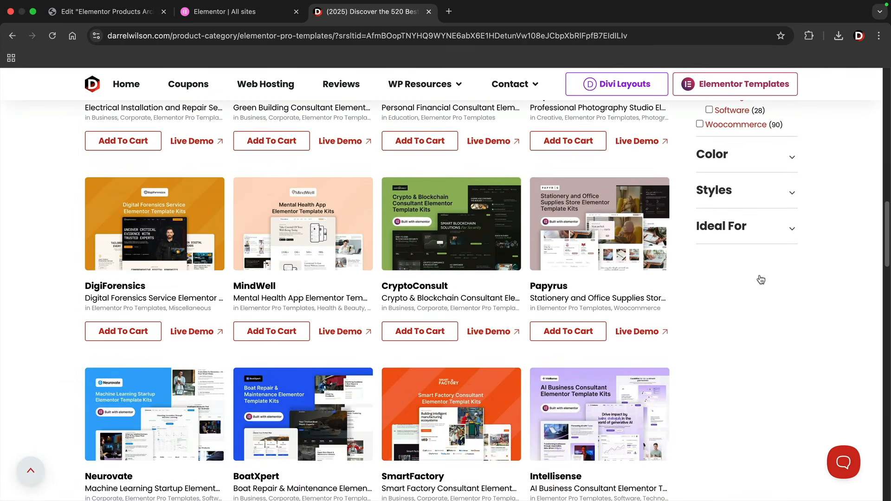
scroll(761, 280, "down", 7)
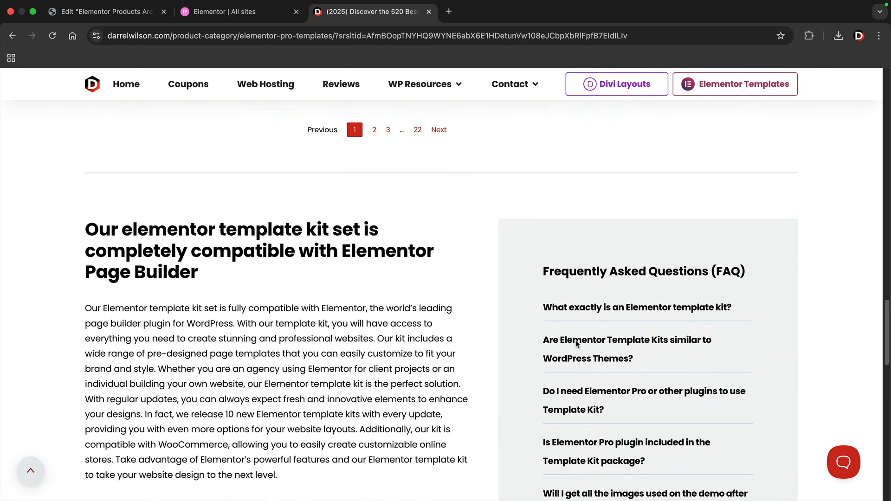
left_click_drag(888, 342, 886, 99)
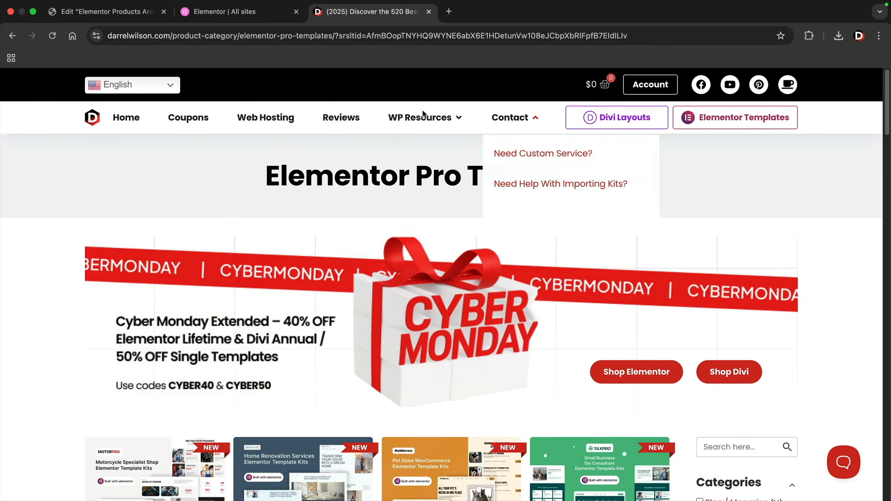
left_click(123, 12)
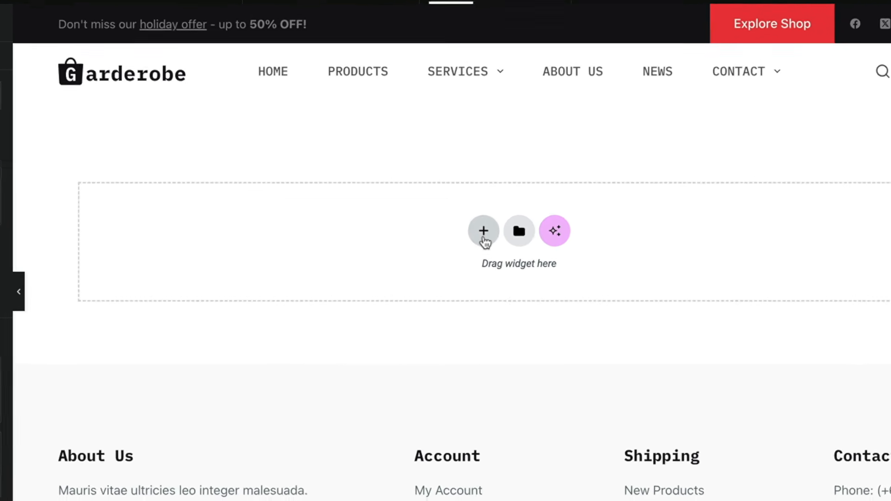
Add a single-column flexbox container holding a 'Shop Page' heading
left_click(499, 255)
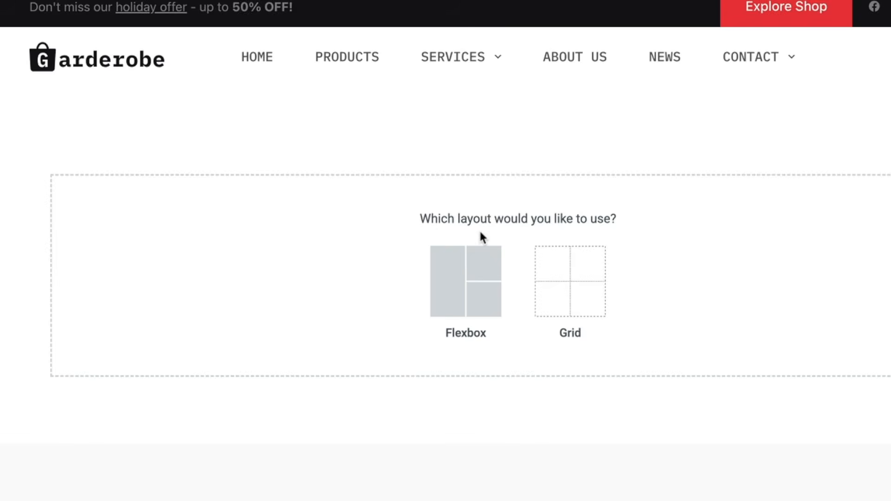
left_click(463, 270)
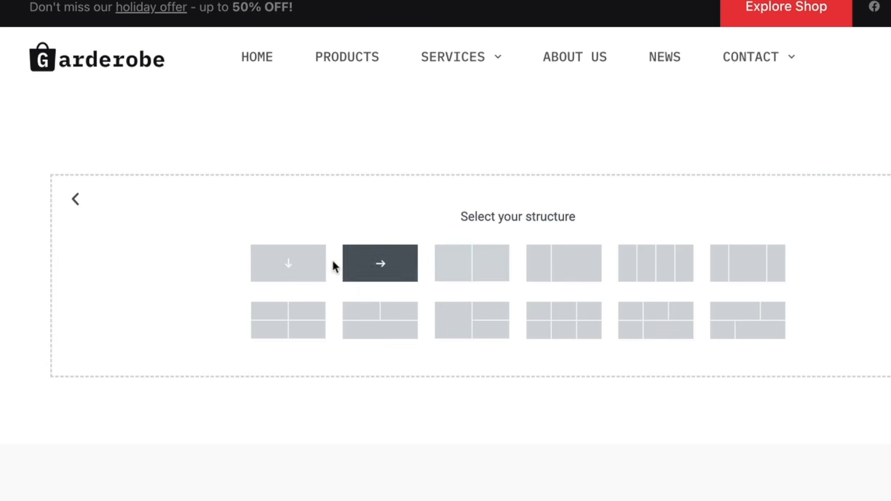
left_click(308, 266)
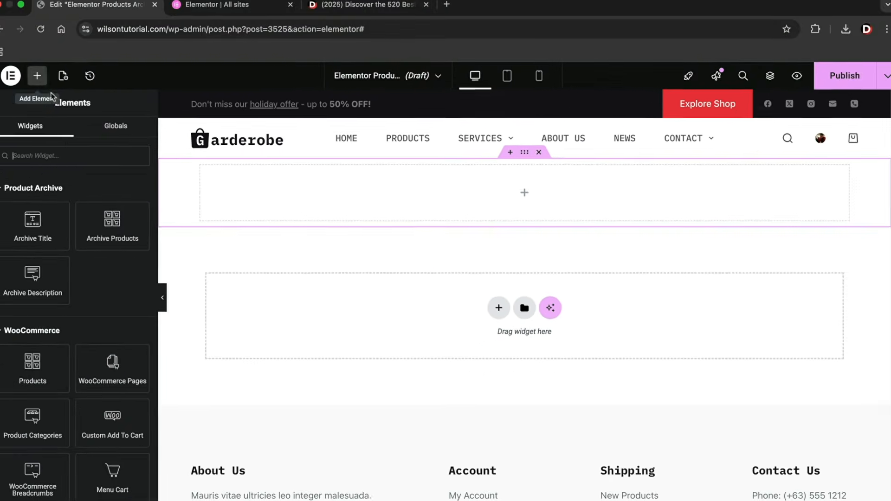
scroll(69, 304, "down", 3)
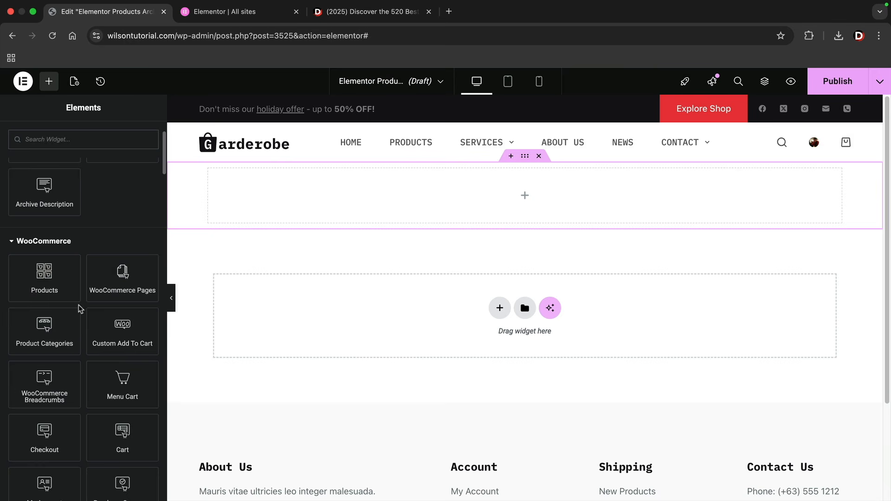
scroll(70, 304, "up", 3)
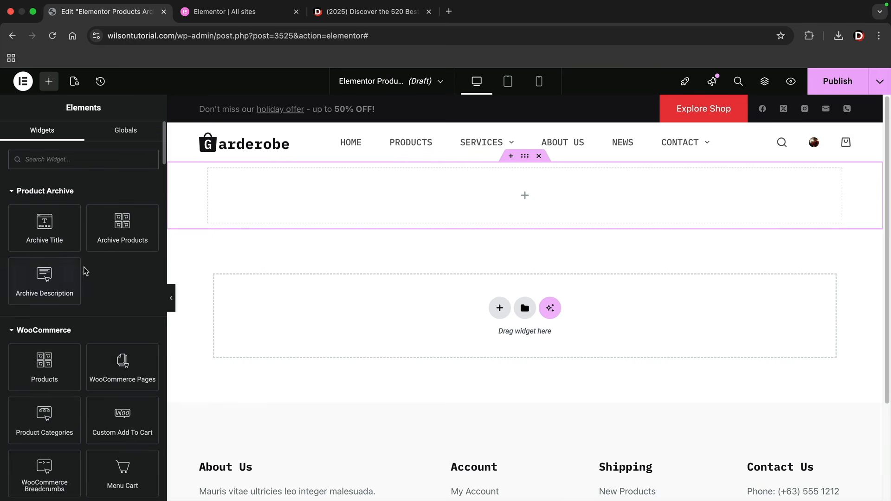
scroll(88, 276, "down", 5)
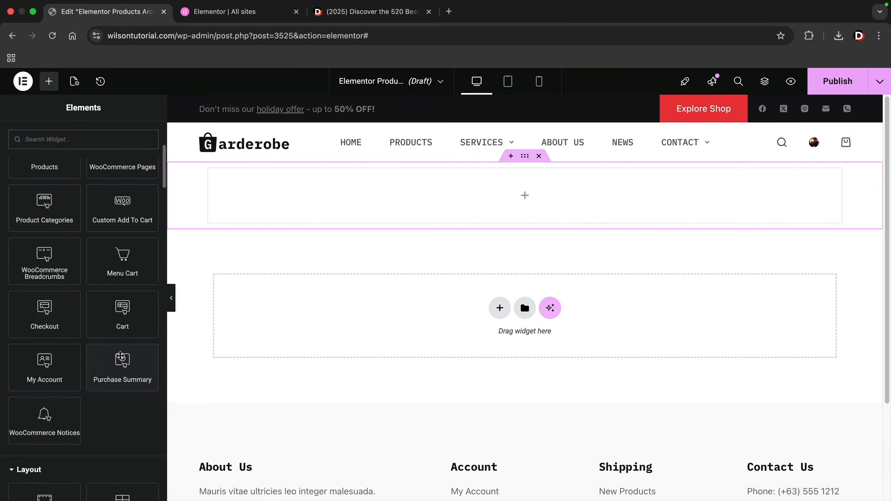
scroll(121, 357, "down", 6)
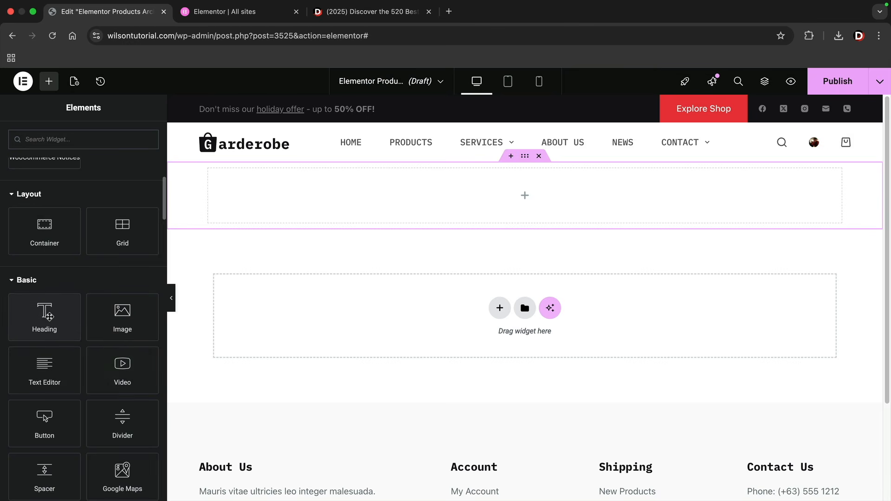
left_click_drag(40, 321, 420, 209)
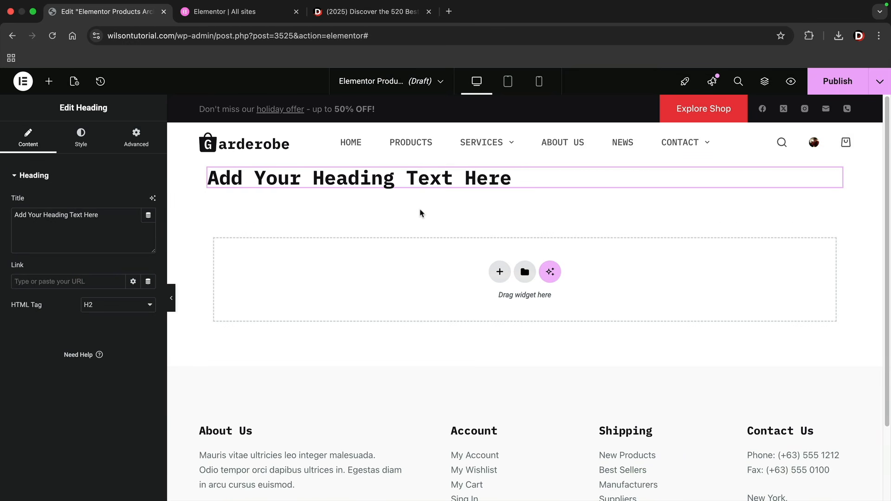
triple_click(98, 218)
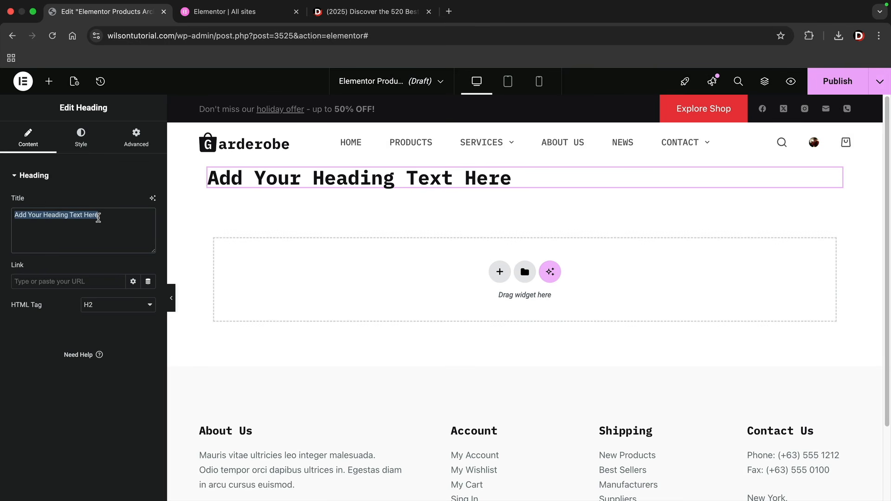
type("Shop Page")
Centre the heading and give its container a 112 px min height with centred justification
left_click(81, 139)
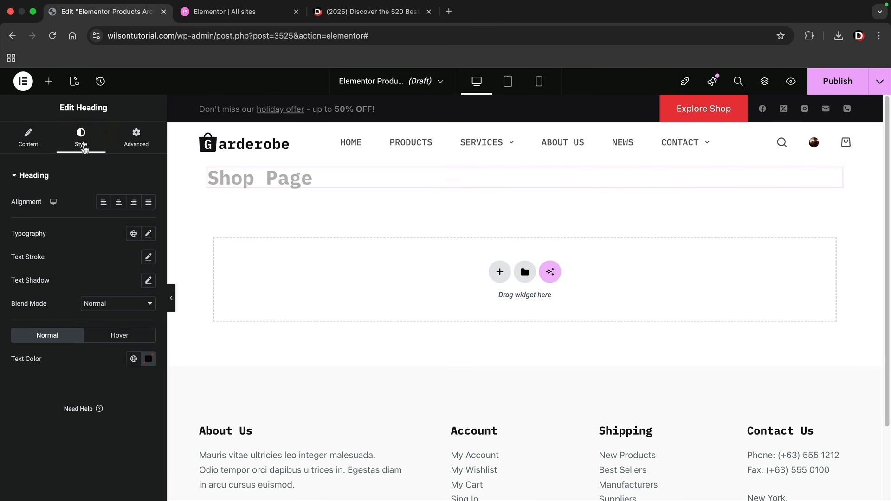
left_click(118, 203)
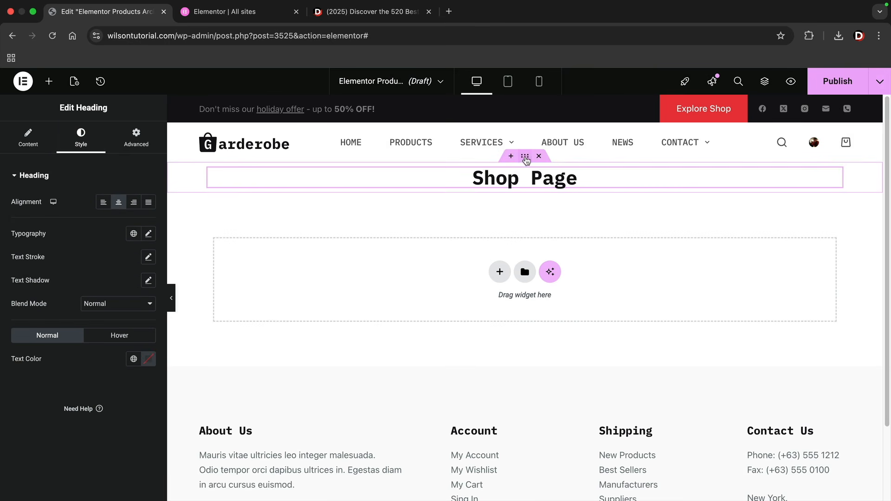
left_click(525, 156)
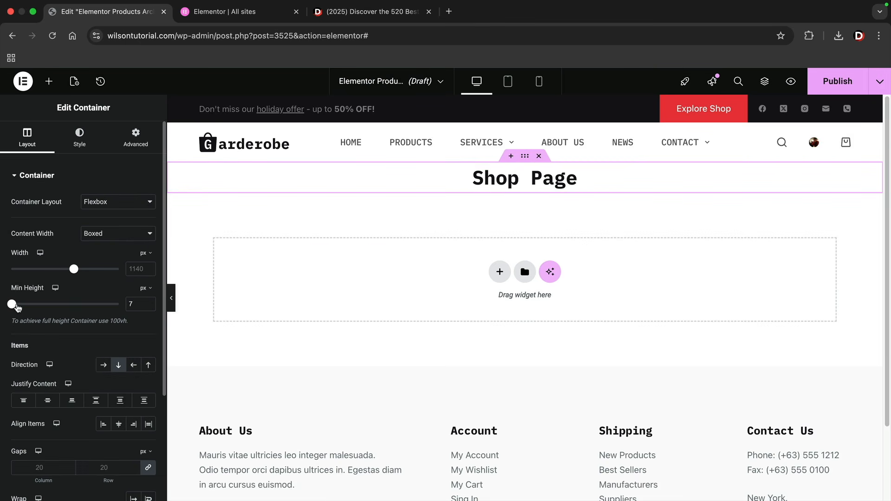
left_click_drag(18, 307, 25, 309)
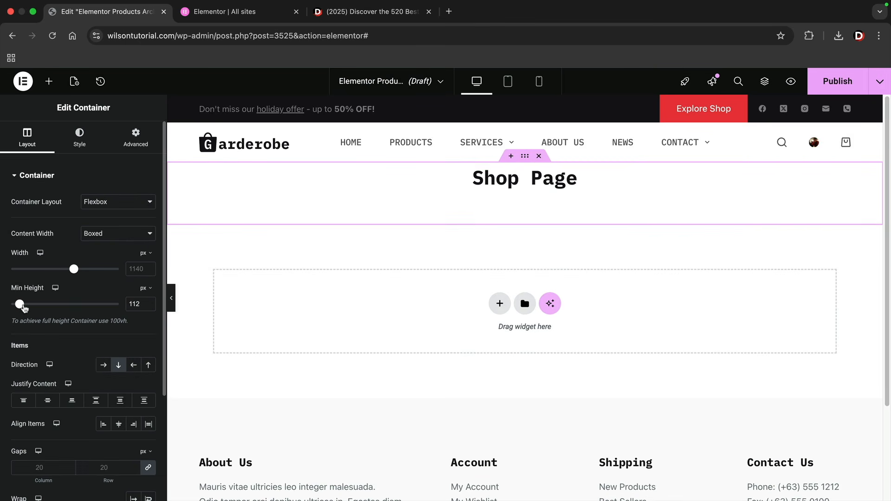
left_click(48, 400)
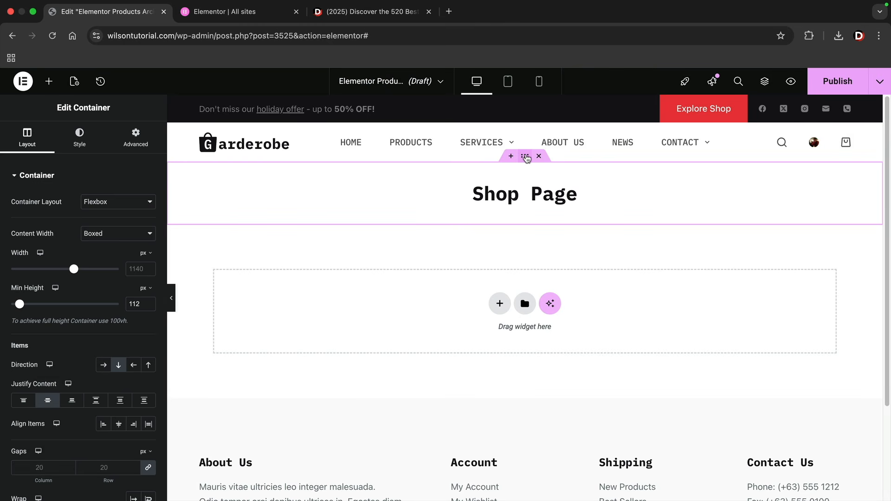
Give the banner container a light-grey solid colour background overlay
left_click(76, 141)
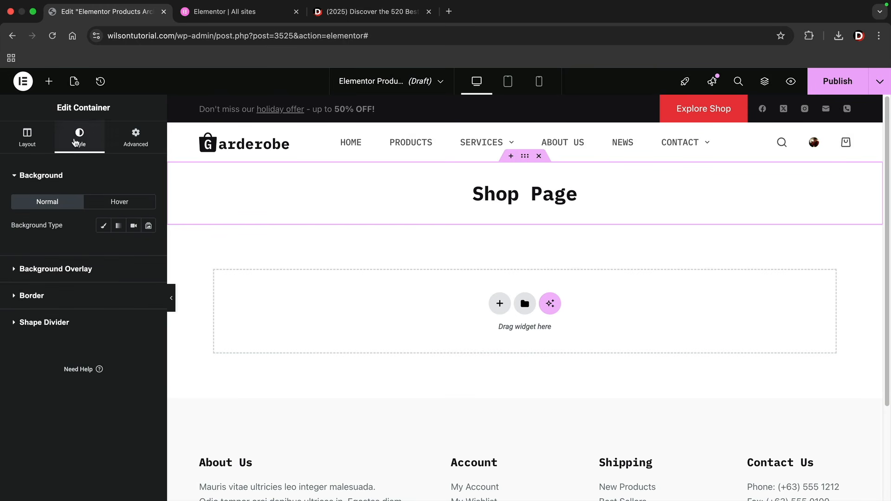
left_click(61, 269)
left_click(134, 252)
left_click(149, 275)
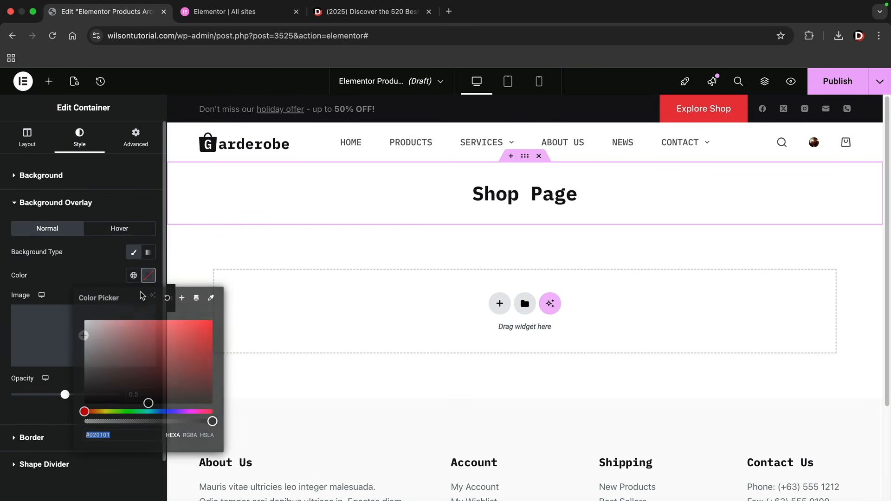
left_click_drag(94, 332, 84, 333)
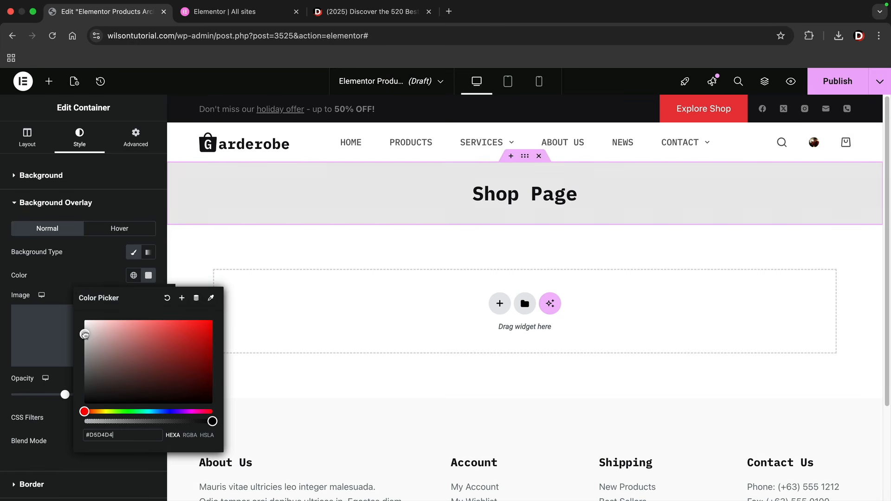
left_click(189, 197)
Set the Shop Page heading's typography size to 46 px
left_click(269, 189)
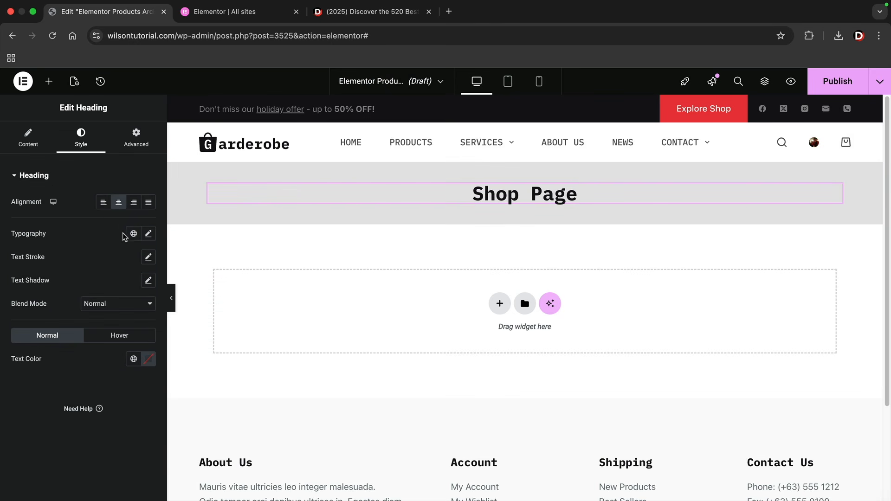
left_click(149, 234)
left_click_drag(22, 325, 43, 326)
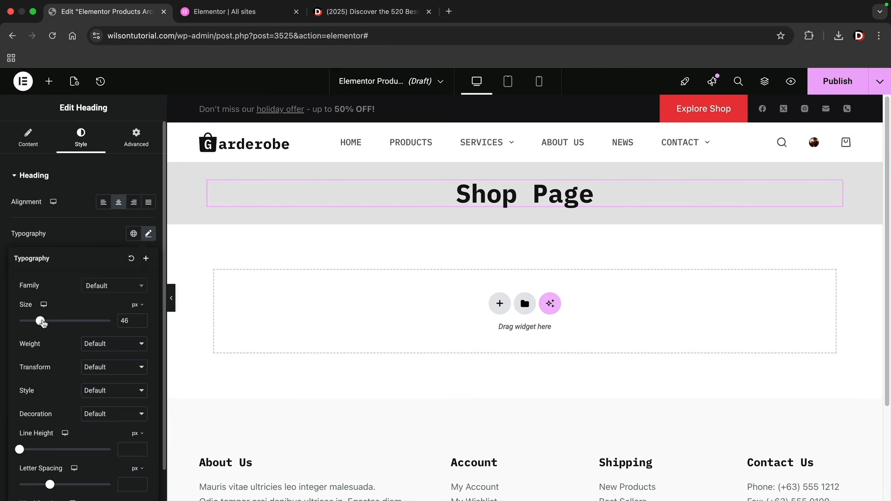
left_click(500, 304)
left_click(482, 333)
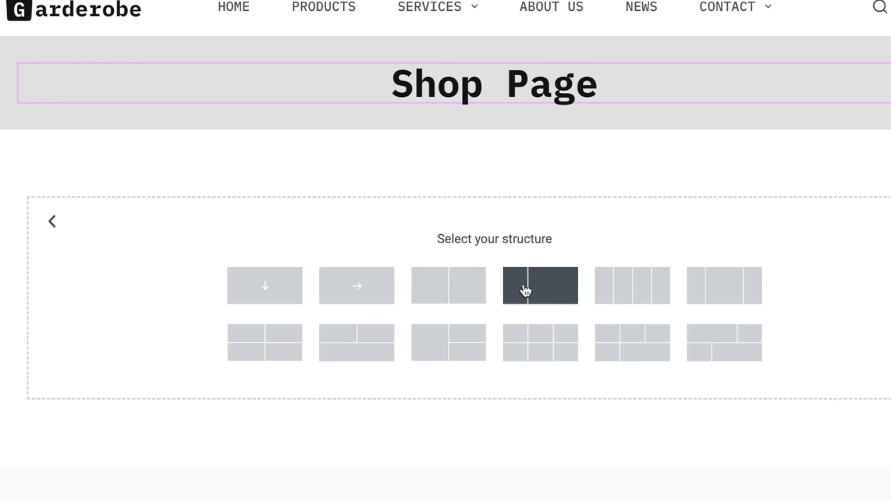
Split the new section into one-third and two-thirds columns with a Products widget on the right
left_click(541, 288)
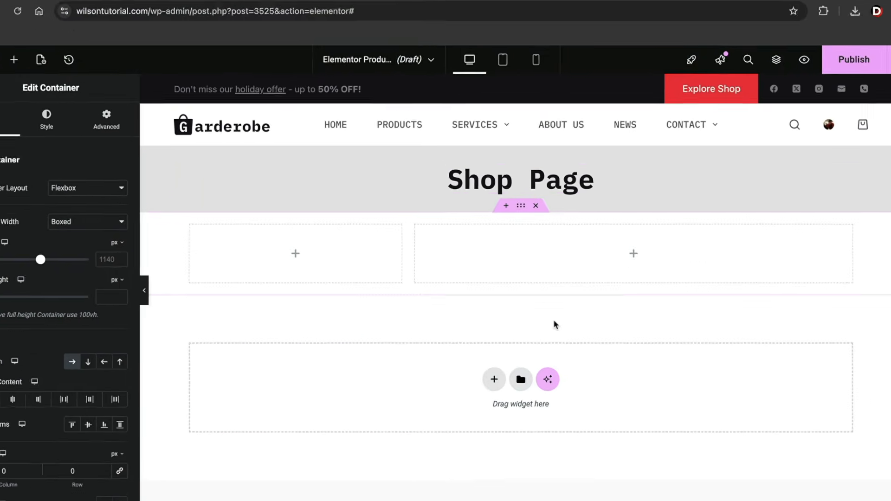
left_click(14, 60)
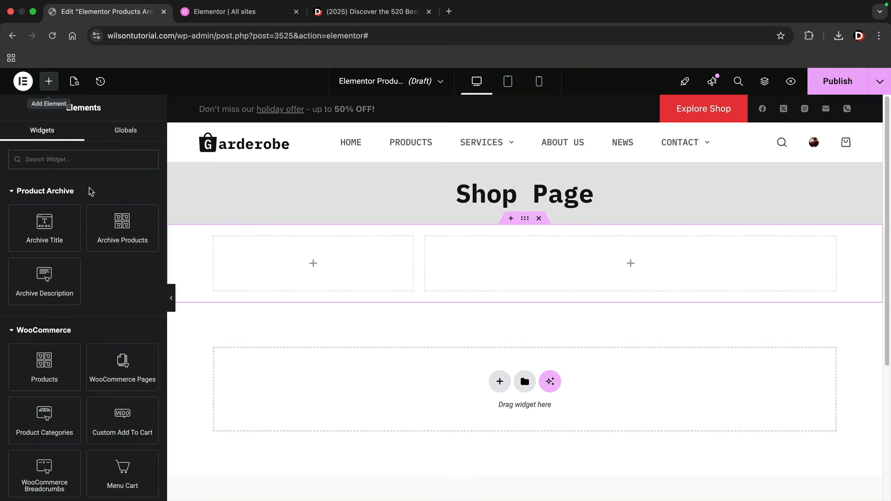
scroll(106, 294, "down", 3)
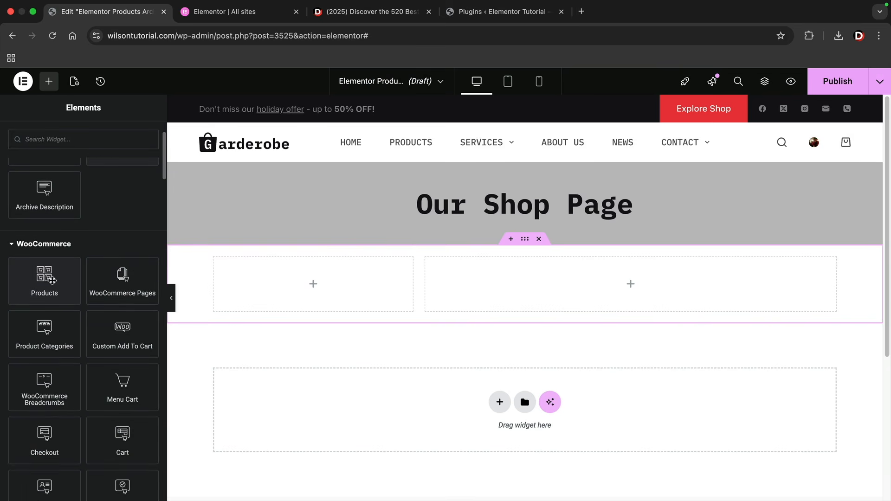
left_click_drag(38, 281, 555, 294)
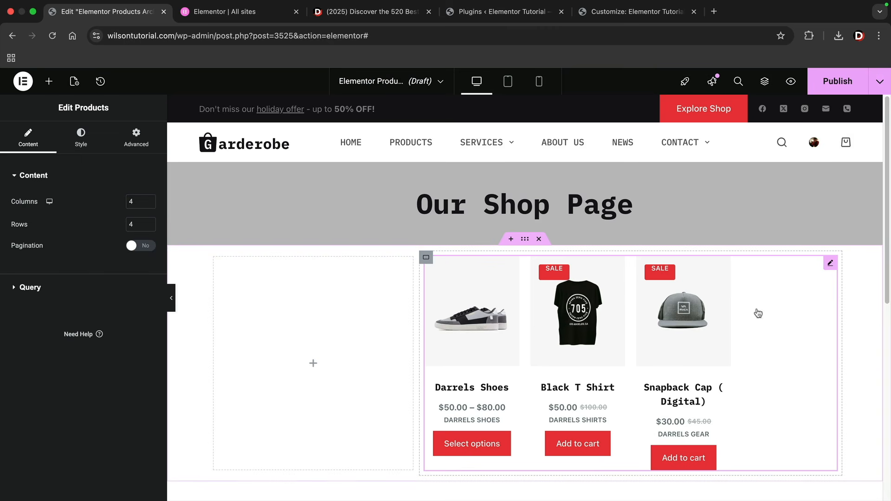
Set the Products grid to 3 columns and 3 rows, turn pagination on, and expand Query
scroll(659, 339, "down", 1)
scroll(660, 339, "down", 2)
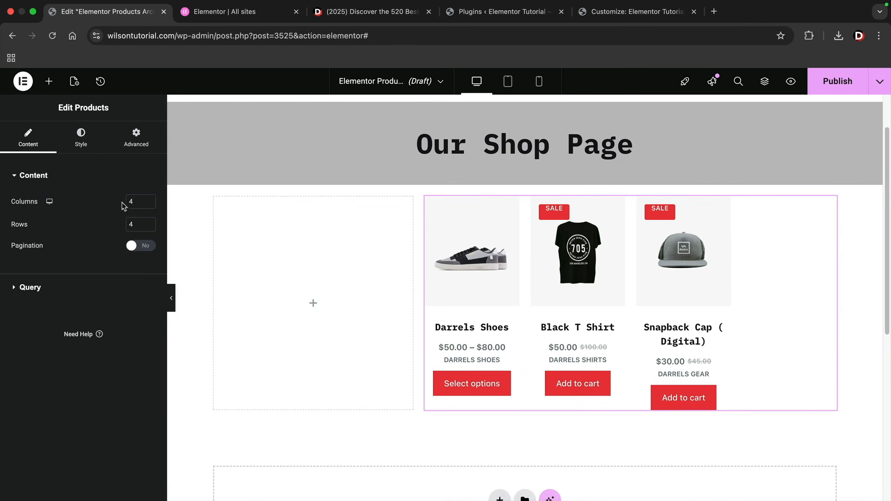
left_click_drag(136, 201, 130, 223)
type("33")
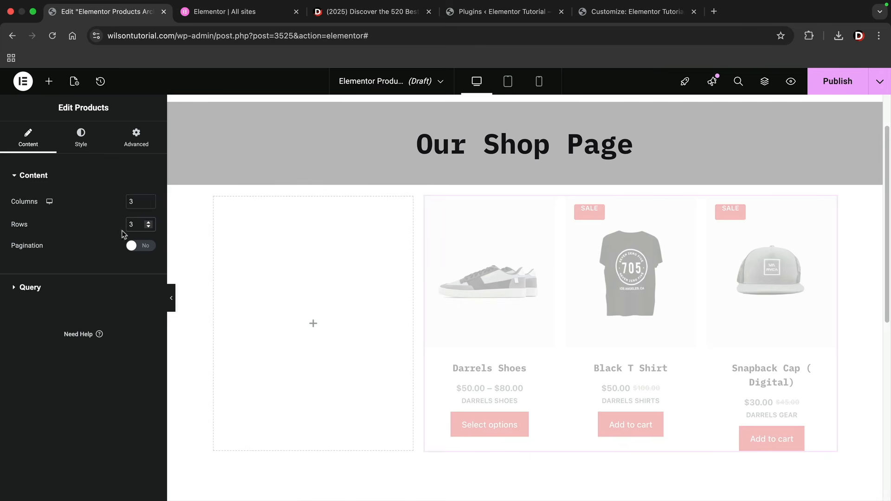
left_click(145, 246)
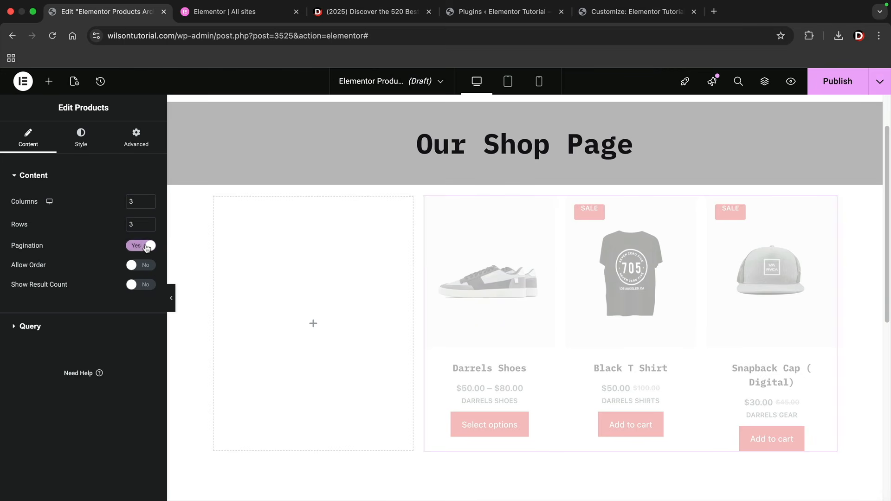
scroll(305, 280, "down", 3)
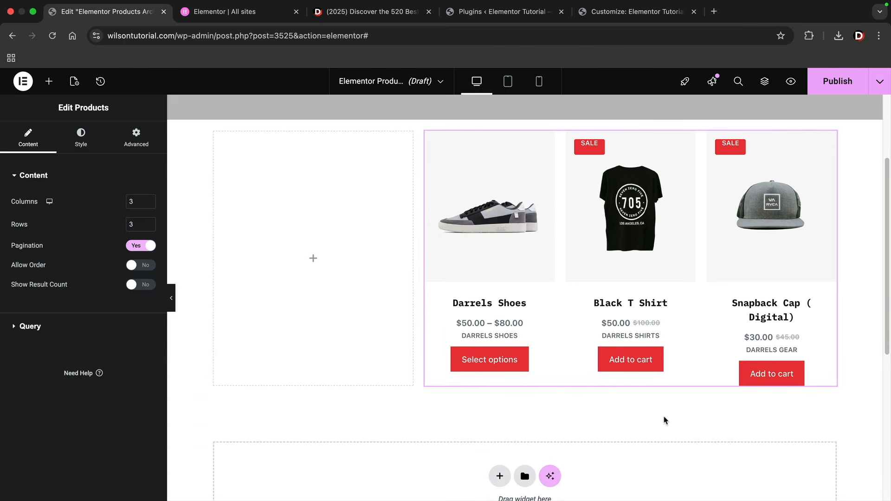
scroll(599, 412, "up", 3)
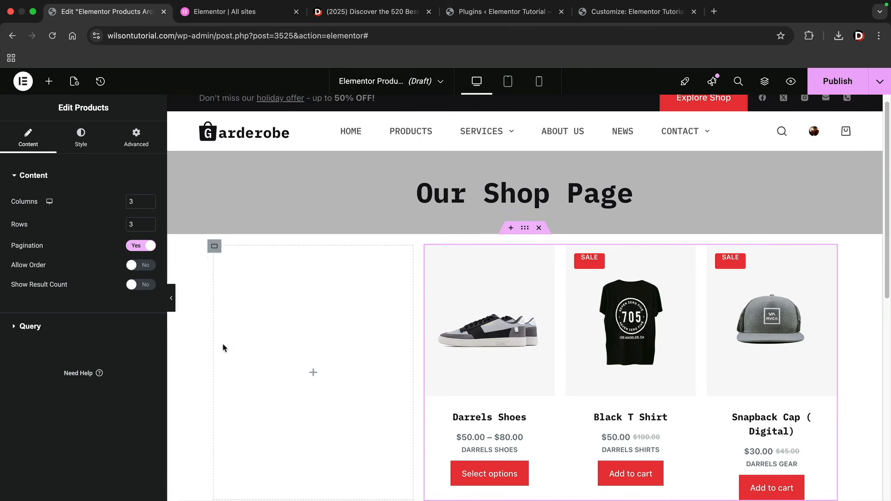
left_click(63, 324)
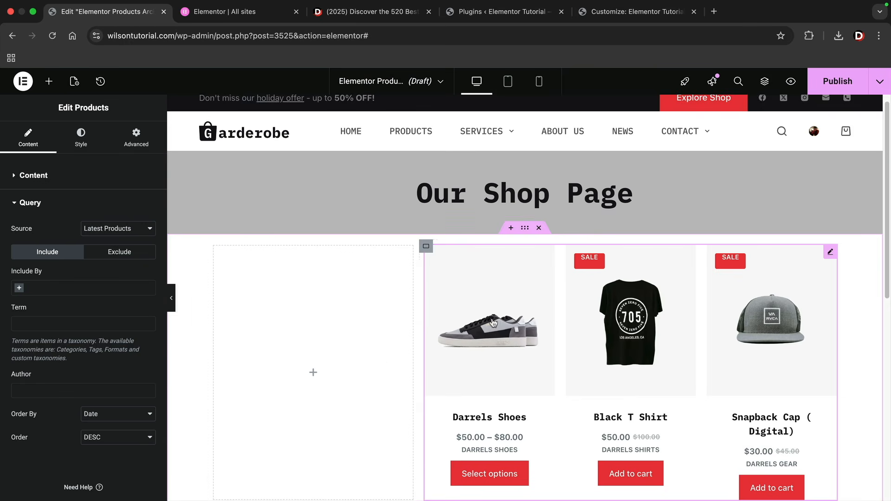
scroll(482, 342, "down", 1)
scroll(503, 300, "down", 1)
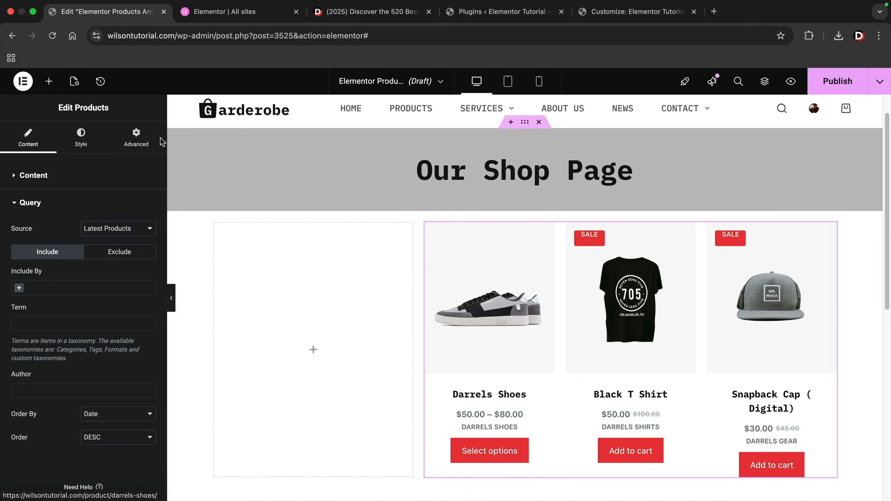
left_click(49, 81)
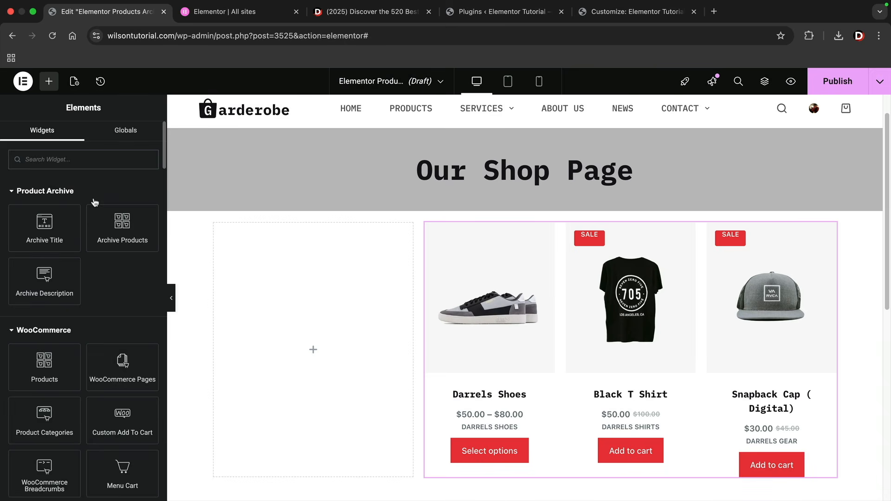
type("head")
left_click_drag(58, 205, 469, 227)
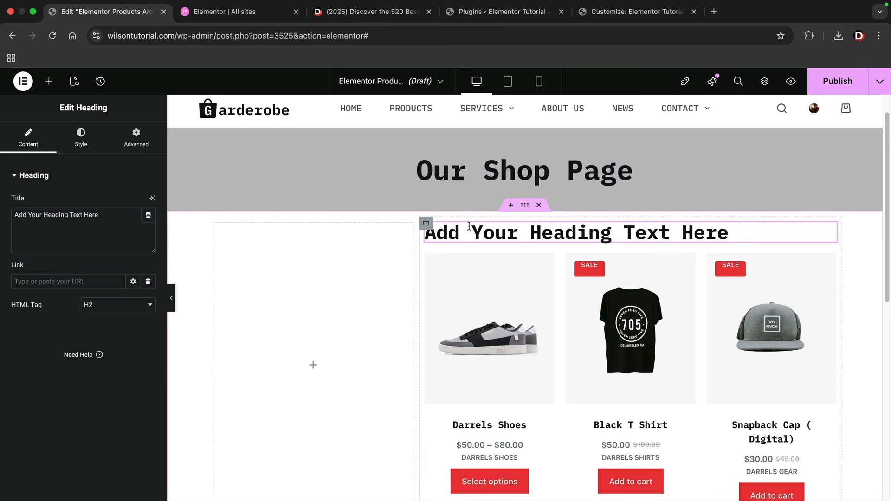
triple_click(86, 218)
type("Darrels Shoes")
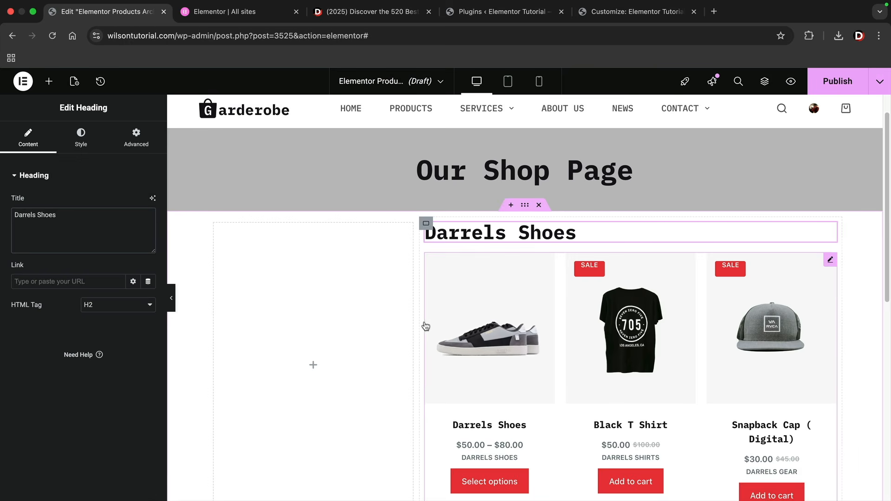
left_click(536, 328)
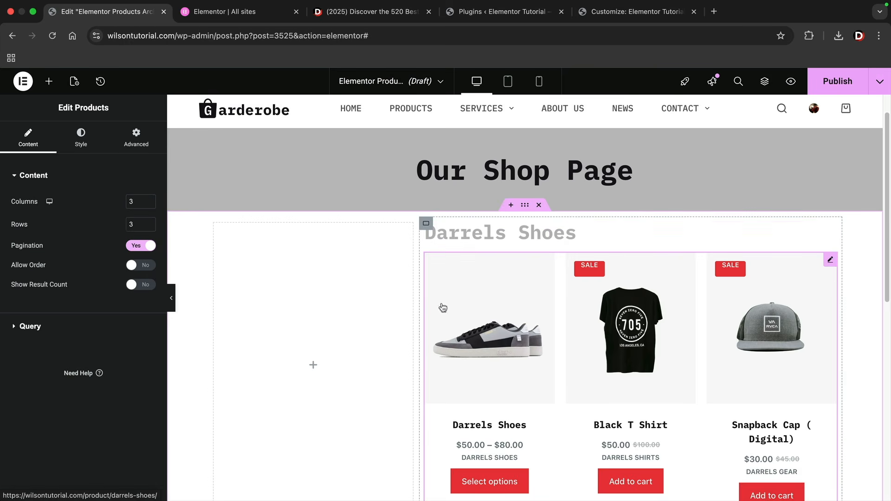
left_click(52, 326)
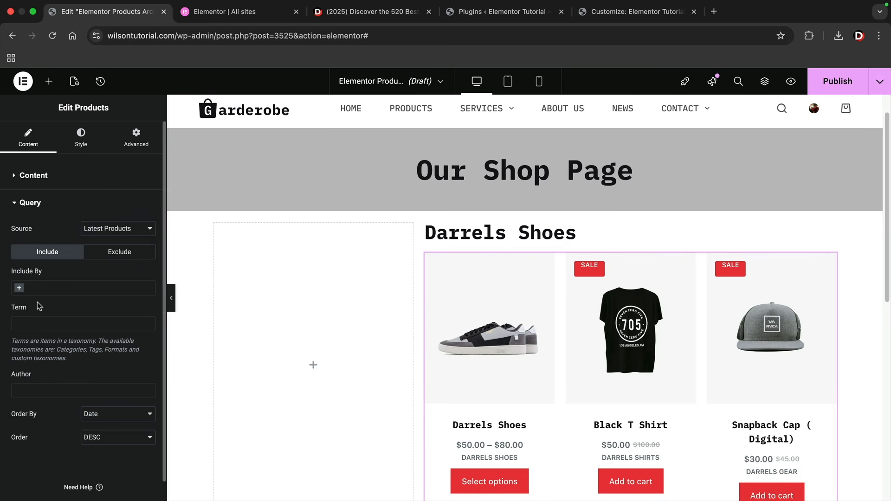
left_click(19, 289)
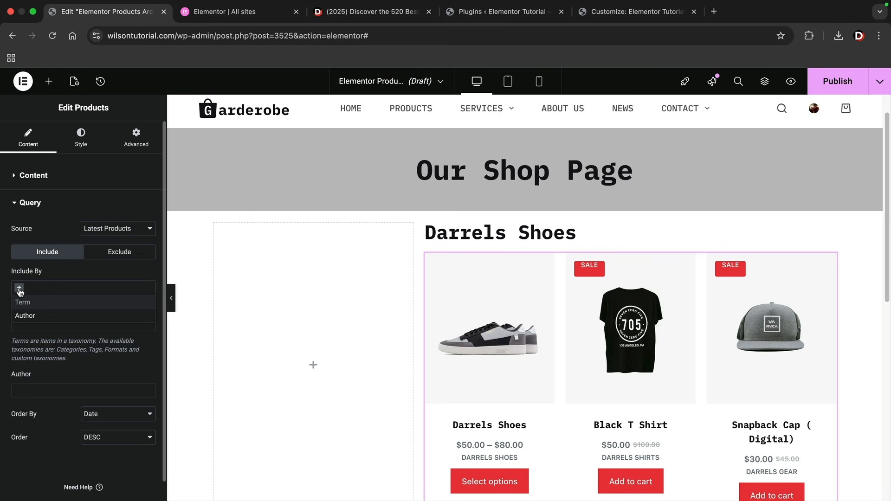
left_click(23, 302)
left_click(31, 320)
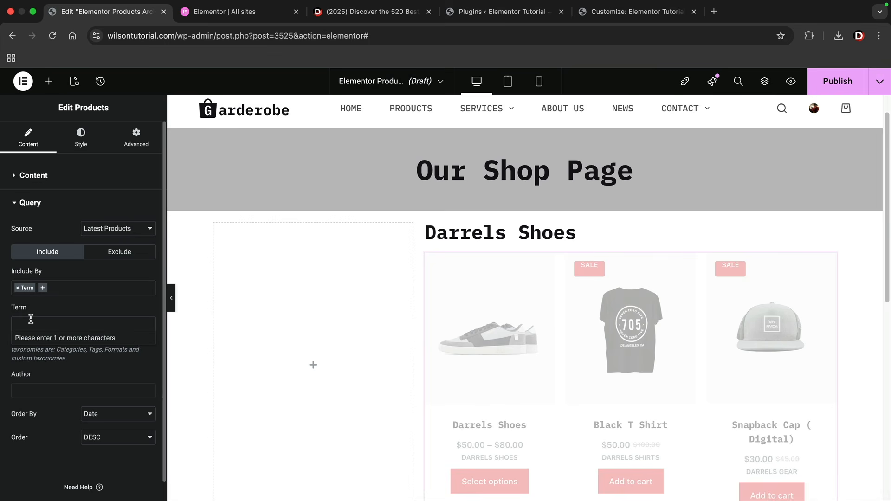
type("darrels")
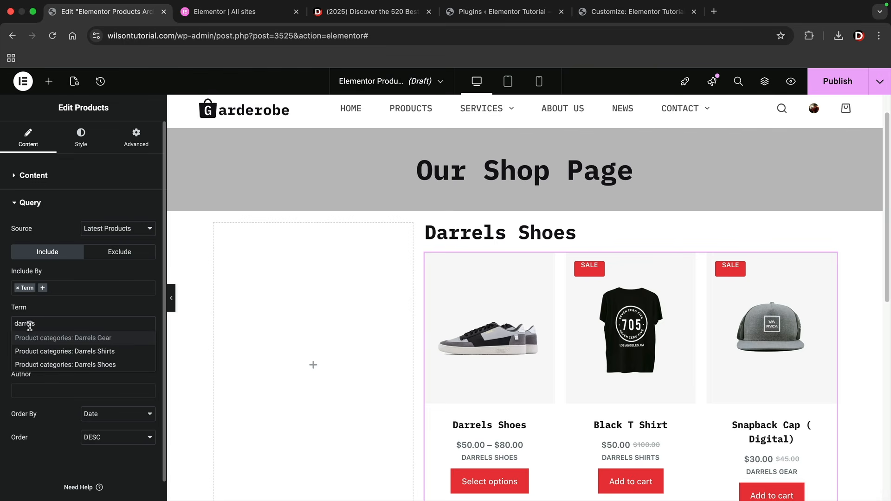
left_click(54, 361)
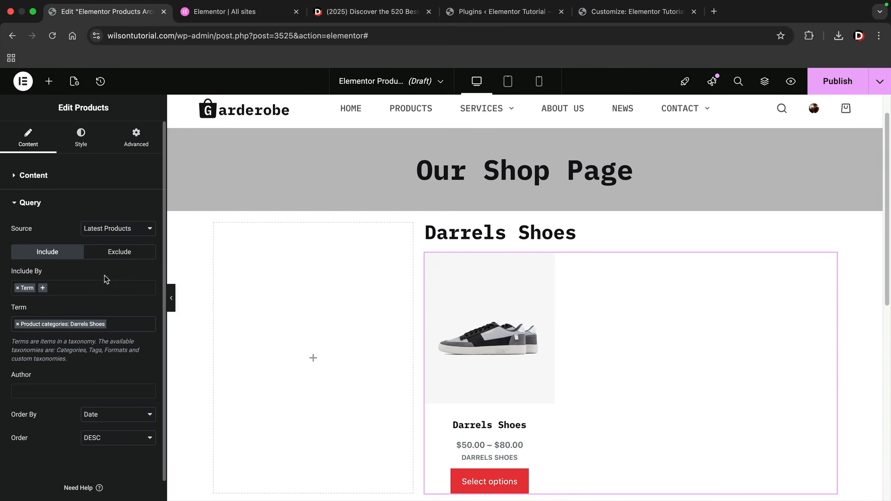
scroll(512, 346, "down", 1)
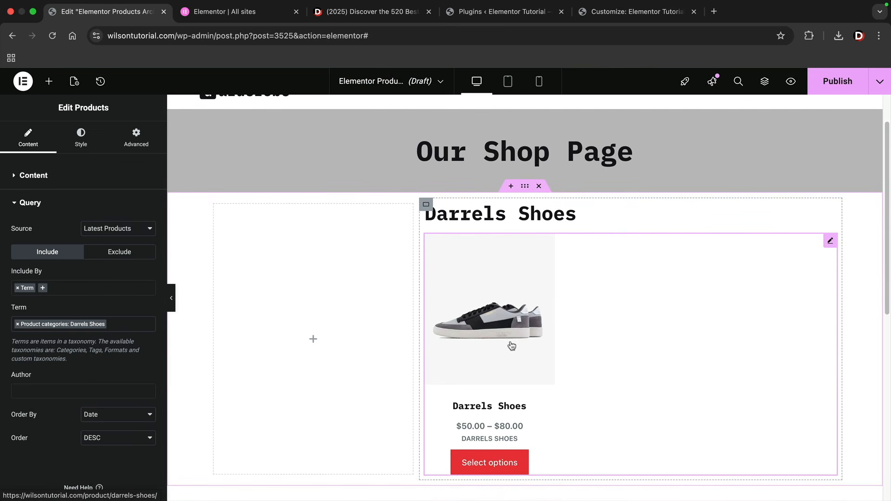
scroll(507, 343, "down", 12)
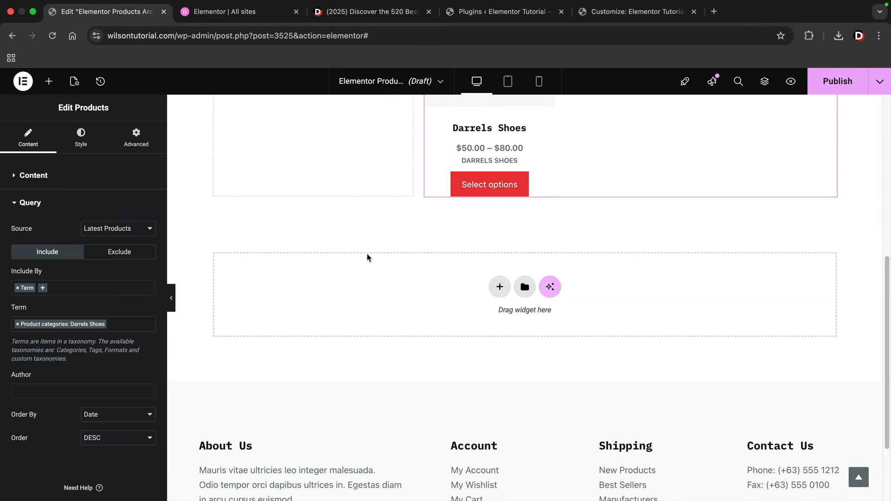
scroll(362, 362, "down", 4)
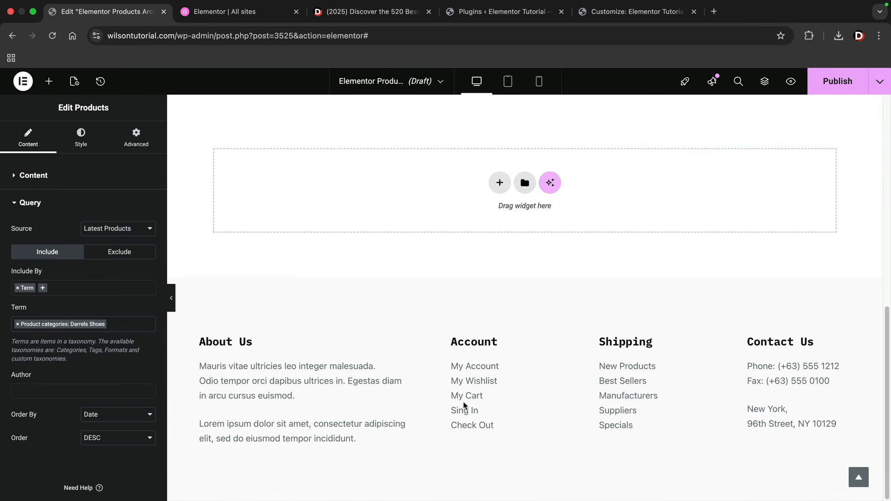
left_click(619, 405)
scroll(597, 372, "down", 5)
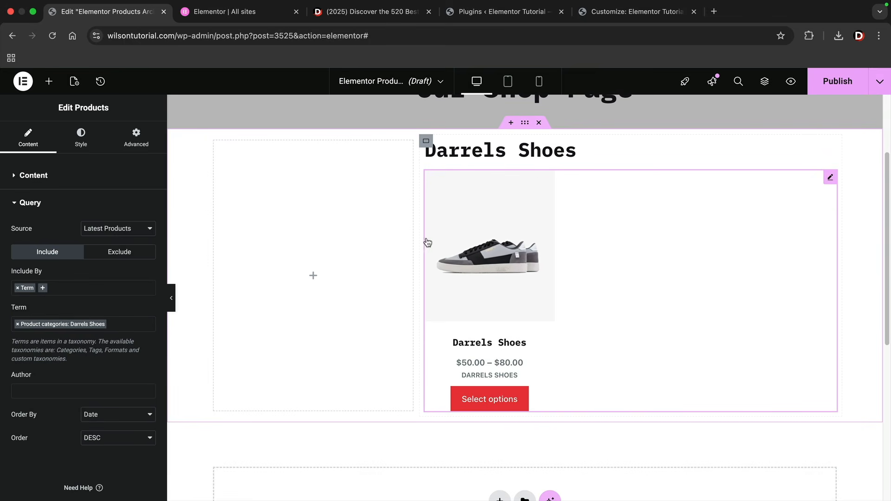
left_click(18, 326)
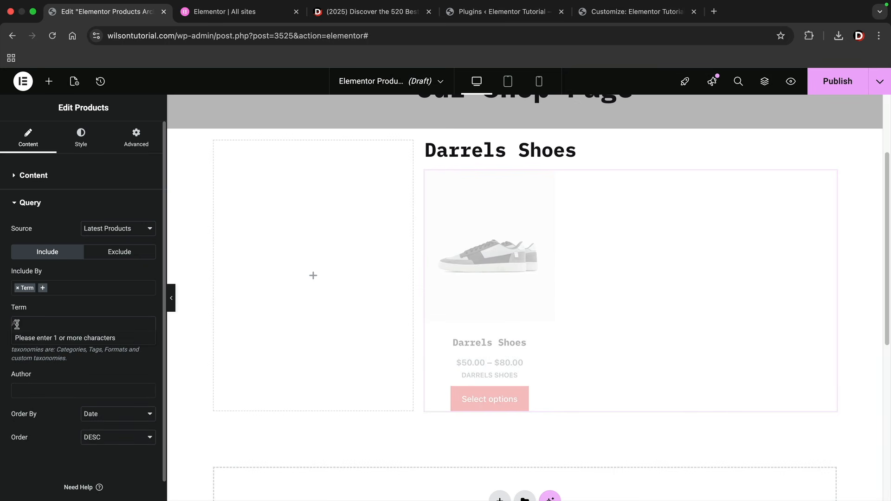
right_click(473, 154)
left_click(501, 400)
scroll(484, 283, "up", 1)
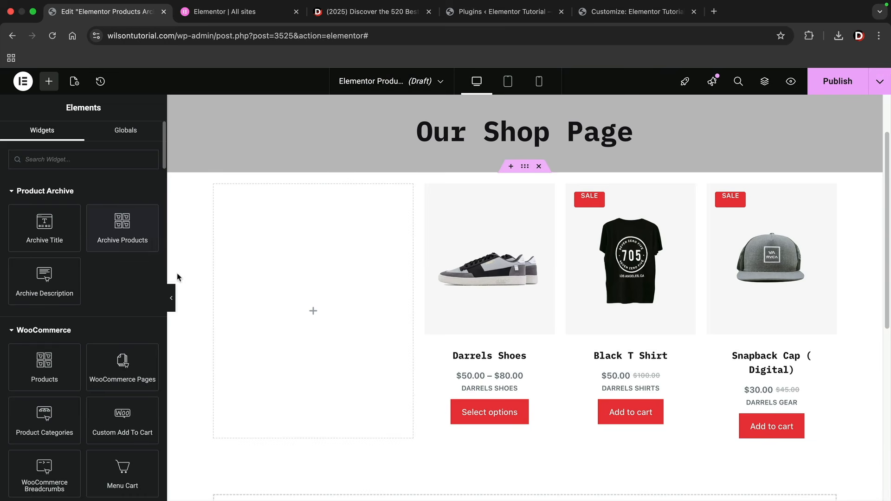
Put a Sidebar widget showing the WooCommerce Sidebar in the left column, resizing it to about 40%
left_click_drag(416, 297, 338, 303)
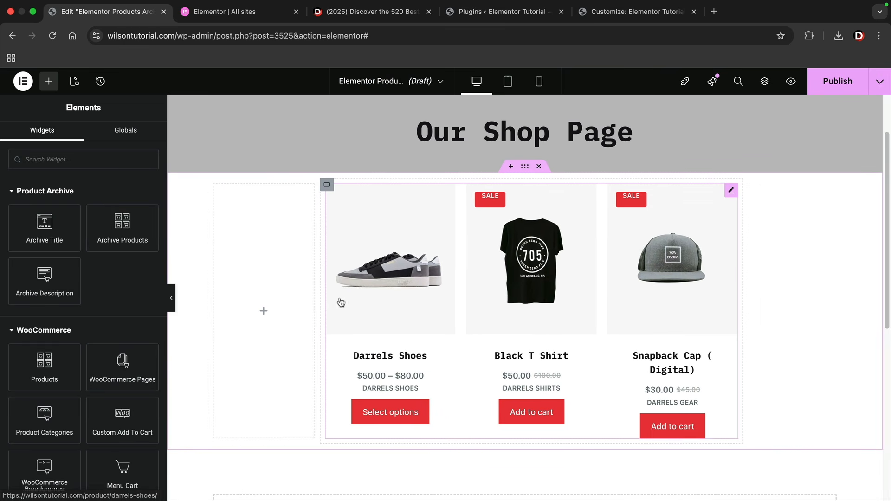
left_click(97, 163)
type("side")
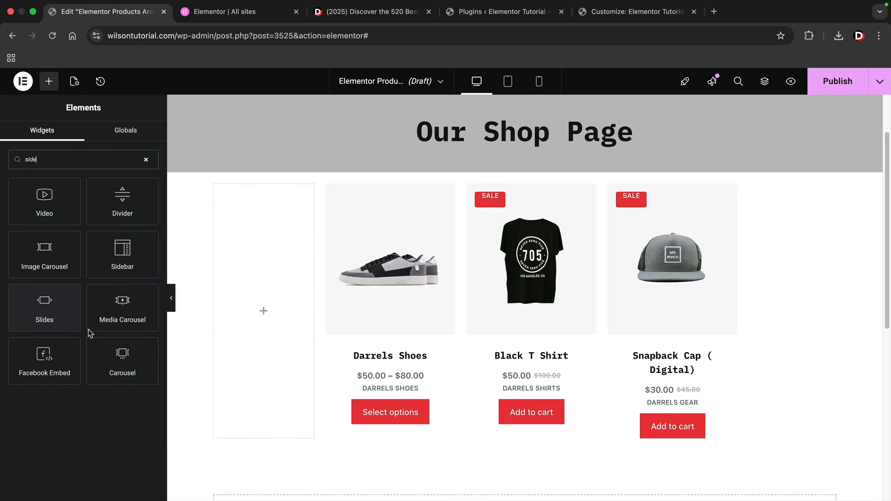
left_click_drag(120, 254, 241, 292)
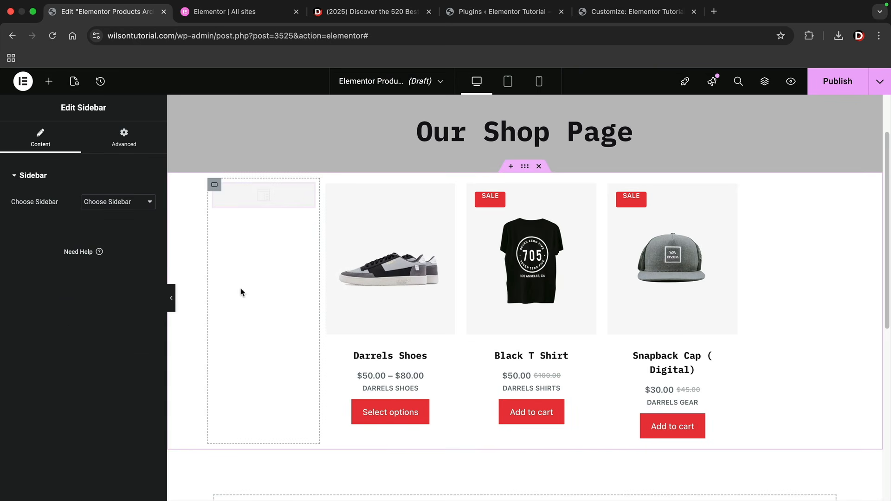
left_click(151, 204)
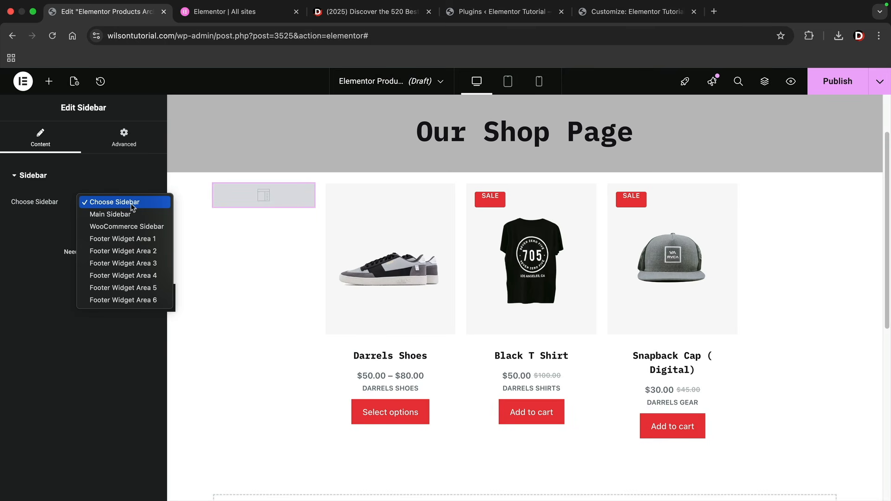
left_click(132, 227)
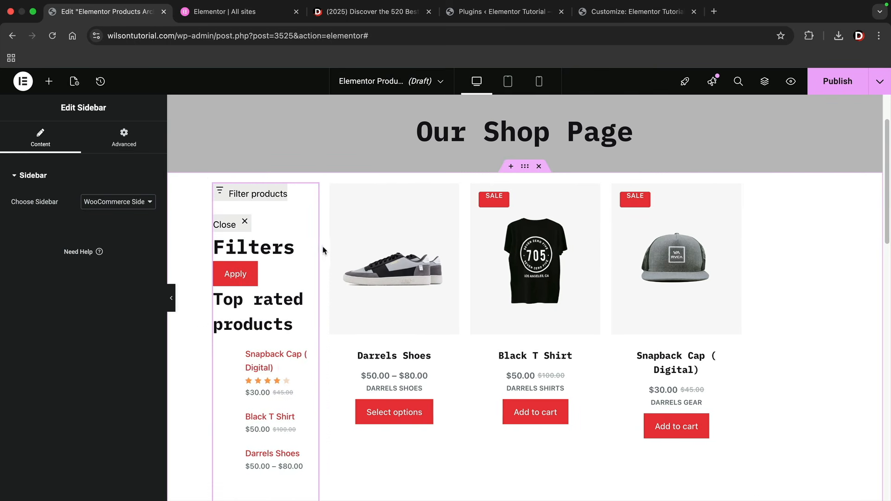
mouse_move(370, 251)
left_mouse_down()
mouse_move(458, 255)
mouse_move(385, 257)
mouse_move(356, 245)
left_mouse_up()
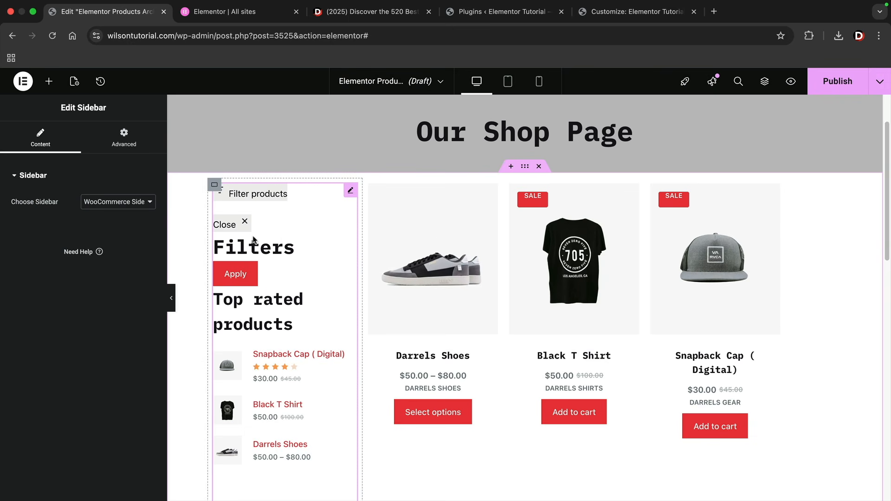
Save the products archive template as a draft and go back to editing it
left_click(880, 82)
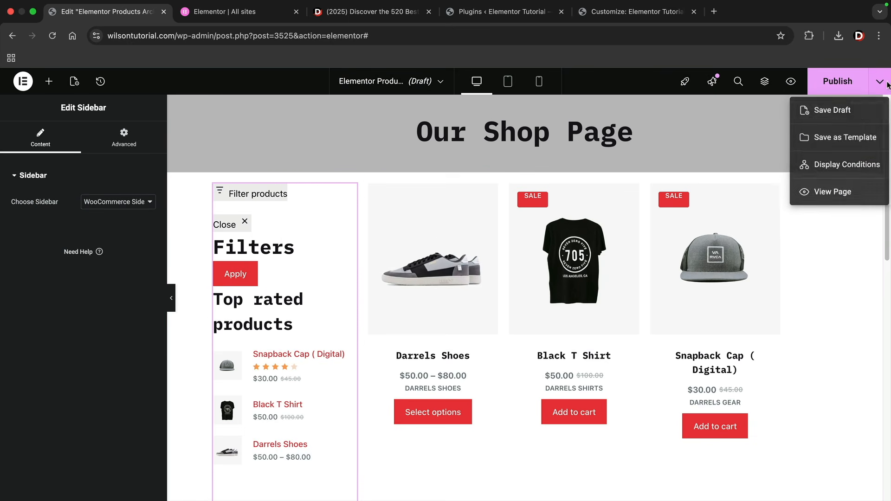
left_click(857, 110)
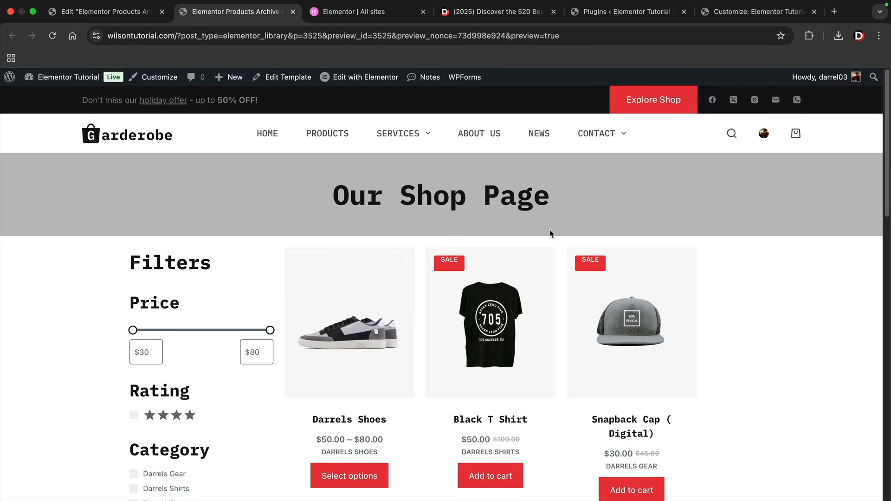
scroll(234, 297, "down", 3)
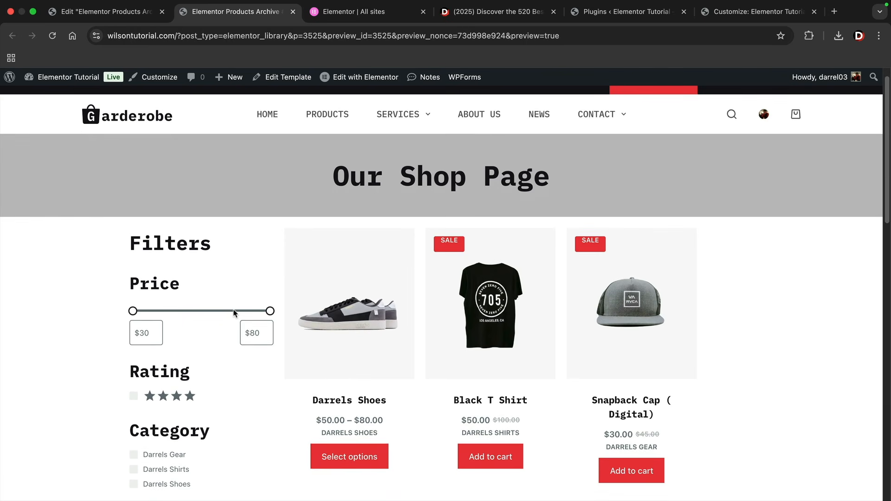
scroll(197, 299, "up", 3)
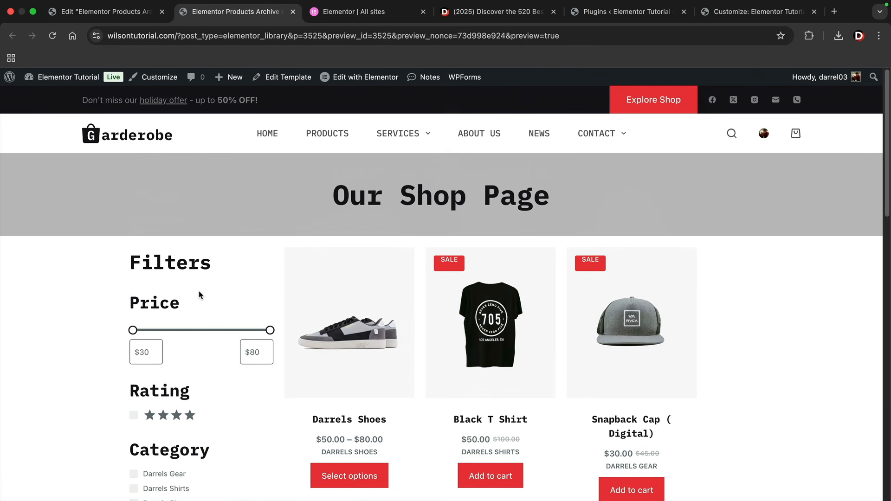
left_click(121, 19)
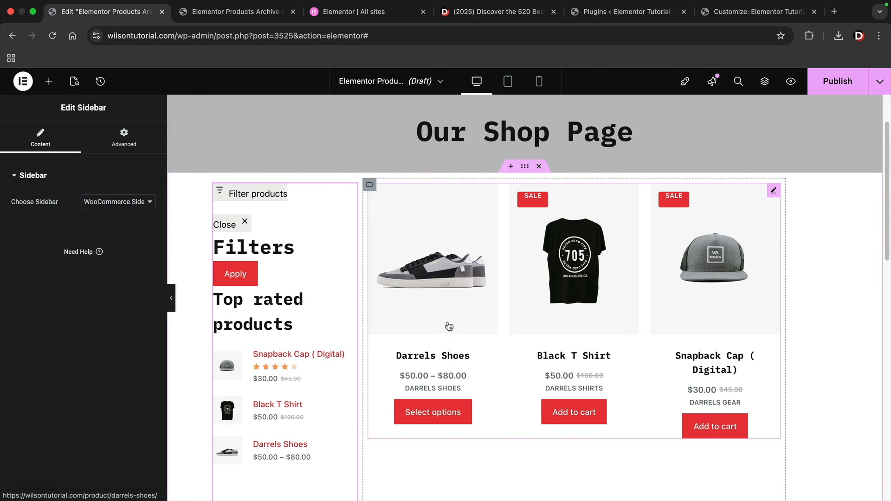
Add a new flexbox container with a two-column structure near the page bottom
scroll(364, 298, "up", 3)
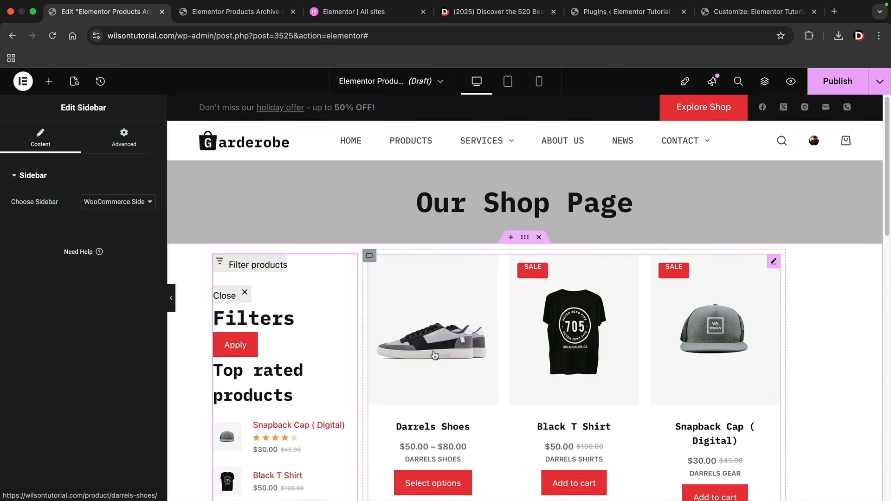
scroll(434, 355, "down", 6)
scroll(435, 356, "down", 5)
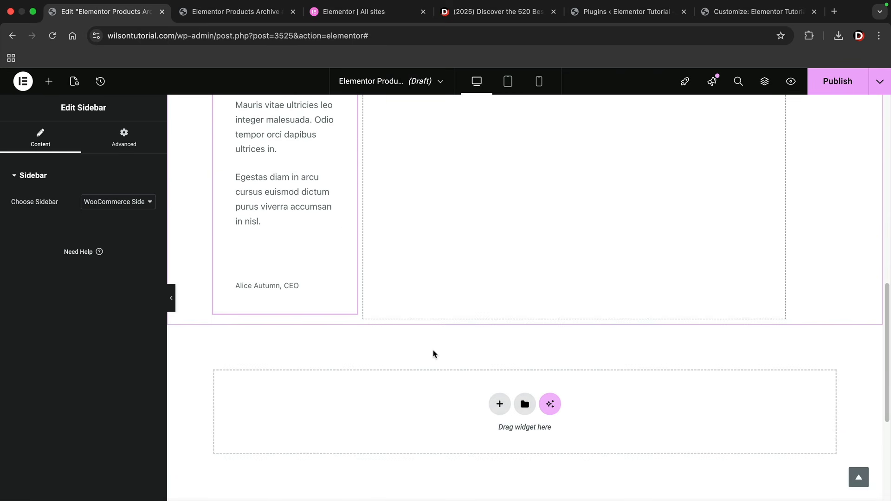
left_click(49, 82)
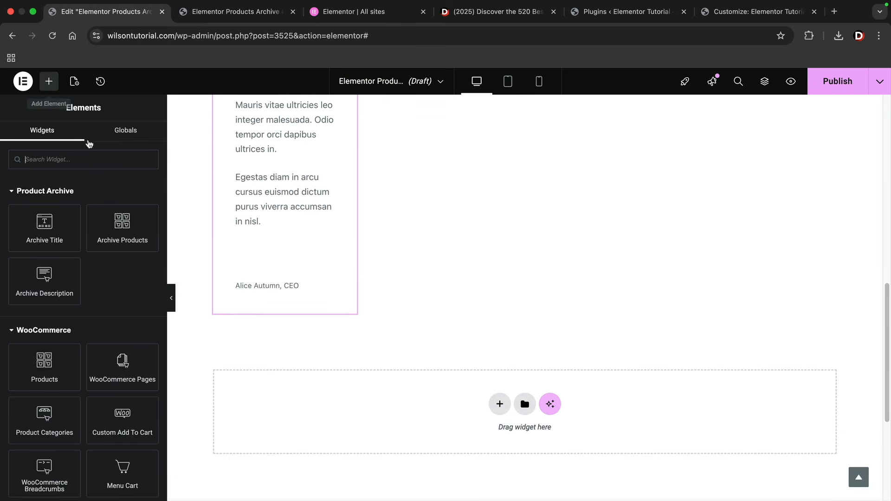
left_click(500, 404)
left_click(488, 422)
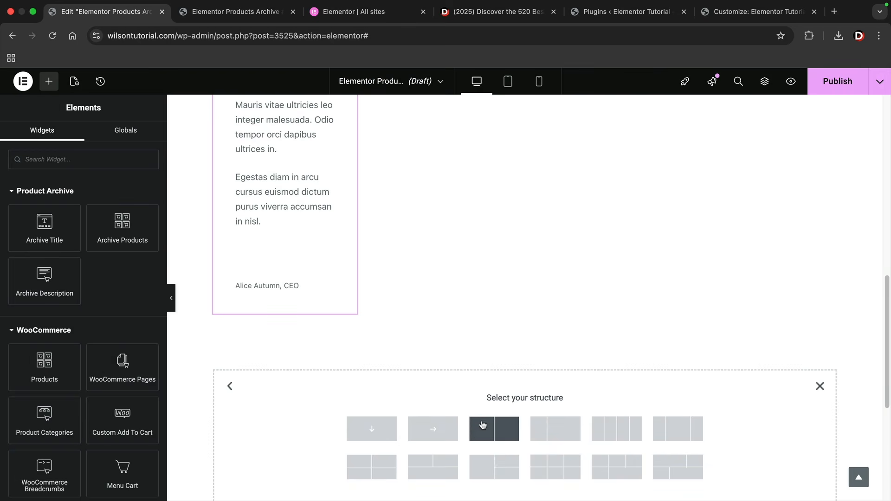
left_click(474, 427)
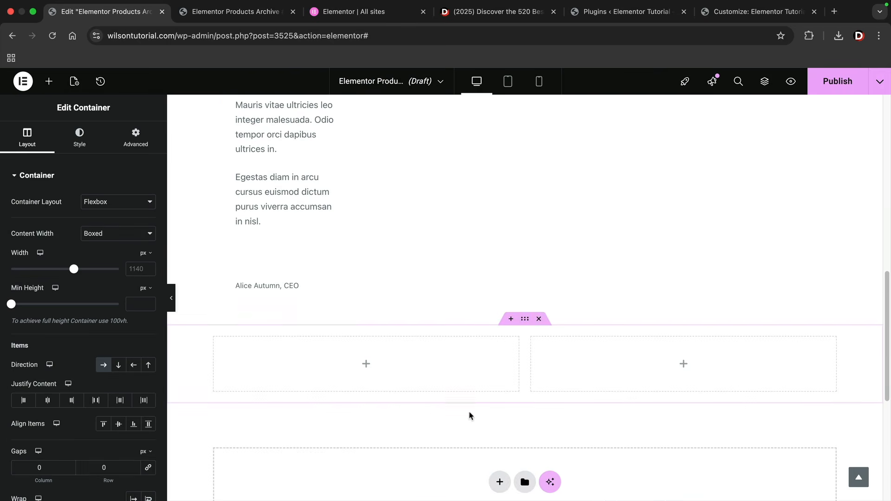
Place a Heading and a Text Editor widget in the new section's left column
left_click(49, 82)
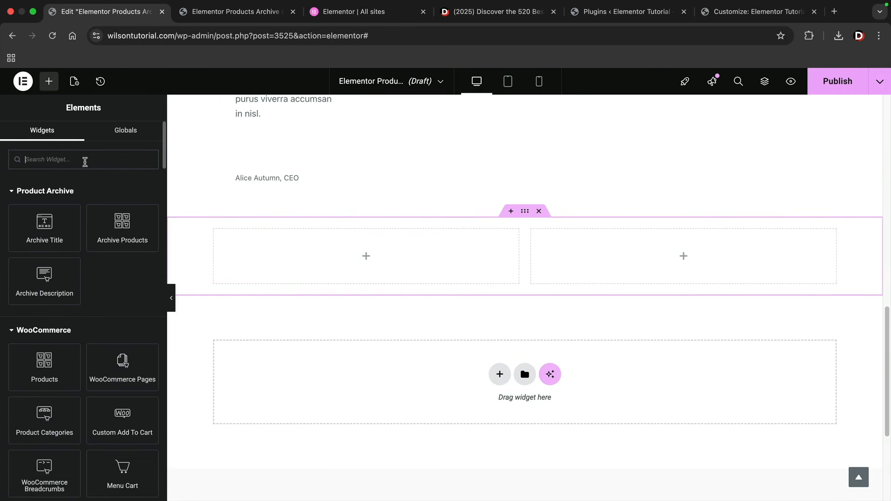
type("hea")
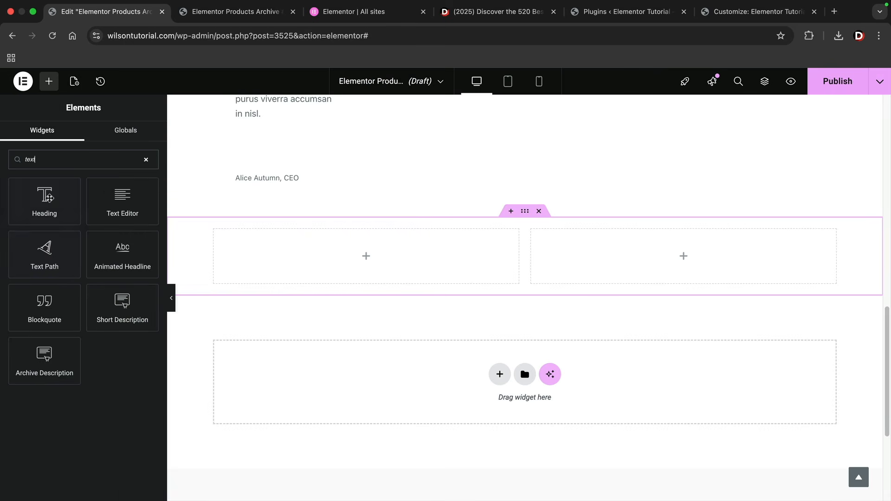
left_click_drag(44, 205, 304, 270)
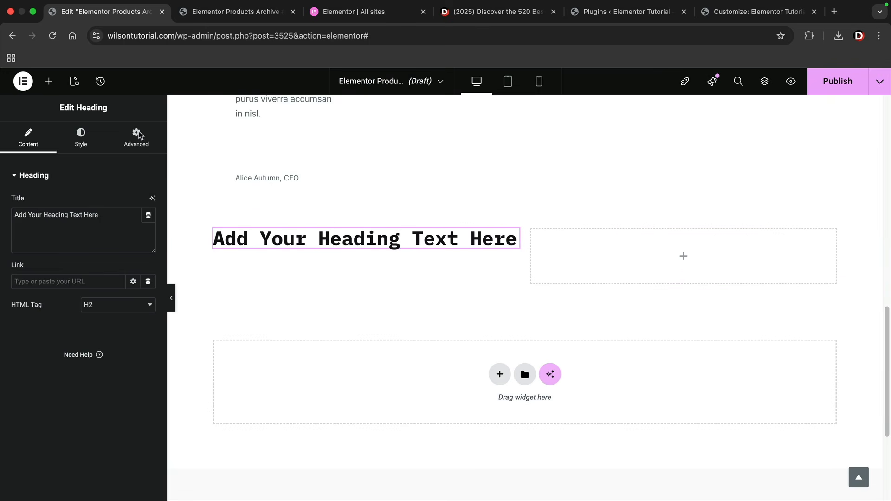
left_click(49, 82)
type("text")
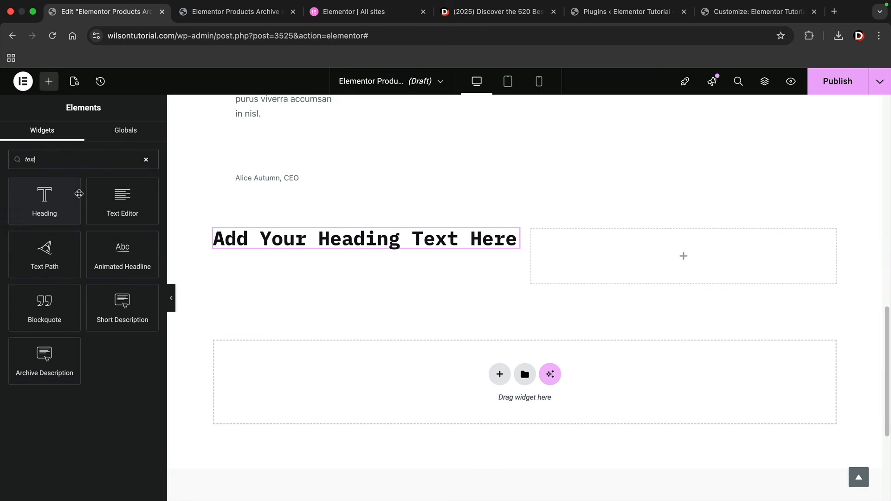
left_click_drag(123, 200, 350, 244)
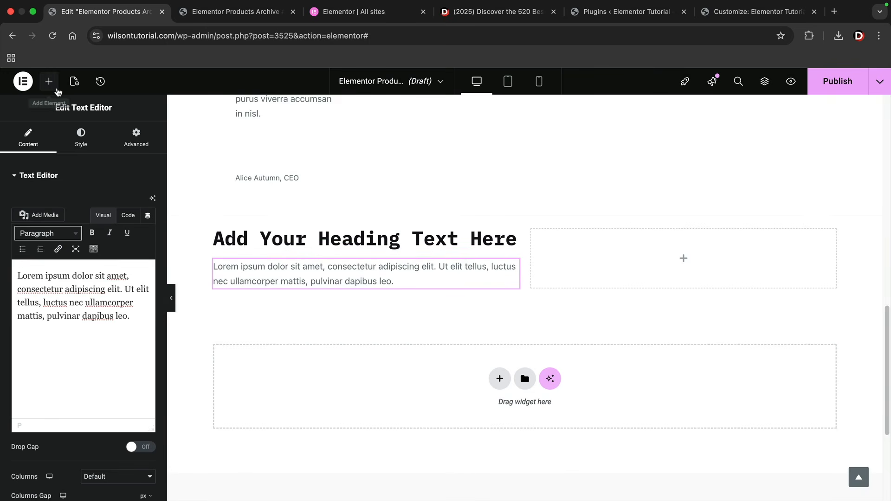
left_click(49, 82)
scroll(319, 304, "up", 15)
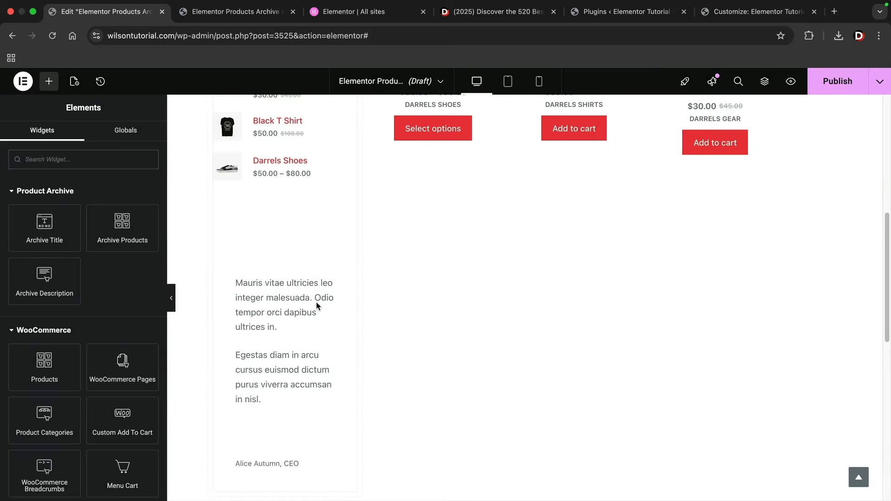
Add an Archive Title widget to the grey header and delete the 'Our Shop Page' heading
scroll(384, 335, "up", 2)
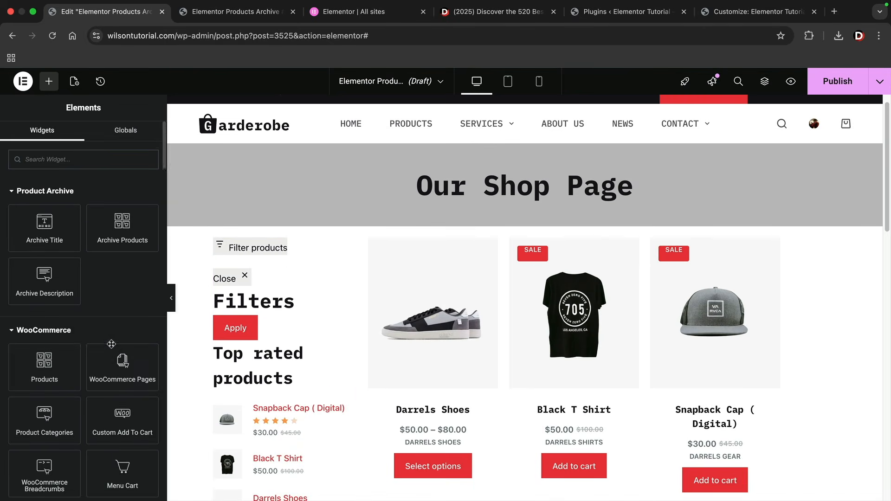
scroll(105, 324, "down", 5)
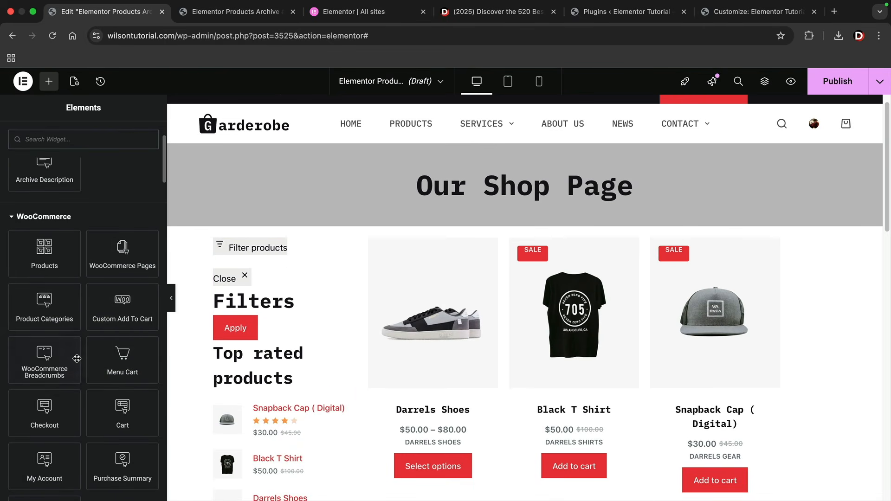
scroll(60, 383, "down", 1)
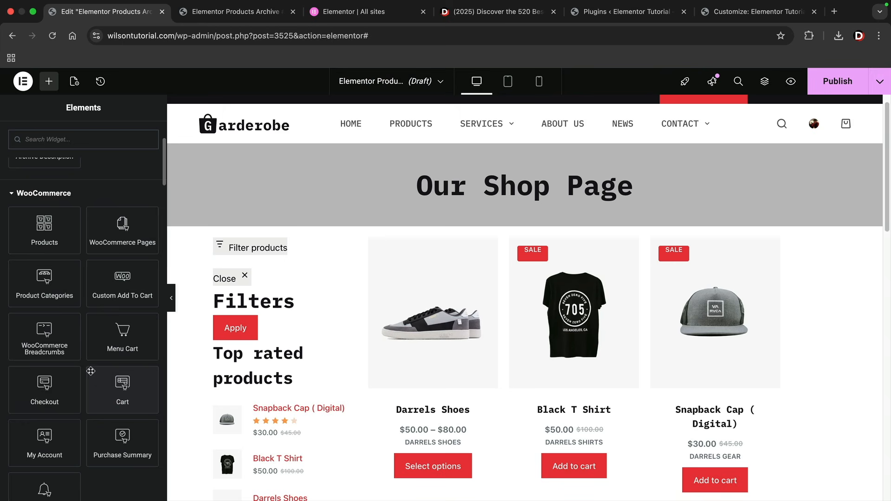
scroll(51, 388, "down", 1)
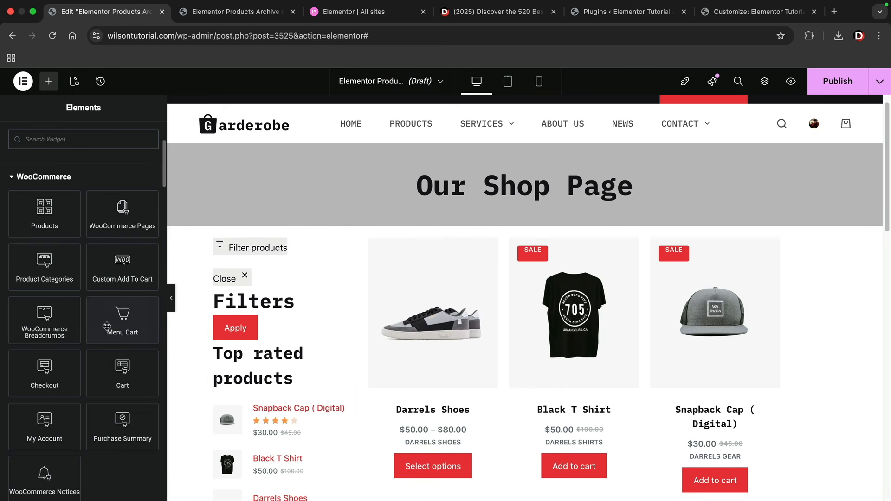
scroll(83, 214, "up", 3)
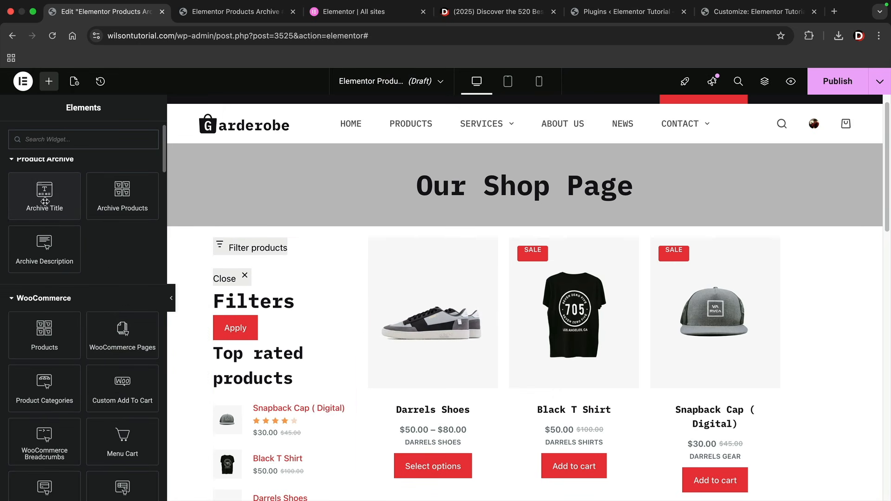
left_click_drag(44, 201, 497, 195)
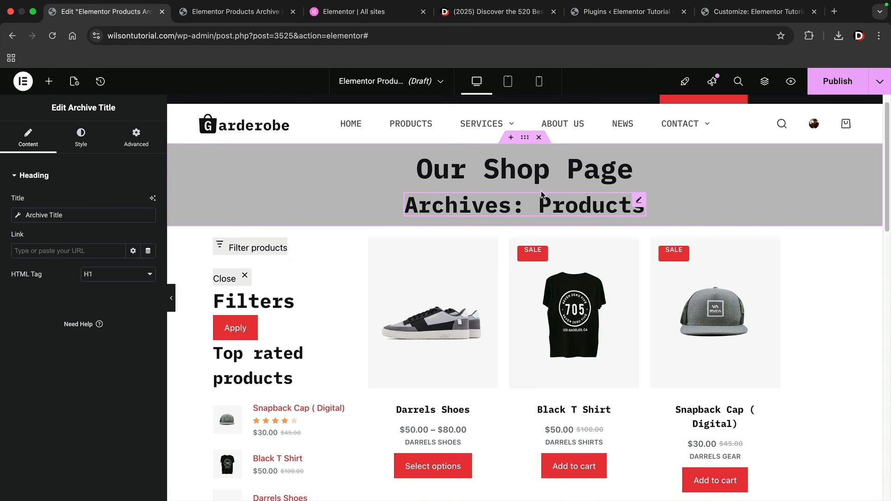
right_click(556, 171)
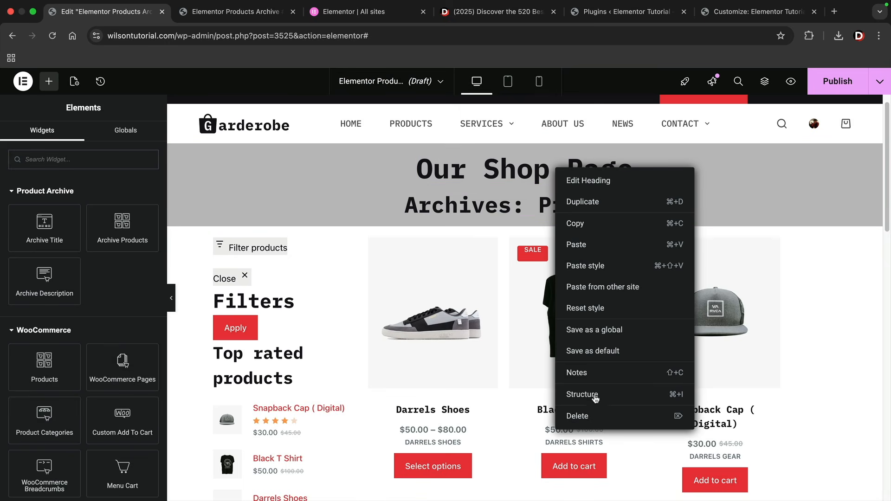
left_click(595, 414)
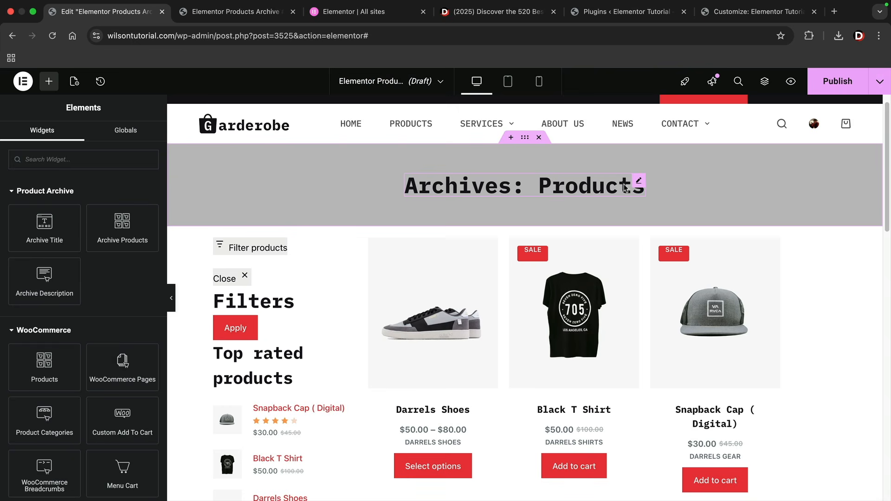
Set the archive title's Include Context to No so it reads just 'Products'
left_click(637, 181)
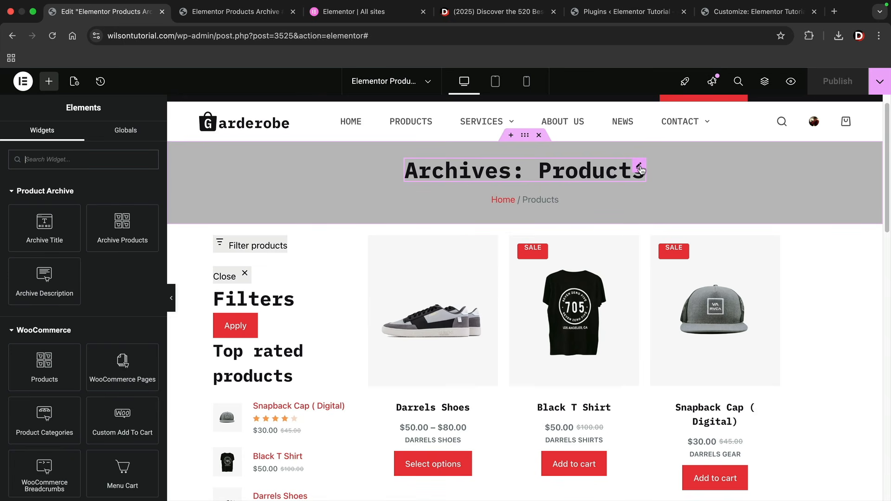
left_click(555, 171)
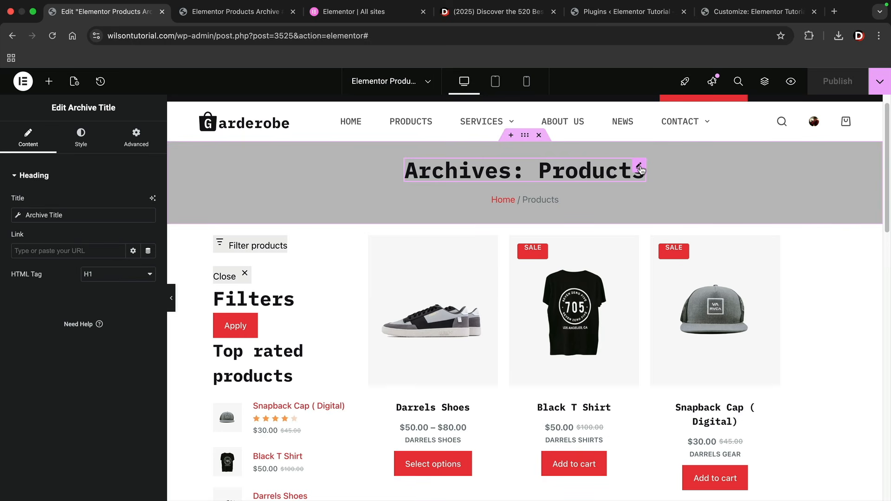
left_click(58, 216)
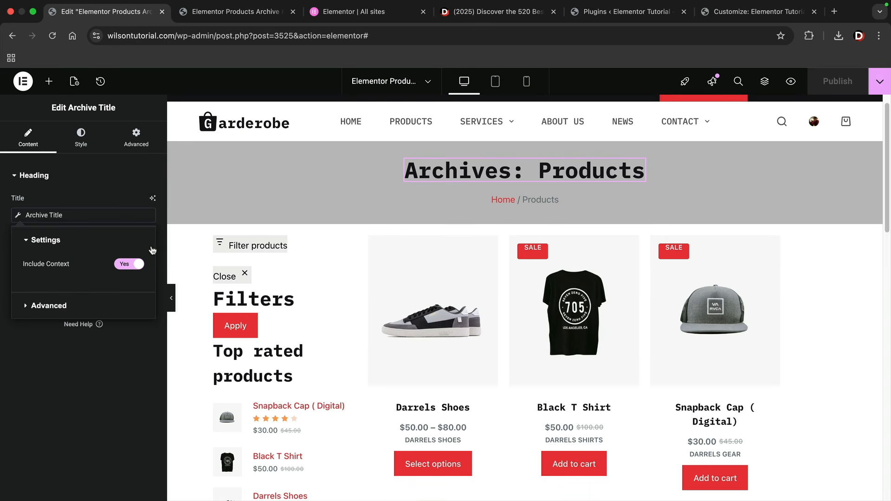
left_click(129, 265)
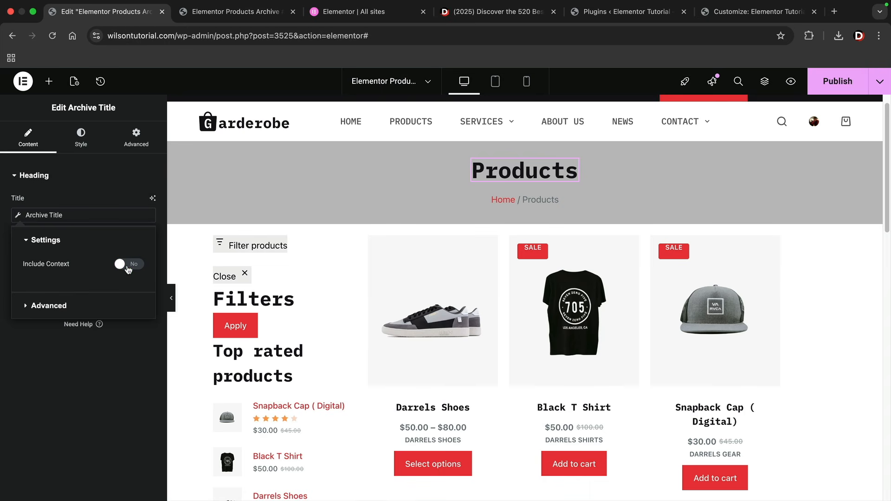
left_click(838, 81)
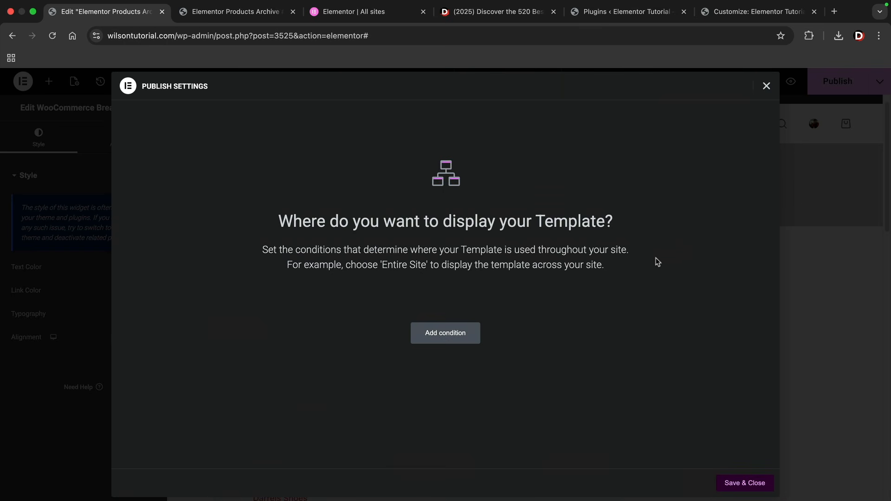
Try display conditions Shop Page, then Product categories limited to Darrels Shoes
left_click(453, 333)
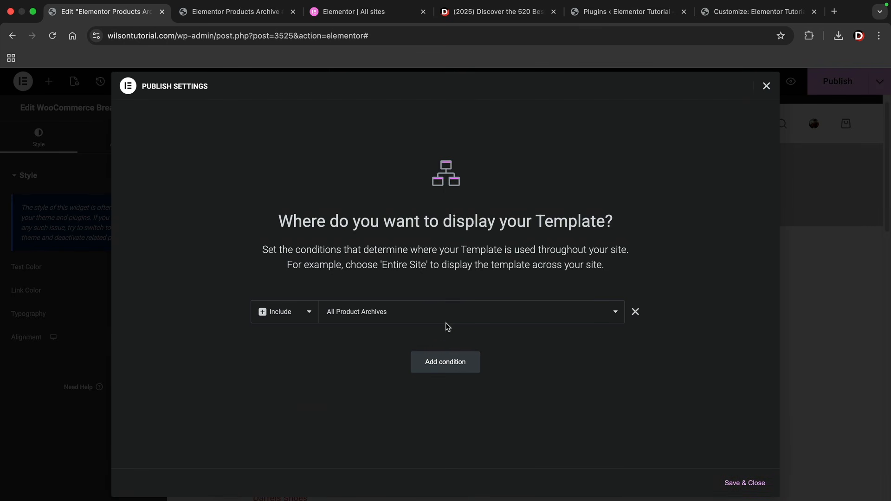
left_click(397, 313)
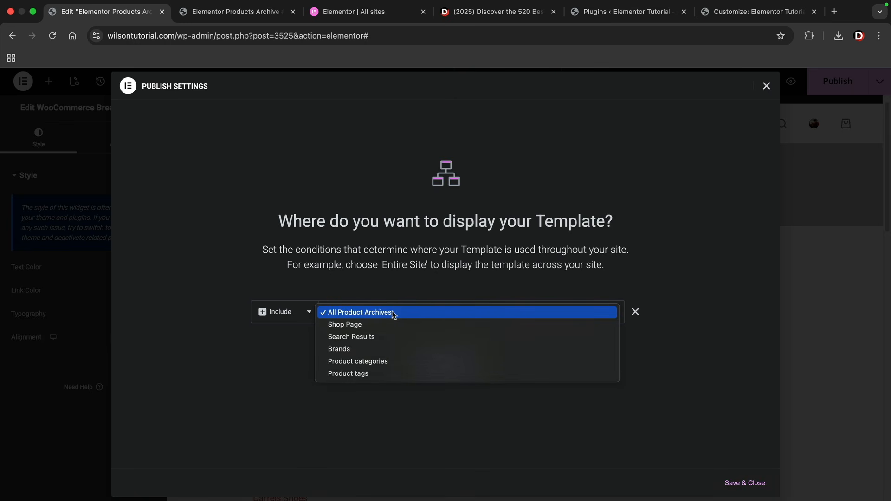
left_click(394, 314)
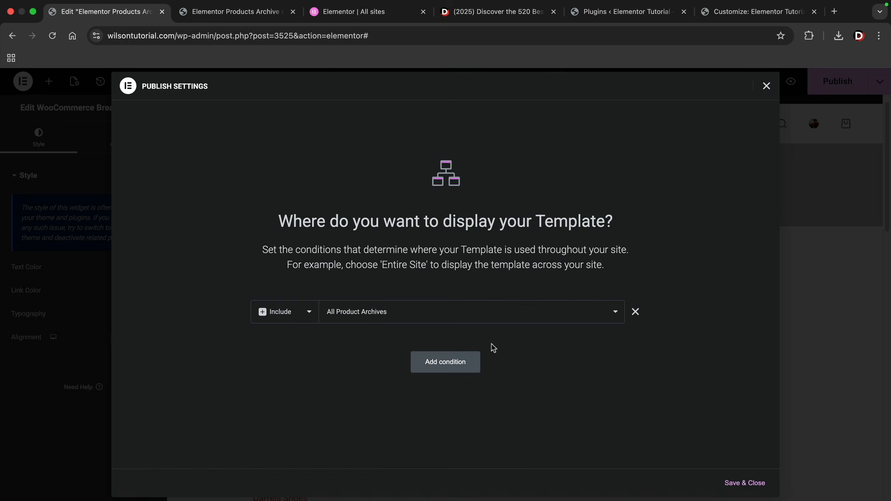
left_click(410, 316)
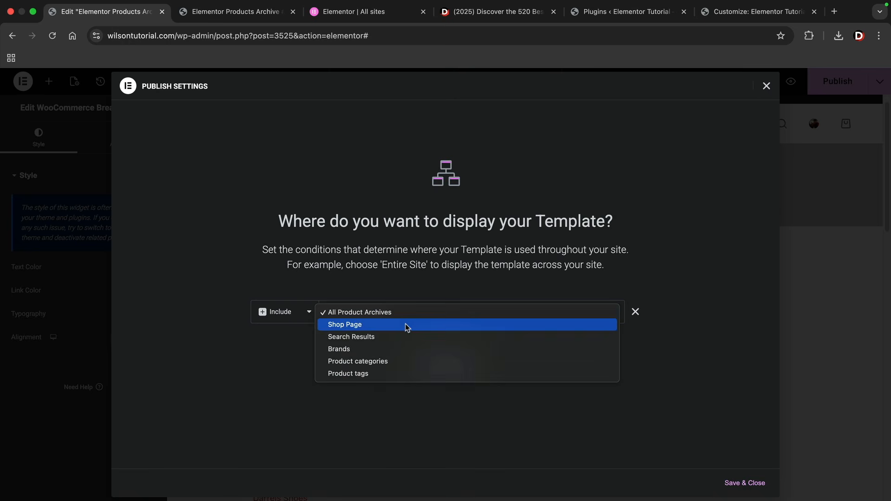
left_click(406, 327)
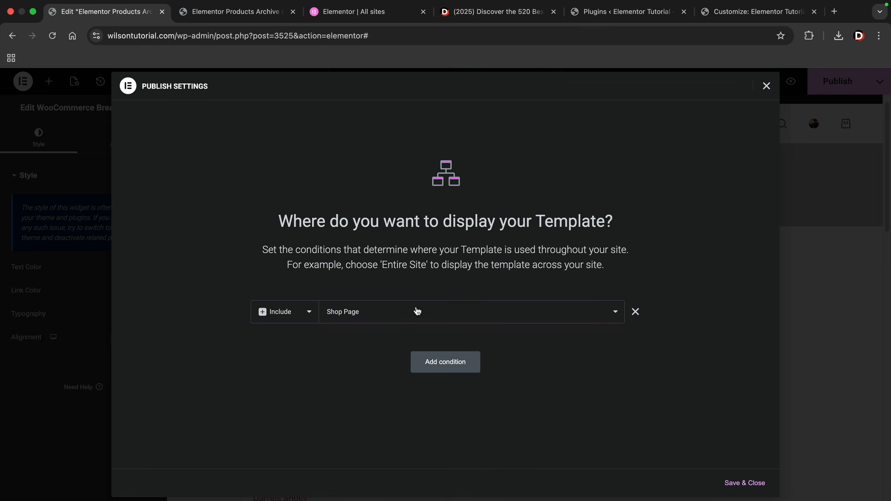
left_click(413, 312)
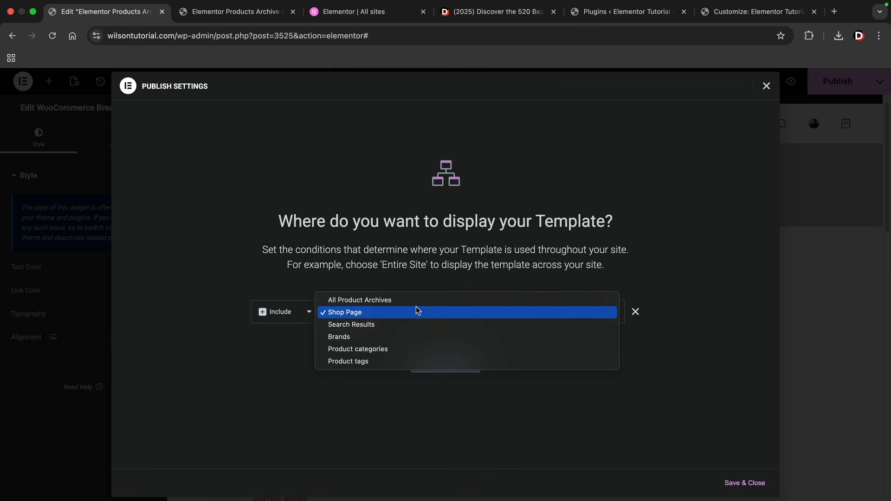
left_click(363, 351)
left_click(536, 322)
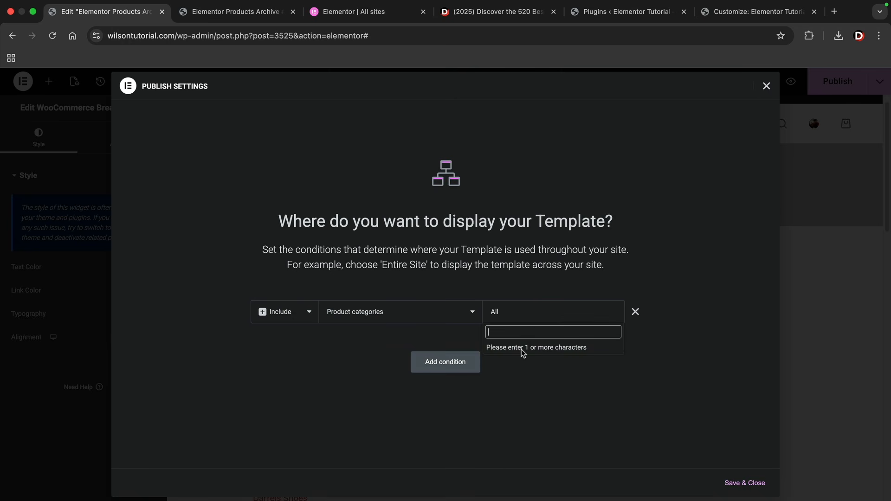
type("darrel")
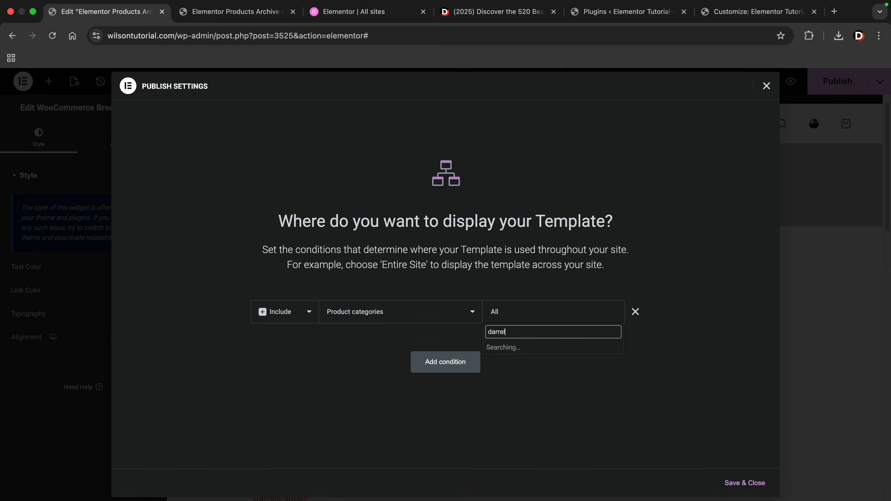
left_click(527, 373)
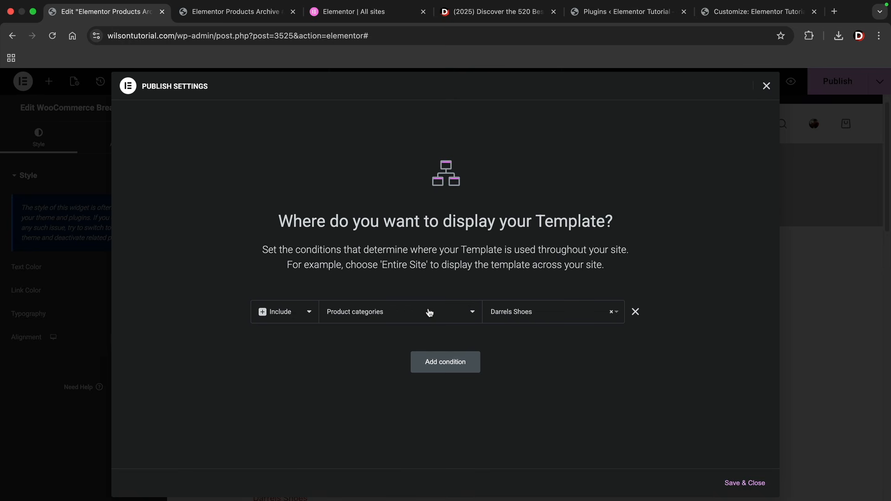
Set the condition to Include All Product Archives and Save & Close to publish
left_click(614, 315)
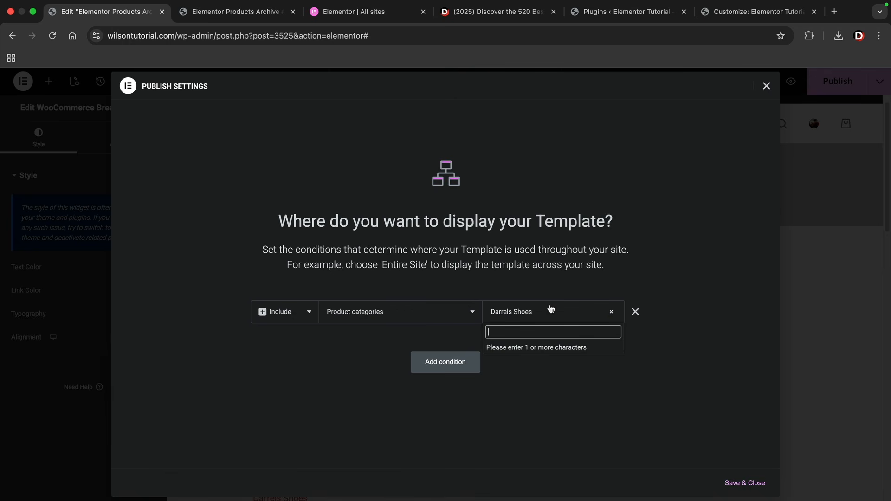
left_click(461, 313)
left_click(461, 313)
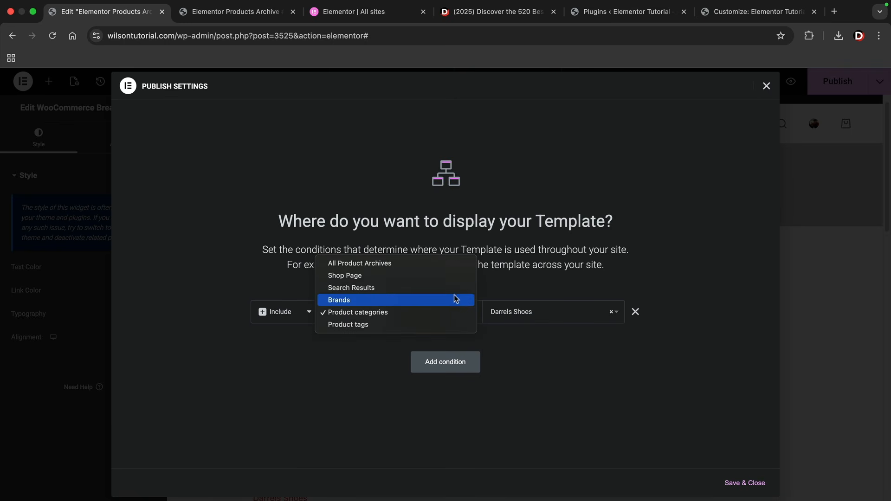
left_click(440, 264)
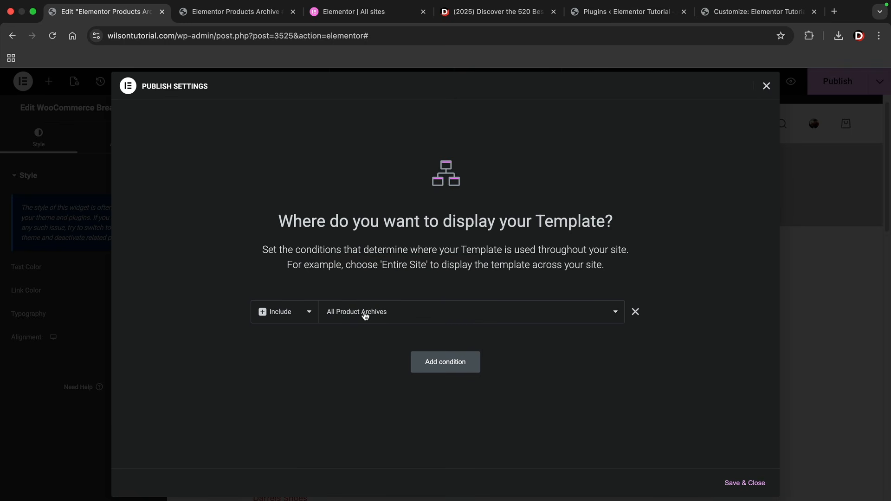
left_click(751, 487)
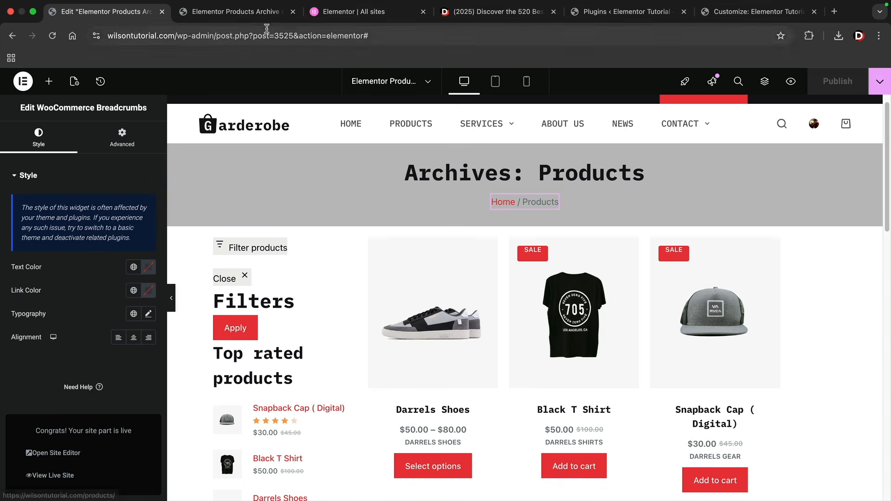
left_click(237, 11)
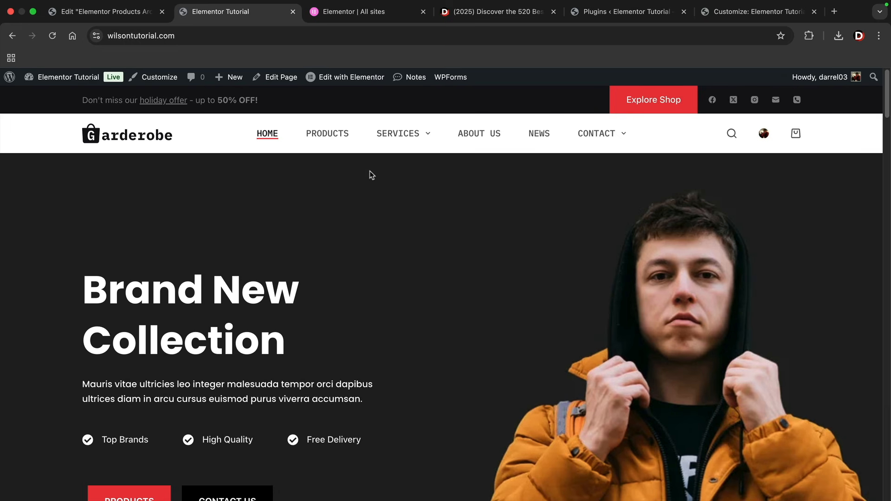
Open the live Products page and the Darrels Shoes category page to check the new archive layout
left_click(340, 134)
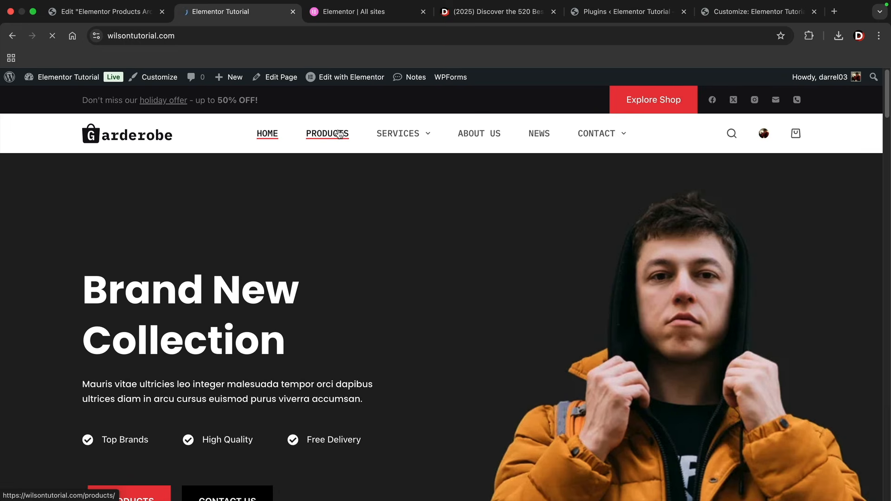
scroll(252, 194, "down", 1)
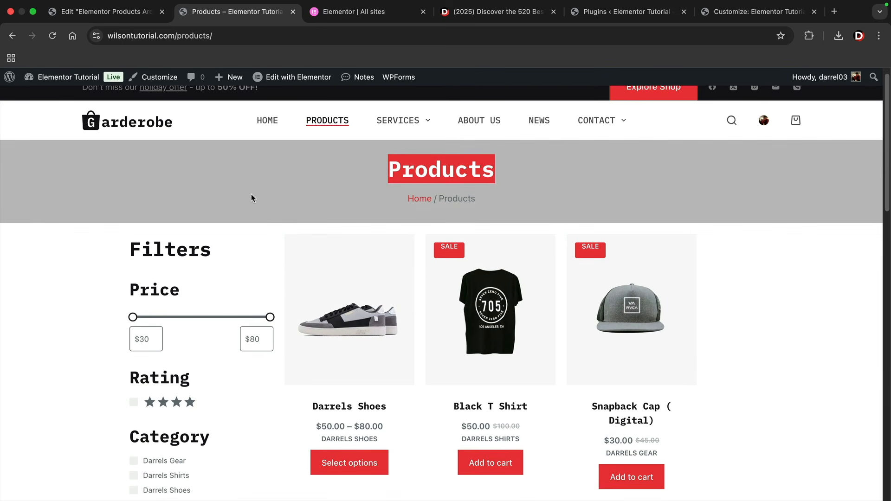
scroll(325, 223, "down", 1)
scroll(416, 276, "down", 1)
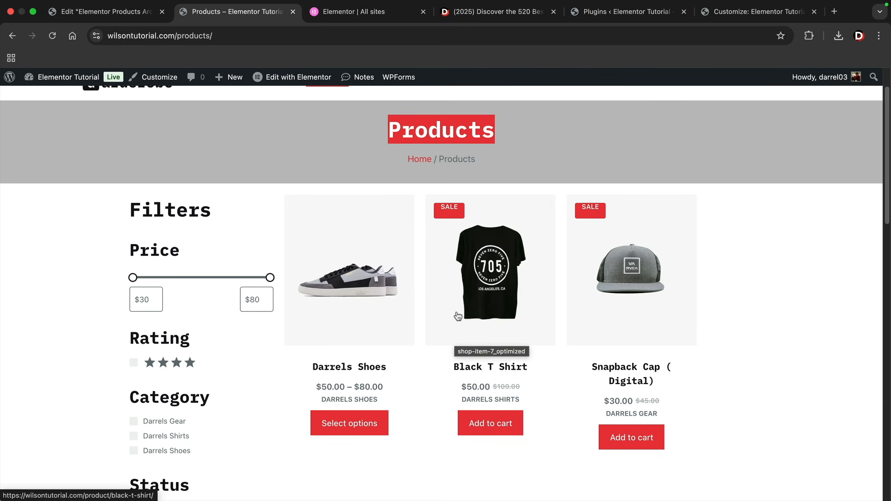
left_click(344, 402)
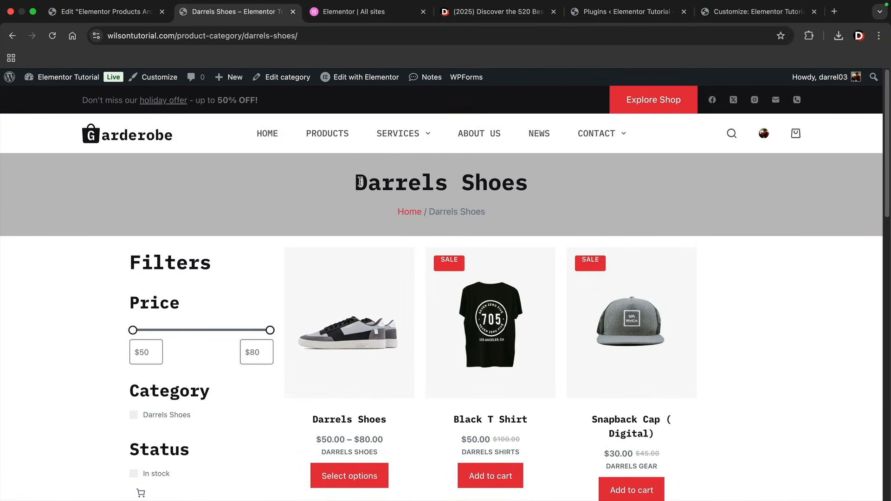
left_click_drag(355, 185, 533, 180)
left_click(534, 181)
left_click(107, 11)
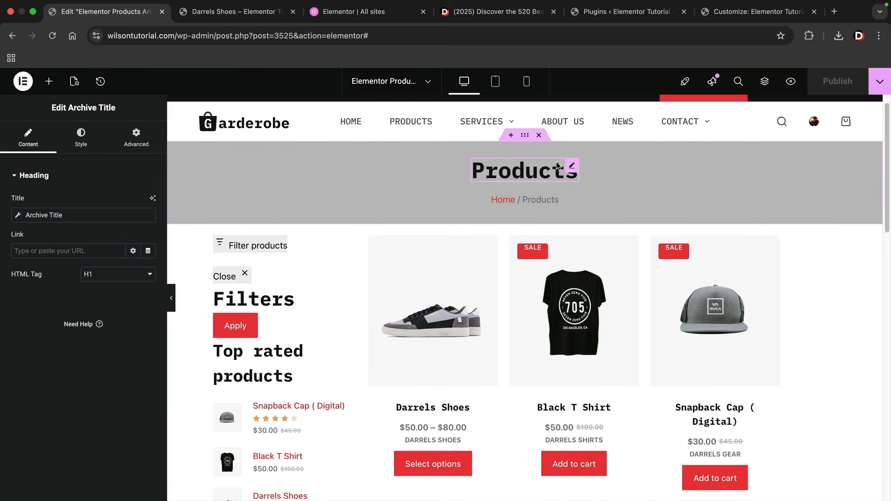
Remove the archive title banner, products and heading sections from the template
left_click(540, 136)
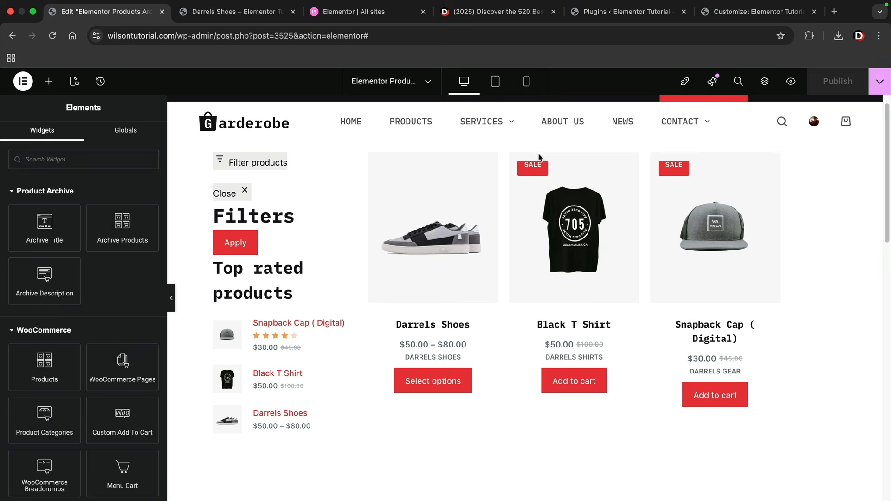
left_click(541, 136)
left_click(541, 137)
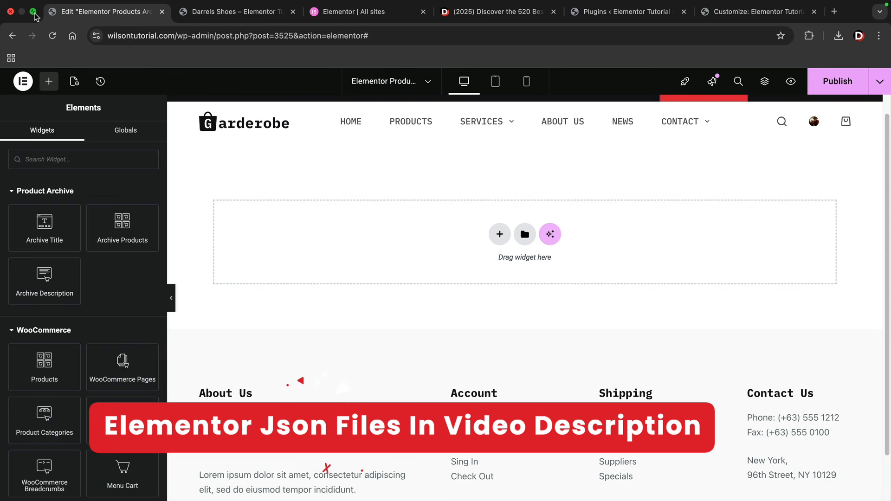
mouse_move(34, 17)
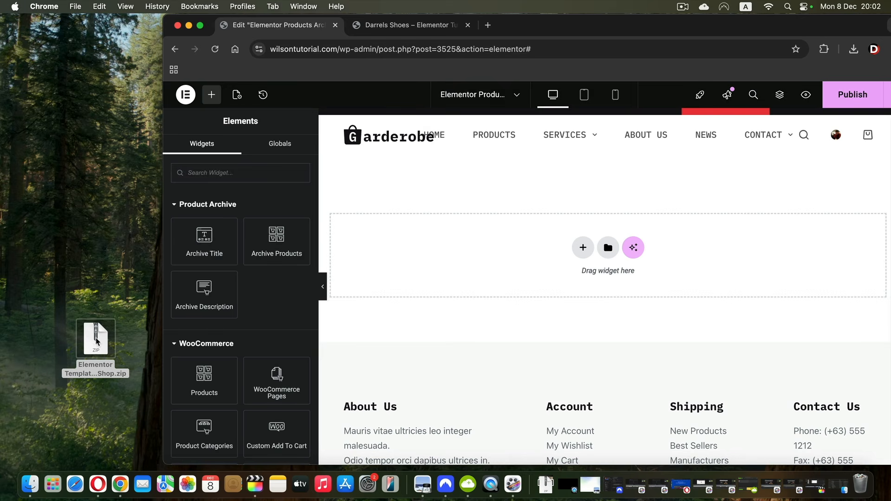
Move the templates zip to the desktop's top-left corner and extract it
left_click_drag(98, 356, 78, 235)
left_click_drag(65, 174, 46, 116)
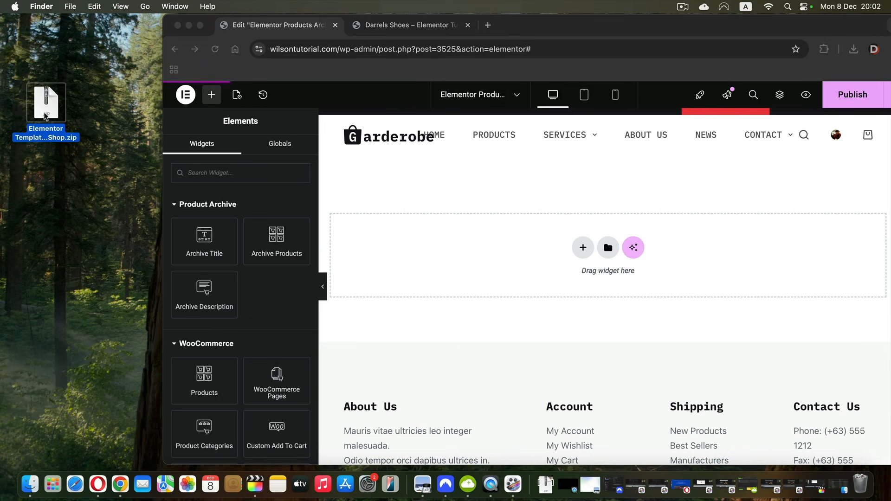
double_click(47, 135)
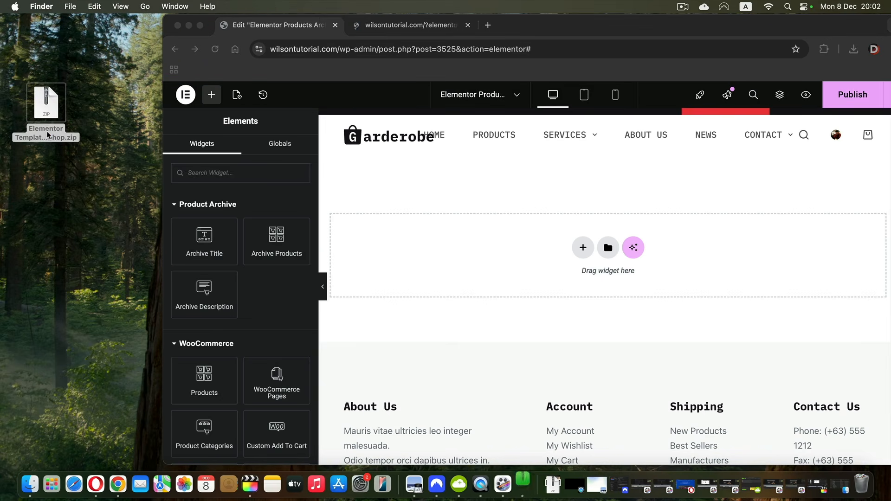
left_click_drag(206, 83, 250, 175)
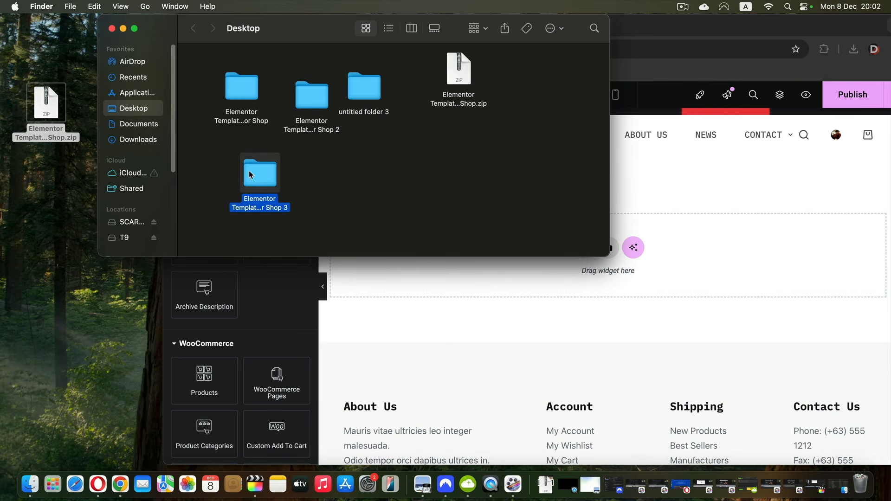
left_click_drag(246, 115, 224, 103)
Open the Elementor Templates For Shop > Shop Page folder in Finder
left_click(223, 109)
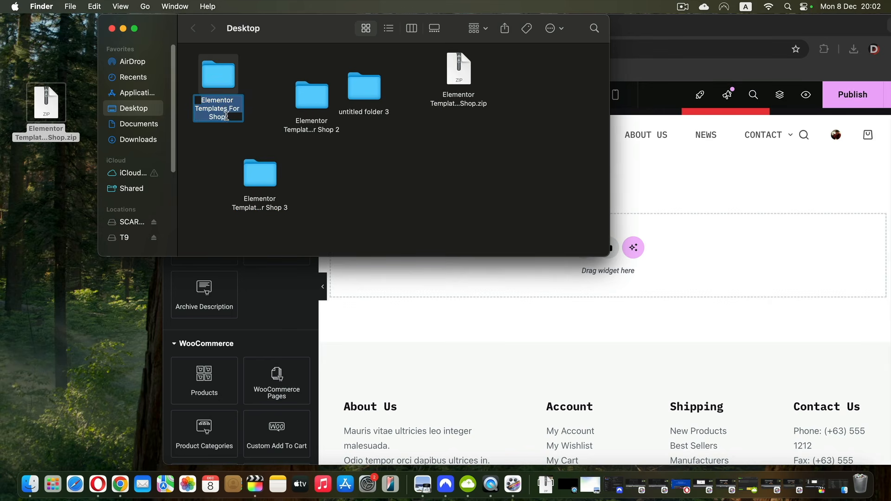
left_click(225, 135)
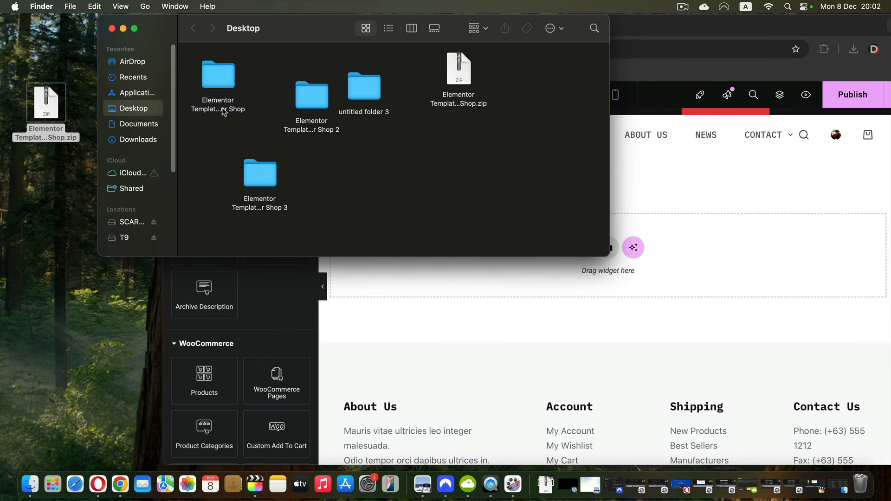
double_click(224, 112)
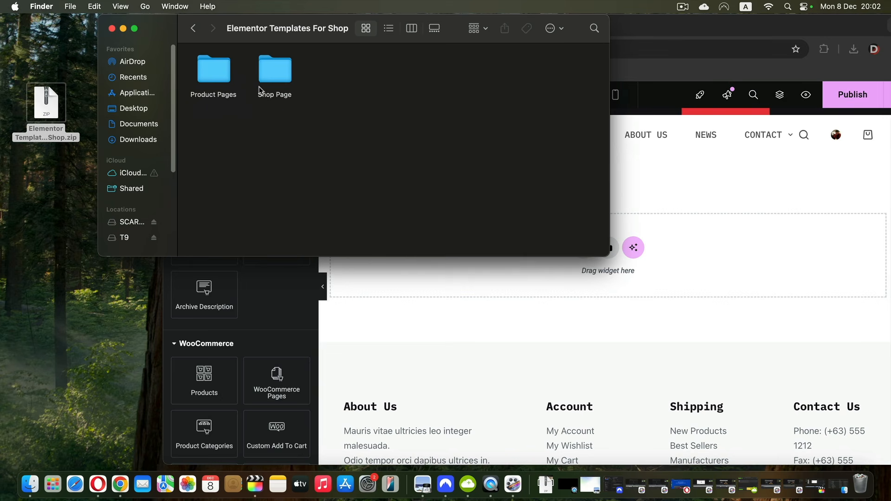
double_click(280, 78)
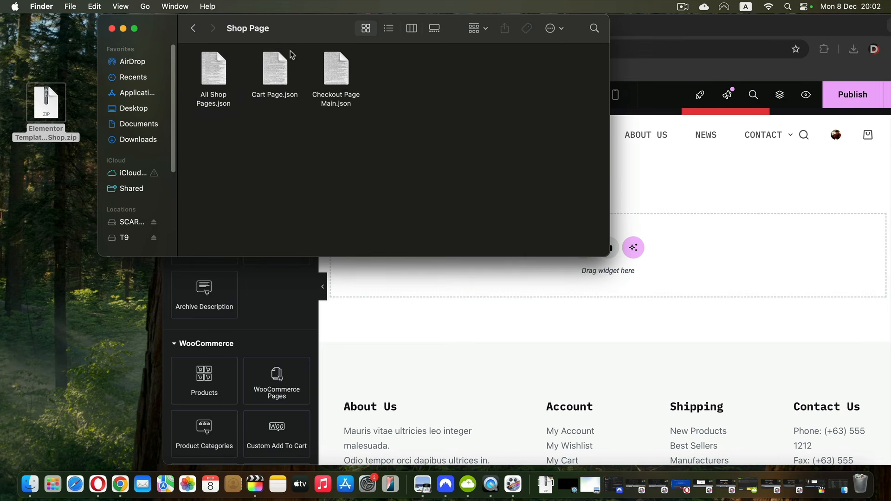
Drag All Shop Pages.json from Finder into the empty Elementor template canvas
left_click_drag(293, 41, 168, 49)
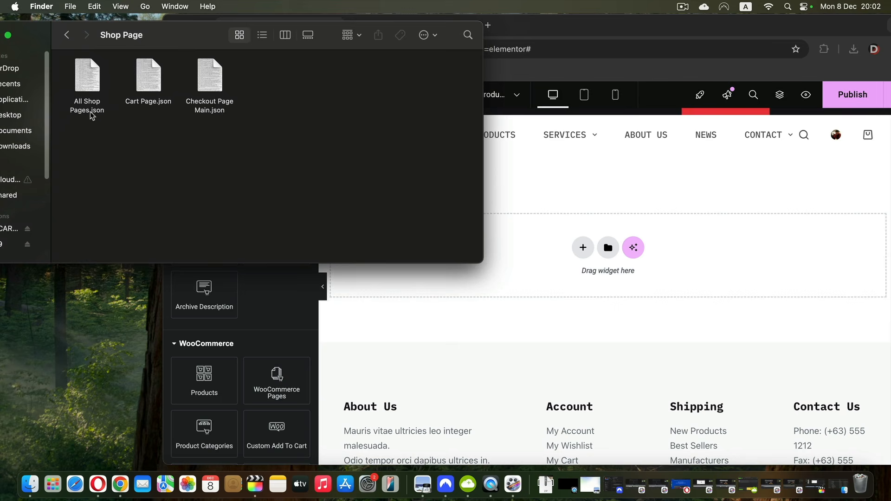
left_click_drag(204, 32, 194, 104)
left_click(83, 148)
left_click_drag(83, 150, 631, 251)
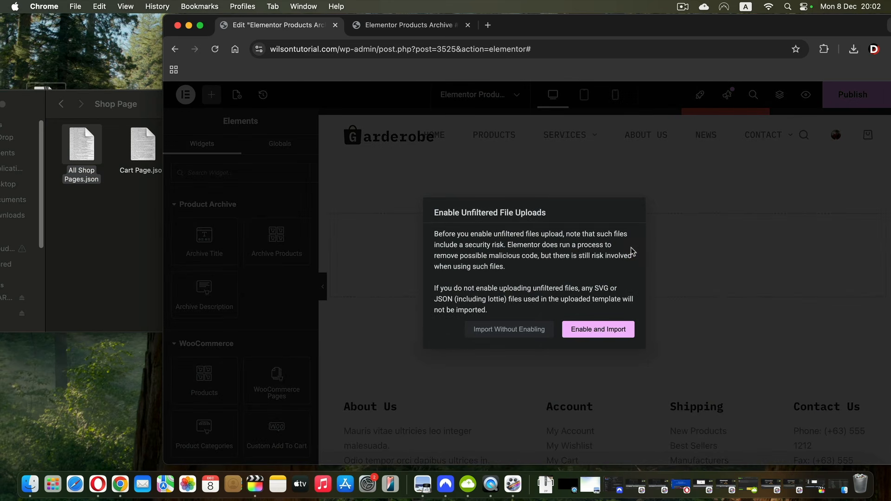
left_click(603, 327)
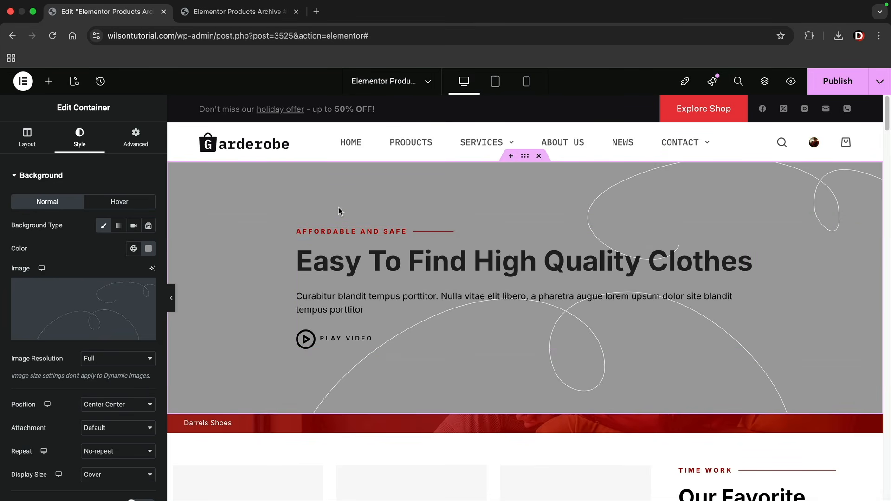
left_click(173, 300)
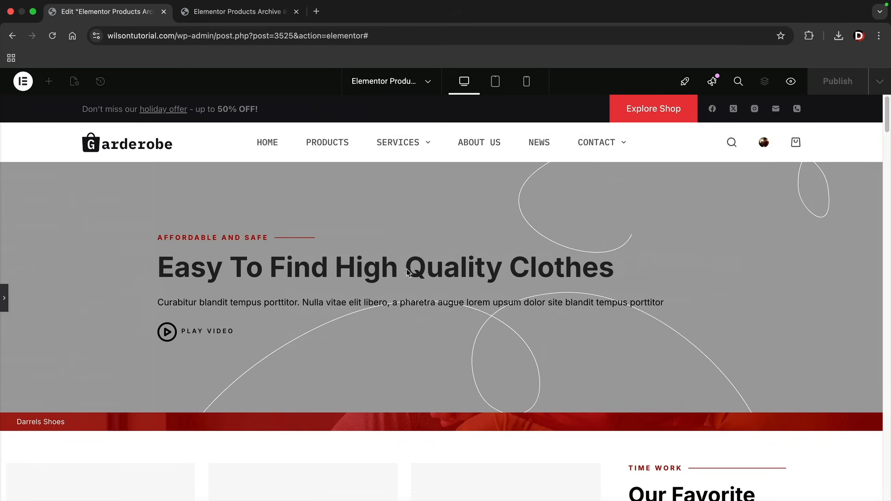
scroll(452, 304, "down", 7)
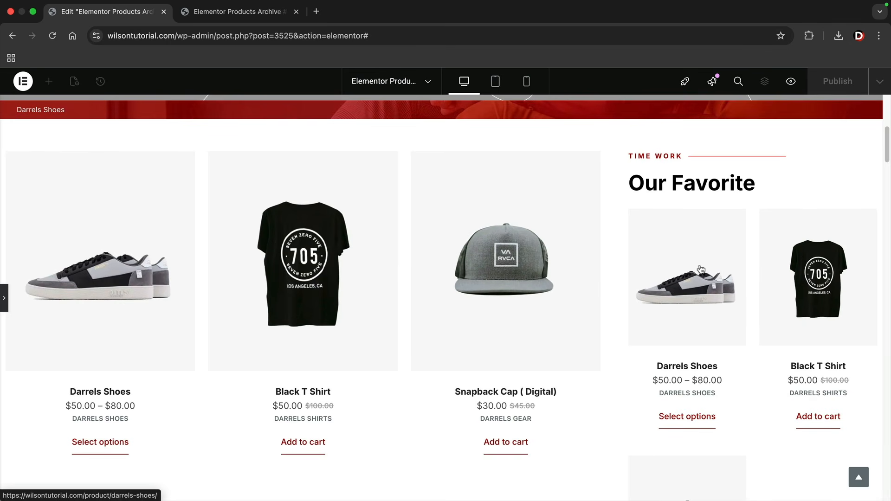
scroll(521, 319, "down", 8)
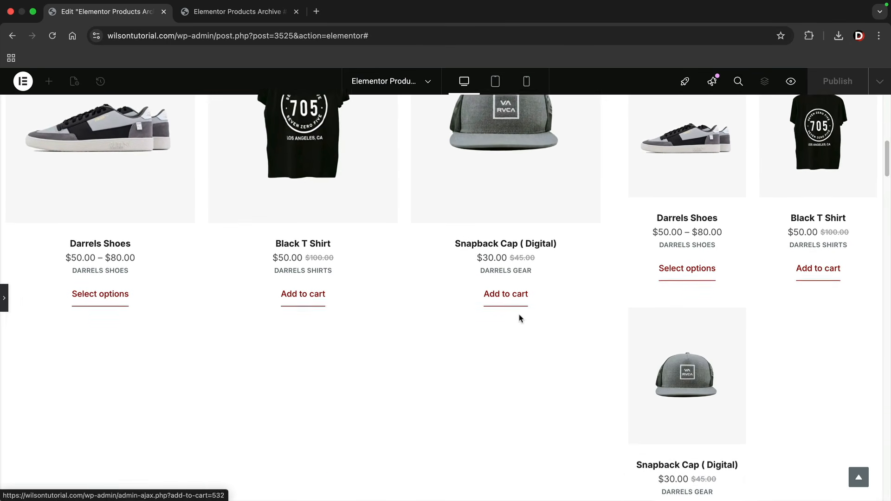
scroll(519, 315, "down", 10)
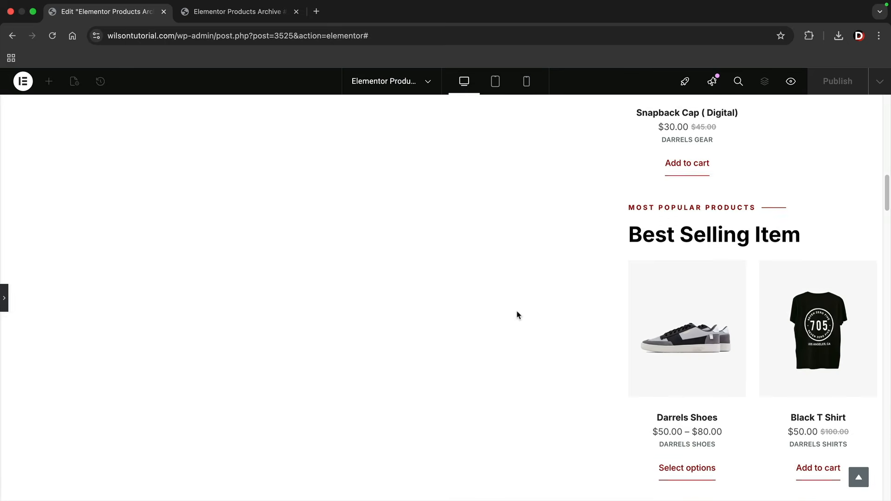
scroll(516, 311, "down", 1)
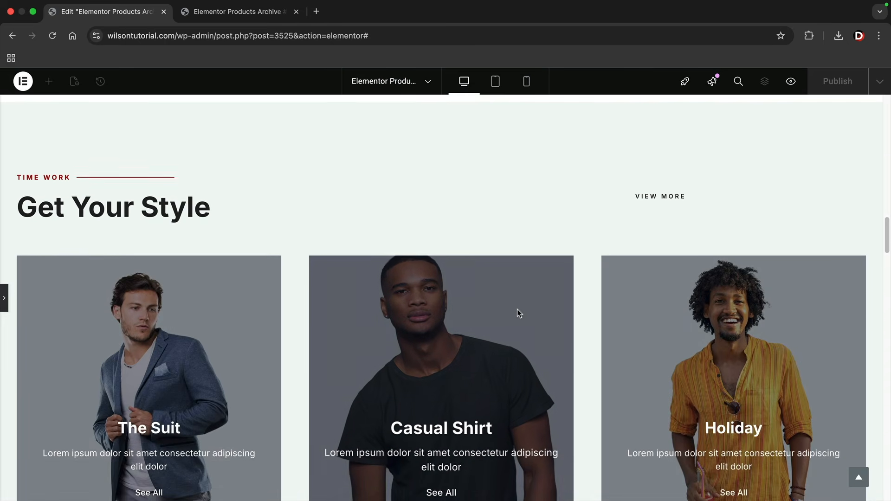
scroll(517, 309, "down", 1)
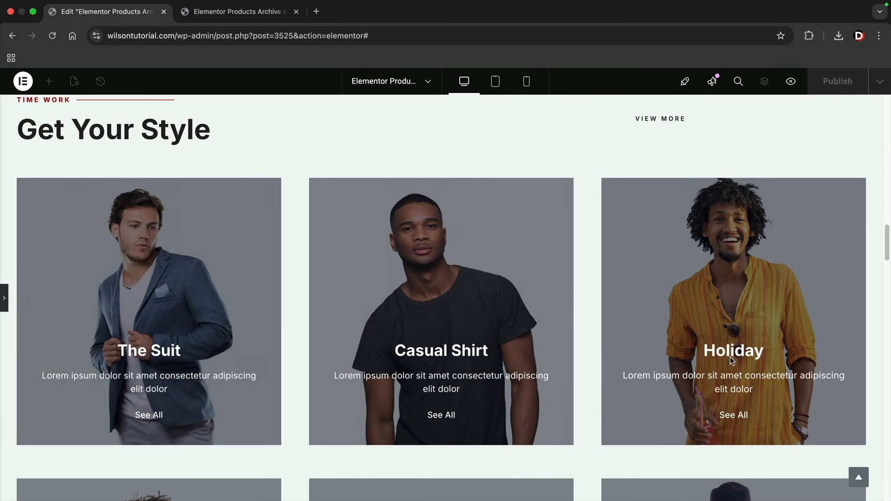
scroll(729, 359, "down", 7)
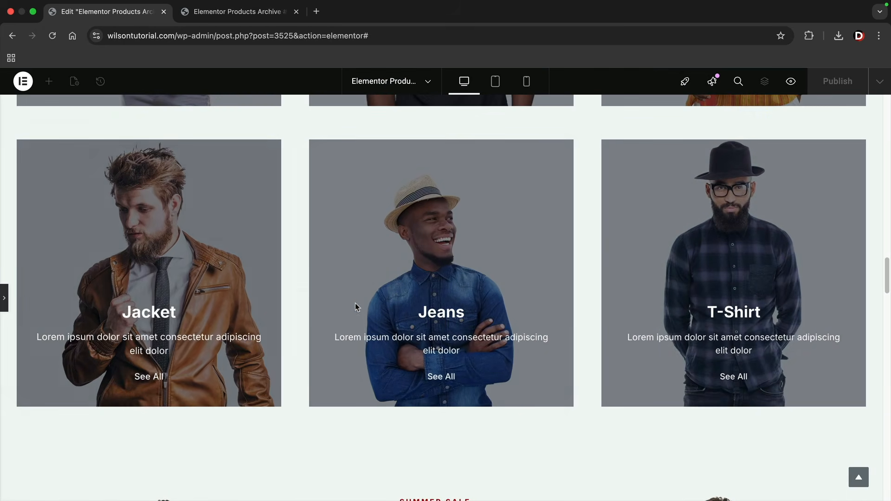
scroll(360, 304, "down", 2)
scroll(371, 314, "down", 5)
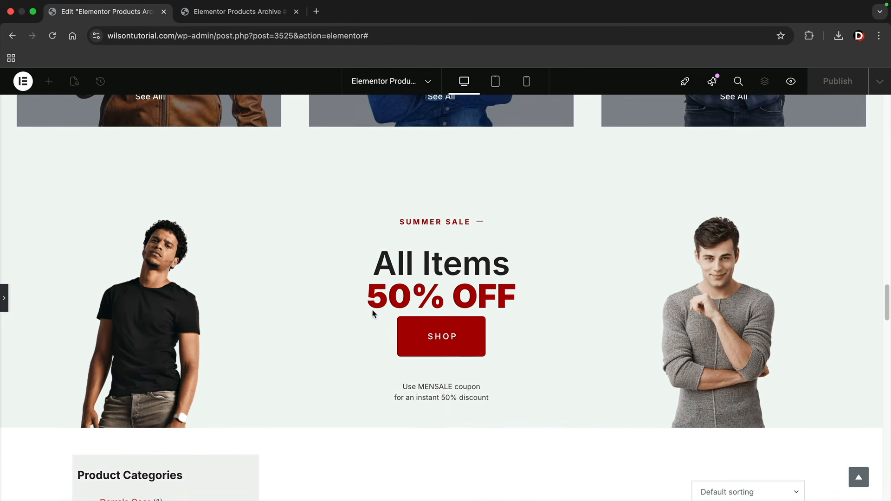
scroll(365, 316, "down", 1)
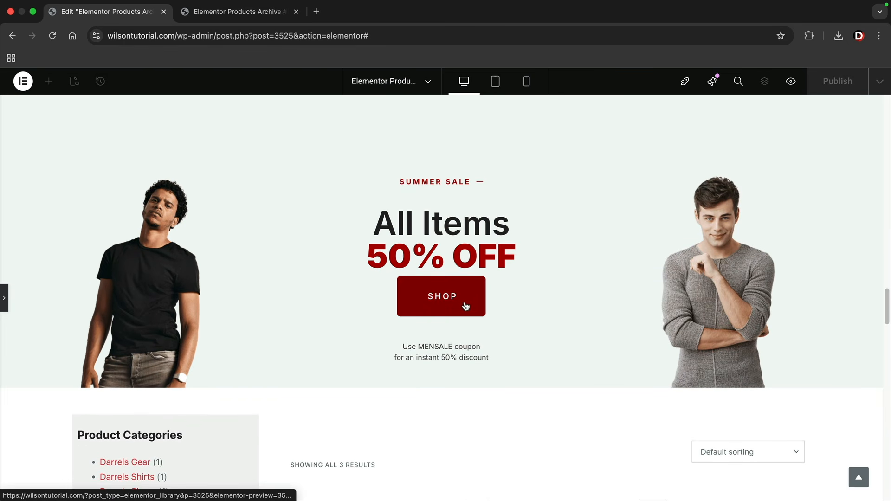
scroll(418, 309, "down", 5)
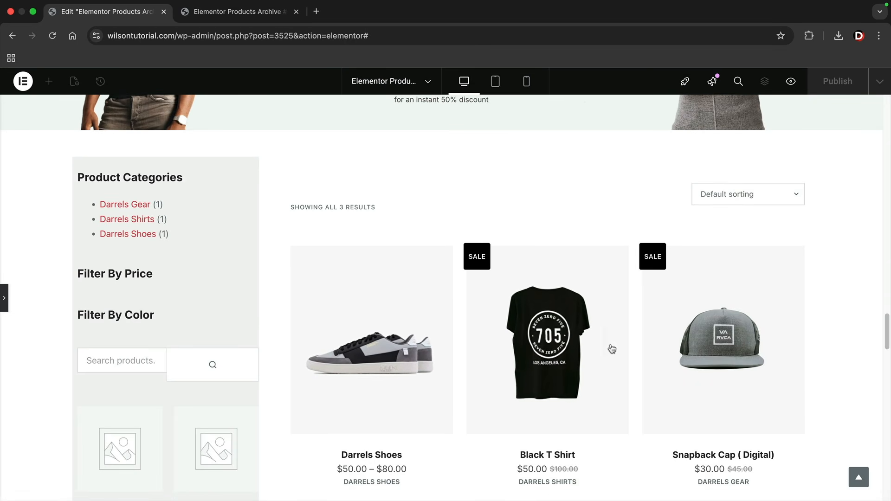
scroll(650, 350, "down", 5)
scroll(399, 290, "down", 6)
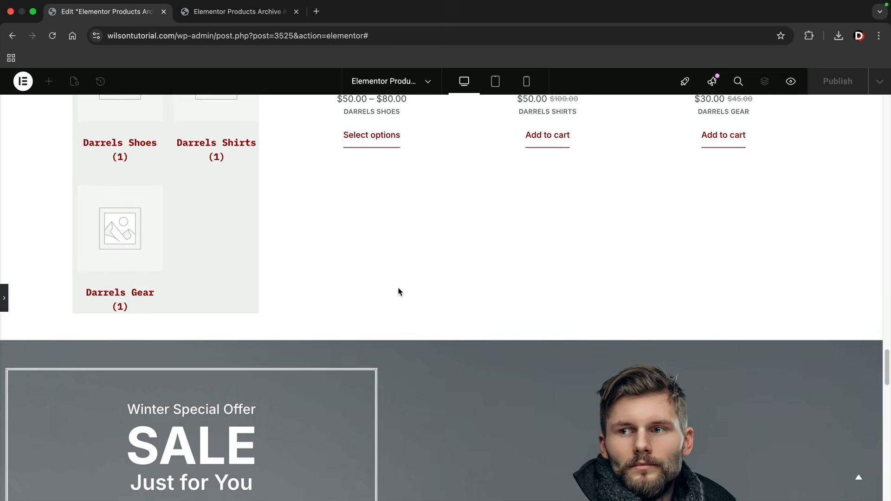
scroll(399, 286, "down", 1)
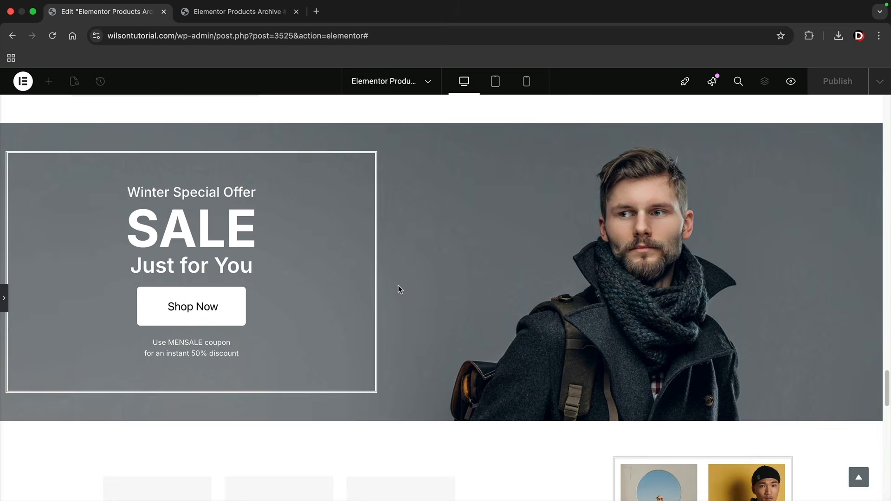
scroll(399, 218, "down", 6)
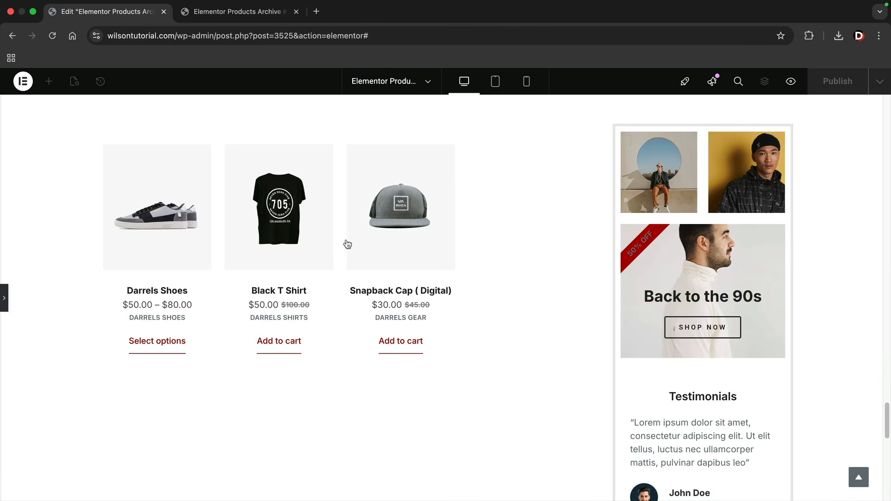
scroll(539, 304, "down", 4)
scroll(557, 297, "down", 2)
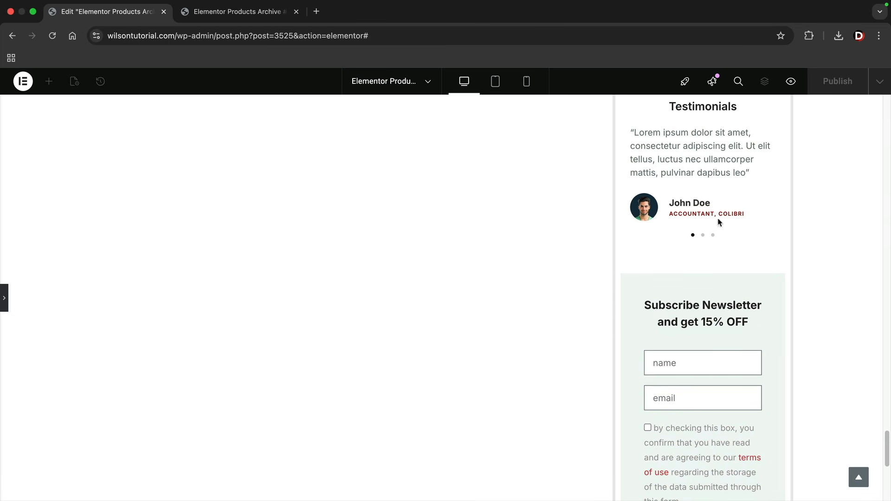
scroll(573, 284, "down", 7)
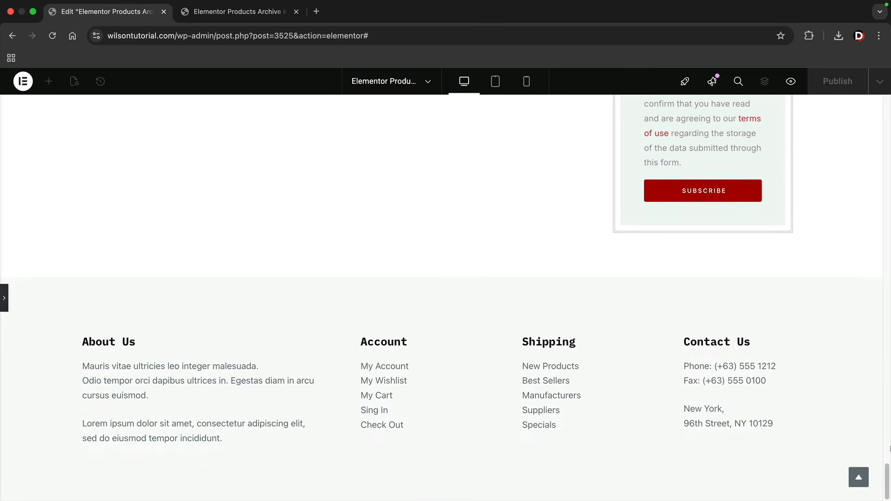
left_click_drag(889, 470, 890, 93)
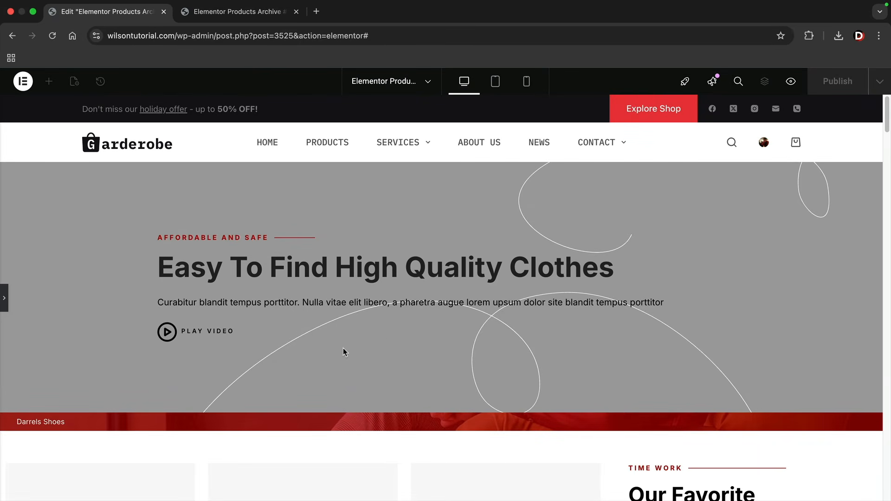
scroll(464, 358, "down", 9)
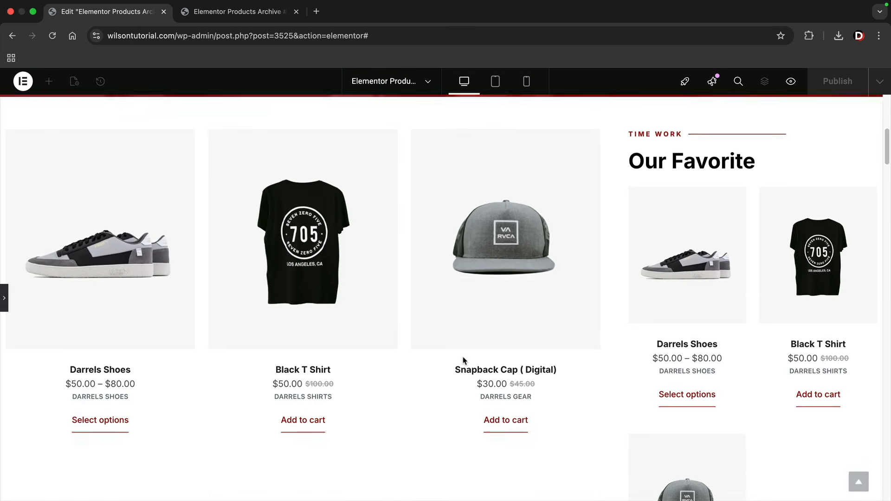
scroll(301, 347, "up", 7)
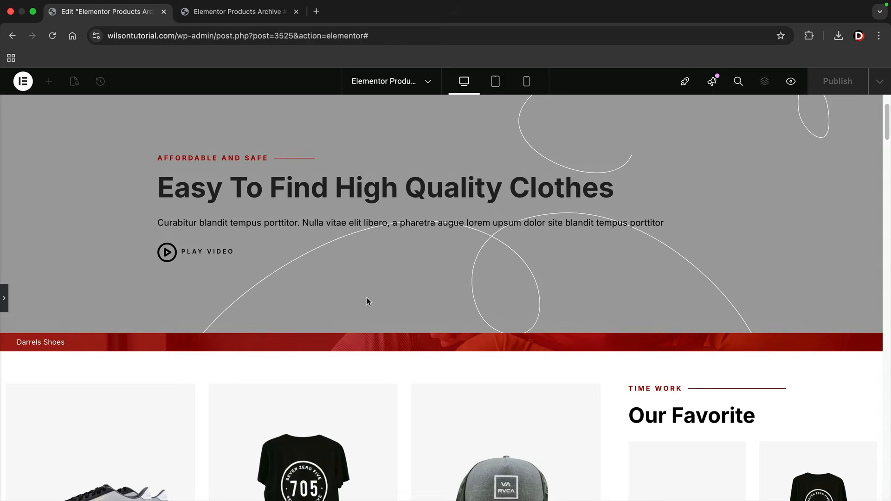
Delete the Get Your Style, 50% OFF, categories, Winter Special Offer and lower grid sections
left_click(366, 297)
scroll(534, 336, "down", 12)
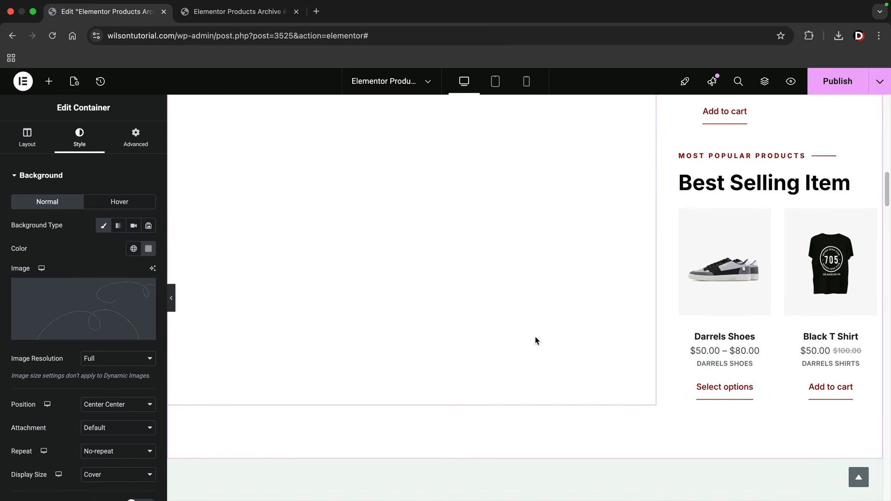
scroll(536, 341, "down", 3)
left_click(540, 333)
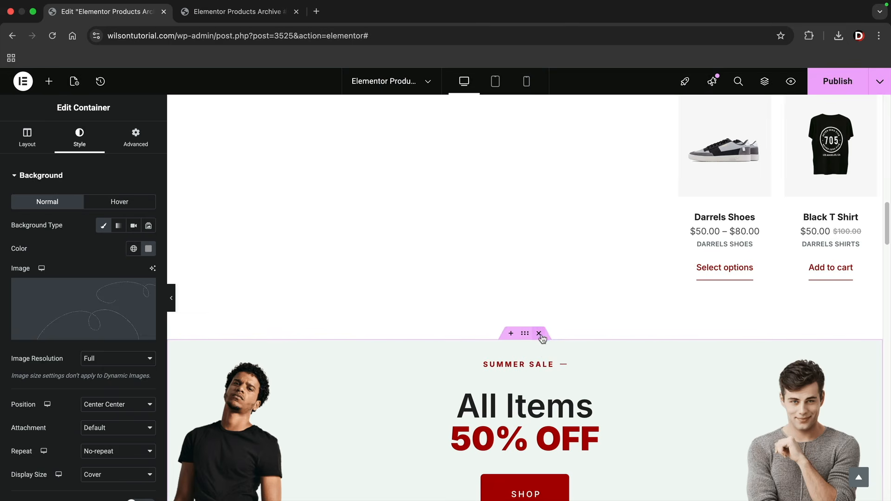
left_click(539, 334)
left_click(540, 334)
left_click(540, 333)
left_click(539, 333)
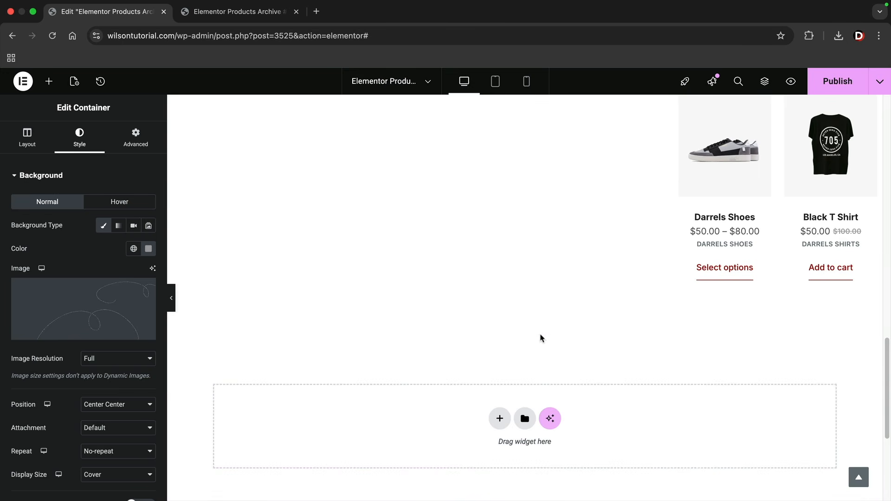
Review the trimmed products archive template and publish it
scroll(540, 362, "up", 15)
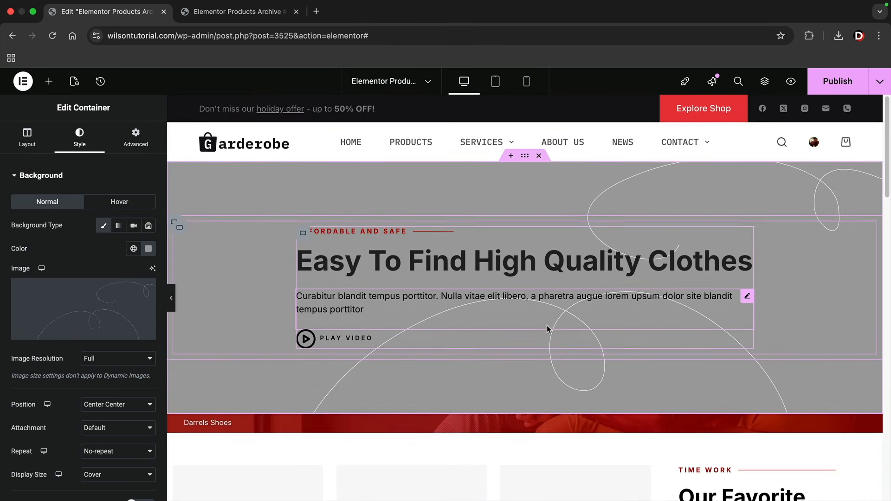
scroll(547, 329, "down", 7)
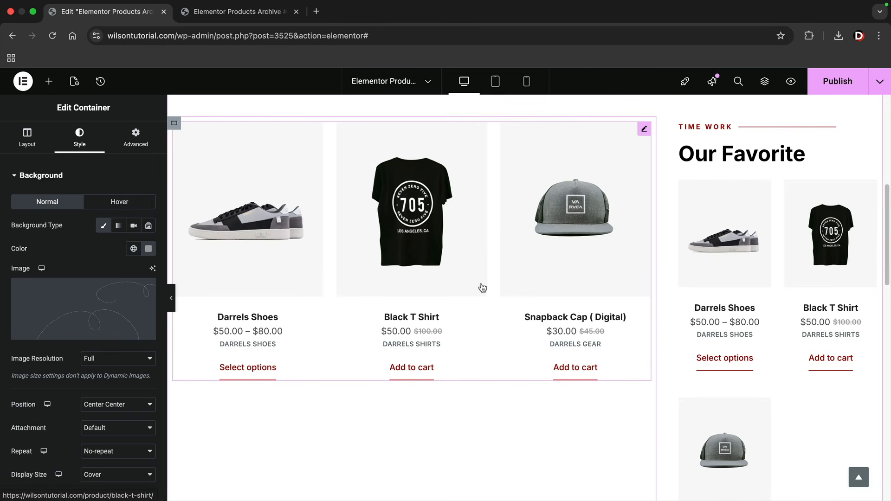
scroll(485, 284, "down", 4)
scroll(482, 284, "down", 6)
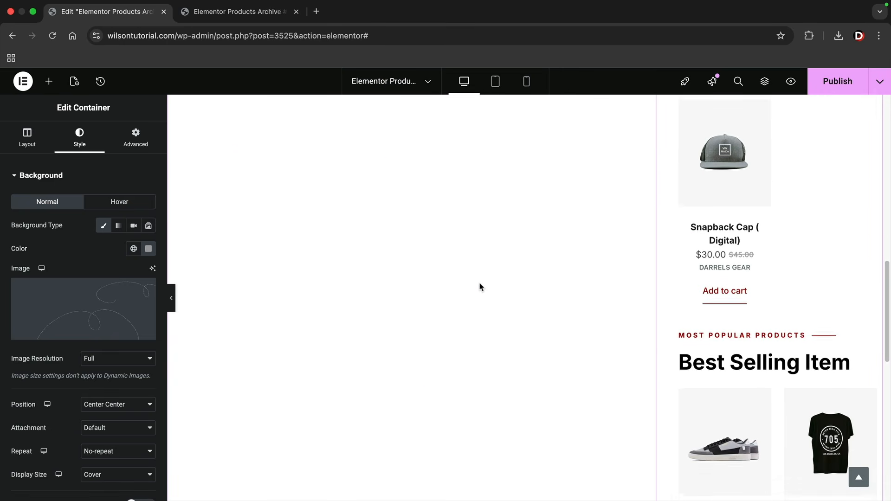
scroll(480, 286, "up", 15)
scroll(480, 283, "up", 2)
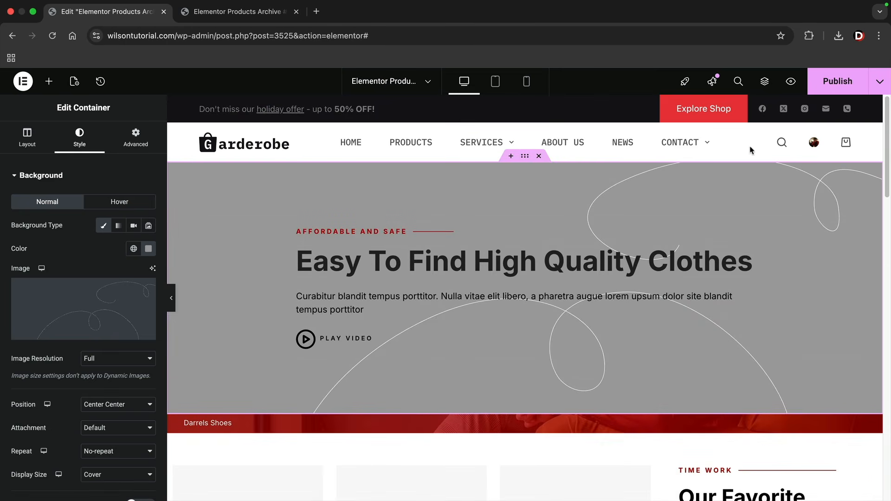
left_click(840, 80)
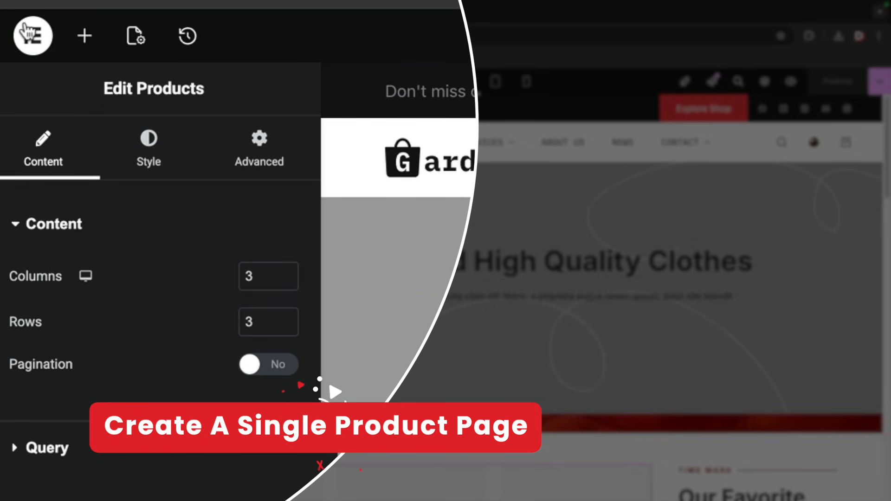
Leave the editor and add a new Single Product template from the Theme Builder
left_click(27, 31)
left_click(102, 361)
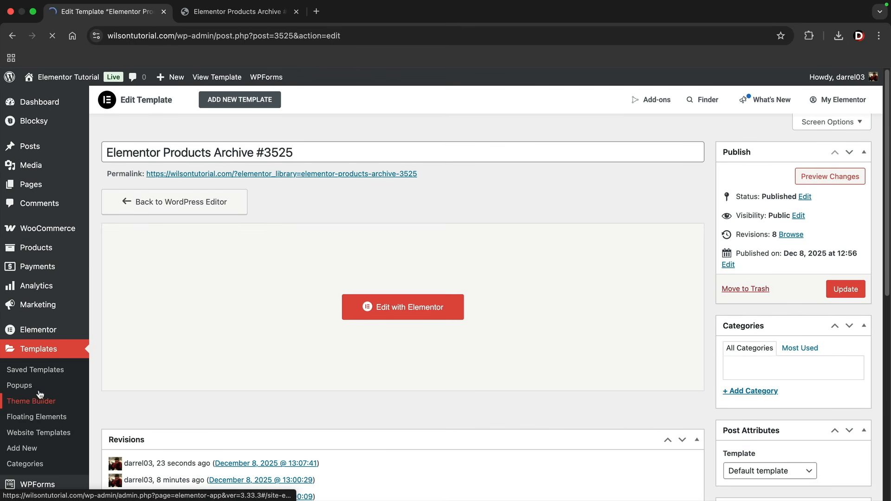
left_click(39, 394)
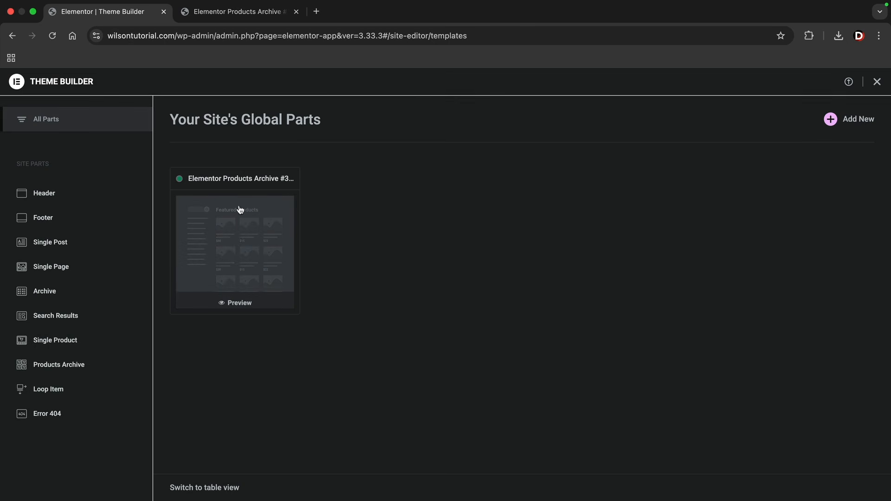
mouse_move(234, 223)
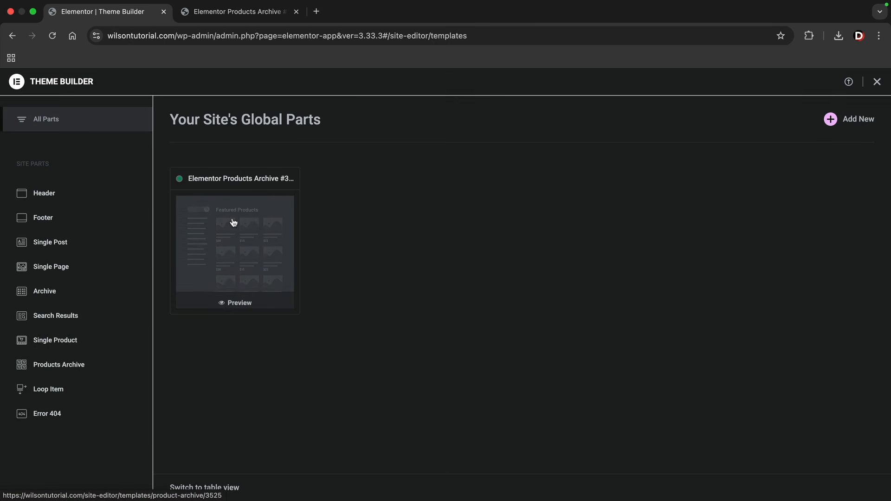
left_click(44, 343)
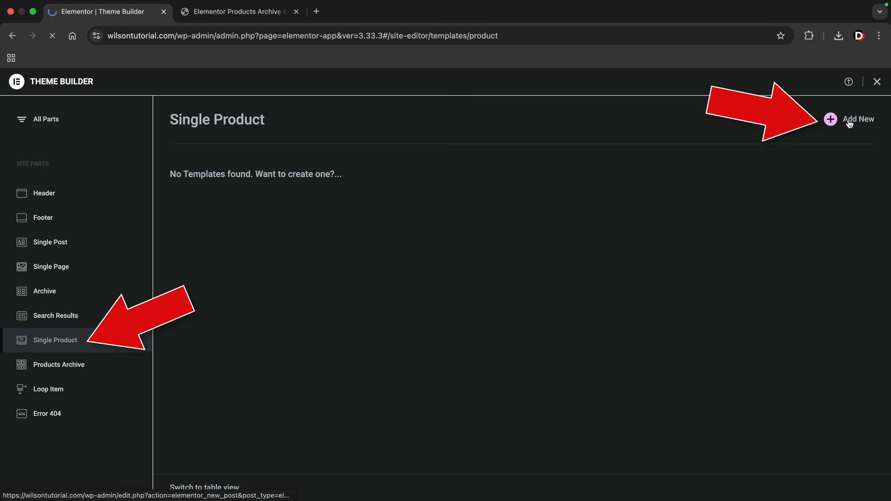
left_click(828, 124)
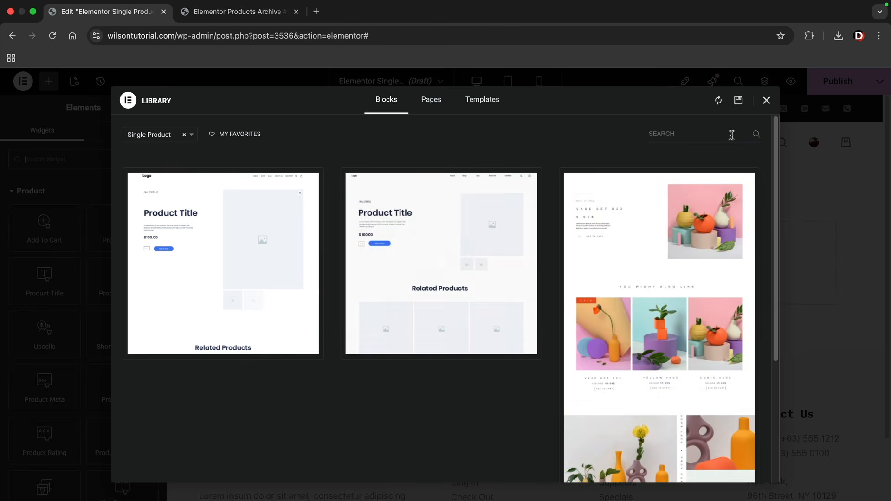
Close the template library and add an empty two-column flexbox container
left_click(767, 101)
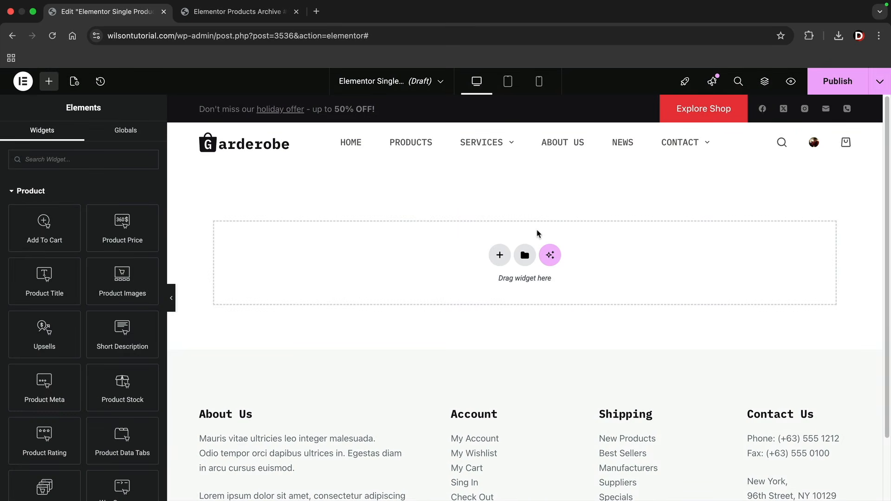
left_click(500, 257)
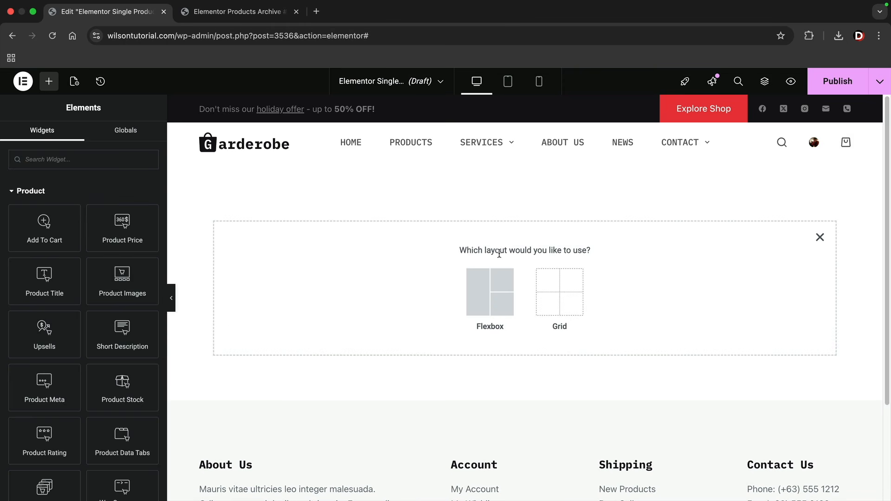
left_click(483, 289)
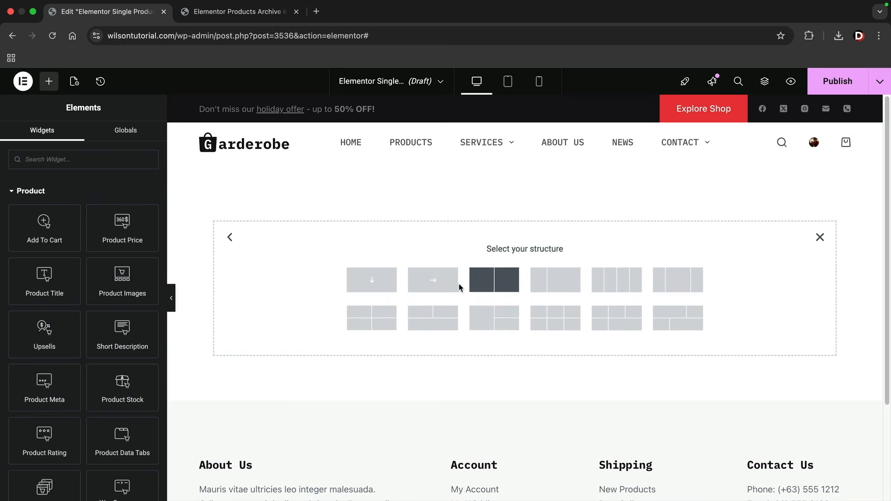
left_click(508, 285)
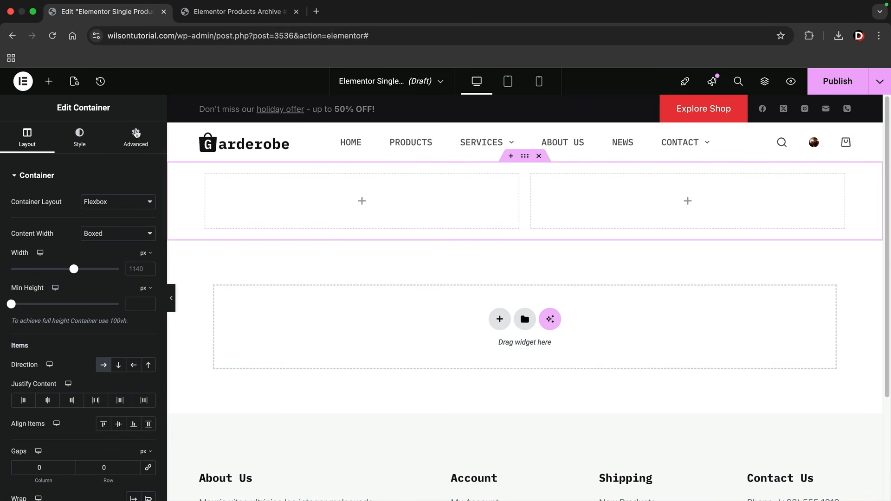
left_click(49, 82)
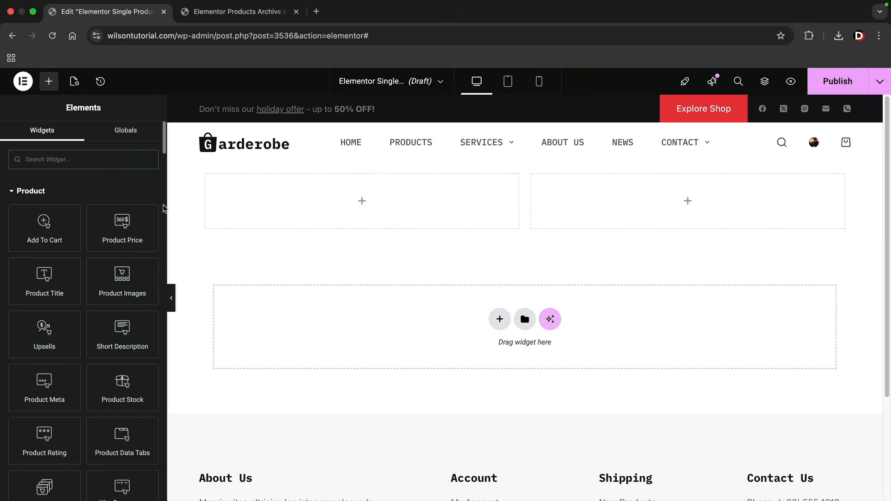
Put an Image widget in the left column bound to the WooCommerce Product Image dynamic tag
type("image")
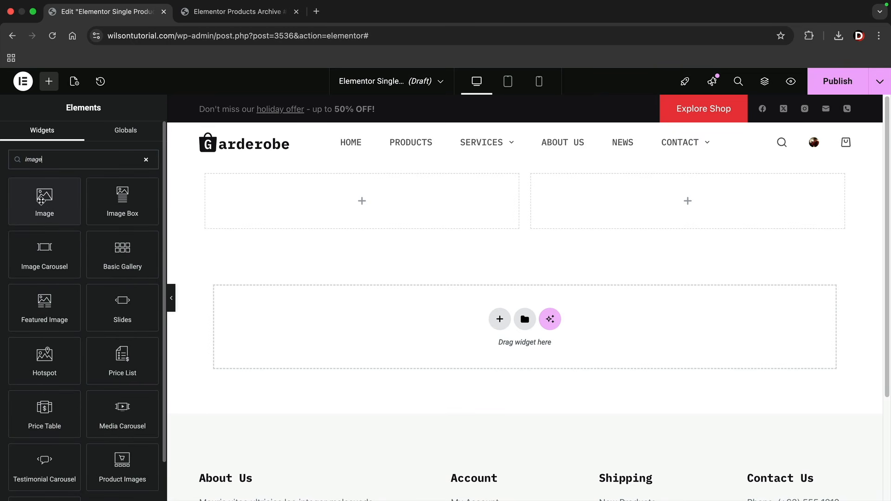
left_click_drag(44, 201, 310, 202)
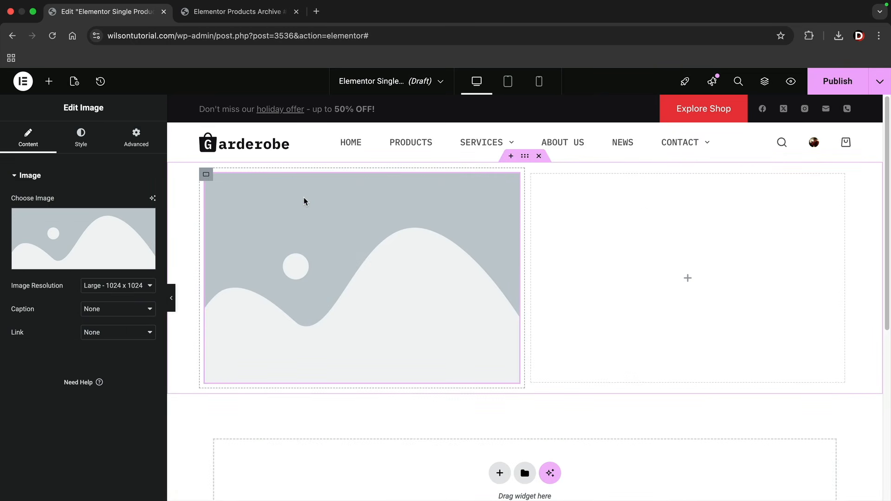
mouse_move(126, 233)
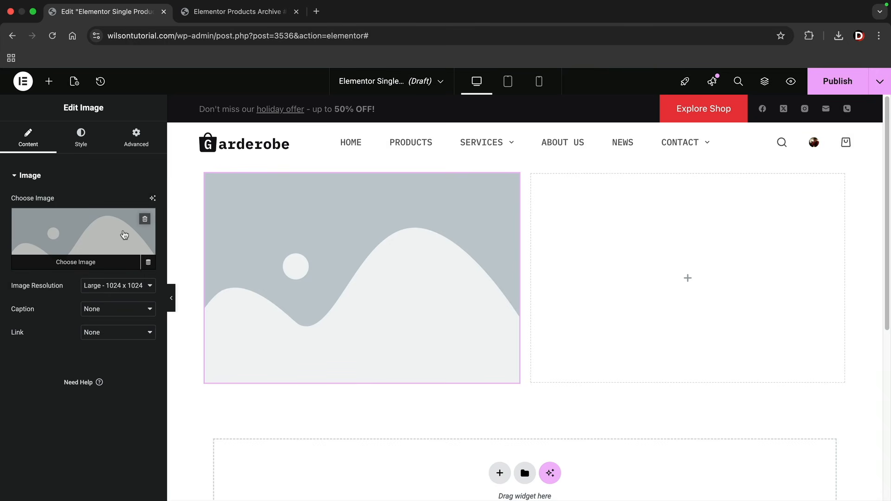
left_click(150, 263)
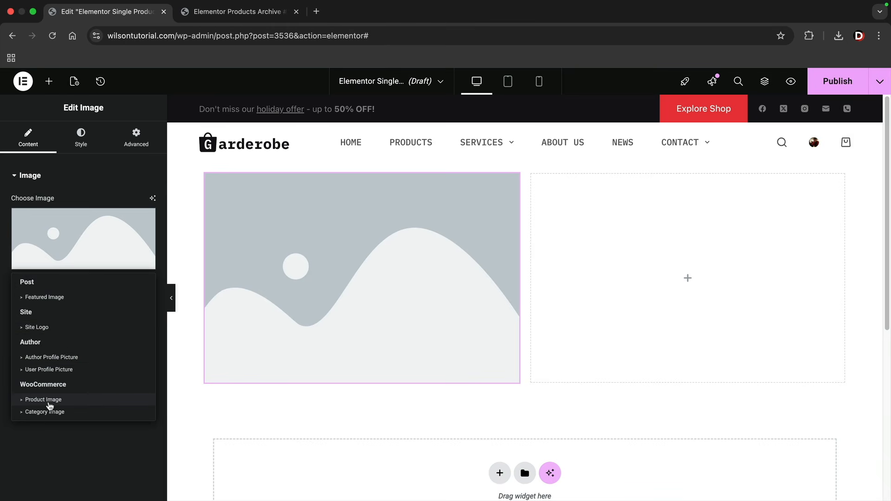
left_click(68, 402)
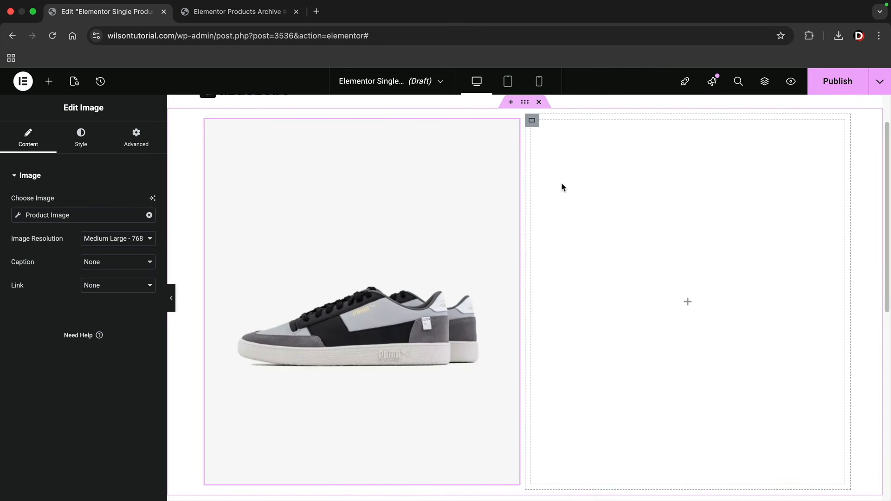
left_click(49, 84)
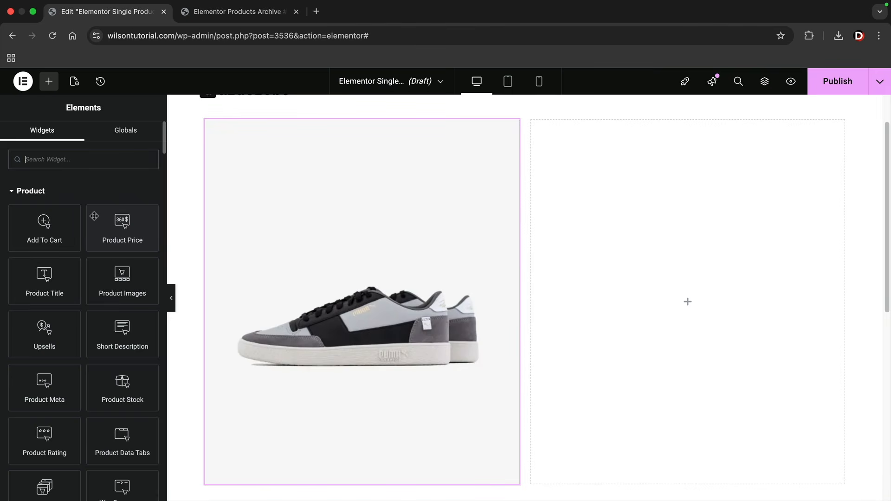
Add Product Title, Short Description and Product Rating widgets to the right column
scroll(100, 231, "down", 3)
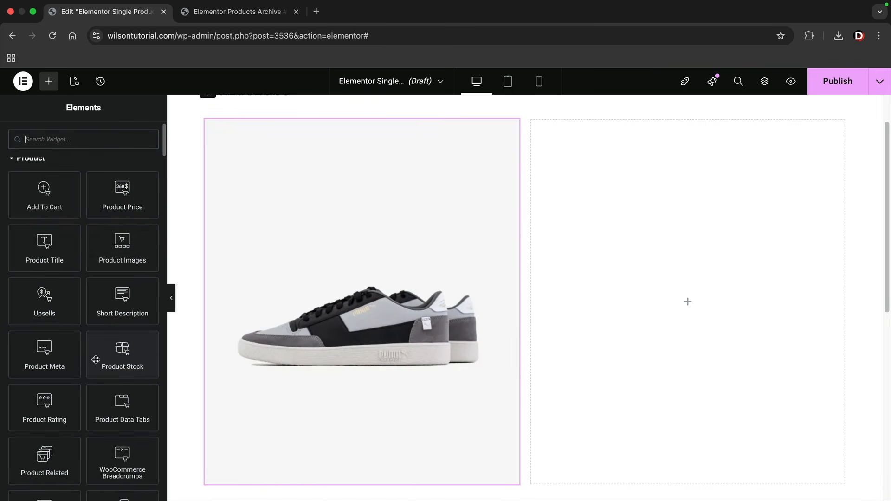
left_click_drag(45, 246, 629, 251)
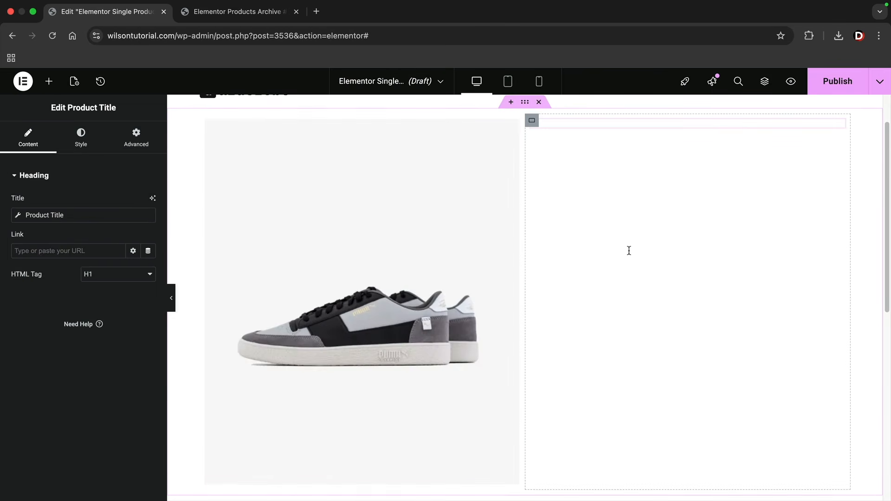
scroll(622, 257, "up", 1)
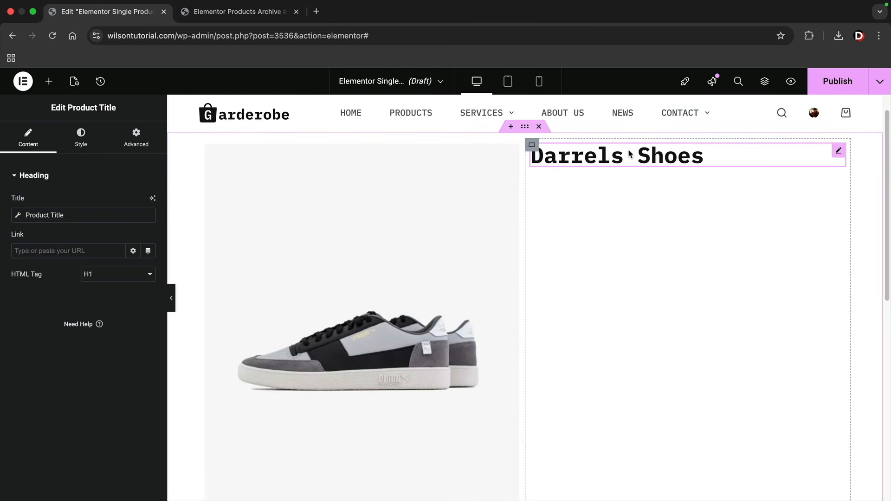
left_click(49, 81)
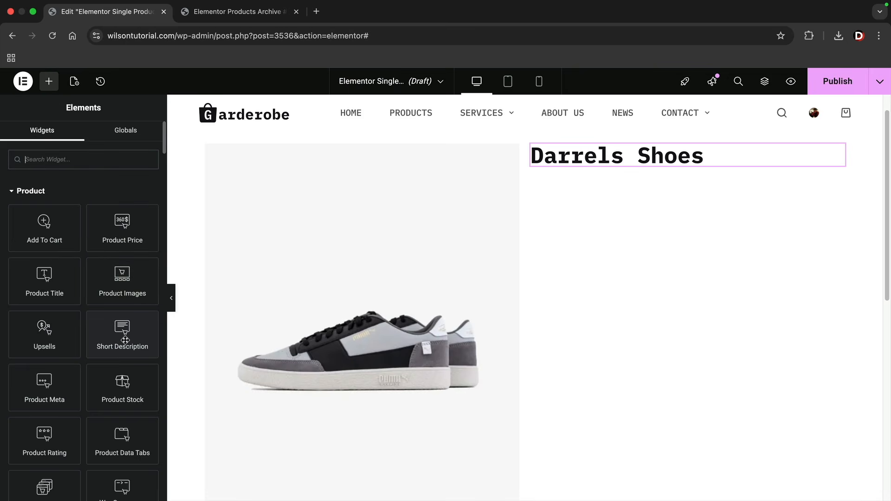
left_click_drag(125, 337, 611, 163)
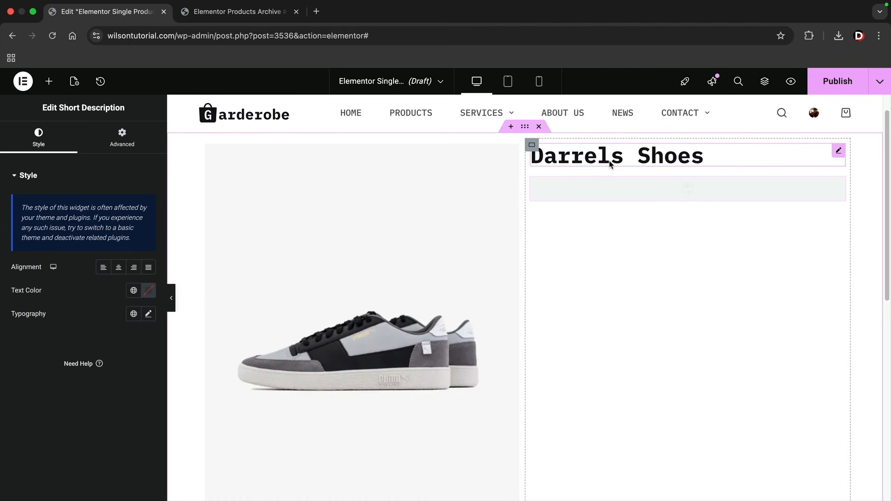
left_click(50, 82)
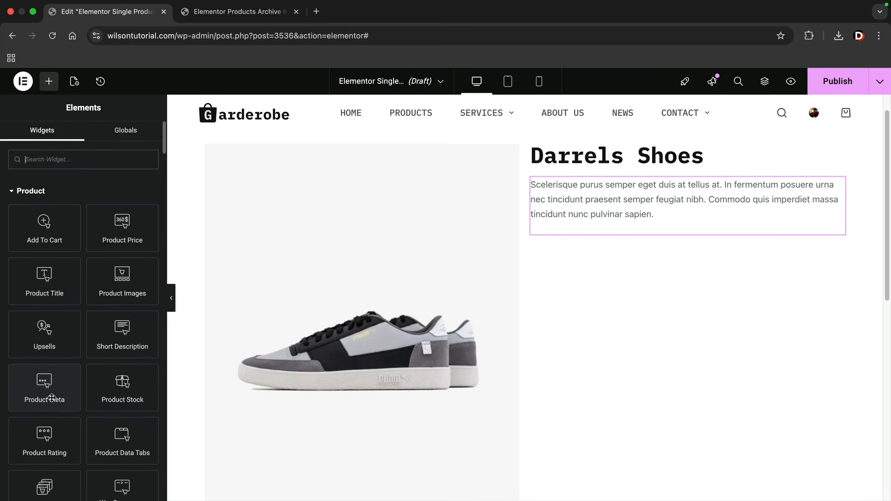
left_click_drag(54, 434, 601, 170)
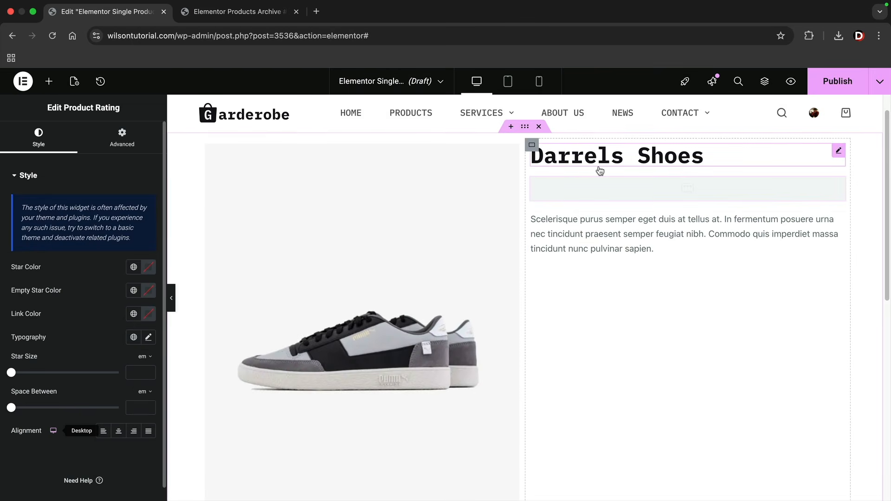
left_click(48, 82)
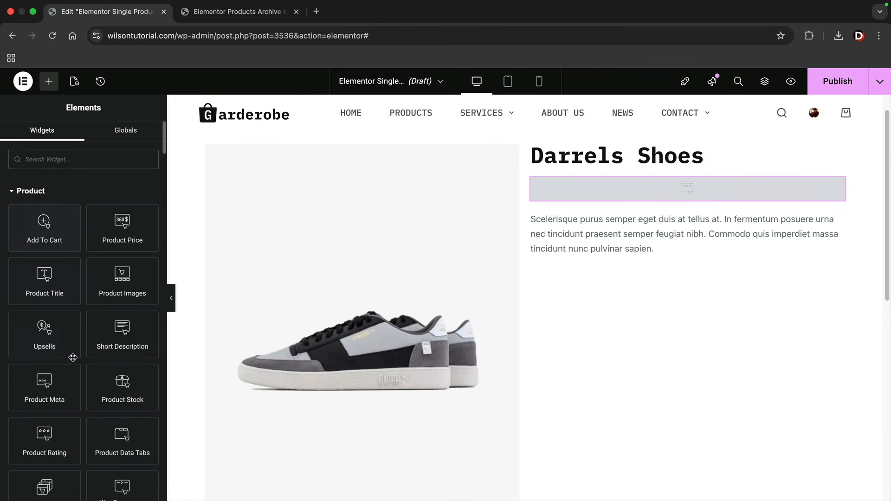
Add Product Meta, WooCommerce Breadcrumbs above the title, and an Add To Cart form
left_click_drag(44, 386, 606, 260)
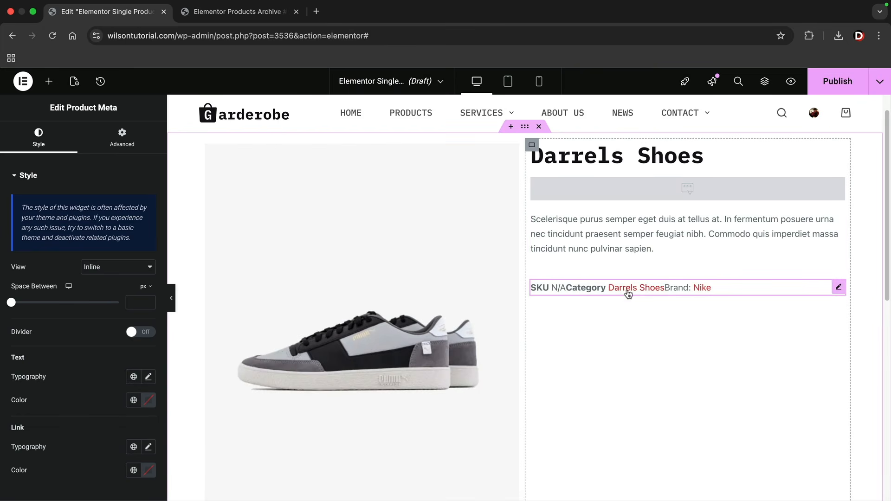
left_click(48, 81)
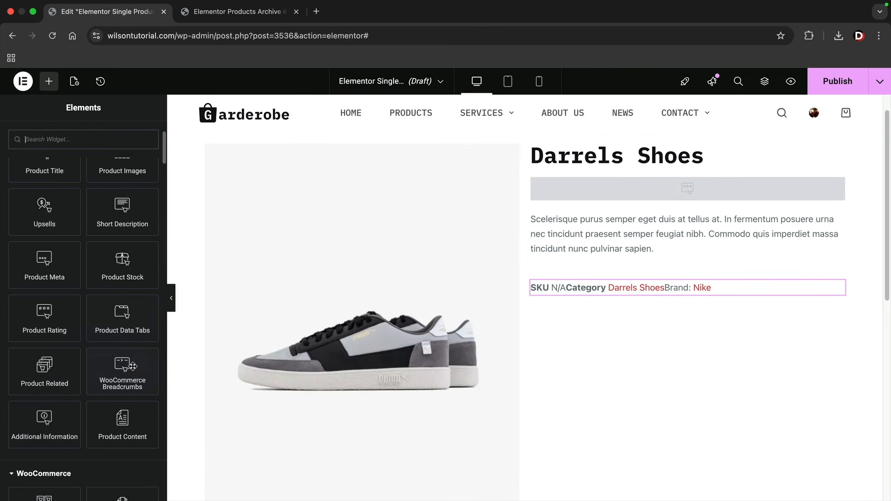
left_click_drag(142, 375, 577, 146)
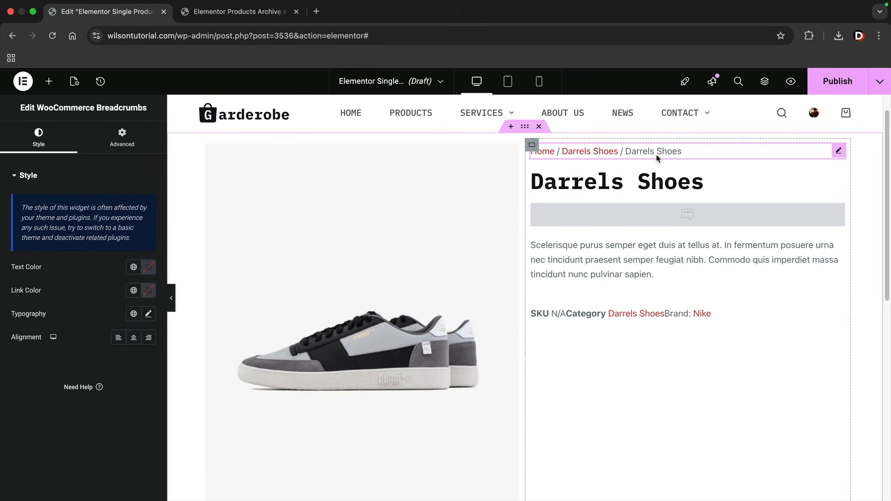
left_click(49, 82)
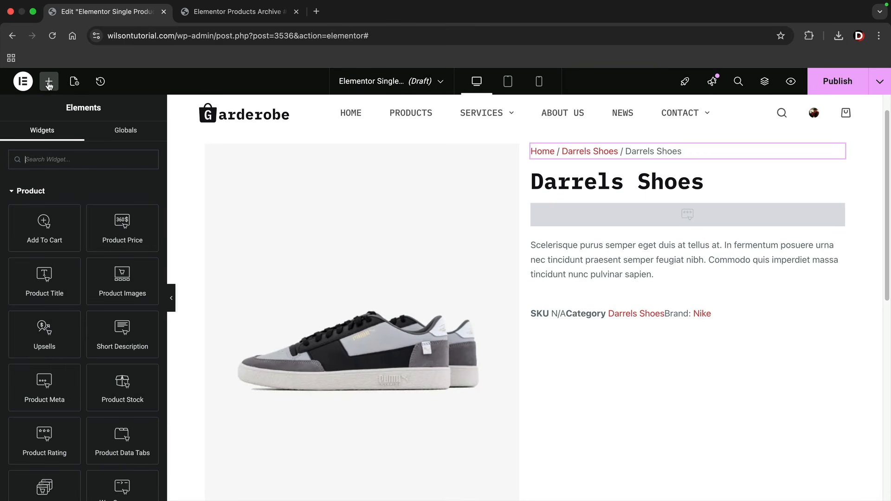
left_click_drag(56, 230, 592, 318)
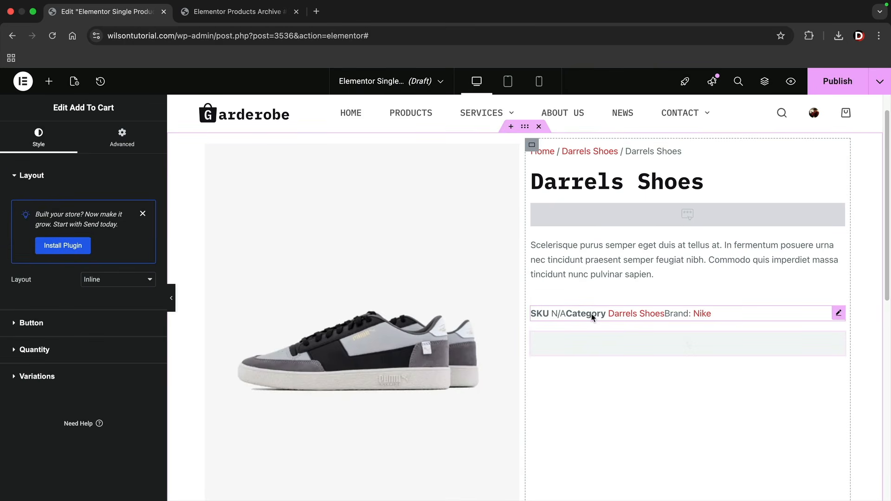
left_click(142, 214)
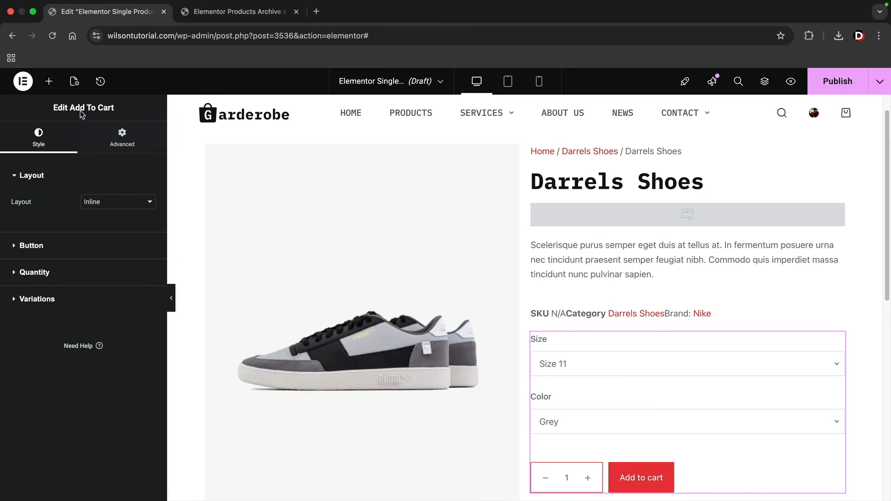
left_click(47, 88)
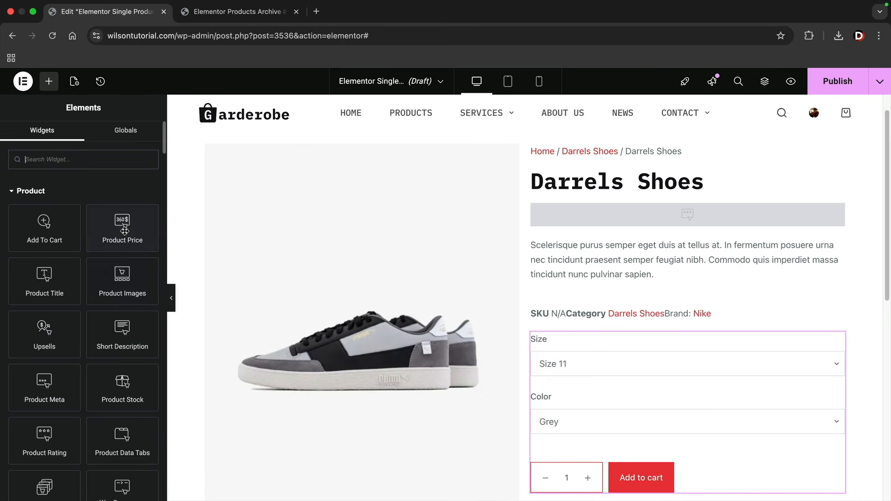
Add a Product Price widget under the title and left-align it
left_click_drag(124, 225, 593, 224)
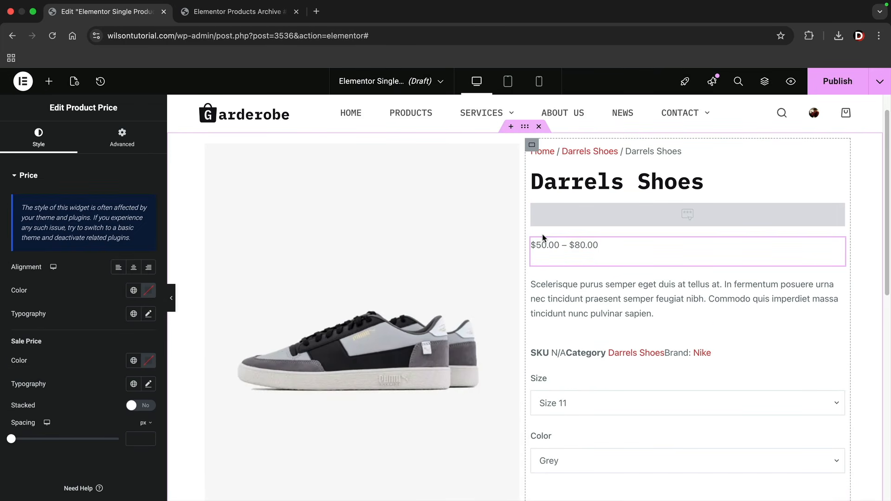
scroll(572, 239, "down", 1)
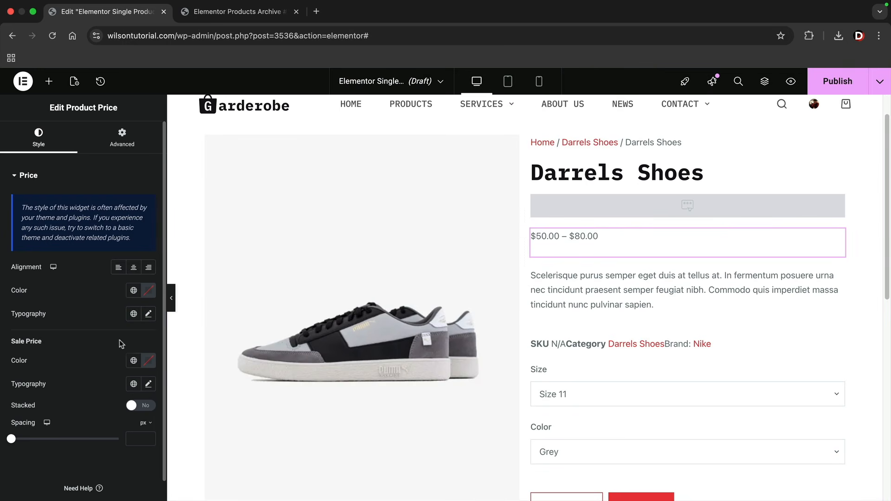
left_click(134, 268)
left_click(148, 267)
left_click(133, 268)
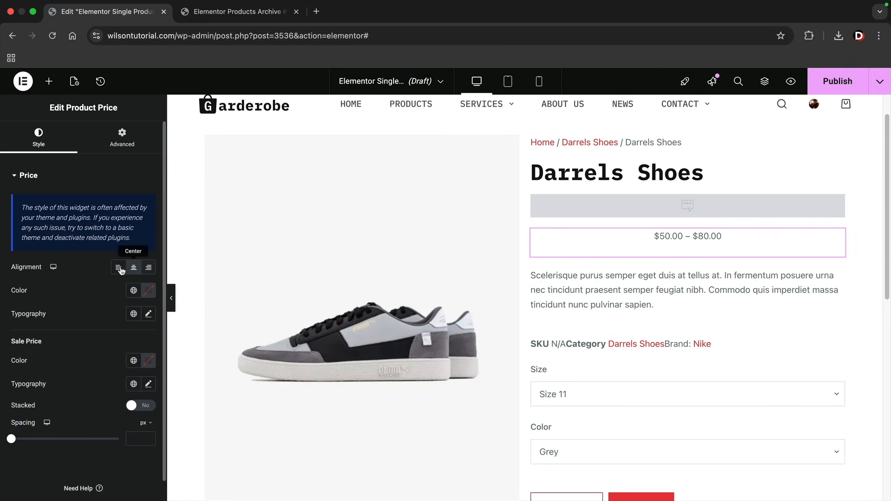
left_click(118, 267)
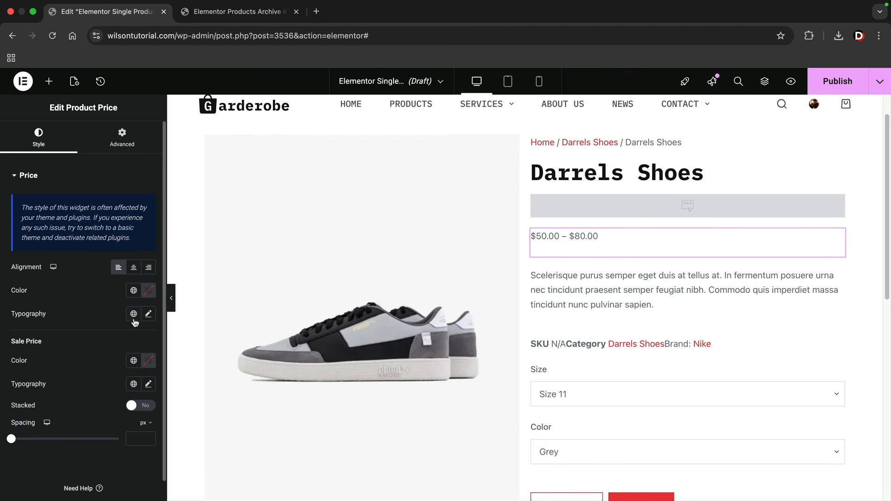
Enlarge the price text to 31 px and bring up the product container's Style settings
left_click(148, 314)
left_click_drag(31, 400, 36, 402)
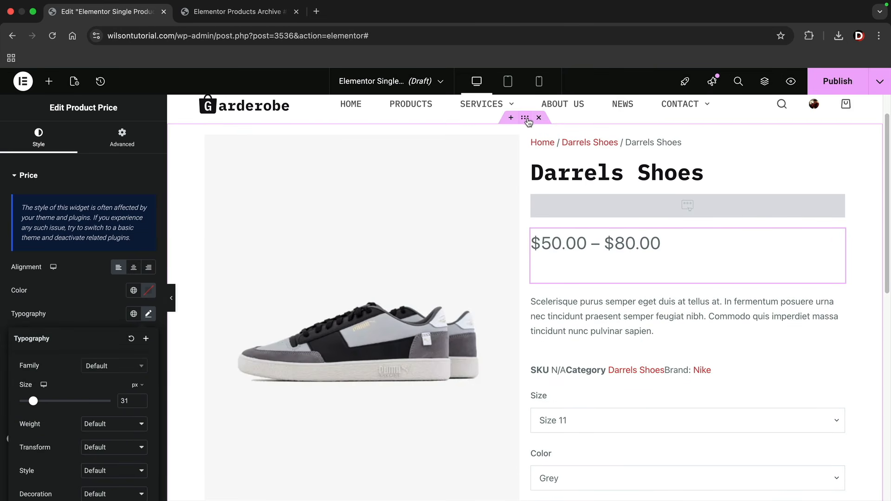
left_click(525, 117)
left_click(80, 137)
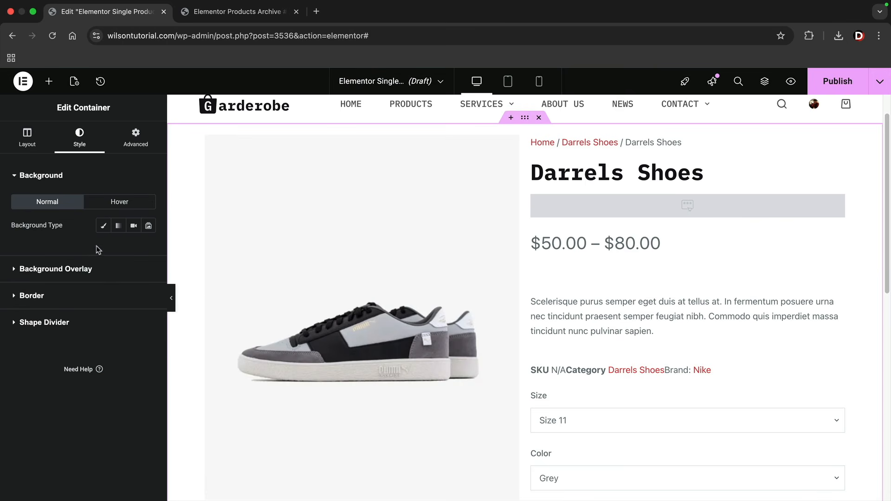
Give the product container a Classic light grey #E0DCDC background
left_click(104, 226)
left_click_drag(84, 308, 125, 254)
left_click(148, 249)
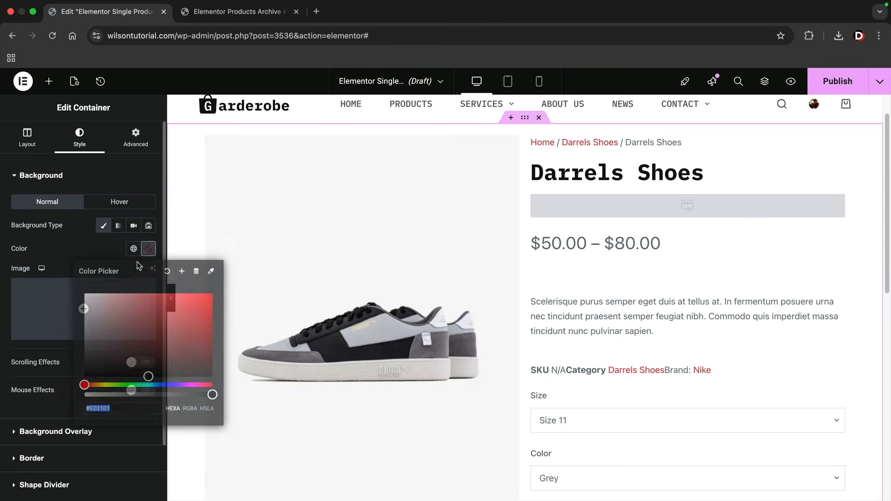
left_click_drag(130, 331, 87, 304)
left_click(66, 240)
left_click(148, 249)
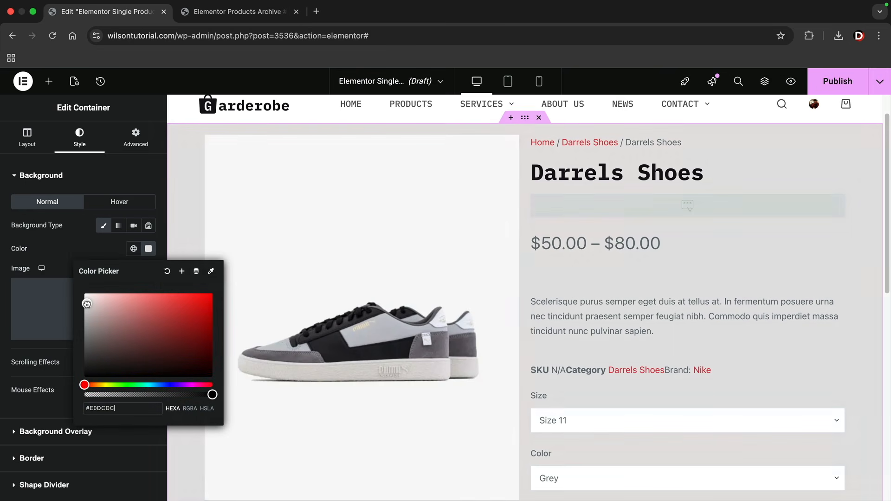
left_click(72, 253)
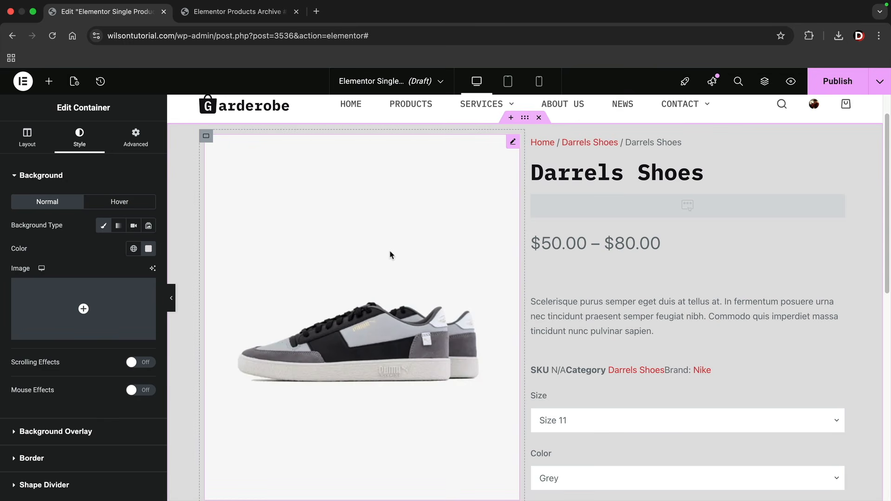
Add a two-column flexbox container below the product section
scroll(390, 255, "down", 3)
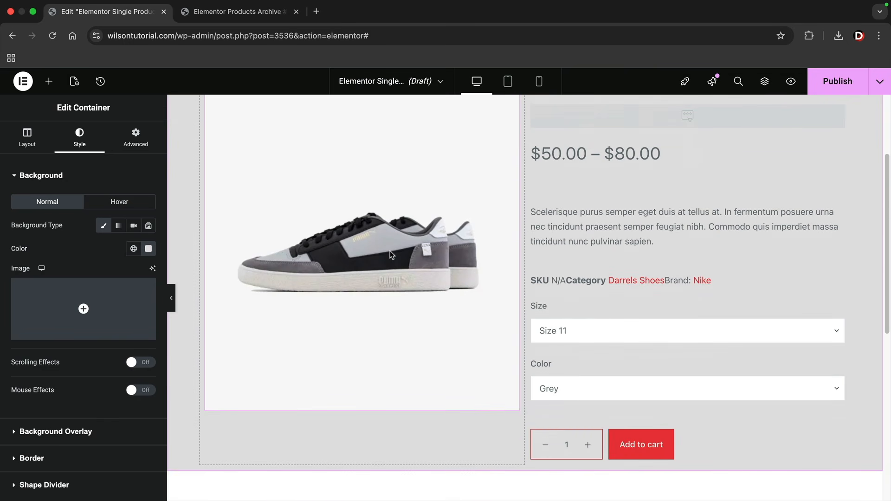
scroll(390, 255, "down", 9)
left_click(500, 280)
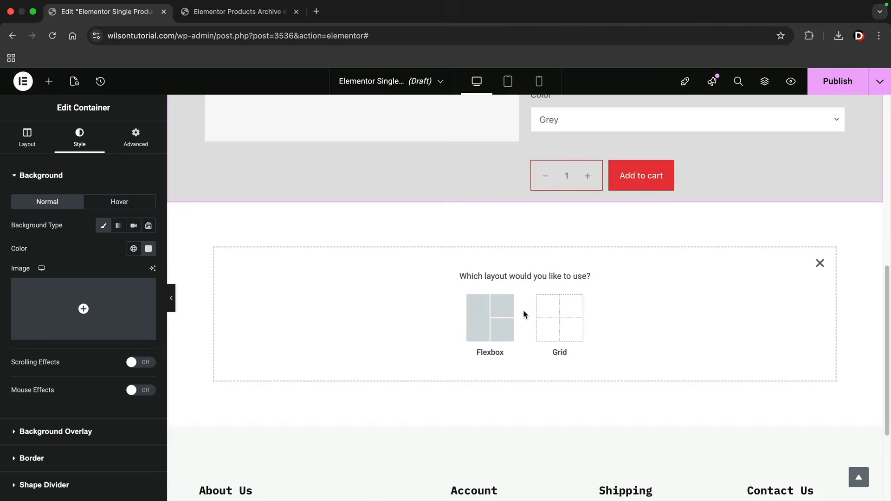
left_click(503, 310)
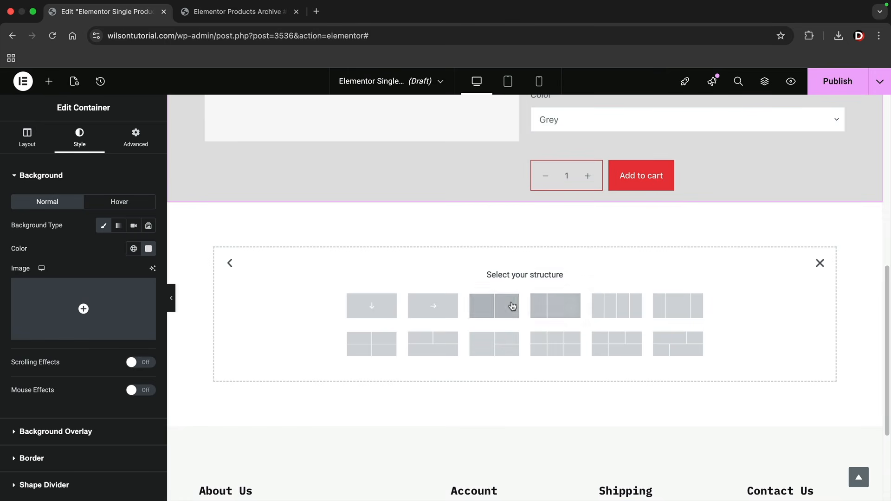
left_click(513, 306)
left_click(49, 81)
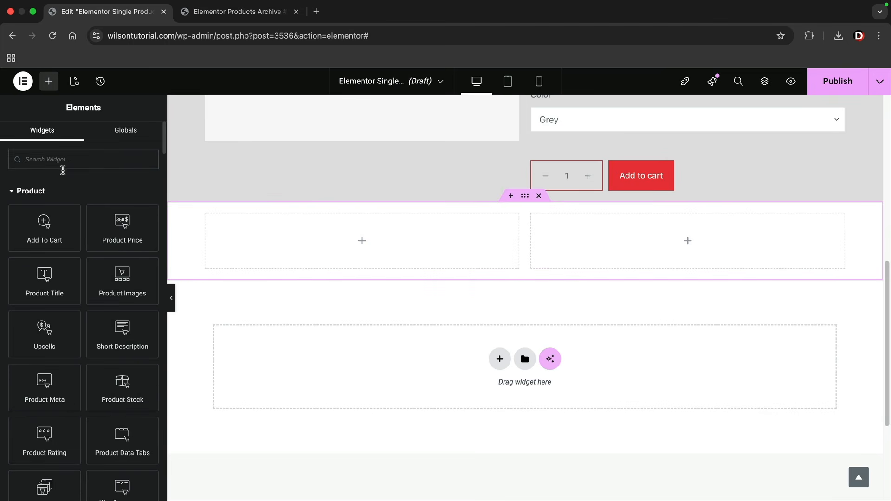
Place Product Data Tabs in the left column and Product Related in the right column
scroll(135, 334, "down", 2)
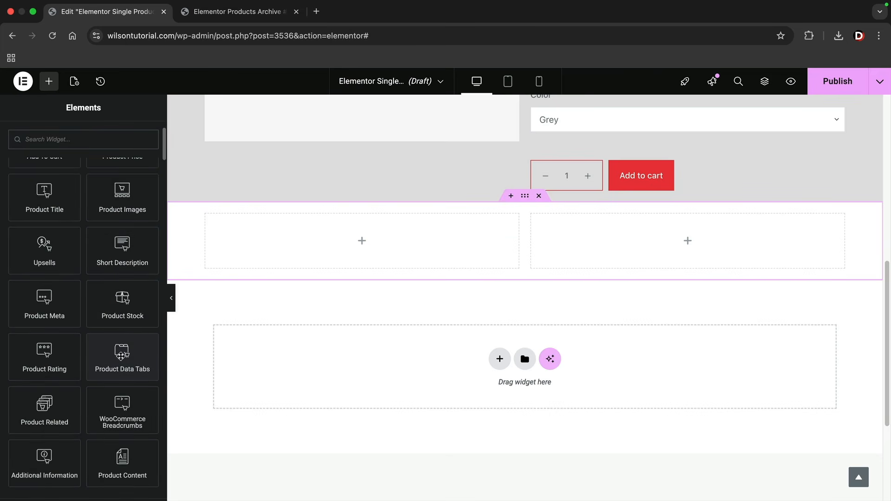
left_click_drag(121, 357, 319, 240)
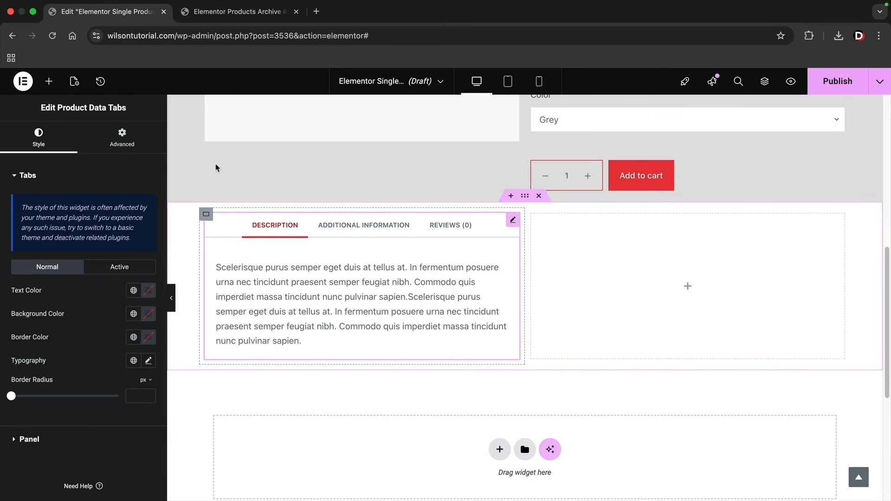
left_click(49, 81)
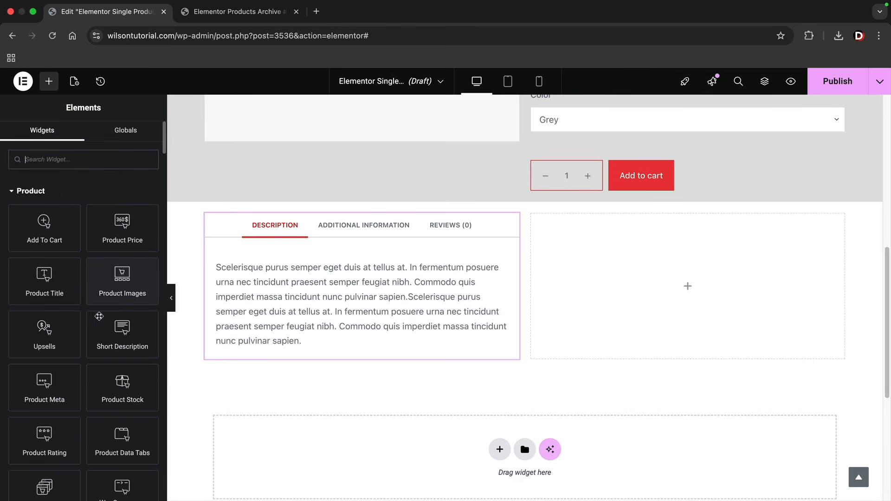
scroll(98, 329, "down", 3)
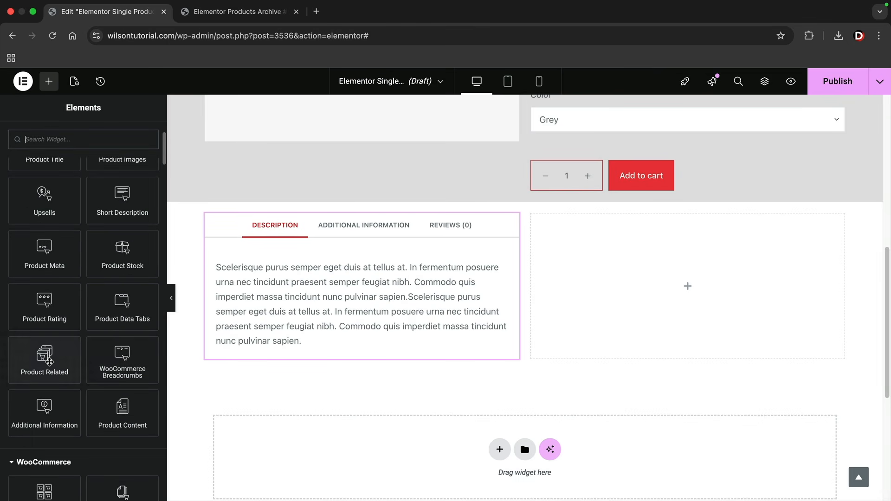
left_click_drag(46, 362, 584, 285)
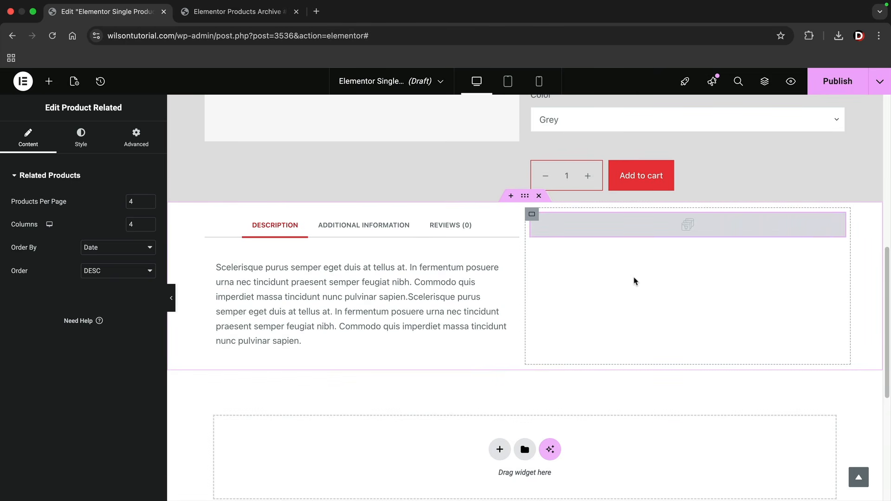
scroll(617, 278, "up", 10)
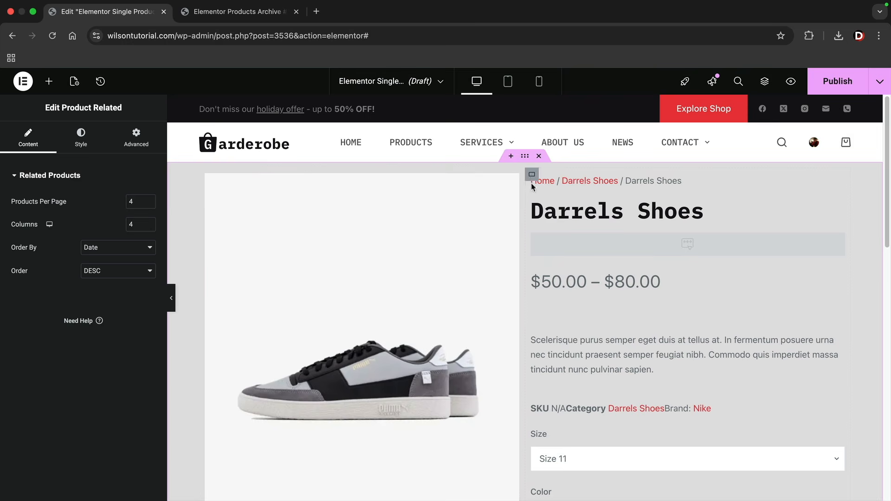
Set the main product container's padding to 73 px on all four sides
left_click(491, 159)
left_click(136, 139)
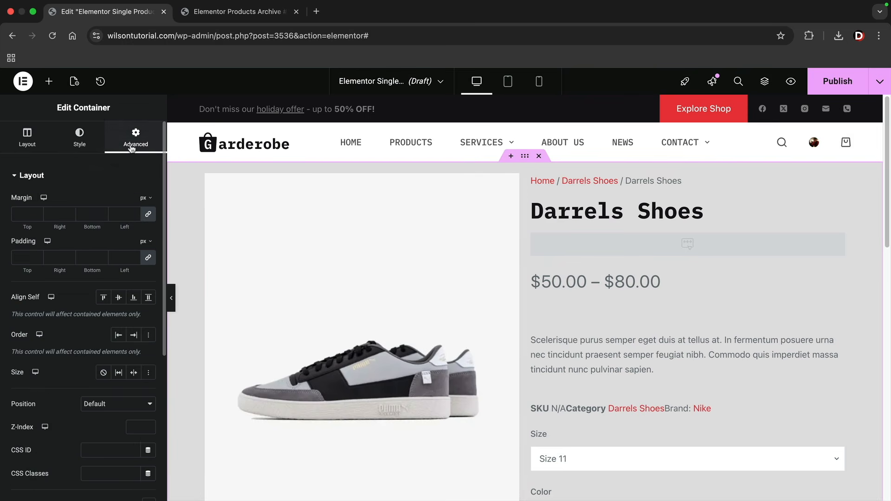
left_click(39, 258)
type("17")
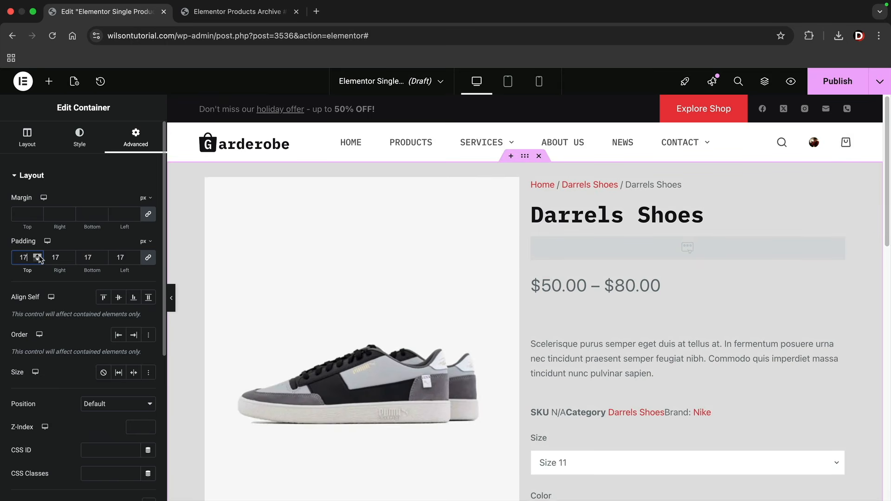
left_click_drag(39, 258, 37, 256)
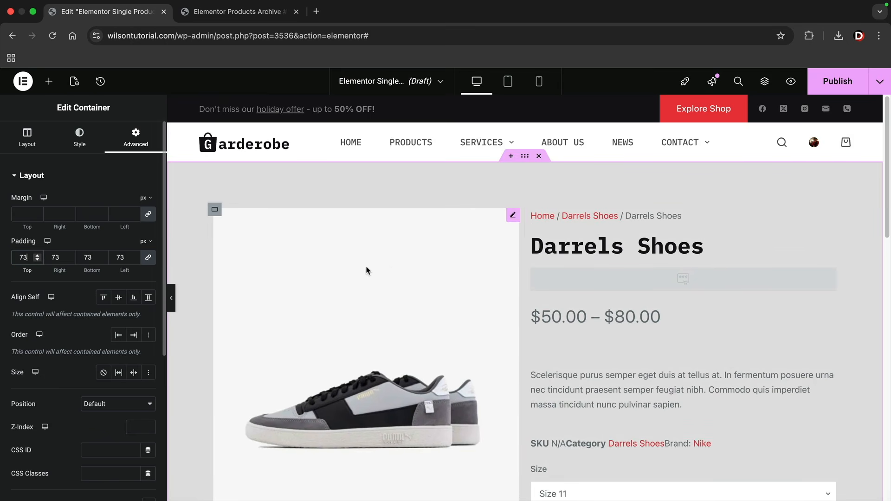
scroll(391, 268, "down", 5)
scroll(392, 271, "up", 5)
scroll(392, 271, "down", 2)
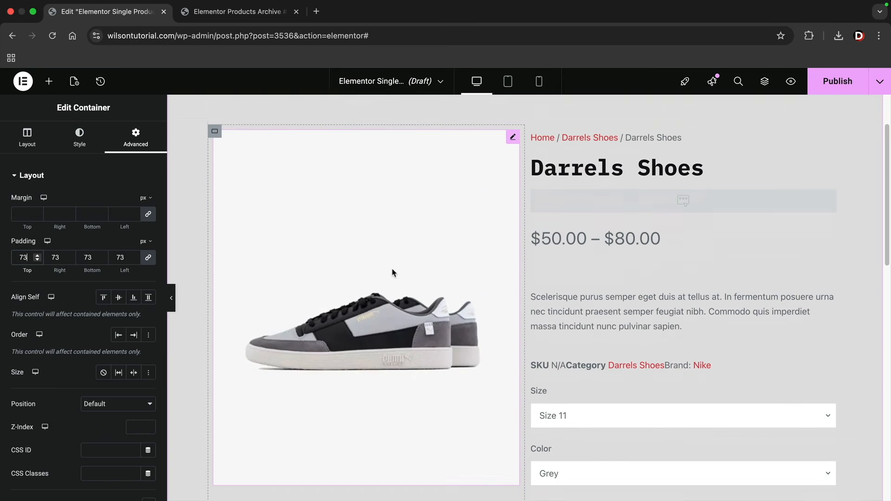
scroll(392, 271, "up", 2)
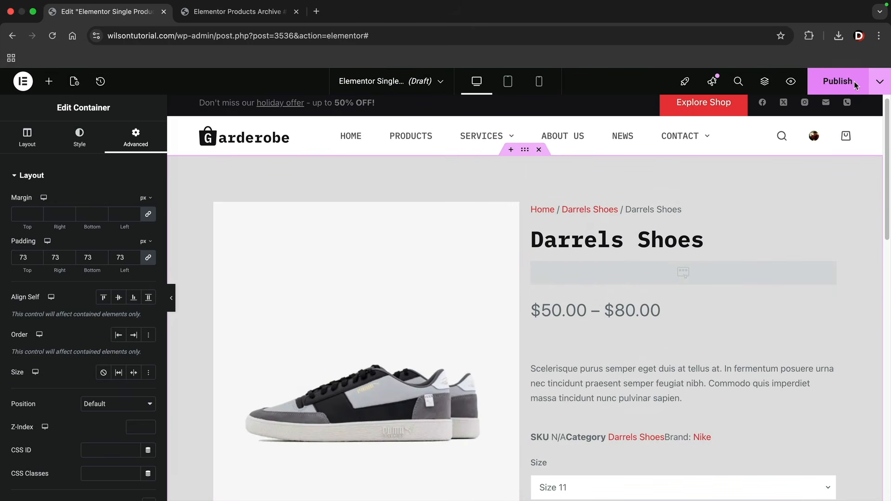
Publish the Single Product template with an Include > all Products display condition
left_click(854, 82)
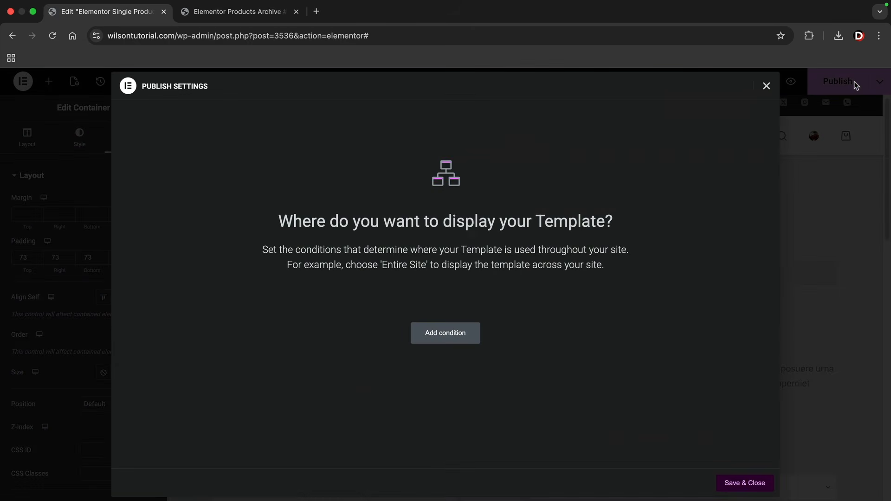
left_click(447, 333)
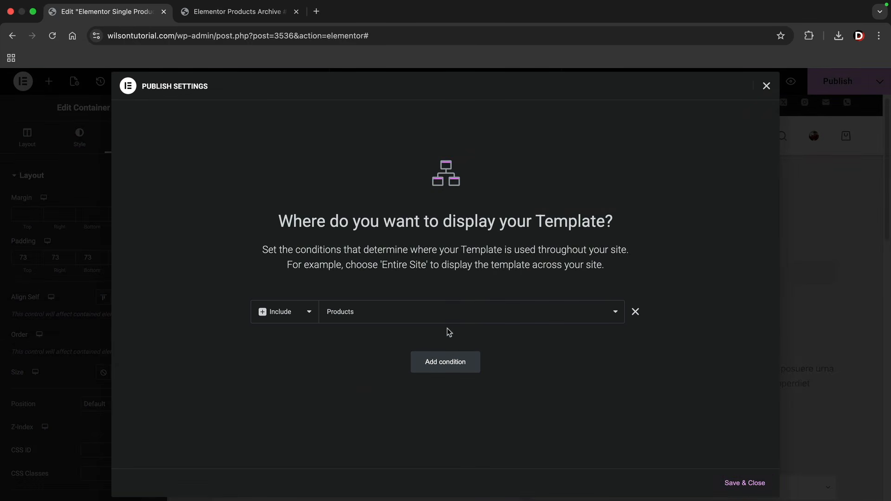
left_click(412, 317)
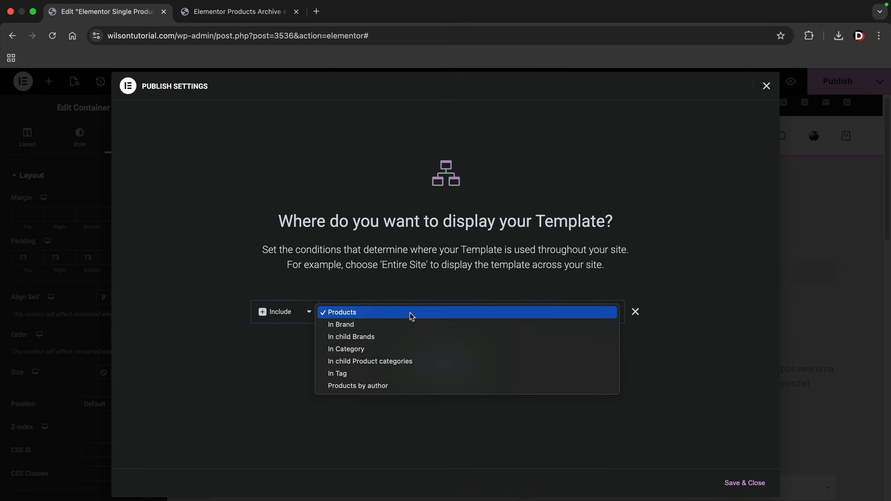
left_click(349, 350)
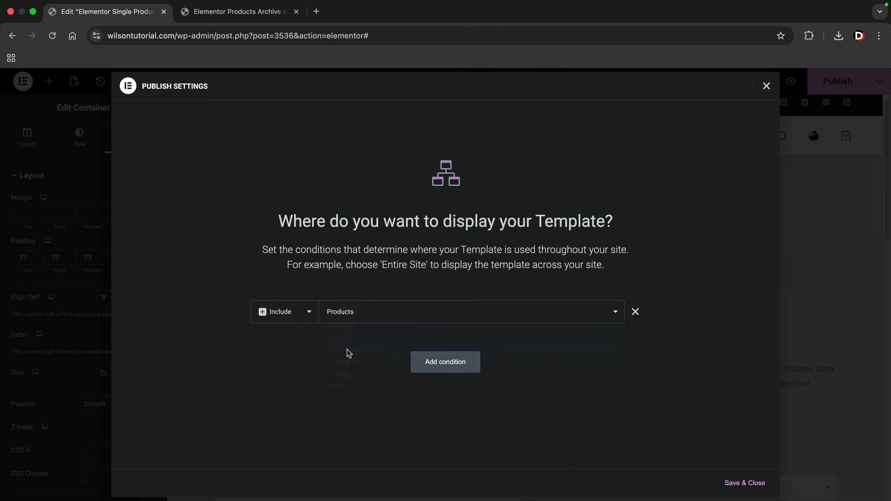
left_click(375, 322)
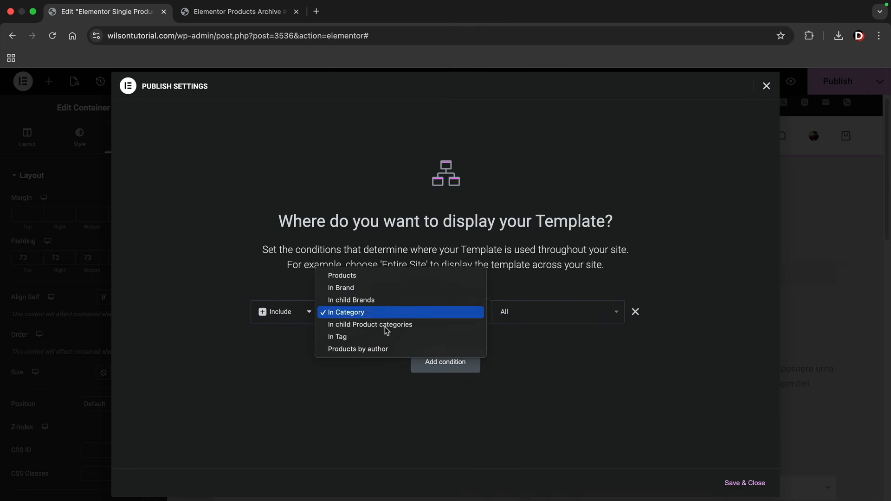
left_click(377, 279)
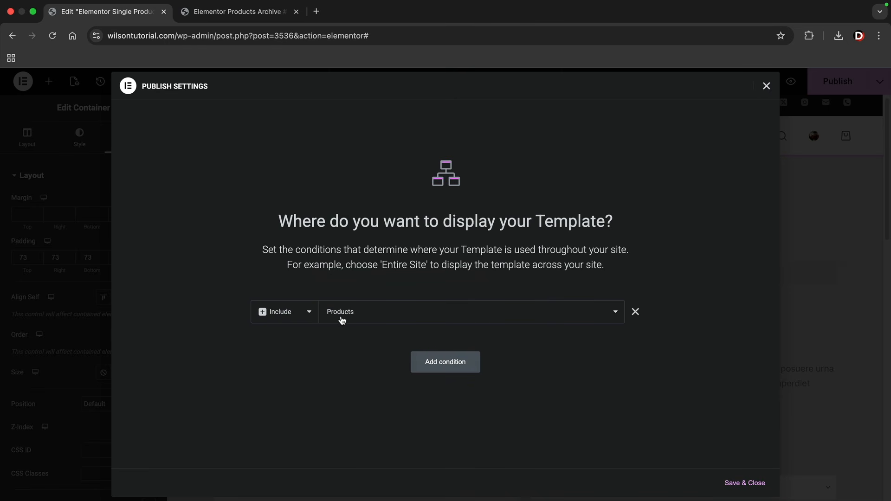
left_click(762, 483)
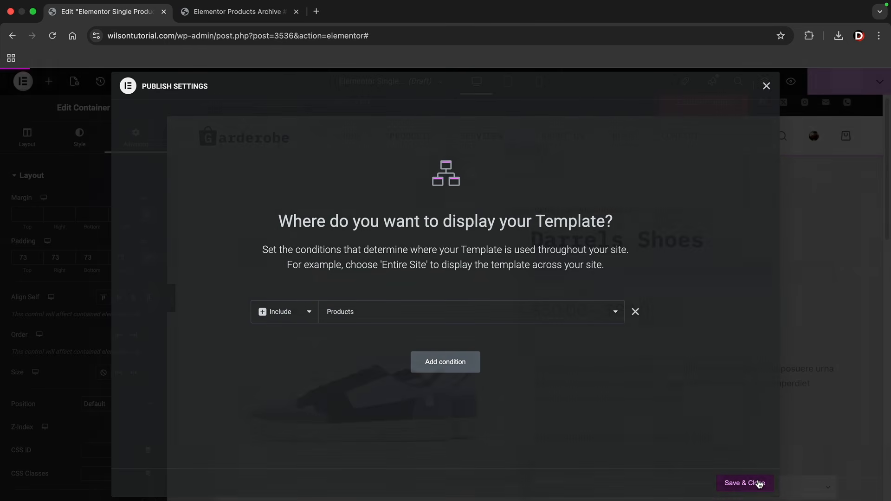
scroll(758, 481, "down", 3)
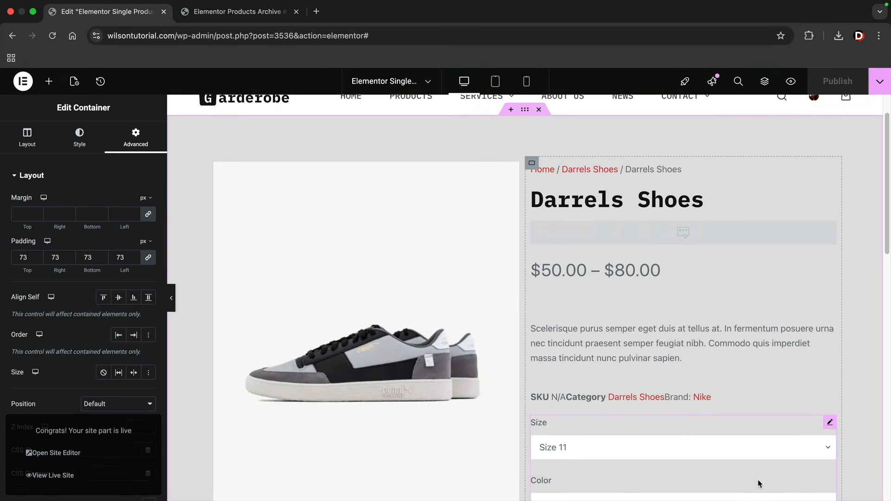
Check the live Snapback Cap product page, then go back to the template editor tab
left_click(264, 13)
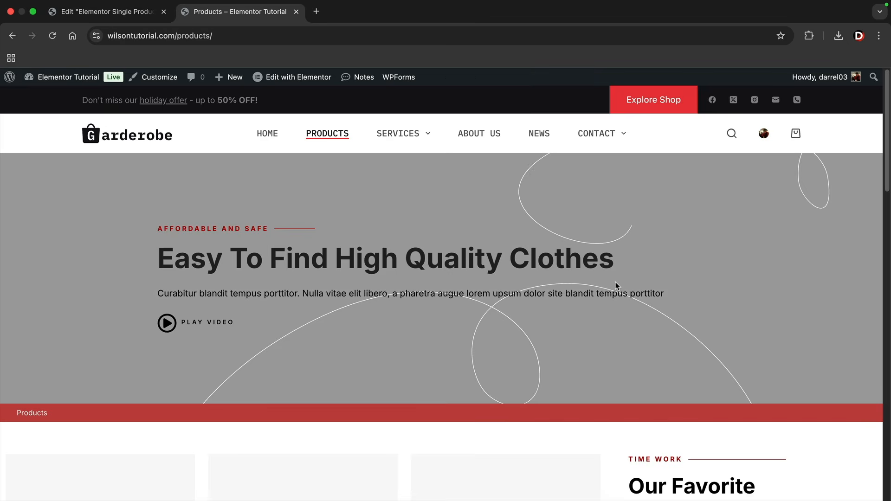
scroll(572, 279, "down", 8)
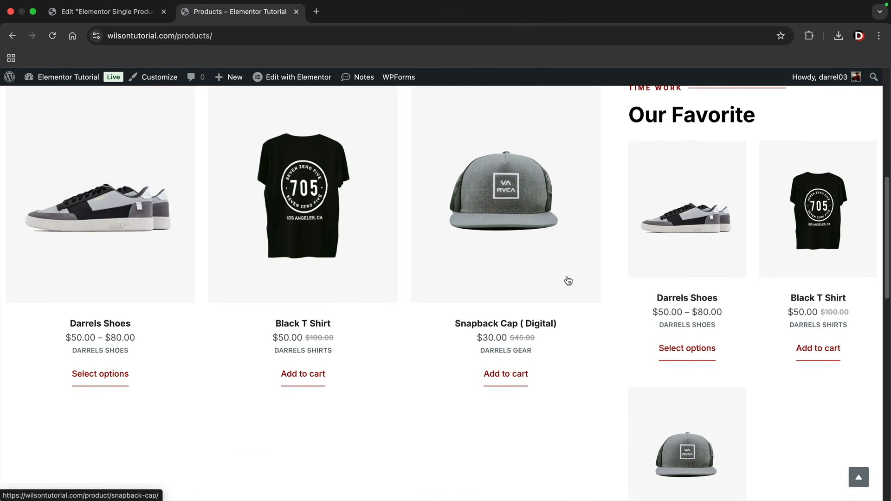
scroll(569, 281, "up", 1)
left_click(516, 246)
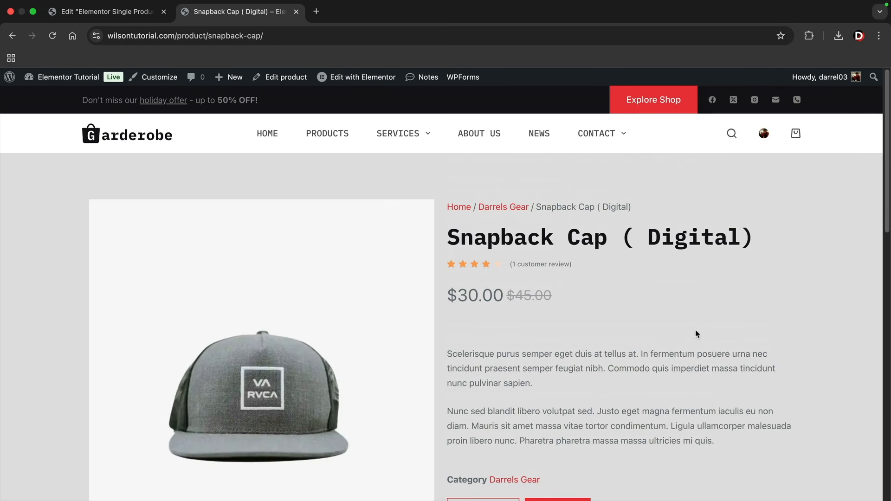
scroll(696, 333, "down", 2)
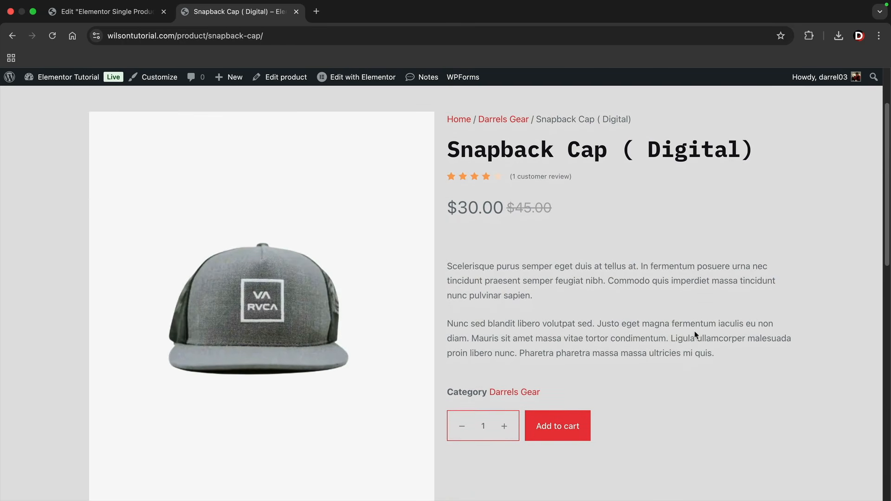
scroll(692, 332, "down", 8)
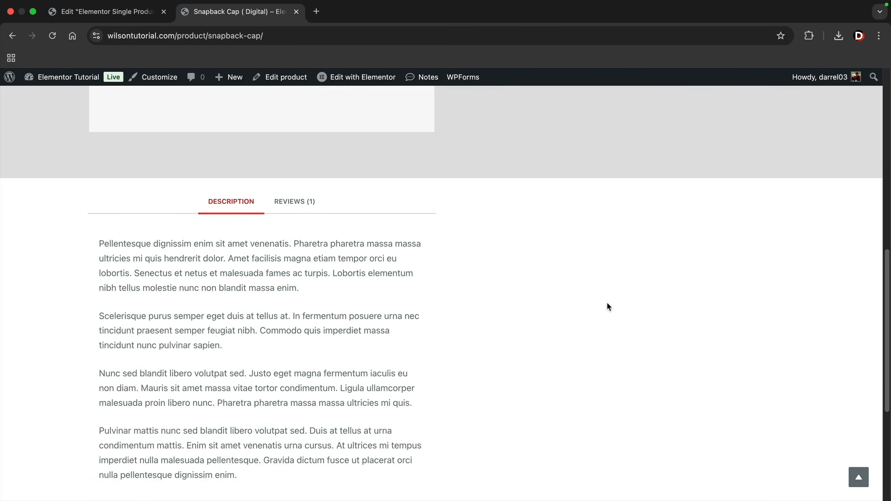
scroll(605, 316, "up", 8)
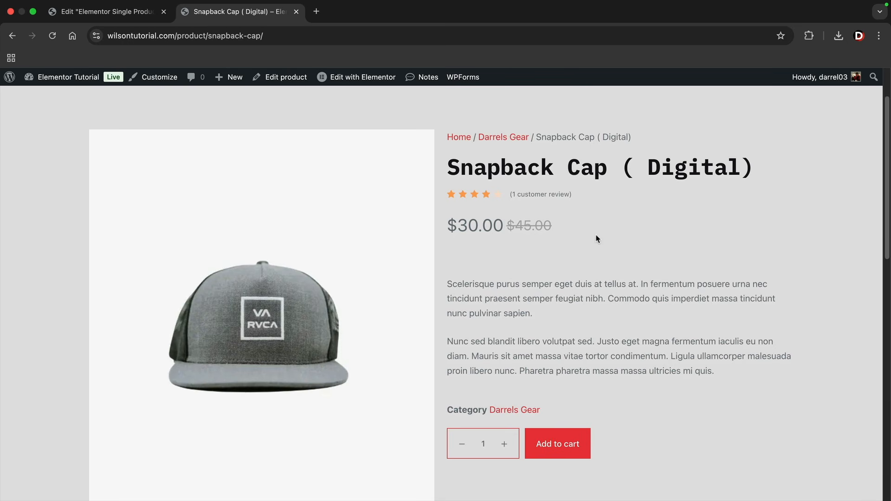
left_click(127, 16)
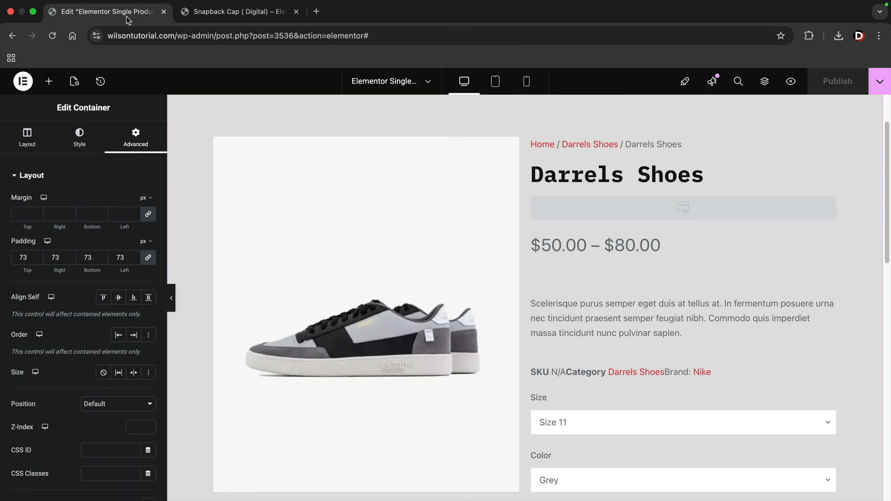
Delete the existing product container and the description tabs section from the template
scroll(513, 231, "up", 1)
left_click(539, 112)
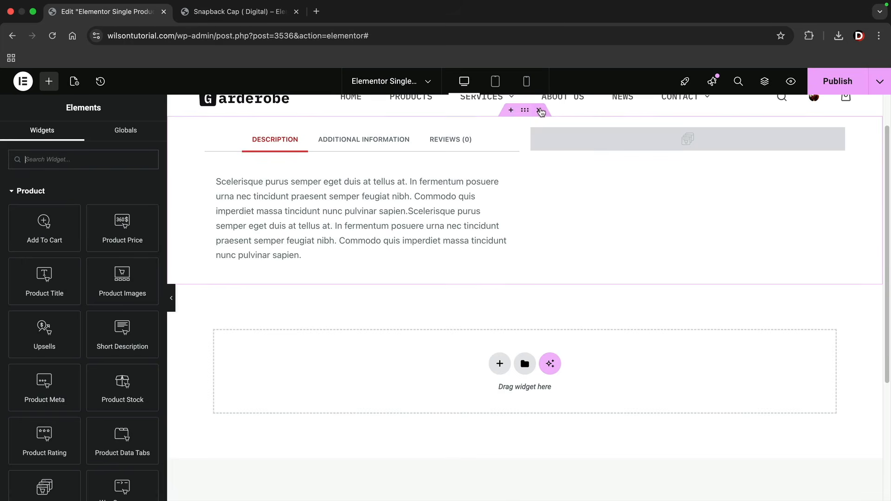
left_click(539, 112)
scroll(541, 179, "up", 2)
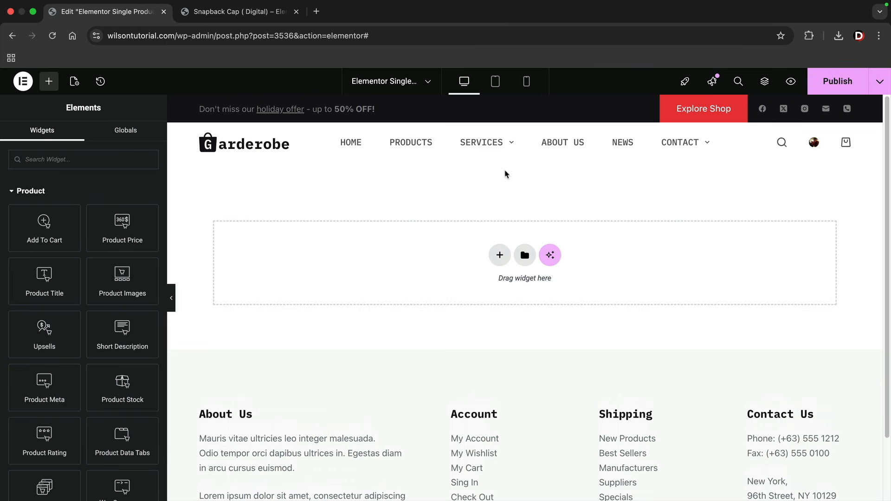
Import Product Page 1.json from Finder's Product Pages folder into the empty template
left_click(33, 11)
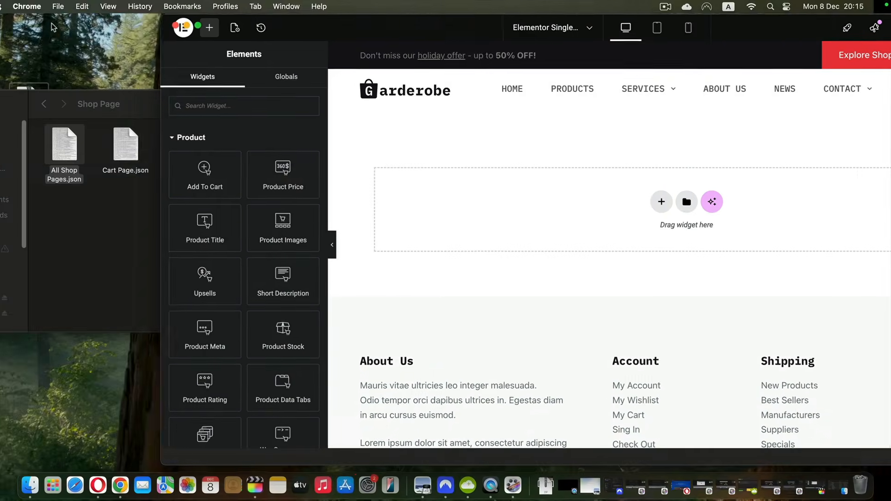
left_click(103, 211)
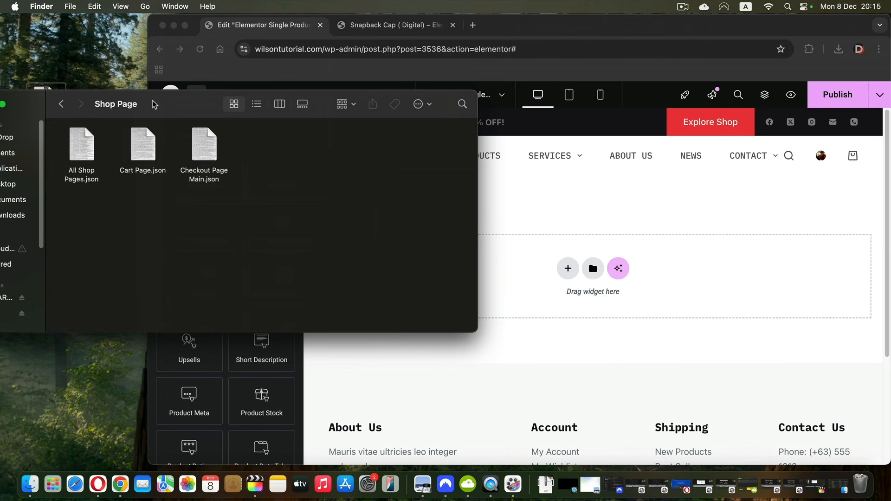
left_click_drag(155, 104, 256, 91)
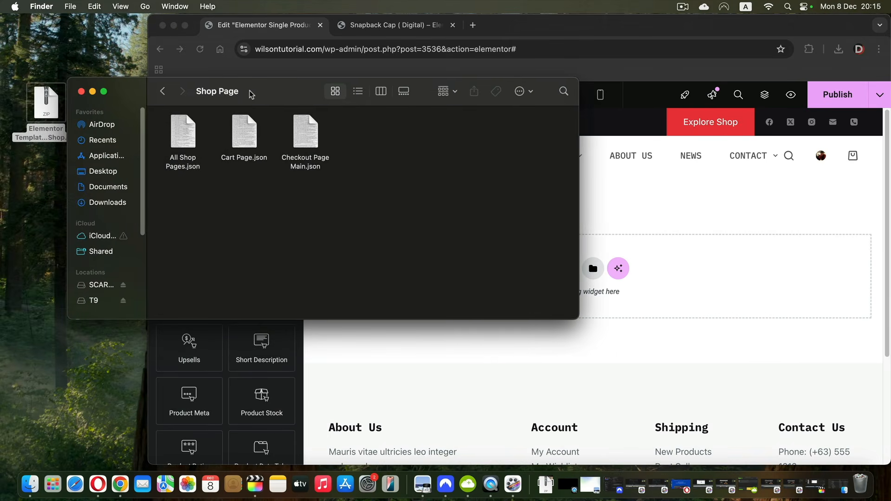
left_click(161, 92)
double_click(161, 131)
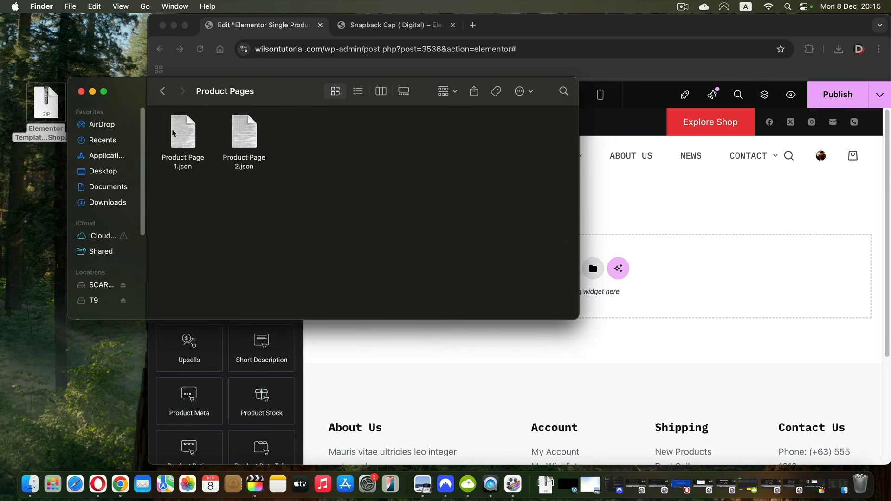
left_click_drag(301, 99, 181, 93)
left_click_drag(61, 133, 644, 248)
left_click_drag(644, 248, 643, 249)
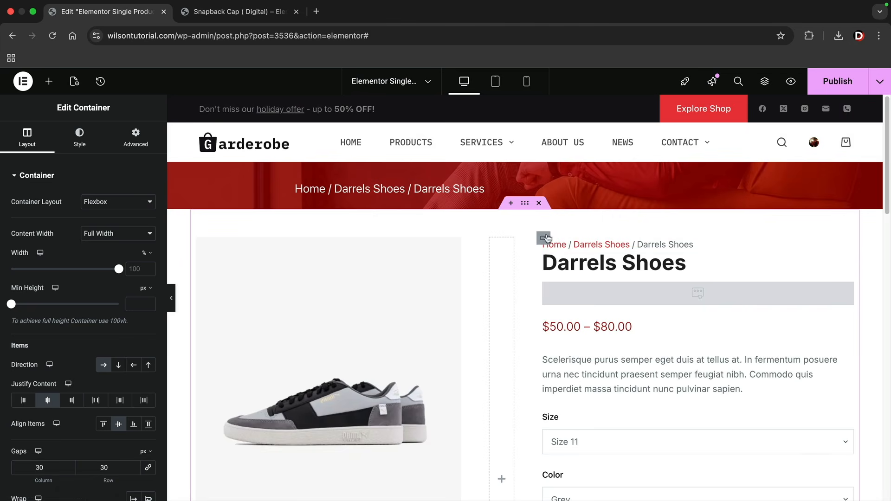
Preview the Product Page 1 layout, then delete its breadcrumb banner, product, tabs and grey band sections
left_click(174, 300)
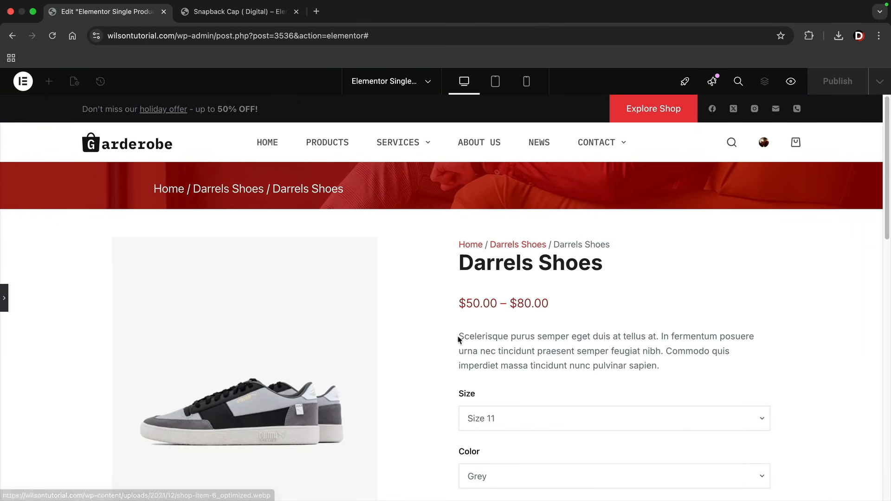
scroll(458, 339, "down", 15)
scroll(458, 339, "up", 12)
scroll(458, 340, "up", 3)
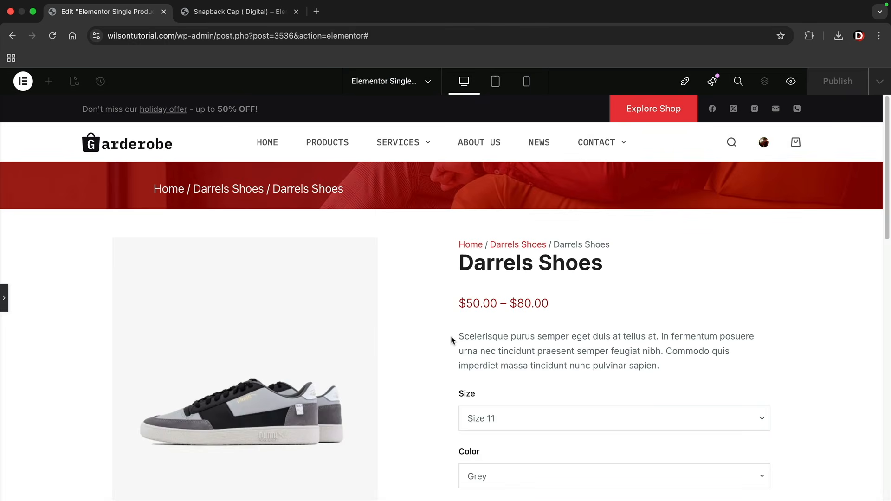
left_click(6, 300)
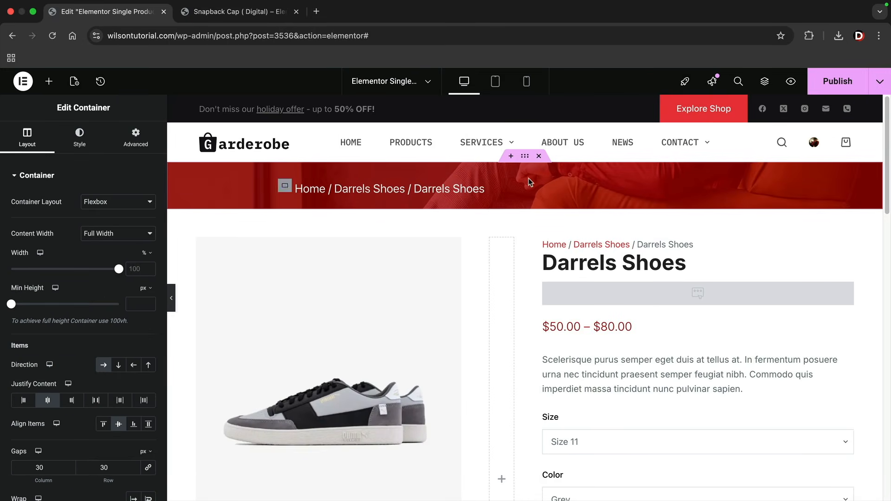
left_click(539, 156)
left_click(539, 156)
left_click(539, 156)
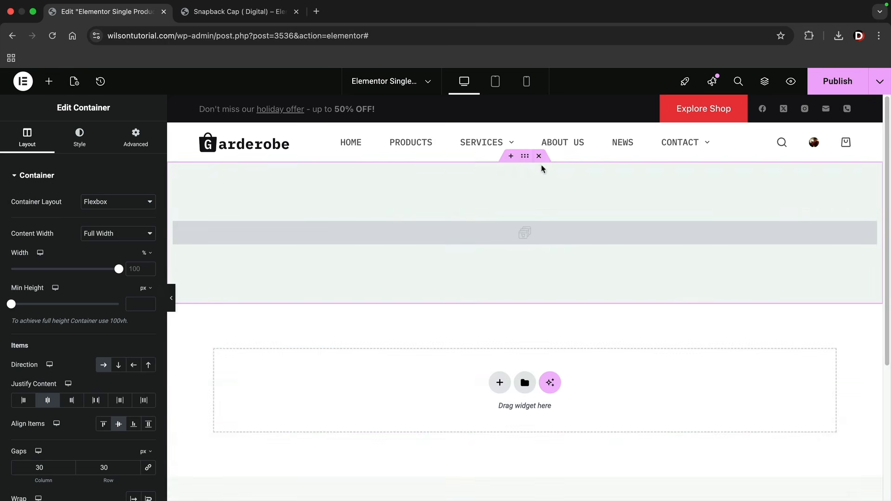
left_click(539, 156)
Import Product Page 2.json into the empty template and review its Our Promise sidebar layout
left_click(33, 11)
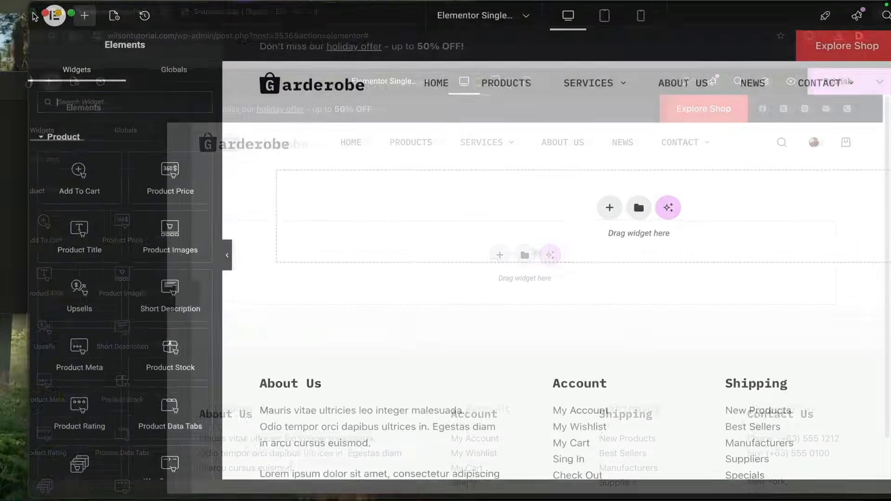
left_click(126, 136)
left_click_drag(127, 136, 547, 255)
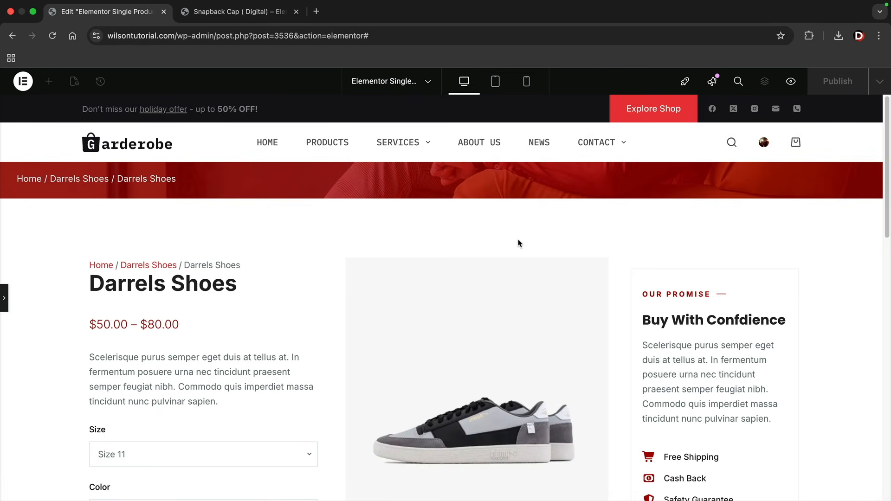
scroll(497, 265, "down", 5)
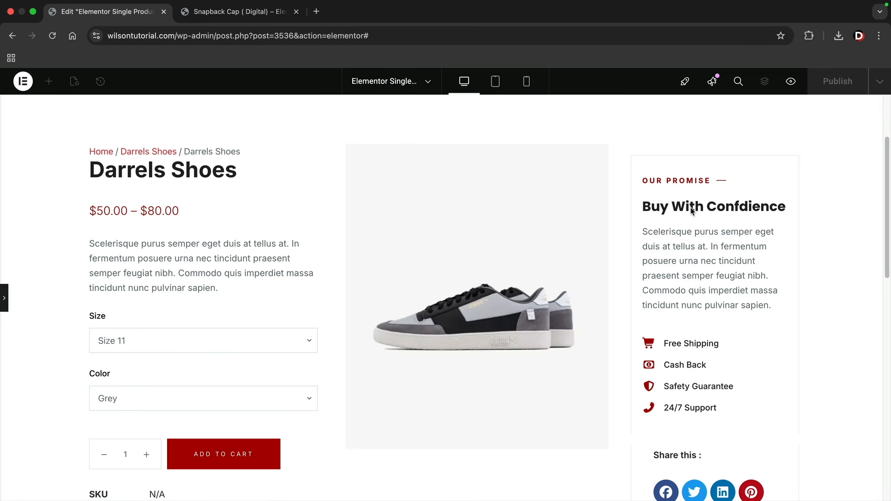
scroll(707, 293, "down", 1)
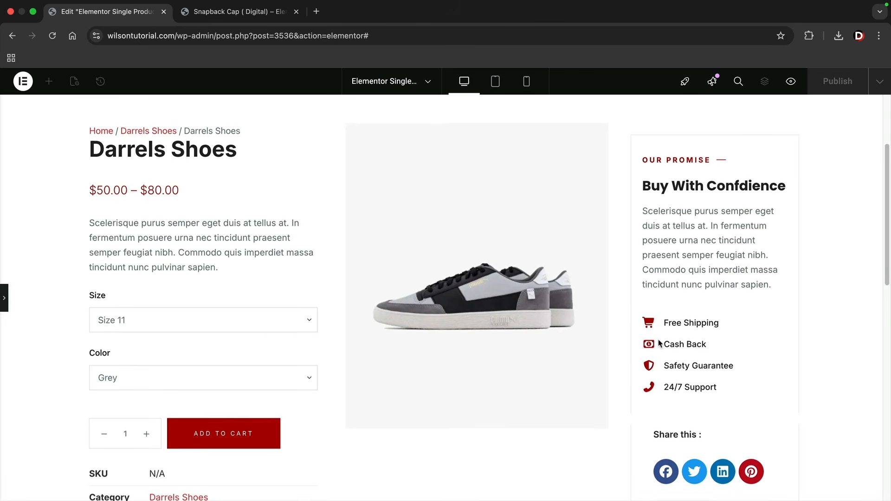
scroll(659, 344, "up", 3)
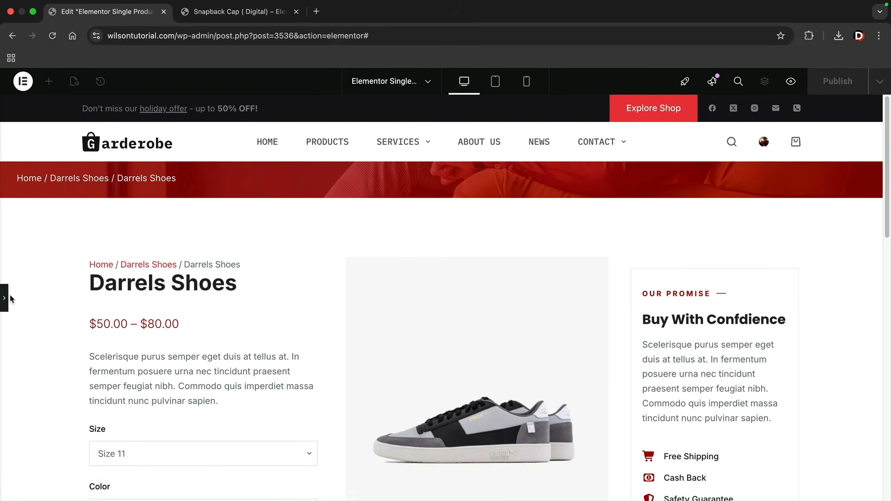
left_click(5, 298)
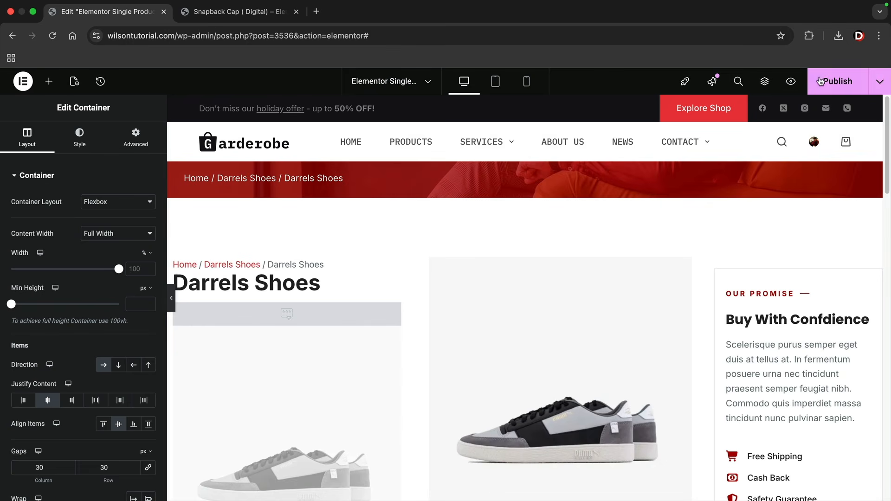
Publish the updated template and switch to the live Snapback Cap product page
left_click(820, 81)
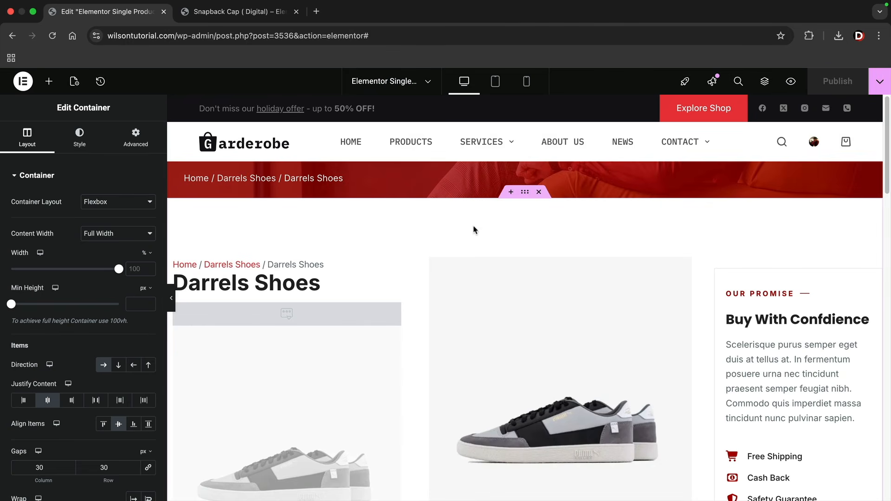
key("ctrl+Tab")
scroll(451, 279, "down", 1)
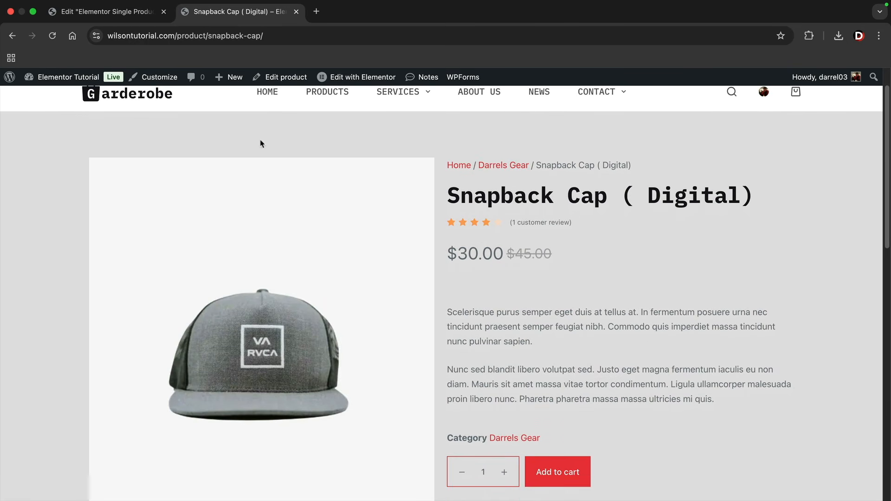
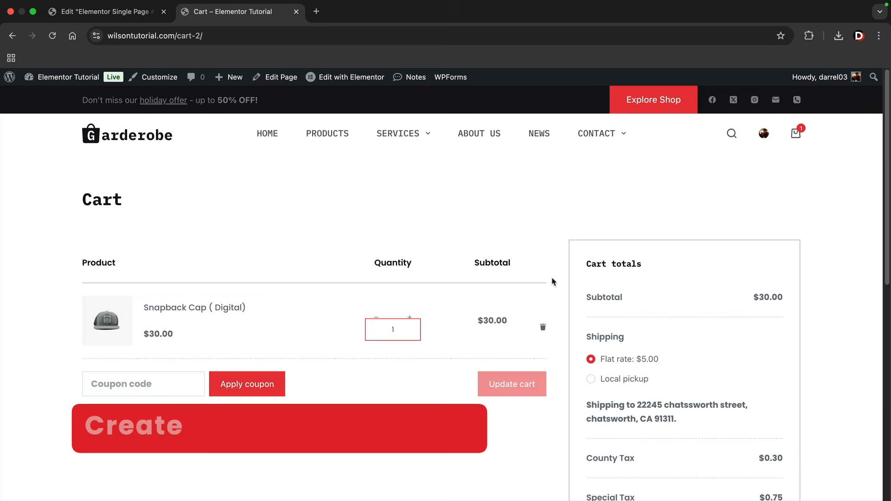
Open the live Cart page in the Elementor editor from the admin bar
scroll(548, 277, "down", 1)
scroll(549, 277, "down", 1)
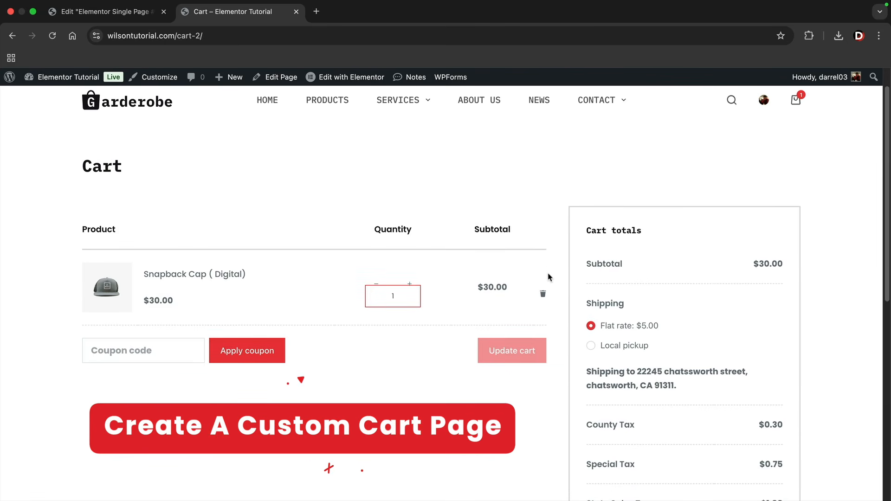
scroll(548, 281, "down", 1)
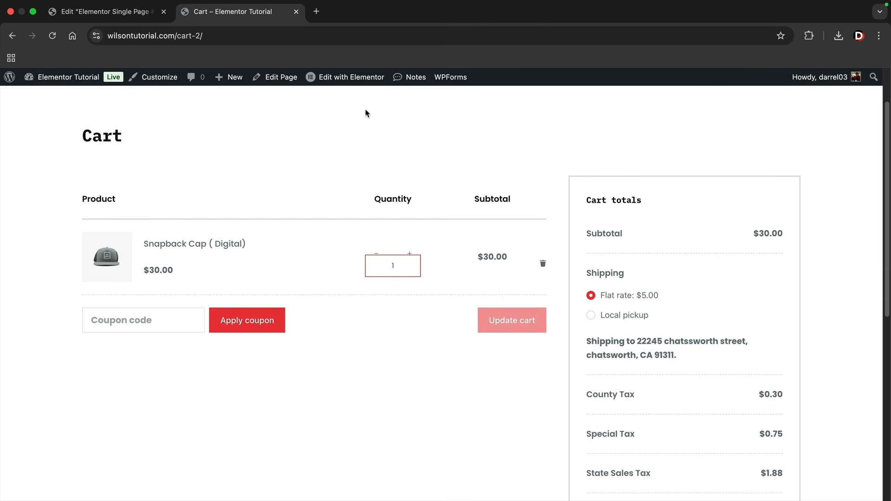
left_click(345, 80)
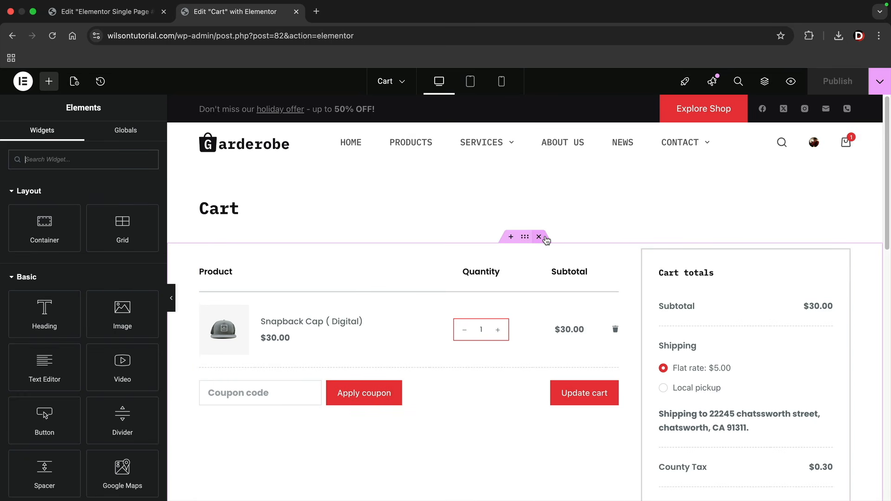
Replace the Cart page's original section with a WooCommerce Cart widget
left_click(539, 237)
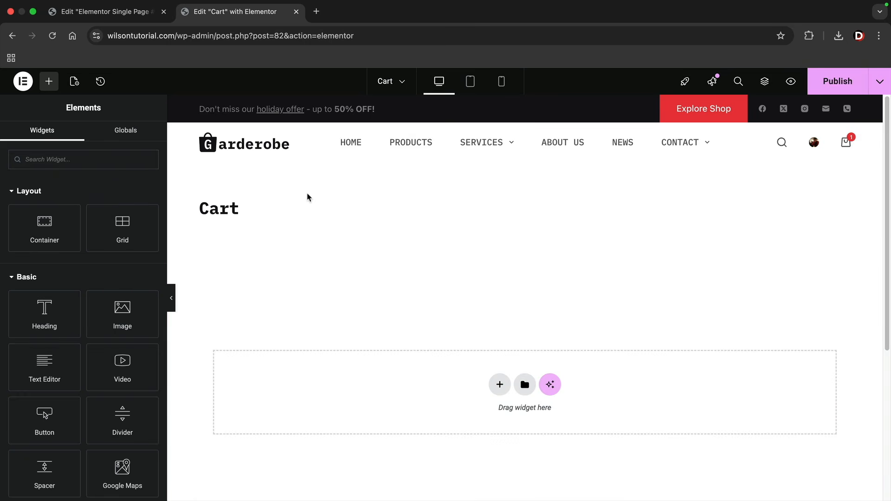
scroll(99, 236, "down", 15)
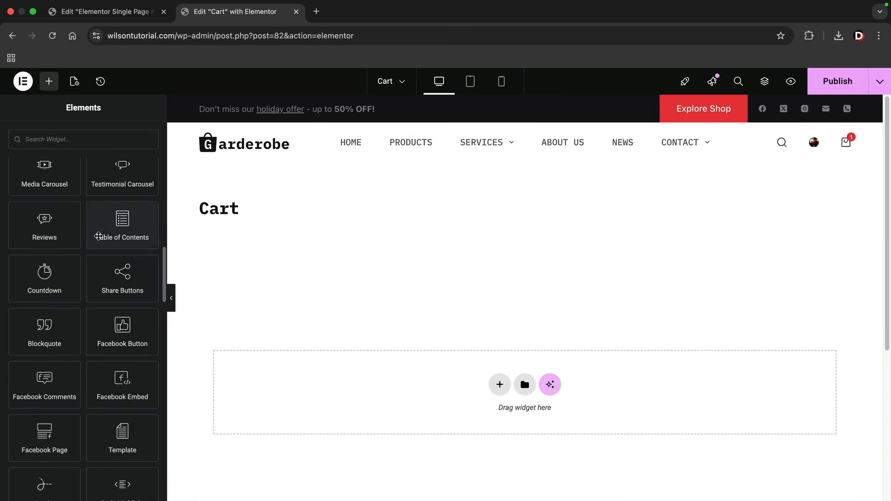
scroll(99, 235, "down", 15)
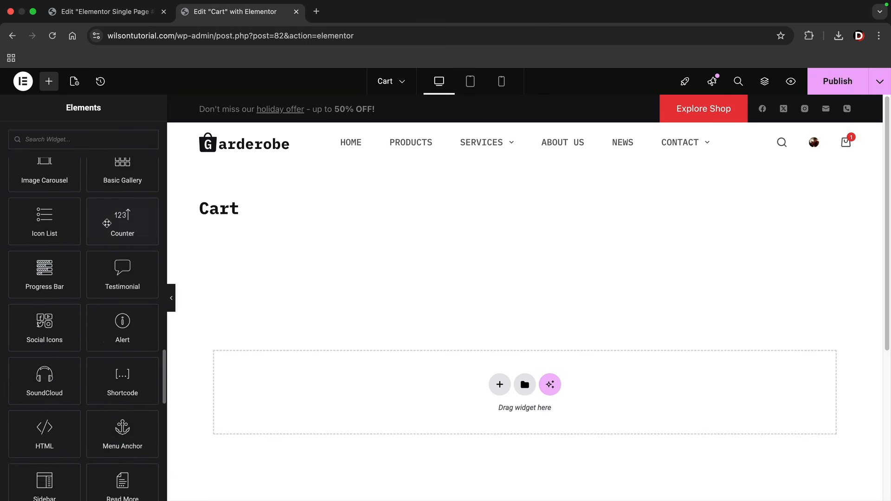
scroll(107, 223, "down", 15)
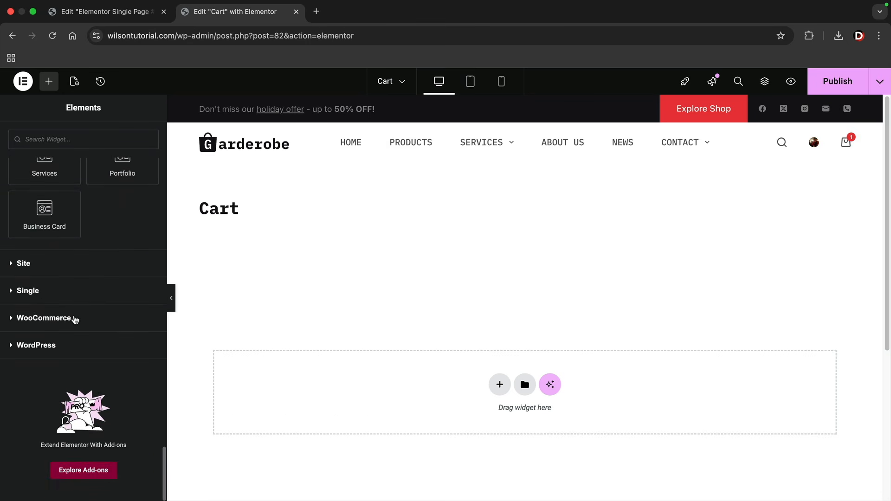
left_click(74, 319)
scroll(93, 325, "down", 5)
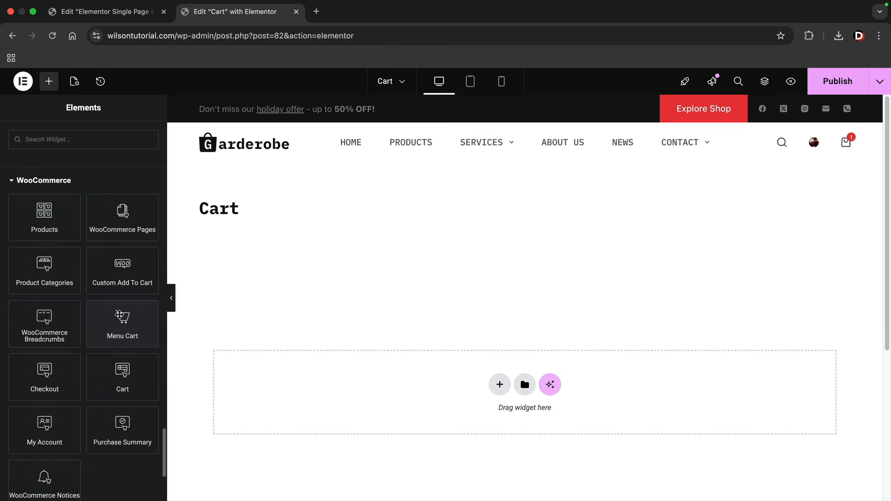
left_click_drag(122, 380, 350, 386)
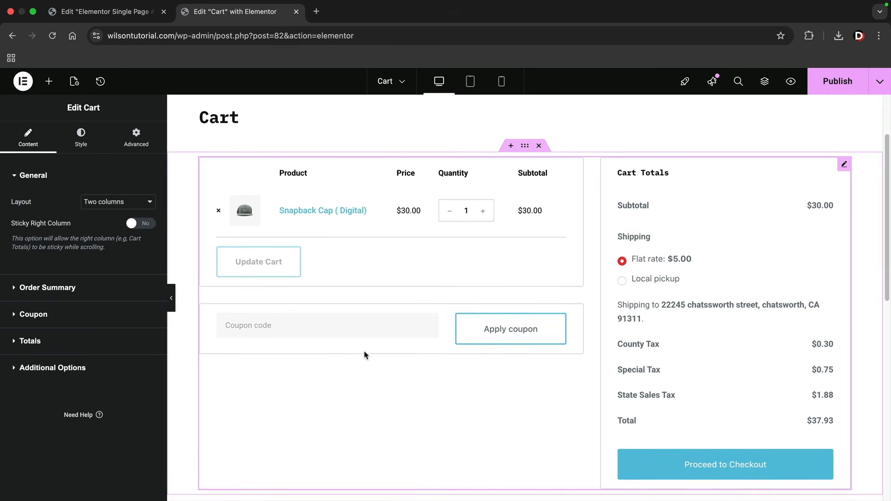
Keep the Cart widget in Two columns layout and turn on Sticky Right Column
left_click(111, 205)
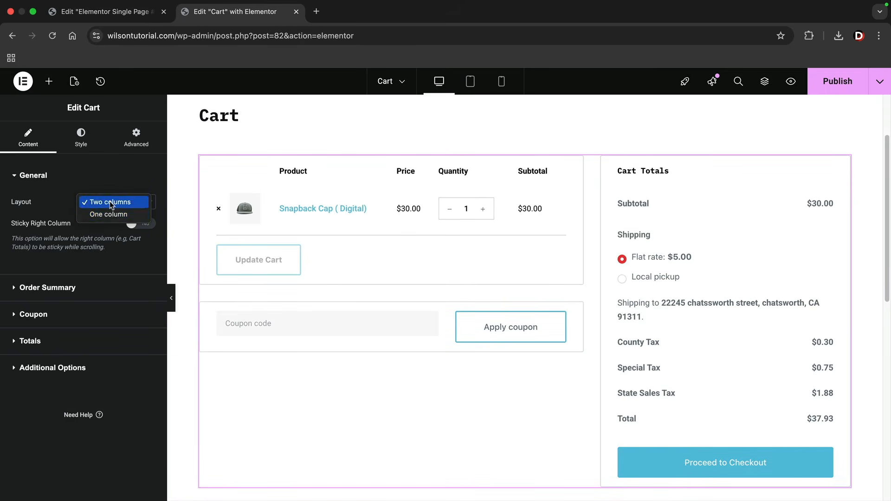
left_click(112, 216)
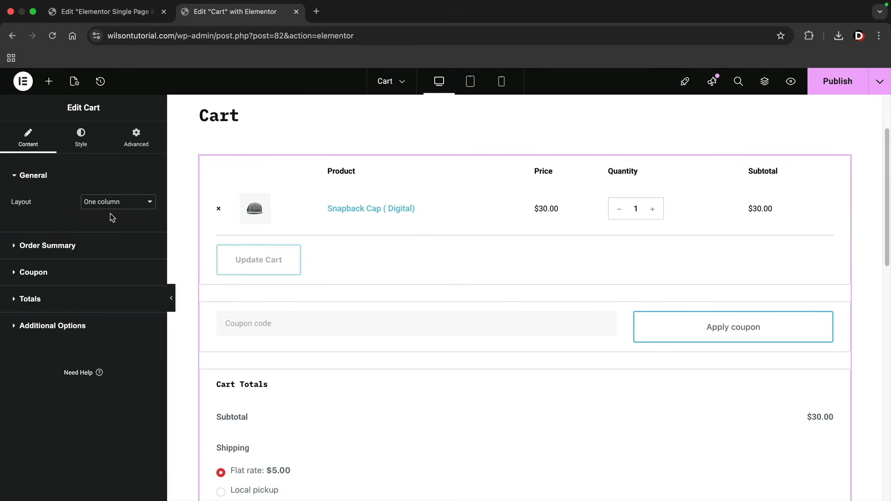
left_click(123, 201)
left_click(111, 190)
left_click(141, 225)
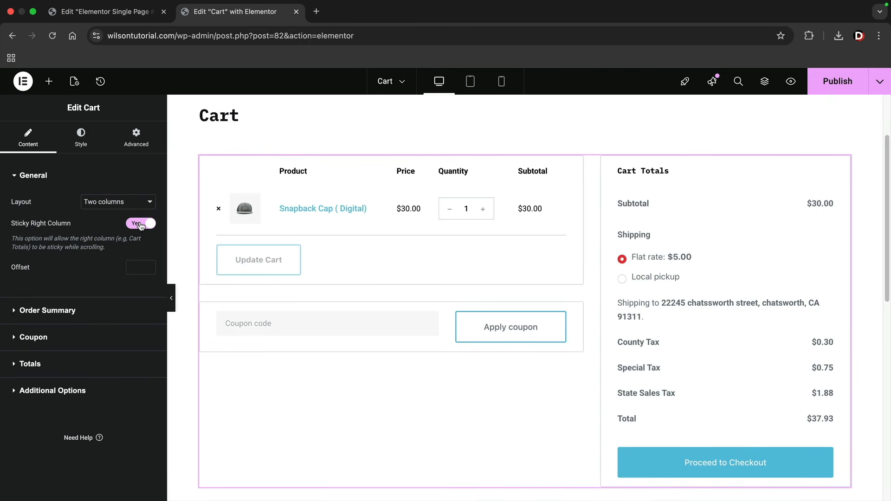
scroll(603, 300, "down", 3)
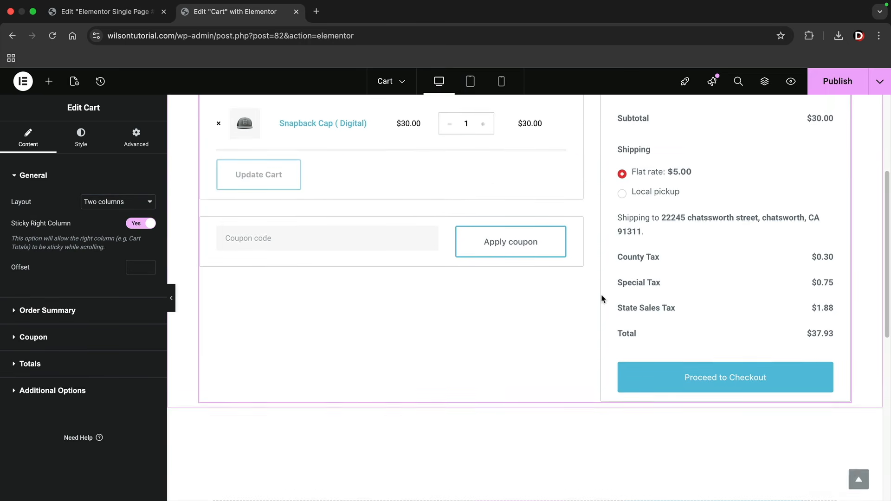
scroll(603, 299, "up", 4)
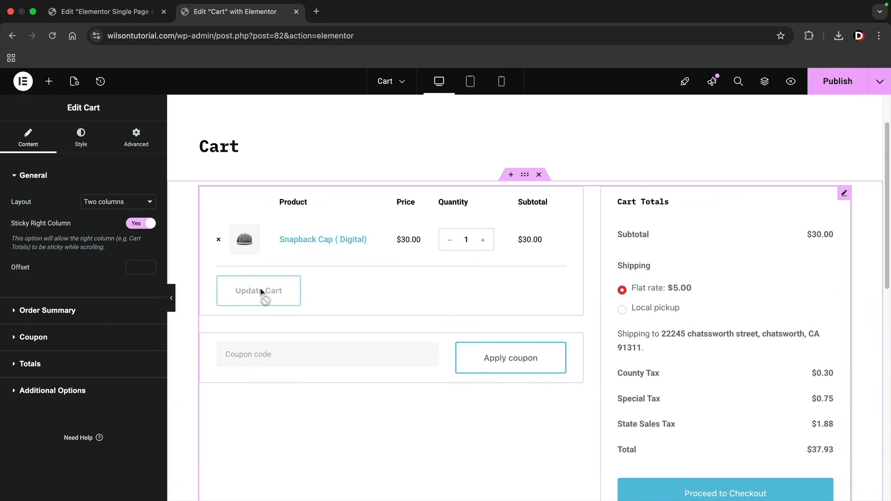
Enable Update Cart Automatically and the customized empty-cart option in Additional Options
left_click(64, 311)
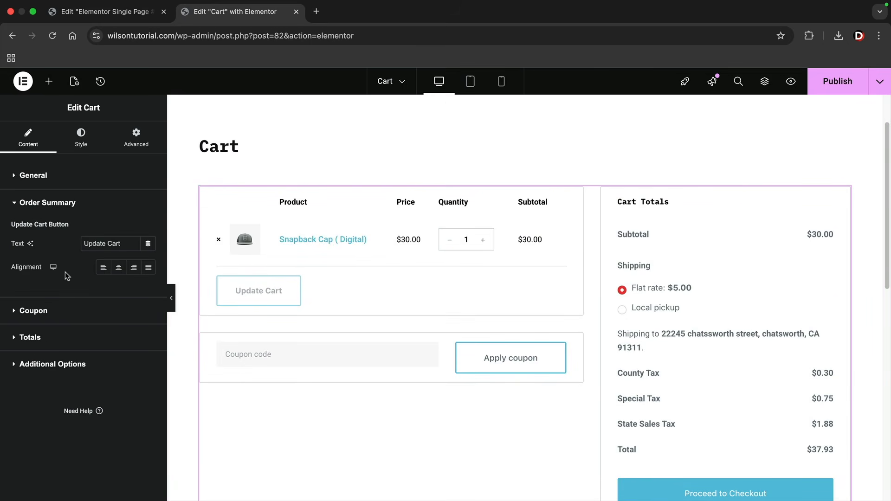
left_click(57, 312)
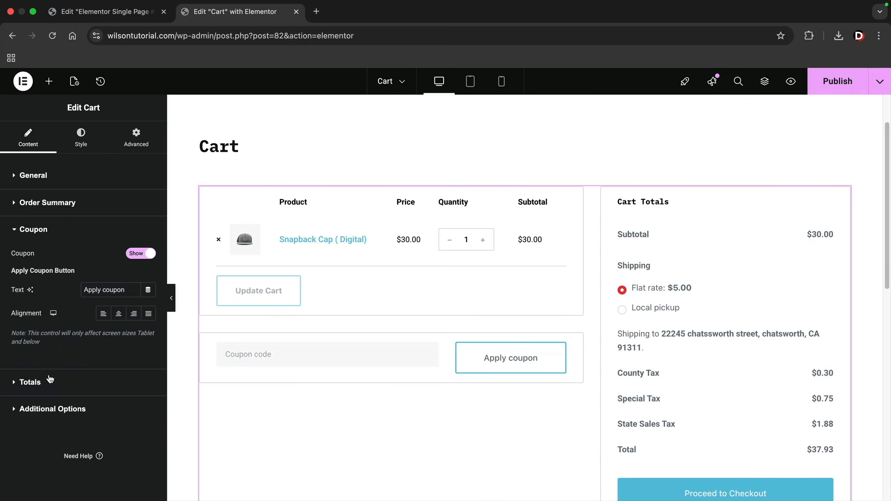
left_click(51, 380)
left_click(53, 483)
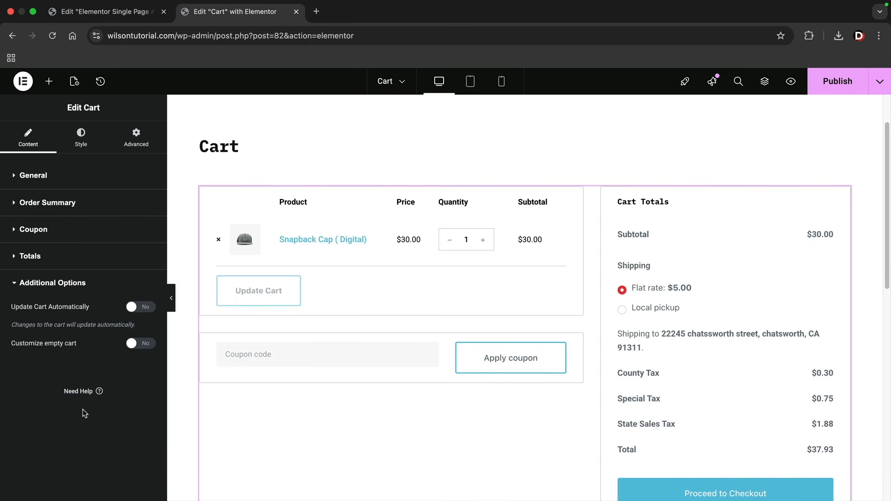
left_click(138, 307)
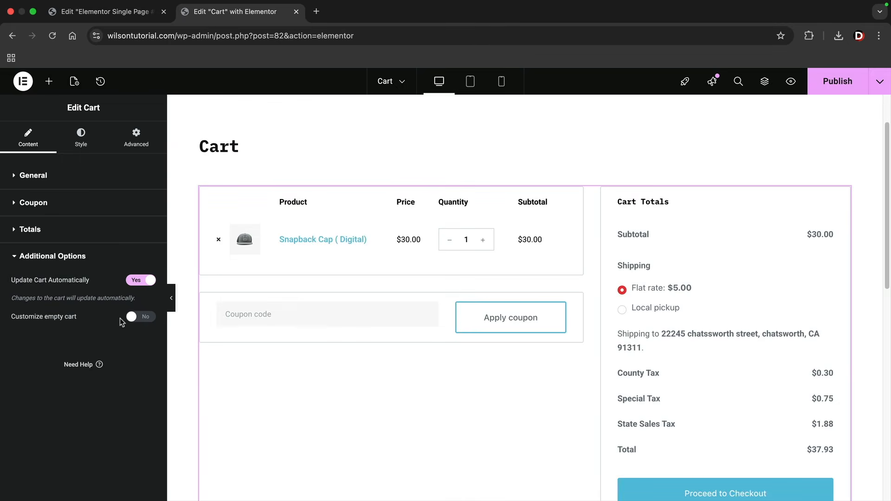
left_click(137, 318)
left_click(80, 137)
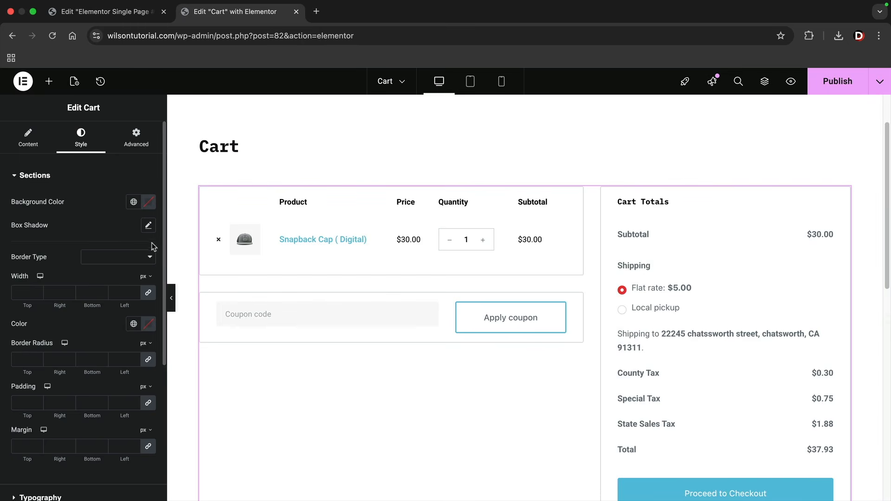
Give the cart's checkout button a classic #1B1B1B background
scroll(124, 277, "down", 5)
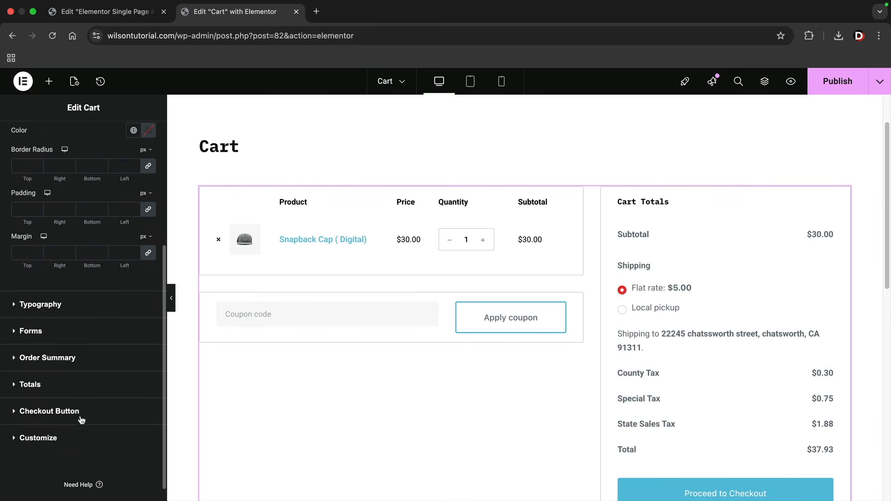
scroll(707, 491, "down", 1)
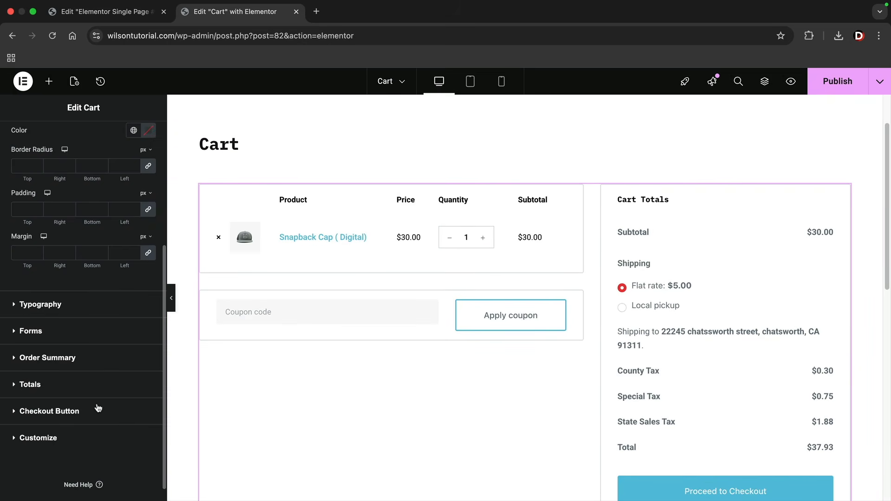
left_click(88, 410)
scroll(104, 390, "down", 5)
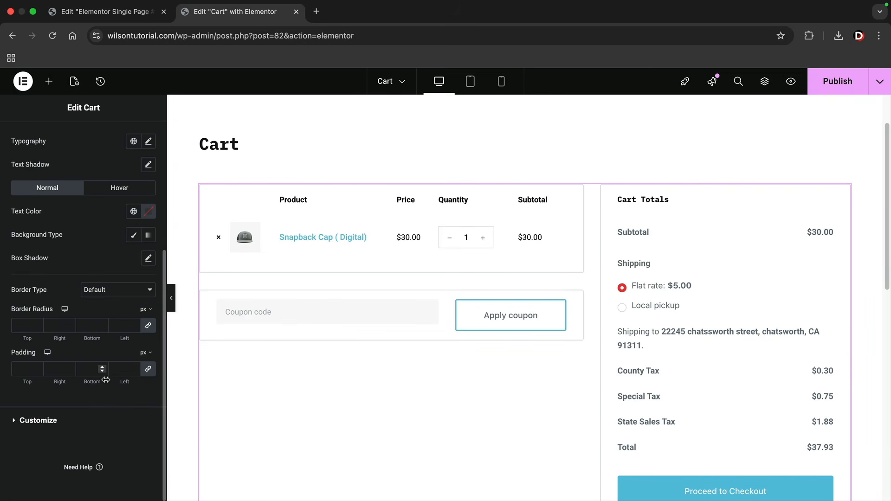
scroll(106, 380, "up", 1)
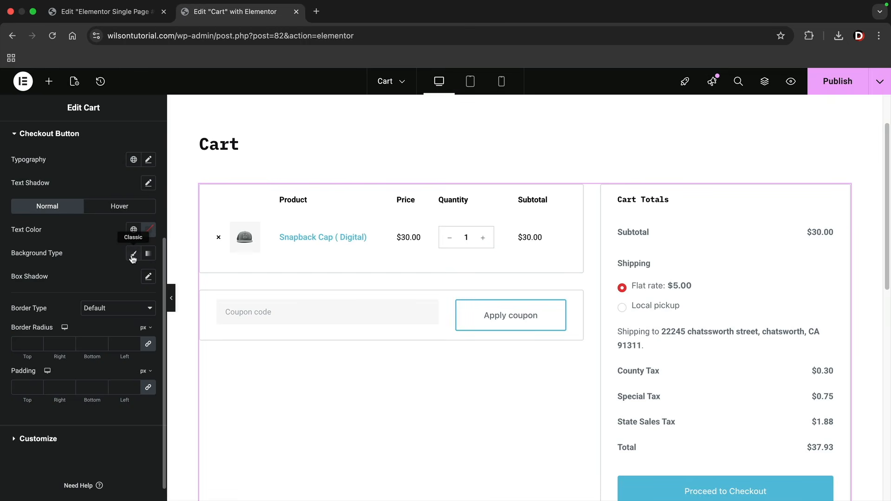
left_click(133, 254)
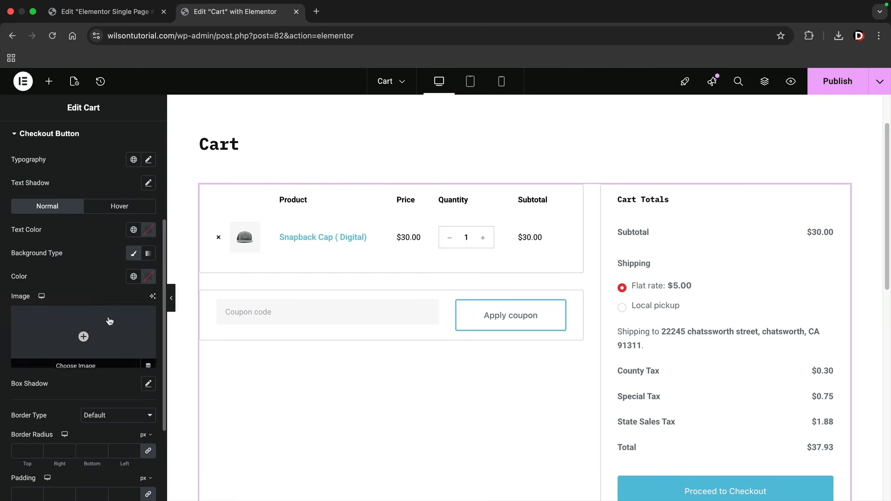
left_click(148, 277)
left_click_drag(114, 346, 66, 400)
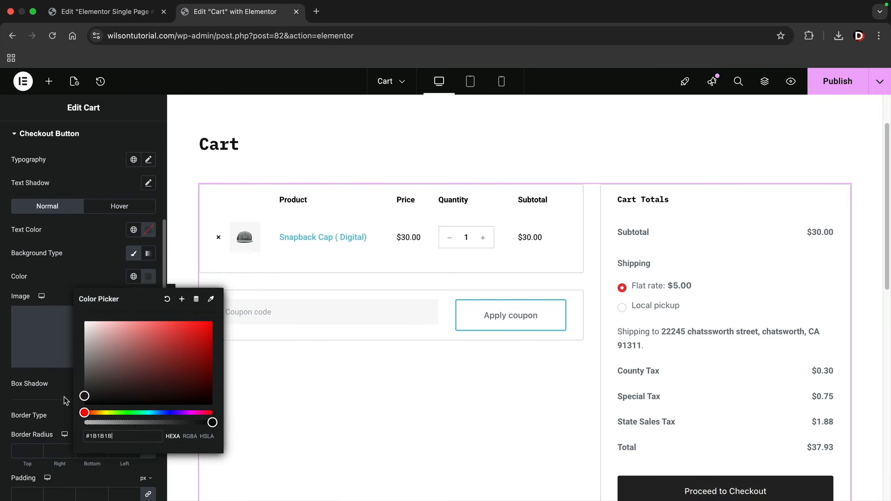
left_click(288, 239)
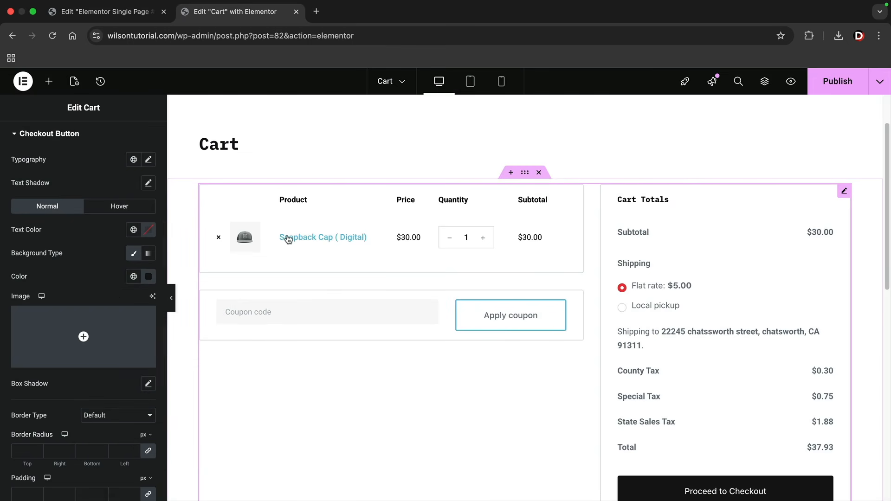
Add Coupon and Totals to the cart sections listed under Customize
scroll(94, 207, "up", 3)
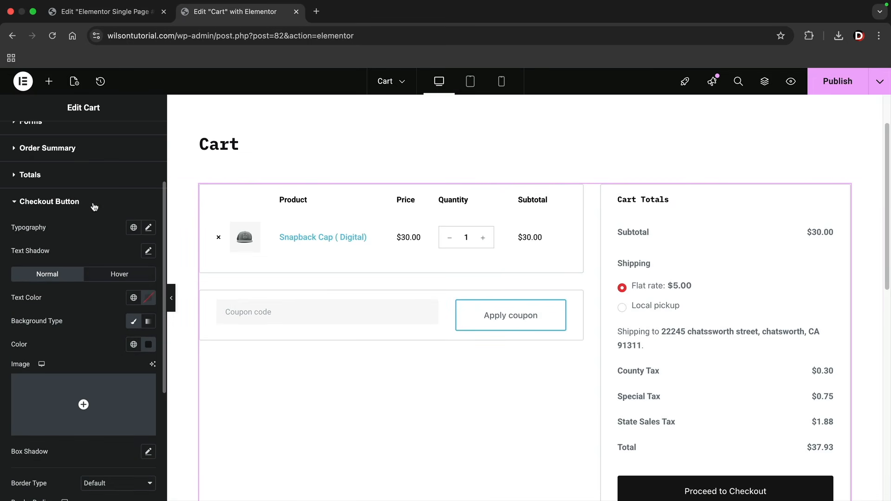
scroll(88, 214, "up", 1)
left_click(68, 196)
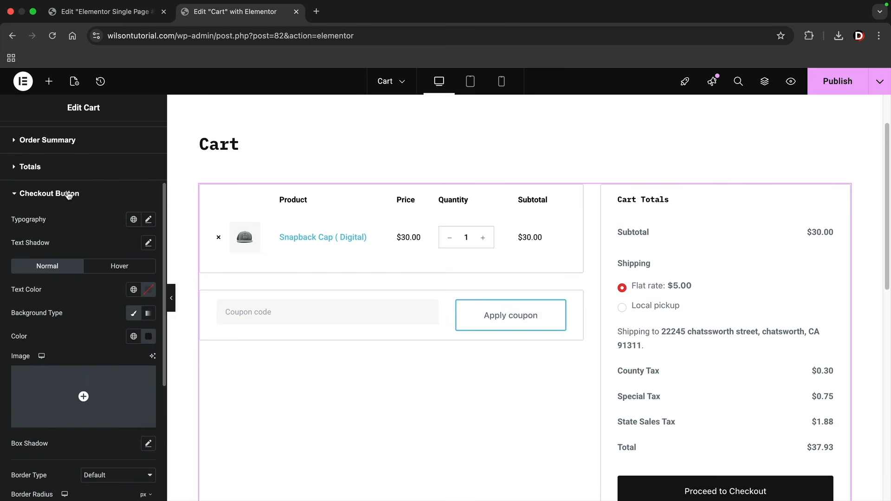
left_click(69, 194)
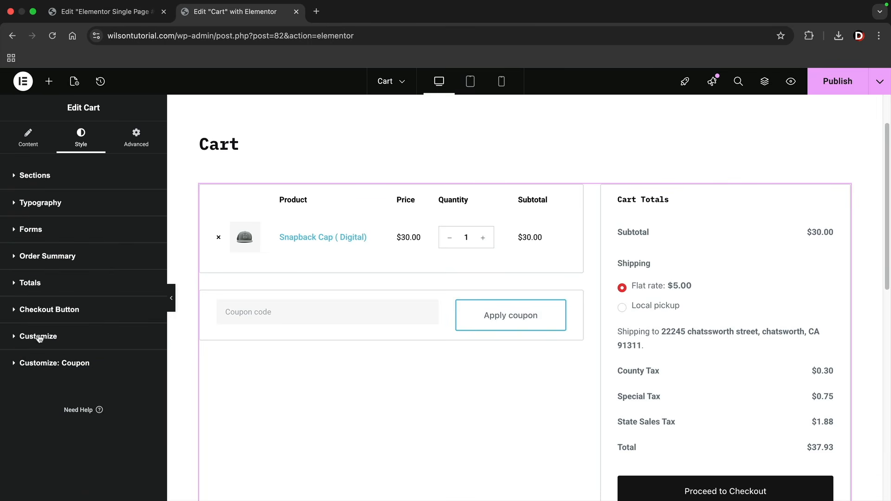
left_click(39, 337)
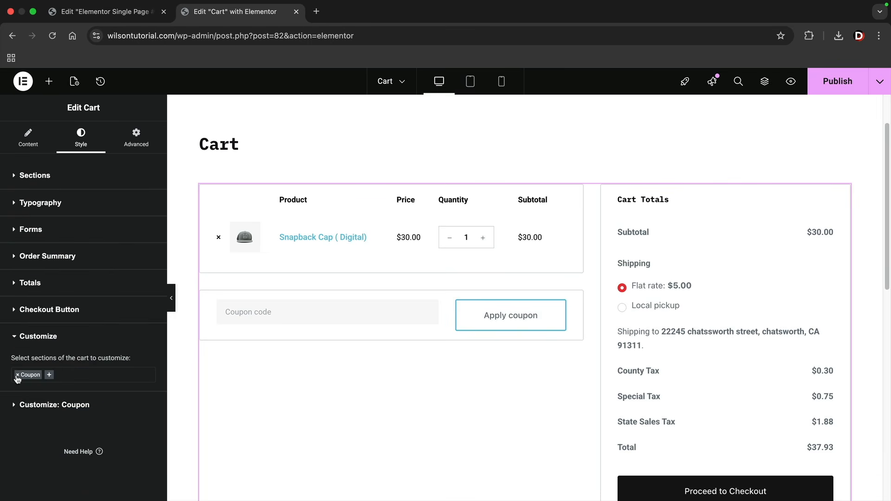
left_click(17, 376)
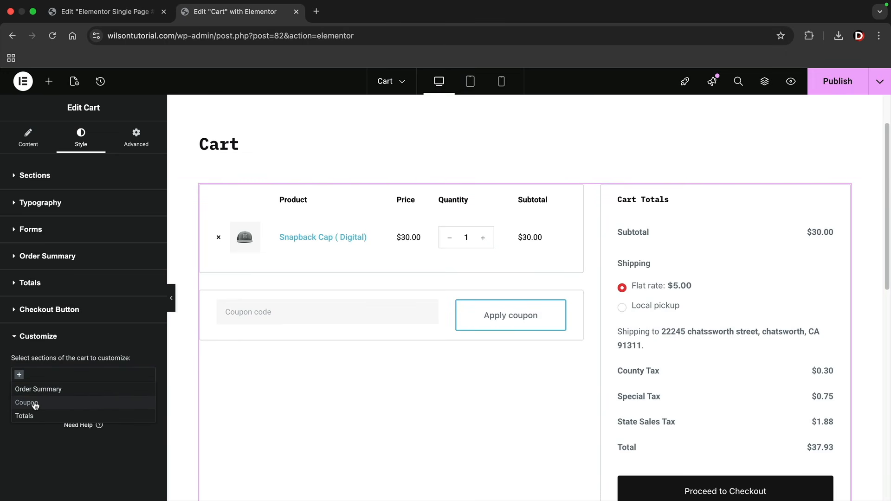
left_click(35, 404)
left_click(49, 375)
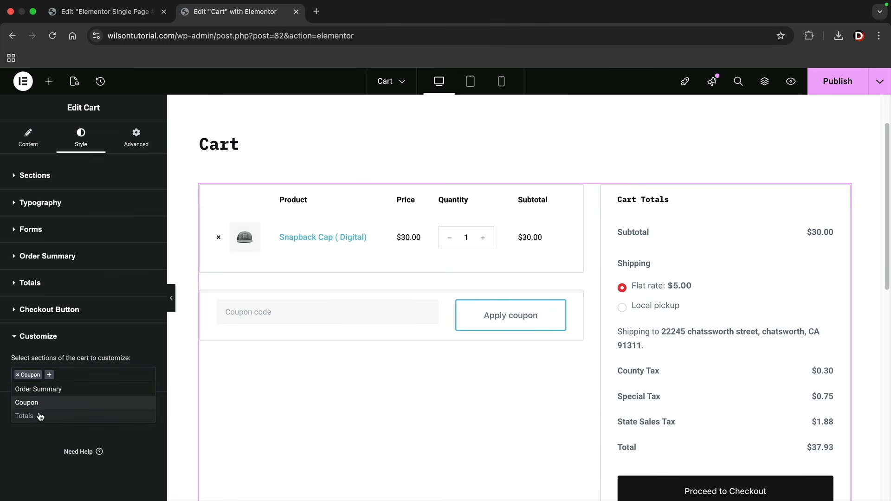
left_click(39, 416)
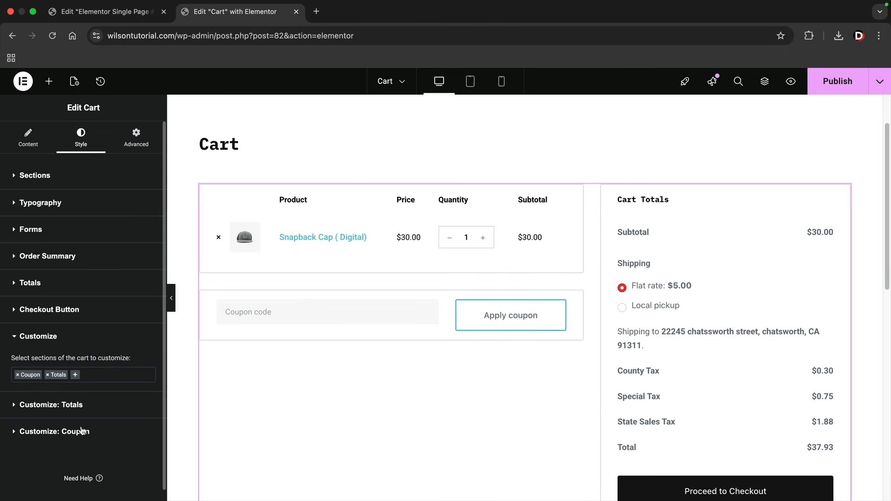
Set the Customize: Coupon area background to black
left_click(88, 433)
scroll(90, 428, "down", 2)
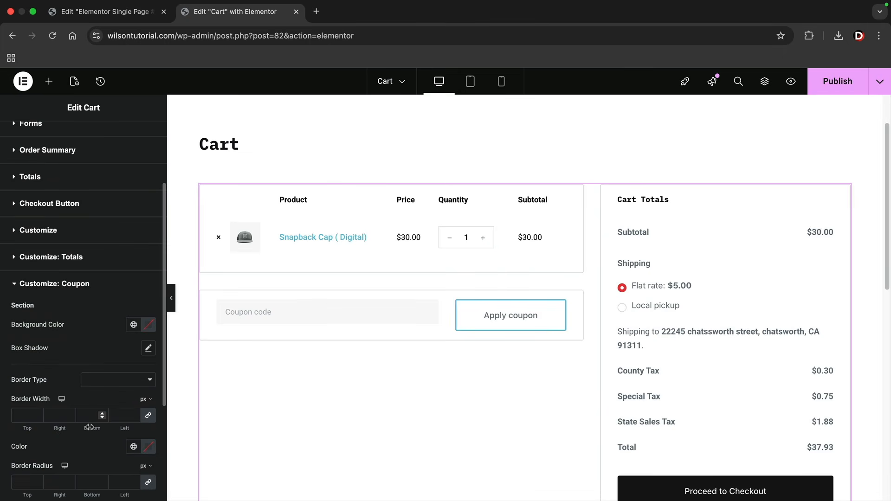
left_click(149, 324)
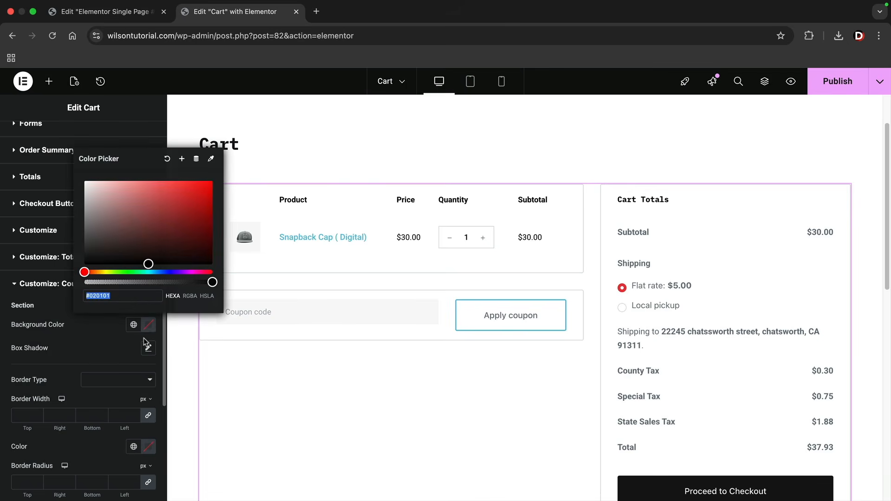
left_click(106, 240)
left_click_drag(106, 241, 80, 267)
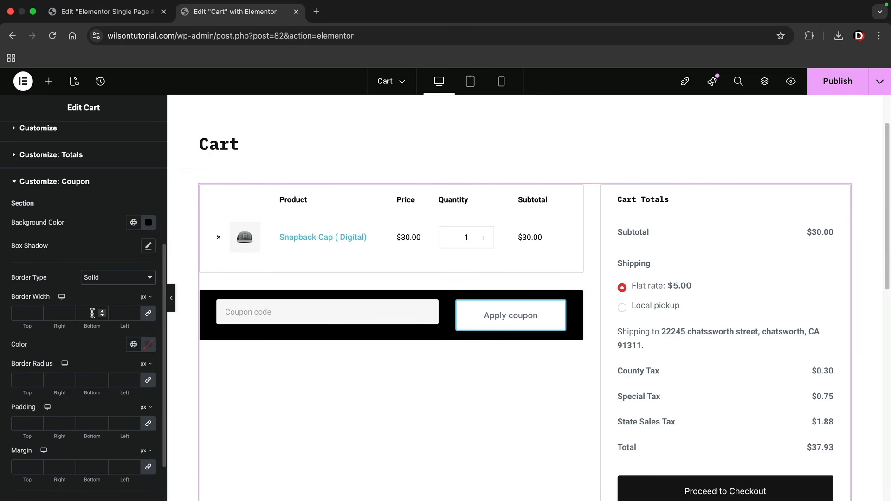
scroll(91, 317, "down", 1)
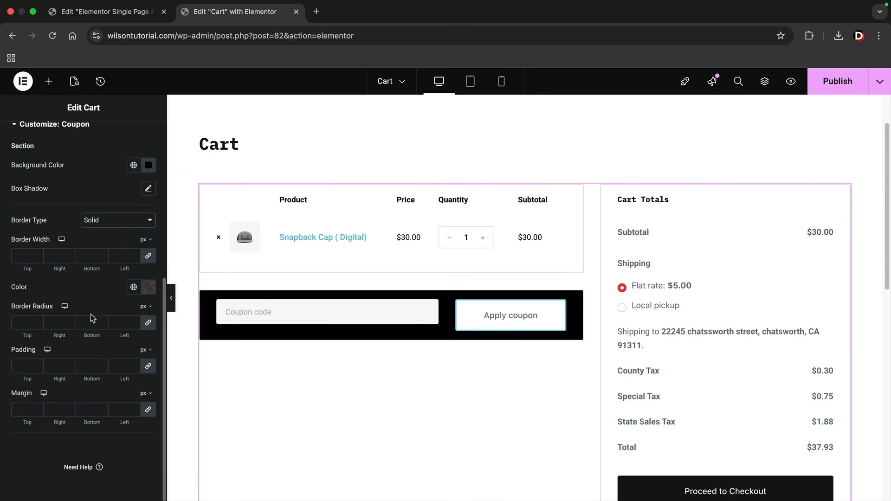
scroll(92, 319, "up", 2)
scroll(92, 319, "up", 4)
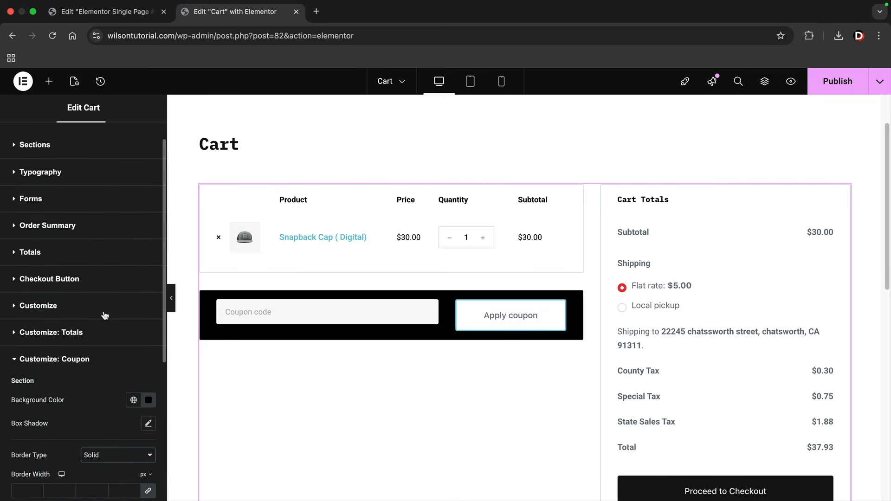
Make the cart's product link colour black in both normal and hover states
left_click(62, 164)
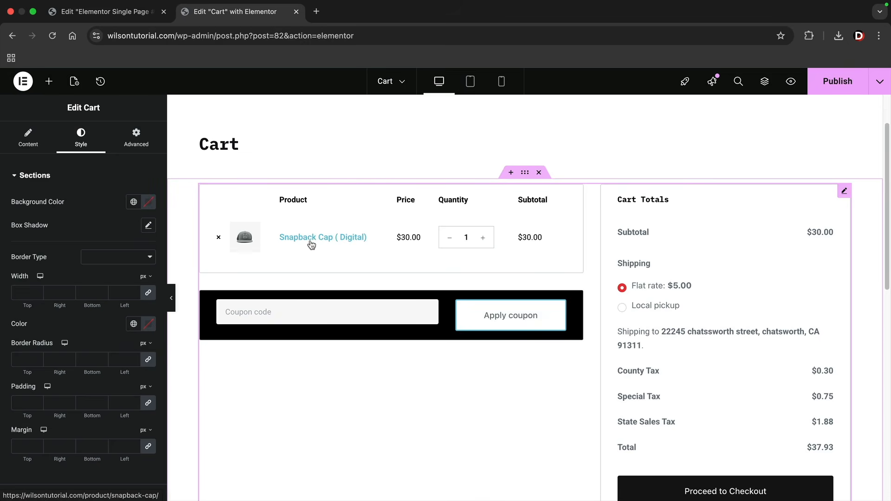
left_click(235, 268)
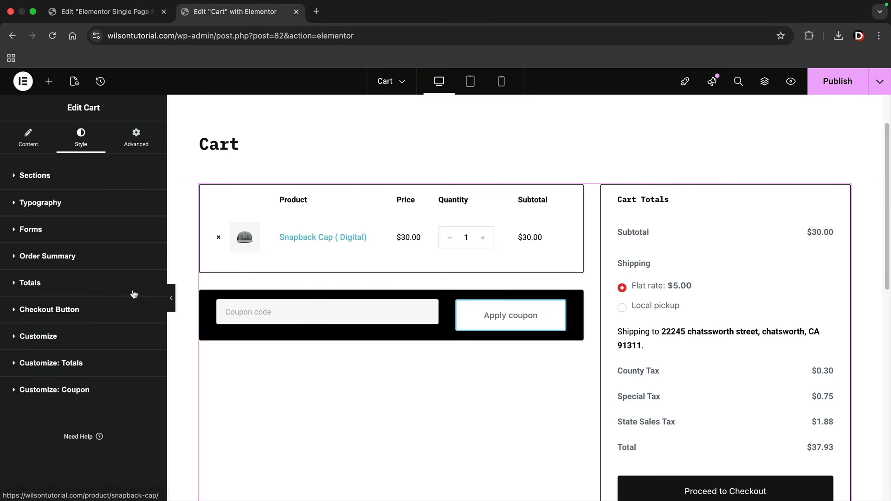
left_click(55, 207)
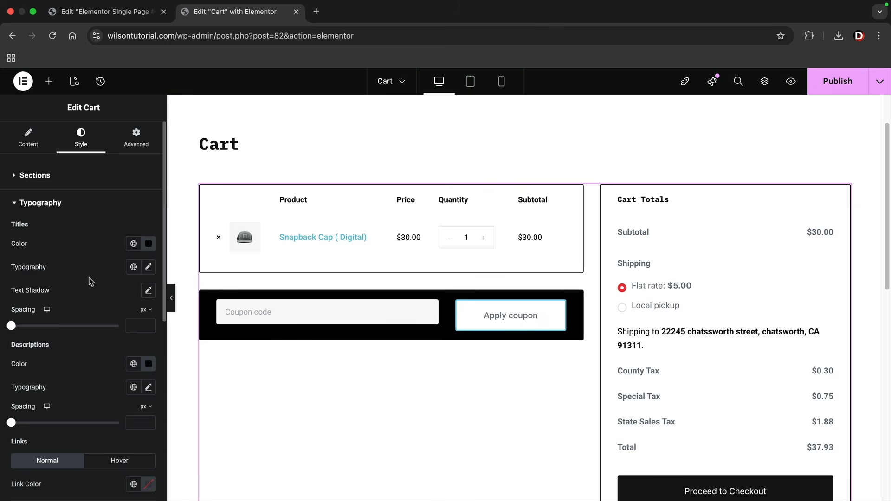
scroll(91, 282, "down", 1)
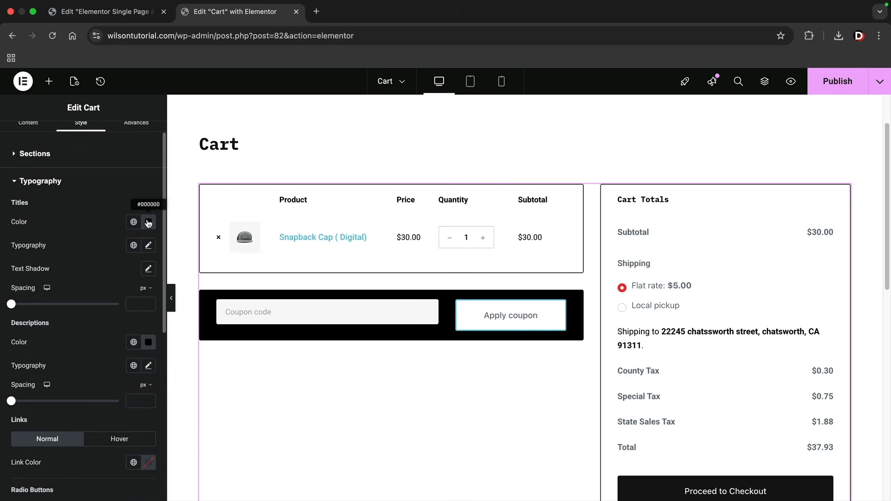
left_click(148, 222)
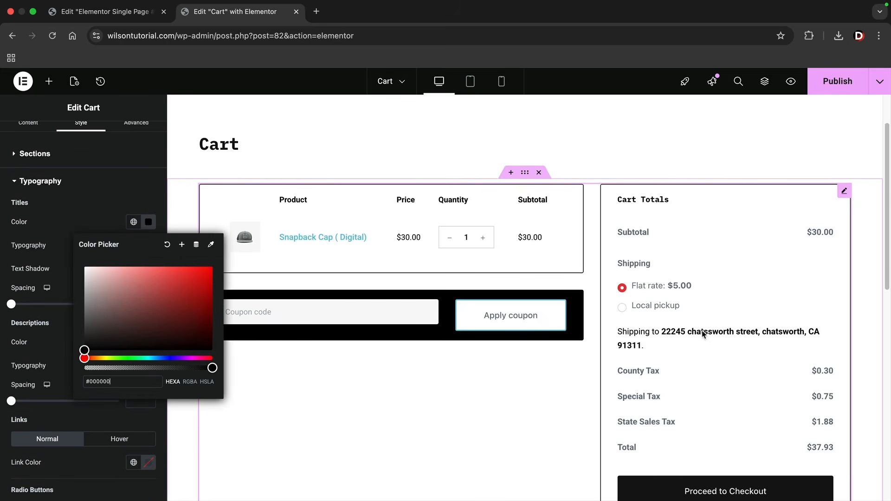
left_click(28, 269)
scroll(52, 308, "down", 4)
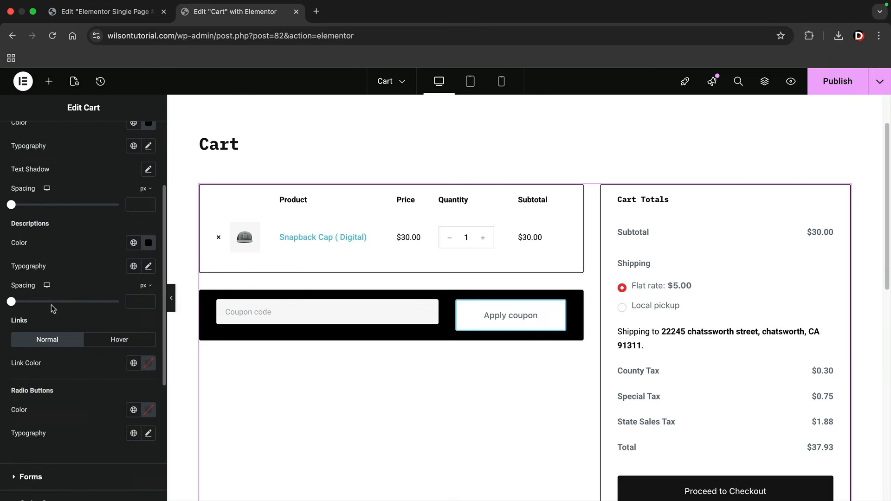
scroll(52, 309, "down", 1)
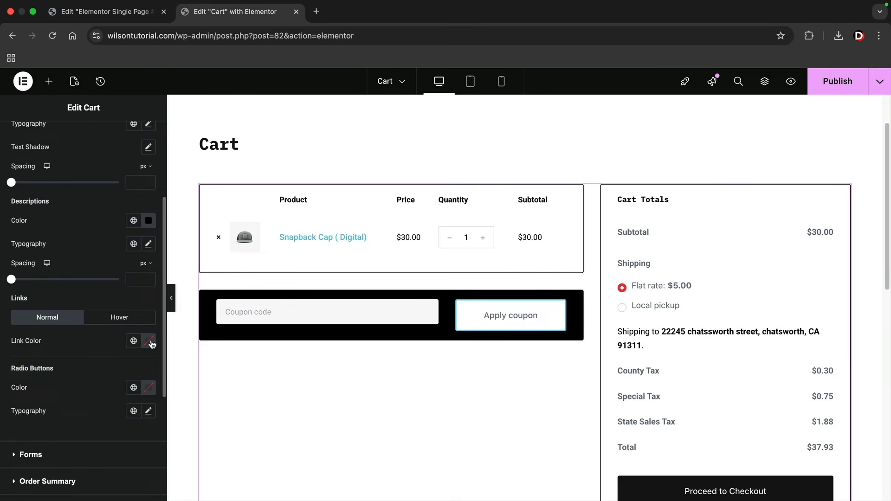
left_click(149, 342)
left_click_drag(127, 243, 2, 311)
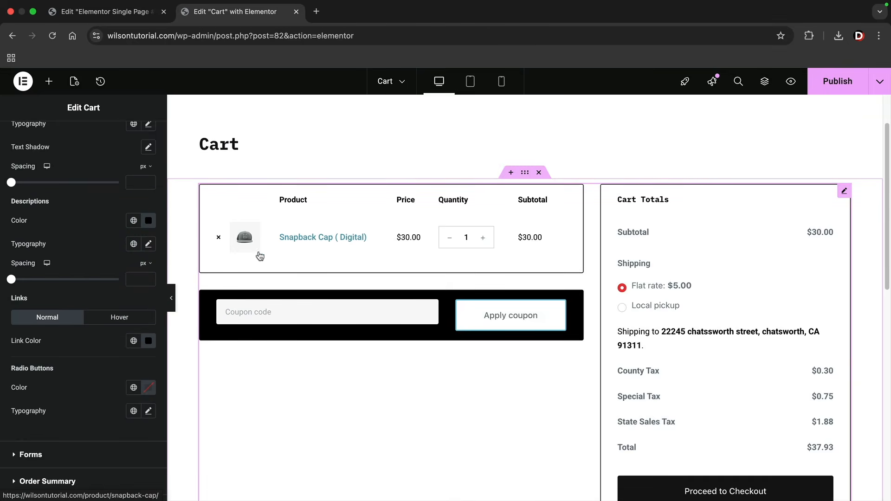
left_click(120, 317)
left_click(149, 338)
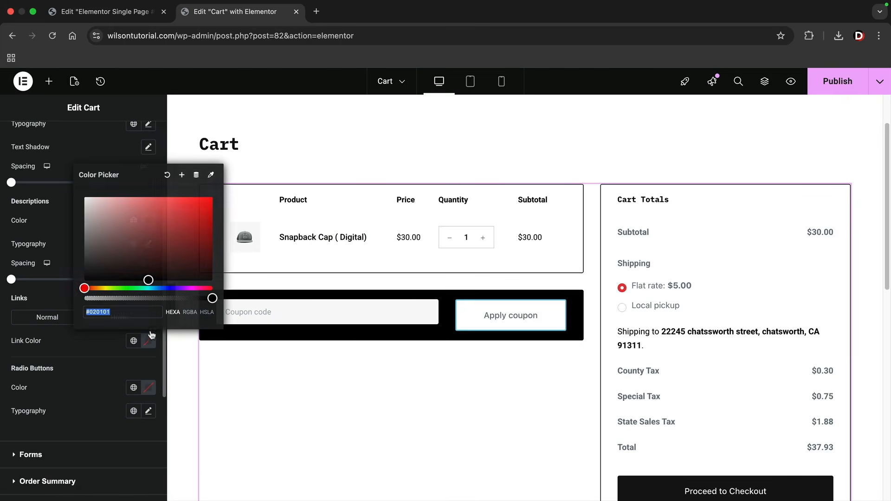
left_click_drag(147, 280, 83, 287)
left_click(2, 342)
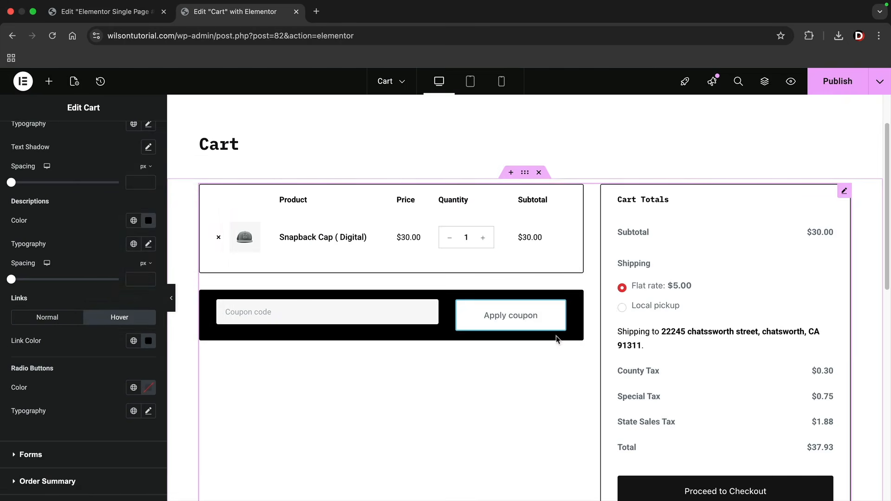
Publish the Cart page changes
scroll(578, 335, "down", 3)
scroll(552, 335, "up", 3)
scroll(552, 336, "up", 1)
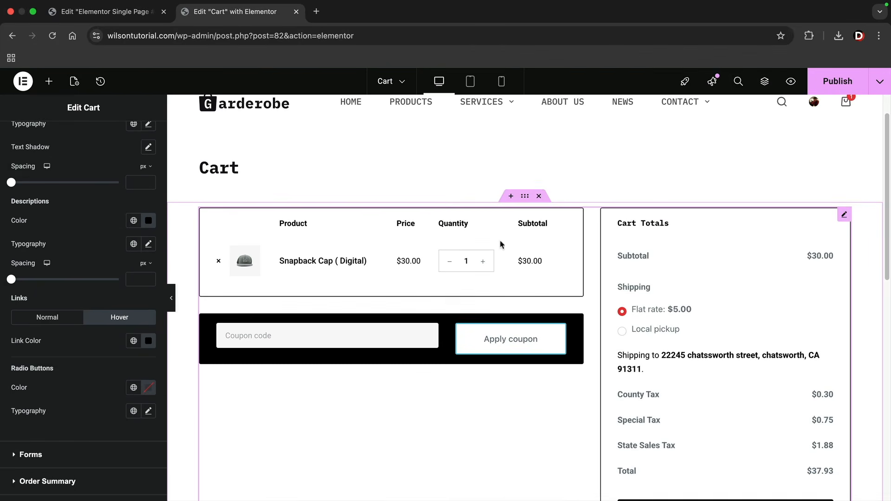
scroll(427, 294, "up", 1)
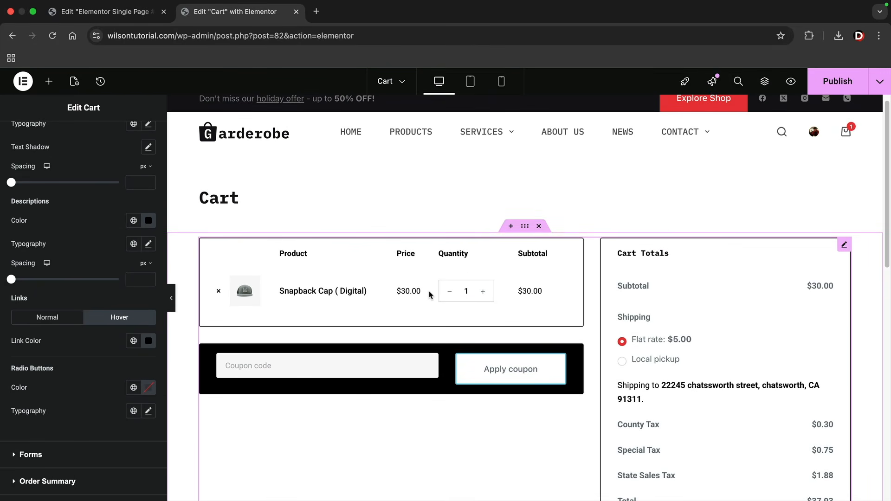
left_click(835, 82)
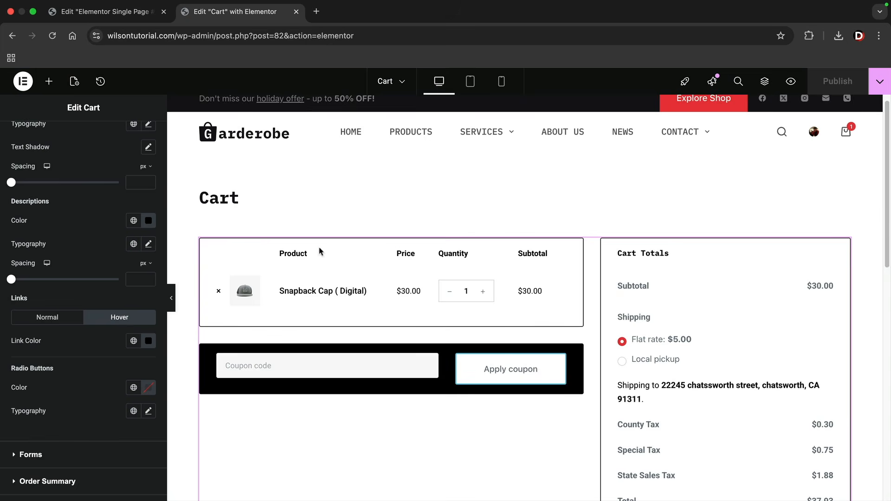
scroll(235, 207, "up", 1)
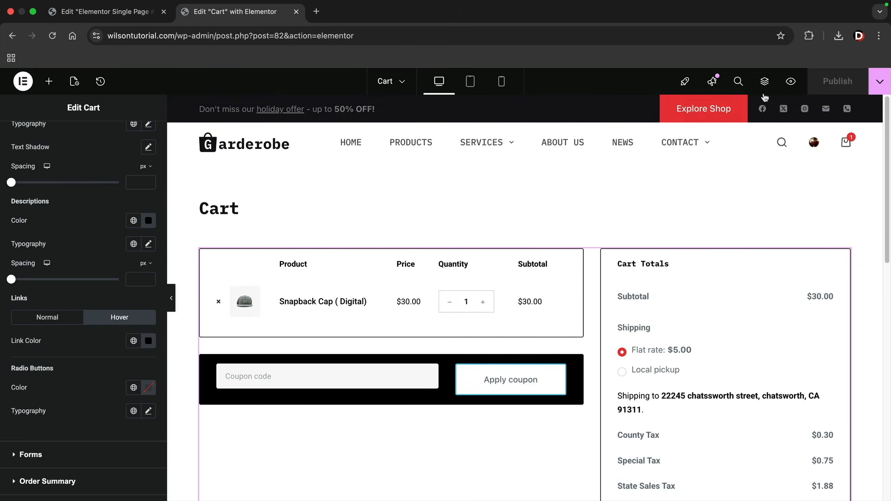
left_click(886, 77)
View the live cart page in a new tab and proceed to checkout
left_click(848, 161)
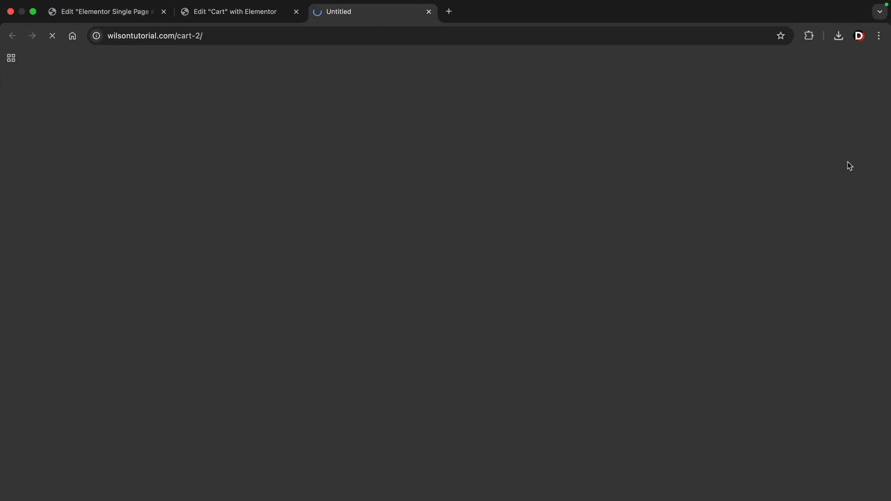
scroll(784, 229, "down", 3)
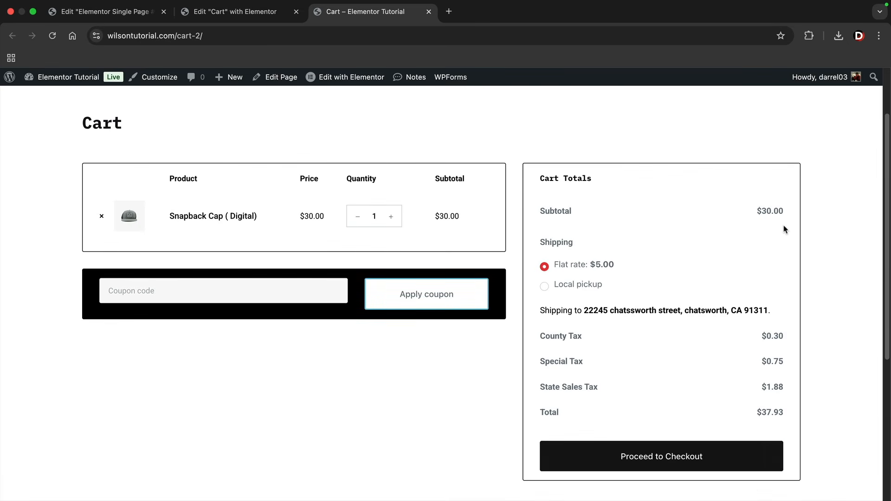
left_click(660, 442)
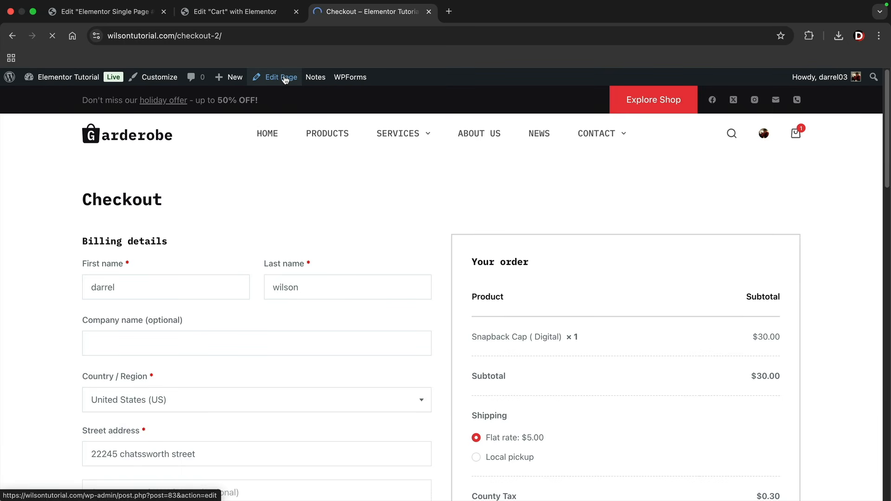
Open Checkout in Elementor and replace its old section with a WooCommerce Checkout widget
left_click(209, 88)
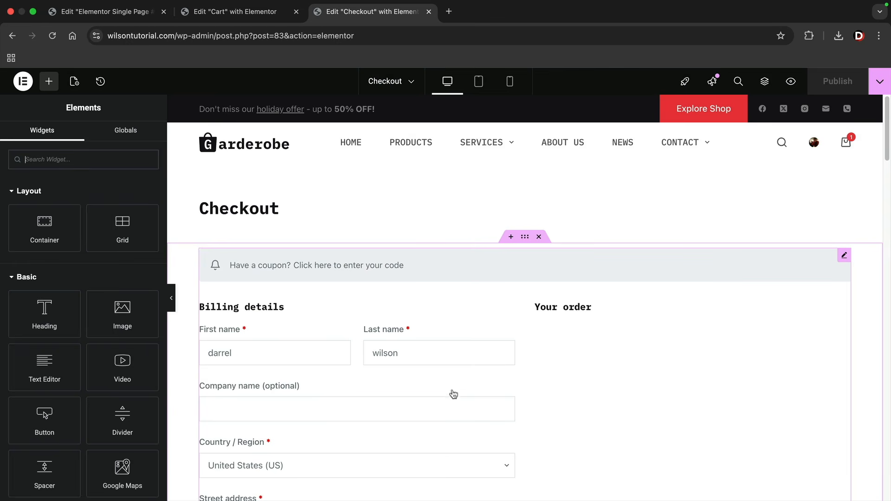
scroll(459, 308, "down", 5)
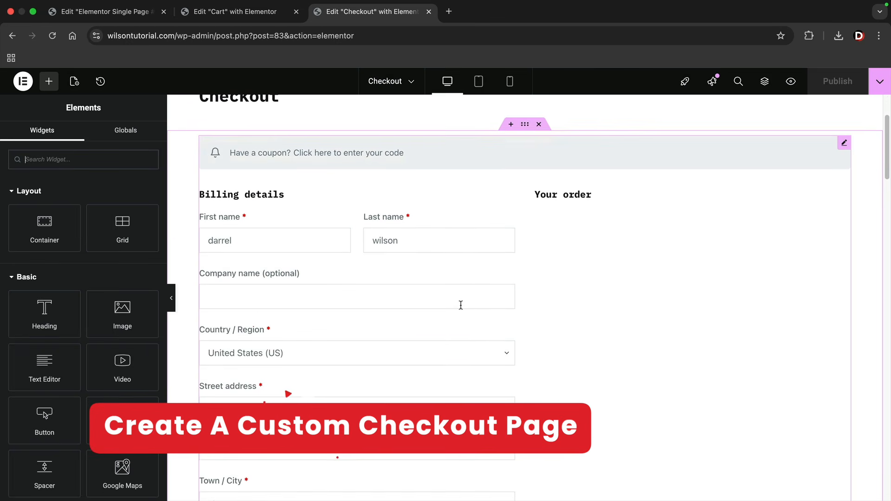
scroll(474, 297, "up", 1)
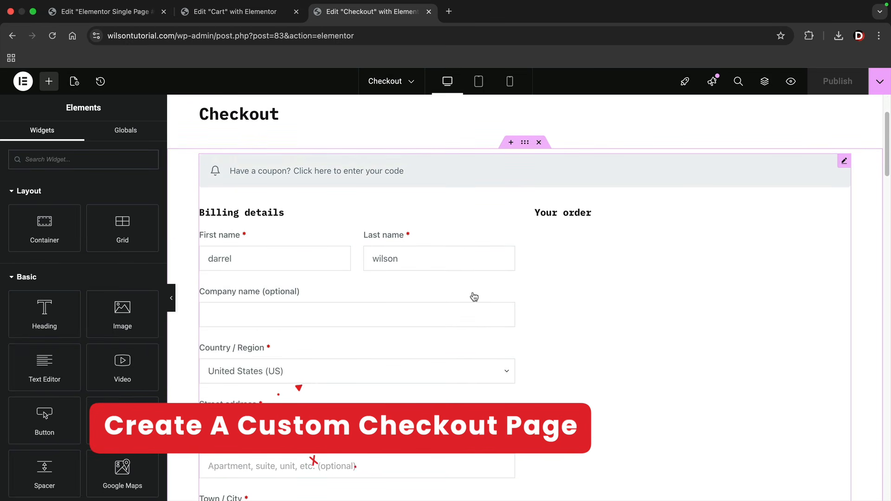
left_click(539, 142)
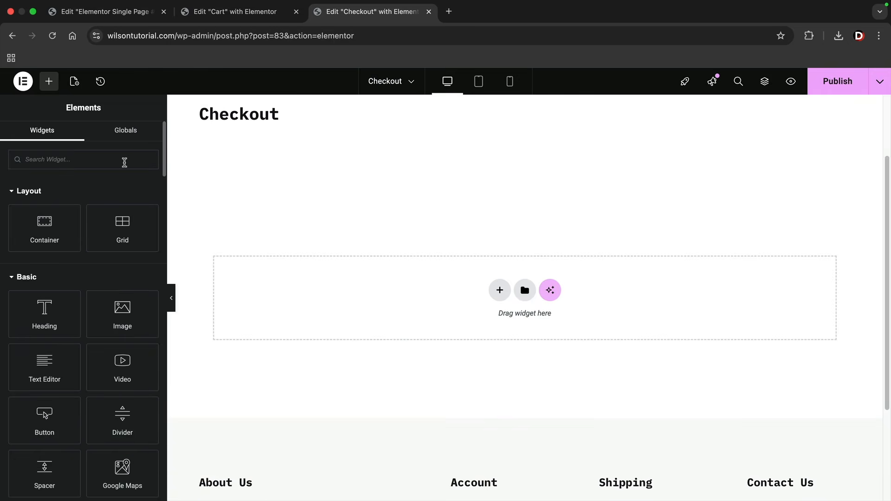
scroll(116, 270, "down", 6)
scroll(115, 265, "down", 20)
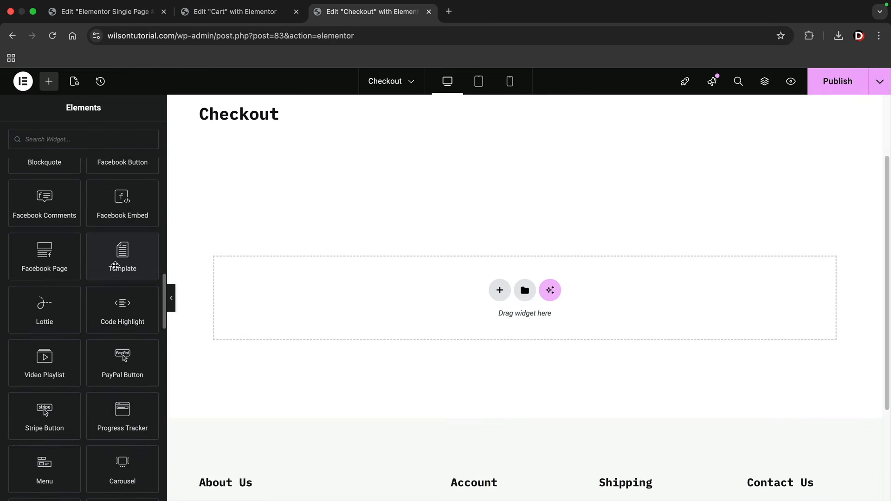
scroll(116, 266, "down", 5)
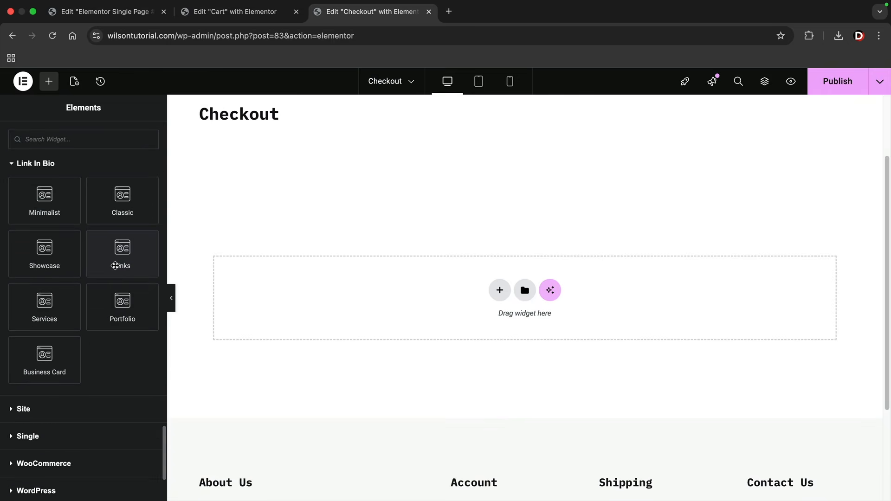
scroll(114, 270, "down", 3)
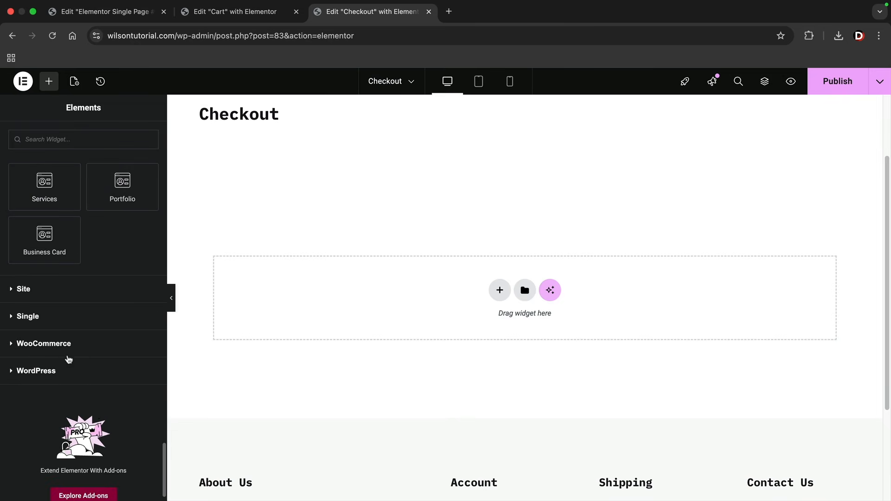
left_click(56, 349)
scroll(60, 348, "down", 5)
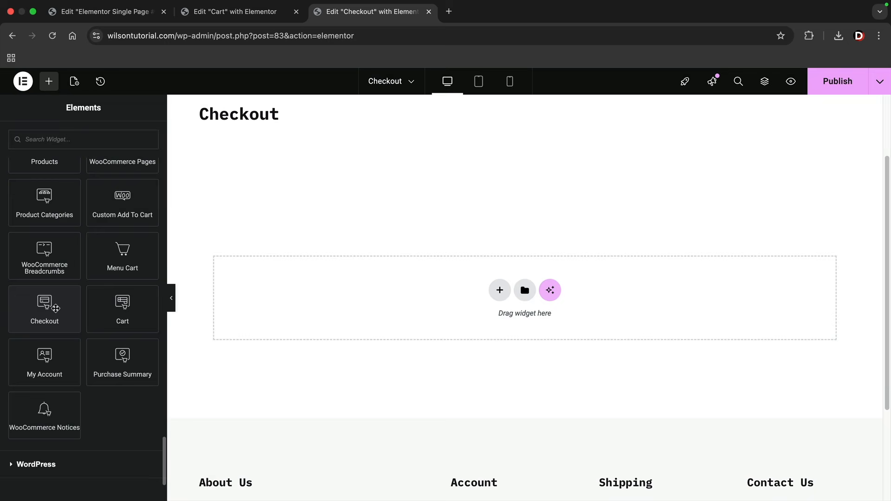
left_click_drag(56, 308, 300, 276)
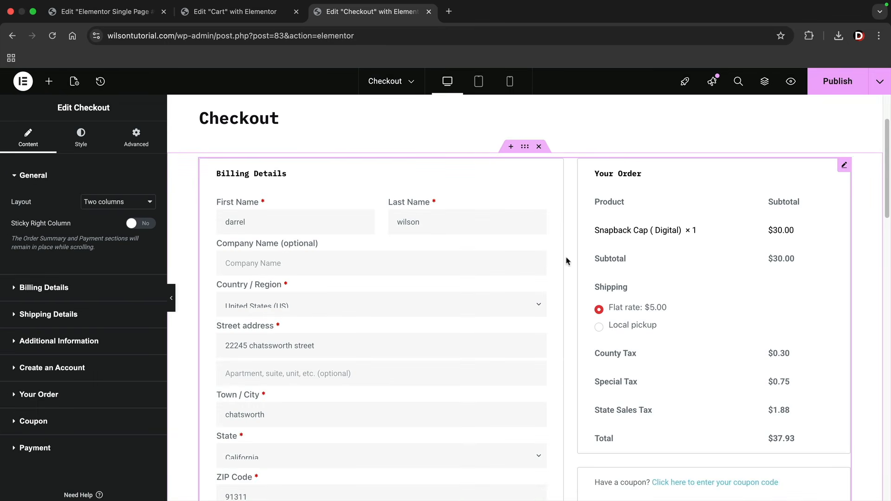
Try the Billing Details title alignments, leave it left-aligned, and check the shipping settings
scroll(601, 319, "down", 1)
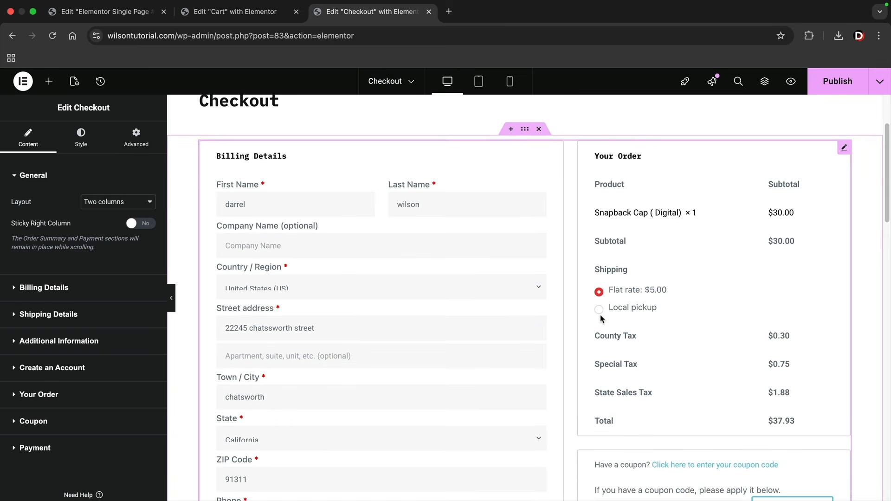
left_click(67, 288)
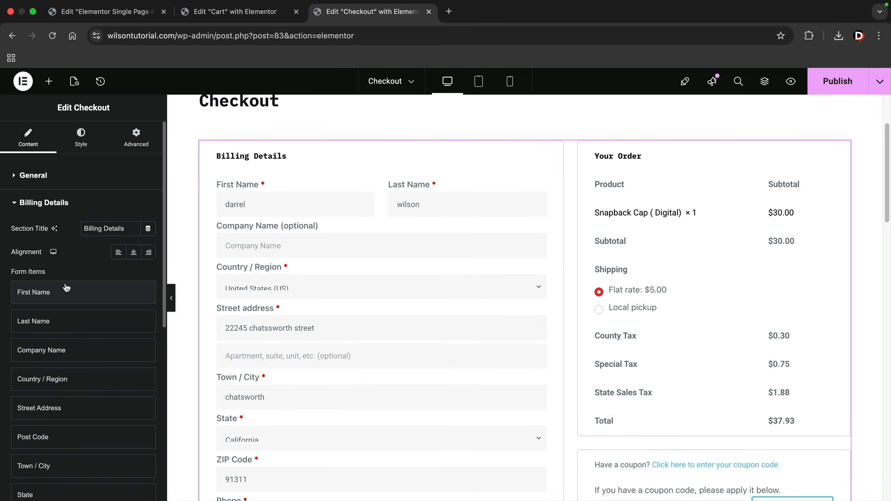
left_click(133, 253)
left_click(149, 253)
left_click(119, 253)
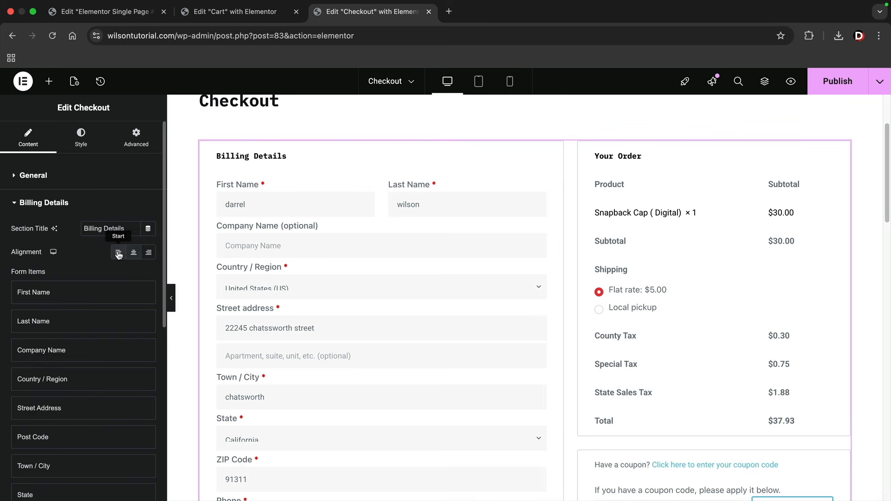
left_click(60, 206)
left_click(60, 231)
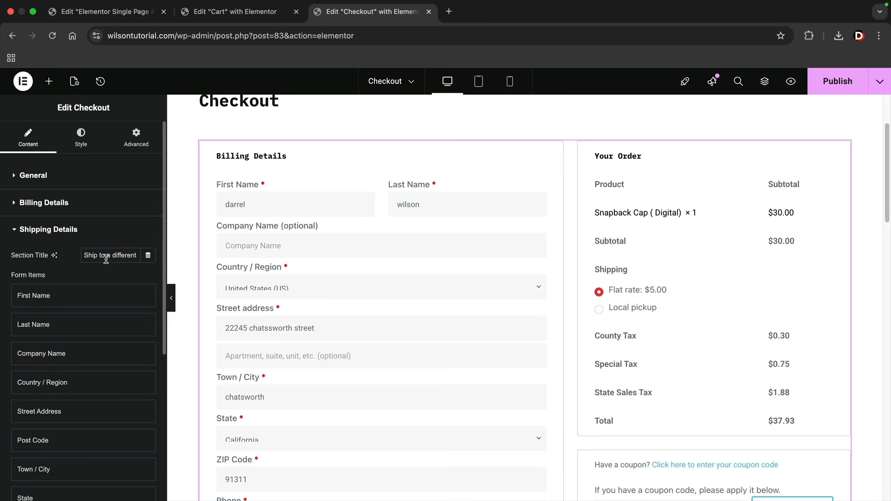
left_click(91, 232)
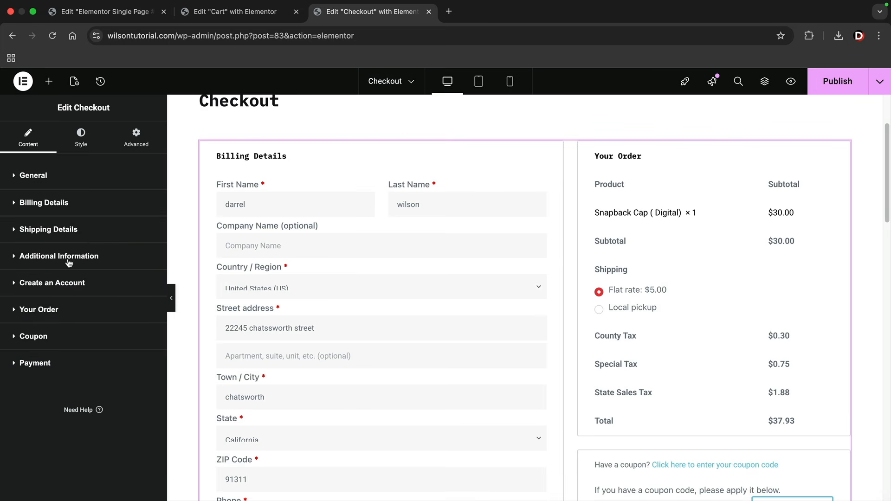
scroll(573, 408, "down", 4)
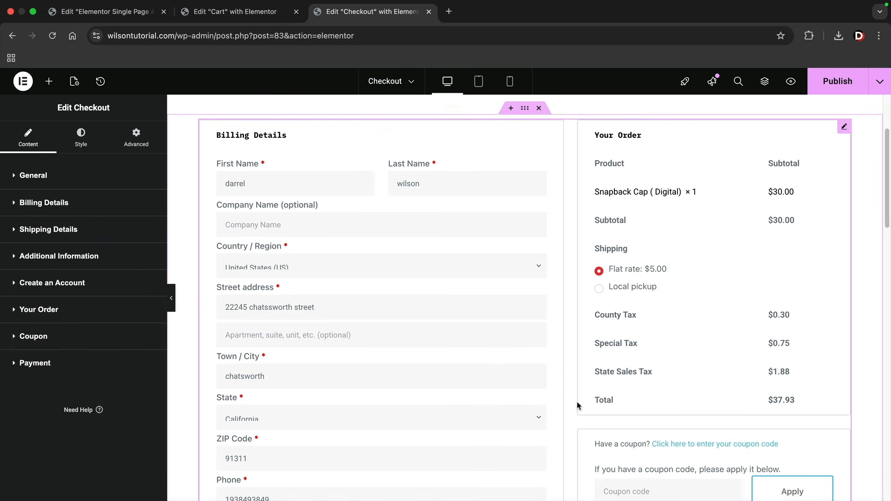
scroll(364, 375, "down", 4)
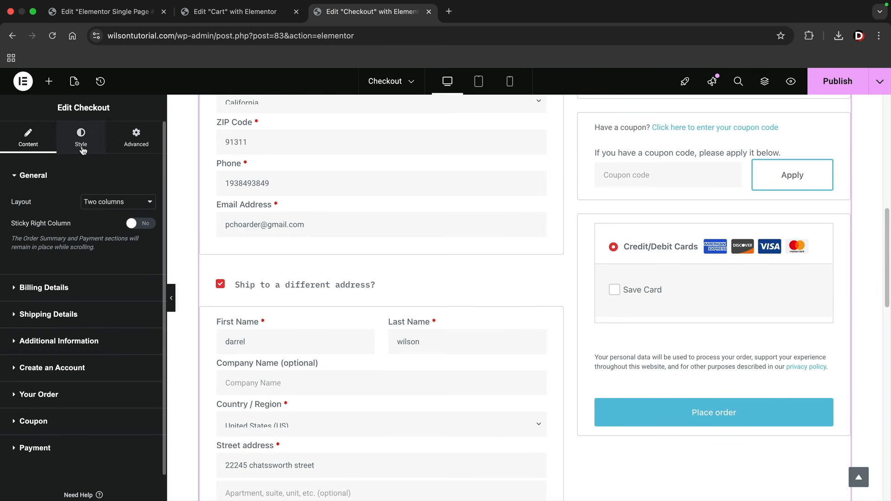
Give the Place order purchase button a classic #000000 background
left_click(81, 139)
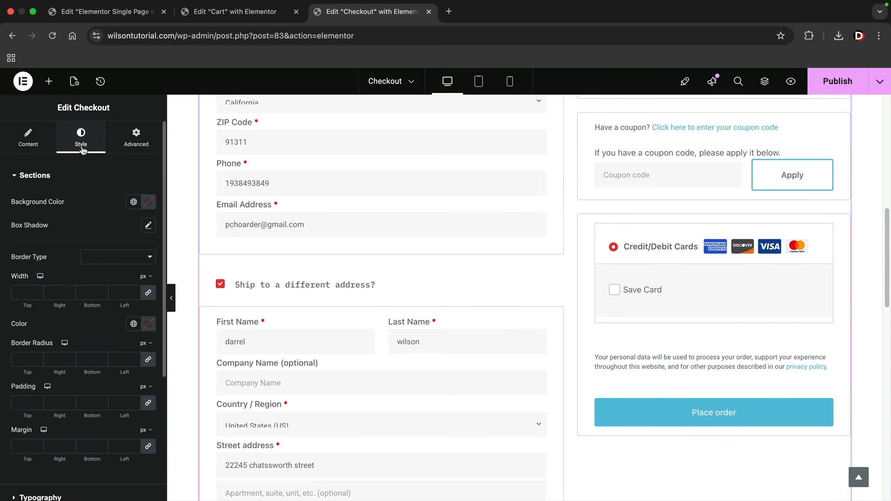
left_click(56, 176)
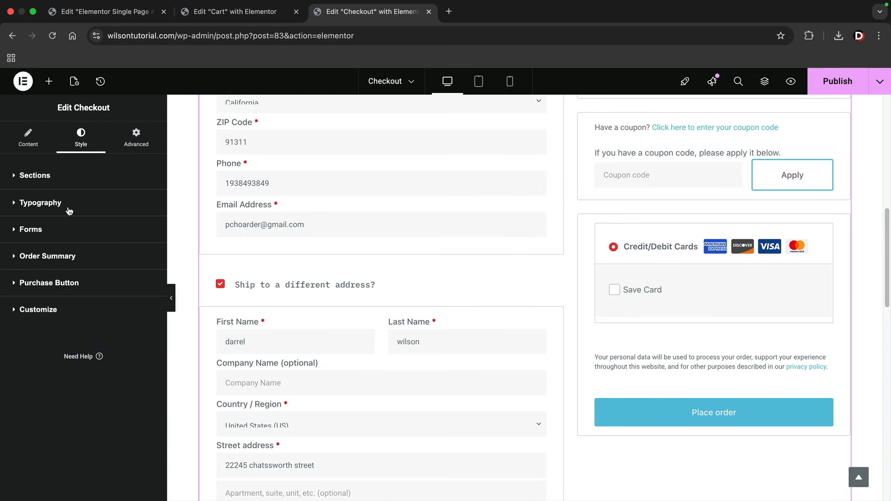
left_click(54, 287)
scroll(74, 301, "down", 3)
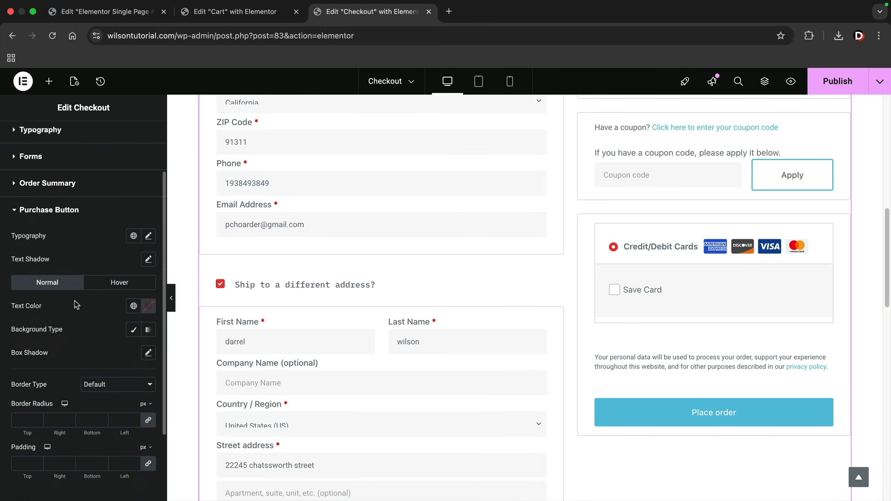
left_click(133, 330)
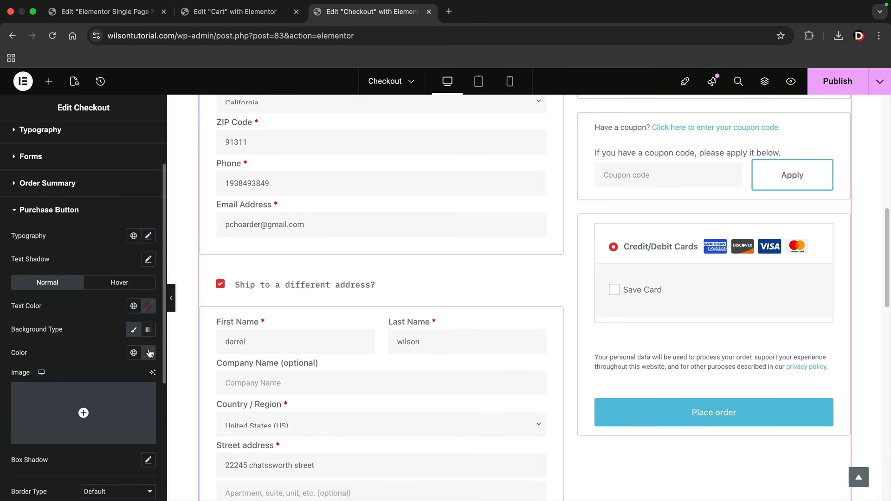
left_click(149, 353)
left_click(107, 285)
left_click_drag(89, 292, 87, 308)
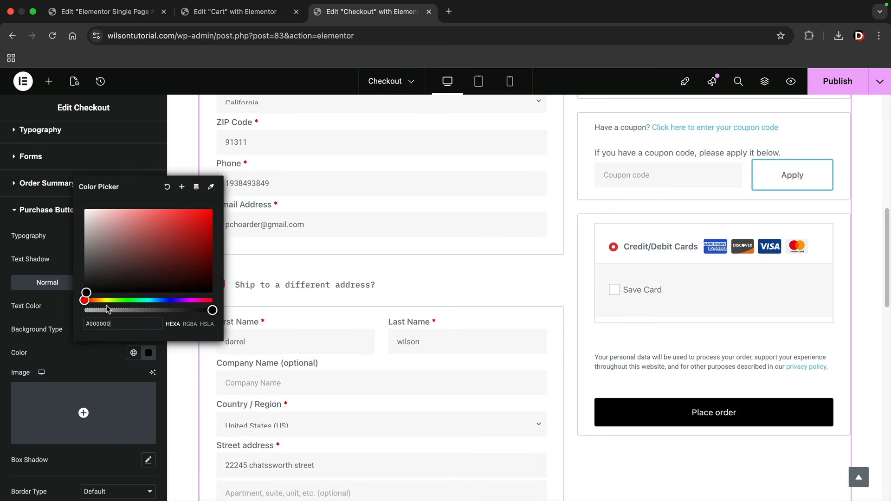
left_click(2, 336)
left_click(58, 215)
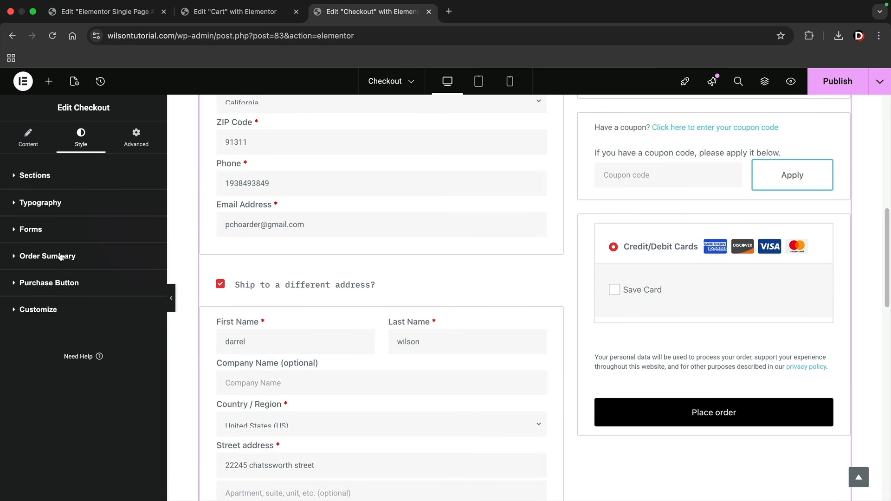
Add Coupon to the customized checkout sections and publish the Checkout page
left_click(59, 308)
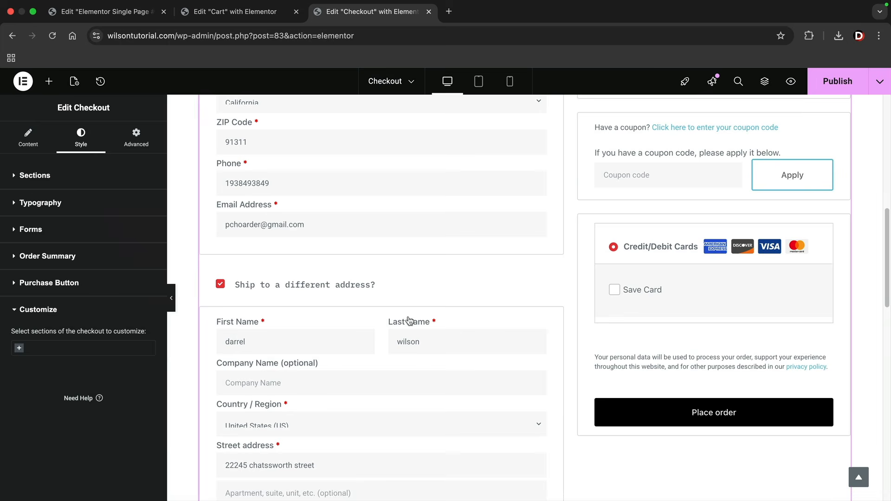
left_click(18, 349)
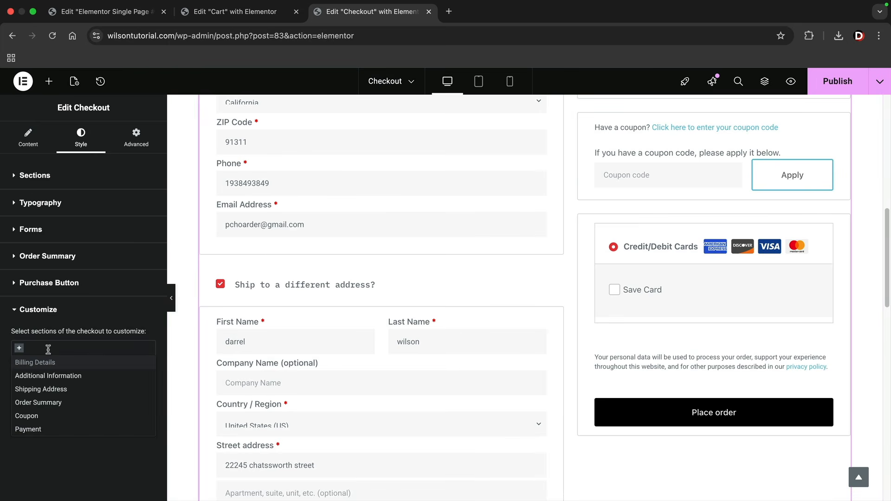
left_click(48, 418)
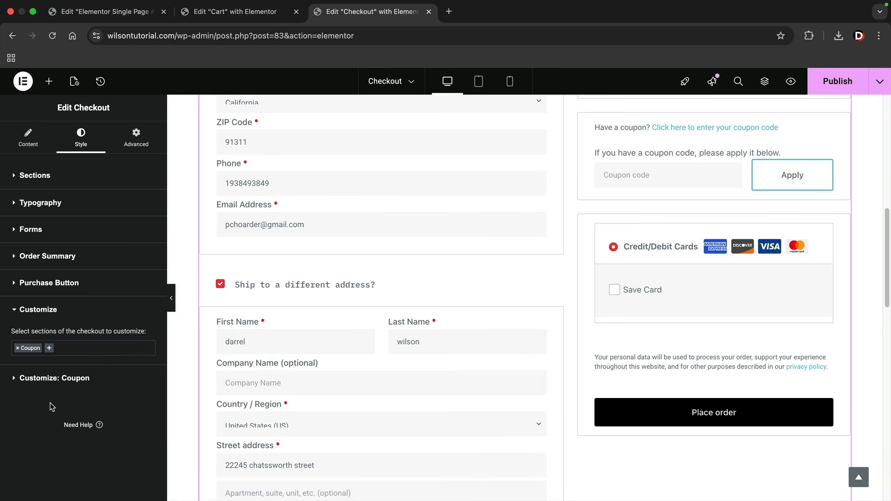
left_click(40, 380)
scroll(60, 396, "down", 5)
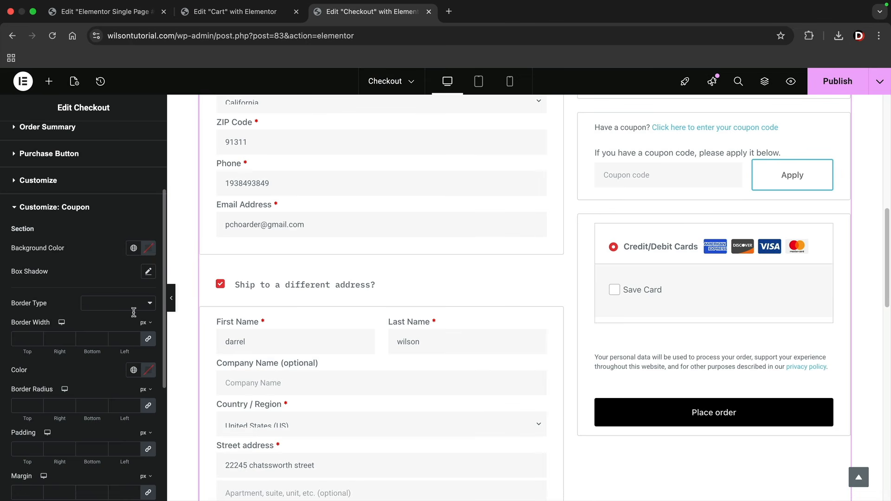
left_click(70, 216)
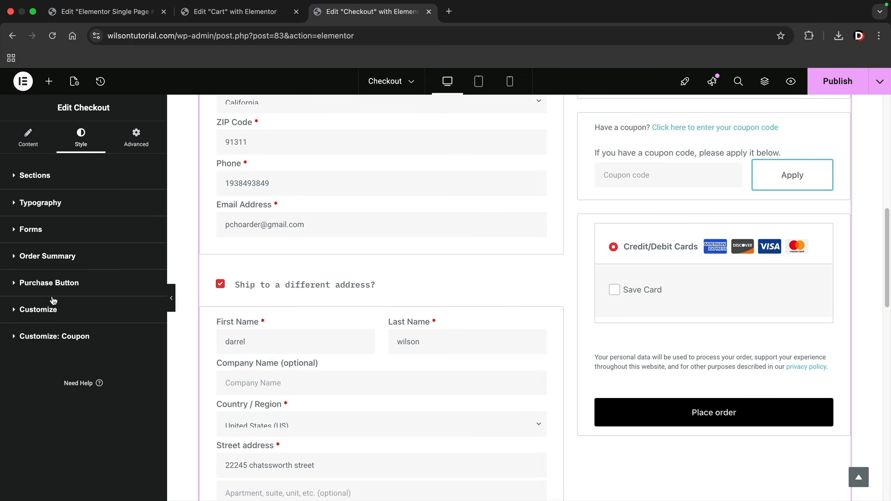
left_click(47, 312)
left_click(49, 349)
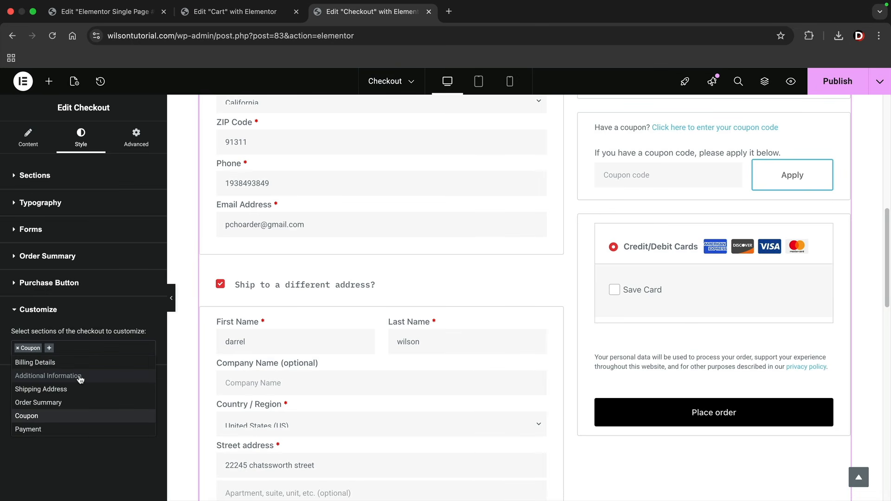
left_click(94, 464)
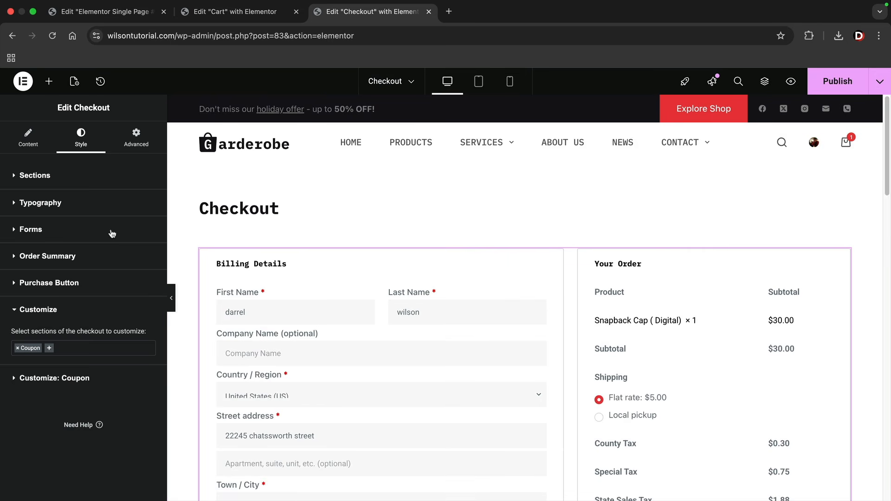
left_click(18, 143)
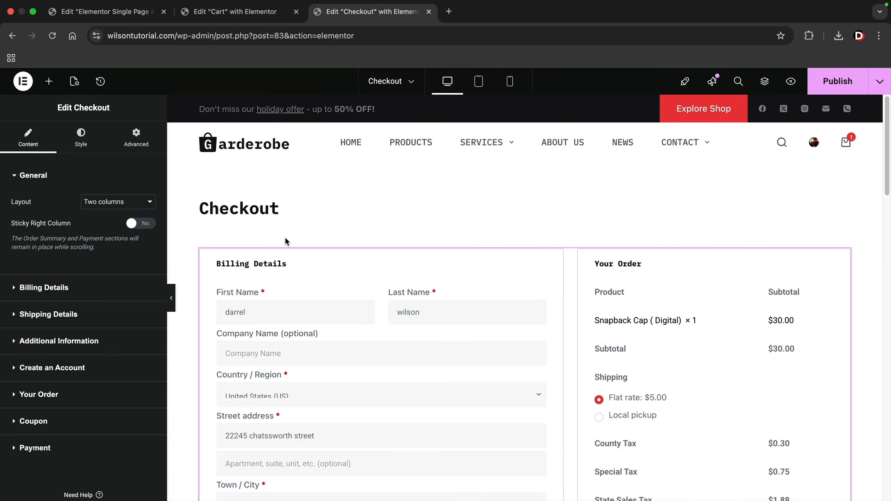
left_click(821, 91)
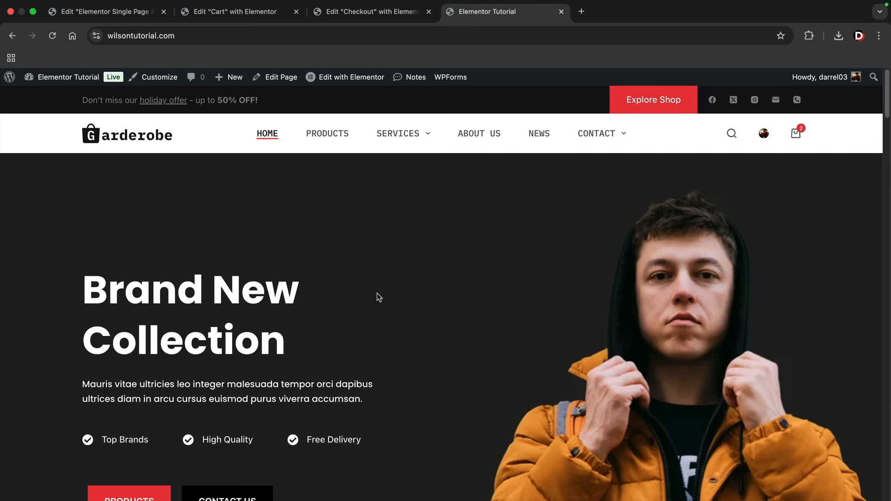
Go to the dashboard's All Pages list and view the My account page
mouse_move(65, 78)
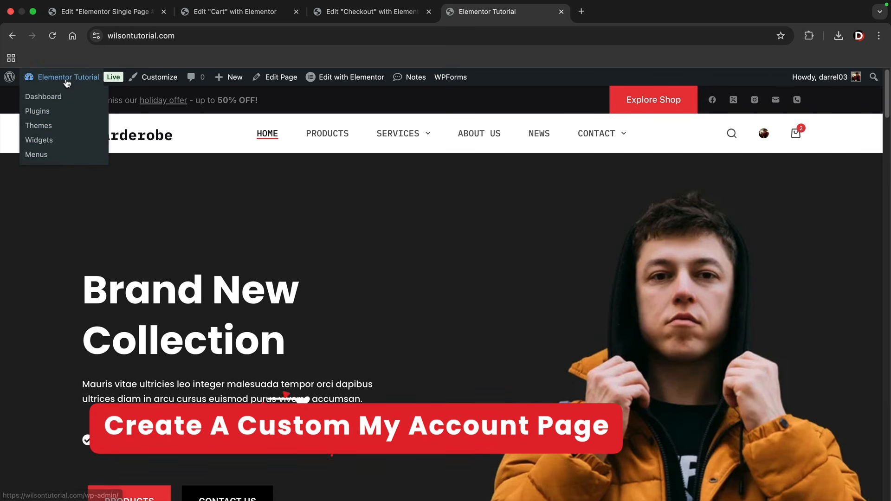
left_click(56, 101)
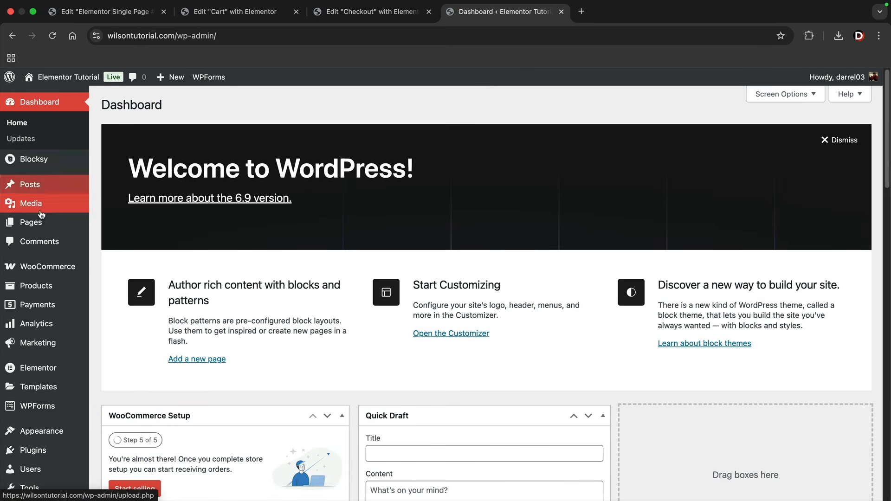
mouse_move(47, 225)
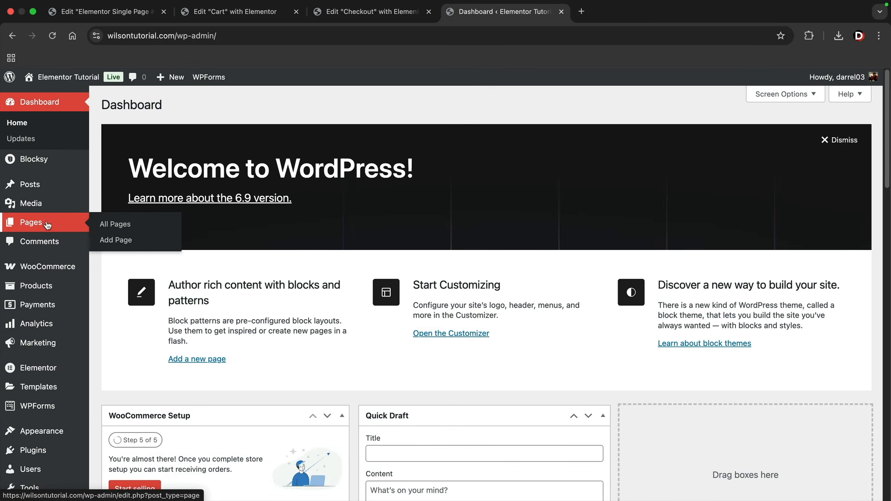
left_click(120, 226)
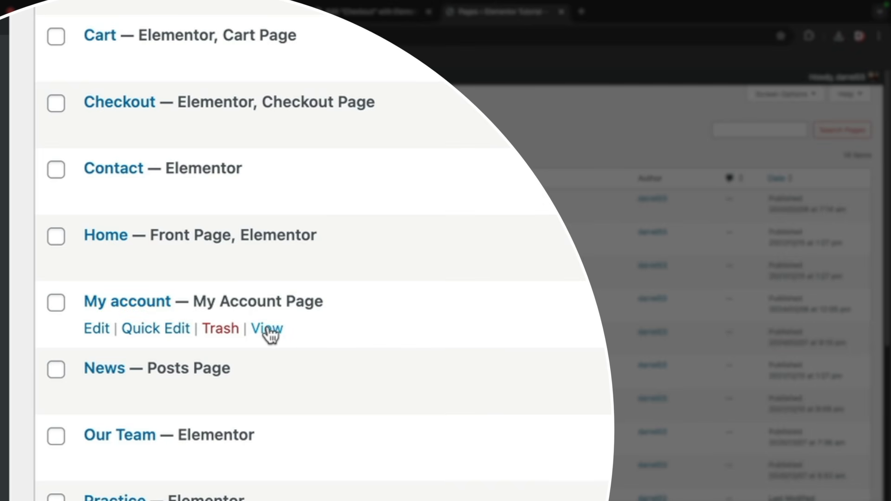
left_click(275, 336)
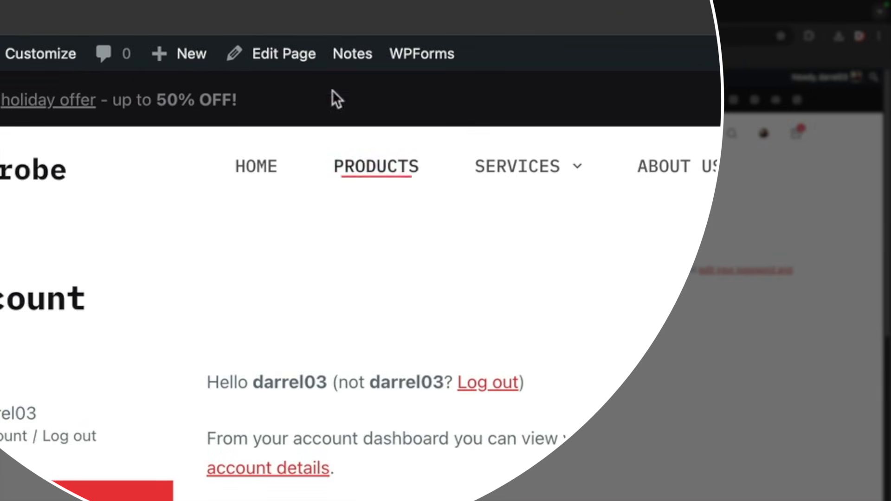
Open My account in Elementor and replace its old widget with a My Account widget found via 'my a'
left_click(287, 60)
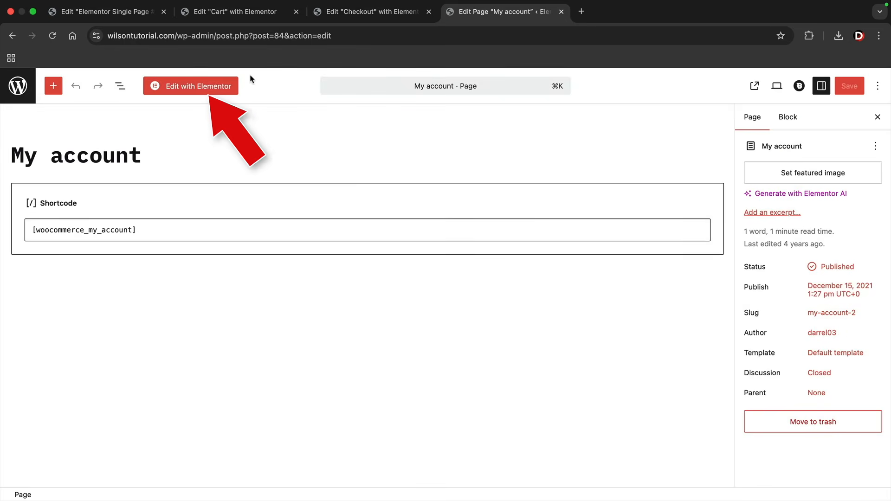
left_click(186, 88)
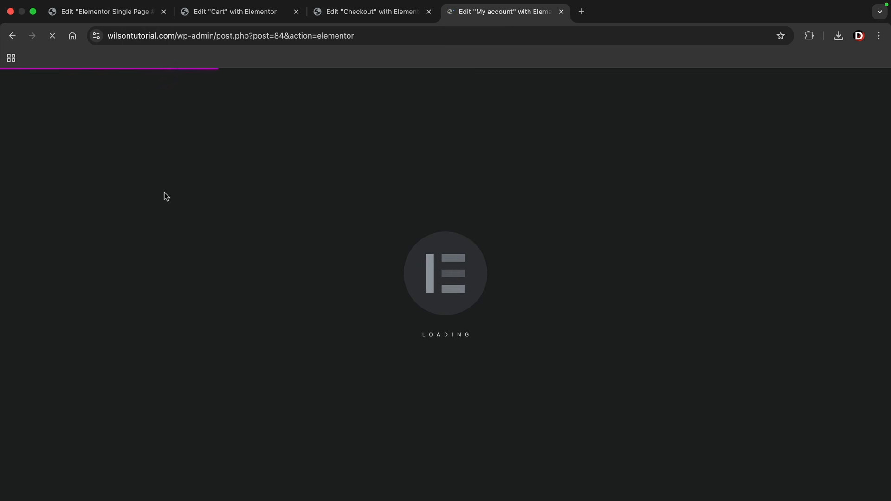
scroll(481, 279, "down", 1)
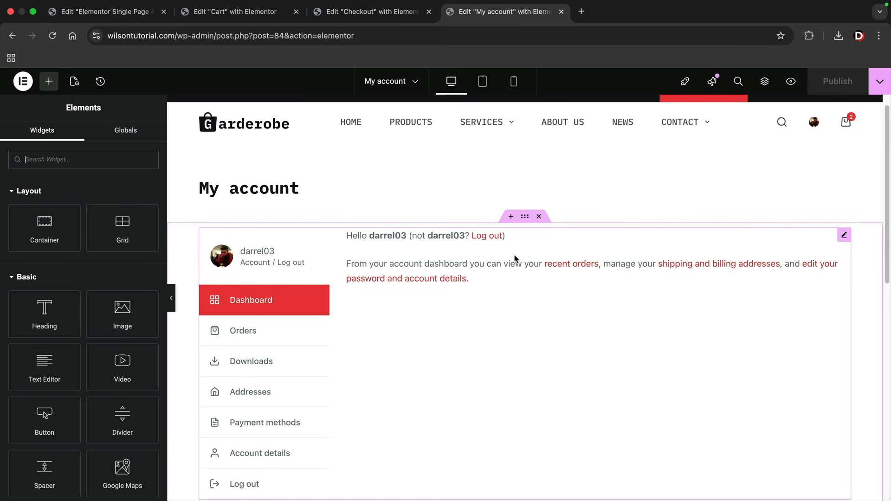
left_click(541, 217)
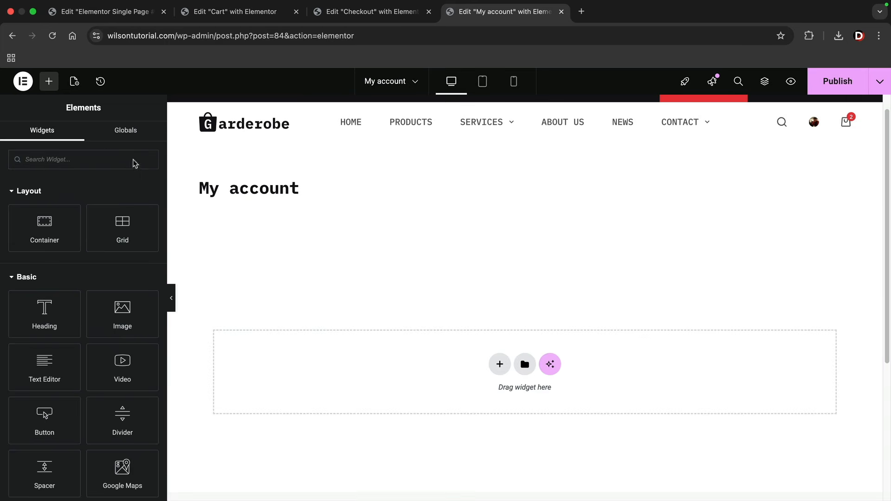
left_click(104, 153)
type("my a")
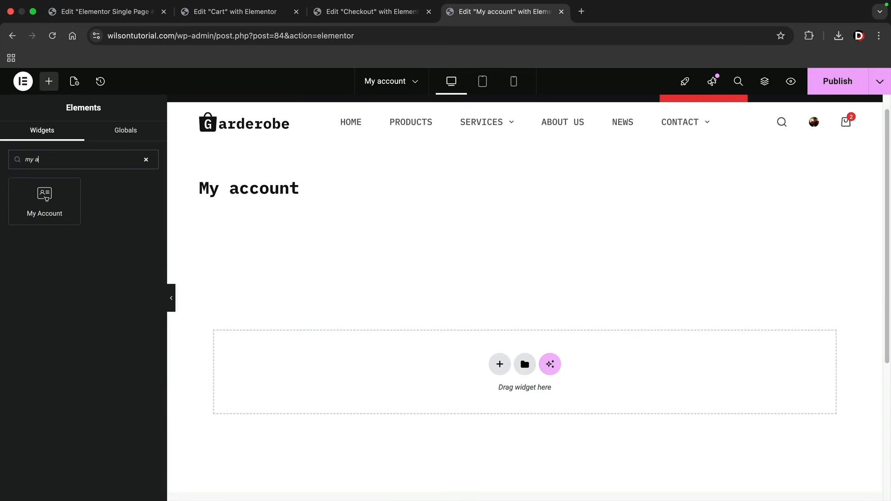
left_click_drag(70, 197, 348, 352)
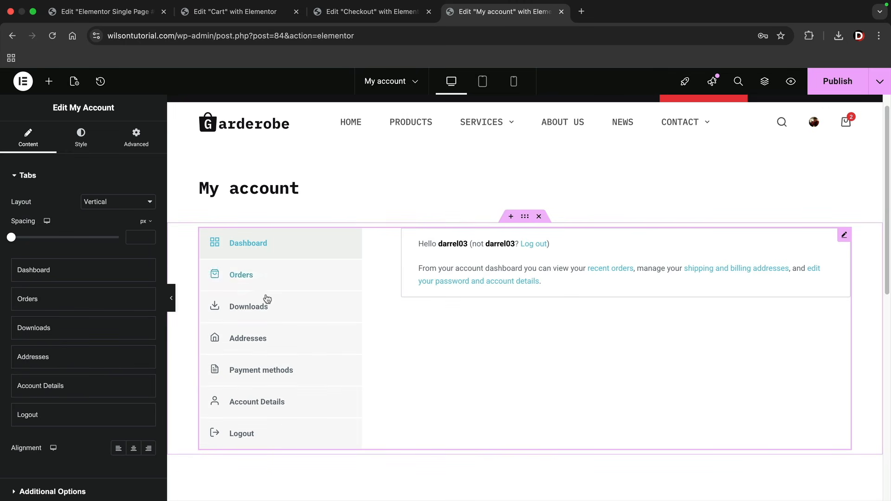
Review the My Account widget's tab and style settings
scroll(279, 321, "down", 1)
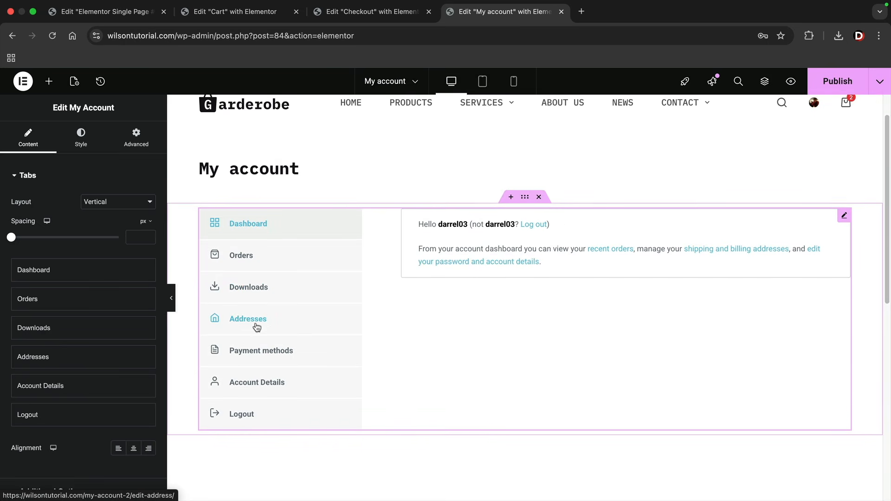
left_click(19, 174)
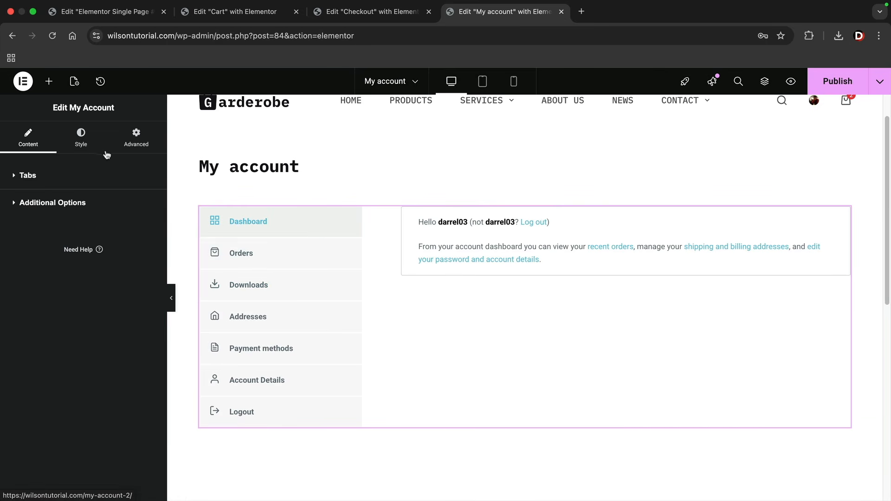
left_click(81, 145)
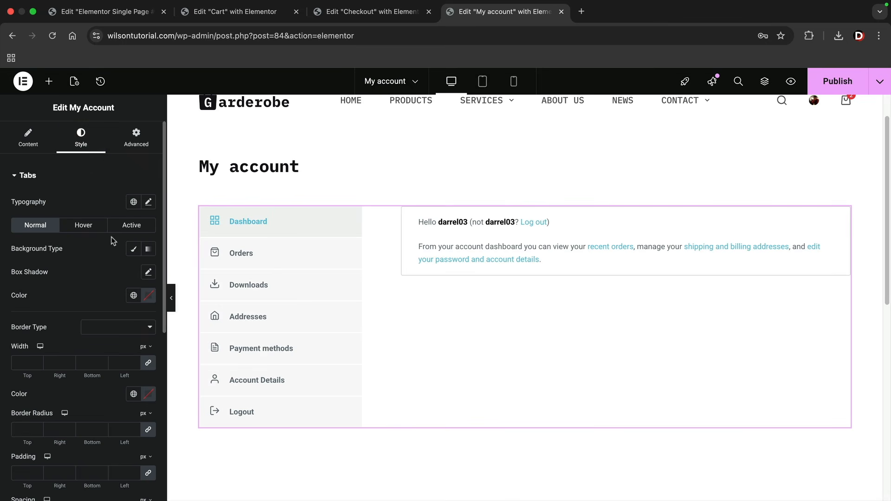
scroll(122, 293, "down", 1)
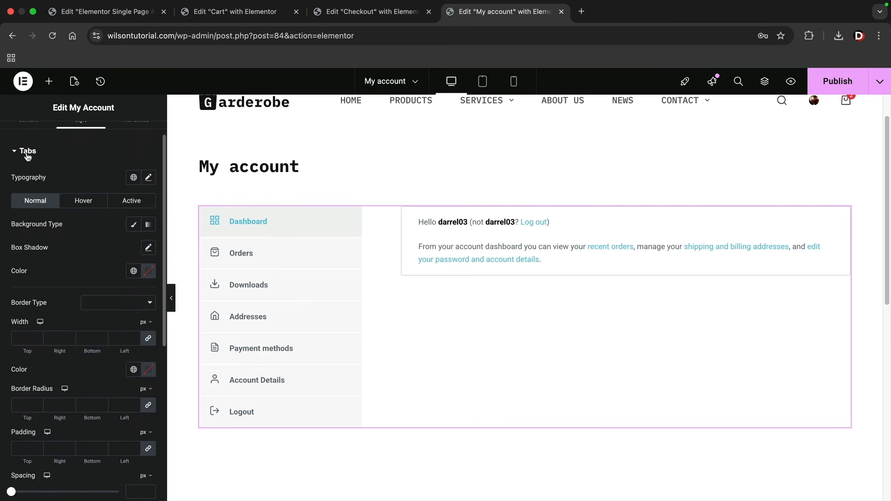
scroll(28, 154, "up", 1)
left_click(28, 140)
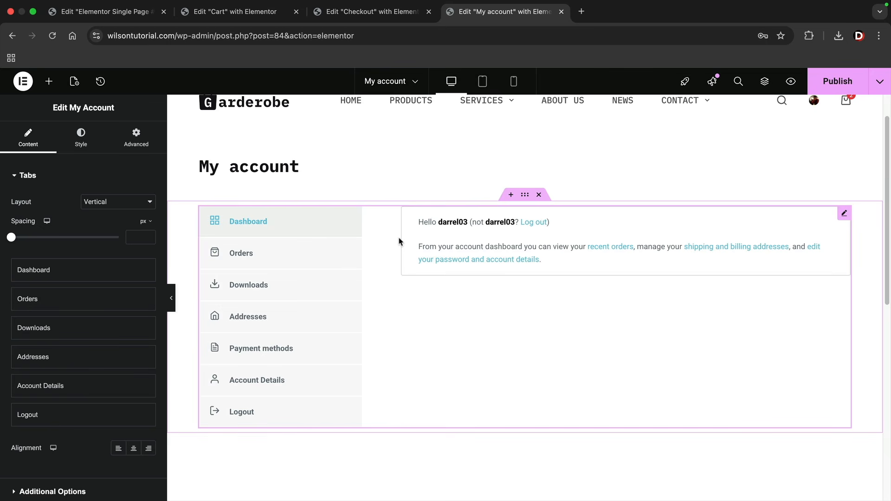
scroll(399, 241, "up", 2)
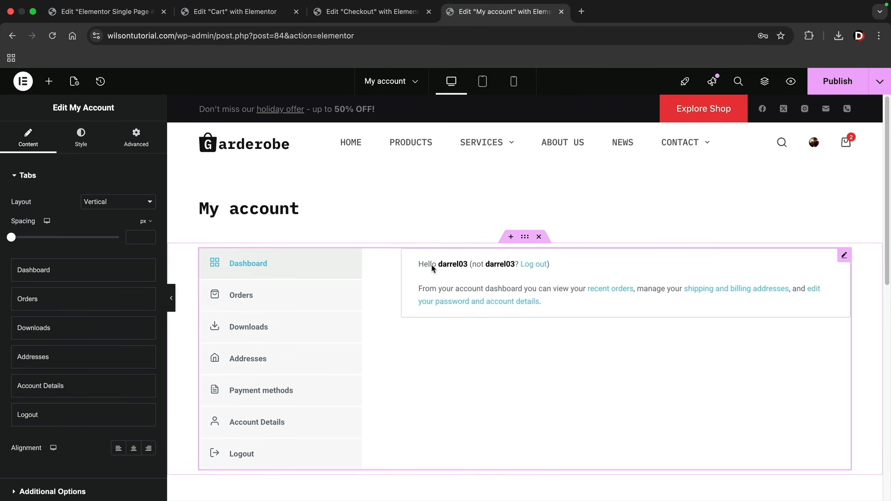
Switch the My Account tabs to Horizontal layout, try each Tabs Position, and settle on Center
left_click(146, 204)
left_click(136, 213)
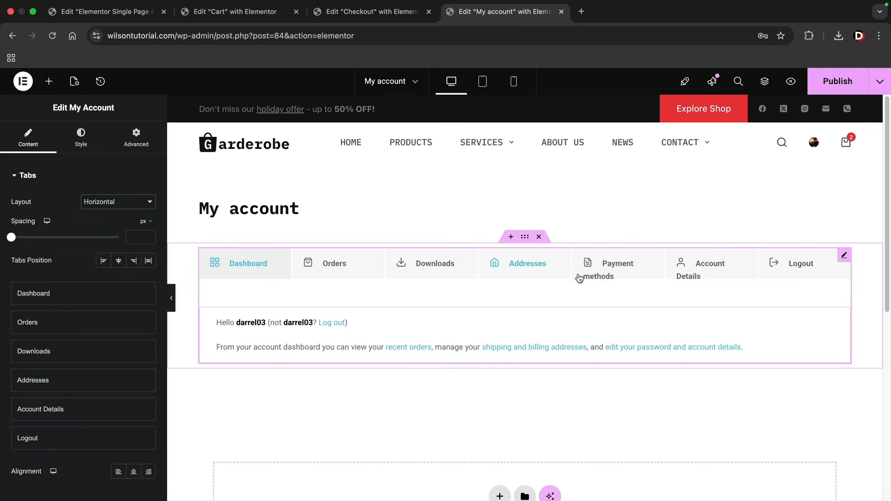
left_click(121, 263)
left_click(135, 264)
left_click(150, 263)
left_click(133, 263)
left_click(119, 263)
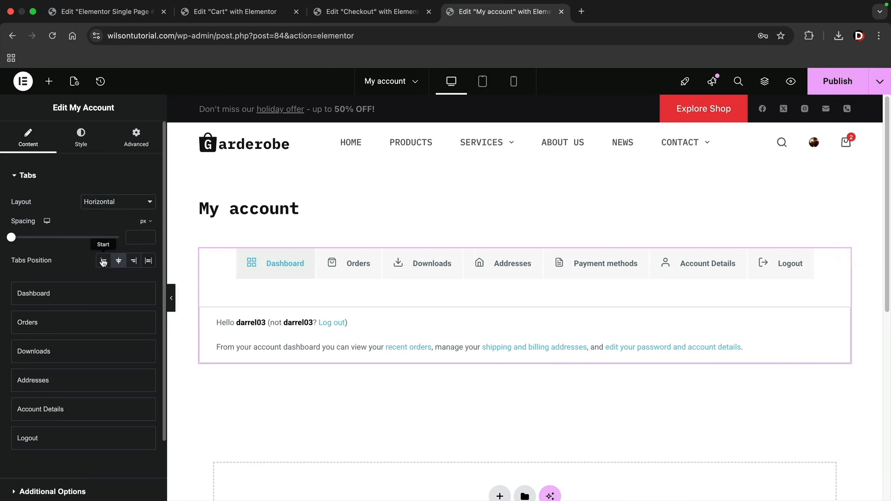
left_click(103, 262)
left_click(118, 261)
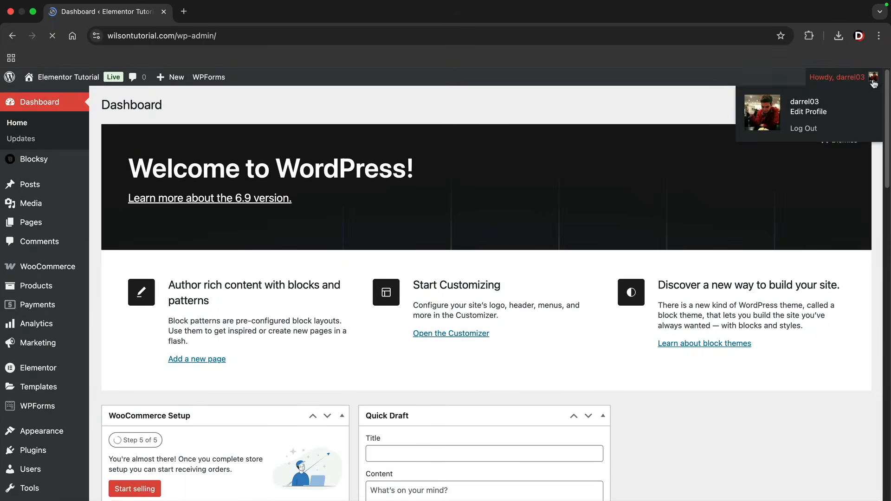
Create a new popup template and insert the 'UI/UX Fundamentals 25% OFF' library design
mouse_move(67, 386)
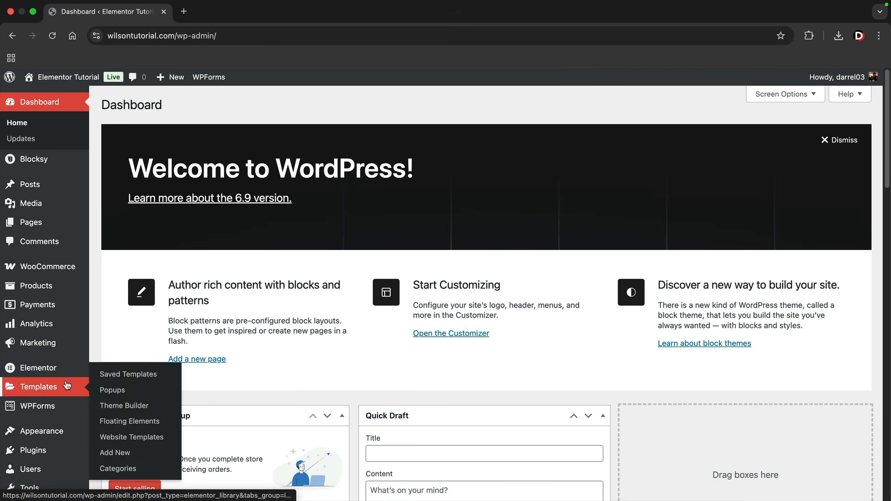
left_click(124, 394)
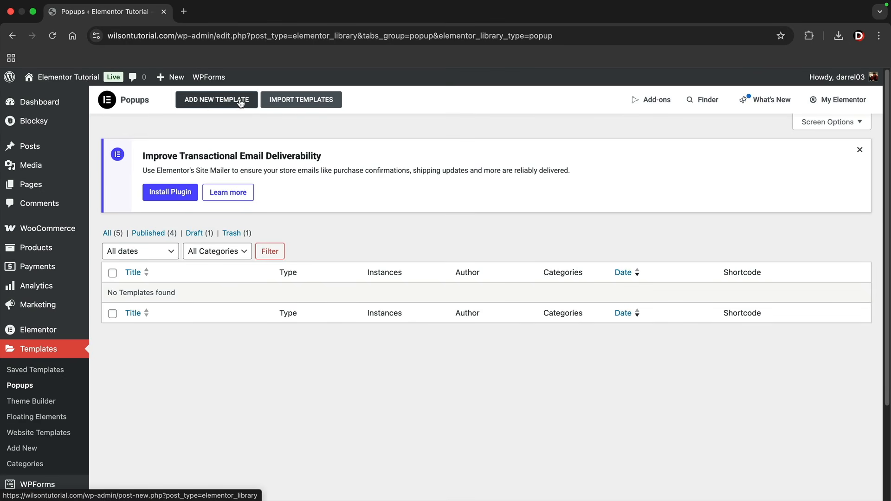
left_click(241, 102)
left_click(520, 373)
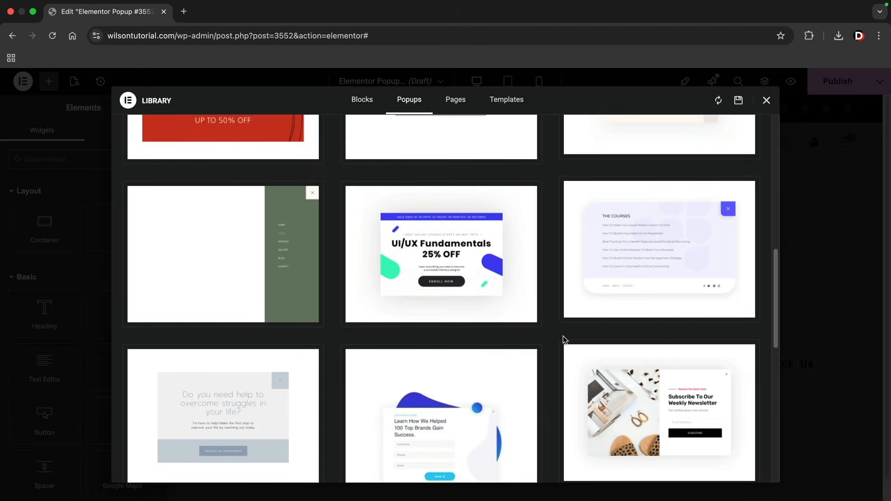
mouse_move(484, 303)
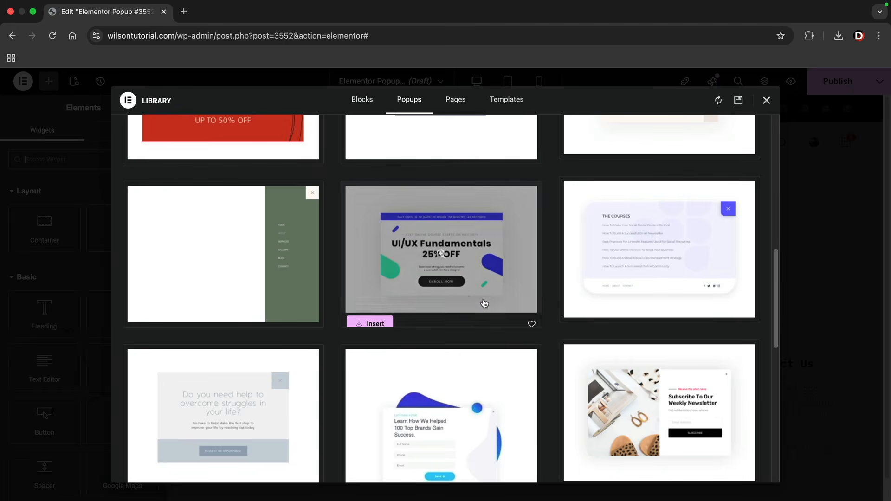
left_click(372, 317)
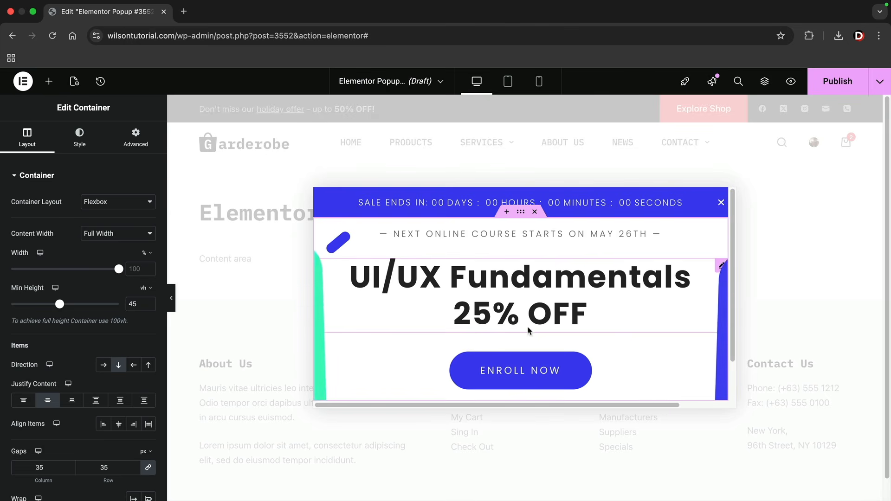
left_click(548, 282)
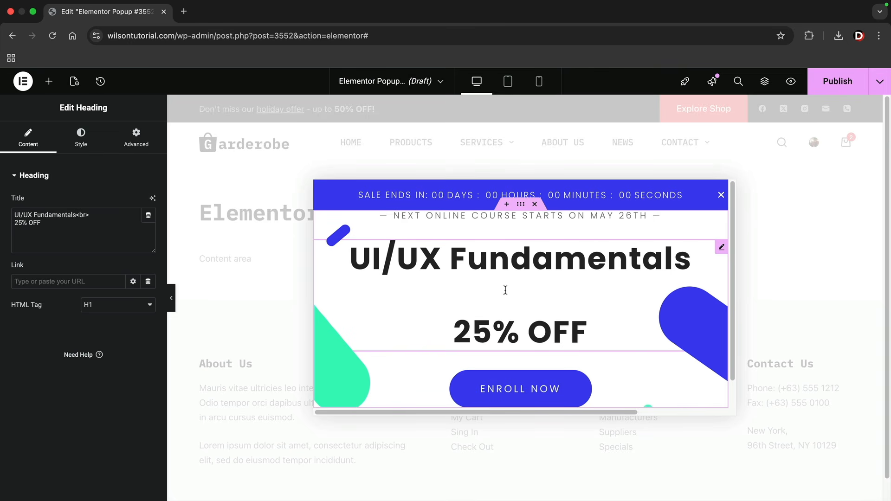
left_click(504, 388)
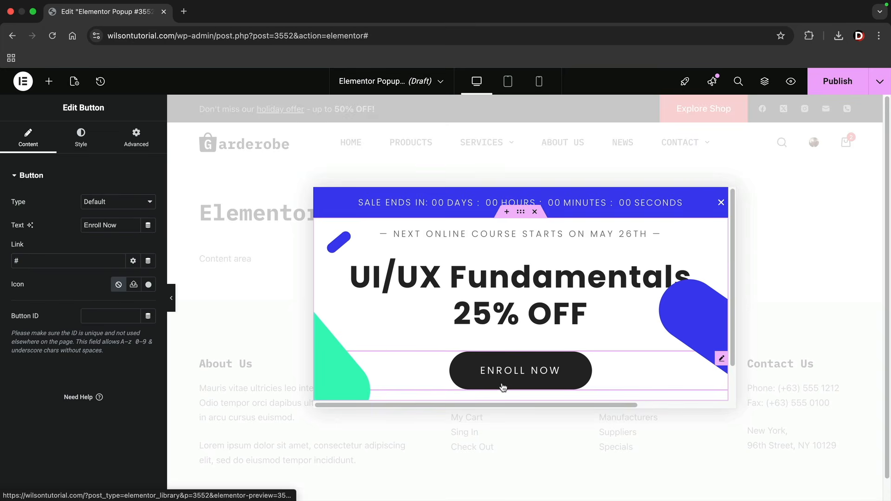
type("shop")
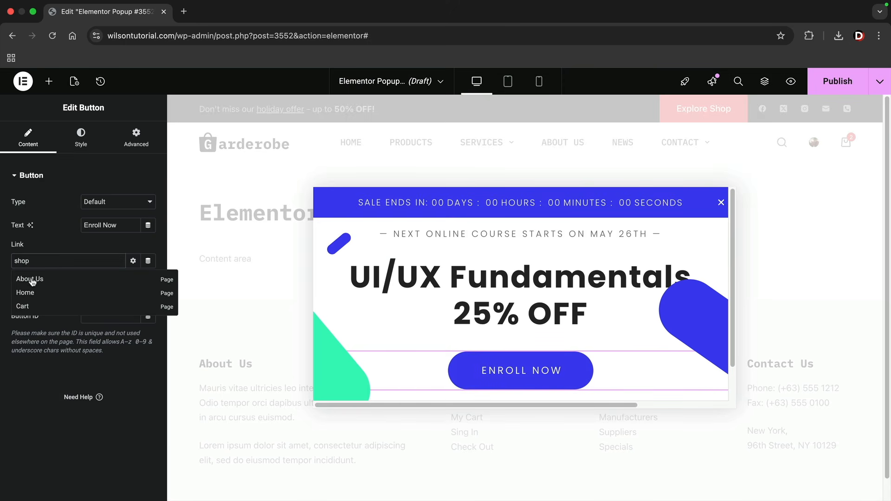
key("BackSpace")
key("BackSpace")
key("BackSpace")
type("products")
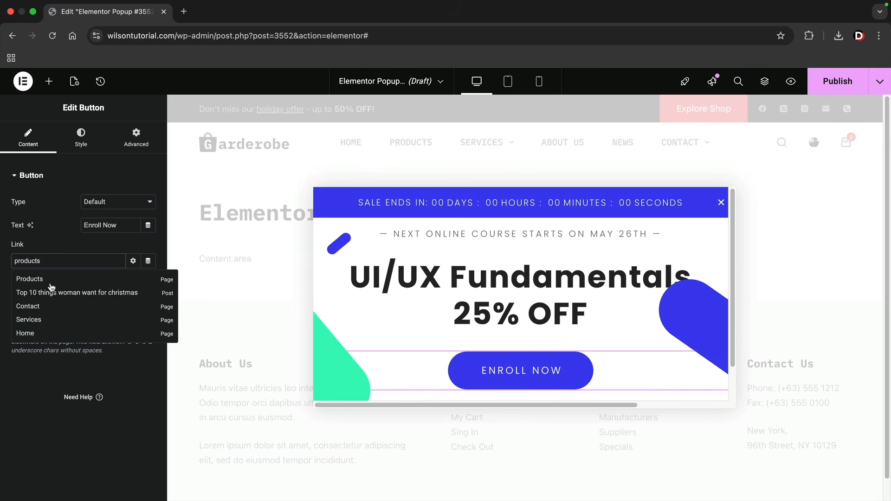
left_click(49, 278)
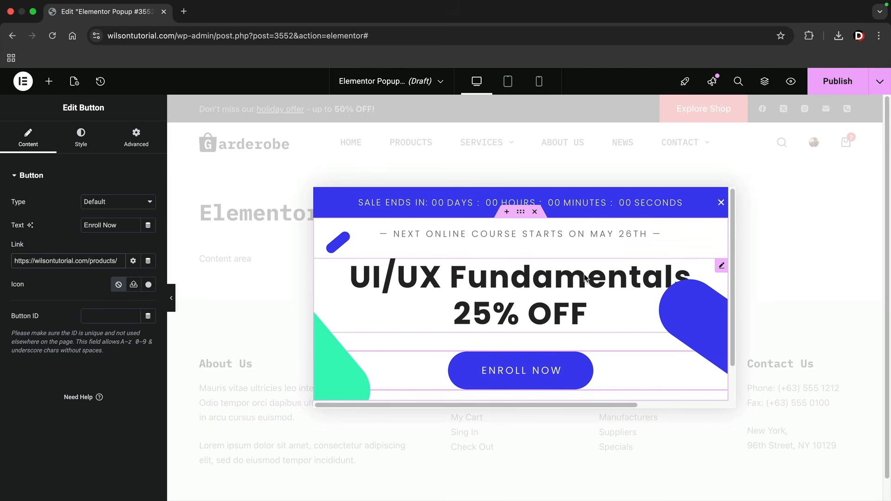
left_click(838, 81)
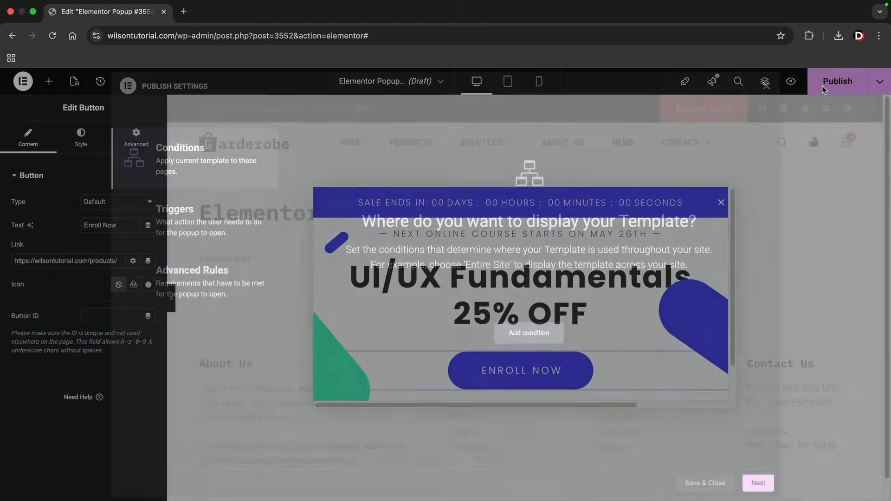
Publish the popup with an Include / Entire site condition, keeping default triggers and advanced rules
left_click(536, 339)
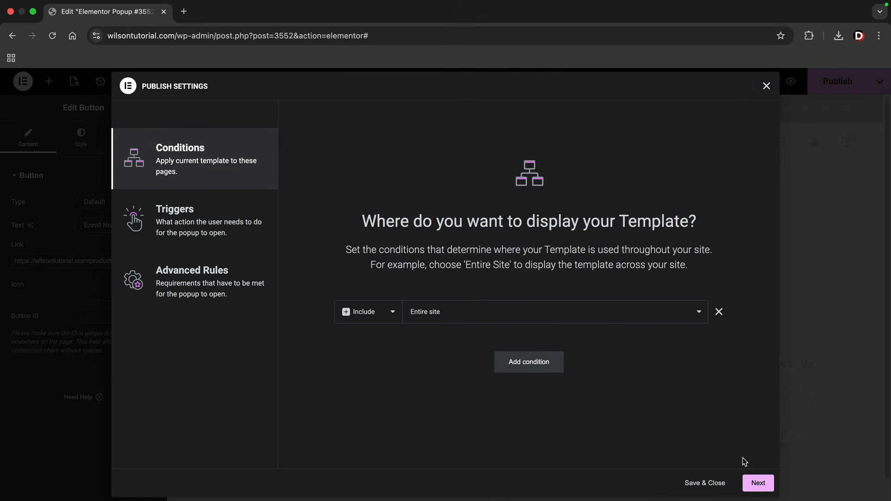
left_click(766, 483)
left_click(756, 483)
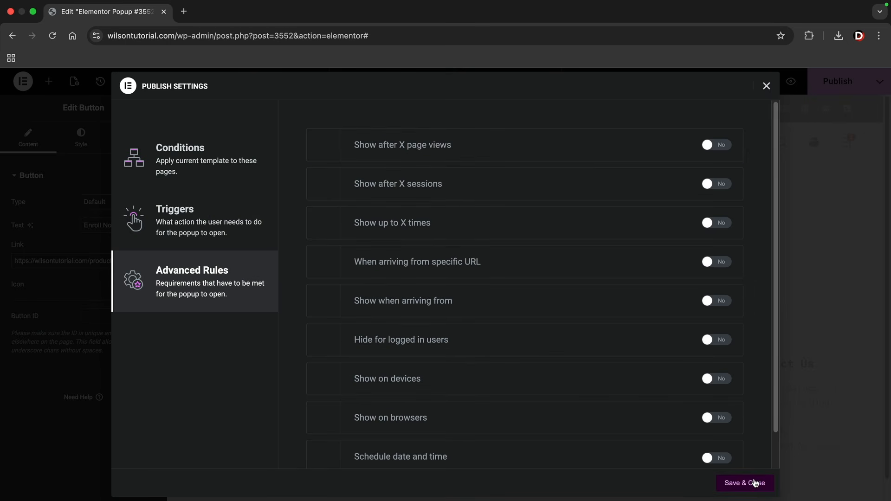
left_click(754, 482)
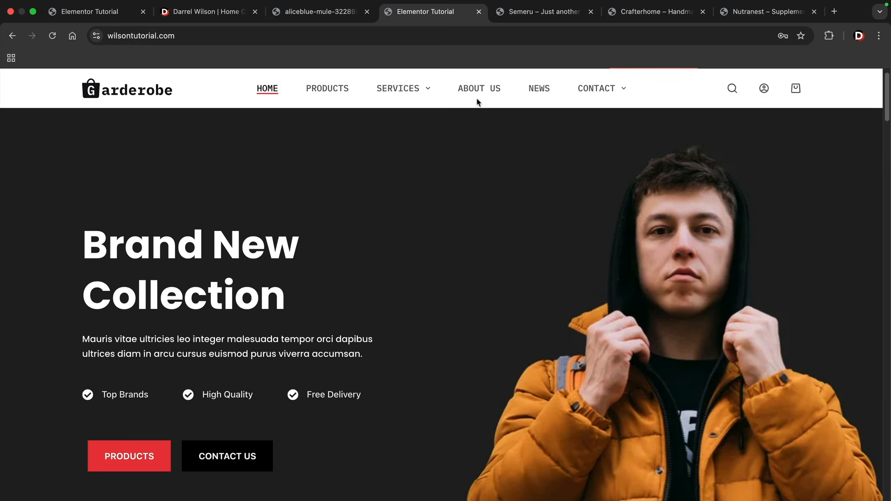
Browse the Elementor Pro Templates category on darrelwilson.com
left_click(229, 13)
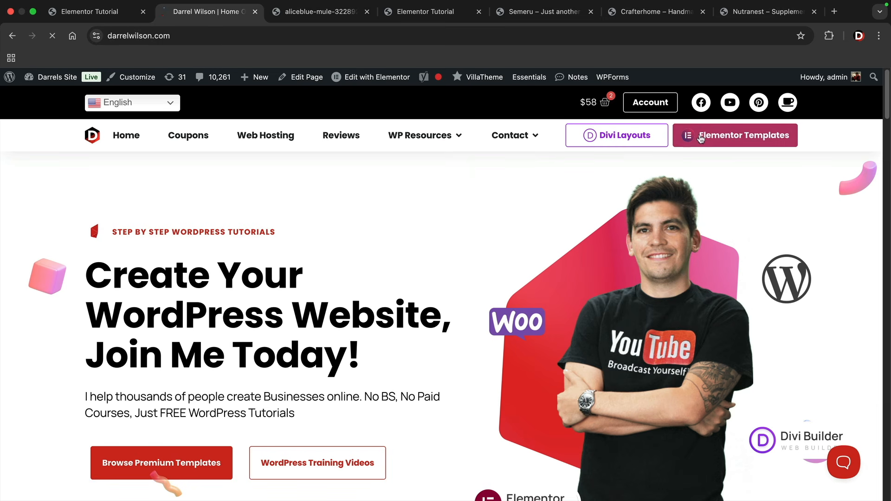
left_click(702, 141)
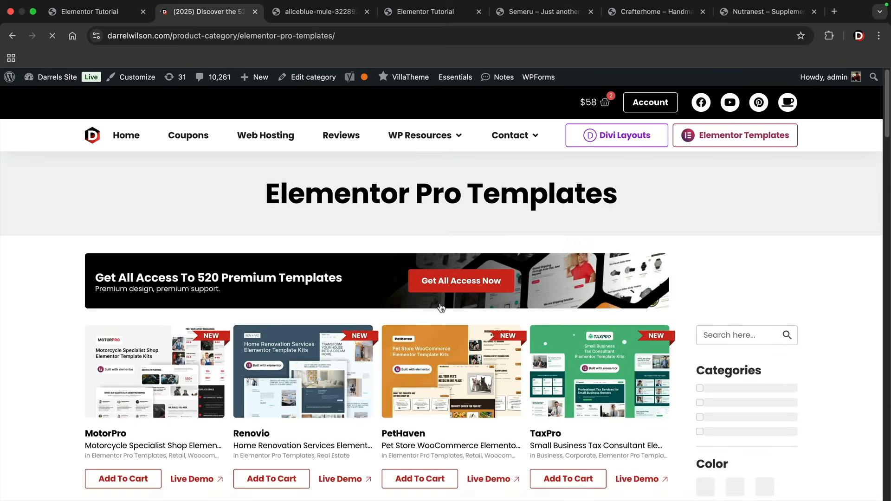
scroll(464, 304, "down", 4)
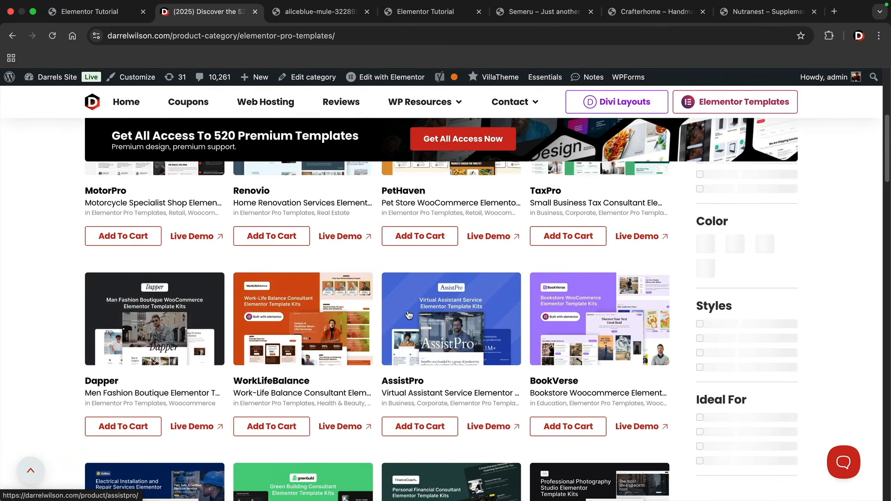
scroll(442, 309, "down", 2)
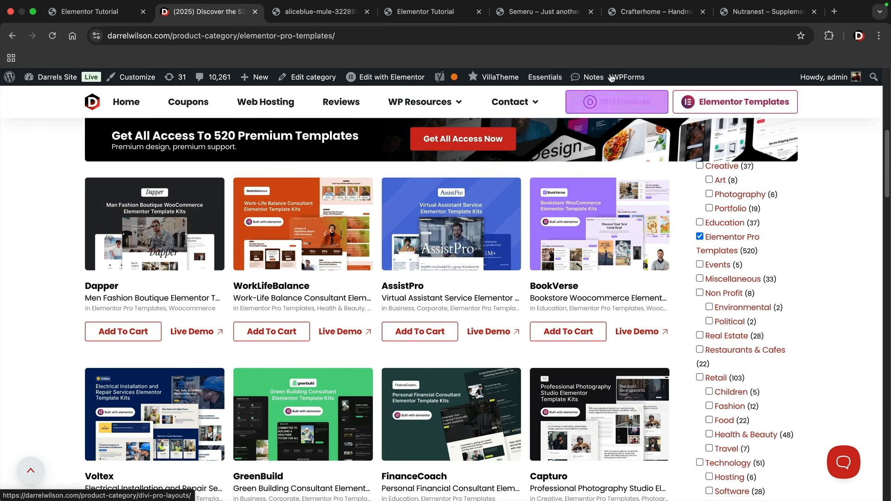
left_click(557, 14)
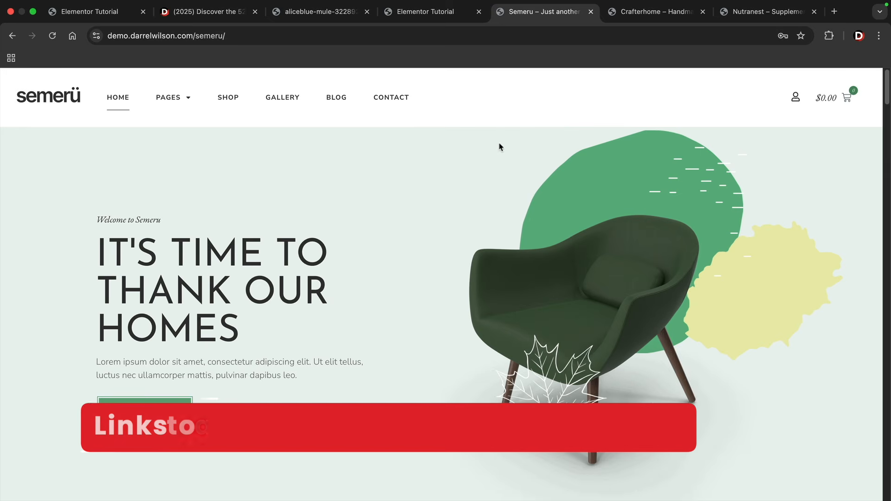
Browse the Semeru demo's shop products, then return to its homepage
left_click(235, 102)
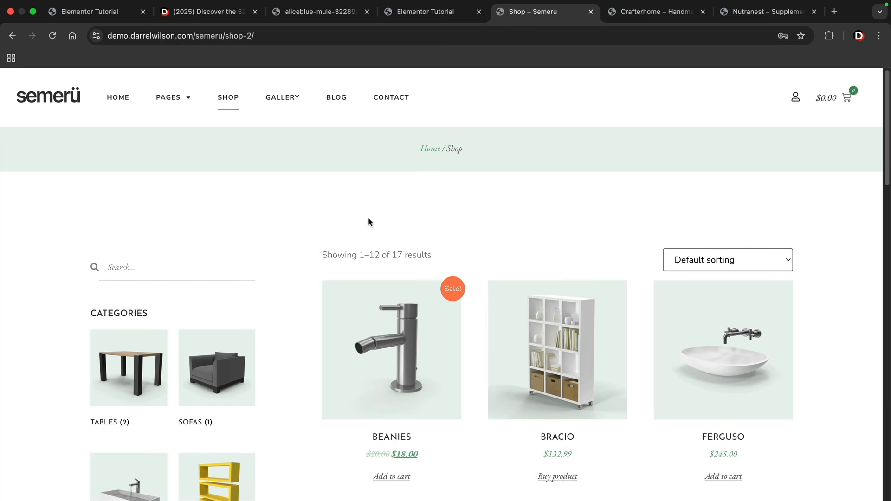
scroll(369, 223, "down", 3)
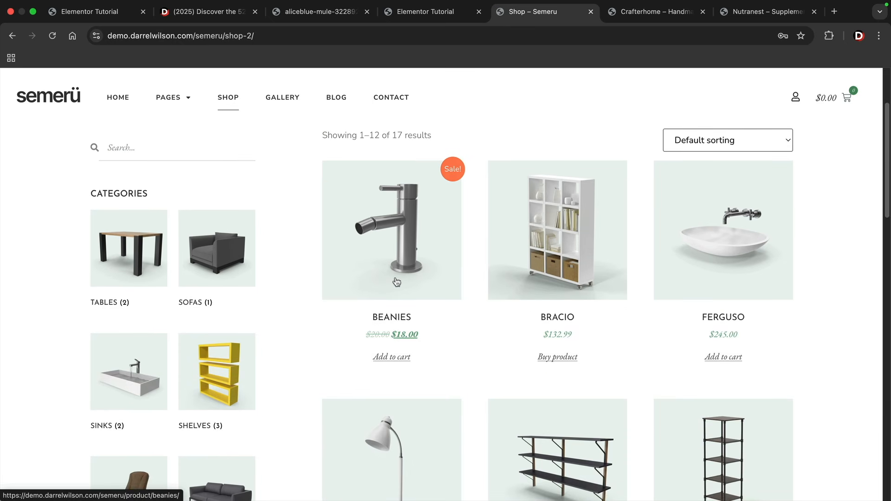
scroll(396, 283, "down", 5)
scroll(396, 283, "down", 7)
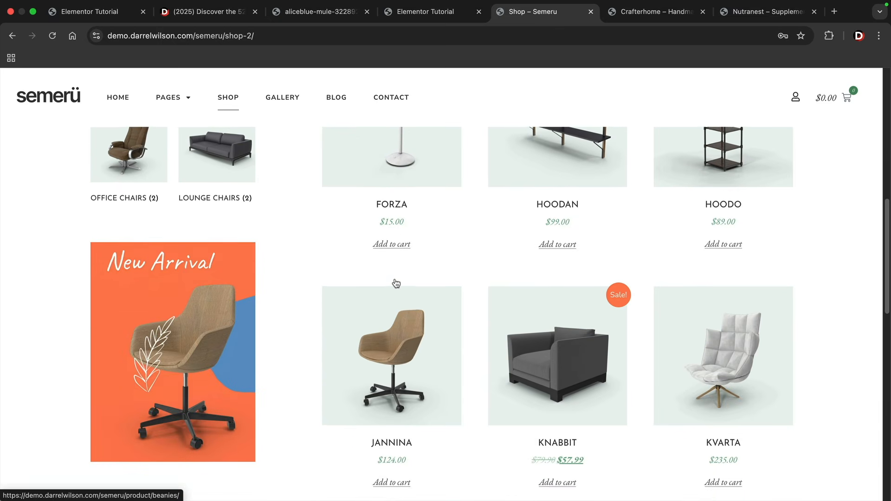
scroll(397, 282, "down", 2)
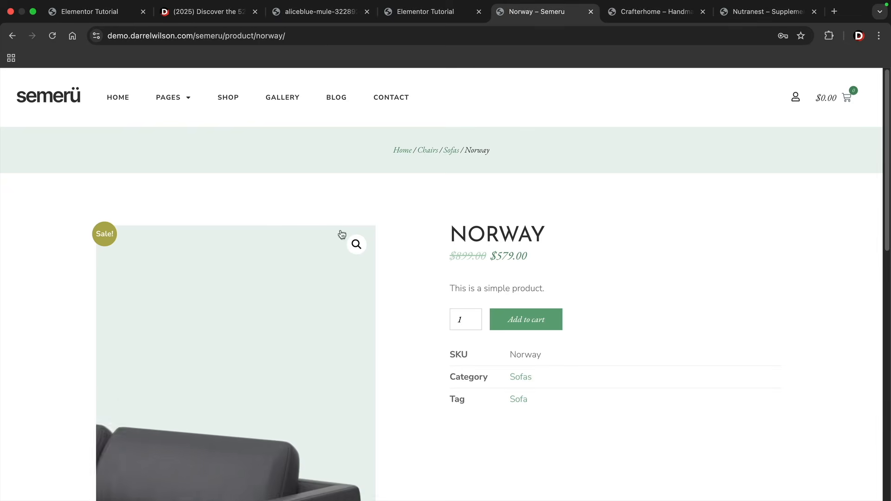
left_click(117, 101)
mouse_move(187, 101)
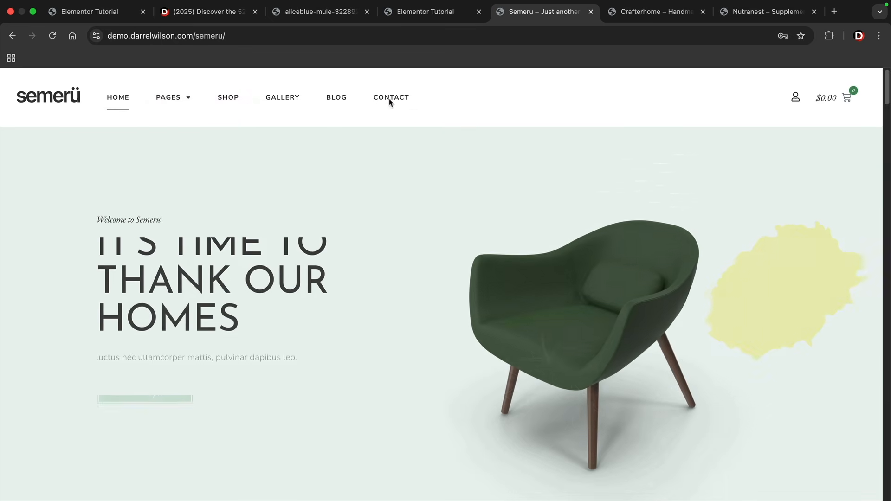
Look over the Crafterhome demo, then scroll through the Nutranest supplement demo
left_click(628, 11)
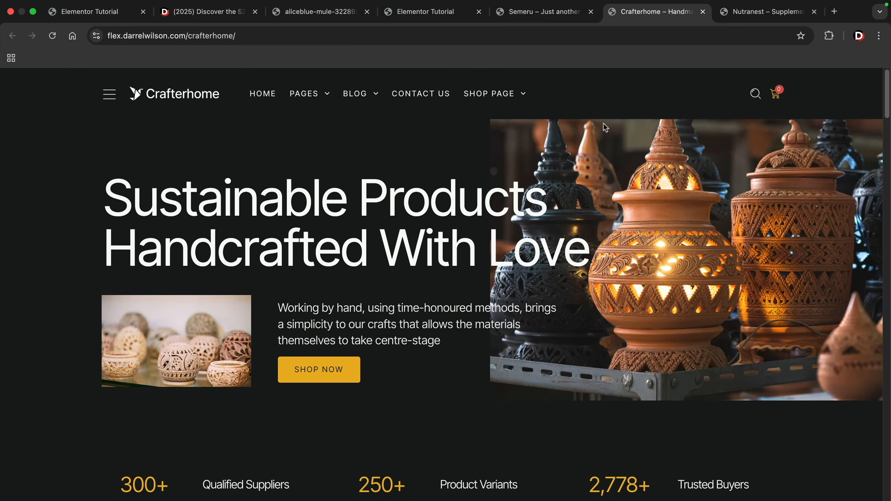
left_click(755, 12)
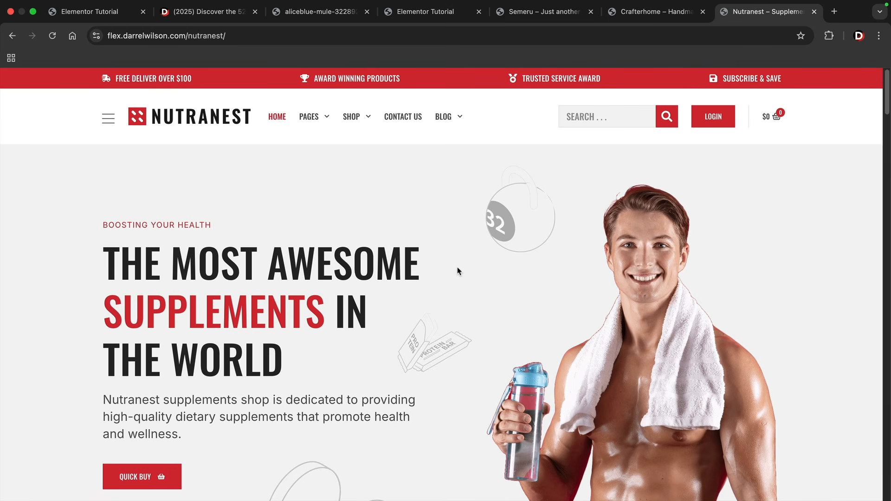
scroll(457, 271, "down", 1)
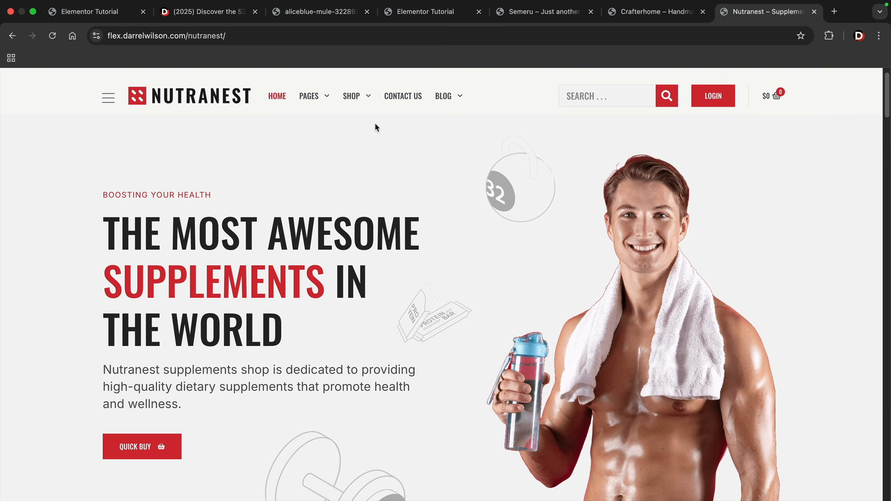
Search the templates catalogue for 'semeru' and open the Semeru furniture template kit page
left_click(219, 22)
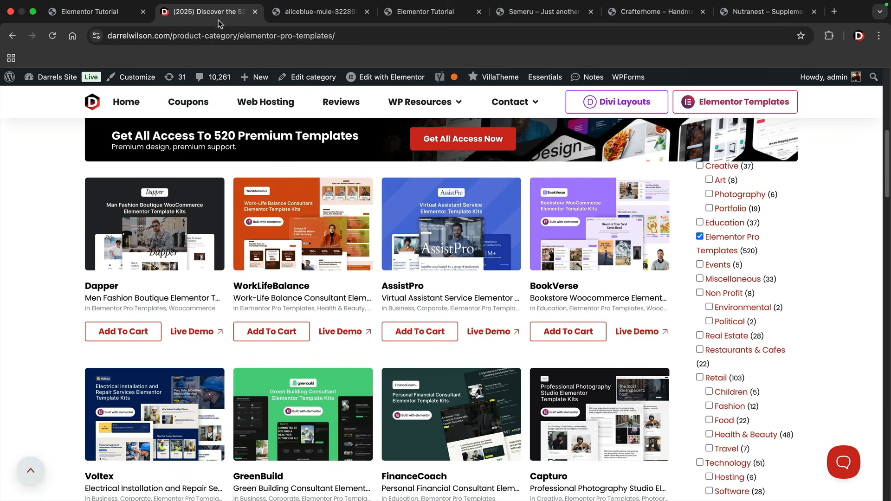
scroll(721, 228, "up", 5)
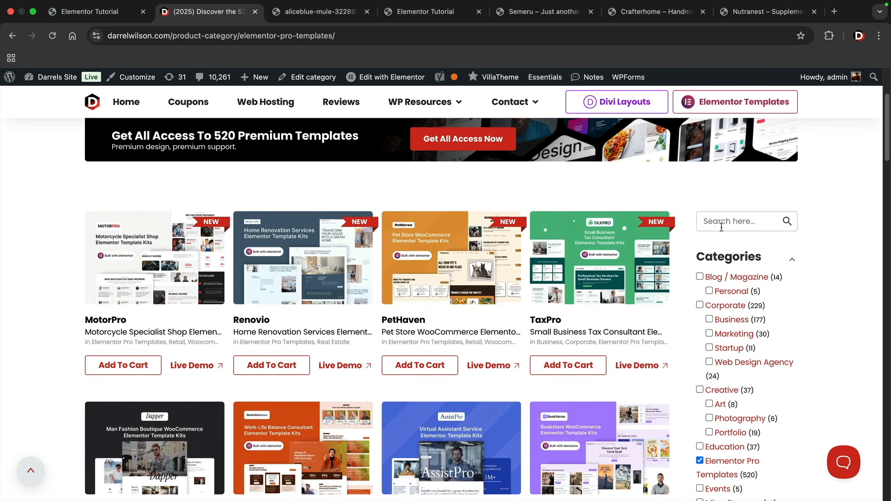
left_click(527, 19)
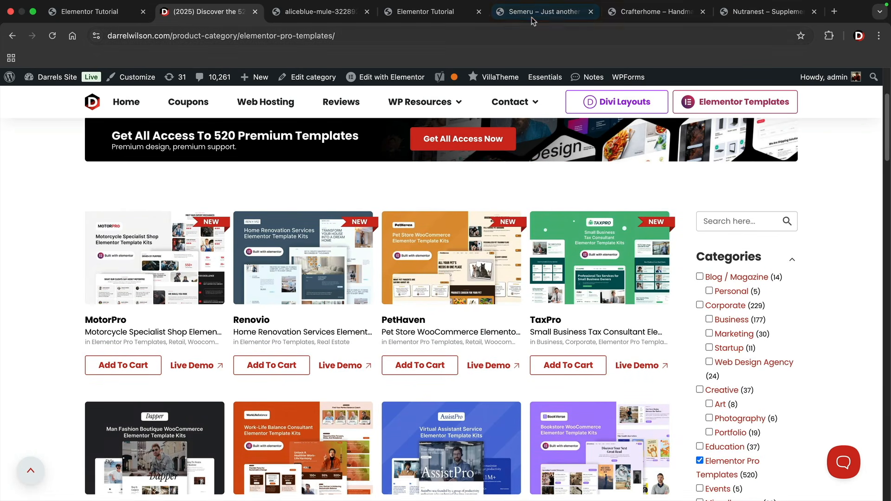
left_click(246, 14)
left_click(727, 214)
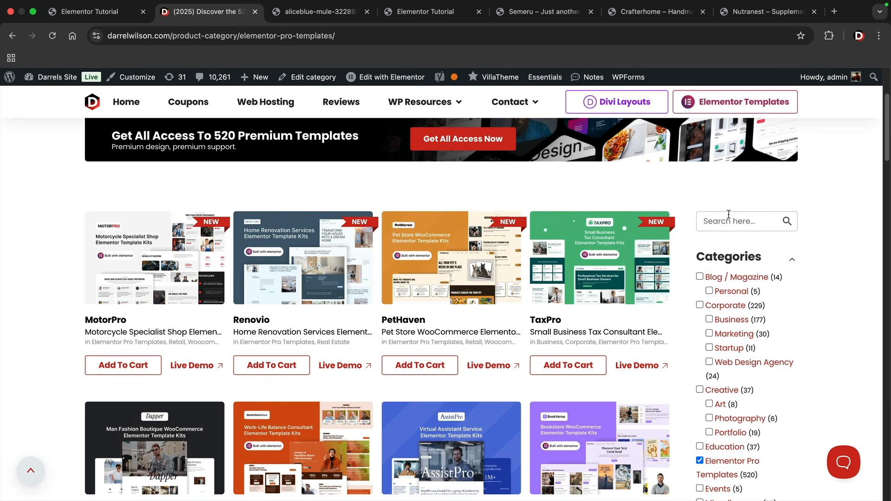
type("semeru")
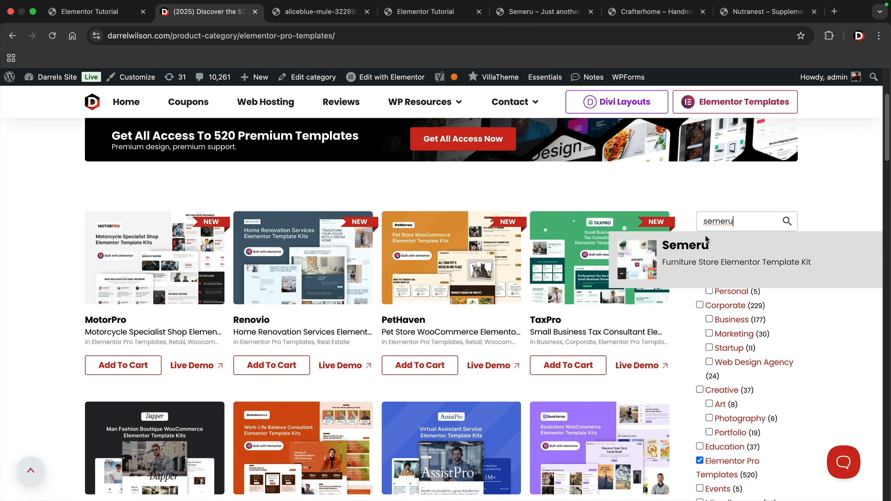
left_click(688, 252)
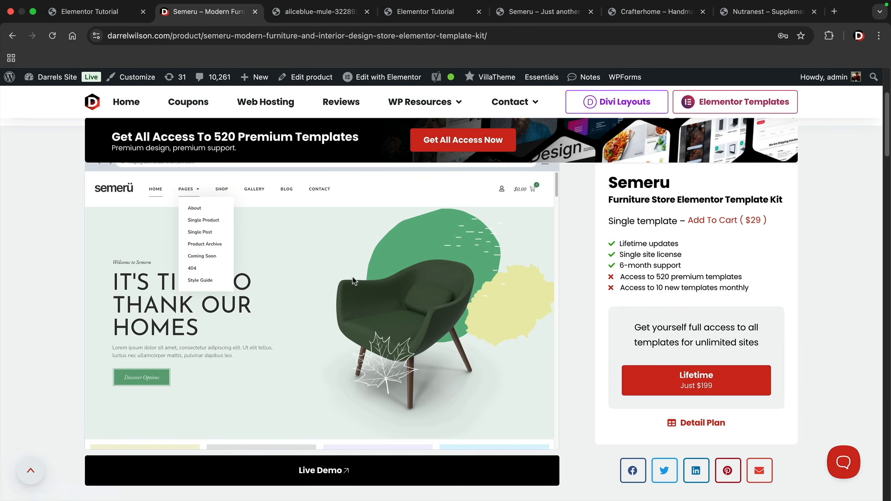
scroll(378, 295, "down", 5)
scroll(379, 295, "down", 5)
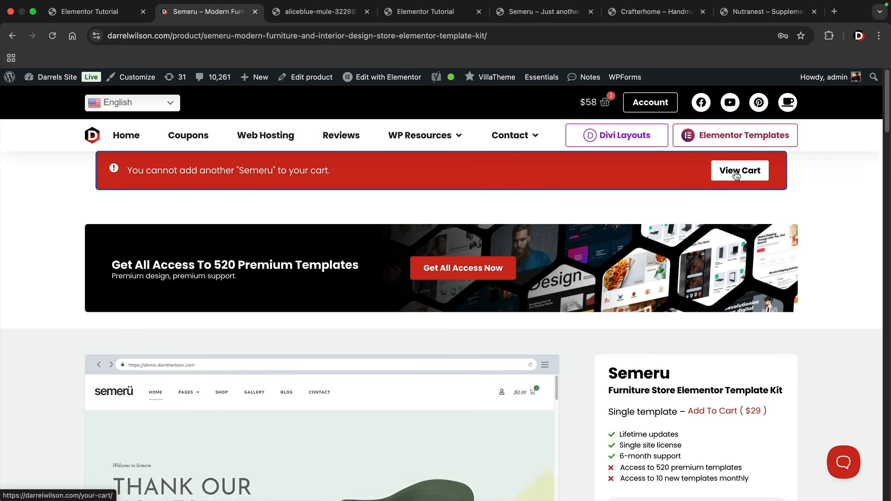
Remove Intellisense from the cart, leaving only Semeru
left_click(734, 176)
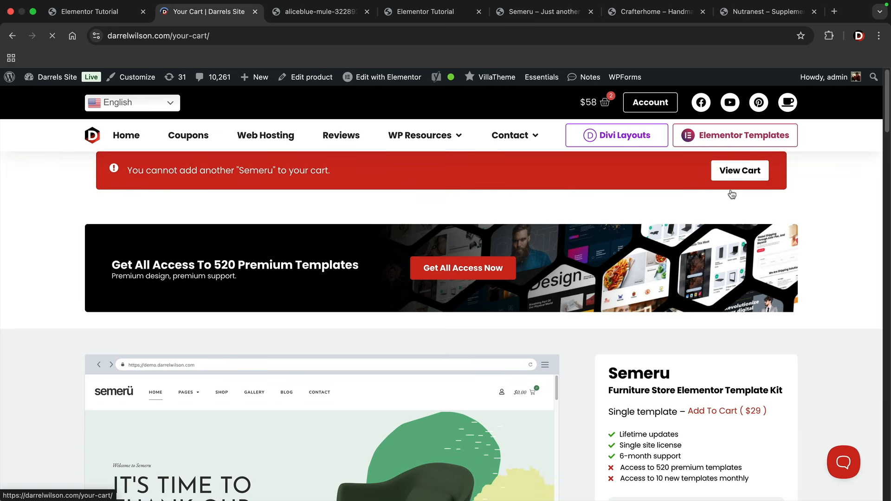
scroll(600, 247, "down", 2)
scroll(601, 248, "down", 1)
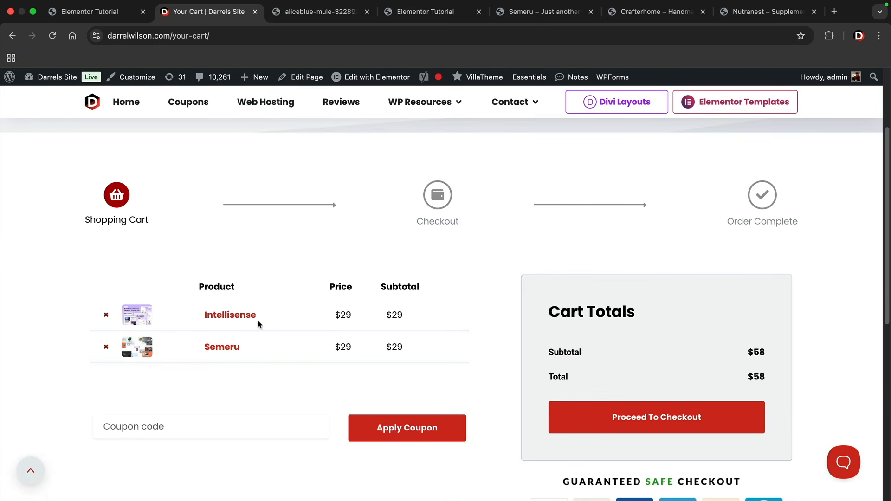
left_click(106, 316)
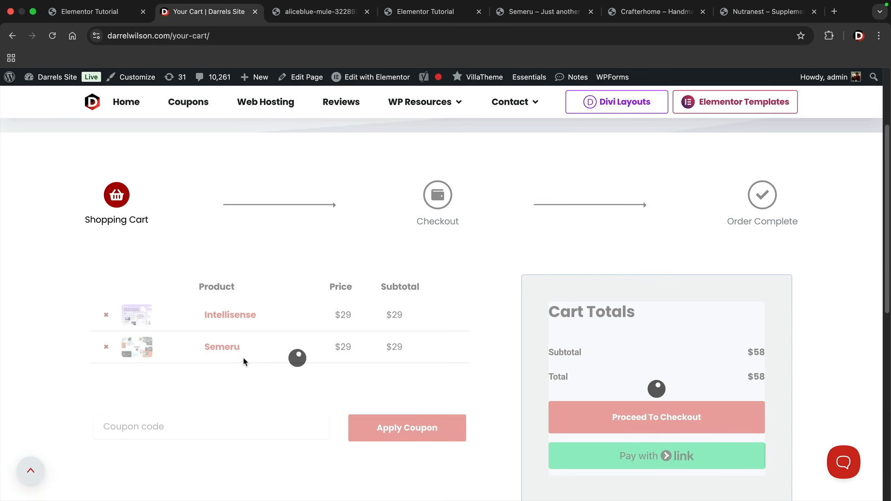
Apply coupon free50 to bring the total to $0 and proceed to checkout
scroll(245, 362, "down", 1)
scroll(245, 362, "down", 1)
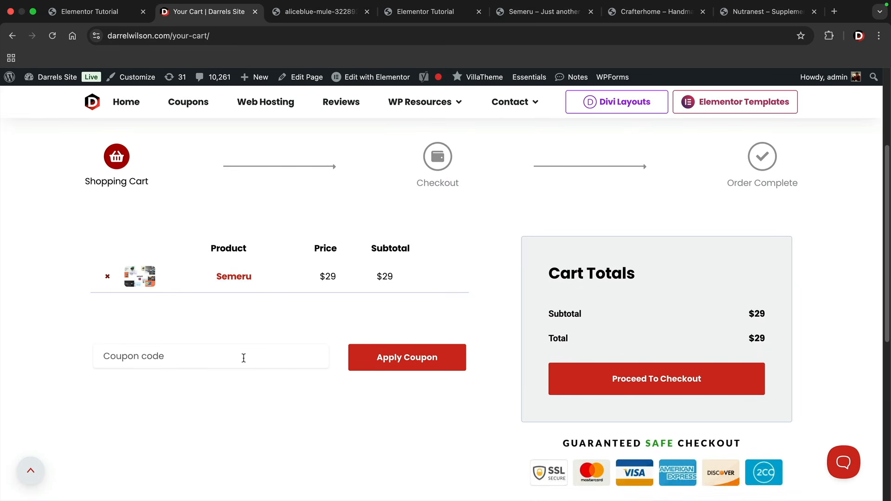
left_click(245, 357)
type("free50")
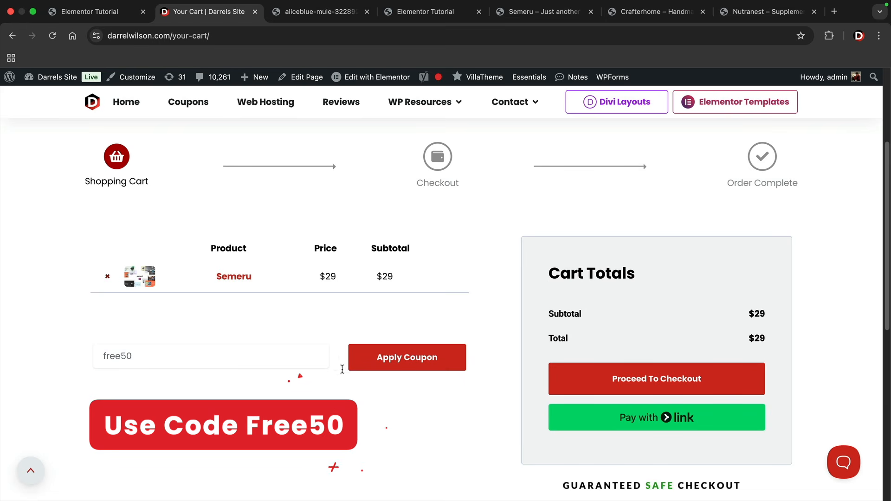
left_click(408, 360)
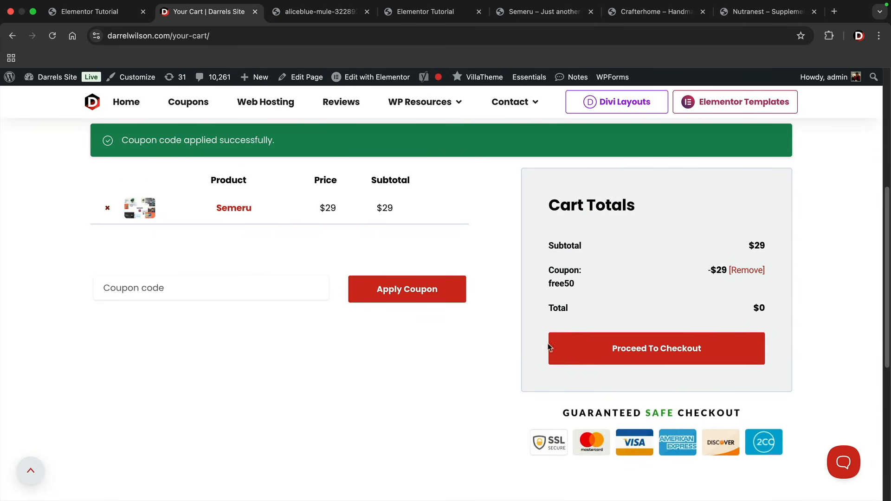
left_click(634, 343)
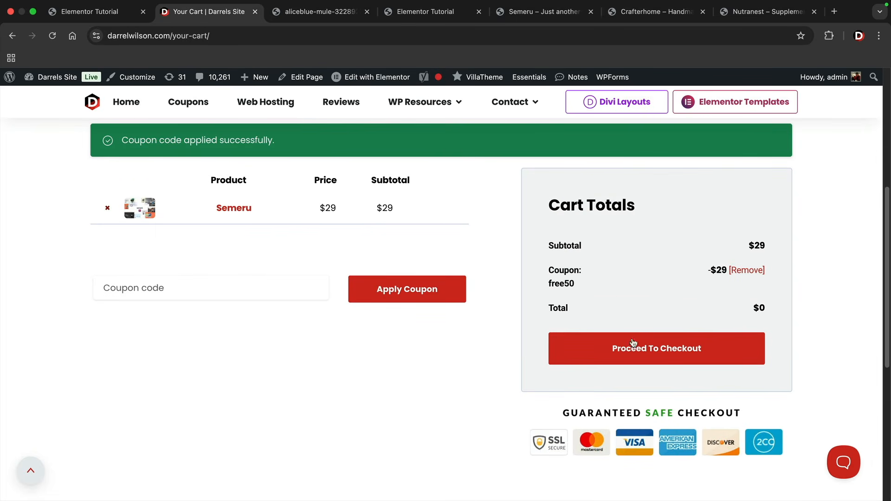
left_click(667, 351)
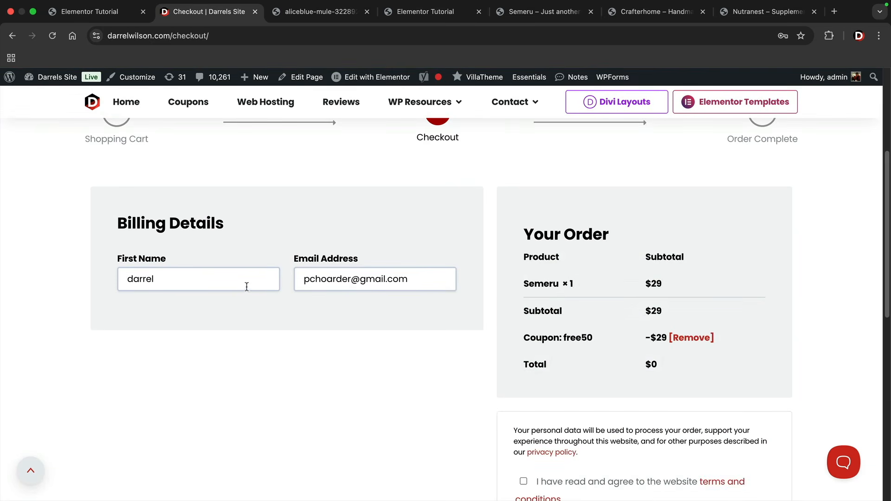
Place the free Semeru order and download semeru-elementor-kit.zip
scroll(572, 312, "down", 5)
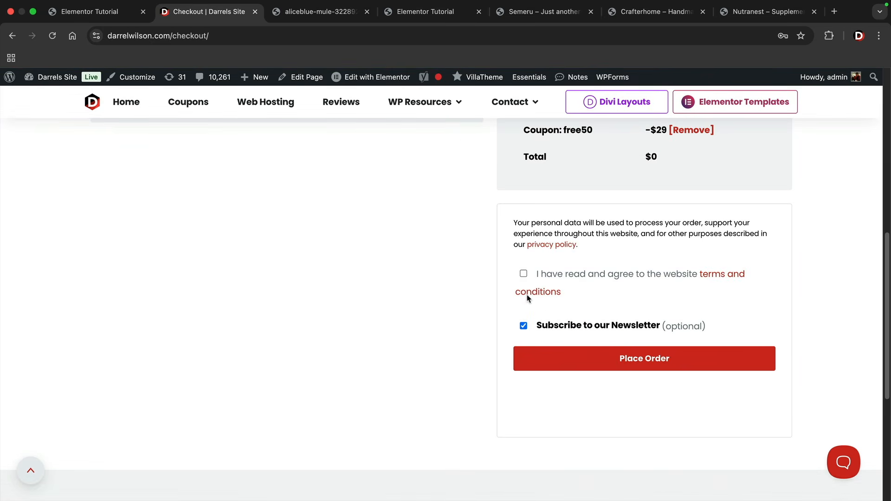
left_click(599, 364)
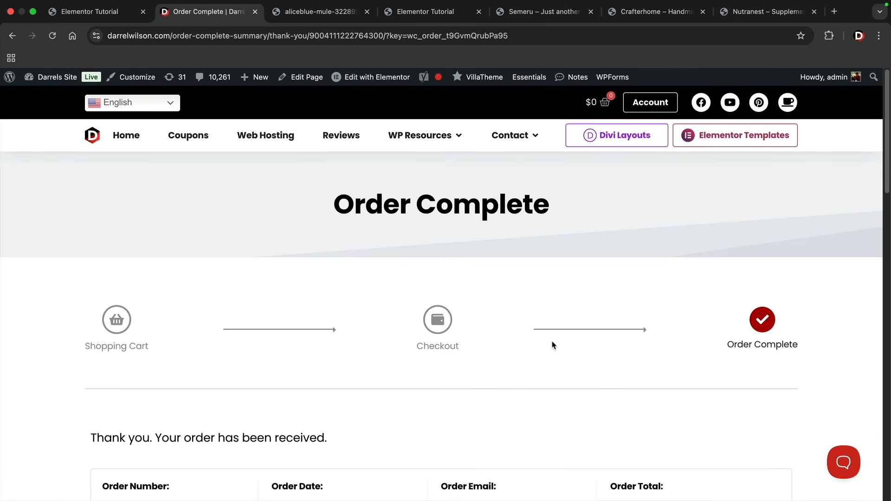
scroll(552, 346, "down", 9)
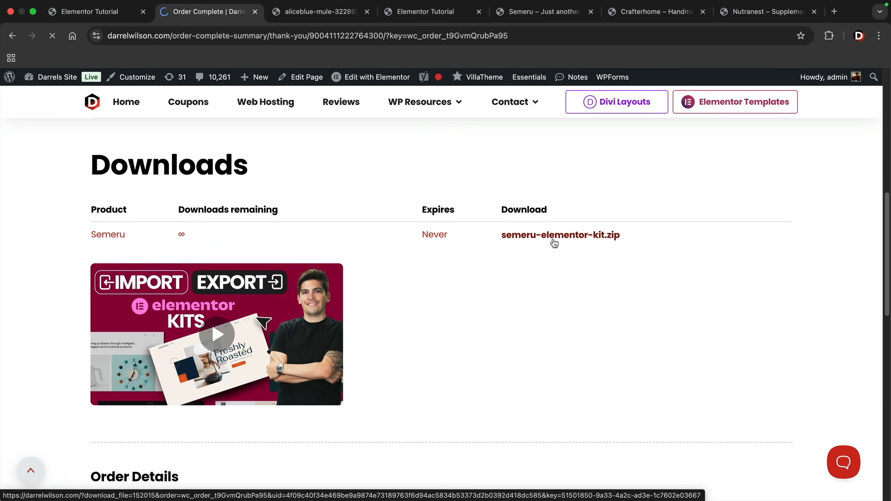
left_click(556, 239)
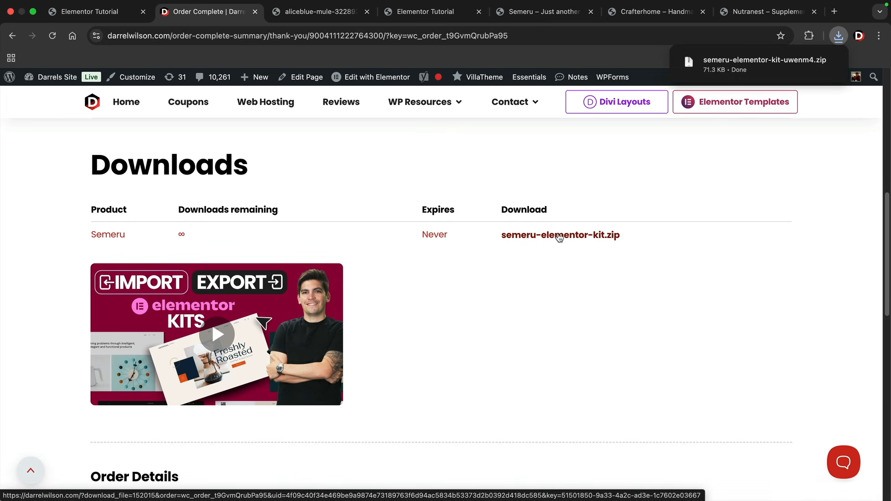
left_click(338, 14)
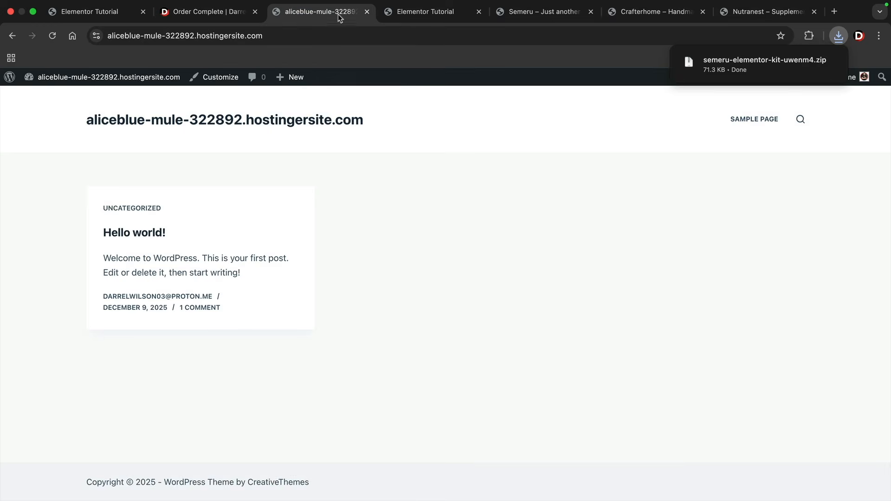
Search the Add Plugins directory for WP Reset
mouse_move(84, 83)
left_click(67, 98)
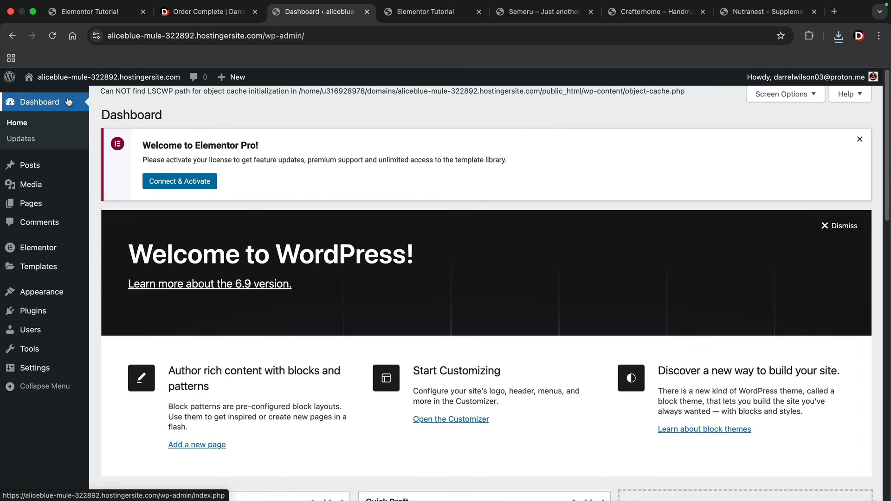
mouse_move(43, 311)
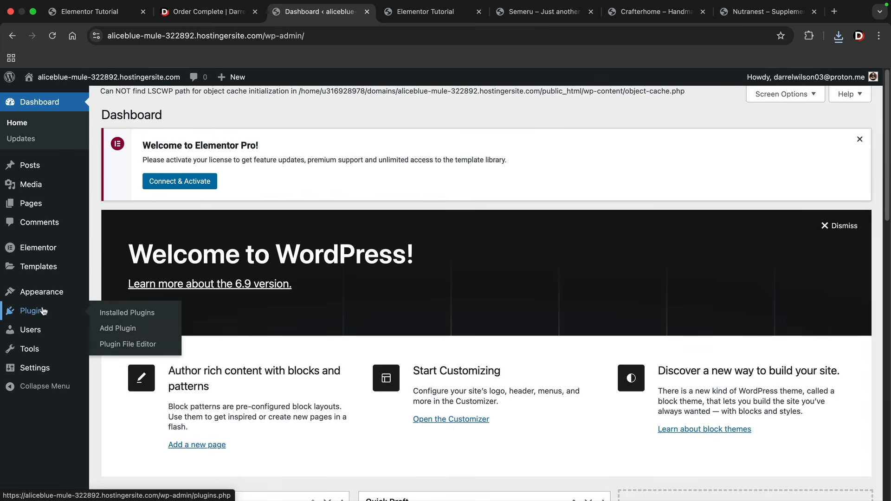
left_click(115, 329)
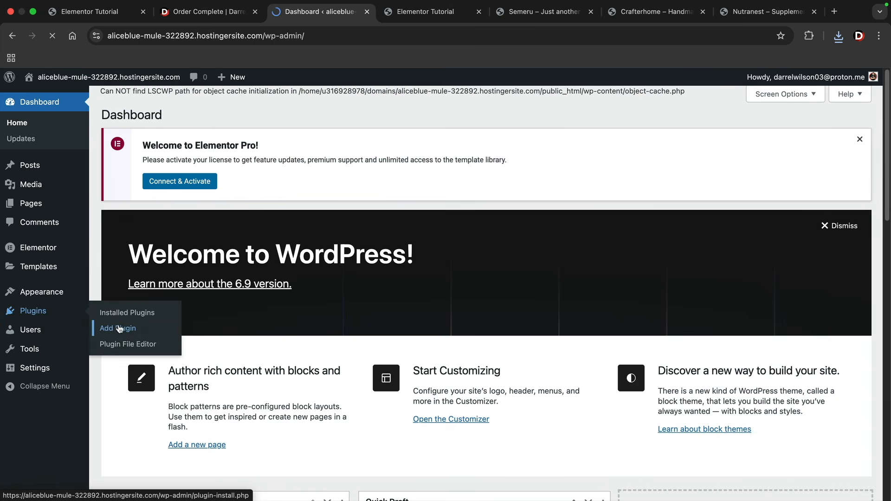
left_click(707, 171)
type("wp reset")
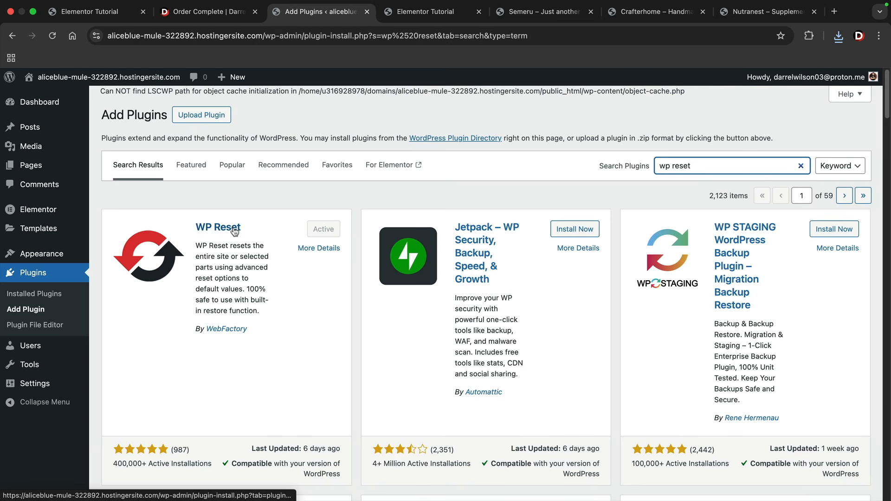
Connect and activate the Elementor Pro licence from the installed plugins list
mouse_move(57, 85)
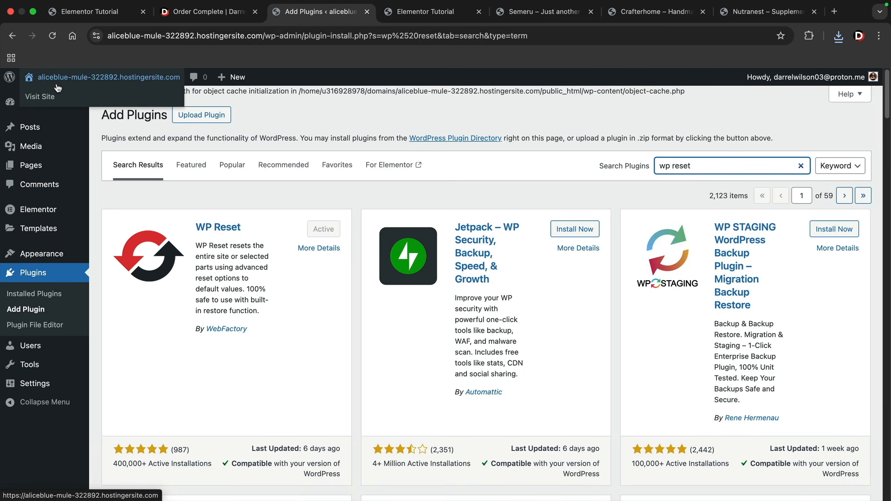
left_click(48, 293)
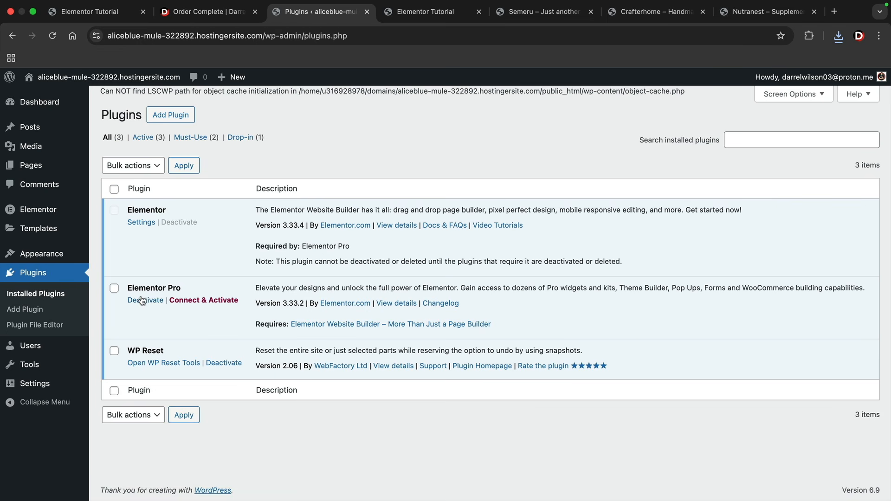
left_click(195, 304)
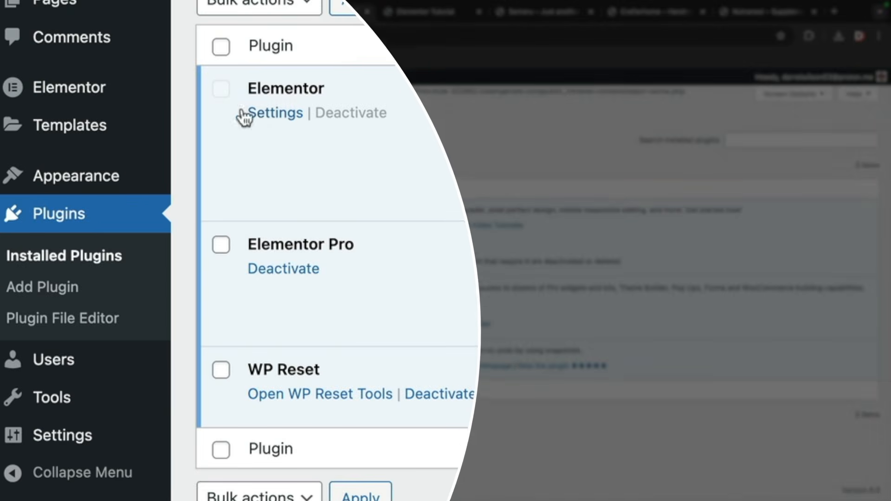
Show the Website Templates section of Elementor's Tools page
mouse_move(51, 212)
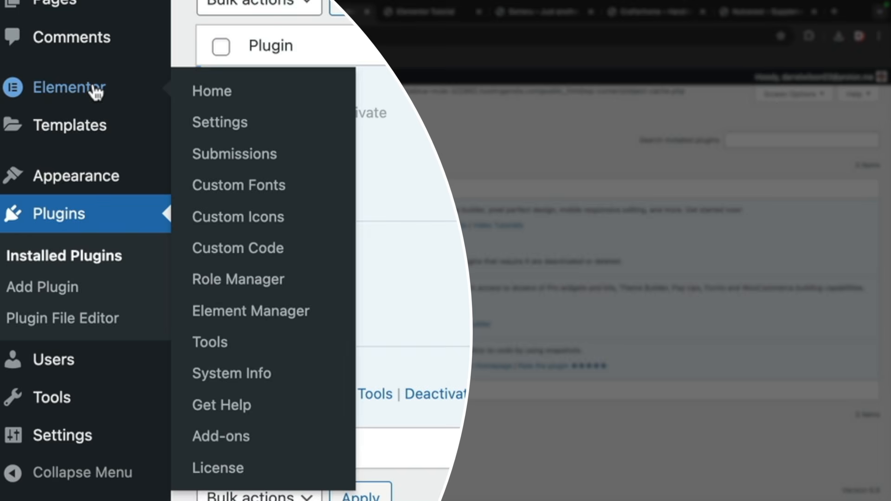
left_click(289, 346)
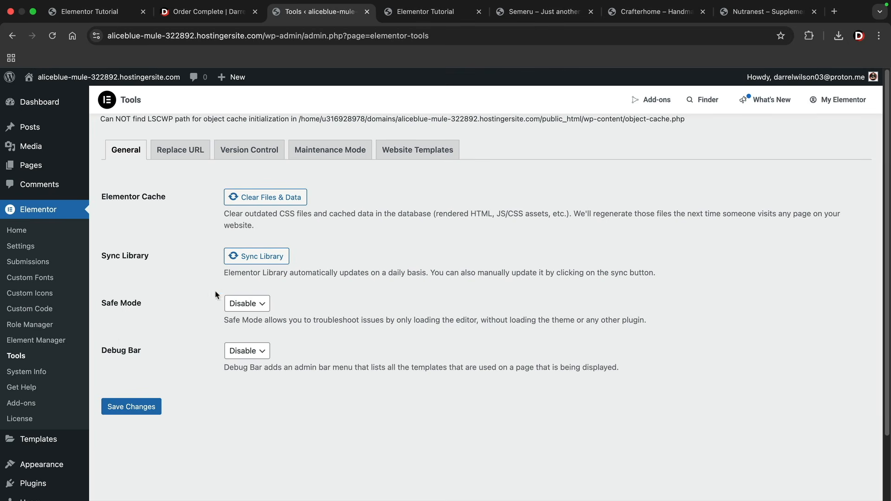
left_click(408, 152)
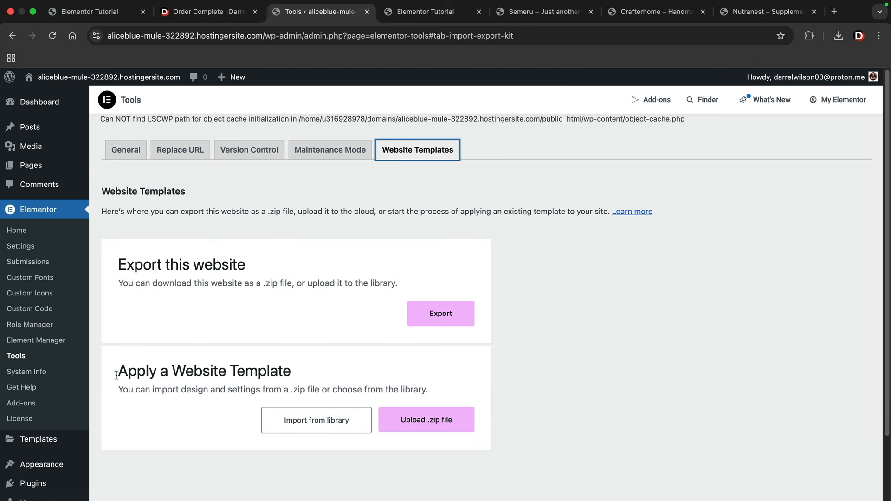
Upload the downloaded Semeru kit zip under Apply a Website Template
left_click_drag(116, 375, 269, 375)
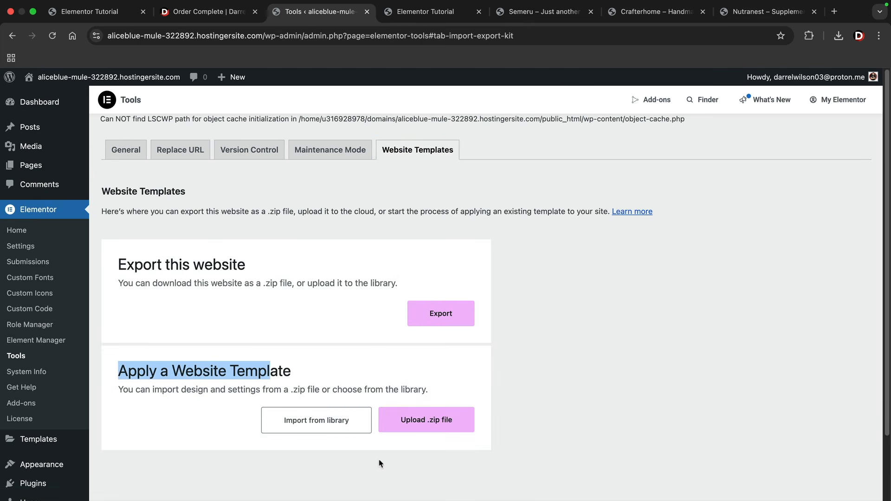
left_click(413, 420)
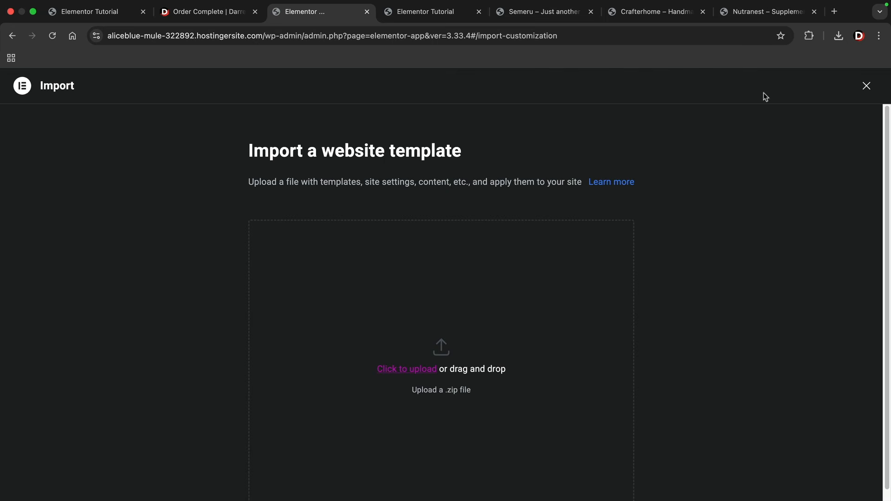
left_click(840, 37)
left_click_drag(744, 96, 456, 344)
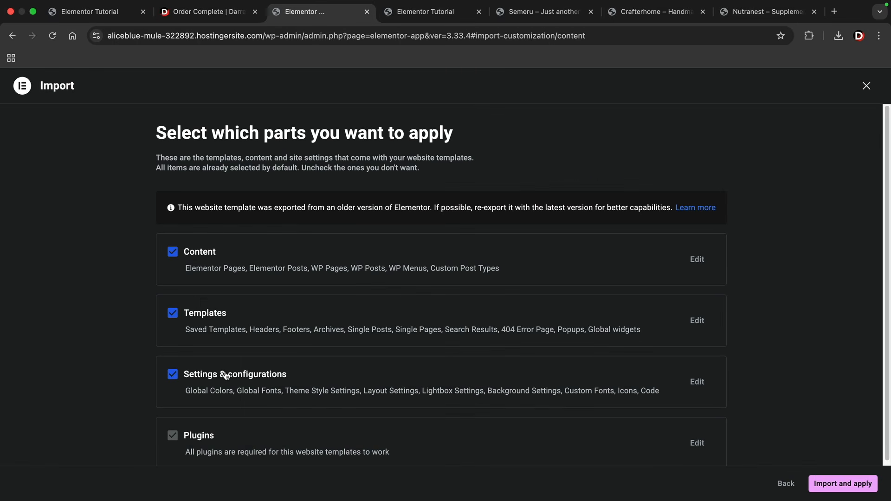
Import and apply all kit parts (20 pages, header, footer, WooCommerce), then close the summary
scroll(227, 376, "down", 1)
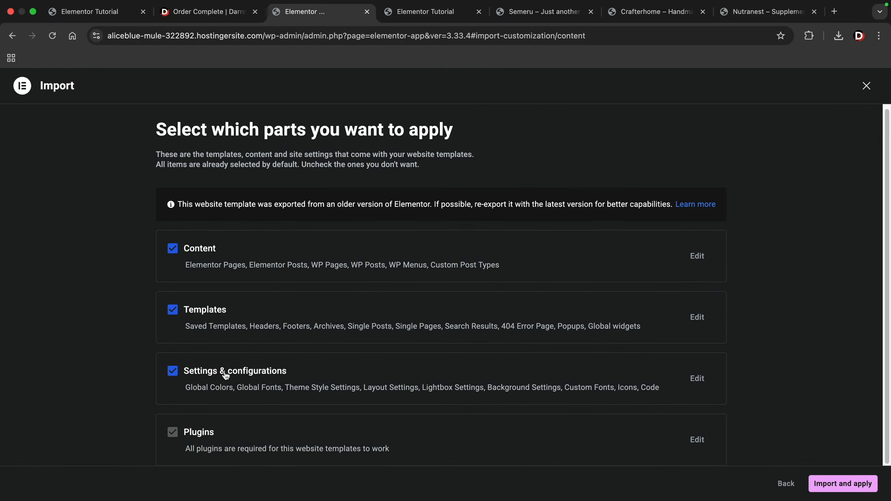
left_click(818, 489)
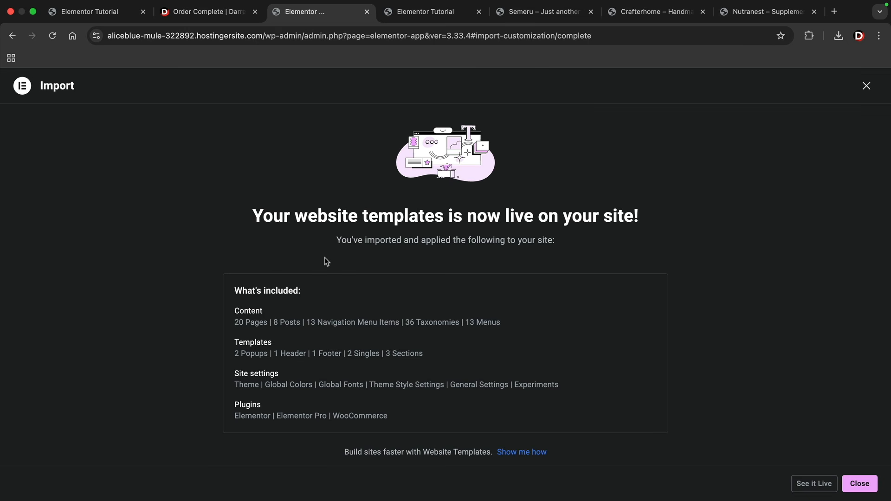
left_click_drag(253, 216, 577, 218)
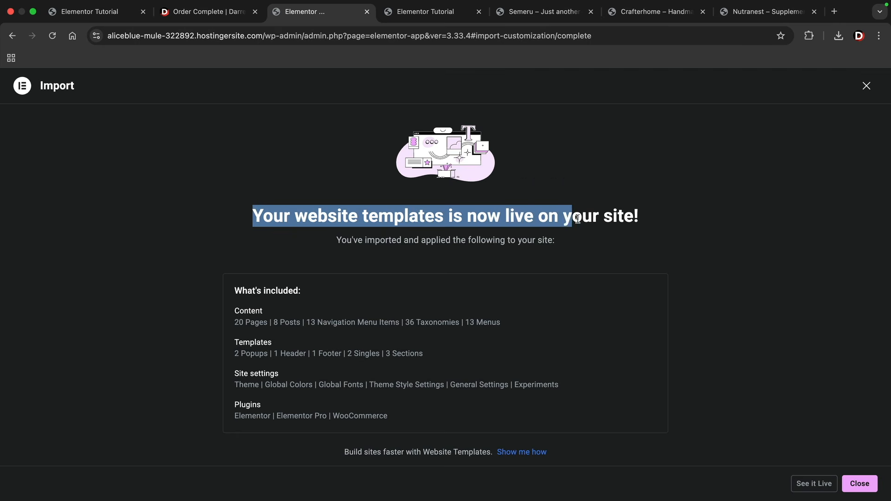
left_click(589, 221)
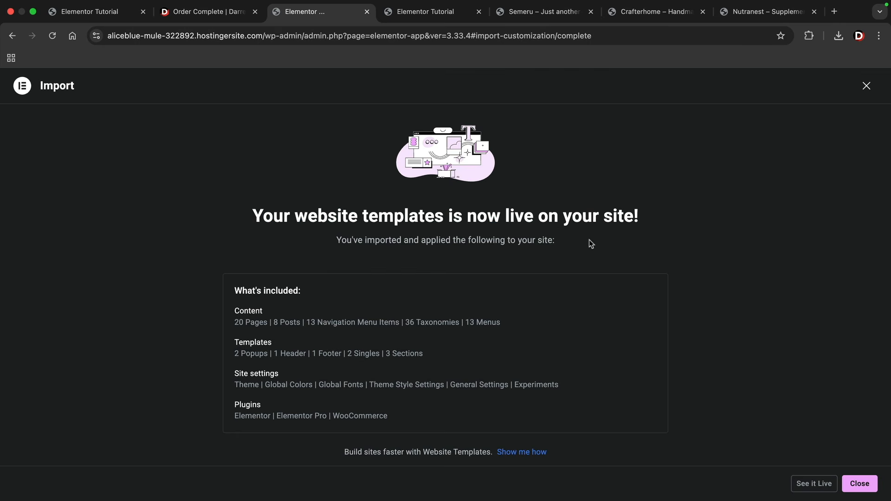
left_click(871, 487)
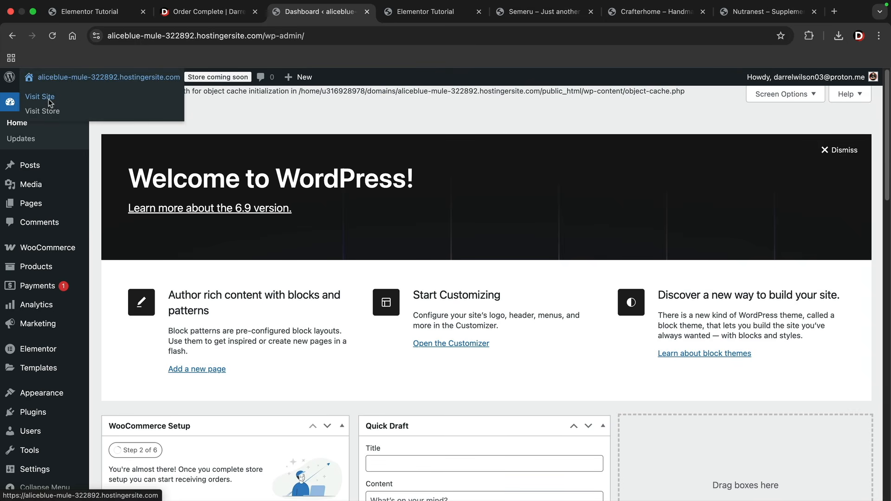
View the live site and scroll through the Semeru-styled shop page
left_click(48, 97)
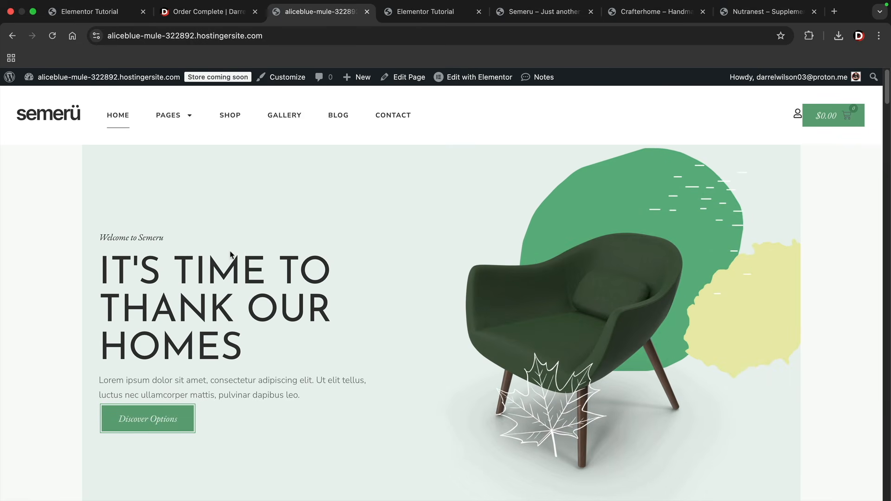
left_click(237, 121)
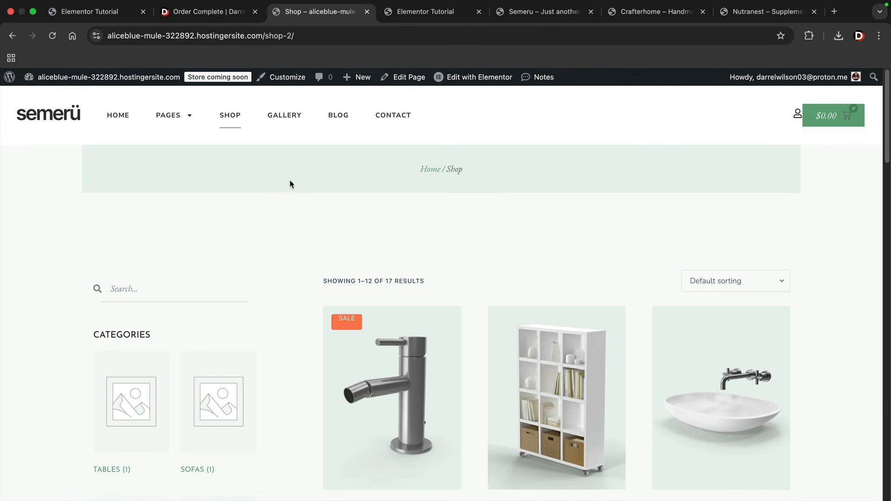
scroll(273, 233, "down", 3)
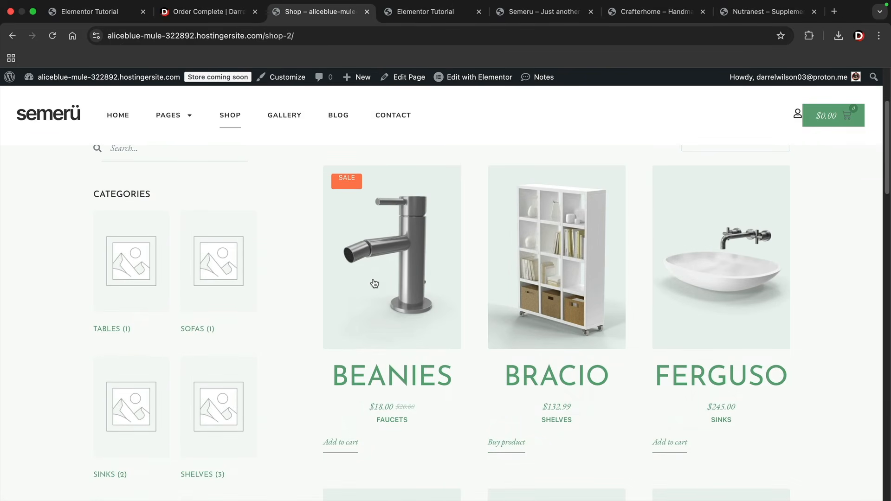
scroll(380, 307, "down", 1)
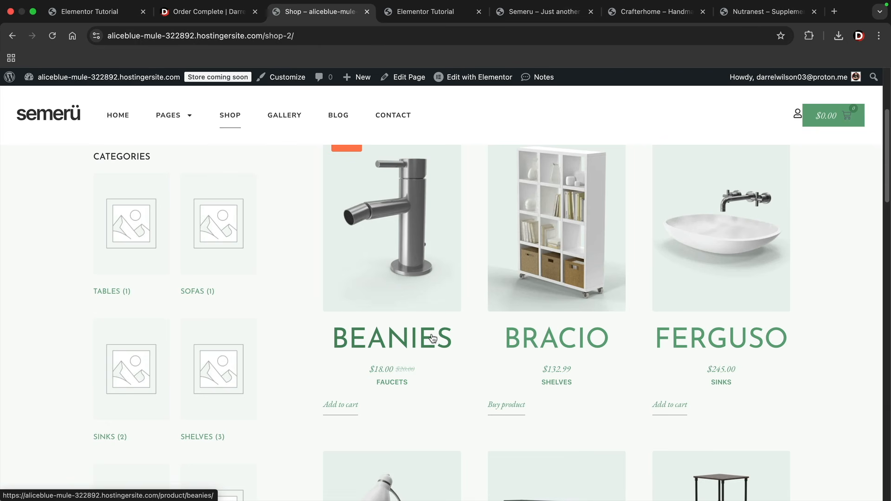
scroll(433, 338, "down", 13)
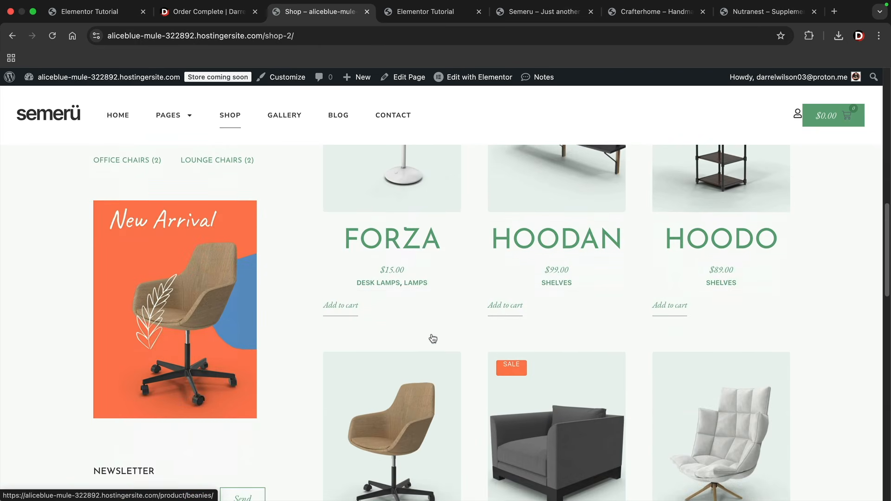
scroll(432, 338, "down", 12)
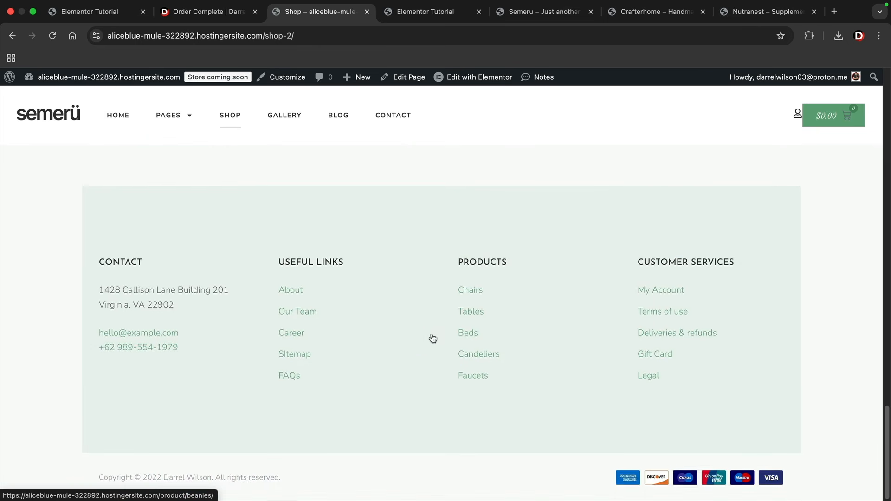
scroll(661, 367, "up", 3)
scroll(697, 418, "down", 3)
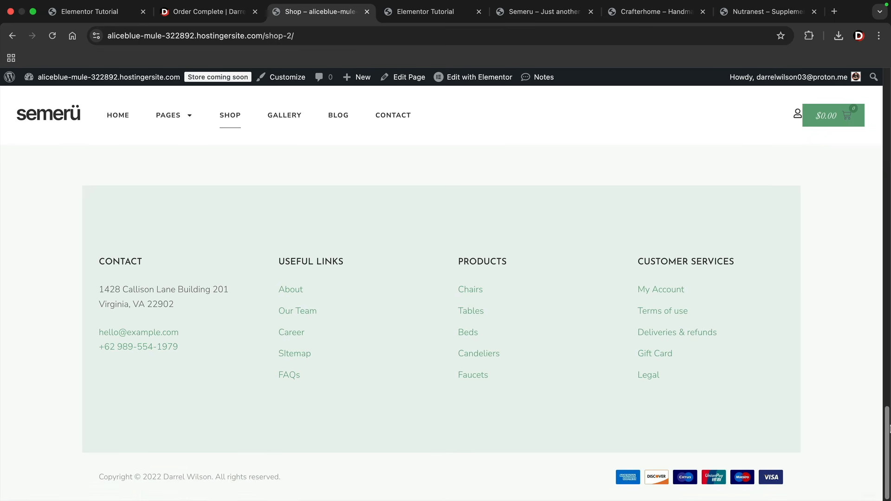
left_click_drag(887, 448, 879, 96)
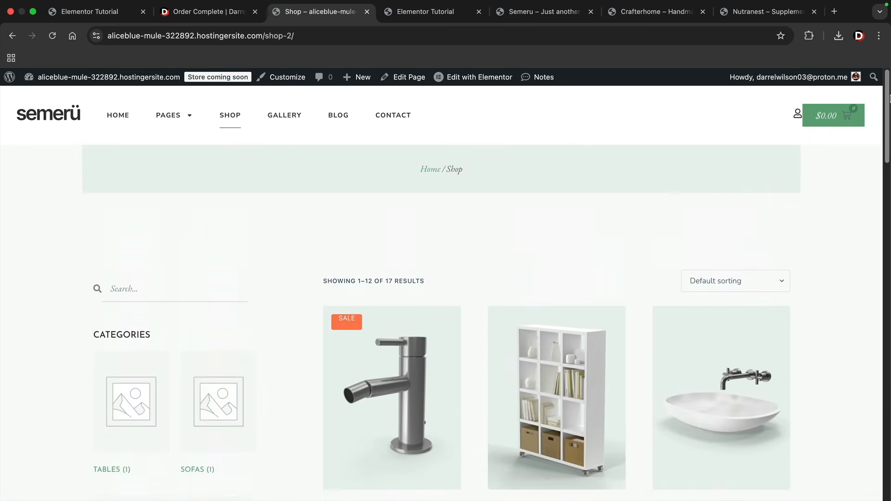
Close the empty cart panel and go back to the site's home page
left_click(188, 120)
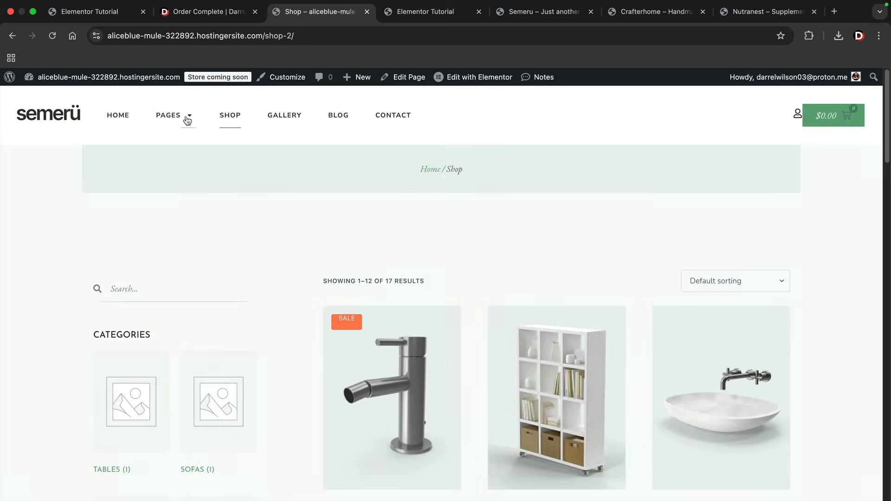
mouse_move(185, 118)
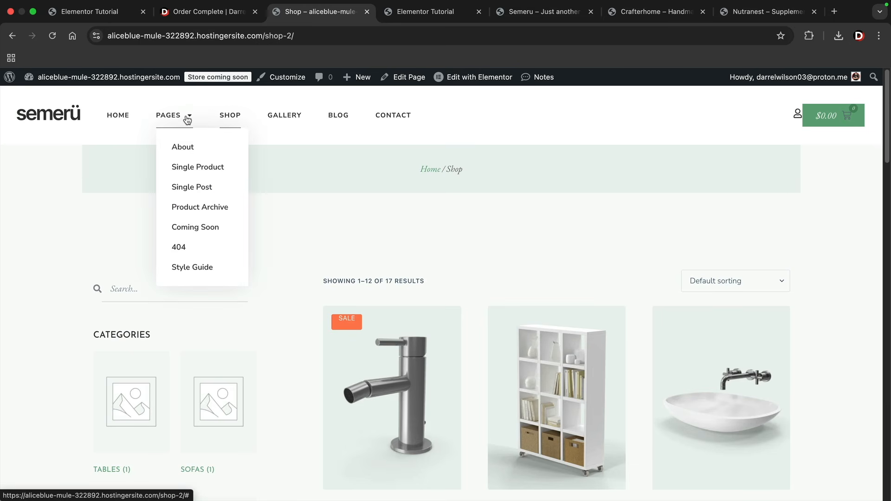
left_click(123, 116)
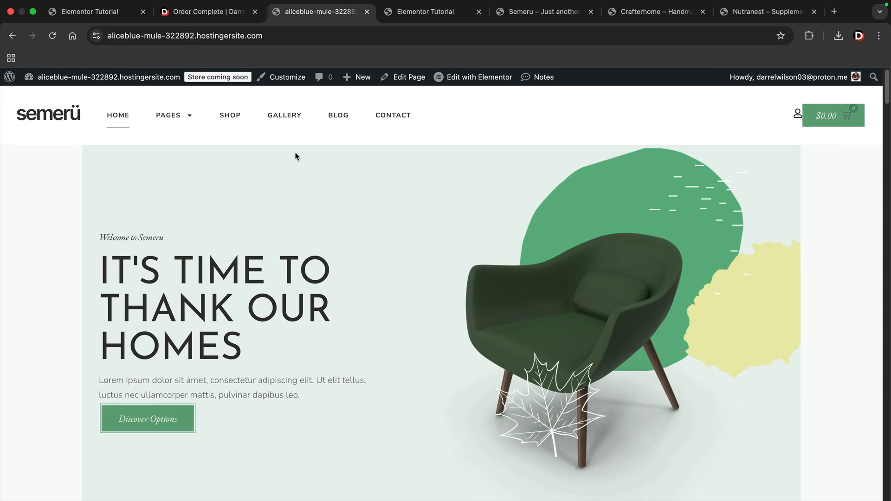
Switch through the Semeru, Crafterhome and Nutranest demo site tabs
left_click(529, 13)
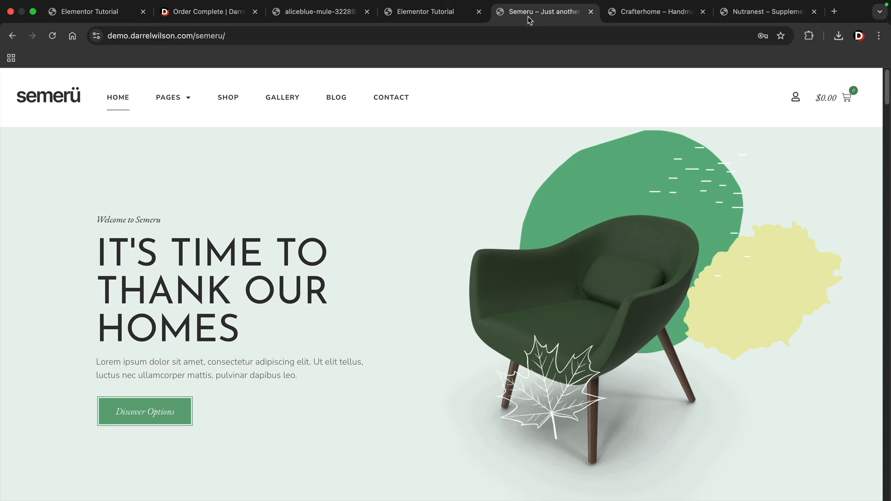
left_click(659, 15)
left_click(742, 16)
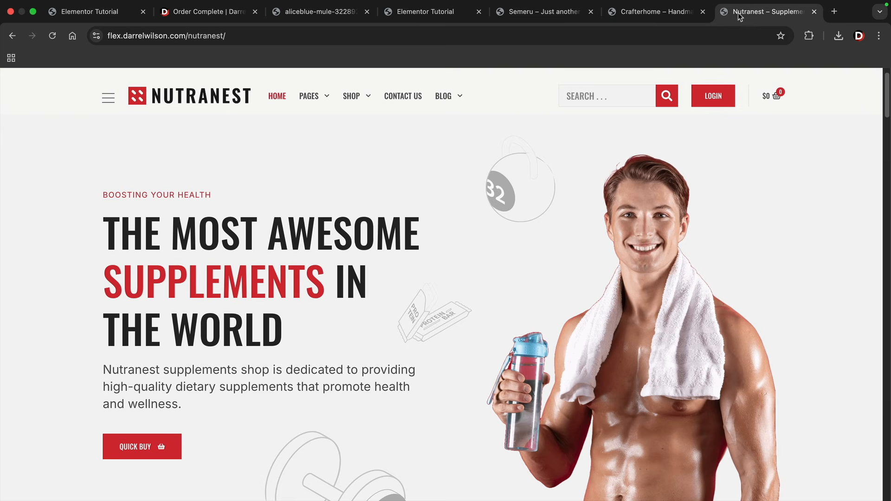